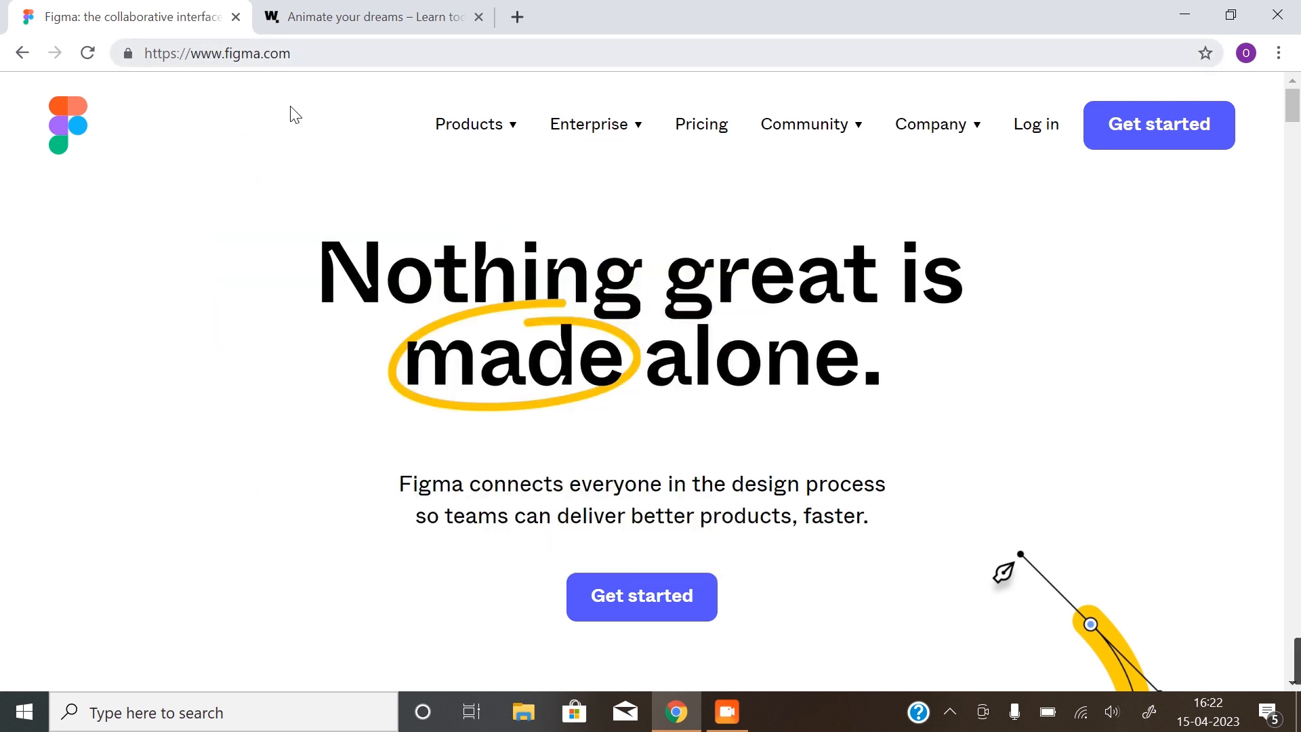
Start a new Figma sign-up and enter the e-mail address
click(667, 613)
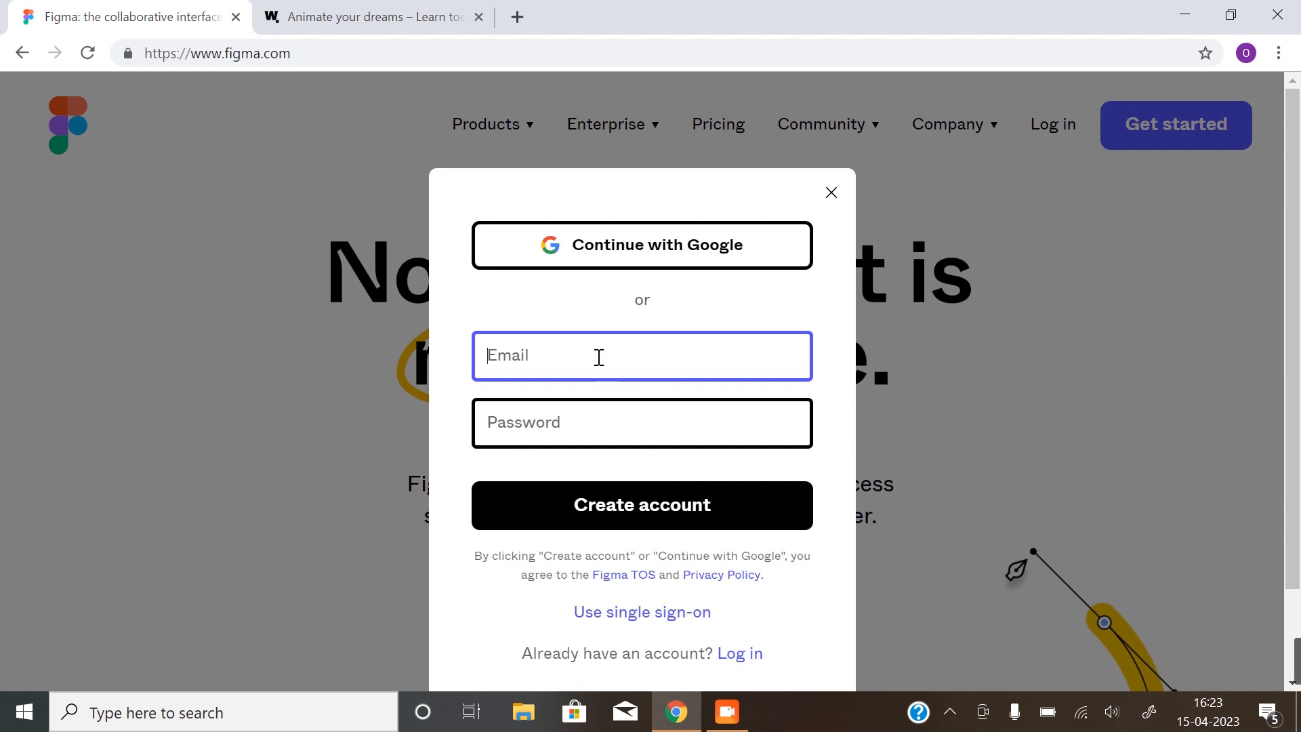
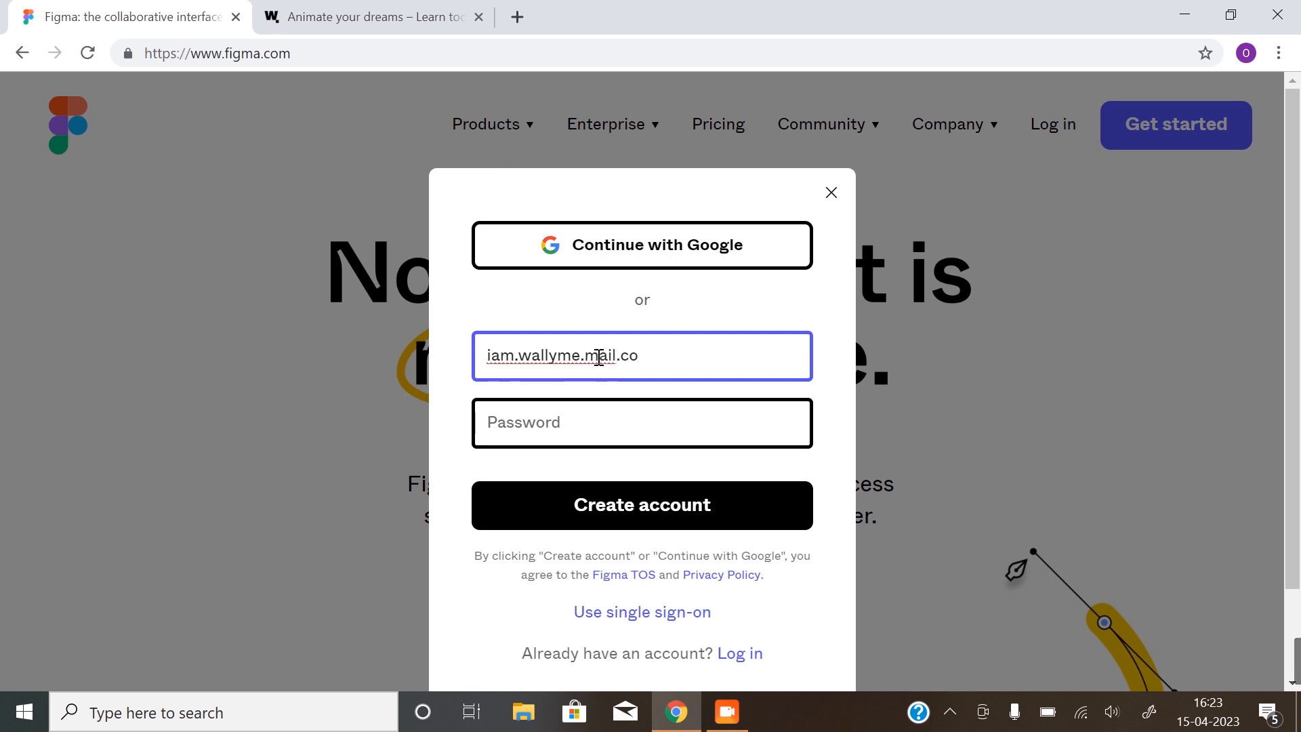
Enter the account password and submit the sign-up form
click(596, 407)
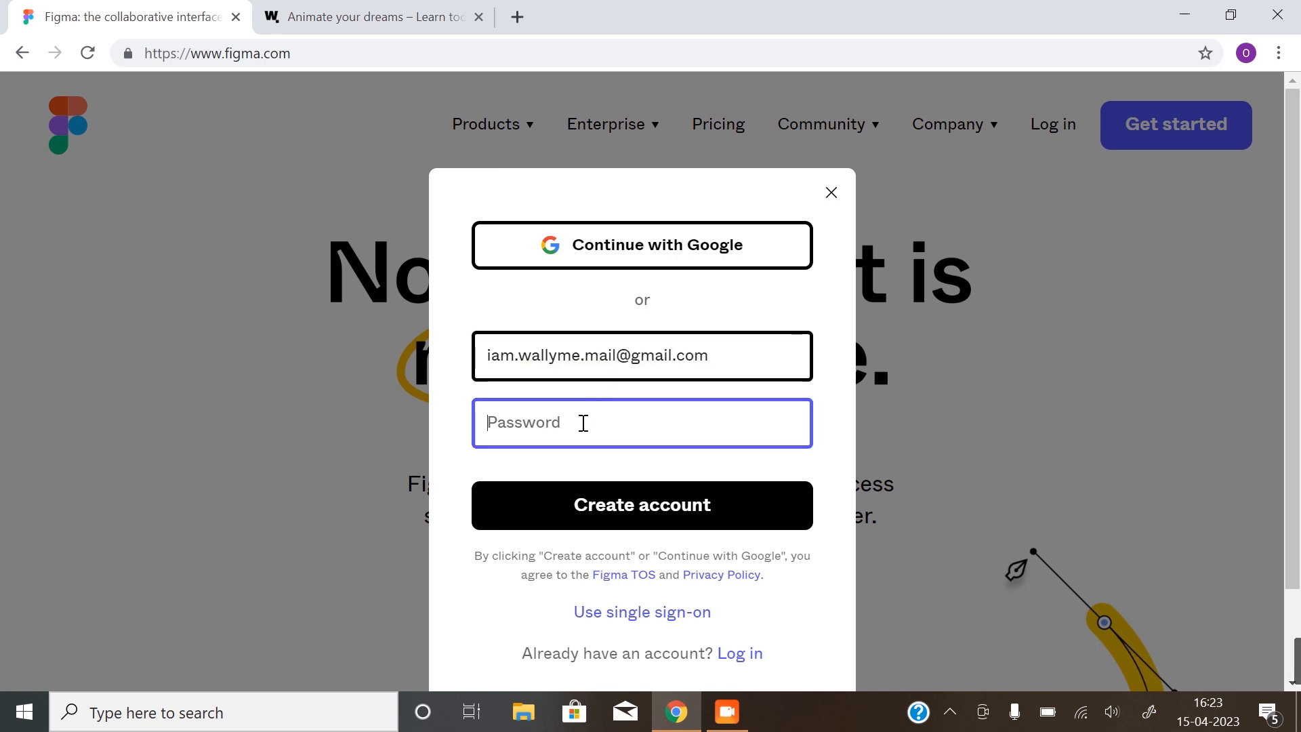
text(•••••••)
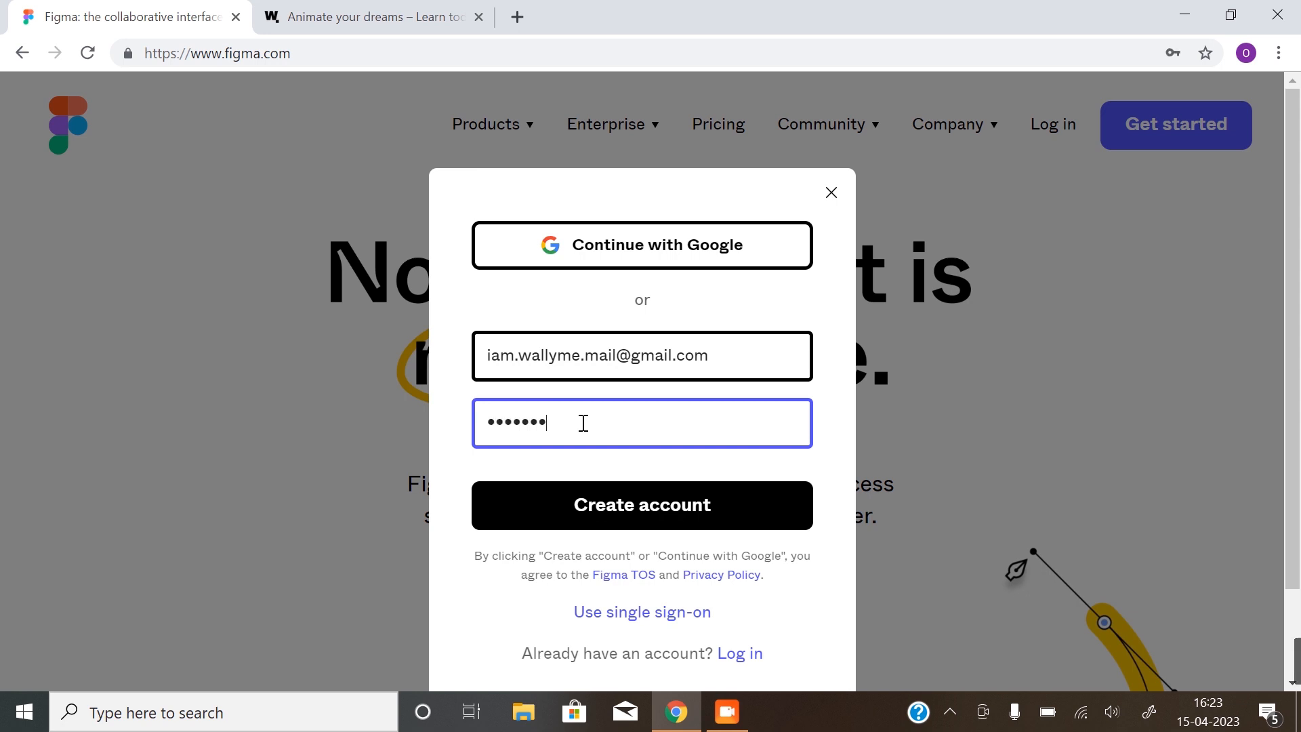
text(•••••)
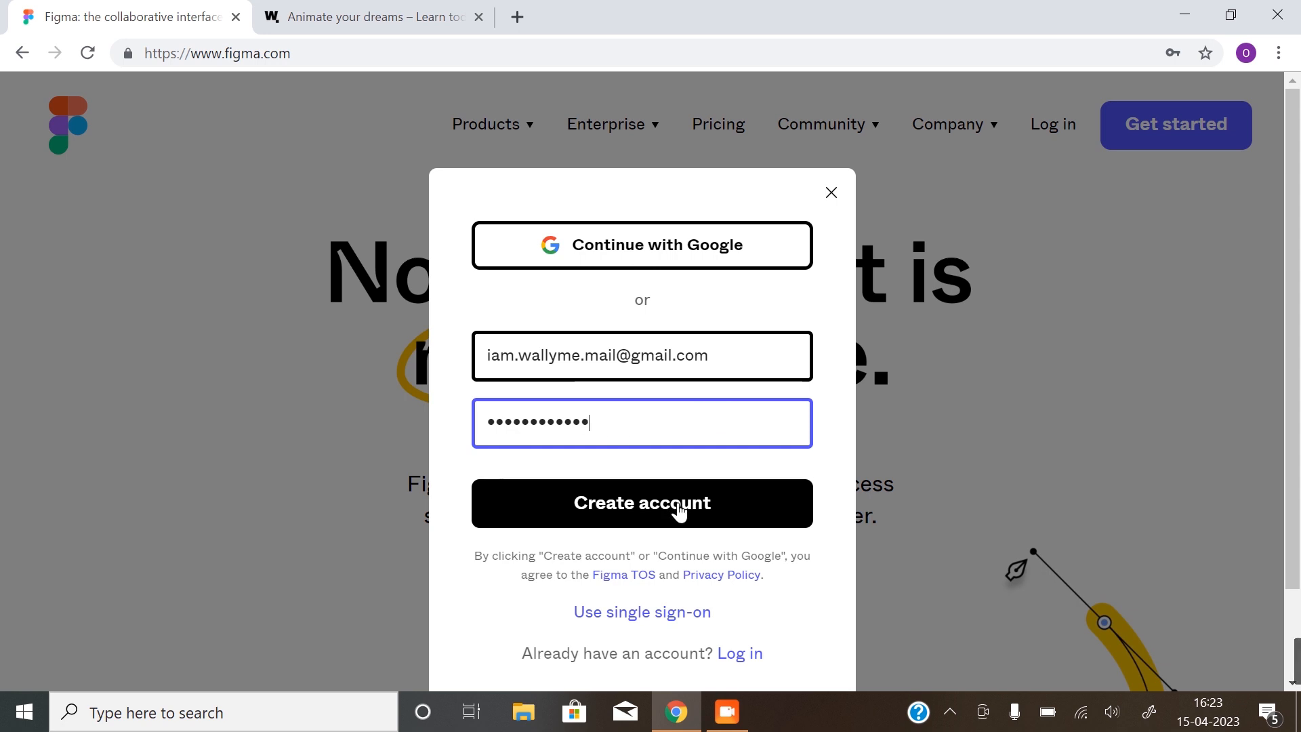
click(679, 512)
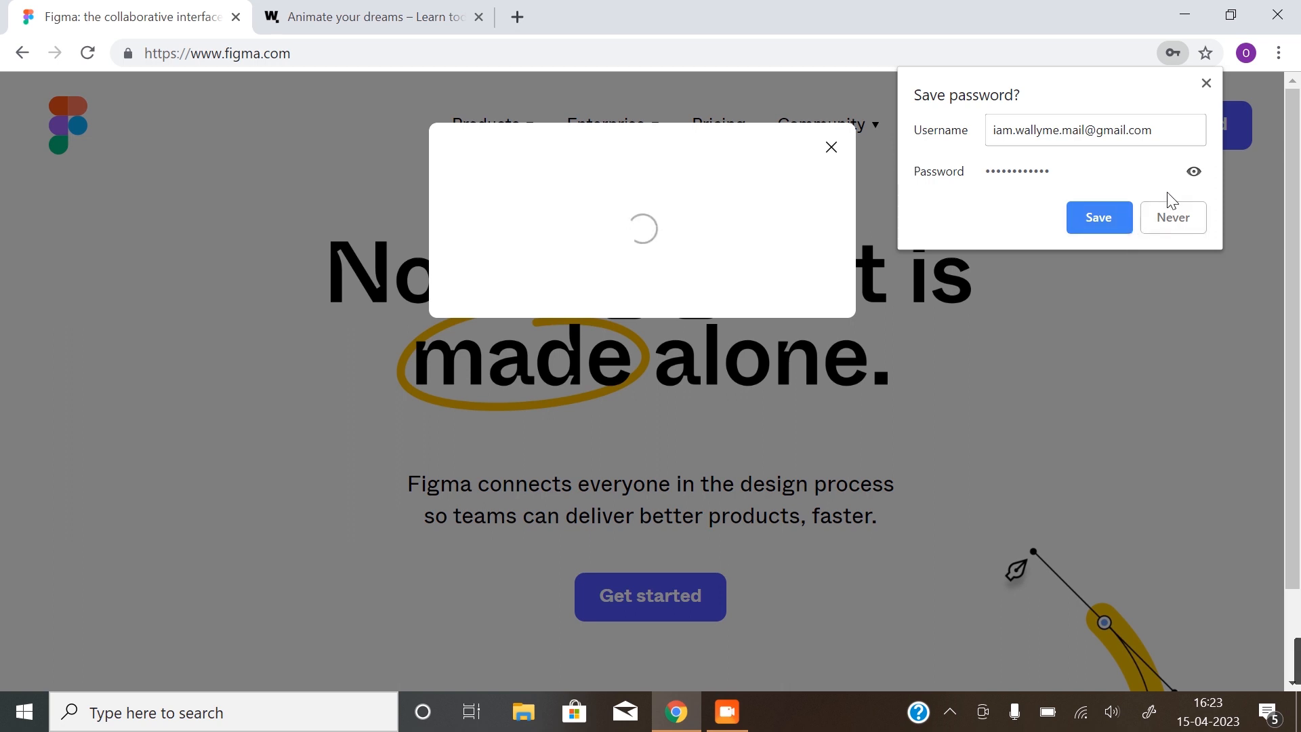
Save the login in Chrome, enter your name, choose Design and For personal use, and create the account
click(1115, 217)
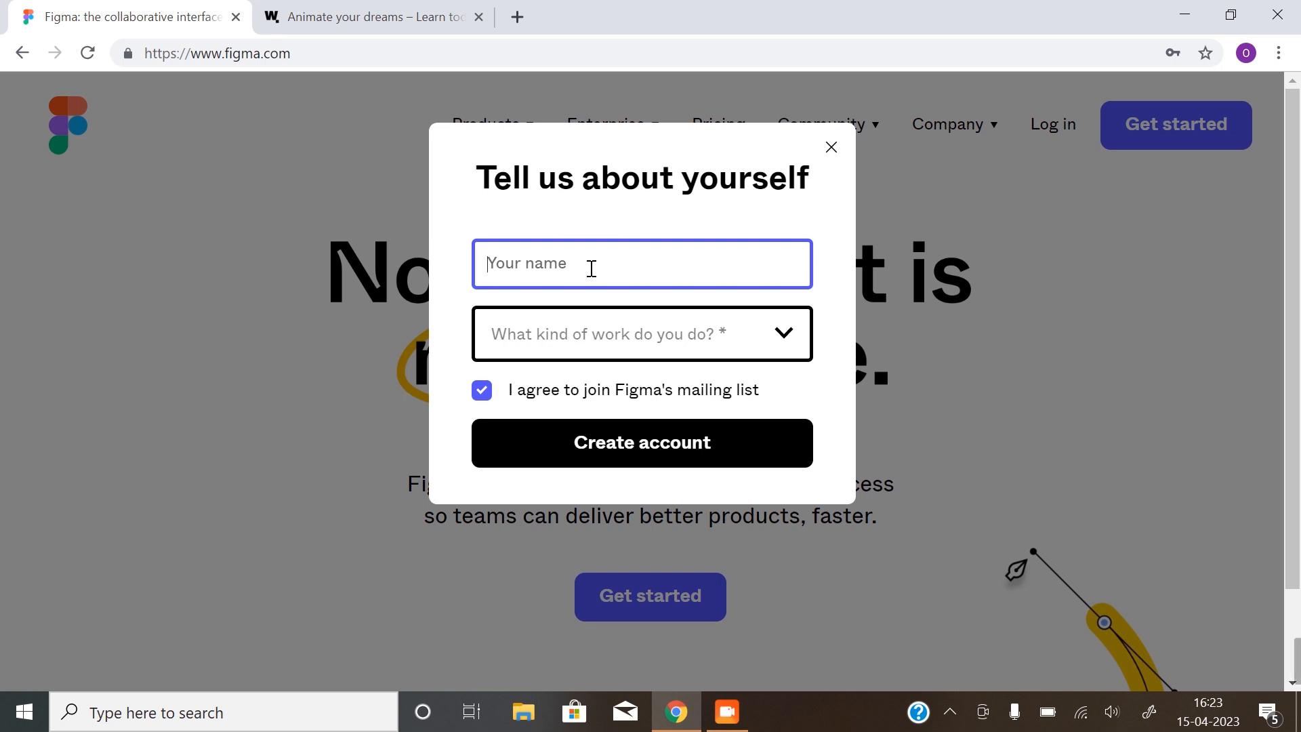
text(Des)
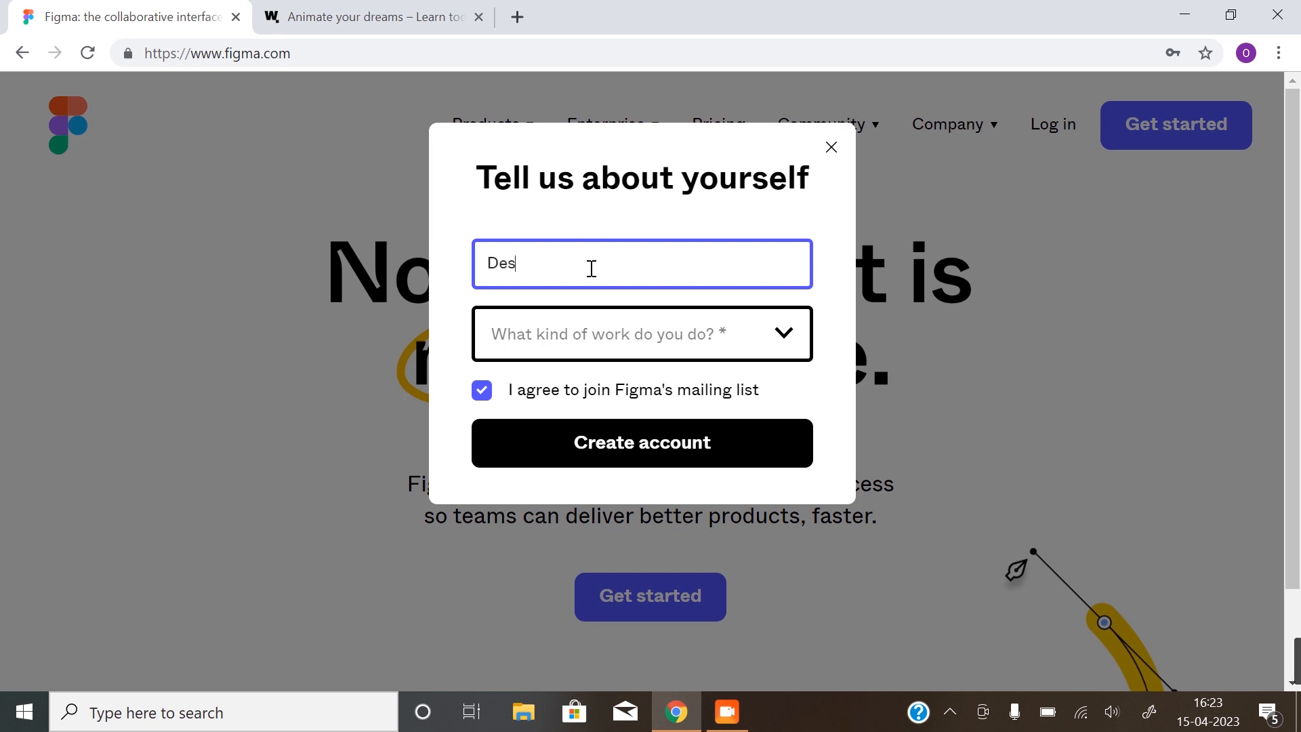
text(ign Wall)
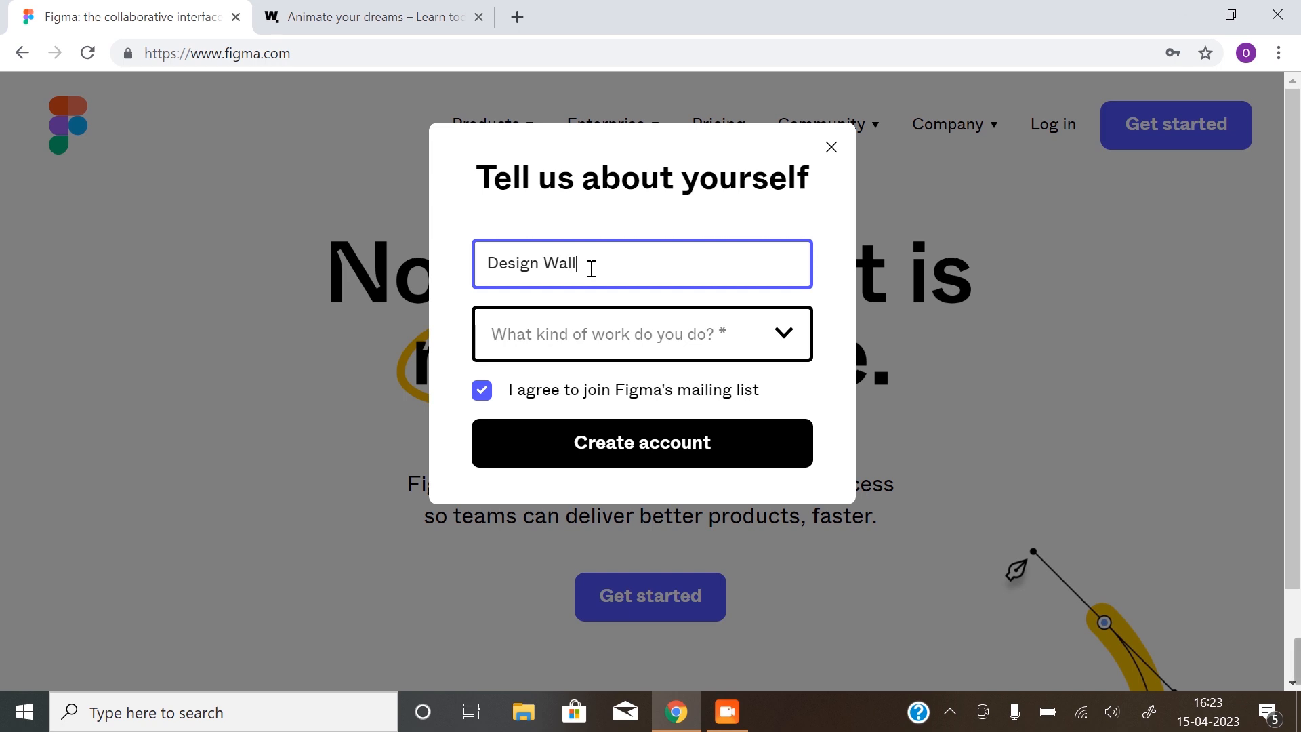
text(yme)
click(654, 347)
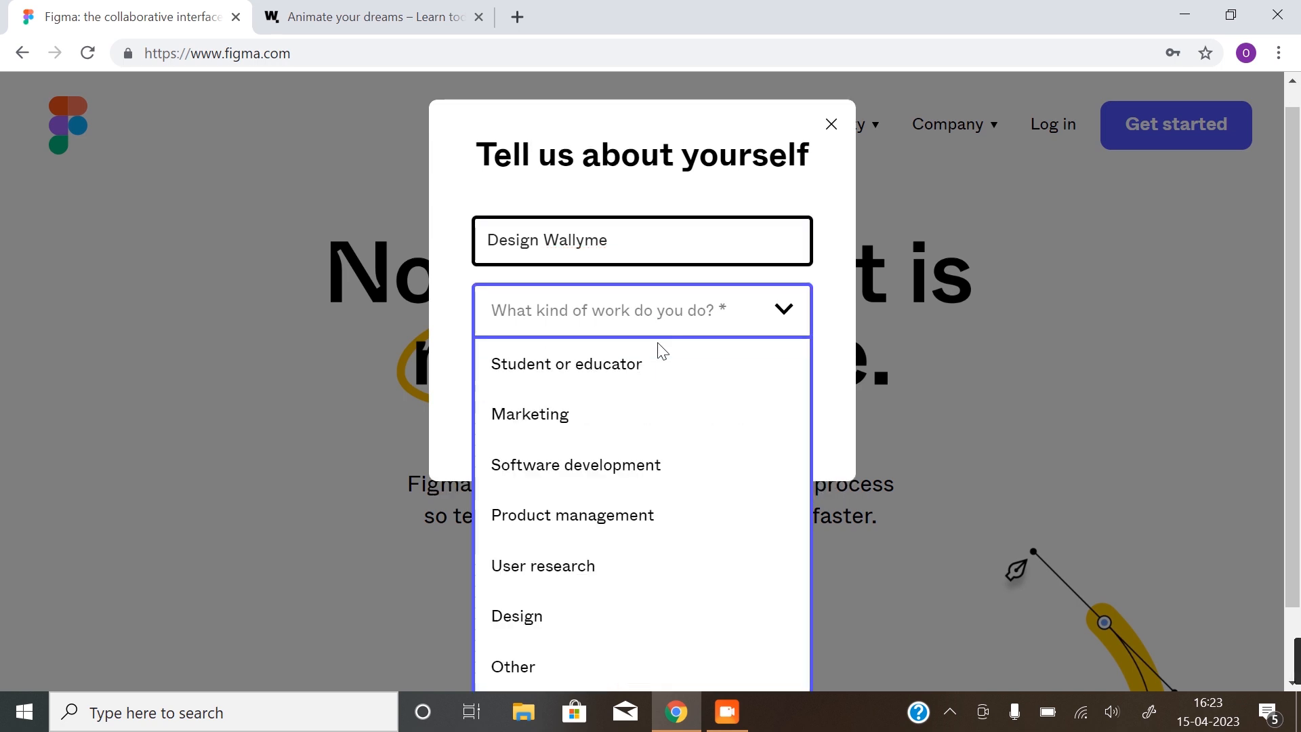
click(612, 614)
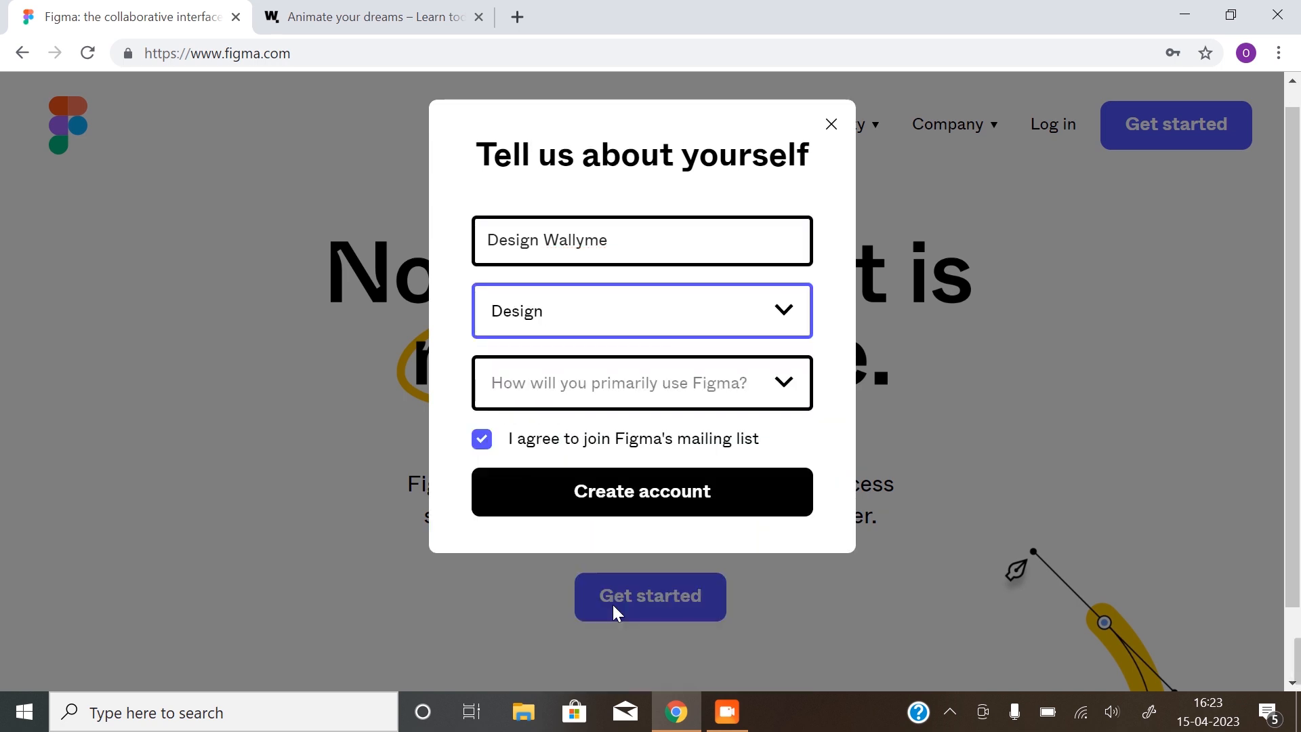
click(640, 399)
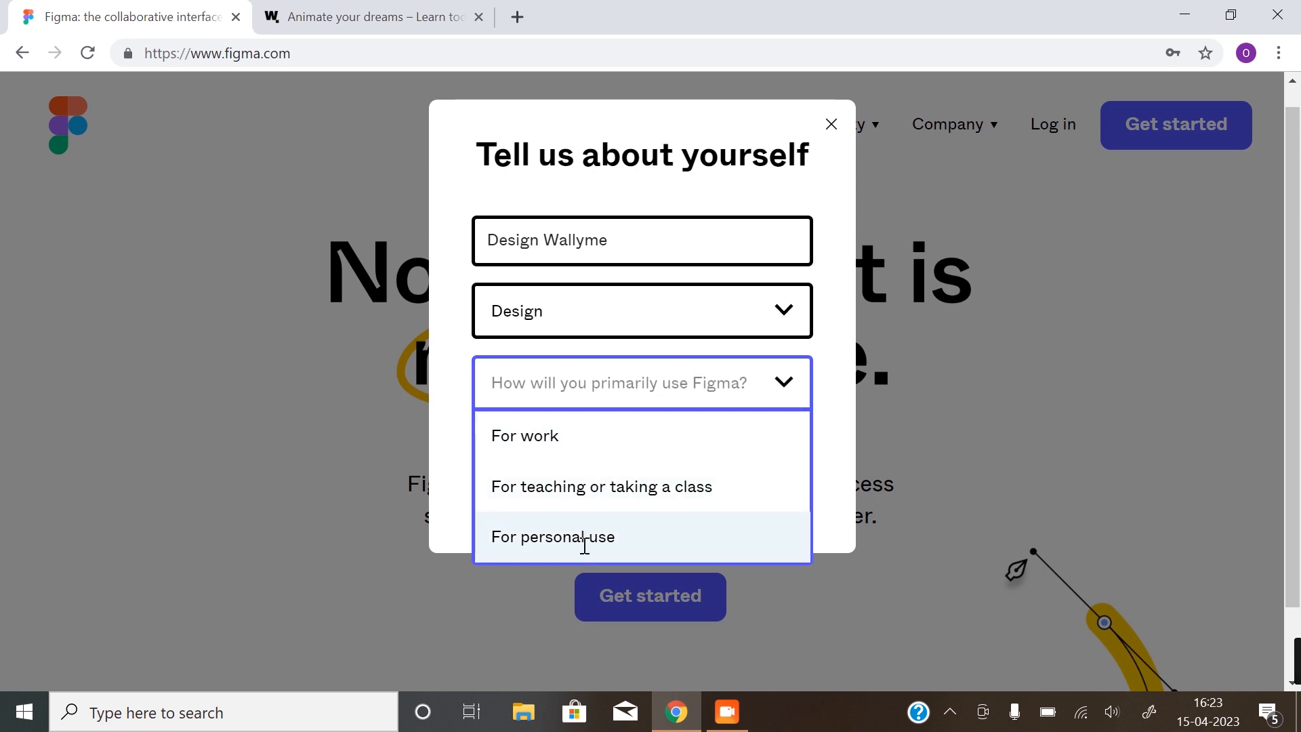
click(584, 542)
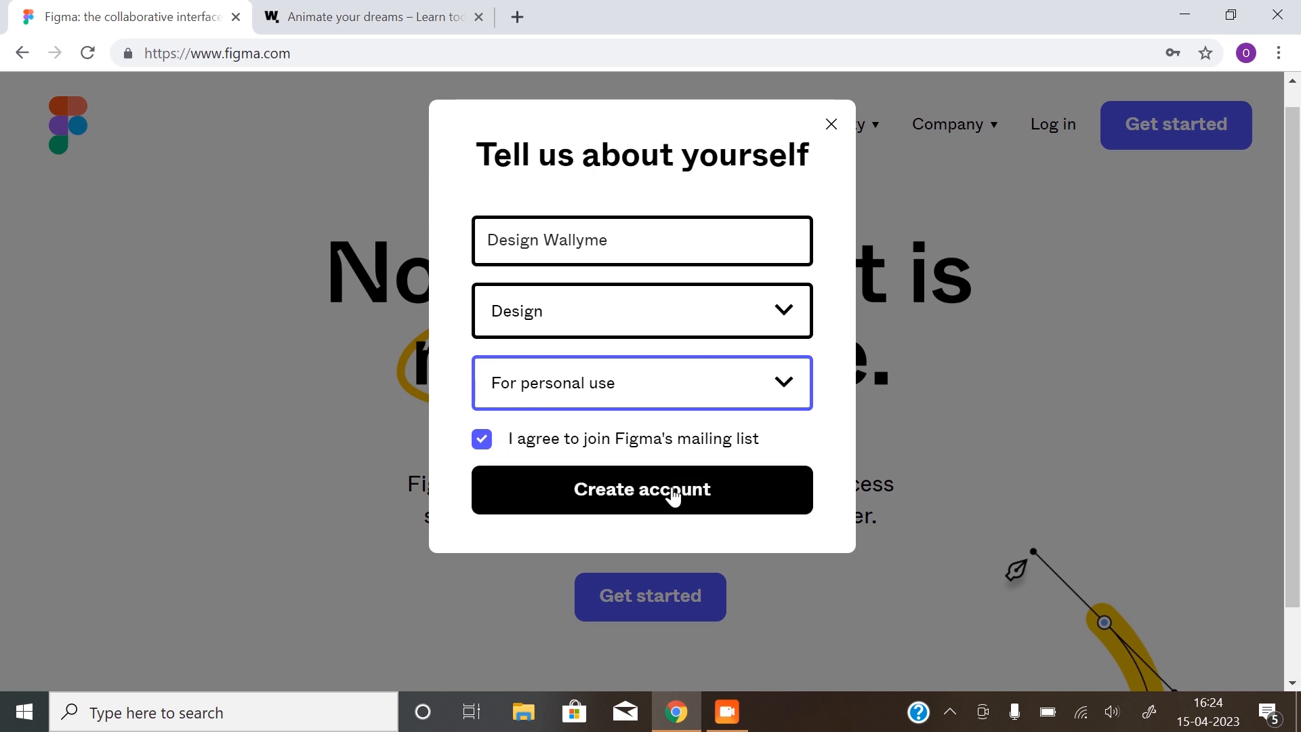
click(673, 490)
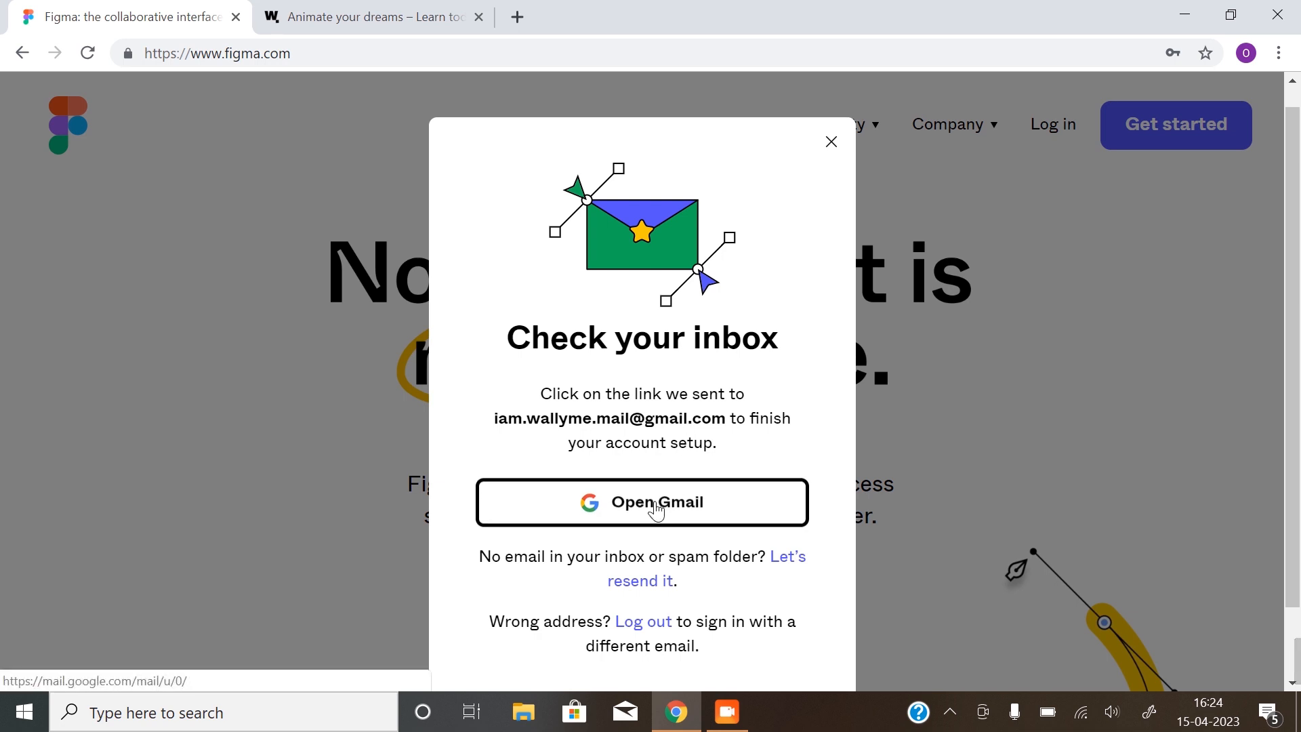
In Gmail, open Figma's 'Verify your email address' message and verify the e-mail
click(655, 508)
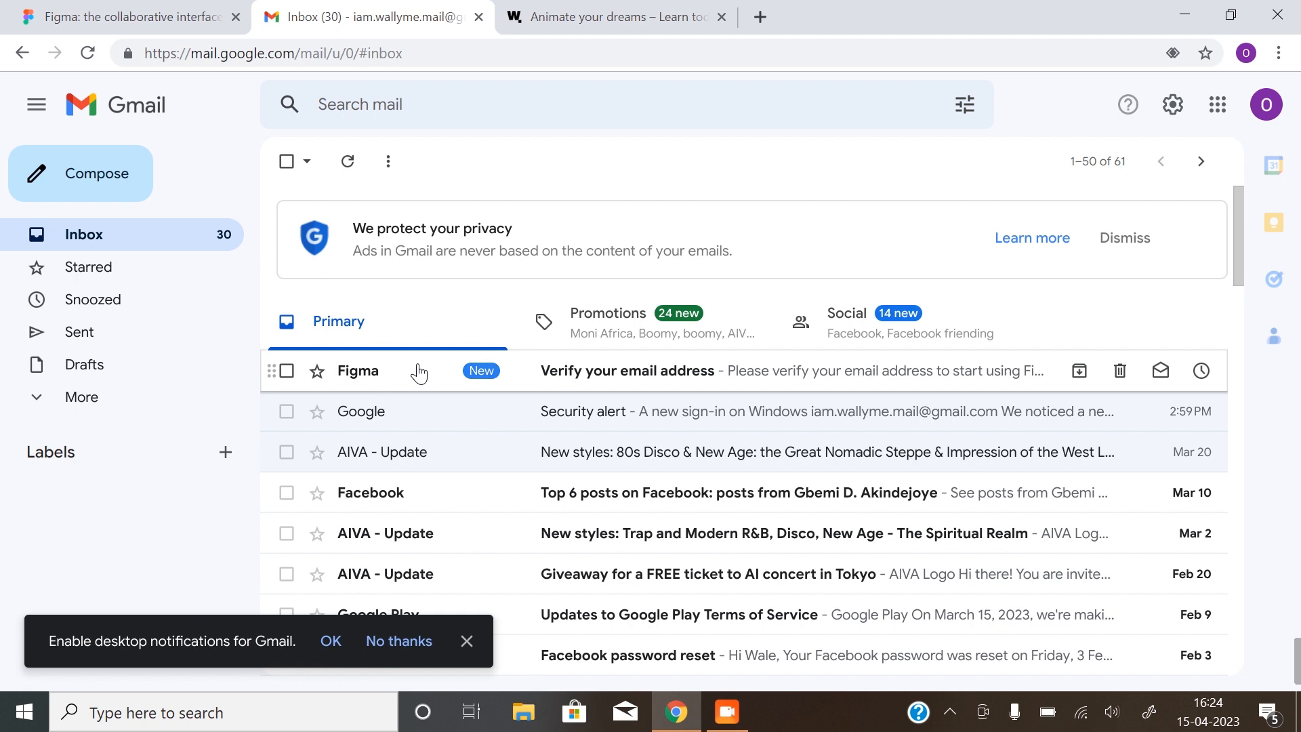
click(419, 372)
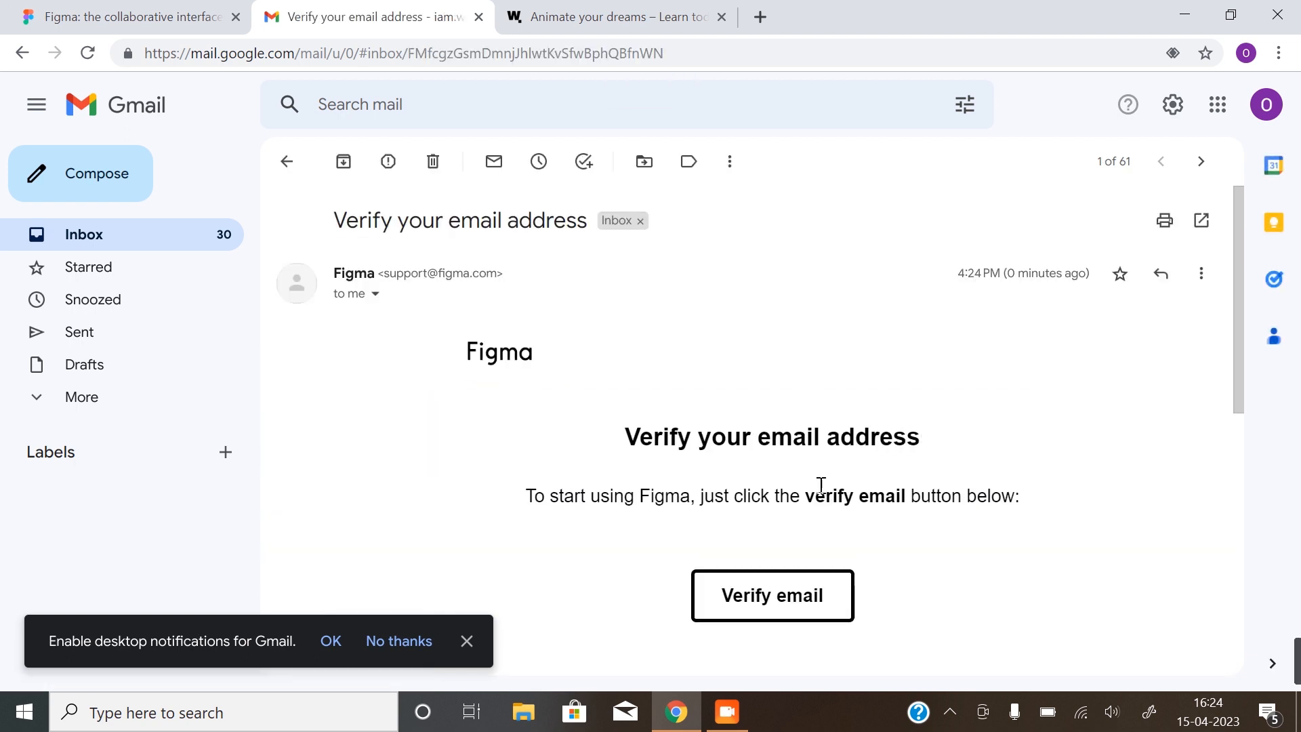
click(766, 595)
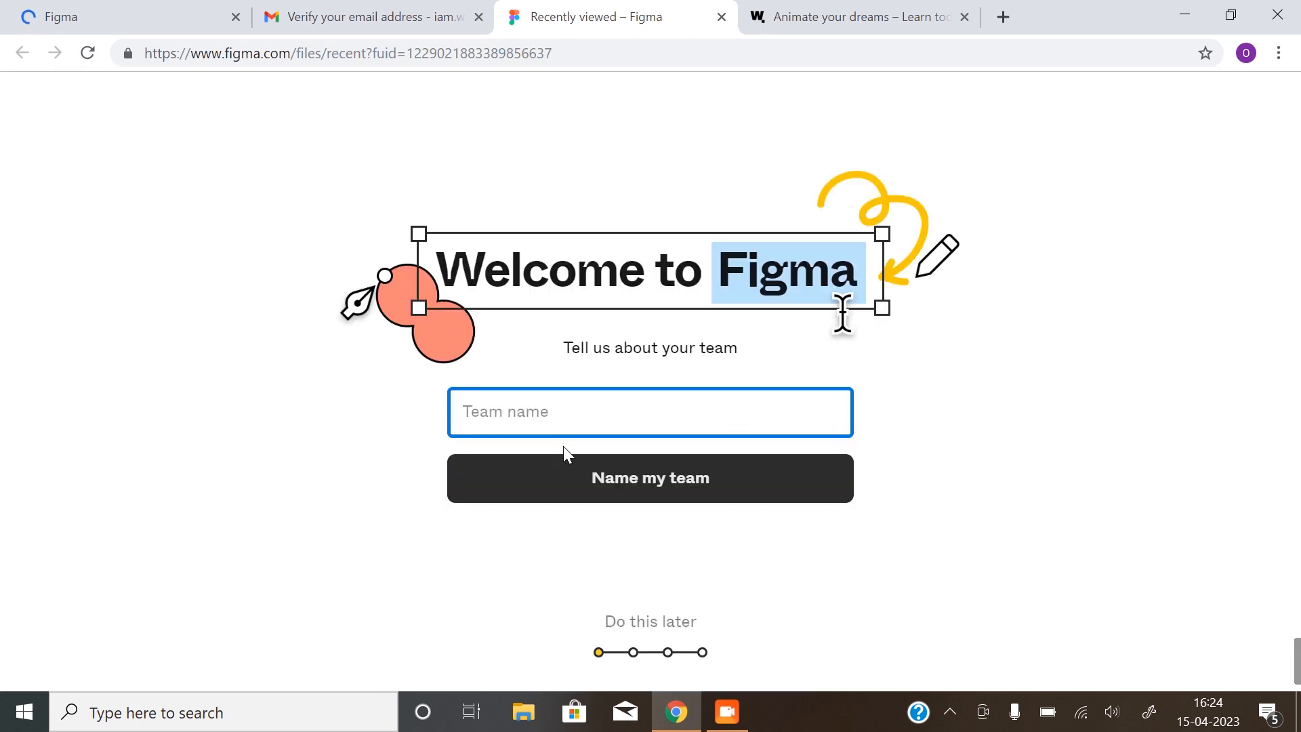
Skip team naming, choose the free Starter plan, and skip the guided start
click(642, 621)
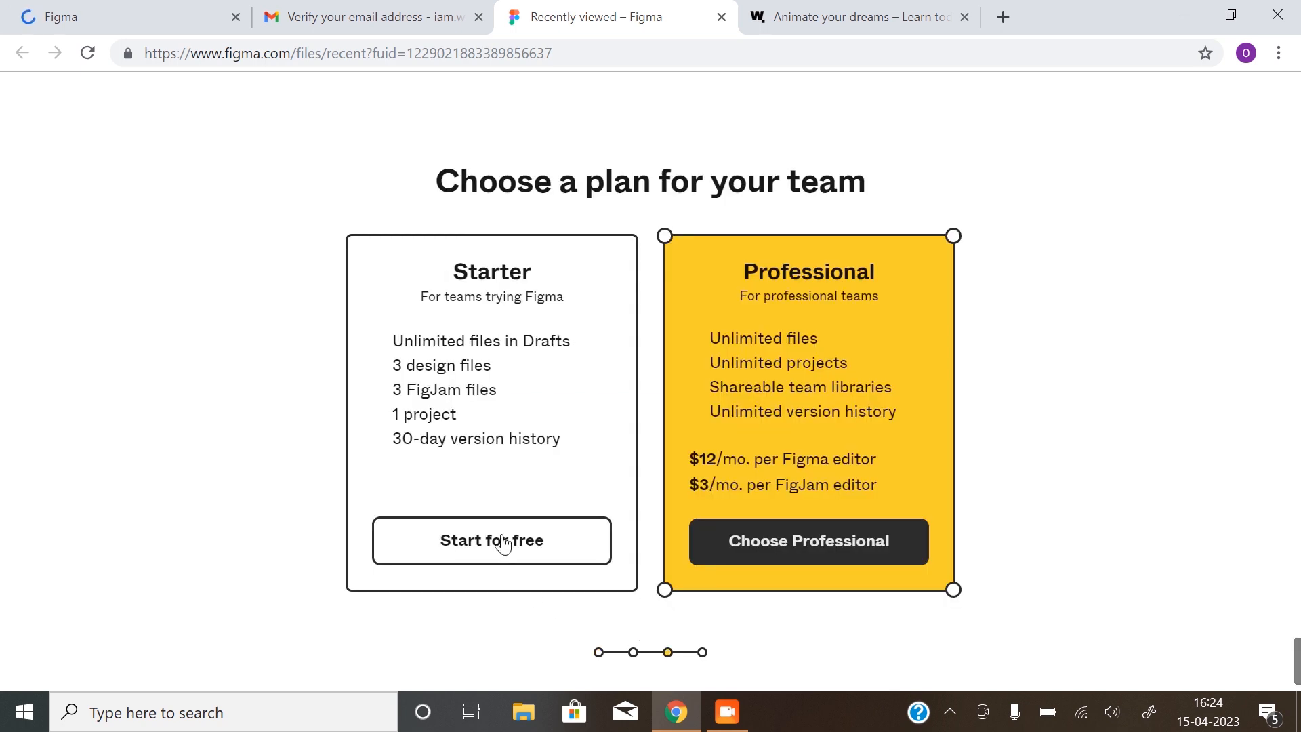
click(569, 539)
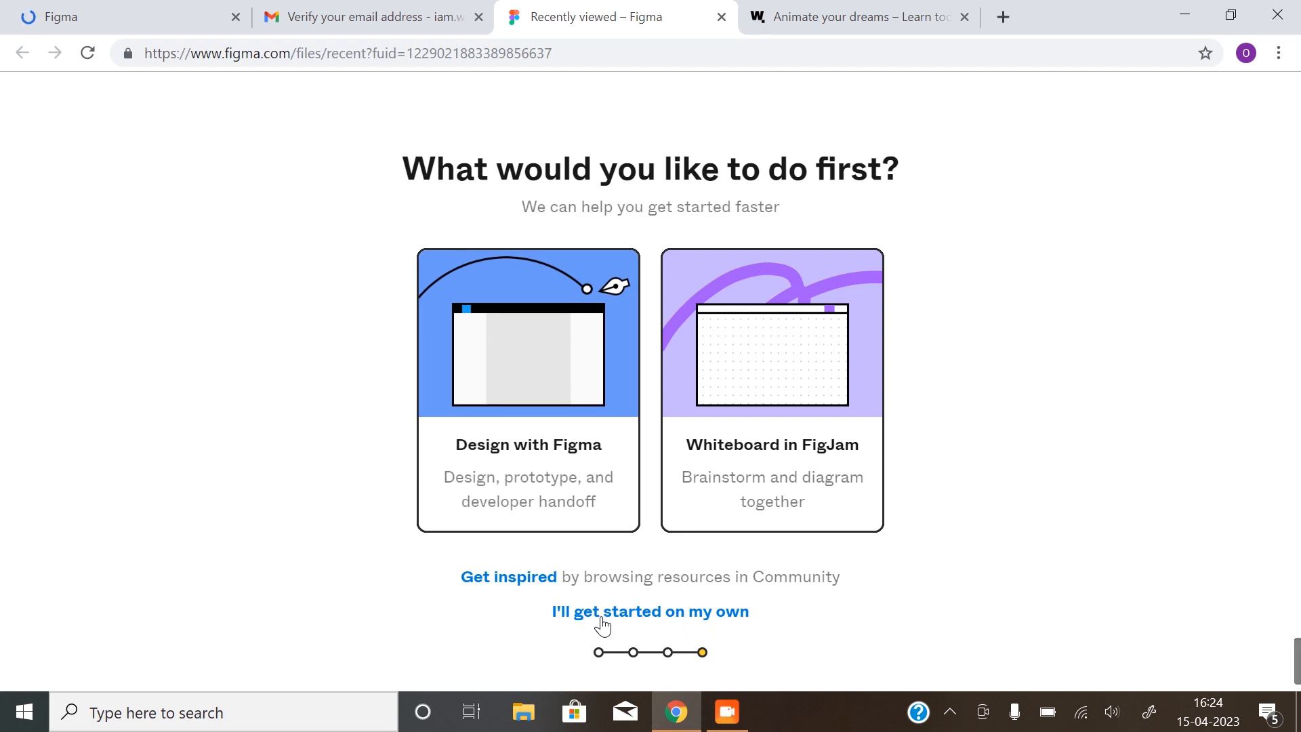
click(662, 613)
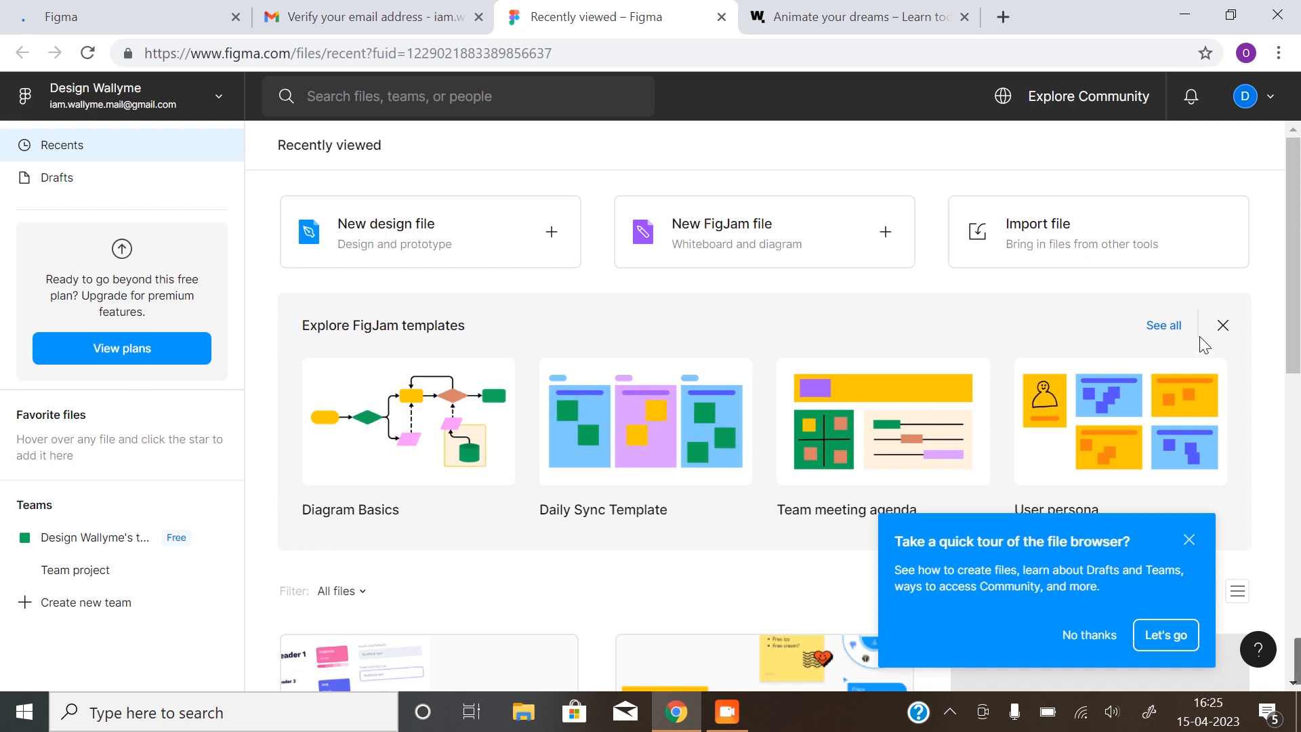
Dismiss the FigJam templates section and decline the file browser tour
click(1229, 327)
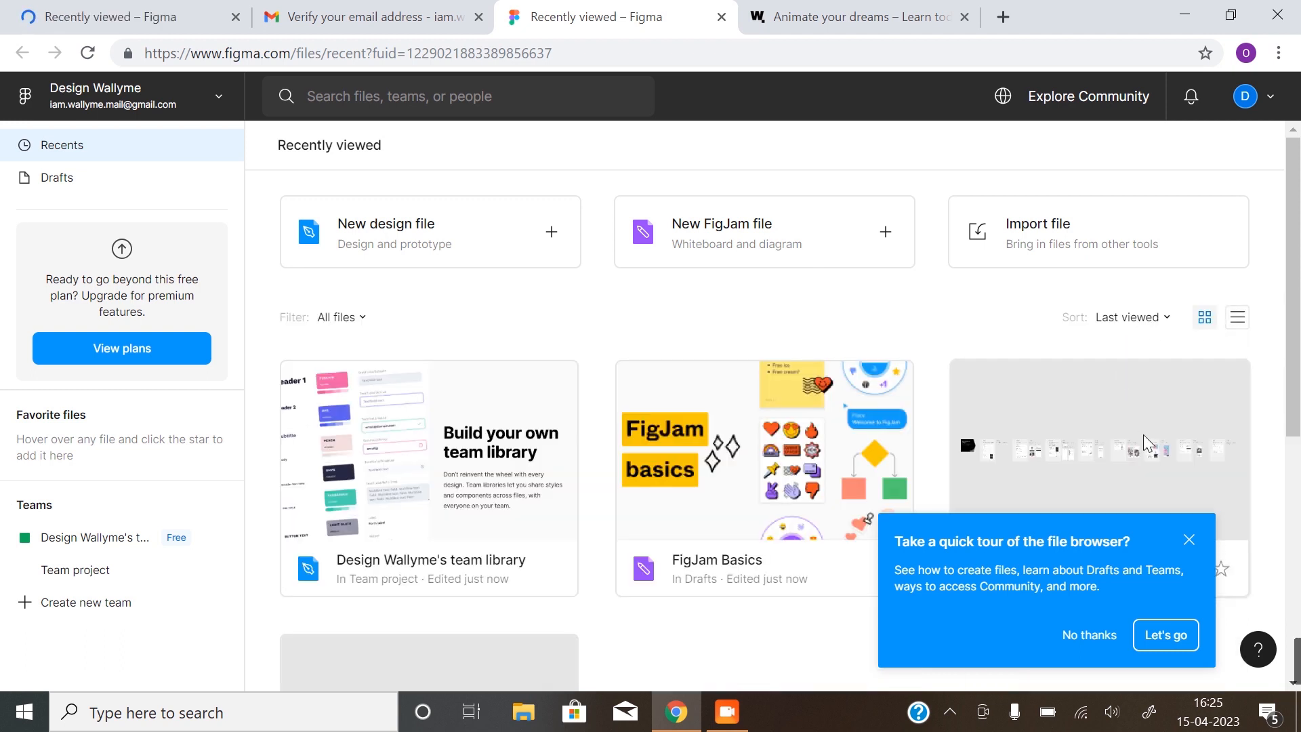
click(1090, 637)
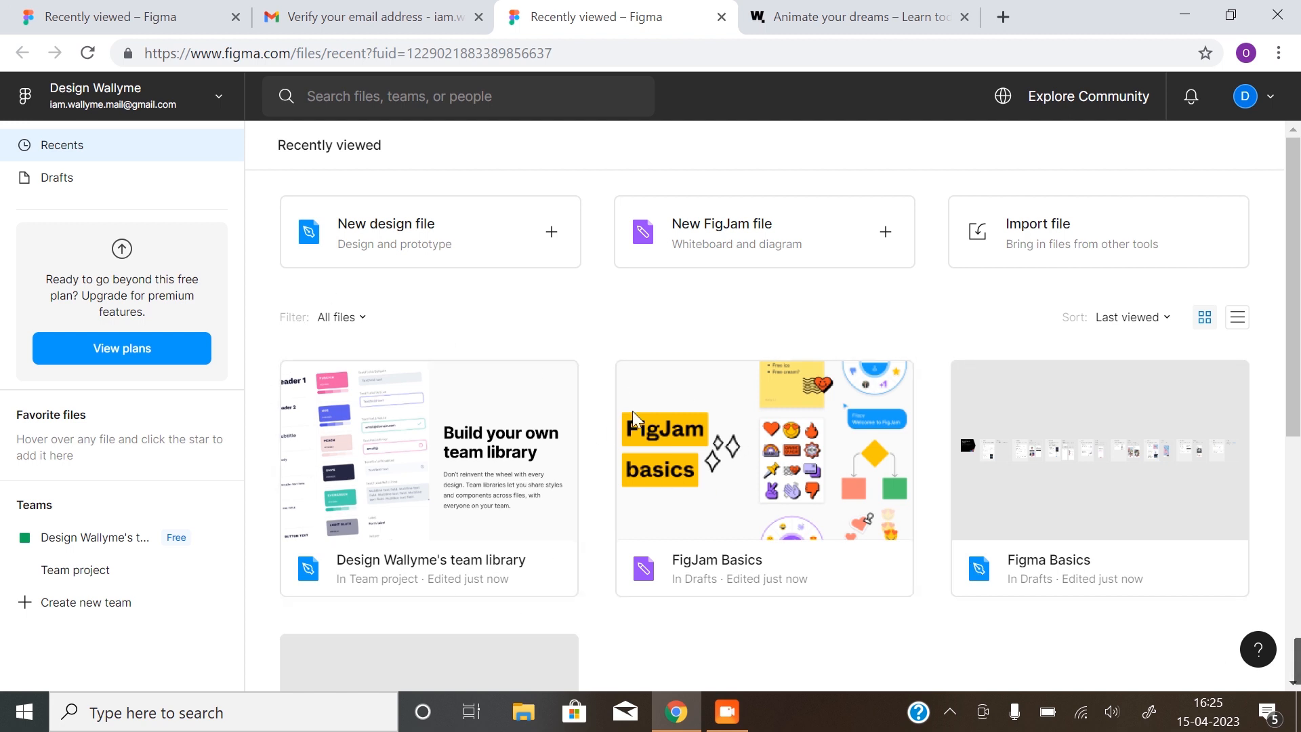
scroll(750, 626, down, 2)
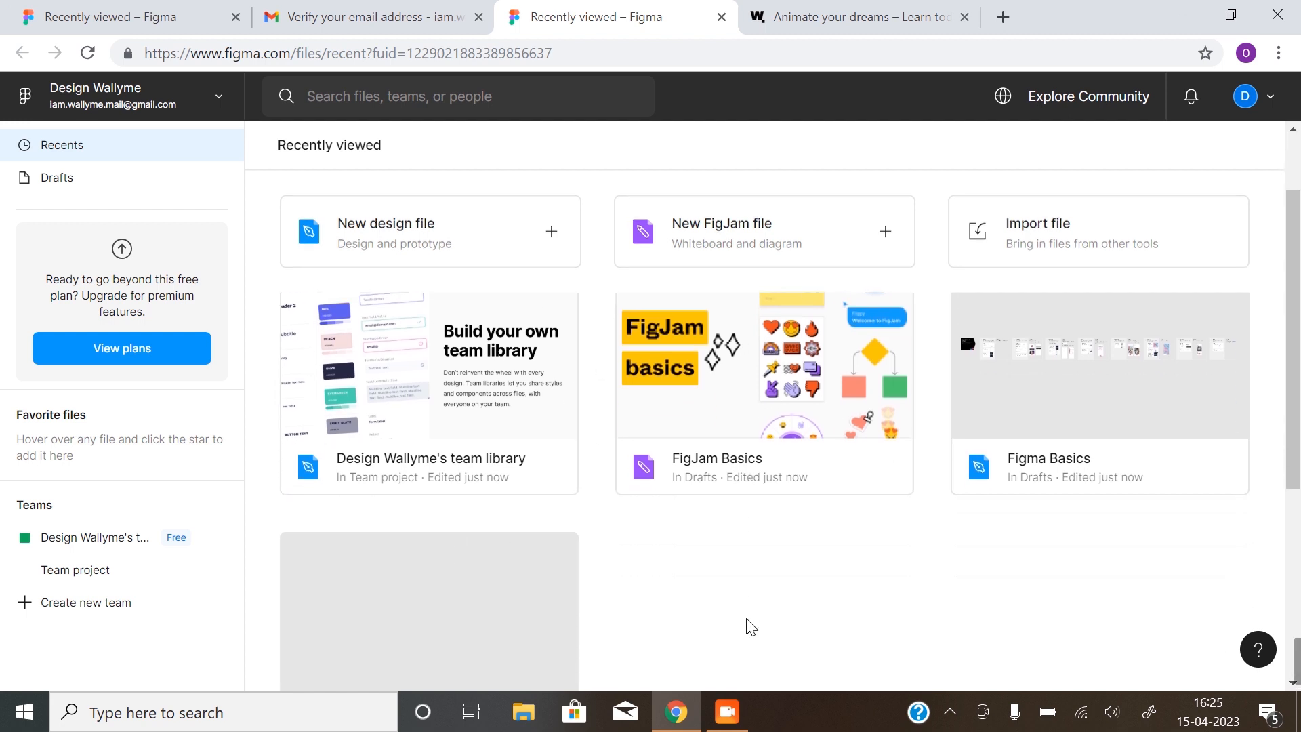
scroll(750, 626, up, 2)
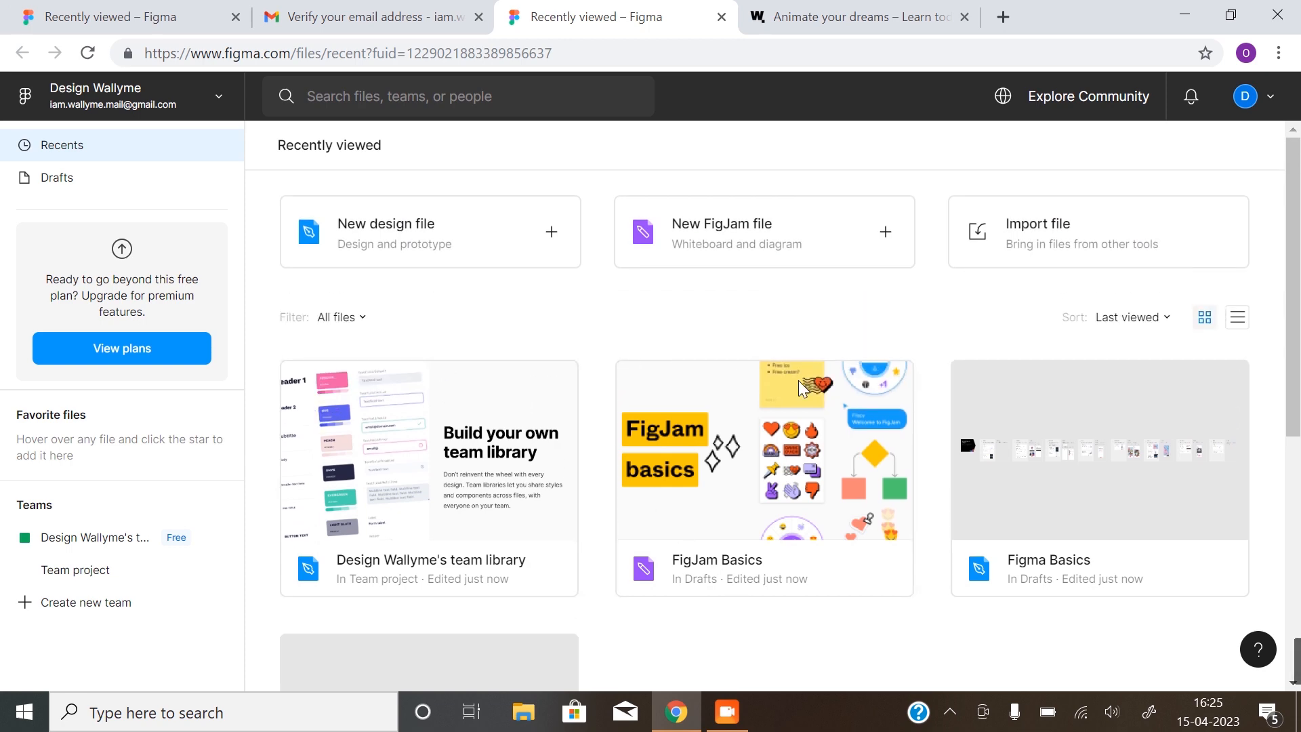
scroll(935, 488, down, 3)
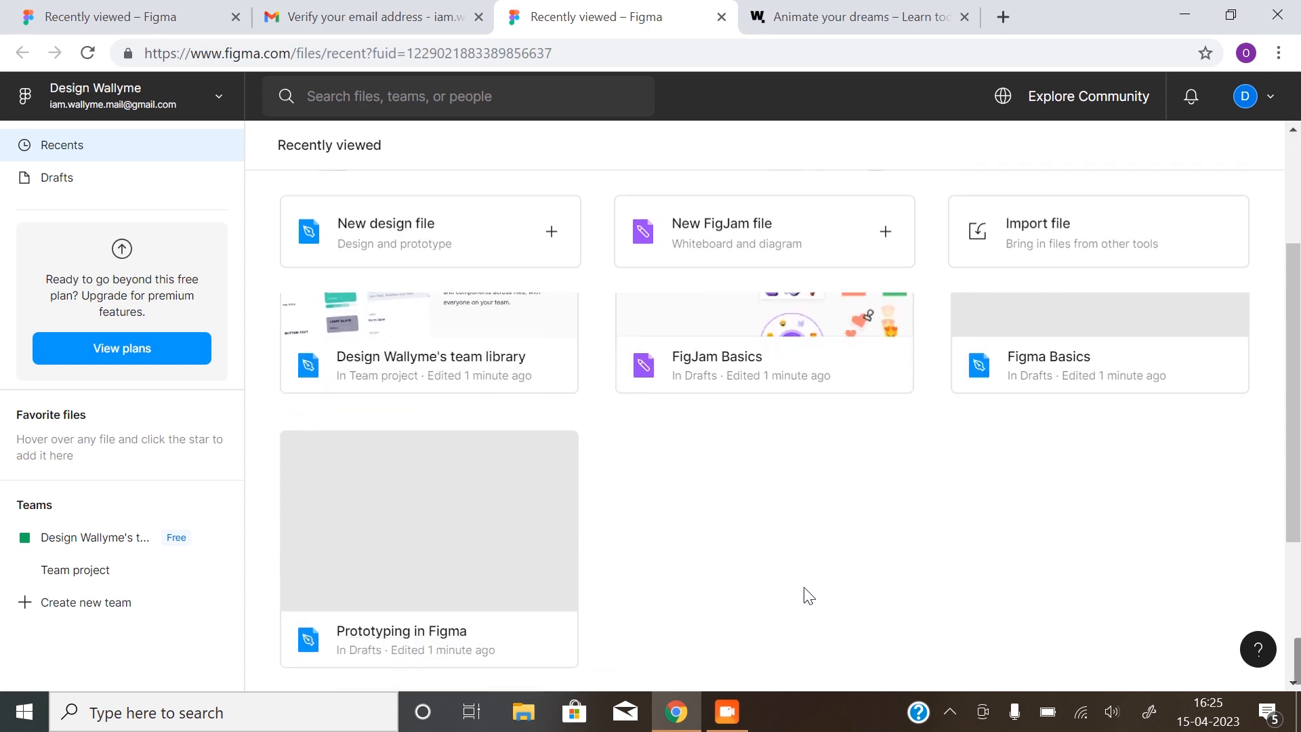
scroll(811, 594, up, 3)
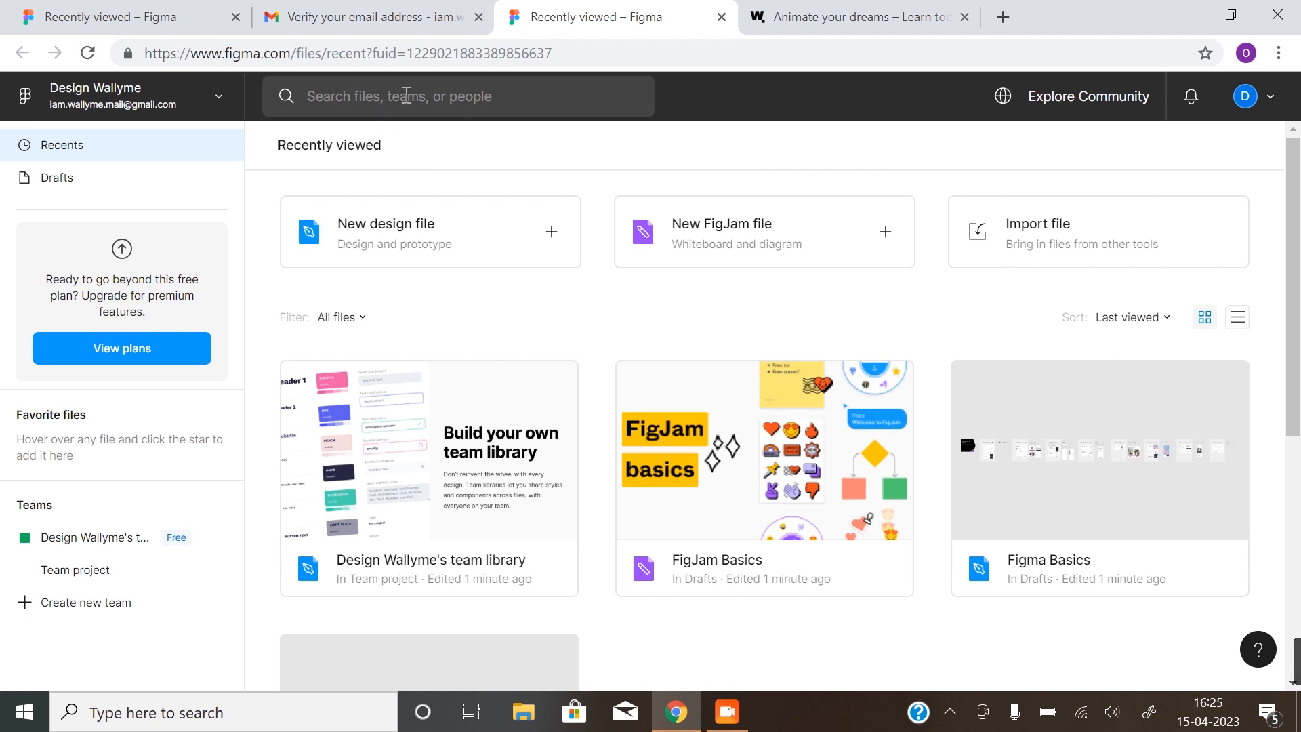
click(1082, 100)
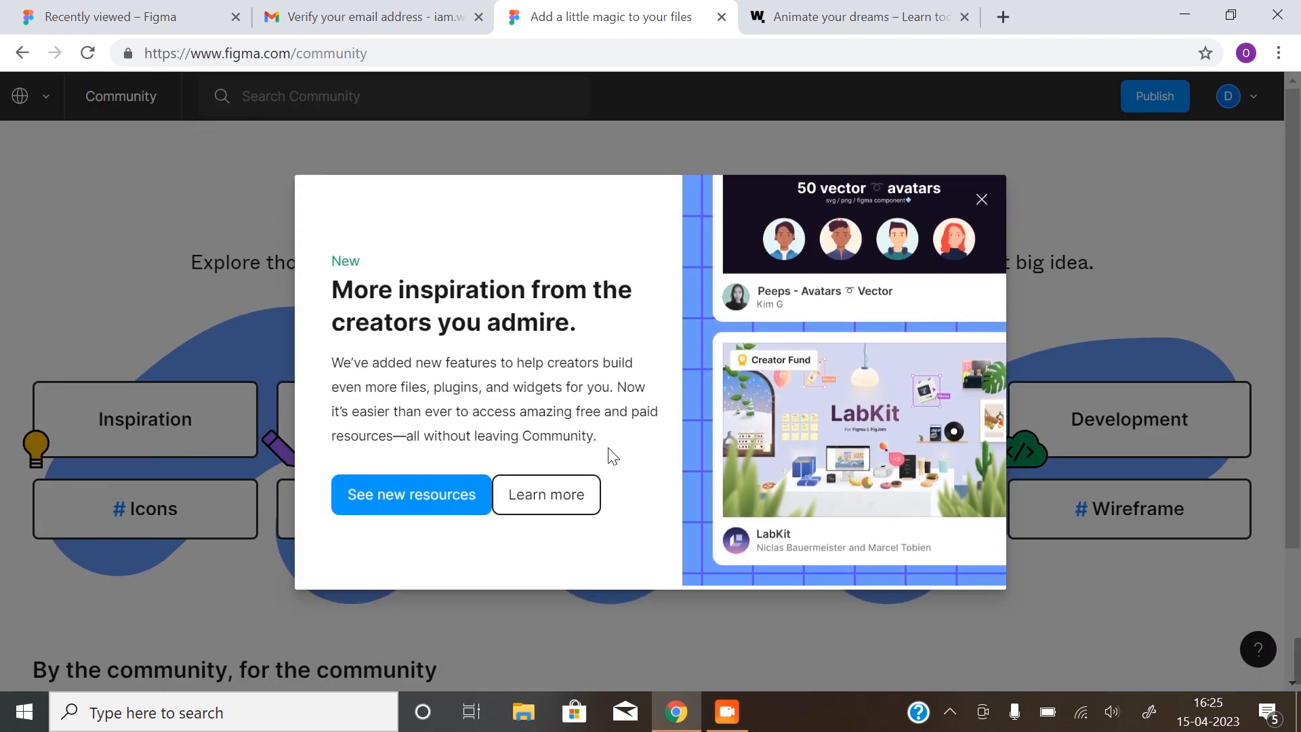
click(982, 201)
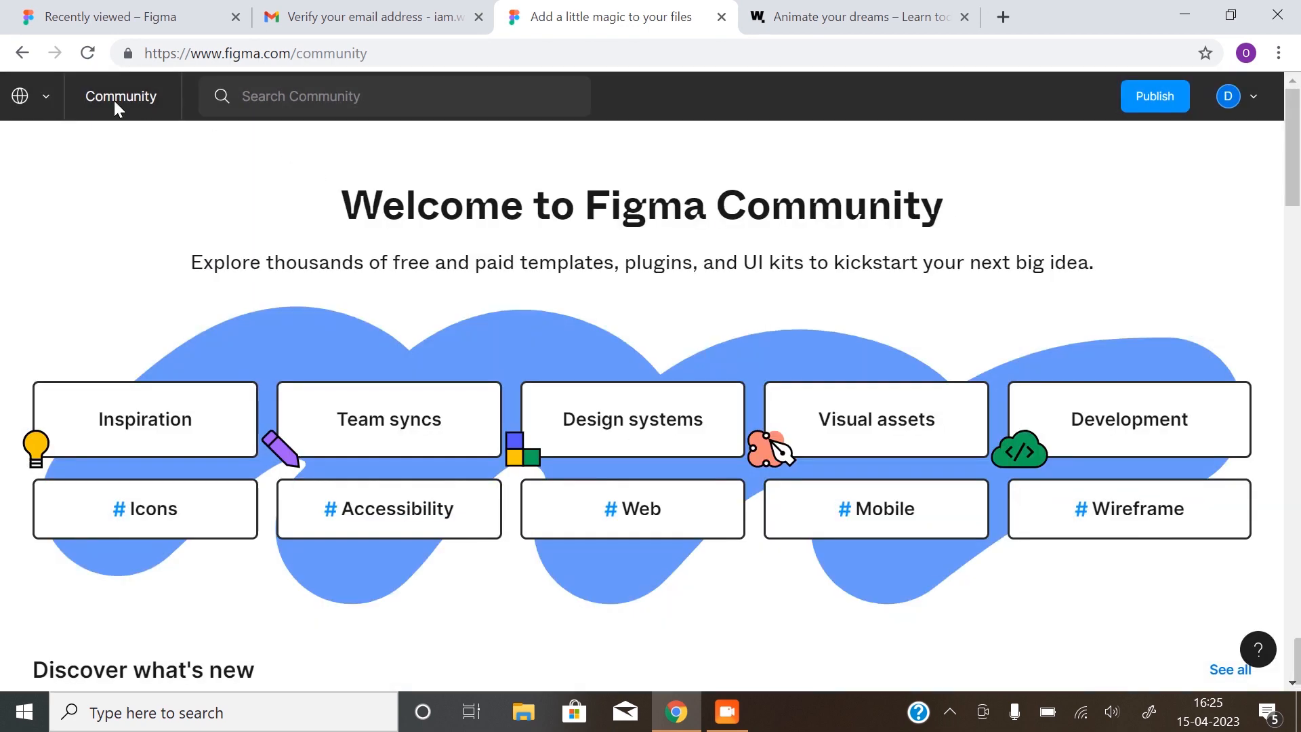
click(20, 100)
click(130, 193)
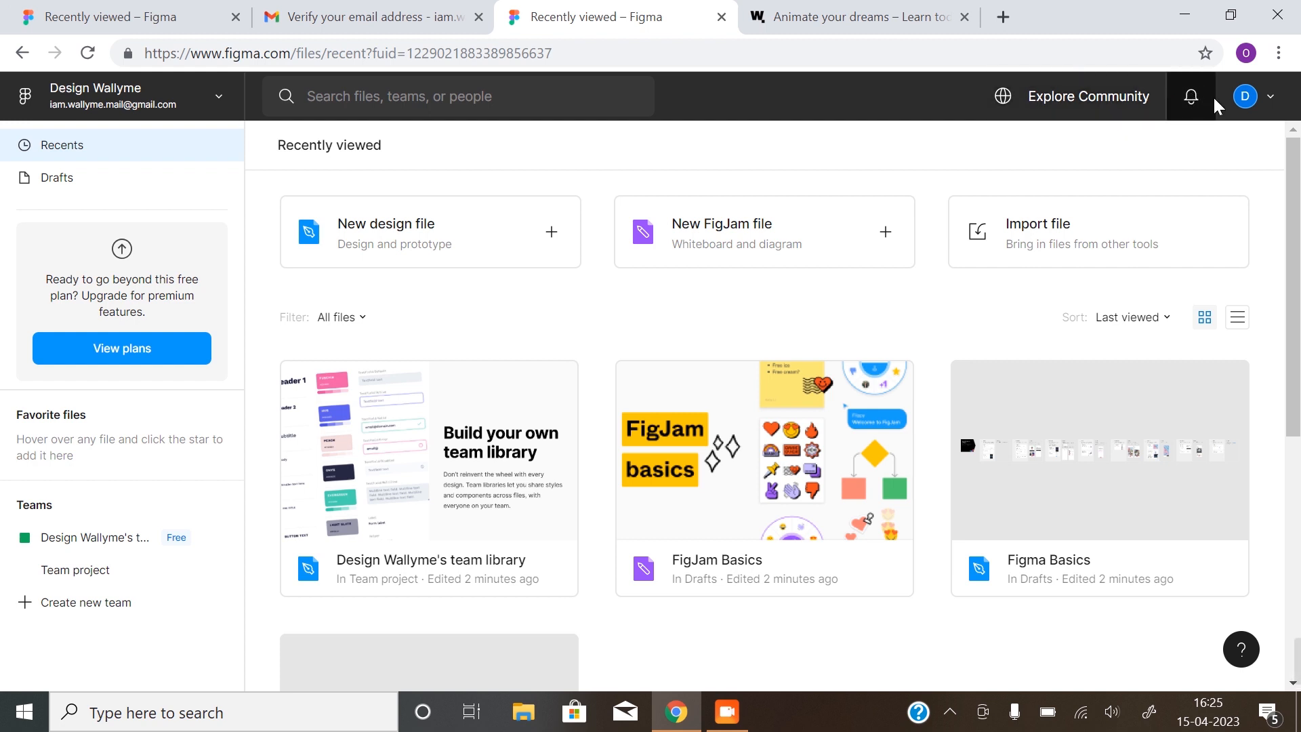
Switch Figma to the Dark theme and create a new blank design file
click(1268, 103)
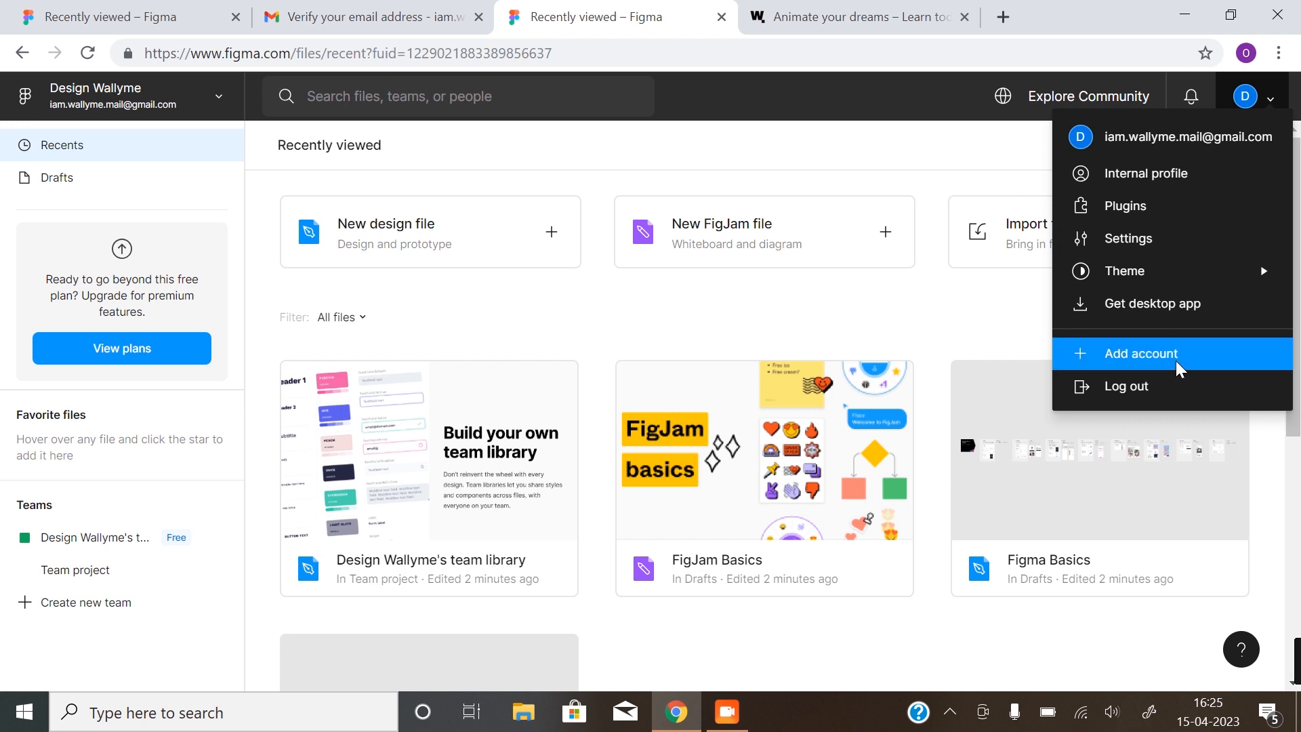
mouse_move(1135, 284)
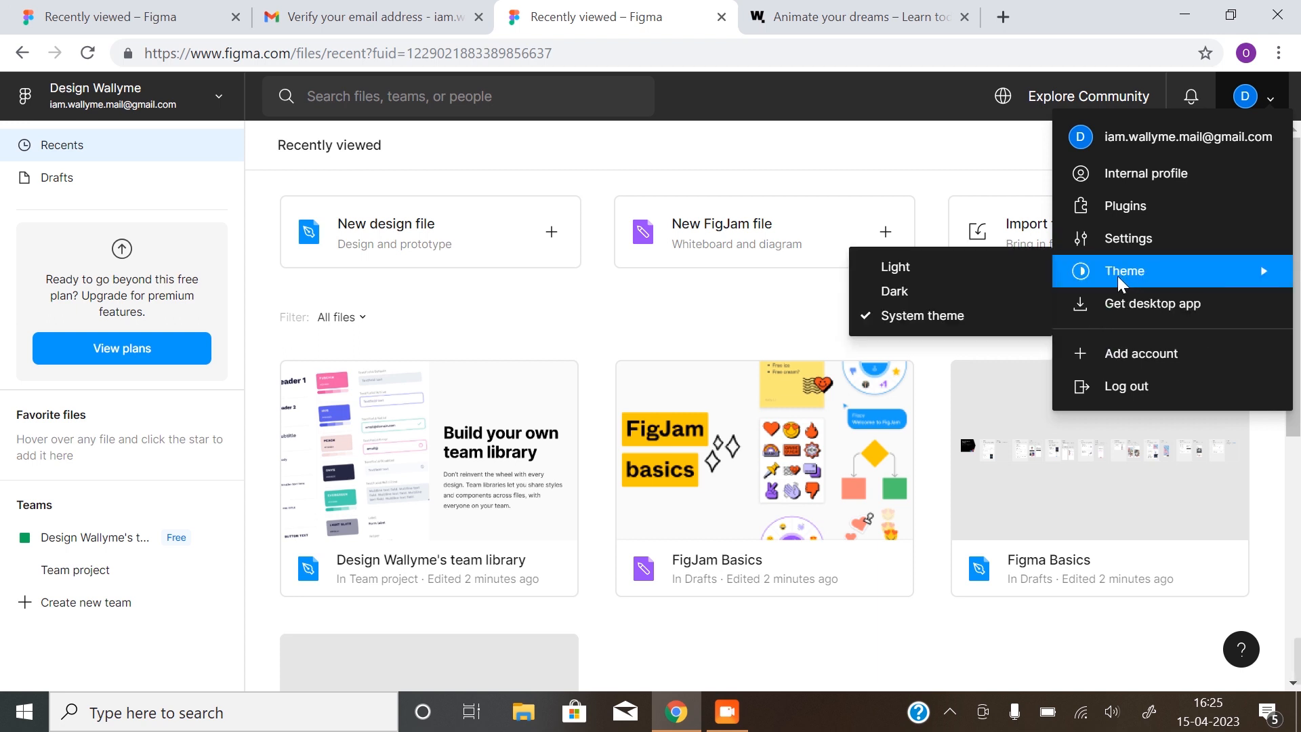
click(920, 295)
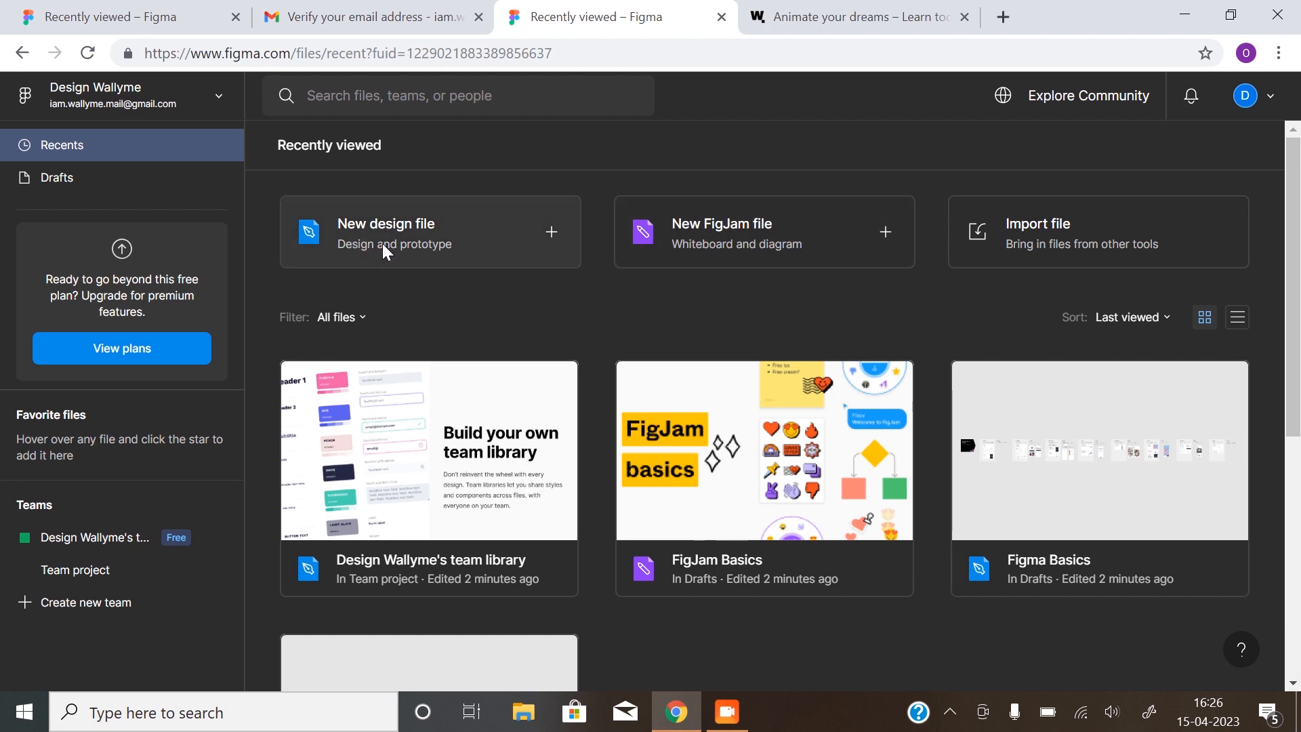
click(451, 228)
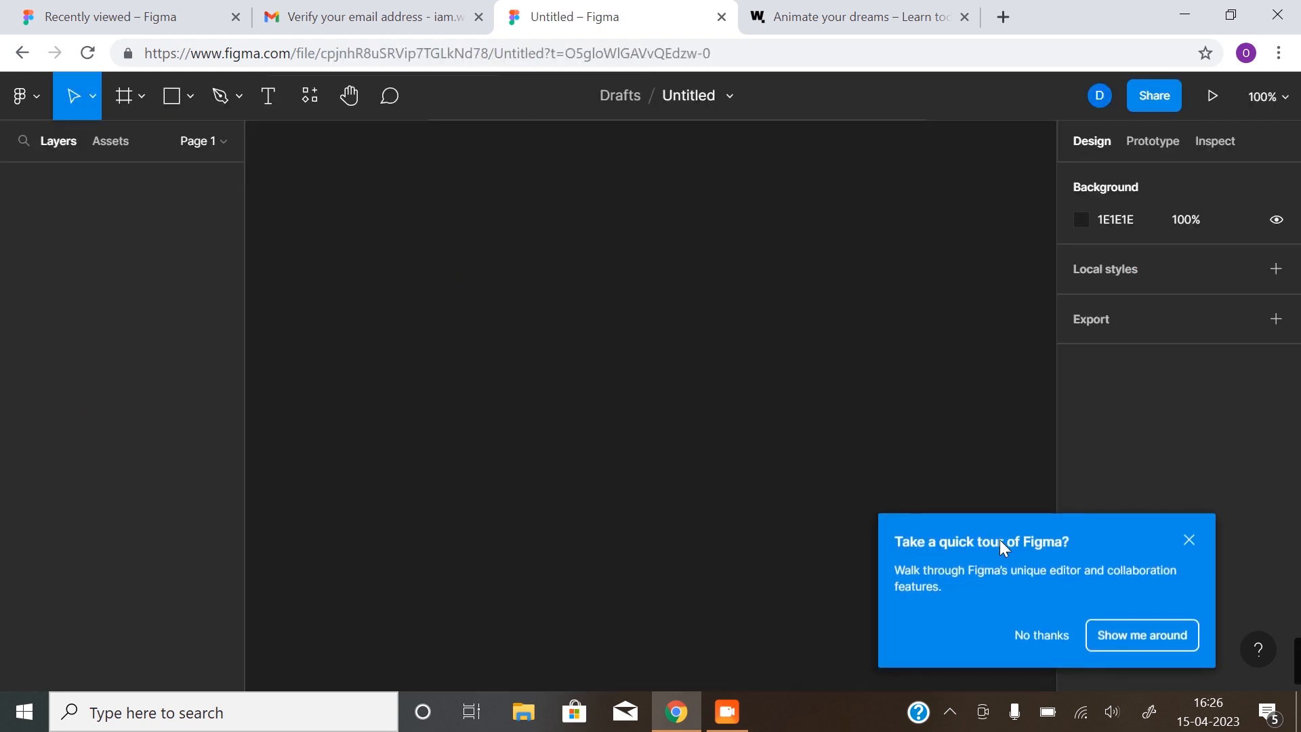
Decline the quick tour and check the main menu
click(1044, 636)
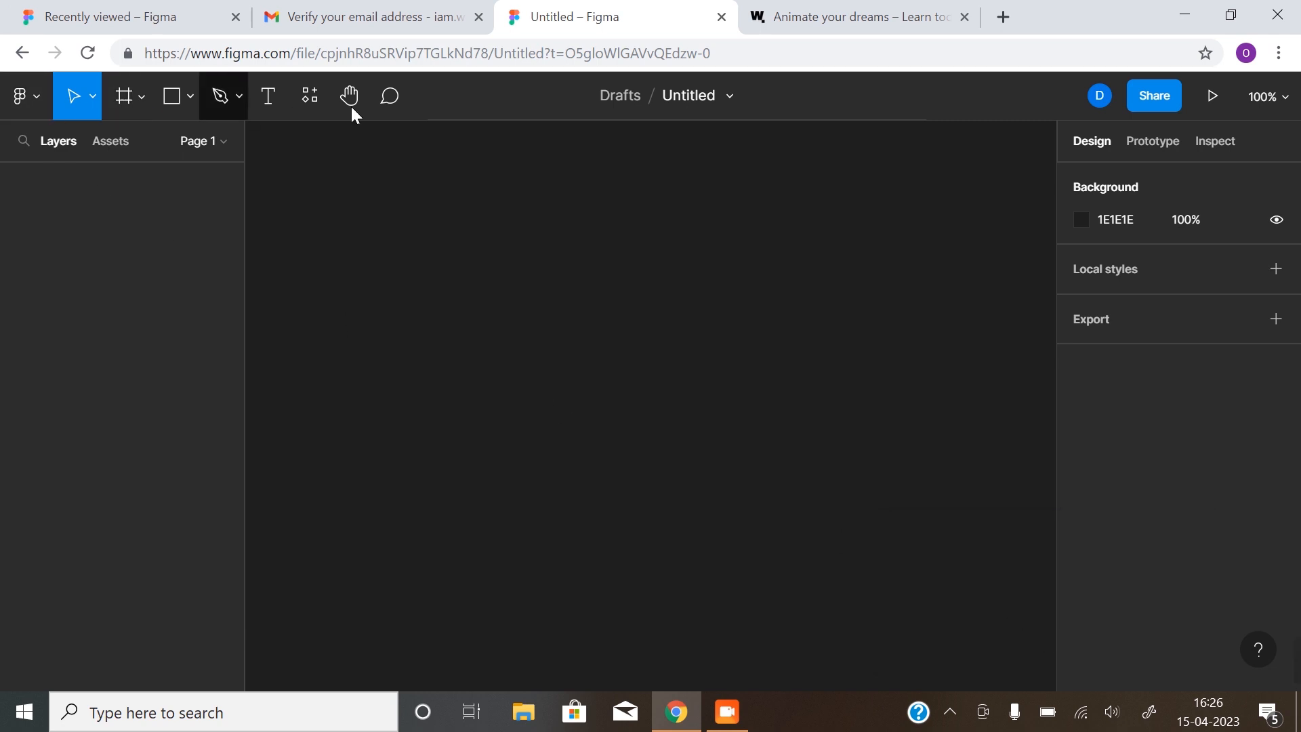
click(35, 97)
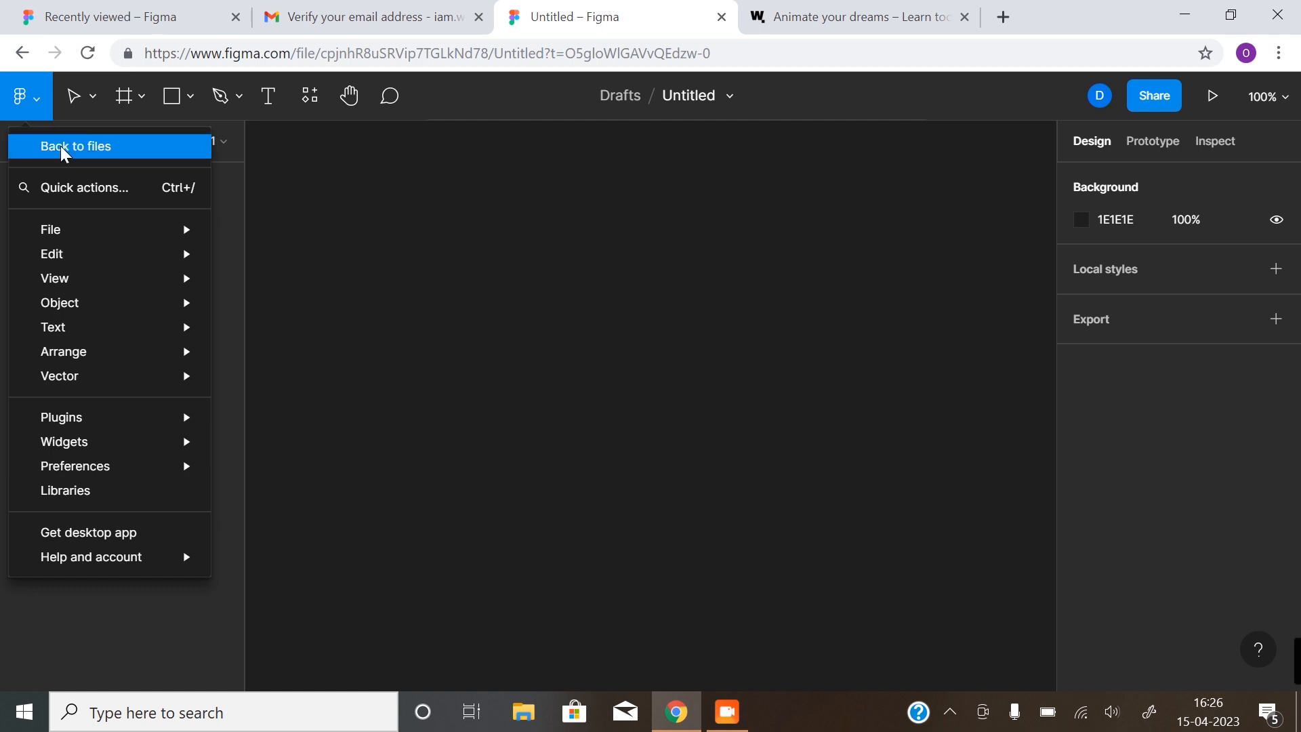
click(70, 95)
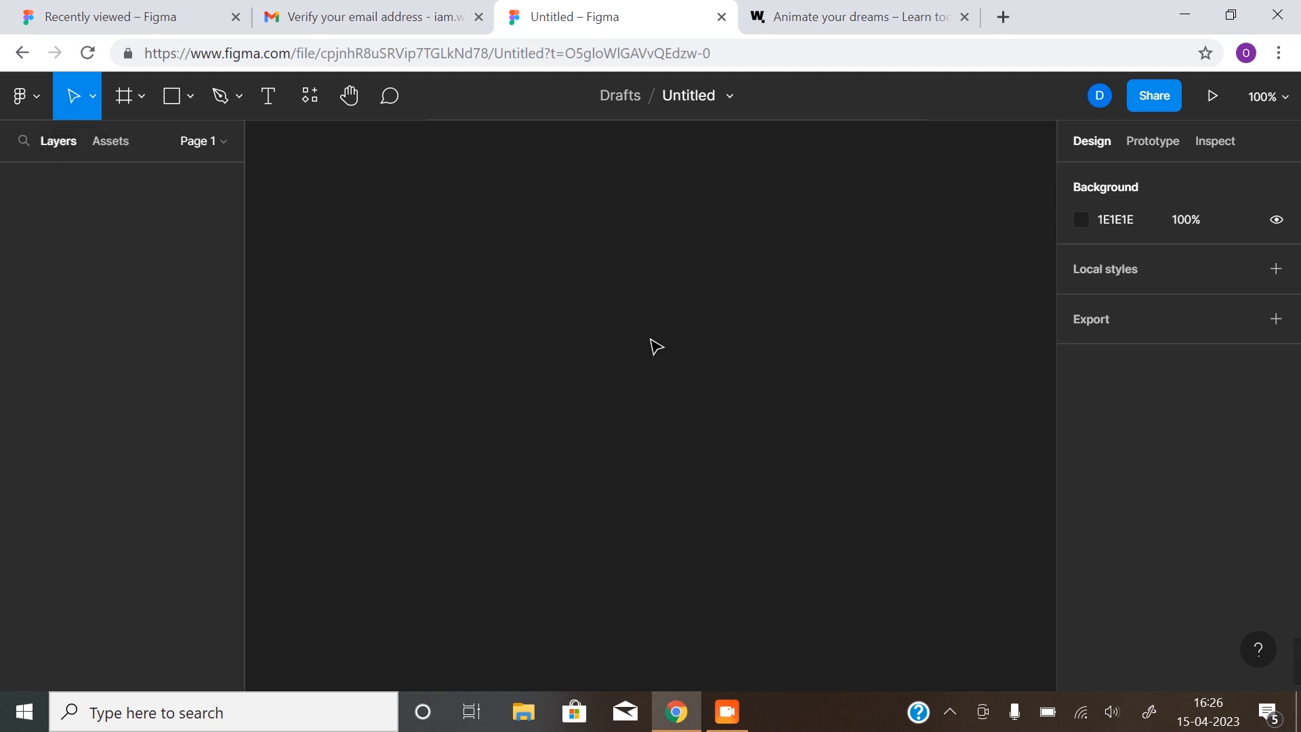
Try the Frame, Rectangle, Pen and Text tools in the toolbar
click(133, 106)
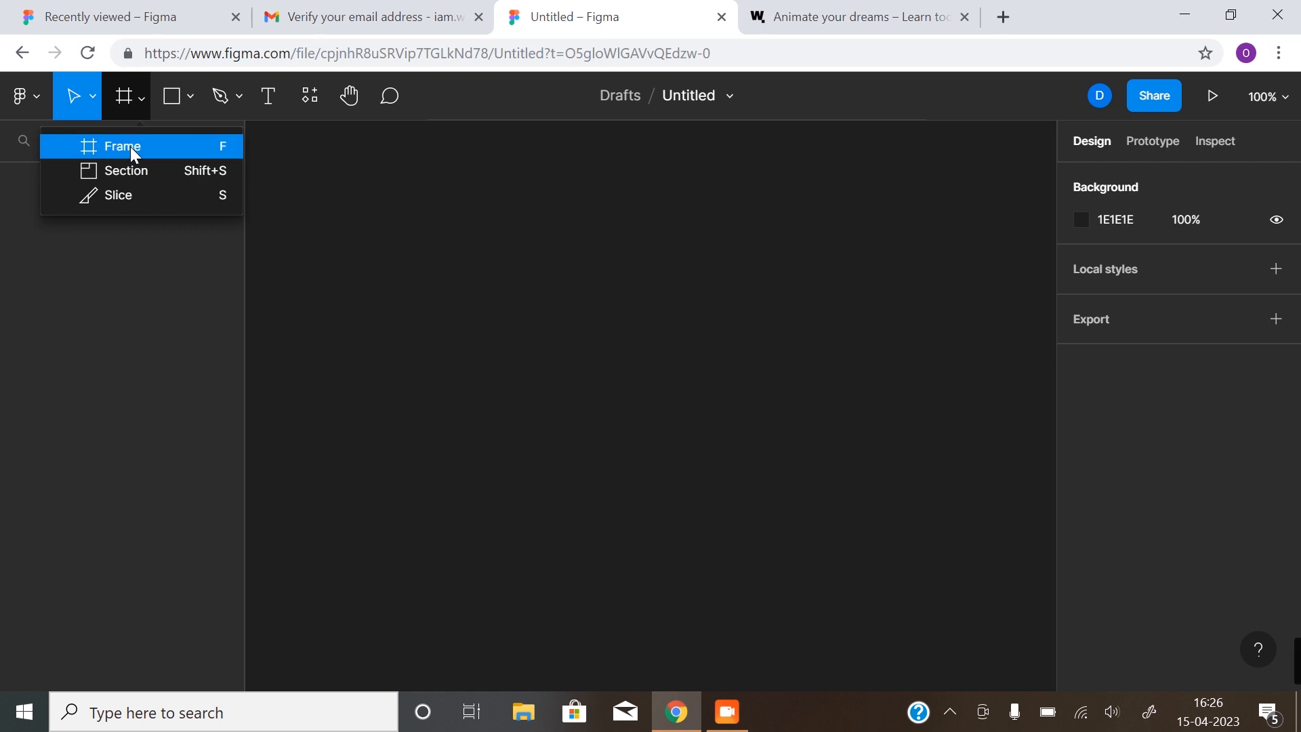
click(124, 99)
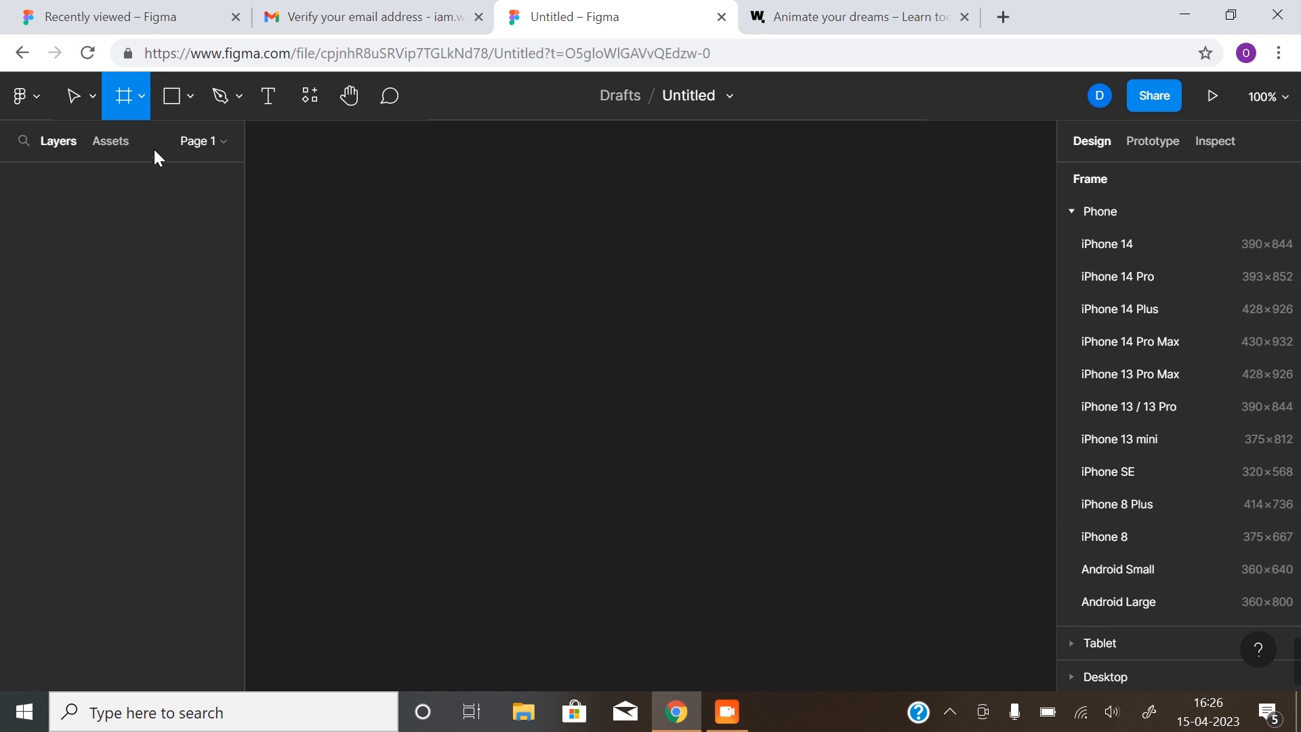
click(140, 96)
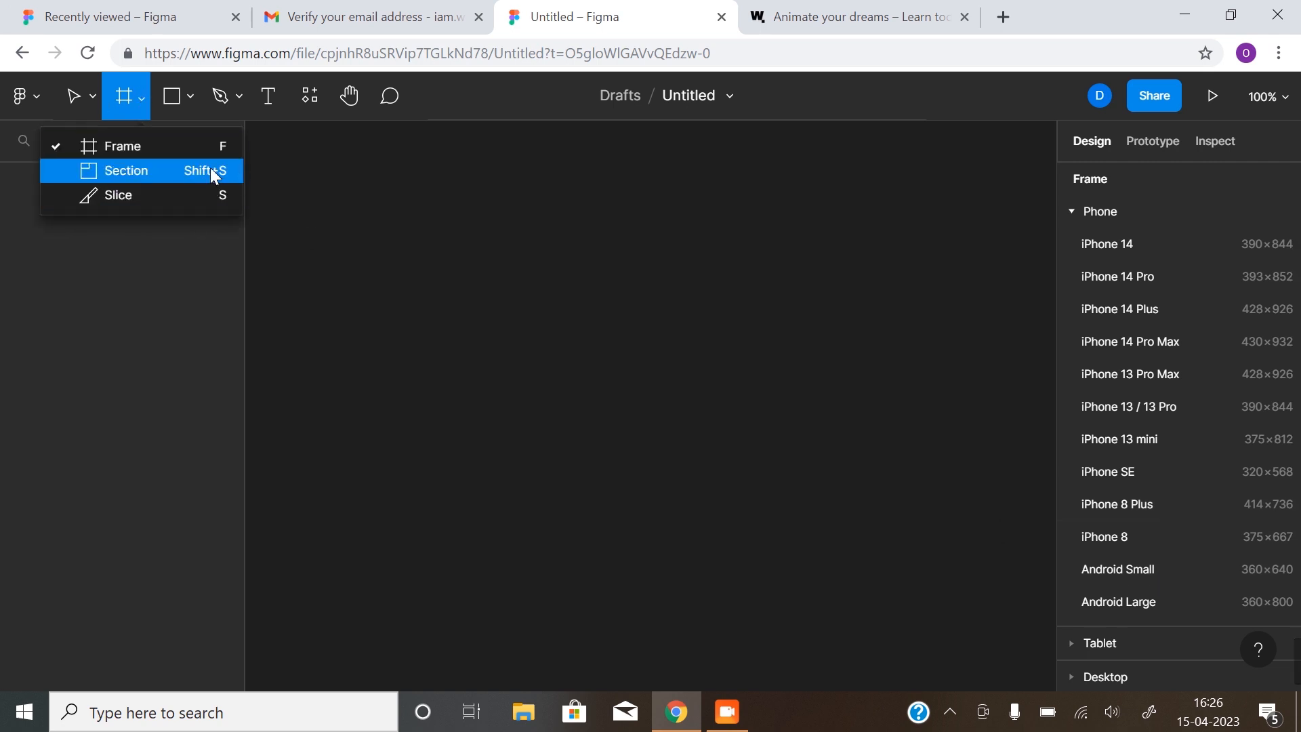
click(172, 99)
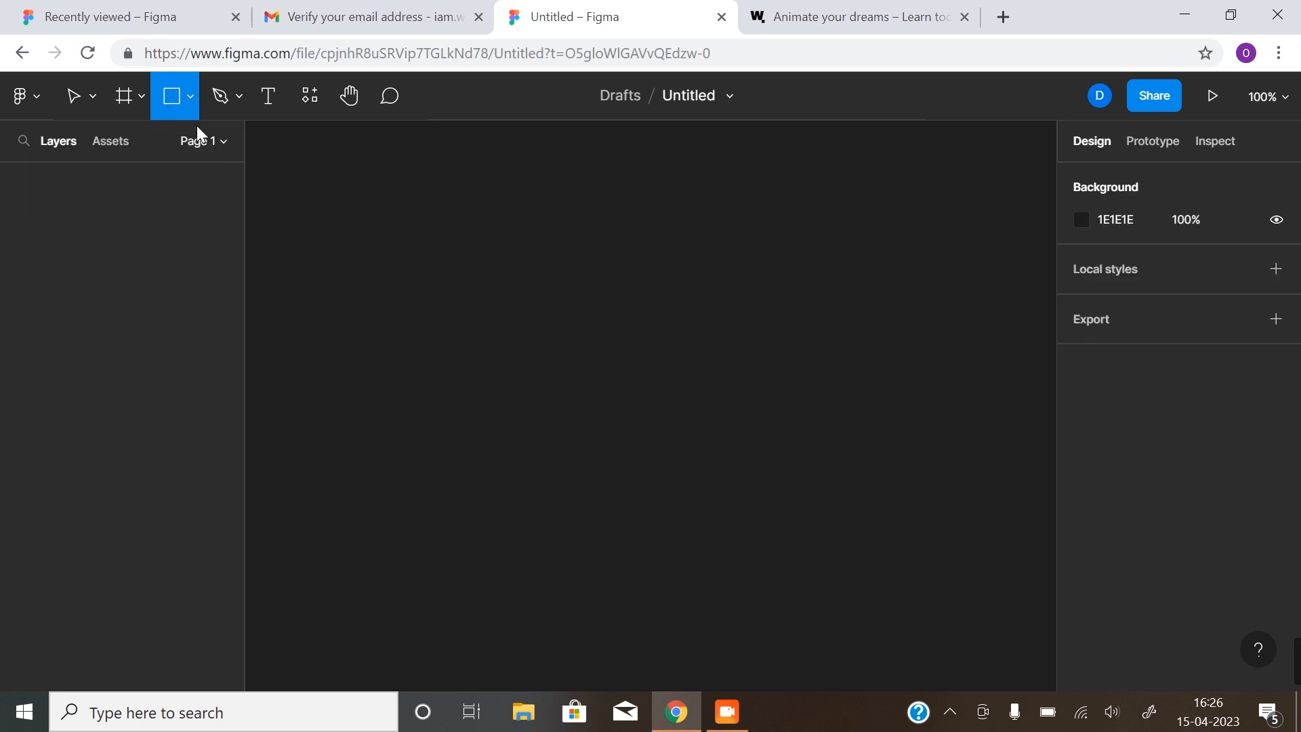
click(220, 97)
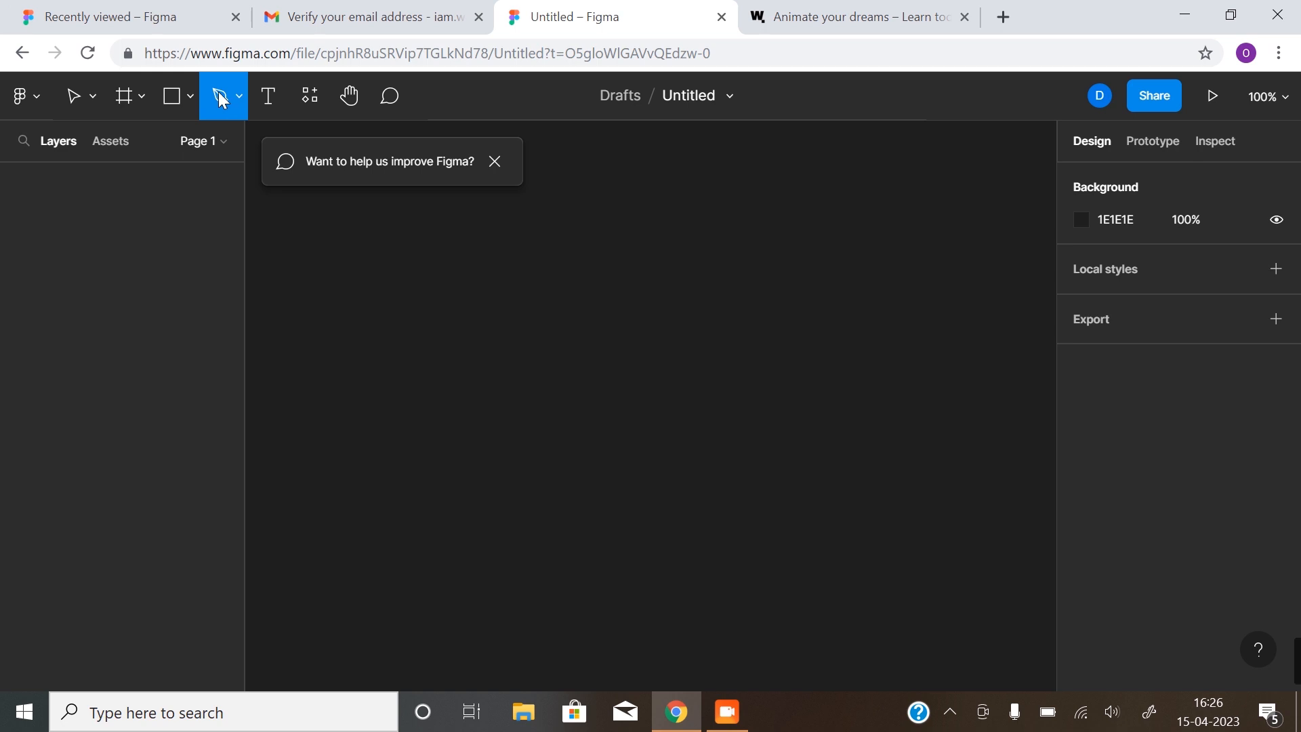
click(283, 102)
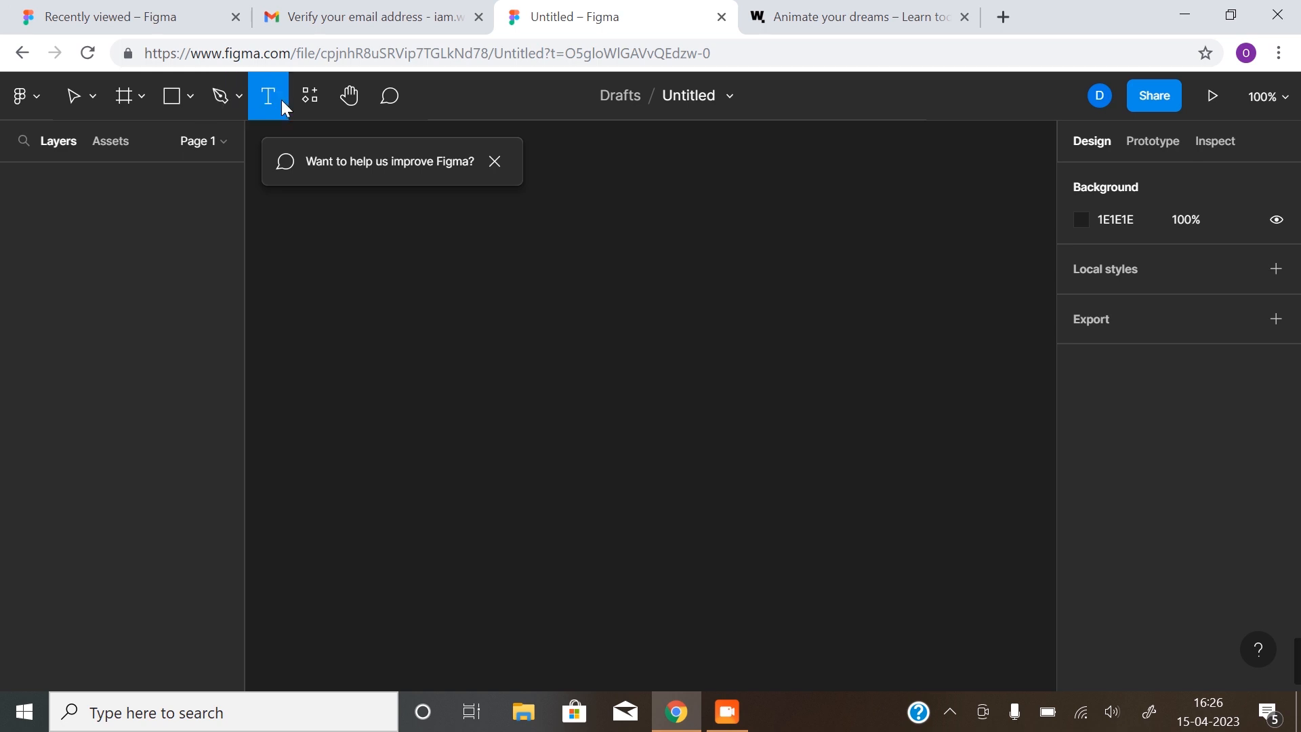
Browse the available plugins in the resources panel, then close it
click(309, 97)
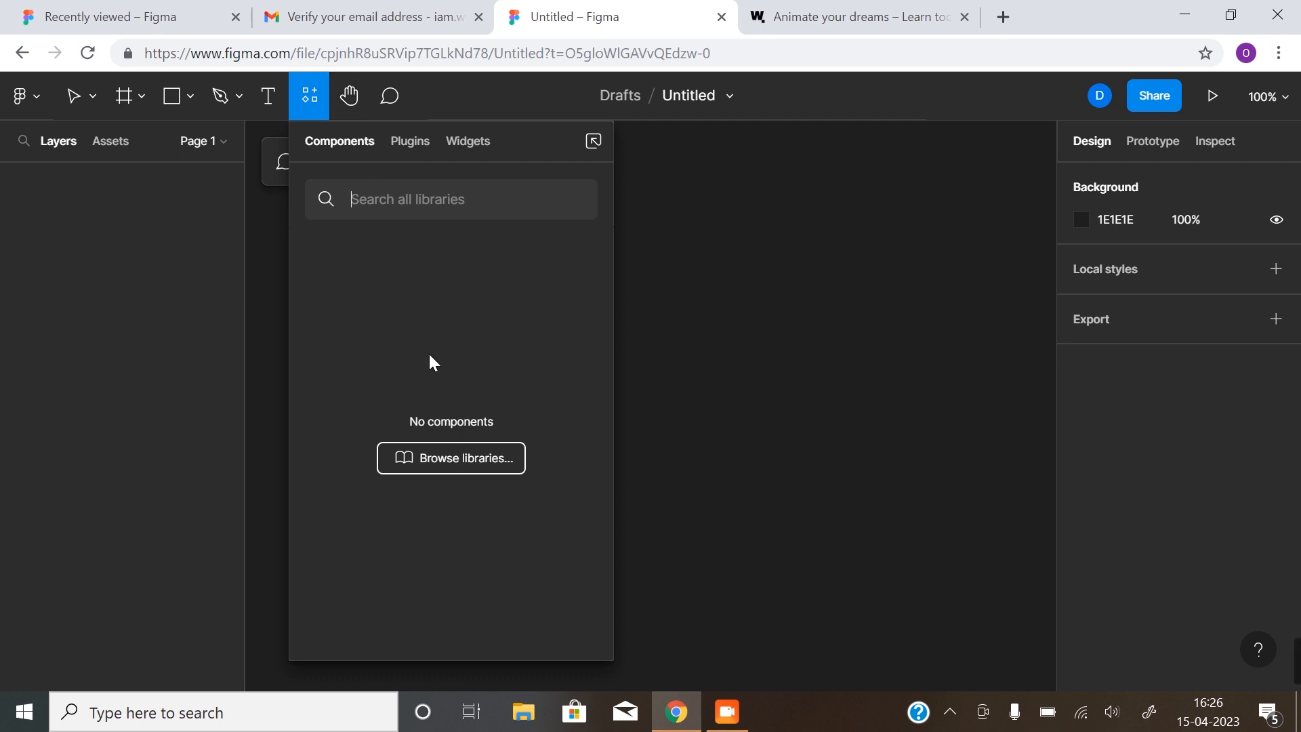
click(409, 140)
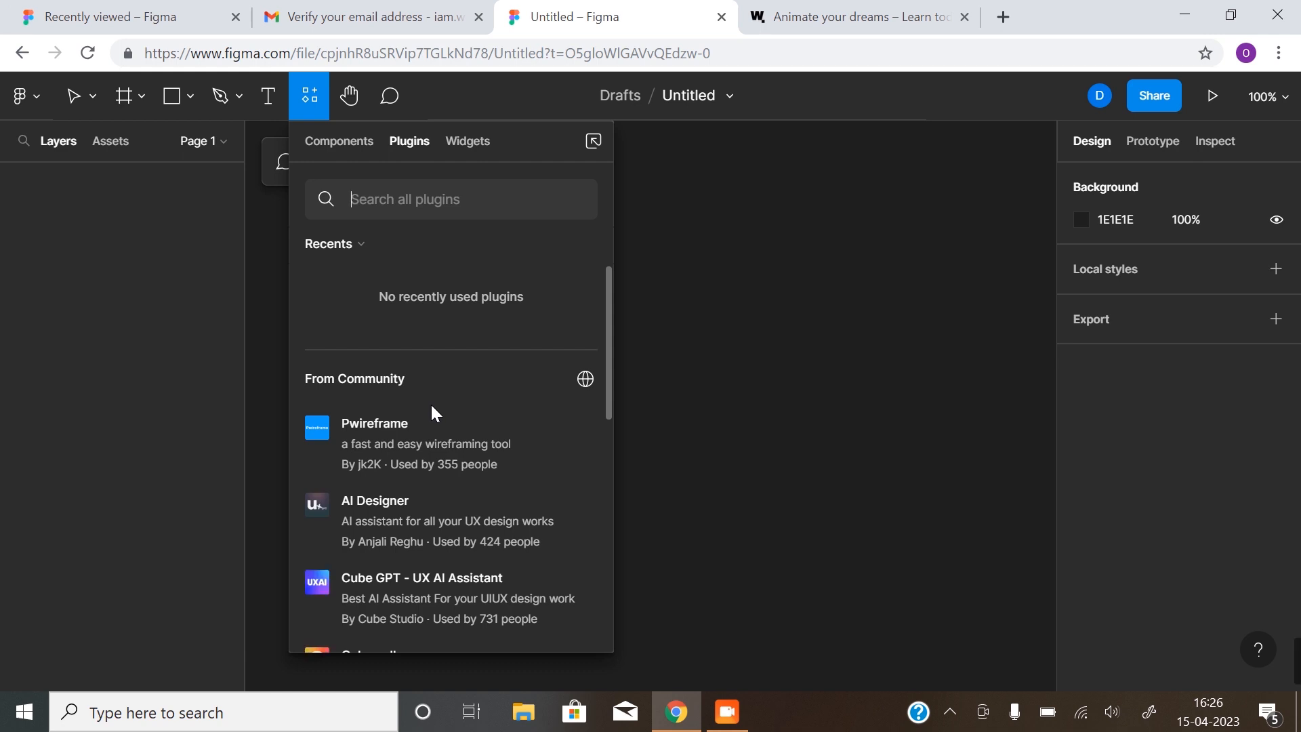
scroll(431, 406, down, 3)
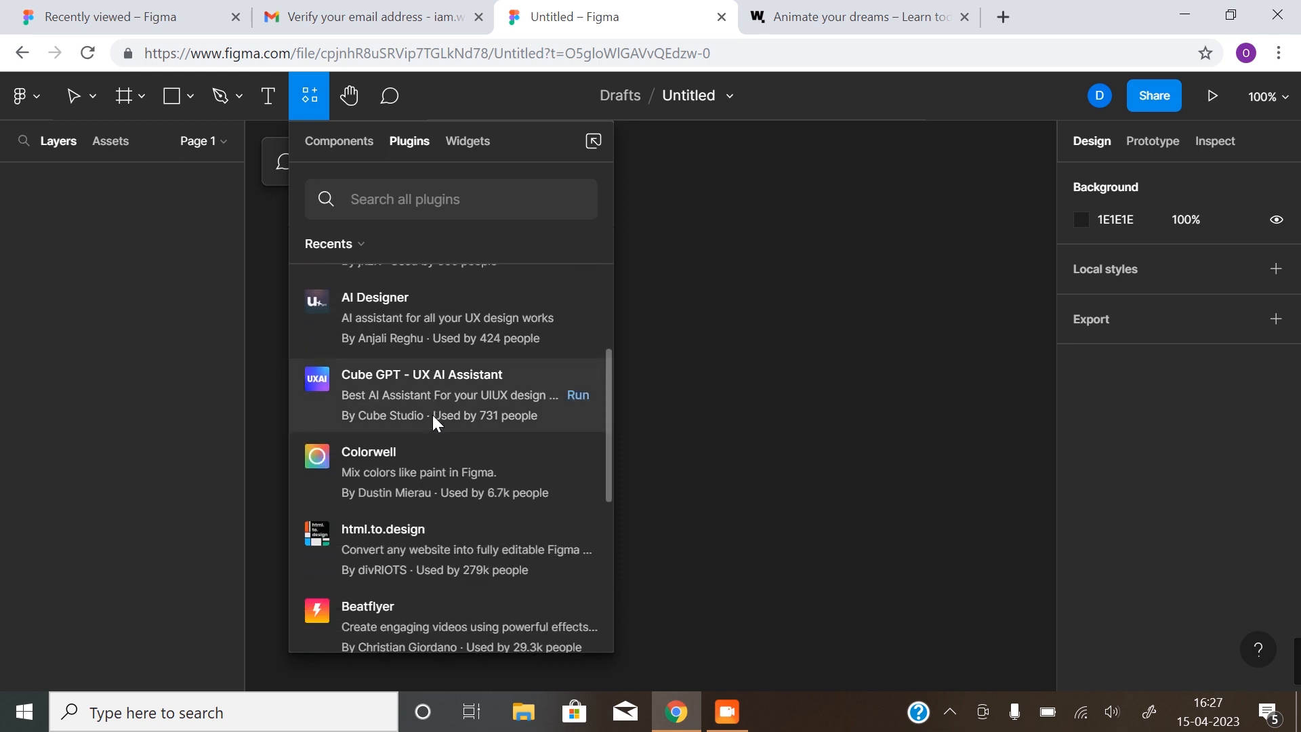
scroll(434, 416, down, 4)
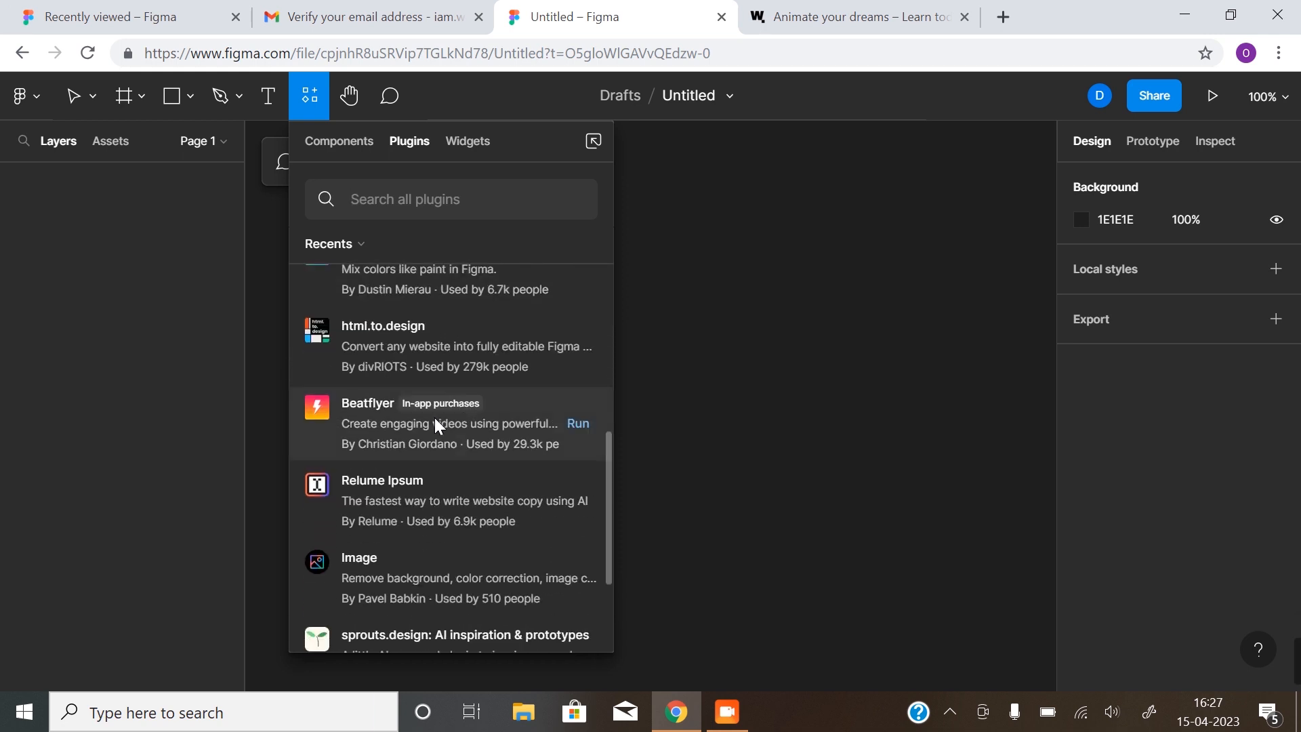
scroll(434, 407, up, 2)
scroll(434, 397, up, 3)
click(350, 96)
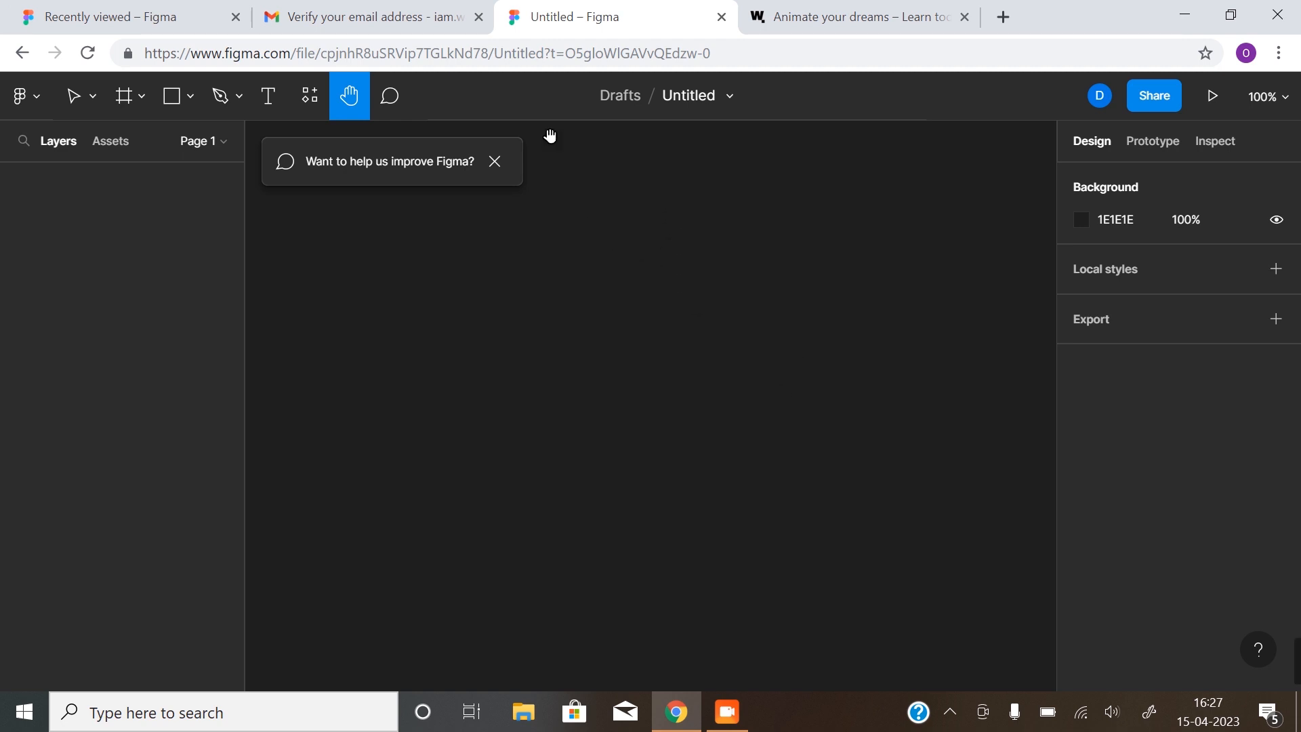
Dismiss the feedback toast, try the Comment tool, and return to the Move tool
click(493, 161)
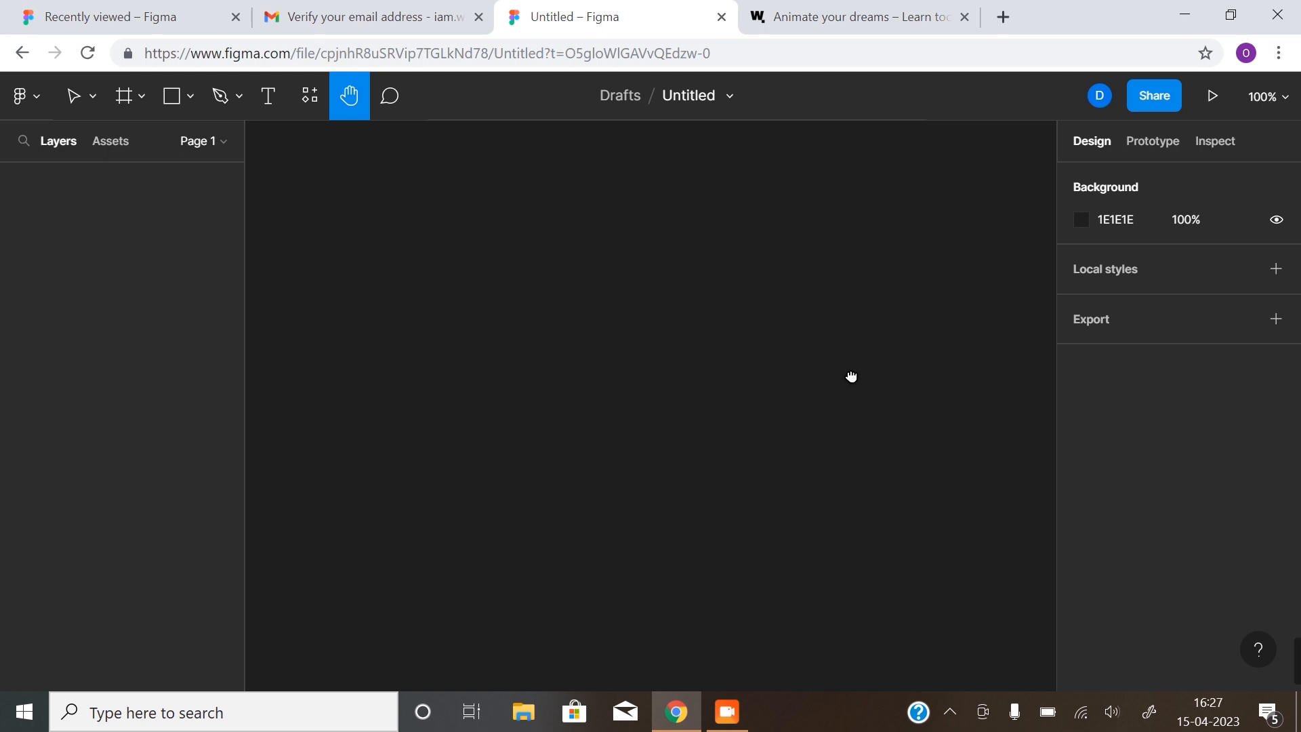
click(397, 97)
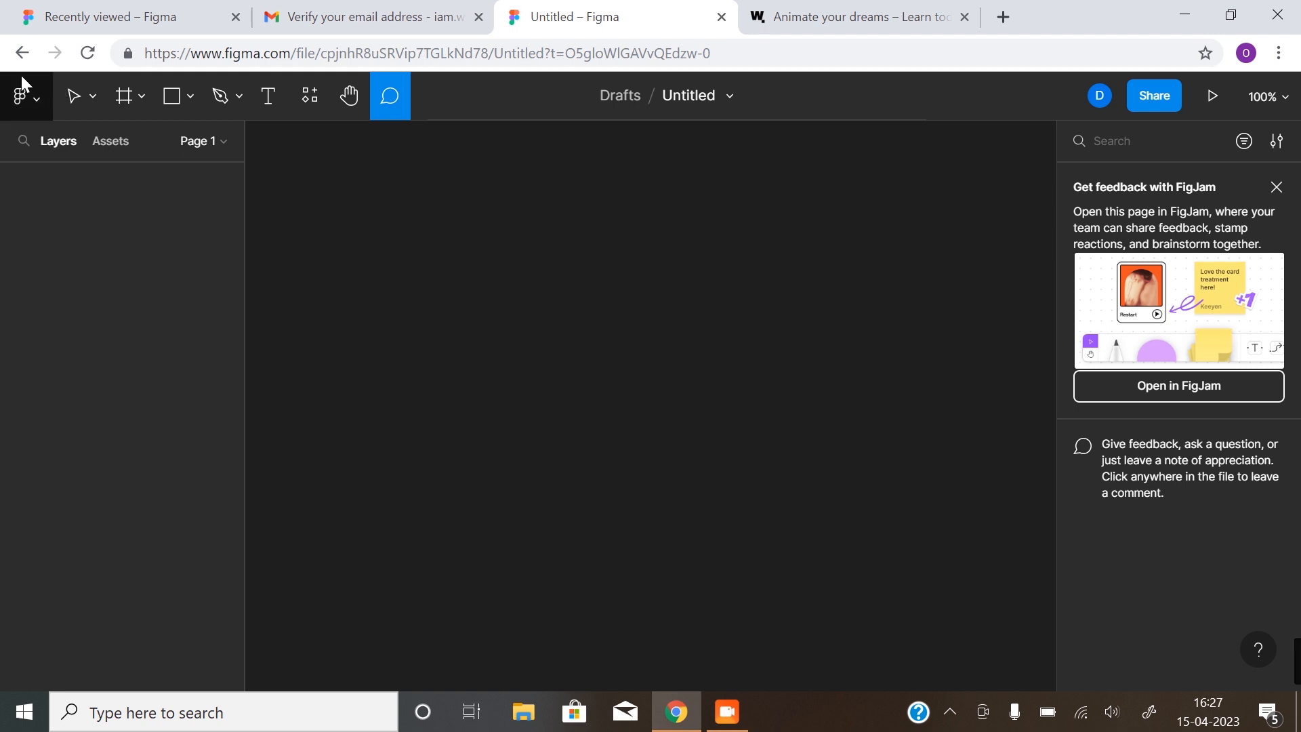
click(76, 97)
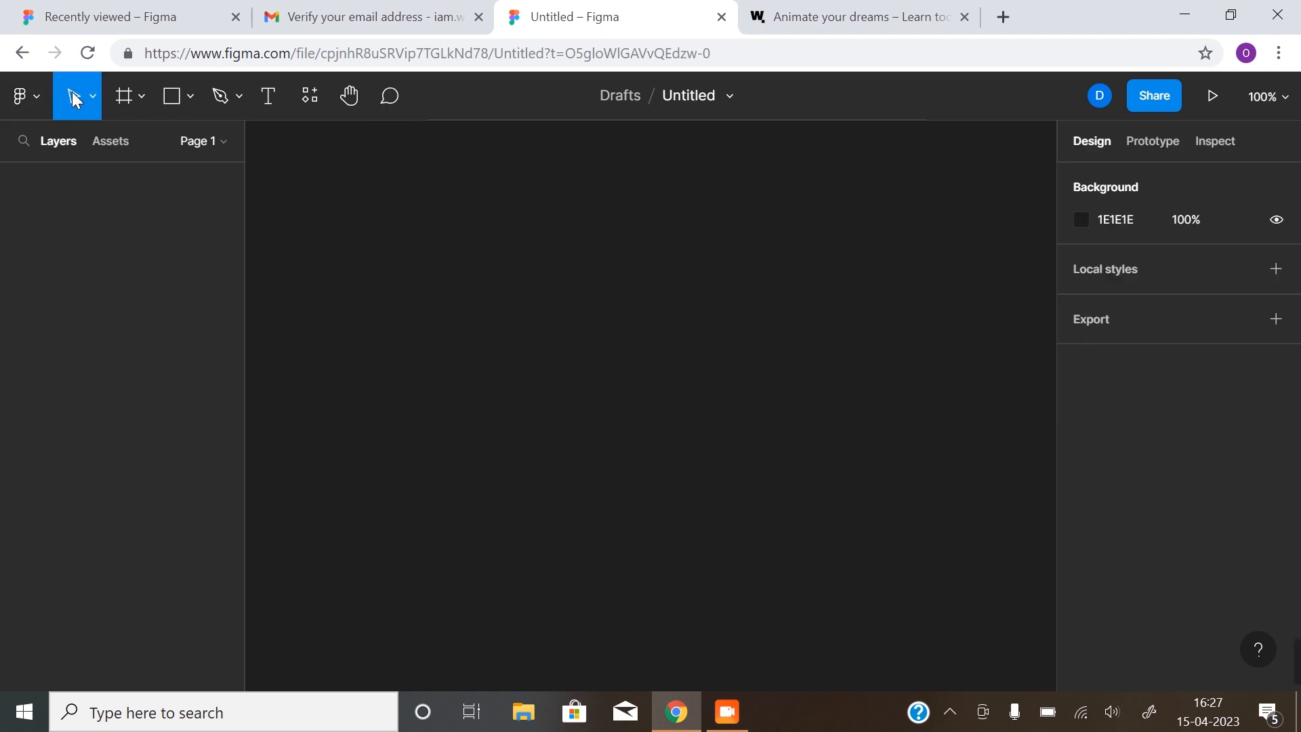
Rename the untitled file to 'Home Control App'
click(689, 96)
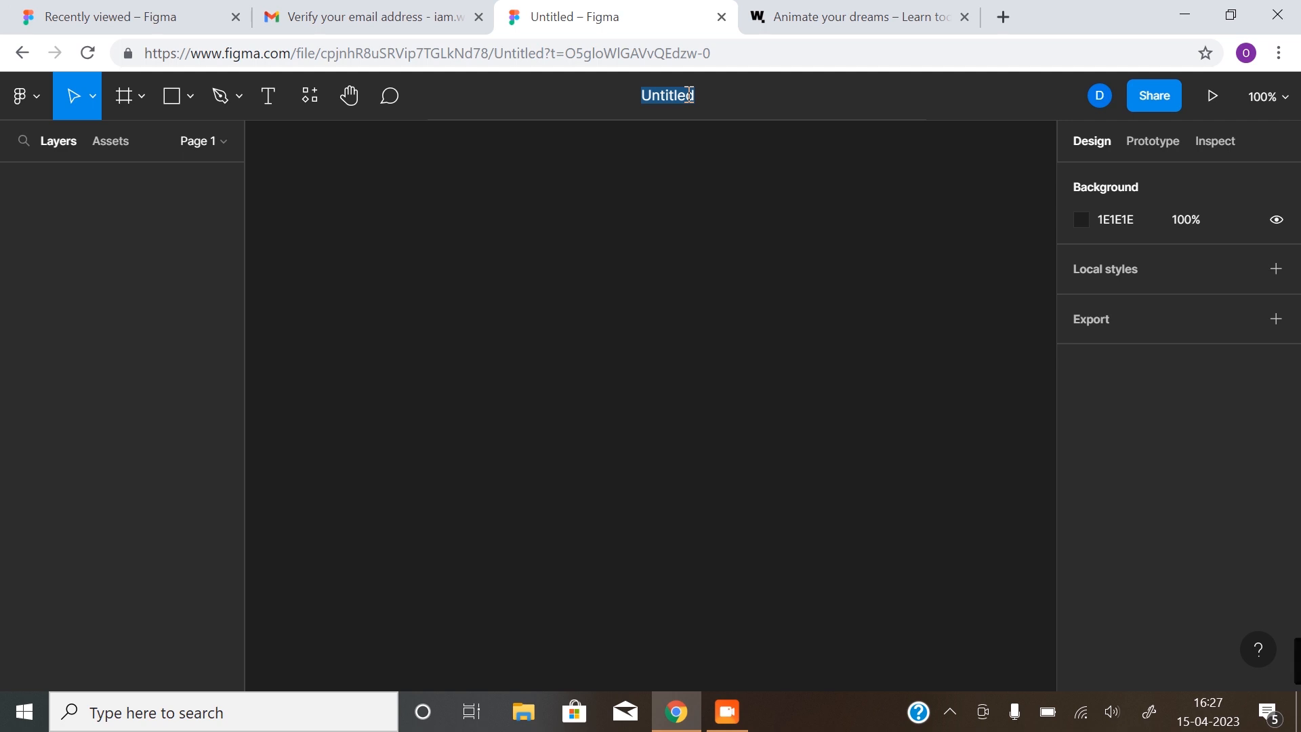
text(Contro)
key(BackSpace)
key(BackSpace)
key(BackSpace)
key(BackSpace)
key(BackSpace)
key(BackSpace)
text(Home Control App)
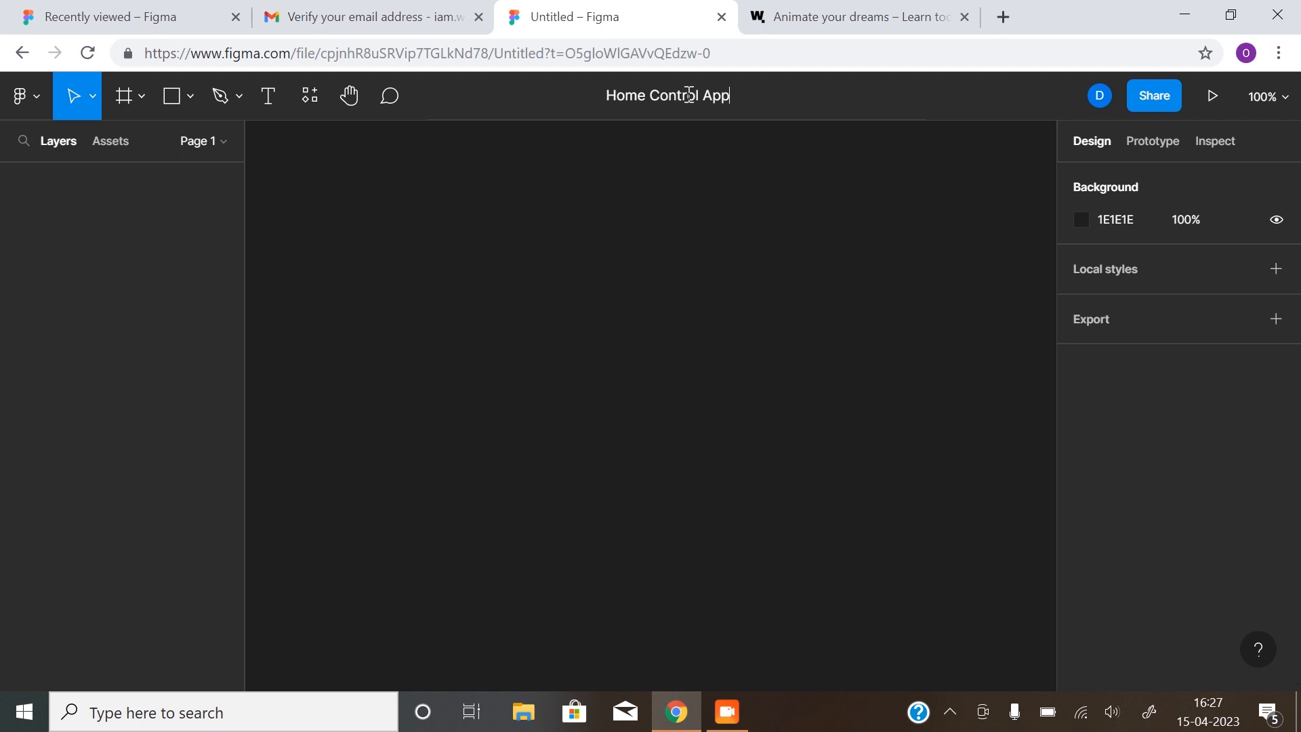
key(Return)
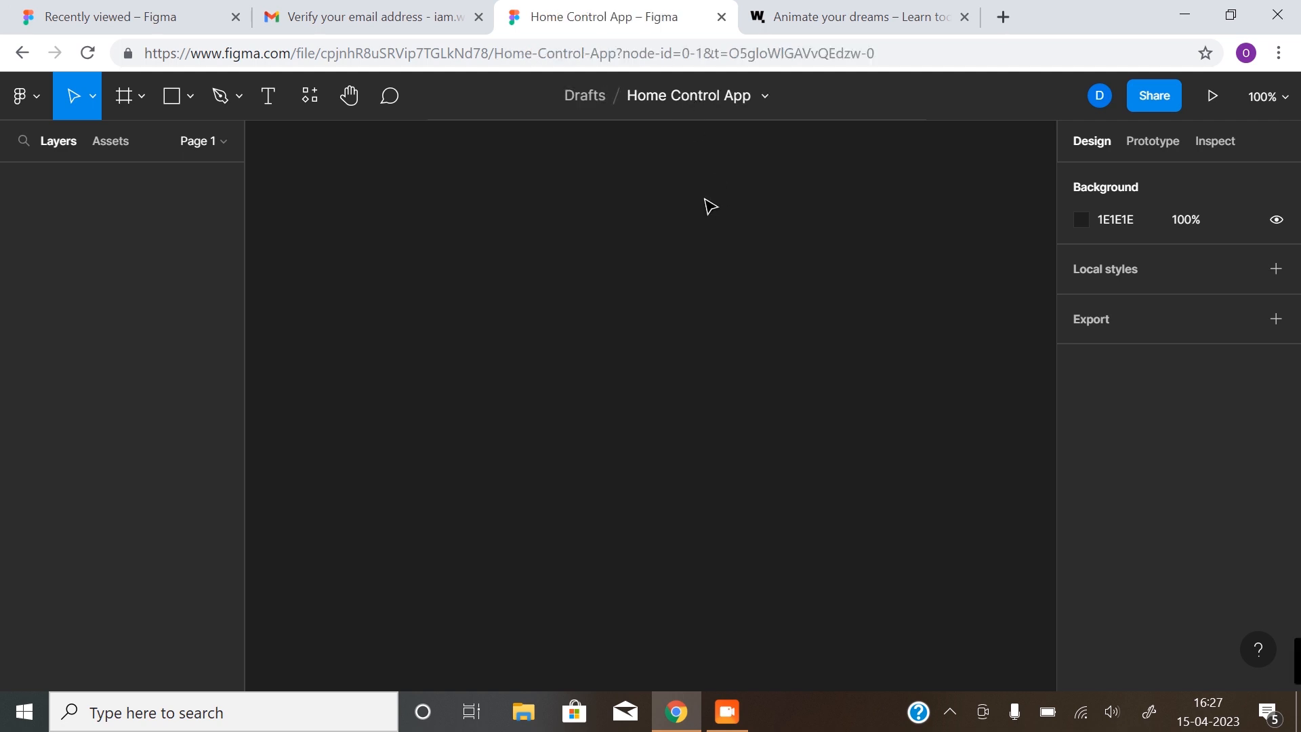
Look through the file options and the zoom and view options menus
click(765, 100)
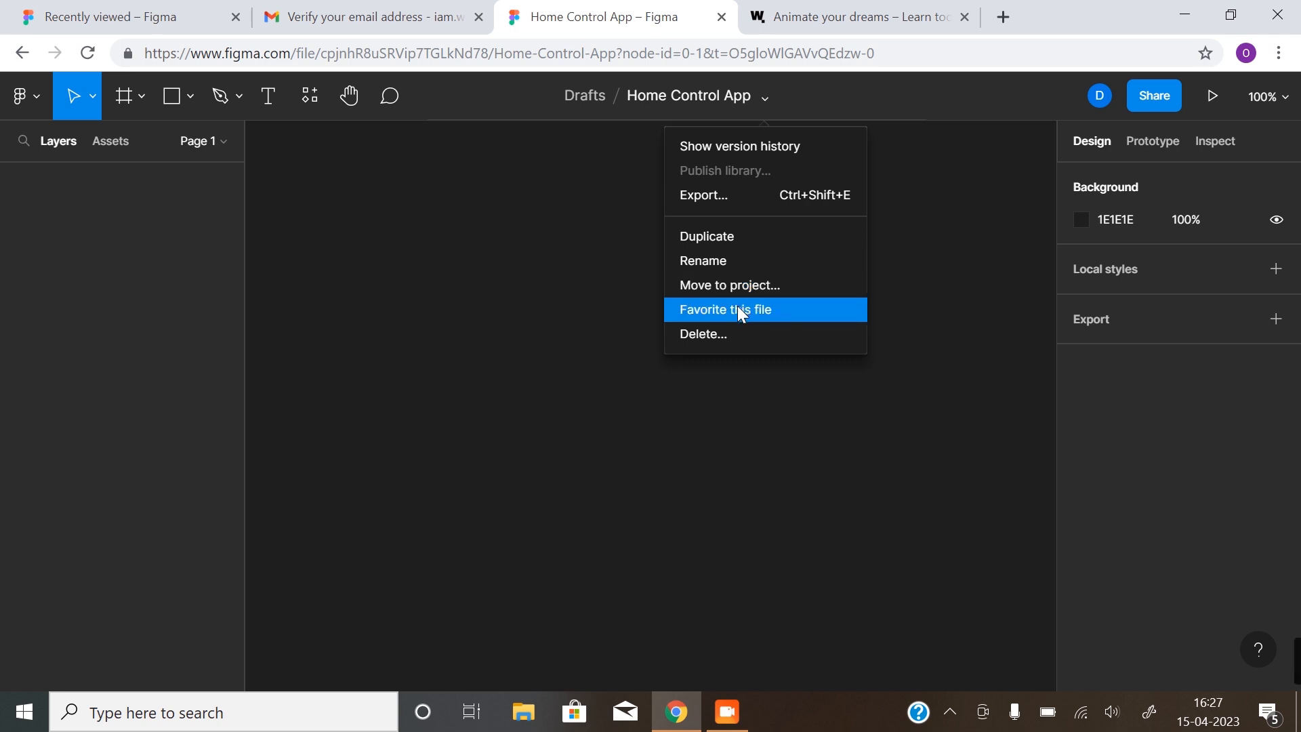
click(611, 222)
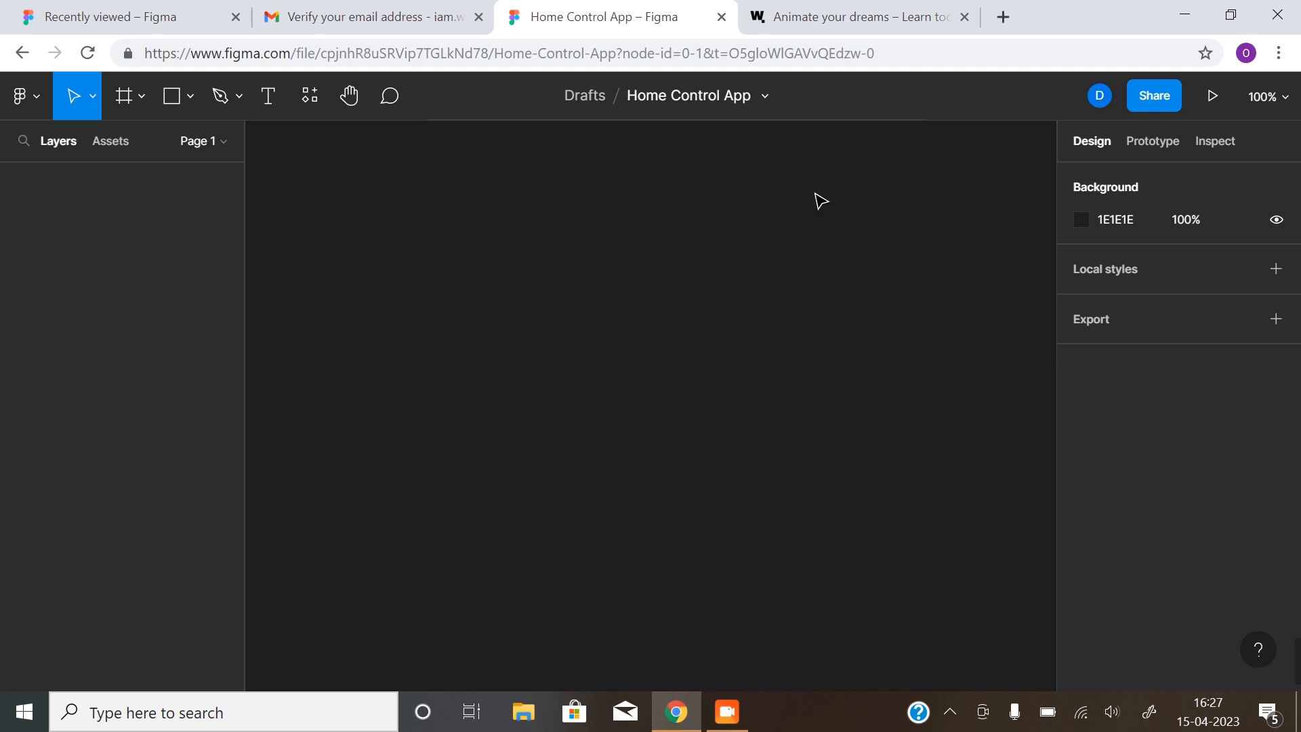
click(1104, 99)
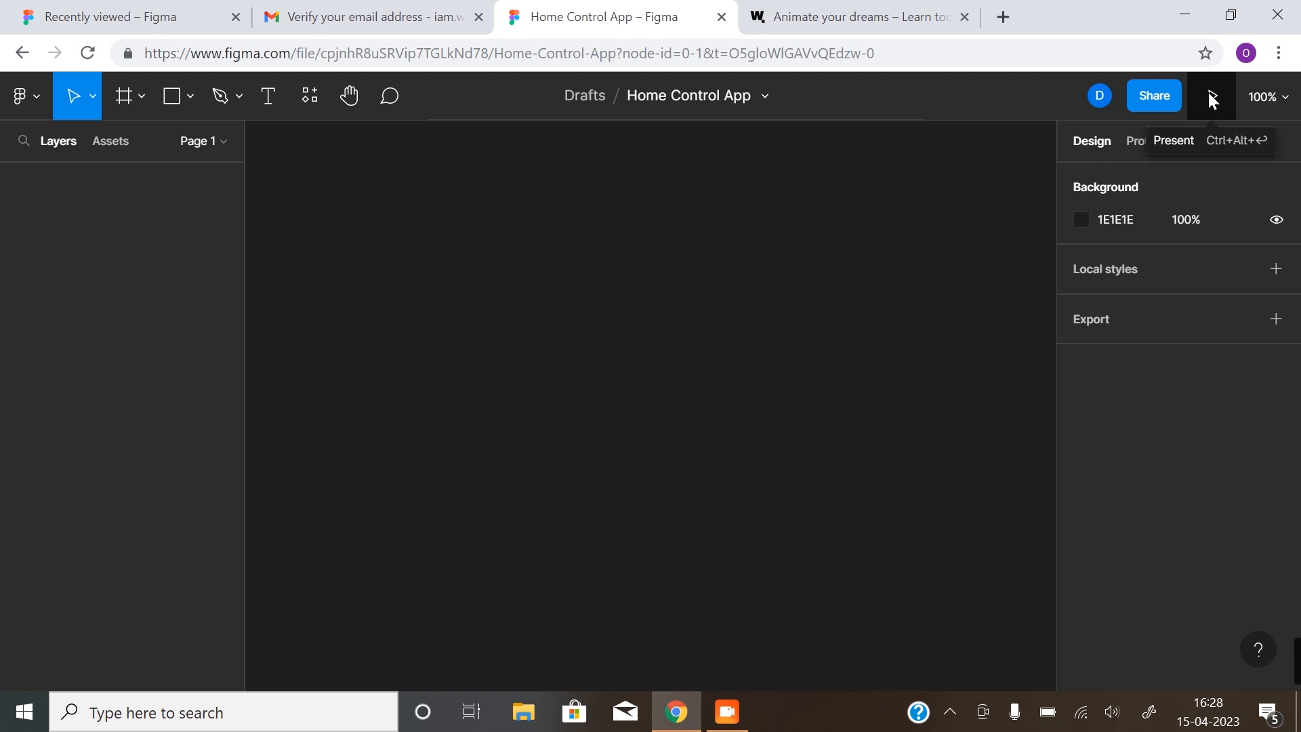
click(1287, 101)
click(833, 243)
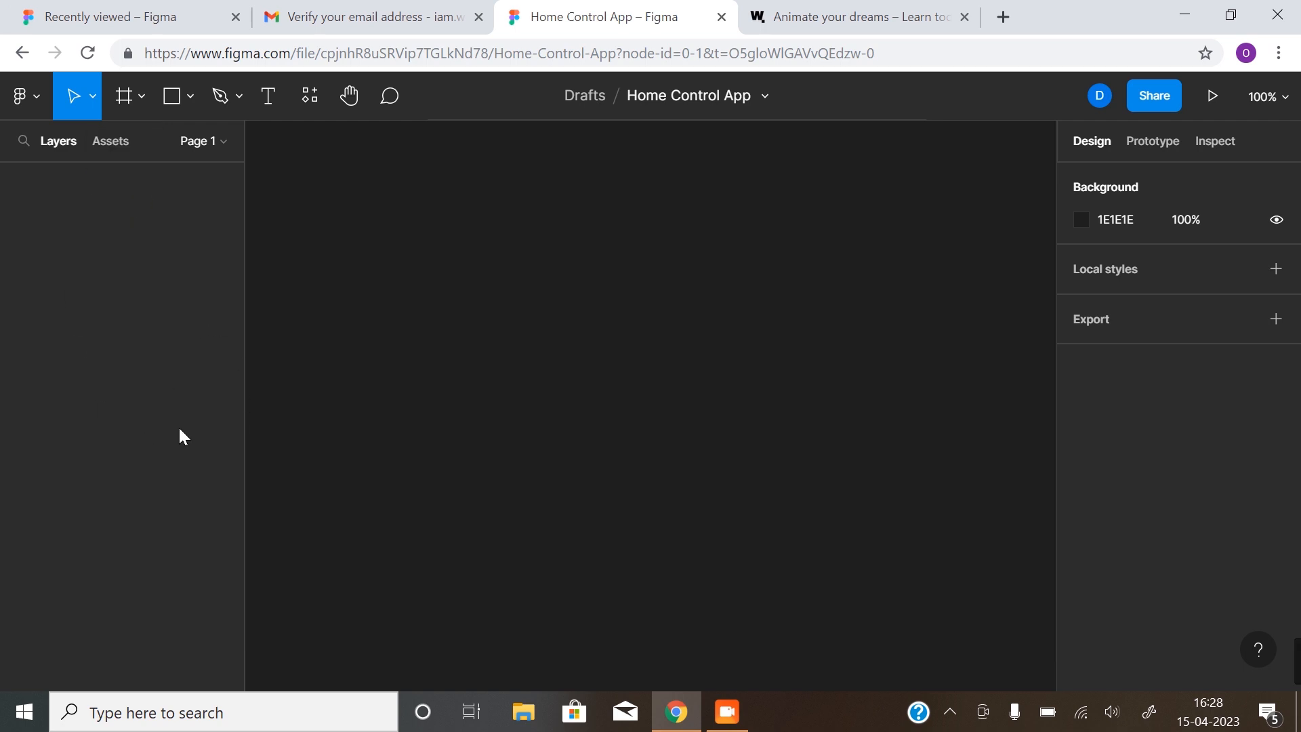
Draw Frame 1 at 499×310 with a gray rectangle inside it
click(119, 99)
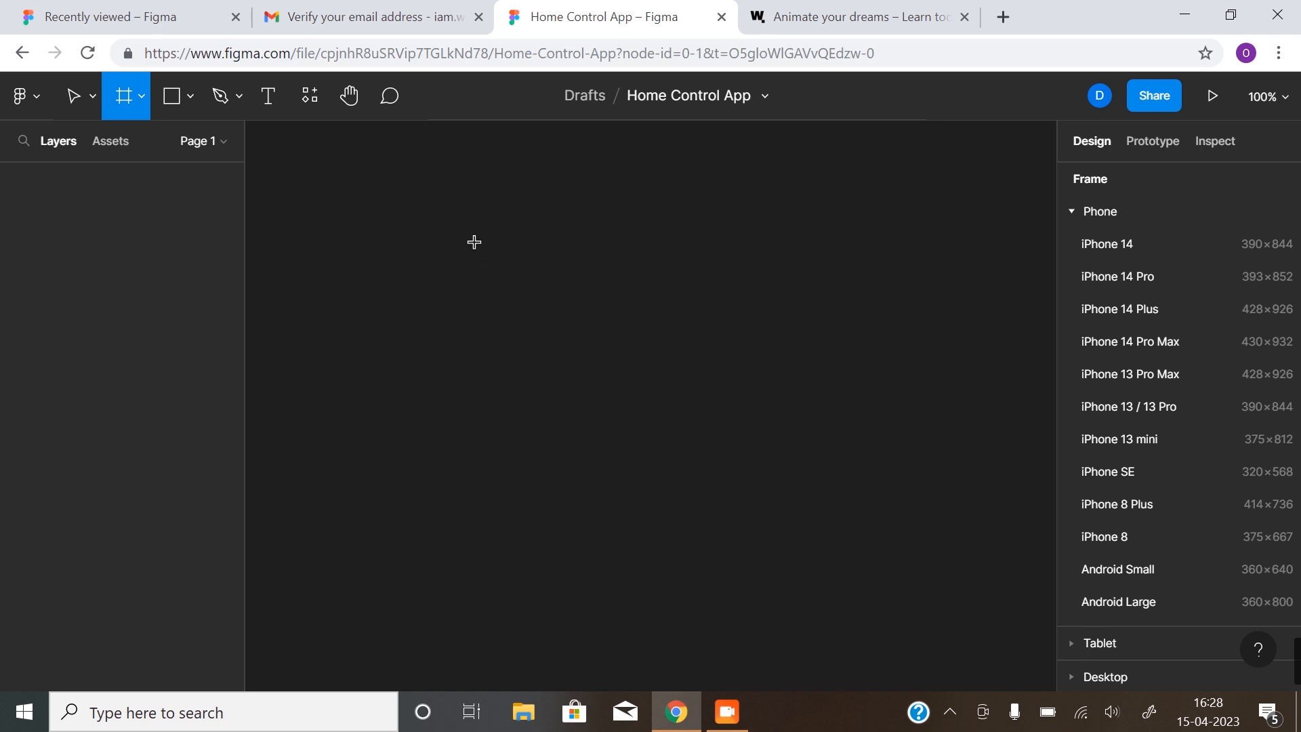
drag(415, 223, 924, 539)
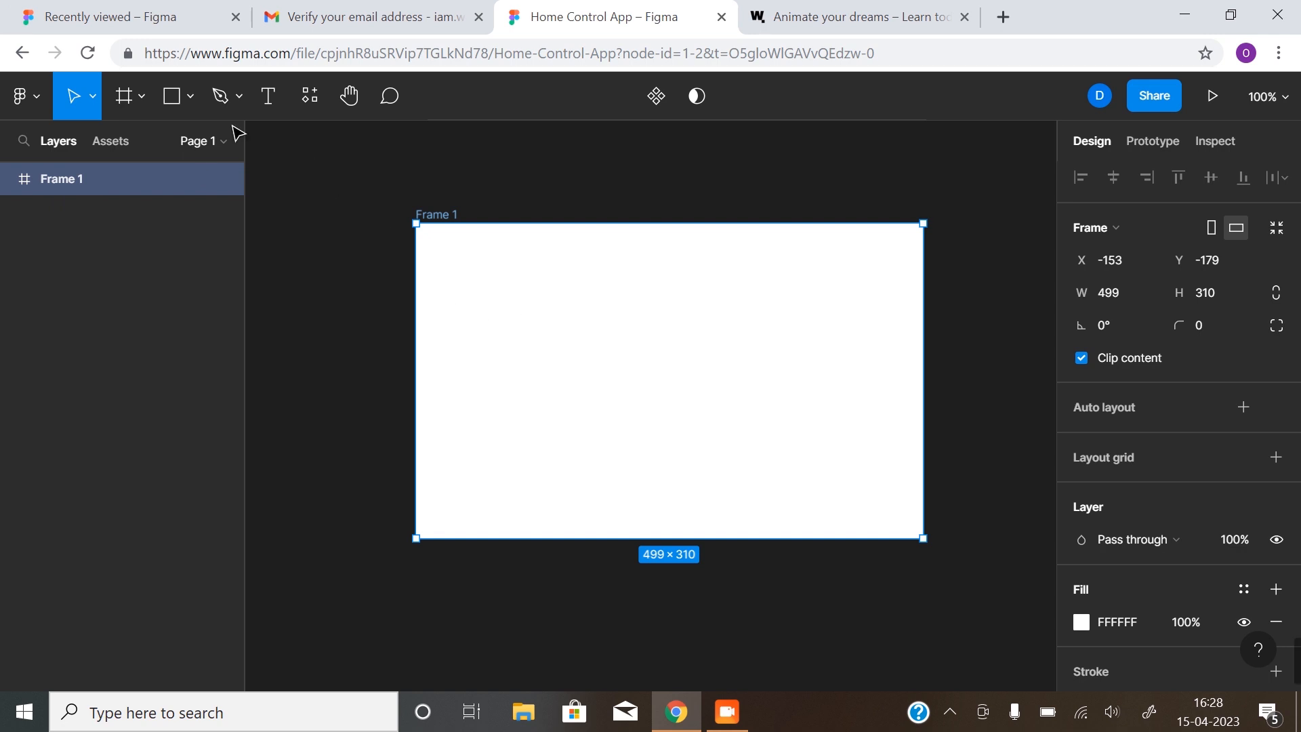
click(171, 97)
drag(494, 283, 658, 419)
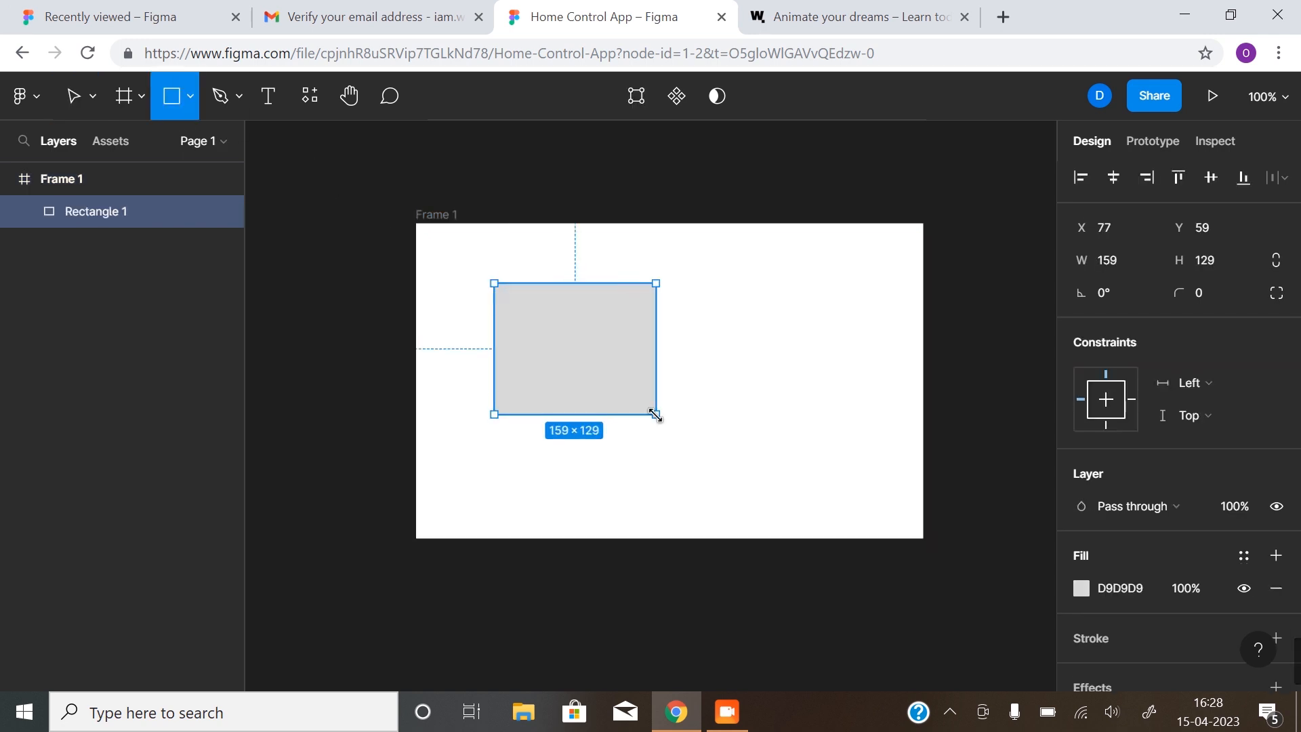
click(806, 346)
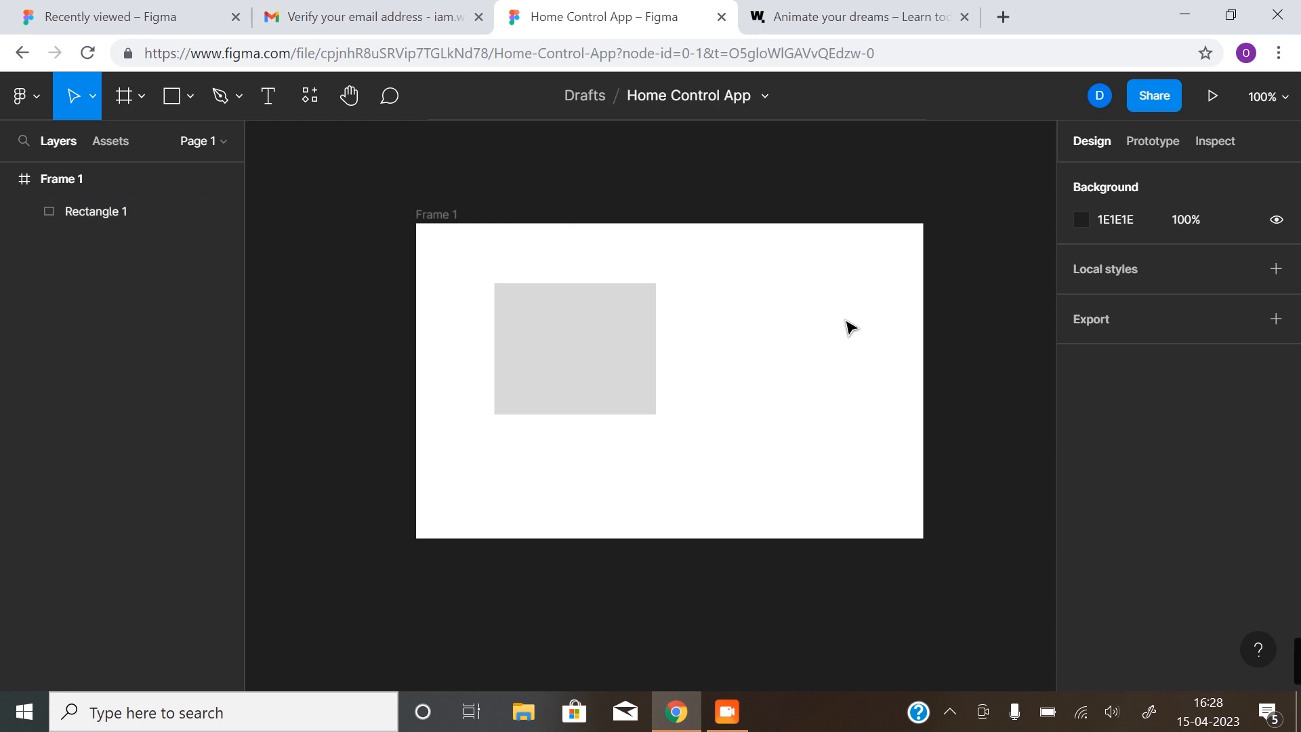
Draw a second overlapping rectangle and recolour its fill to 977777
click(183, 97)
click(170, 141)
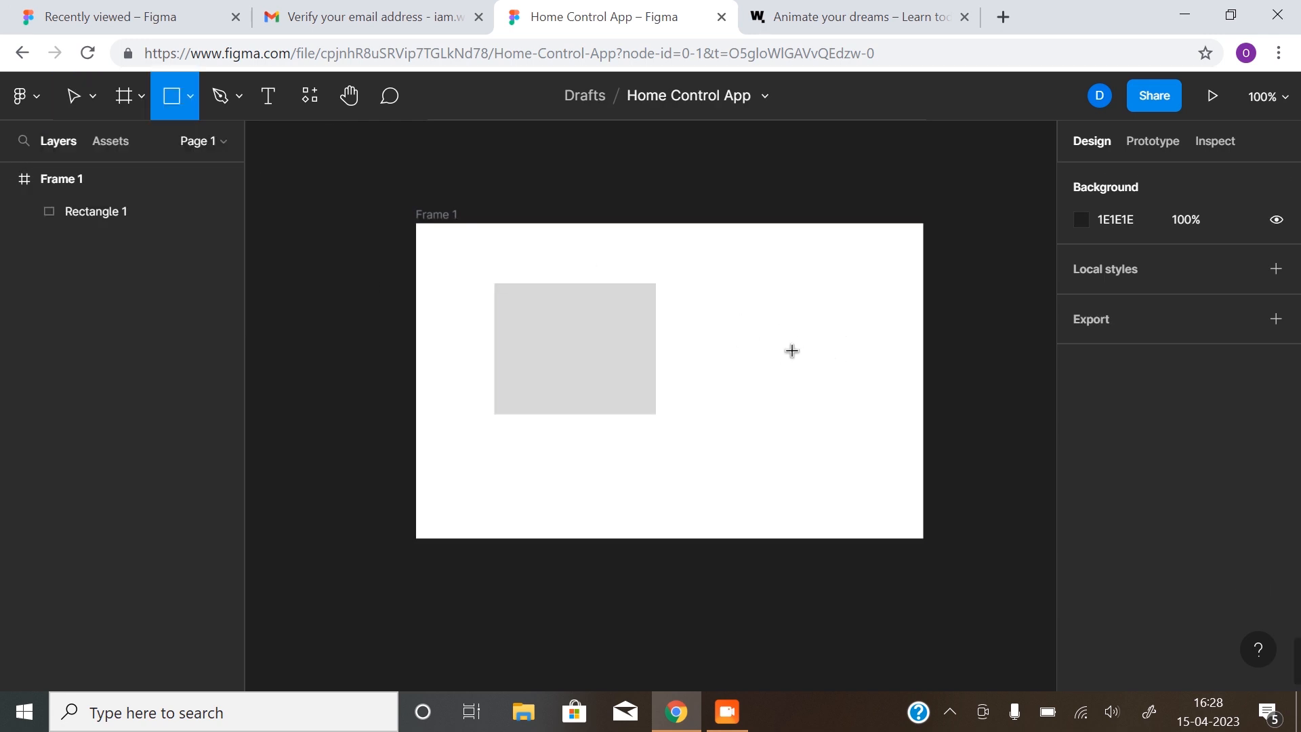
mouse_move(783, 351)
mouse_down()
mouse_move(560, 537)
mouse_move(571, 489)
mouse_up()
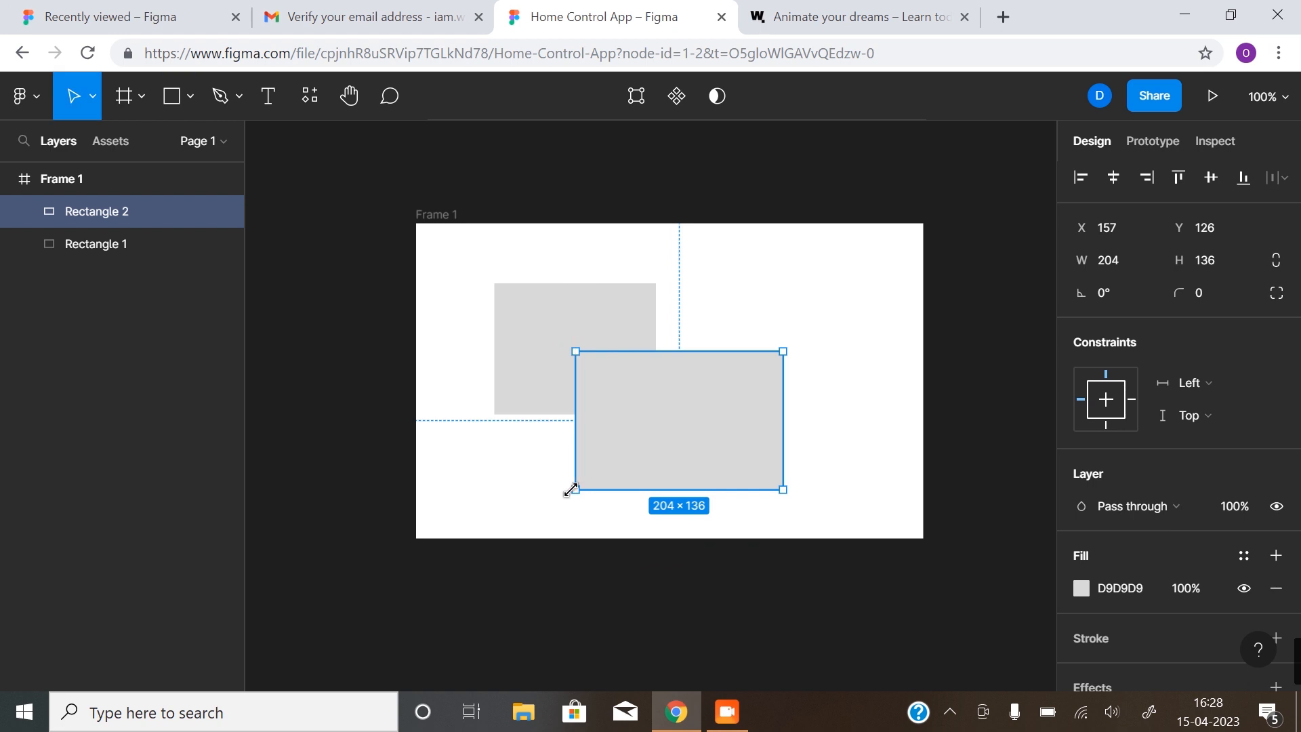
click(1078, 596)
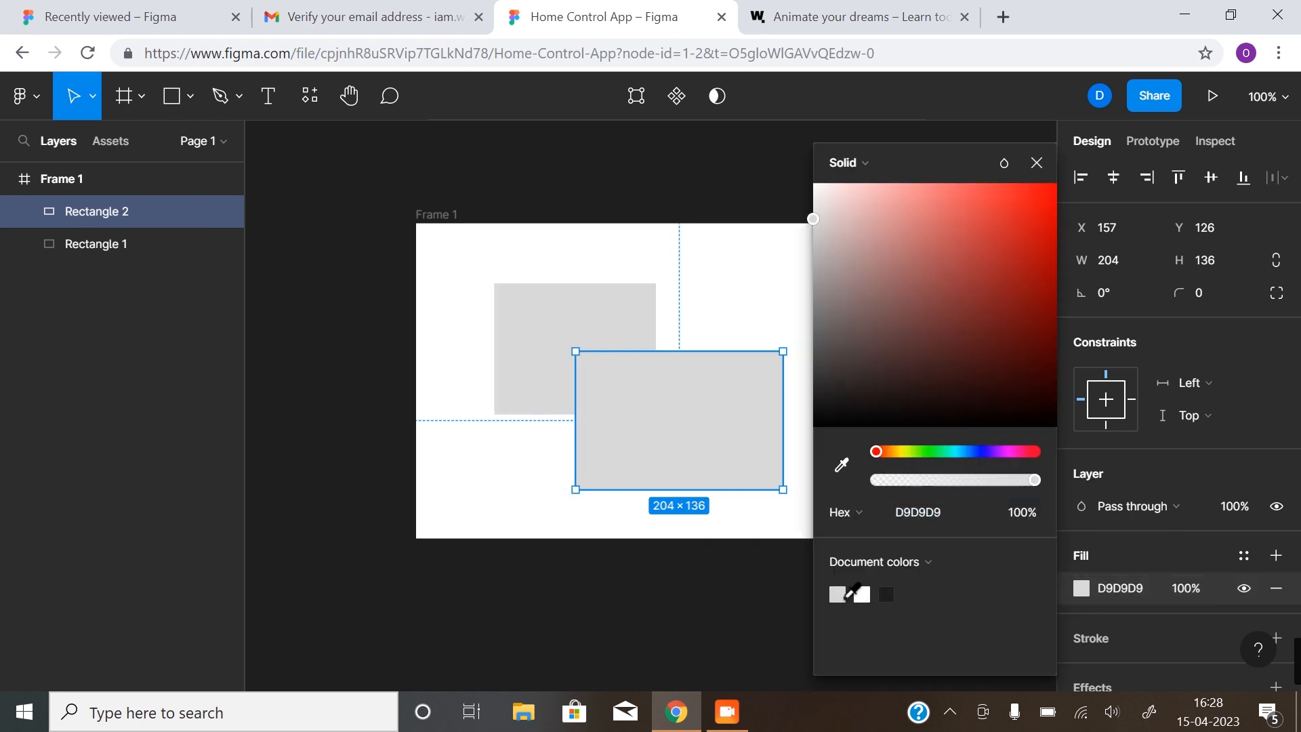
click(862, 593)
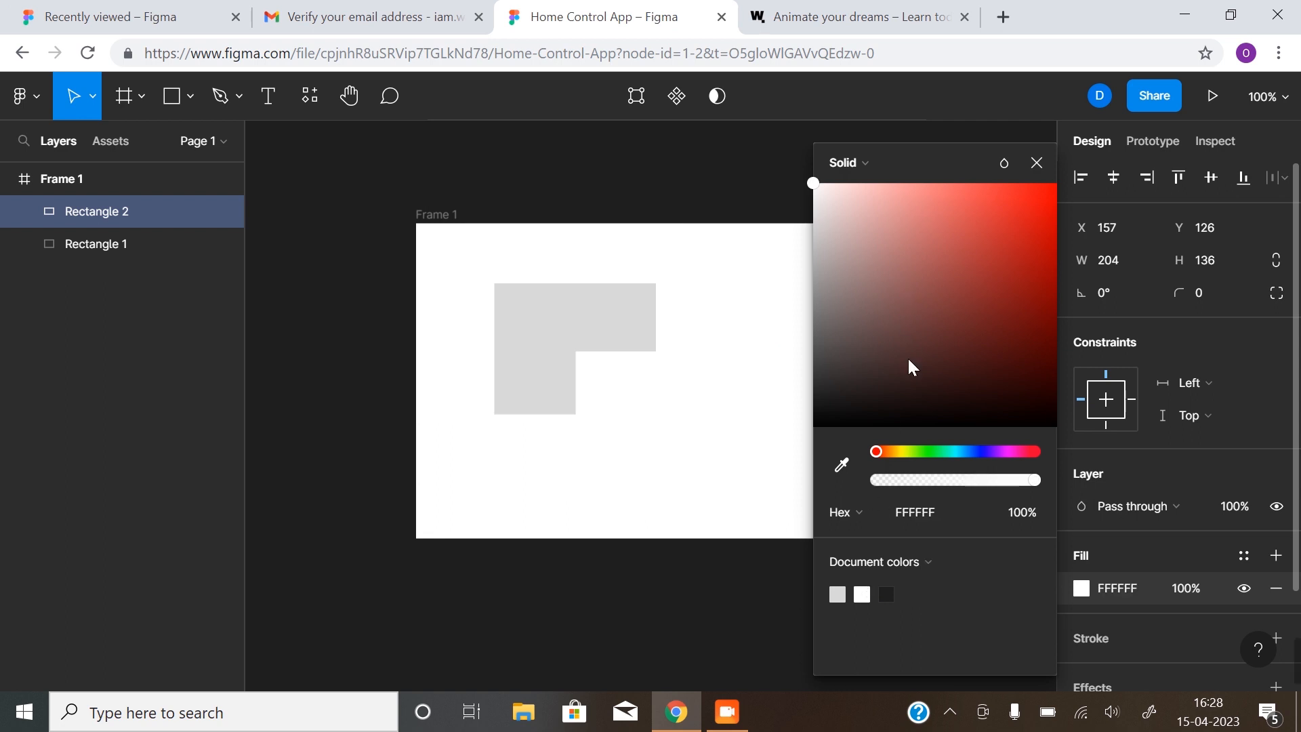
click(864, 282)
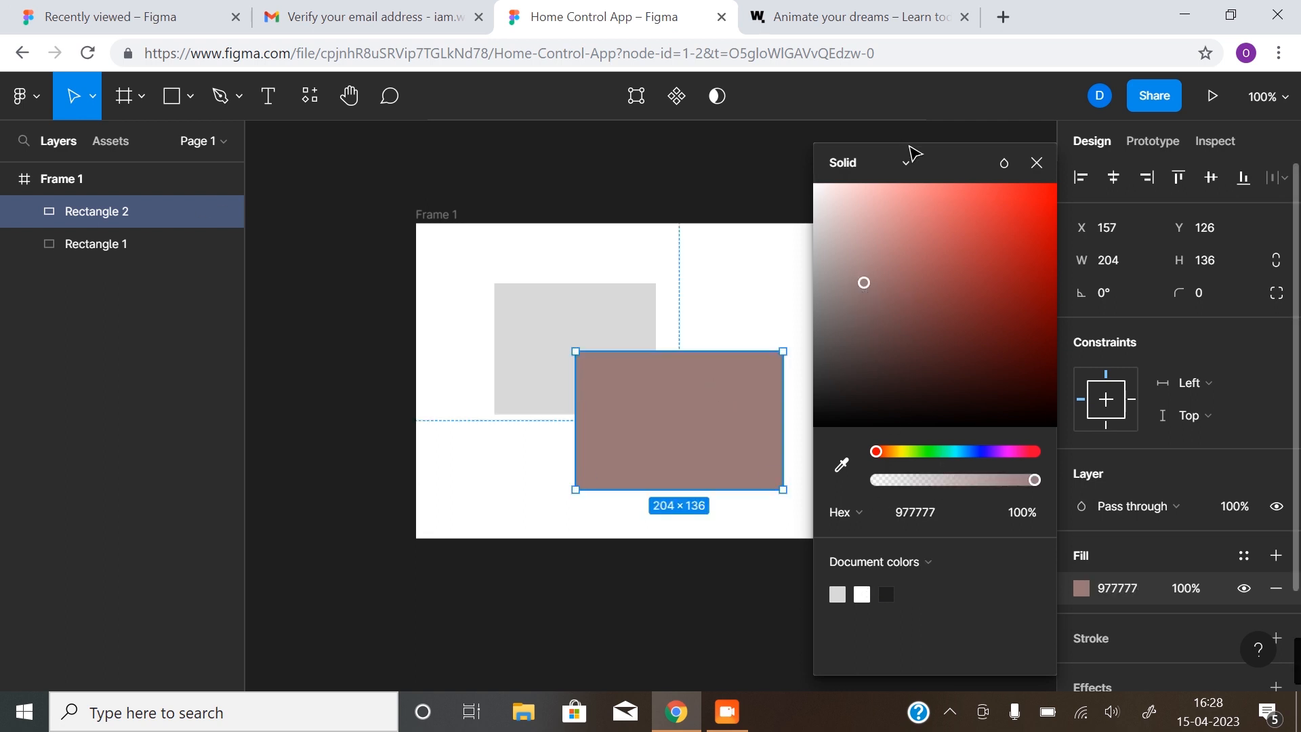
click(1033, 161)
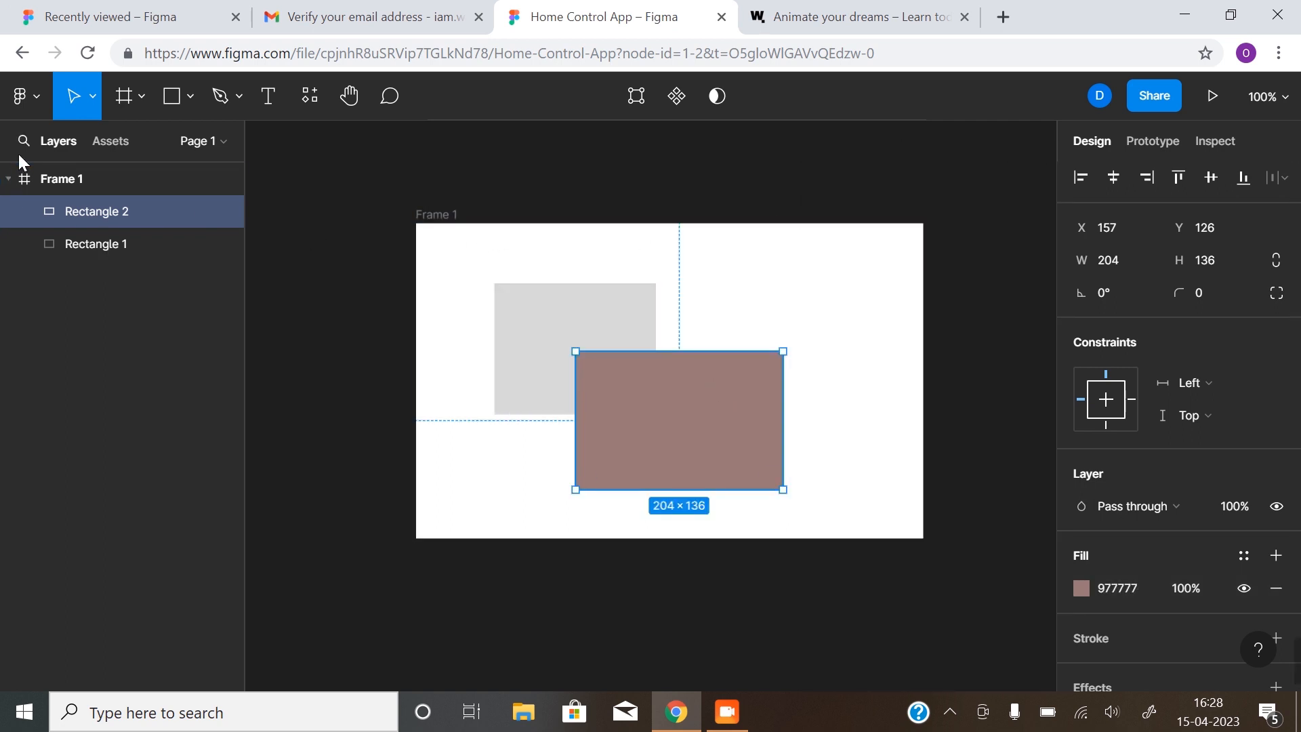
Move Rectangle 2 behind Rectangle 1 in the layers, then back in front
click(437, 216)
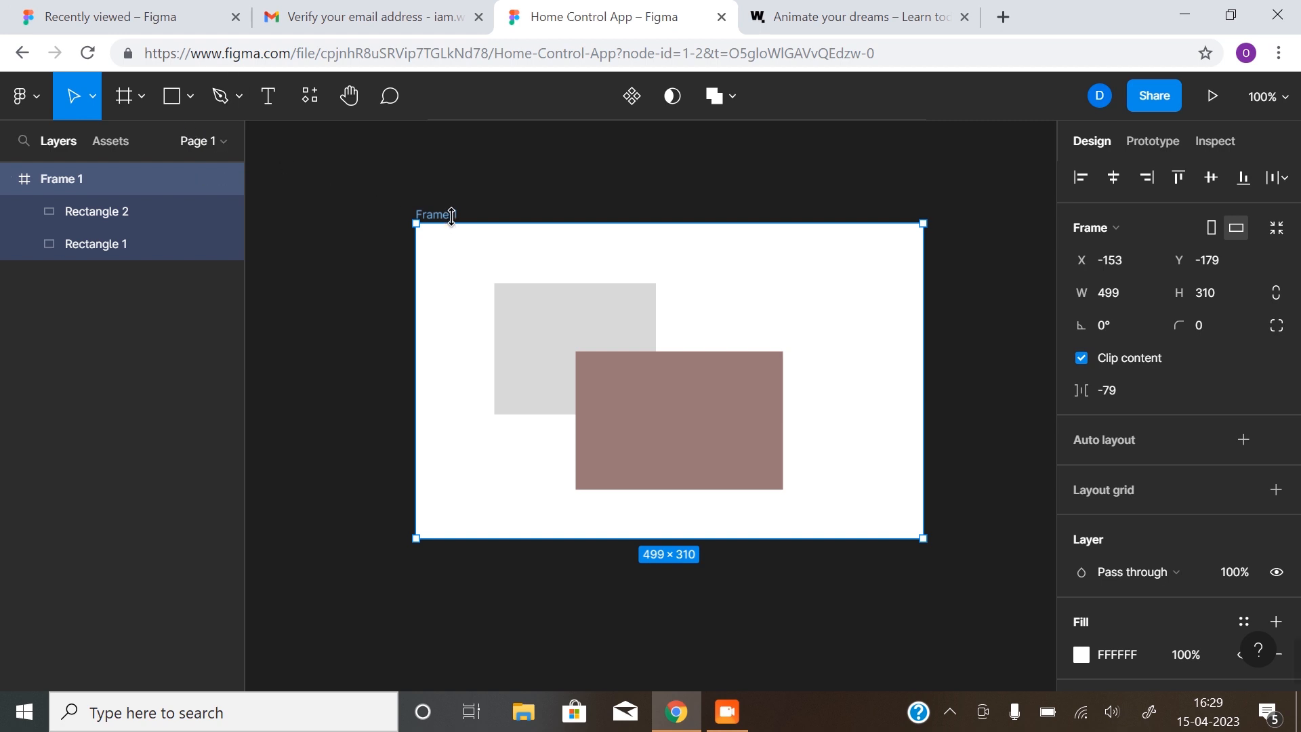
click(343, 308)
click(112, 213)
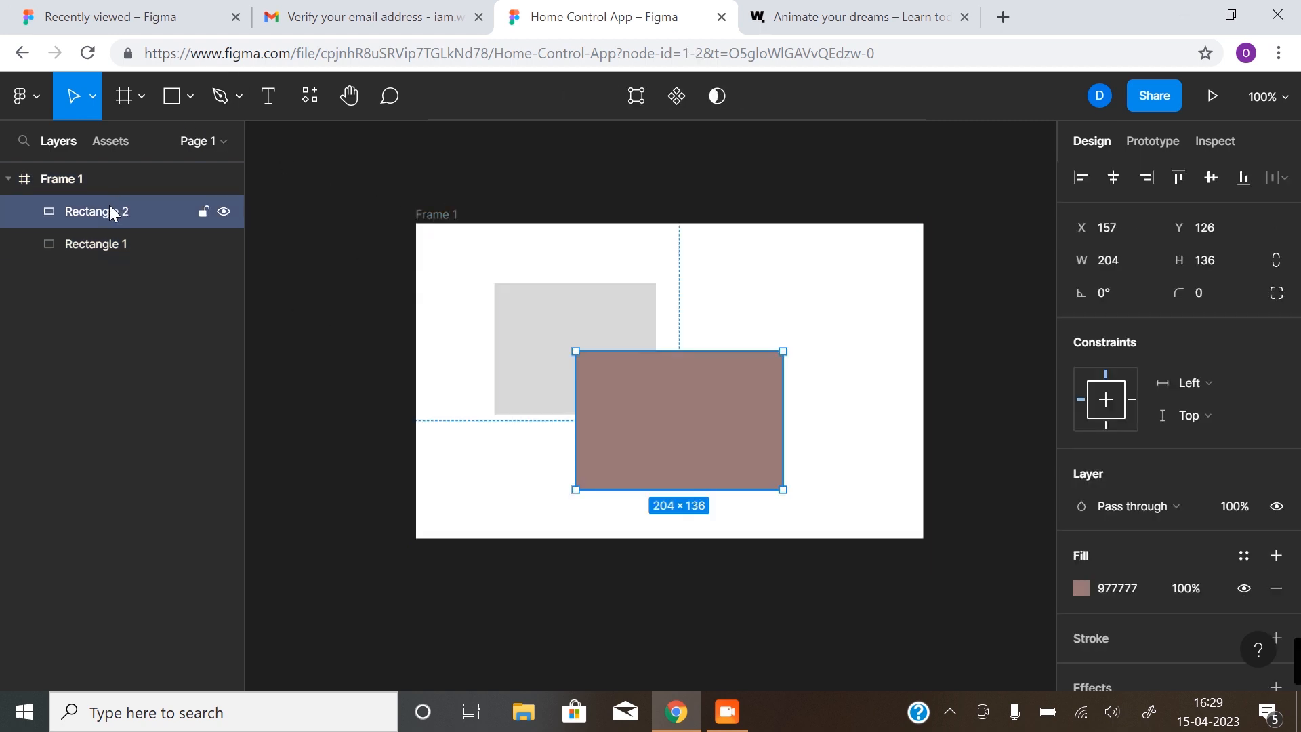
drag(99, 209, 98, 279)
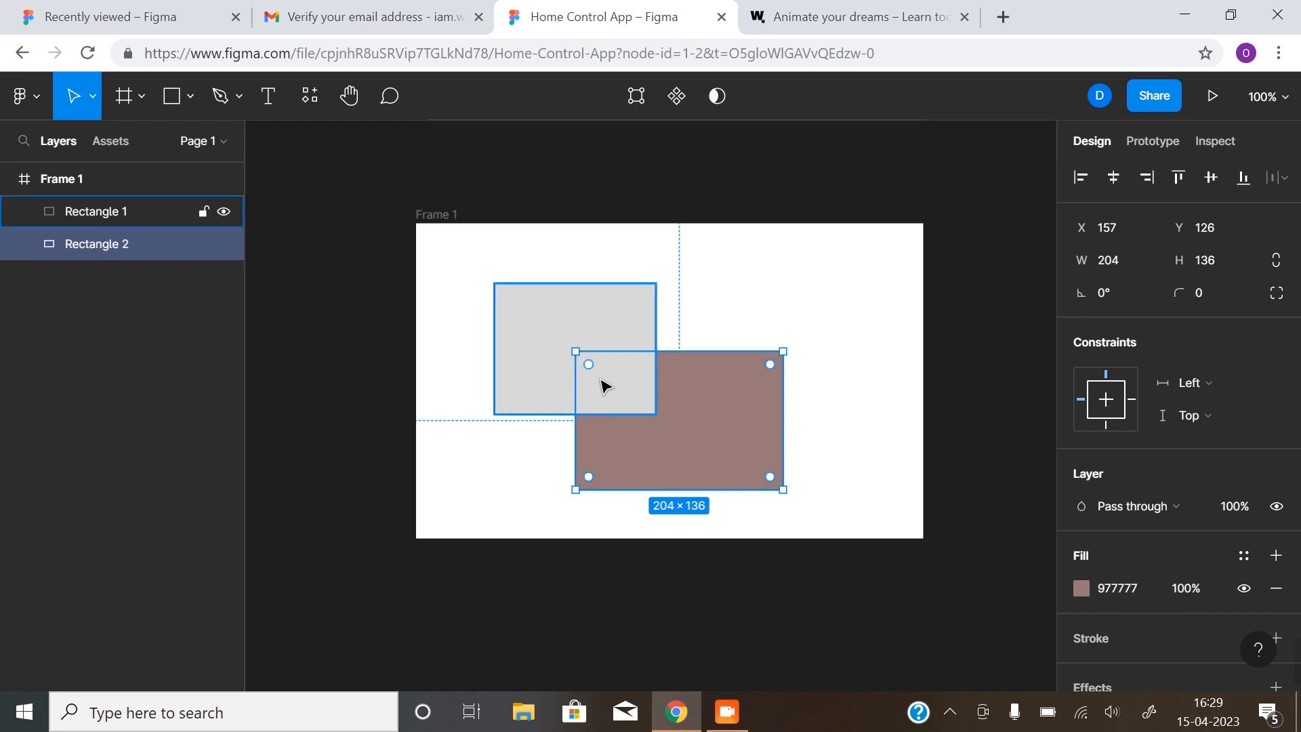
click(746, 311)
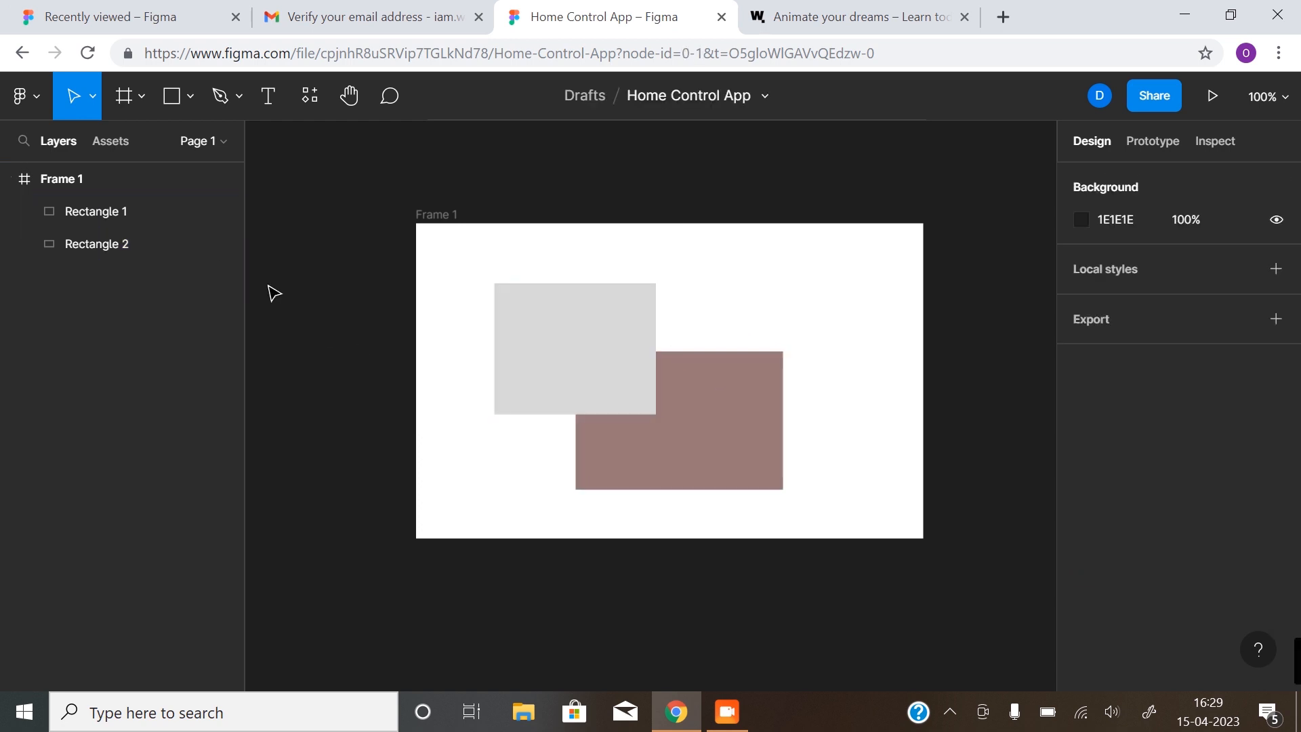
drag(124, 246, 128, 201)
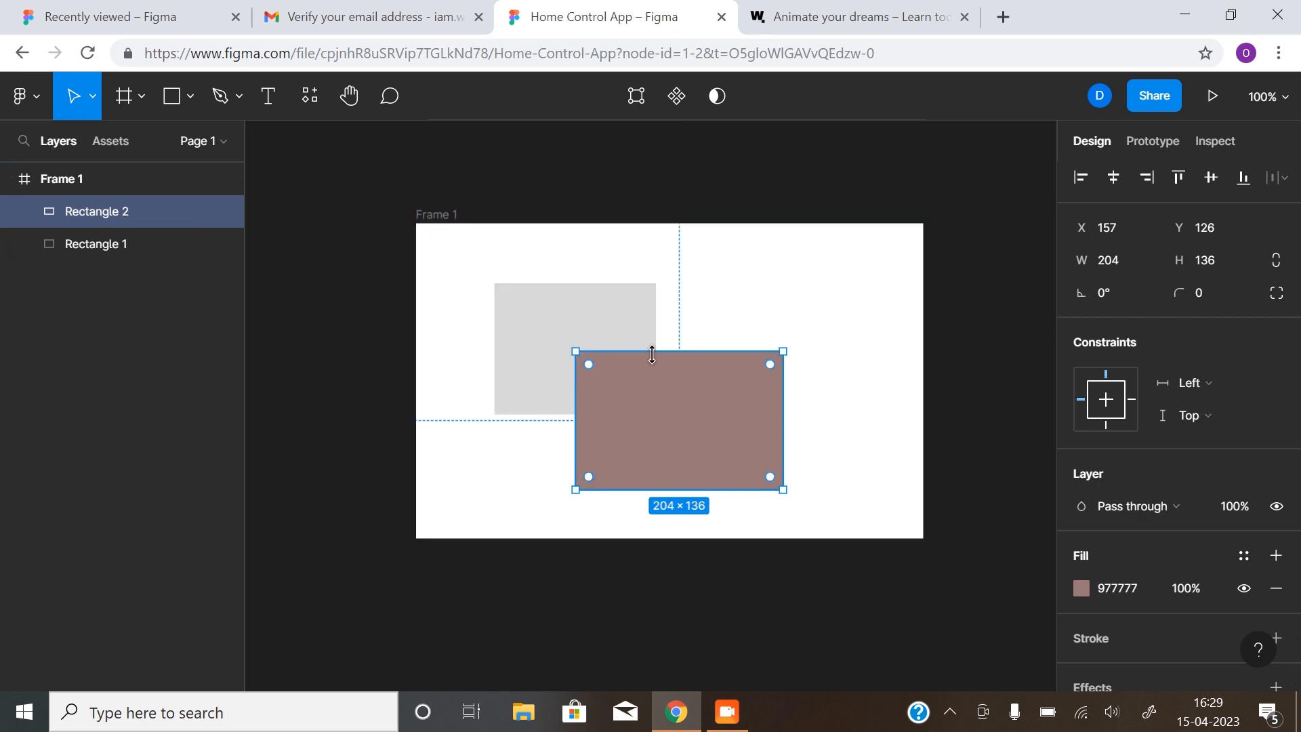
Delete both rectangles, leaving Frame 1 empty and selected
key(Delete)
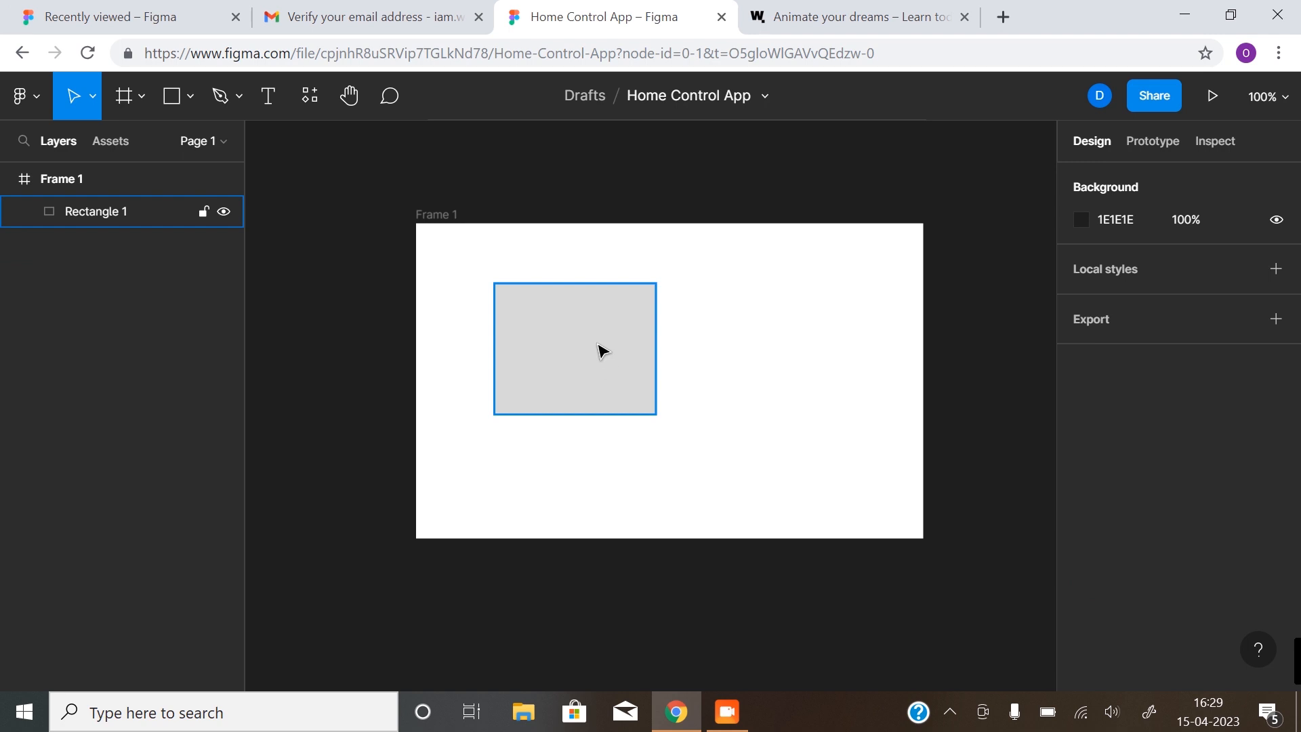
click(613, 346)
key(Delete)
click(444, 217)
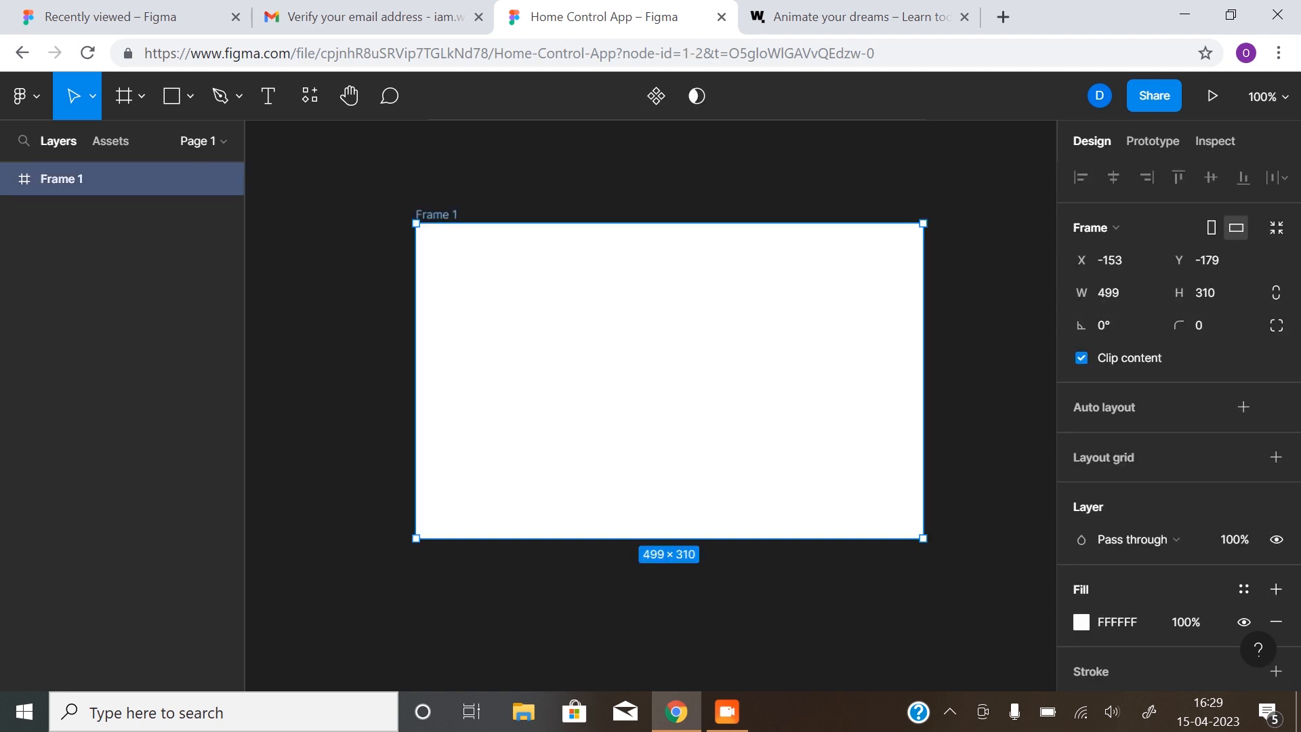
Delete Frame 1, then draw and delete a test rectangle
key(Delete)
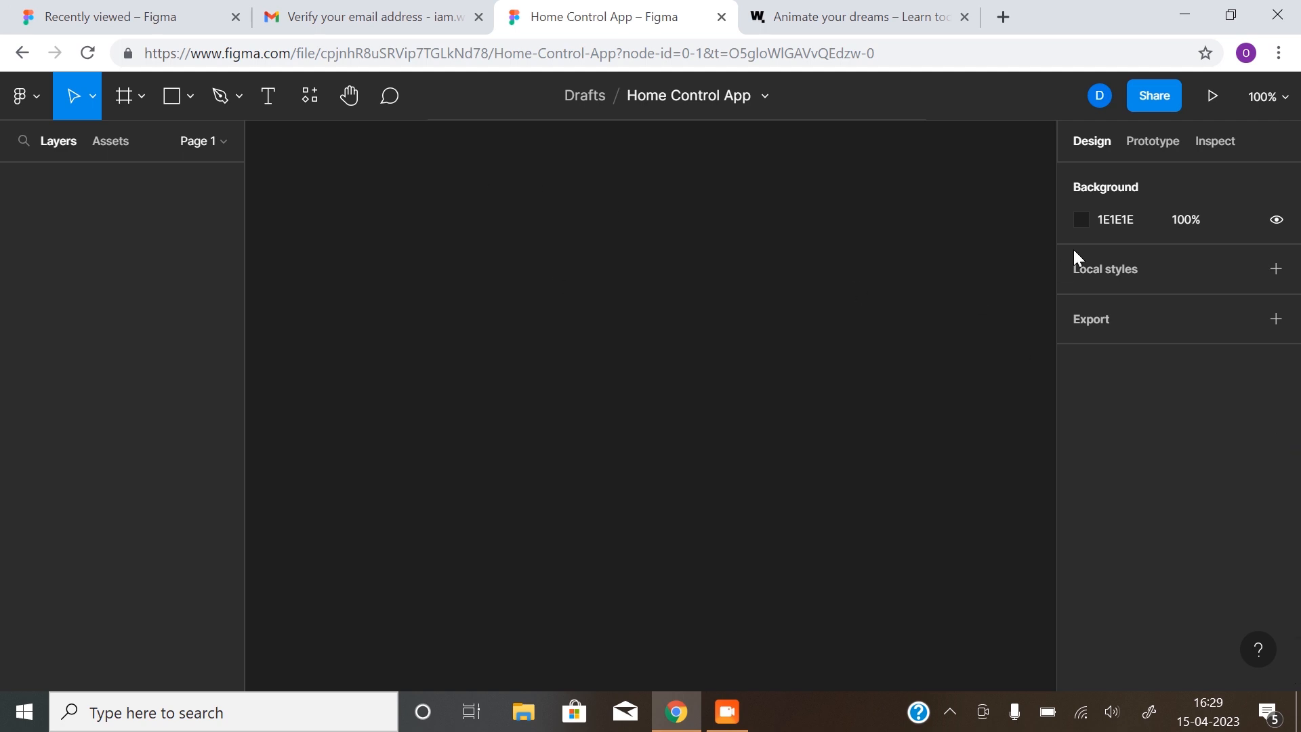
click(174, 110)
mouse_move(448, 265)
mouse_down()
mouse_move(496, 351)
mouse_move(621, 474)
mouse_move(736, 505)
mouse_up()
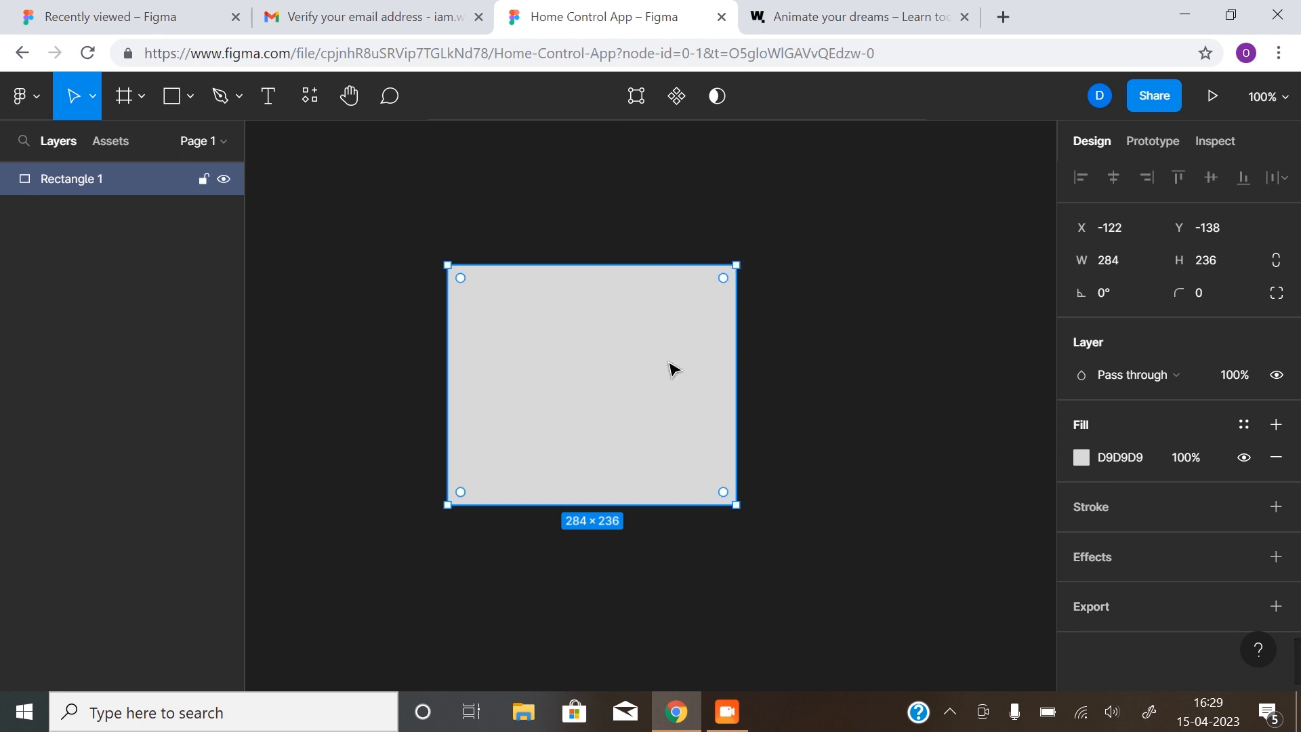
key(Delete)
Browse the Prototype and Inspect panels, then return to Design properties
click(1138, 143)
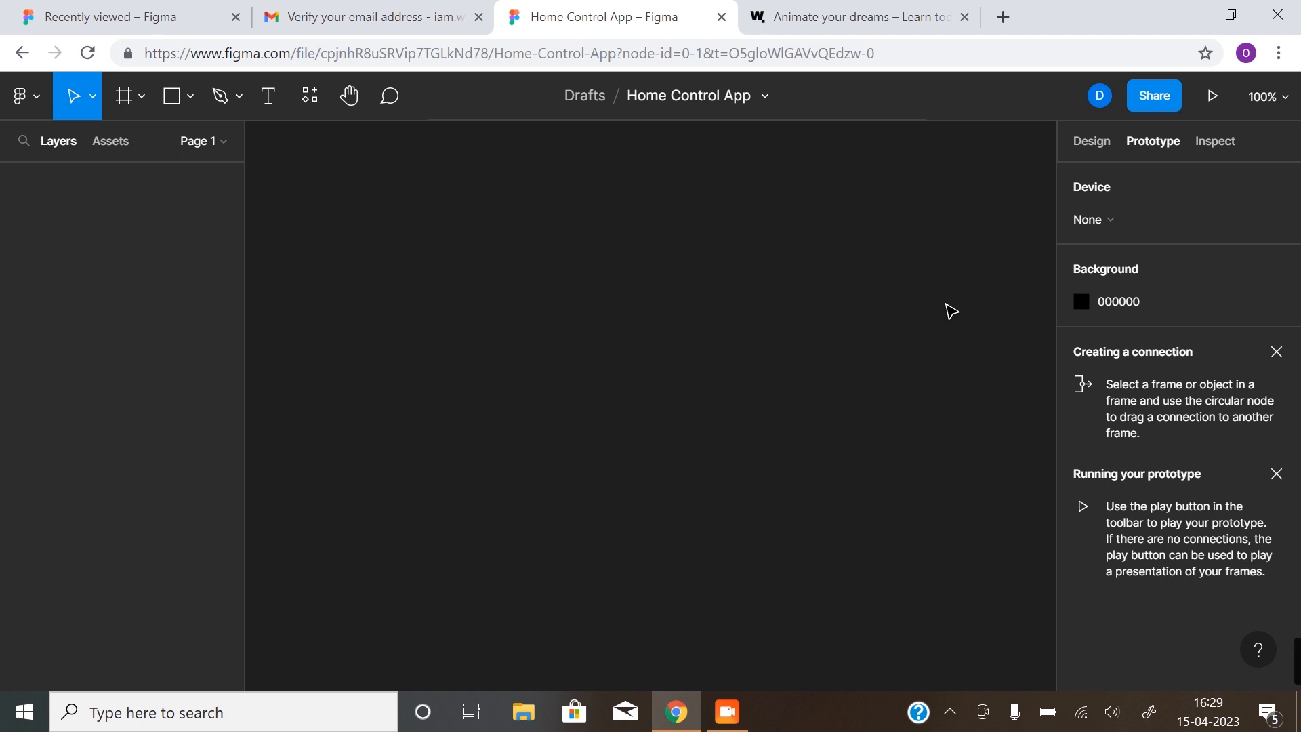
click(1224, 137)
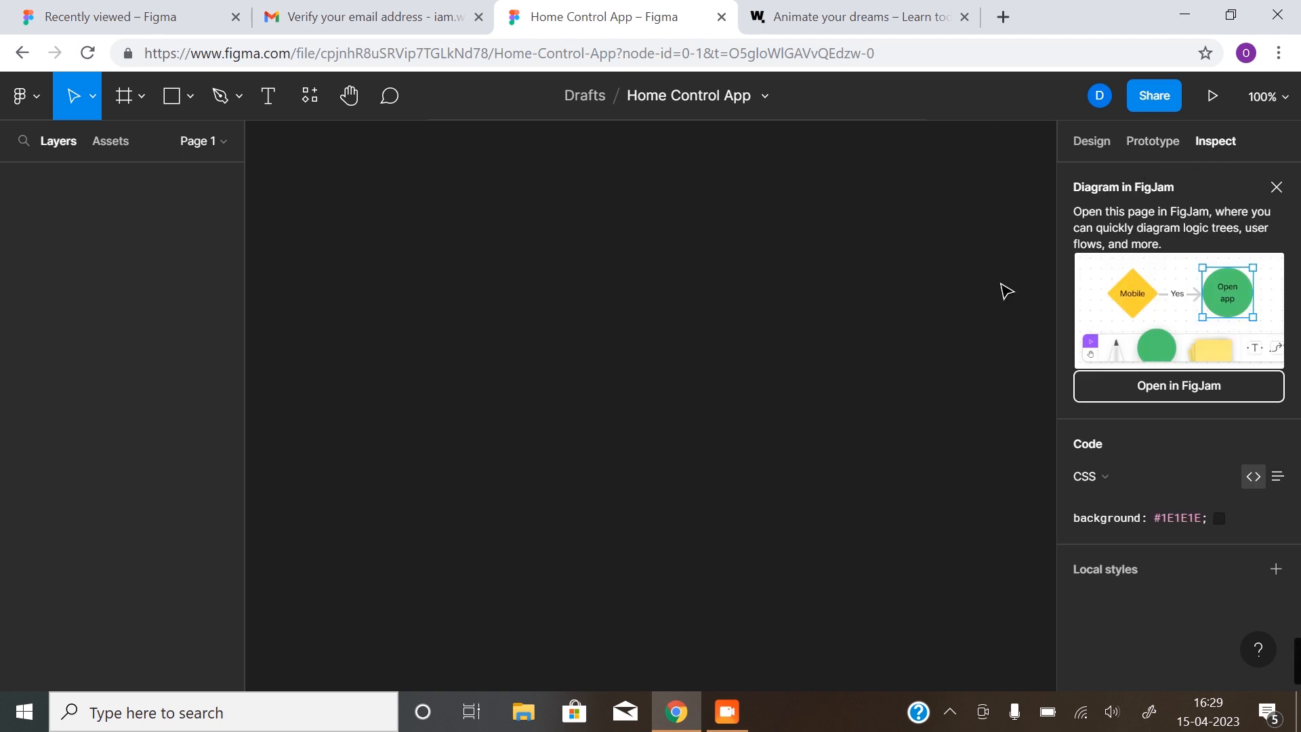
click(1090, 149)
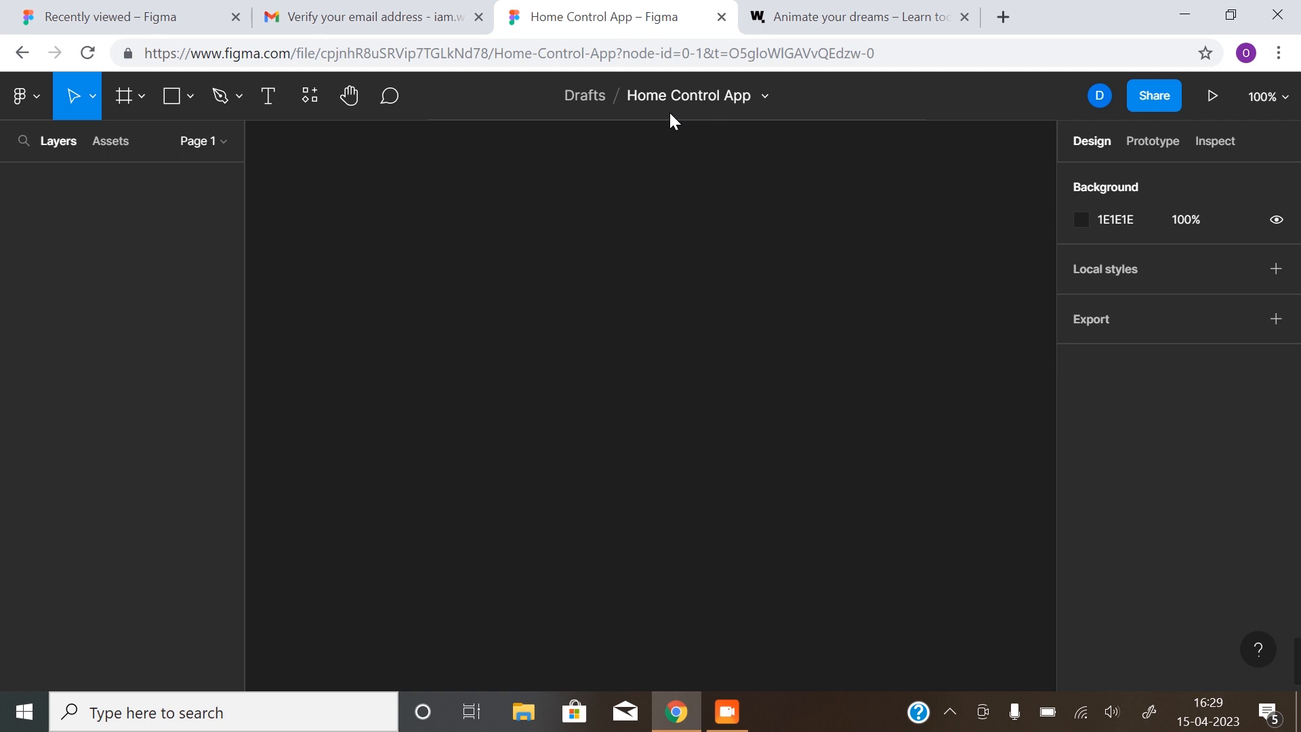
Add a Desktop 1440×1024 frame, zoom out, and bring up the Learn with WallyMe site
click(121, 96)
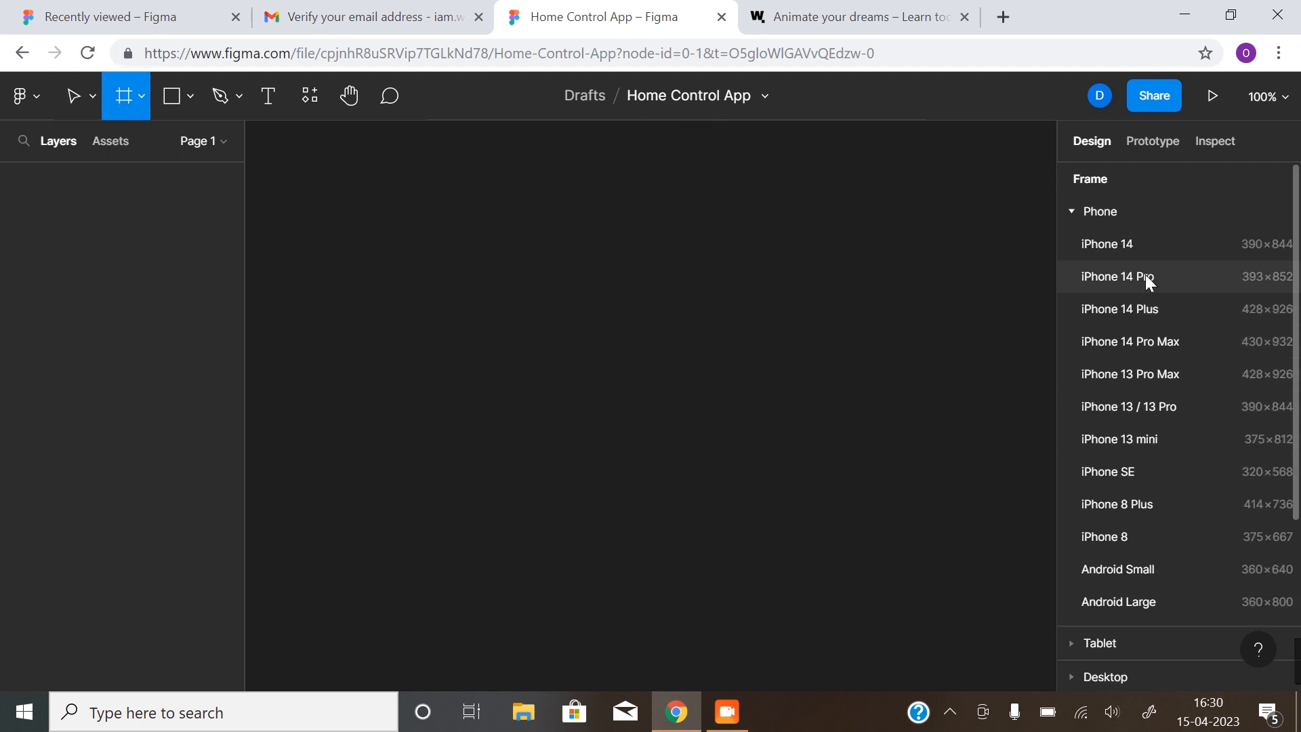
click(1071, 212)
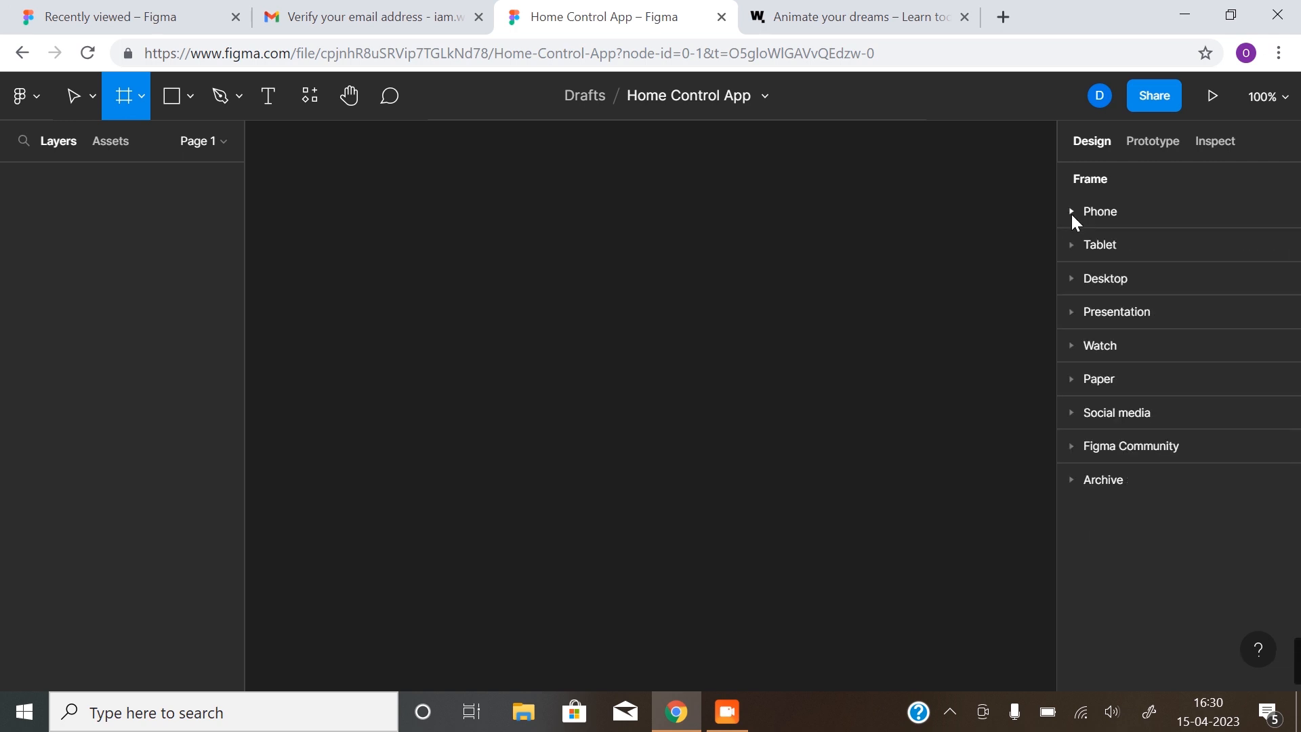
click(1070, 278)
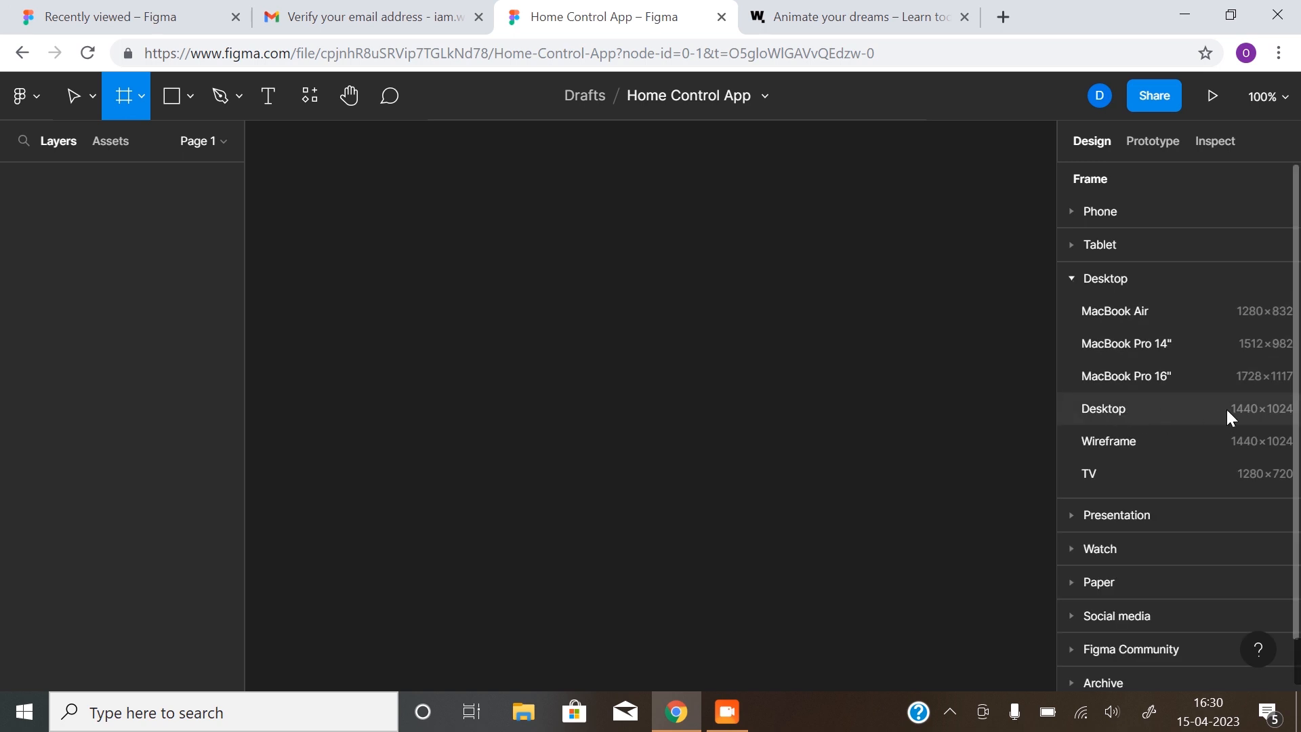
click(1152, 409)
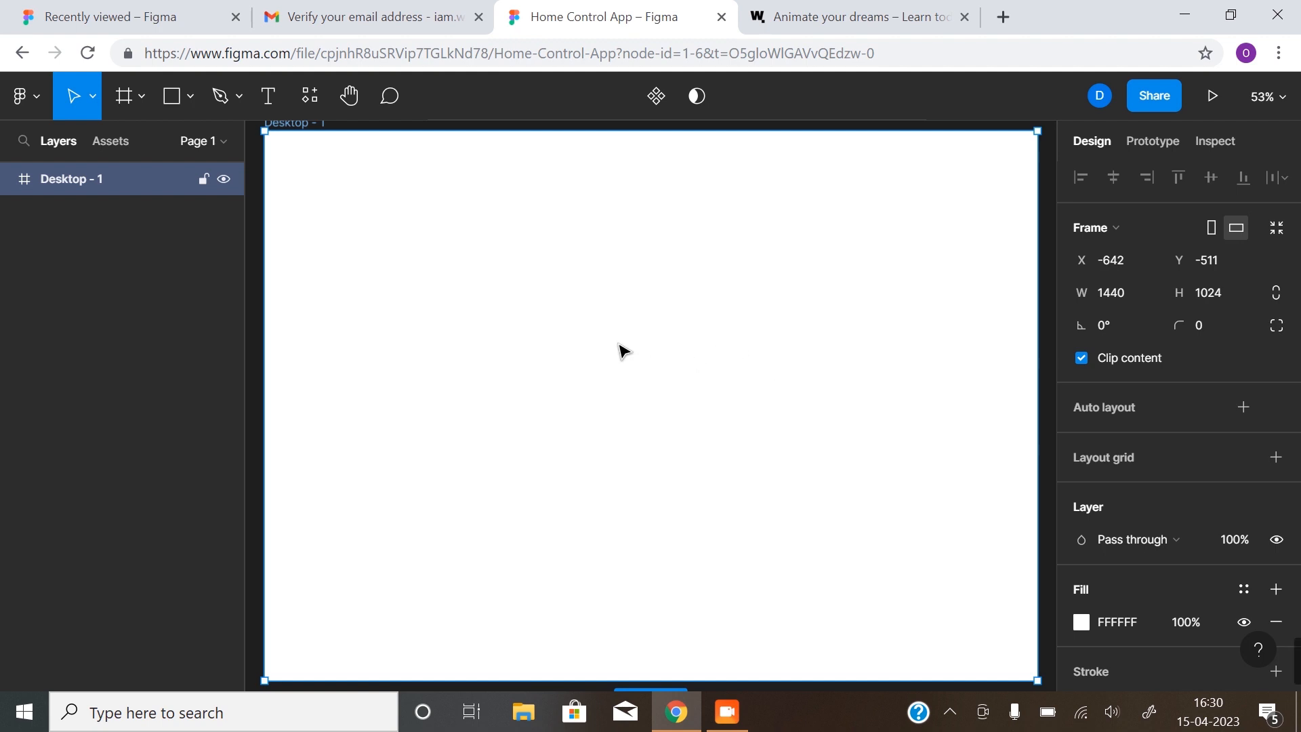
key(z)
alt+click(697, 383)
scroll(685, 413, down, 3)
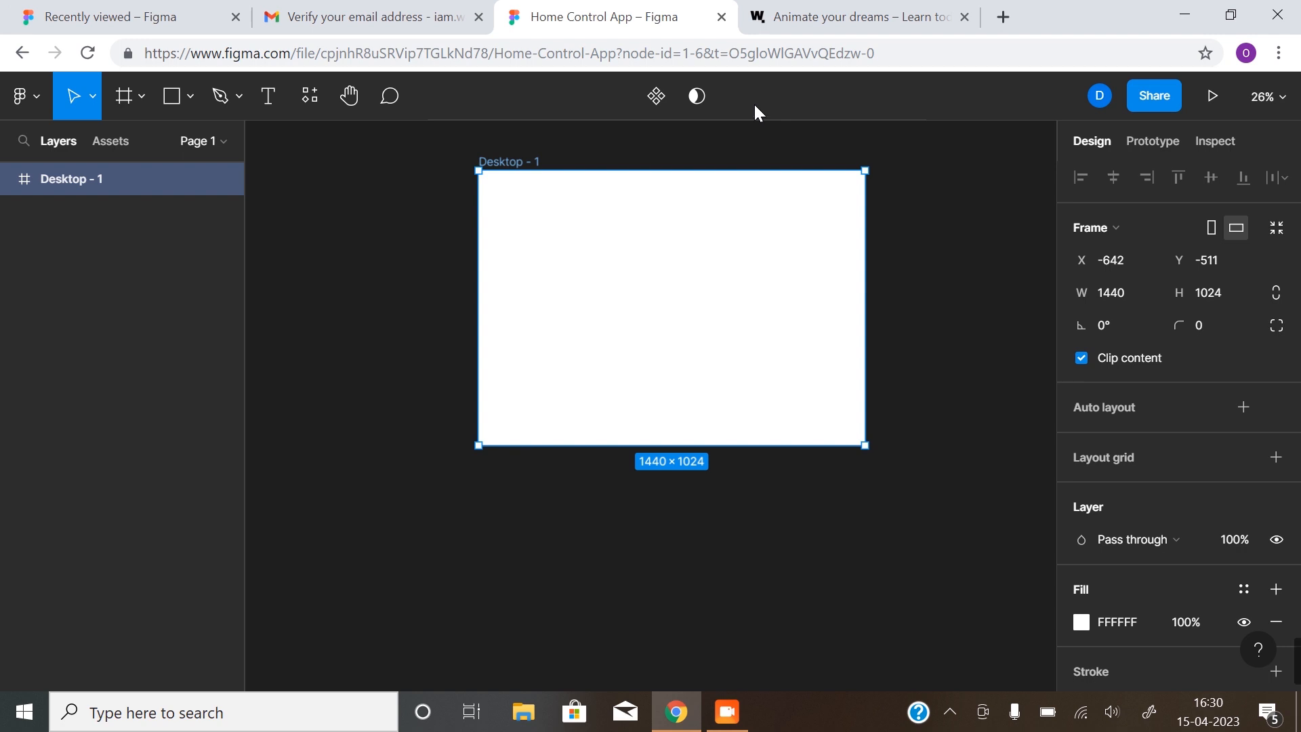
click(848, 21)
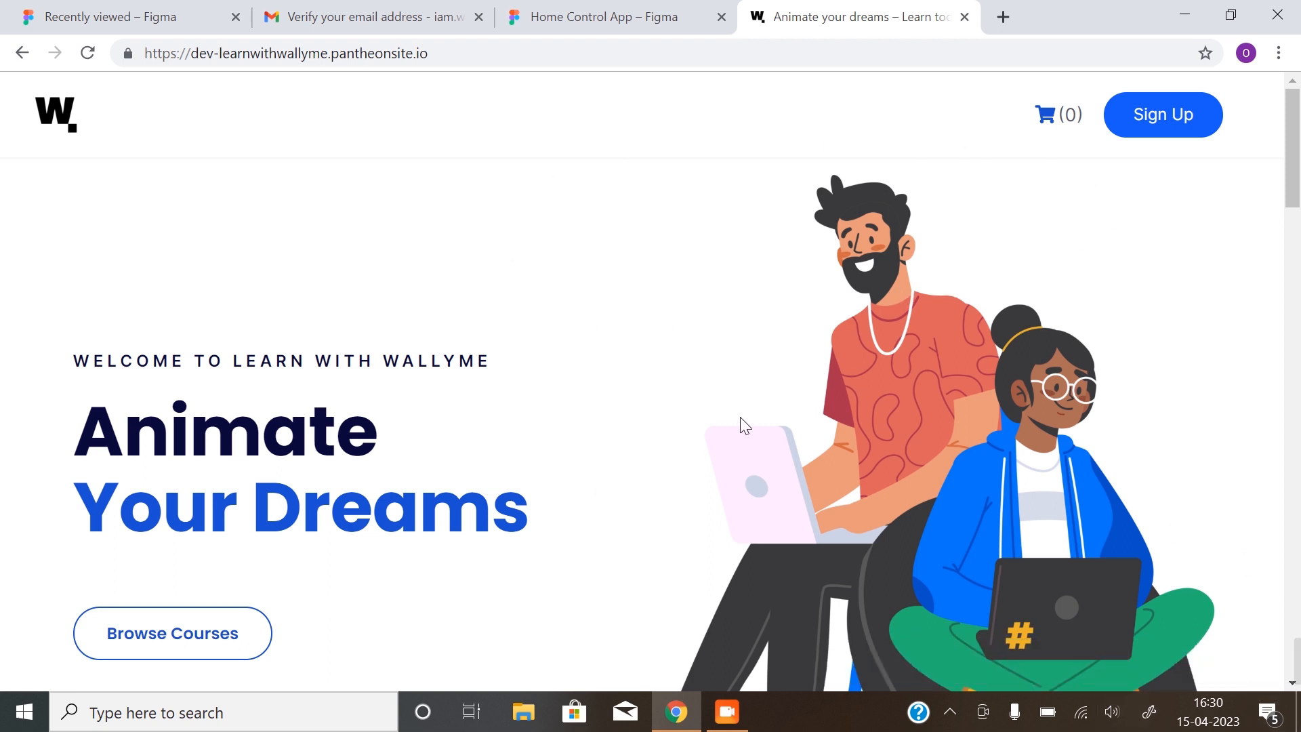
click(623, 18)
click(753, 17)
scroll(820, 539, down, 10)
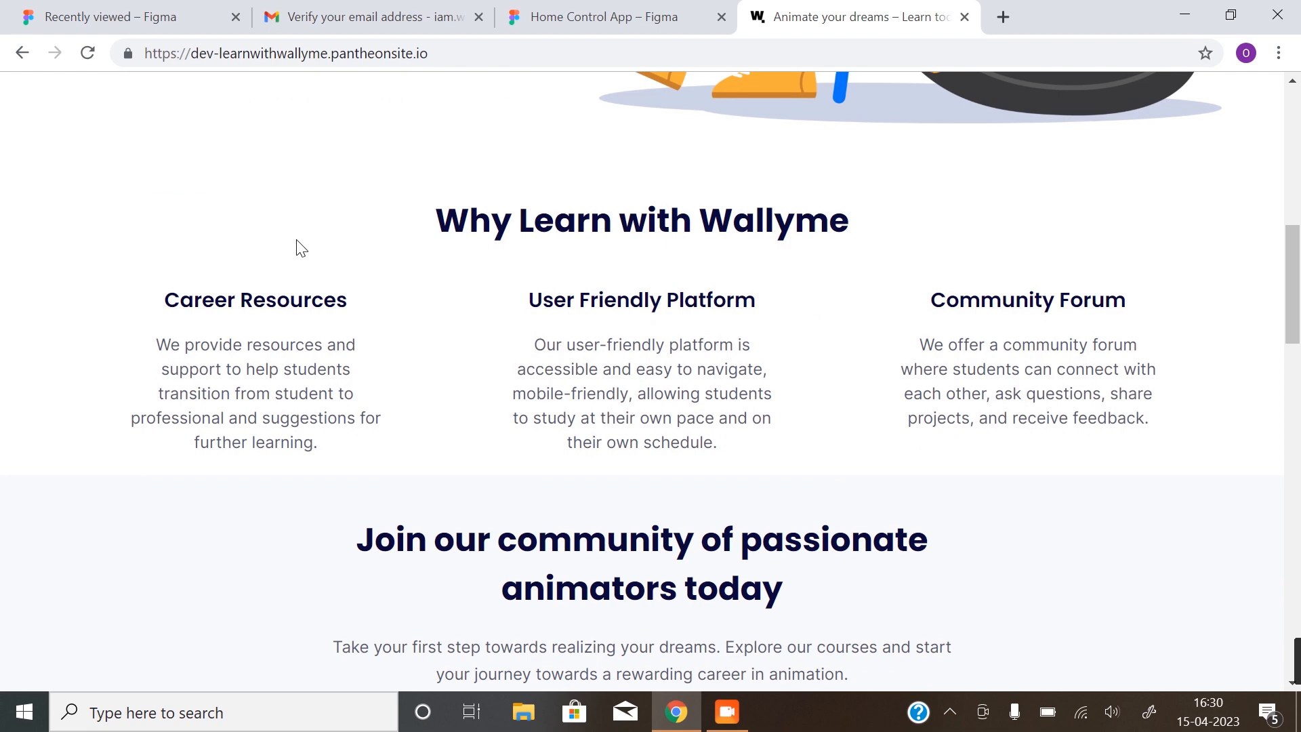
scroll(871, 421, down, 10)
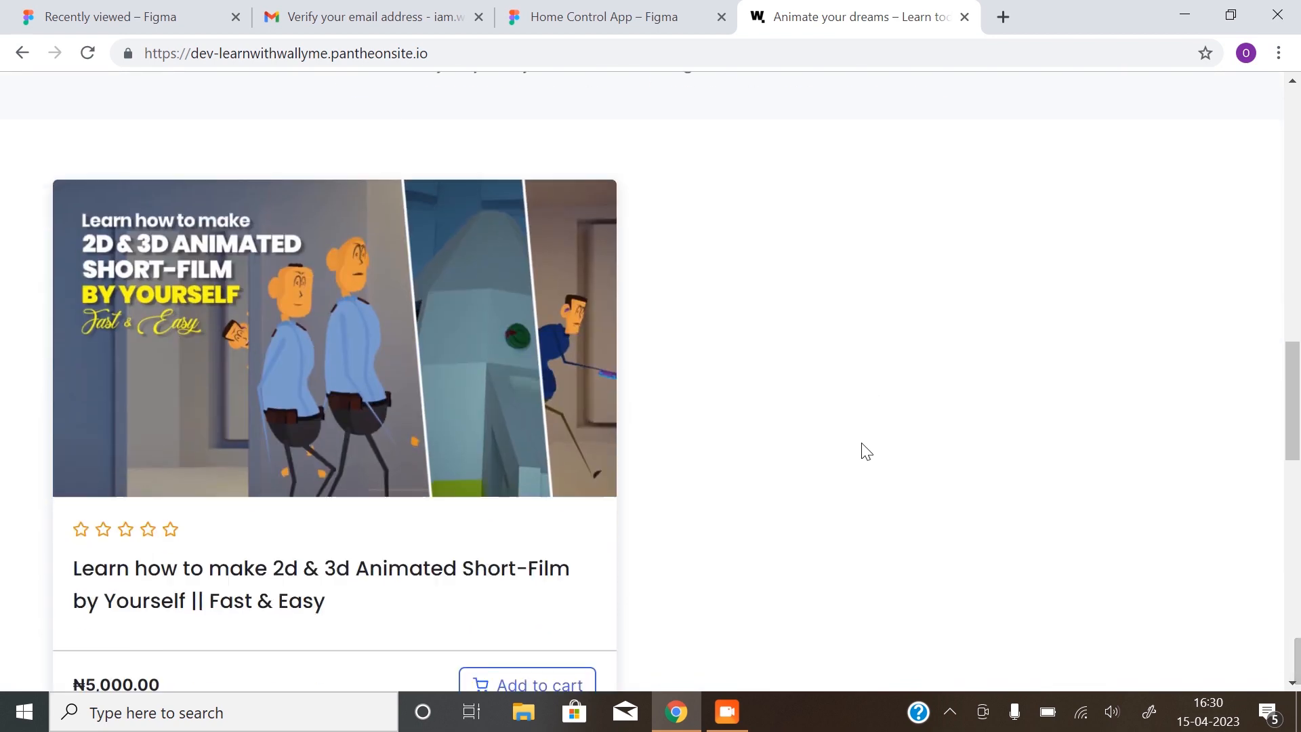
scroll(867, 478, down, 7)
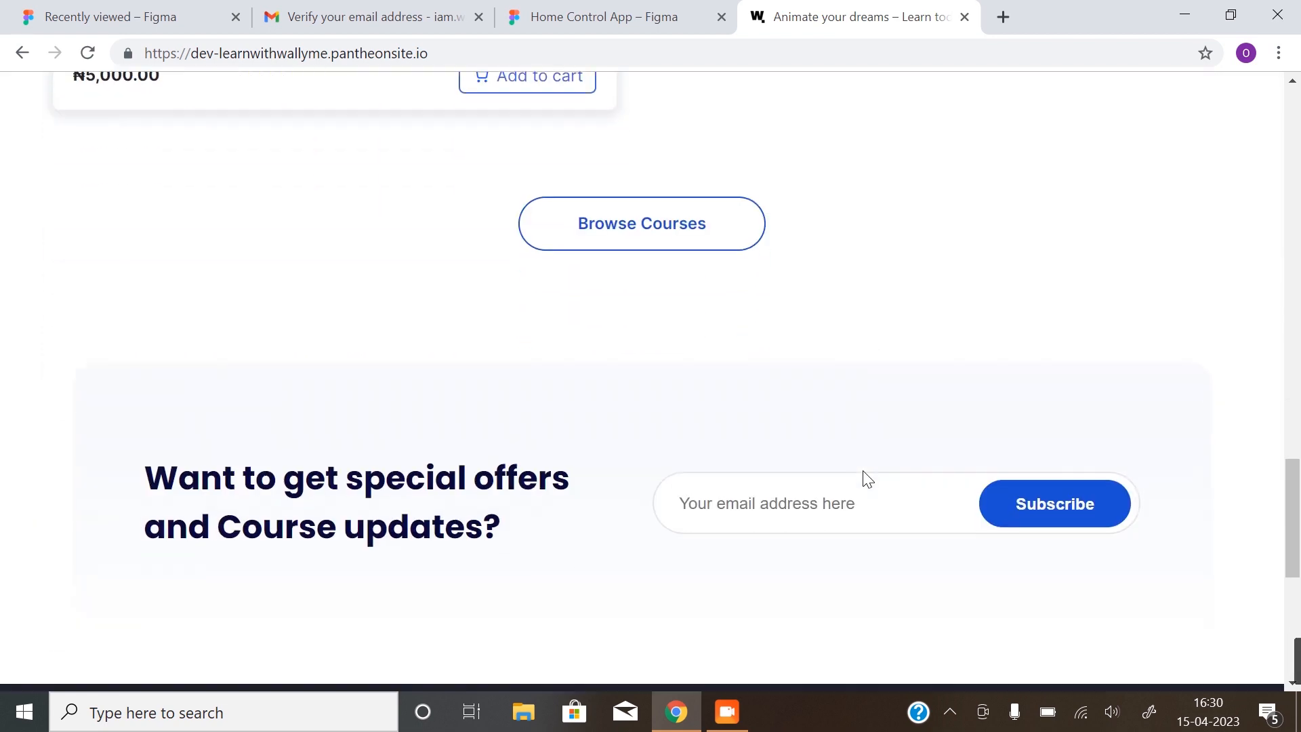
scroll(738, 196, up, 10)
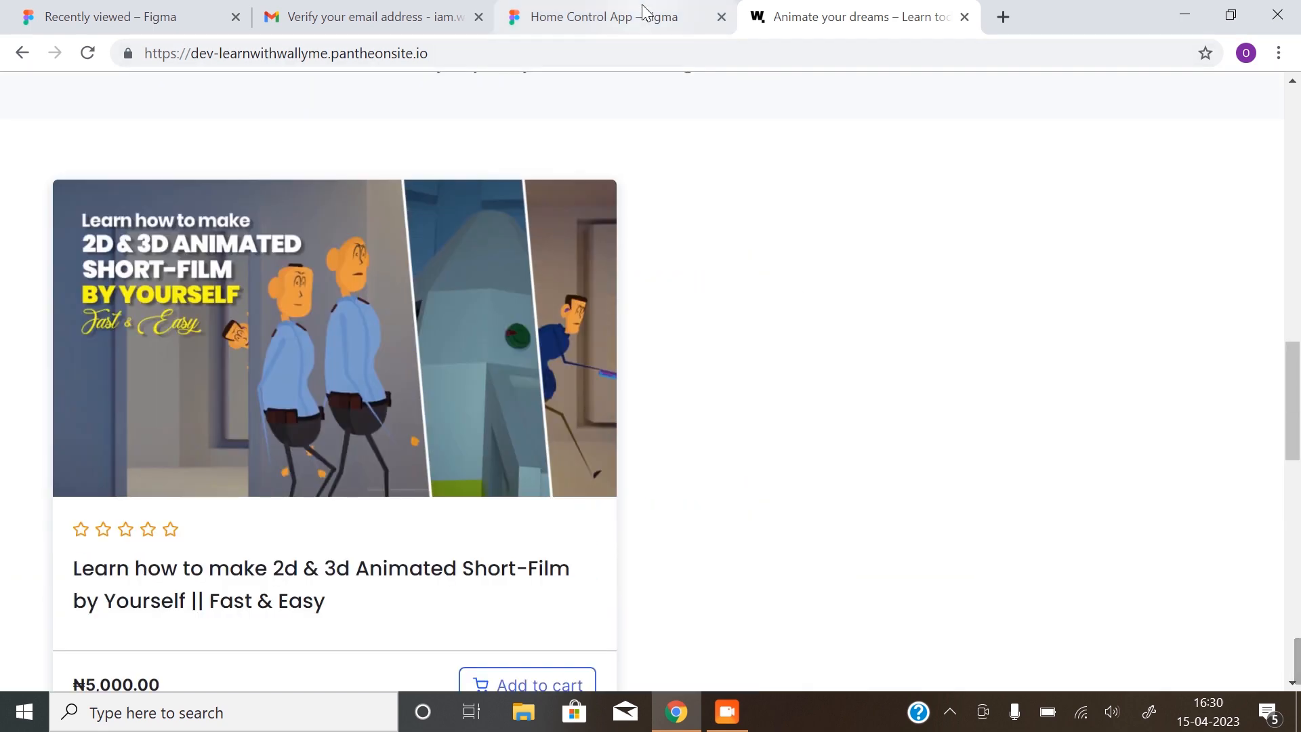
Stretch the Desktop - 1 frame down to about 3112 px tall for a long landing page
click(640, 17)
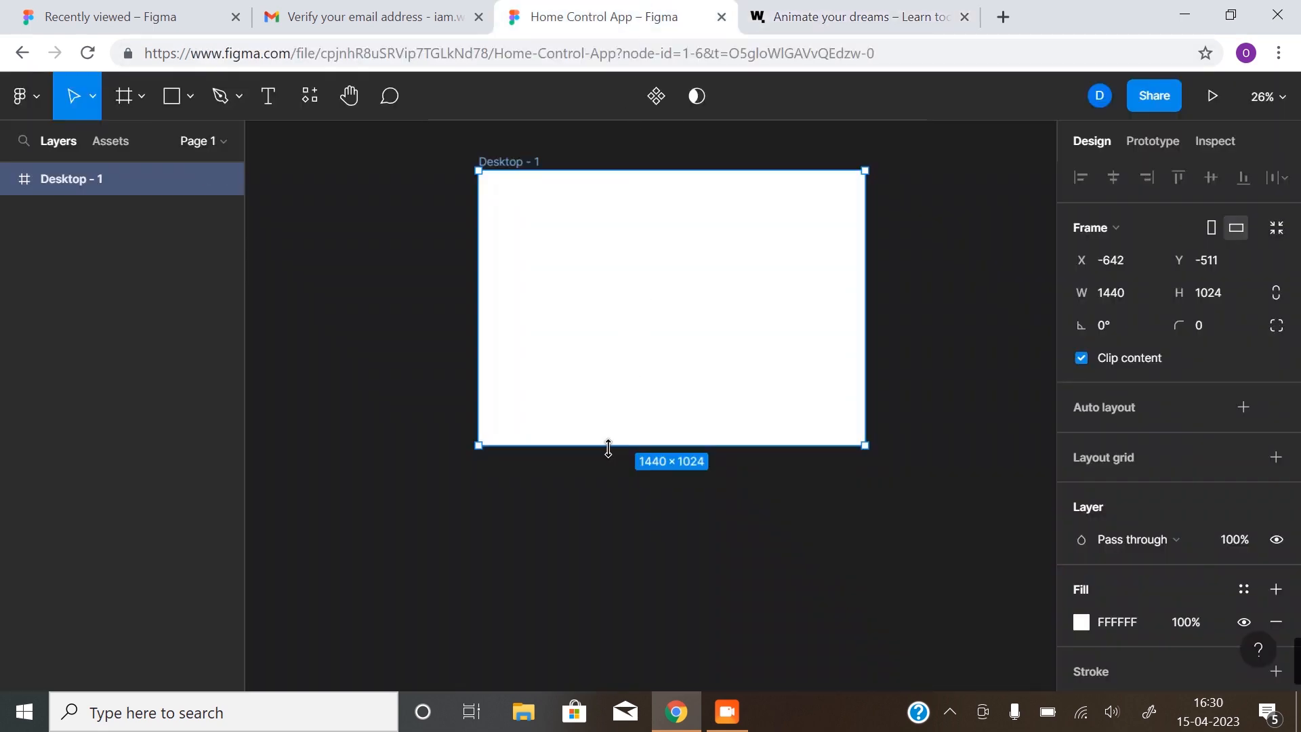
drag(607, 447, 590, 621)
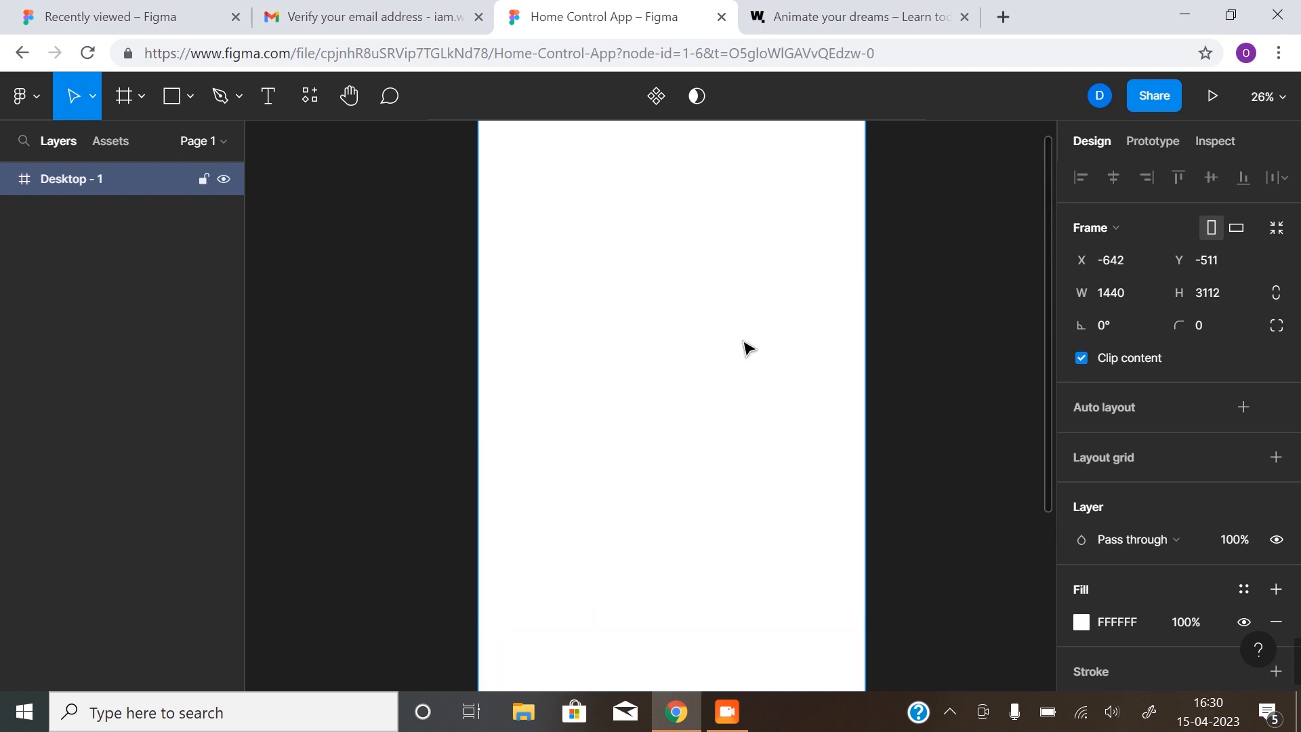
scroll(749, 349, up, 1)
Rename the Desktop - 1 frame to 'Landing Page UI'
click(354, 244)
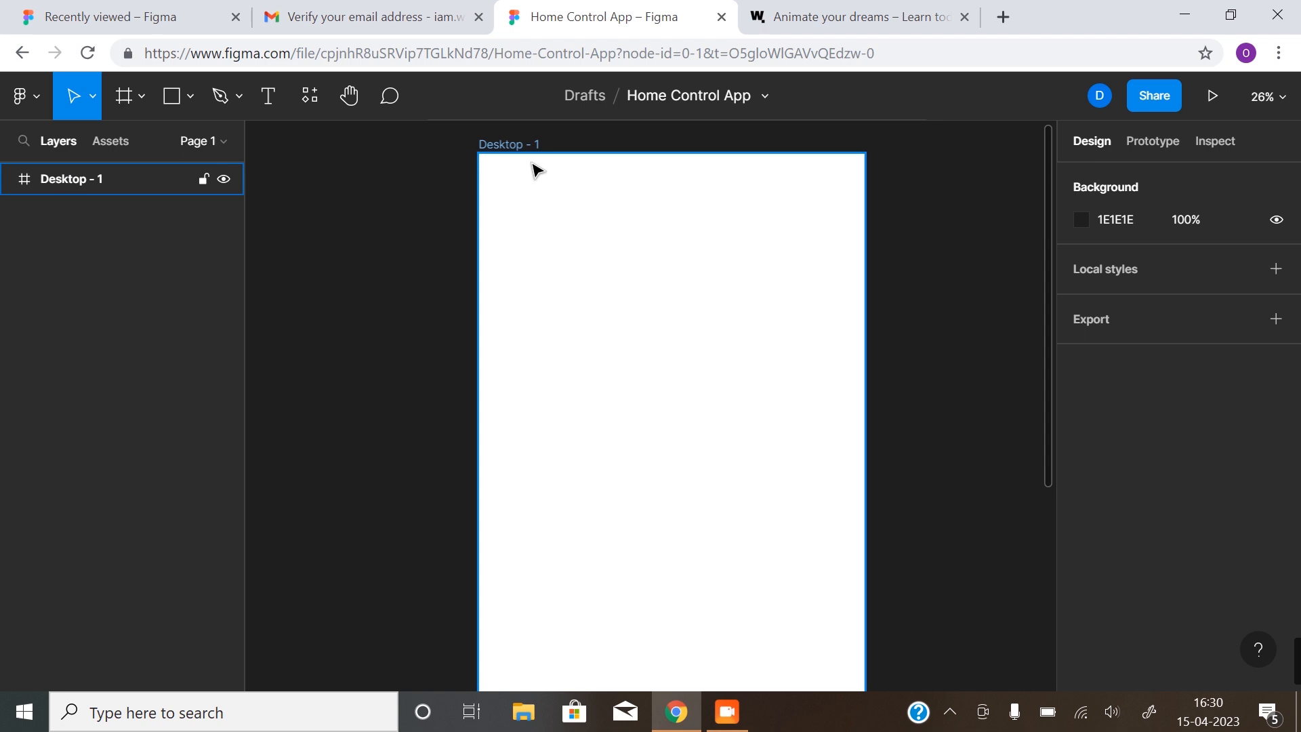
click(507, 145)
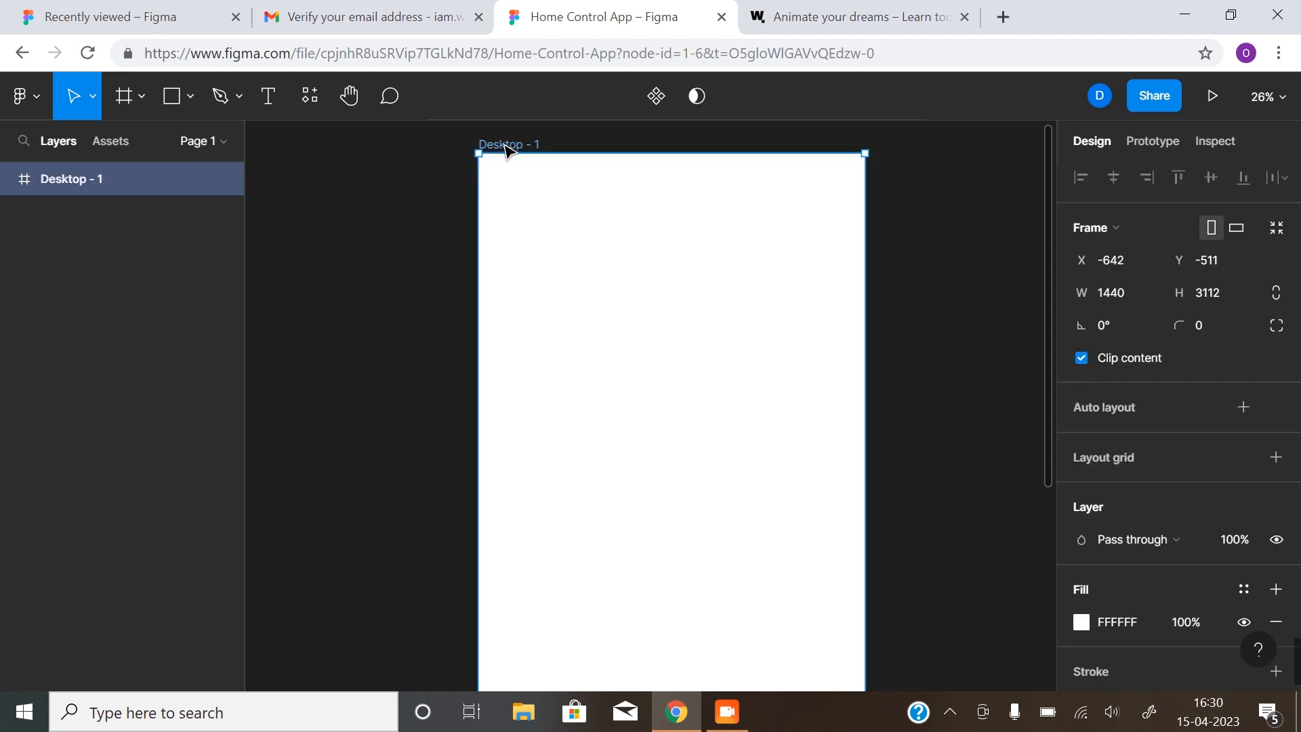
double_click(508, 146)
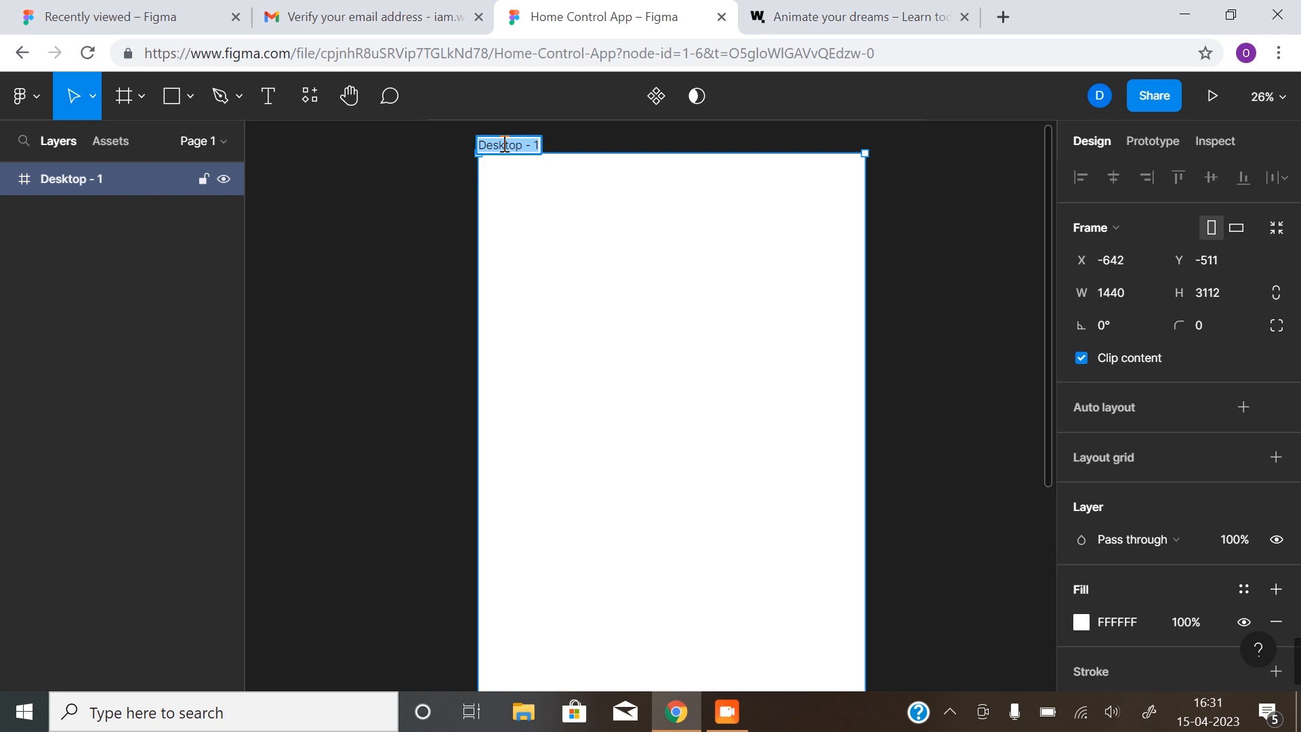
text(L)
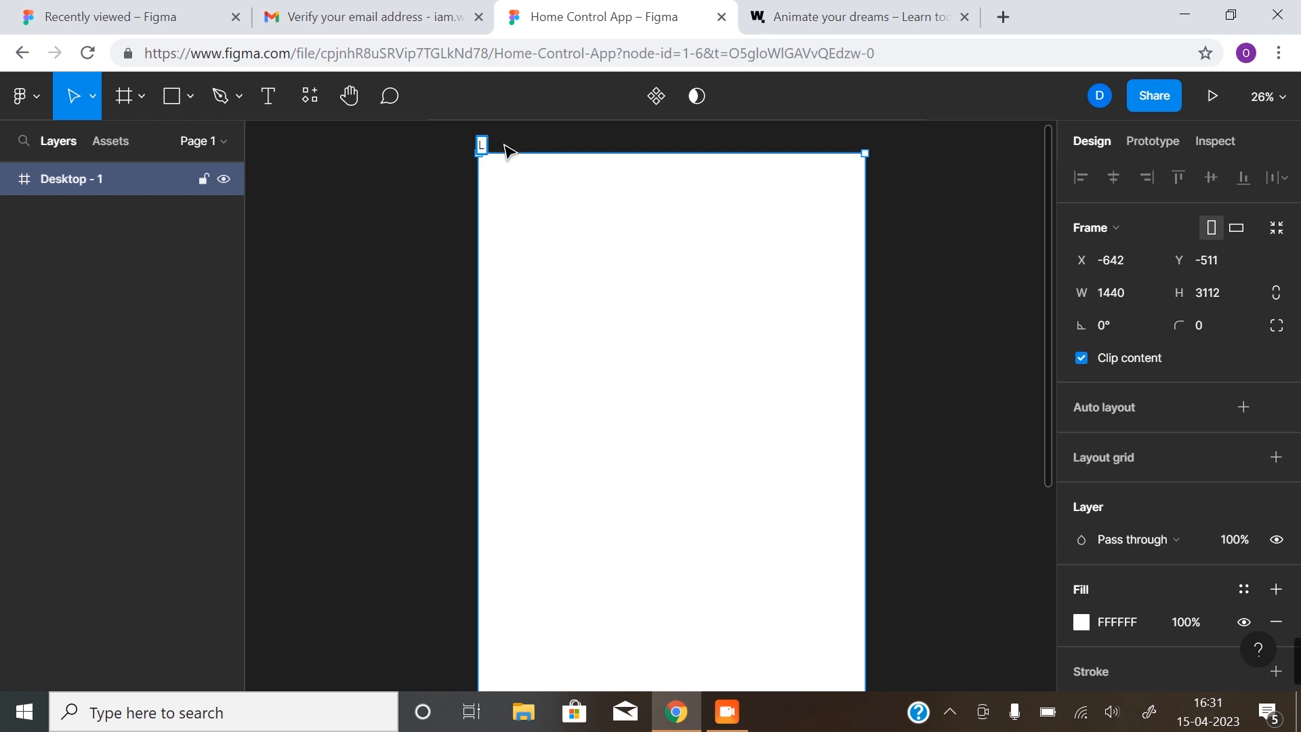
text(anding Page UI)
key(Return)
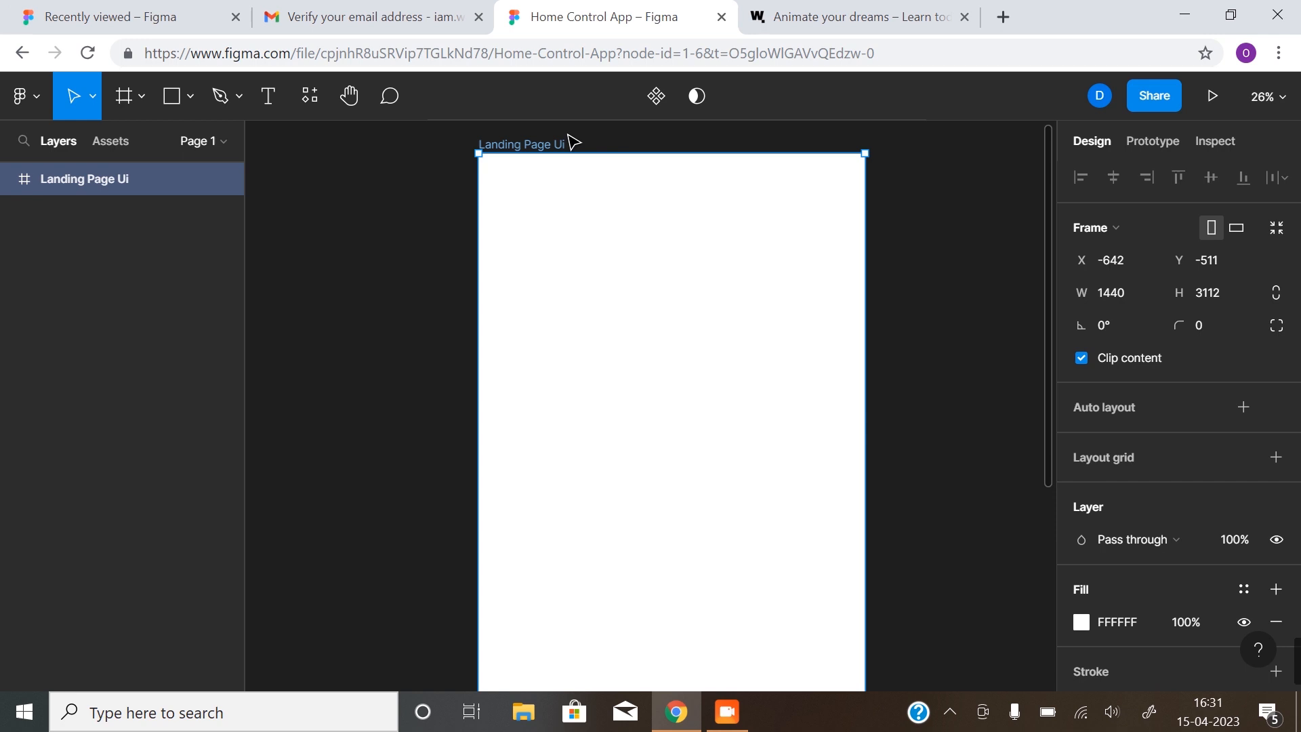
click(378, 258)
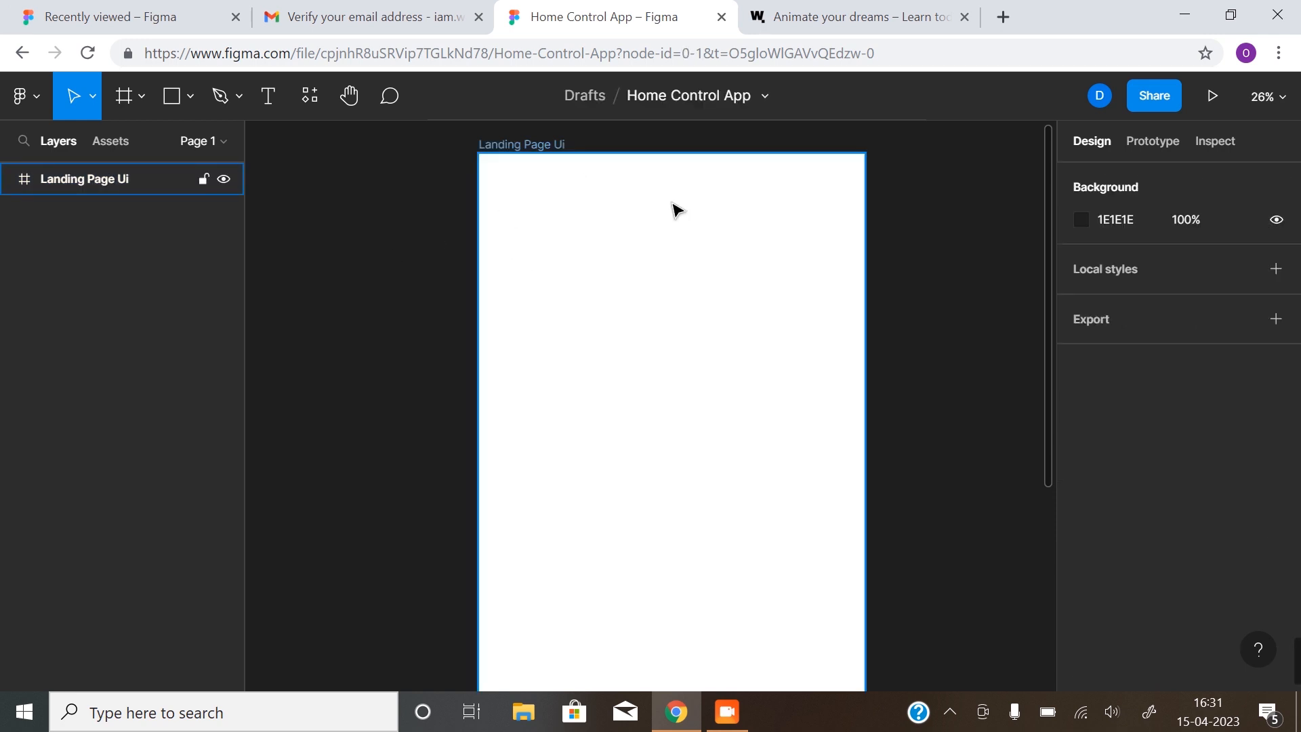
scroll(670, 224, up, 1)
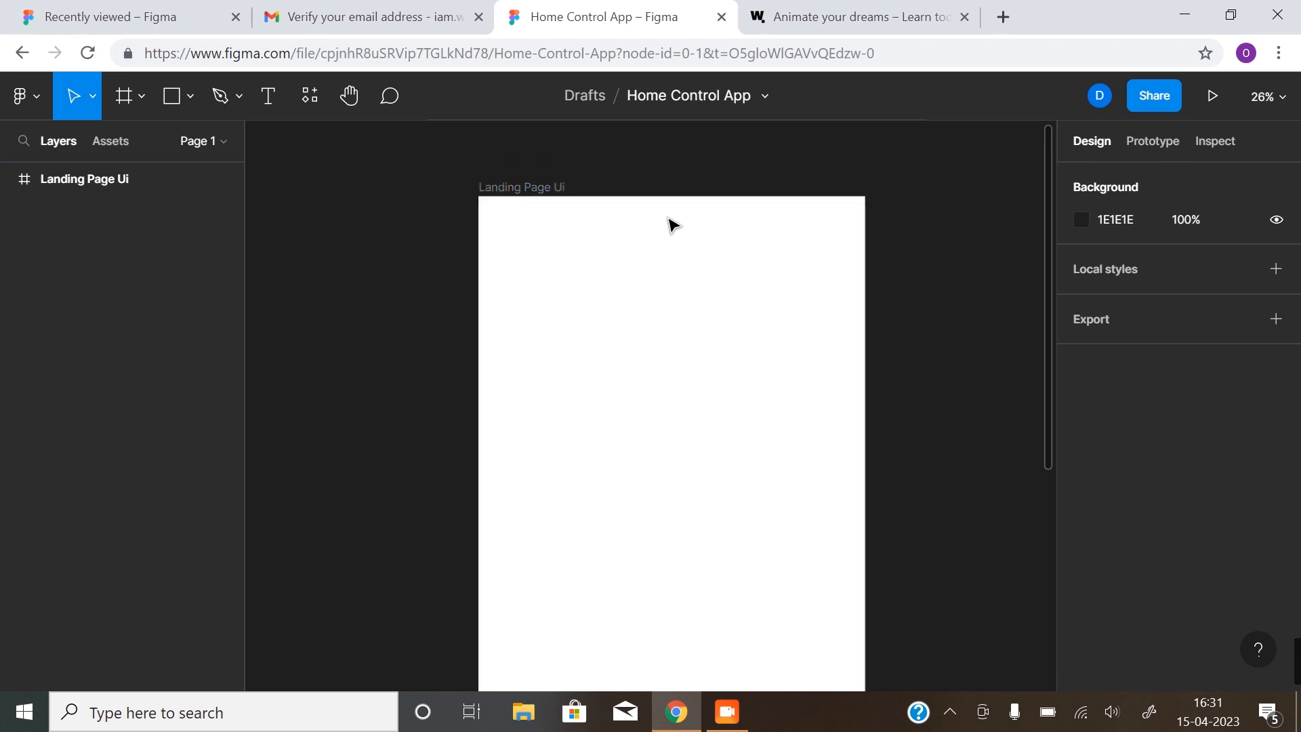
scroll(671, 223, down, 1)
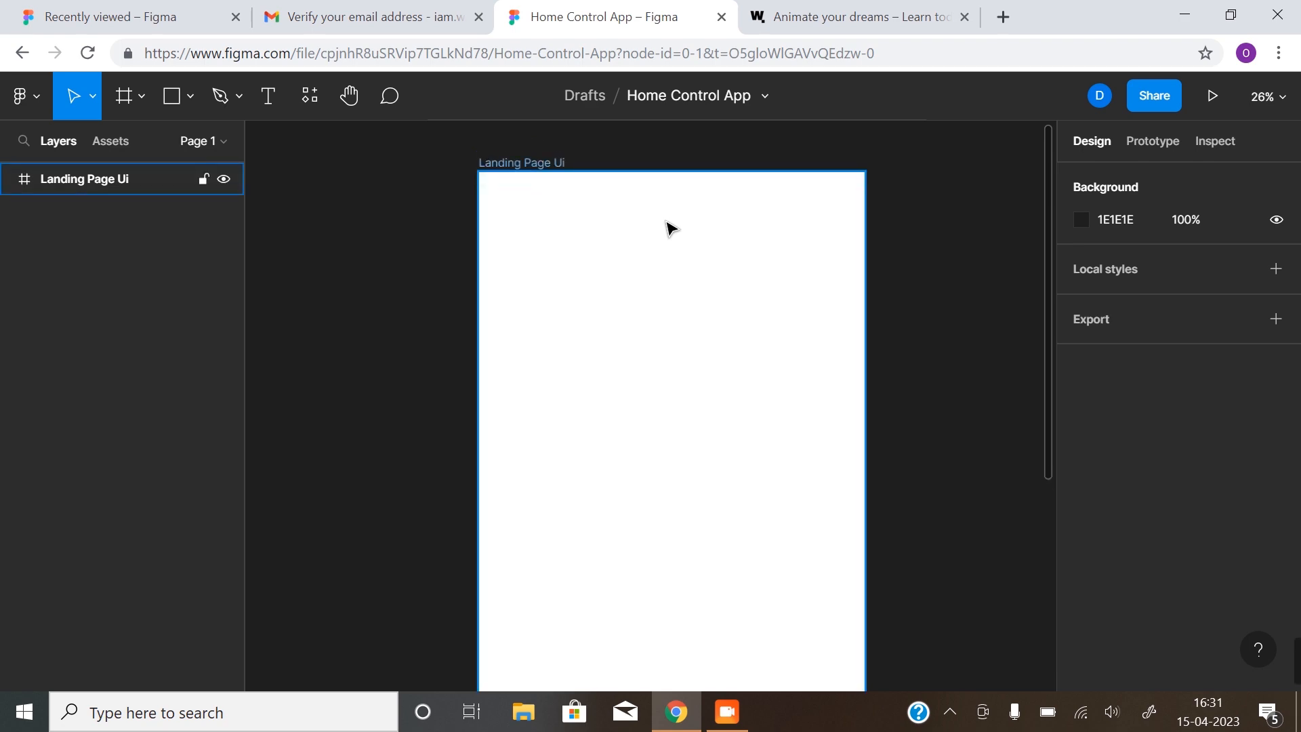
click(840, 17)
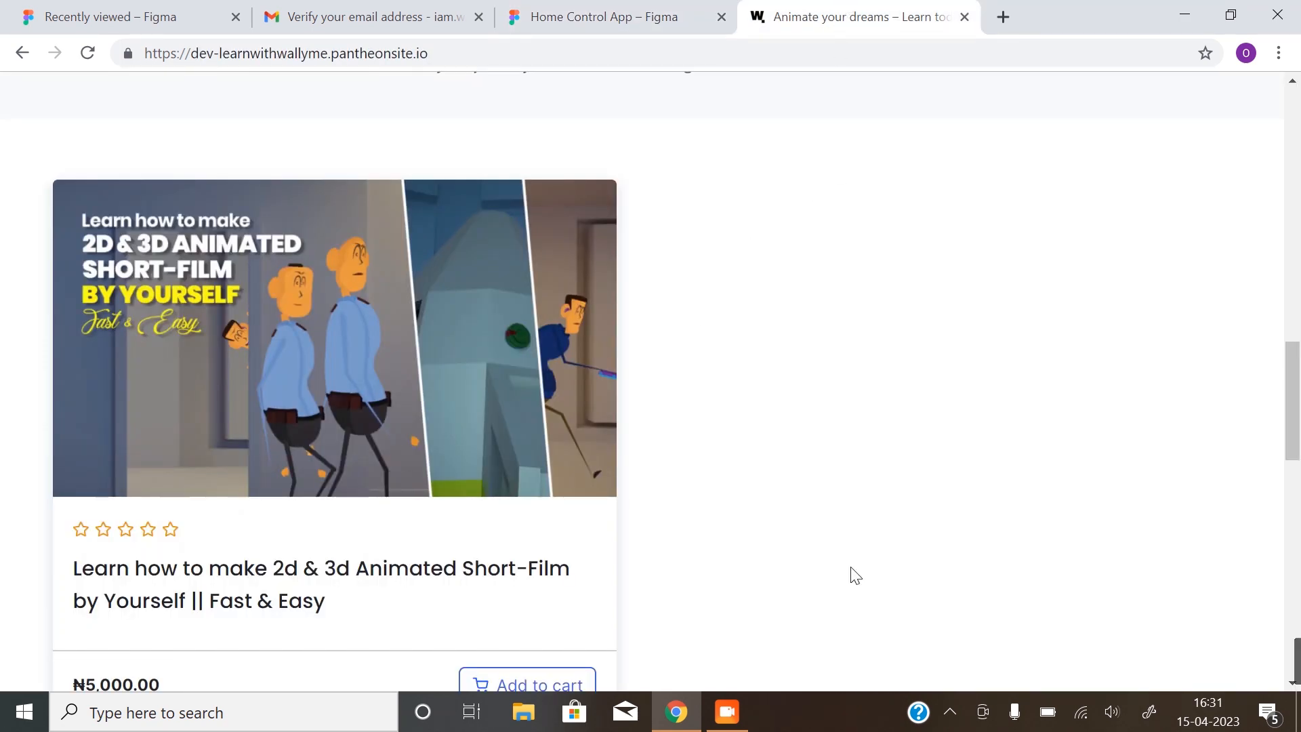
scroll(847, 562, up, 6)
scroll(769, 363, up, 13)
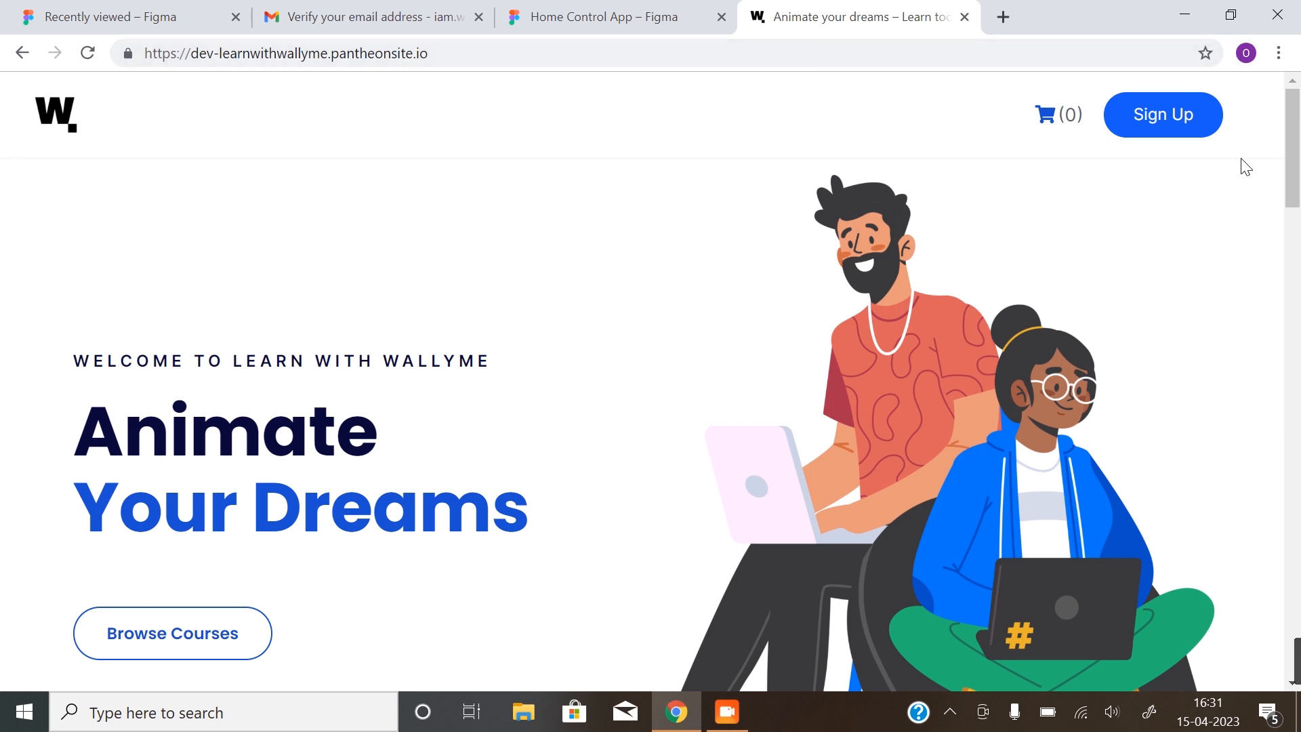
scroll(754, 256, down, 1)
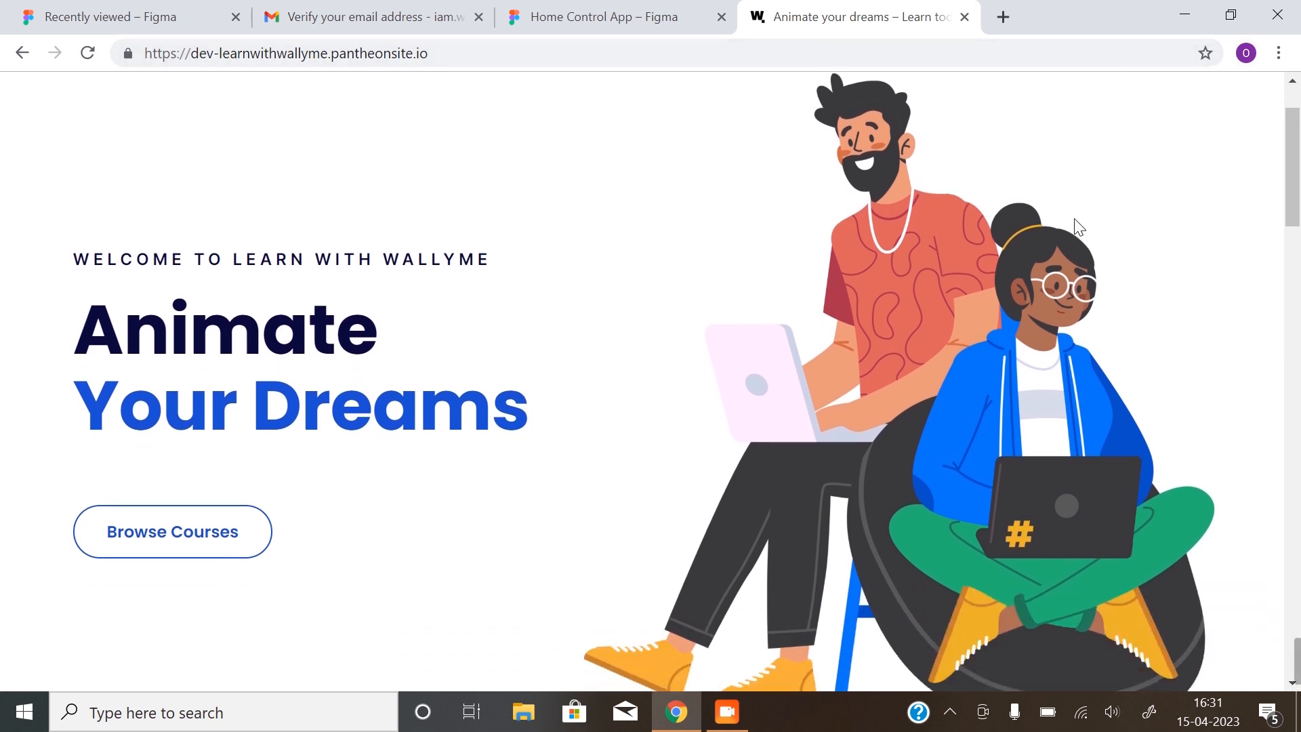
scroll(1145, 180, up, 1)
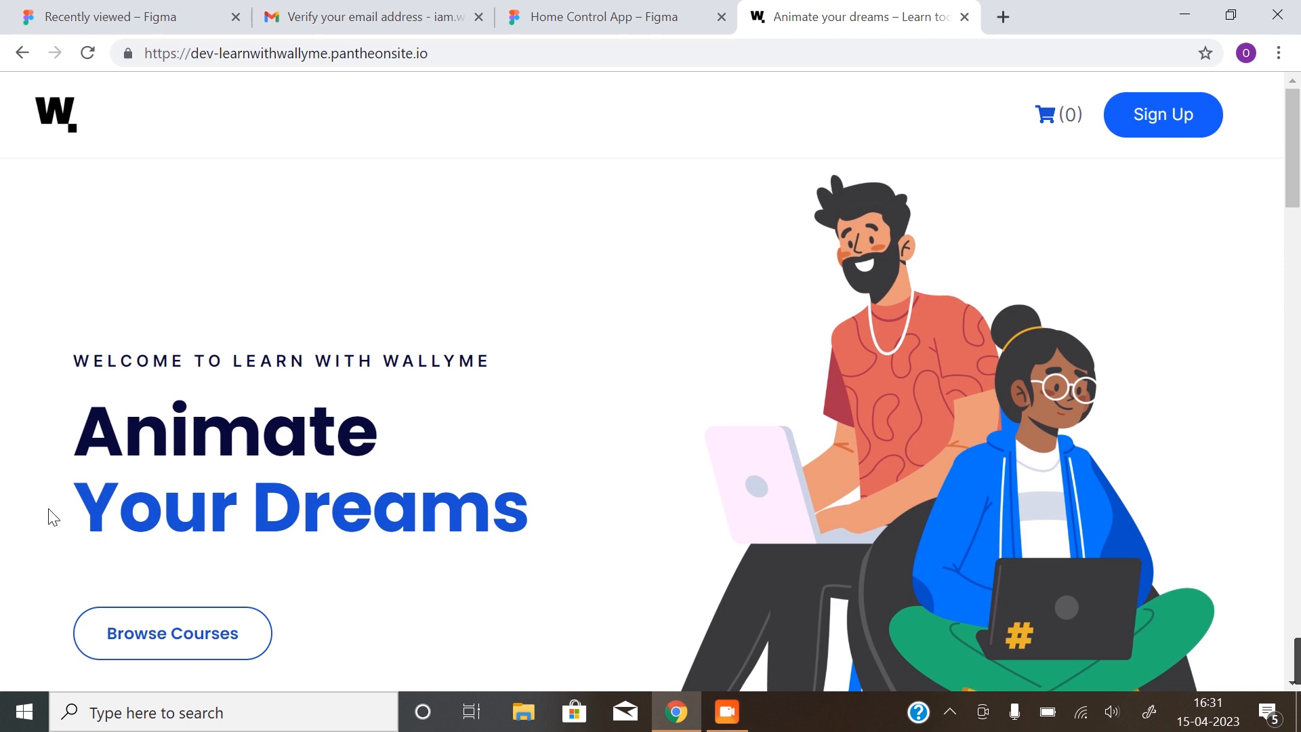
scroll(61, 542, down, 1)
scroll(1028, 485, down, 5)
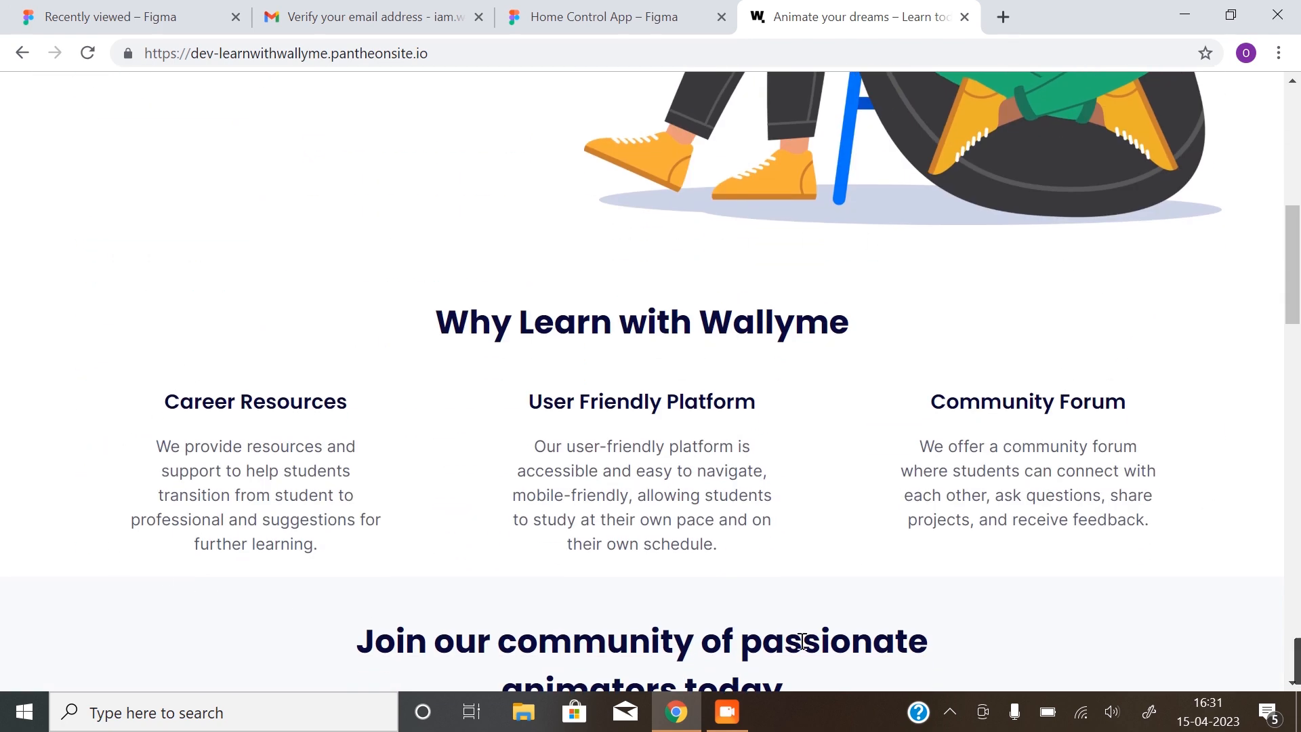
scroll(1184, 311, down, 3)
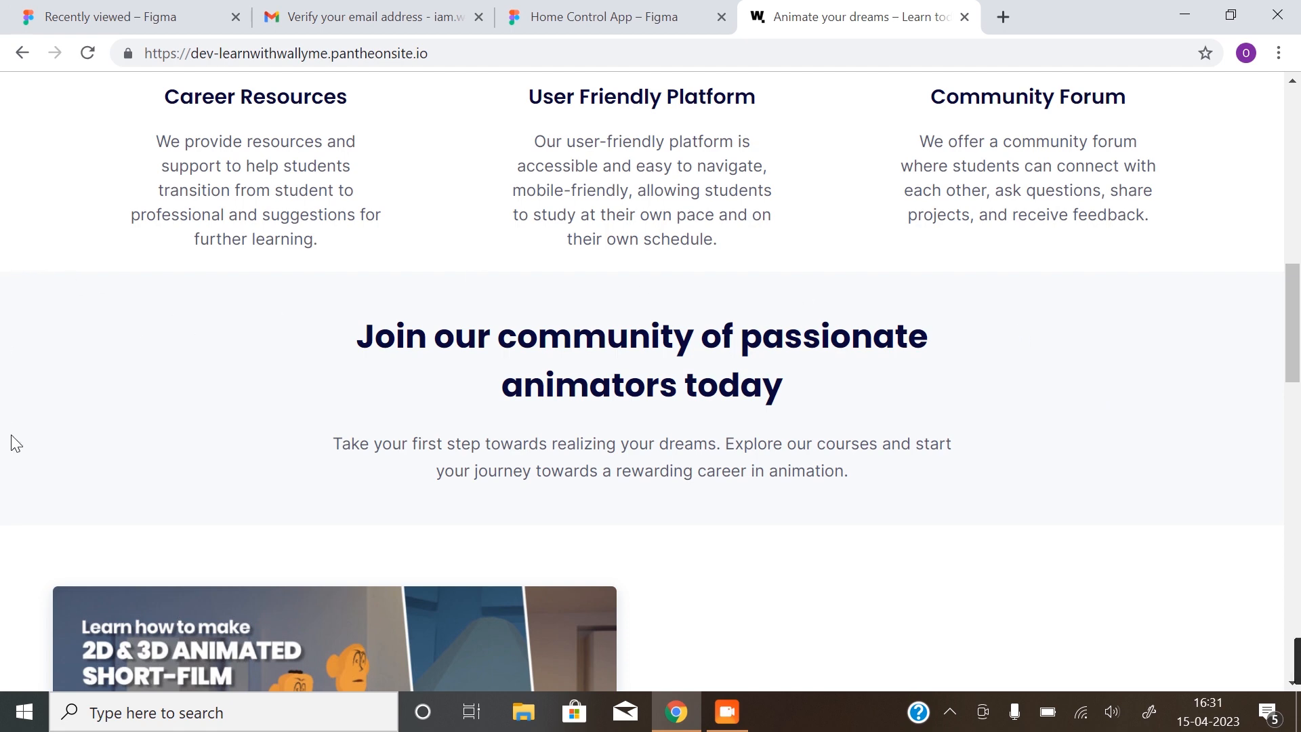
scroll(319, 392, down, 3)
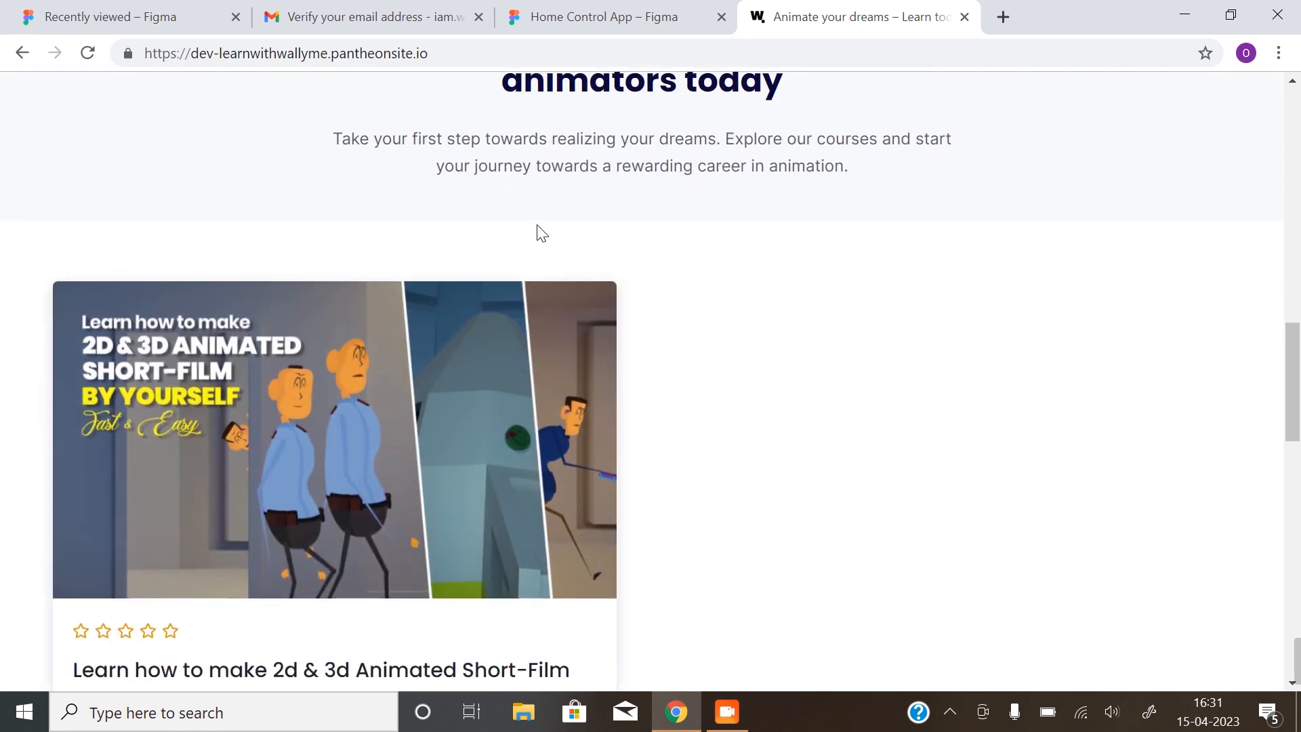
scroll(539, 229, down, 6)
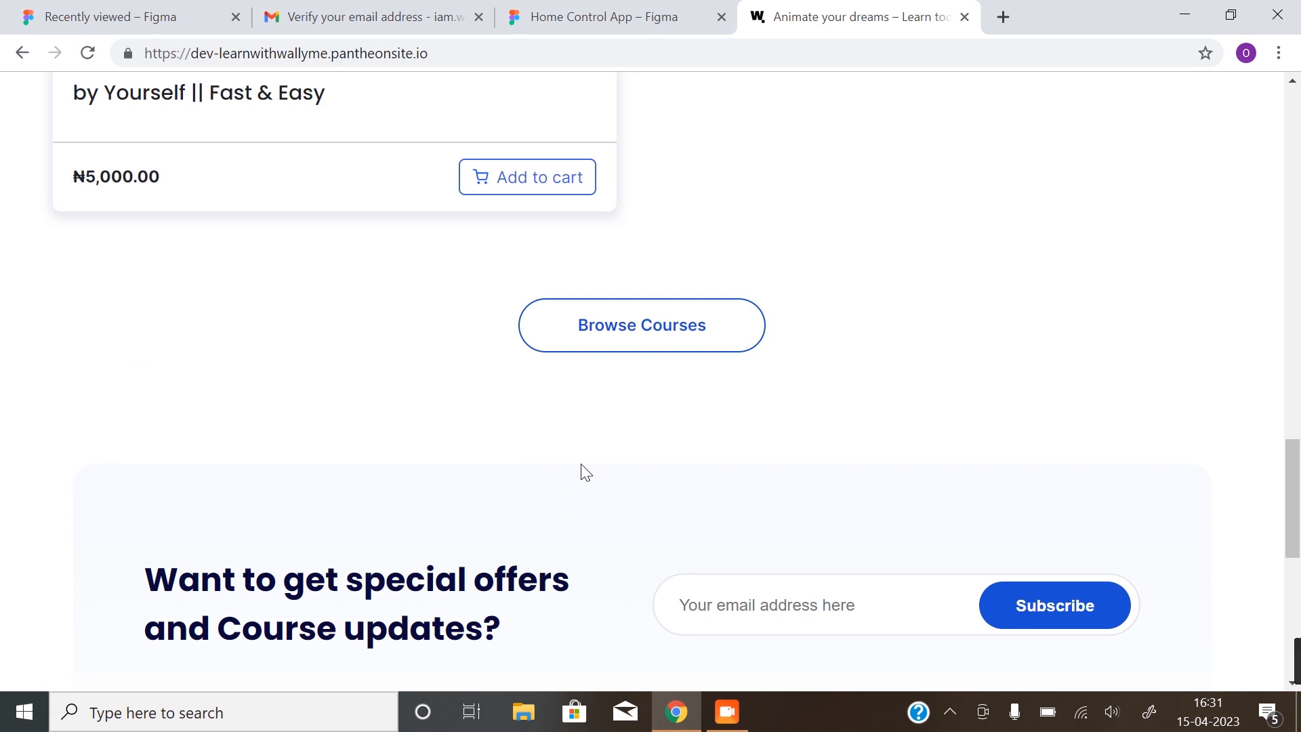
scroll(474, 434, down, 3)
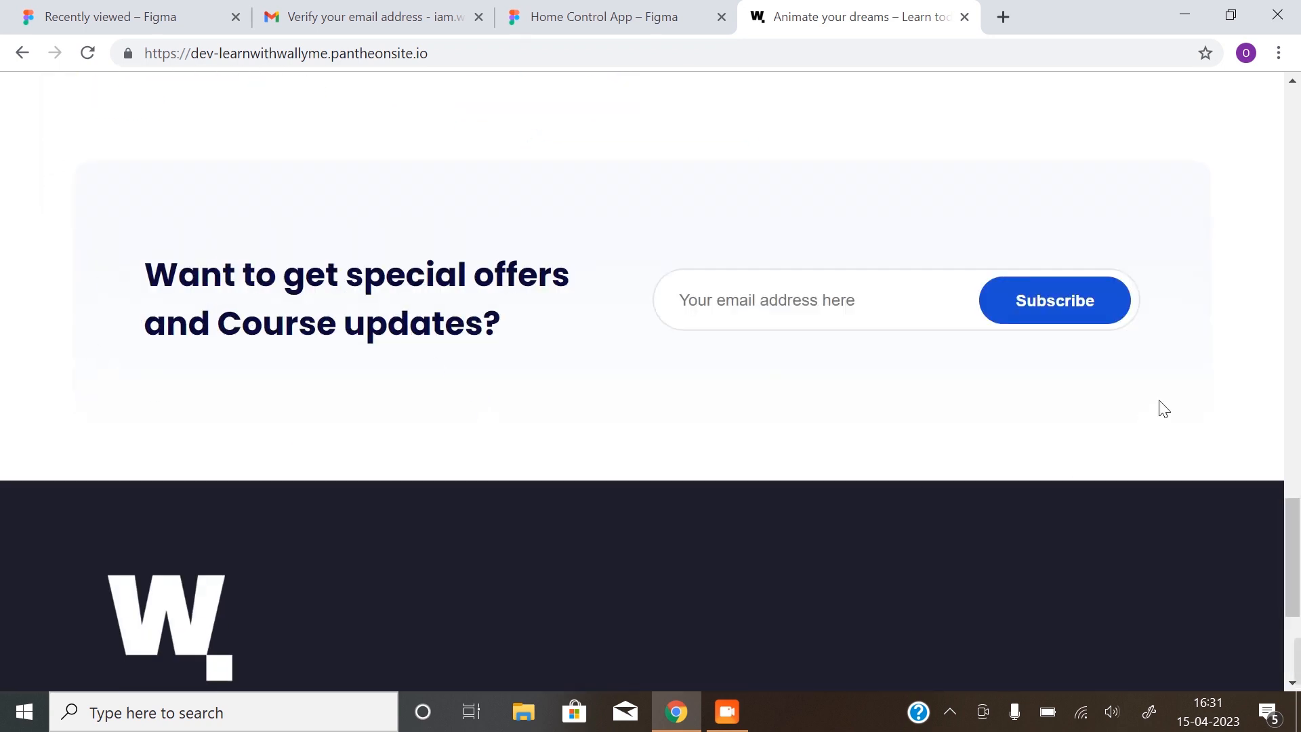
scroll(453, 543, down, 3)
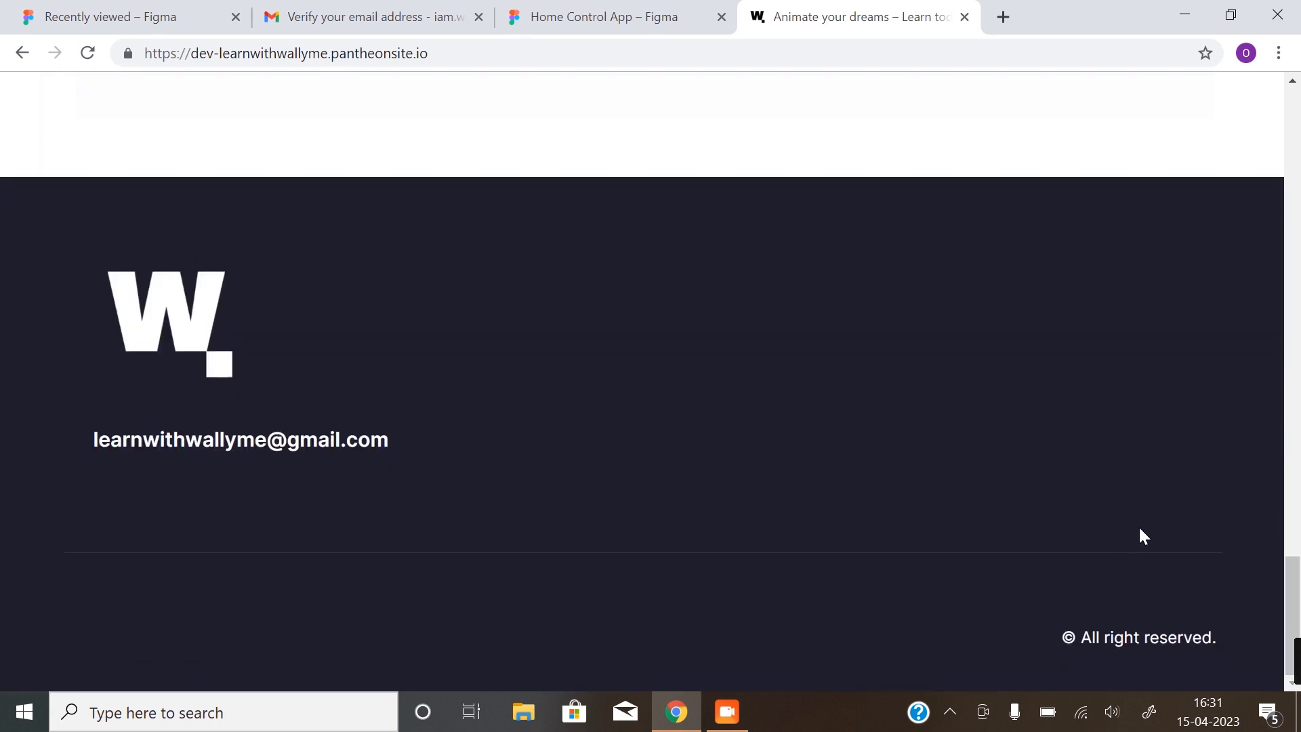
click(656, 16)
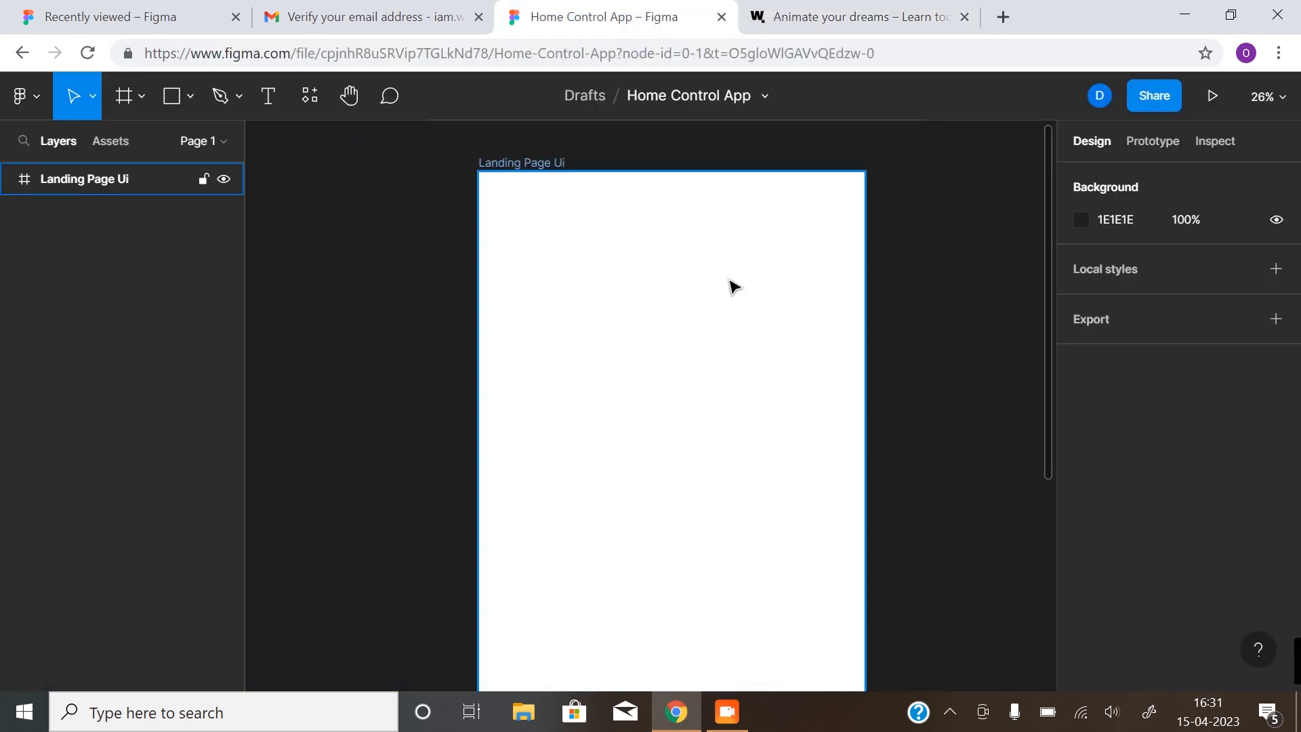
click(822, 19)
scroll(801, 373, up, 10)
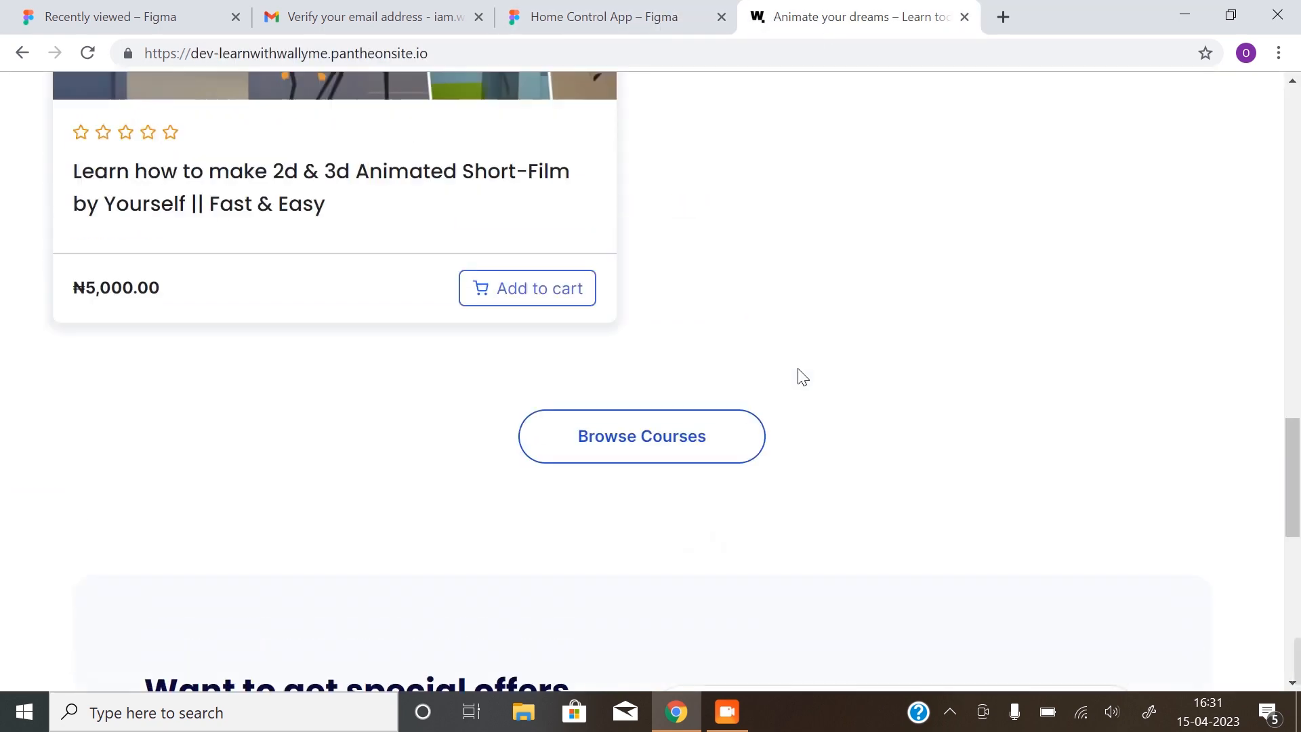
scroll(802, 376, up, 4)
click(584, 16)
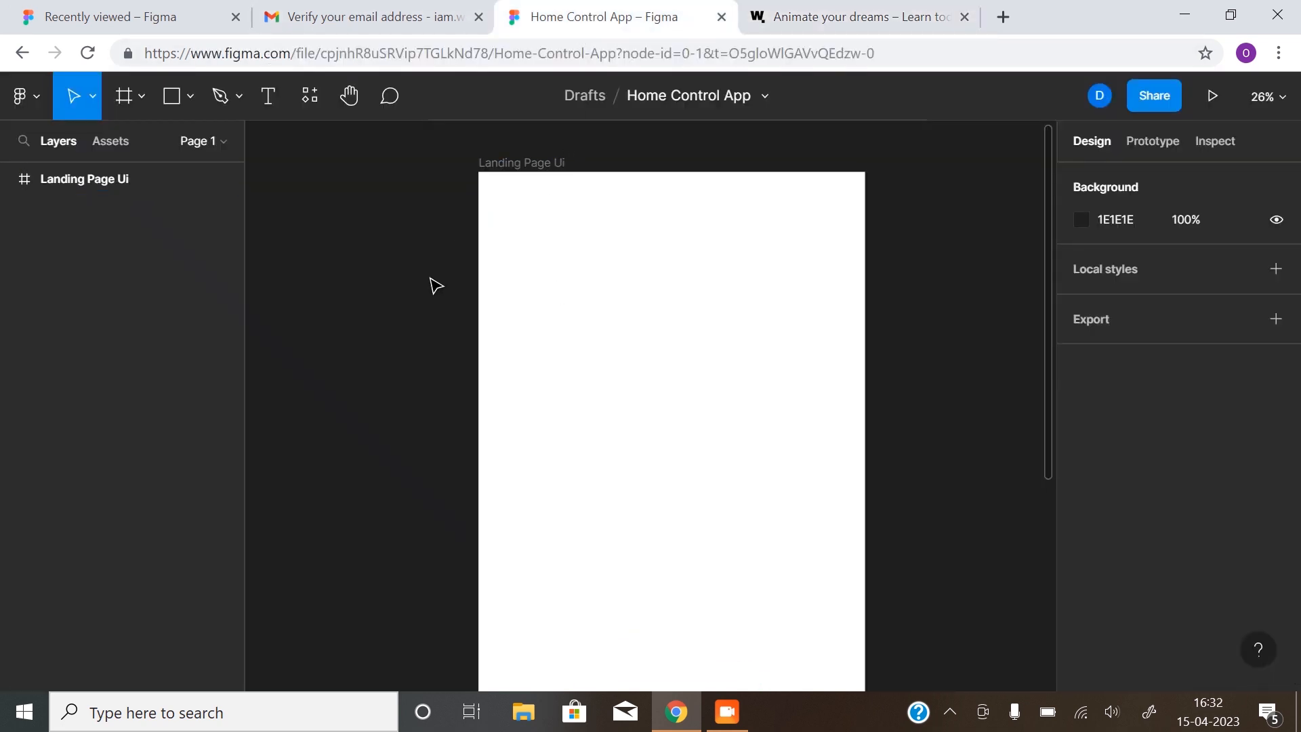
Add a layout grid to the Landing Page Ui frame as 12 columns
scroll(586, 230, up, 1)
click(508, 200)
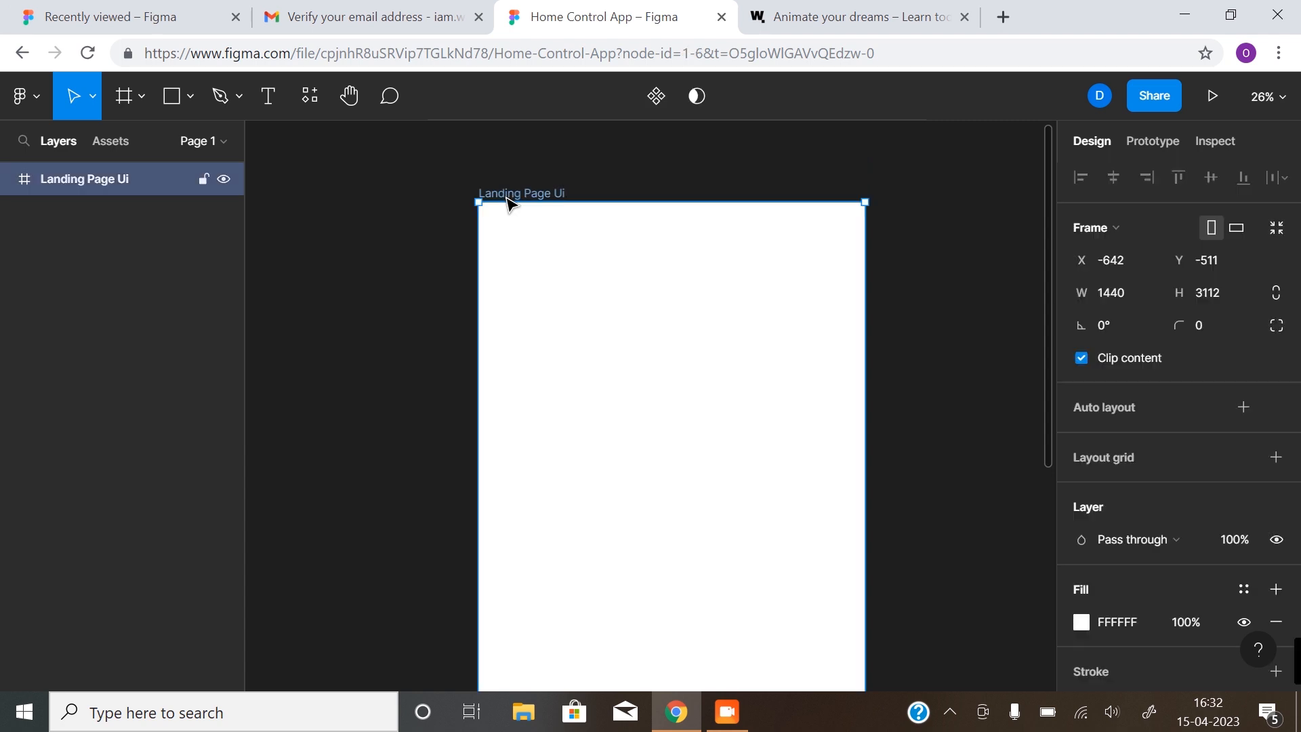
scroll(1157, 359, down, 2)
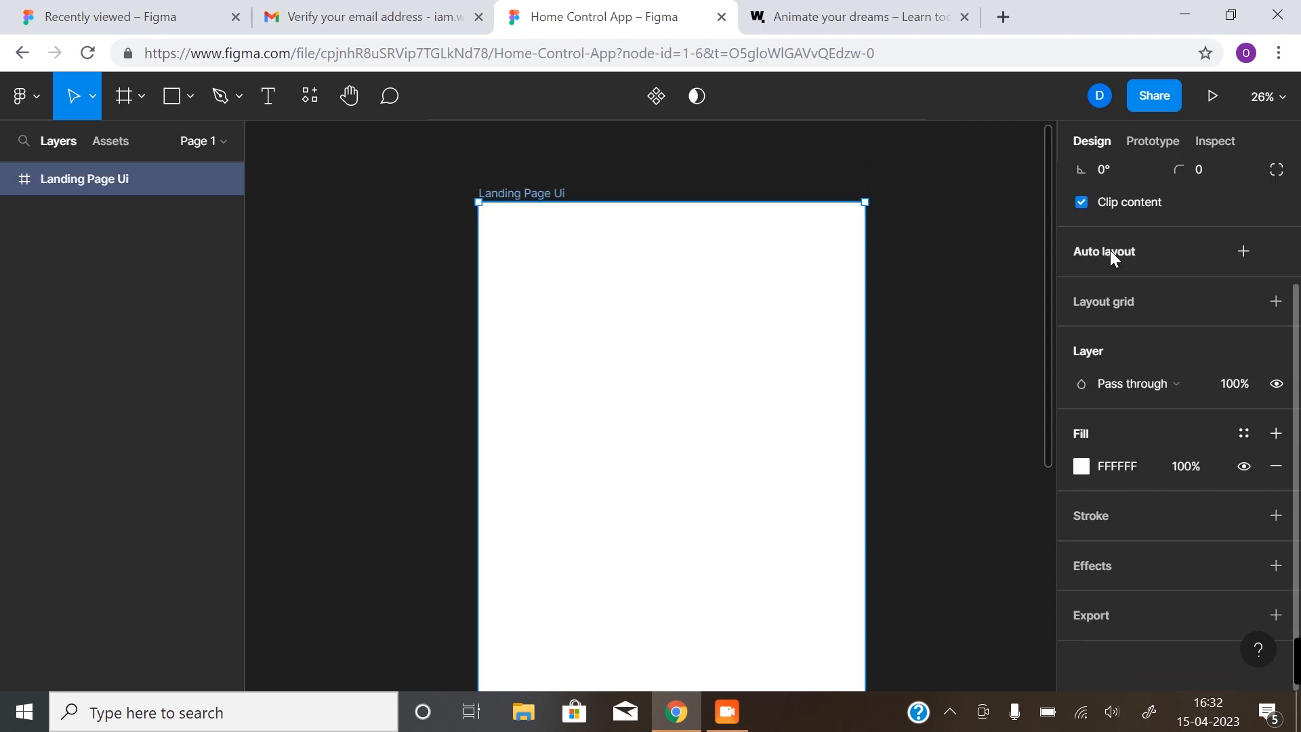
click(1275, 301)
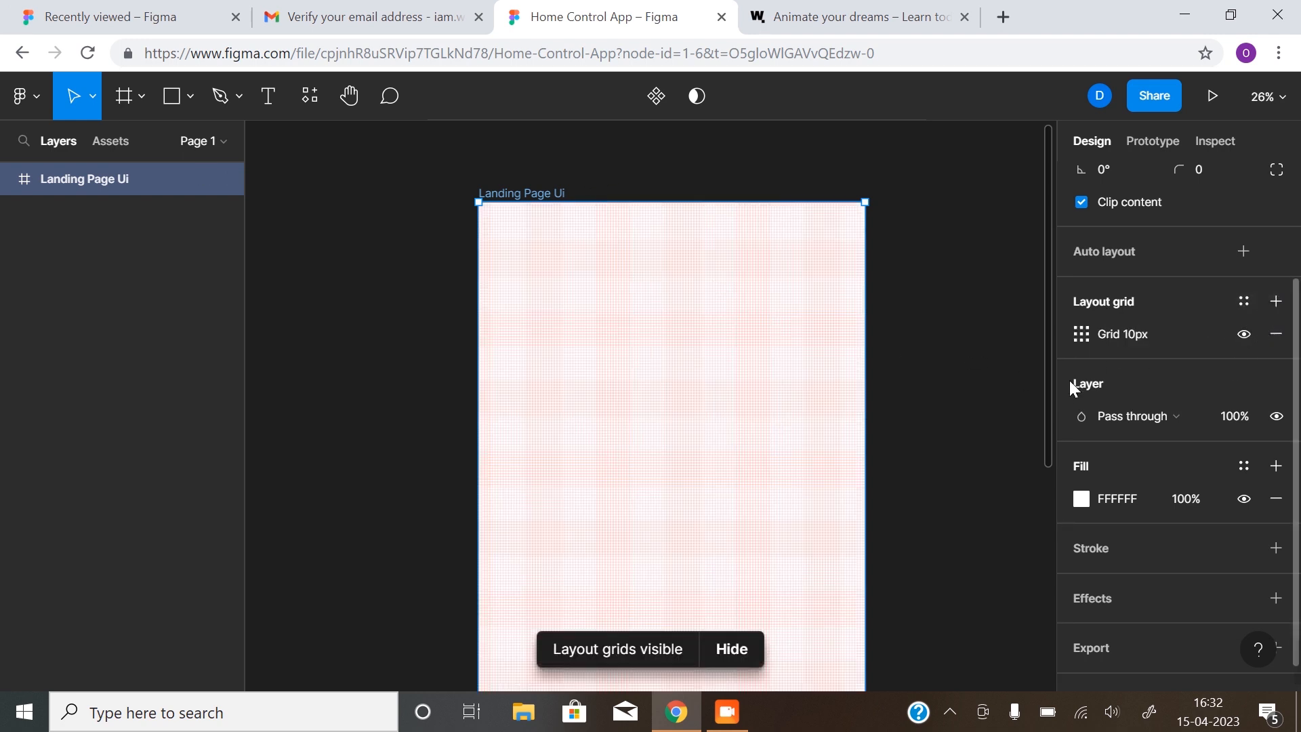
click(1084, 332)
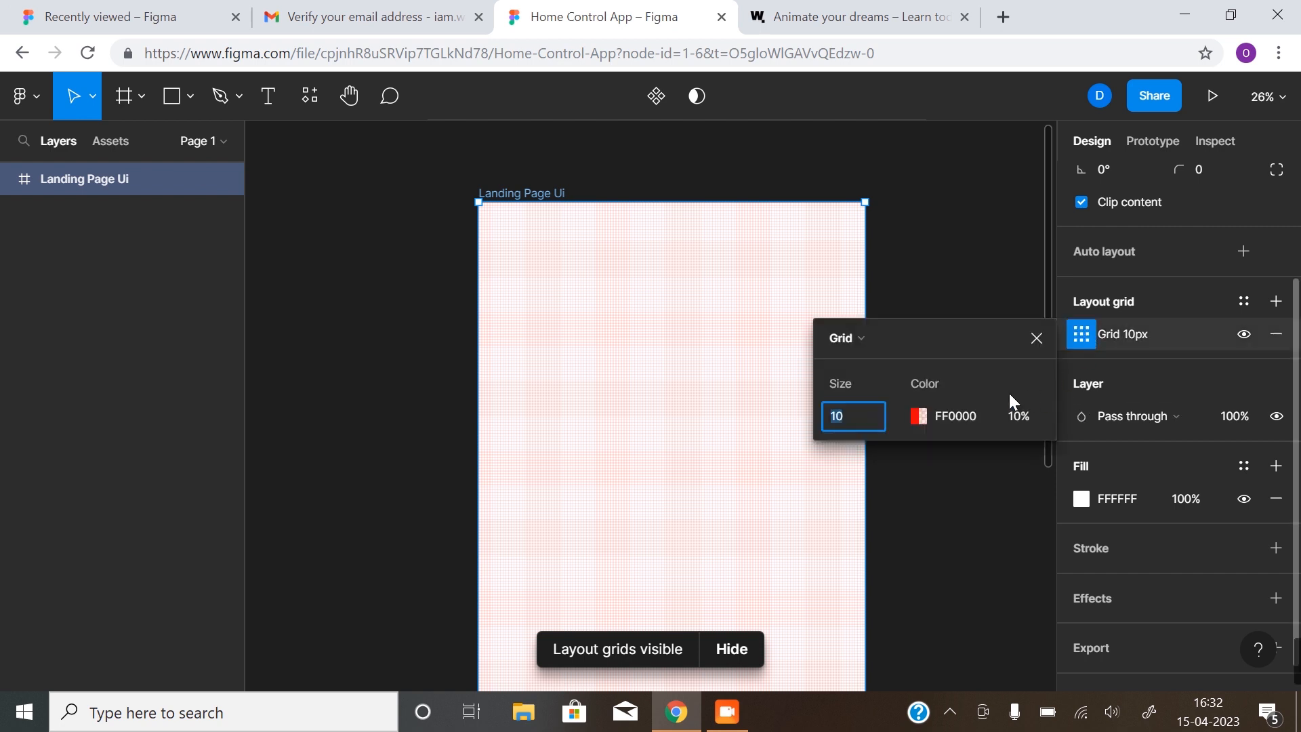
click(867, 332)
click(867, 370)
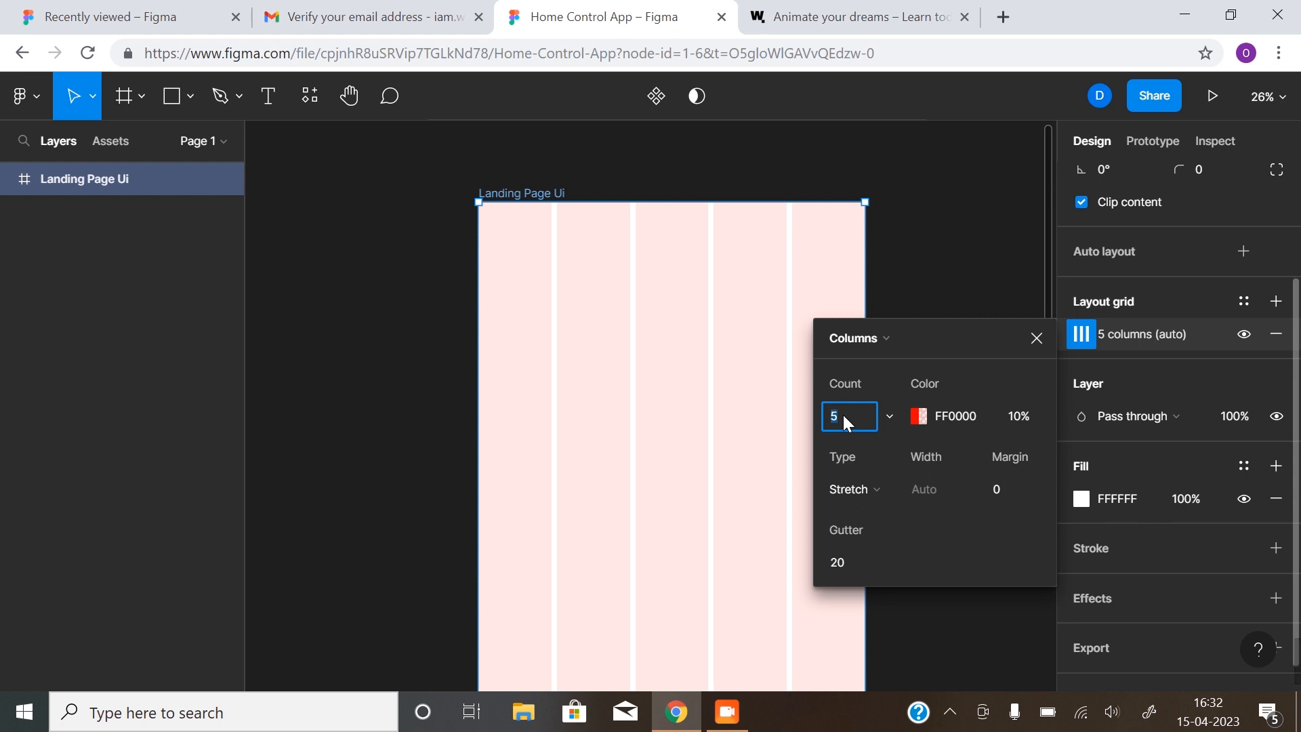
key(Return)
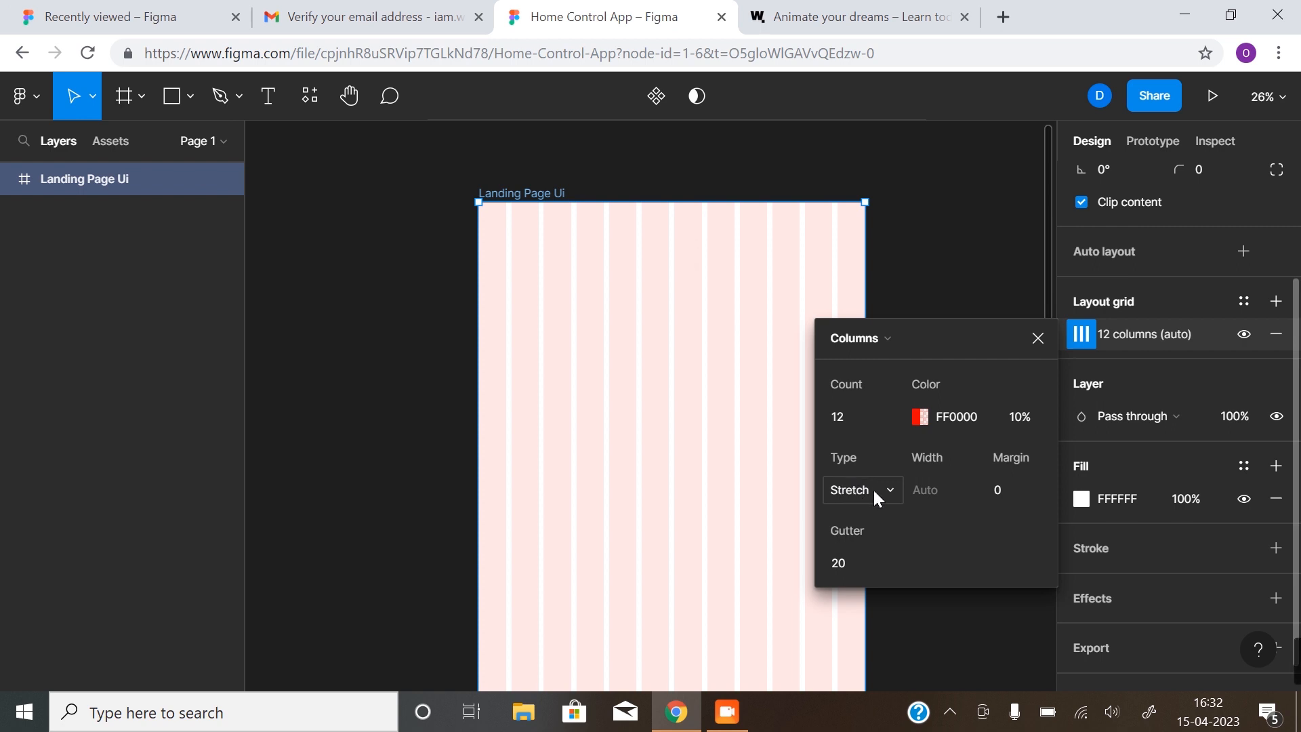
Set the column grid's margin to 150 and gutter to 16
click(1002, 490)
text(150)
key(Return)
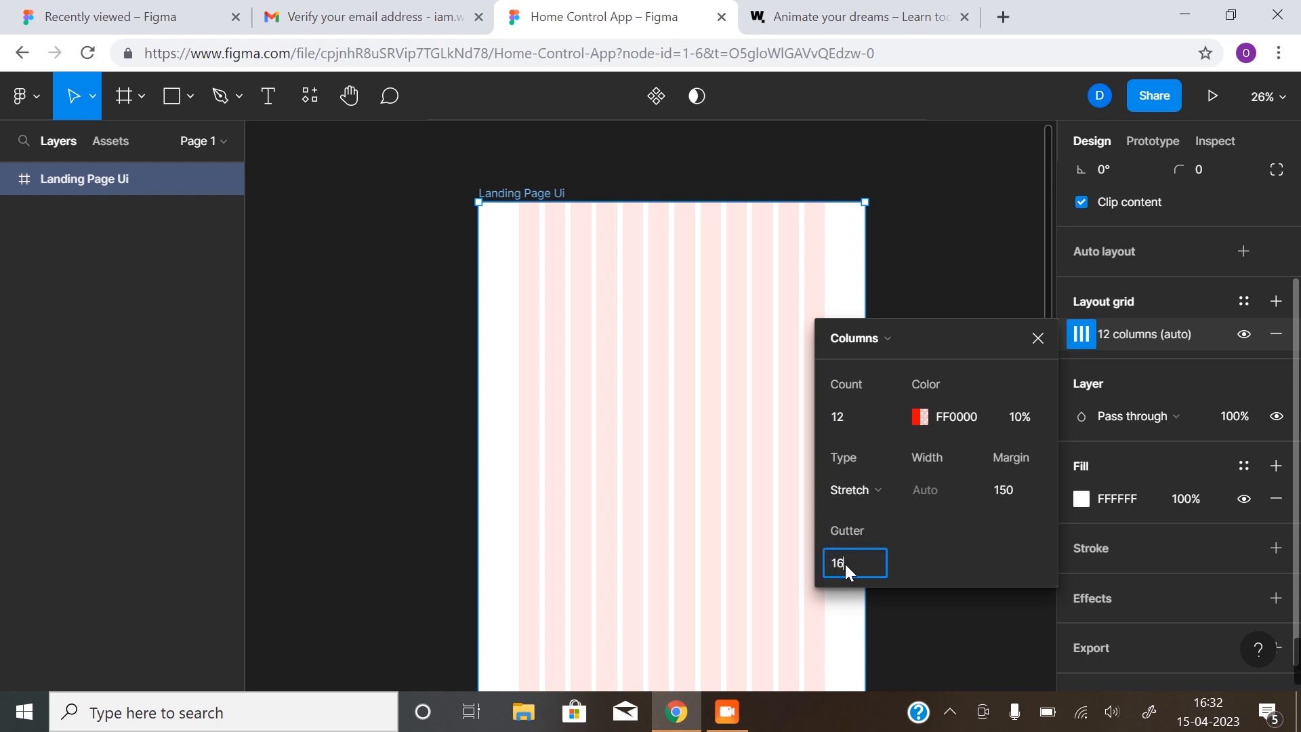
key(Return)
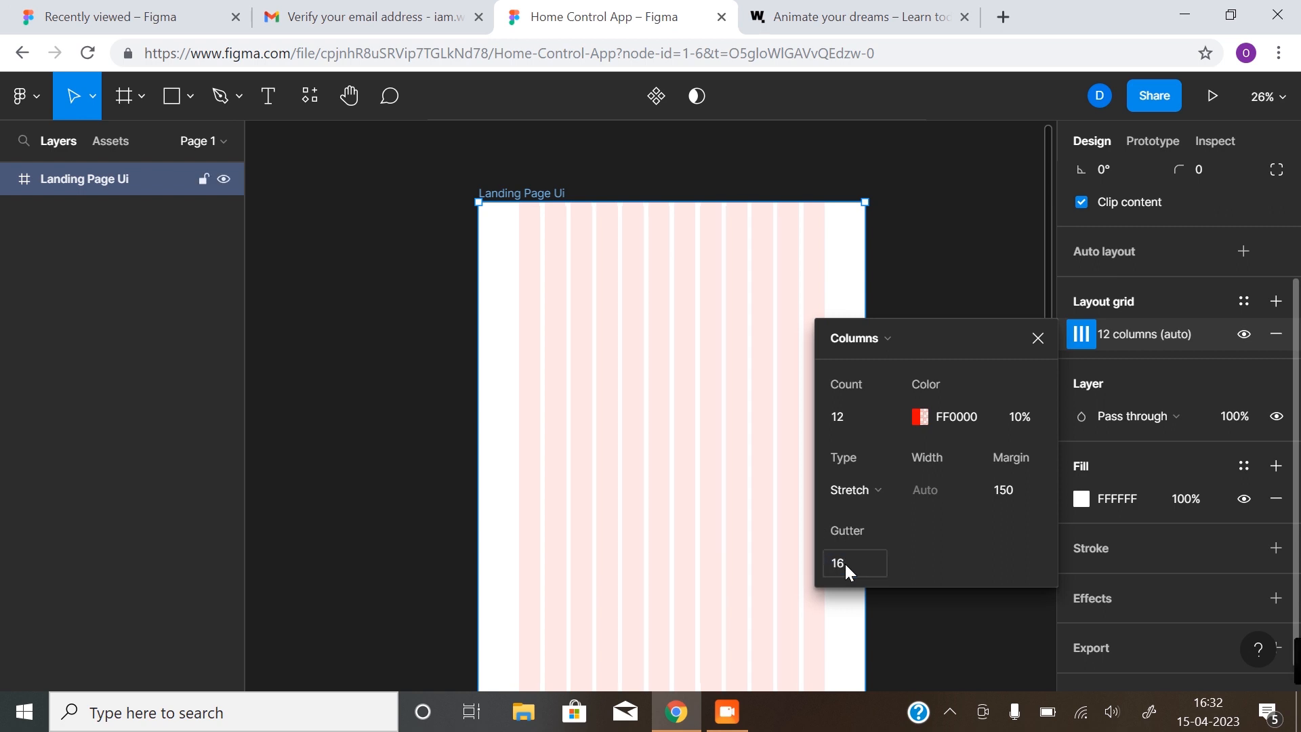
click(1035, 340)
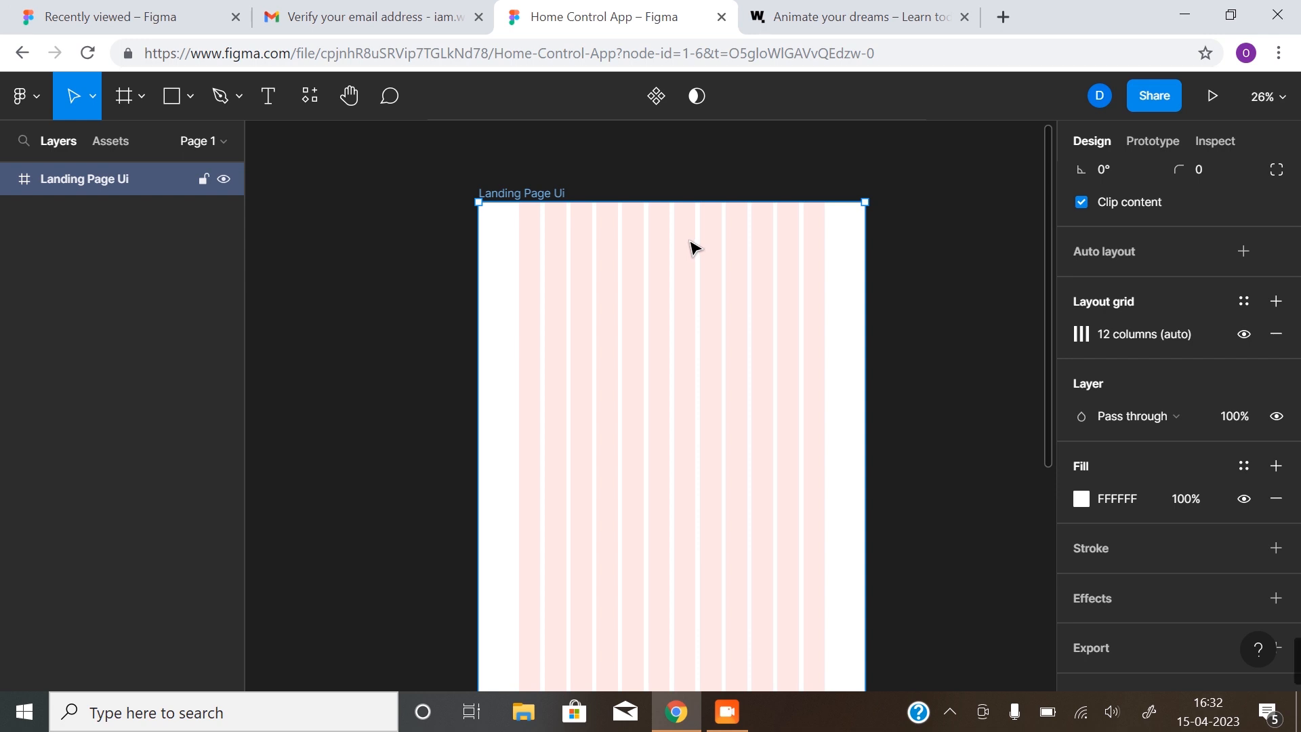
scroll(690, 243, down, 1)
Scroll down to view the frame's 12-column layout grid
scroll(690, 254, down, 1)
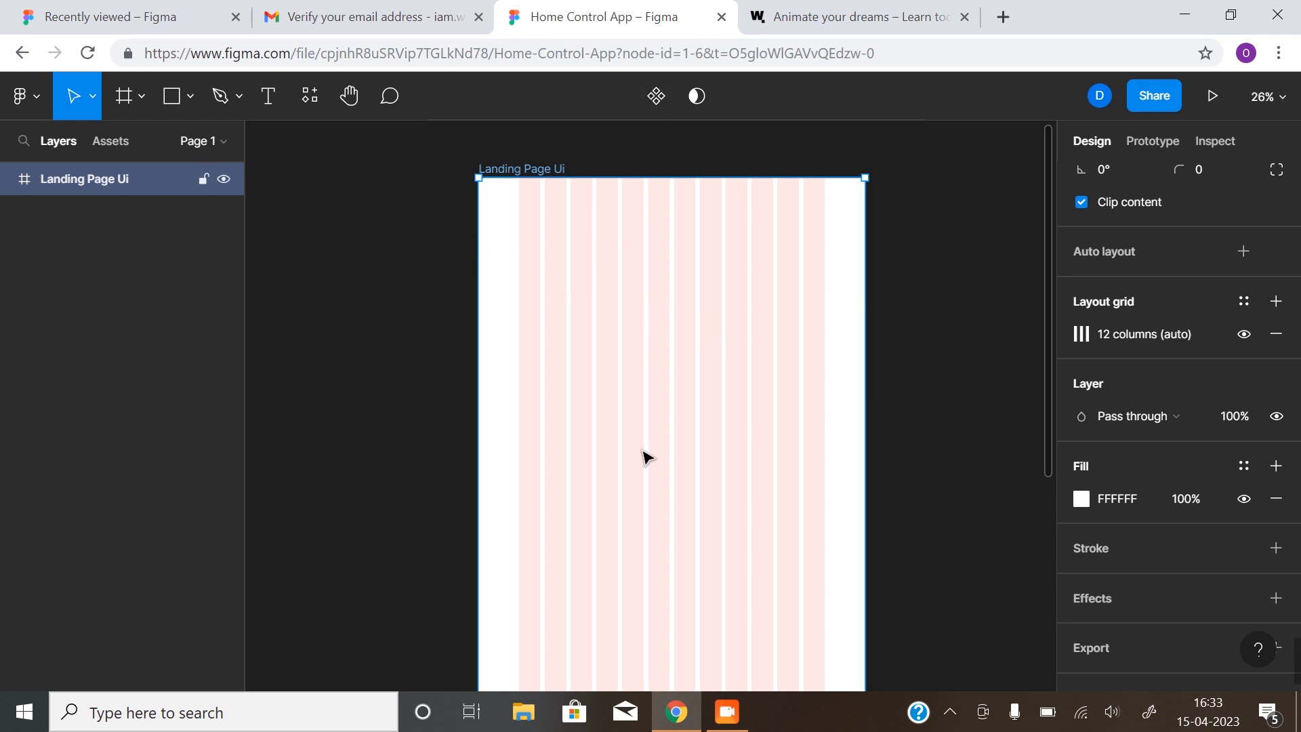
Add a second layout grid as rows with automatic count, aligned to the top
click(1276, 302)
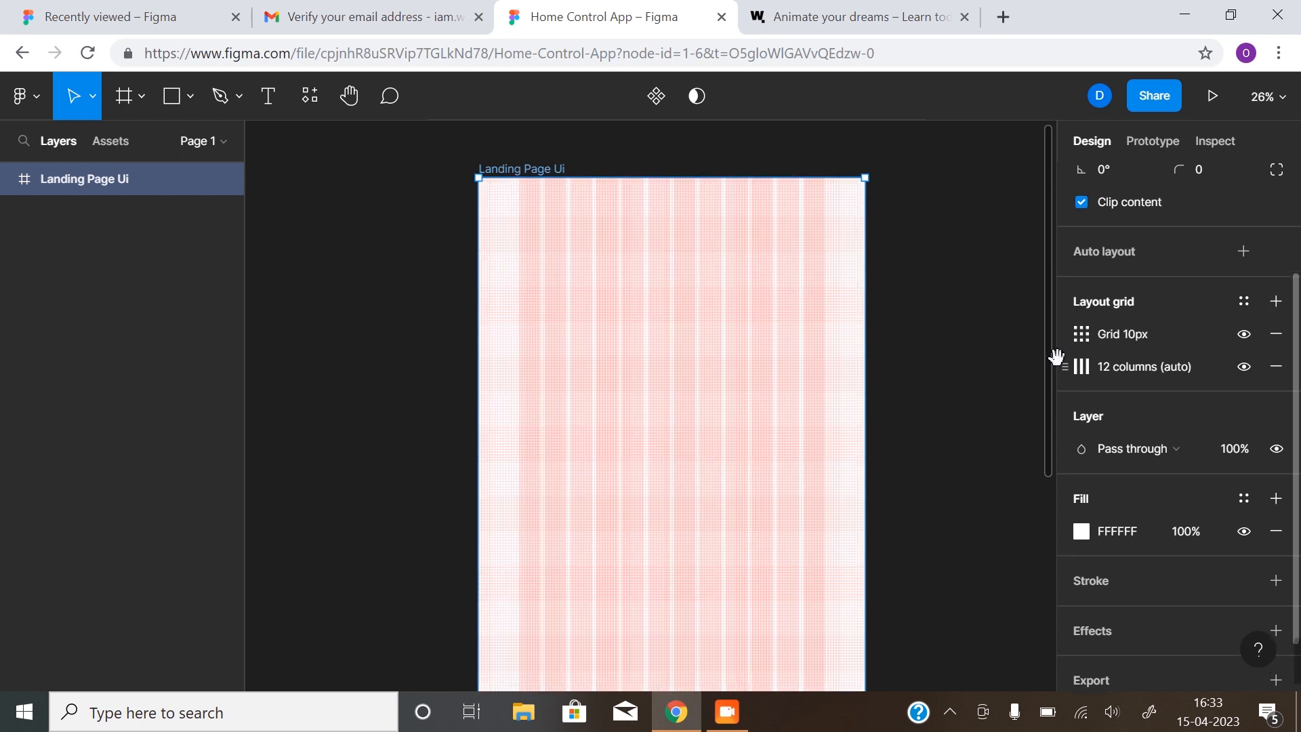
click(1082, 334)
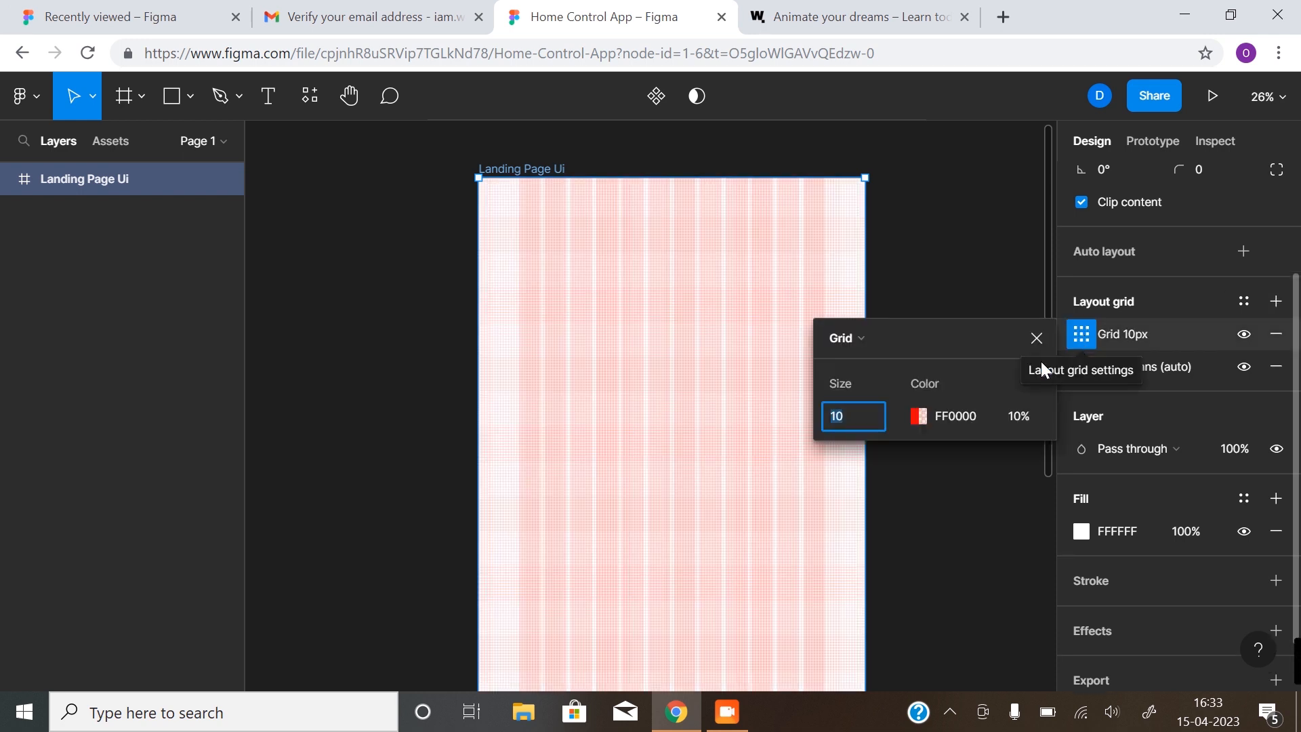
click(871, 337)
click(874, 391)
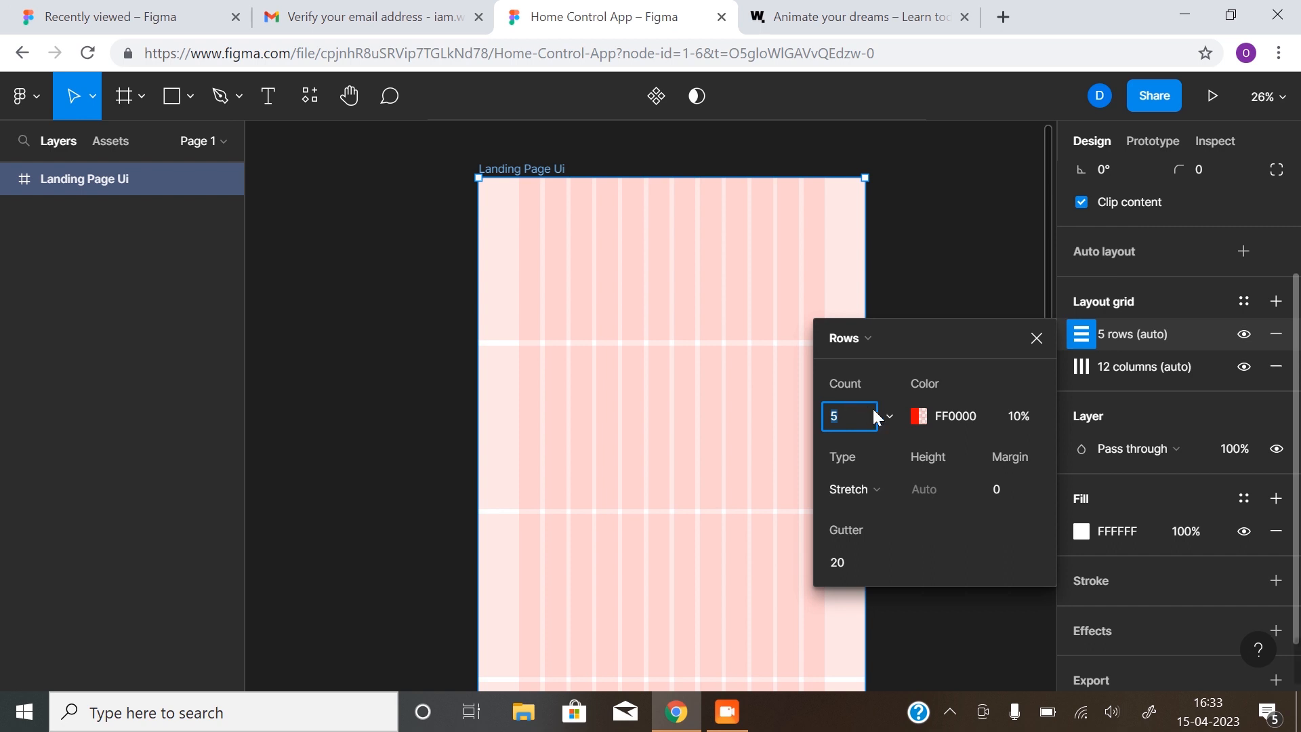
click(886, 416)
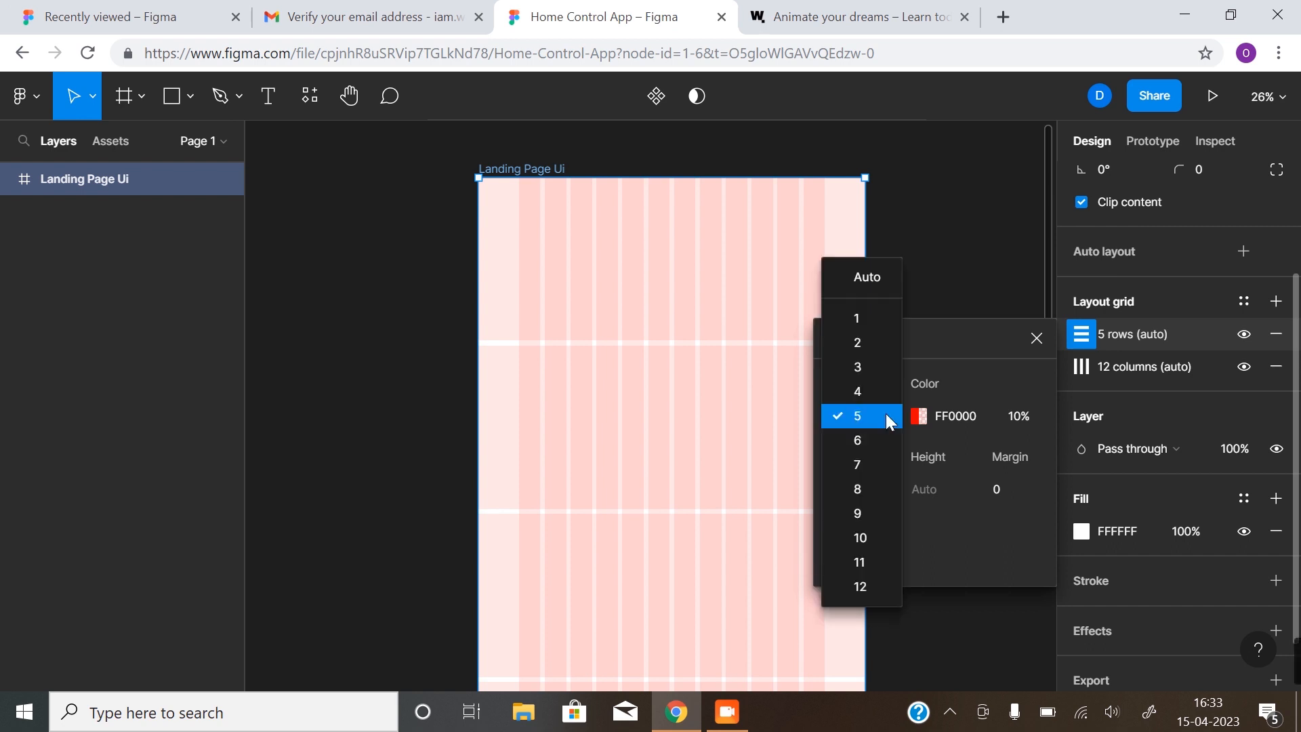
click(886, 277)
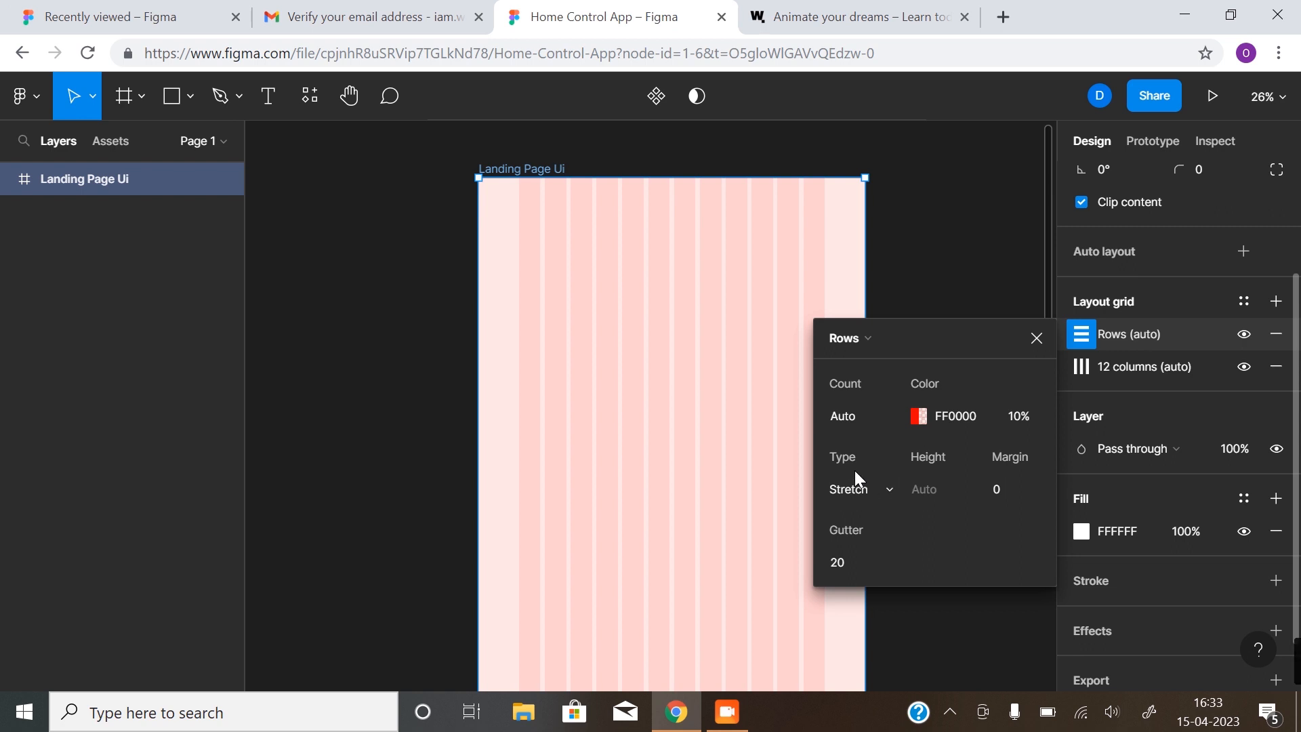
click(882, 483)
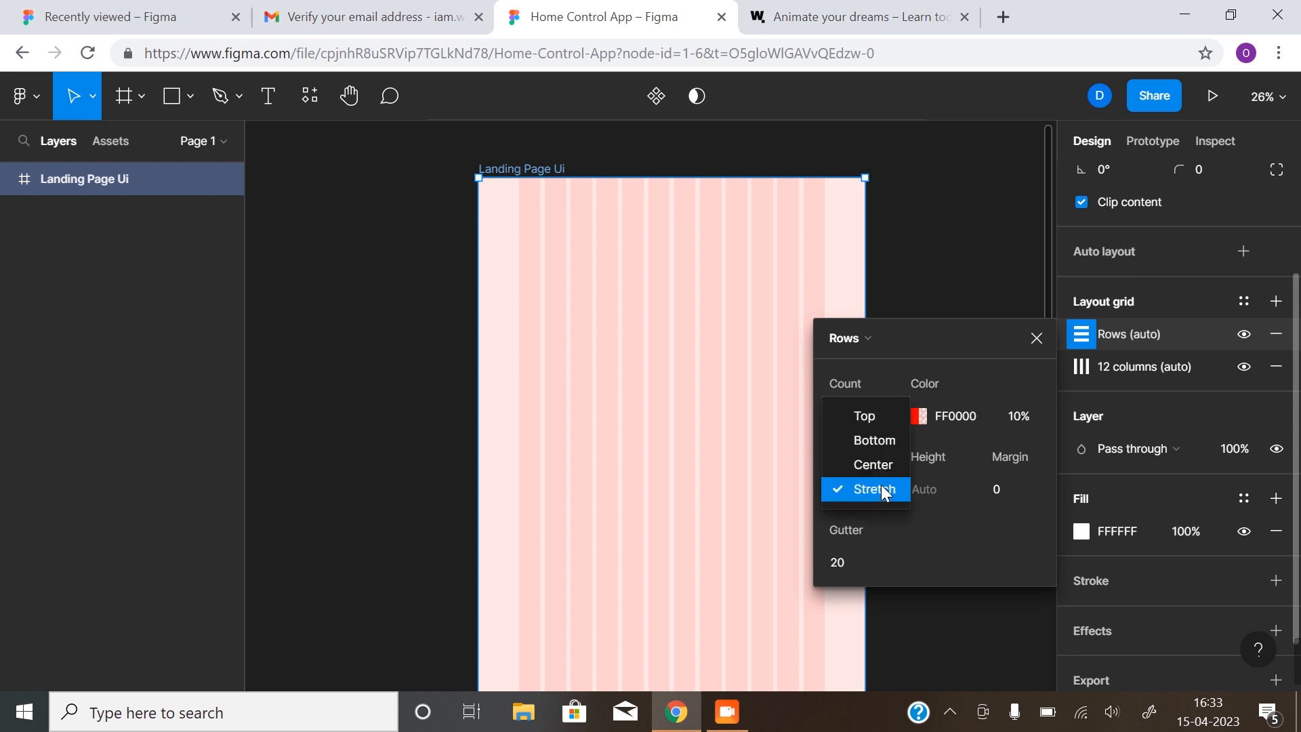
click(872, 418)
Set the row grid's height and gutter to 8 px
click(921, 489)
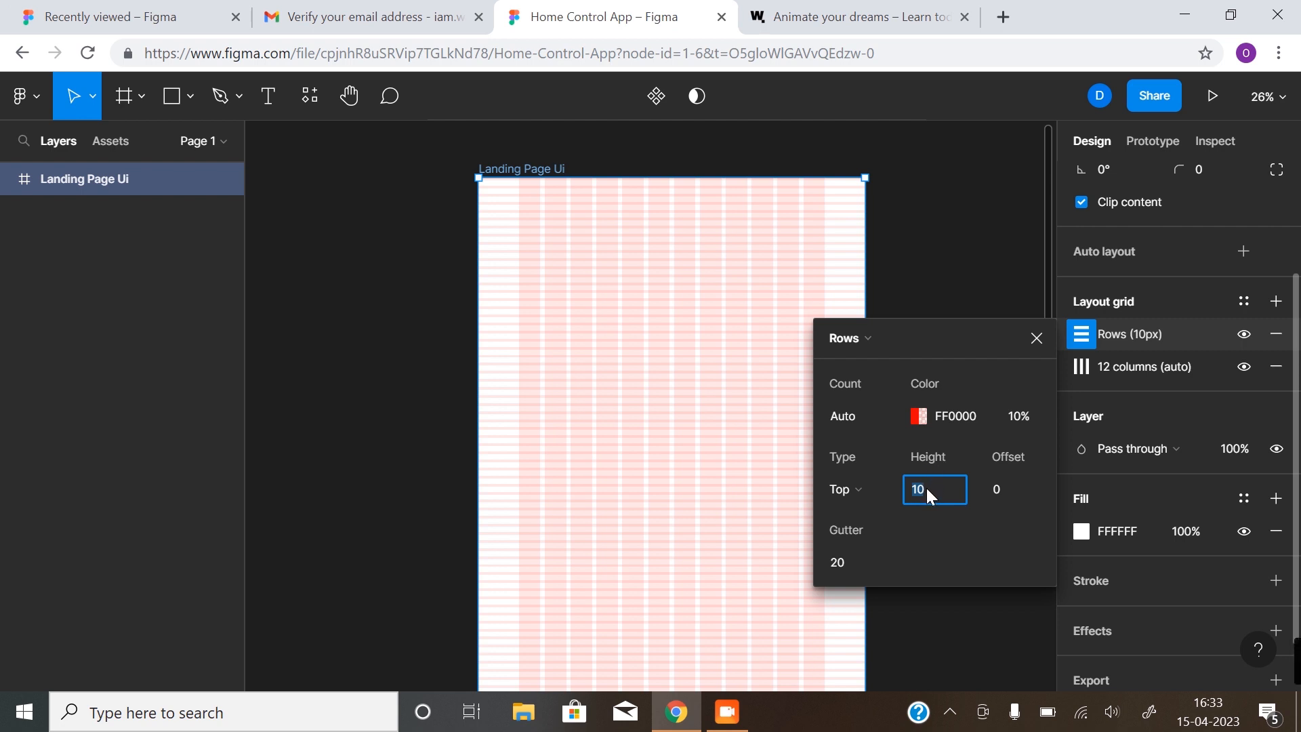
click(843, 560)
text(8)
key(Return)
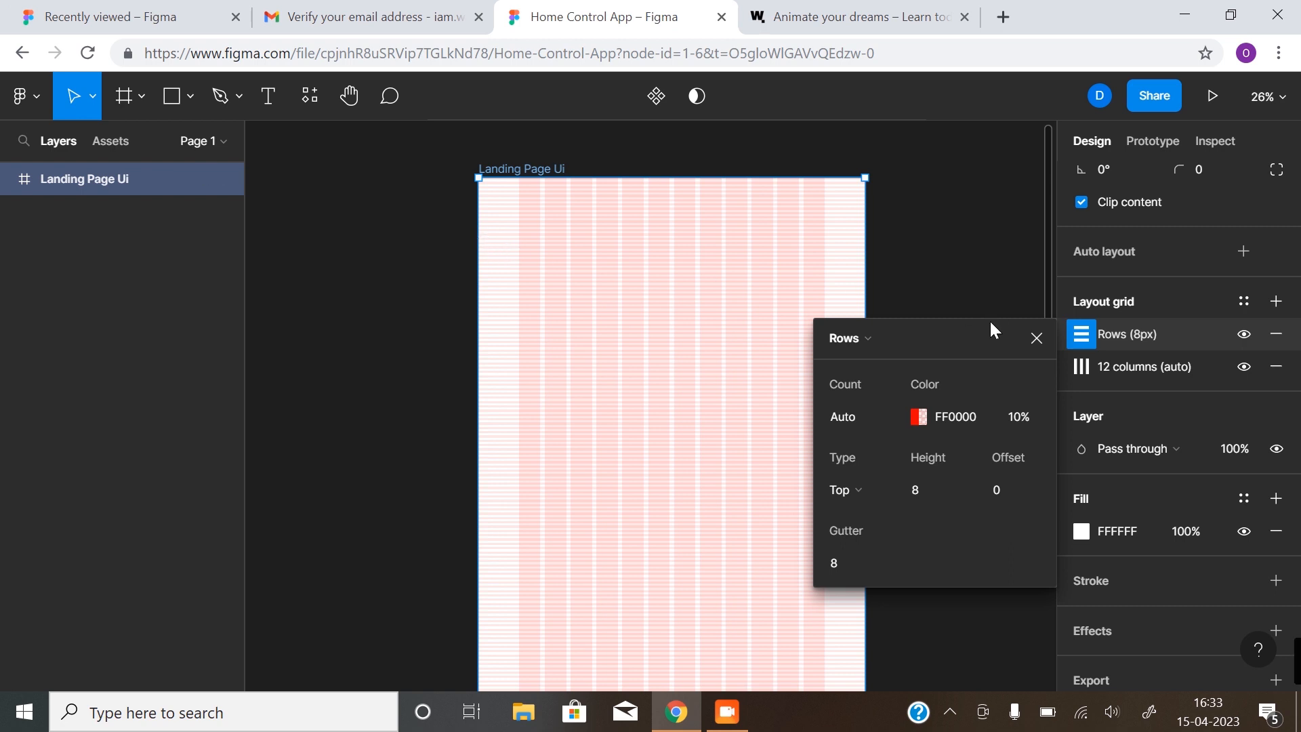
click(1035, 339)
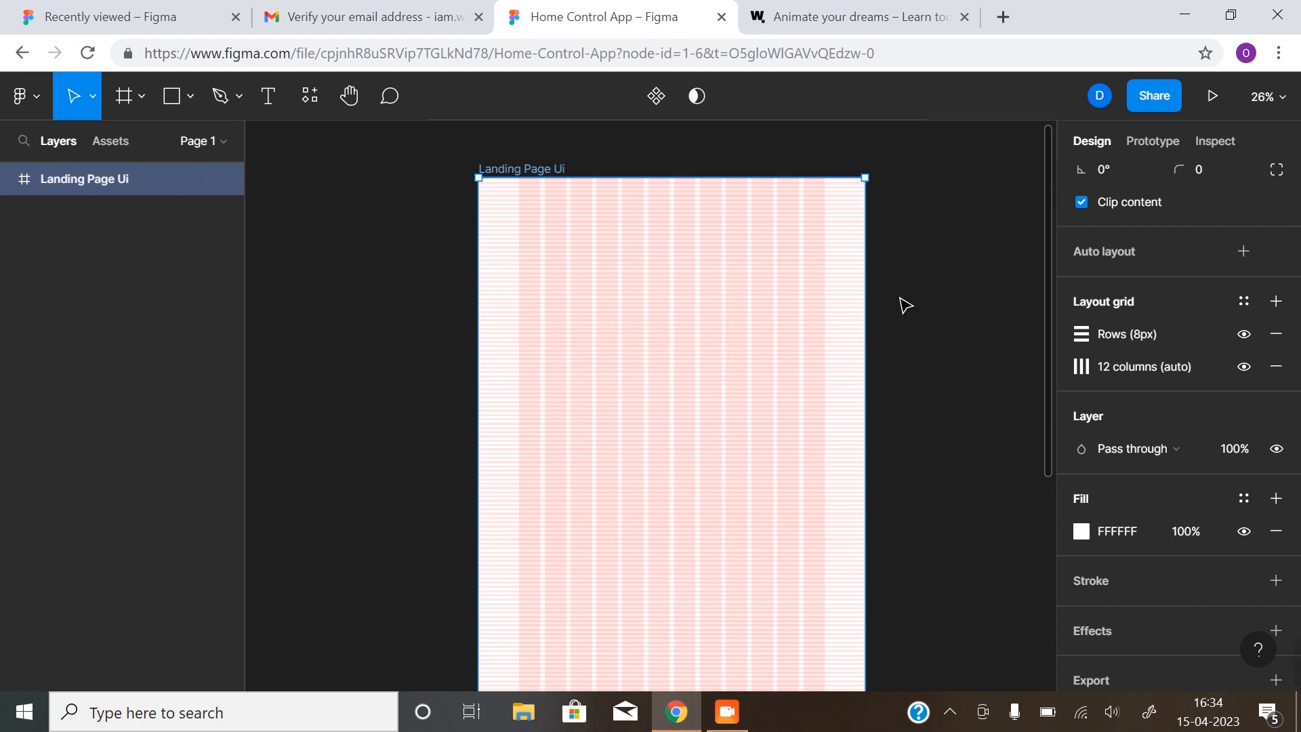
Glance at the course website tab and come back to the Figma file
scroll(905, 305, down, 1)
key(ctrl+Tab)
scroll(790, 337, up, 10)
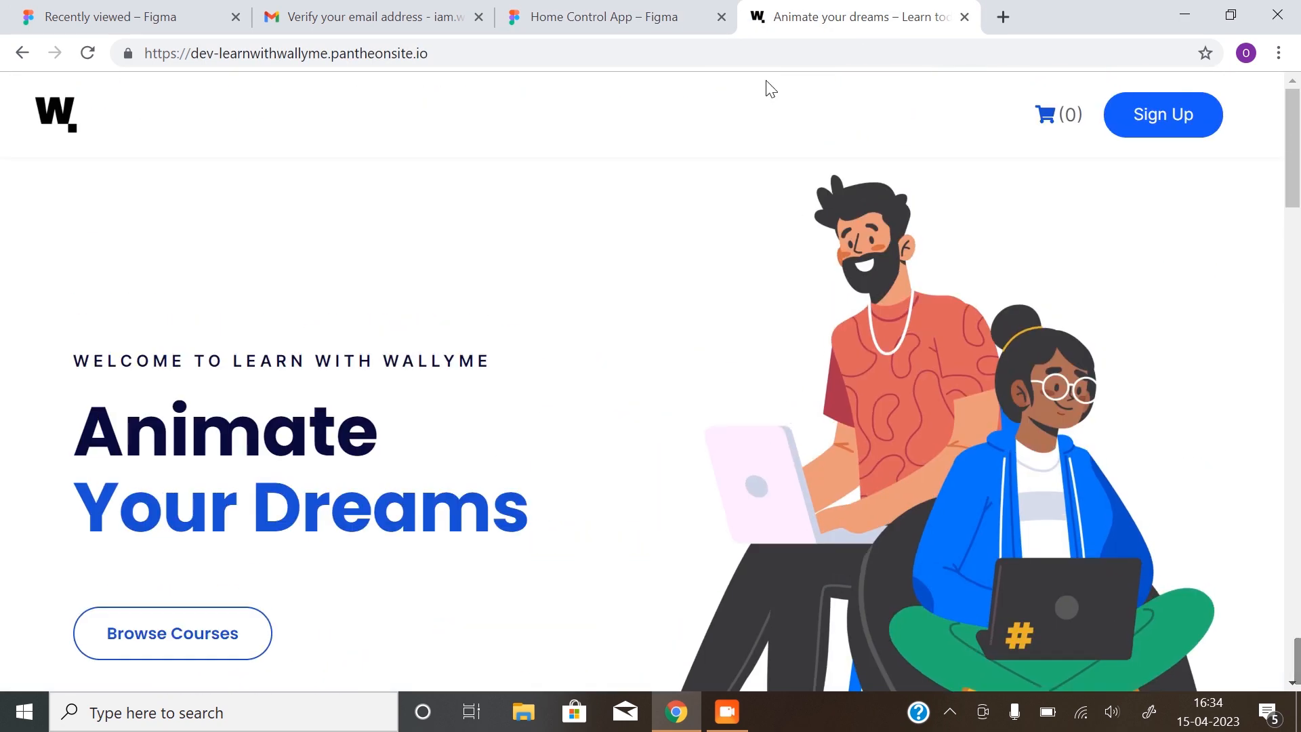
click(584, 9)
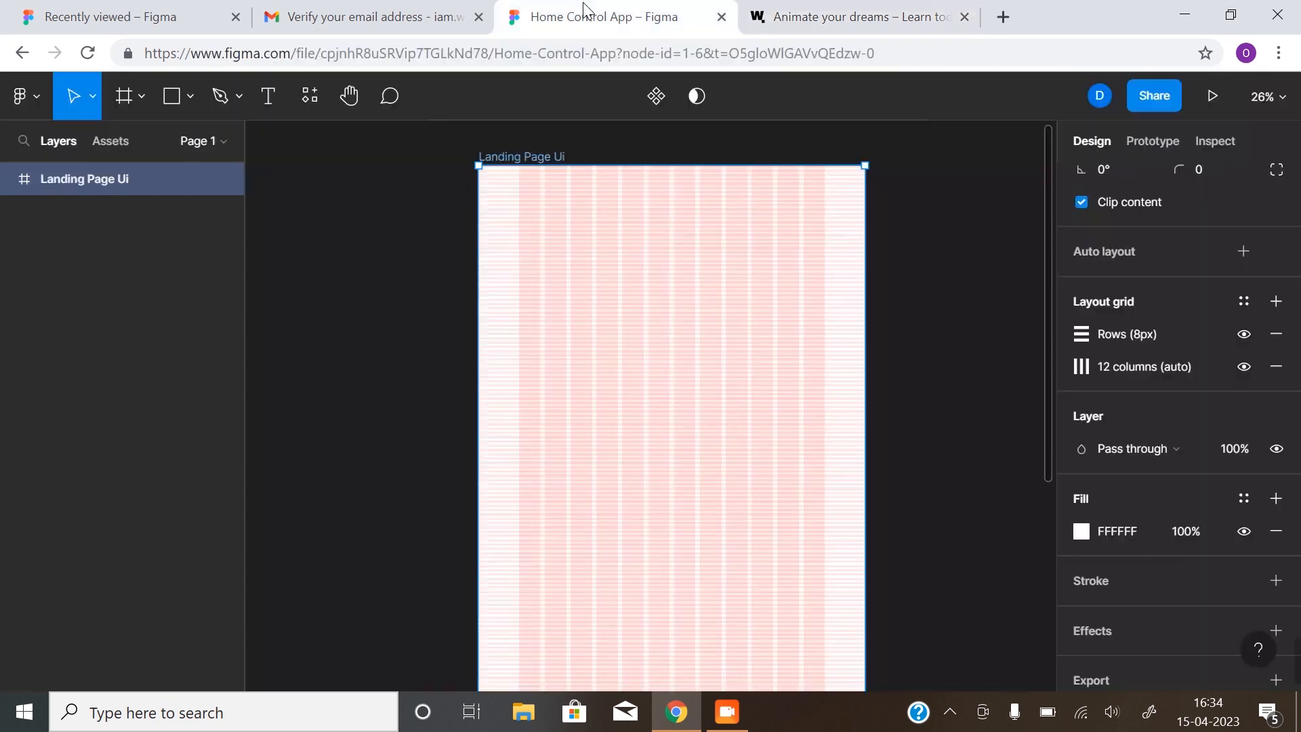
Zoom to about 53% on the top of the Landing Page Ui frame and pick the Text tool
click(886, 232)
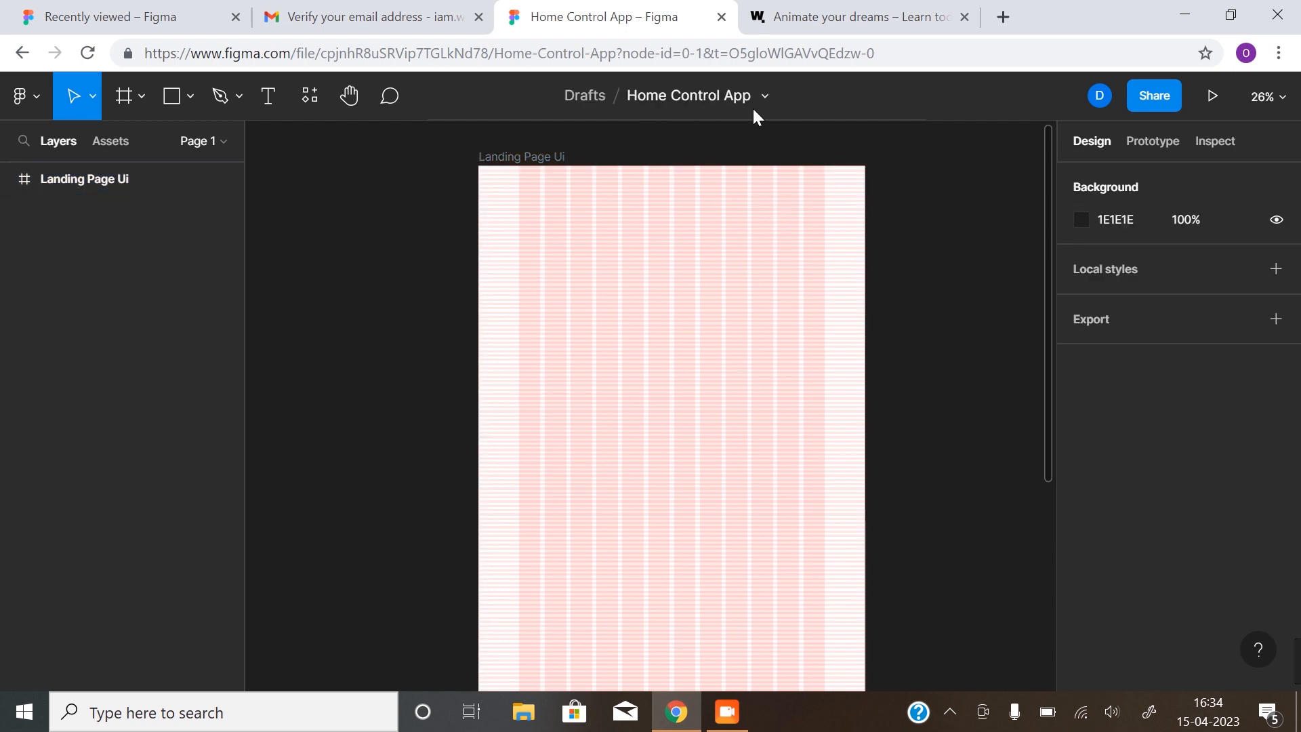
click(854, 169)
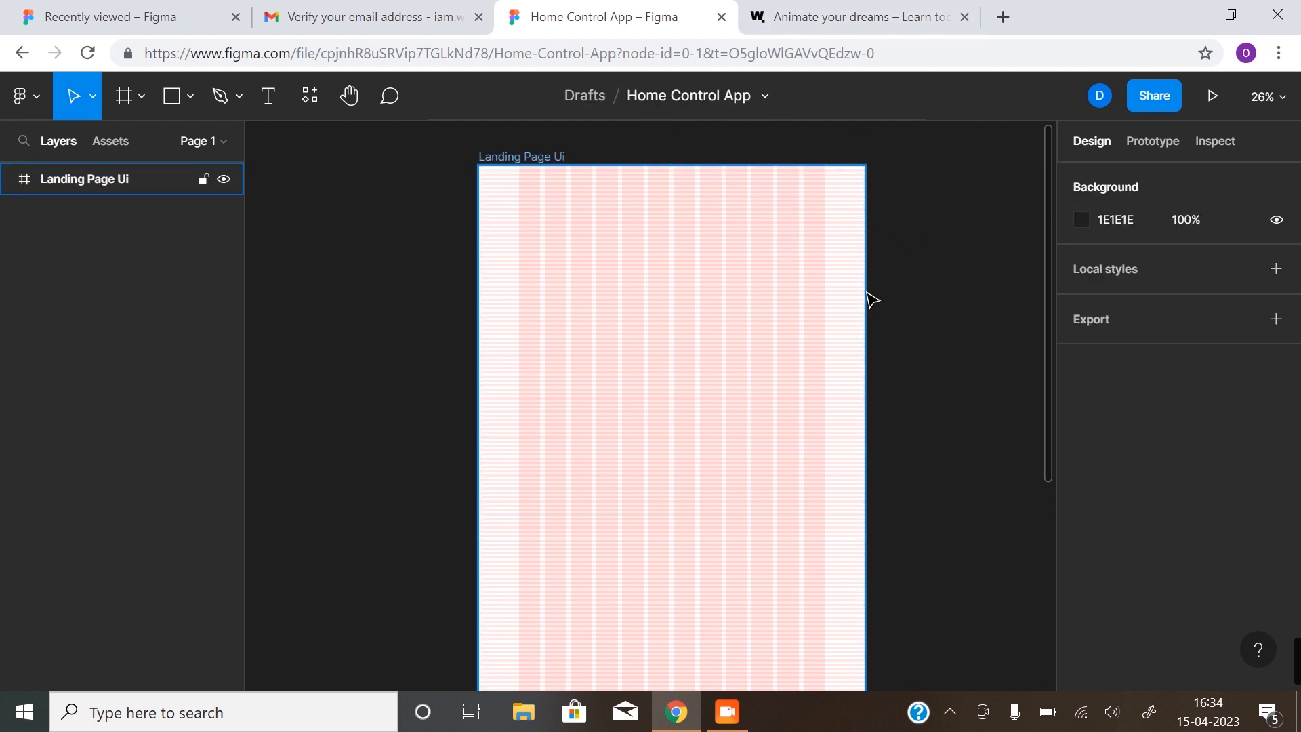
scroll(782, 269, up, 1)
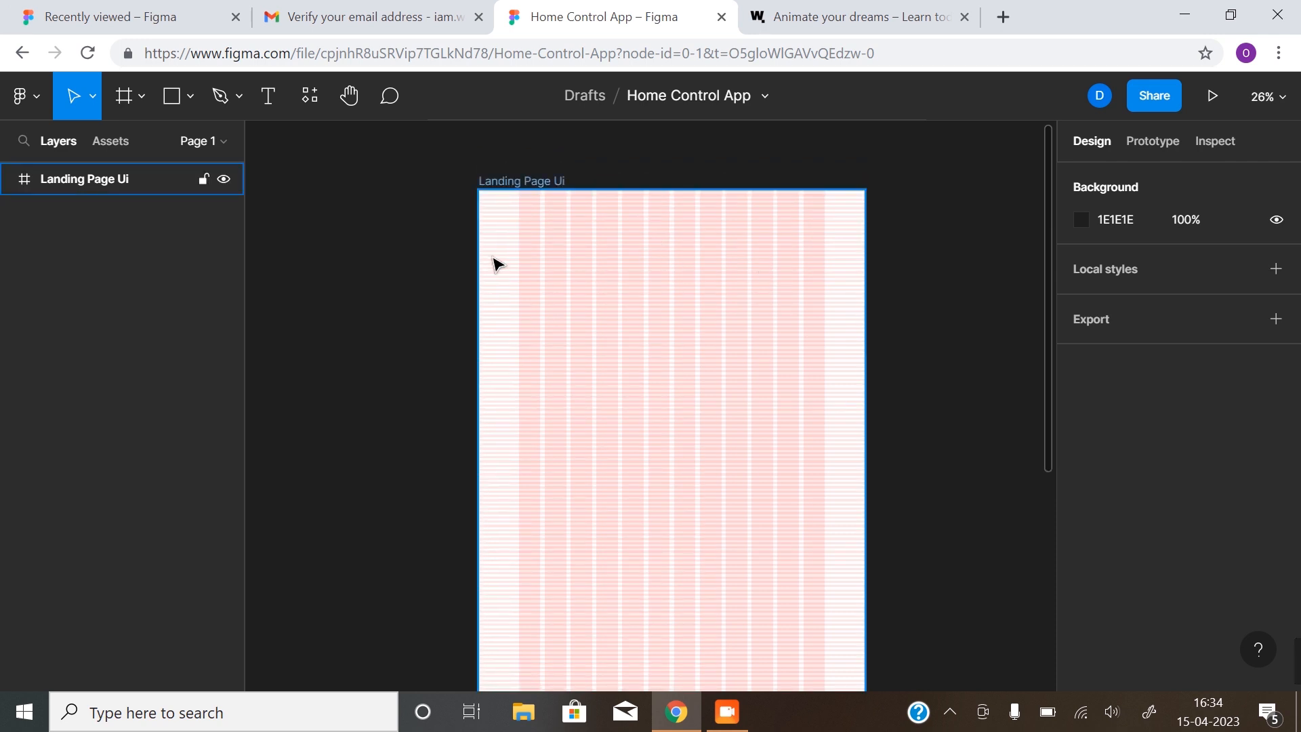
click(557, 182)
key(z)
click(743, 293)
key(space)
drag(631, 286, 666, 331)
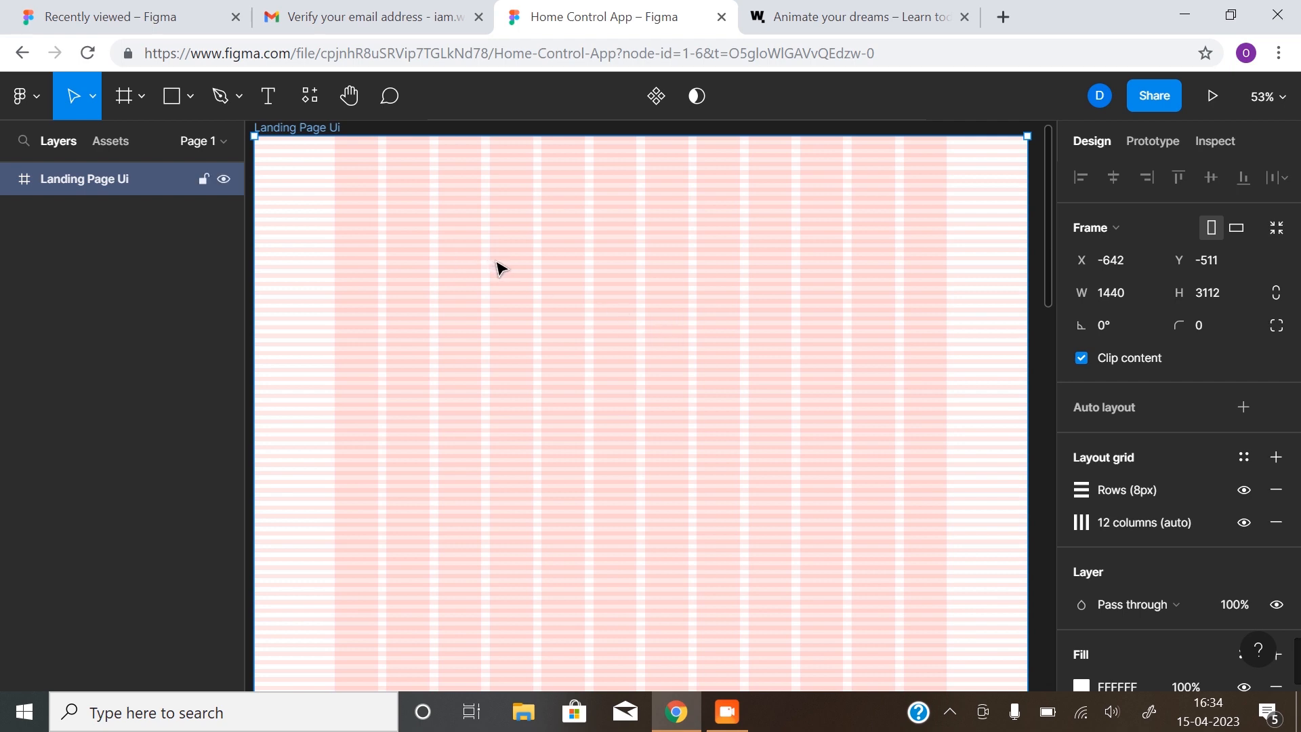
drag(433, 249, 432, 287)
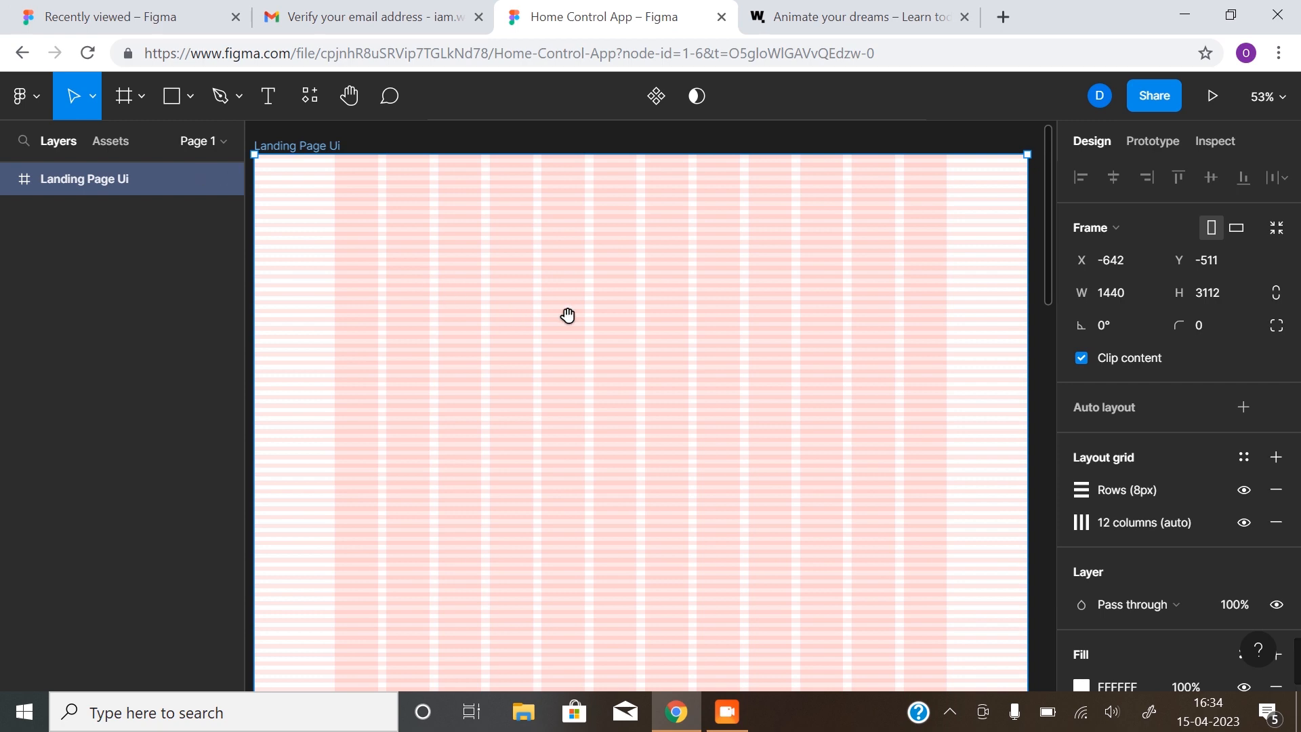
drag(591, 324, 596, 313)
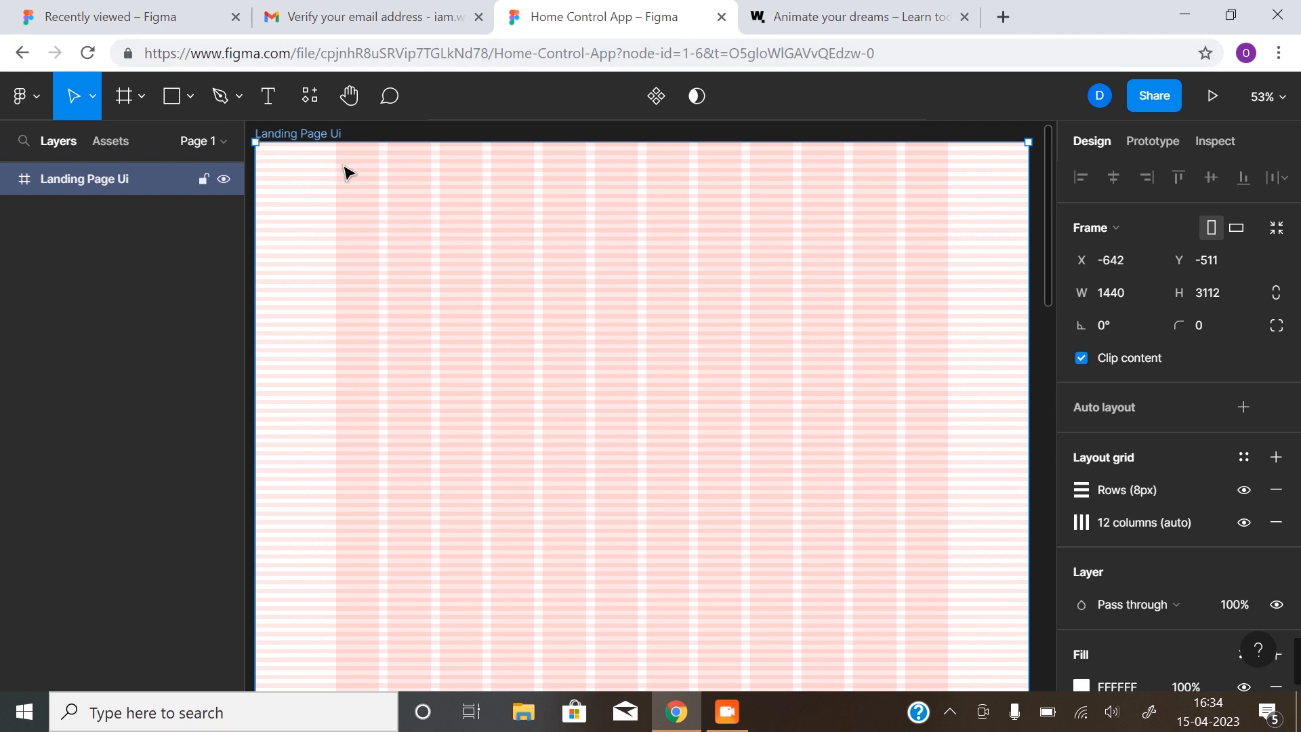
click(279, 100)
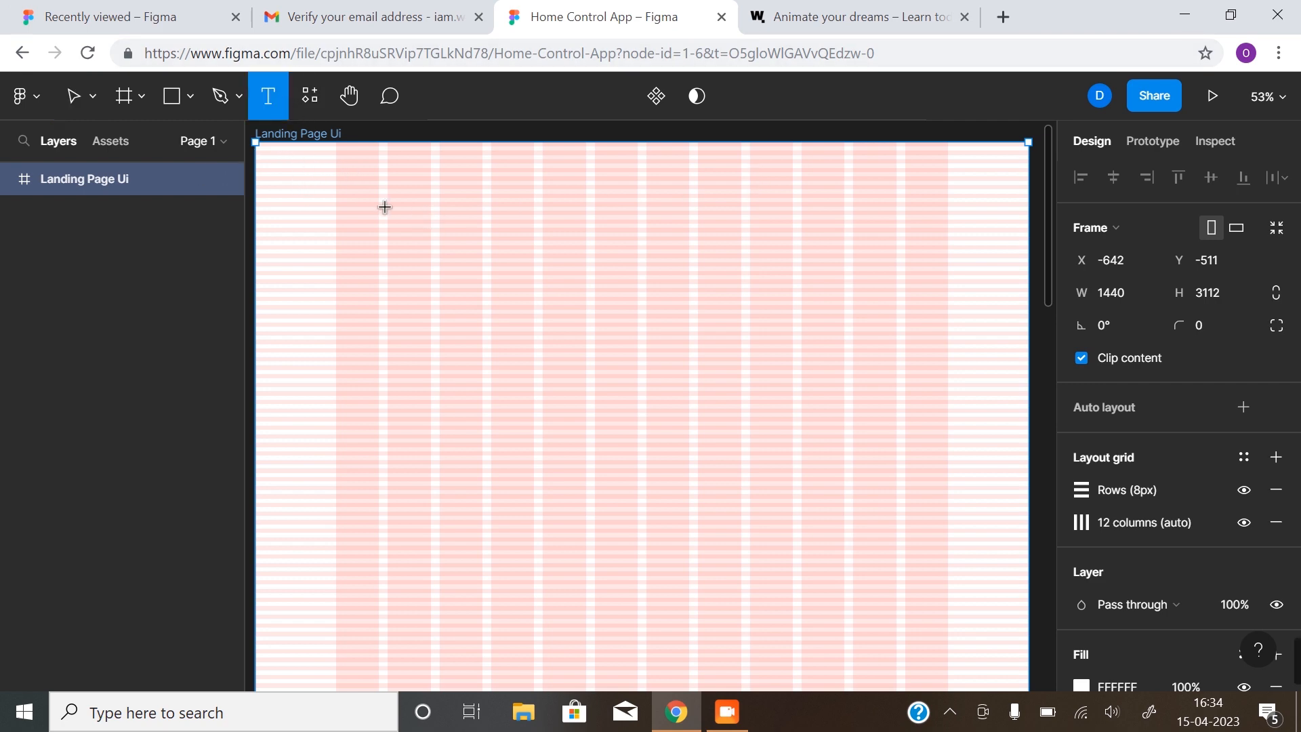
Add a 'HomeFlow' text layer at the frame's top-left and set it to size 32
click(359, 173)
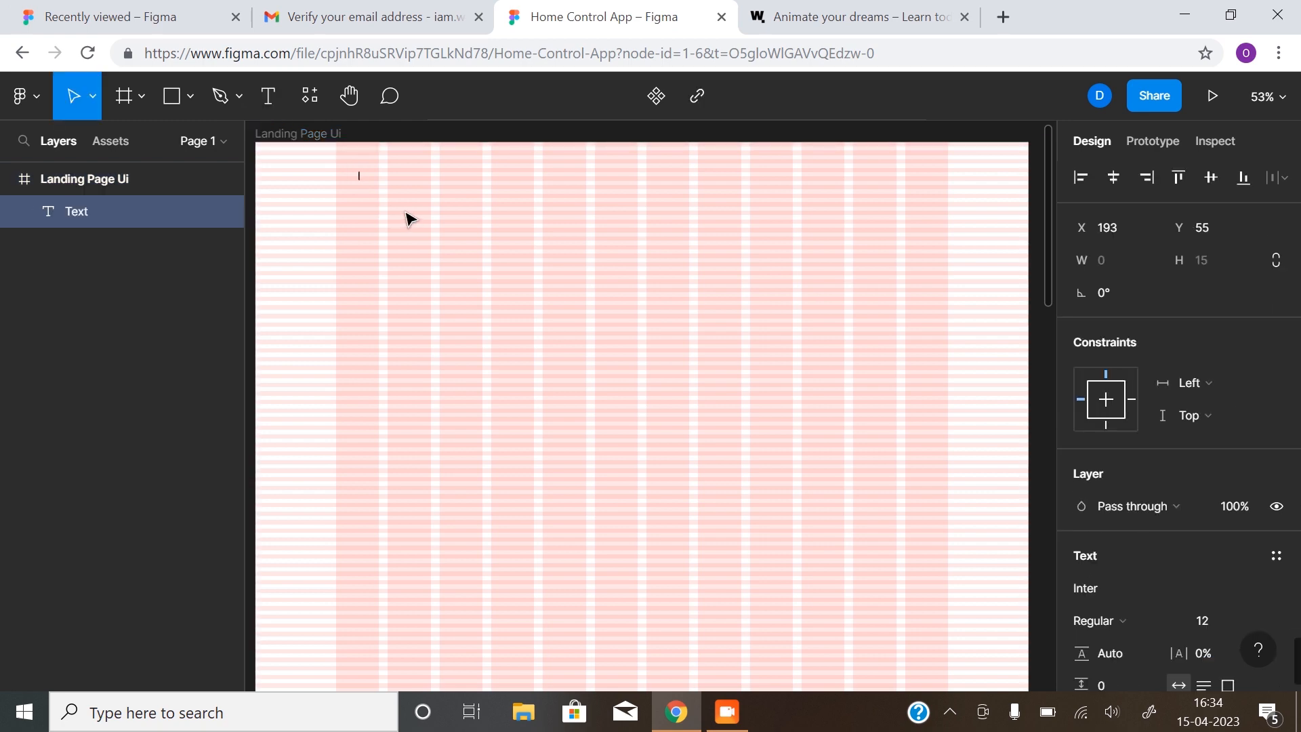
text(Home Flo)
key(BackSpace)
key(BackSpace)
text(Flo)
key(Escape)
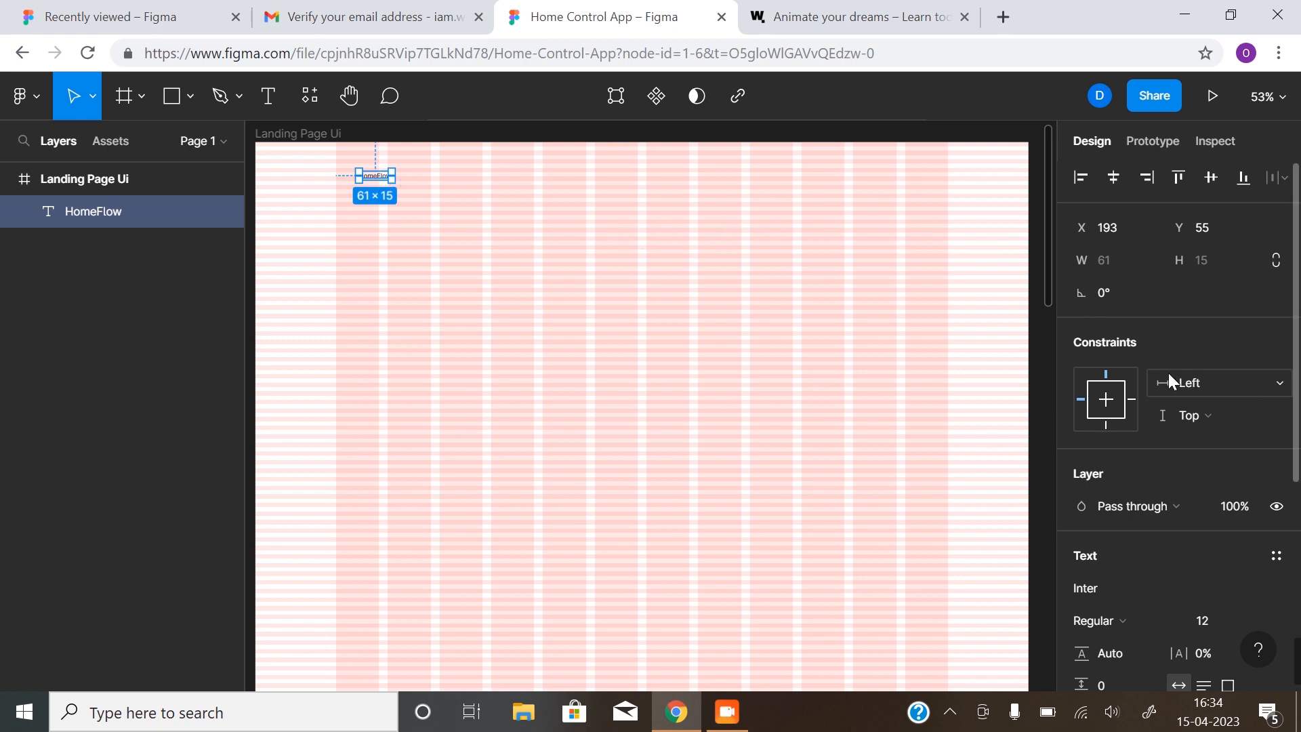
click(1253, 617)
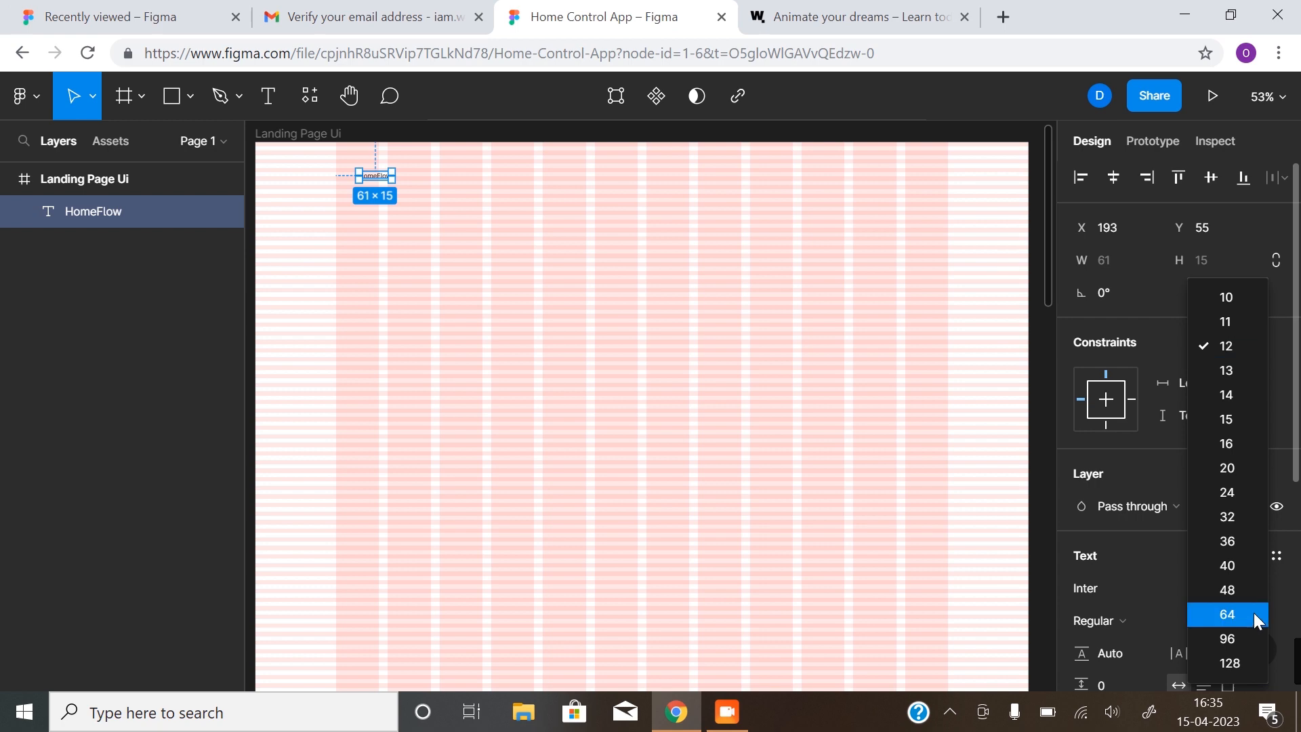
click(1247, 515)
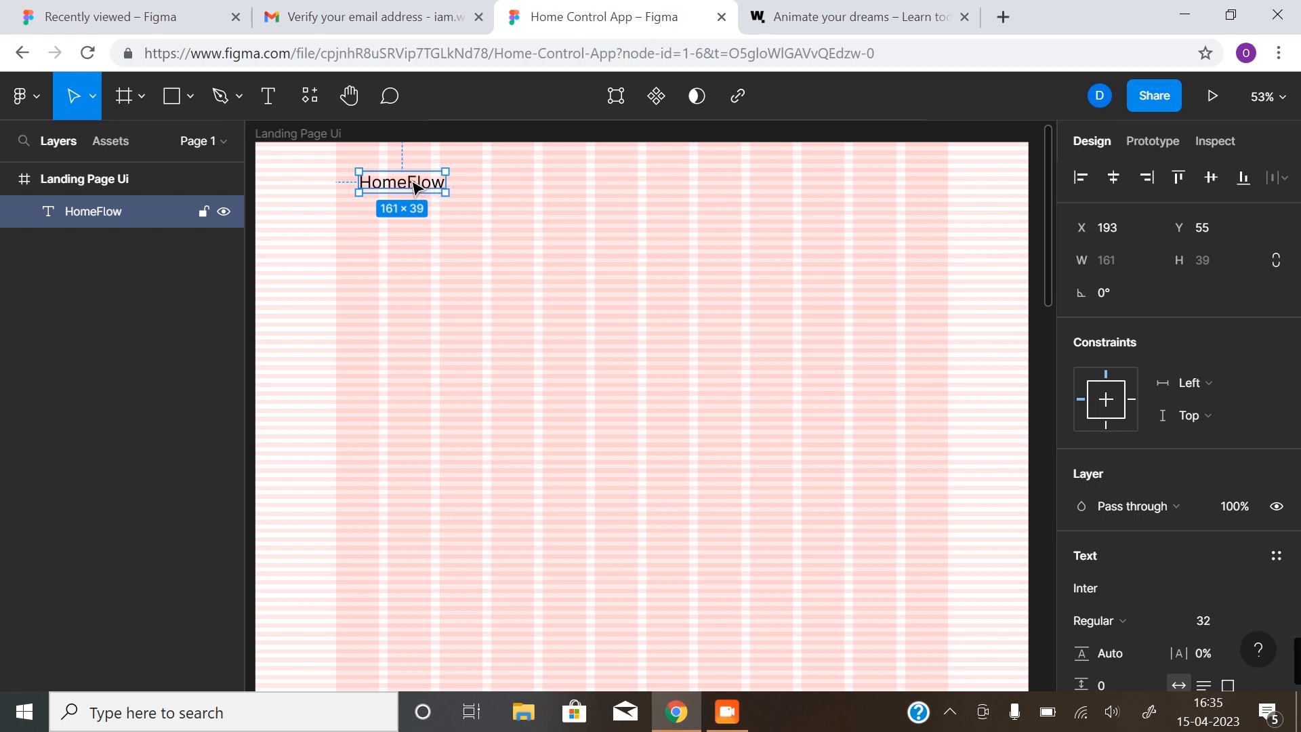
Position the HomeFlow text at X 150, Y 48
drag(413, 186, 391, 177)
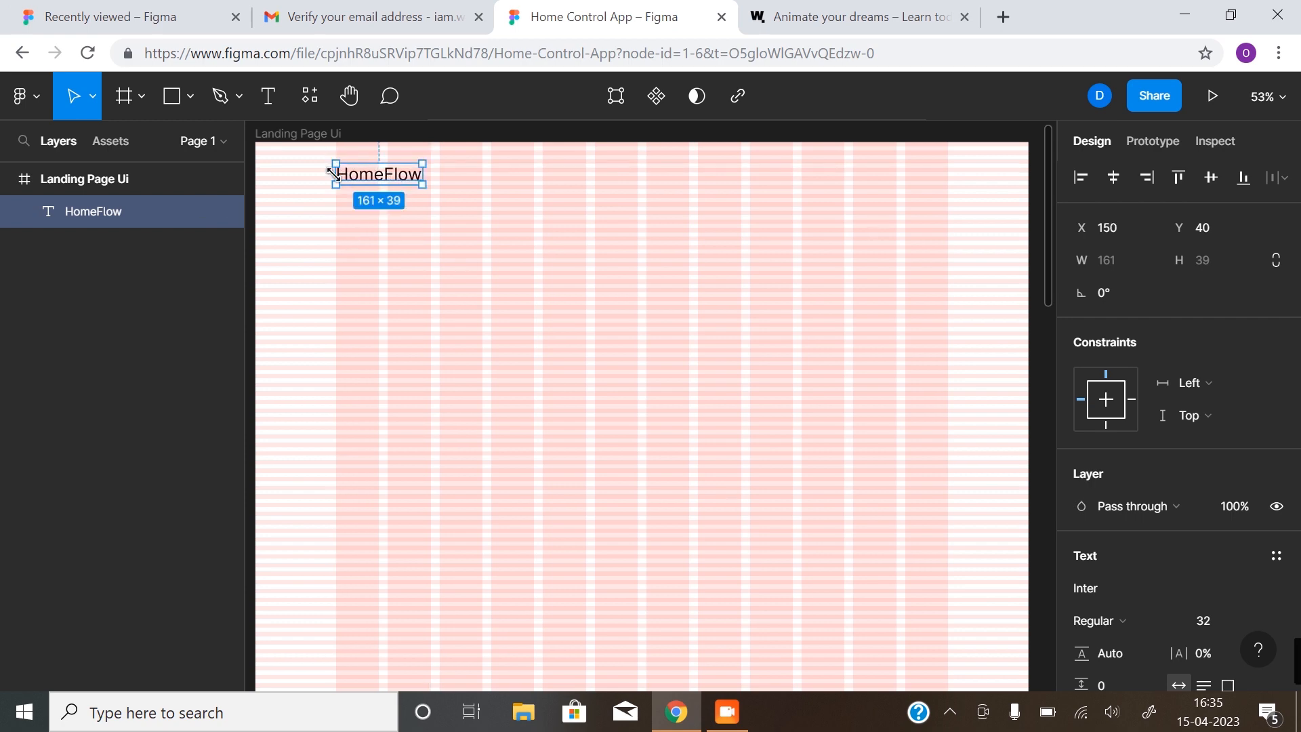
key(plus)
ctrl+scroll(345, 179, up, 5)
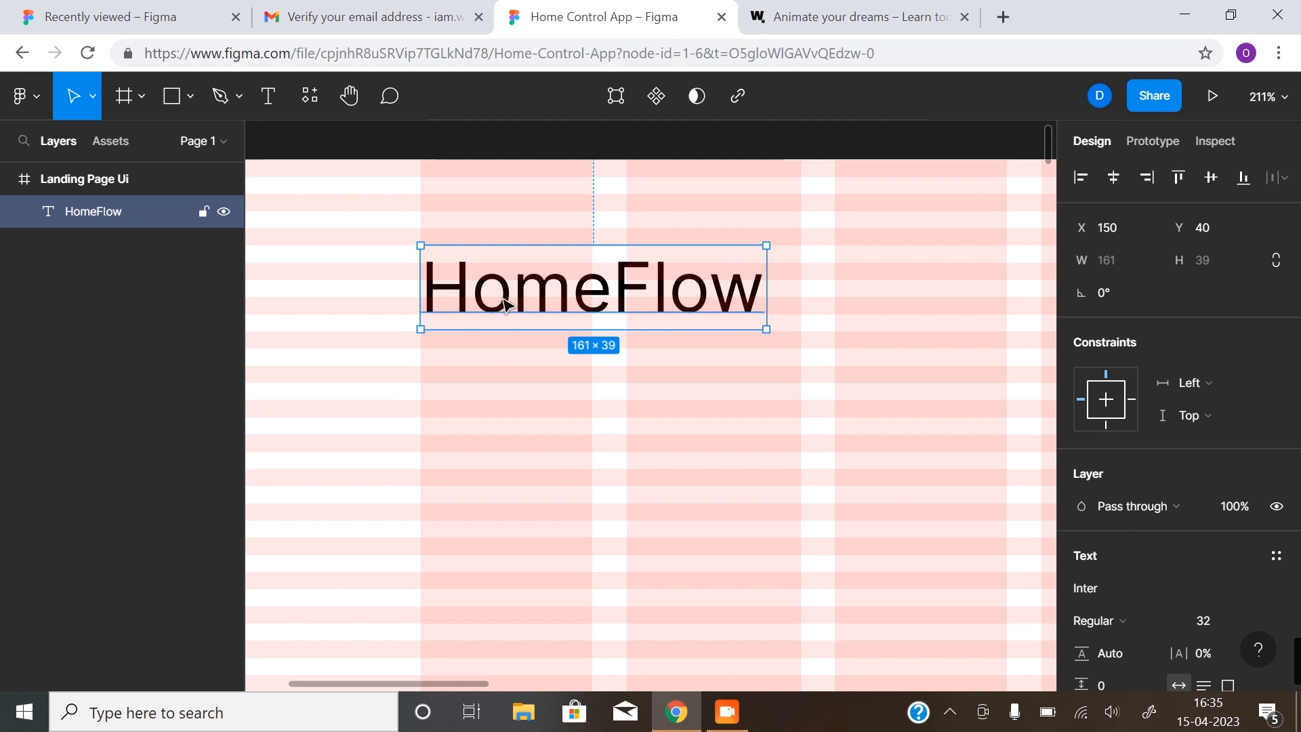
drag(505, 299, 505, 315)
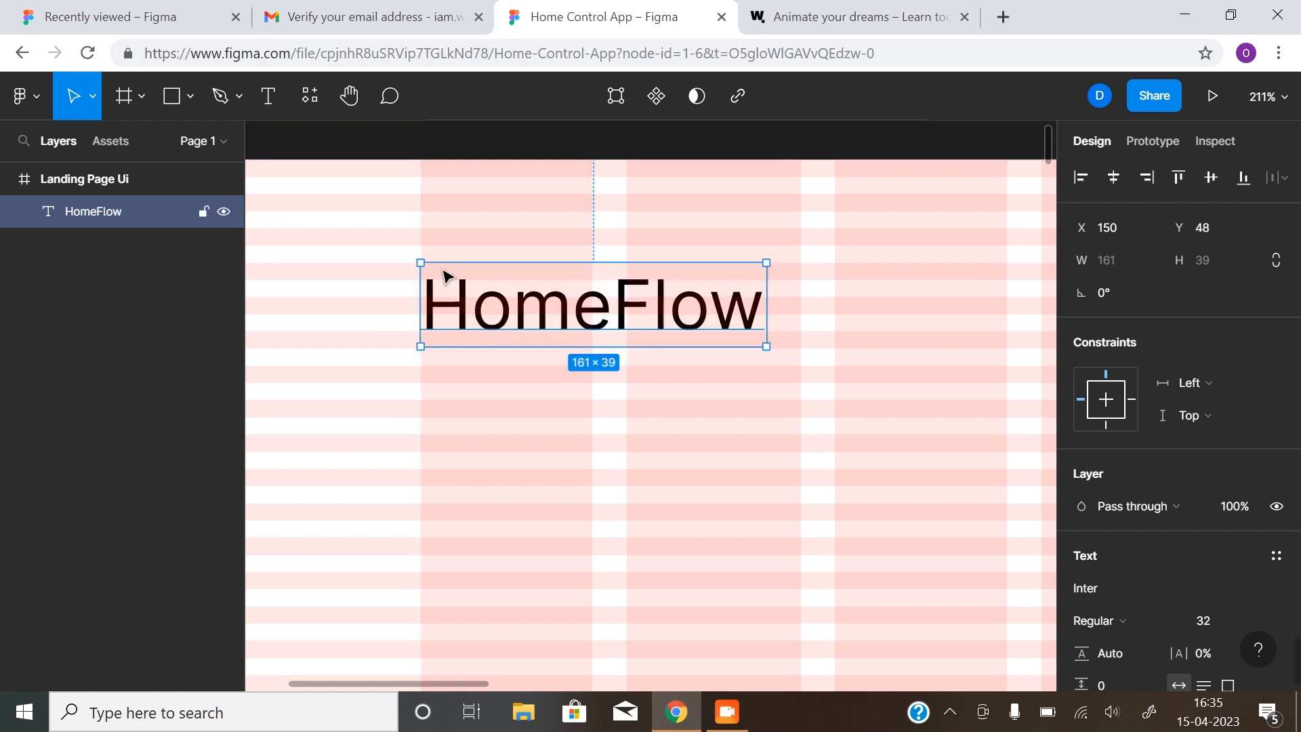
alt+click(828, 300)
alt+click(827, 300)
alt+click(828, 300)
drag(865, 392, 474, 311)
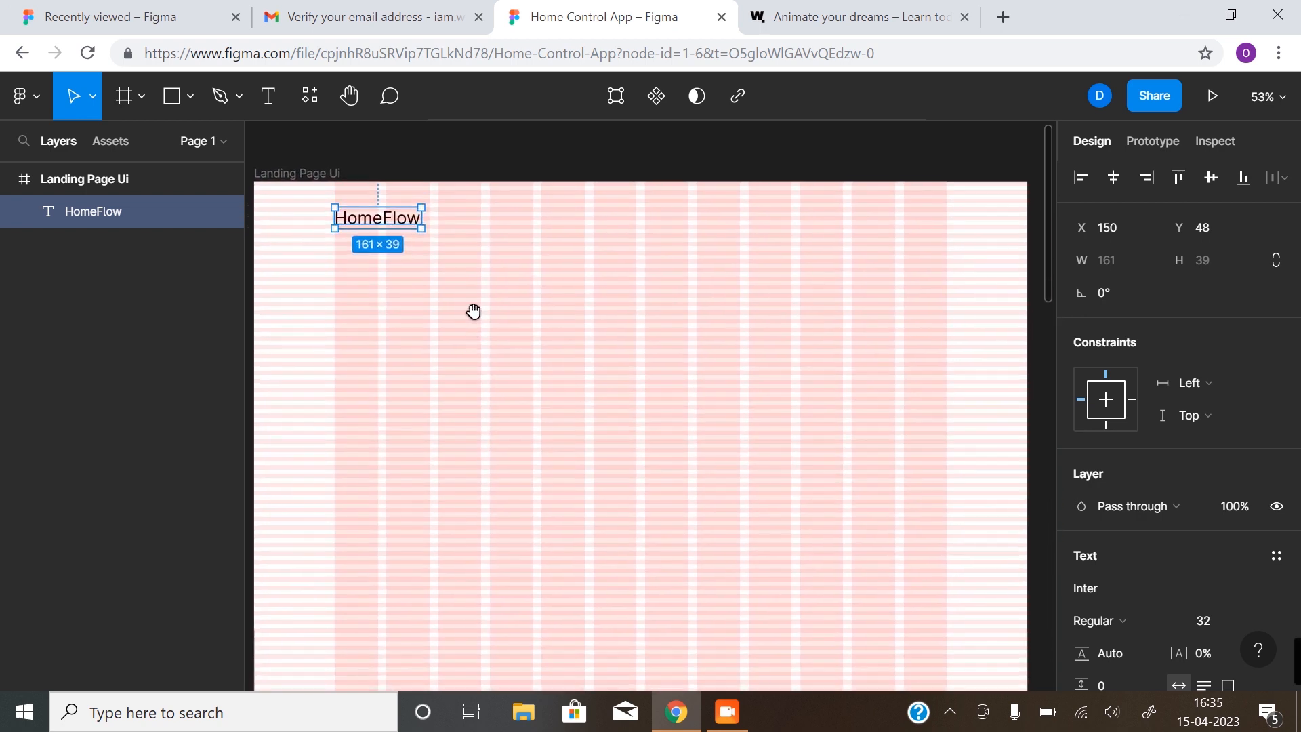
click(811, 24)
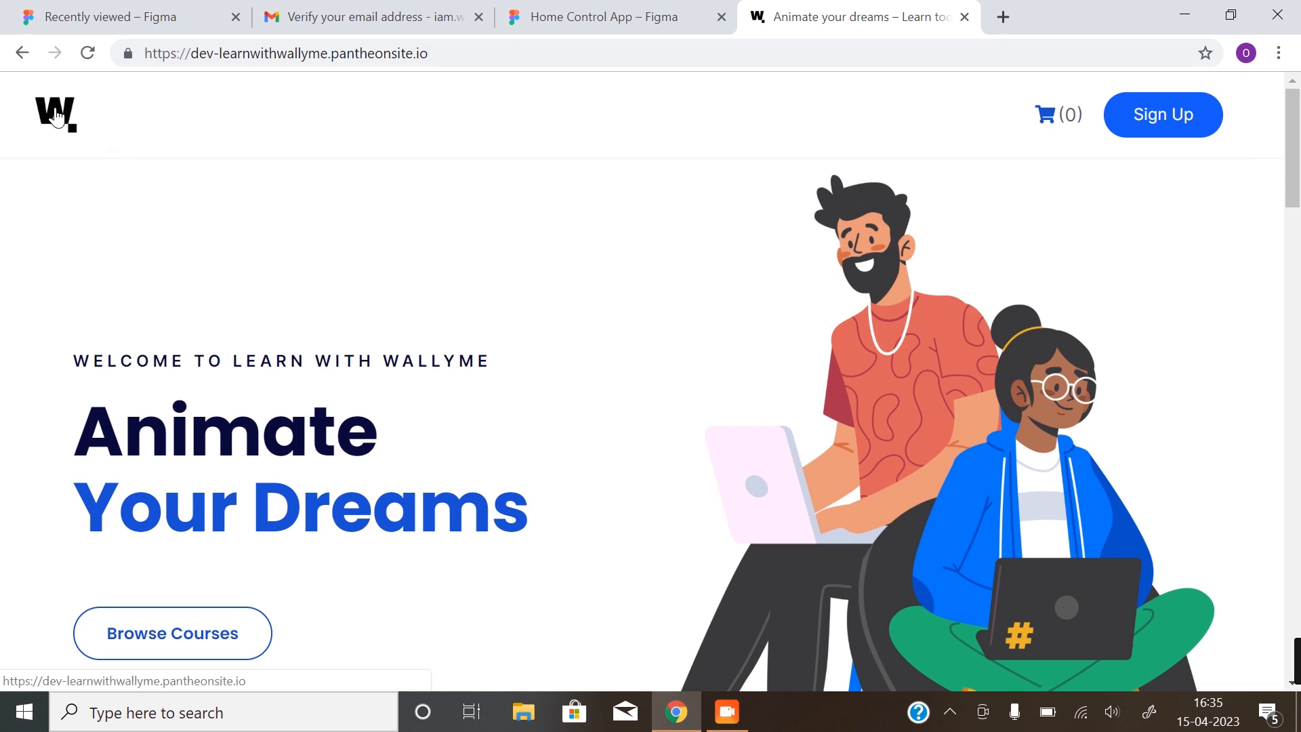
Switch between the Figma file and the Learn with WallyMe site for reference
click(600, 20)
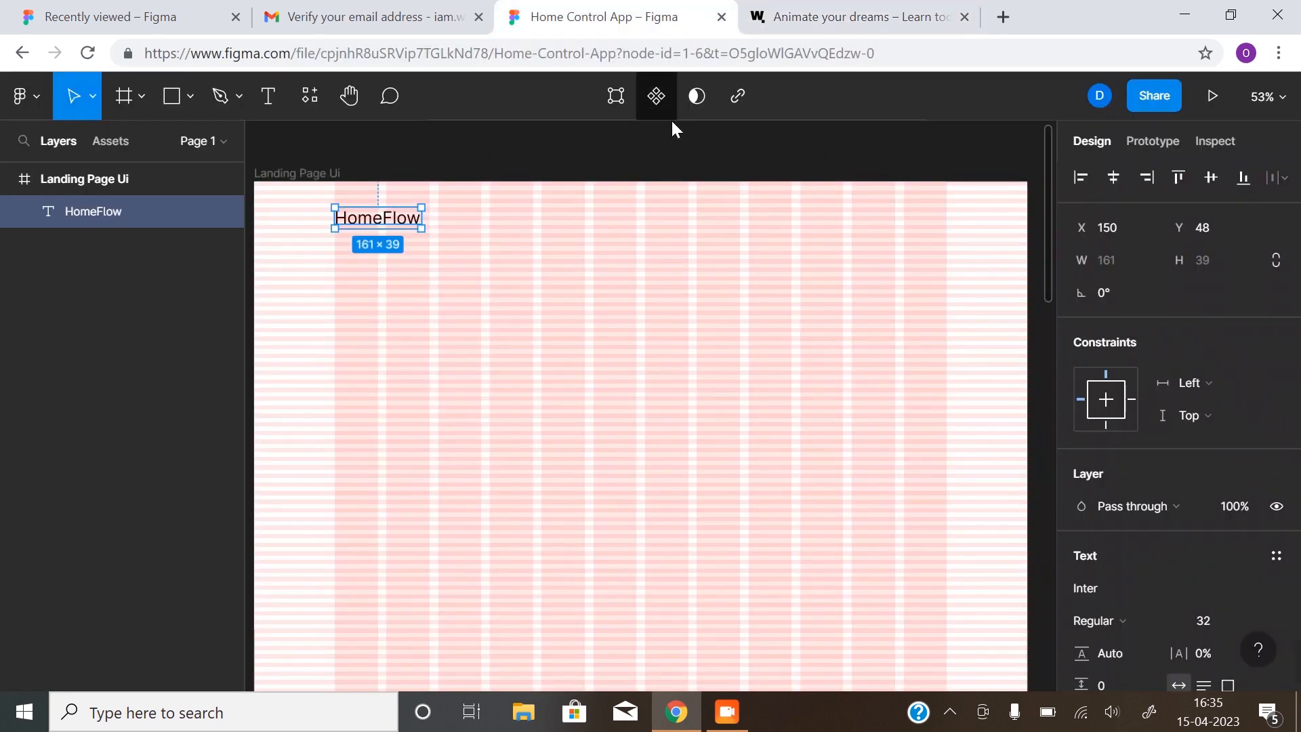
click(865, 17)
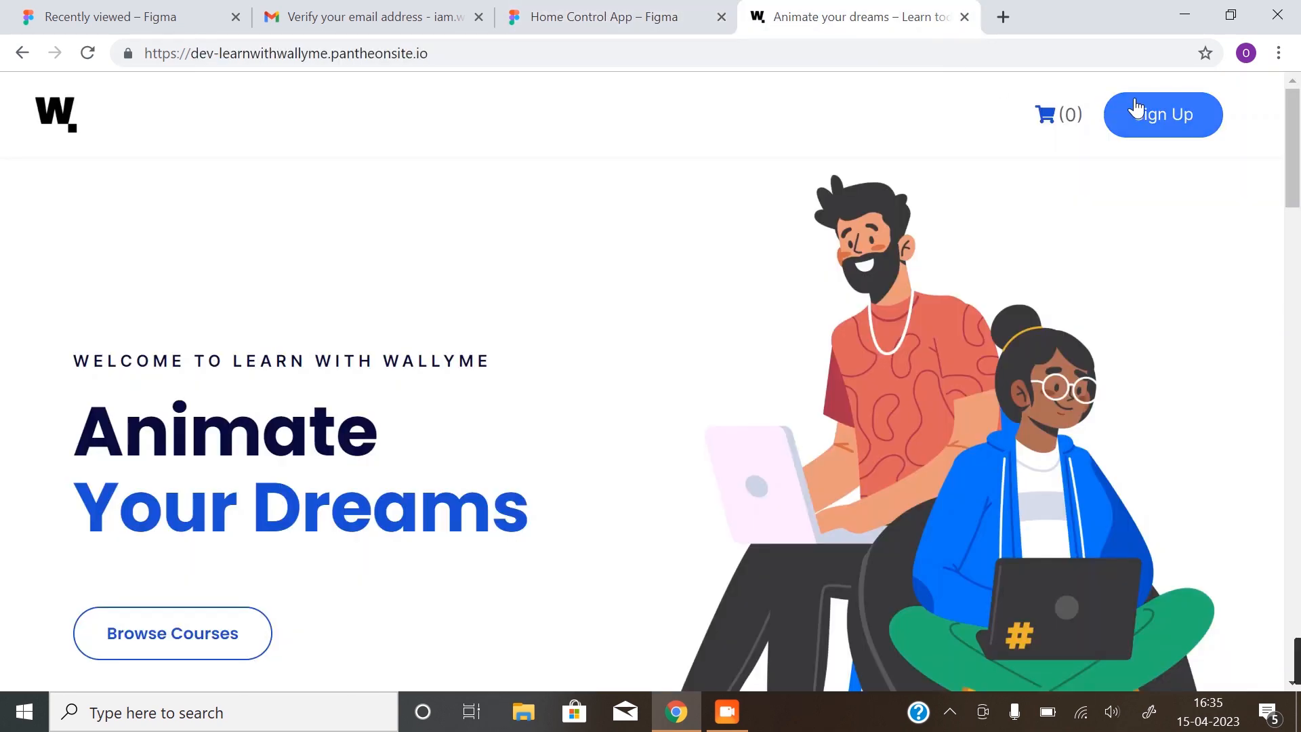
click(662, 16)
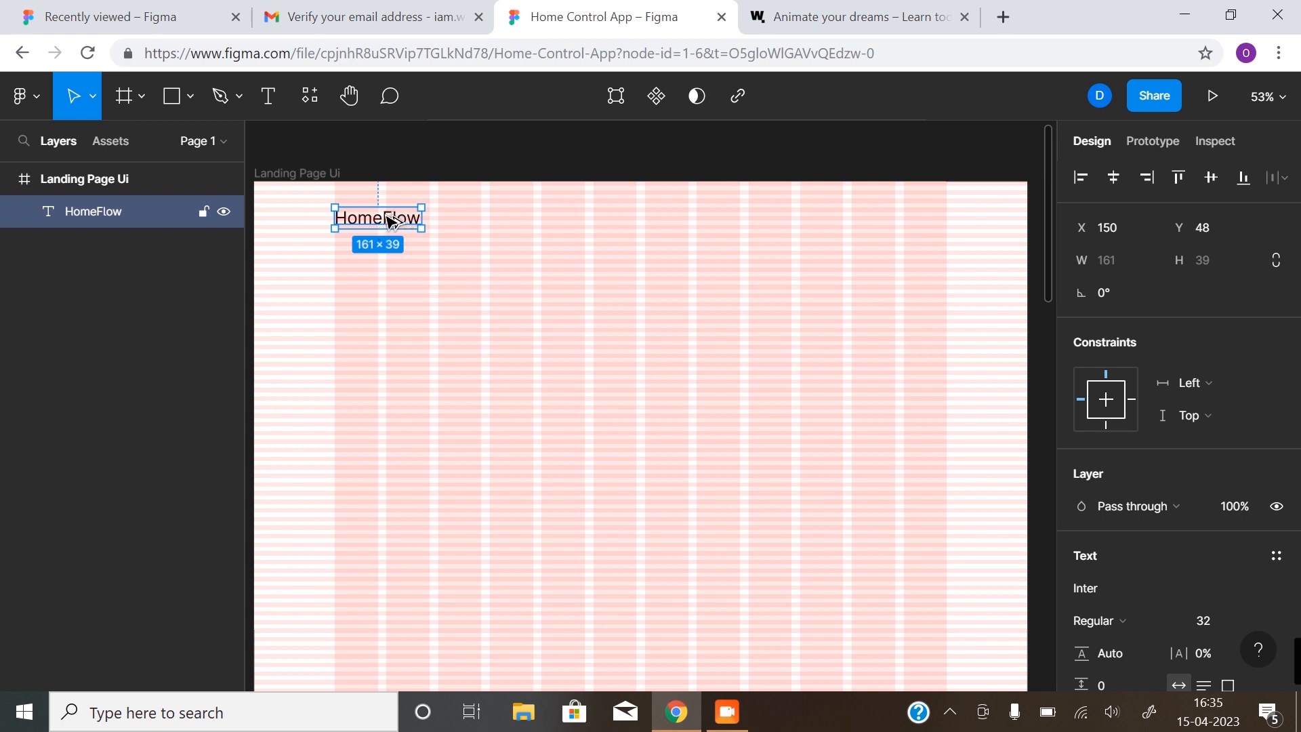
Duplicate HomeFlow to the right and change the copy's text to 'Get Started'
drag(389, 220, 851, 225)
double_click(833, 224)
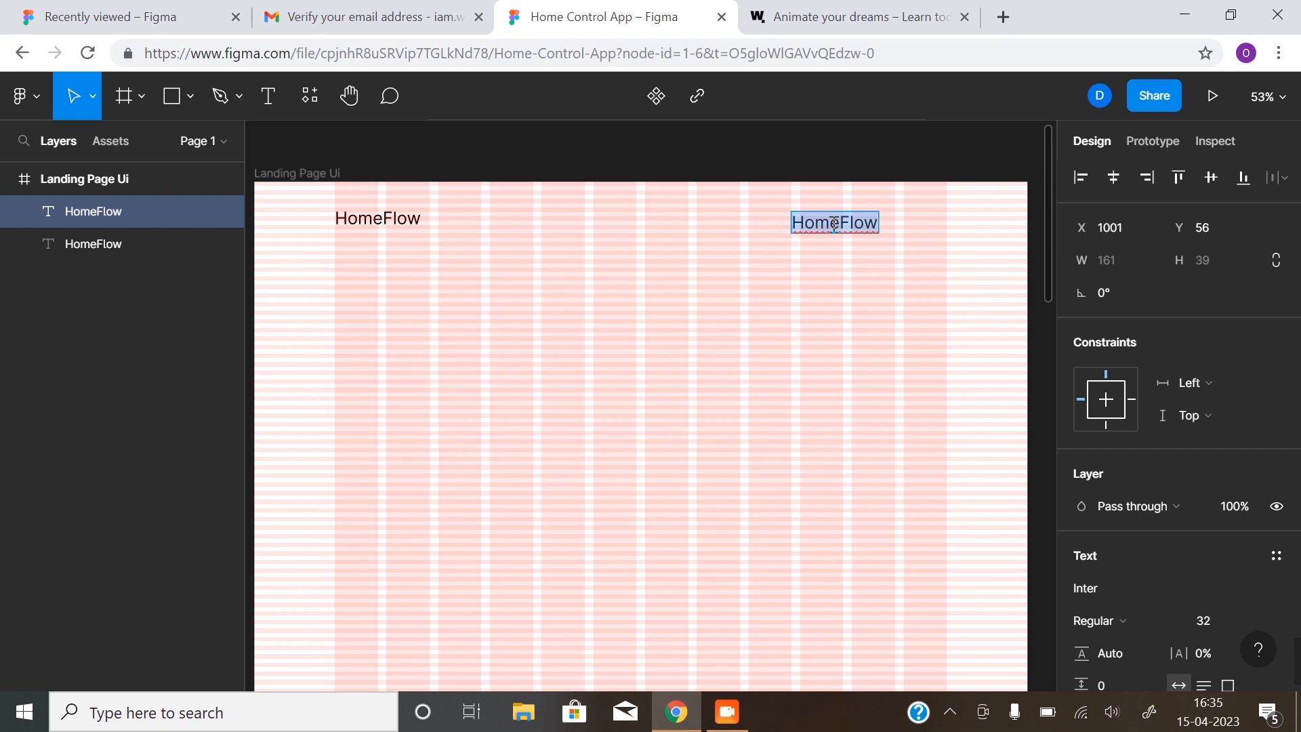
text(Get Starte)
key(BackSpace)
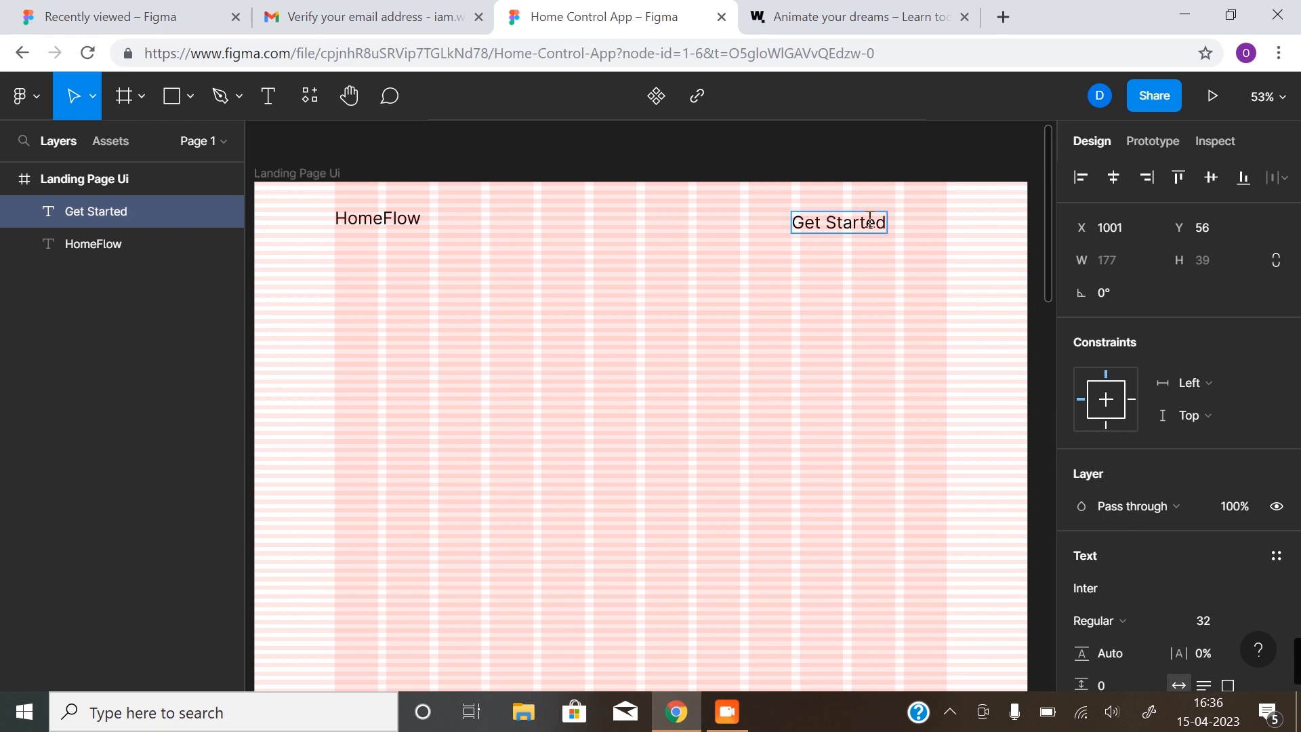
key(Escape)
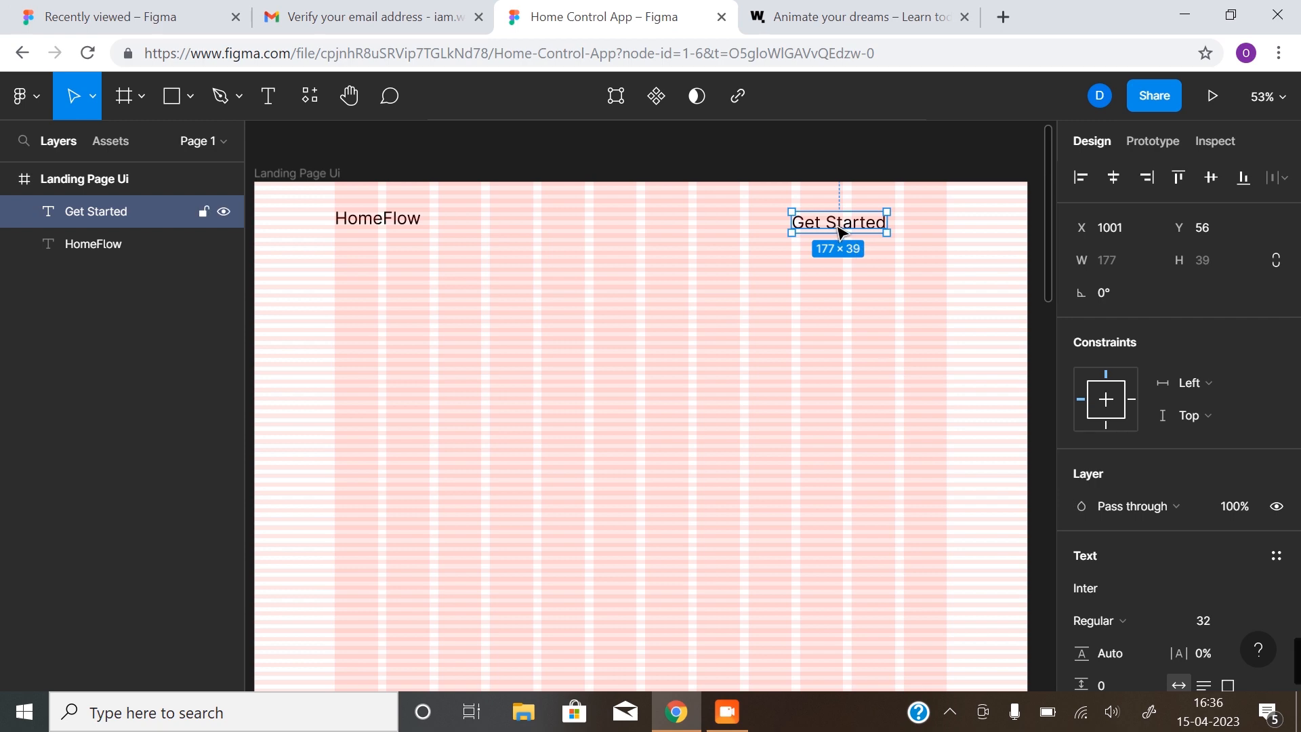
Set Get Started to font size 24 and align it on HomeFlow's row
drag(839, 232, 863, 234)
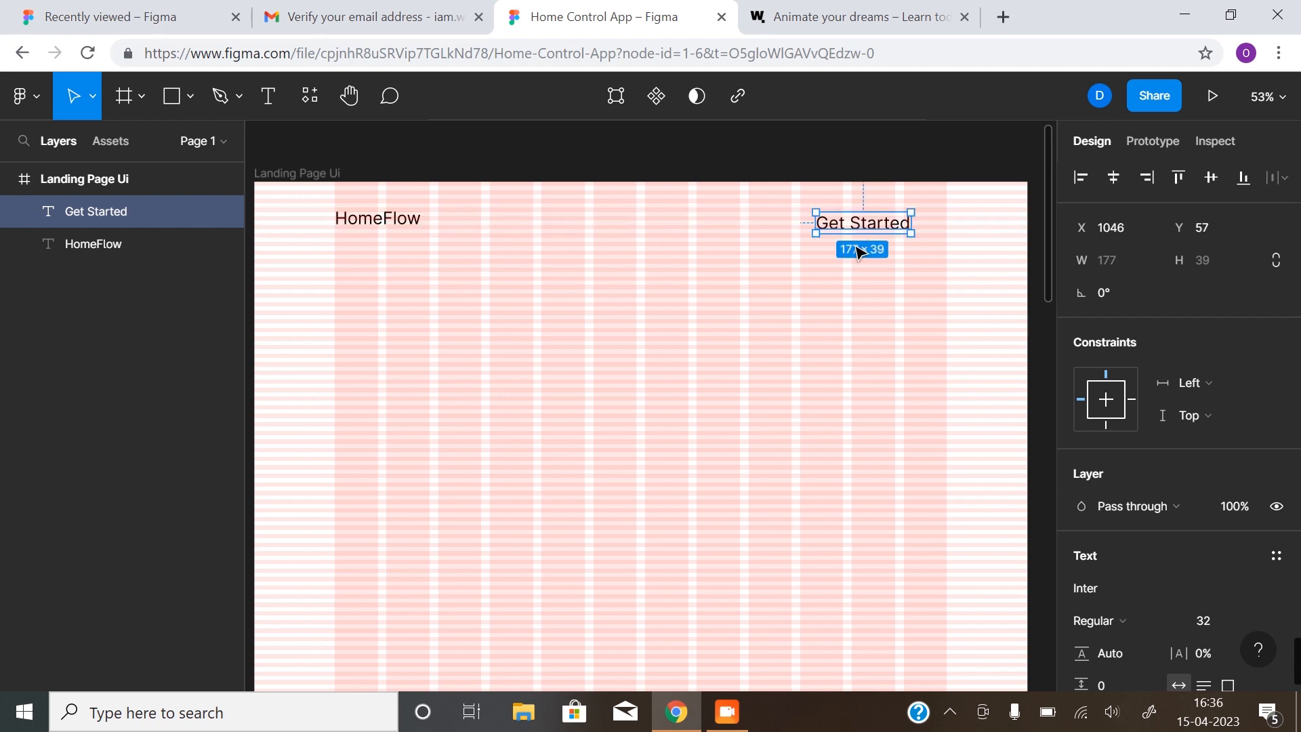
scroll(1267, 515, down, 3)
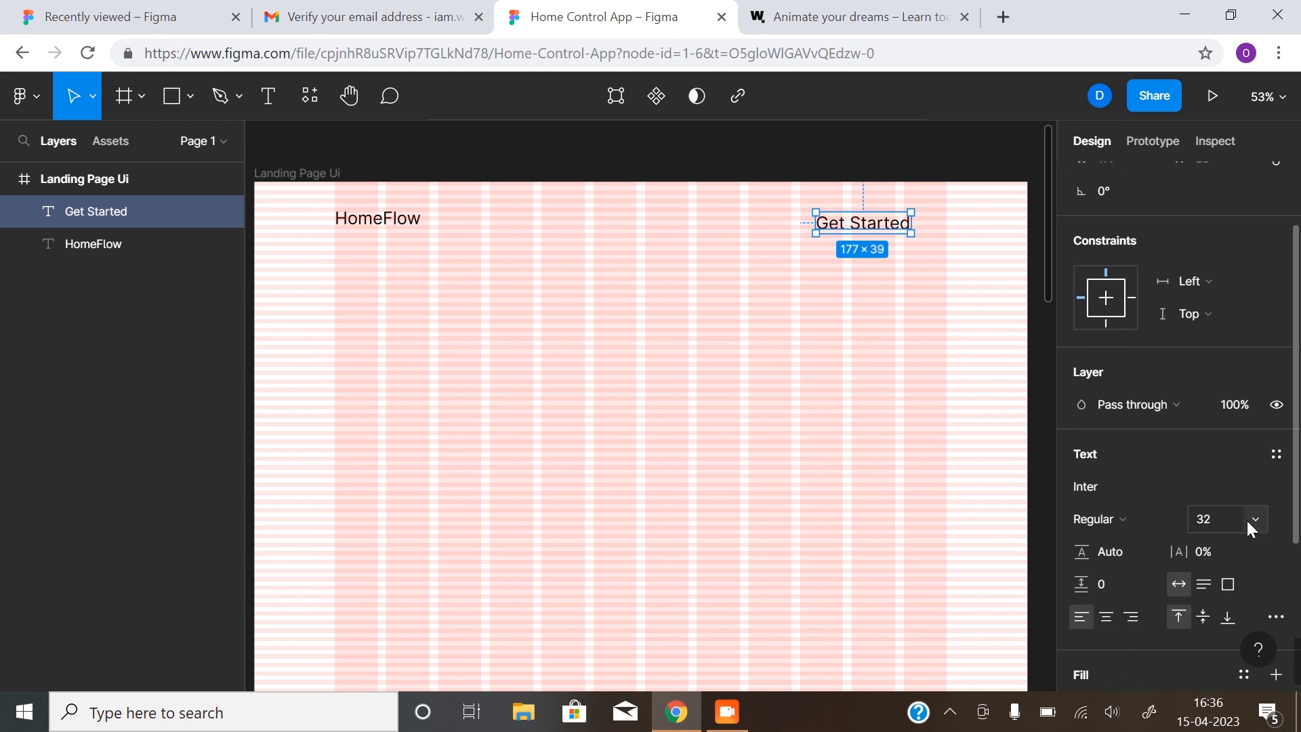
click(1246, 520)
click(1249, 491)
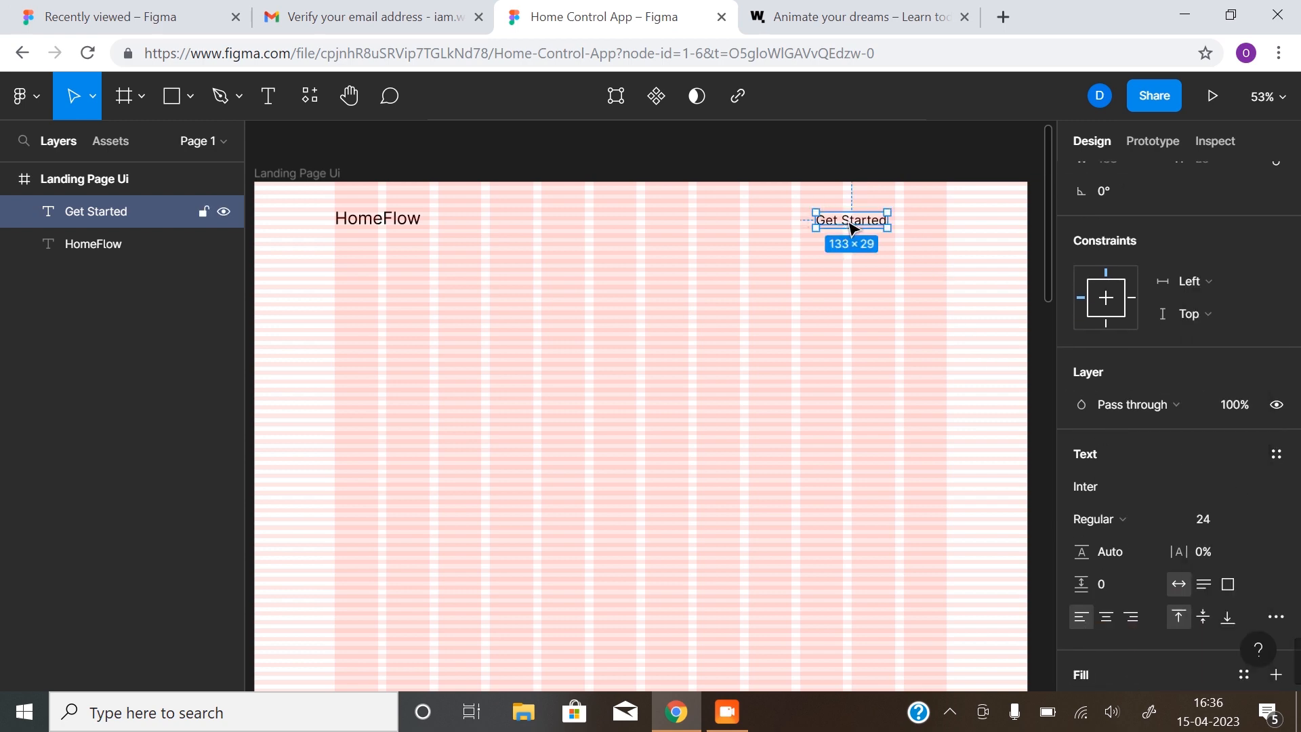
drag(851, 229, 893, 223)
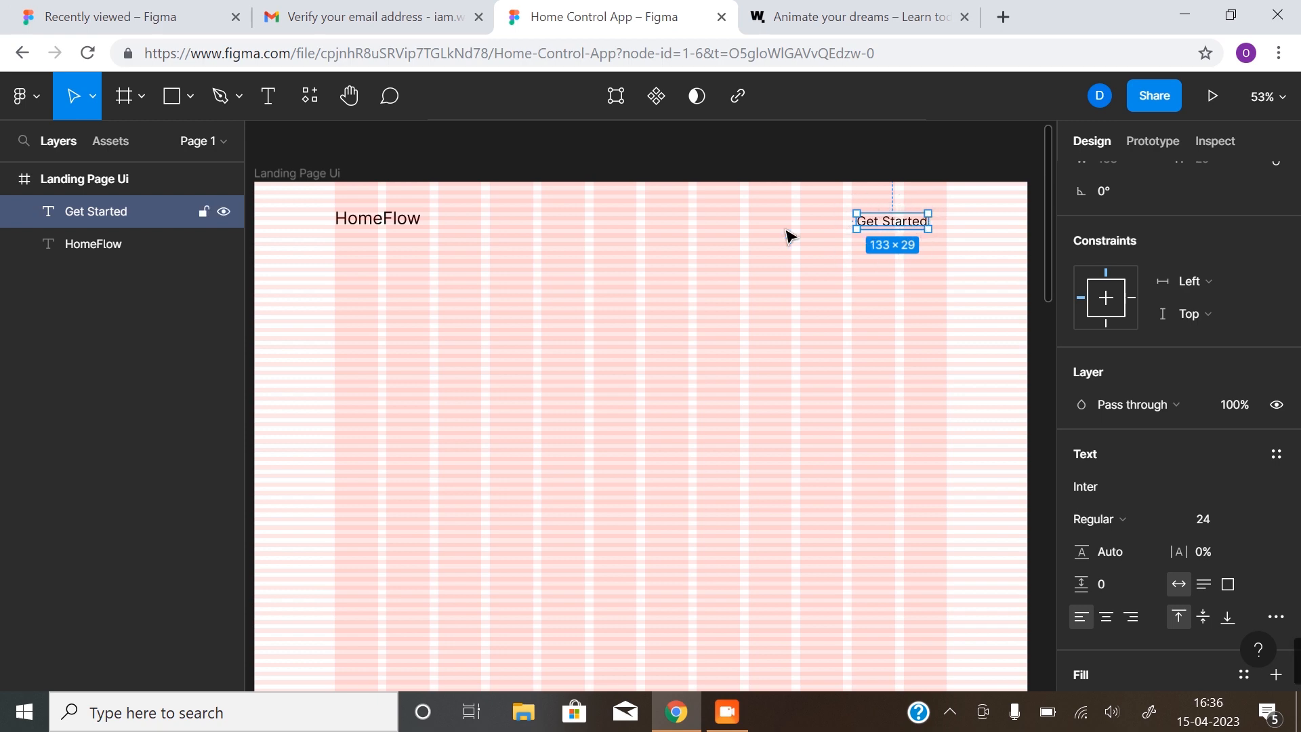
click(176, 108)
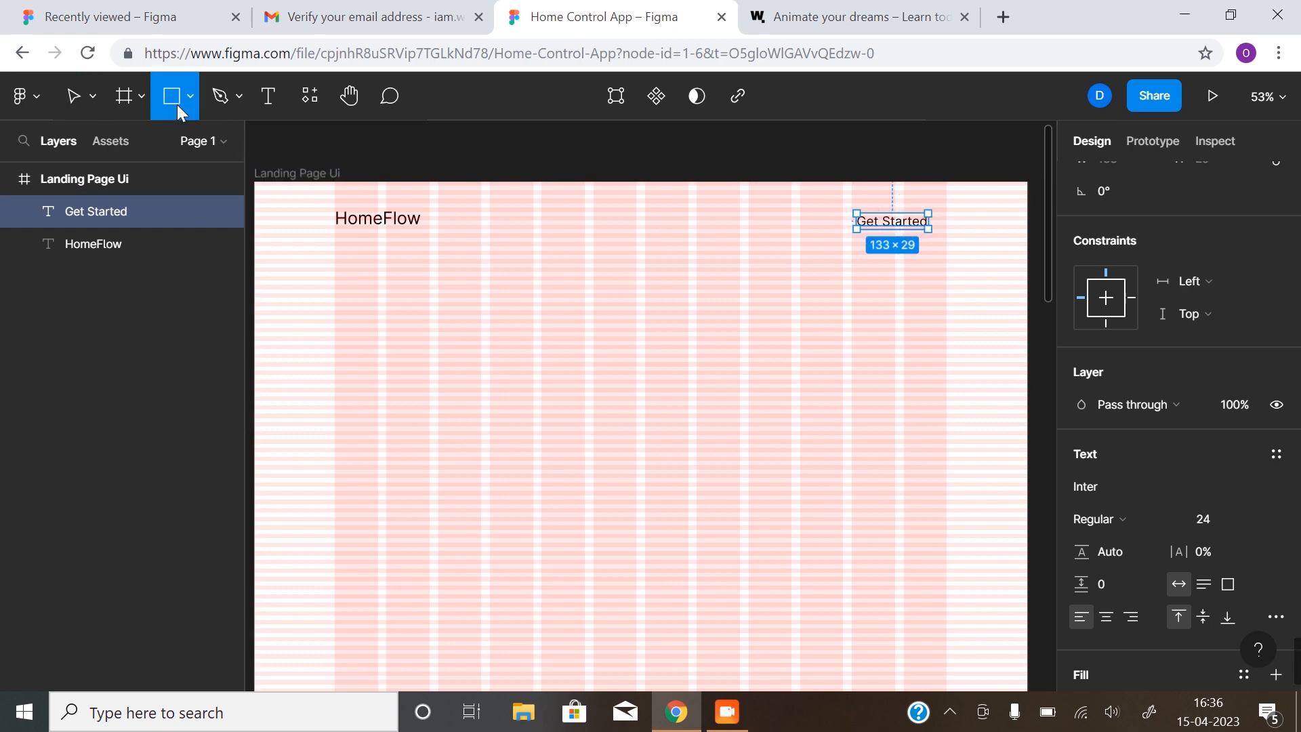
drag(843, 203, 947, 246)
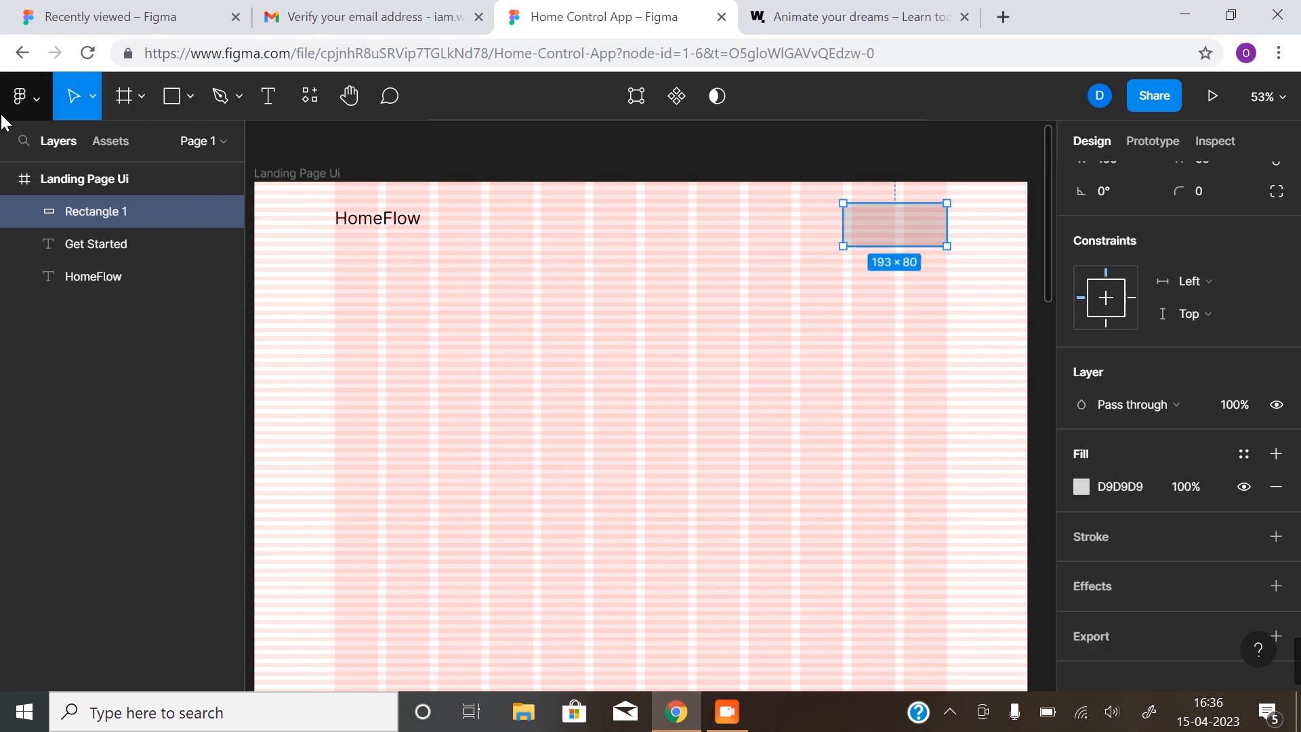
drag(95, 245, 100, 210)
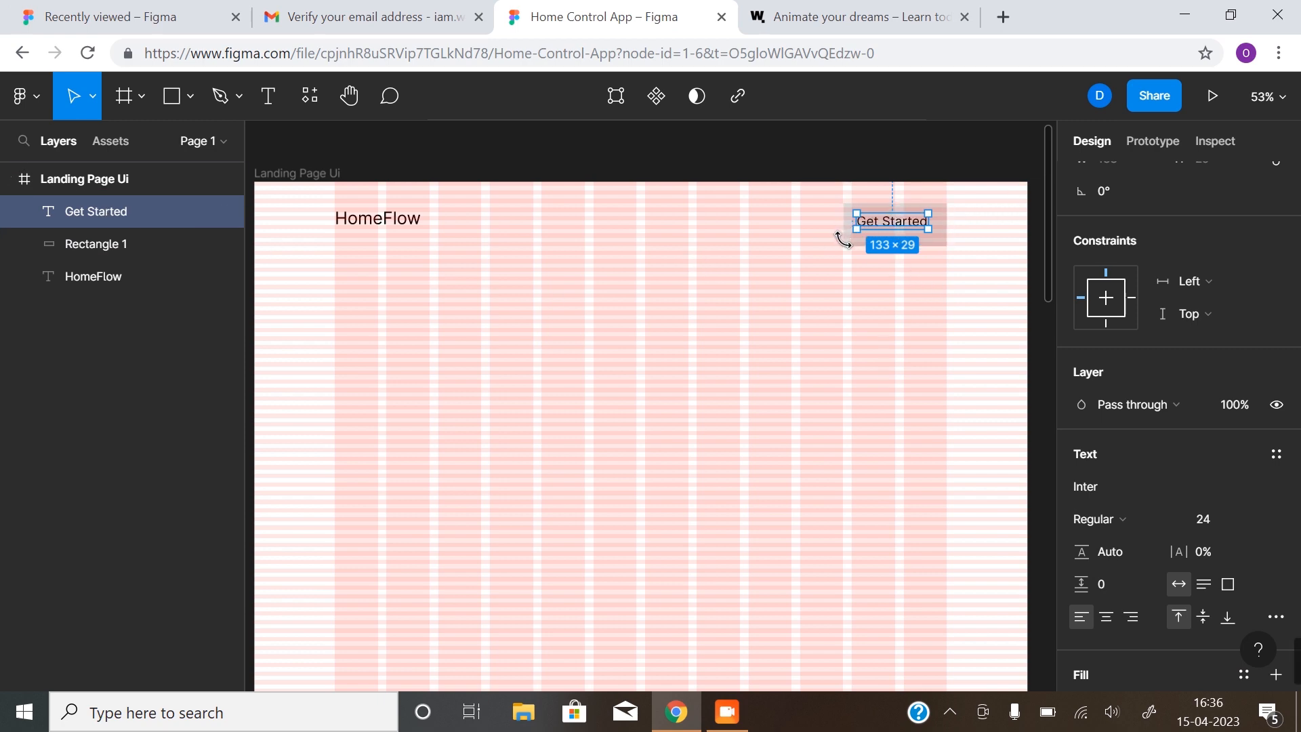
click(172, 244)
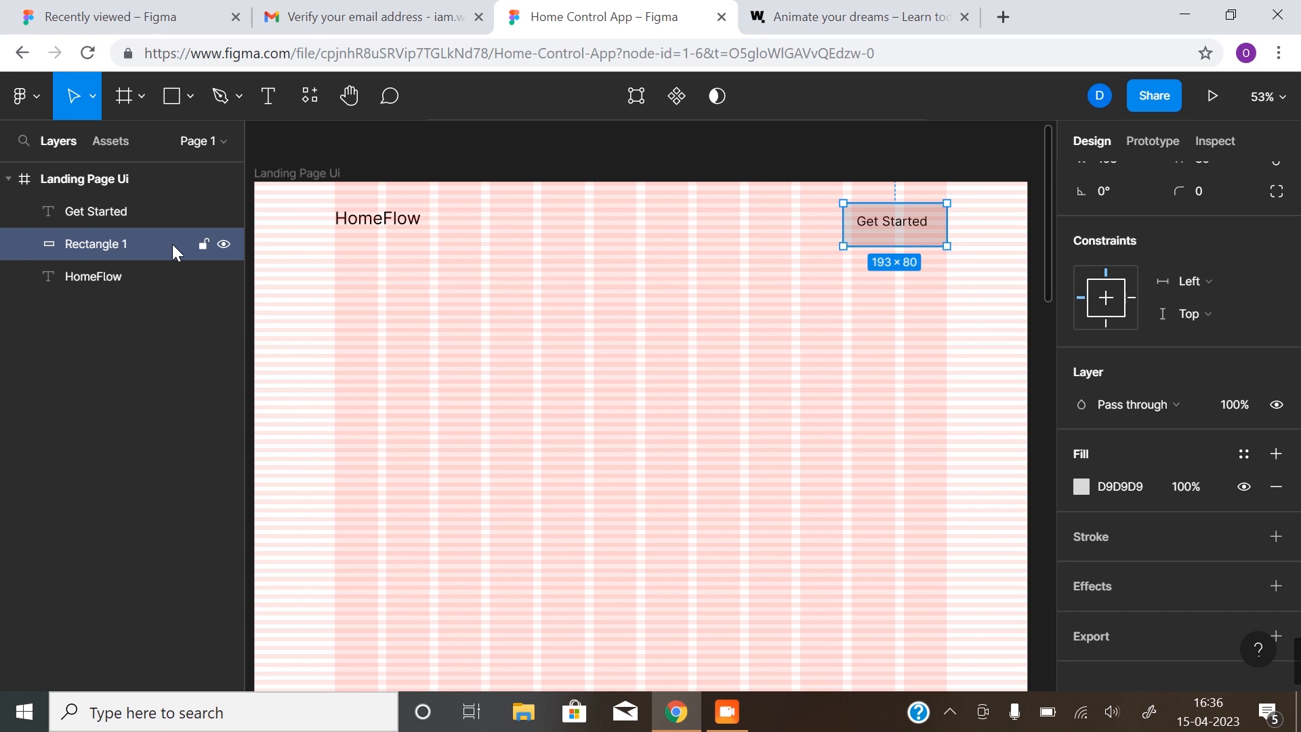
key(Delete)
click(906, 227)
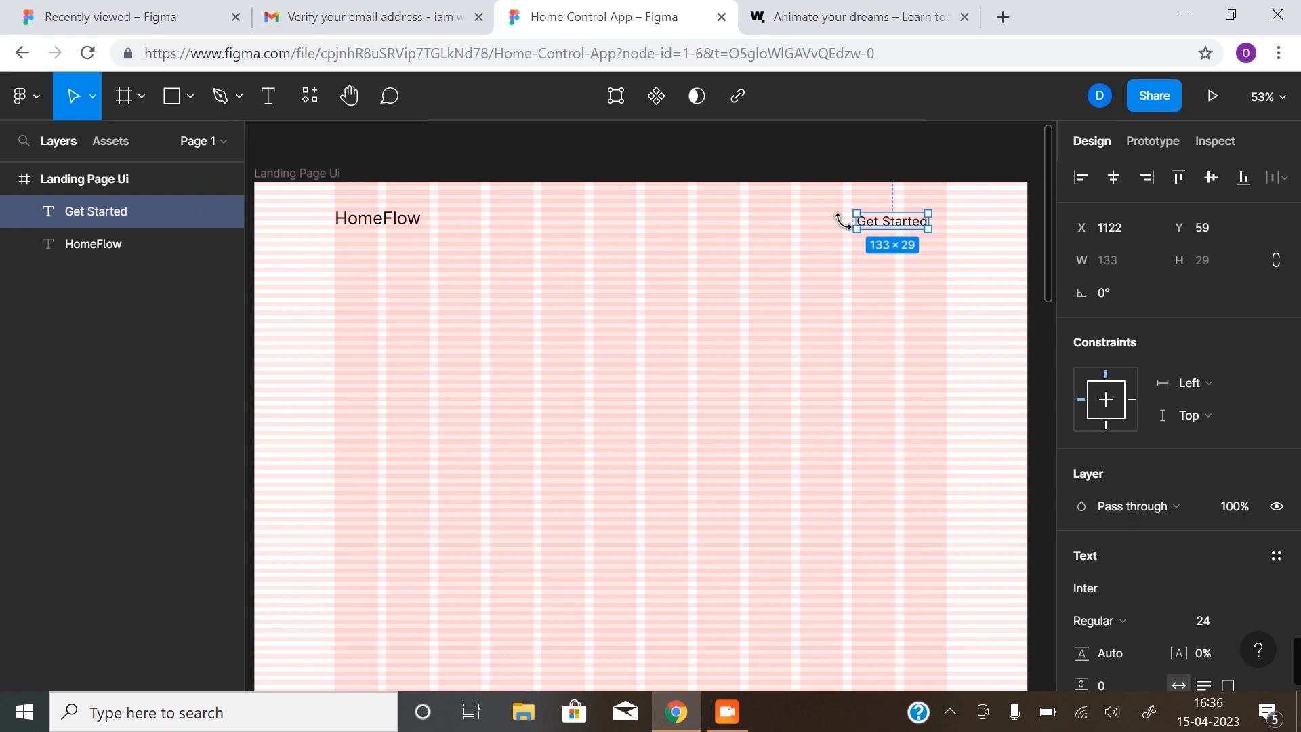
Wrap Get Started in auto-layout Frame 1 with Shift+A and reselect Frame 1 in Layers
key(shift+a)
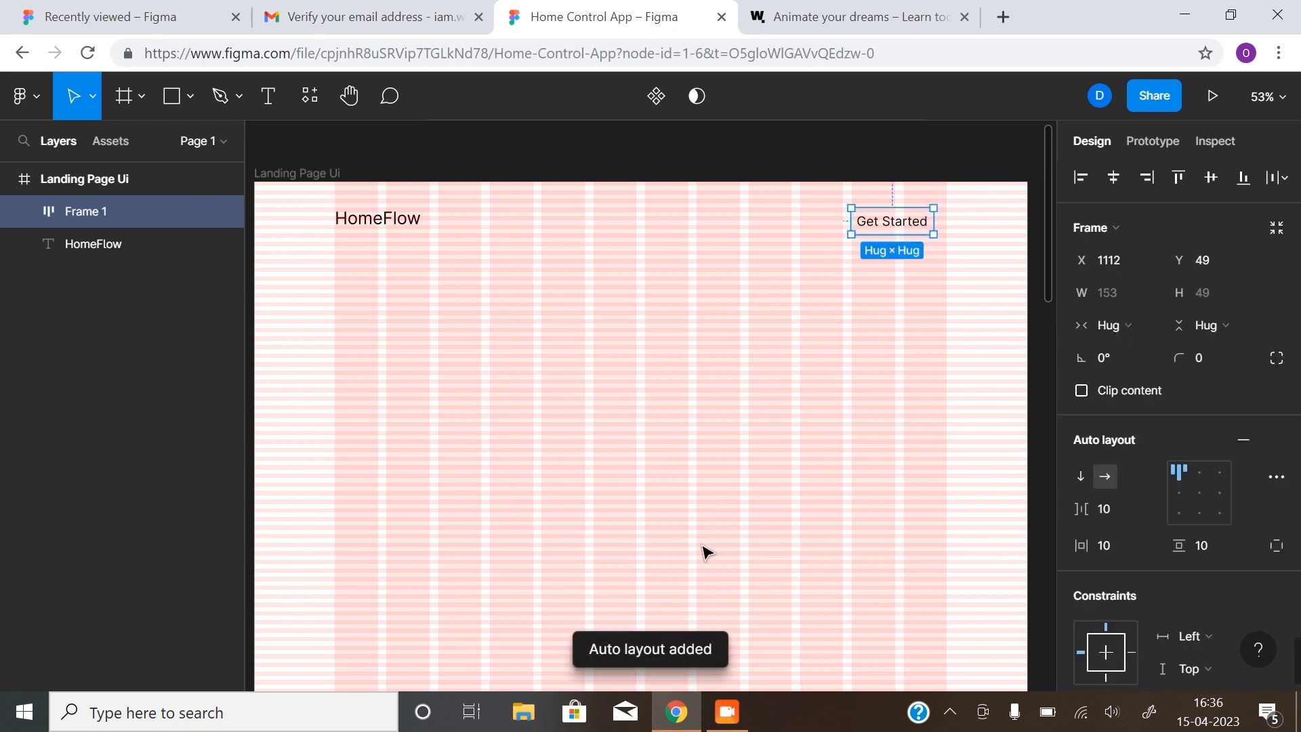
click(24, 211)
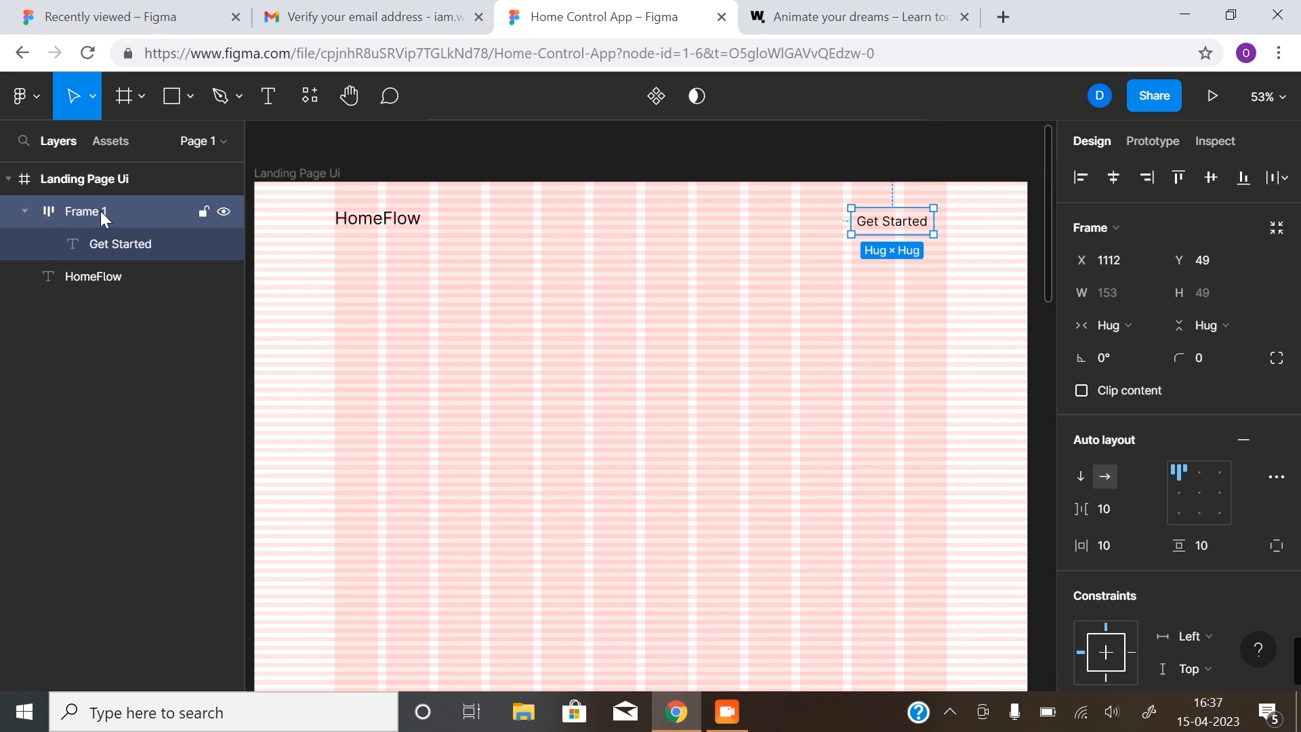
click(26, 210)
click(23, 211)
click(140, 243)
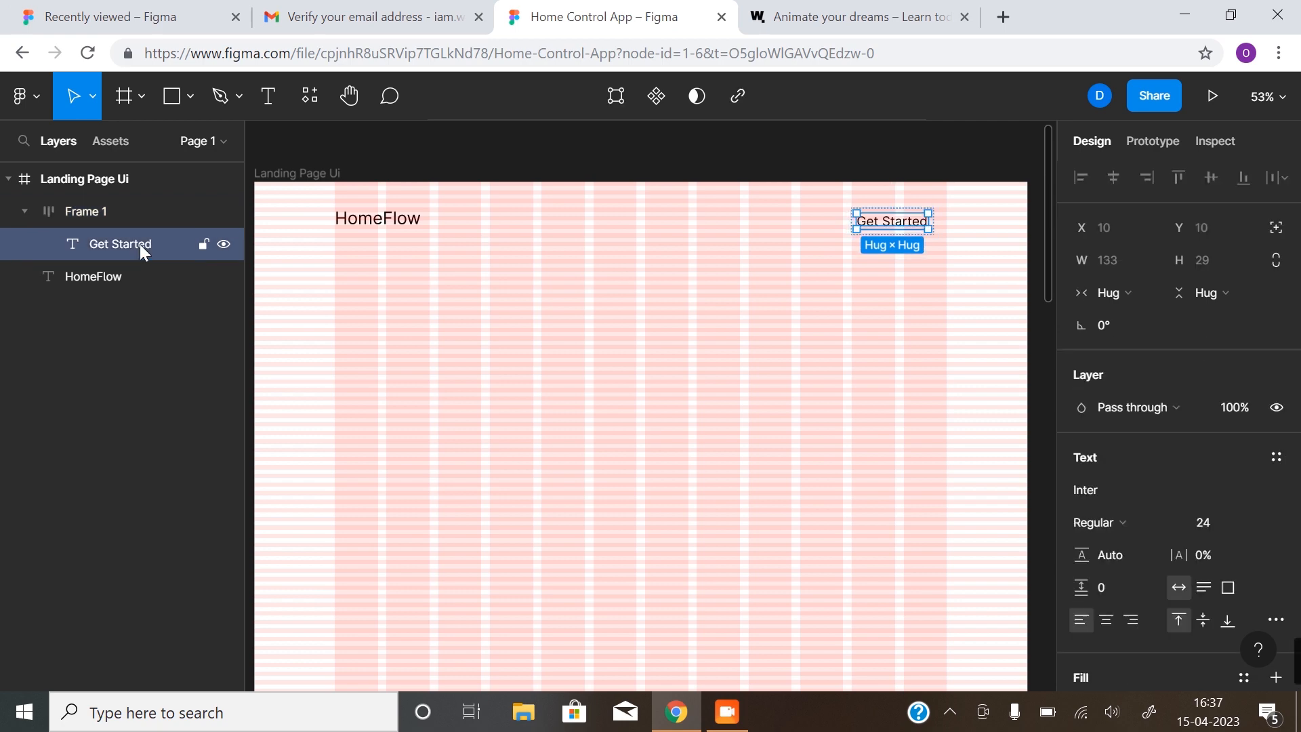
click(23, 211)
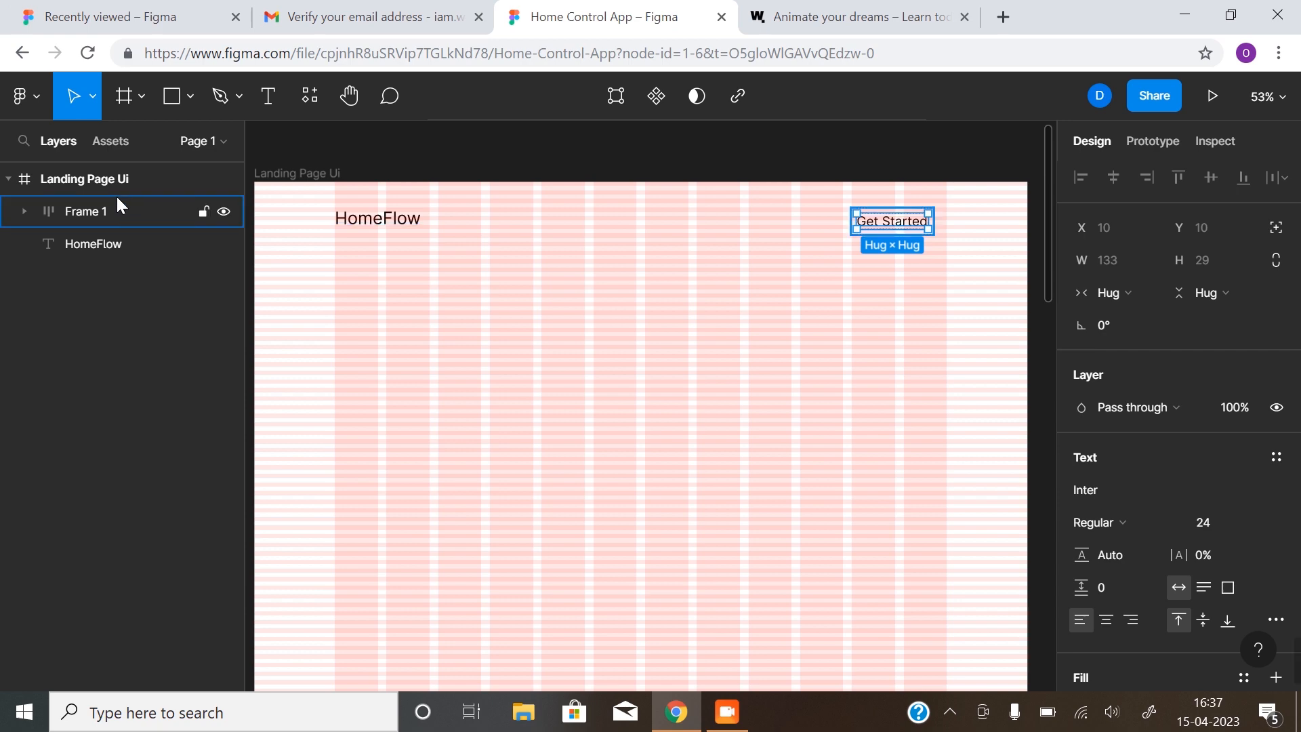
click(100, 210)
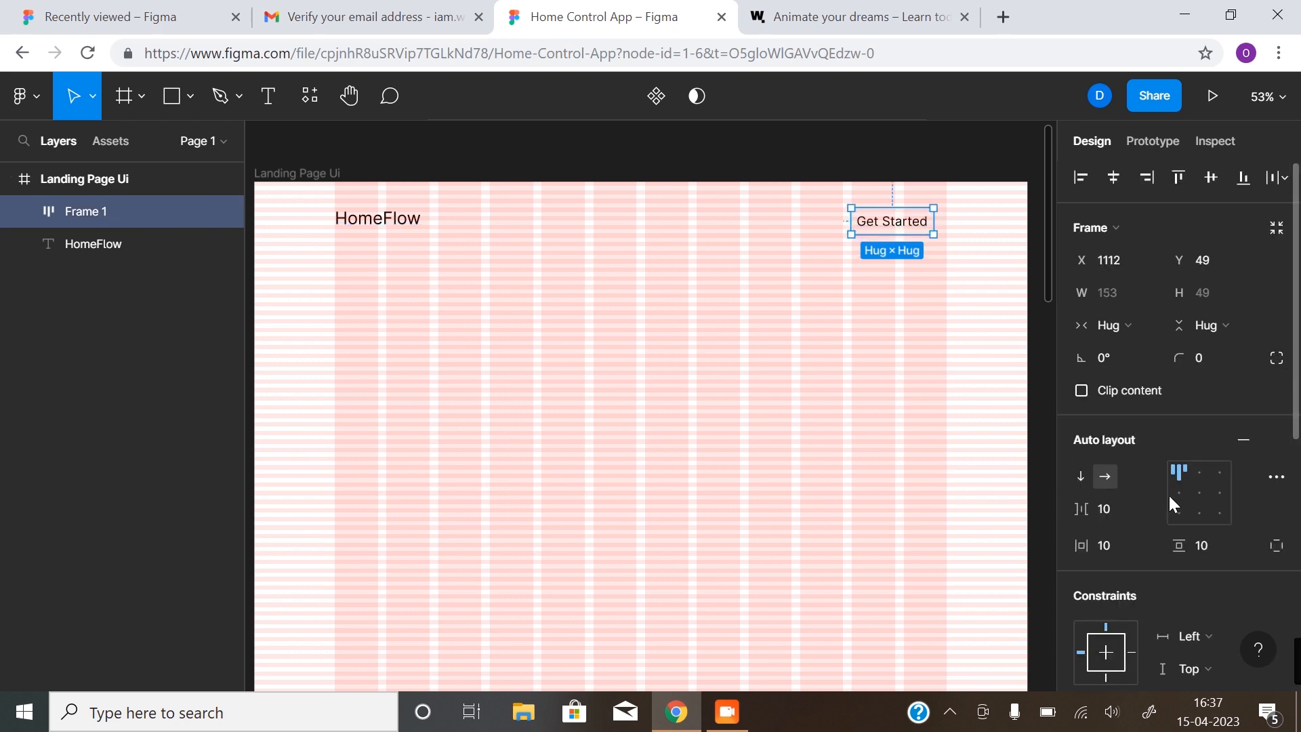
scroll(1182, 478, down, 7)
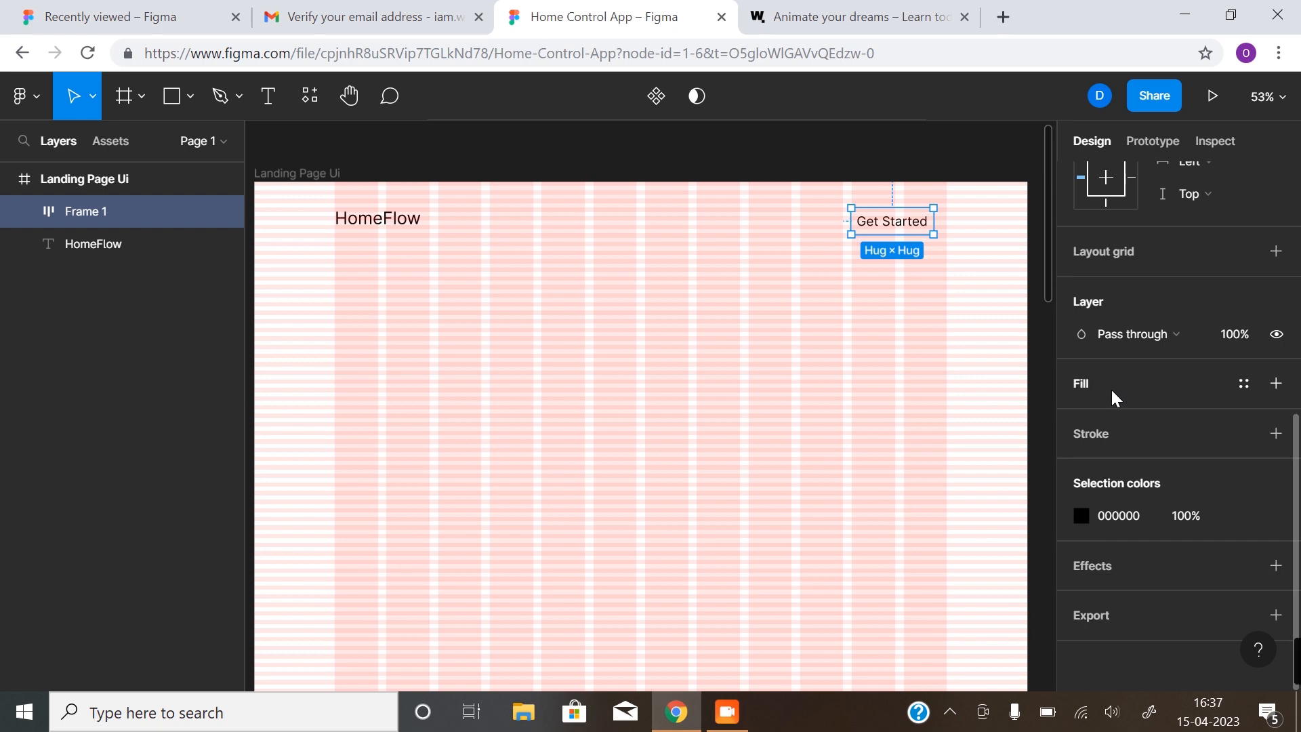
Give the Get Started frame a light gray fill
click(1276, 383)
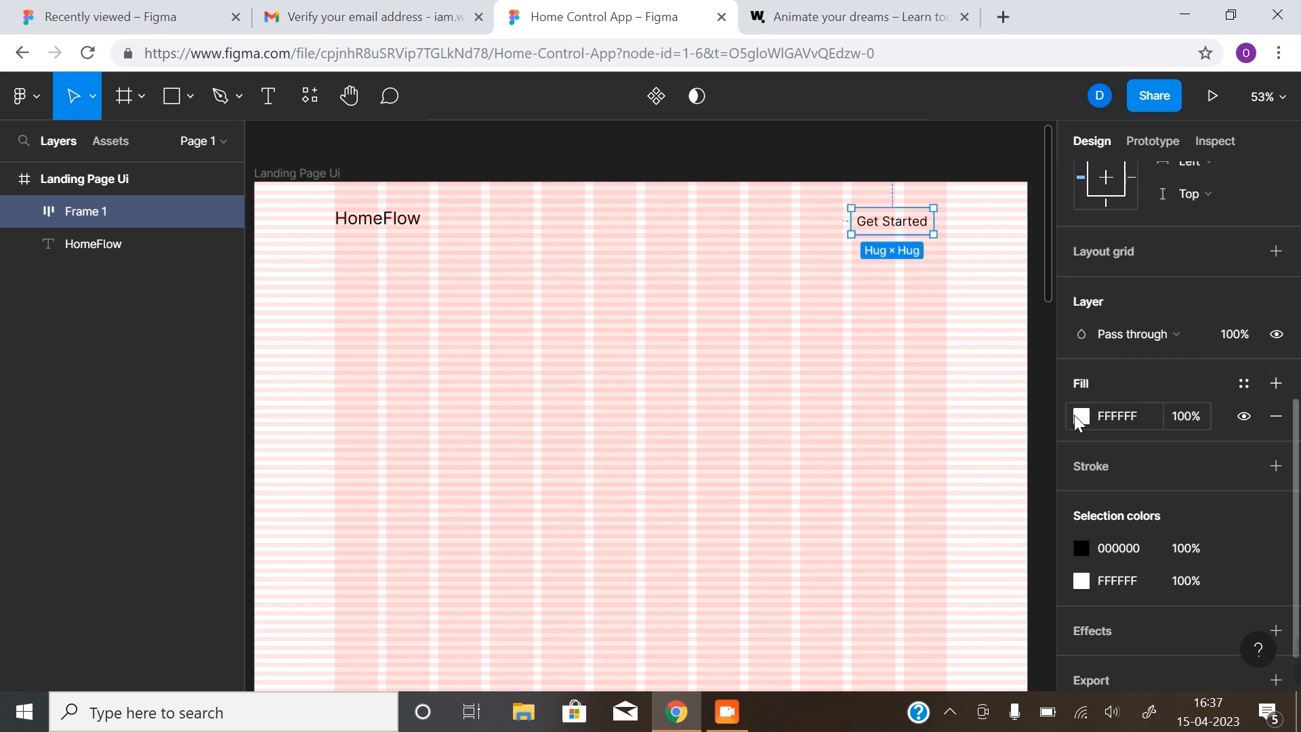
click(1080, 415)
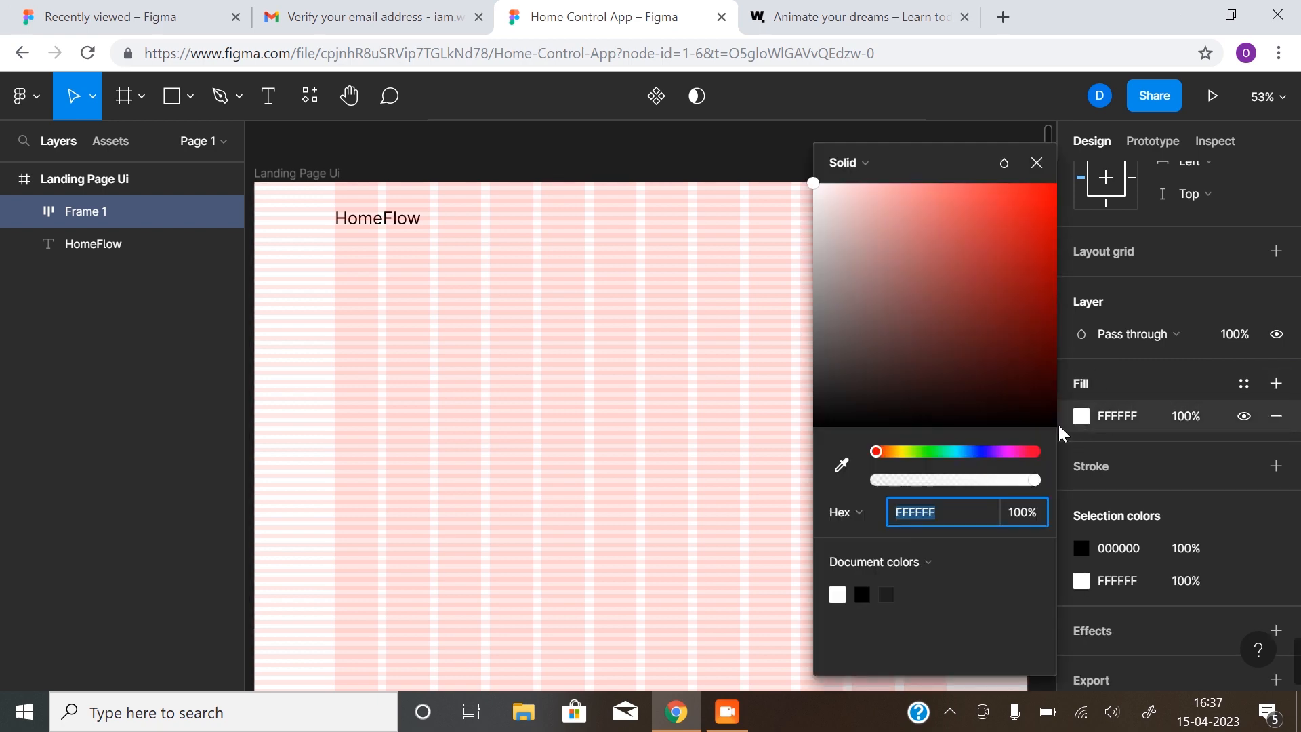
click(887, 593)
drag(814, 261, 779, 276)
click(779, 276)
click(918, 219)
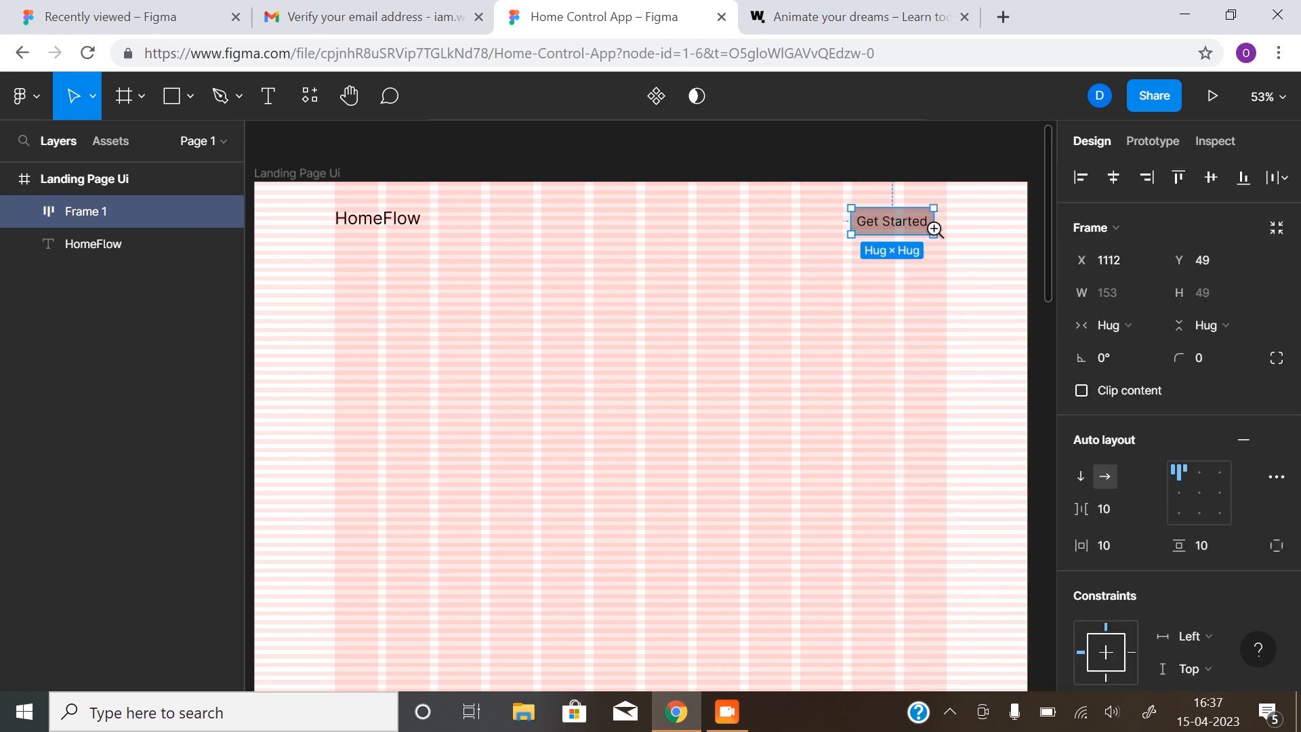
scroll(892, 224, up, 2)
drag(897, 224, 691, 319)
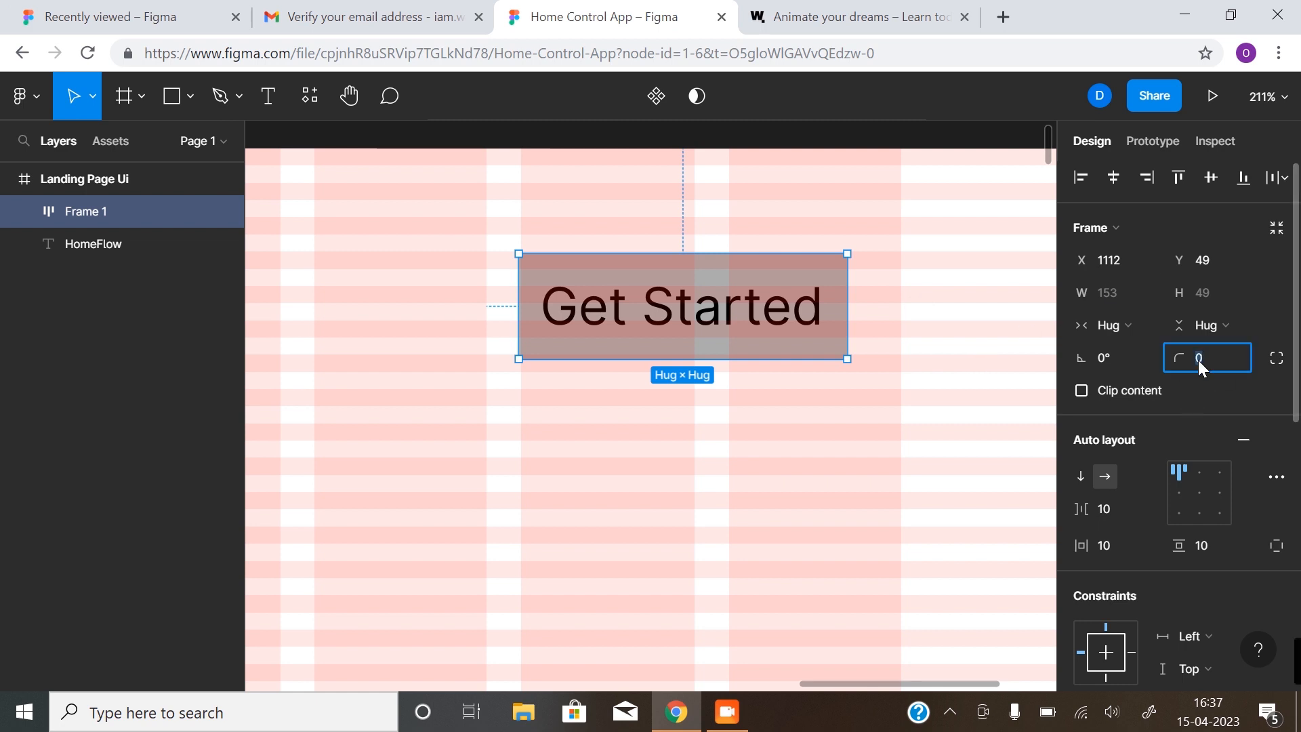
Set corner radius 20, vertical padding 8 and horizontal padding 32 on the frame
key(Return)
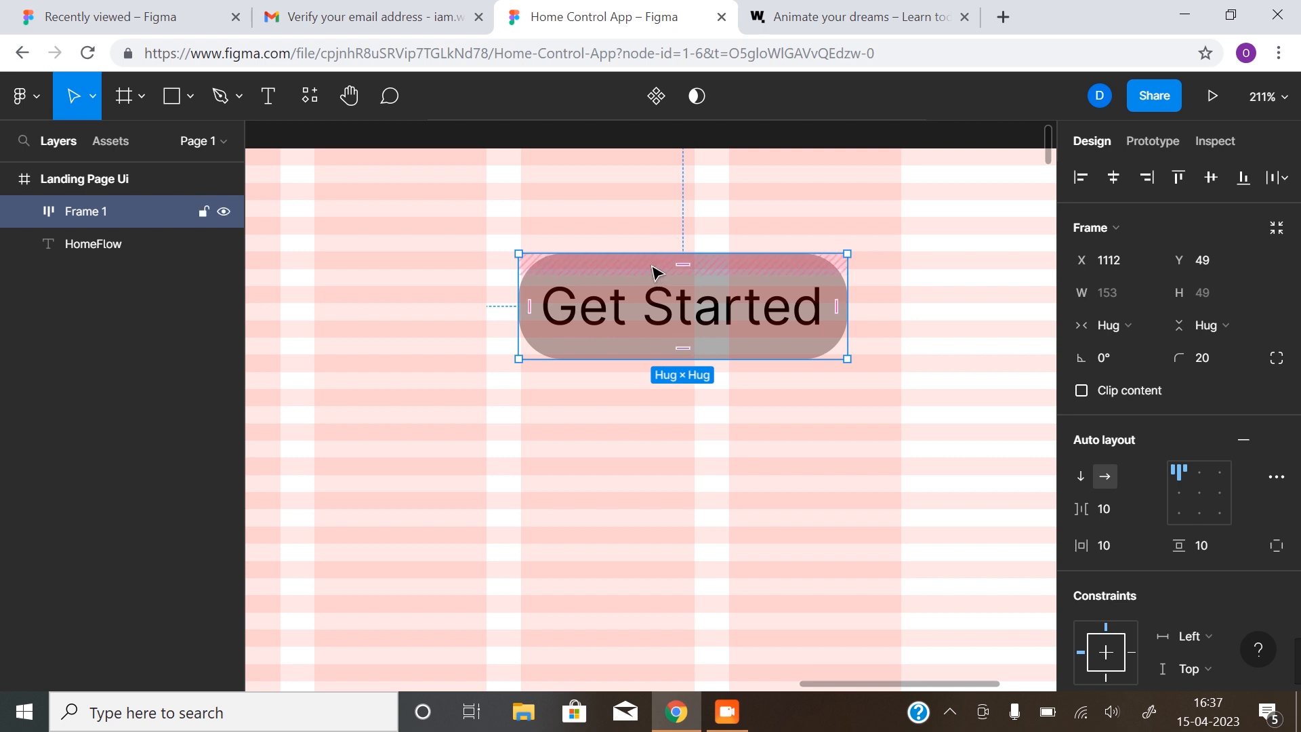
click(1202, 546)
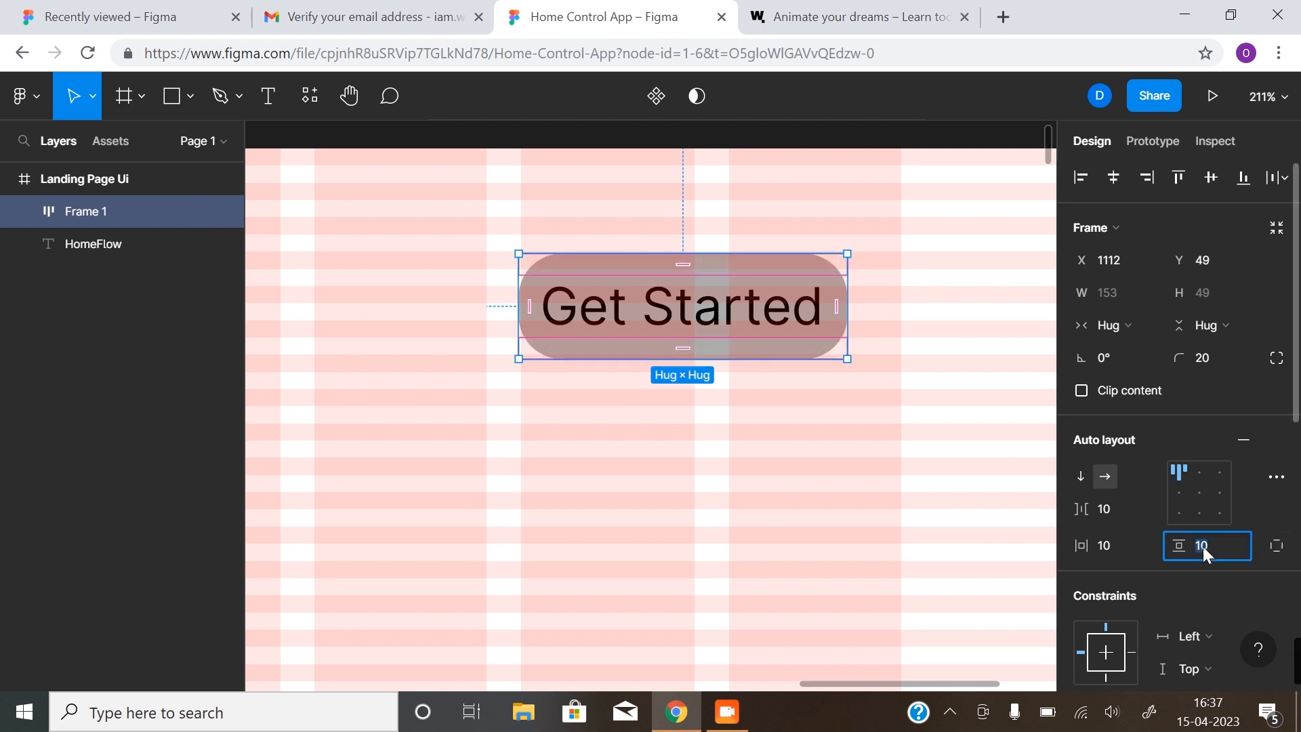
text(8)
click(1106, 546)
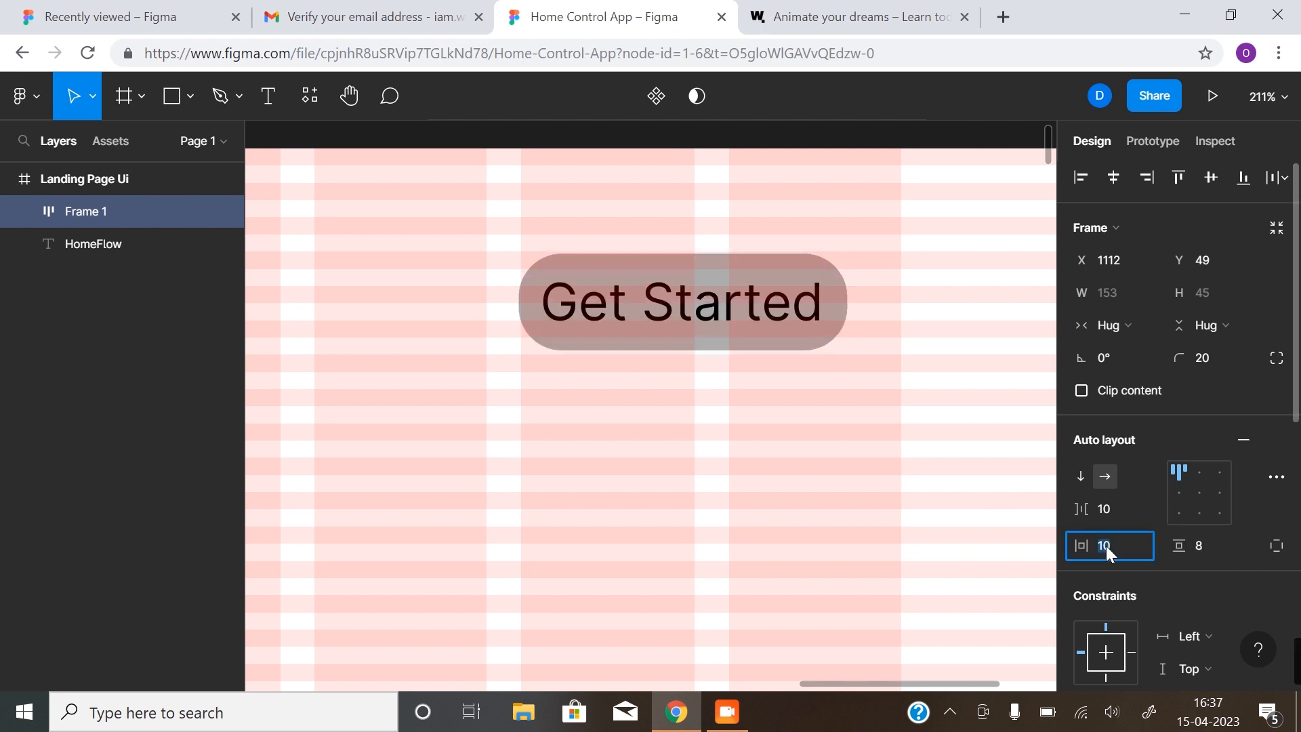
text(3)
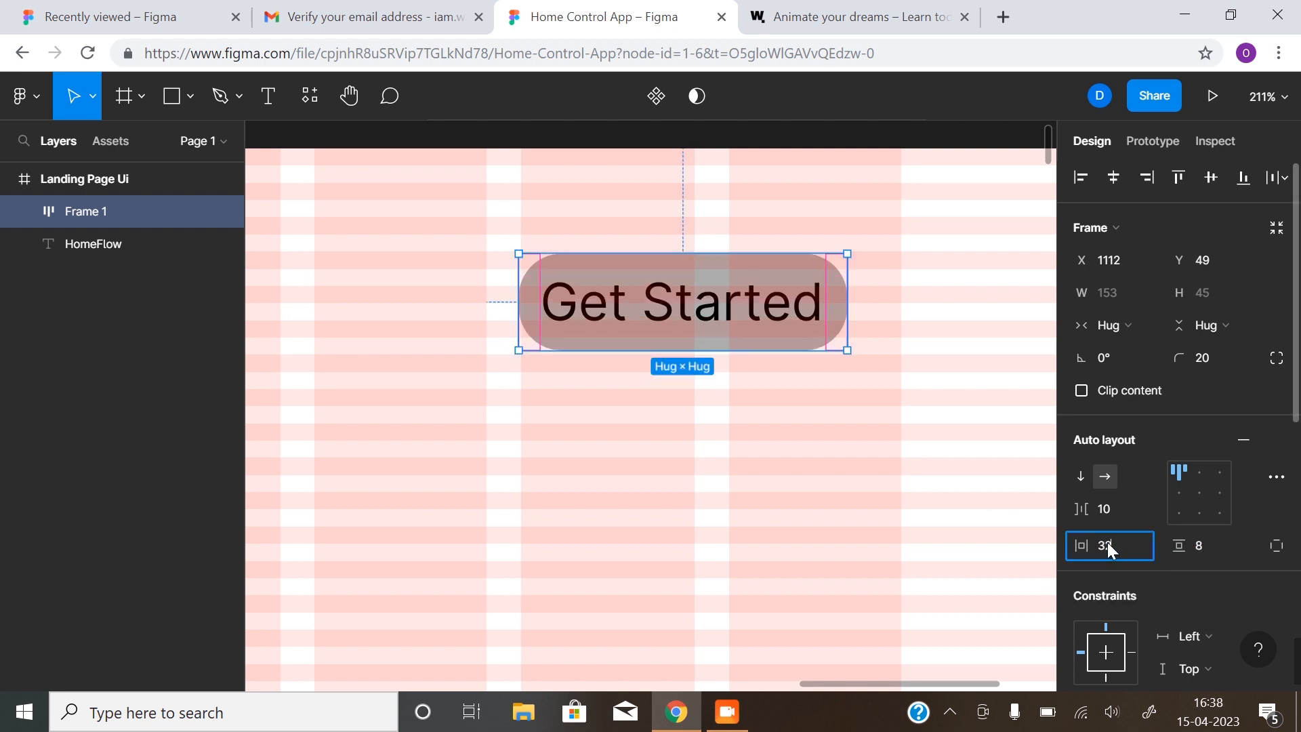
text(2)
key(Return)
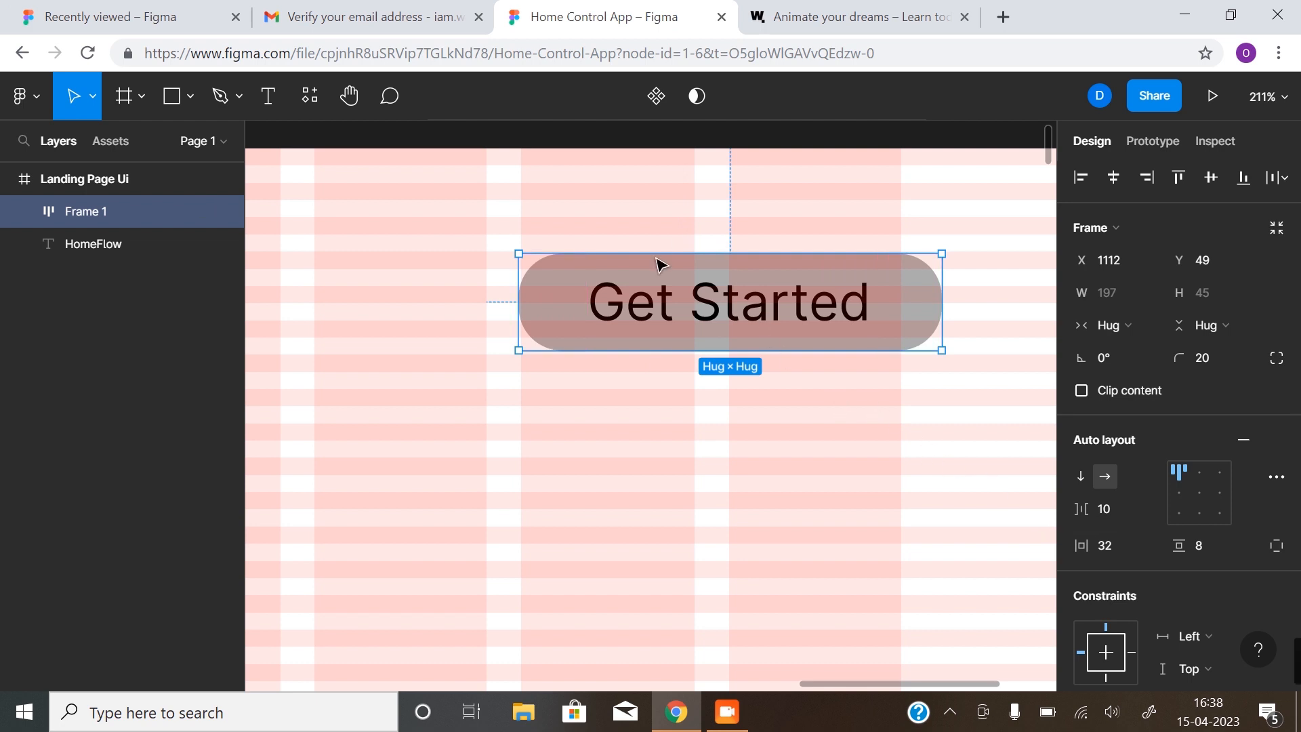
Change the Get Started label's font weight to Semi Bold, then reselect Frame 1
double_click(718, 313)
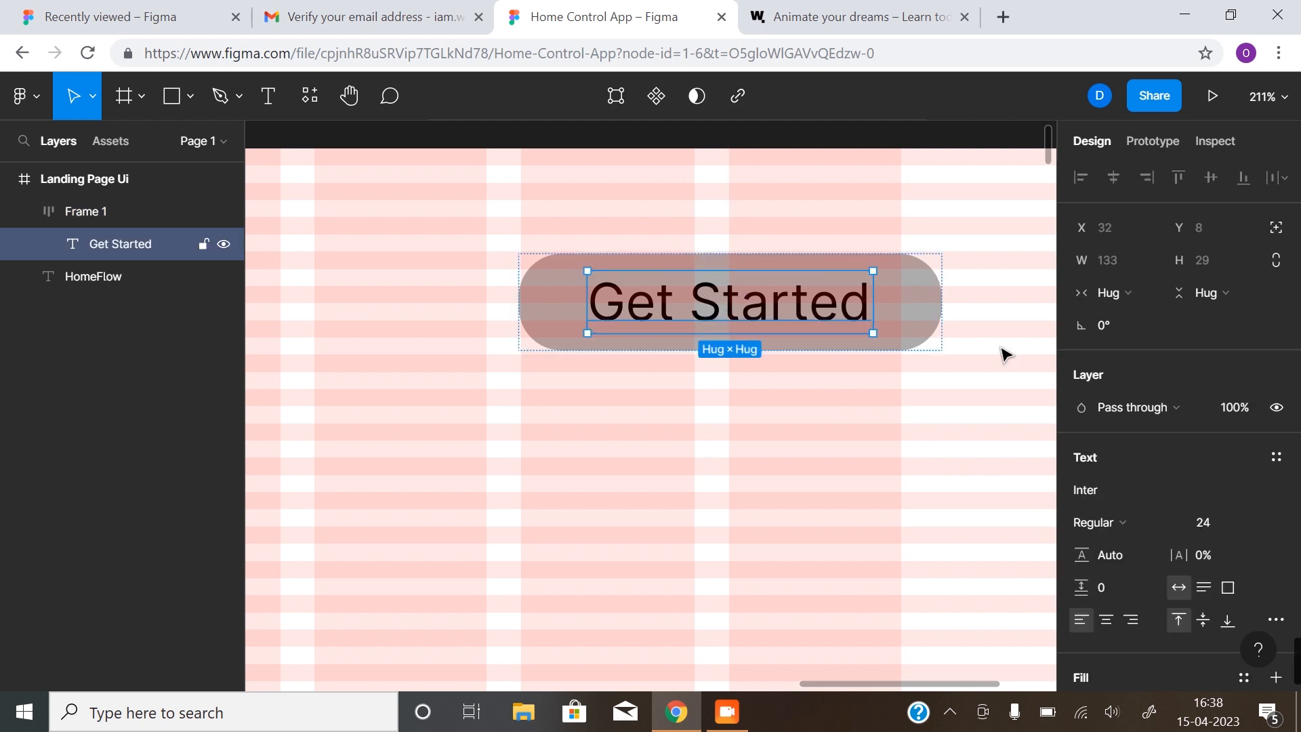
scroll(1156, 529, down, 2)
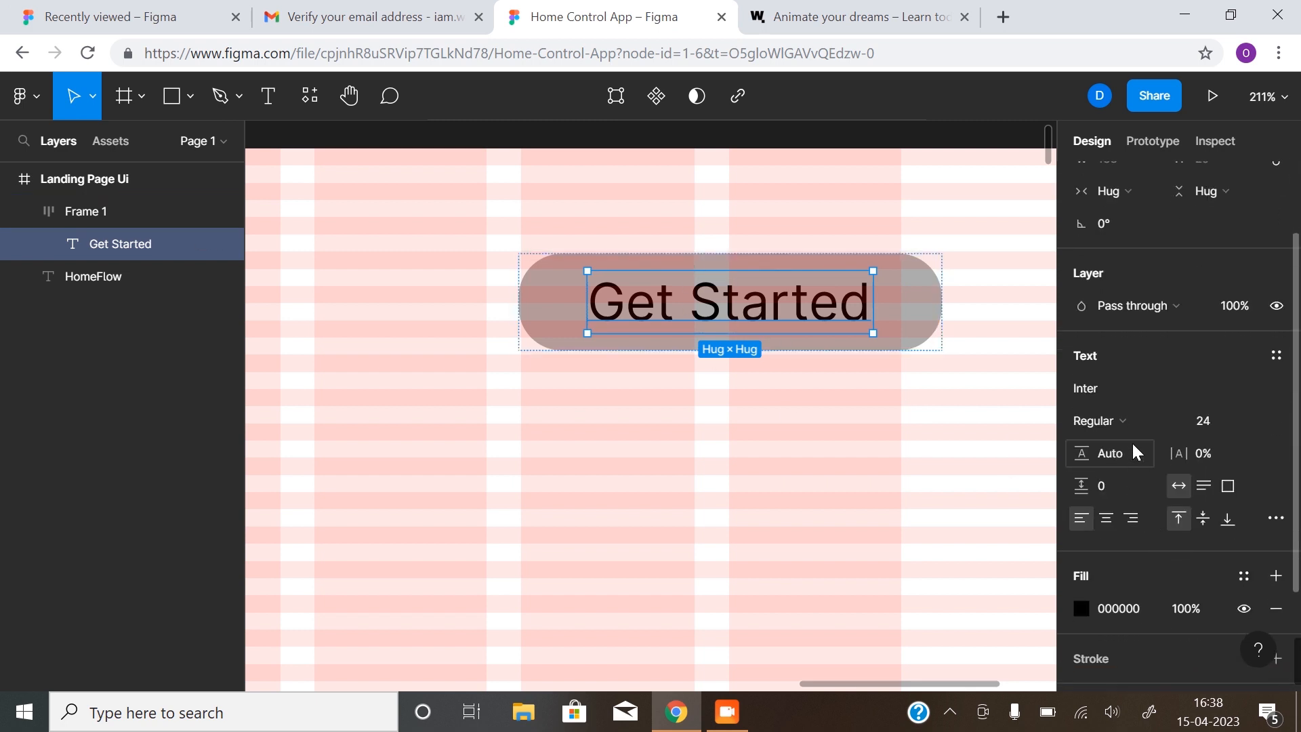
click(1163, 426)
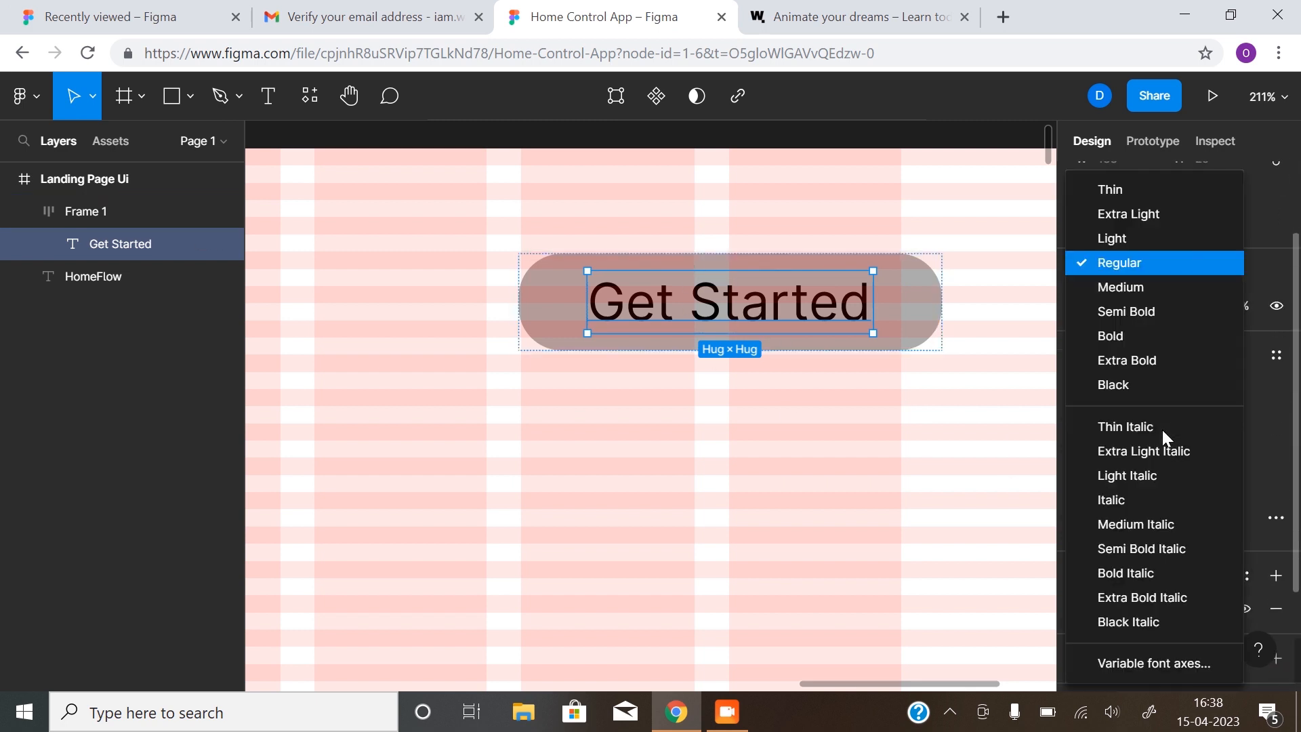
click(1144, 309)
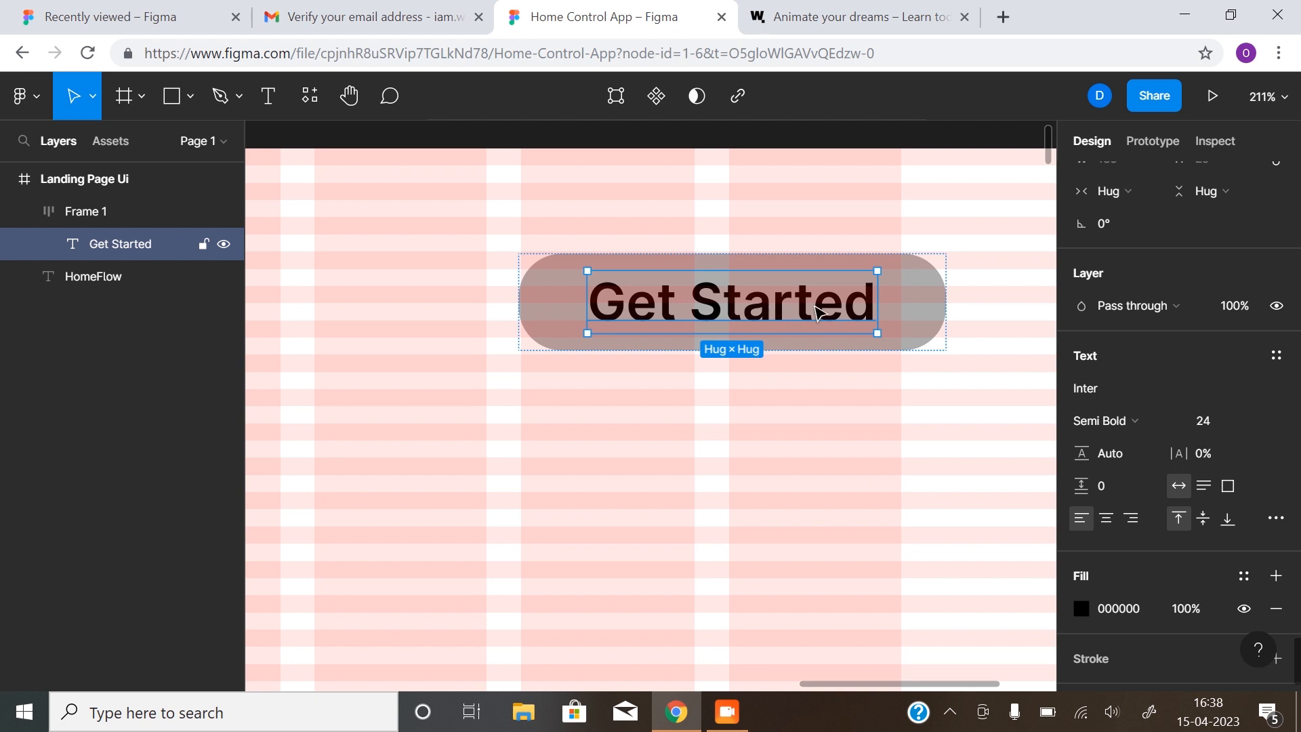
click(911, 301)
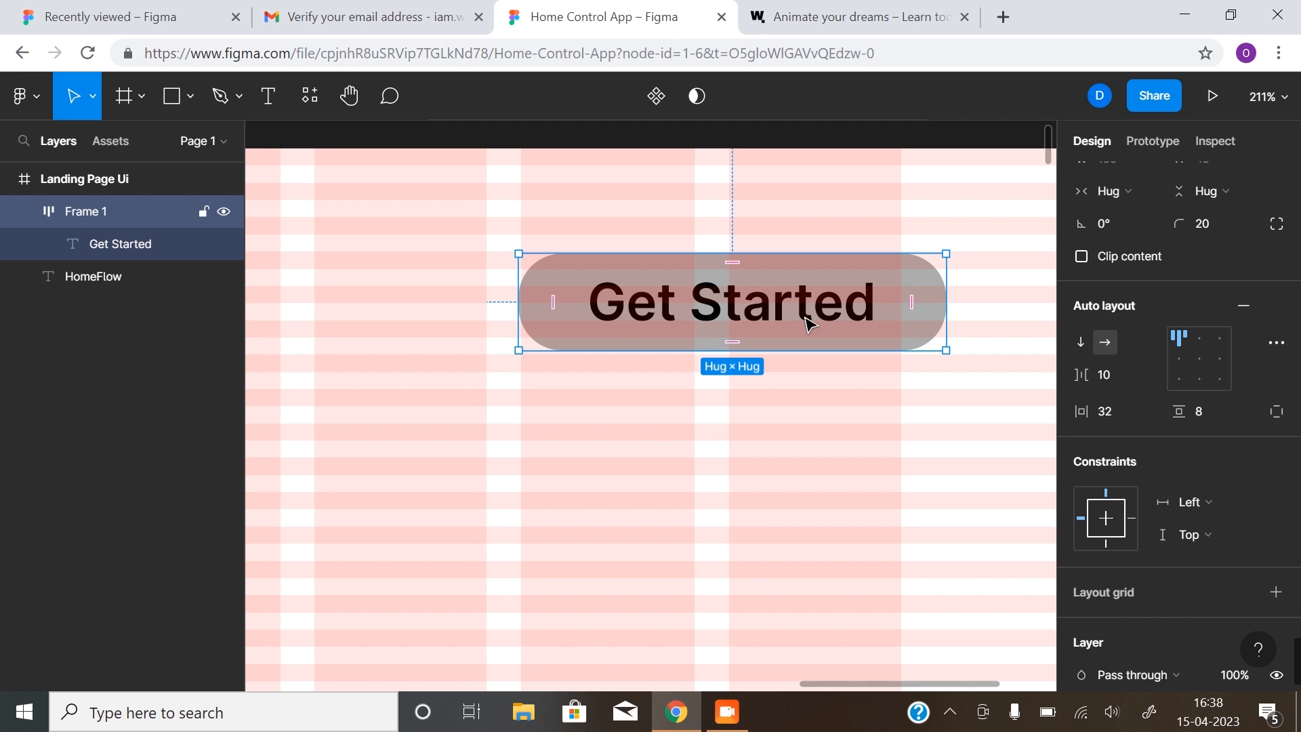
Nudge the Get Started pill left so it snaps to the last grid column edge
scroll(789, 349, down, 10)
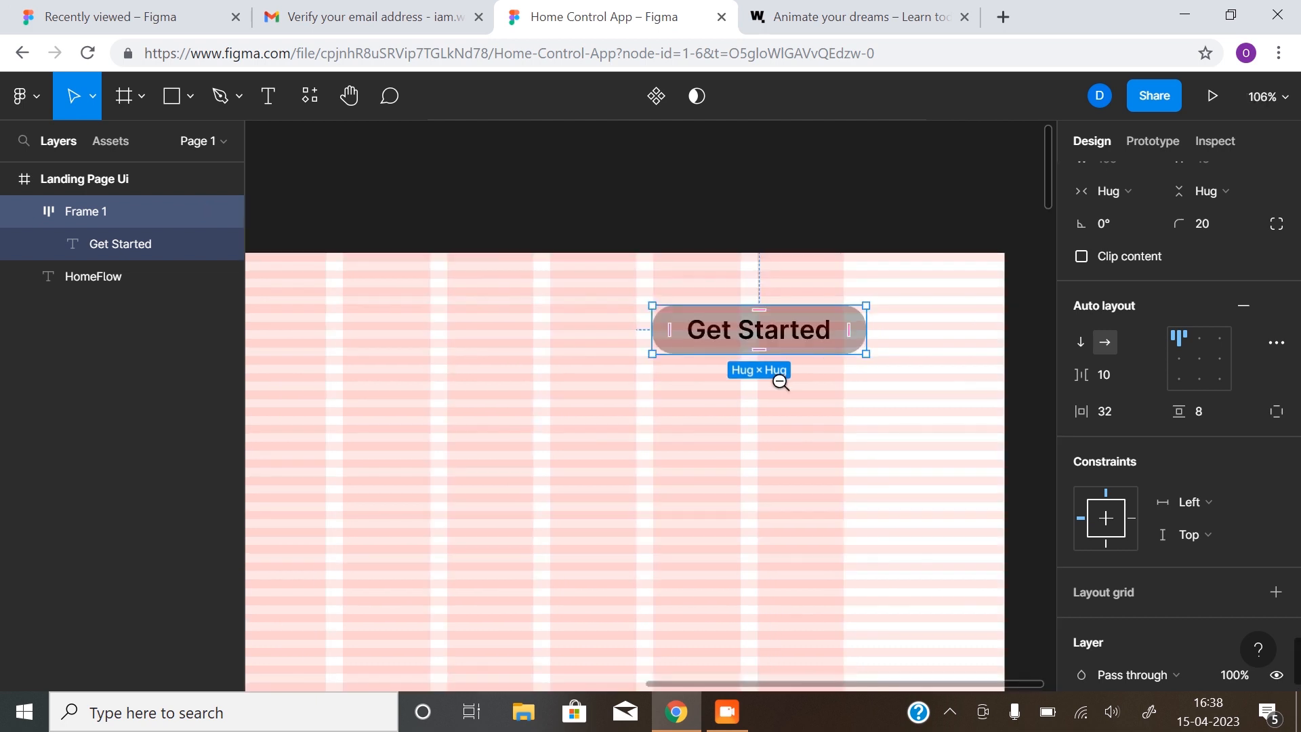
drag(653, 467, 801, 380)
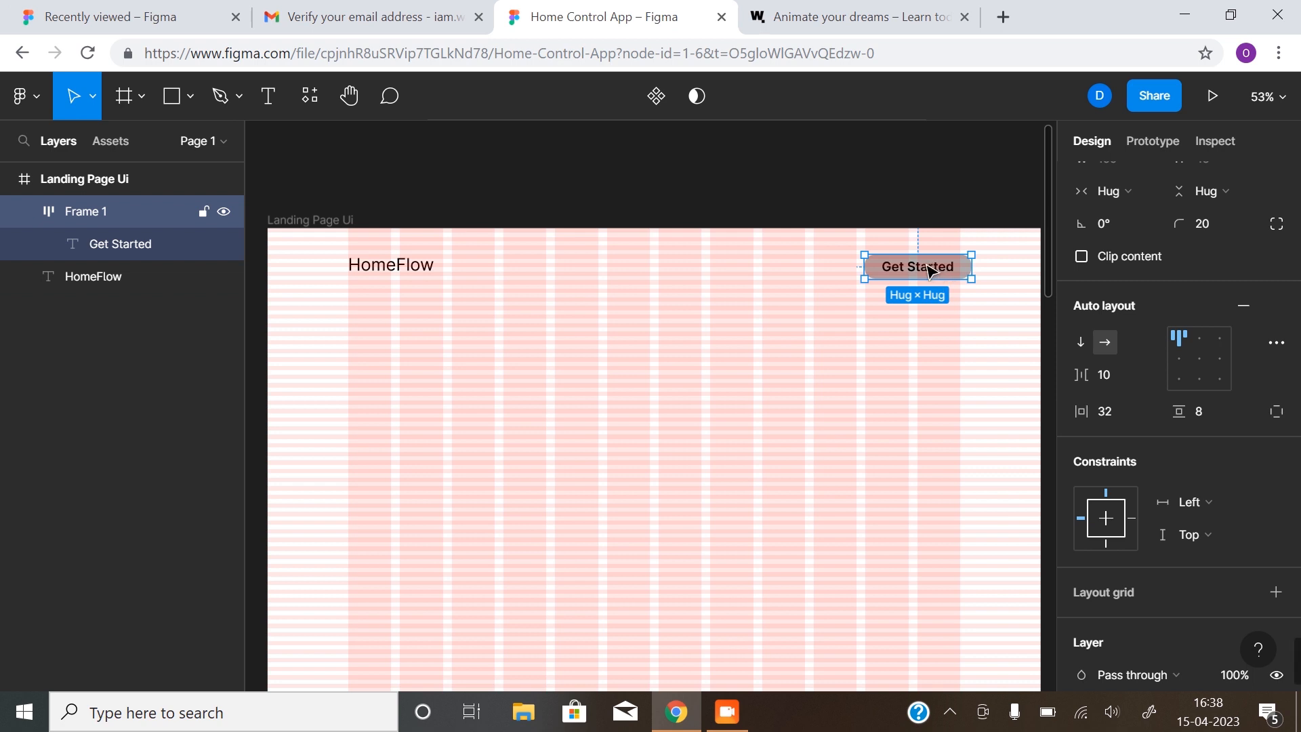
drag(930, 271, 921, 271)
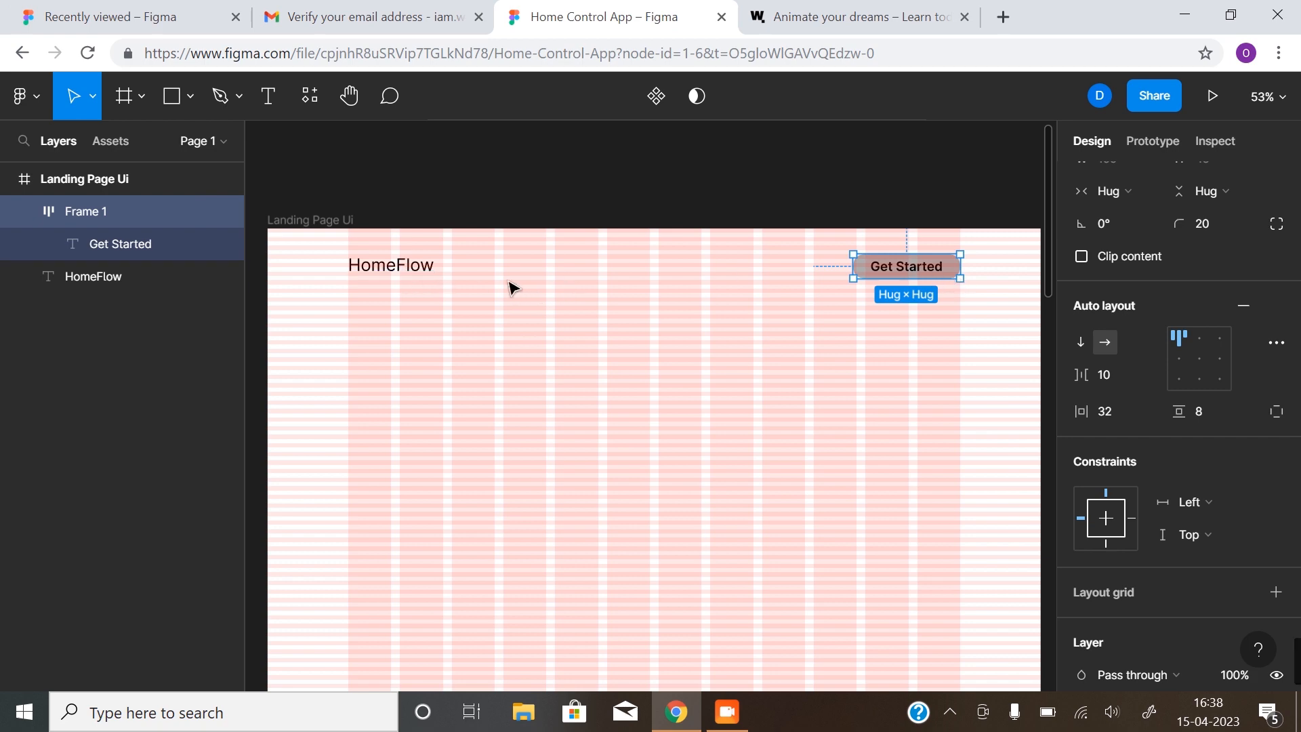
Select both HomeFlow and the Get Started pill together
click(410, 270)
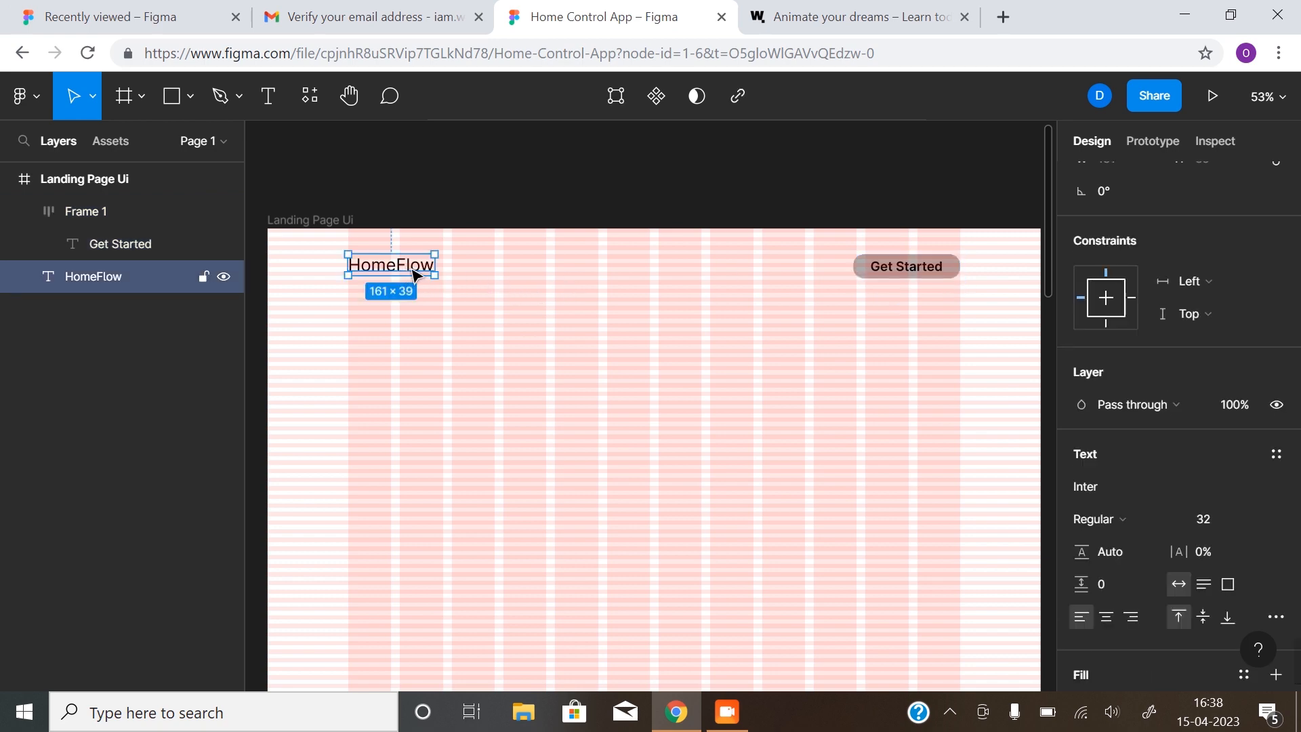
shift+click(909, 270)
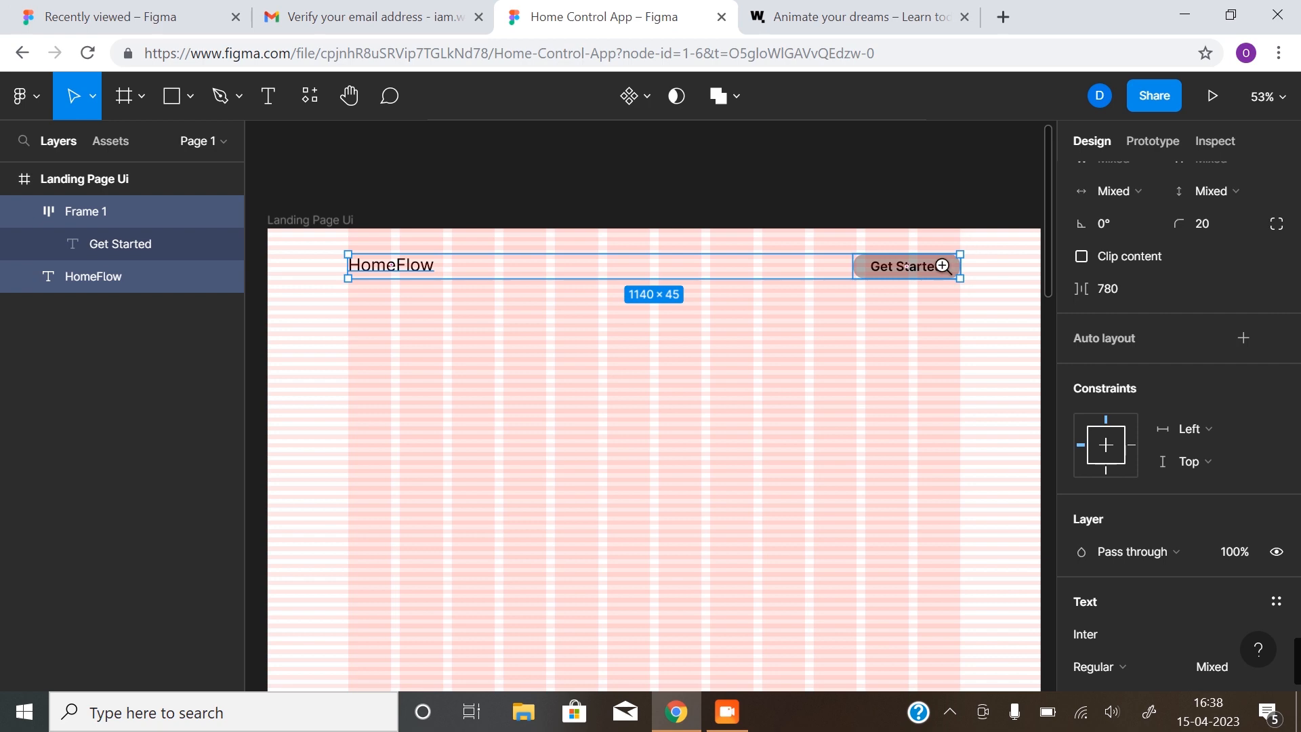
scroll(942, 266, up, 5)
scroll(976, 282, right, 3)
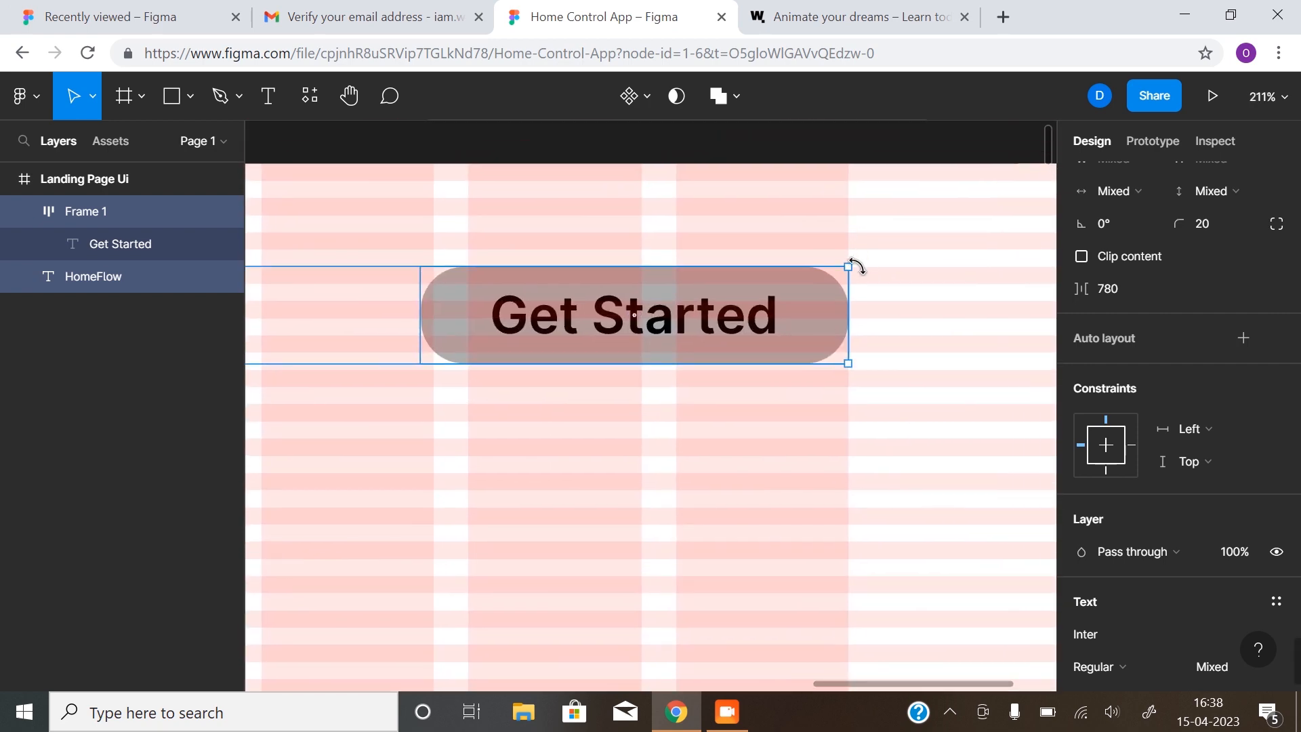
key(z)
alt+click(771, 345)
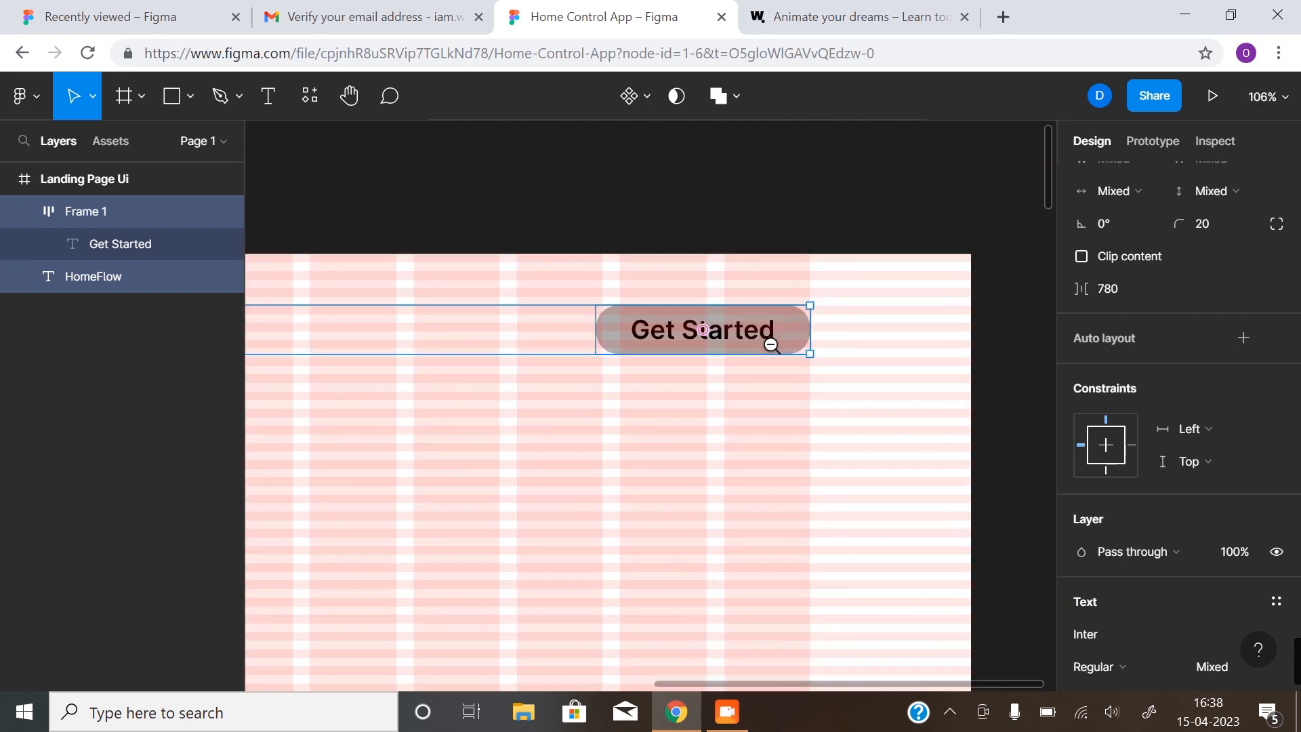
alt+click(771, 345)
drag(574, 430, 735, 380)
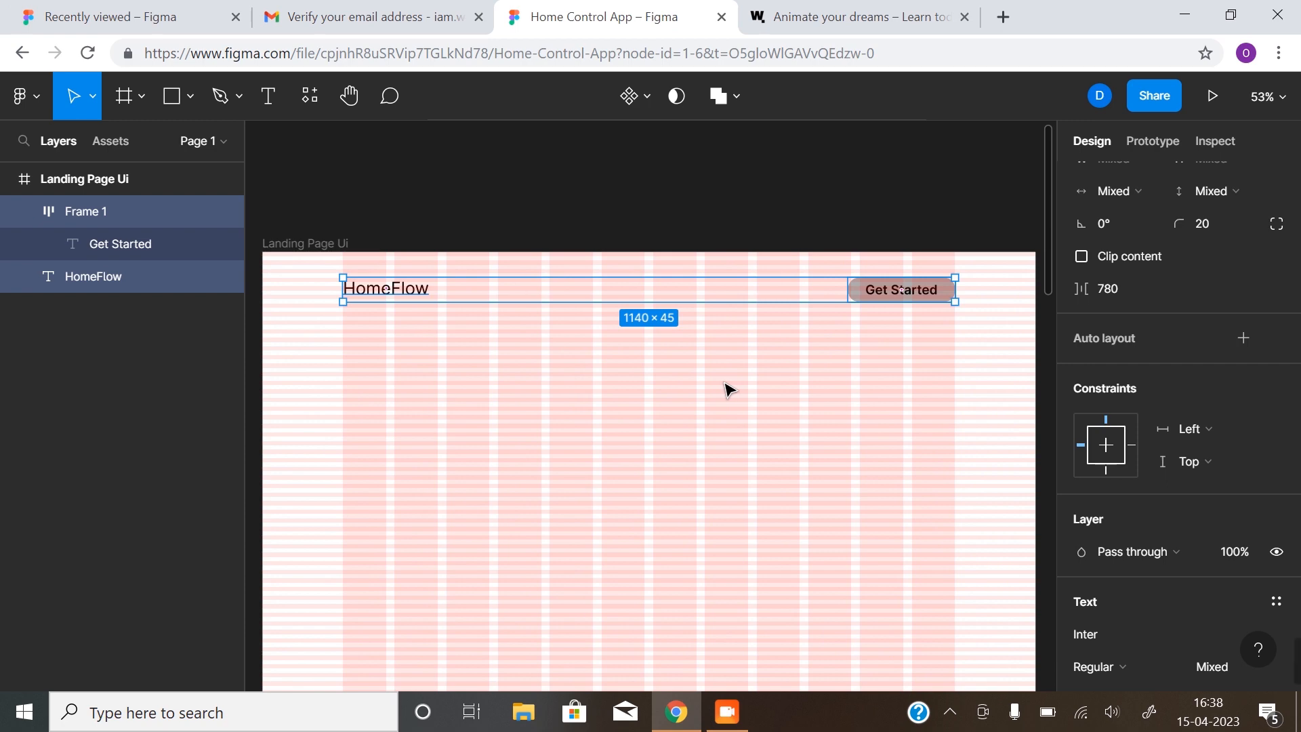
Wrap HomeFlow and Get Started in auto-layout Frame 2 with items aligned center vertically
key(shift+a)
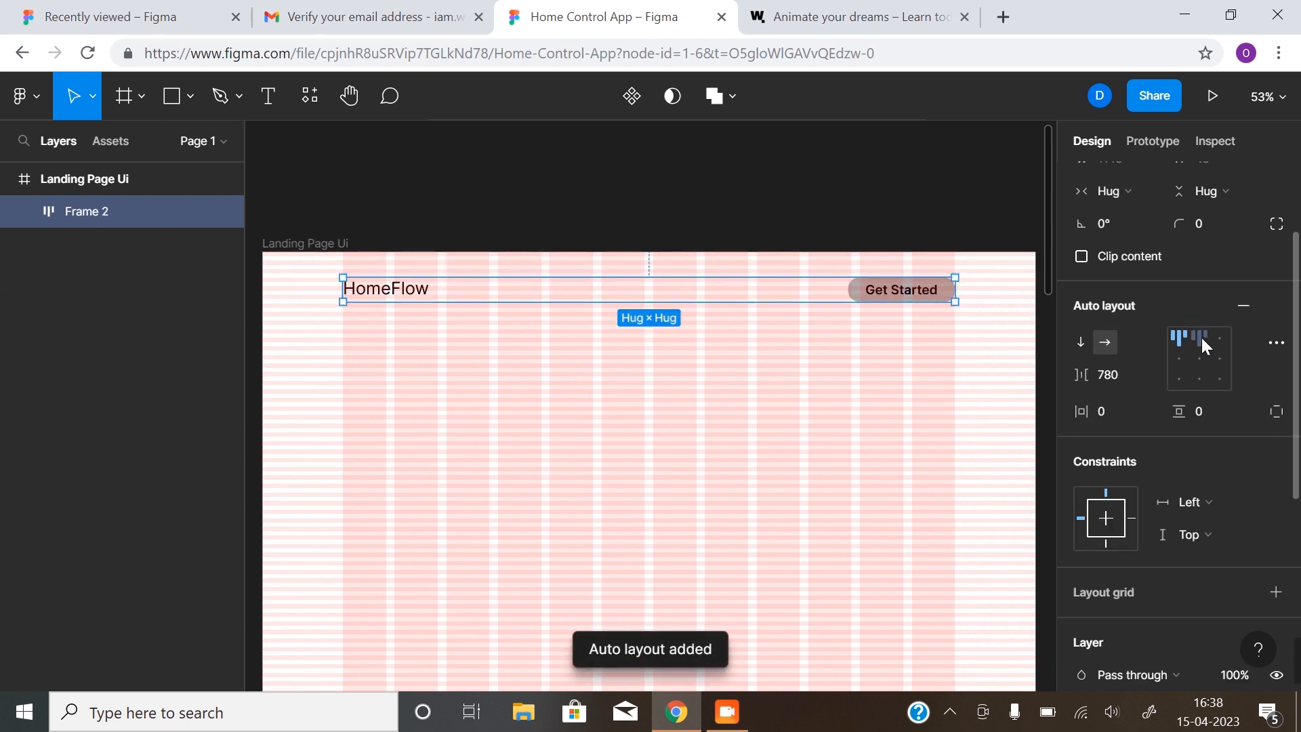
click(1197, 356)
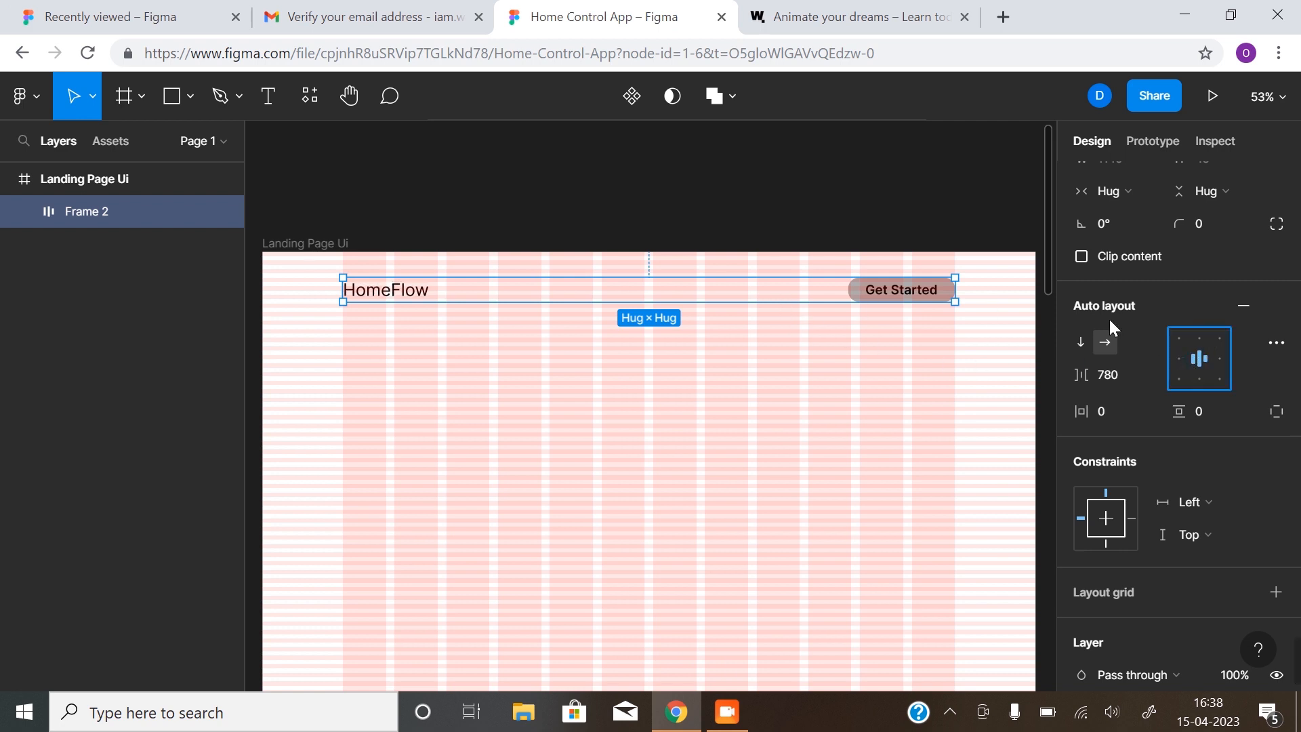
click(903, 298)
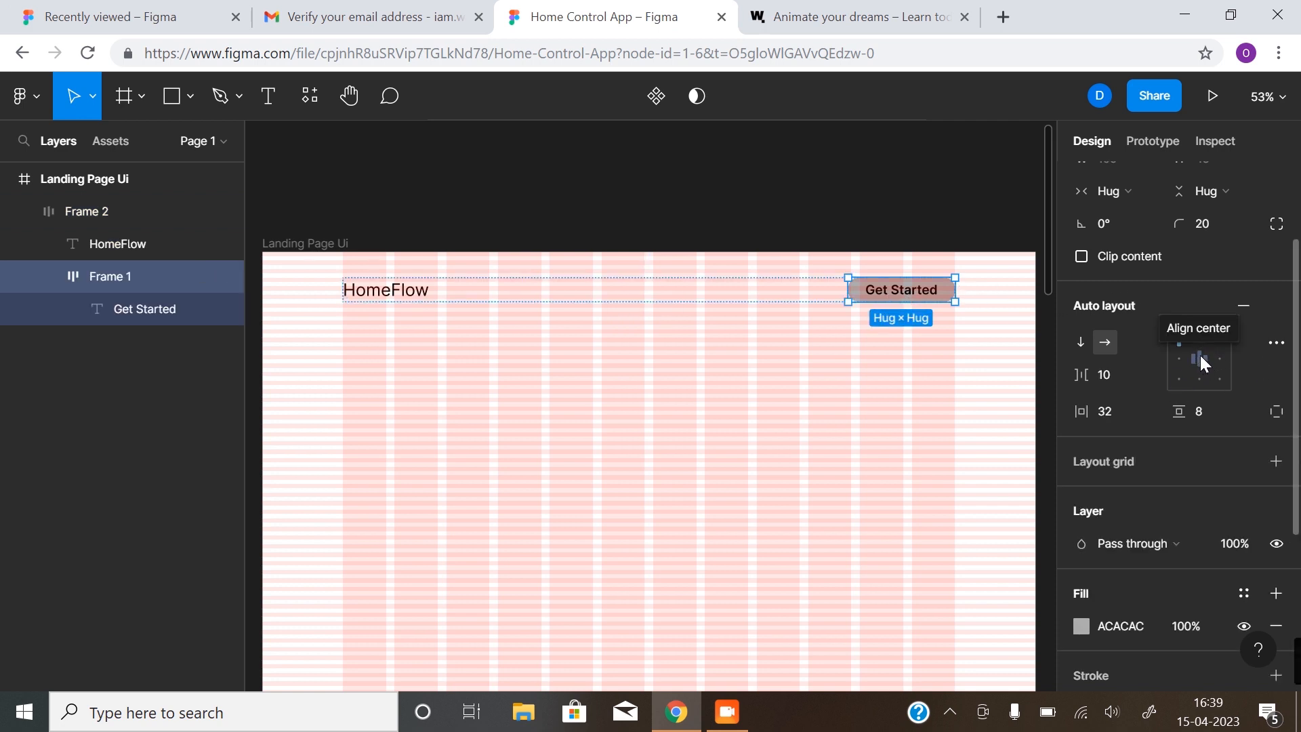
click(696, 375)
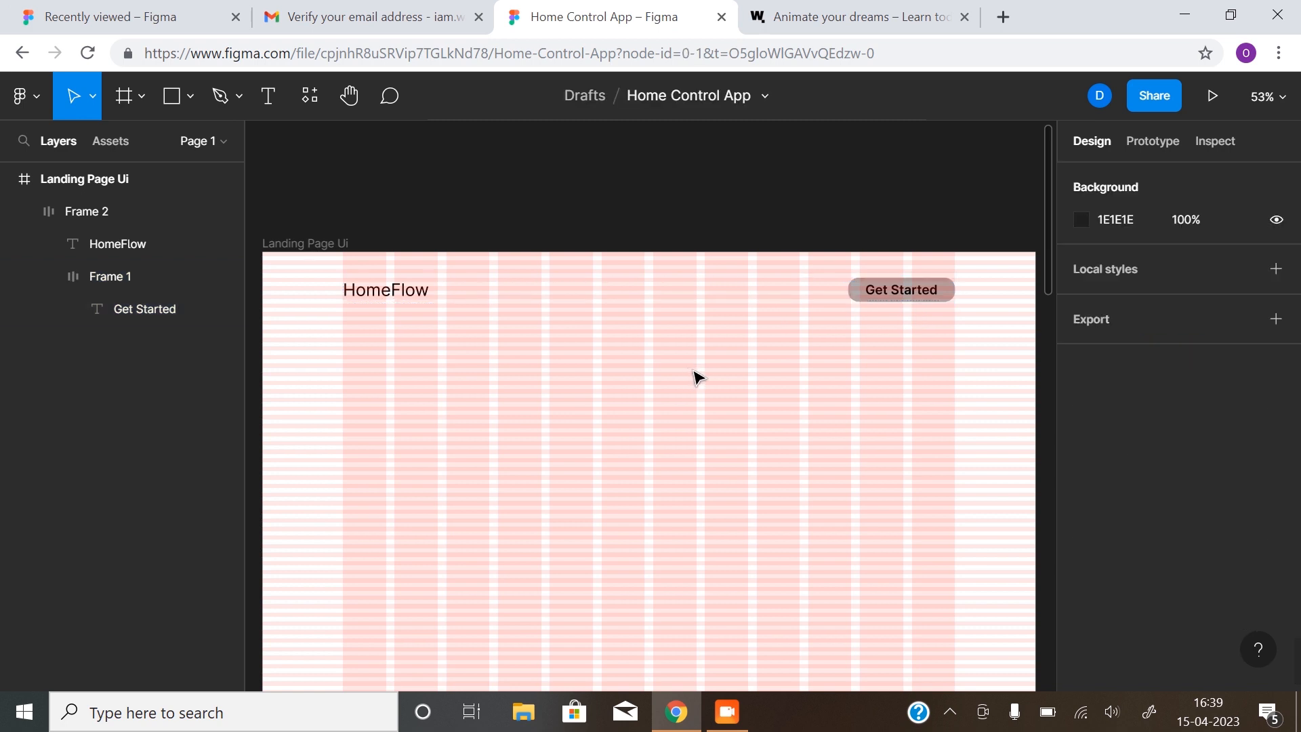
scroll(697, 376, down, 2)
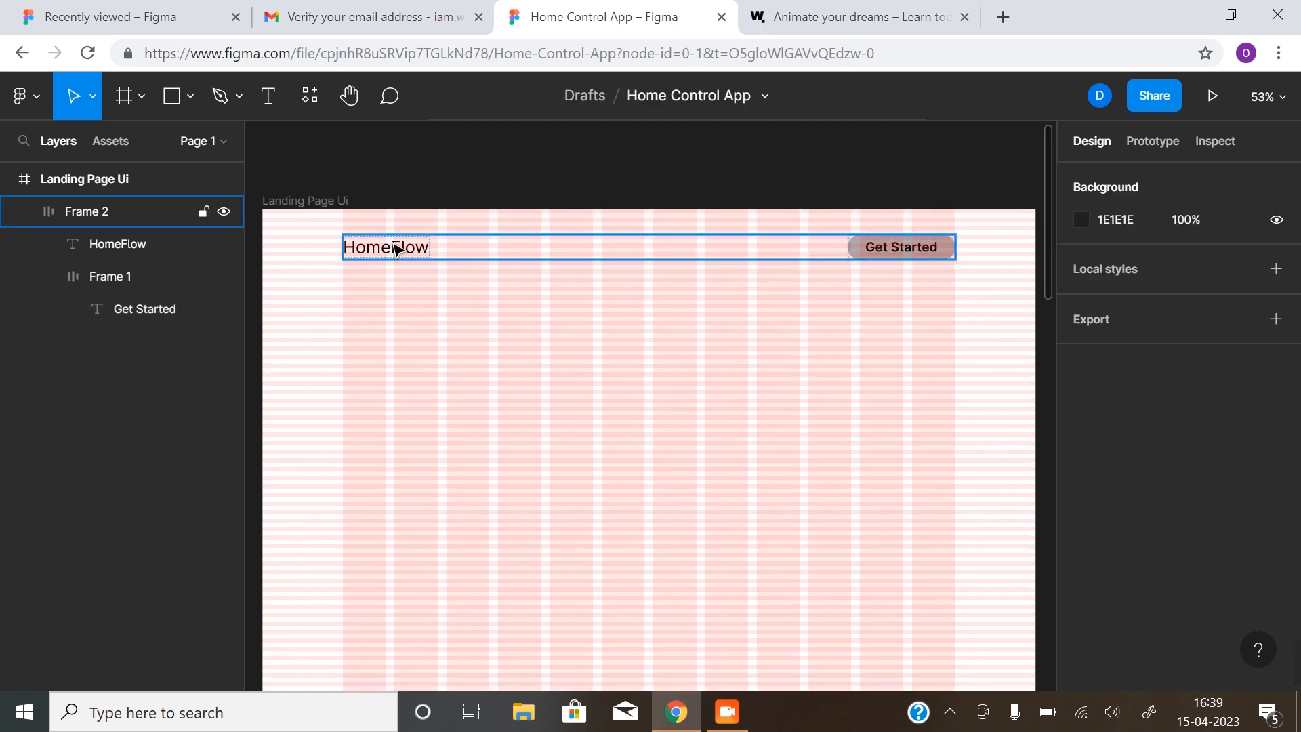
alt+click(493, 337)
drag(617, 378, 655, 285)
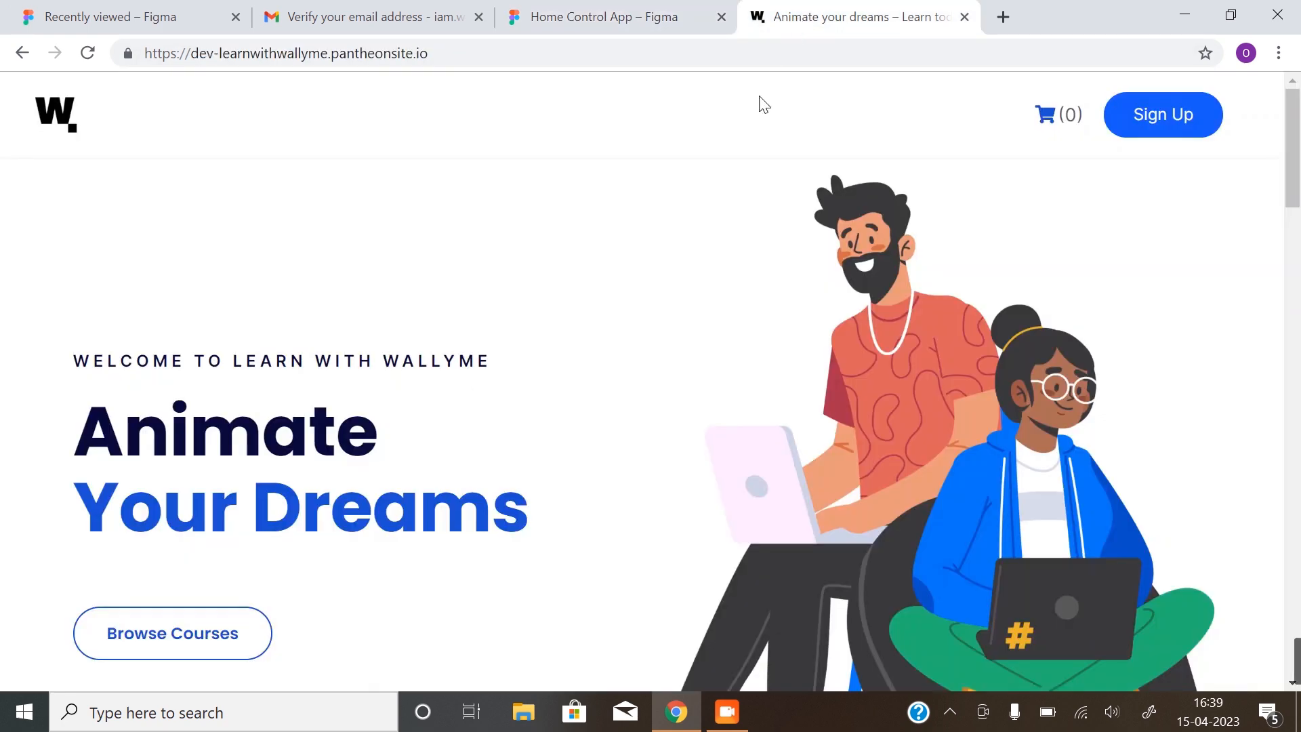
click(752, 24)
scroll(662, 343, down, 6)
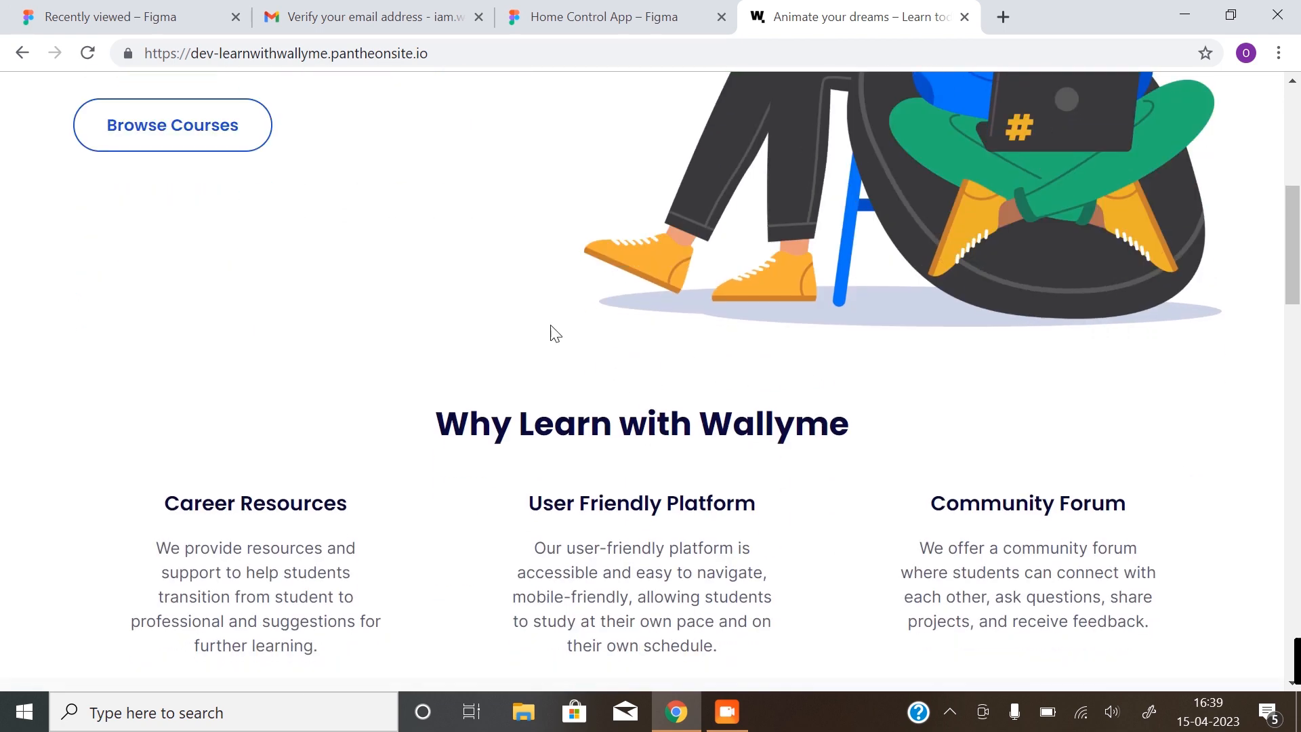
scroll(650, 363, down, 3)
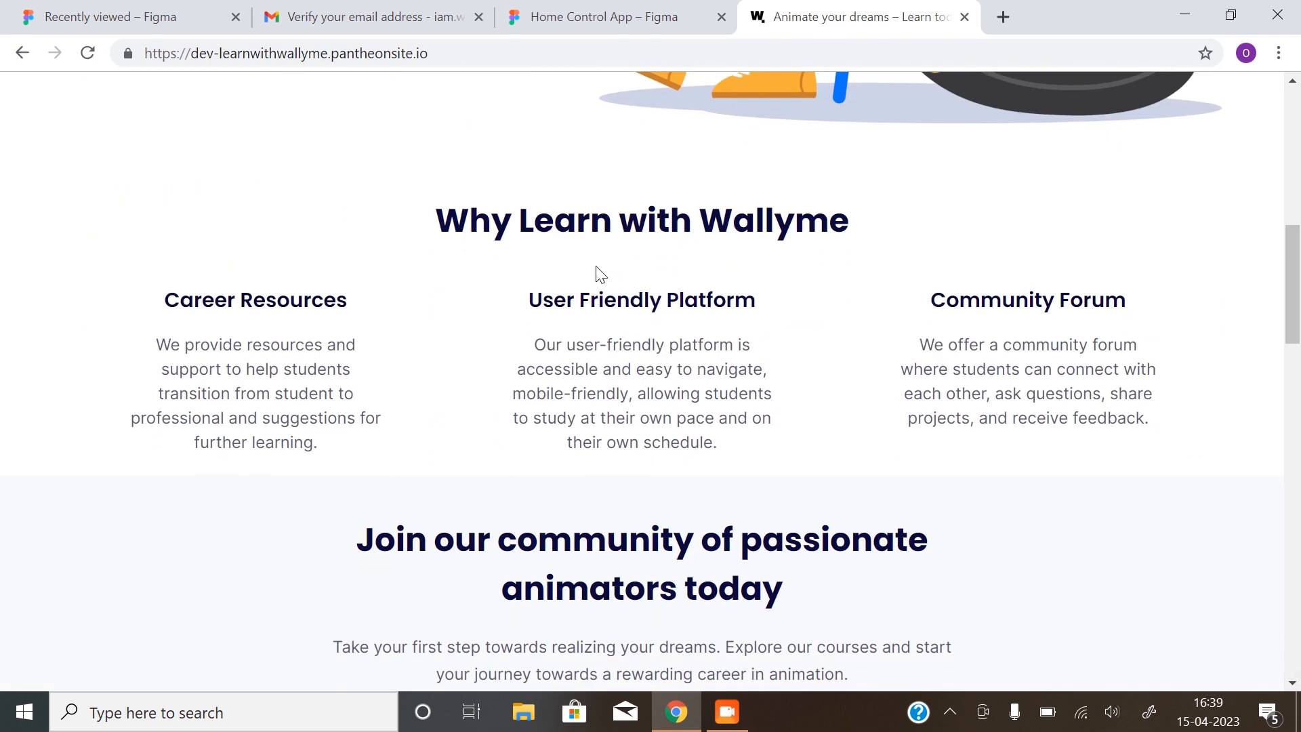
click(639, 20)
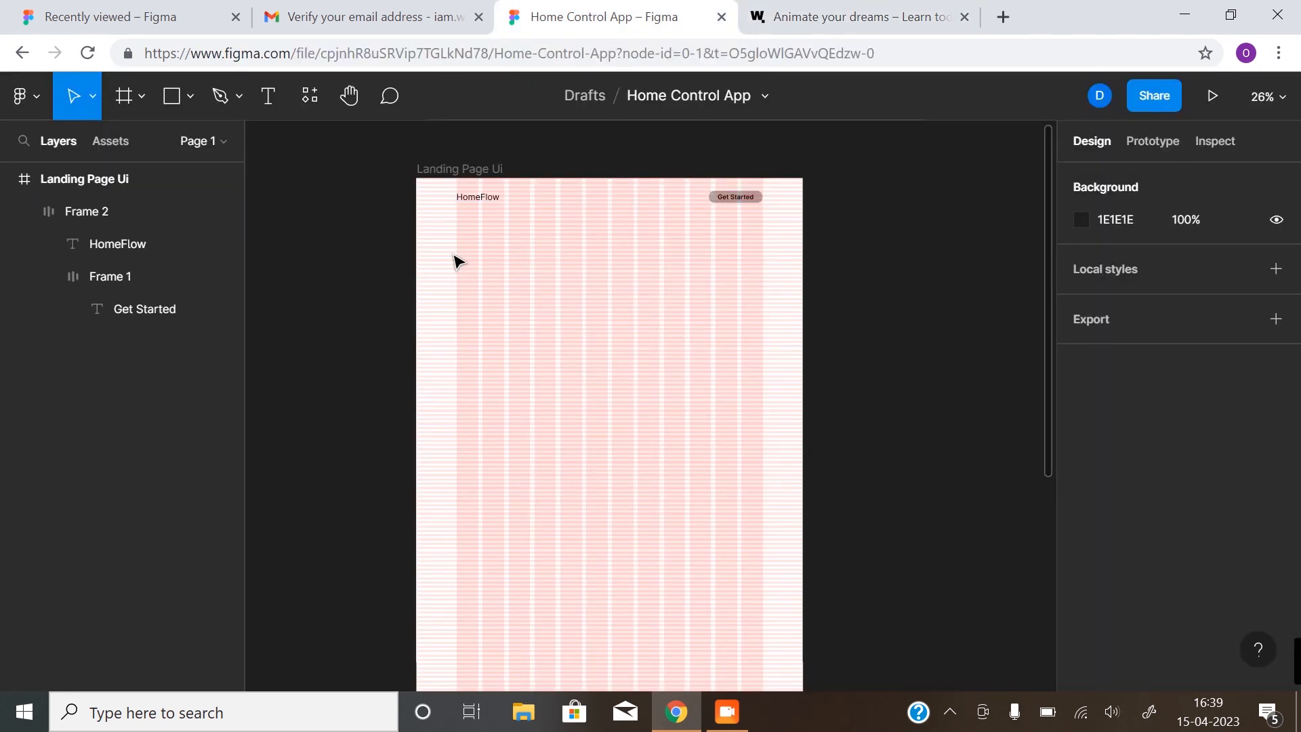
Draw a rectangle below the header and stretch its left edge to the frame edge
click(182, 109)
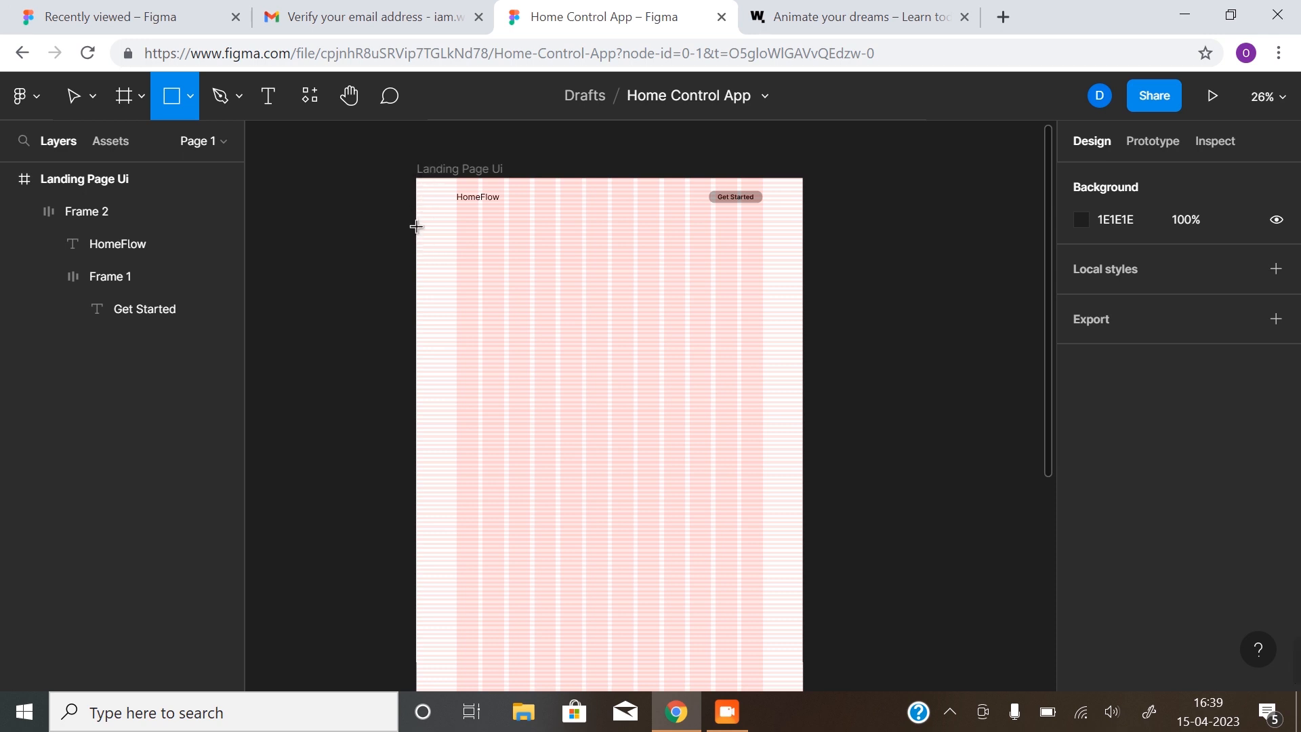
drag(419, 208, 806, 378)
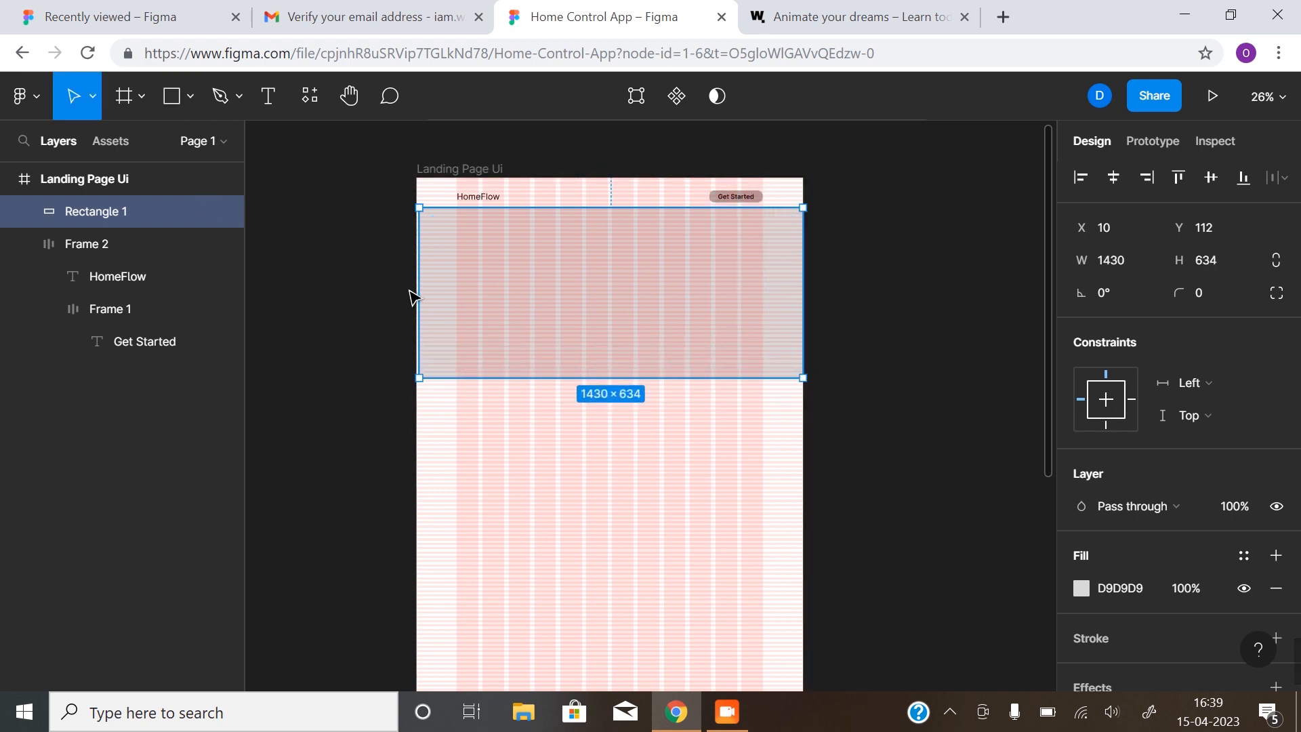
drag(419, 285, 411, 284)
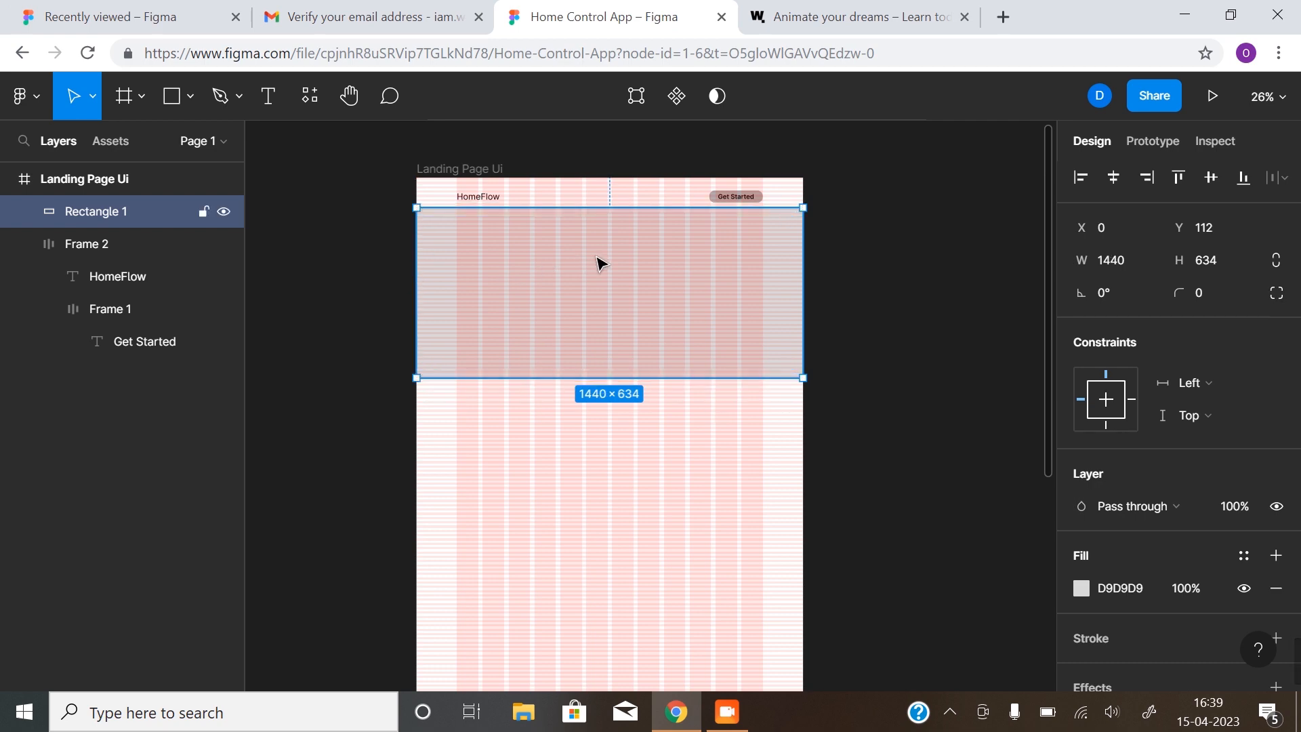
drag(601, 264, 599, 268)
Position the rectangle's top at Y 128, directly beneath the header row
key(z)
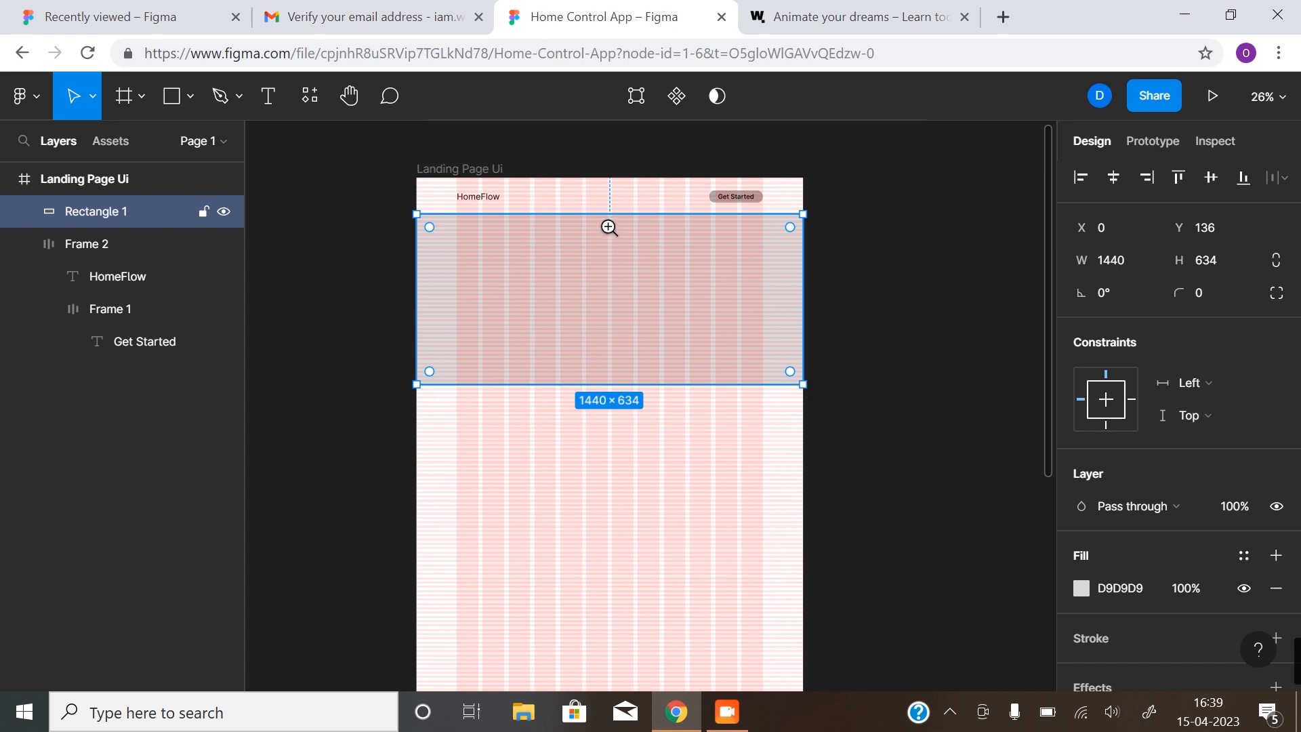
click(604, 224)
click(605, 225)
scroll(587, 336, up, 3)
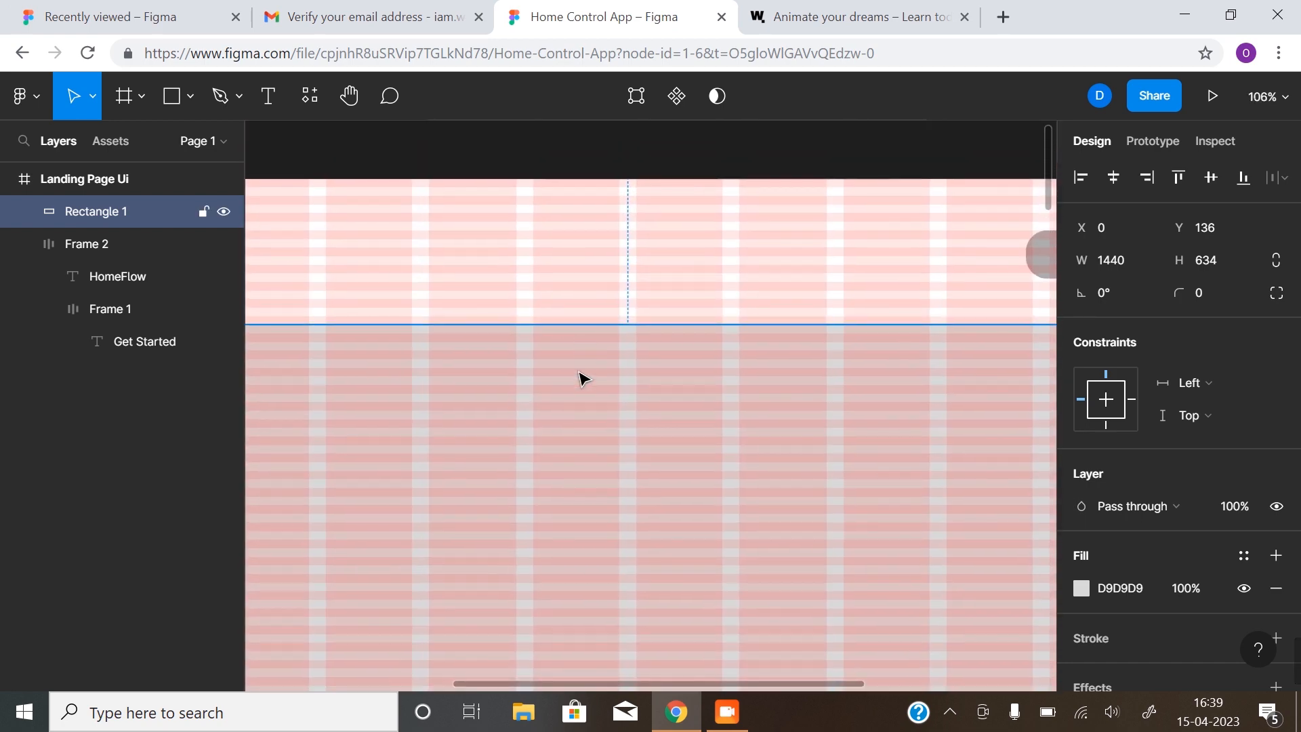
drag(583, 375, 581, 369)
key(z)
alt+click(619, 431)
alt+click(619, 431)
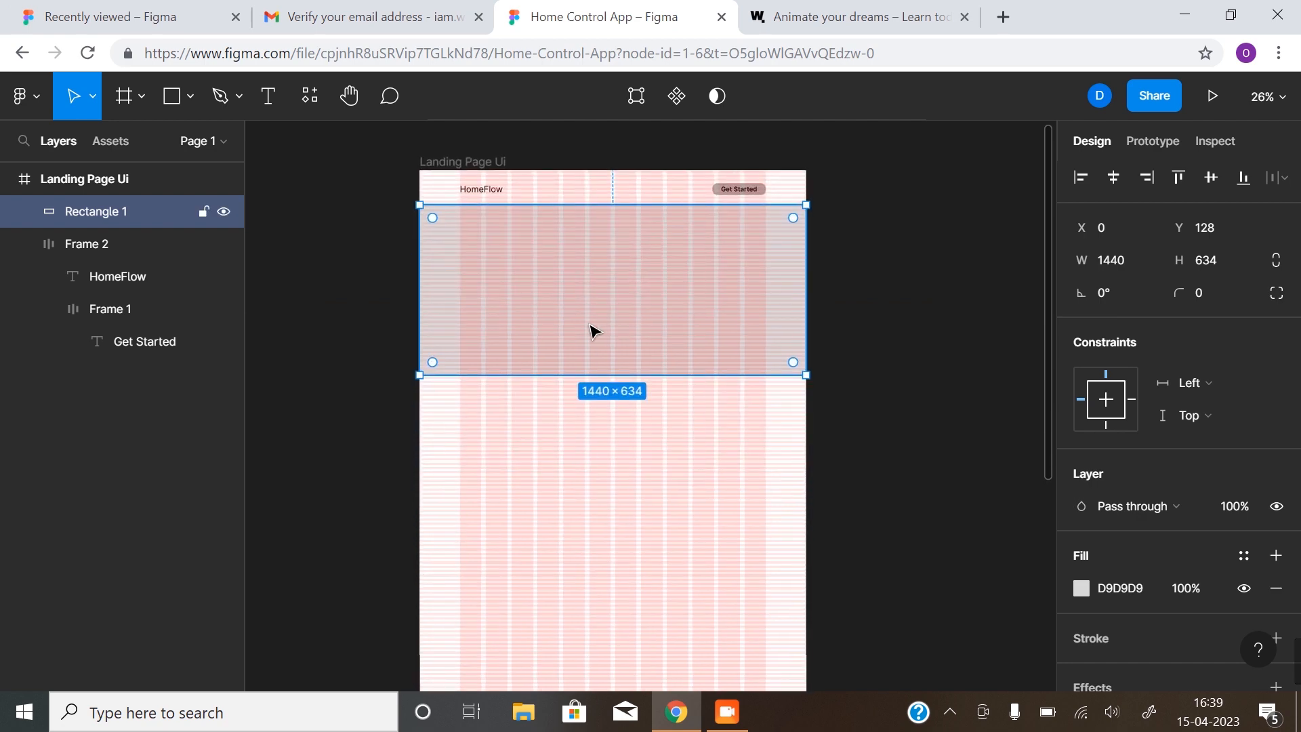
click(607, 283)
scroll(613, 329, down, 1)
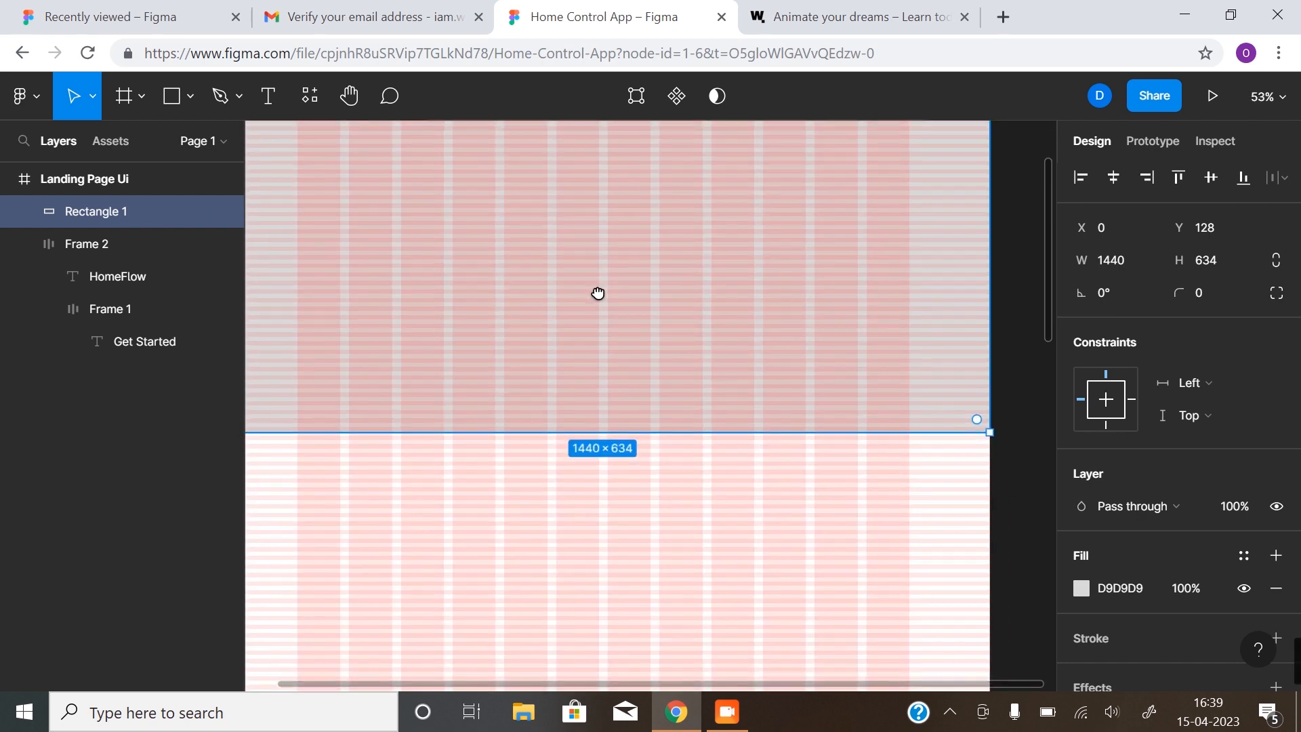
alt+click(599, 300)
scroll(593, 338, down, 1)
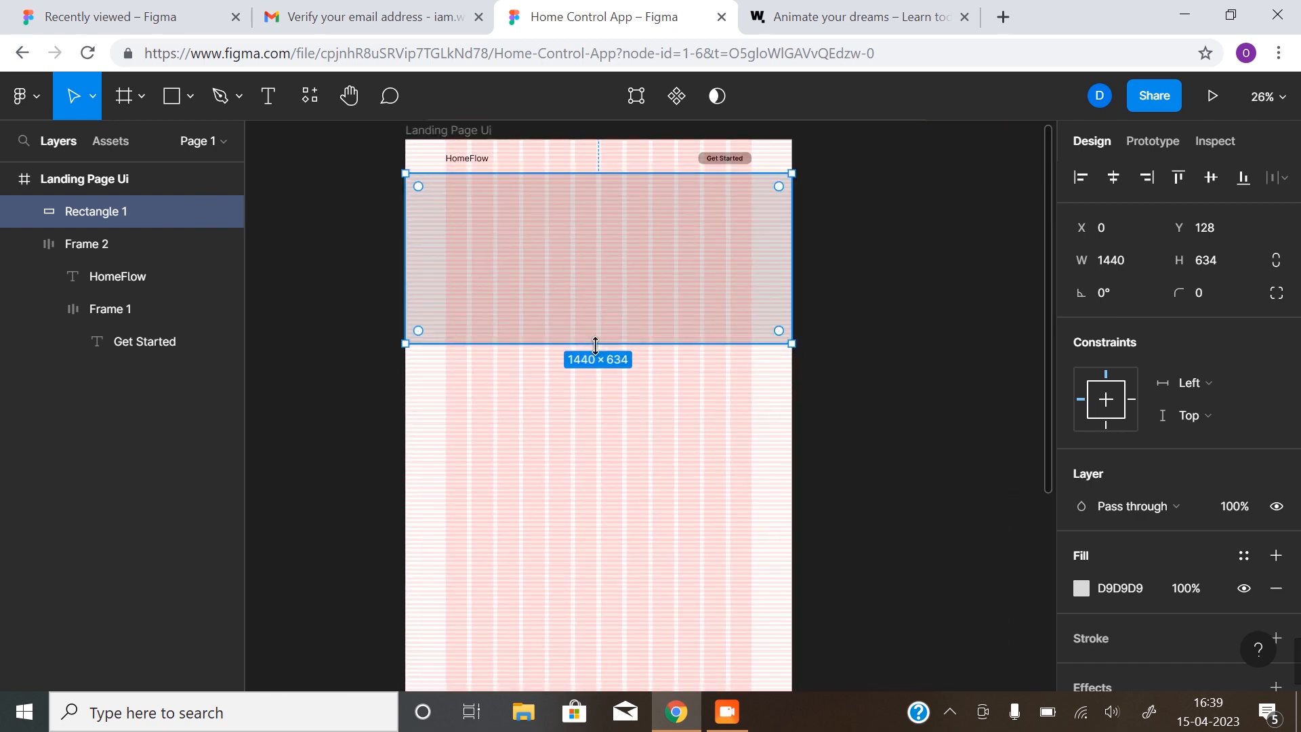
Extend the rectangle's bottom edge to make it 728 tall, then select the HomeFlow header row
click(596, 340)
drag(597, 340, 596, 391)
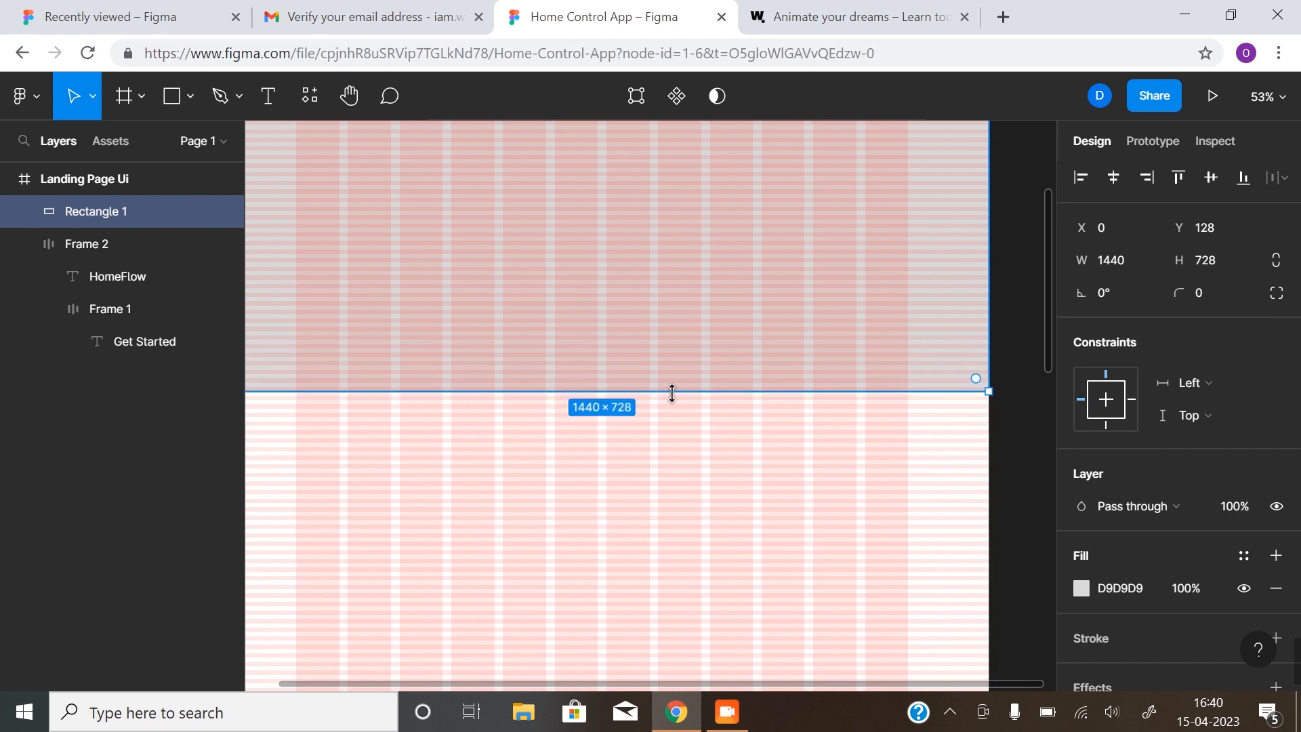
alt+click(649, 378)
drag(624, 375, 616, 409)
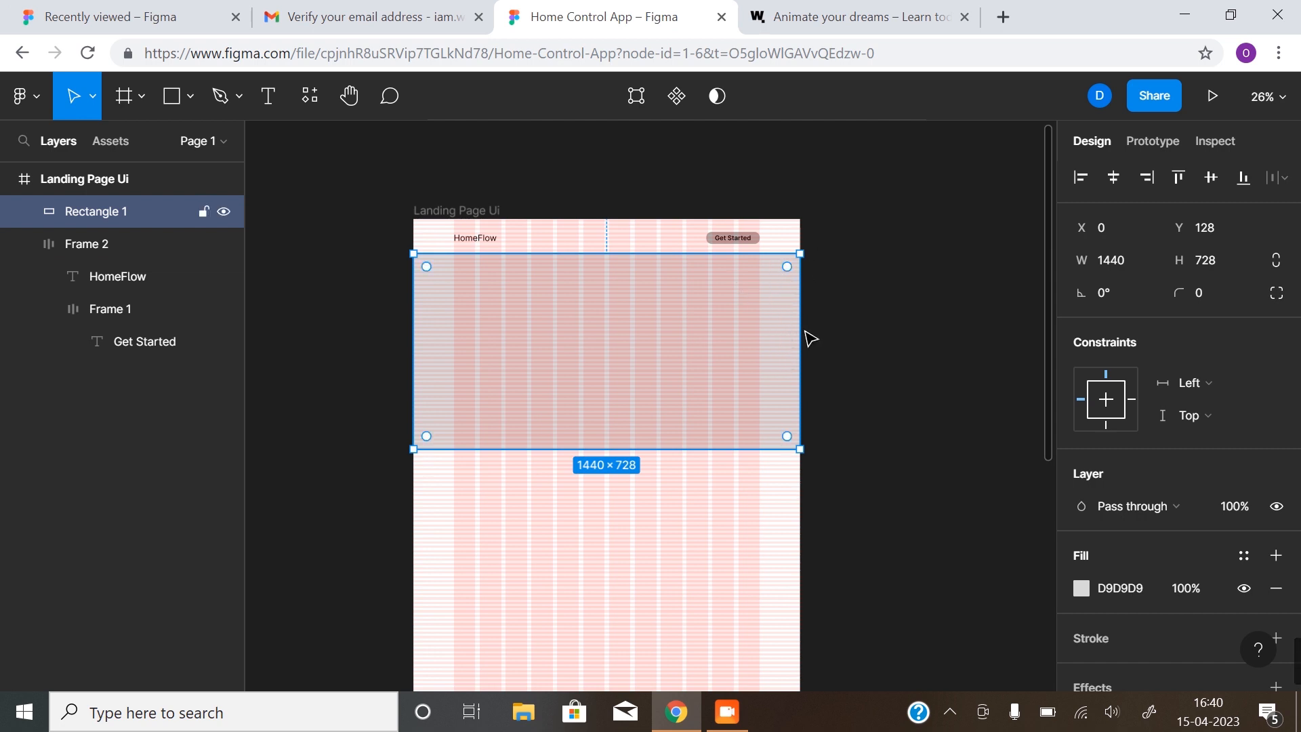
click(872, 315)
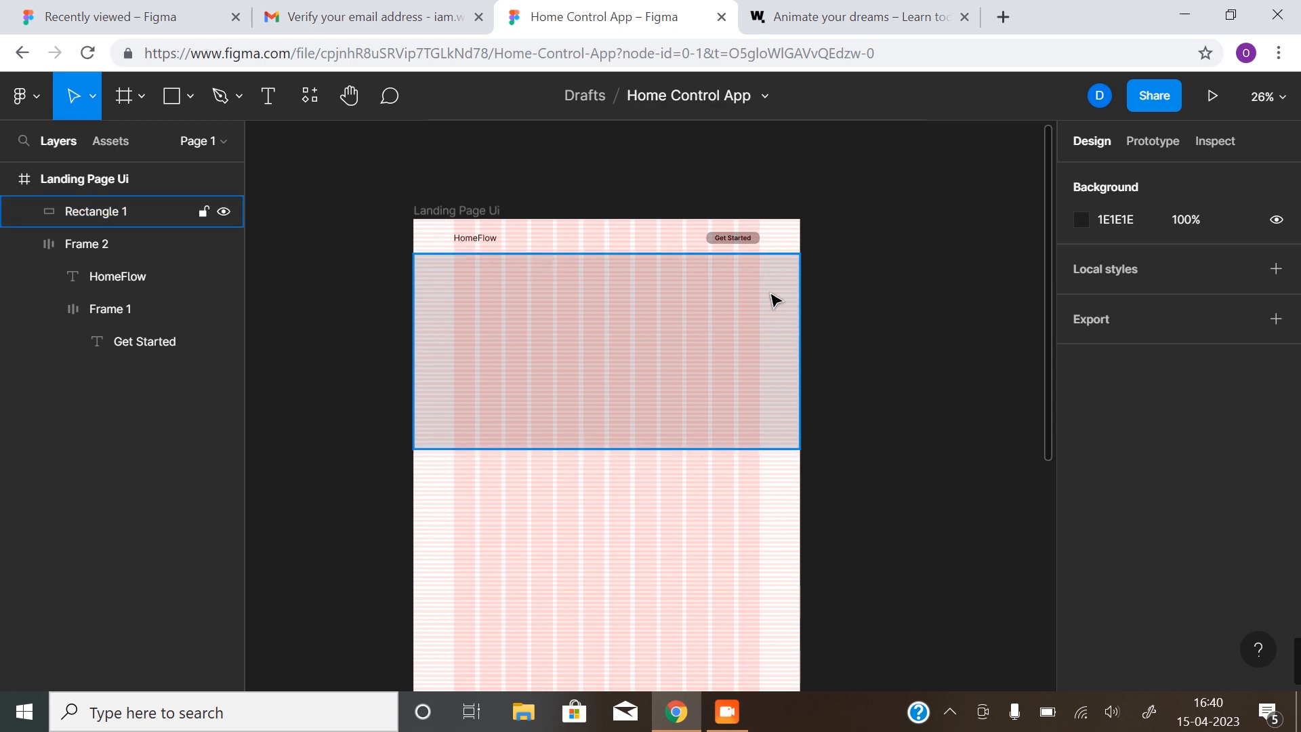
click(475, 241)
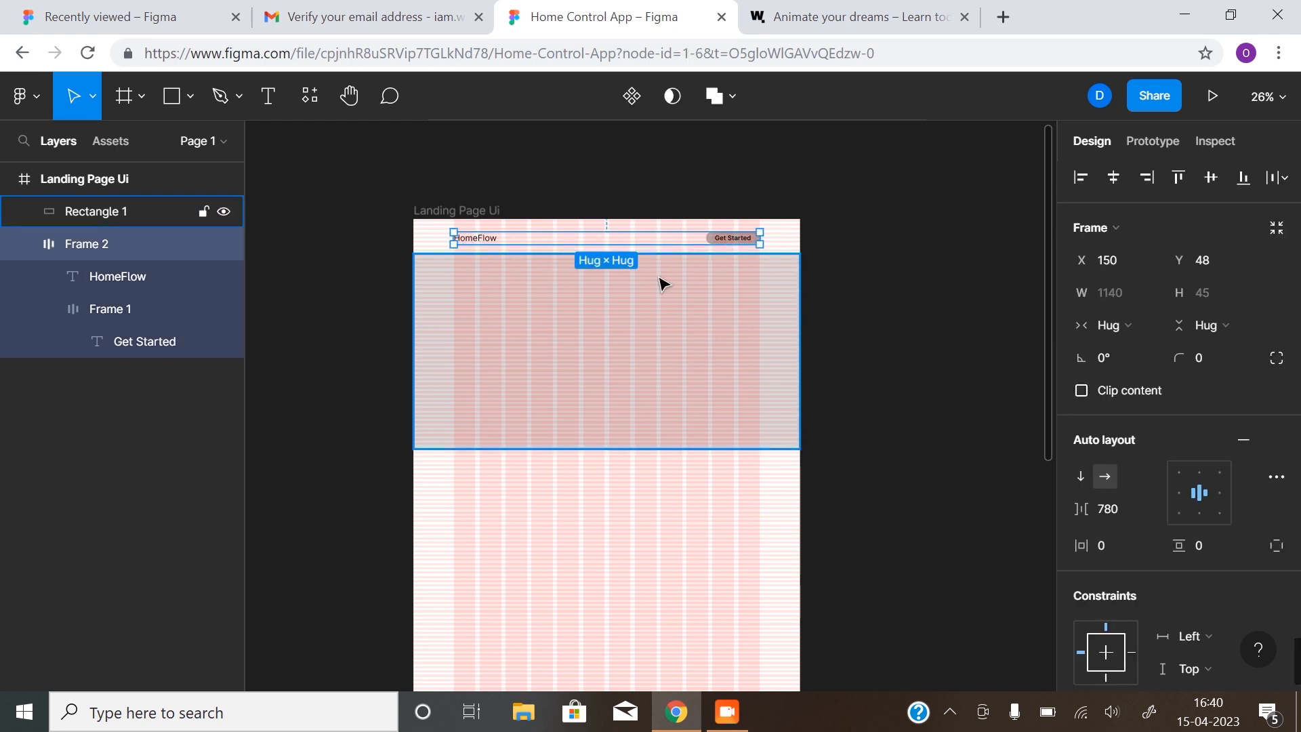
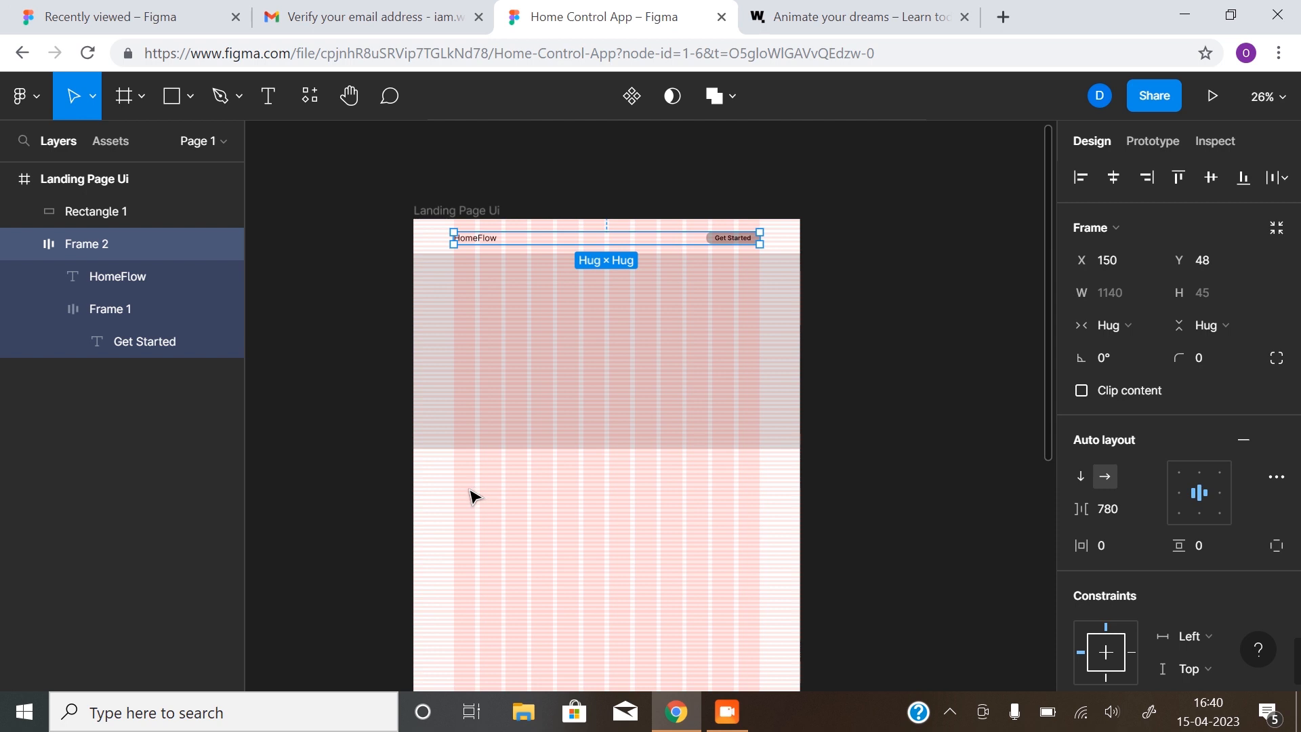
Hide the layout grids over the landing page frame
click(746, 374)
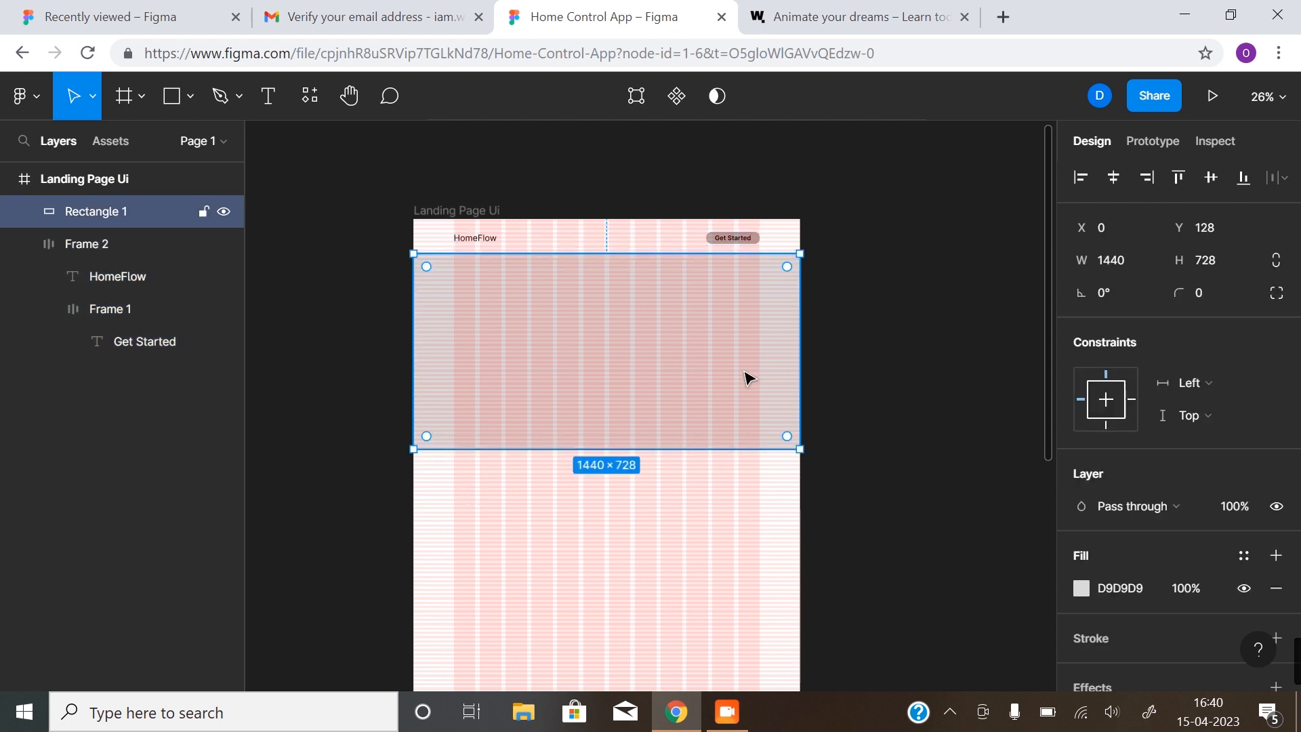
click(942, 386)
click(603, 354)
click(914, 299)
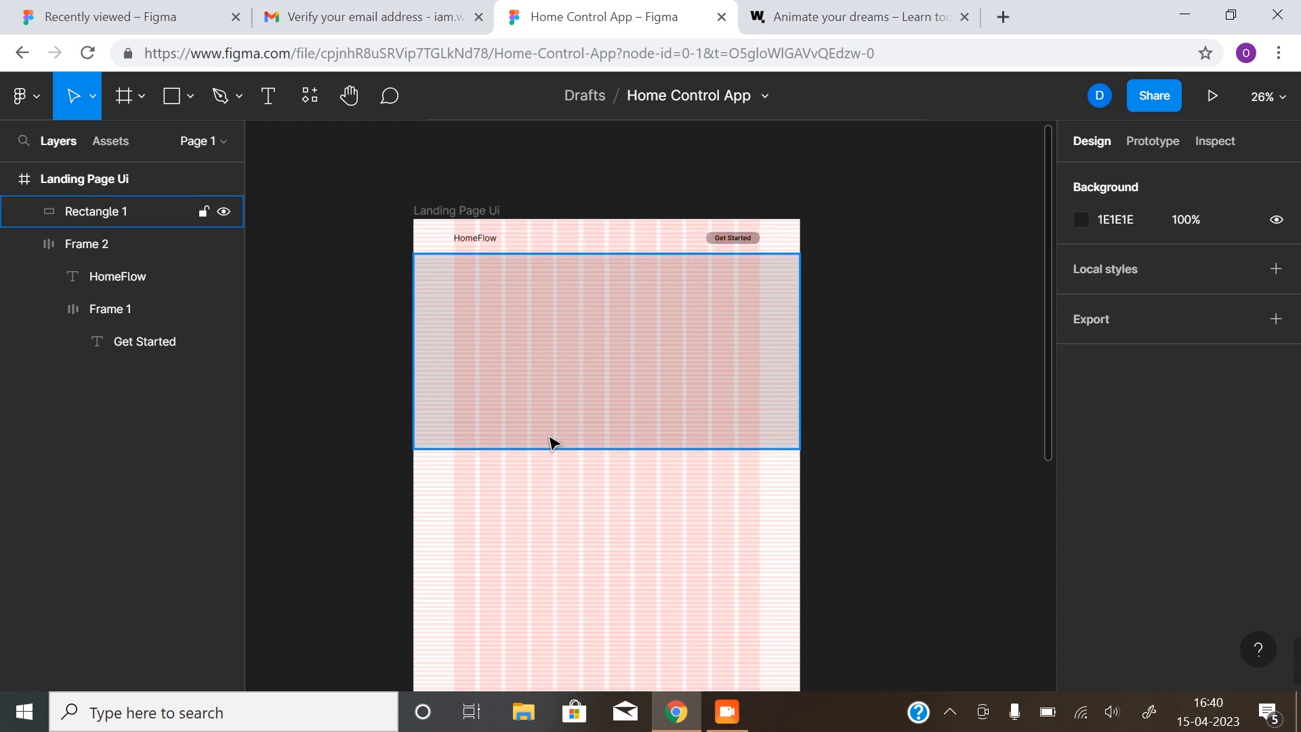
key(ctrl+shift+4)
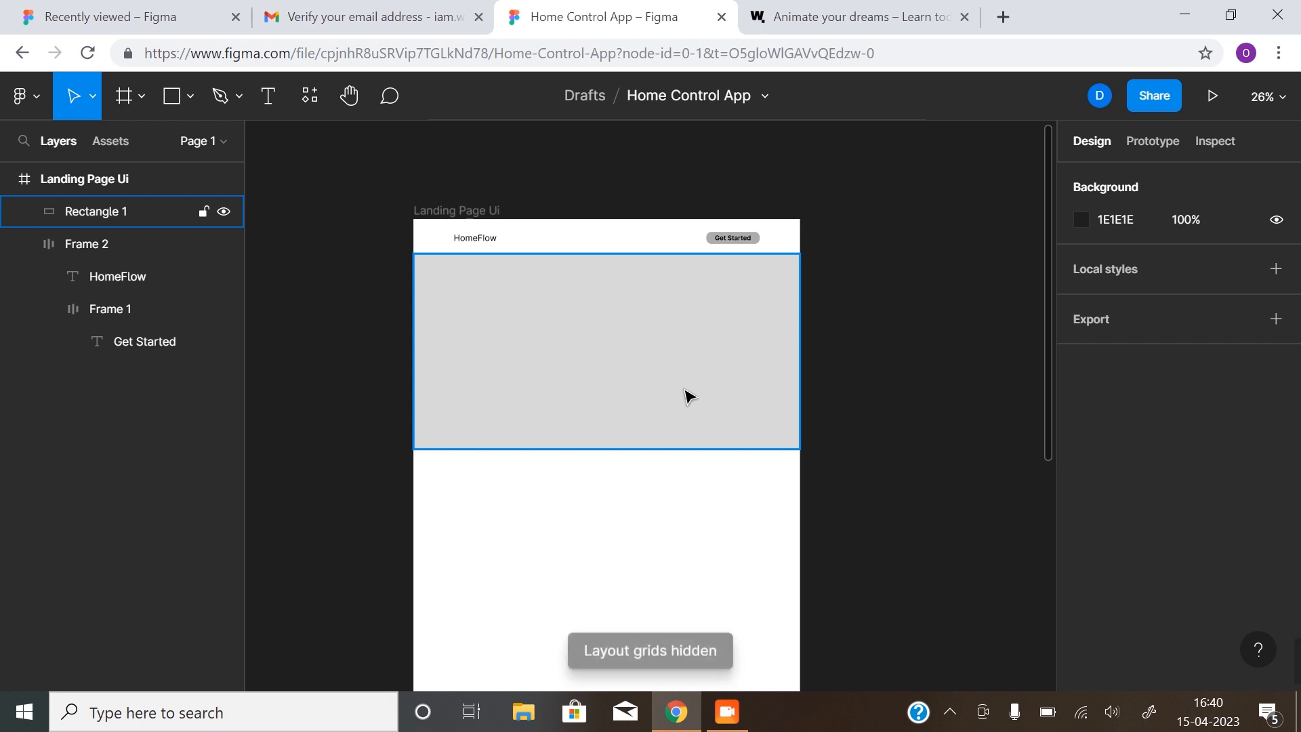
key(ctrl+shift+4)
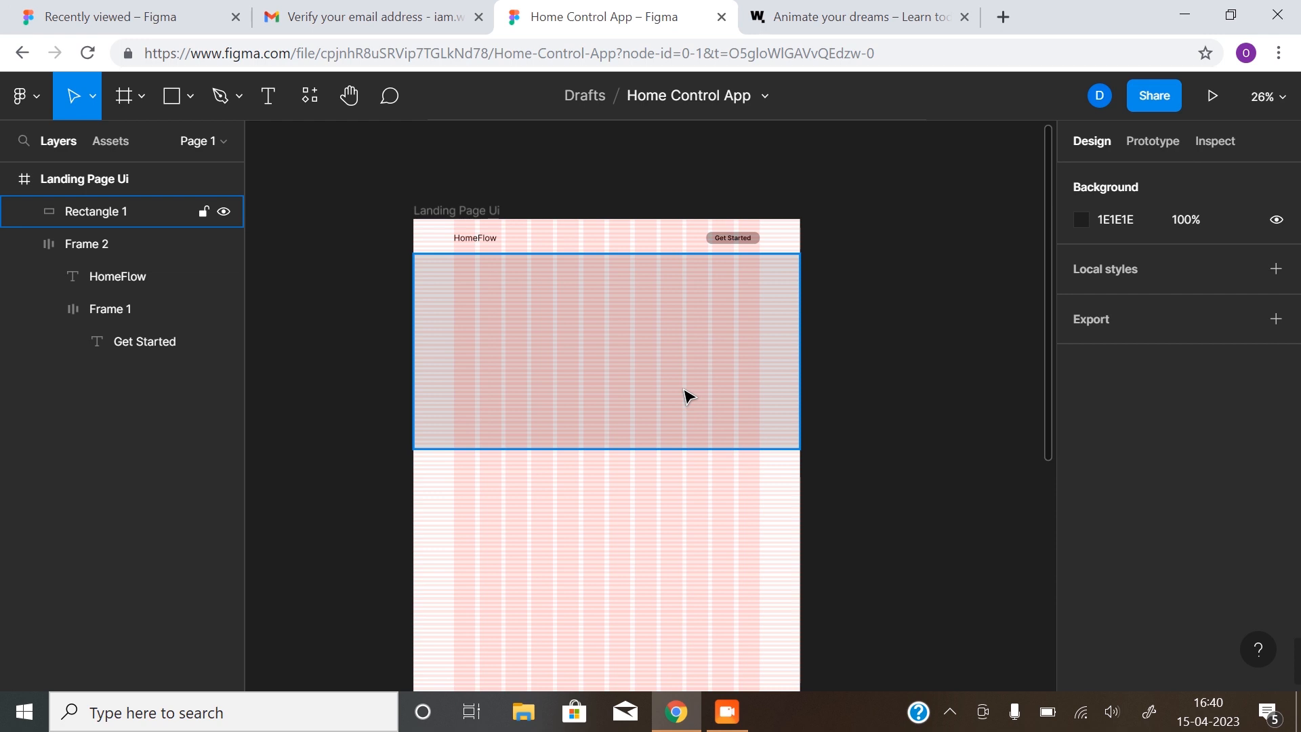
key(ctrl+shift+4)
key(Escape)
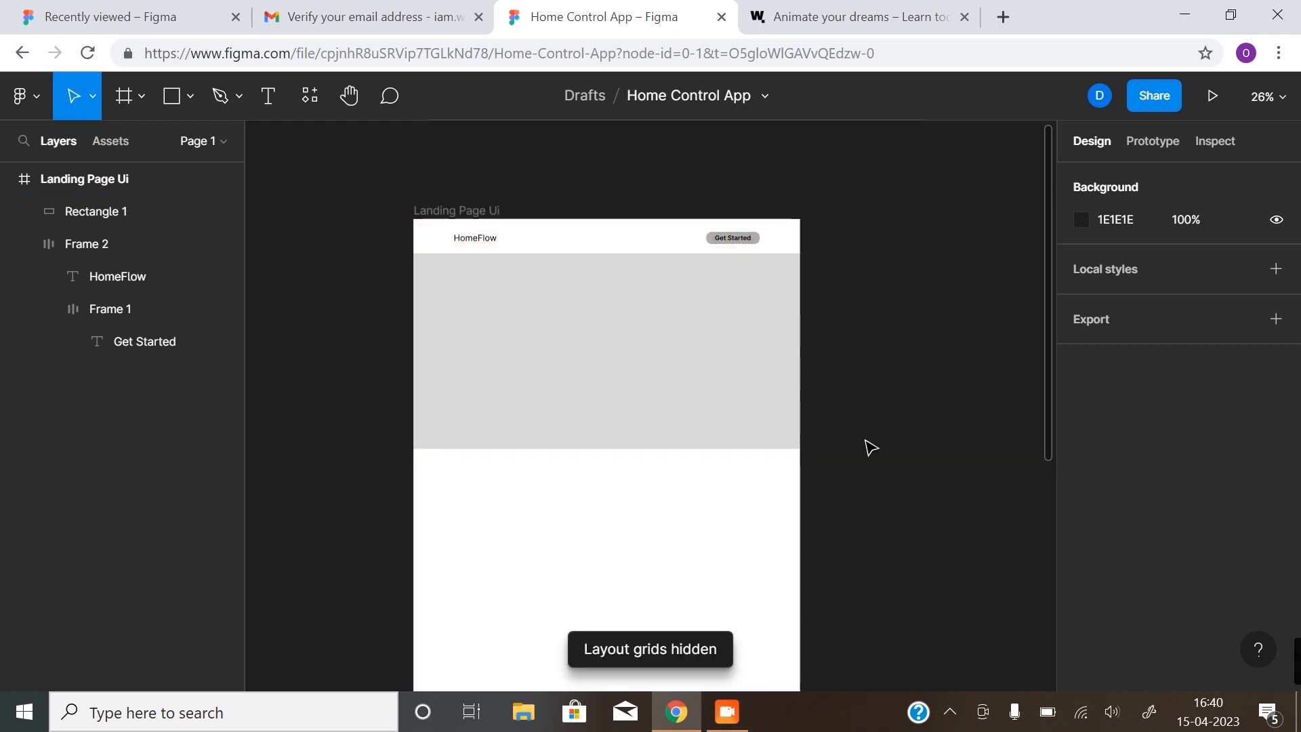
Select the gray hero rectangle and switch to the Rectangle tool
scroll(862, 450, down, 2)
scroll(855, 452, up, 2)
click(519, 369)
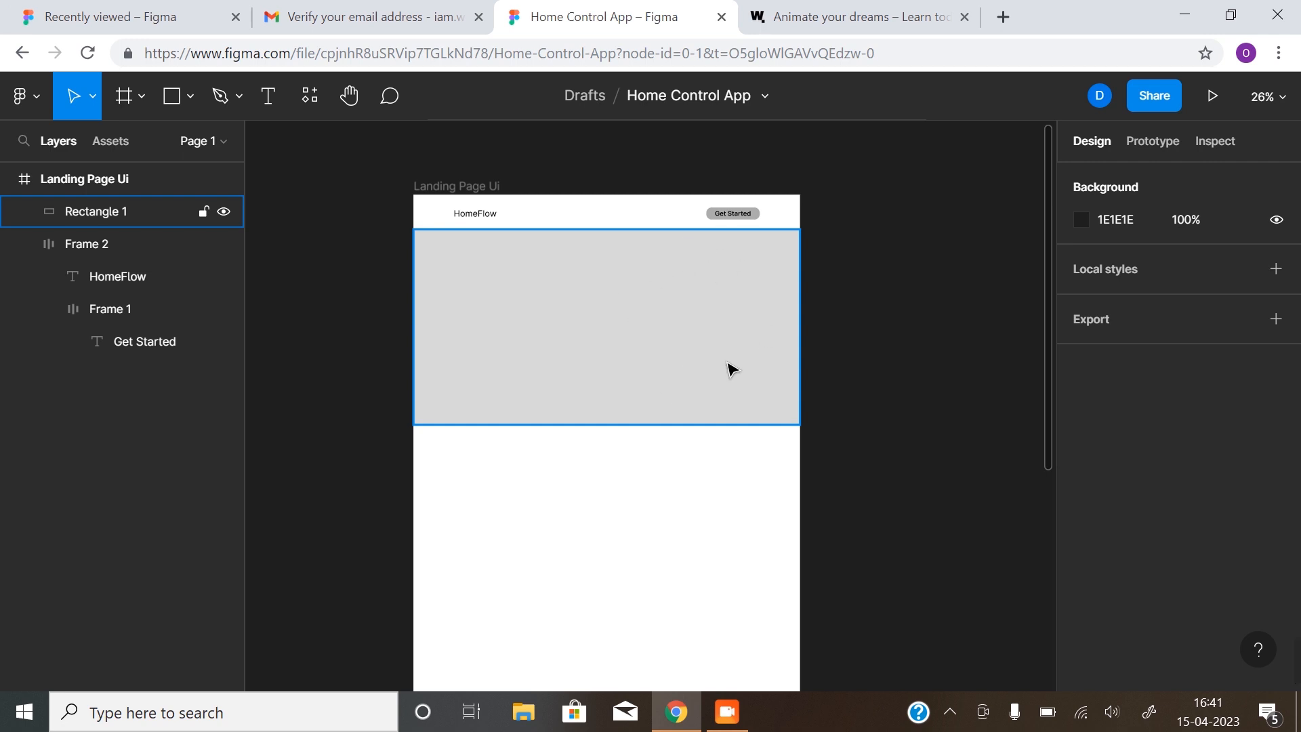
click(173, 98)
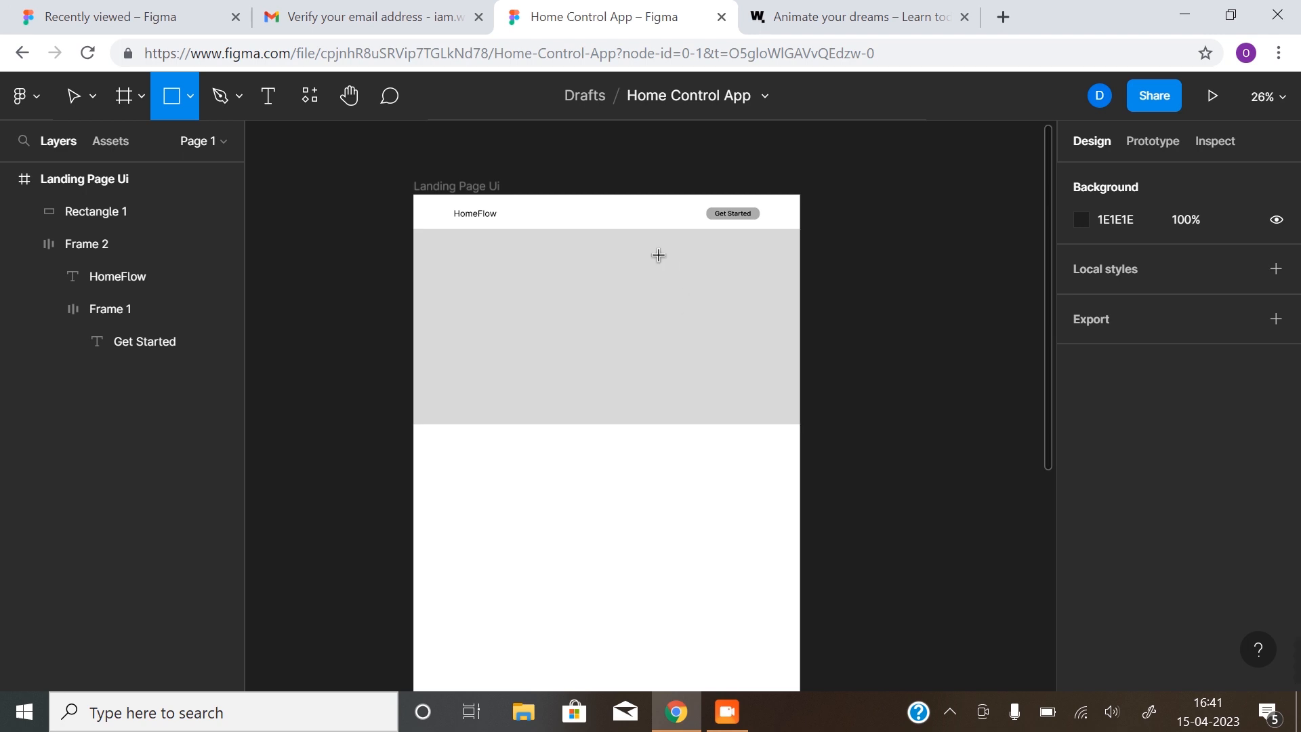
Draw a 458×592 card on the hero's right with white FFFFFF fill and 30 corner radius
drag(649, 253, 774, 412)
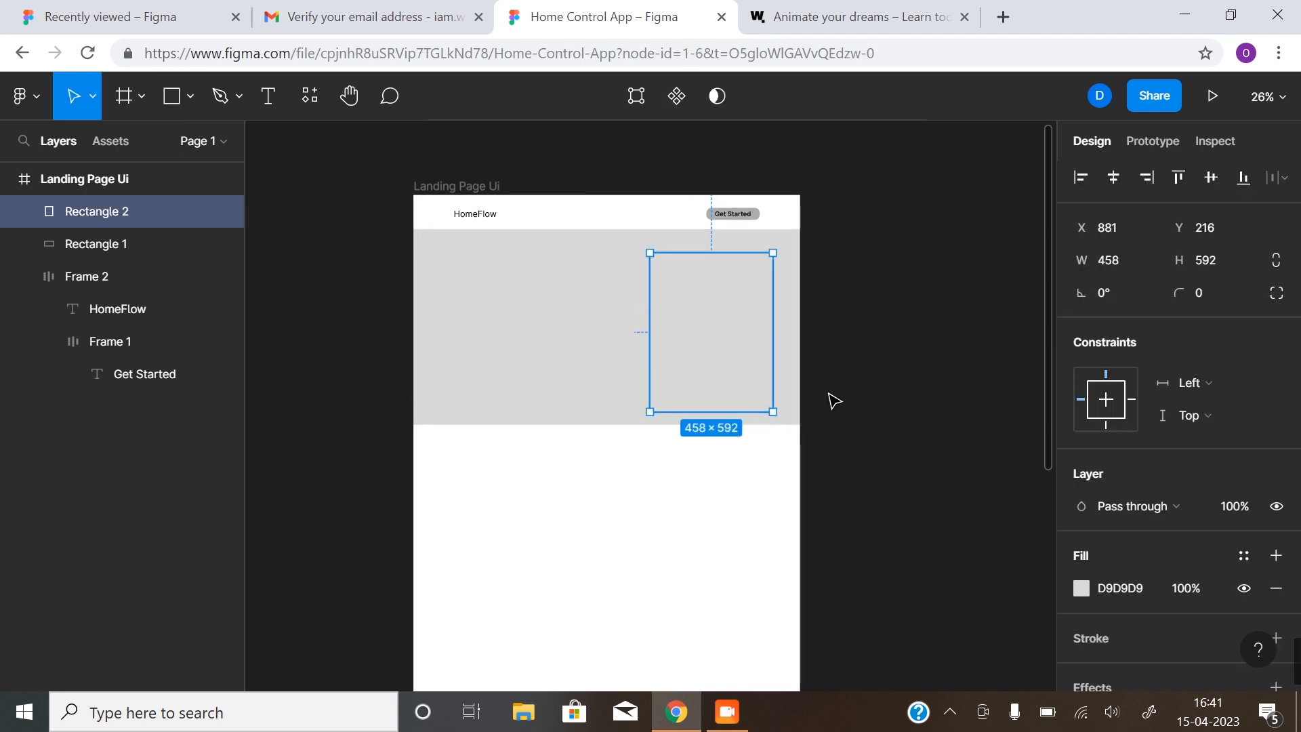
click(1080, 587)
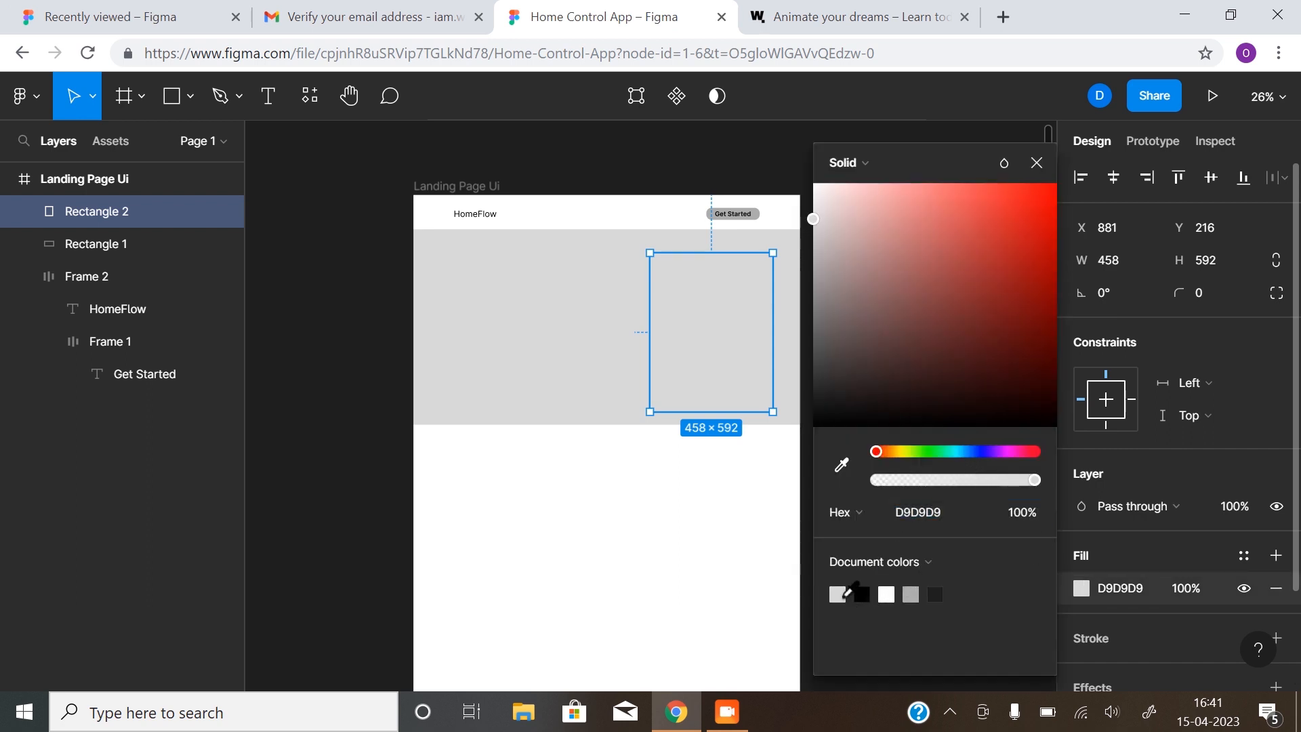
click(886, 594)
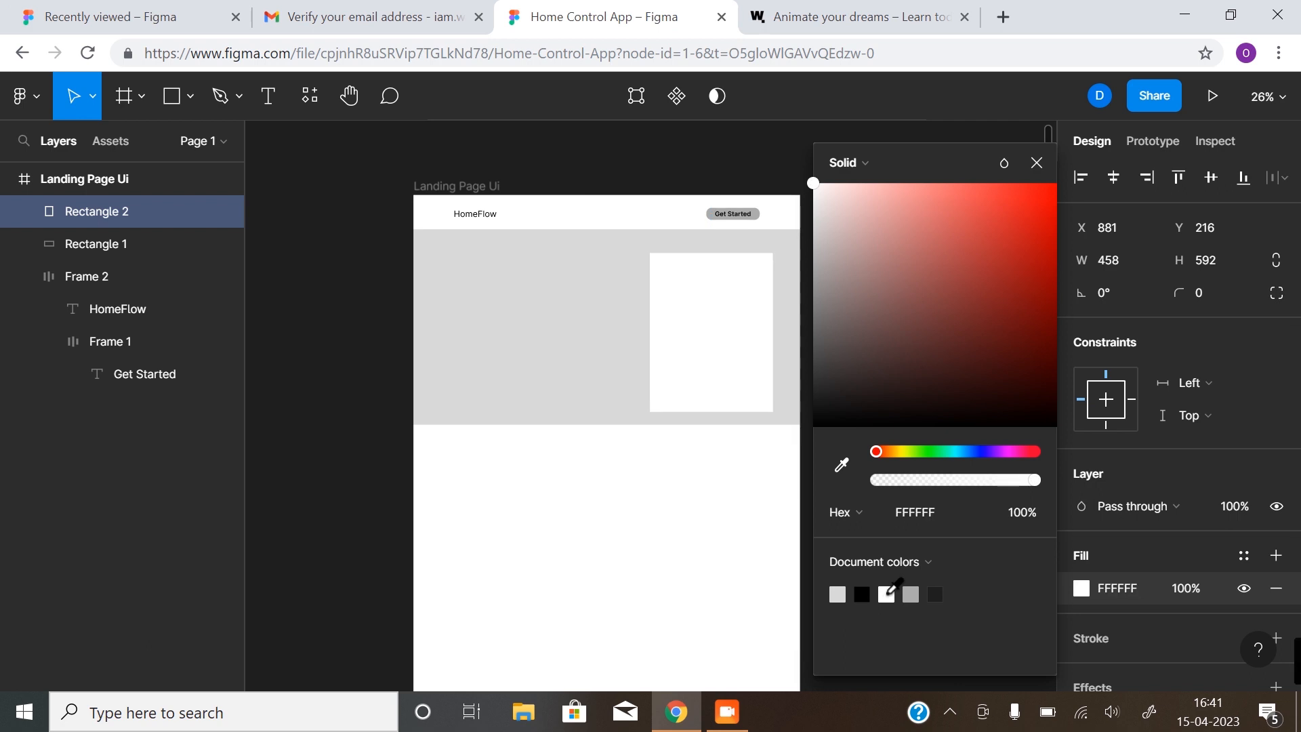
click(1036, 163)
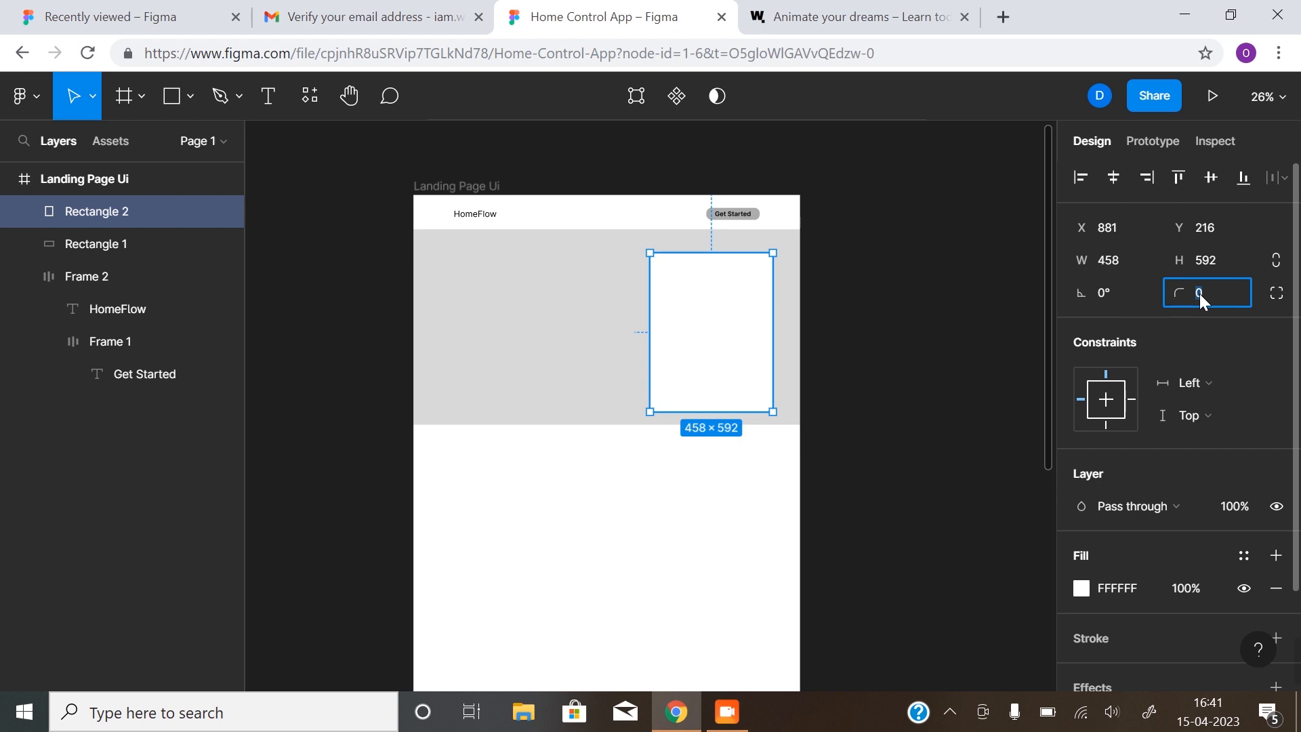
text(30)
key(Return)
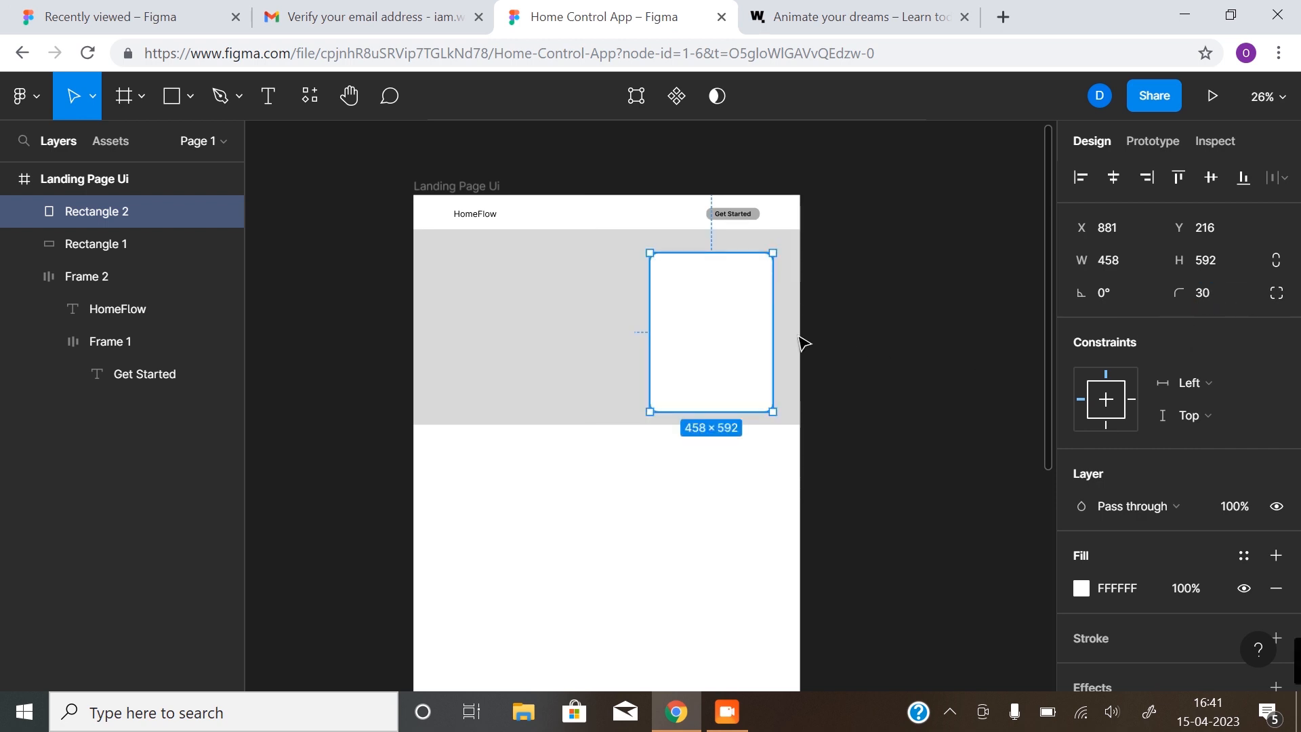
click(904, 315)
key(z)
click(741, 380)
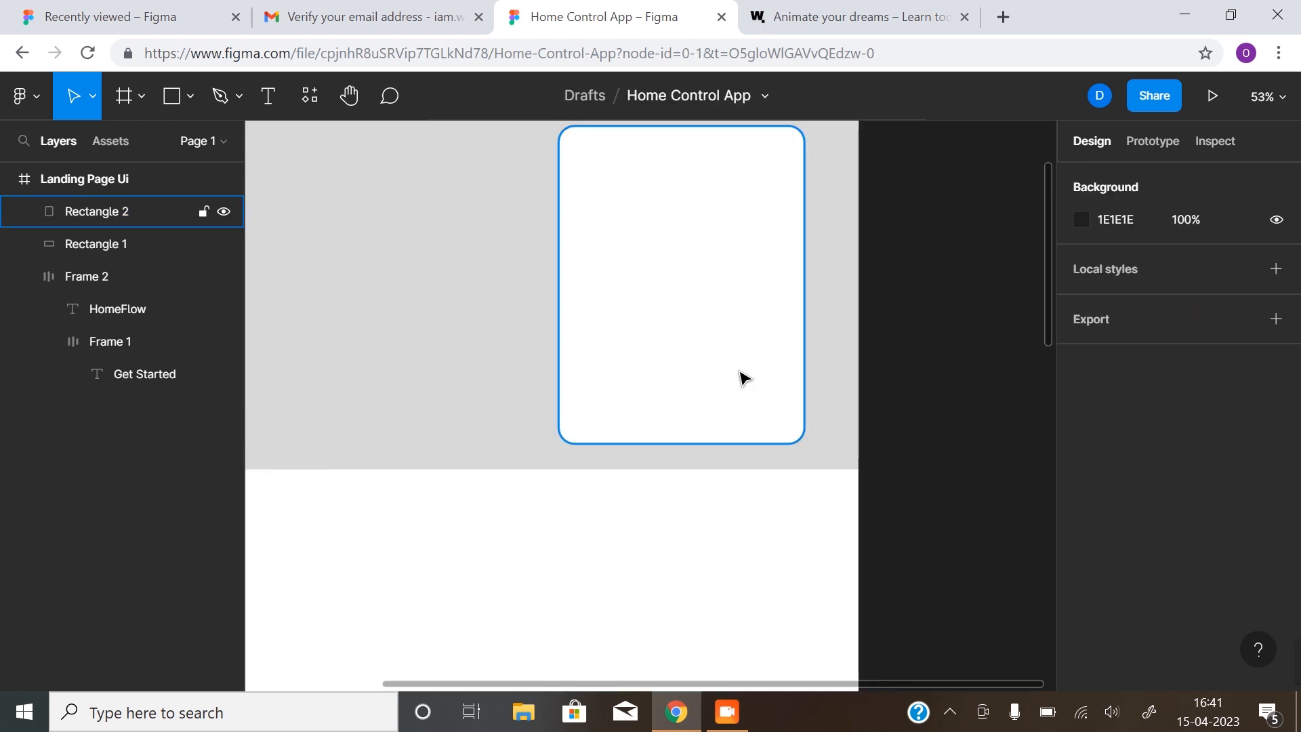
Move the white card up to Y 192 and show the layout grids to check its alignment
drag(740, 380, 739, 370)
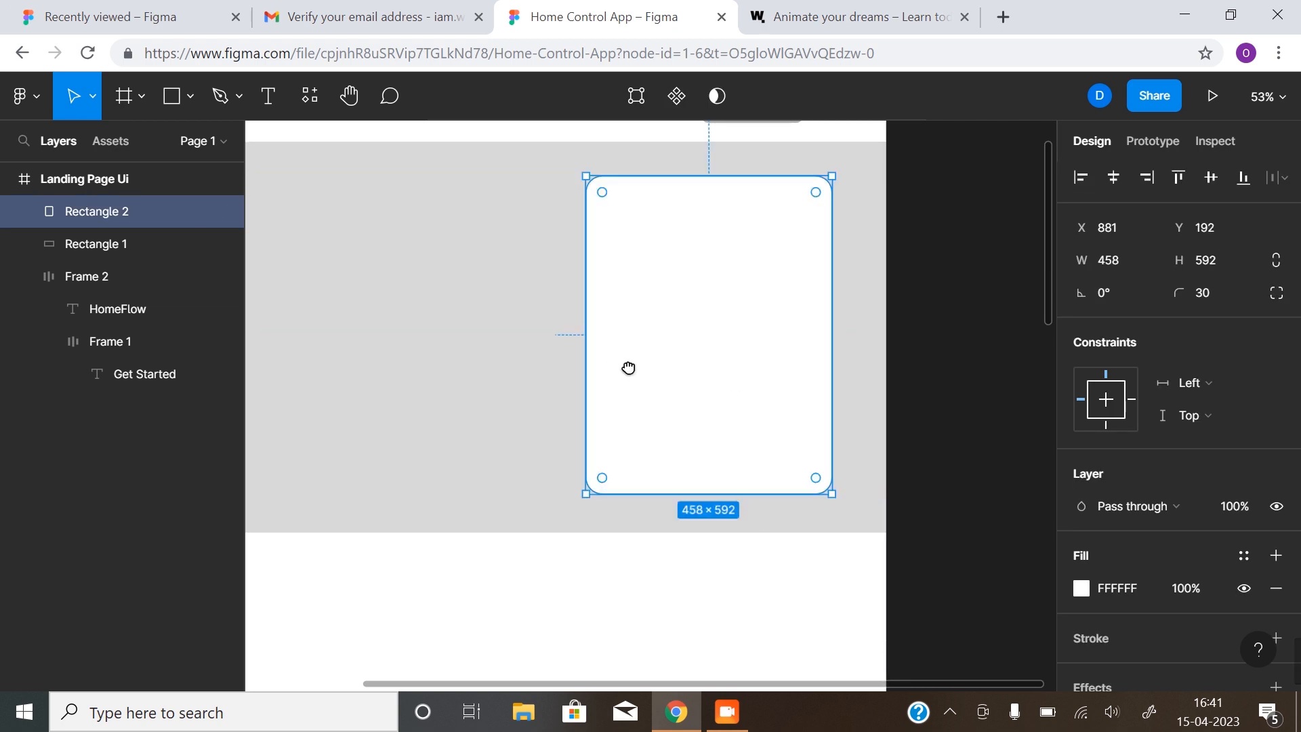
drag(619, 360, 699, 397)
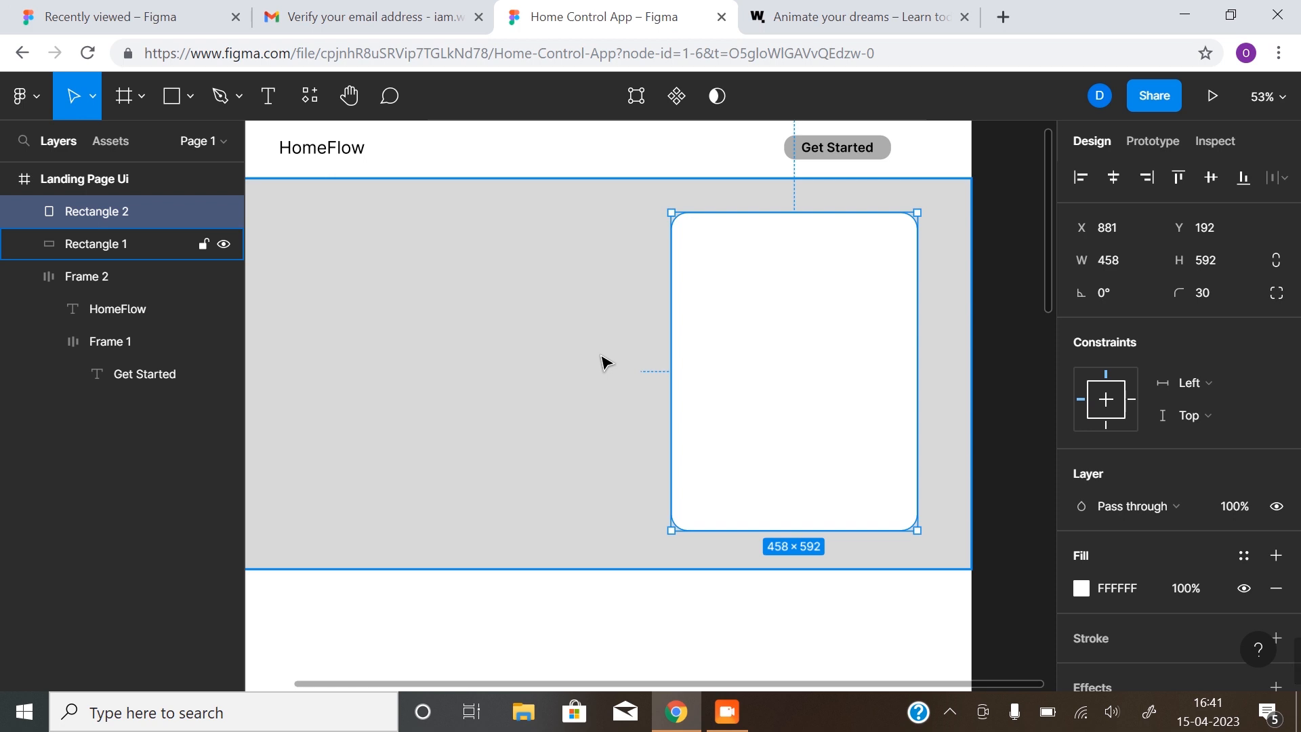
key(shift+g)
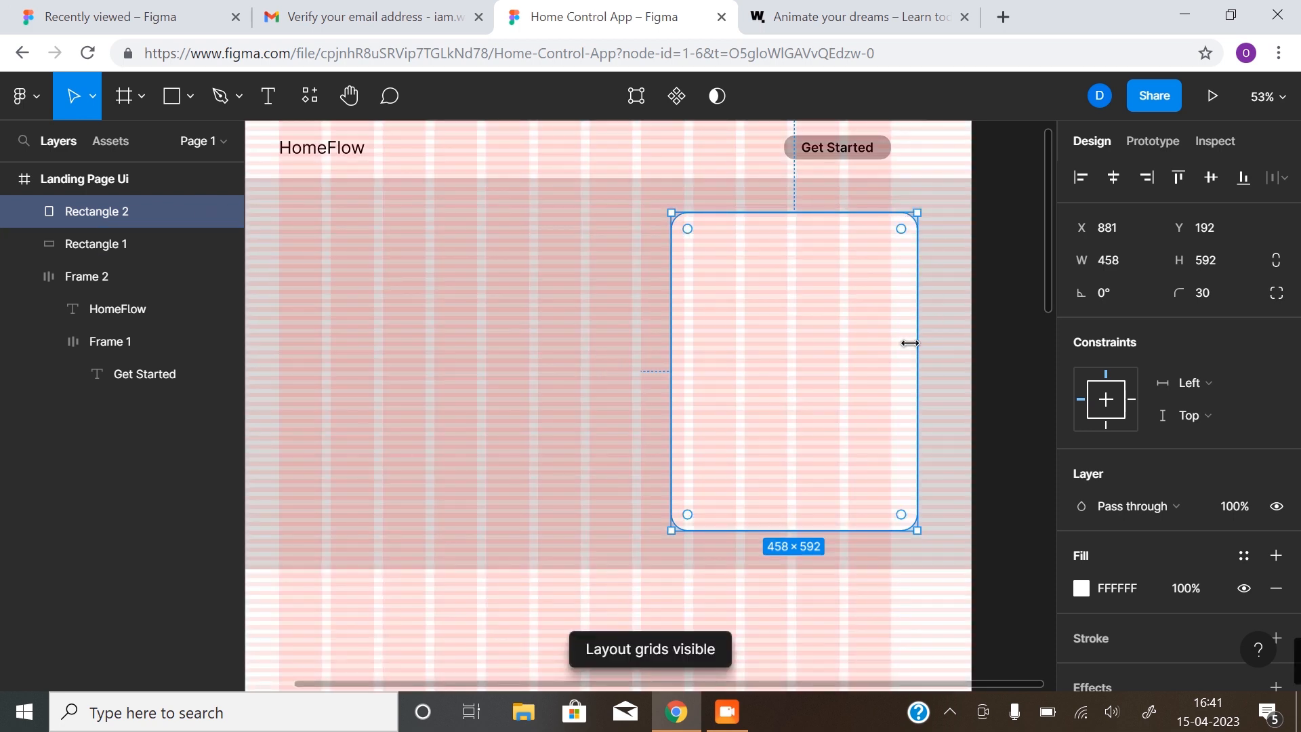
click(984, 285)
click(836, 299)
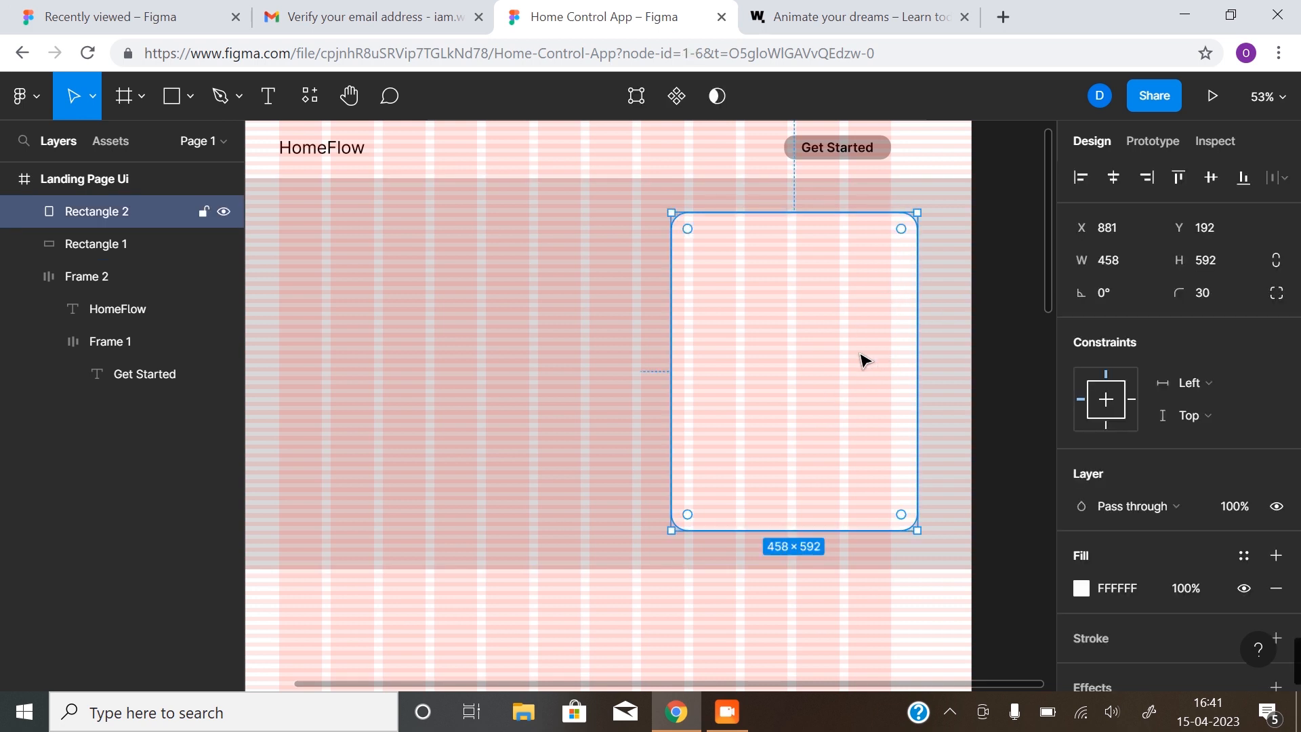
drag(861, 359, 836, 359)
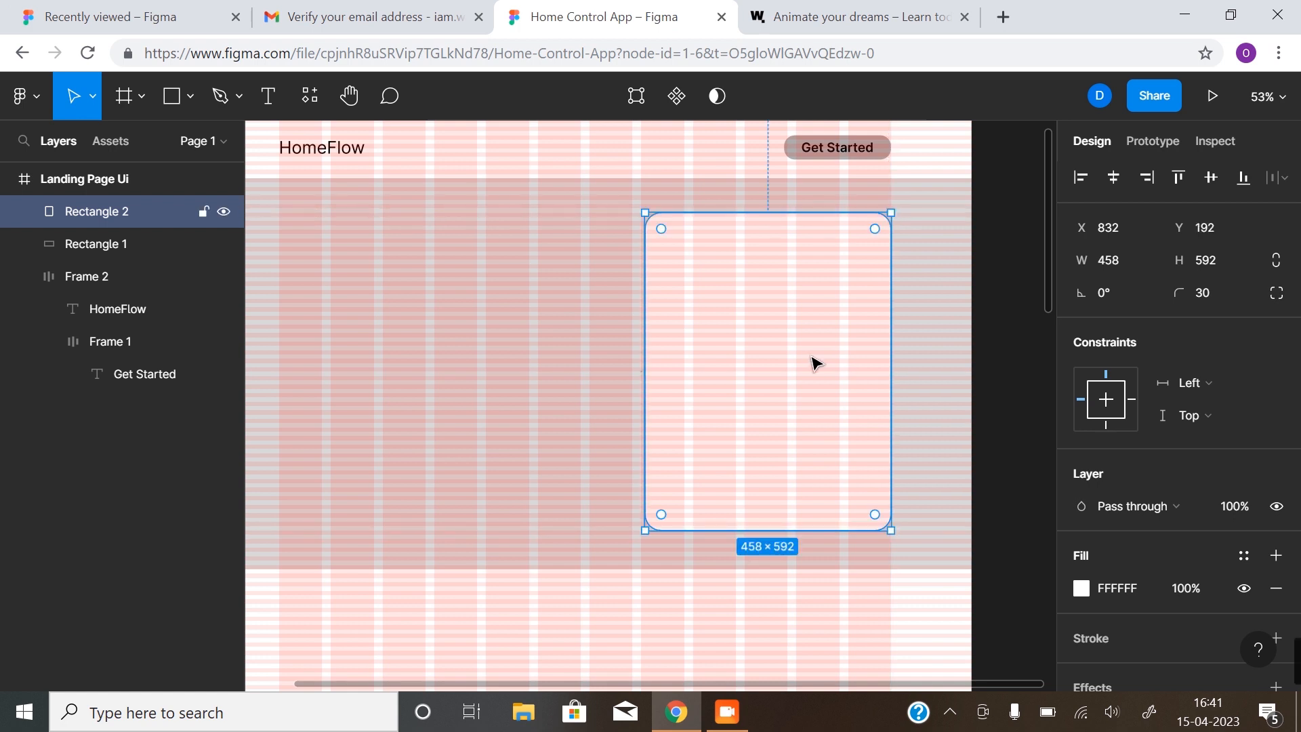
key(ctrl+z)
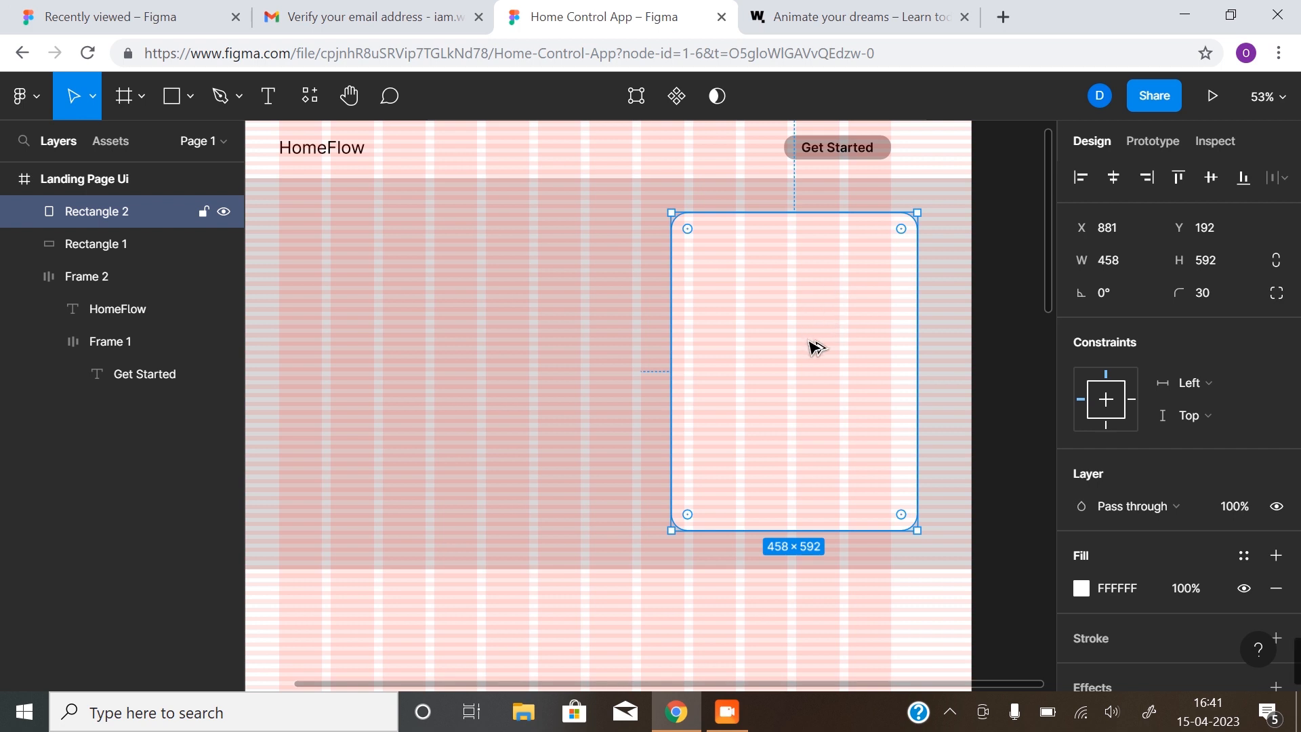
Duplicate the white card as a dark 1E1E1E copy at X 712, Y 152, hiding the grids
drag(788, 337, 723, 316)
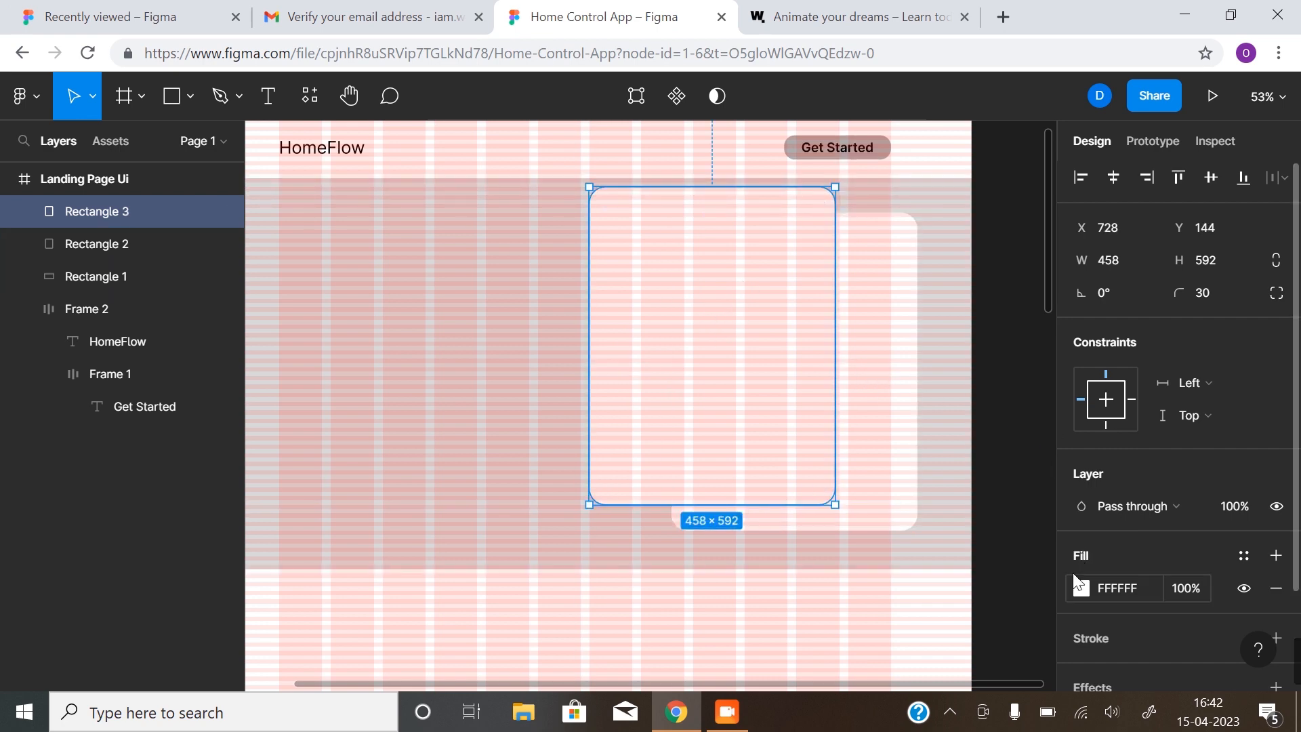
click(1080, 588)
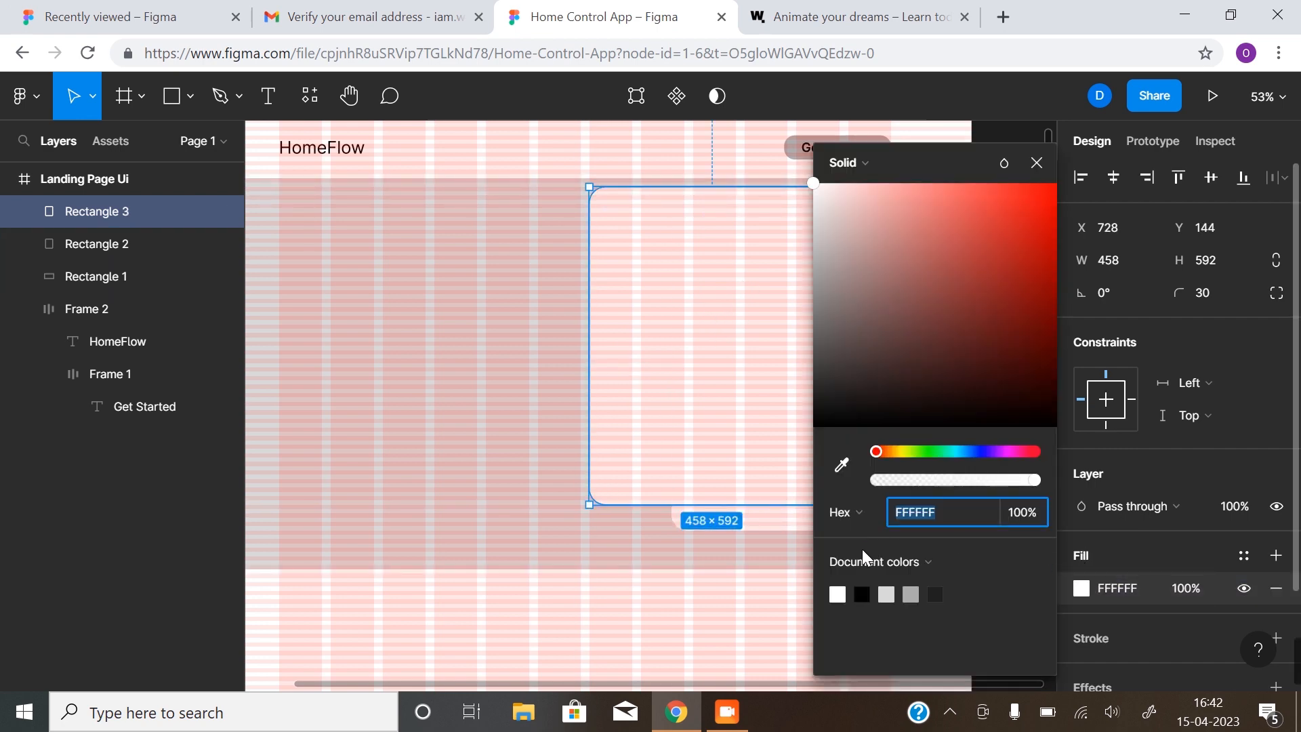
click(935, 594)
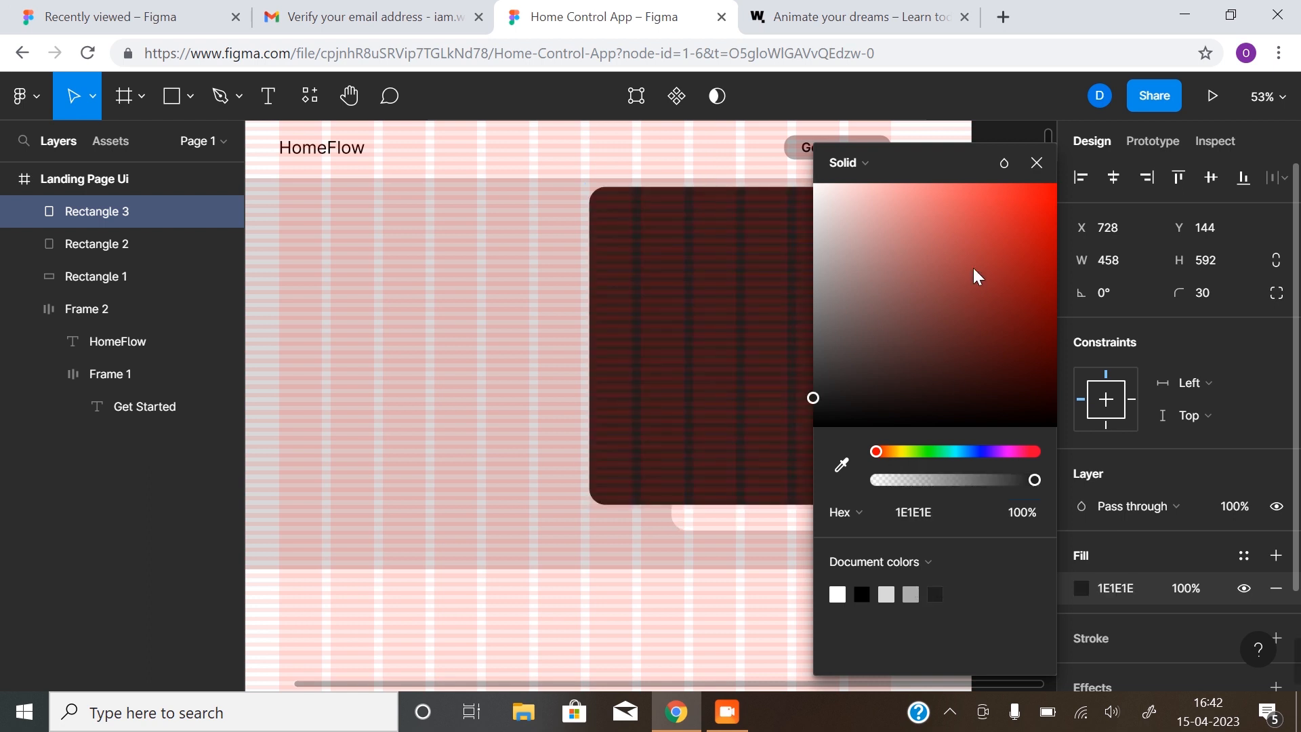
click(1036, 162)
click(972, 416)
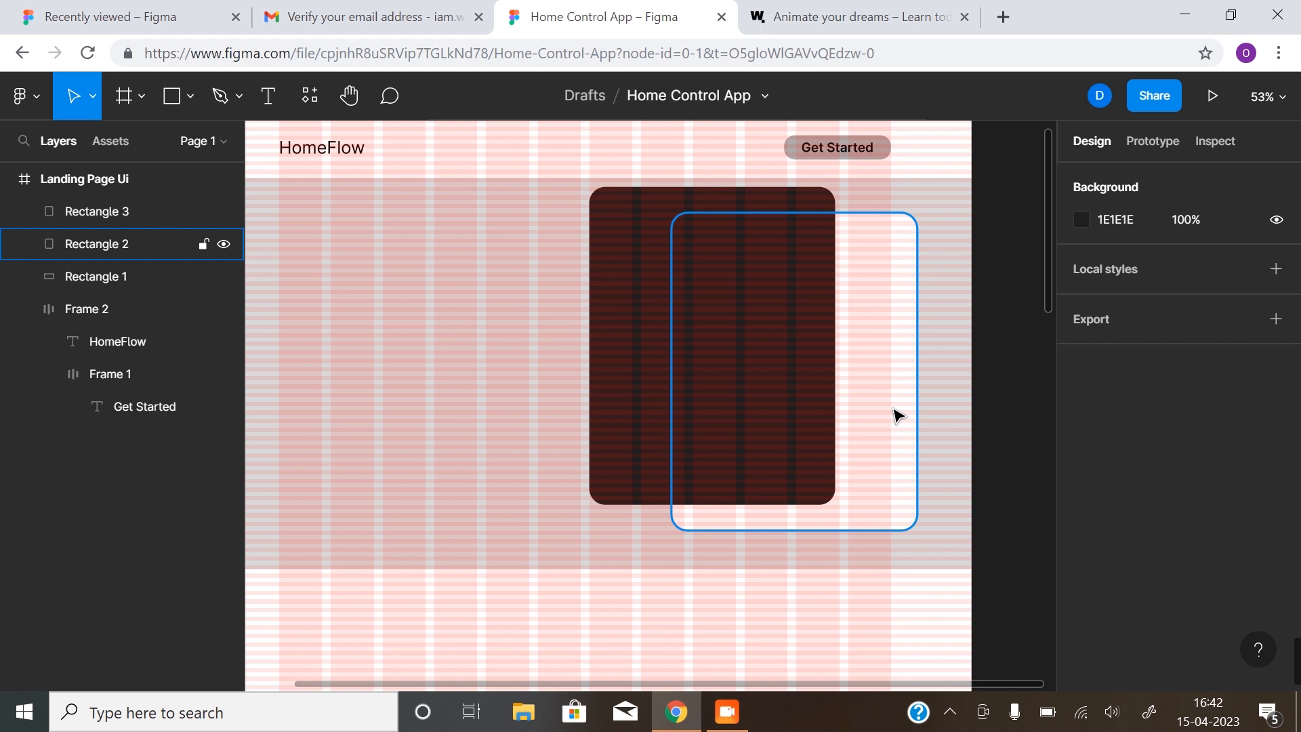
key(ctrl+shift+4)
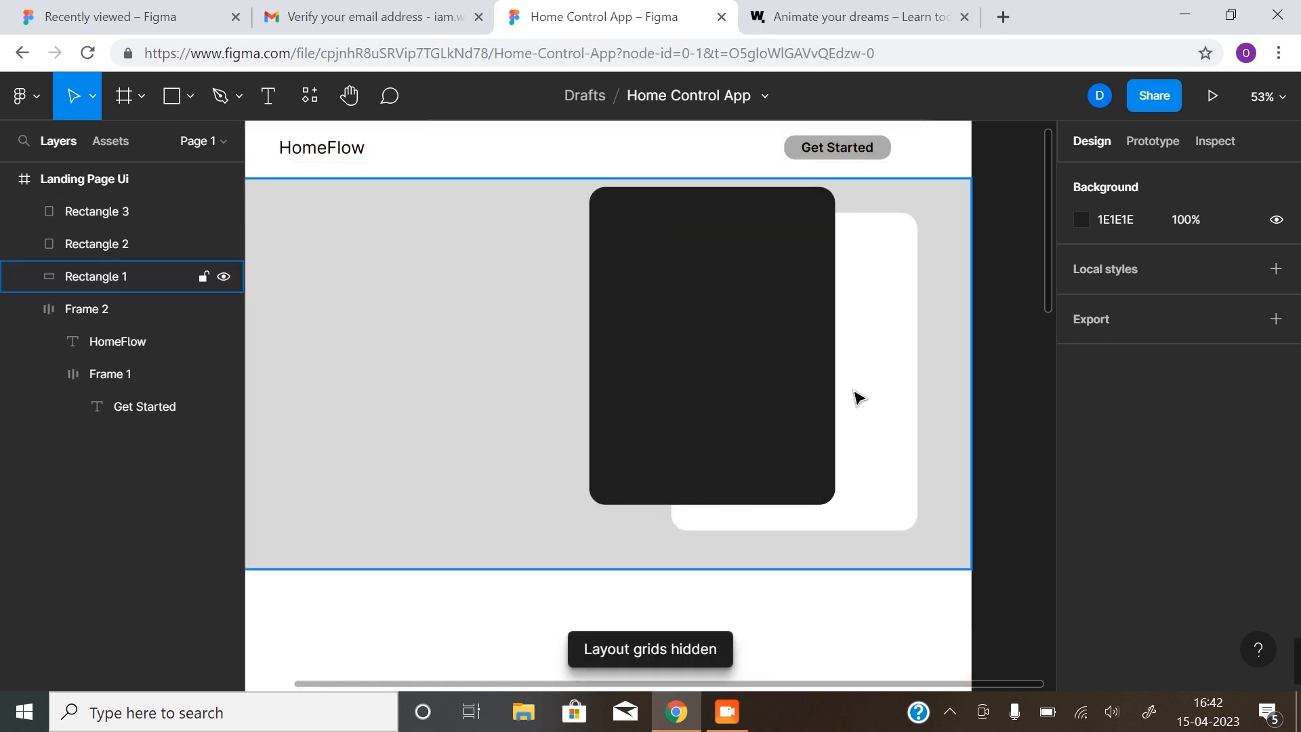
drag(761, 311, 749, 316)
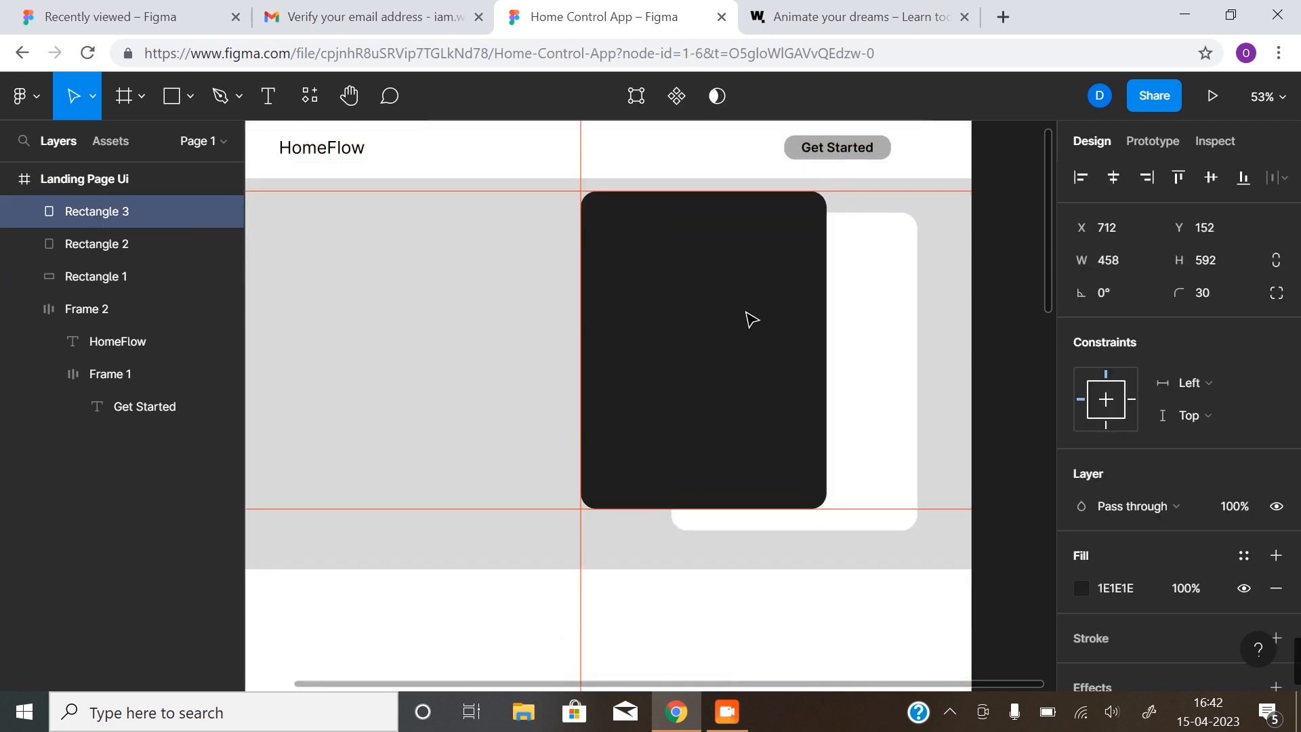
click(974, 352)
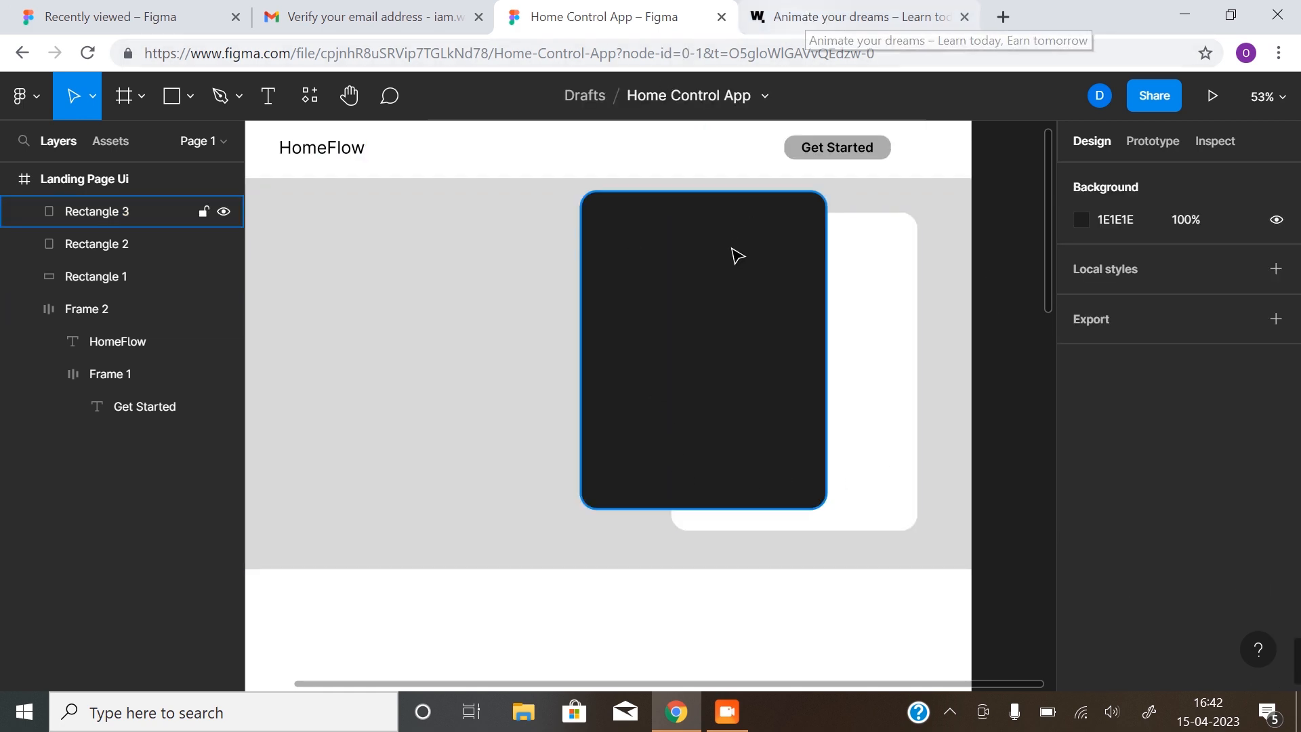
Review the WallyMe reference site's hero in Chrome, then return to the Home Control App design
click(854, 16)
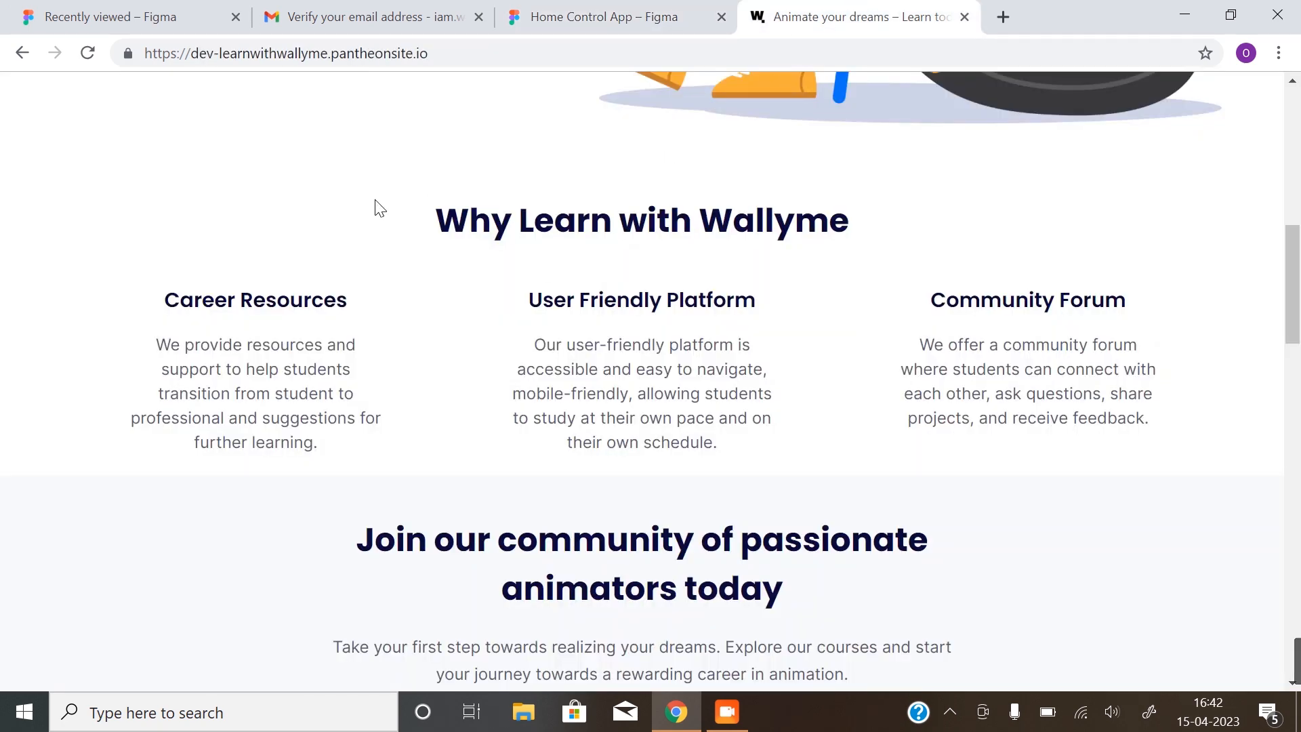
scroll(531, 322, up, 8)
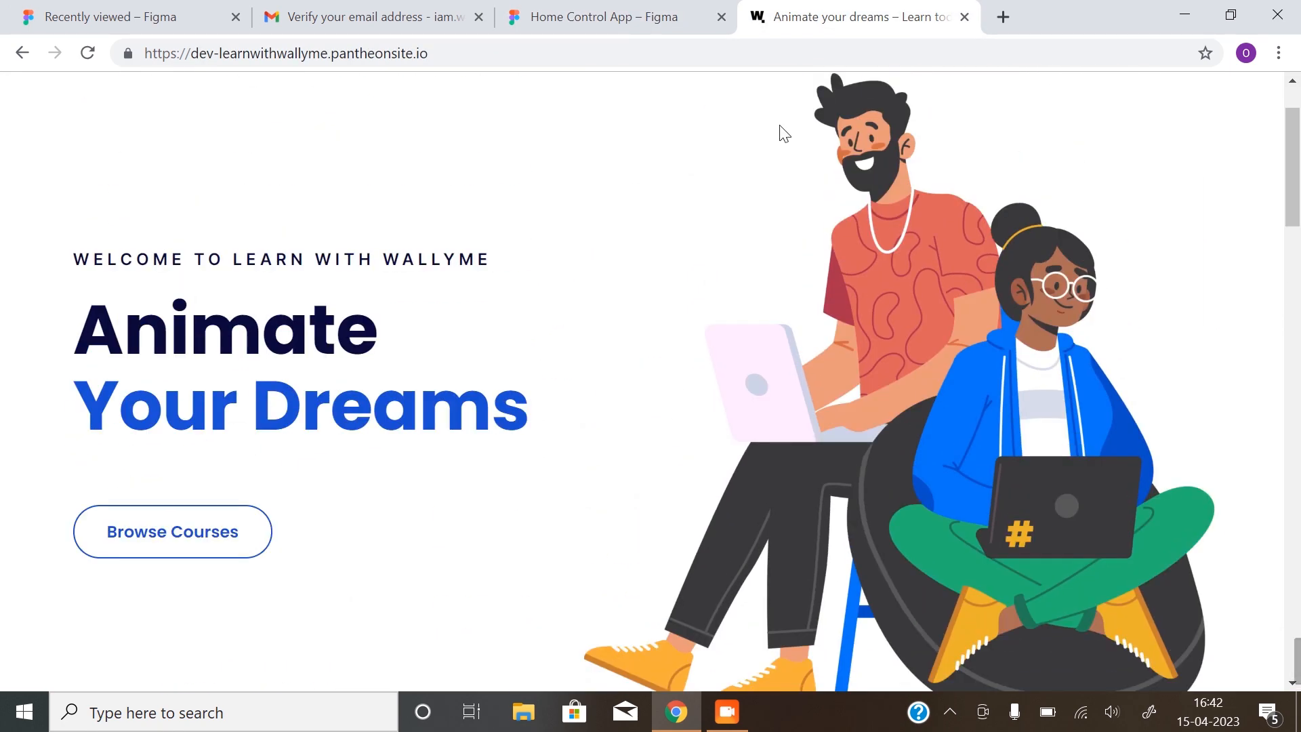
scroll(299, 172, up, 1)
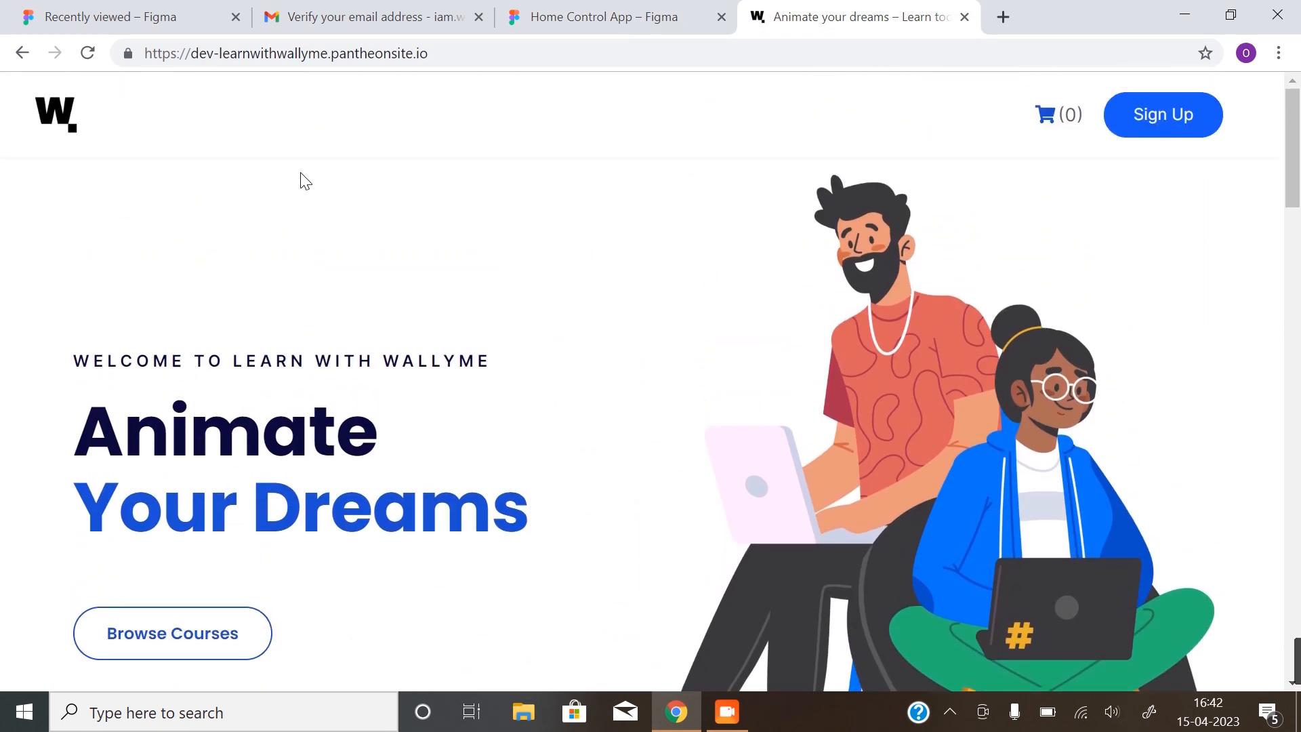
scroll(788, 166, down, 1)
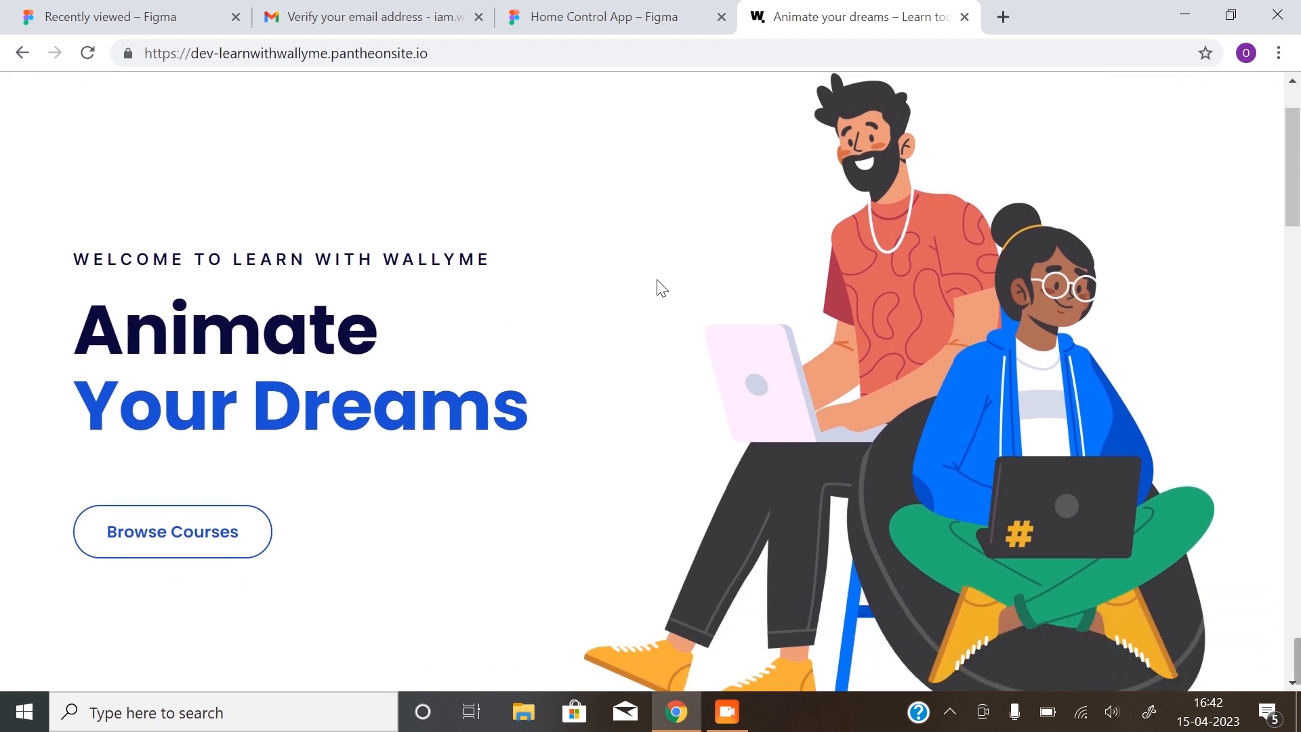
scroll(653, 299, down, 1)
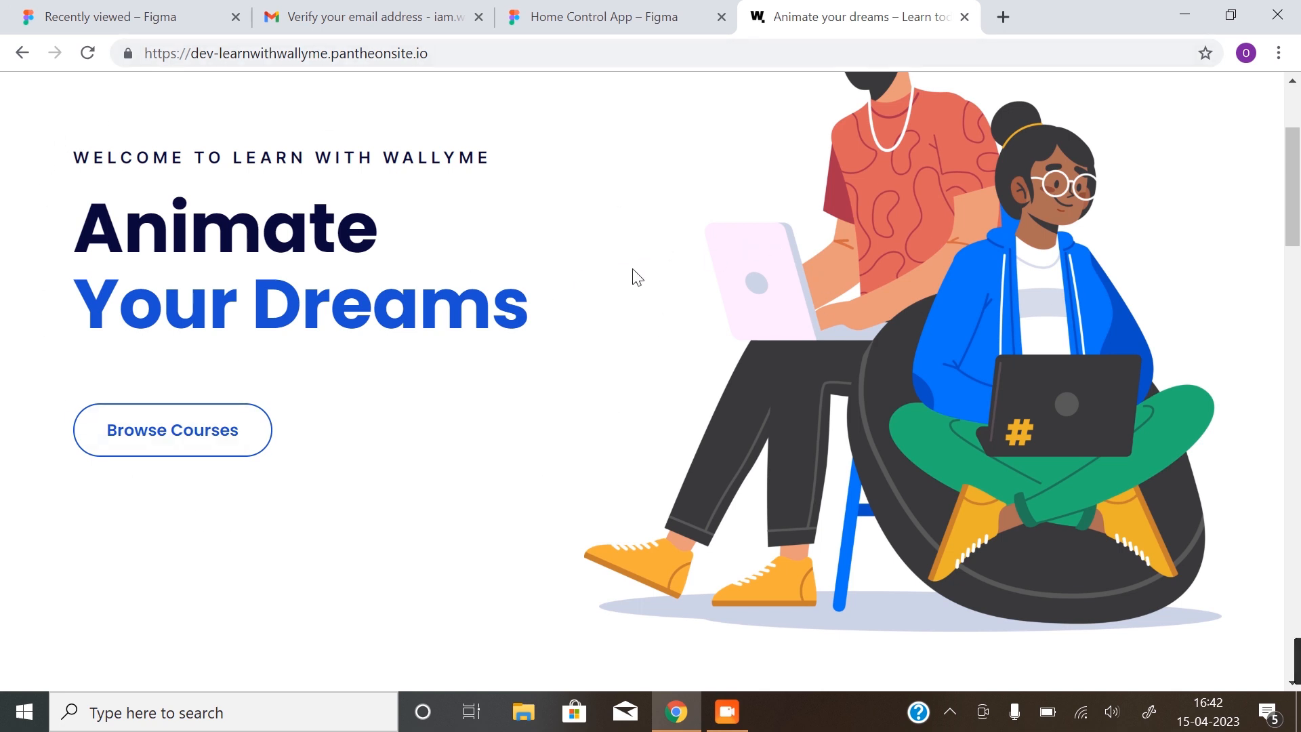
scroll(787, 342, up, 1)
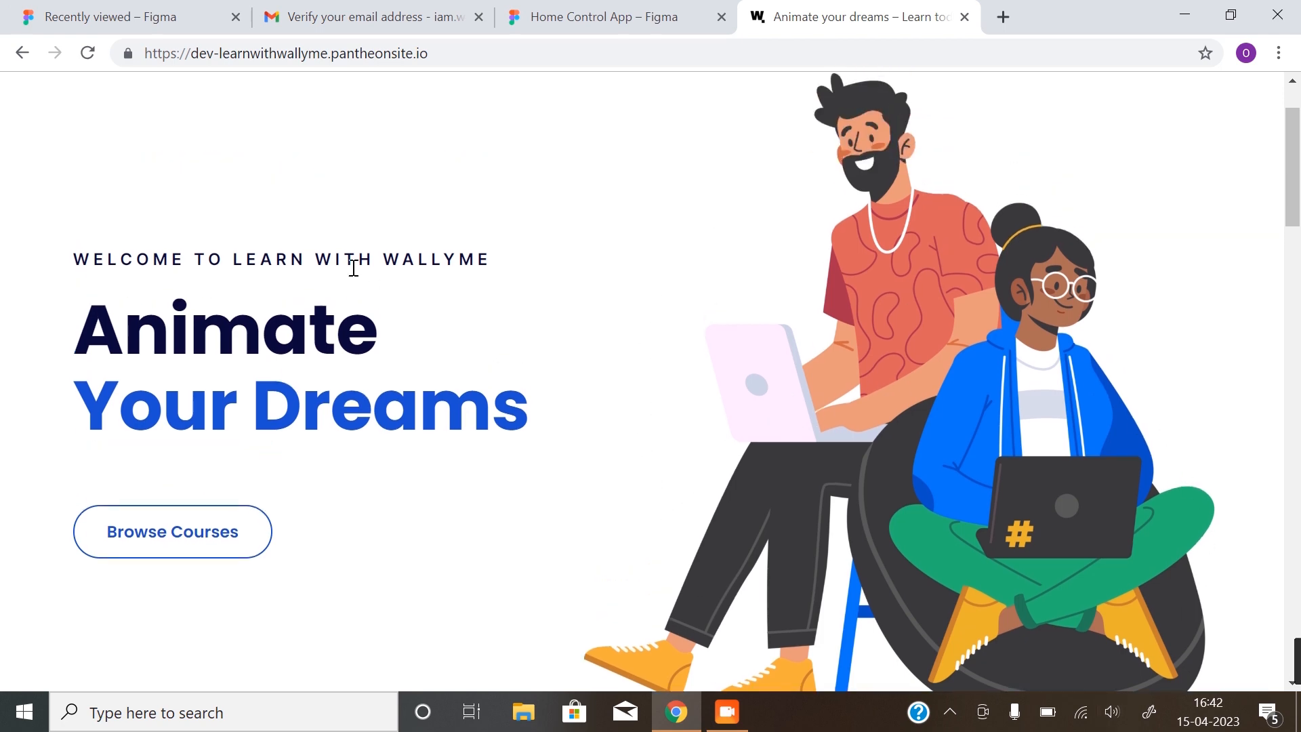
click(603, 17)
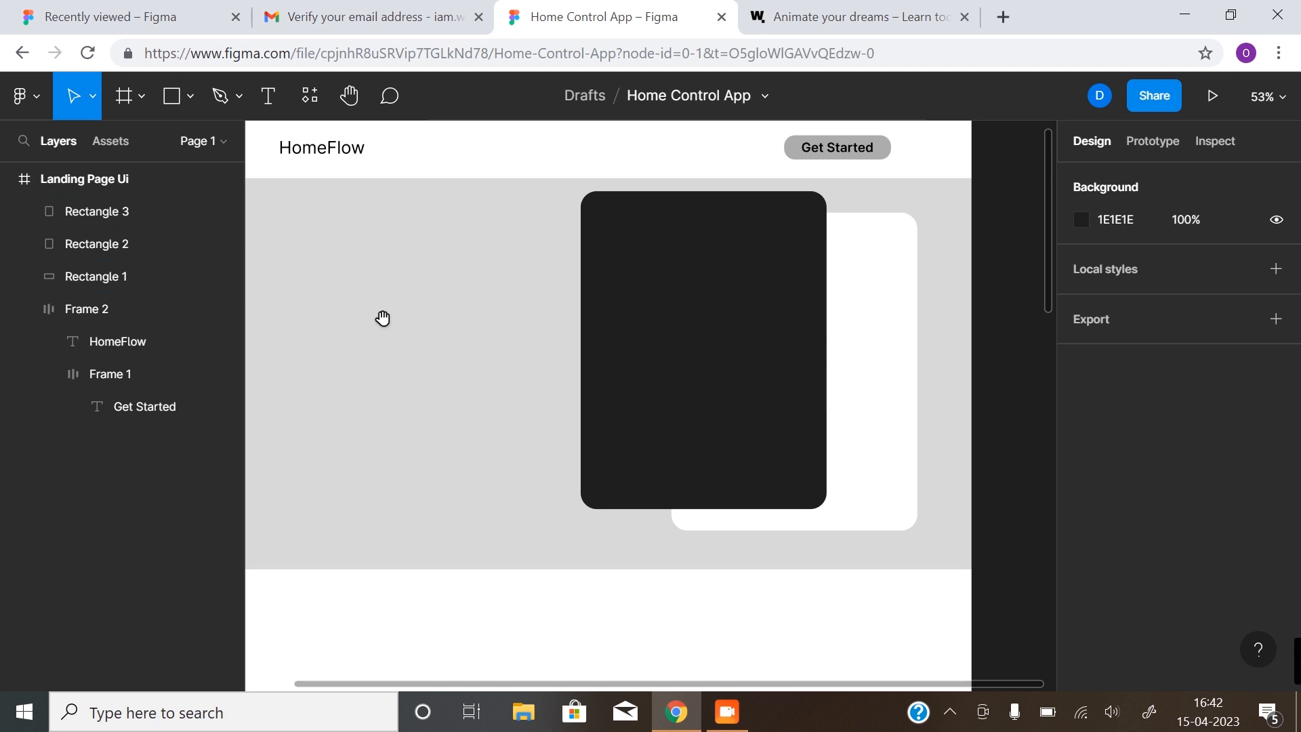
Show the layout grids and nudge the large dark card right to X 728
drag(381, 319, 476, 317)
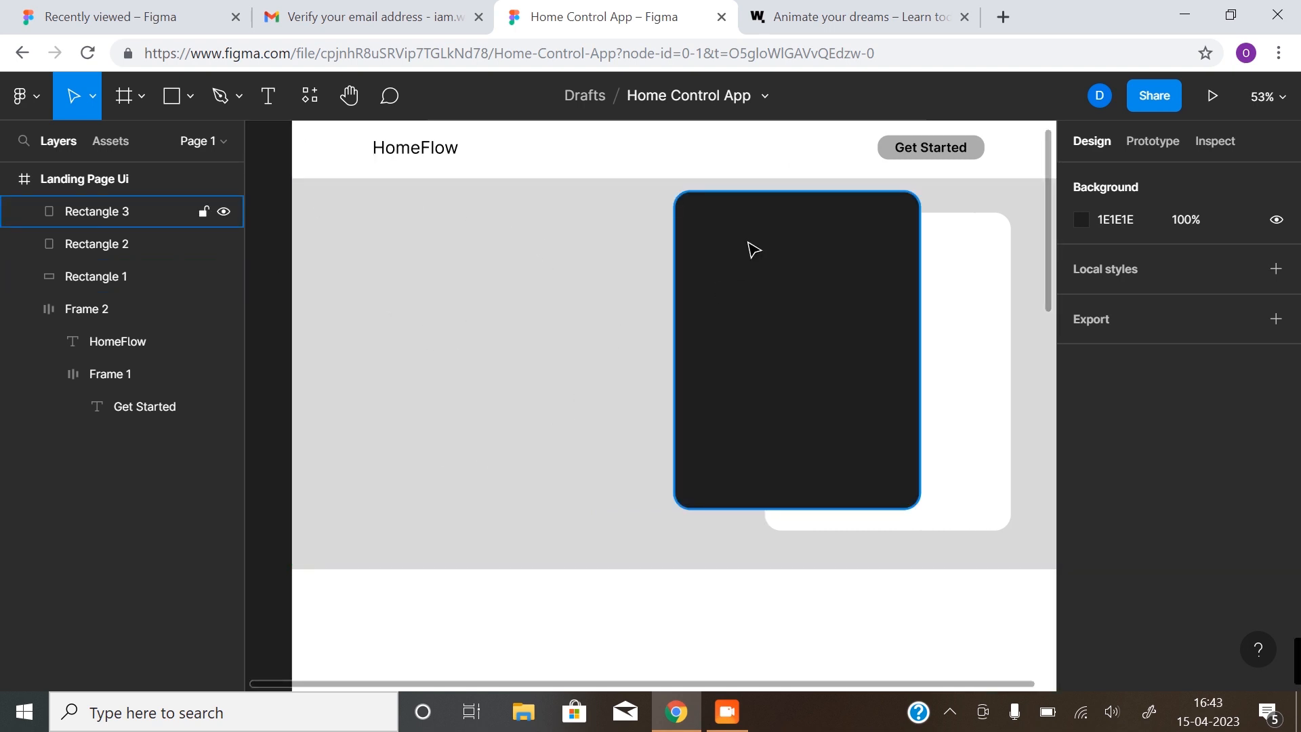
key(ctrl+shift+4)
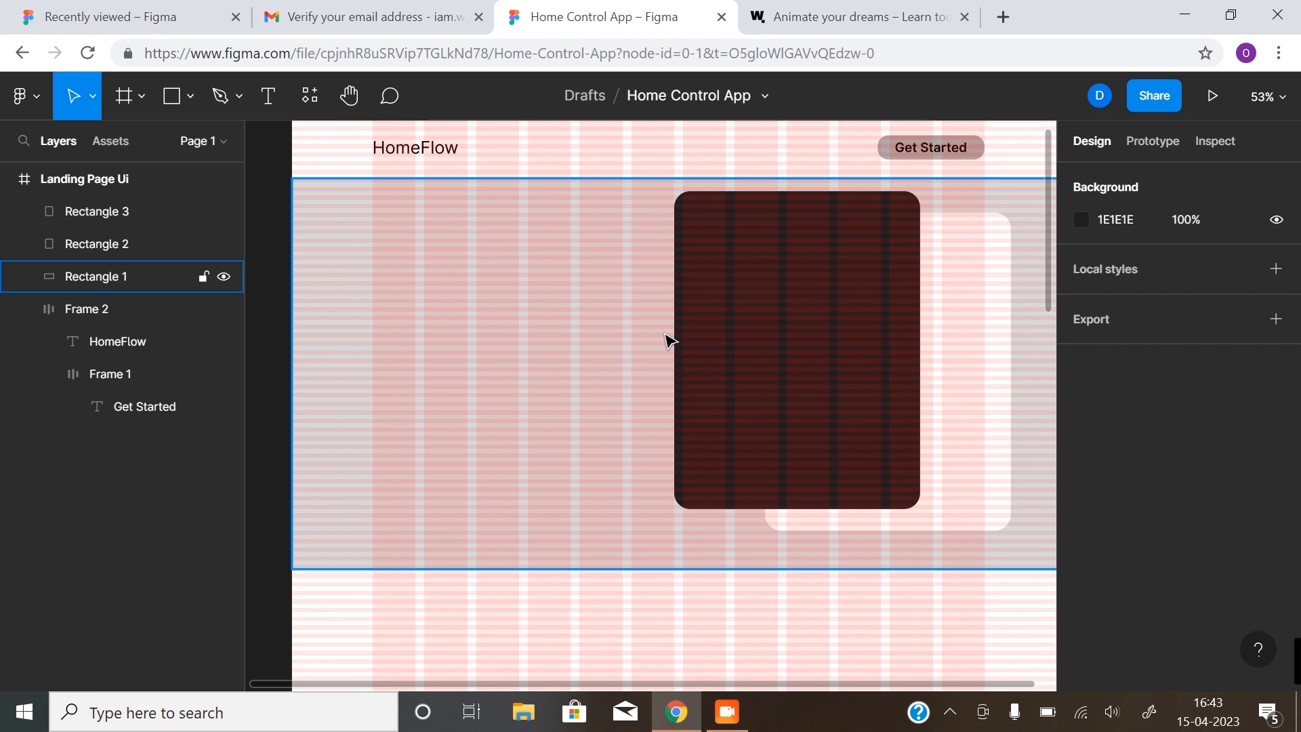
click(691, 259)
click(688, 249)
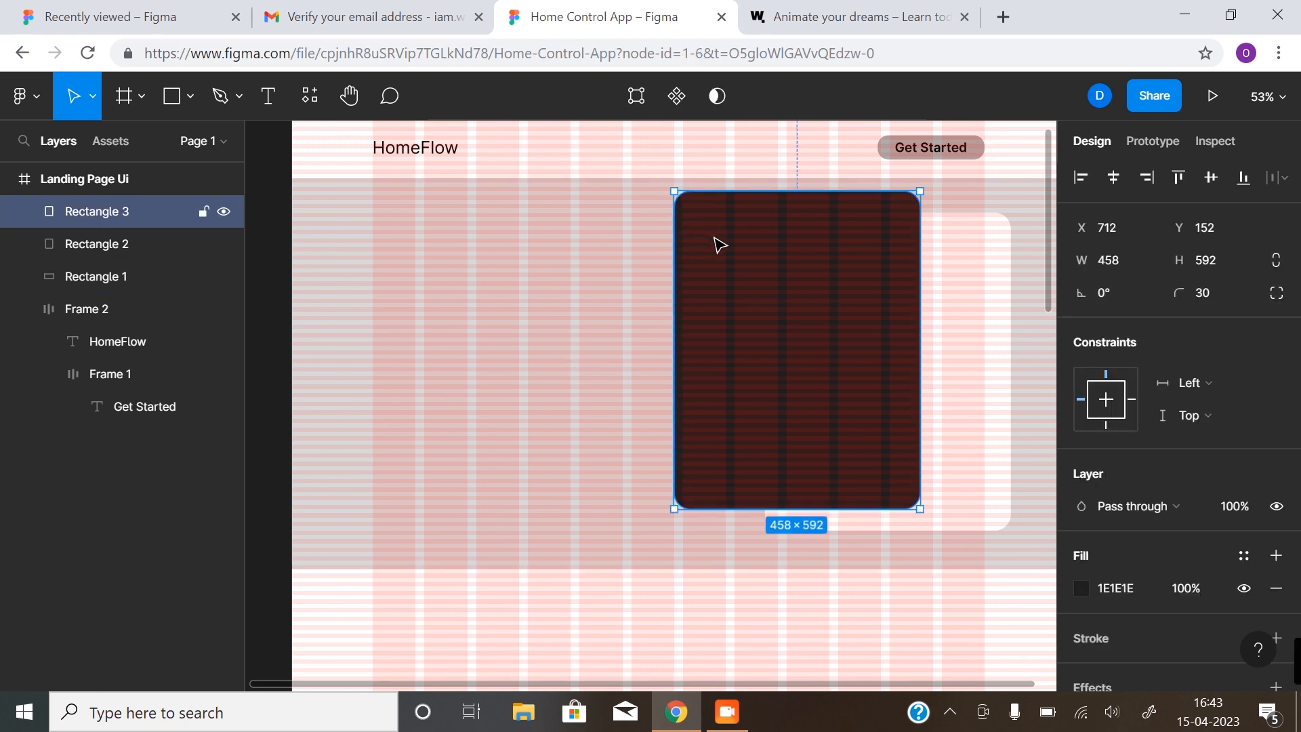
drag(719, 237, 722, 238)
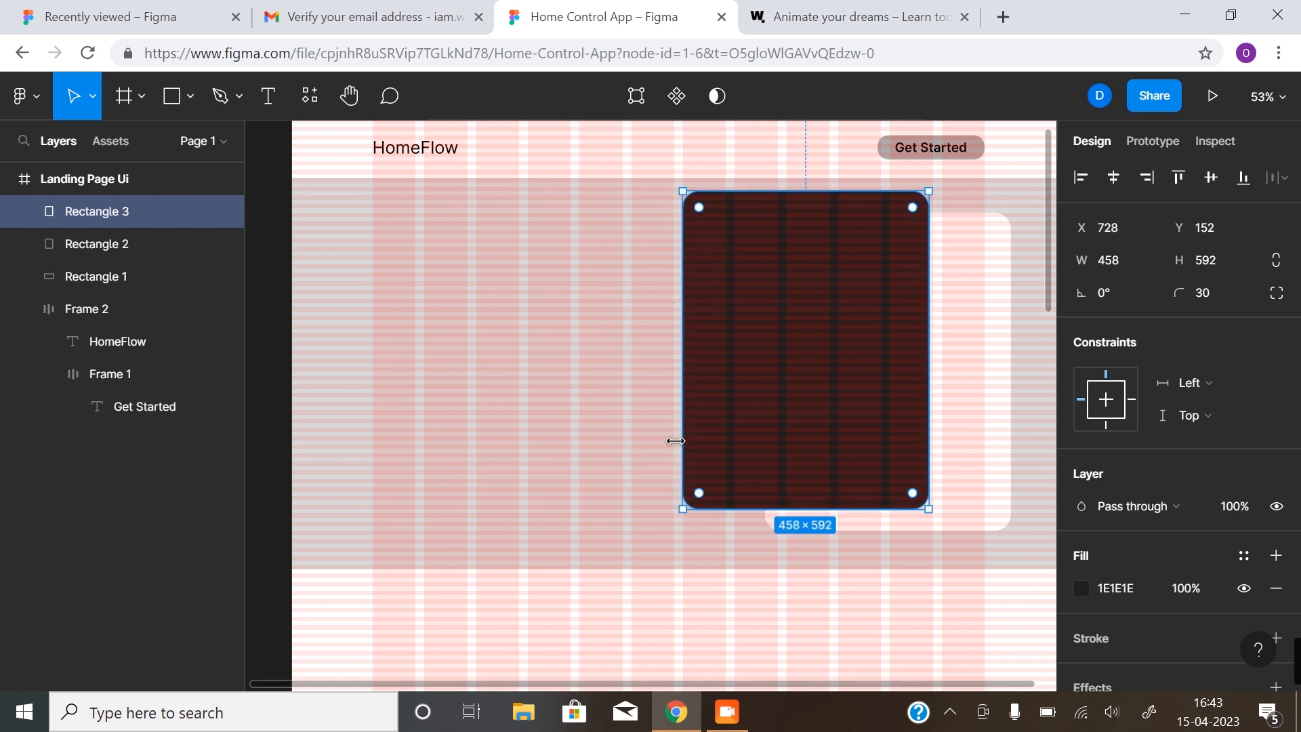
scroll(688, 474, up, 6)
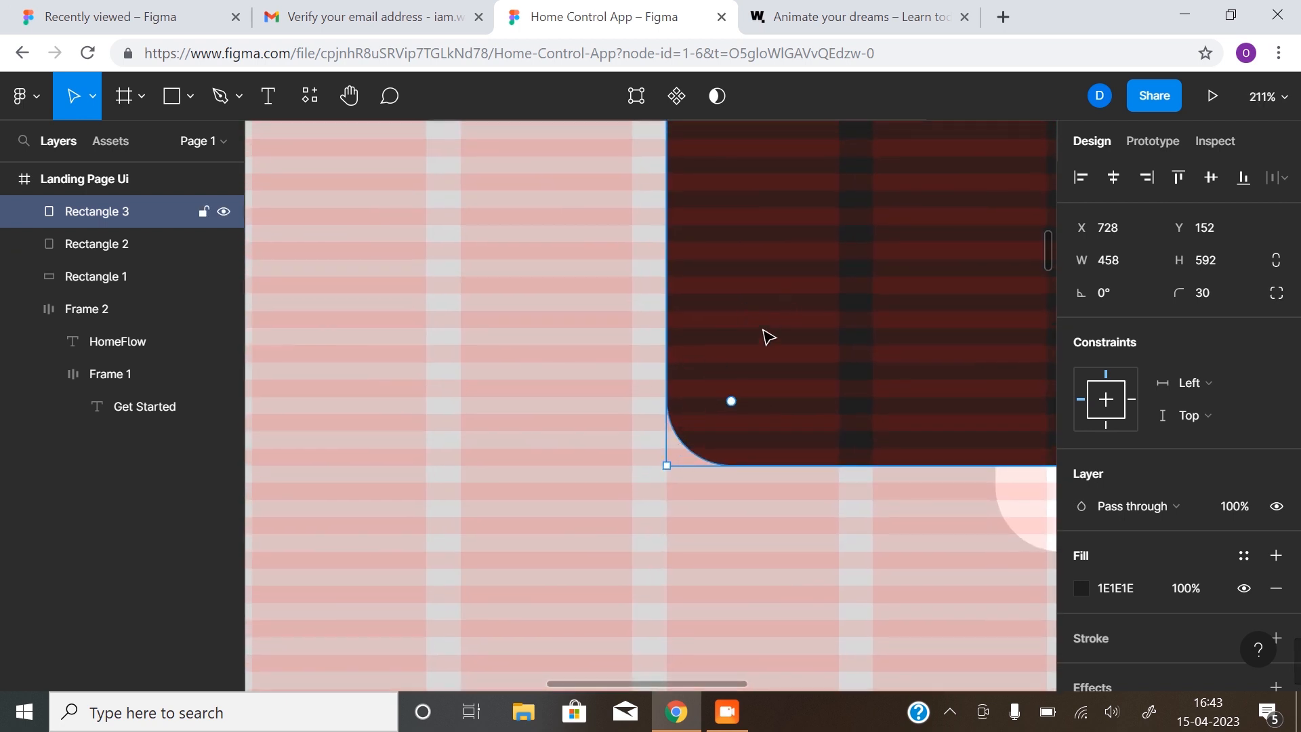
scroll(718, 386, down, 10)
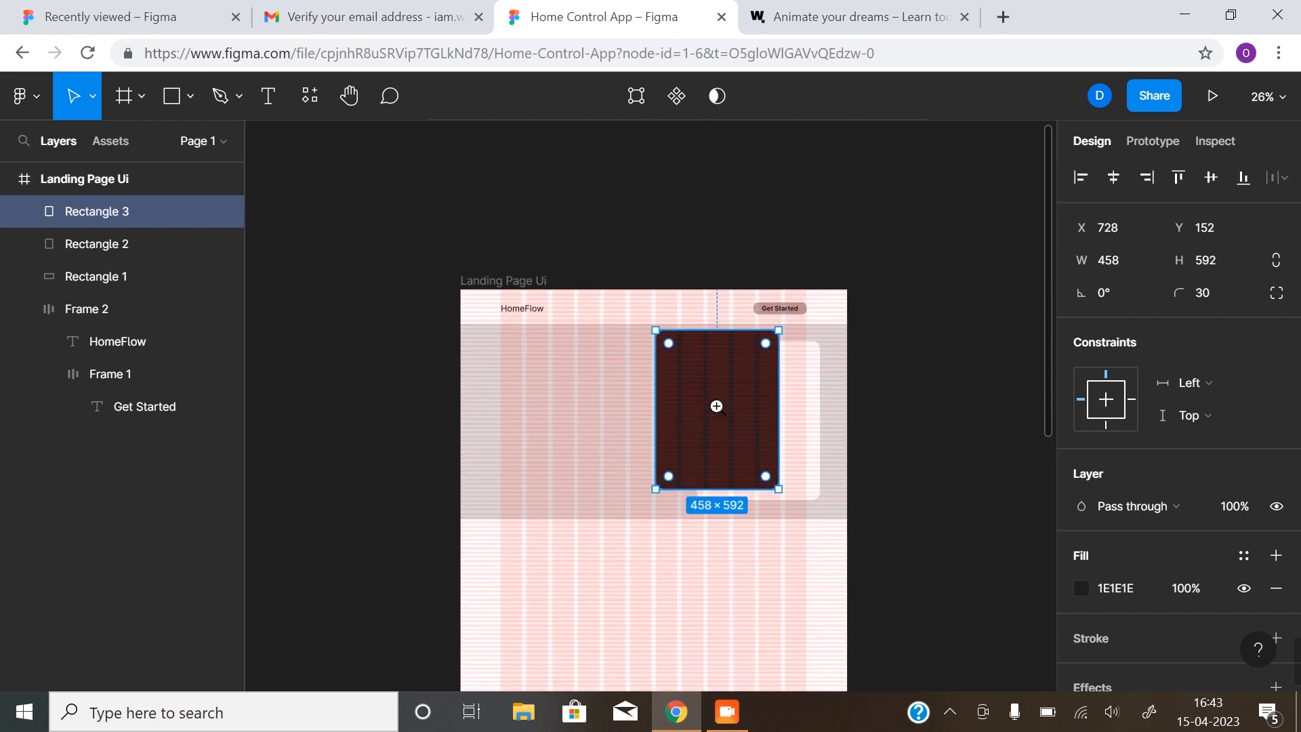
scroll(717, 404, up, 4)
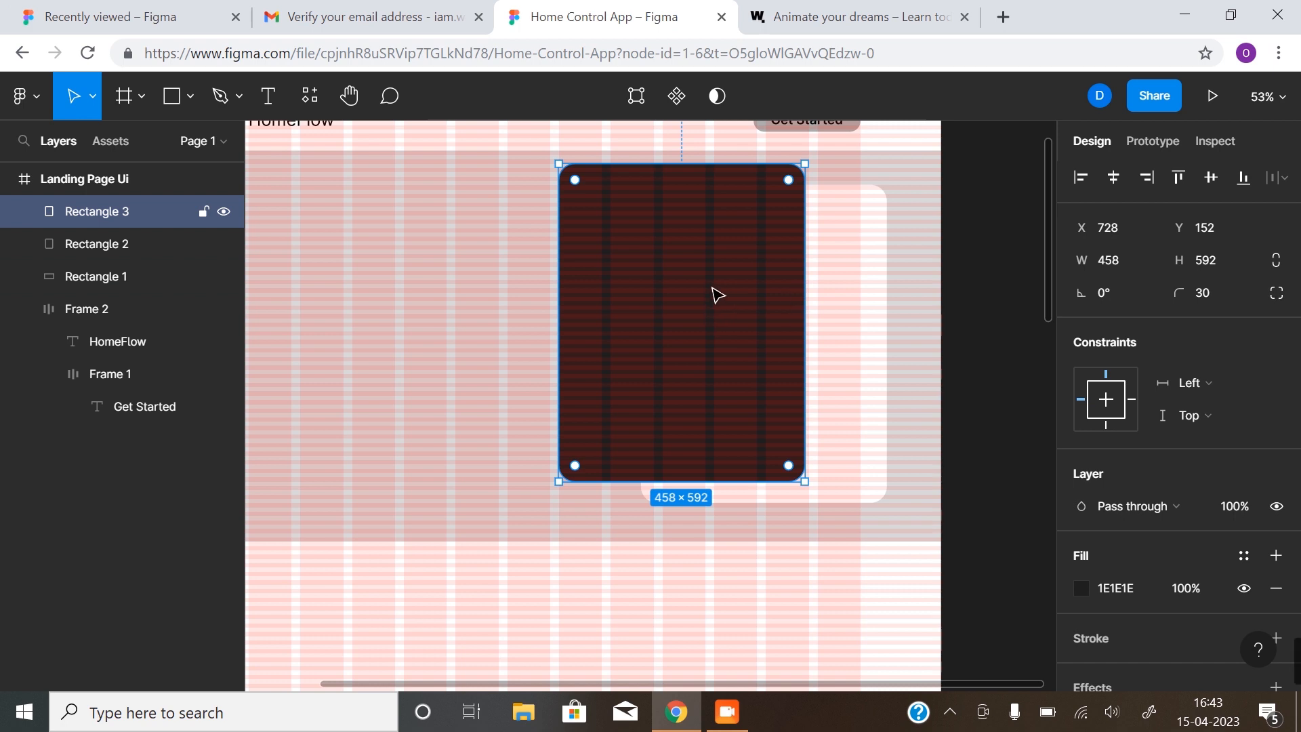
Duplicate the dark card into a small 210×232 card over the white card's lower-right corner, then hide the grids
drag(704, 281, 833, 319)
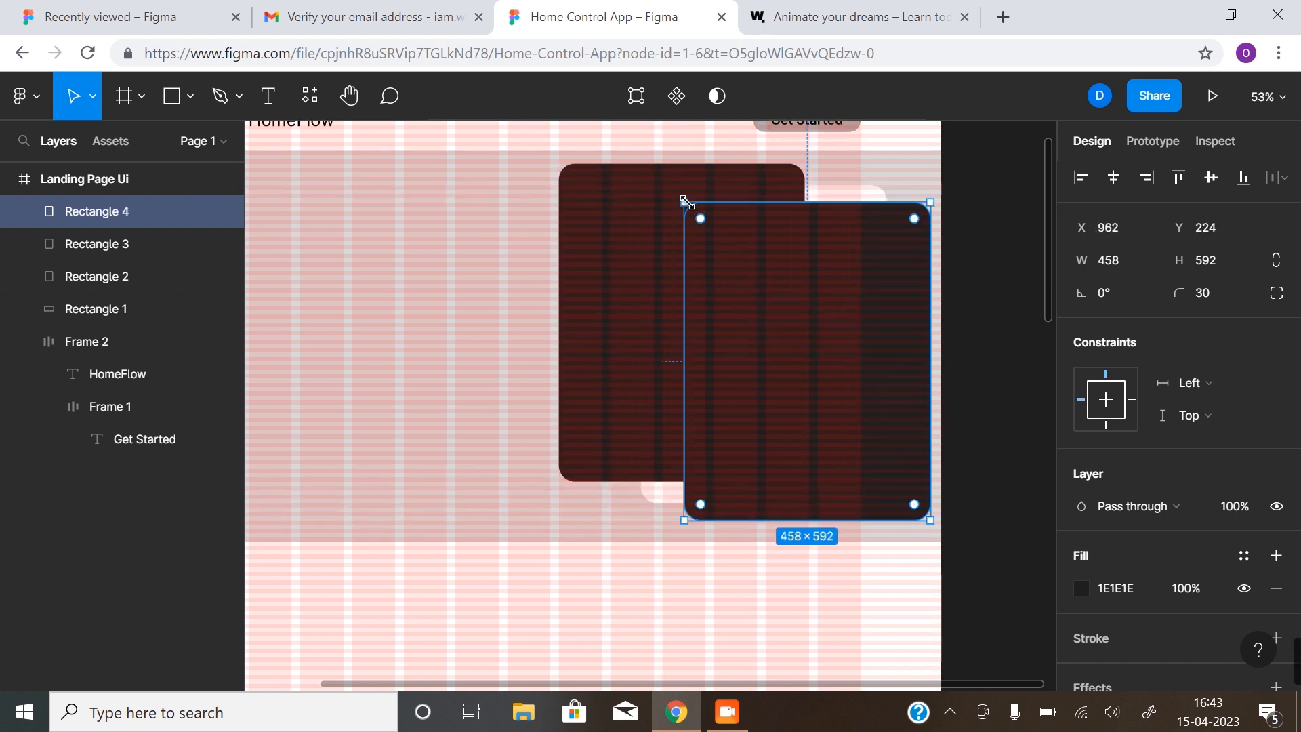
drag(707, 225, 817, 392)
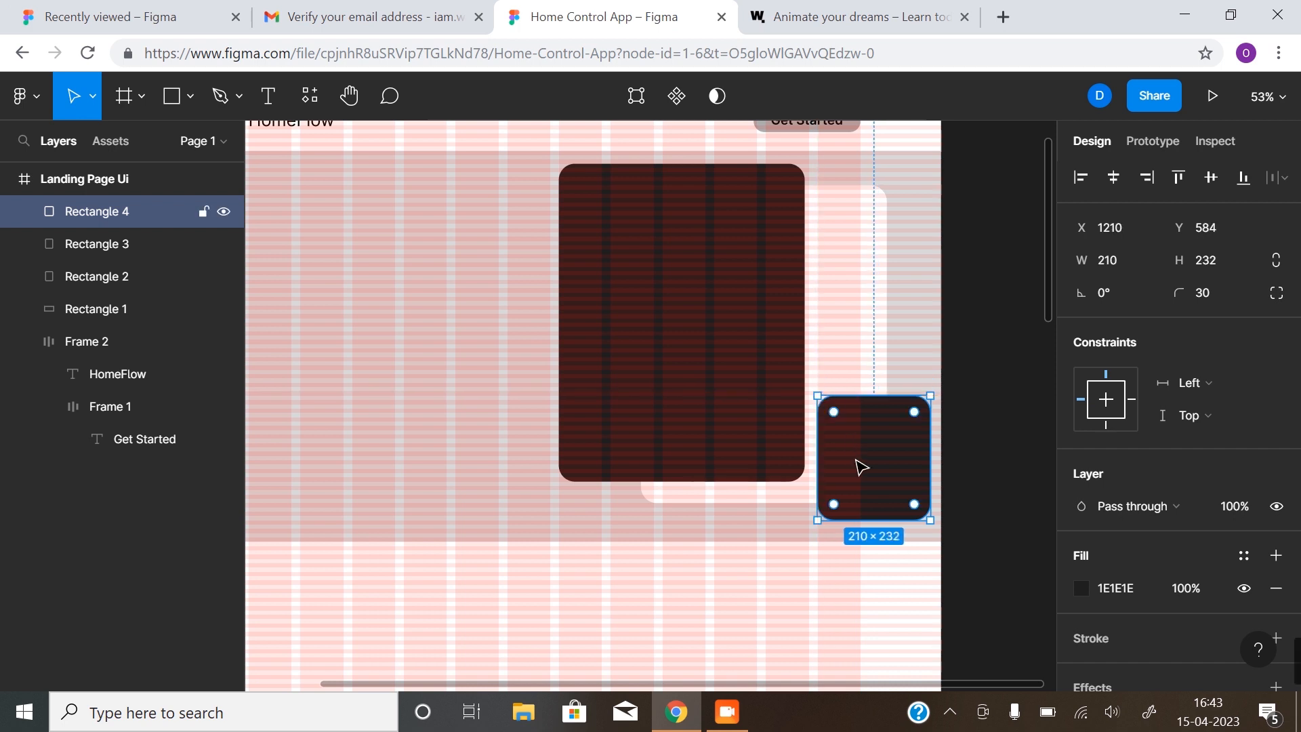
drag(856, 466, 862, 466)
click(998, 401)
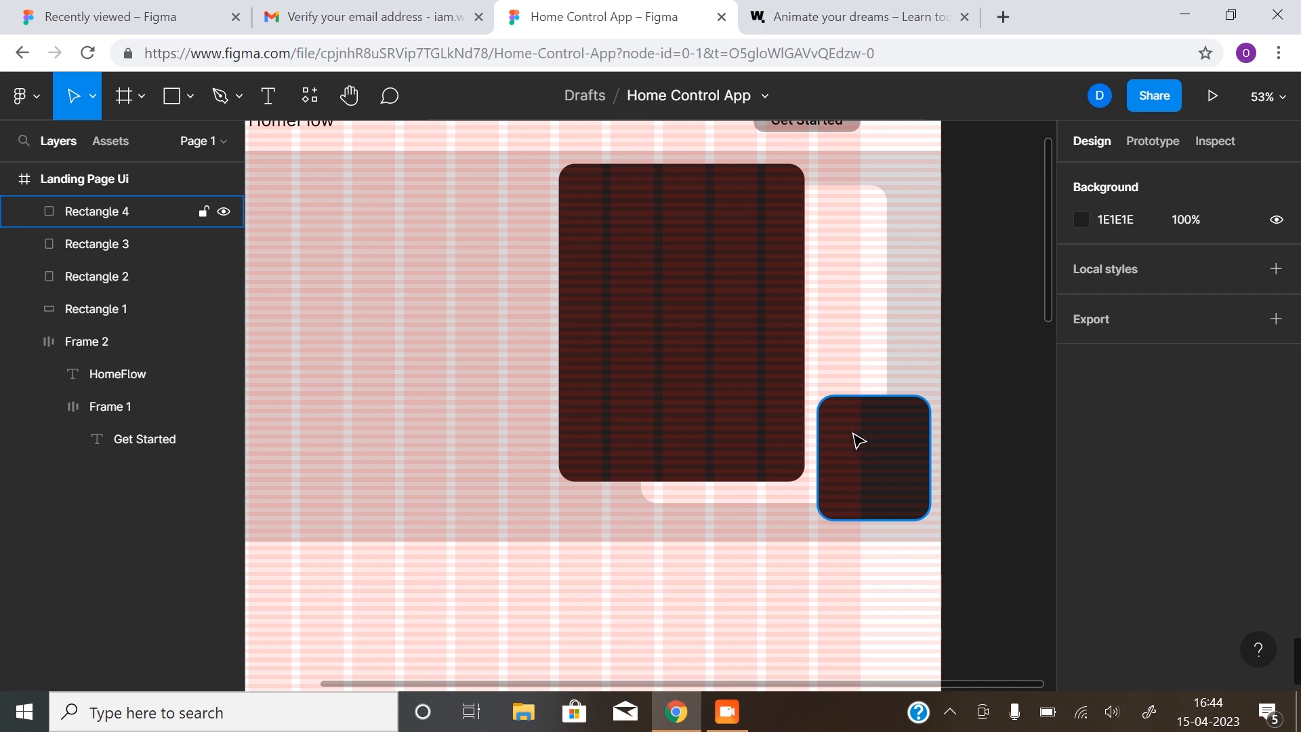
key(ctrl+shift+4)
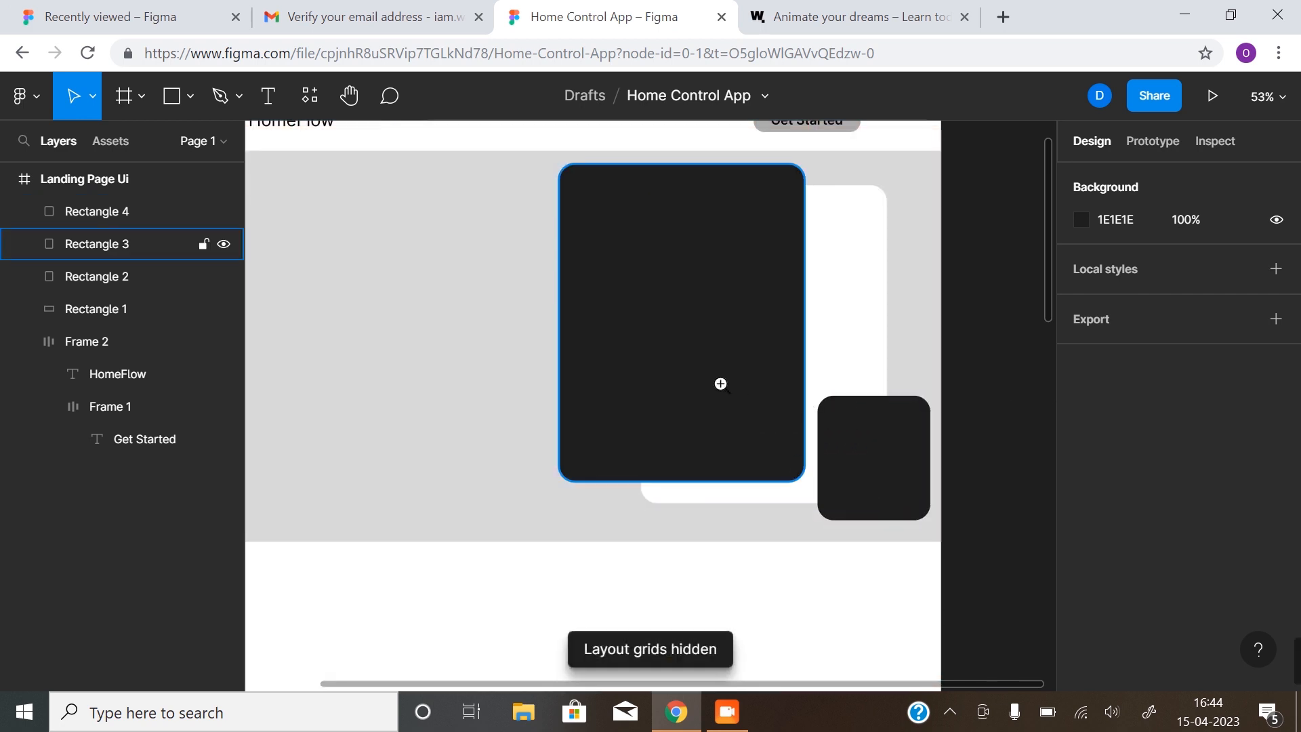
Zoom out and check the properties of the three overlapping cards
scroll(710, 384, down, 1)
drag(649, 384, 694, 419)
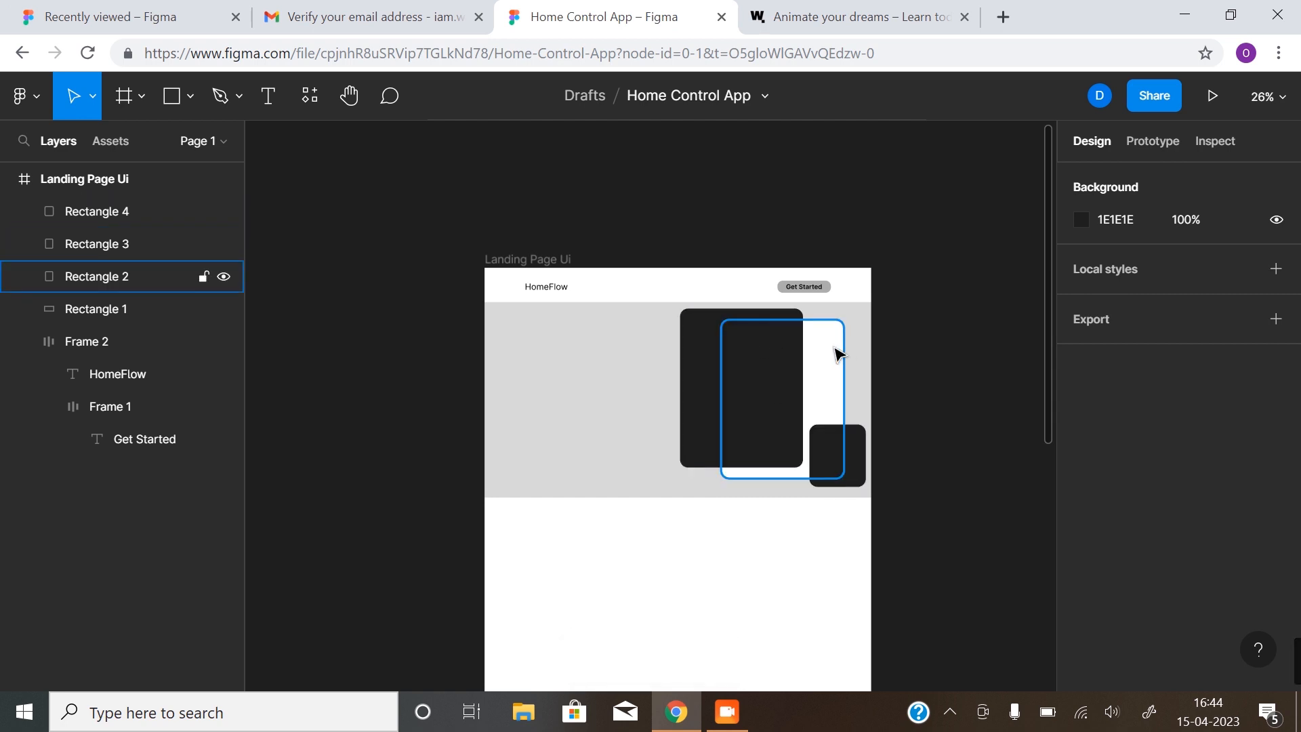
click(773, 399)
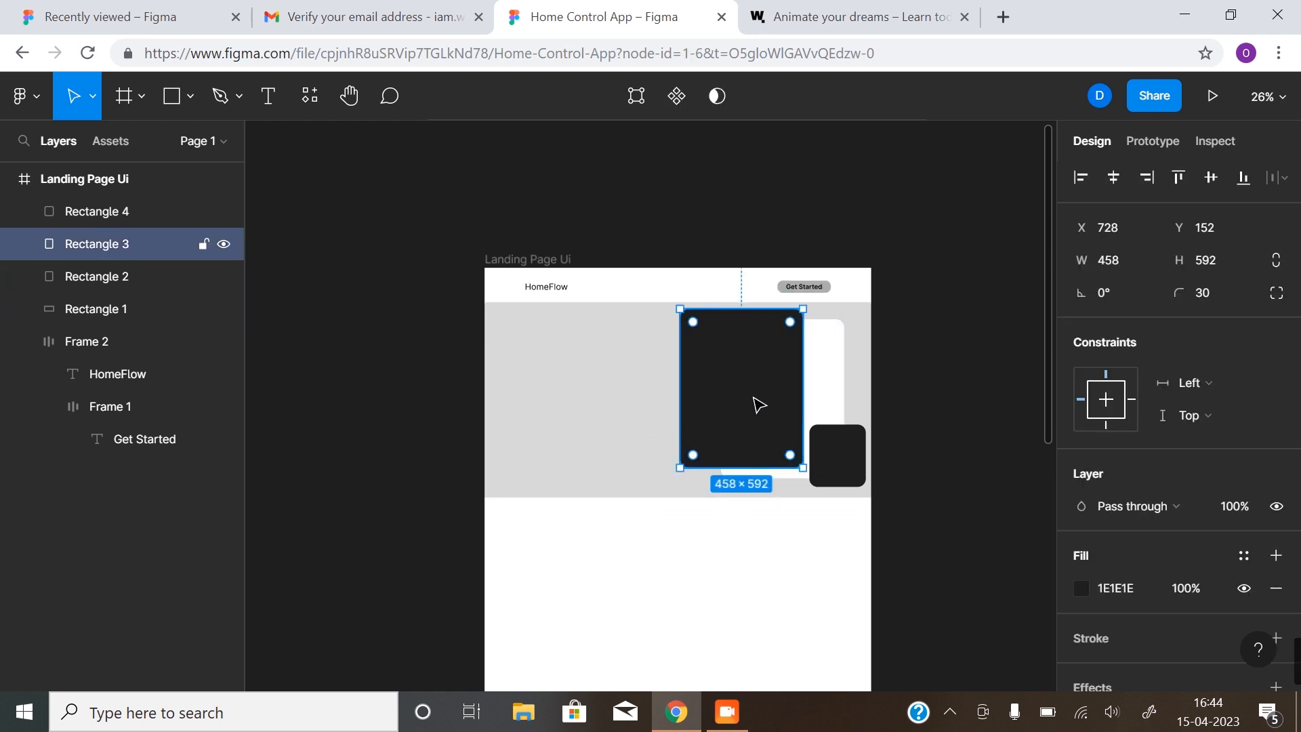
click(829, 372)
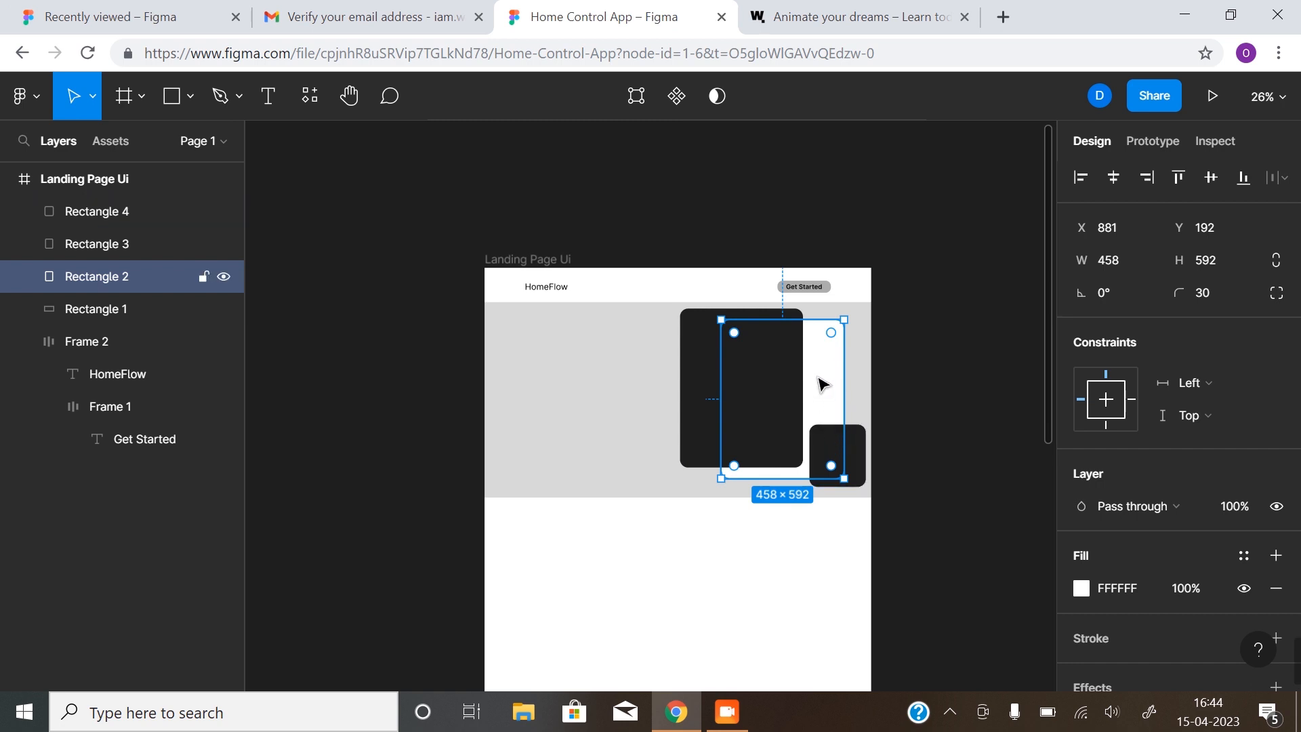
click(837, 454)
click(918, 406)
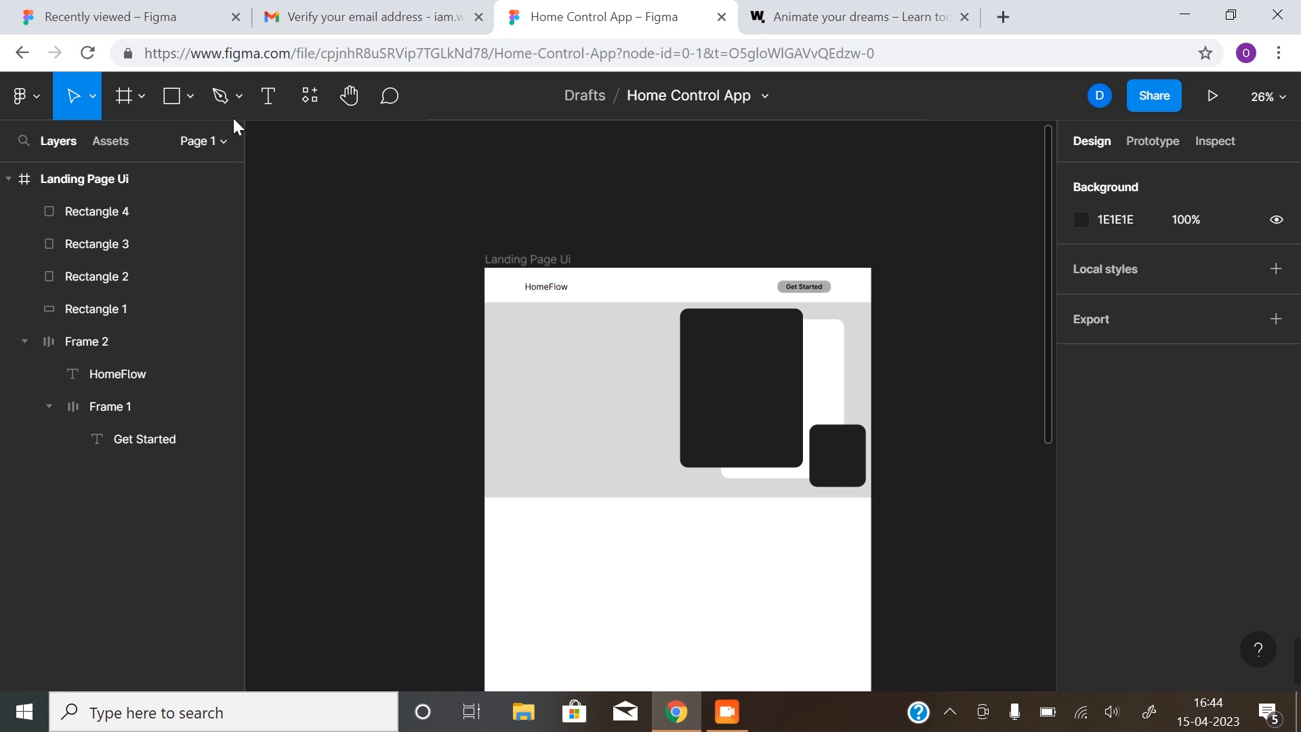
click(267, 102)
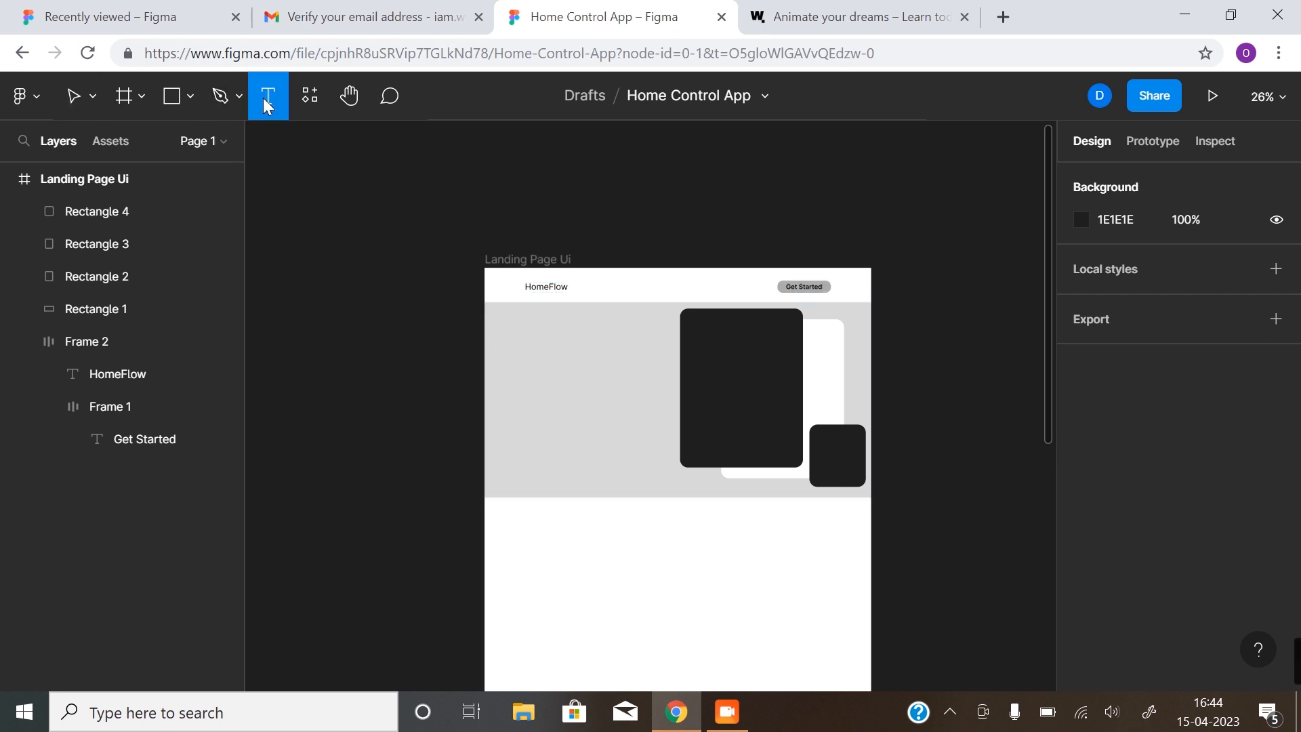
Add the heading 'Control your home with comfort' in the grey section and show the layout grids again
click(535, 366)
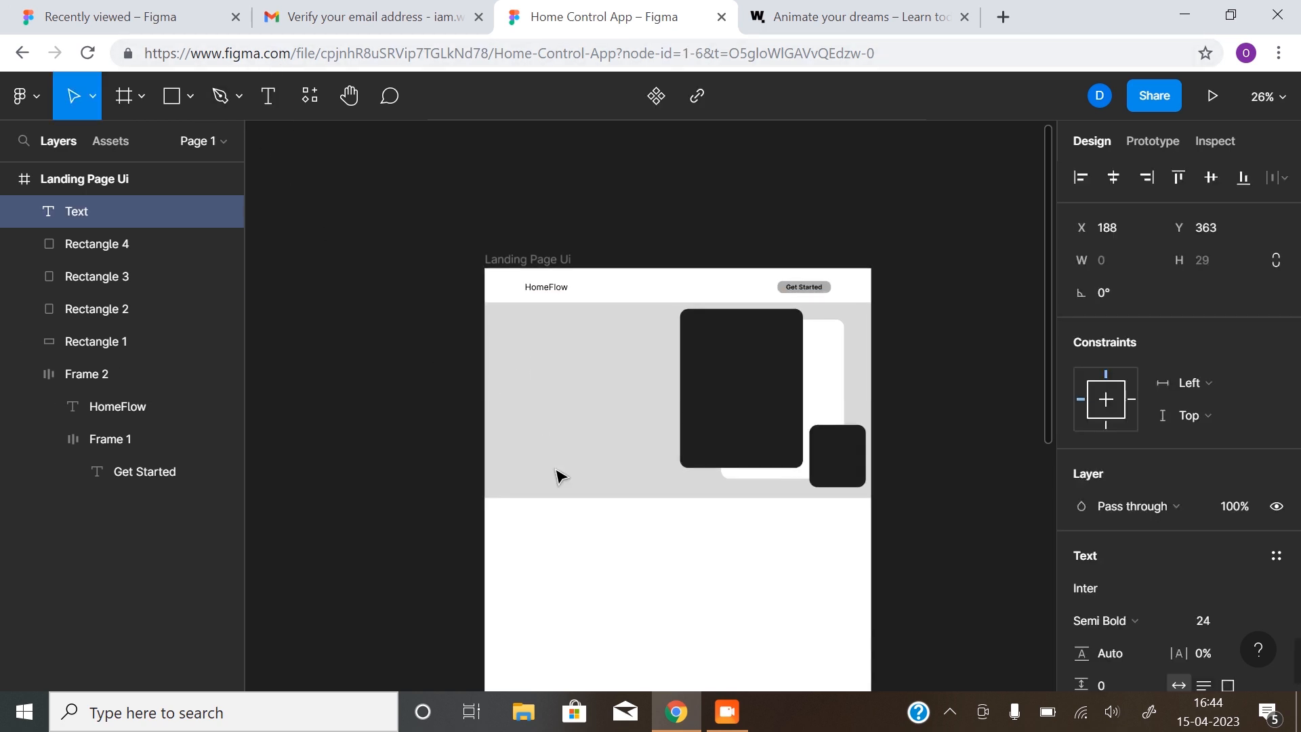
text(Control your ho)
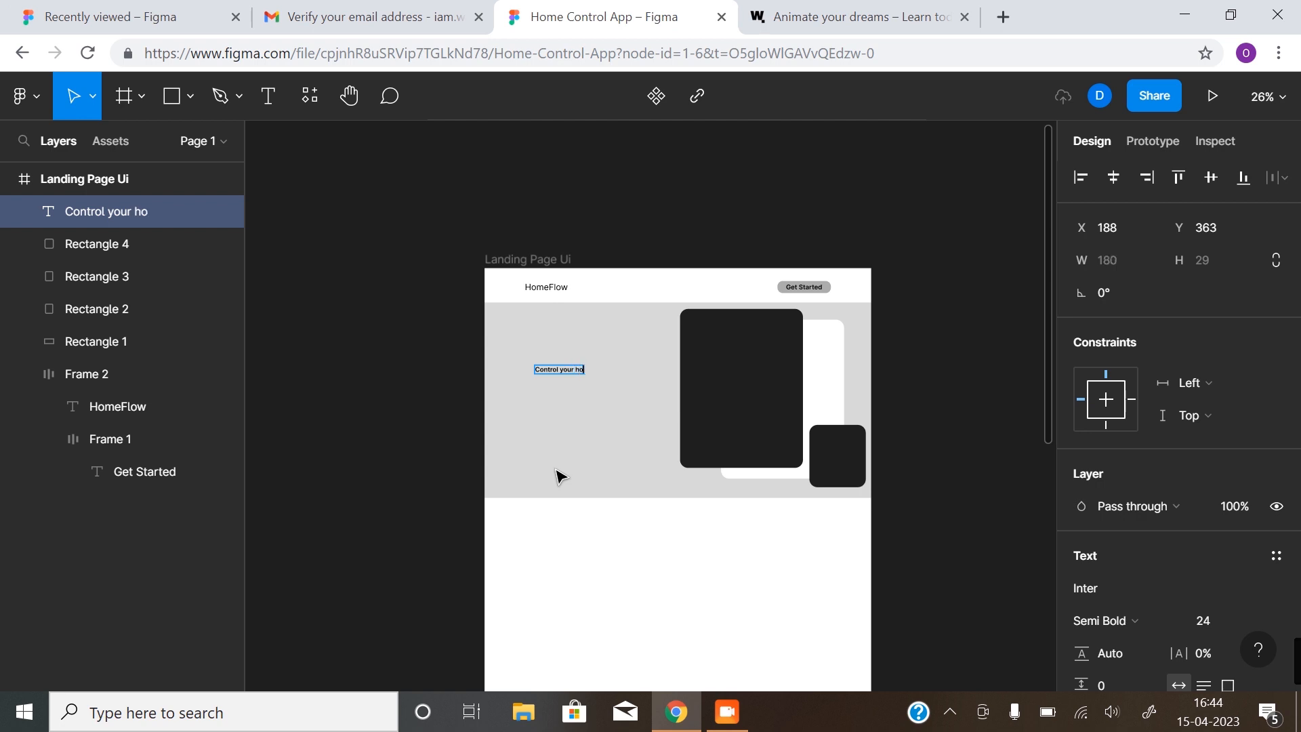
text(me with)
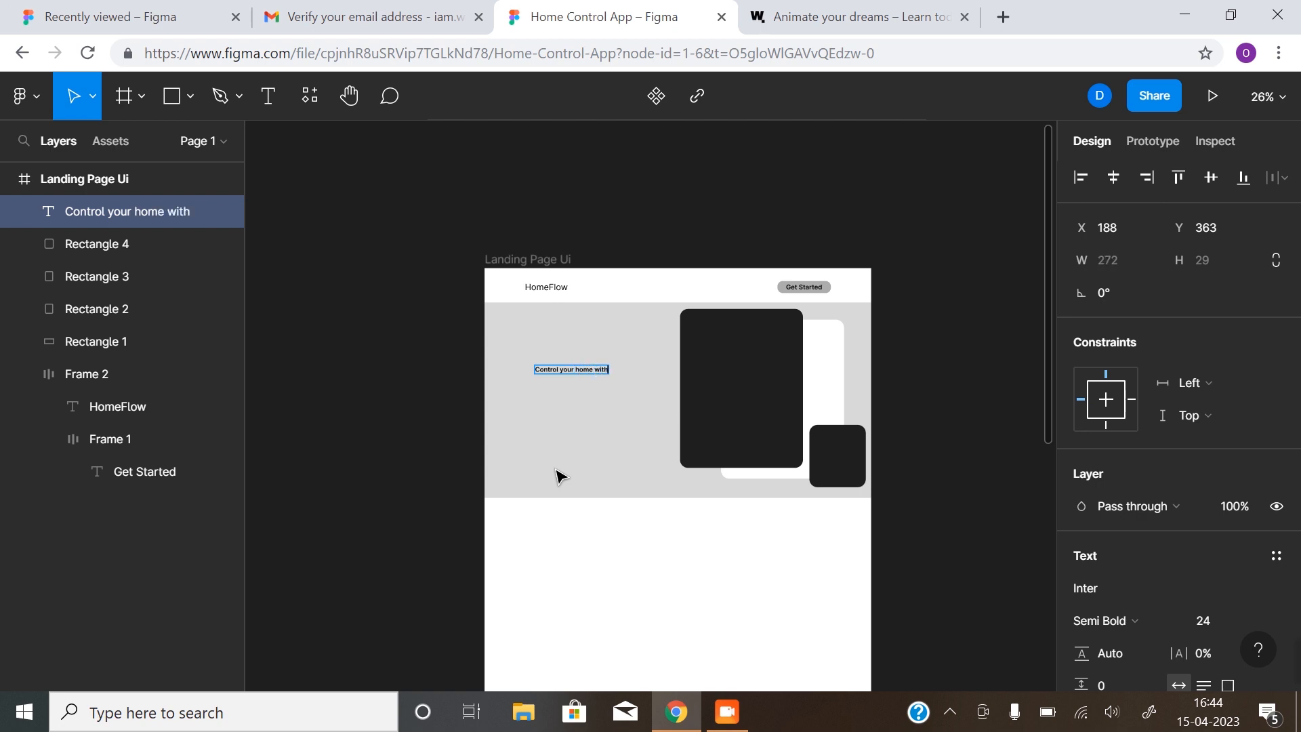
text( comport)
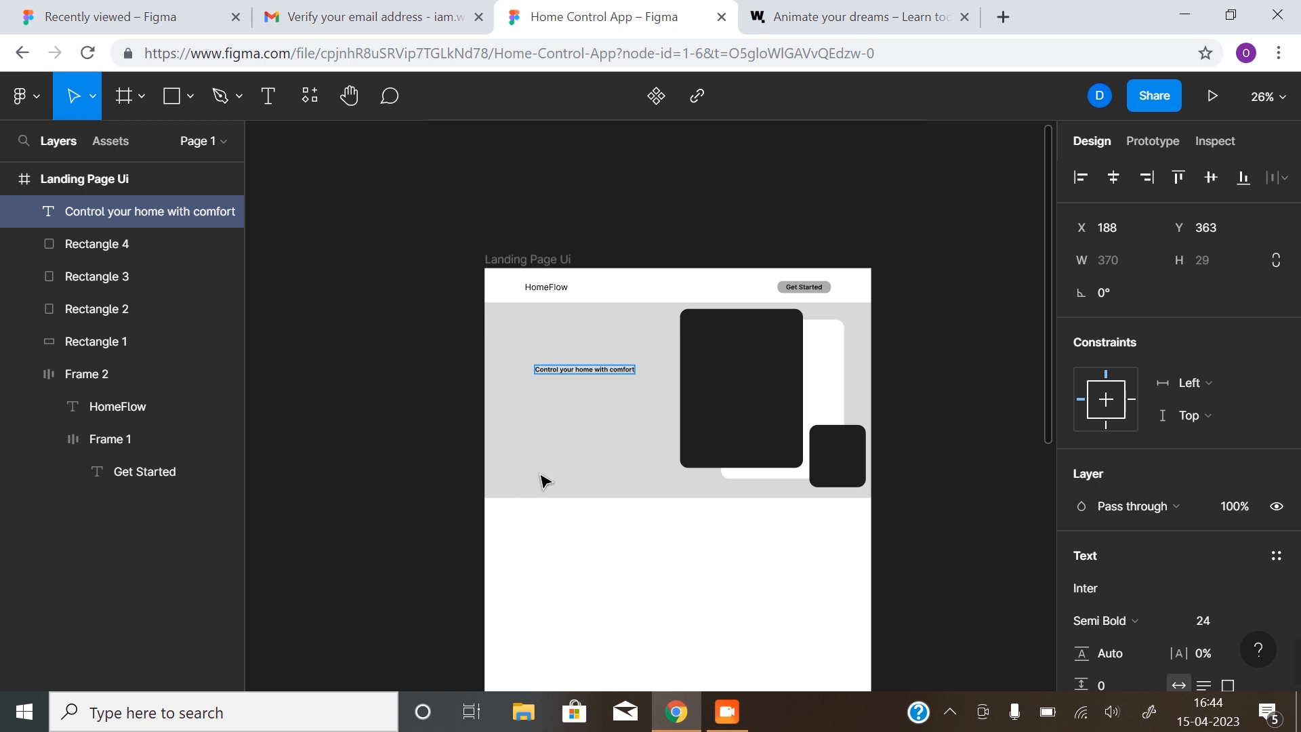
key(Escape)
click(605, 453)
drag(646, 424, 580, 426)
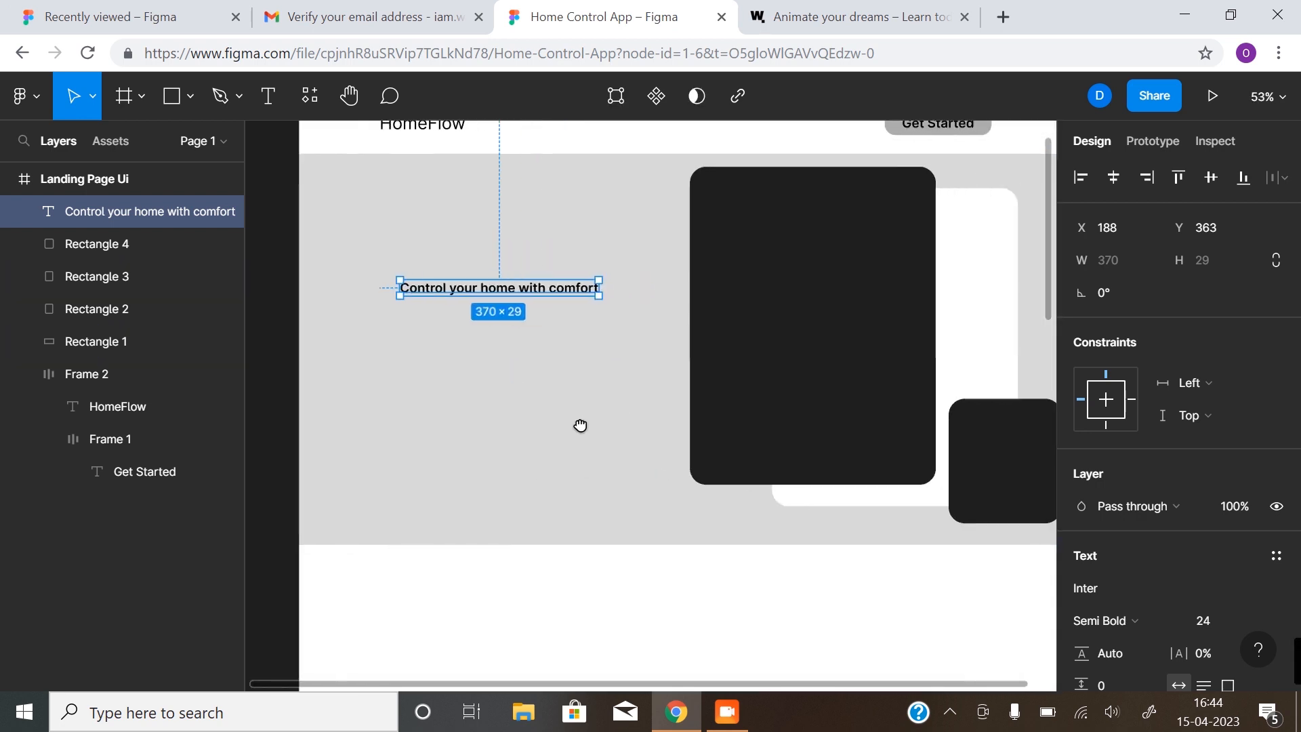
drag(606, 382, 579, 425)
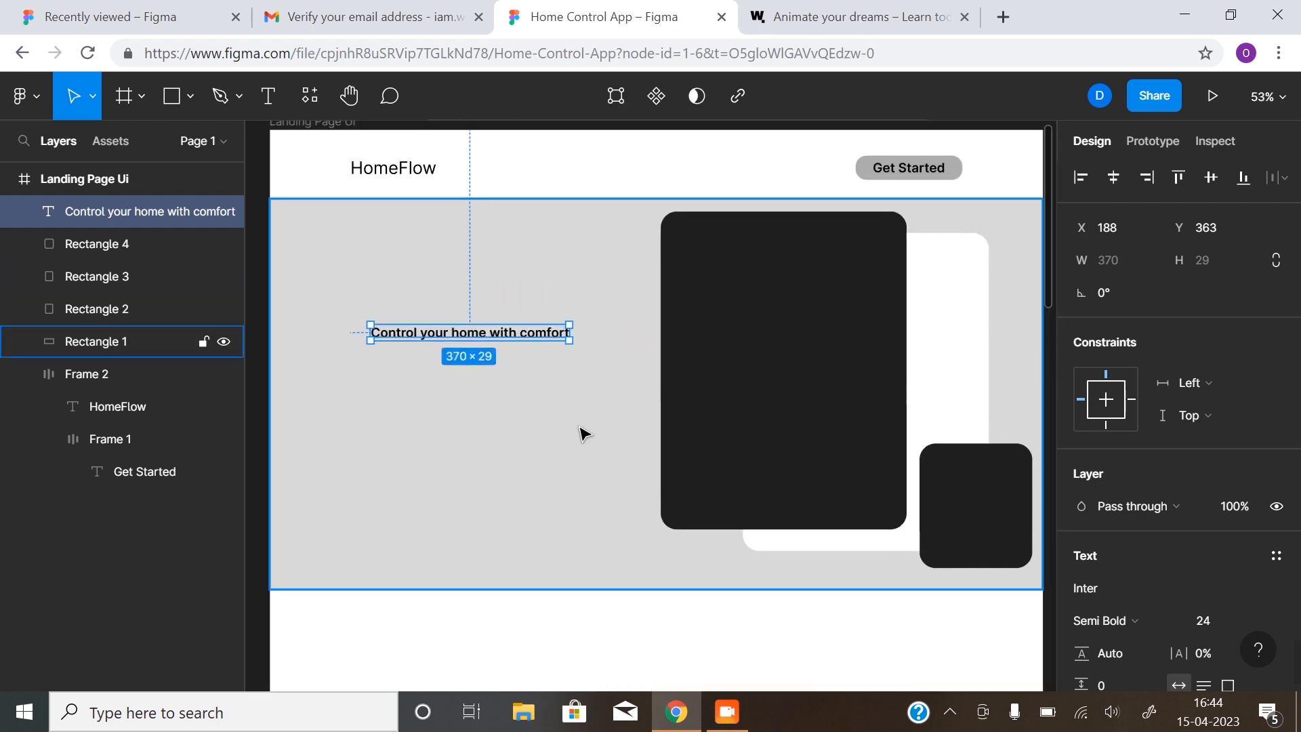
key(ctrl+shift+4)
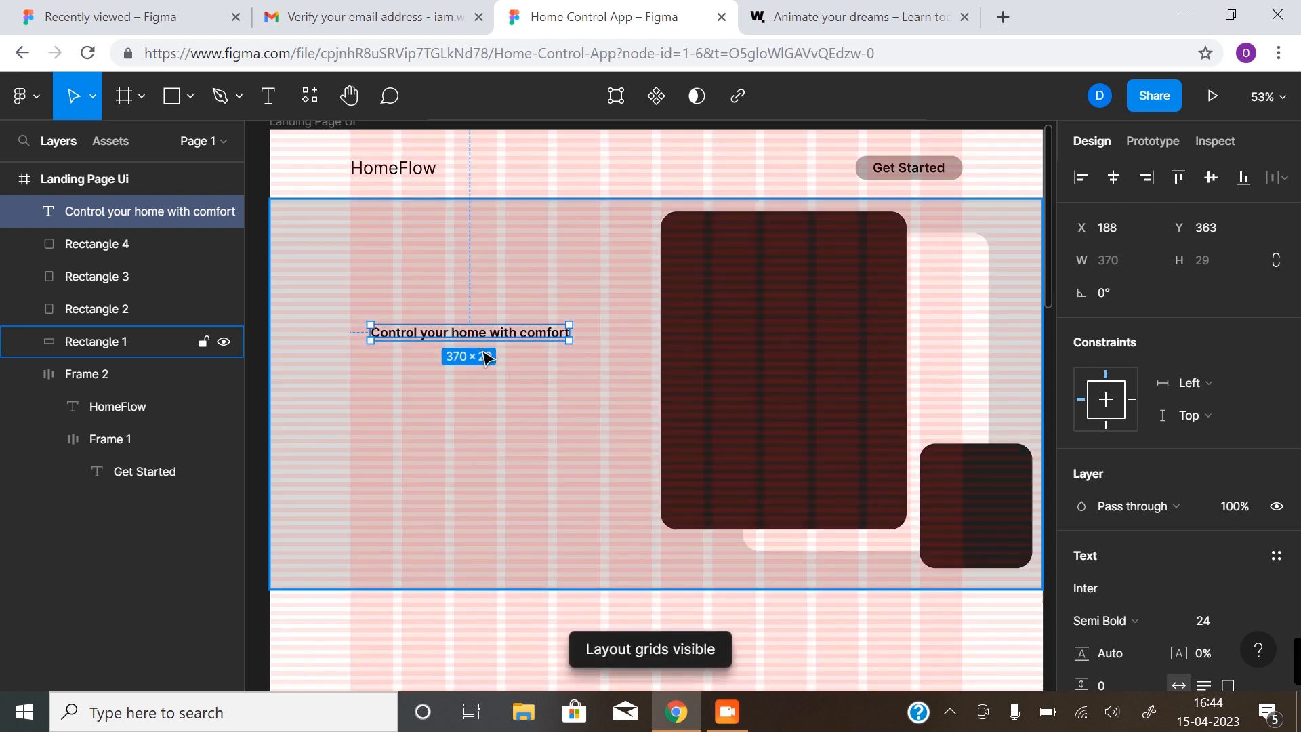
scroll(1161, 478, down, 3)
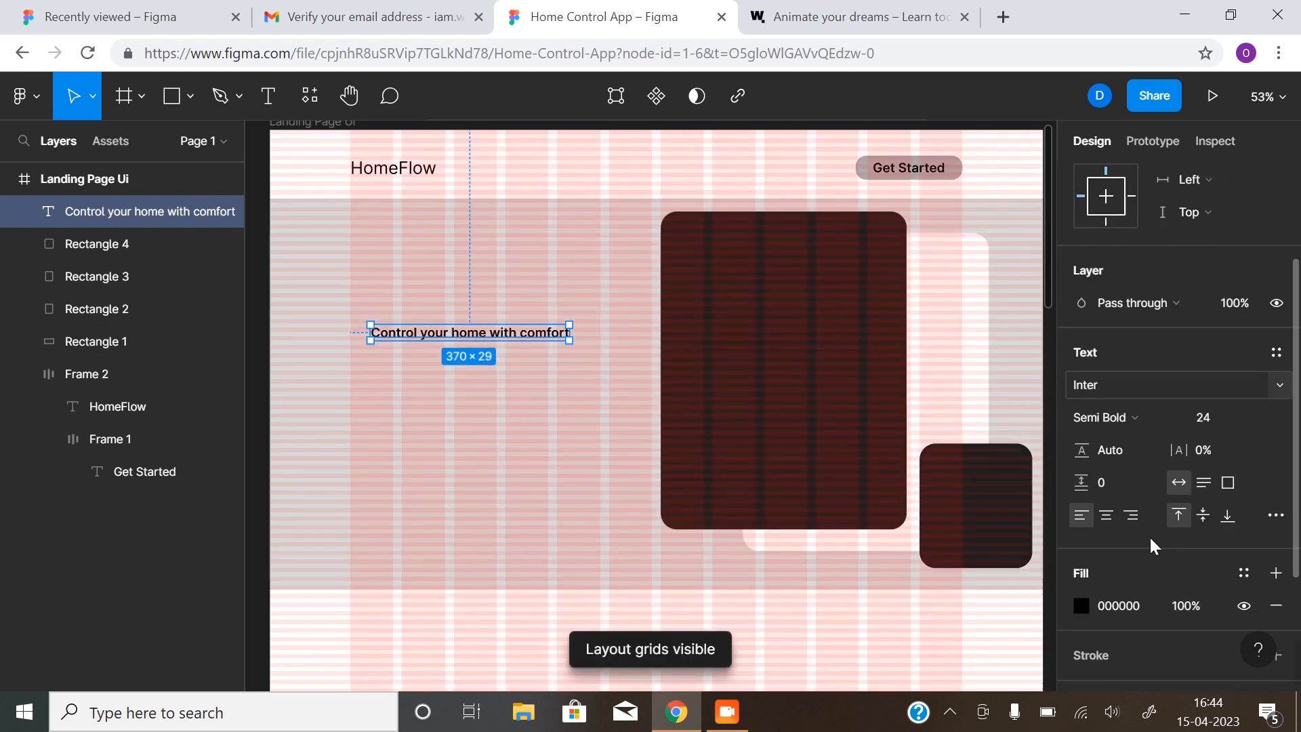
click(1255, 416)
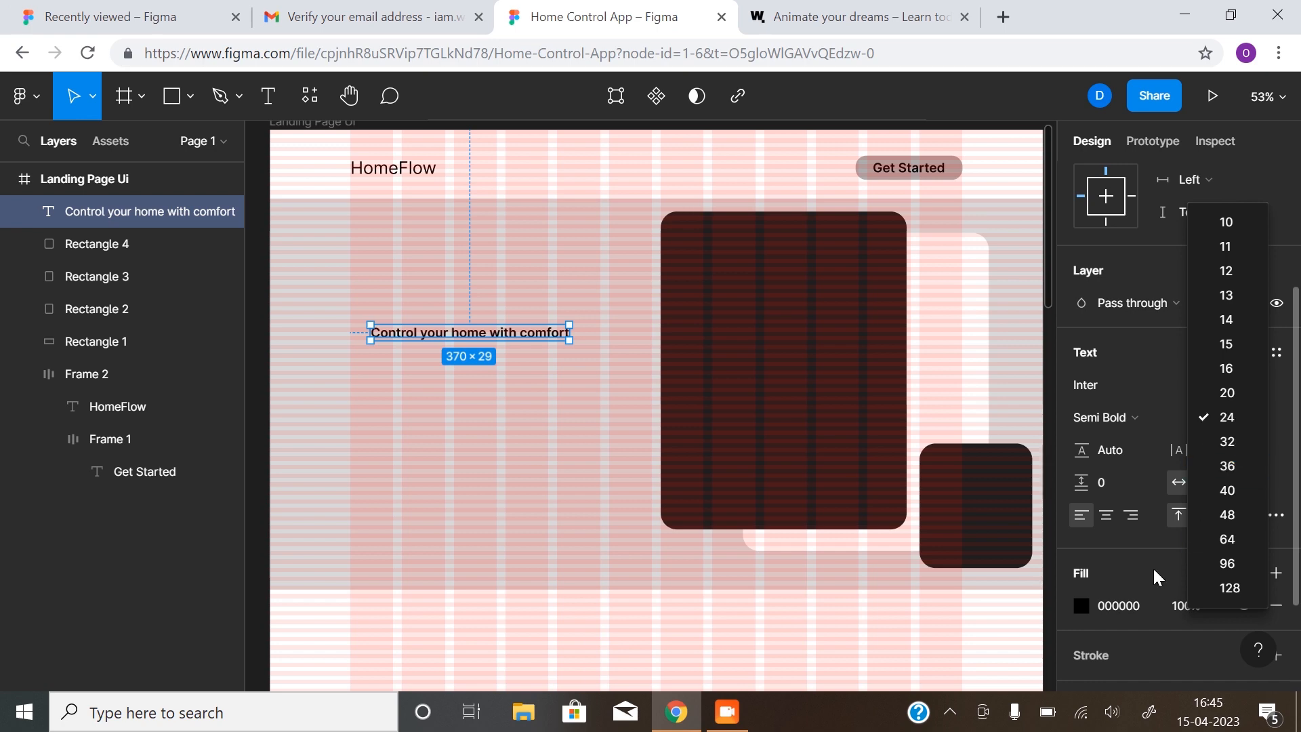
Set the heading to font size 80, wrap it onto three lines, and align it with HomeFlow
click(1168, 529)
click(1211, 419)
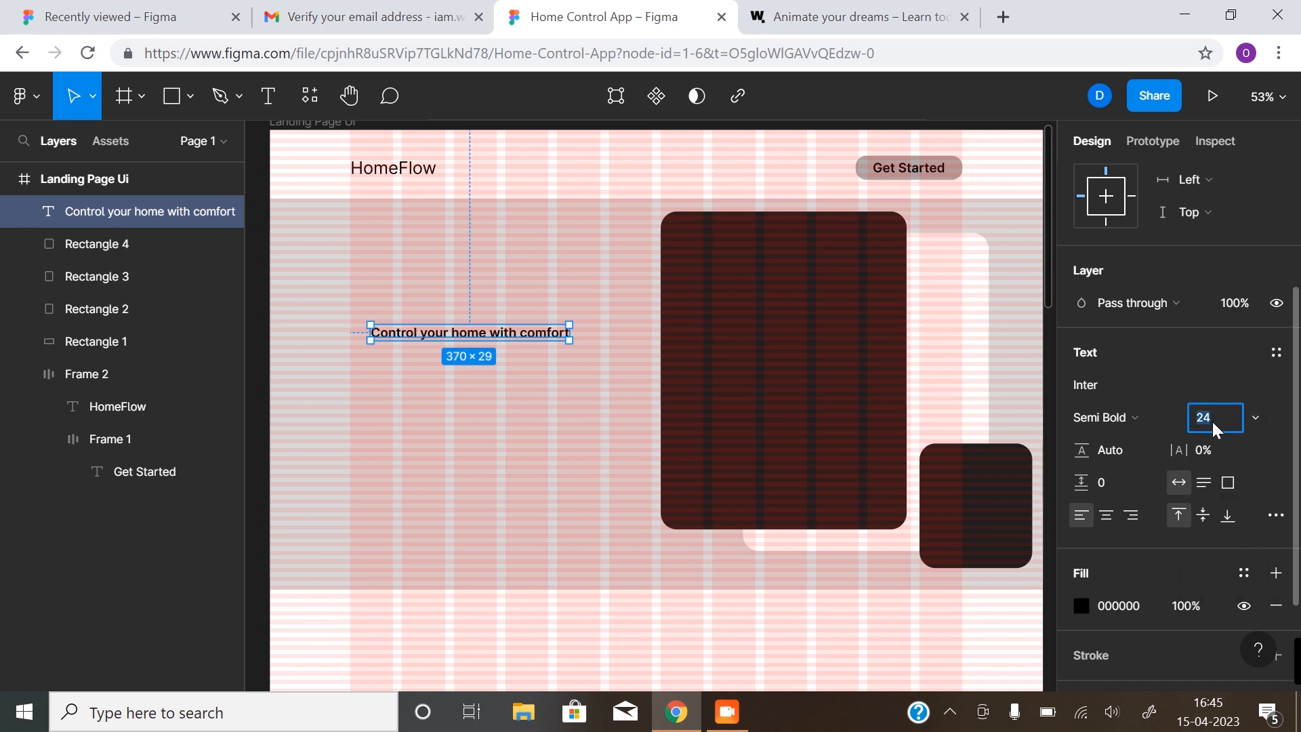
text(80)
key(Return)
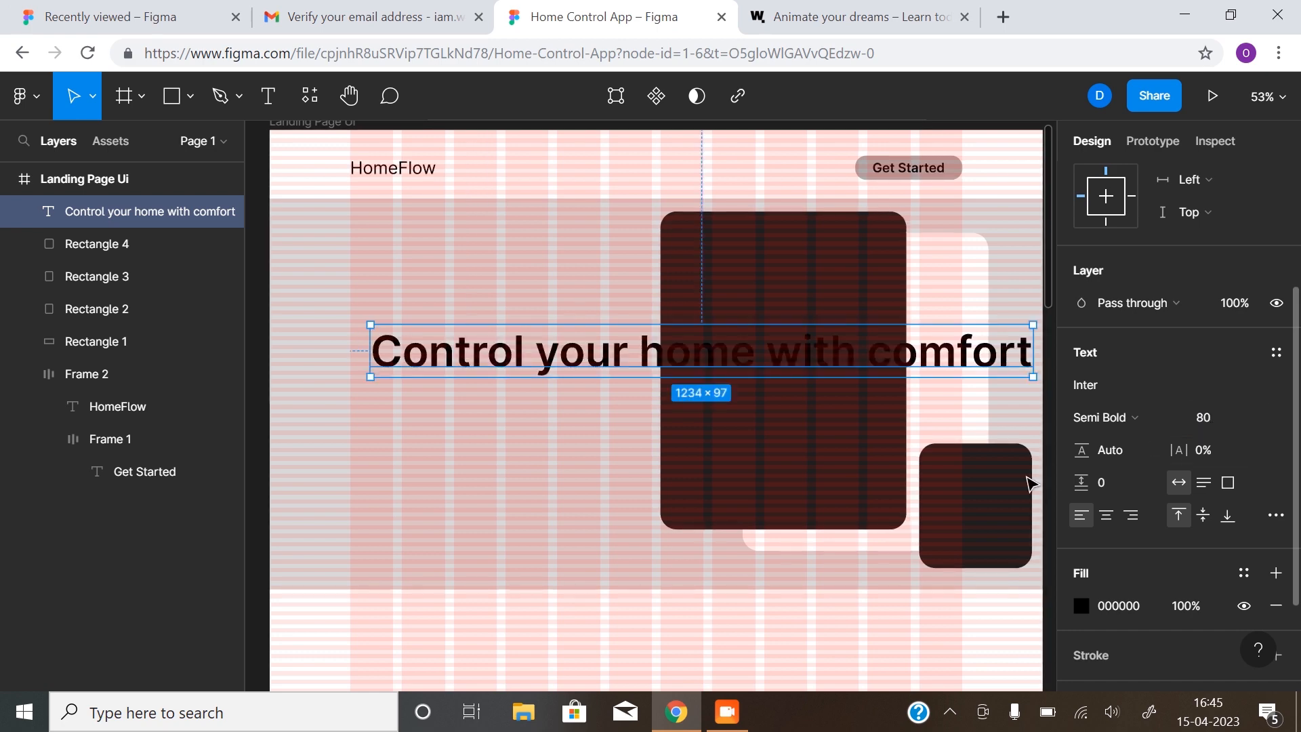
drag(1027, 352, 696, 363)
drag(516, 352, 498, 325)
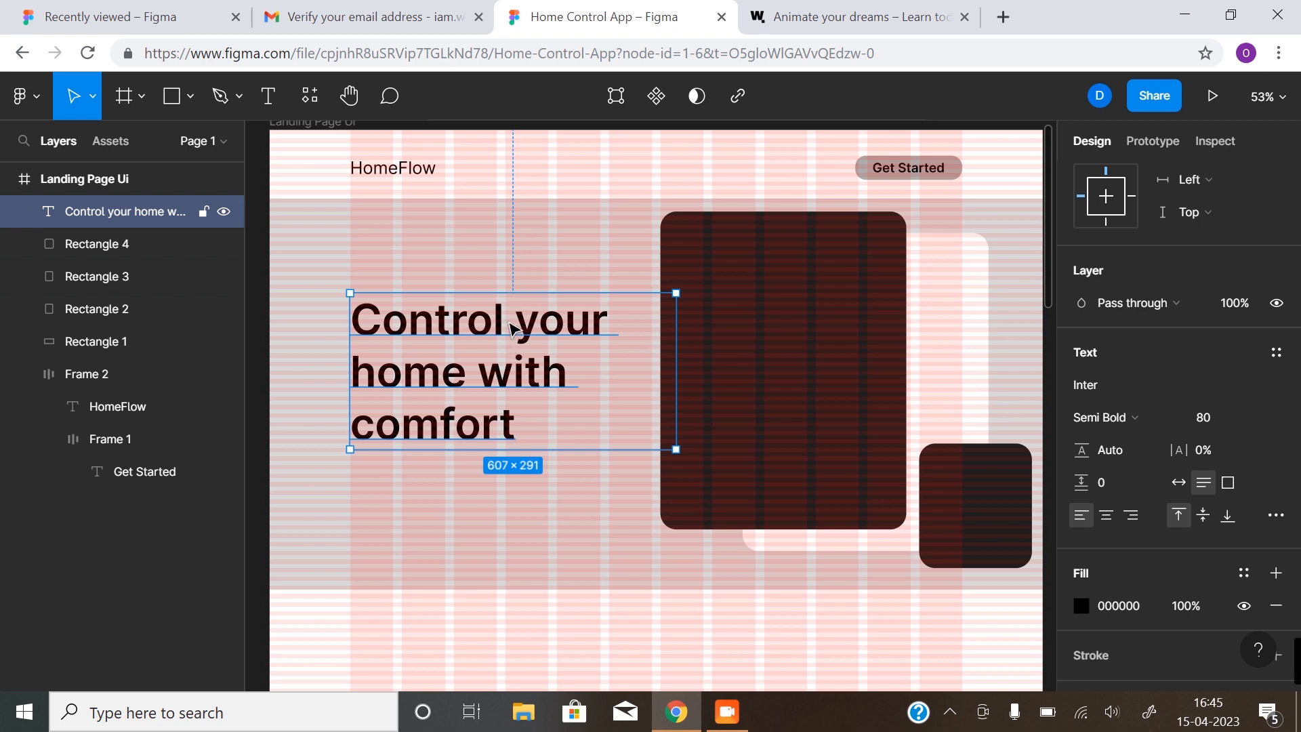
Fine-tune the heading's width so it wraps onto three lines in a 536×291 box
drag(672, 321, 645, 334)
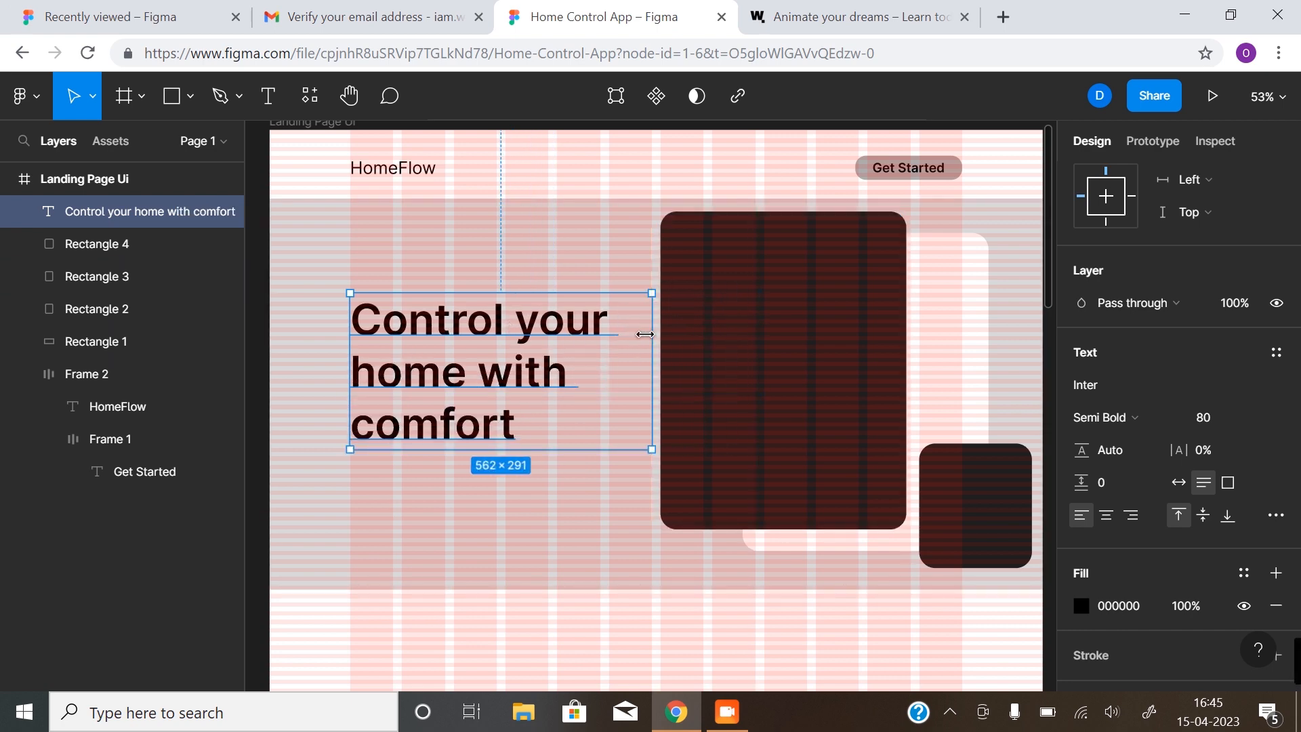
double_click(647, 338)
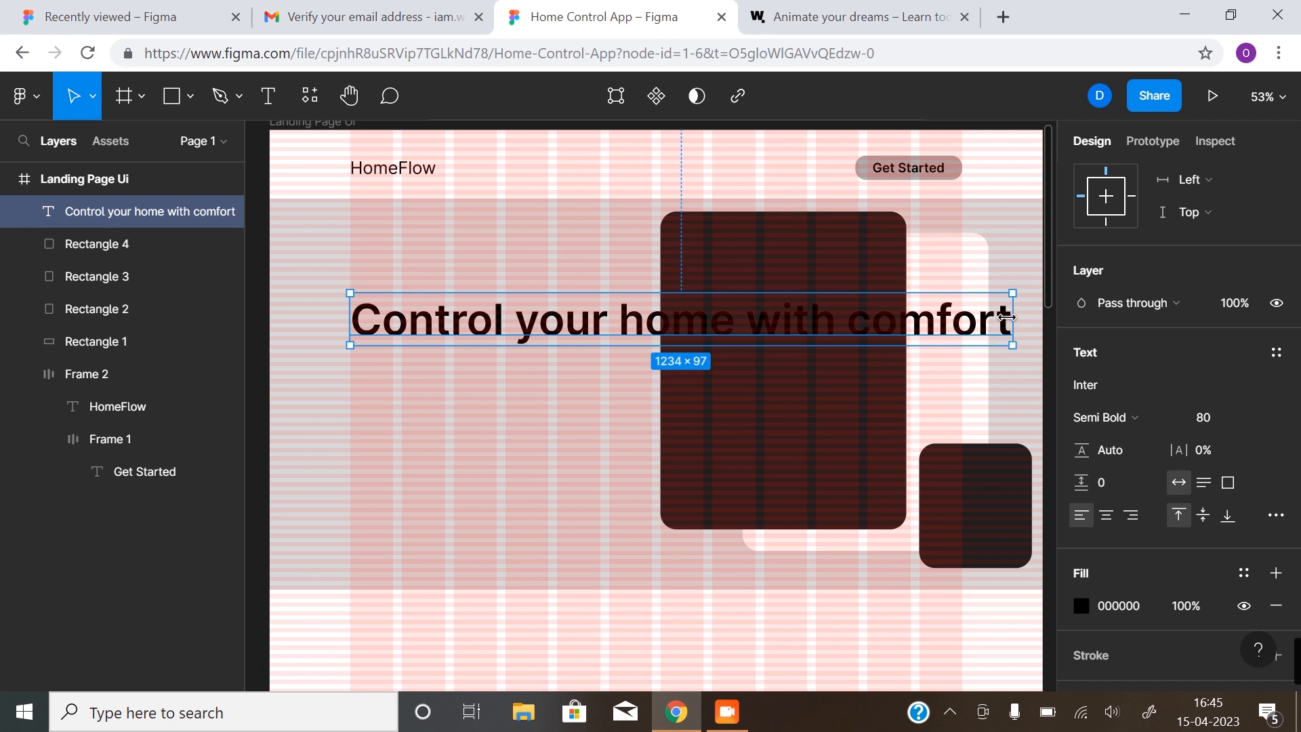
drag(1005, 315, 627, 337)
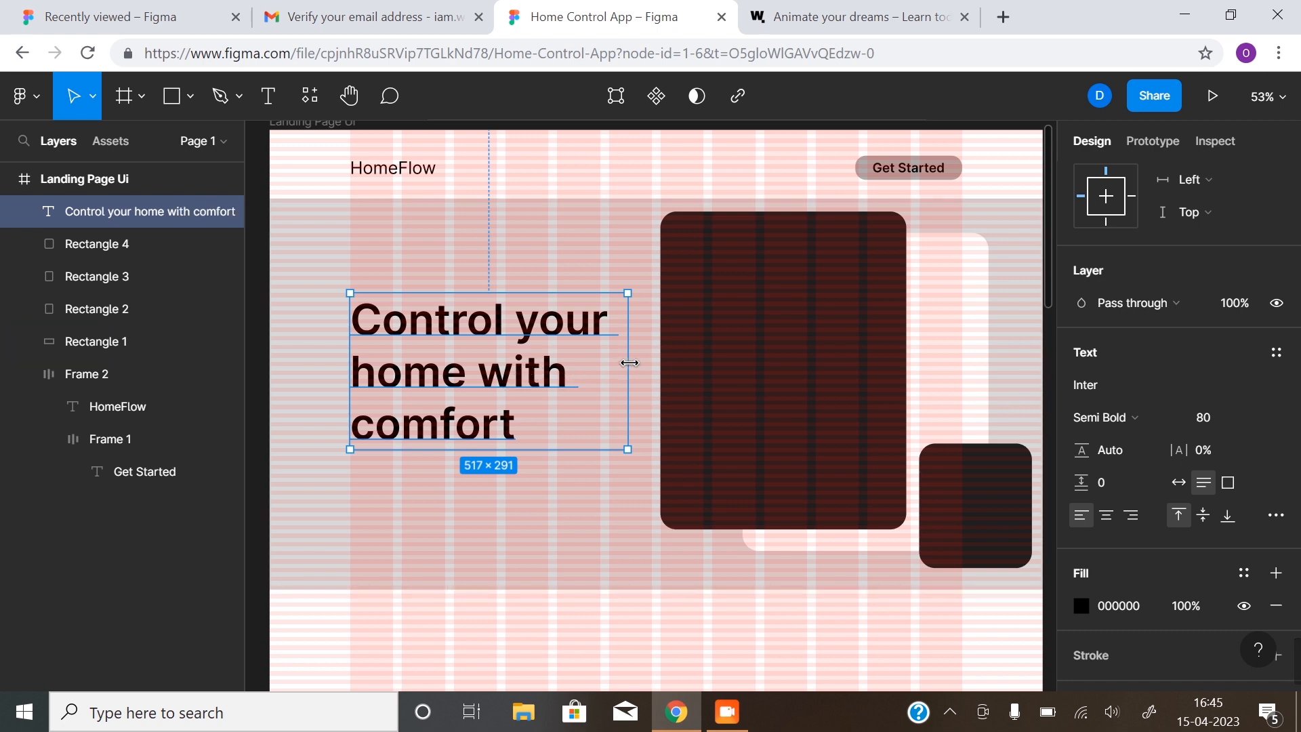
drag(597, 362, 637, 352)
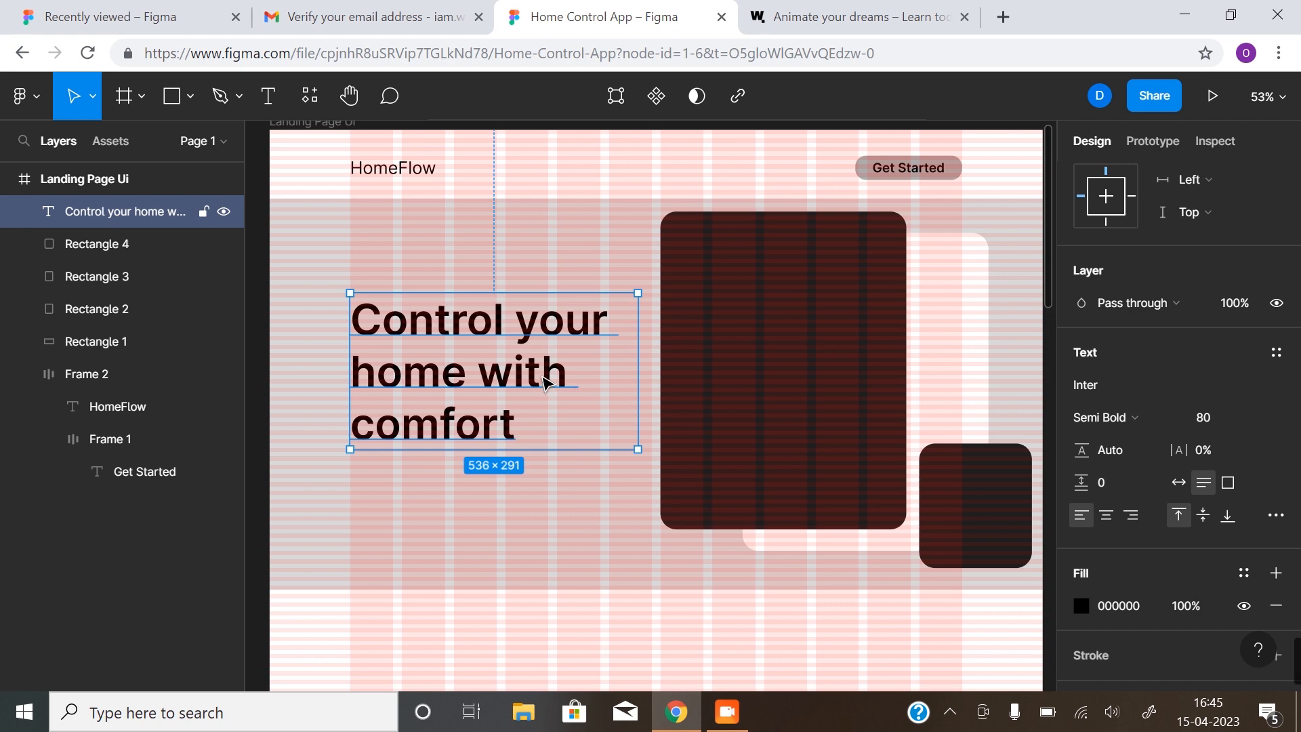
click(561, 281)
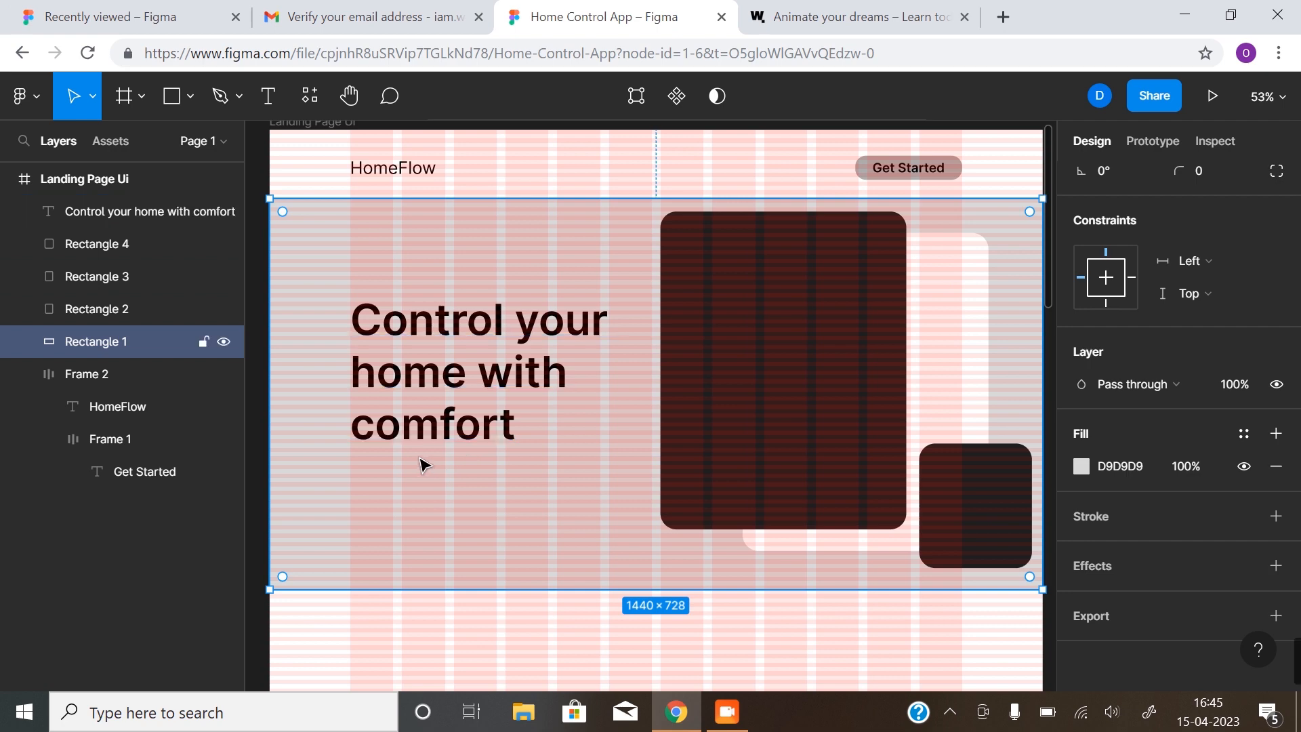
Hide the layout grids and duplicate the Get Started button below the heading
click(486, 426)
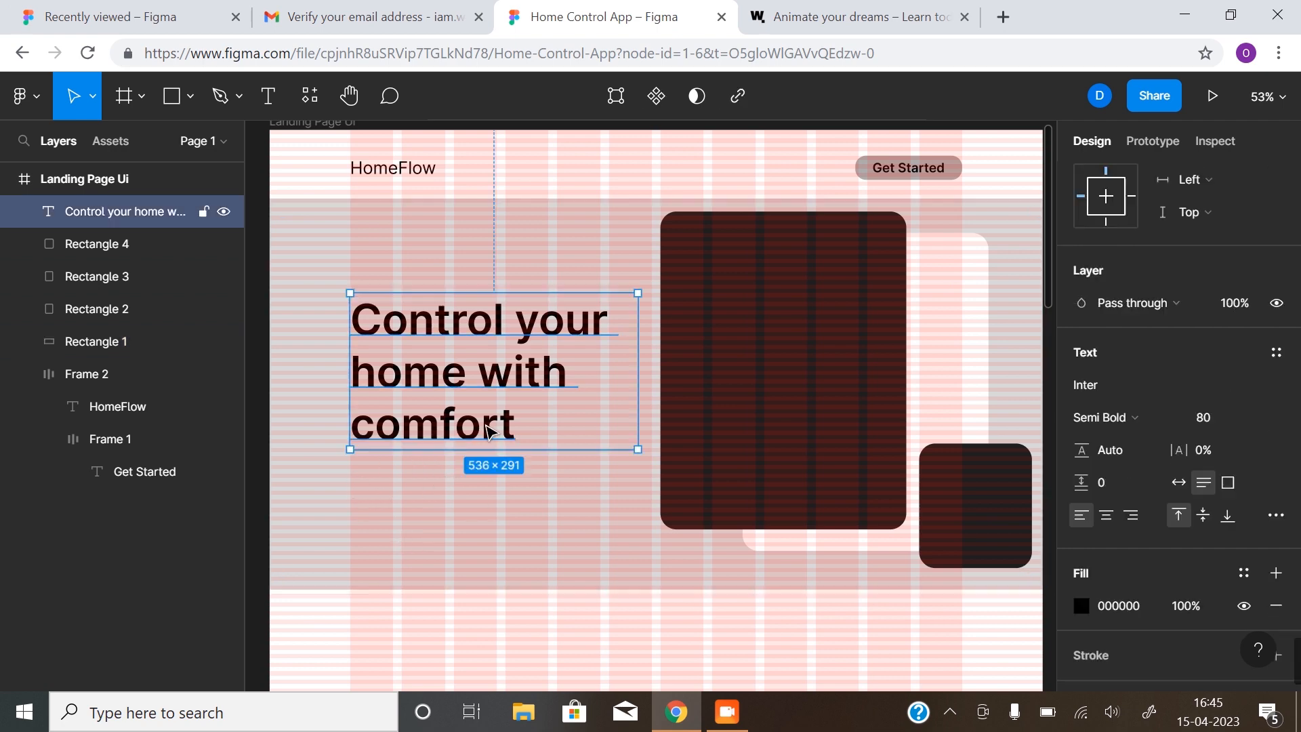
click(895, 179)
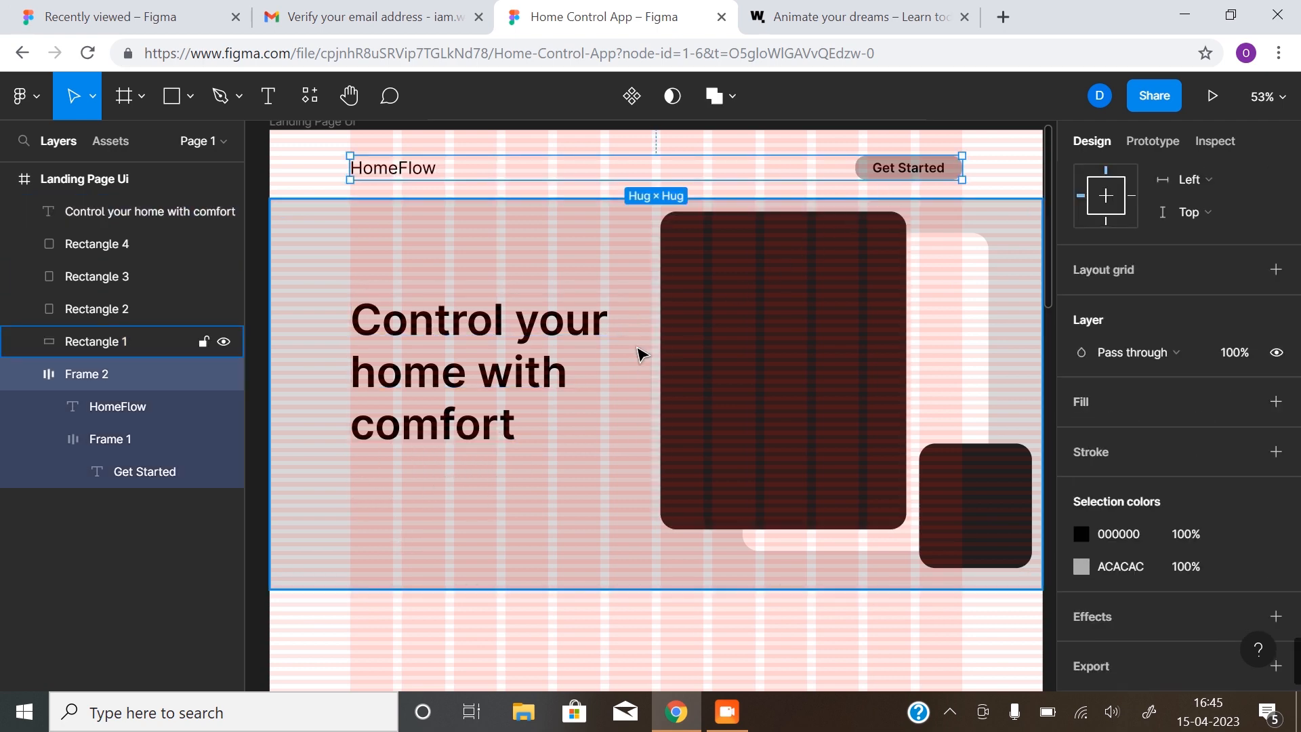
key(shift+g)
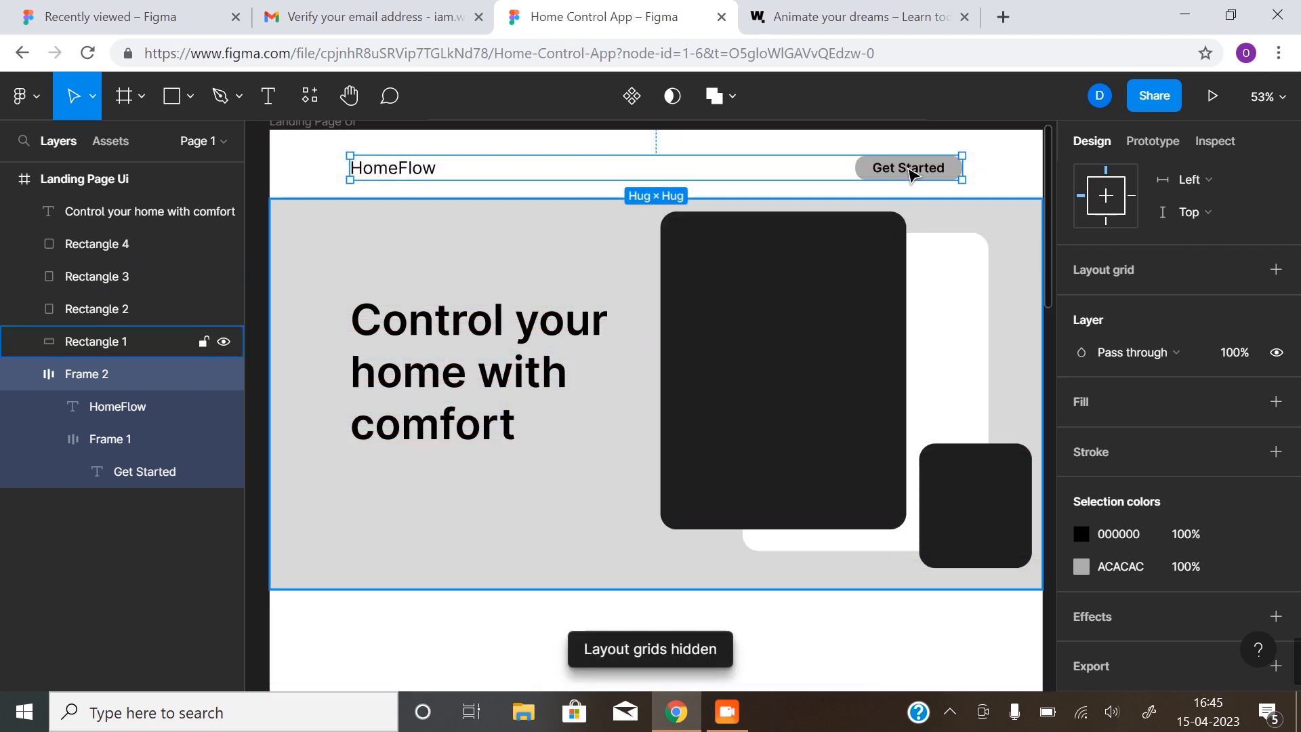
click(910, 172)
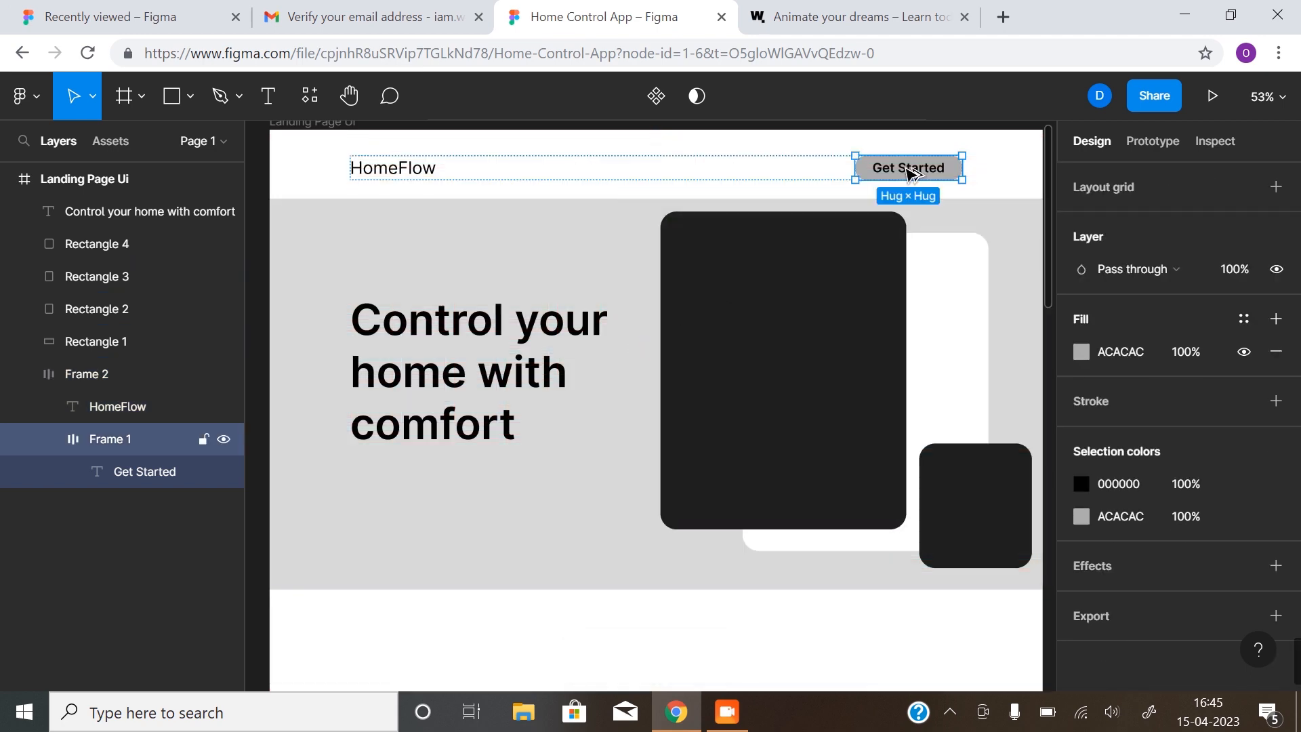
drag(908, 173, 405, 485)
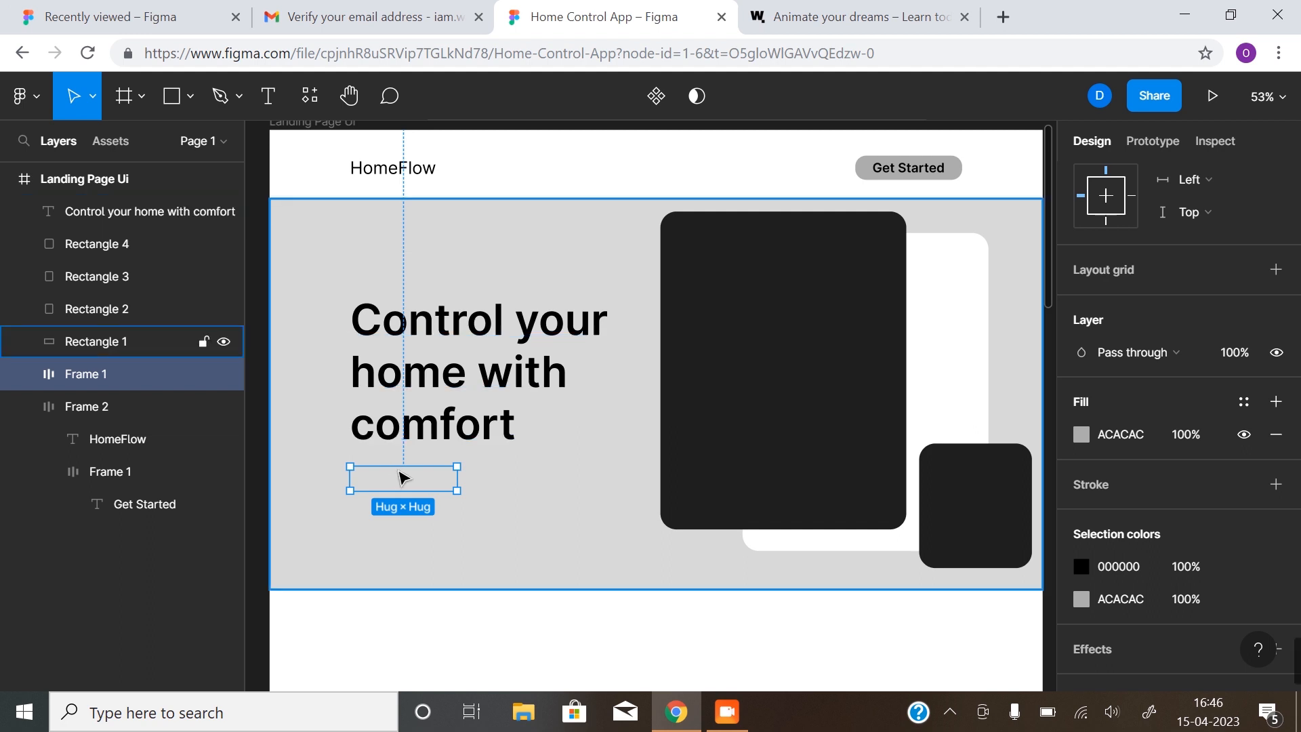
Move the copied button above the grey hero background in the layer order
click(500, 226)
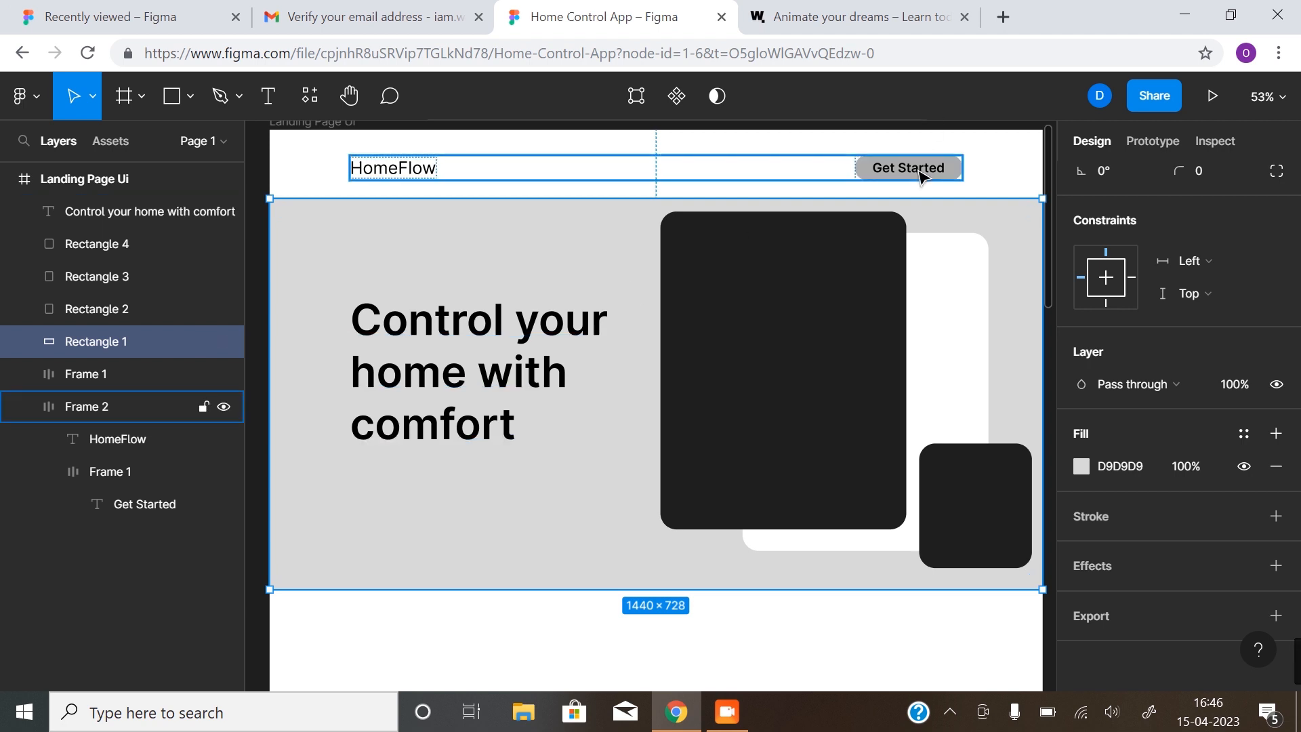
click(97, 376)
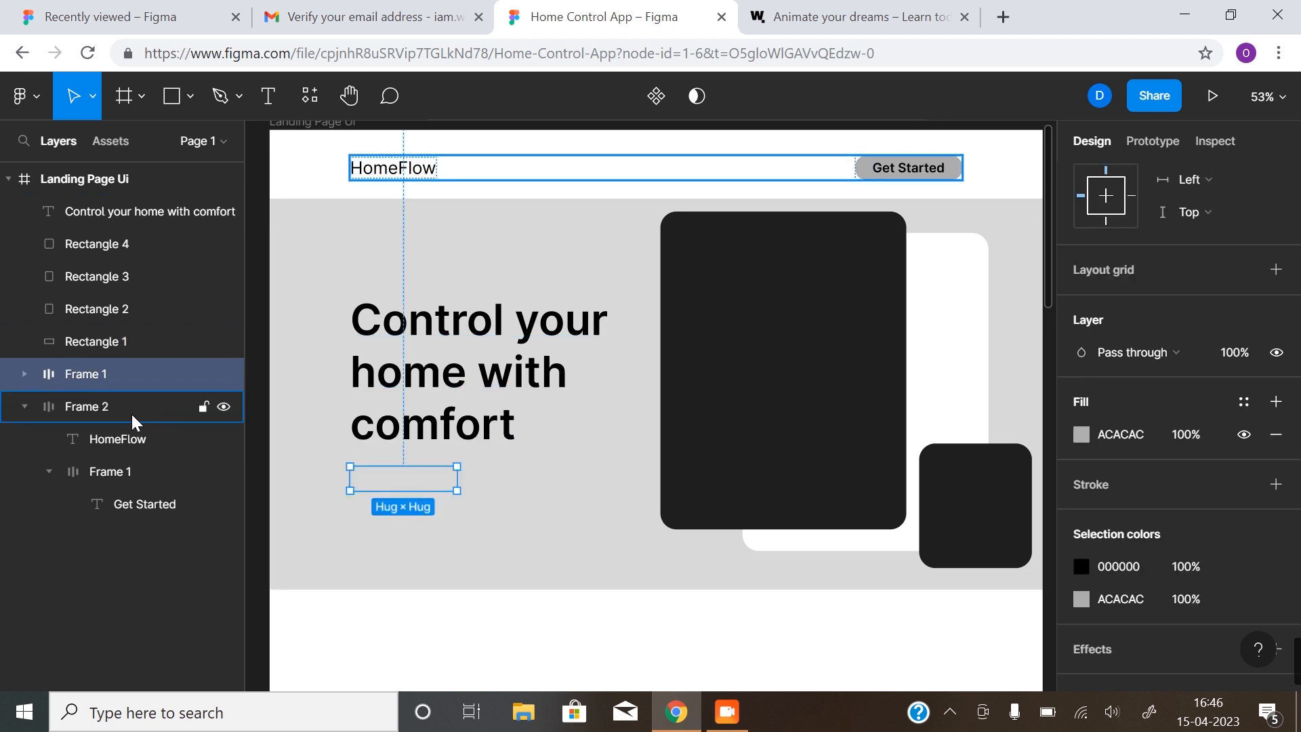
click(103, 406)
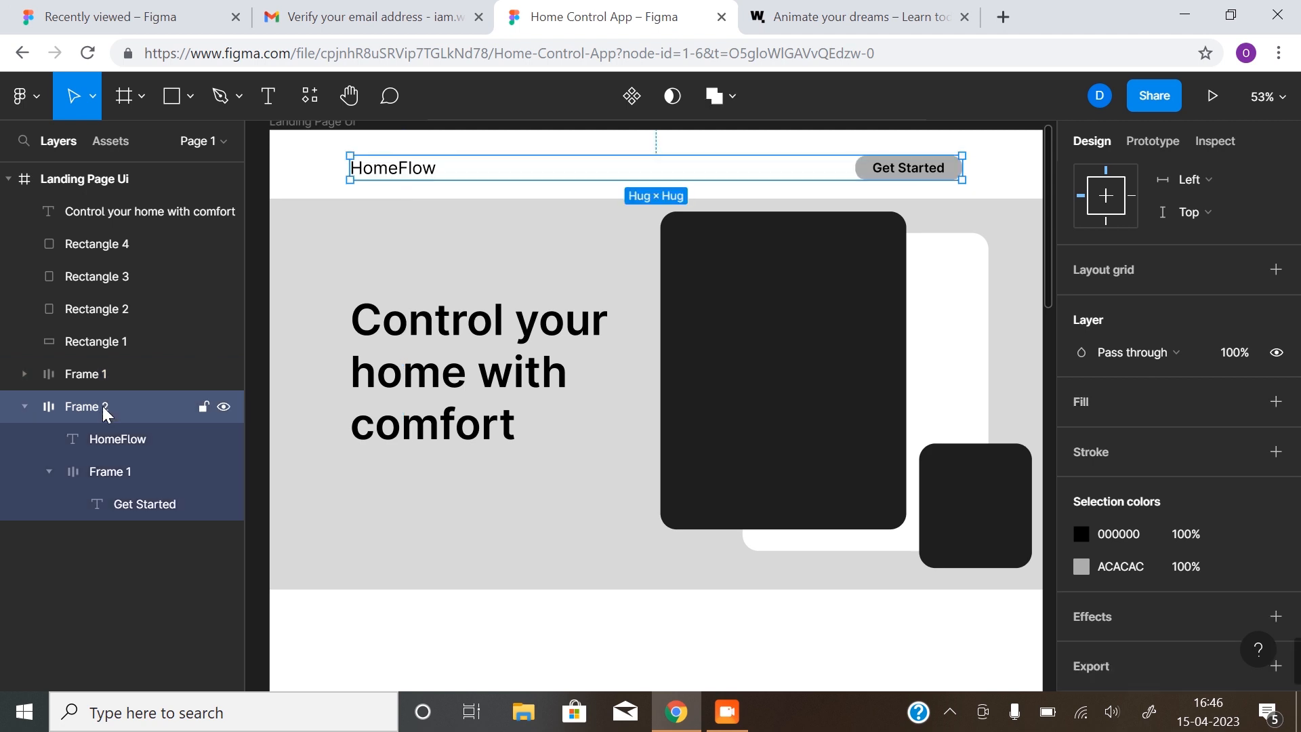
click(110, 473)
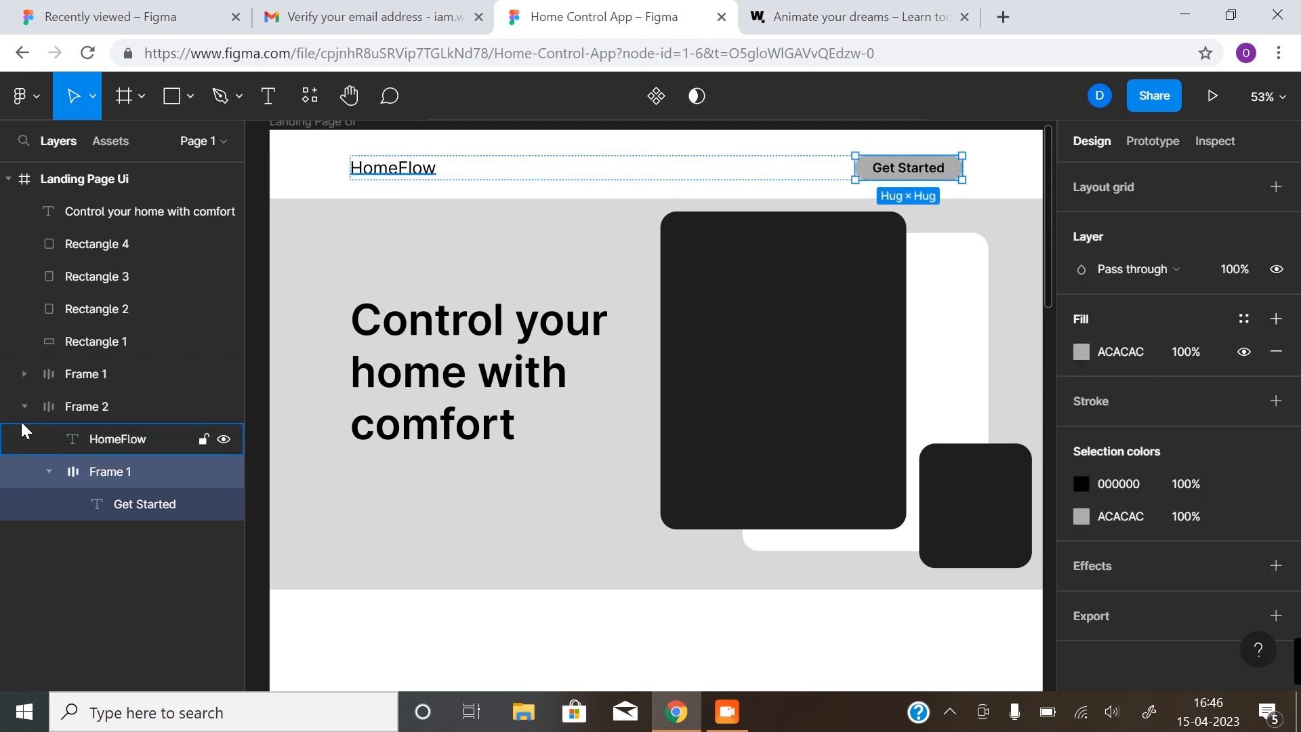
click(91, 378)
drag(115, 371, 139, 201)
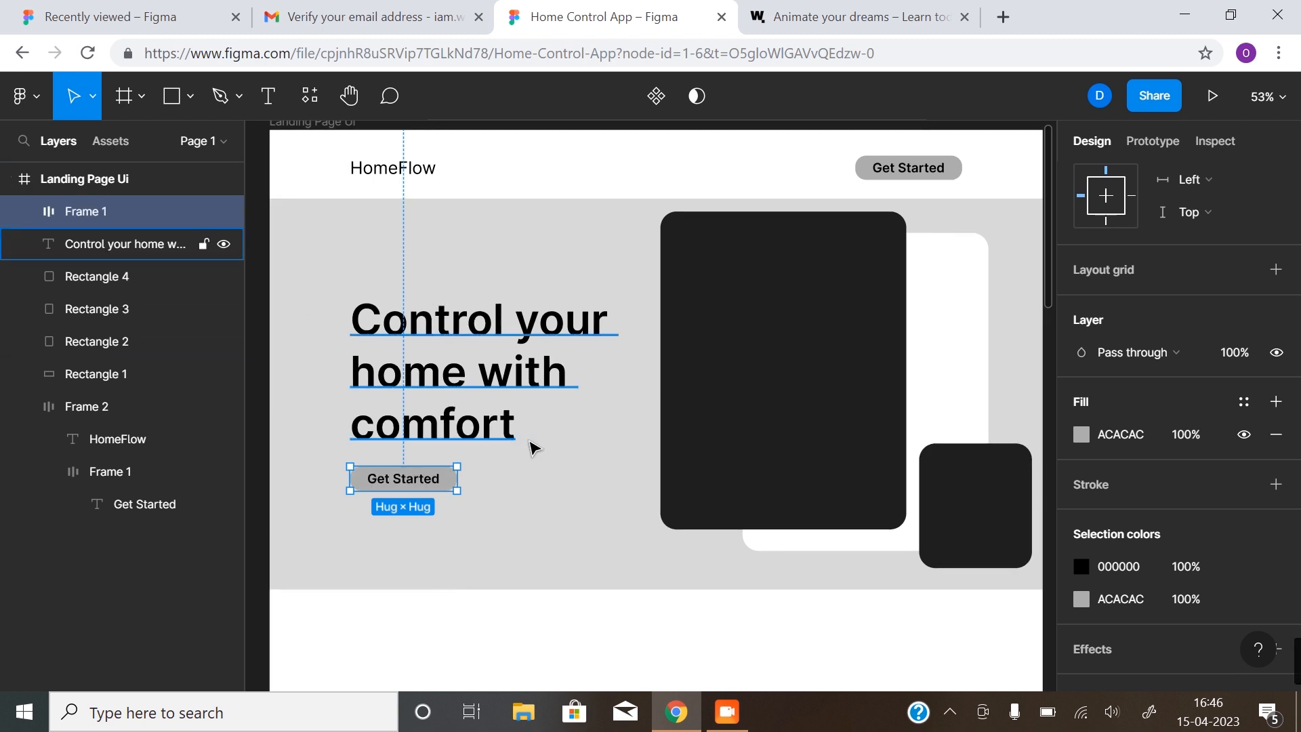
Change the copied button's label to 'Start Now'
double_click(416, 479)
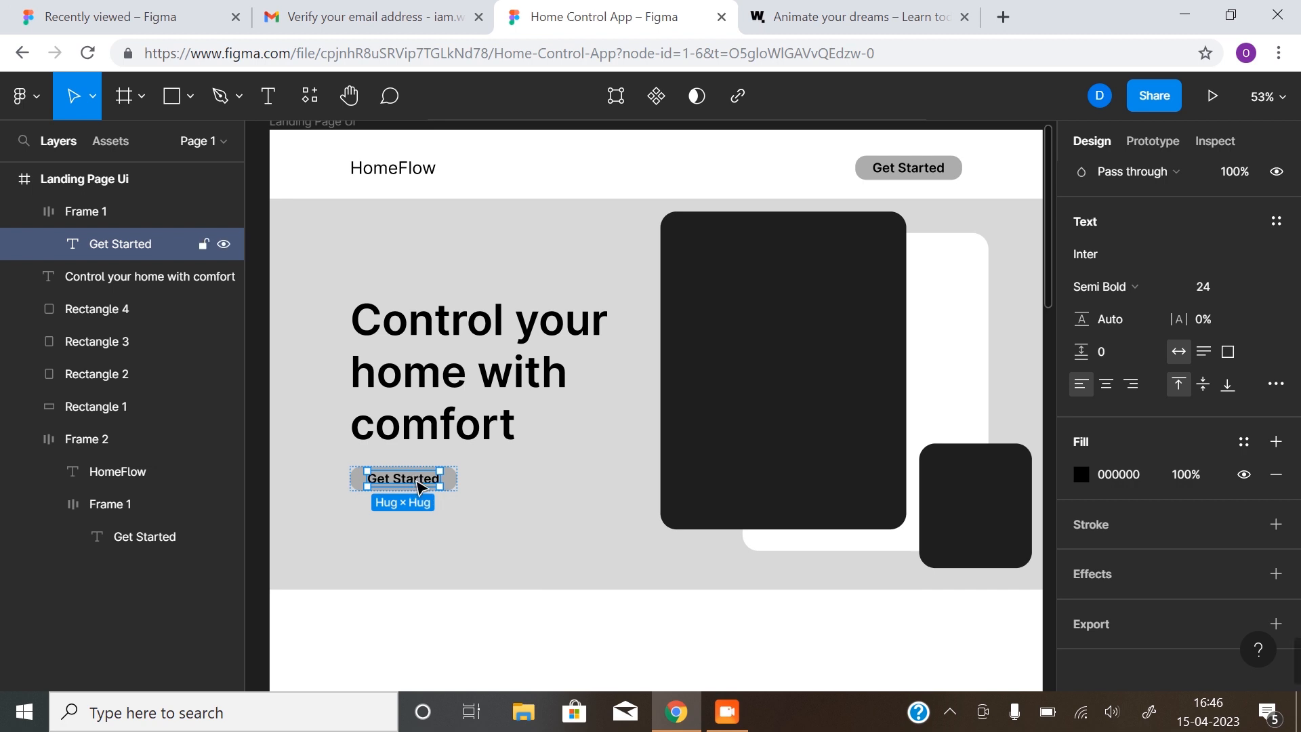
double_click(416, 479)
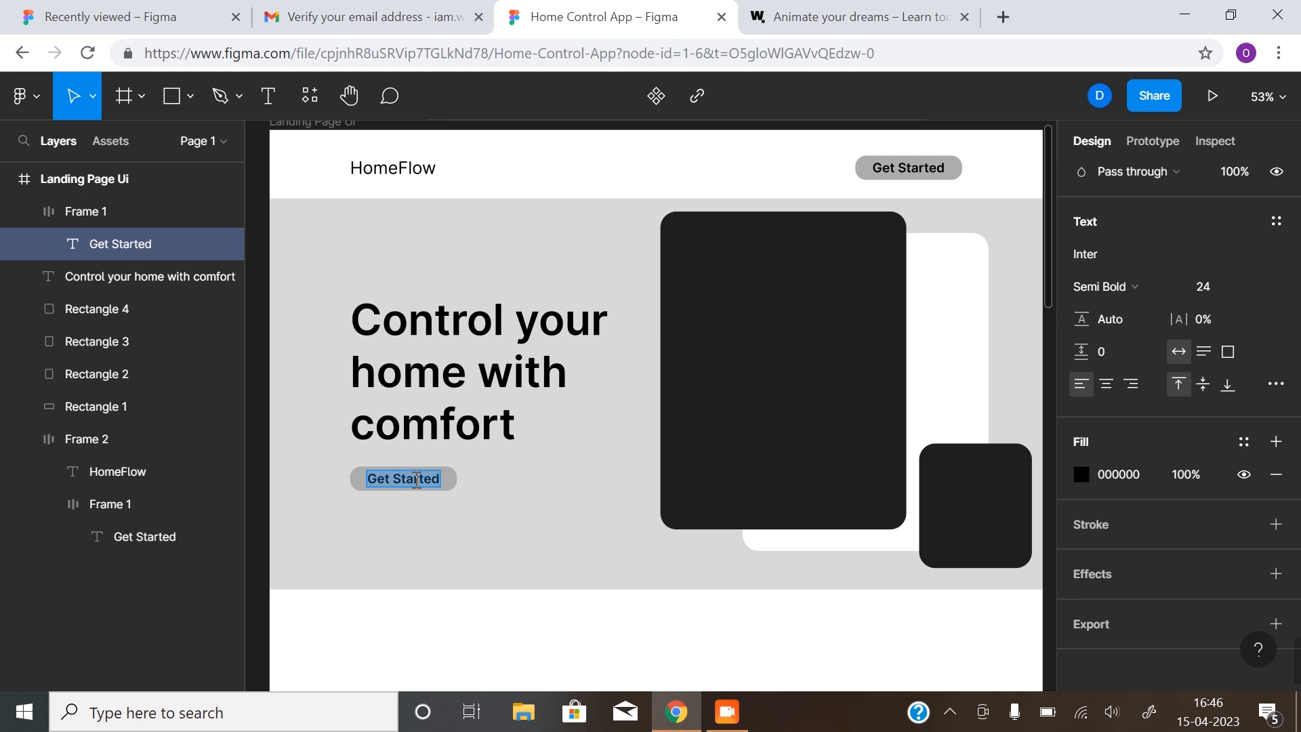
text(Start Now)
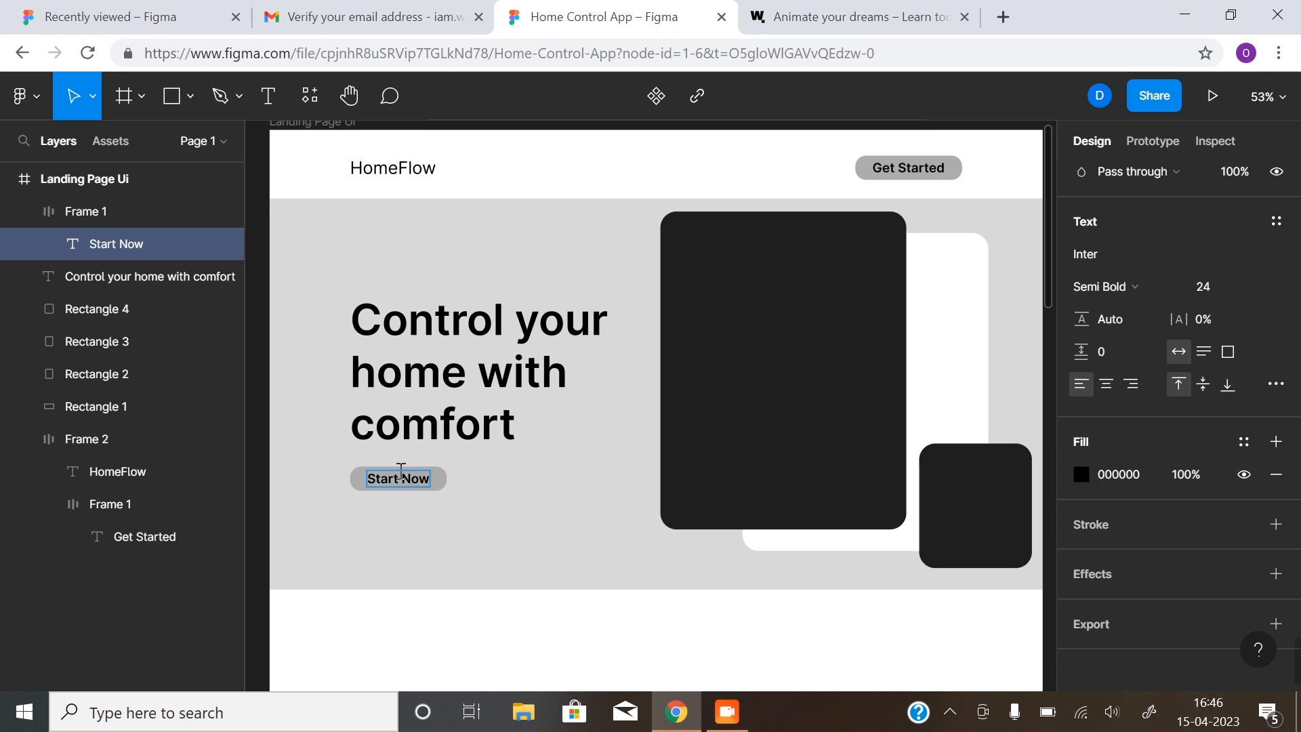
key(Escape)
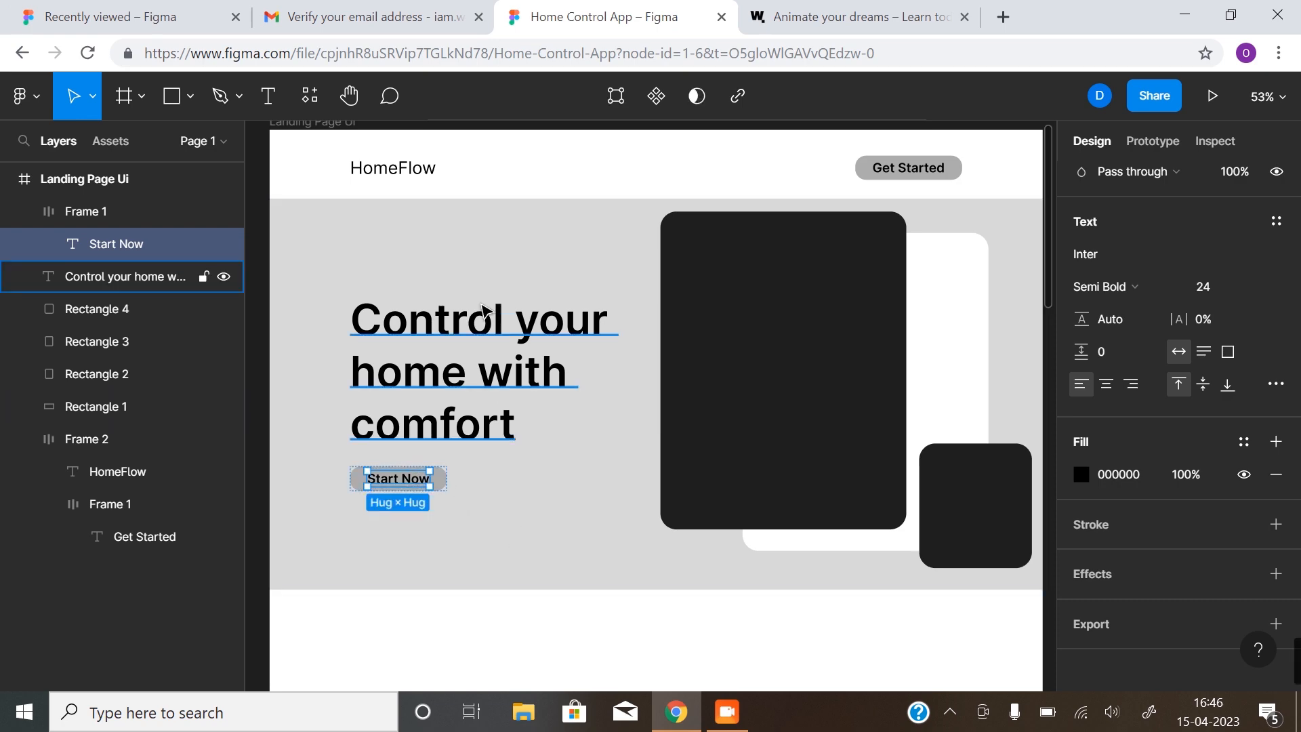
click(575, 619)
click(817, 15)
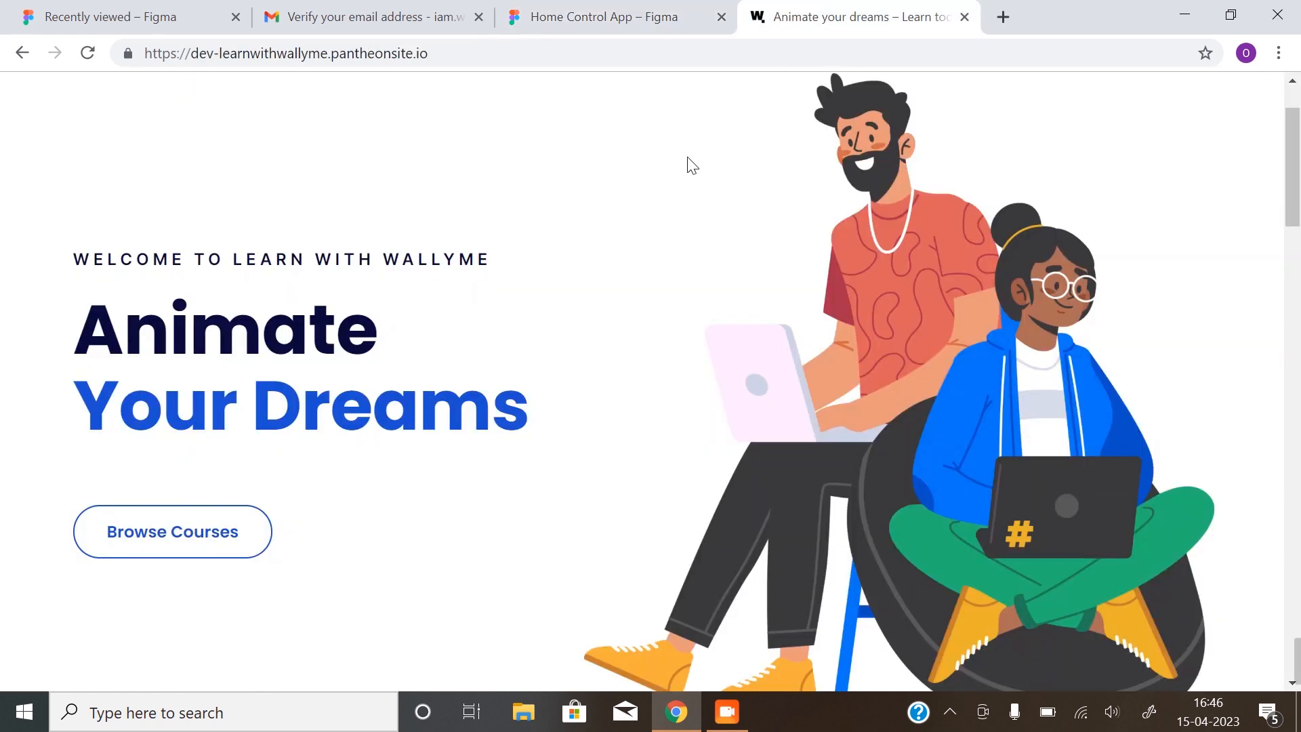
scroll(537, 405, down, 2)
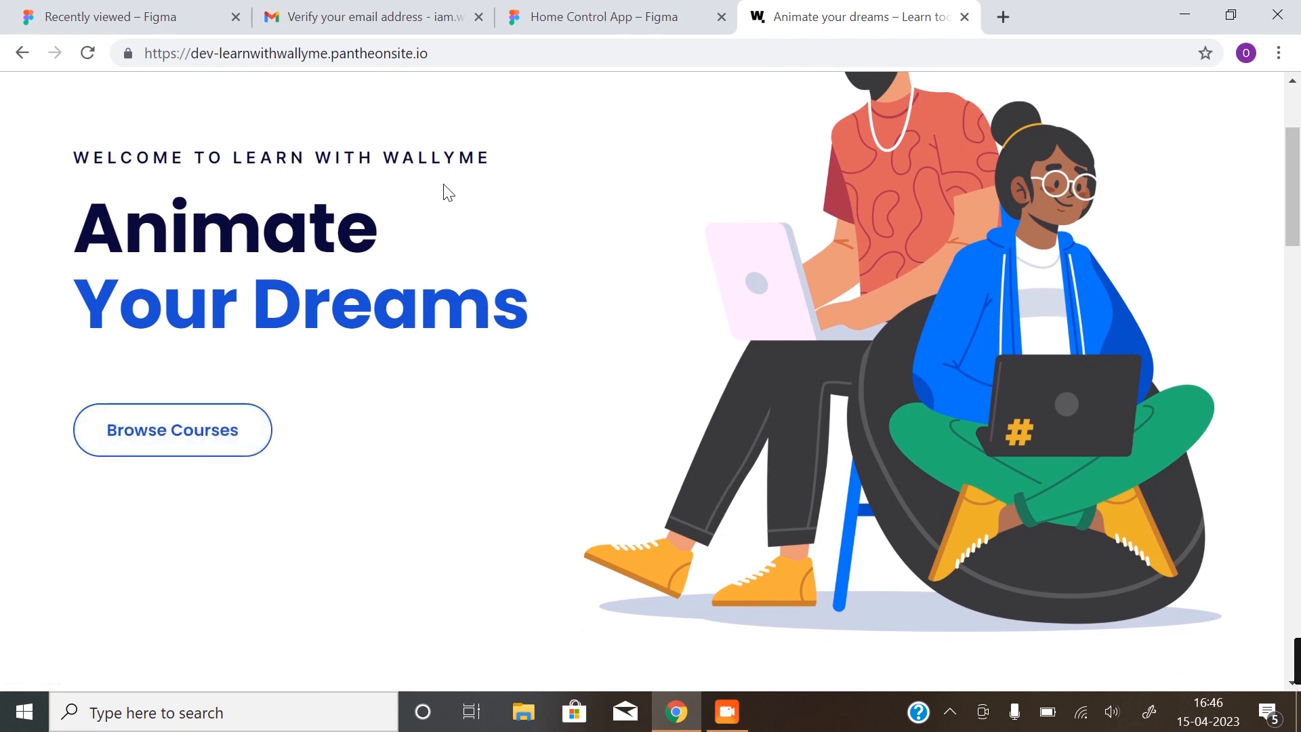
scroll(922, 232, up, 3)
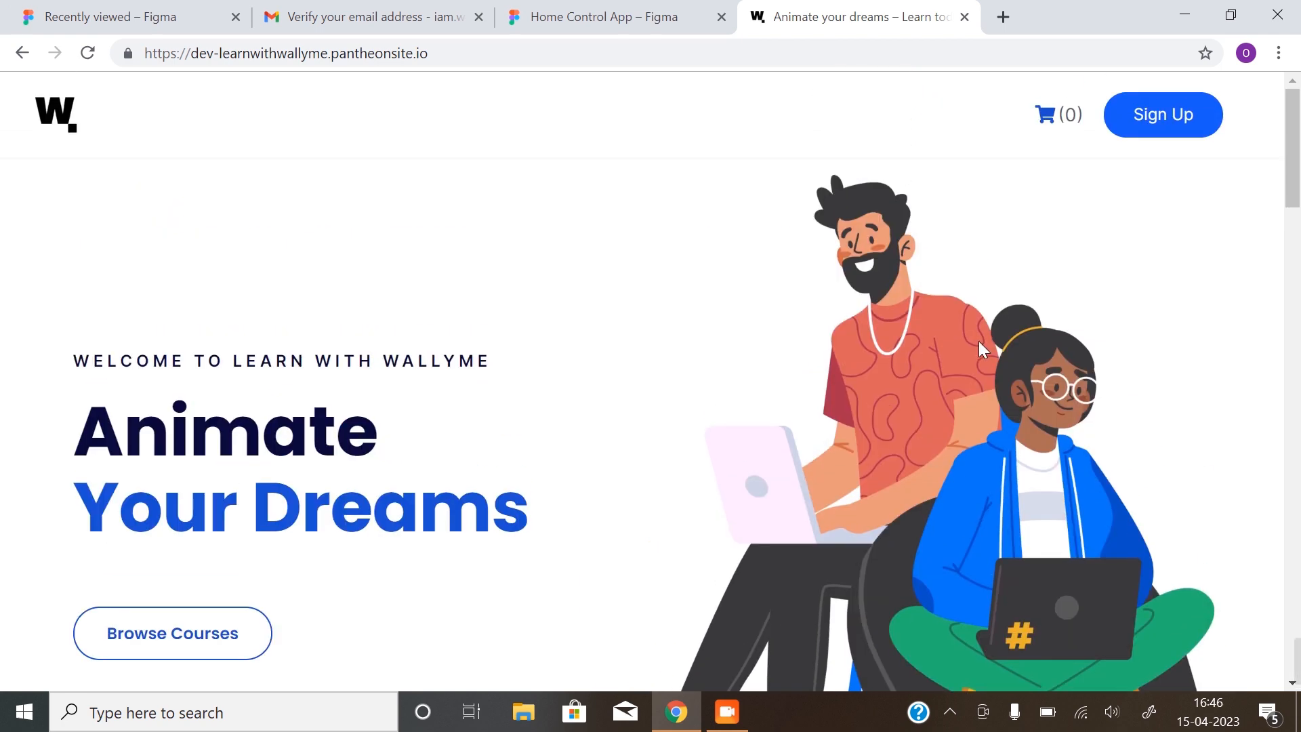
scroll(887, 401, down, 4)
scroll(887, 403, up, 4)
scroll(898, 388, down, 4)
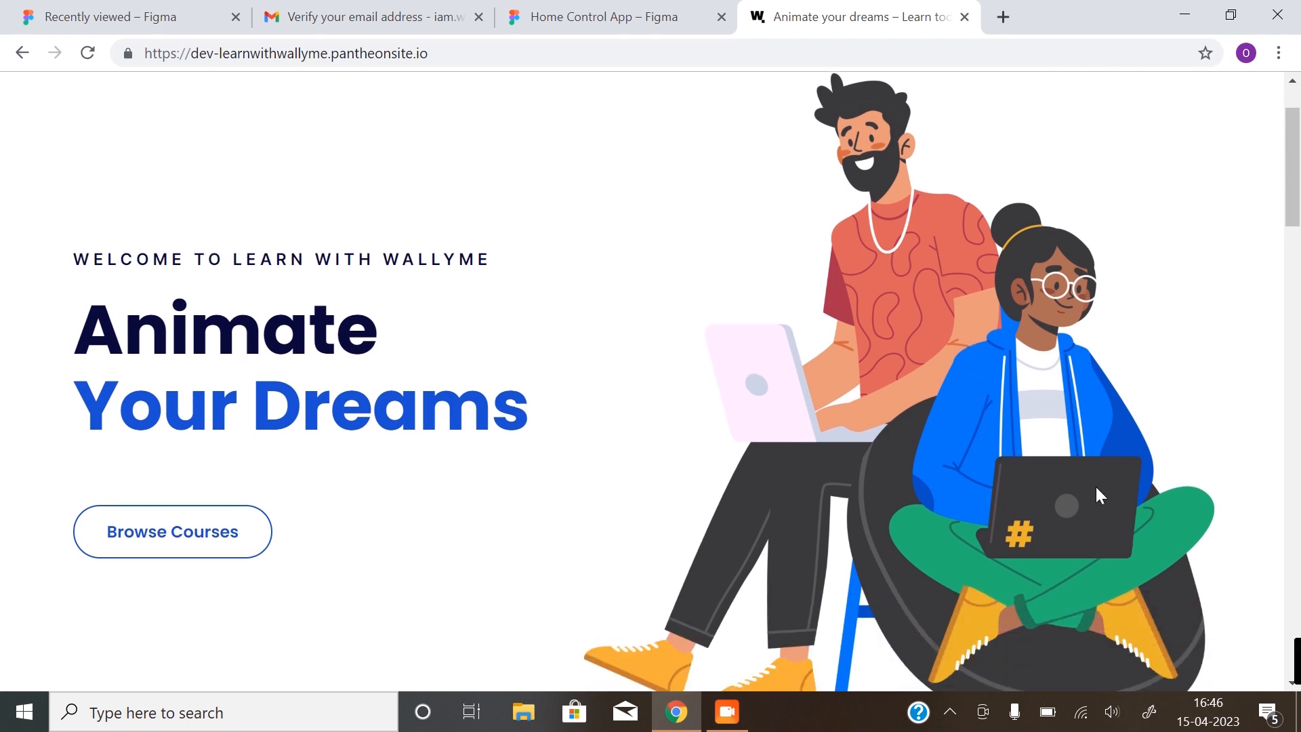
scroll(1121, 352, up, 4)
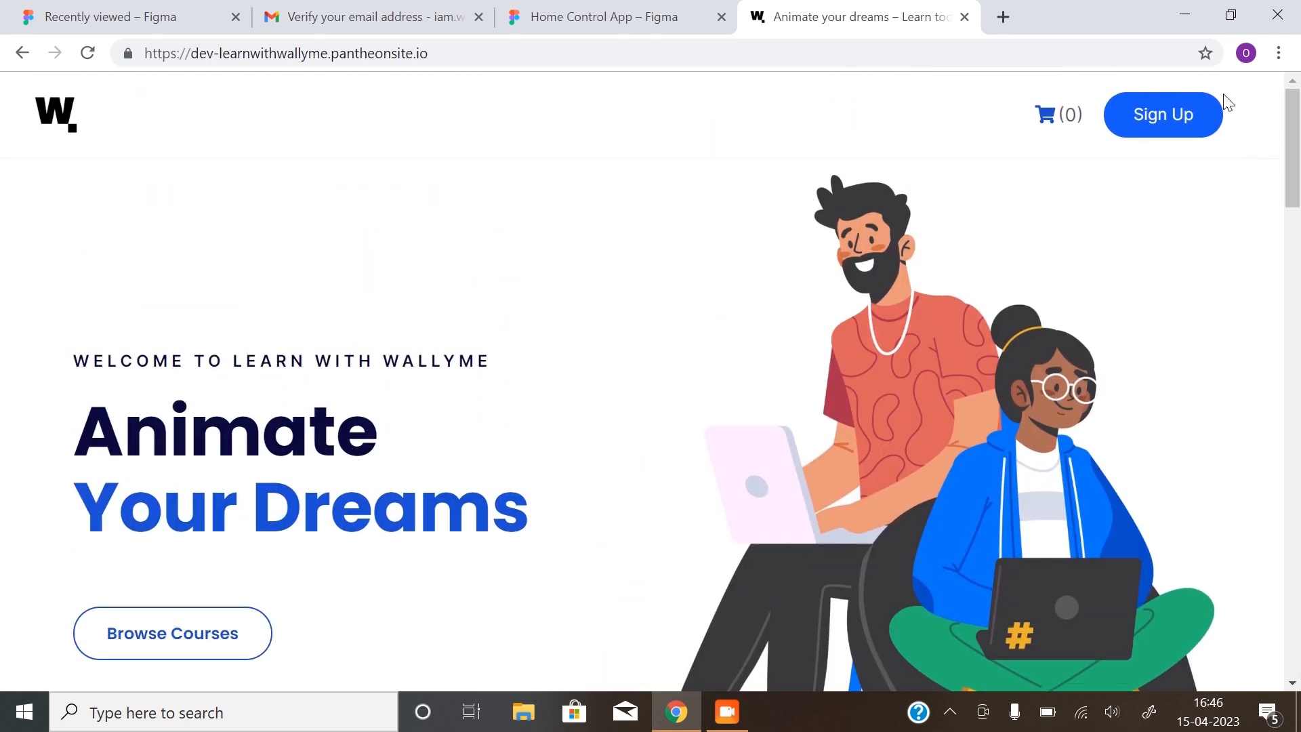
click(593, 16)
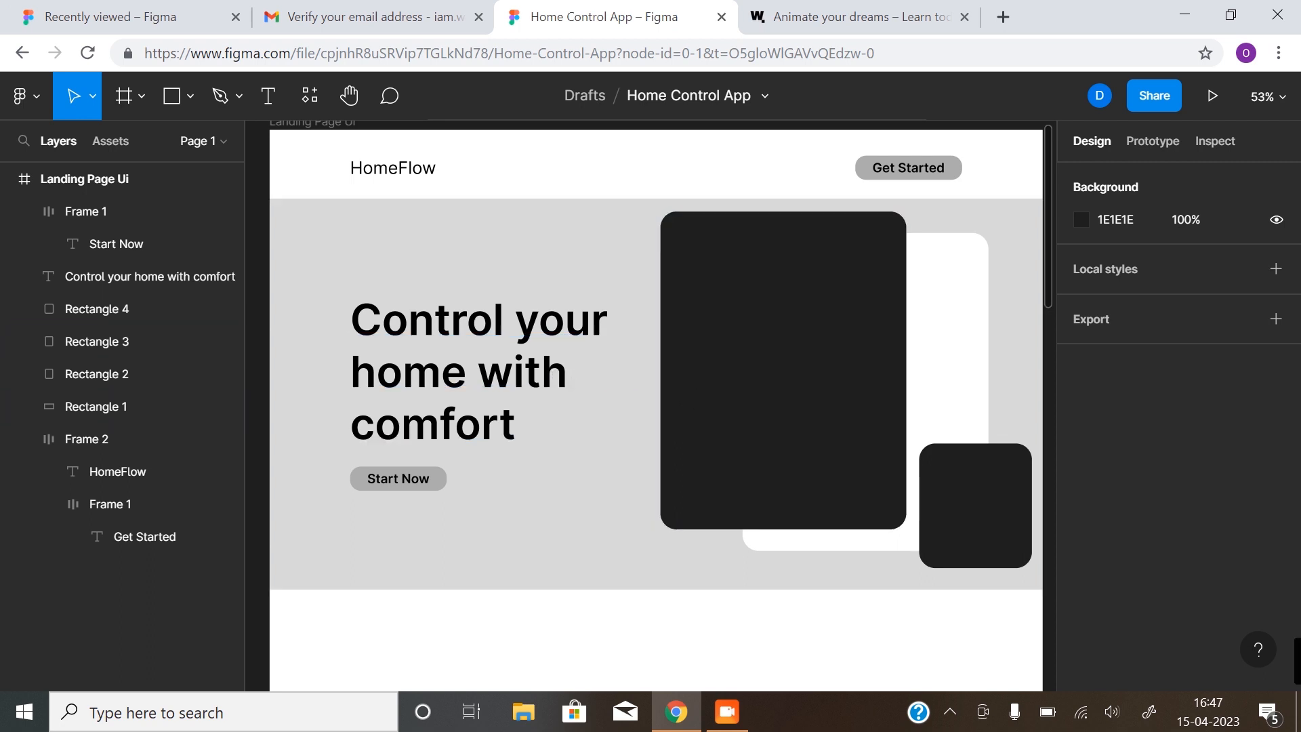
drag(748, 392, 742, 392)
click(748, 398)
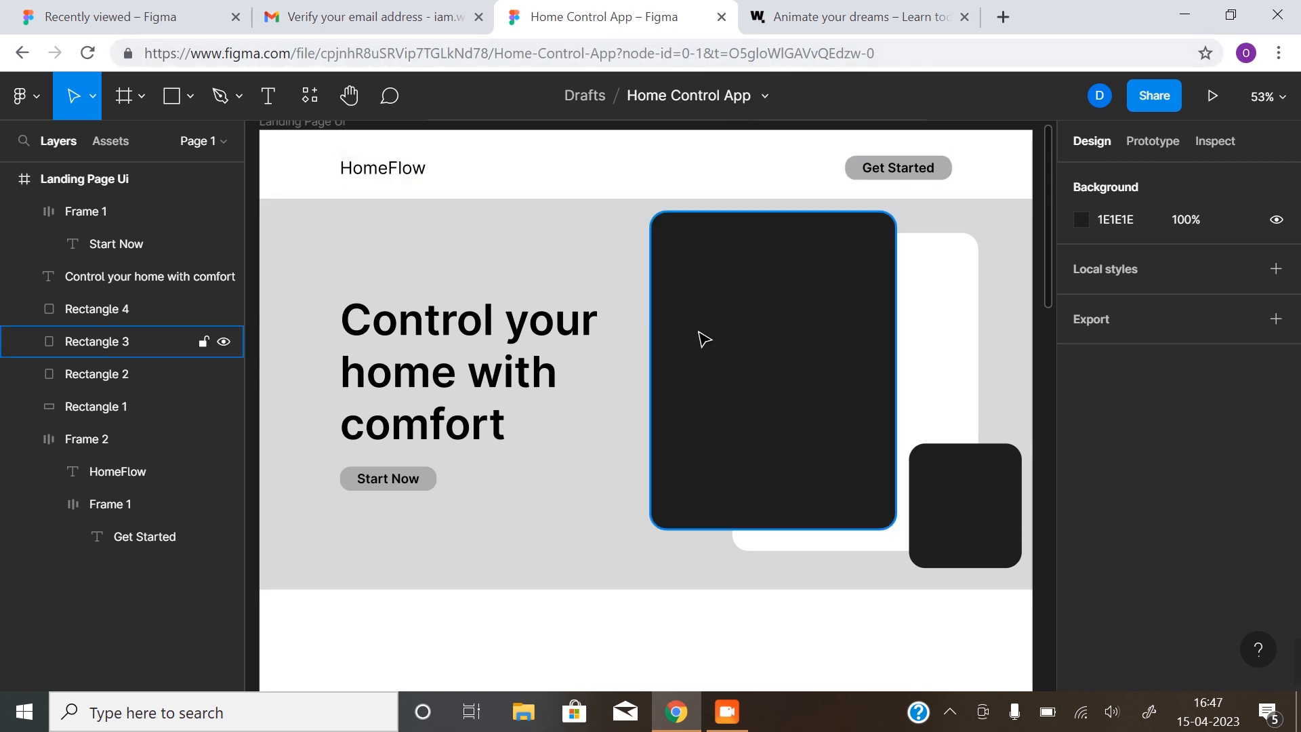
scroll(703, 366, down, 3)
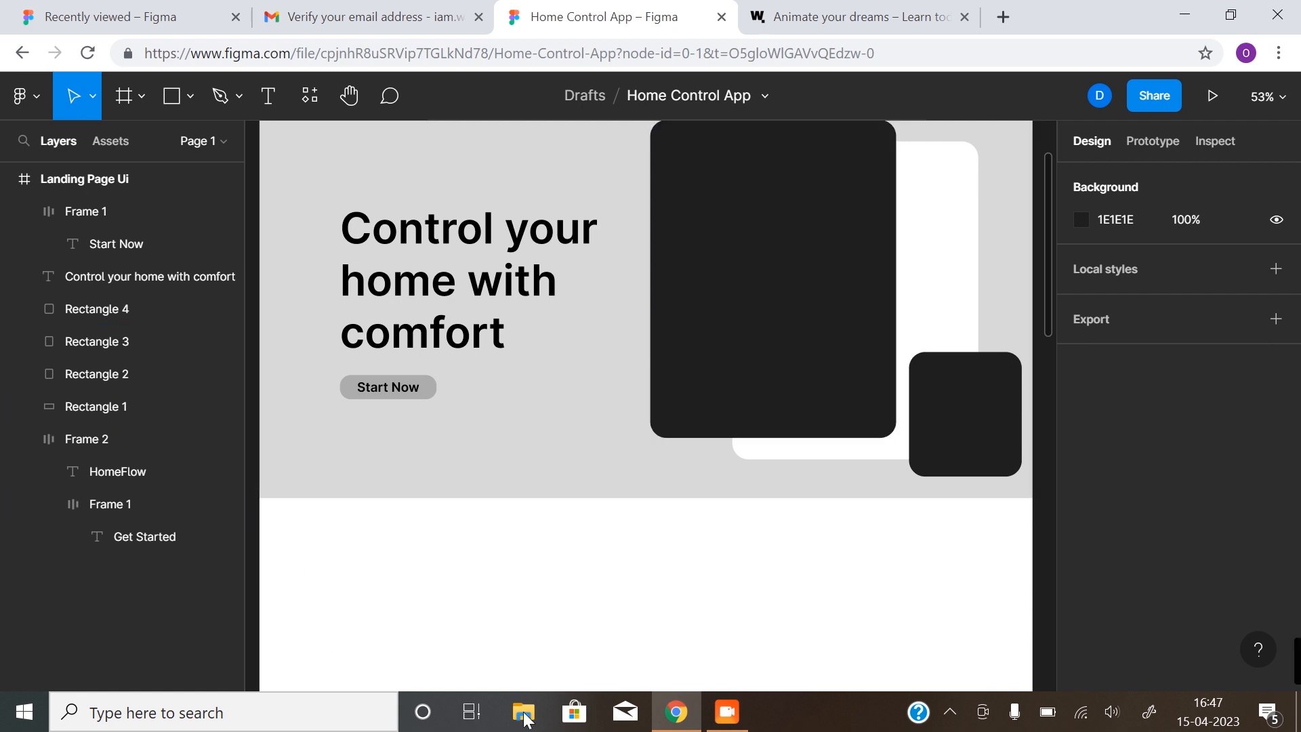
Duplicate the hero background rectangle and butt the copy directly against the hero's bottom edge
scroll(837, 576, down, 3)
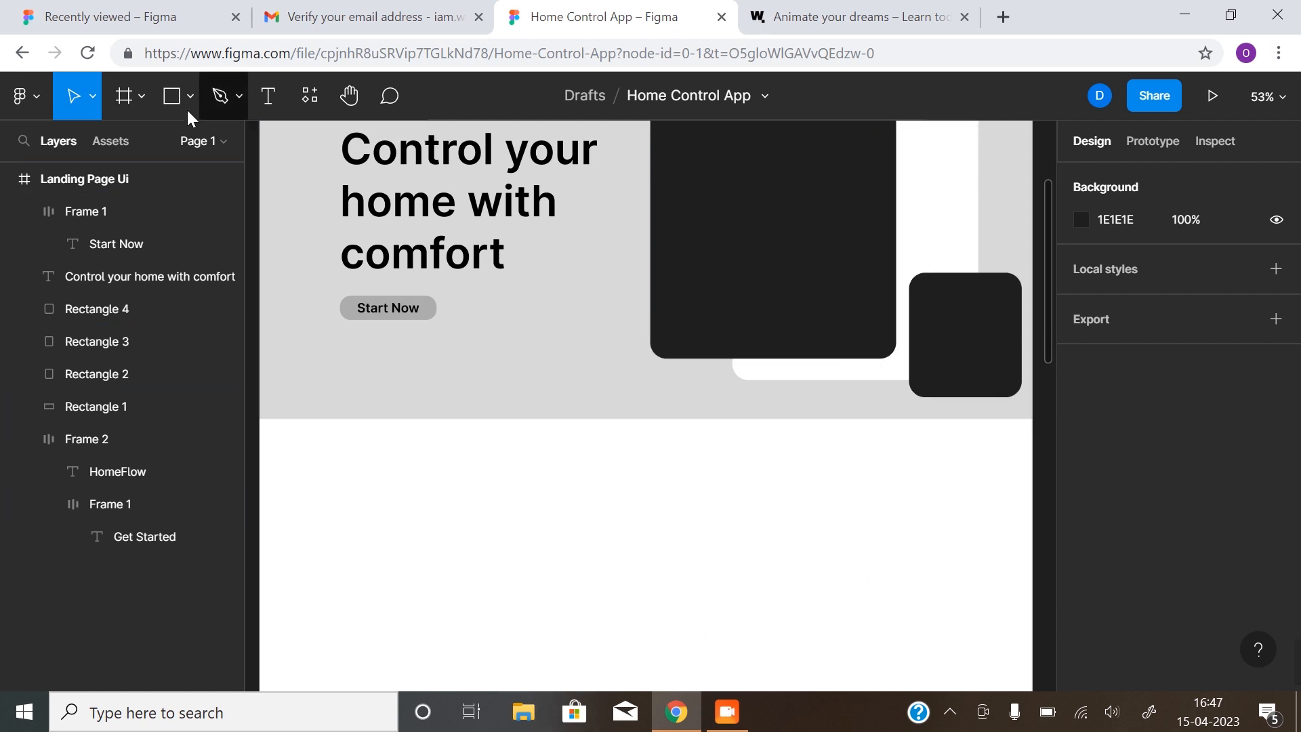
click(172, 96)
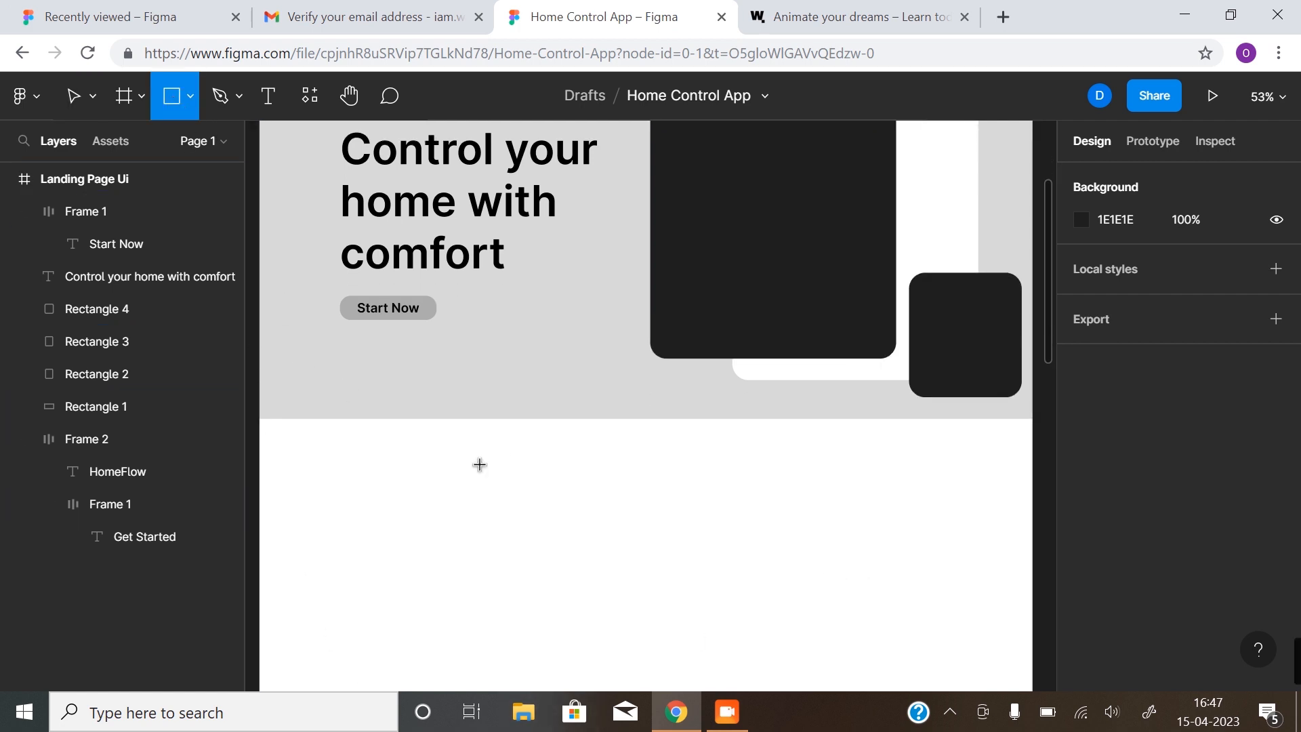
click(73, 100)
click(560, 366)
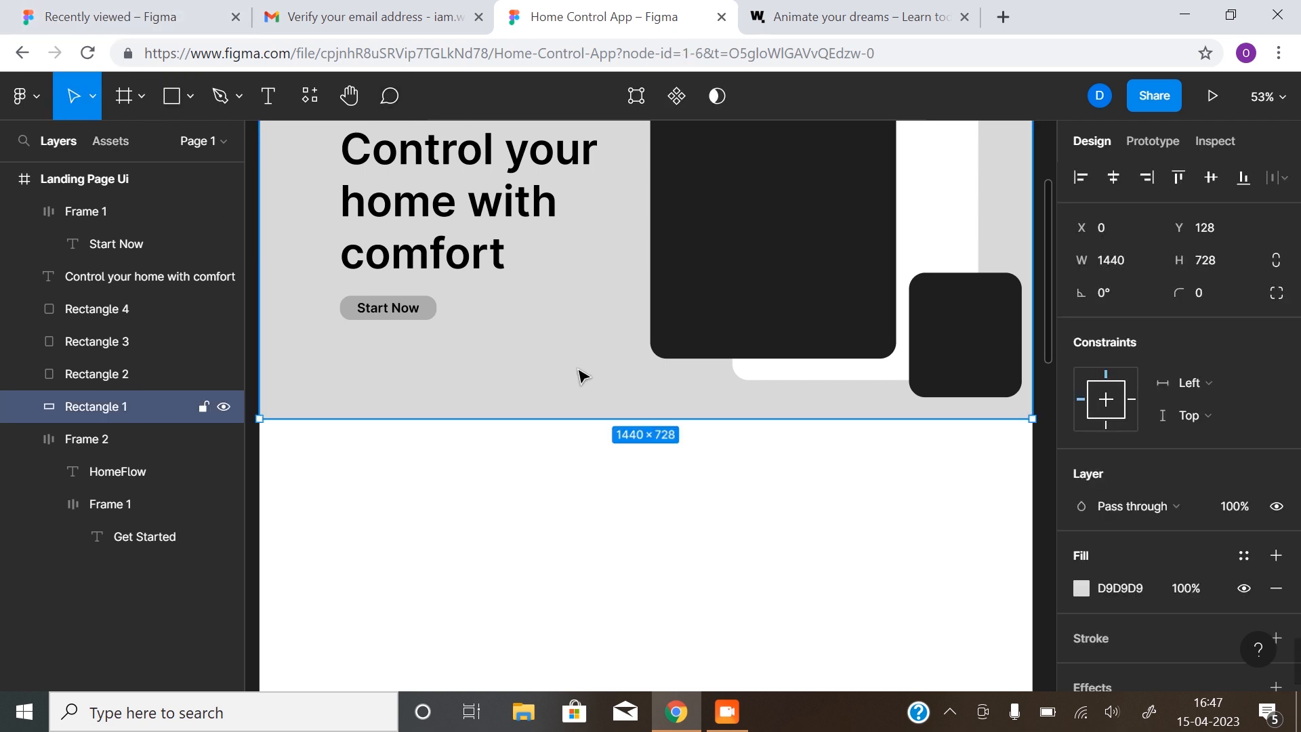
alt+drag(596, 322, 592, 531)
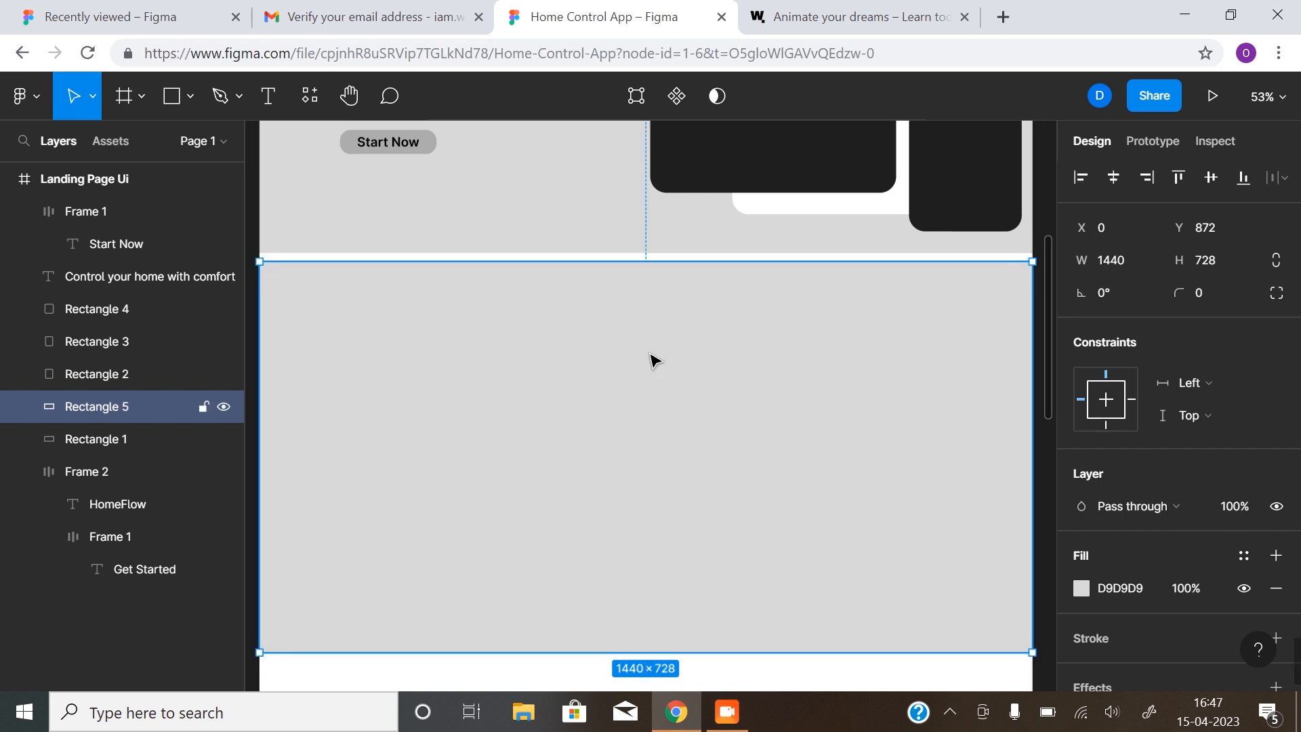
drag(652, 357, 657, 357)
key(z)
click(638, 256)
click(637, 268)
click(659, 233)
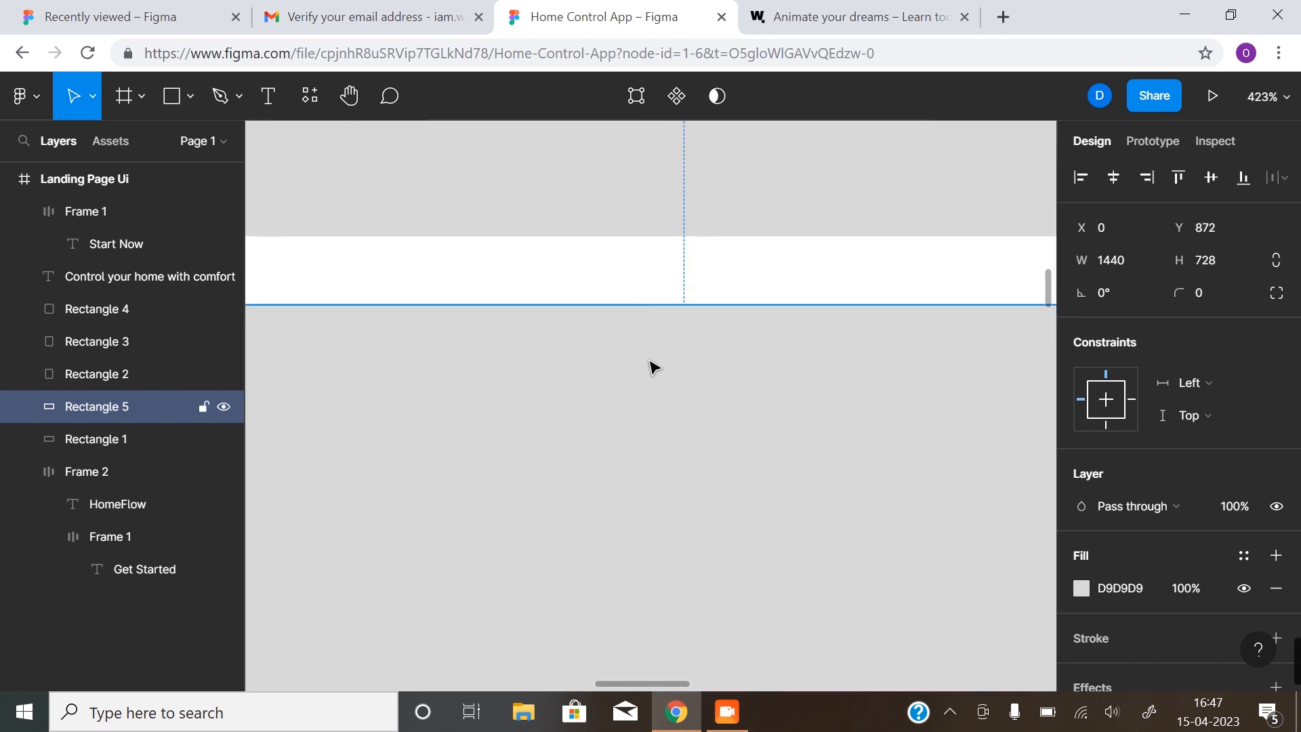
drag(652, 360, 658, 301)
key(z)
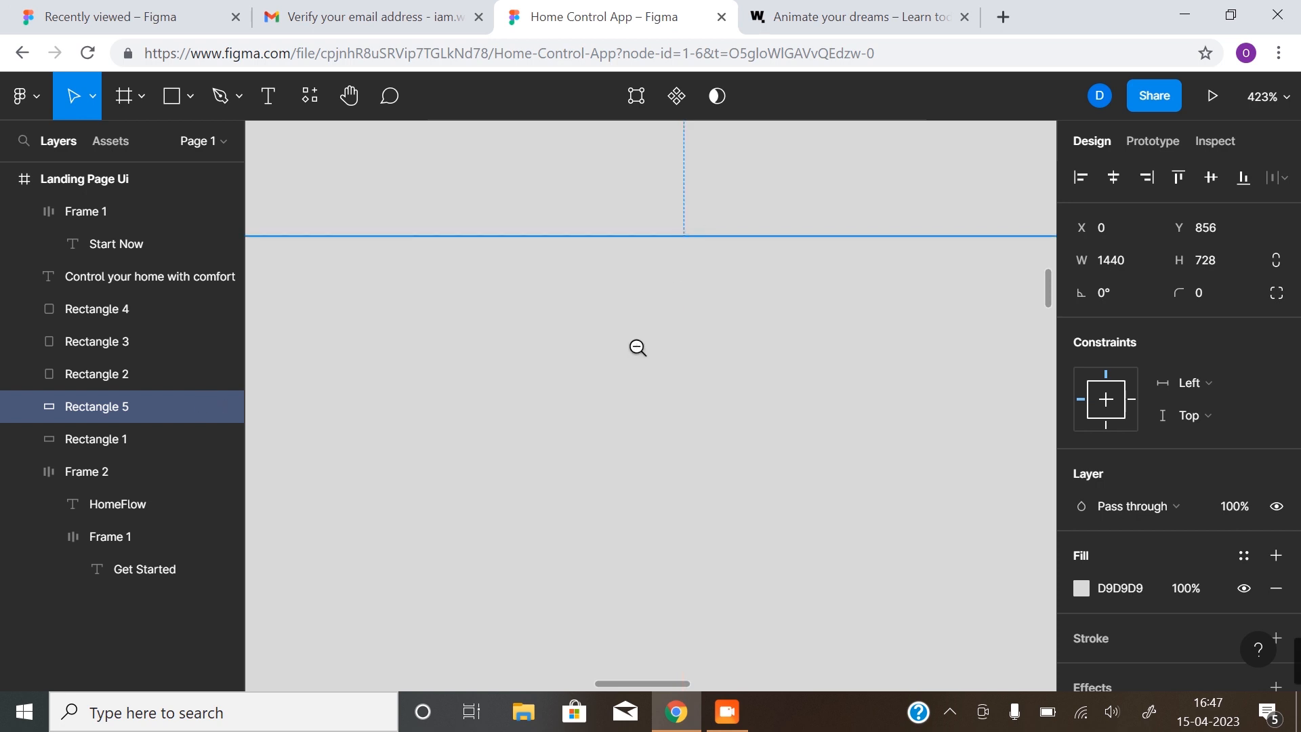
alt+click(637, 350)
alt+click(638, 350)
alt+click(633, 397)
drag(619, 440, 614, 362)
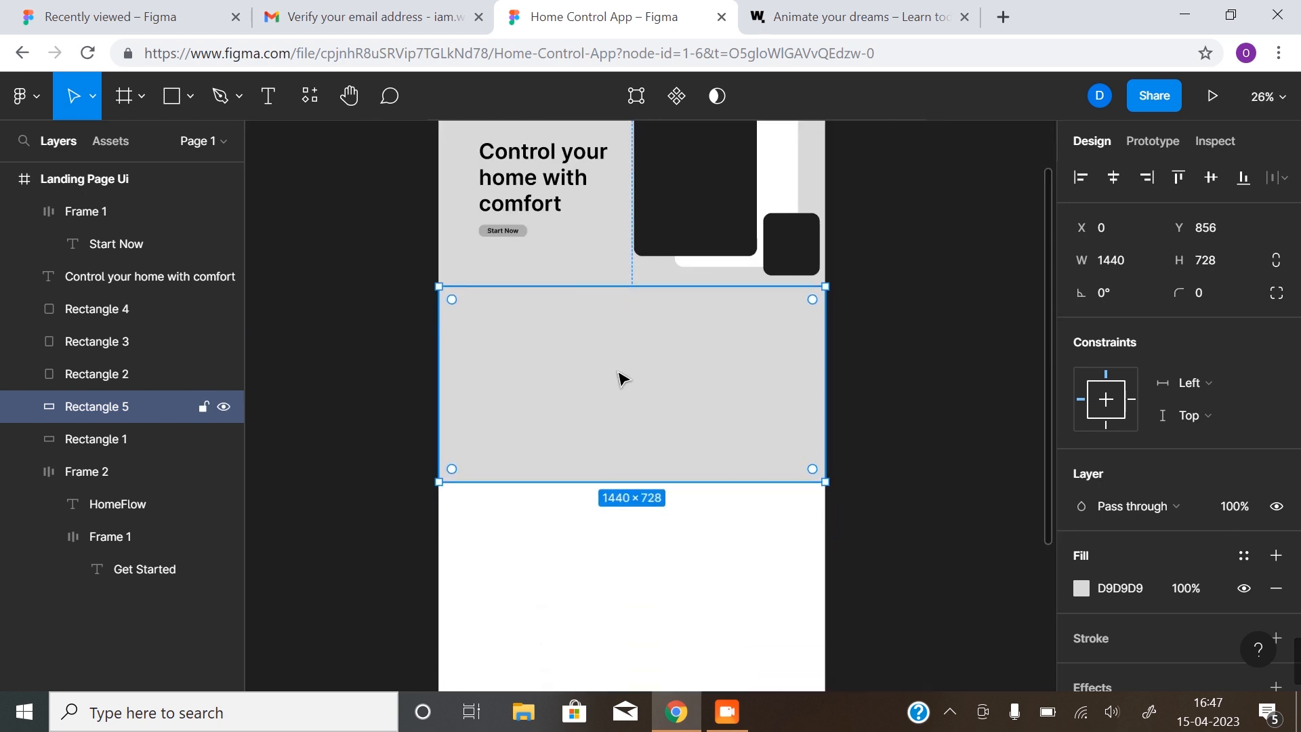
Shorten the new band to 248 tall and fill it light gray EEEEEE
scroll(638, 395, up, 1)
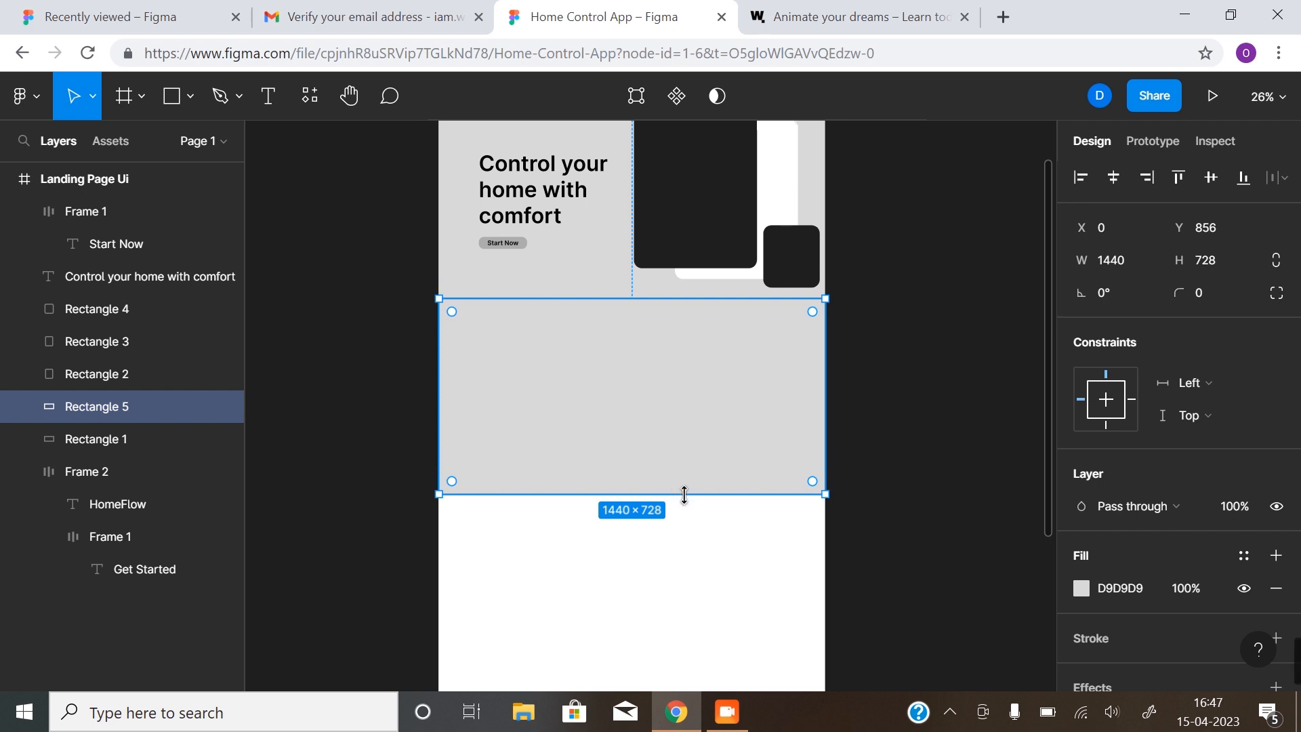
drag(683, 468, 741, 366)
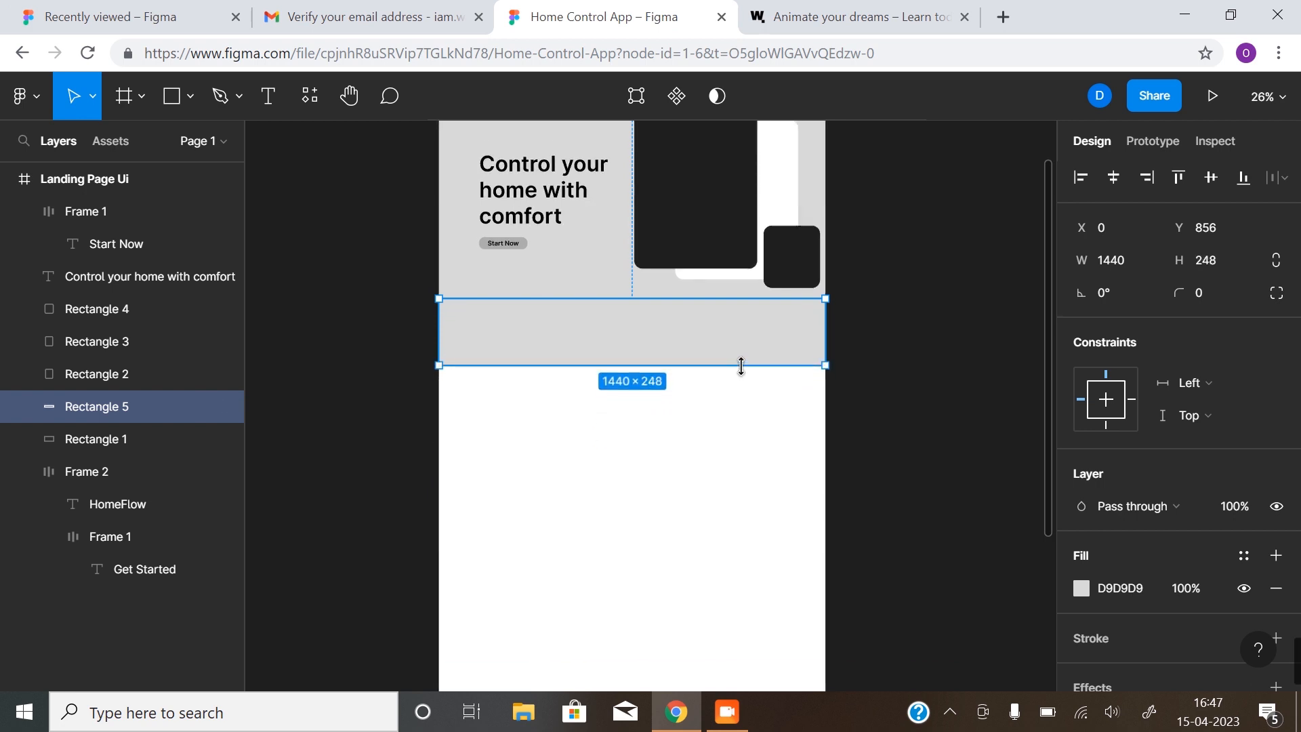
scroll(862, 443, up, 3)
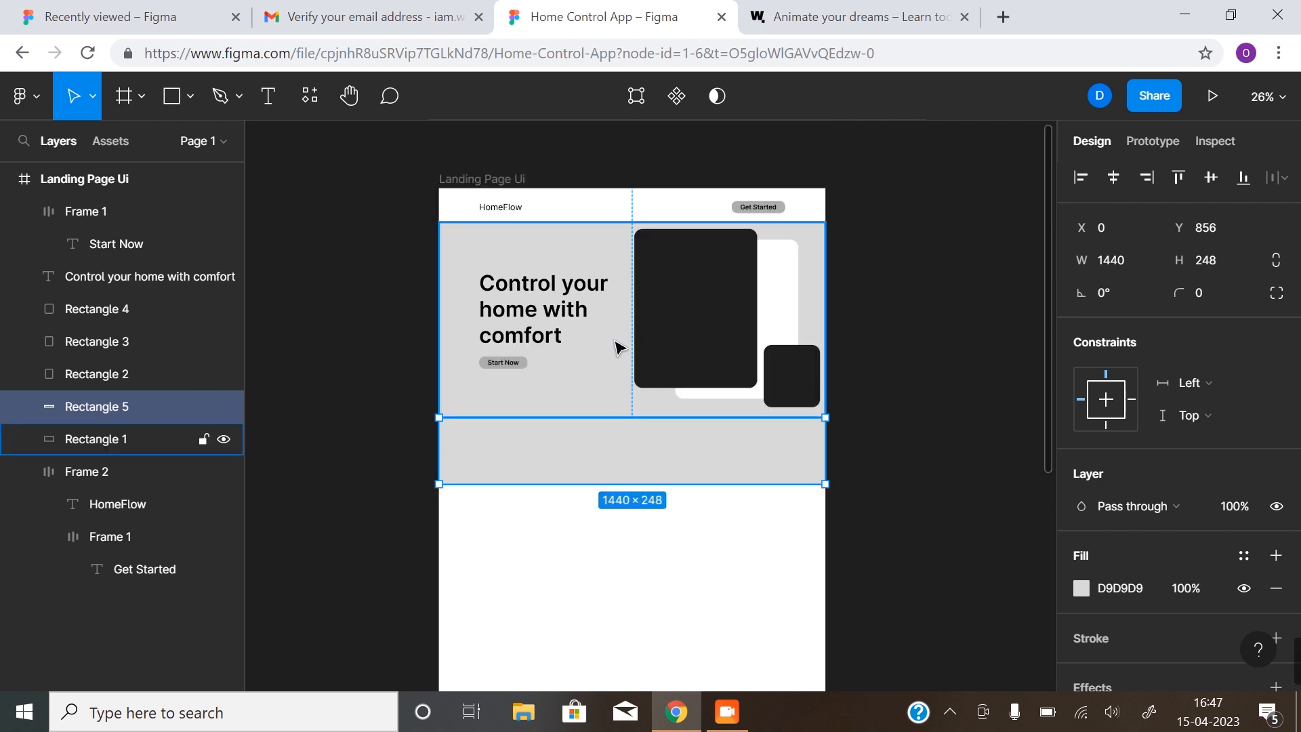
click(1080, 586)
drag(813, 219, 812, 198)
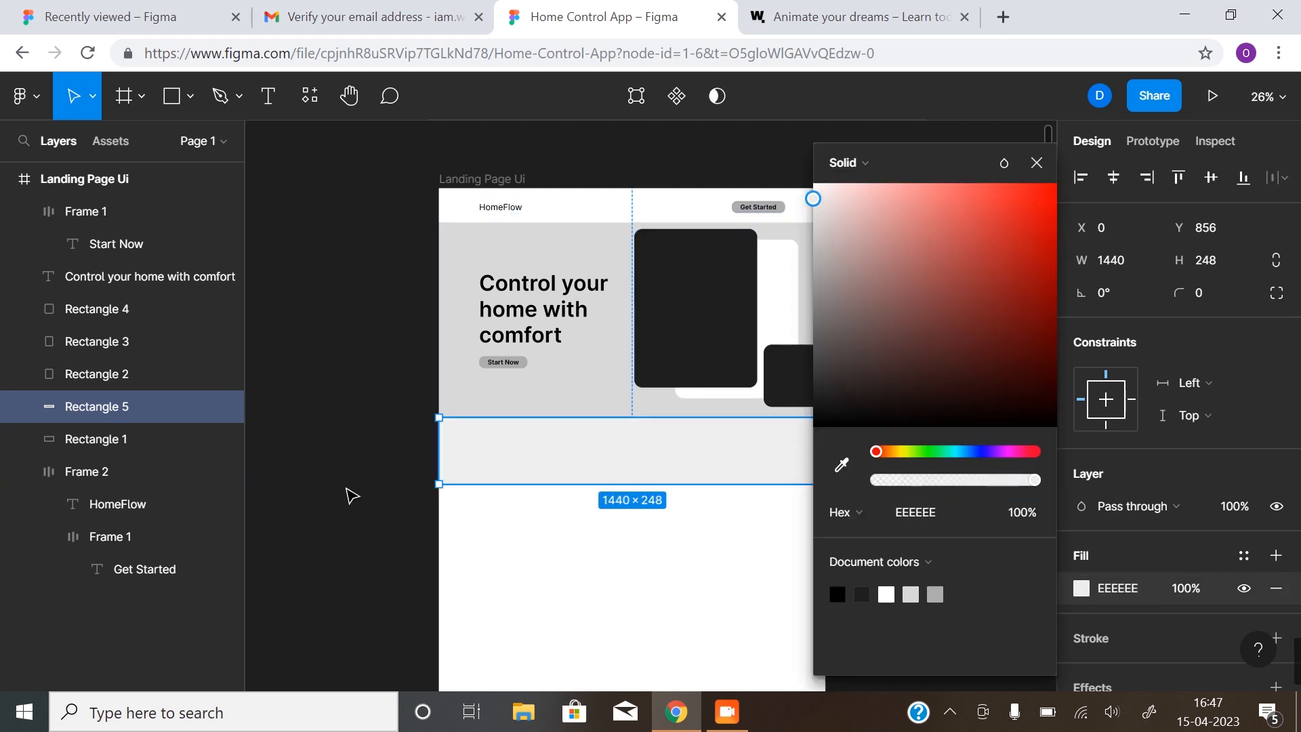
click(400, 505)
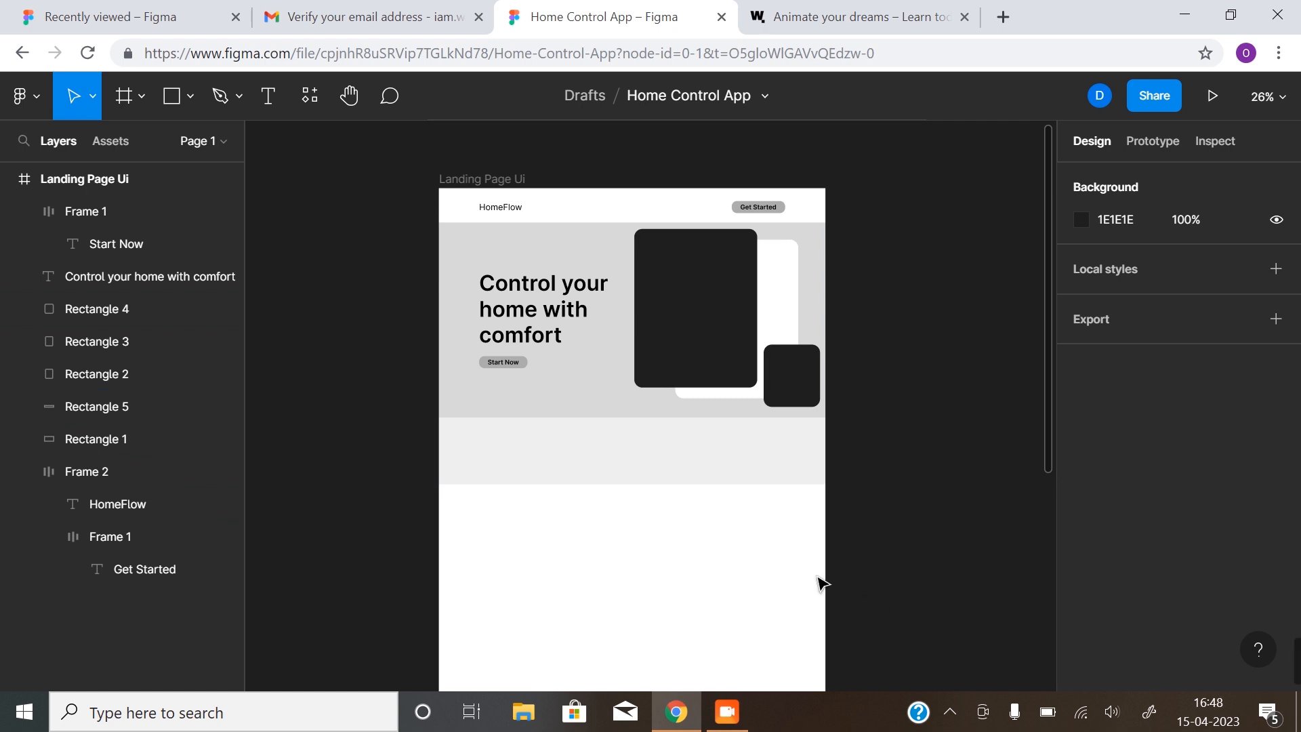
Copy the hero heading down into the gray band and set its font size to 24
click(639, 473)
click(563, 375)
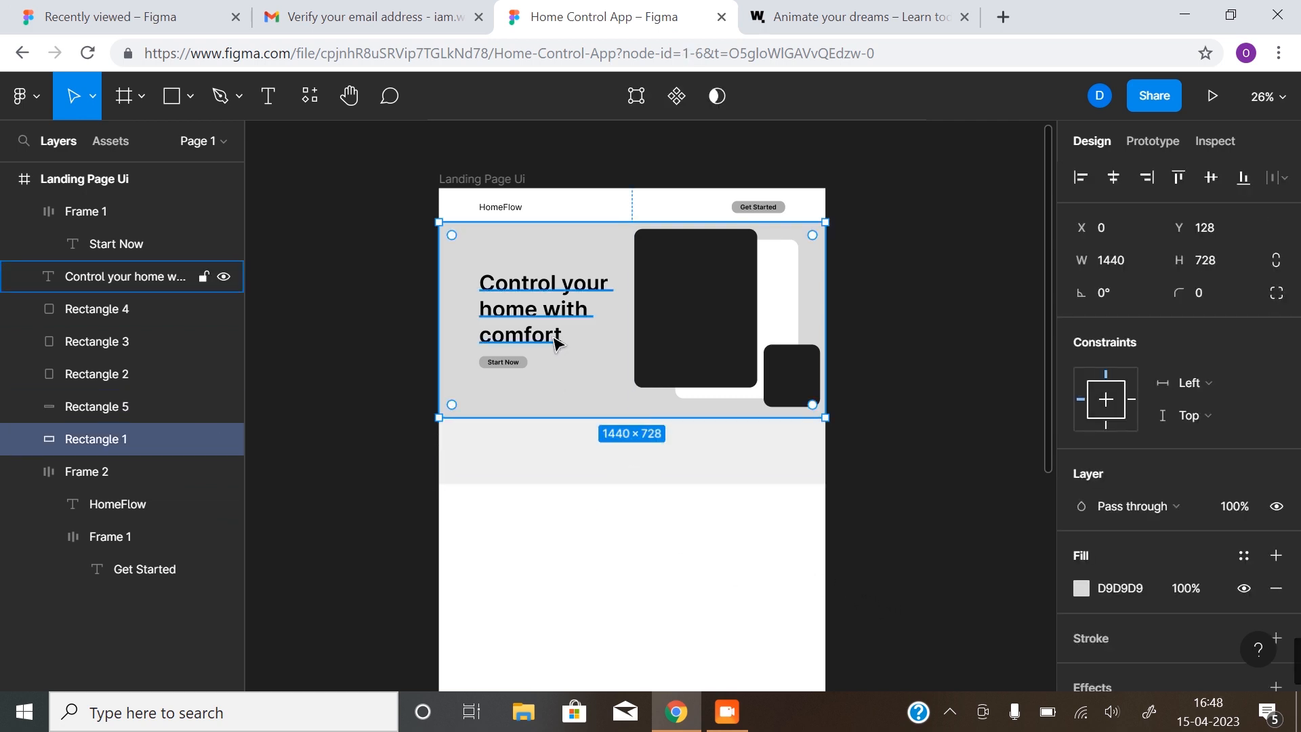
click(555, 320)
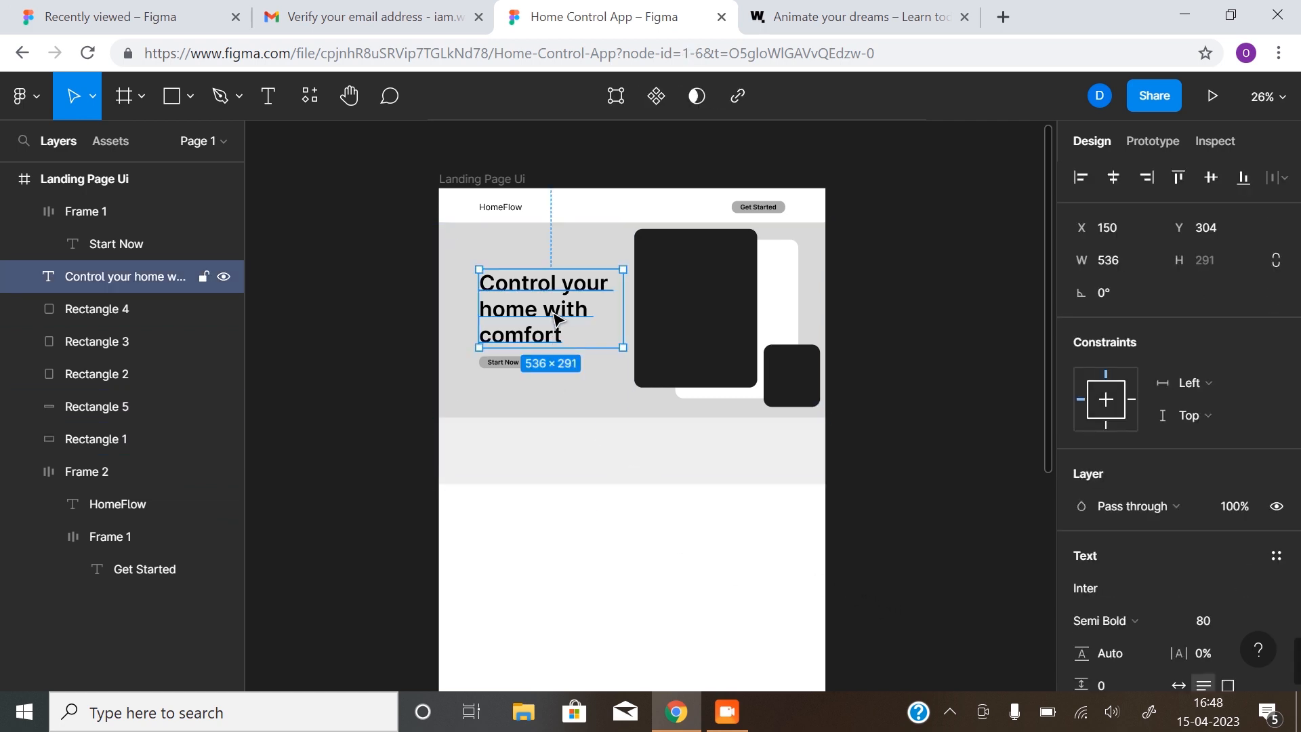
drag(556, 320, 640, 483)
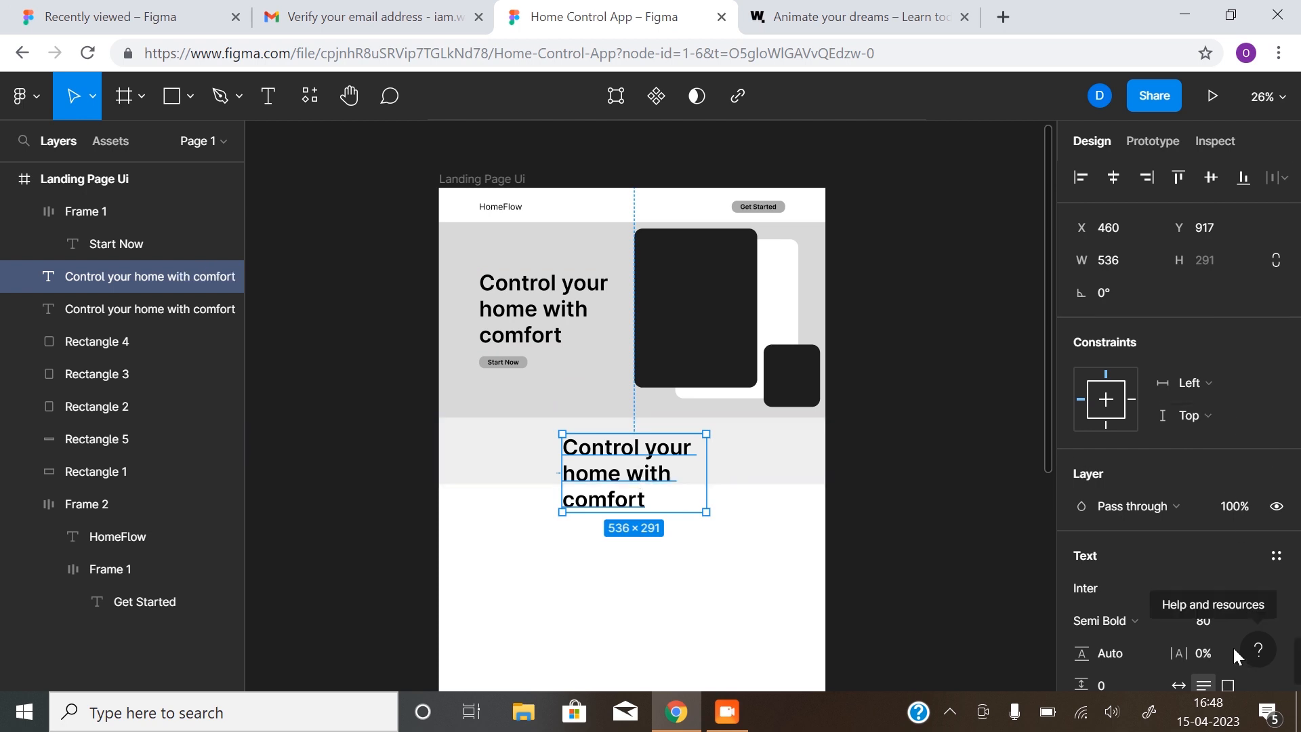
click(1250, 616)
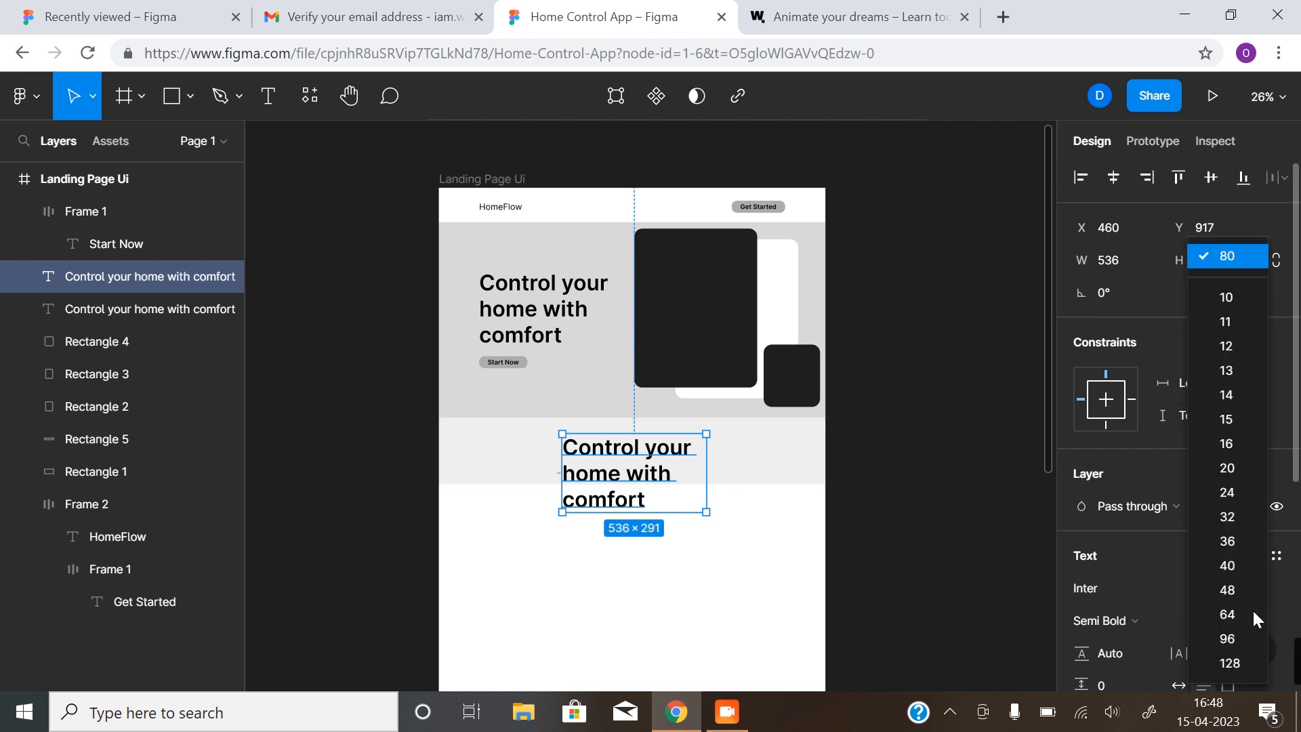
click(1233, 484)
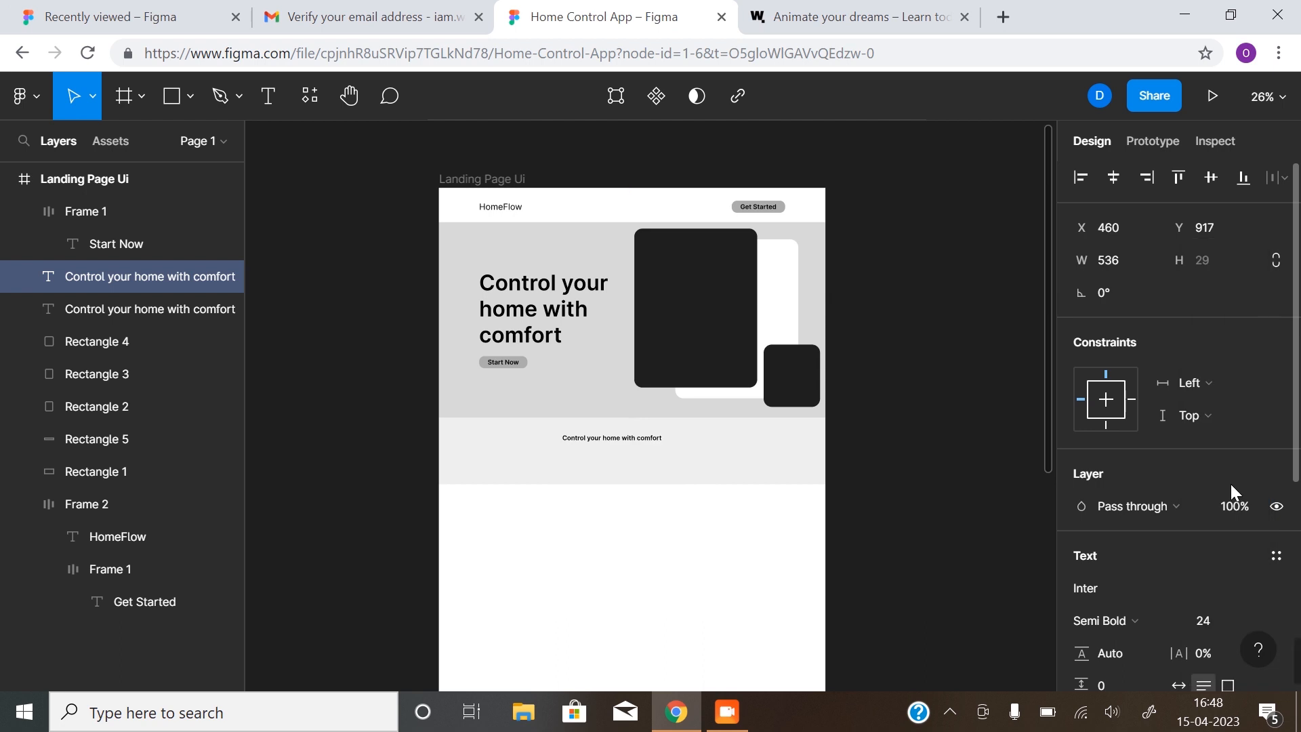
Make the copied heading Inter Medium and shrink its box to fit the text
click(768, 215)
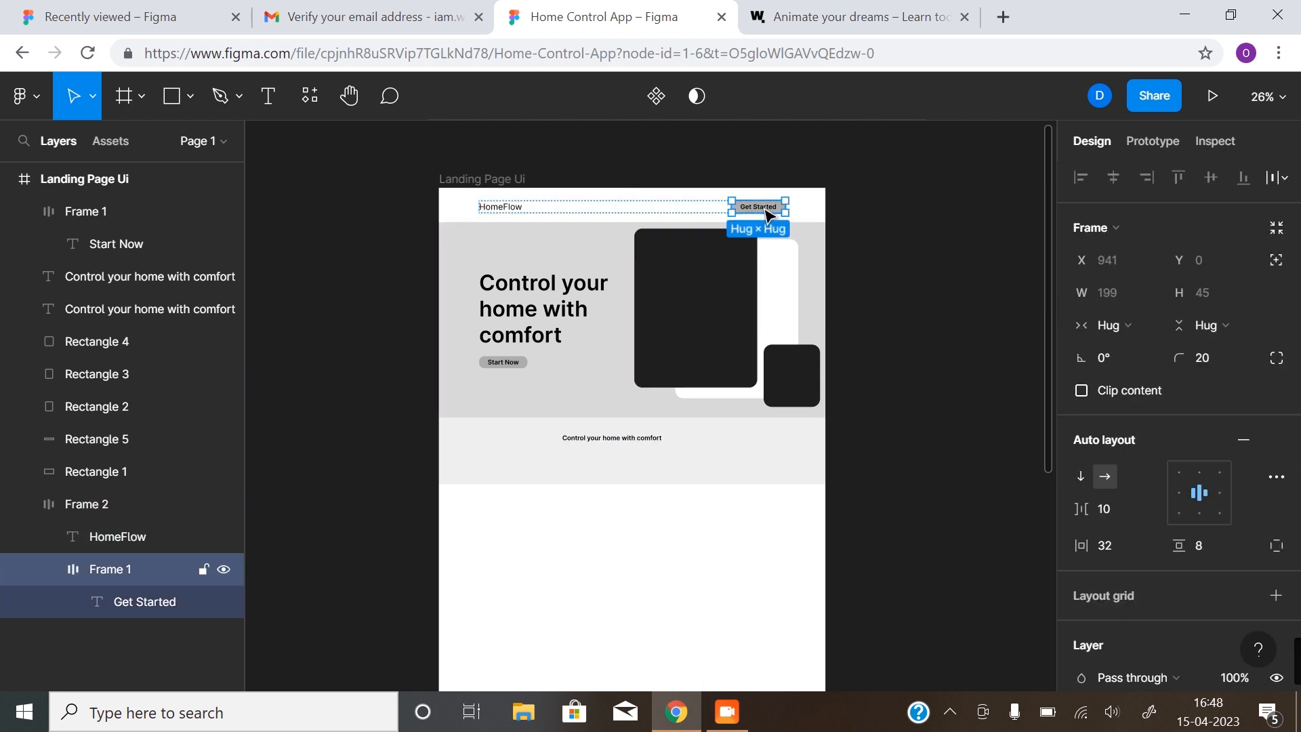
click(768, 214)
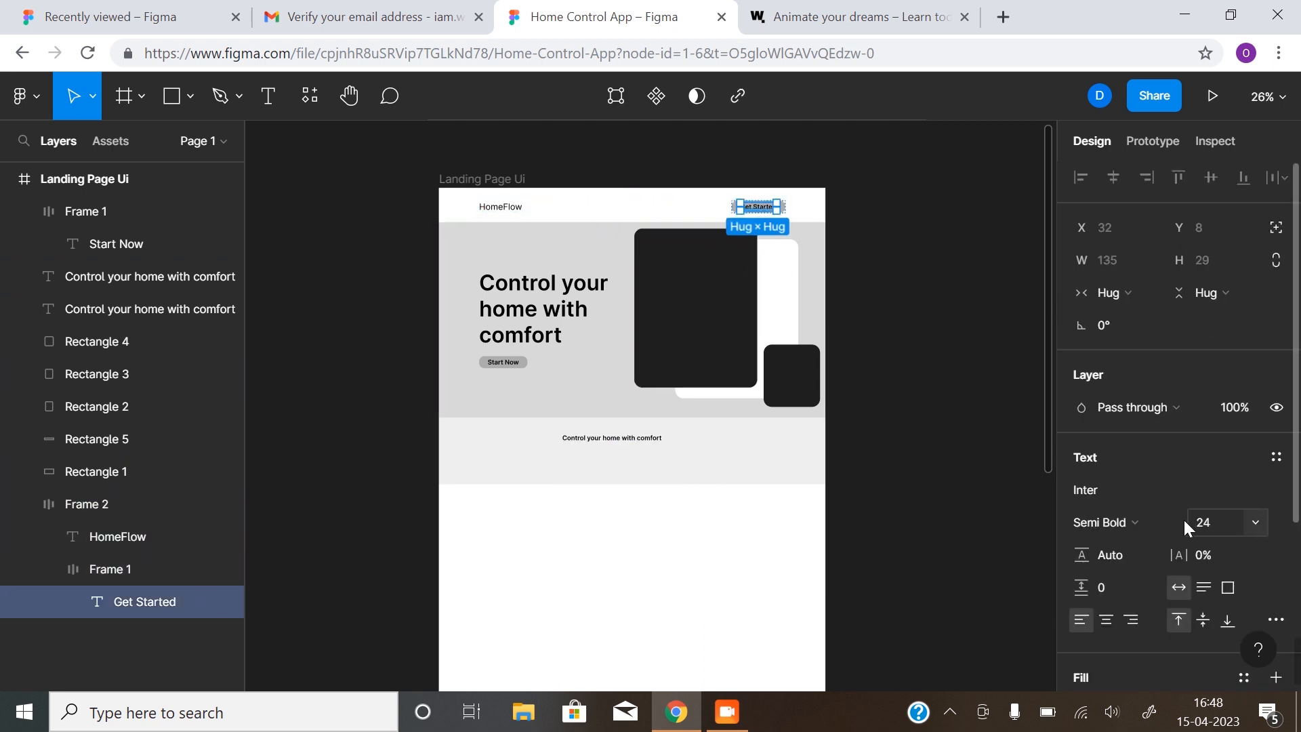
click(616, 438)
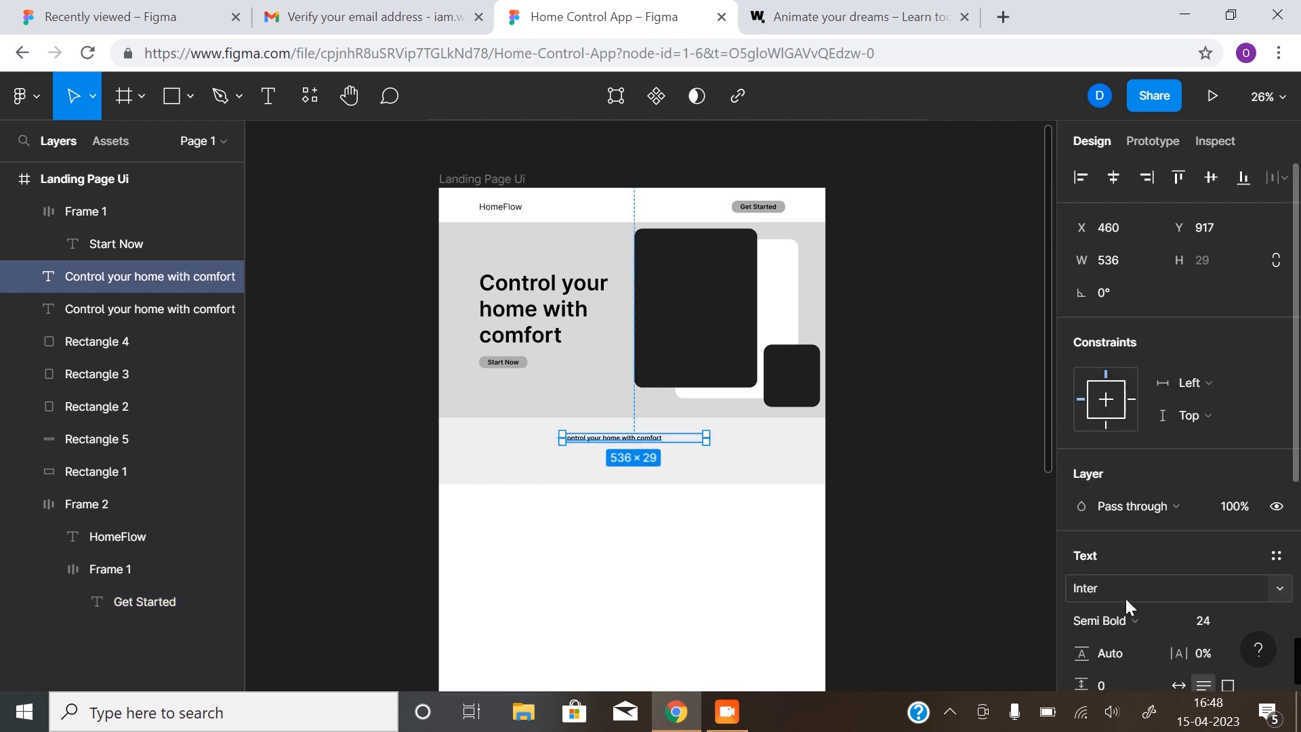
click(1115, 622)
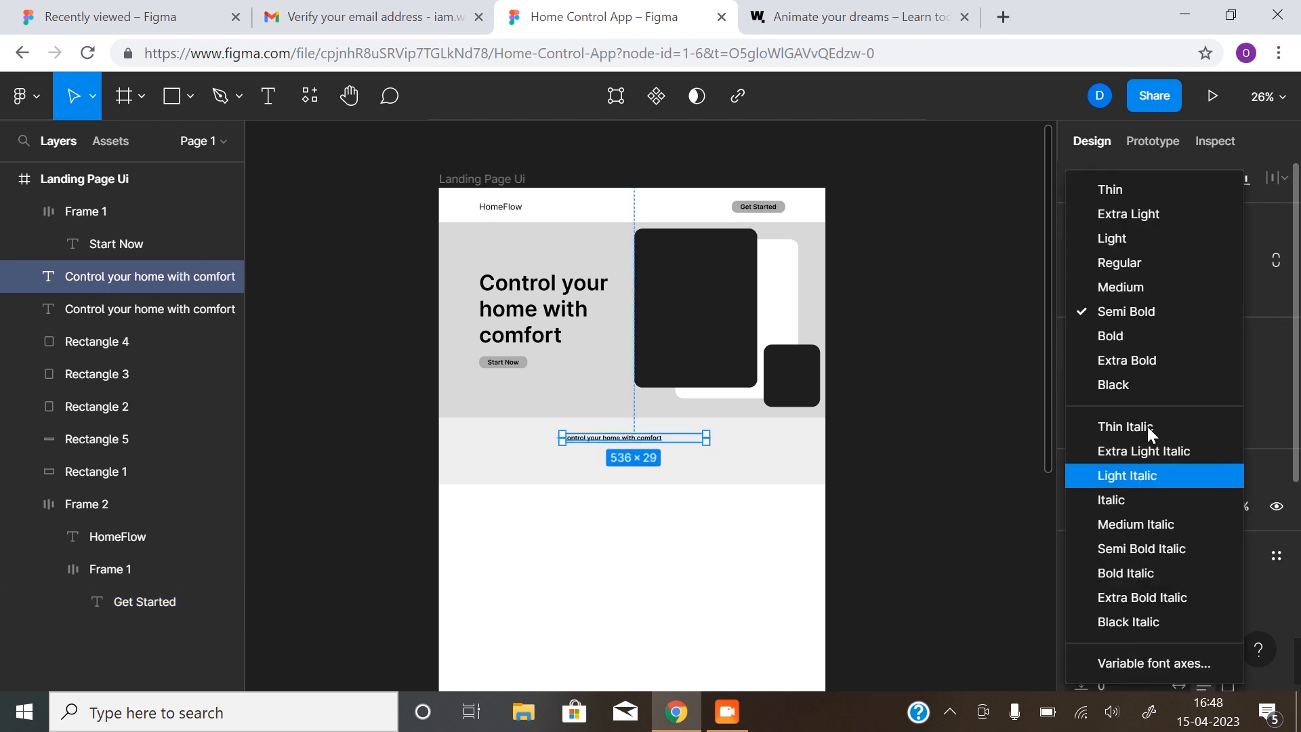
click(1147, 287)
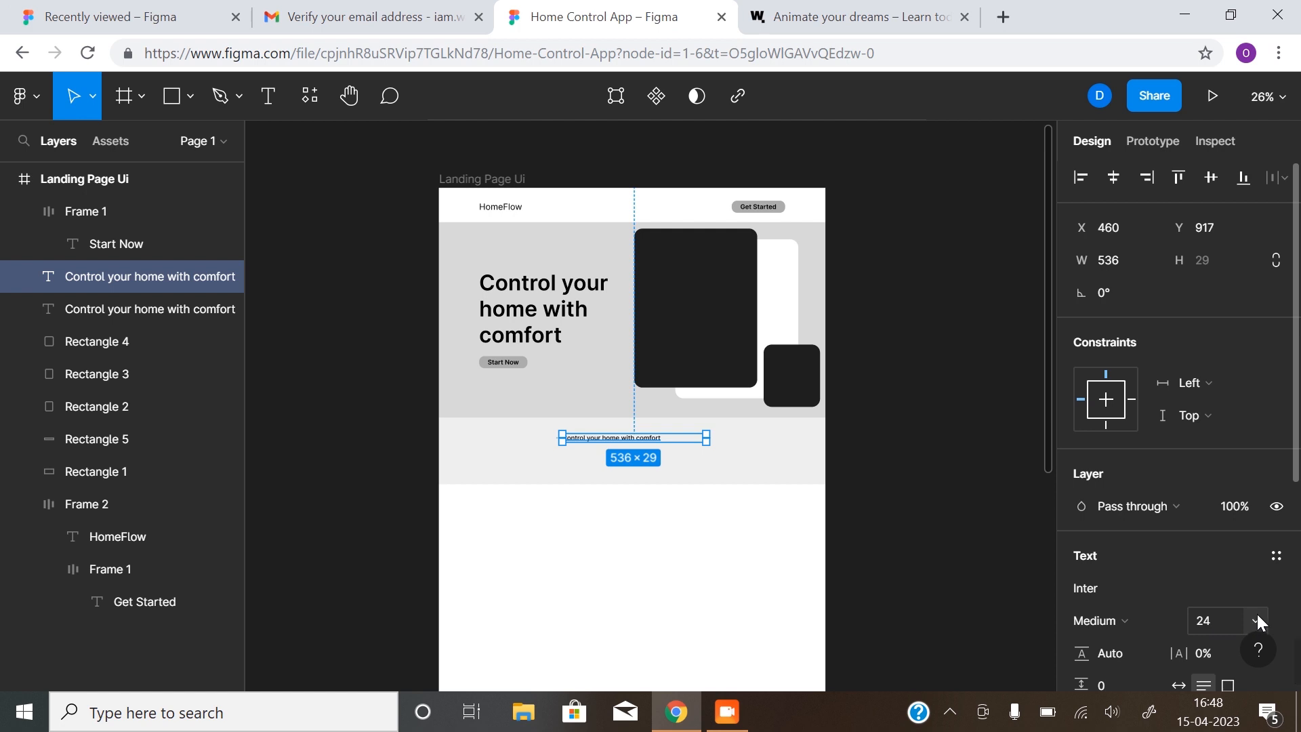
scroll(1273, 603, down, 3)
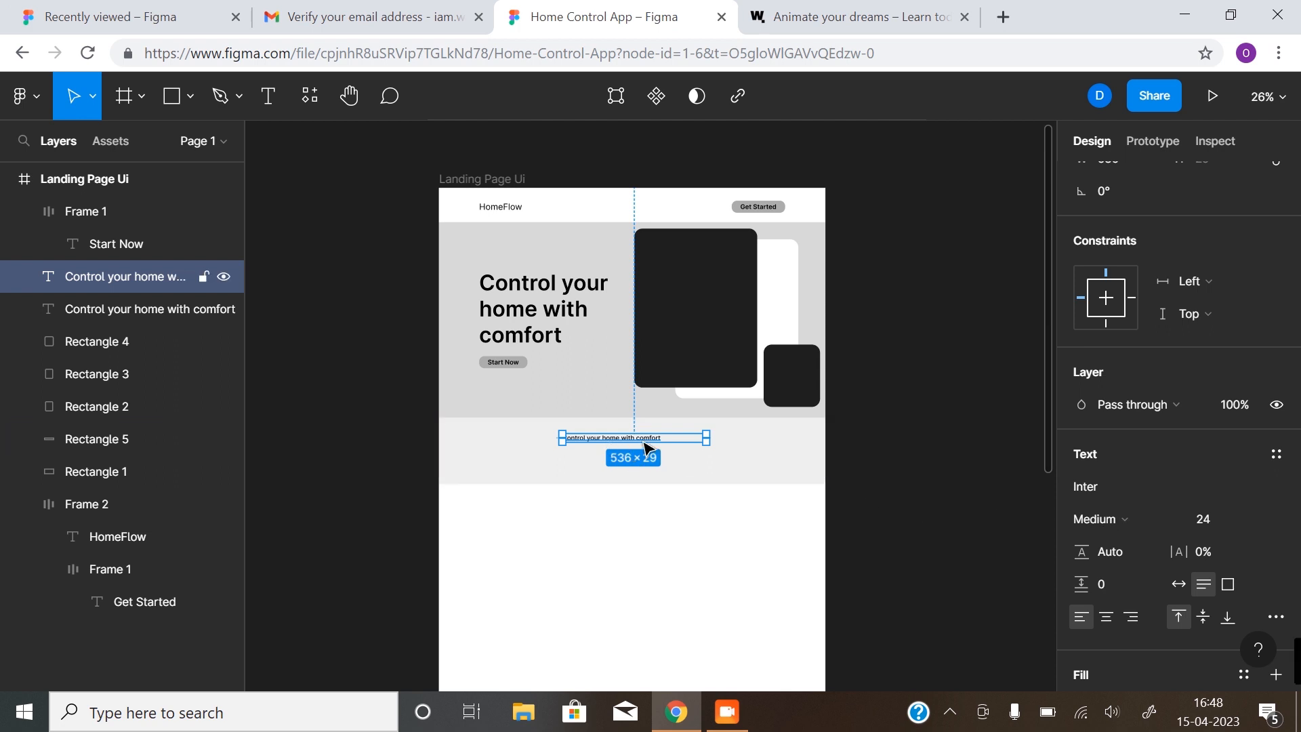
scroll(671, 445, up, 3)
scroll(610, 502, up, 1)
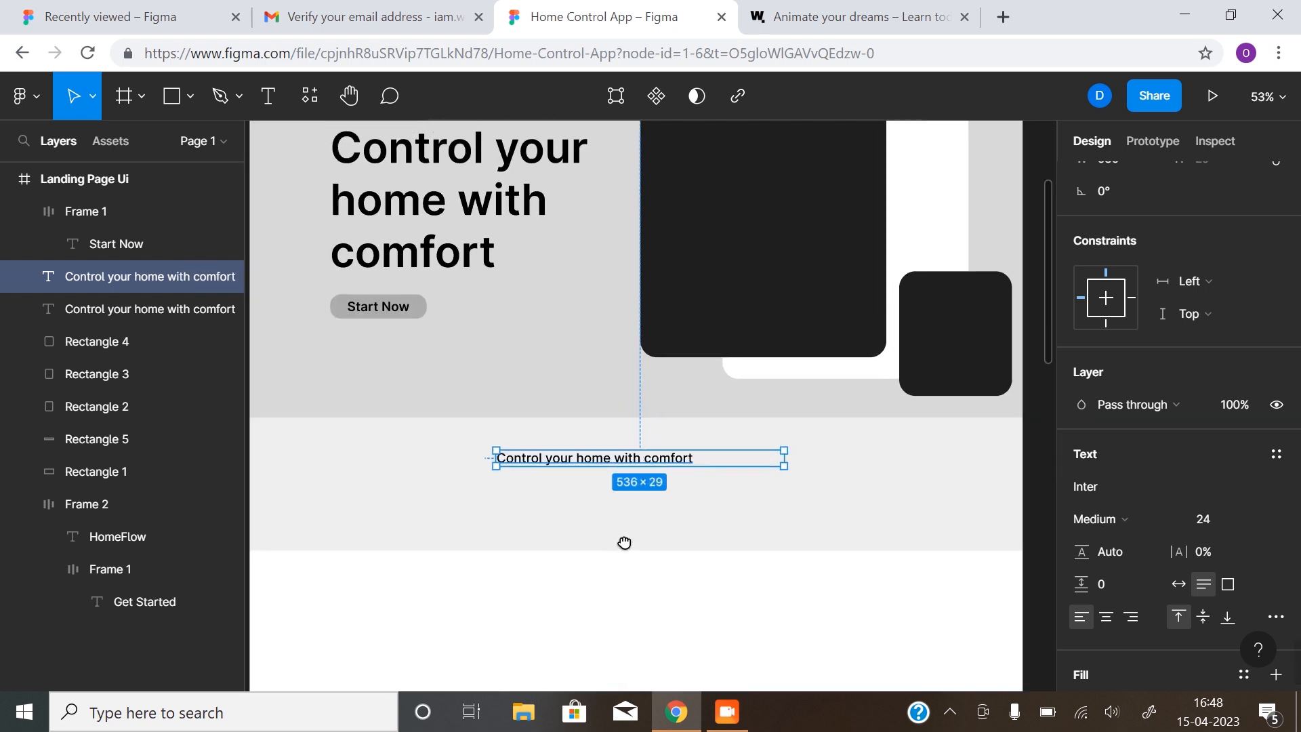
double_click(785, 457)
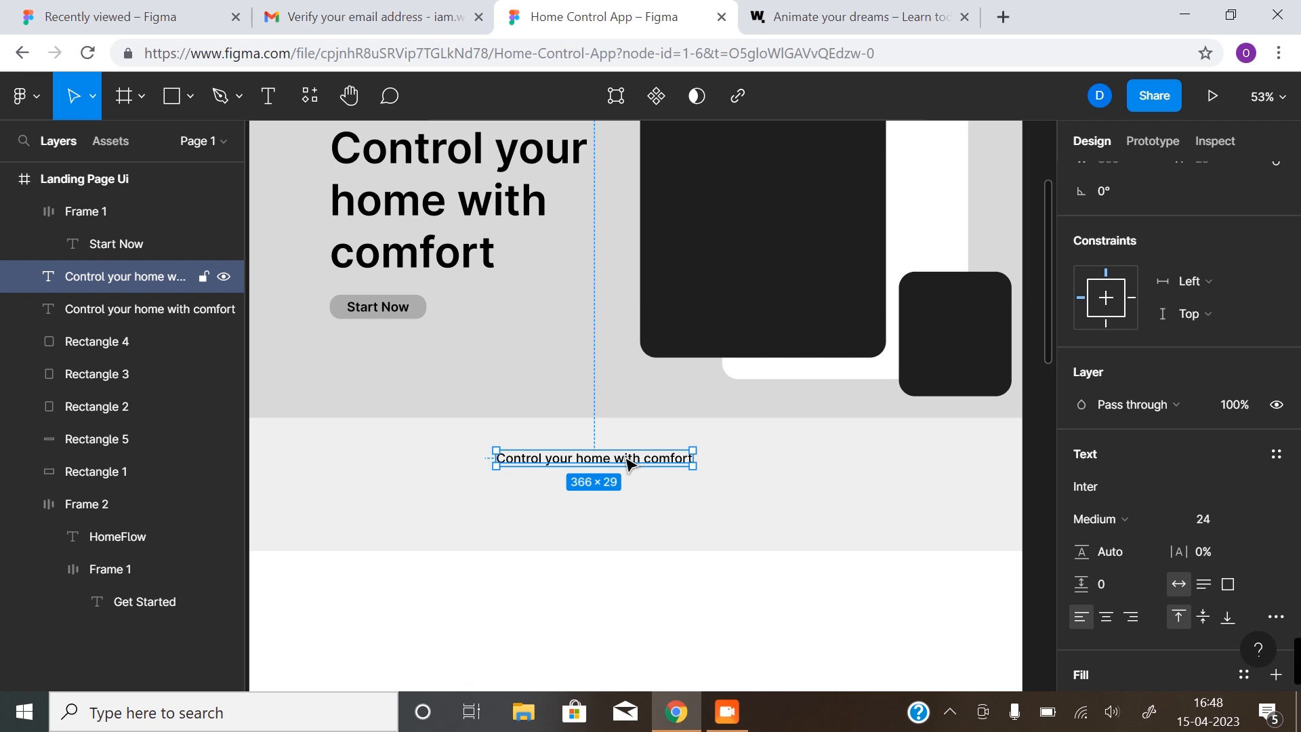
Retype the copied heading as 'easily turn lights on'
double_click(600, 458)
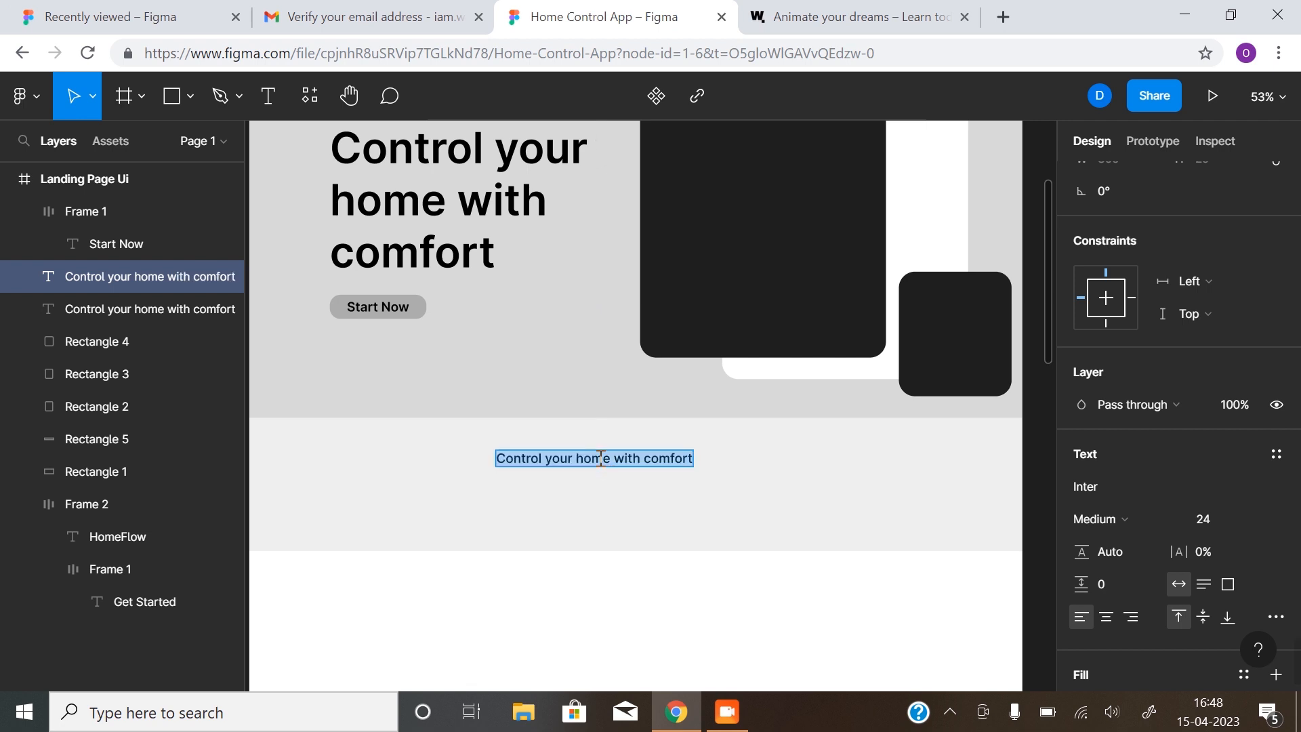
text(easi)
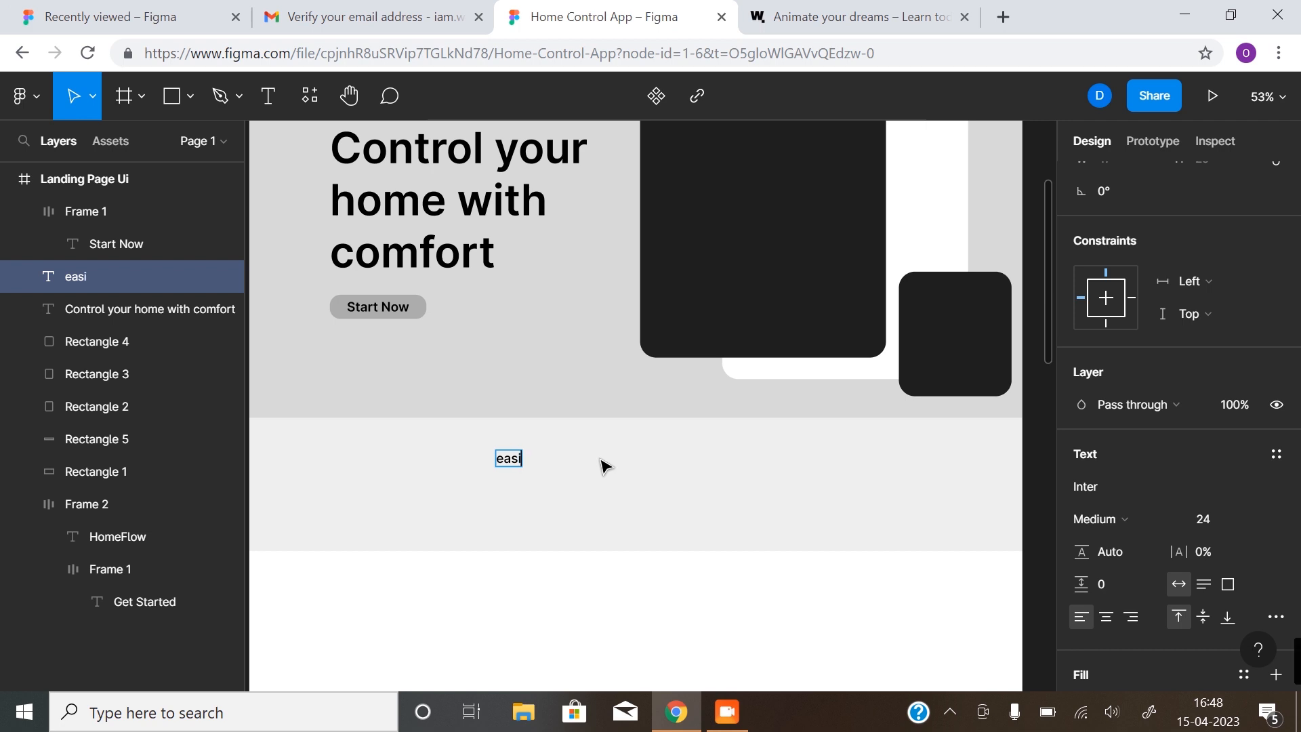
text(ly turn)
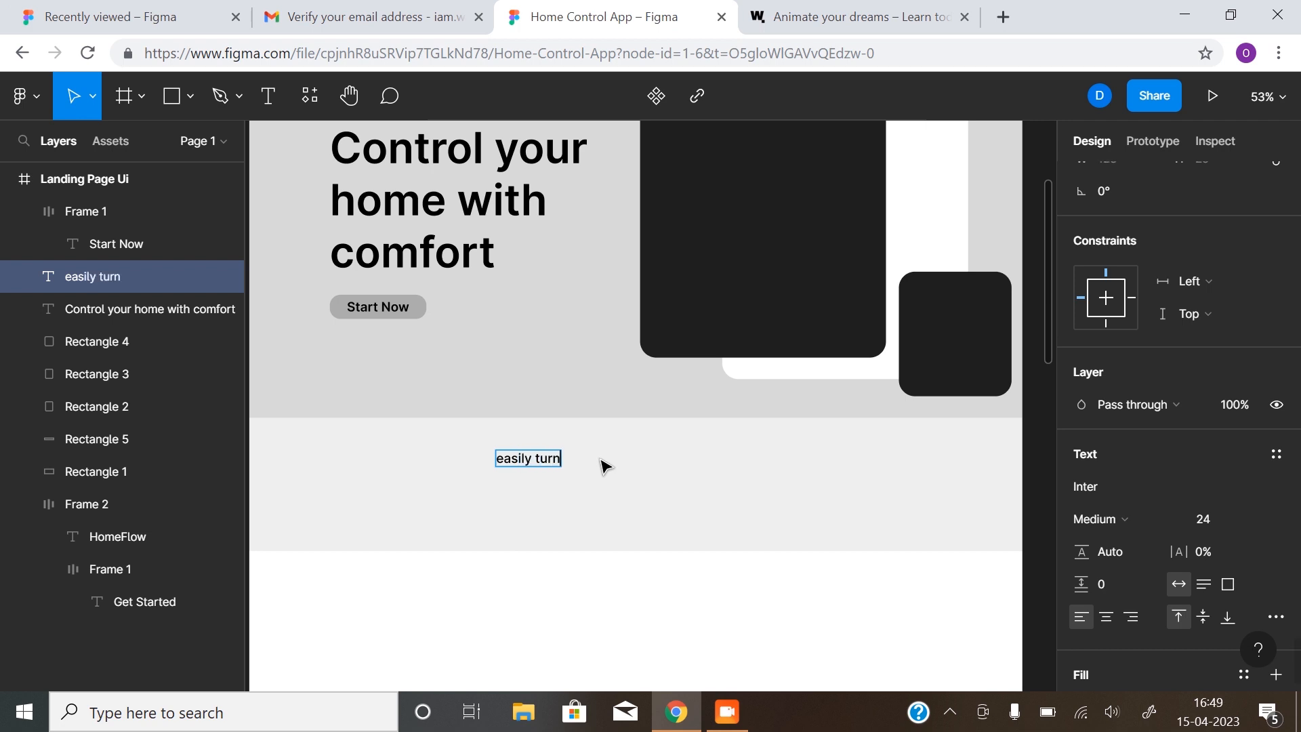
text( lights on)
key(Escape)
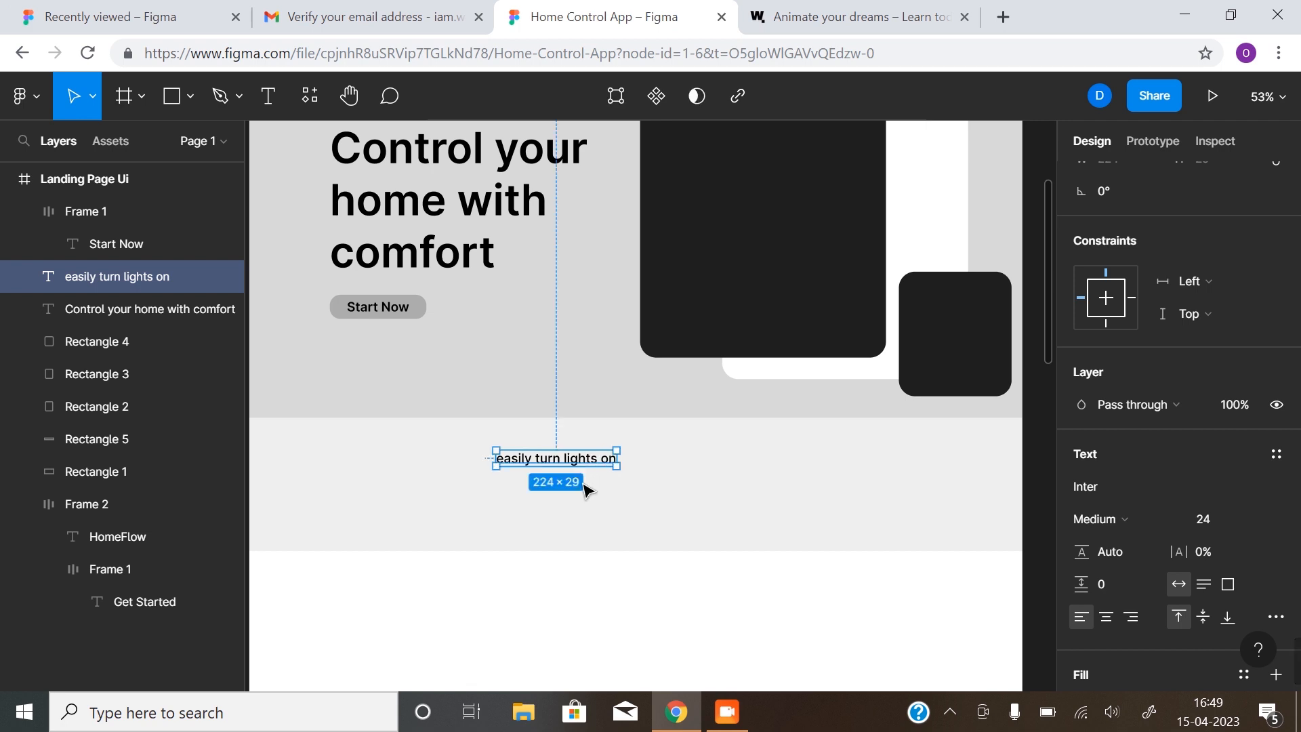
Duplicate that label alongside and change the copy to 'adjust the thermostat'
drag(589, 463, 617, 462)
double_click(616, 462)
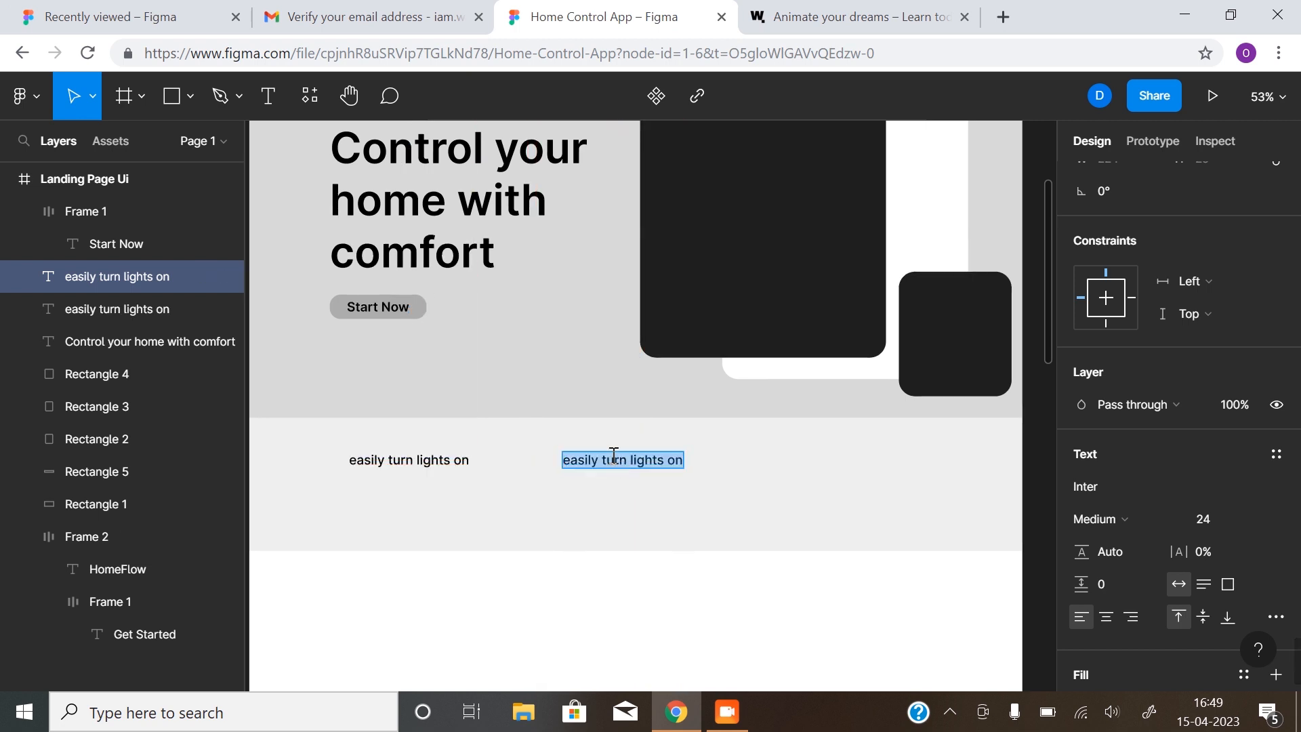
text(a)
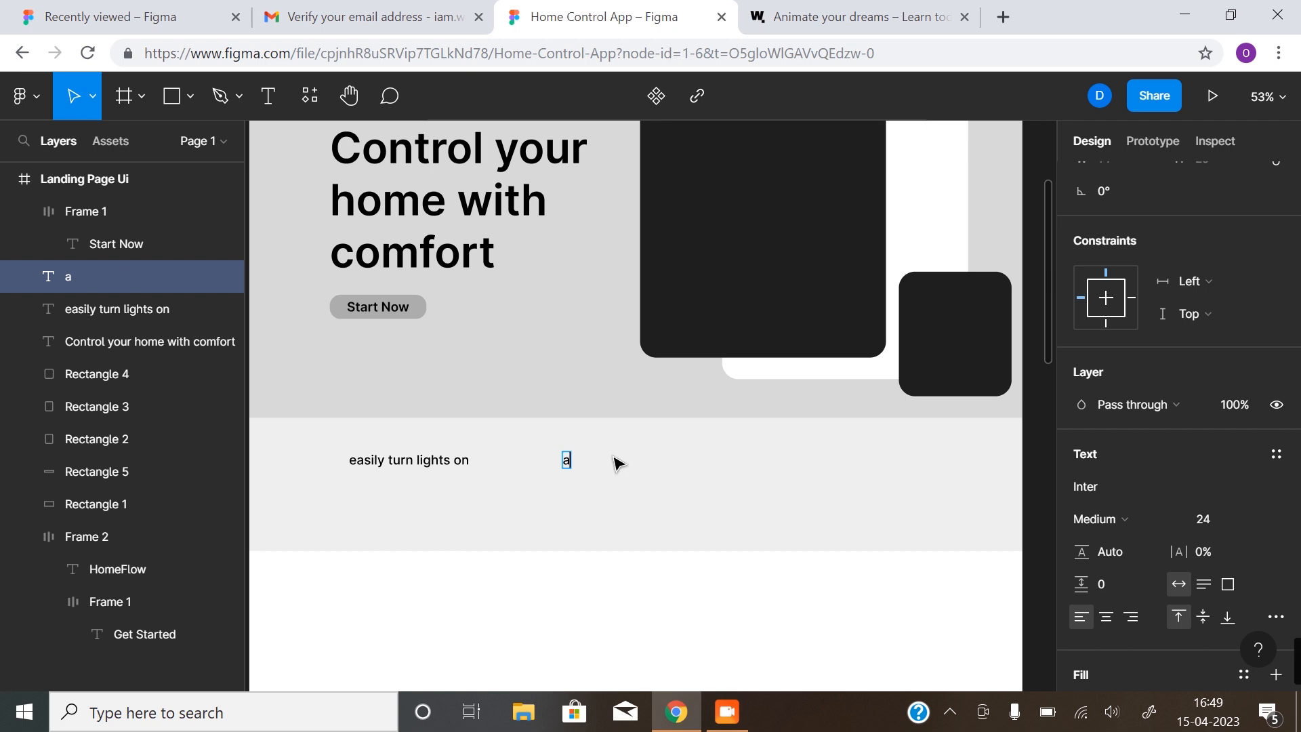
text(djust the ther)
text(mos)
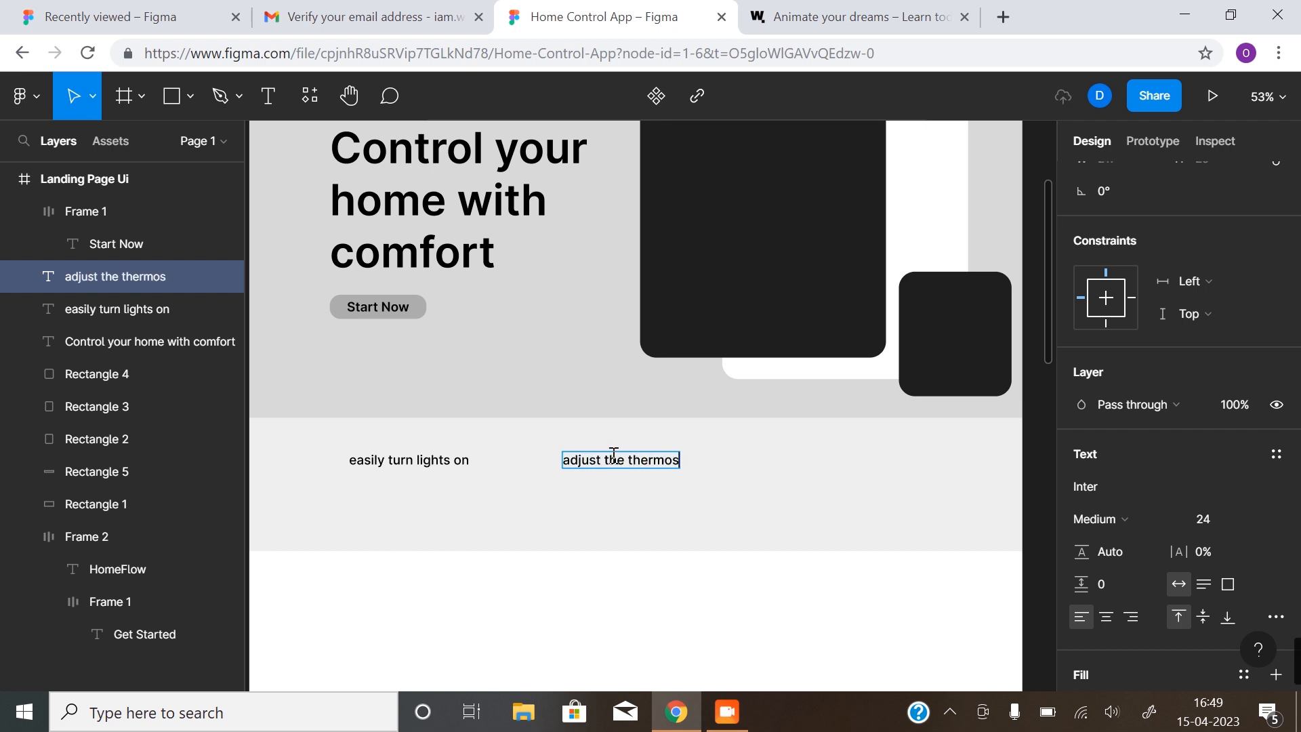
text(tat)
key(Escape)
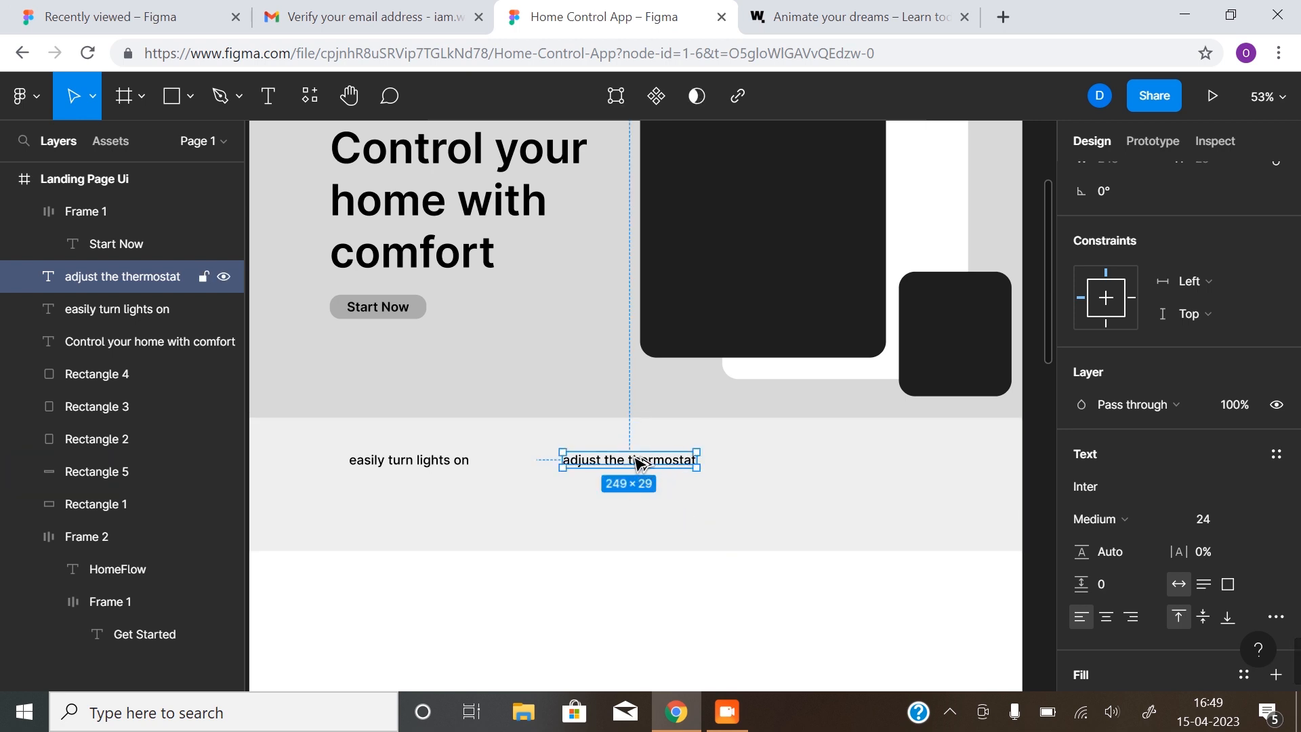
Copy the thermostat label to the band's right side and retype it 'easy-to-use interface'
drag(640, 463, 897, 457)
double_click(894, 455)
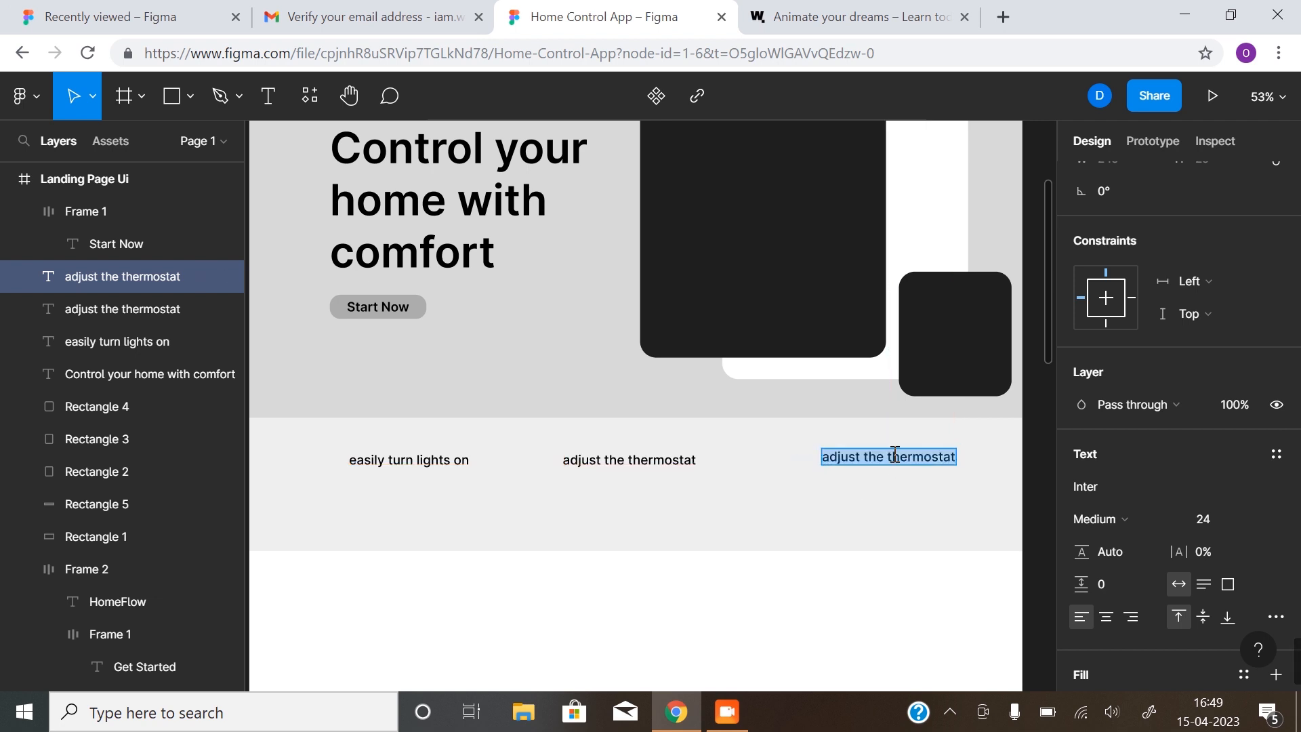
text(easy=)
key(BackSpace)
text(-to)
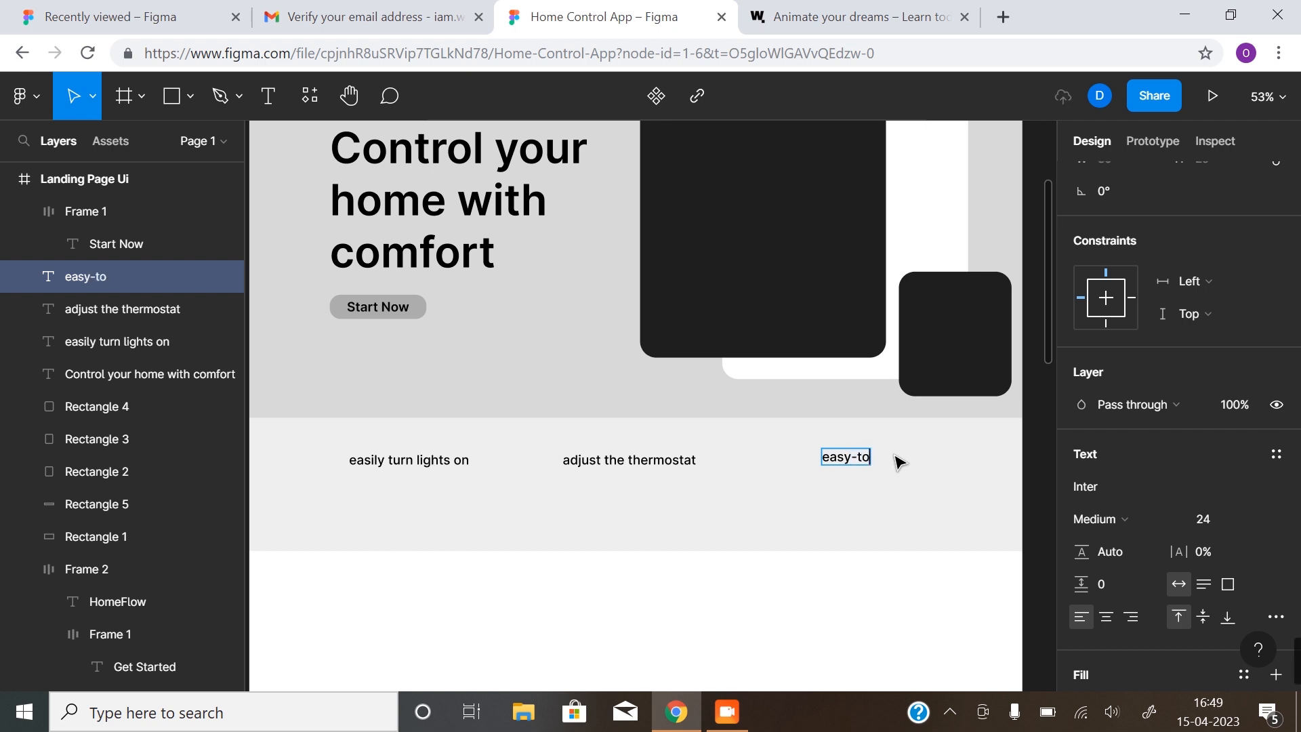
text(-use interface)
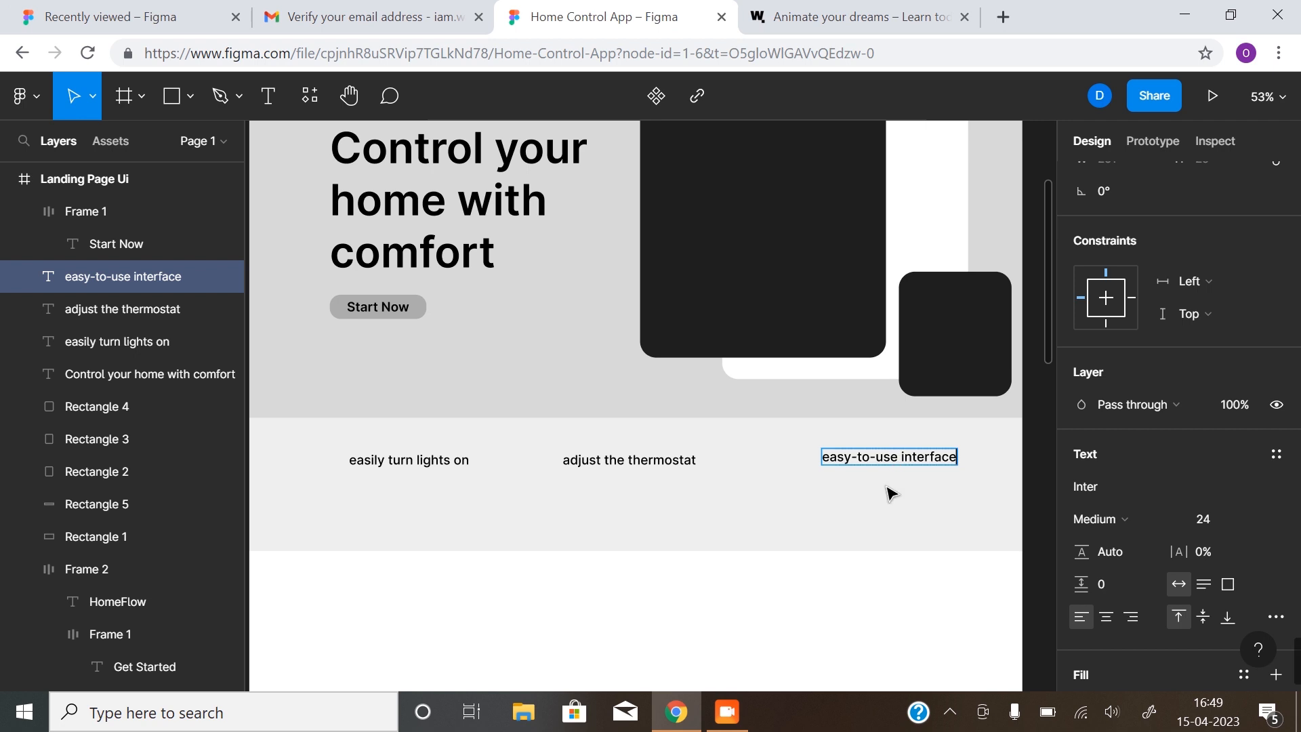
key(Escape)
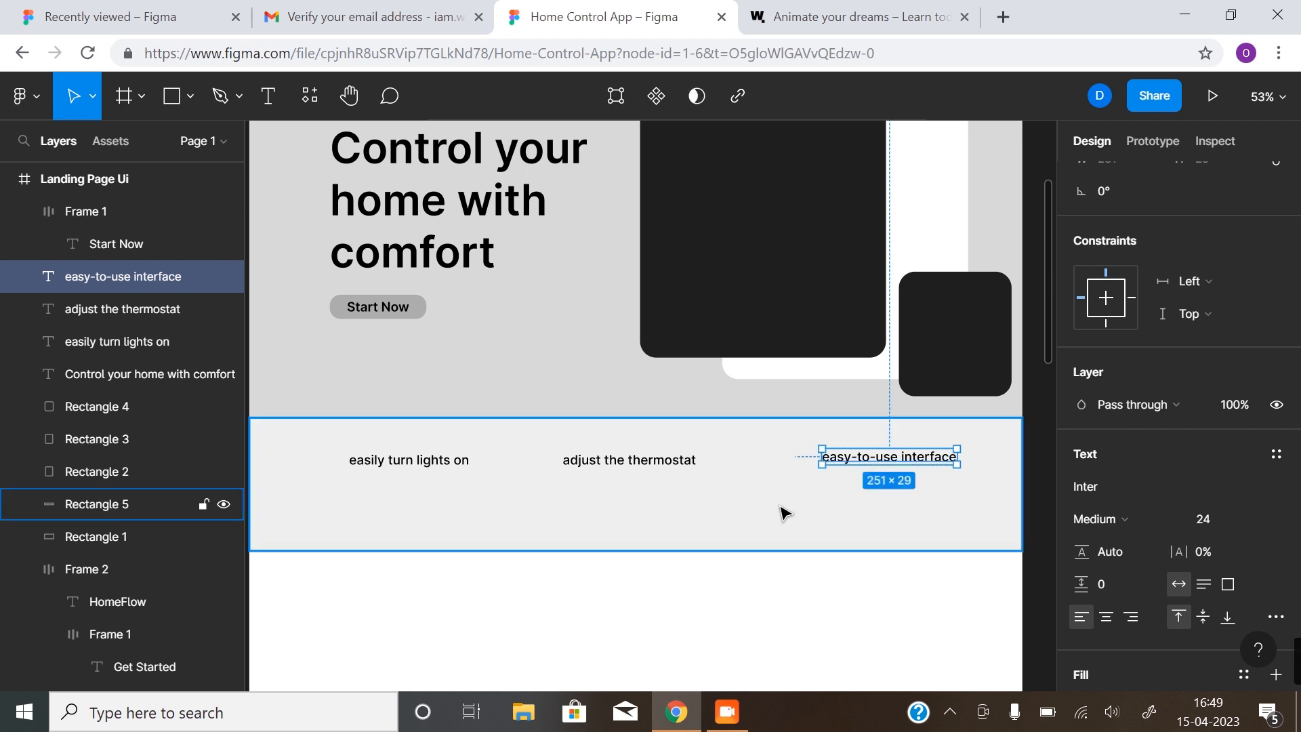
Duplicate the three labels into a row below and retype the first as 'control your security system'
shift+click(669, 467)
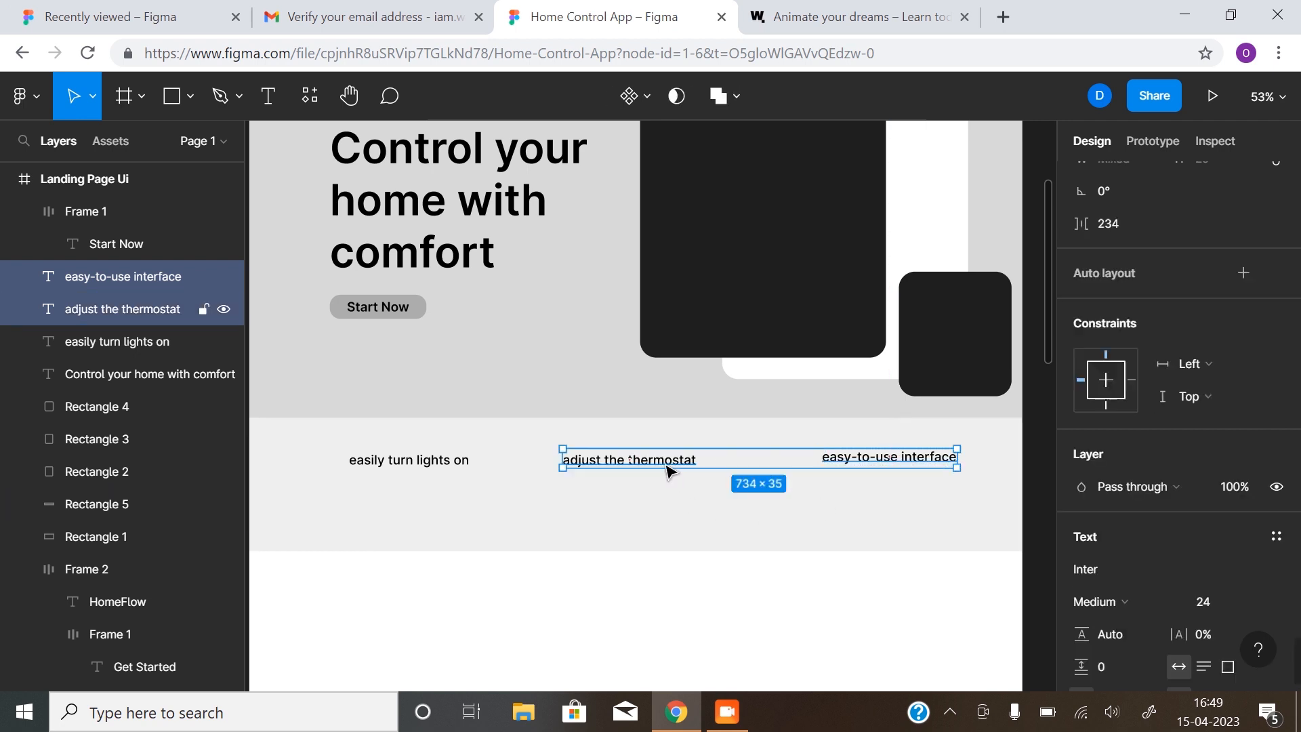
shift+click(415, 463)
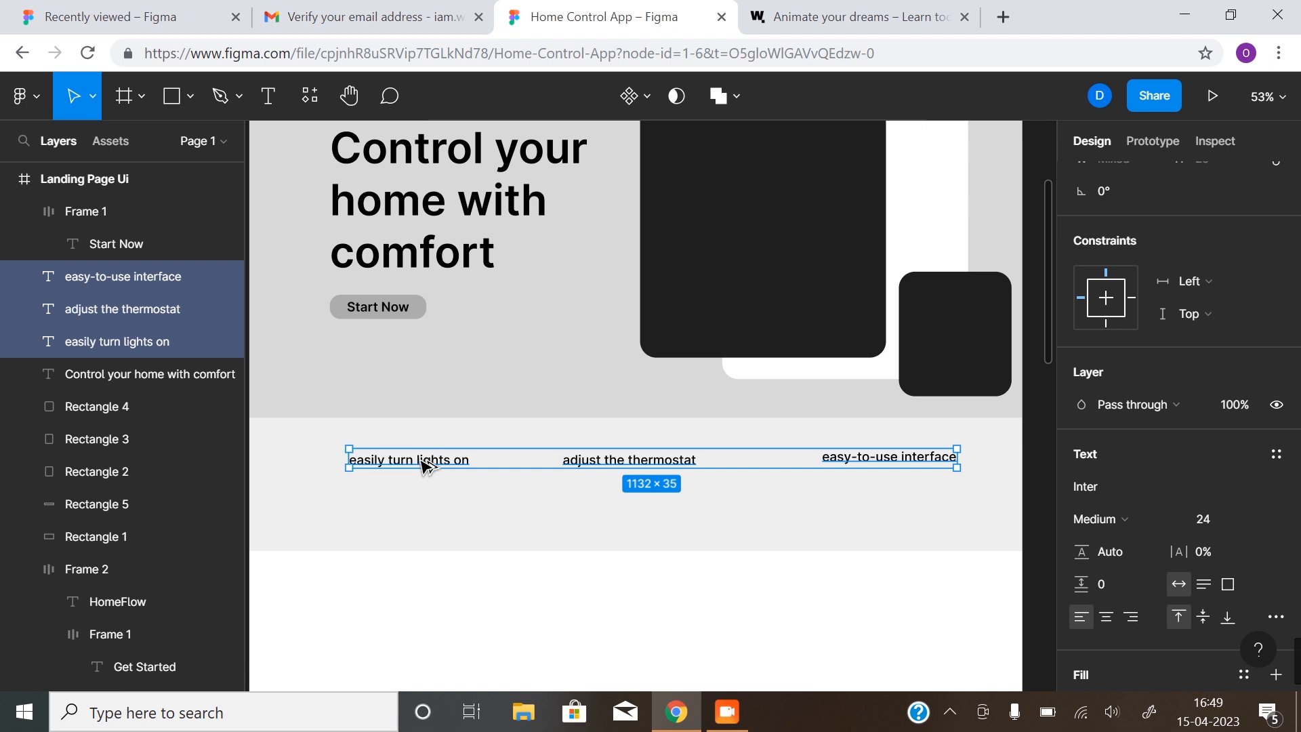
drag(423, 466, 427, 503)
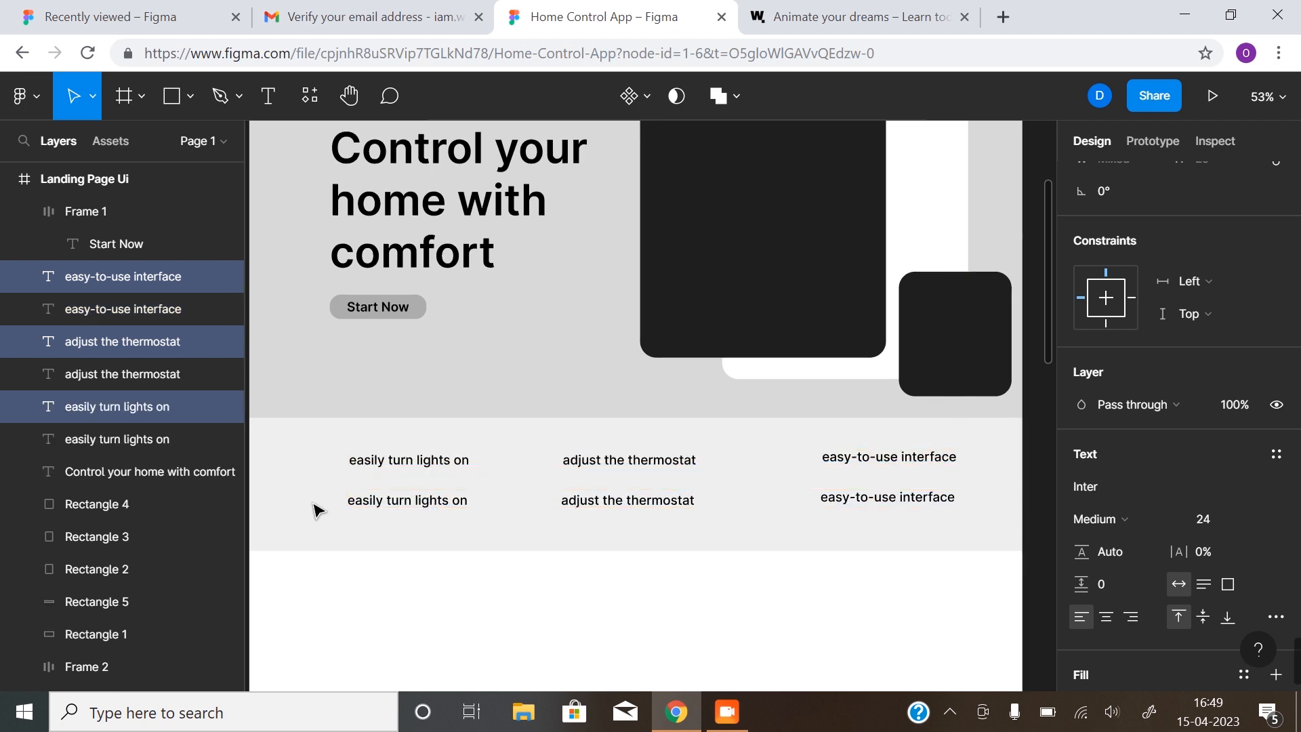
click(421, 502)
click(417, 502)
double_click(417, 501)
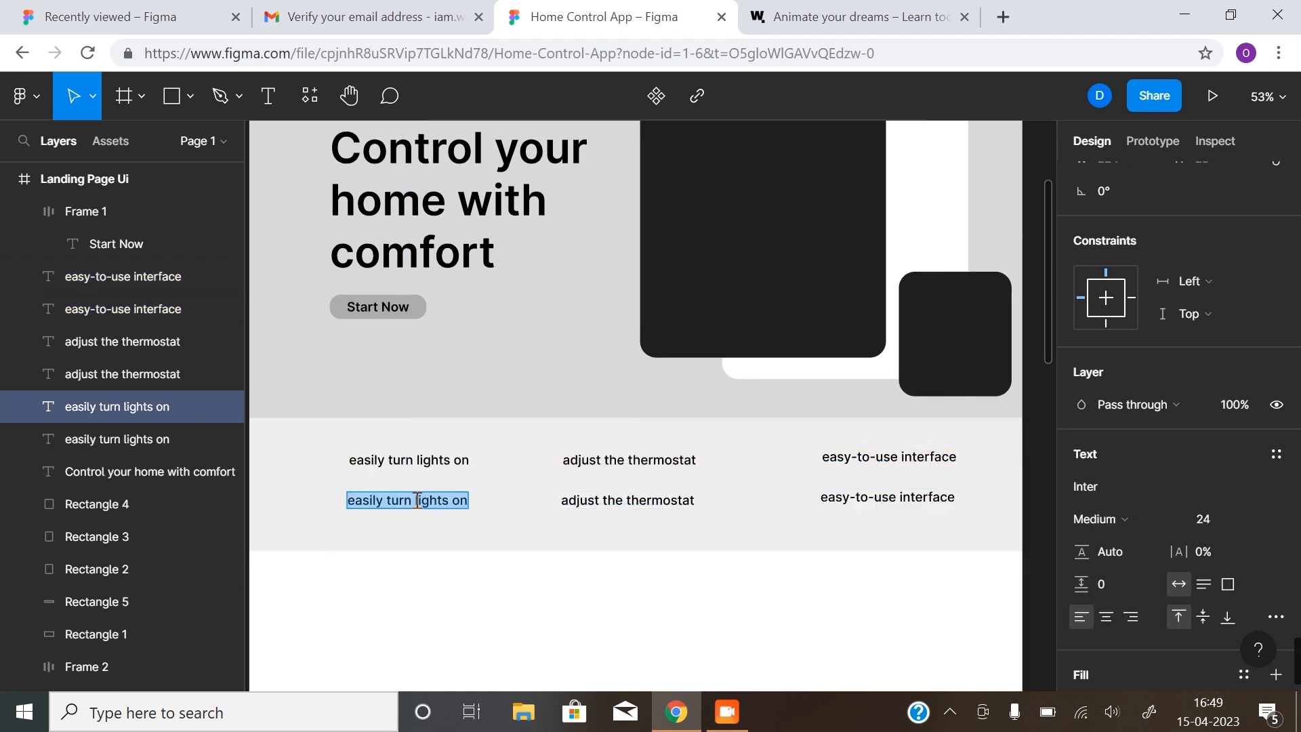
text(contro)
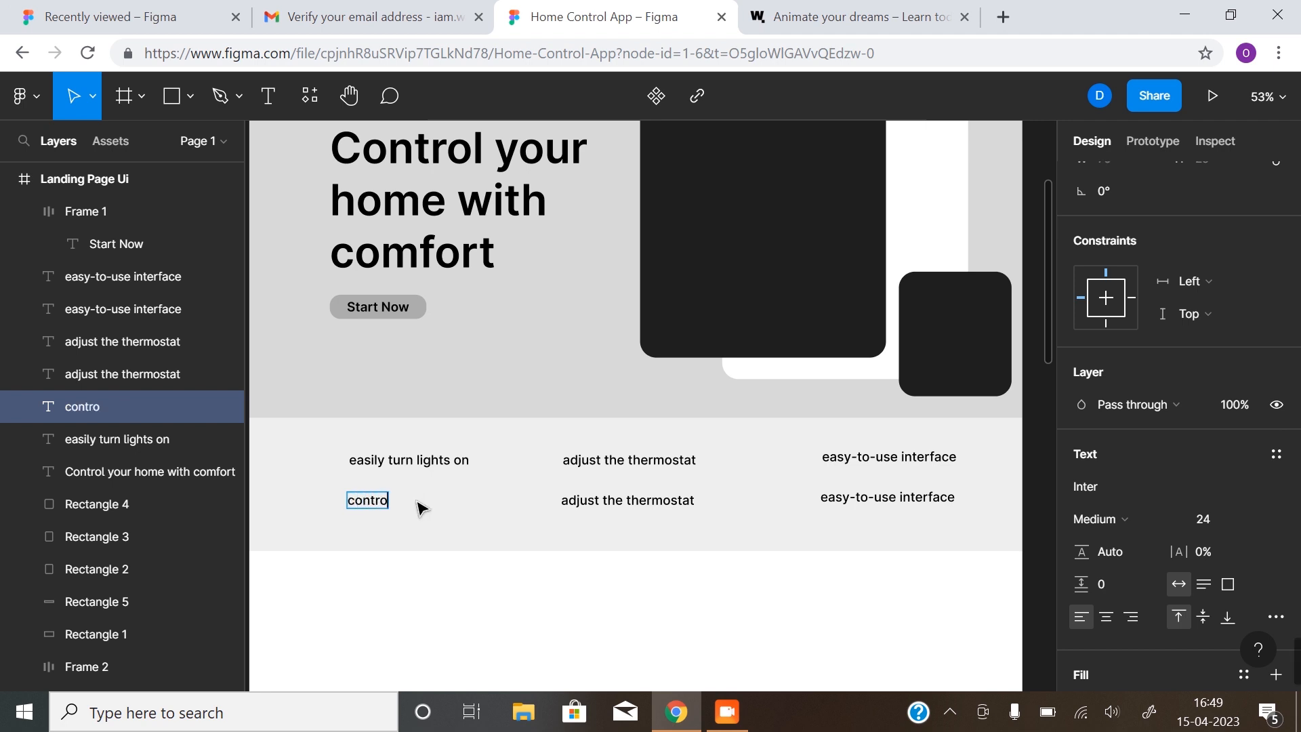
text(l your s)
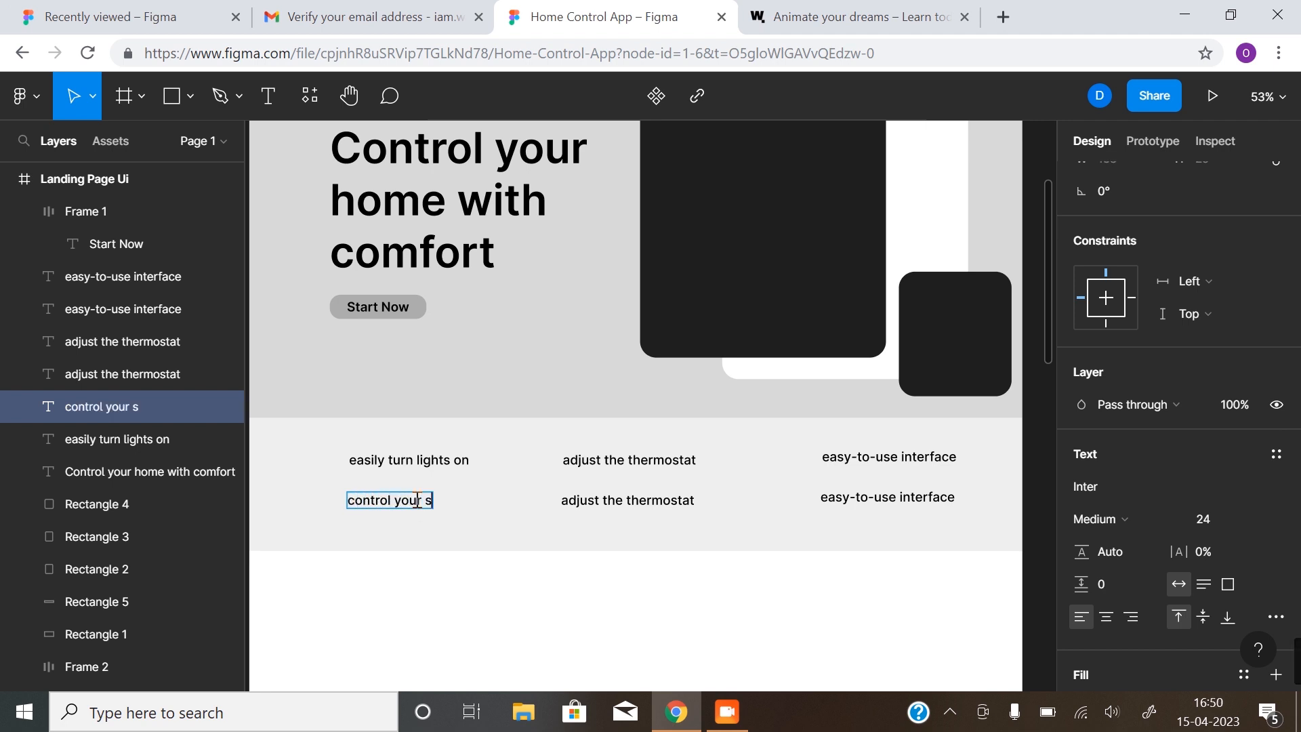
text(ecurity sy)
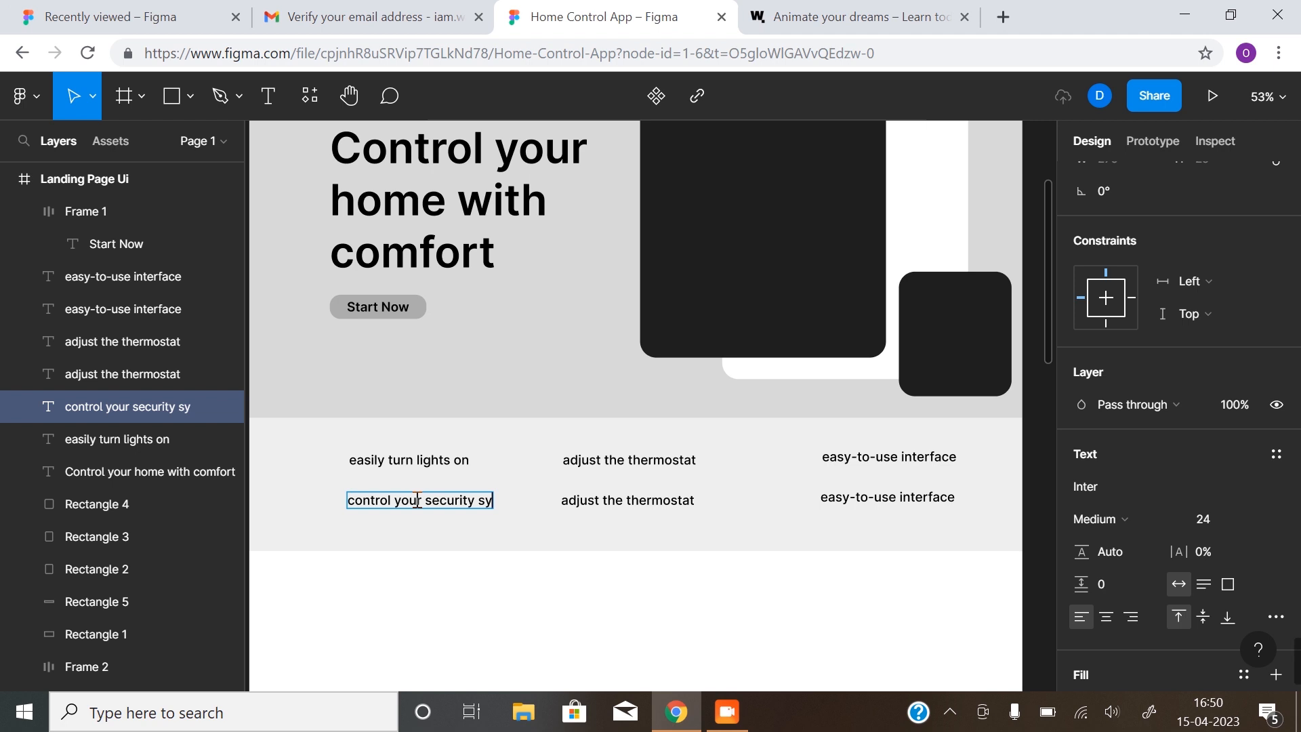
text(stem)
Retype the other two lower labels as 'create personalized settings' and 'and more.'
click(630, 499)
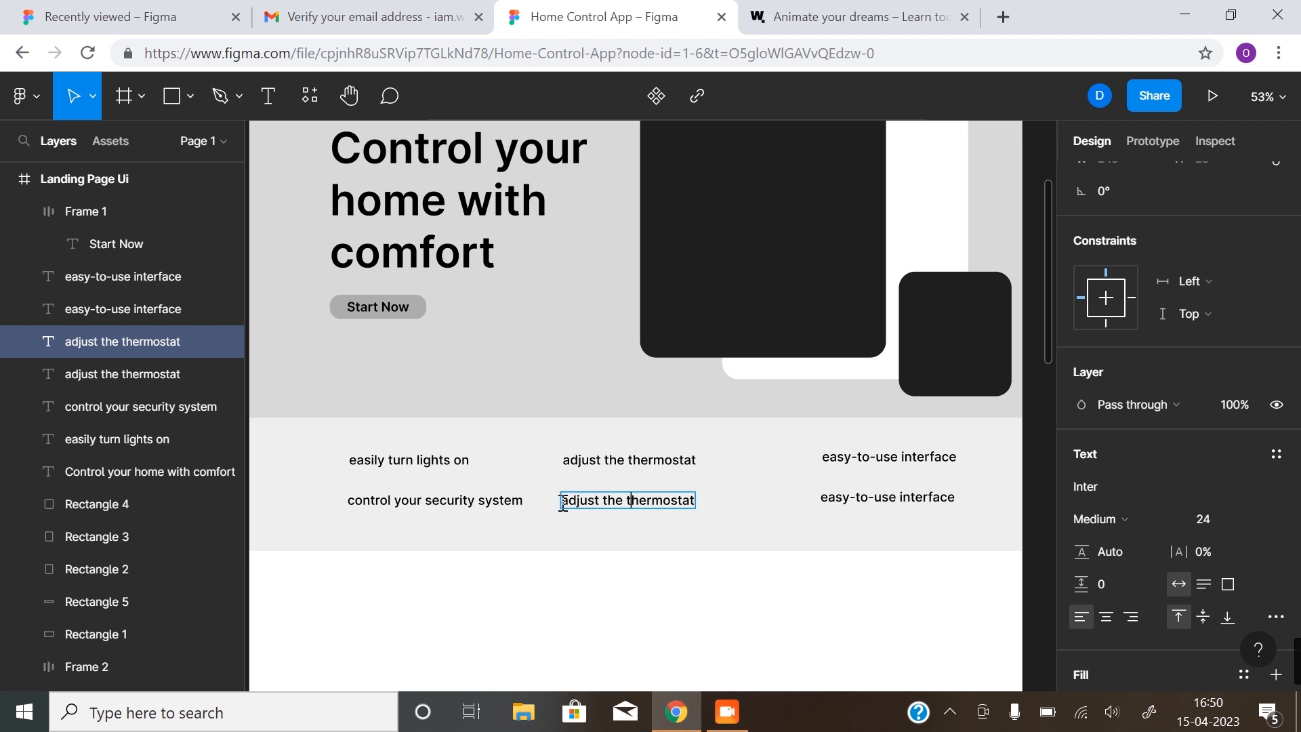
drag(572, 502, 698, 501)
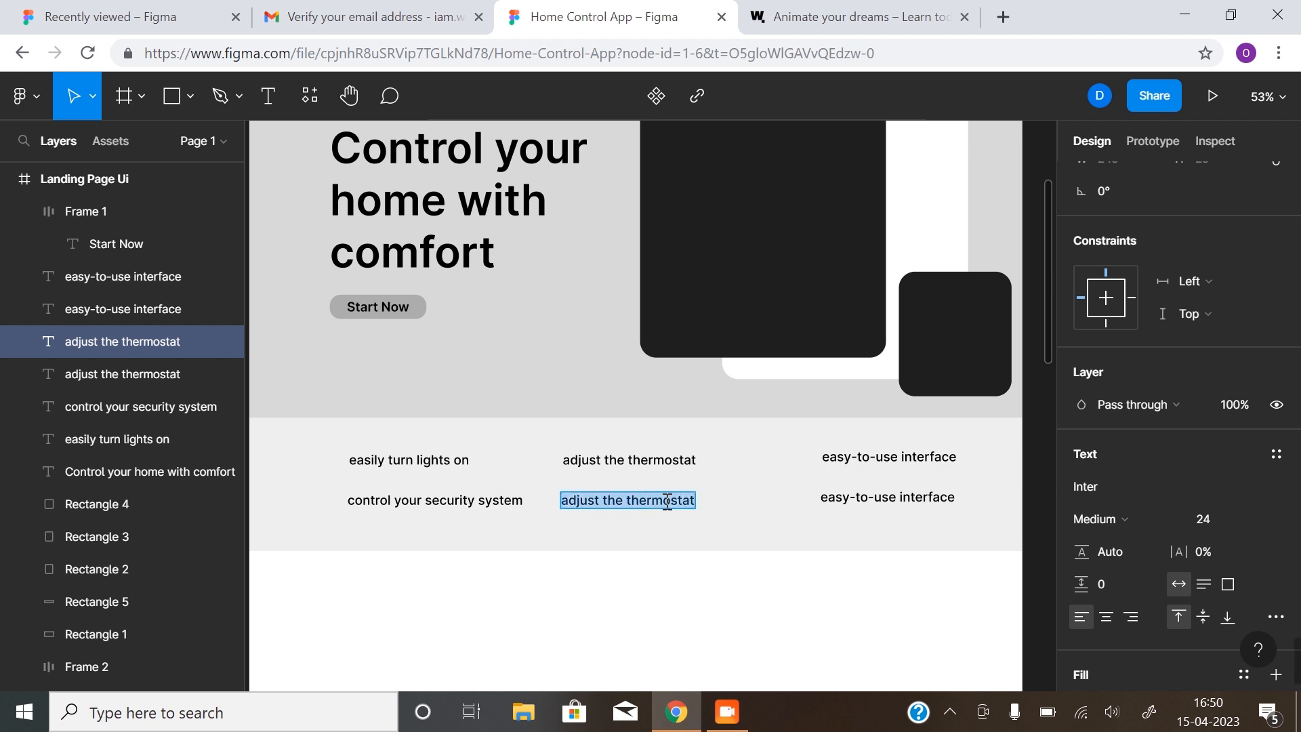
text(crea)
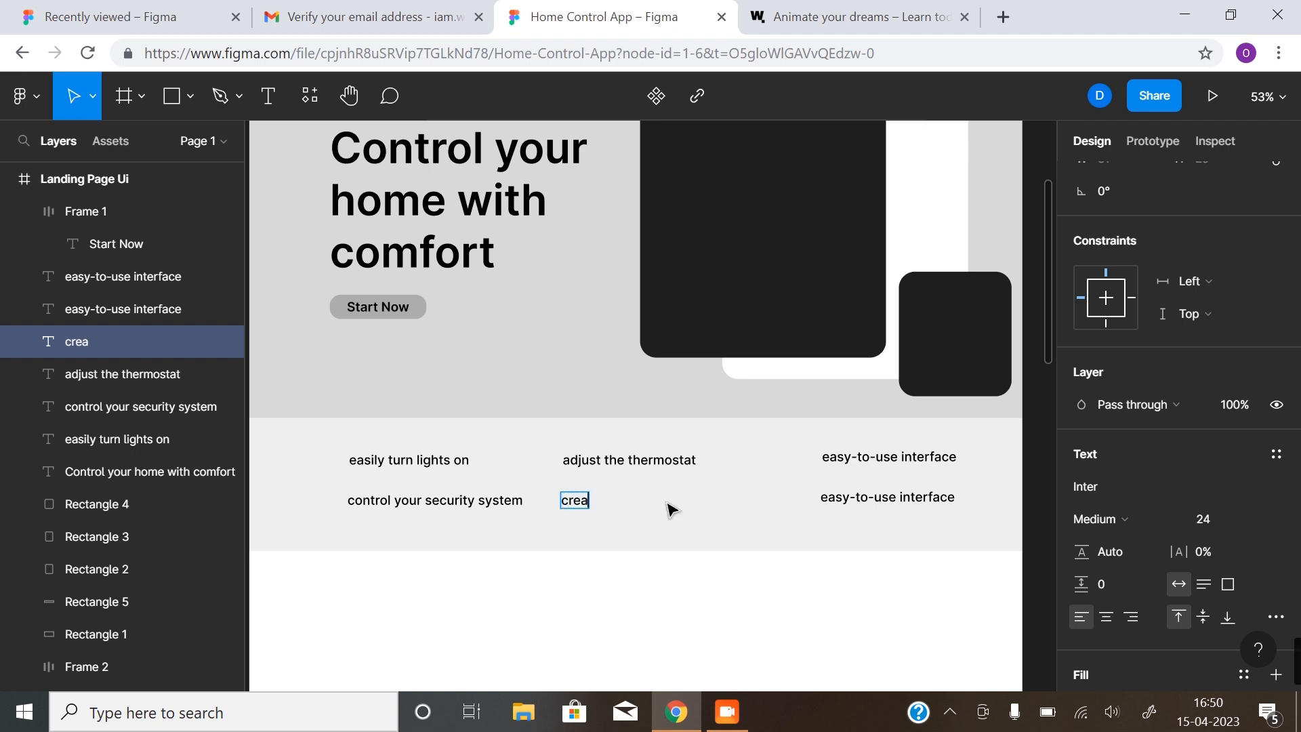
text(te perso)
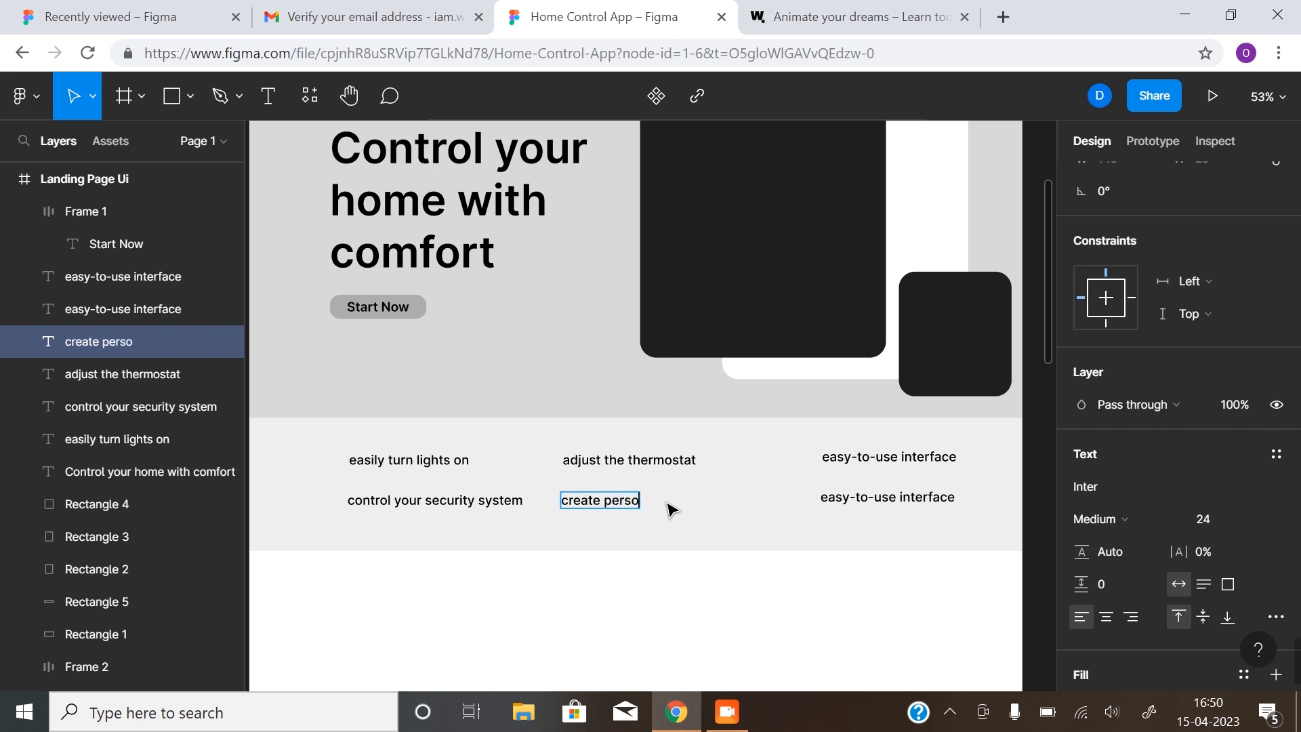
text(nalize)
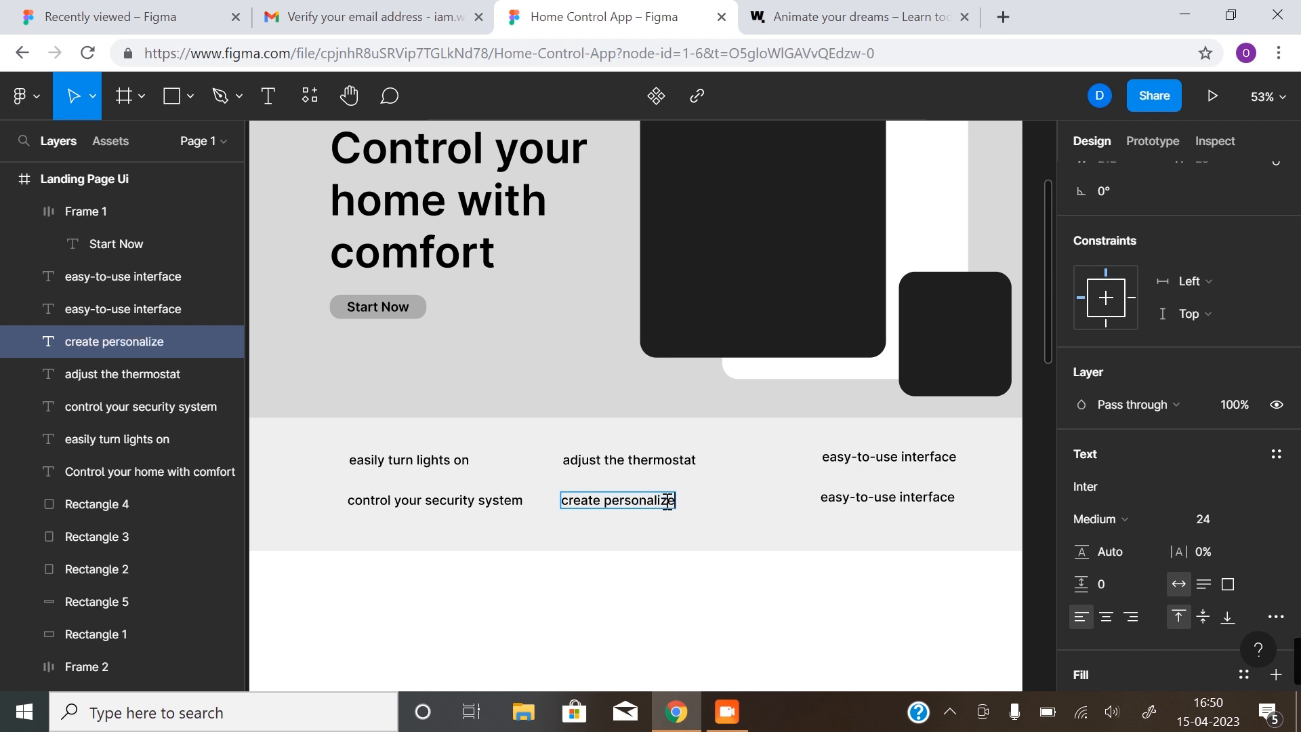
text(d settings)
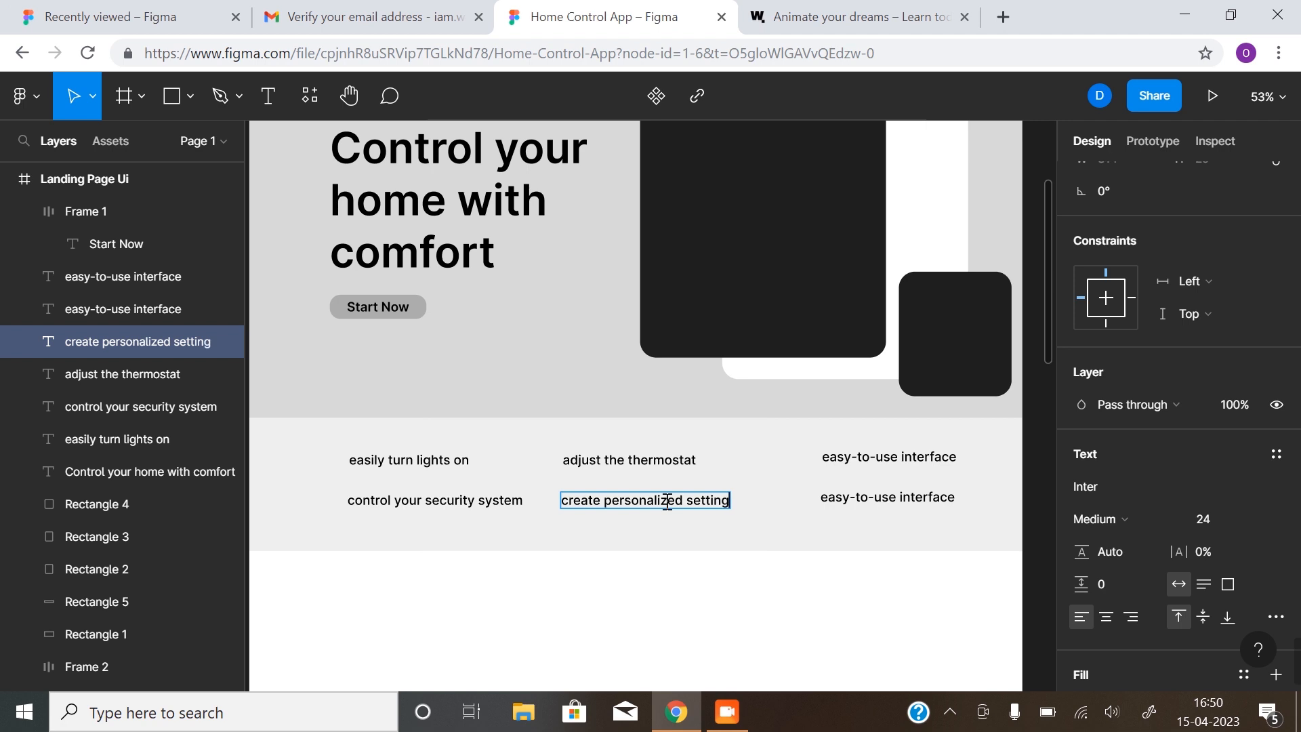
click(888, 498)
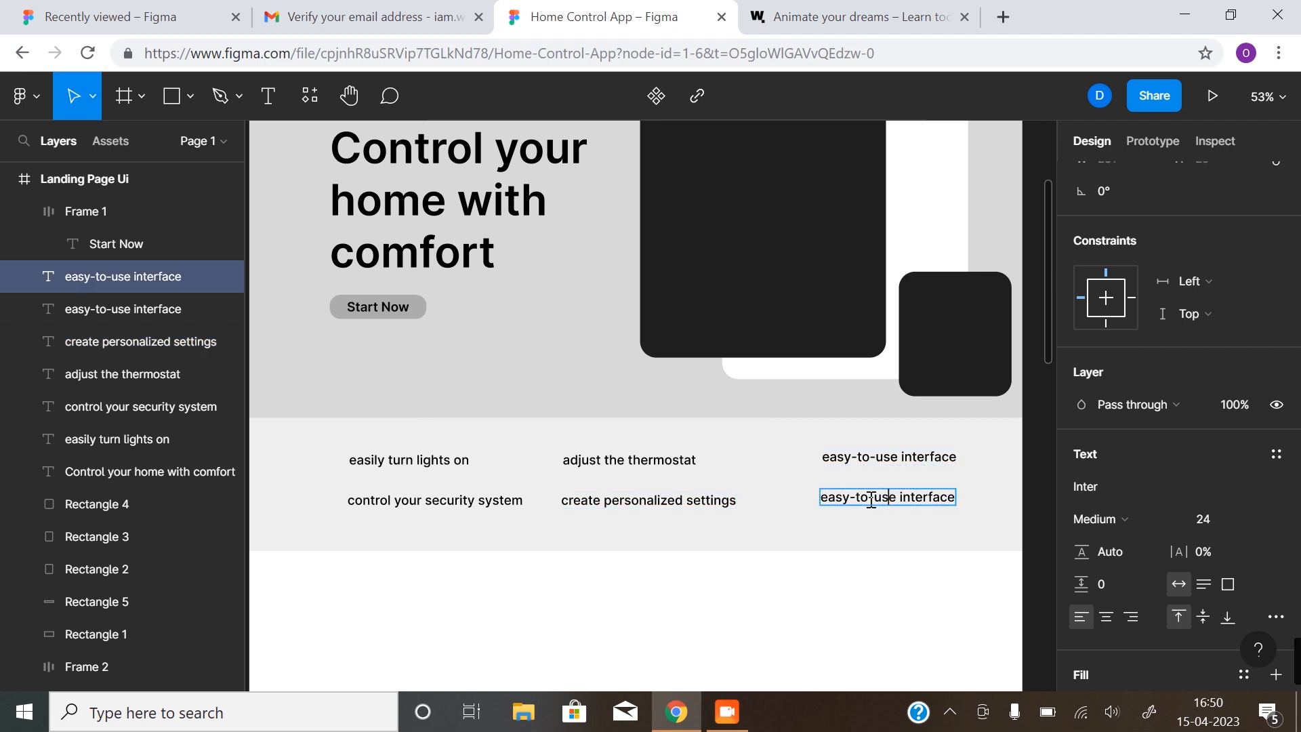
drag(830, 497, 957, 498)
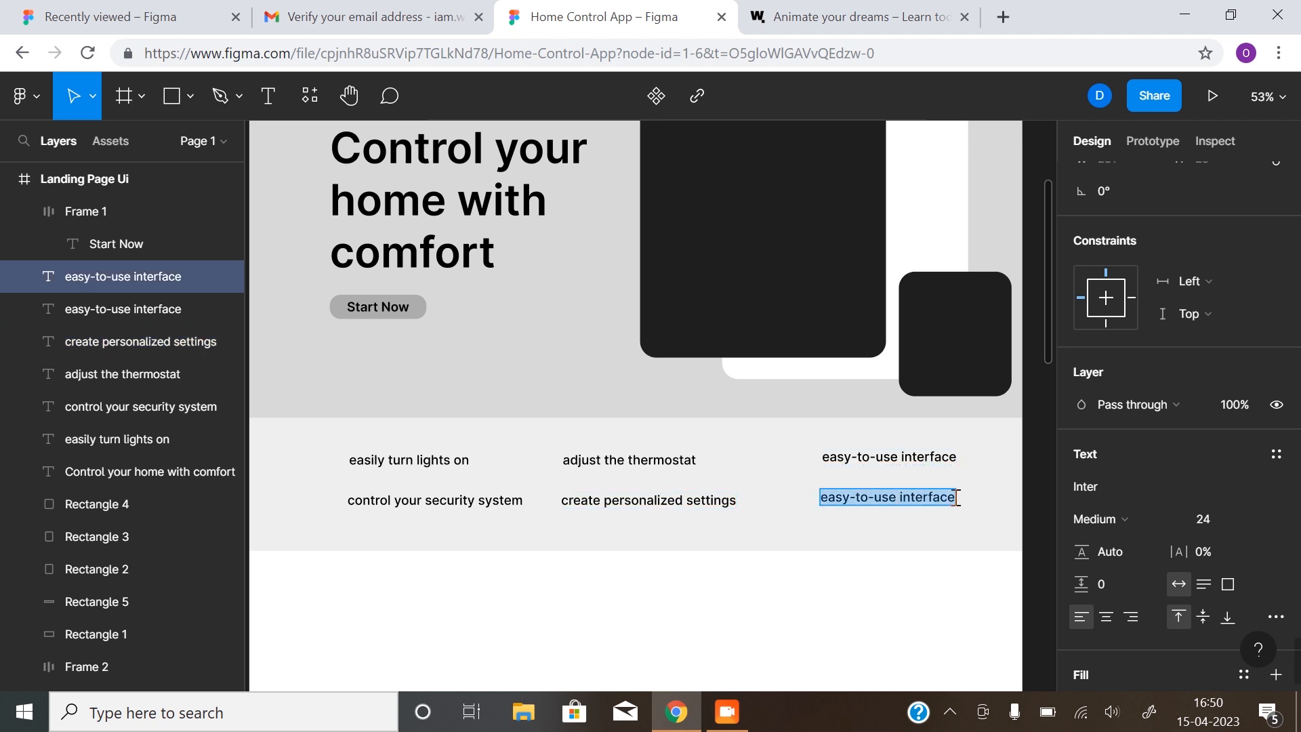
text(and more.)
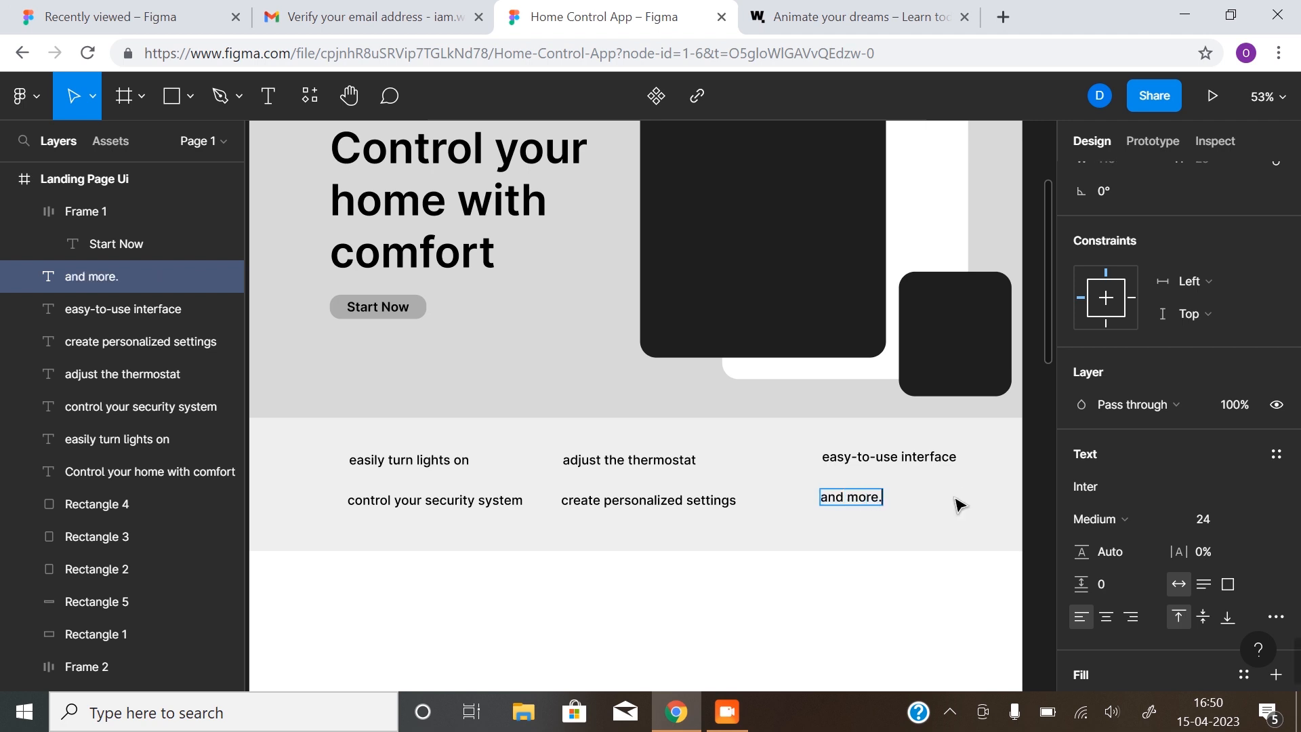
key(Escape)
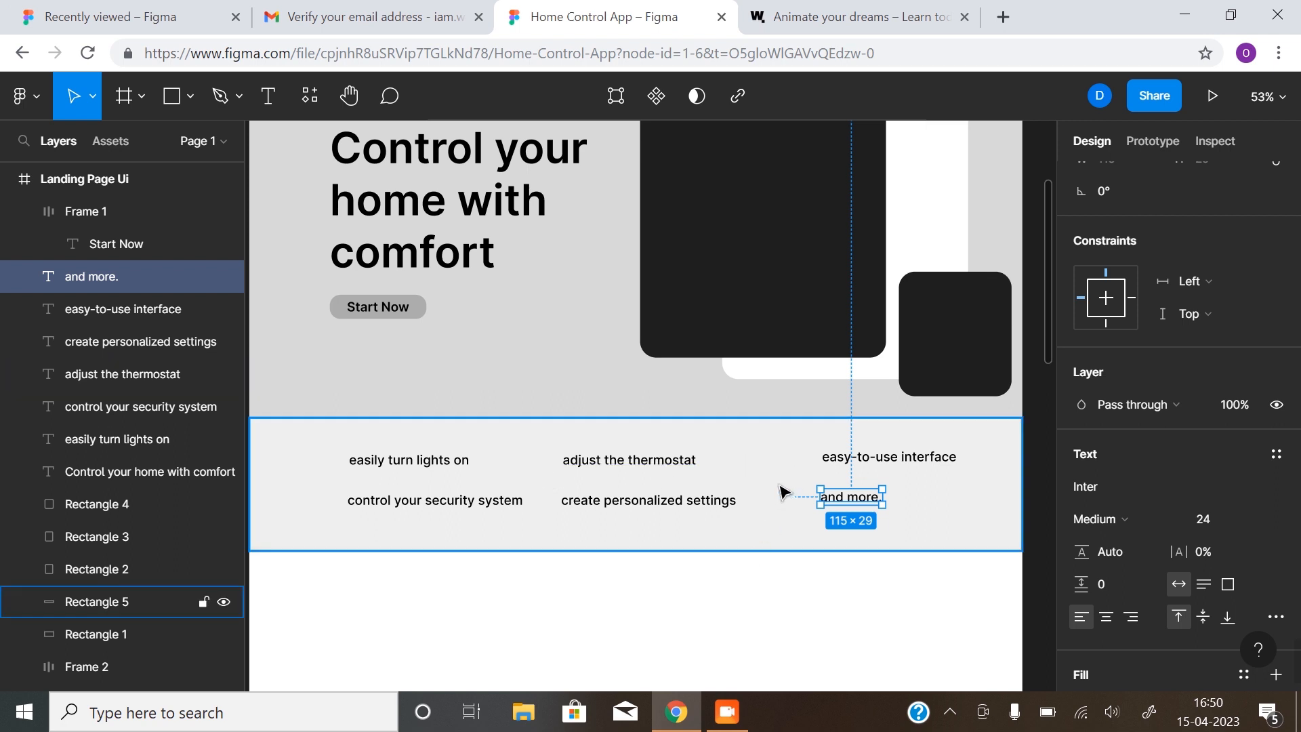
Draw a thin vertical bar beside the first label and give it a 30 corner radius
click(171, 95)
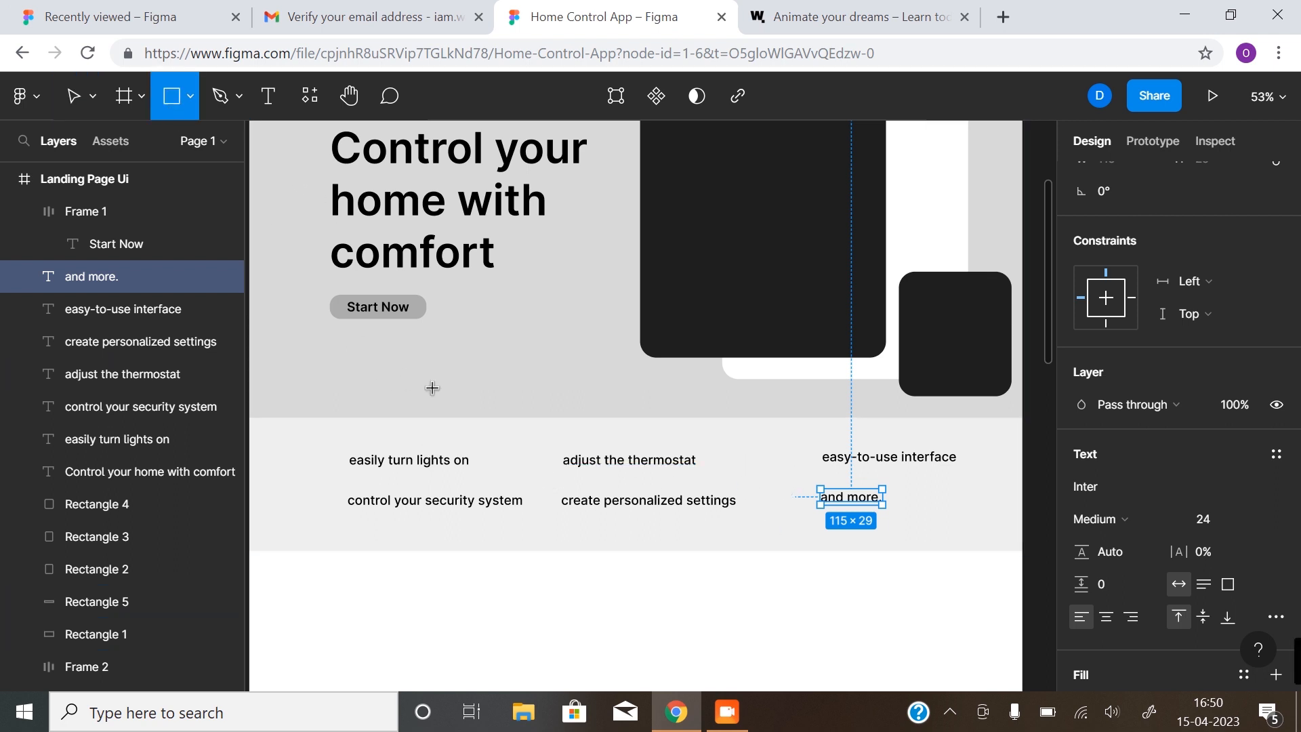
scroll(551, 499, up, 5)
drag(486, 466, 555, 436)
scroll(520, 454, up, 5)
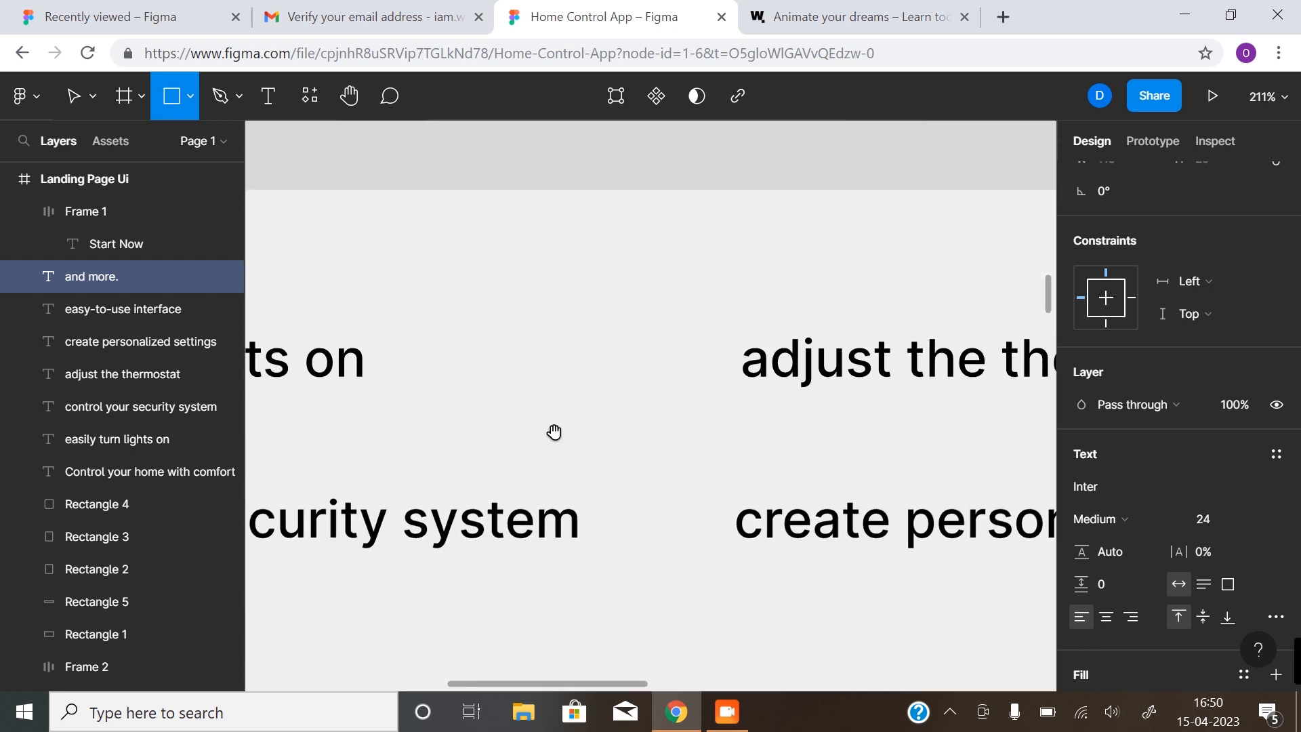
mouse_move(541, 309)
mouse_down()
mouse_move(570, 381)
mouse_move(554, 401)
mouse_up()
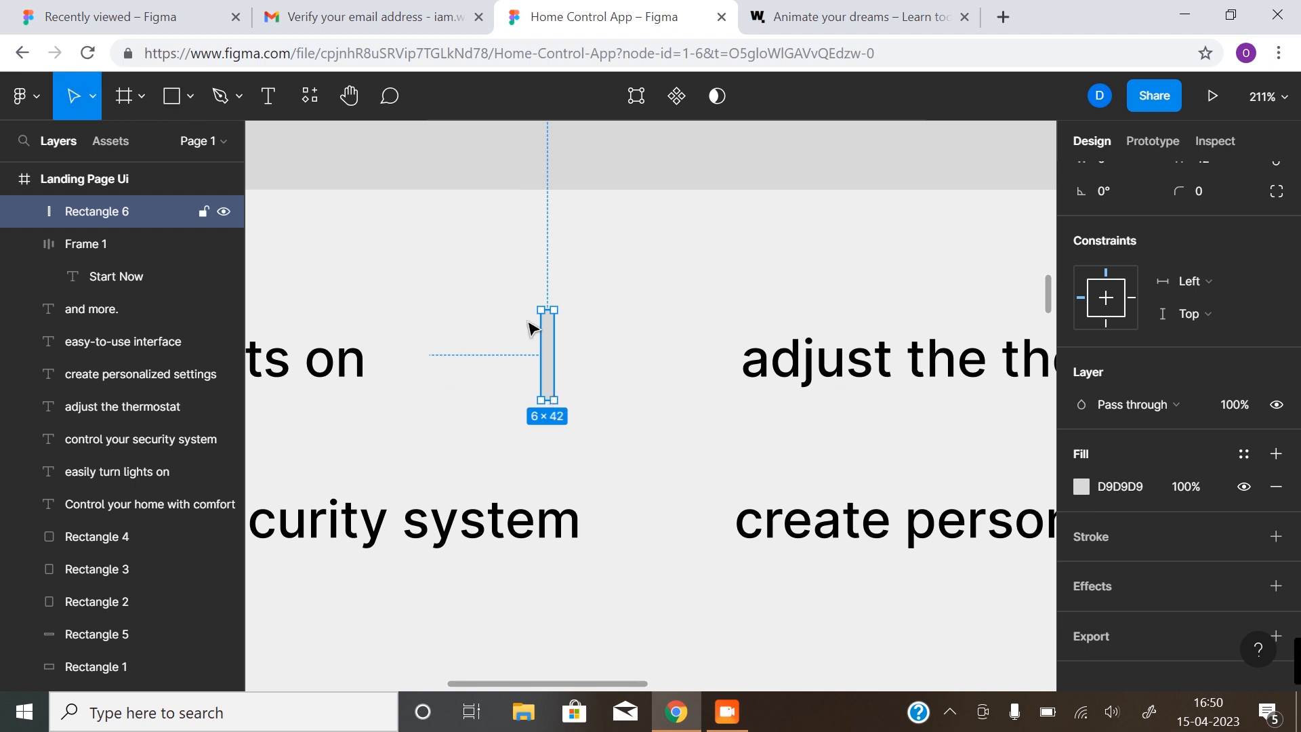
click(1083, 487)
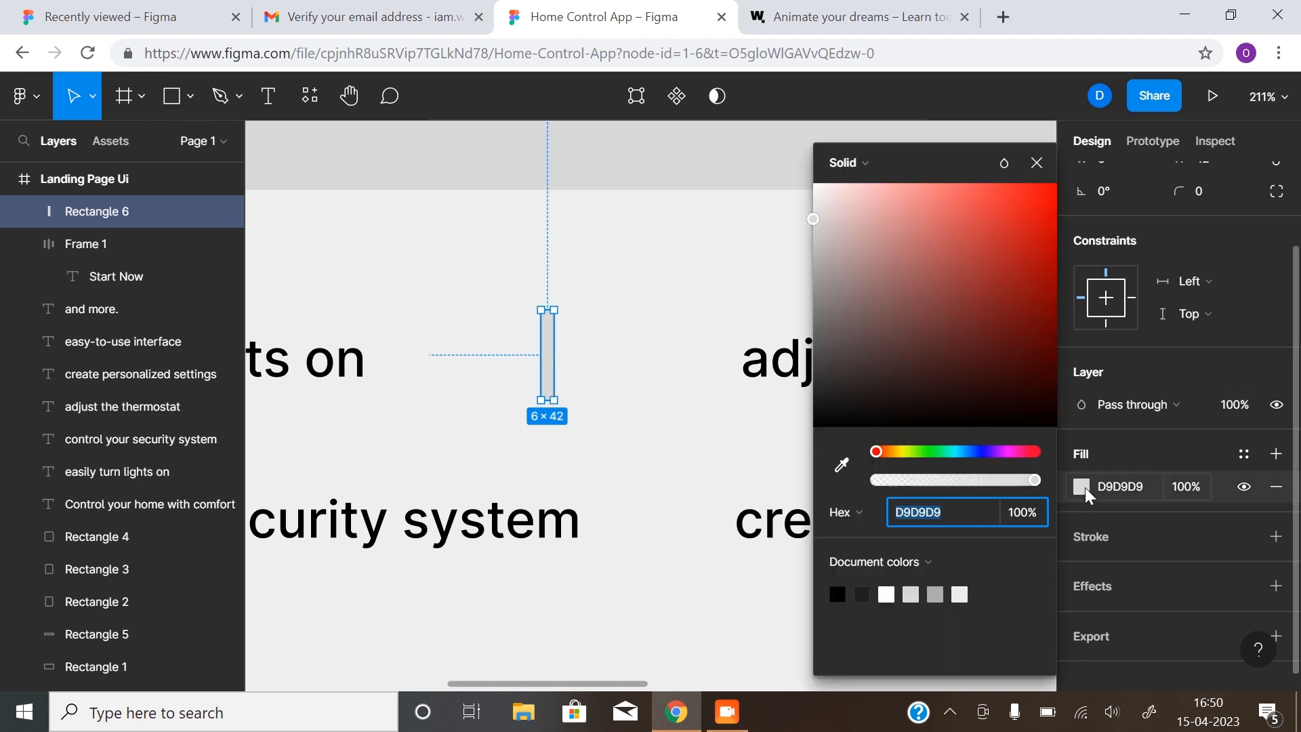
click(1199, 232)
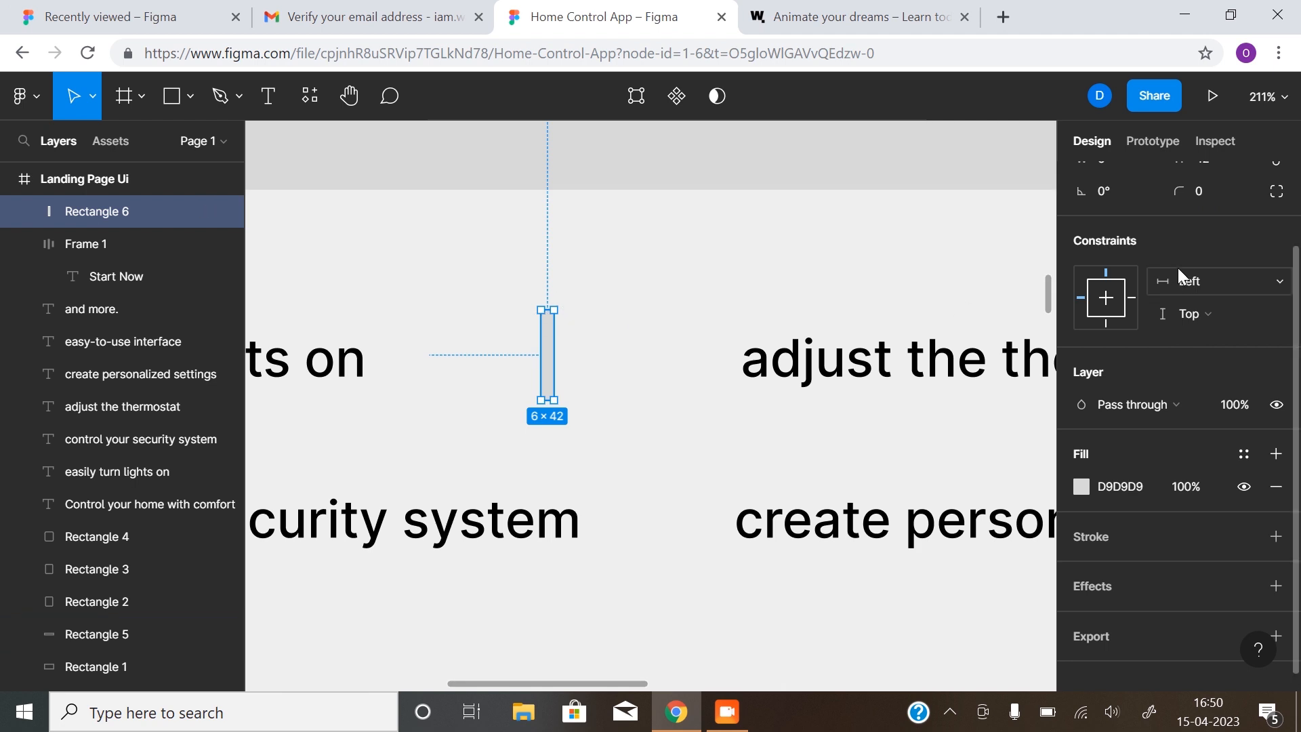
click(1203, 191)
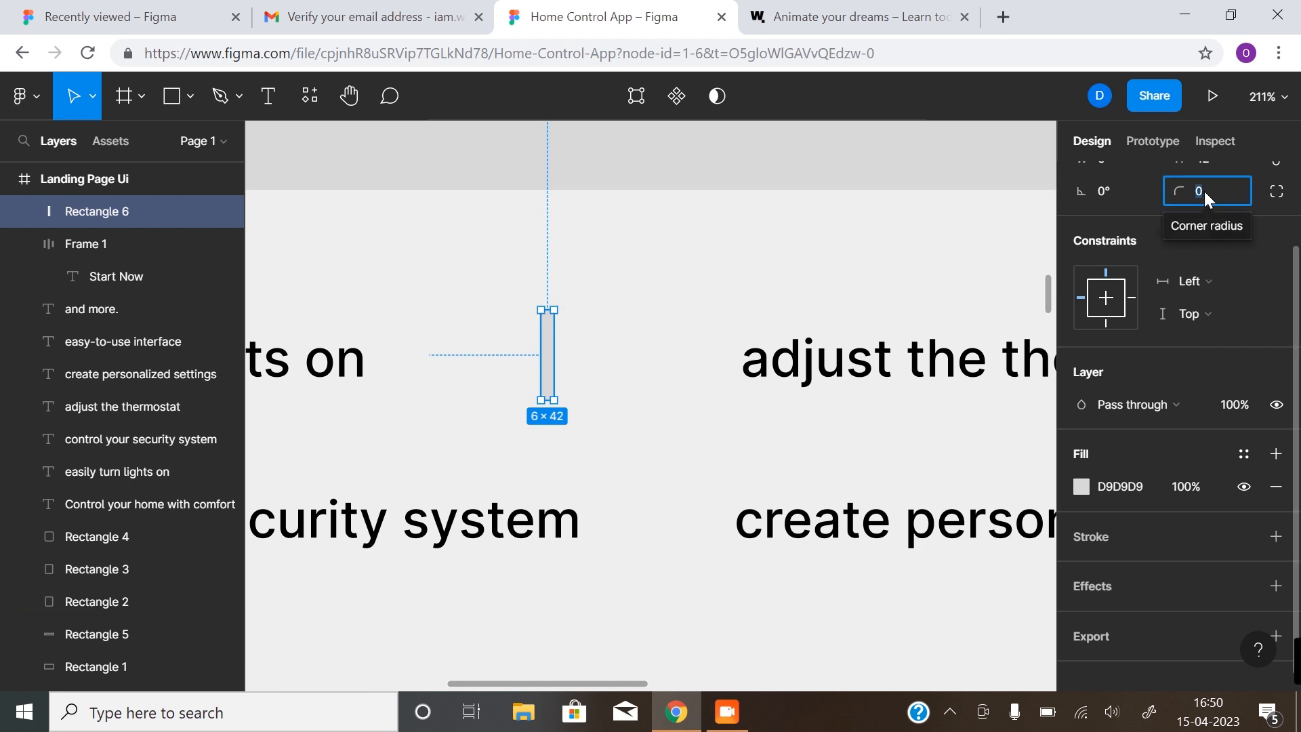
text(30)
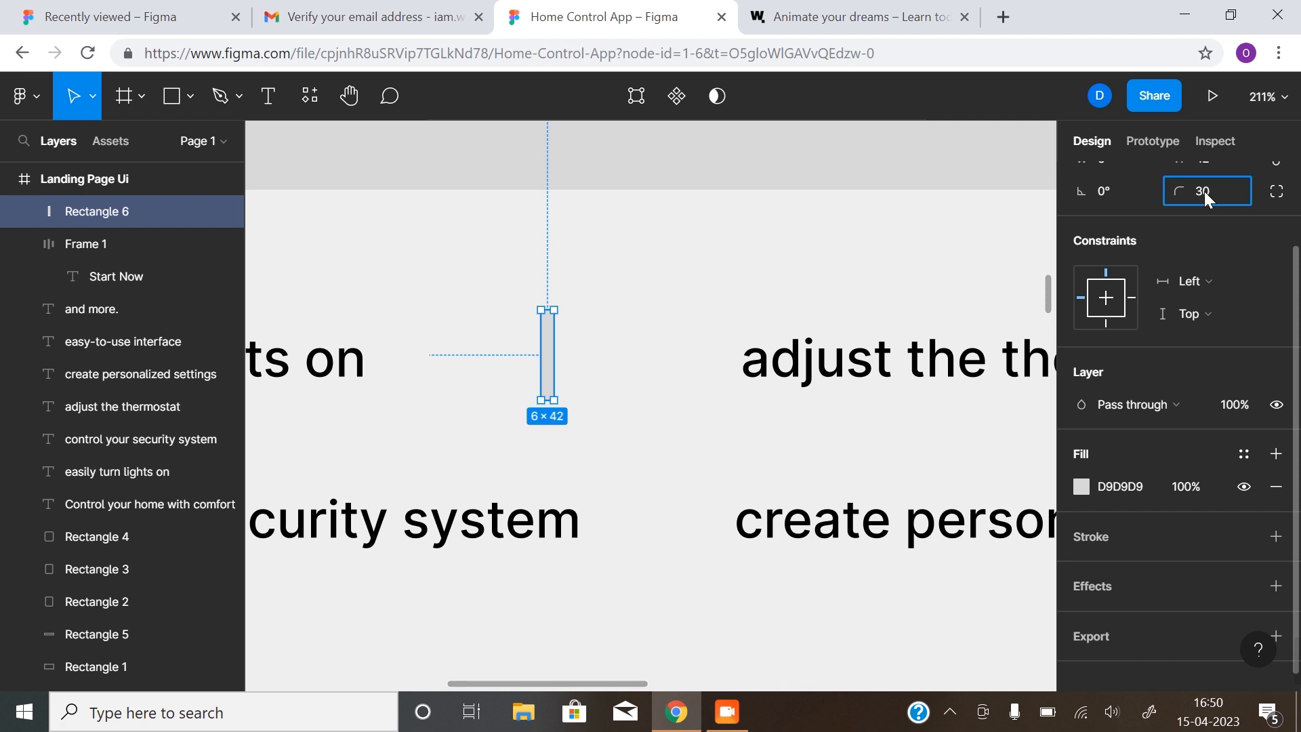
click(614, 439)
Fill the divider bar grey ACACAC and zoom out to fit the feature band
click(549, 328)
click(1082, 486)
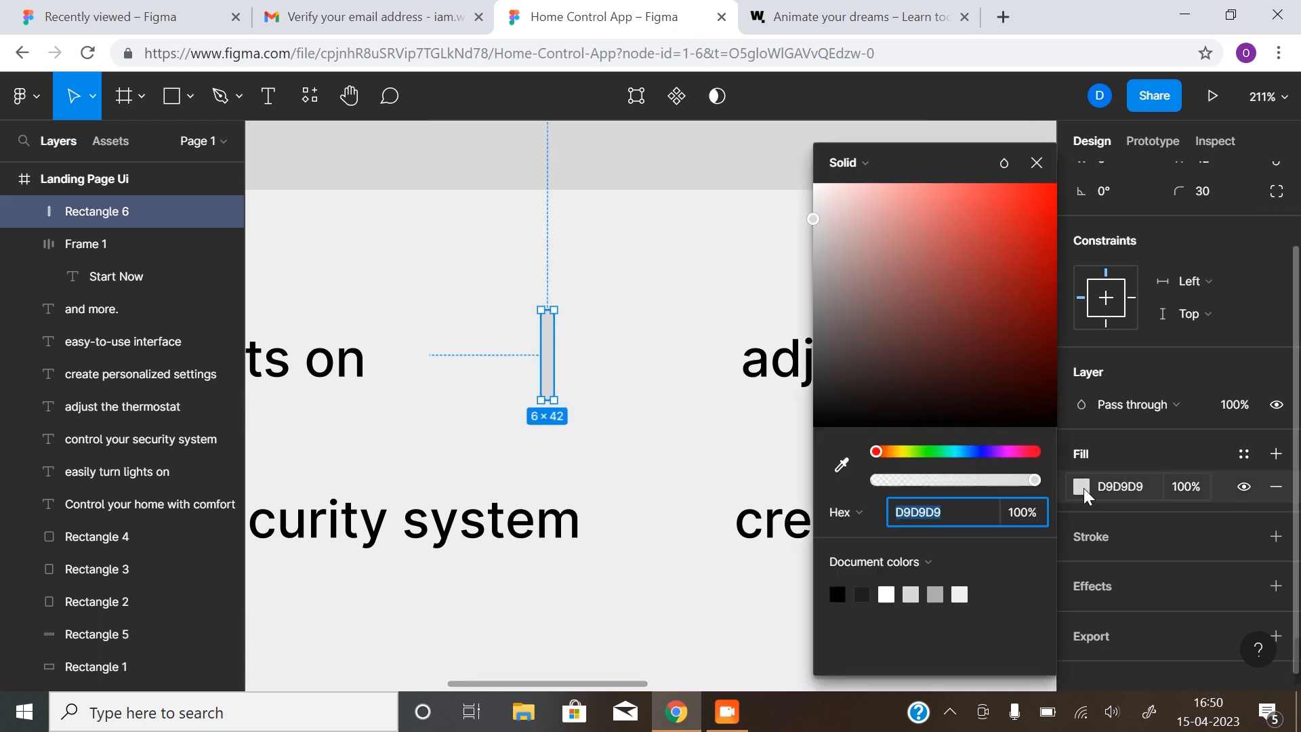
click(936, 592)
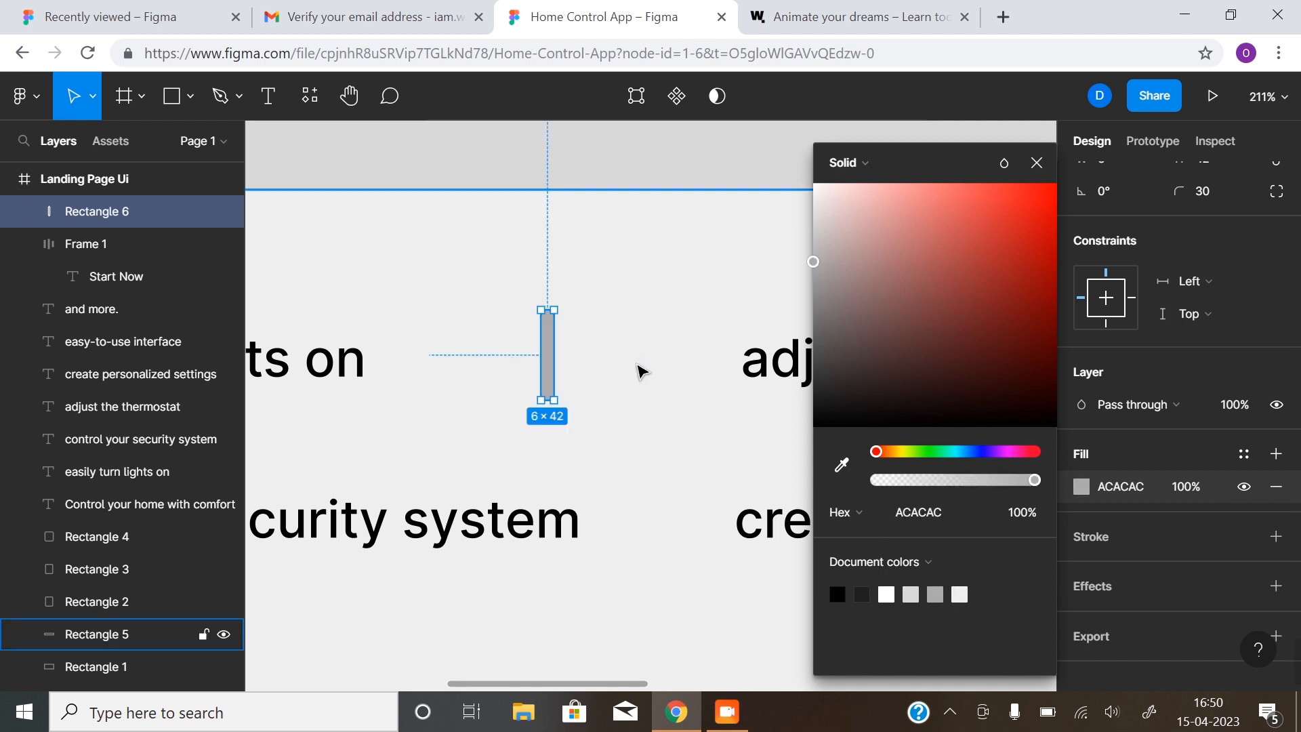
click(635, 368)
key(shift+2)
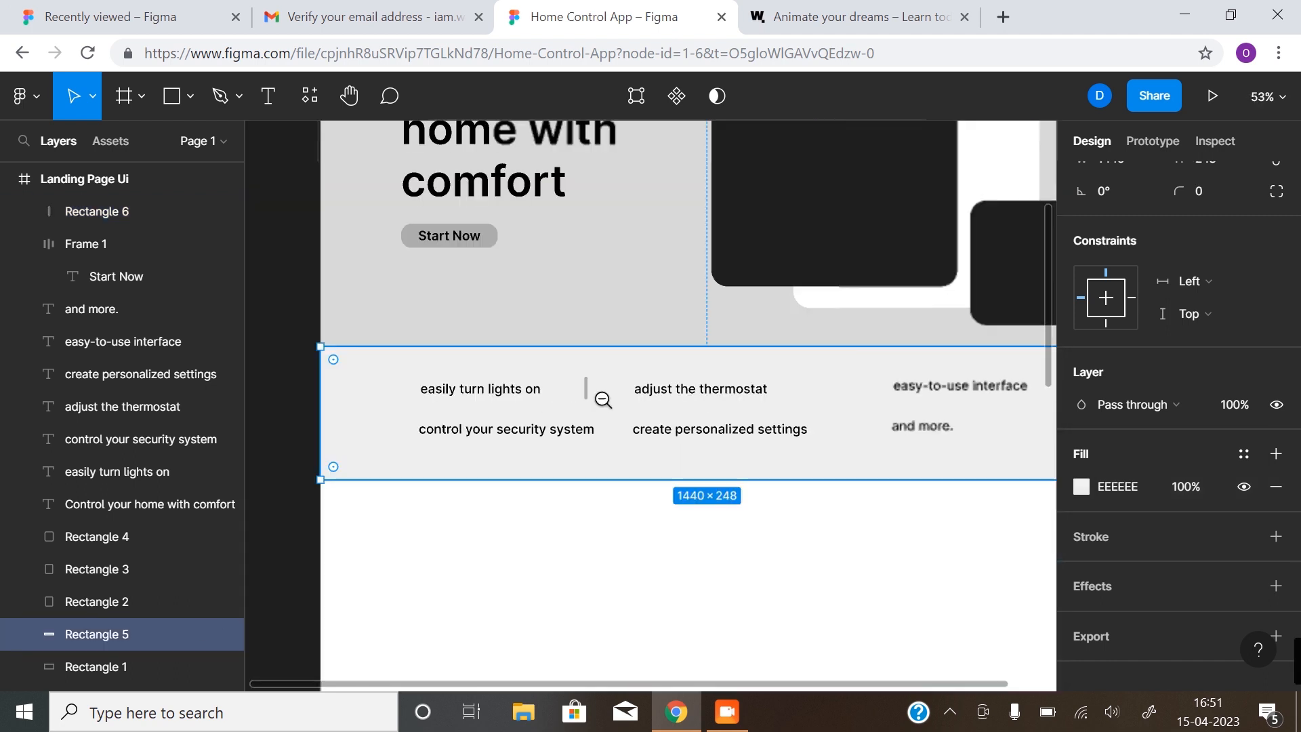
Copy the divider before 'easy-to-use interface', then copy both dividers down into the second row
scroll(637, 391, right, 3)
scroll(636, 392, down, 1)
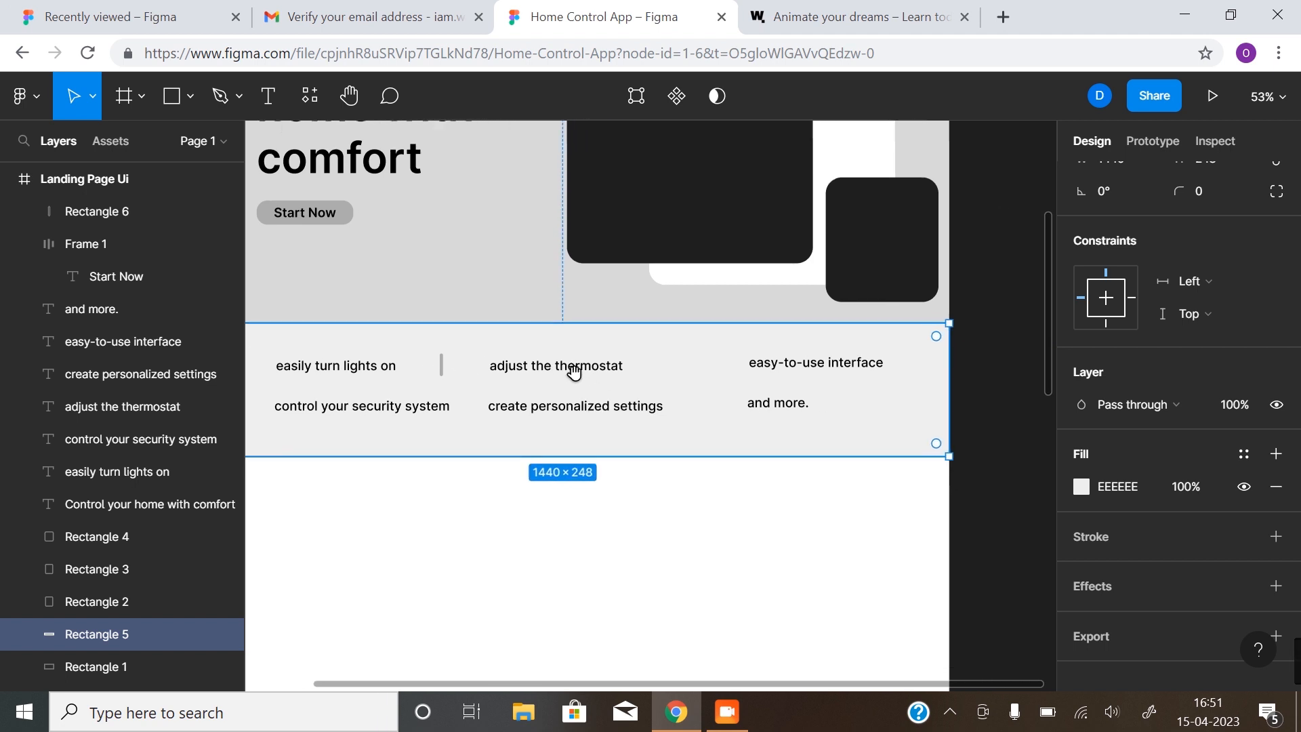
click(441, 370)
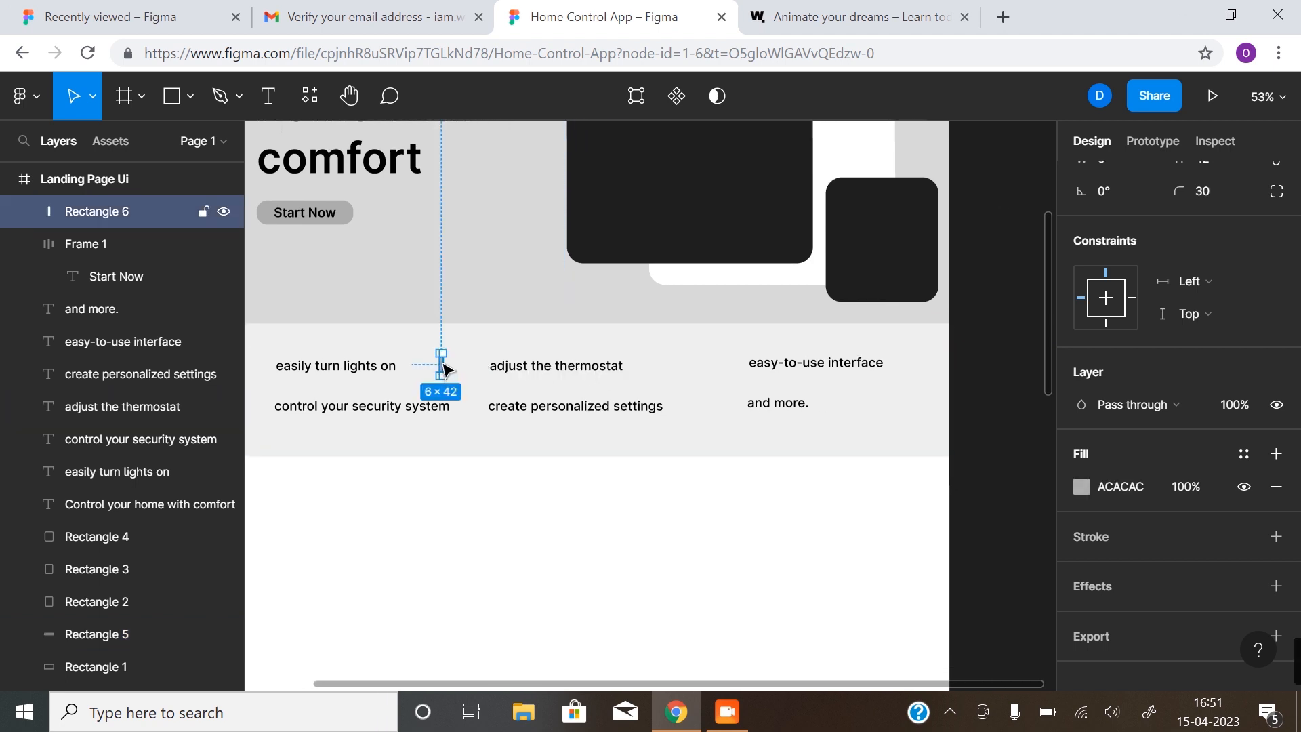
drag(443, 366, 704, 366)
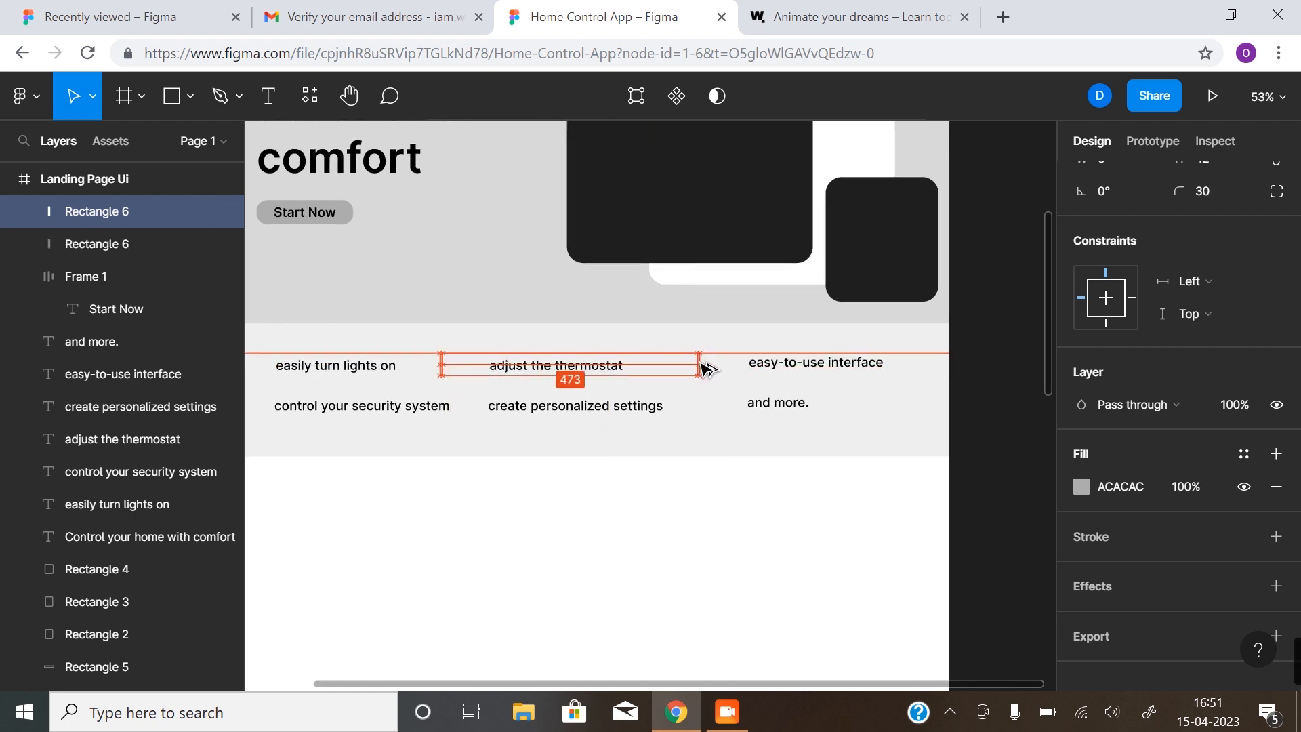
shift+click(441, 363)
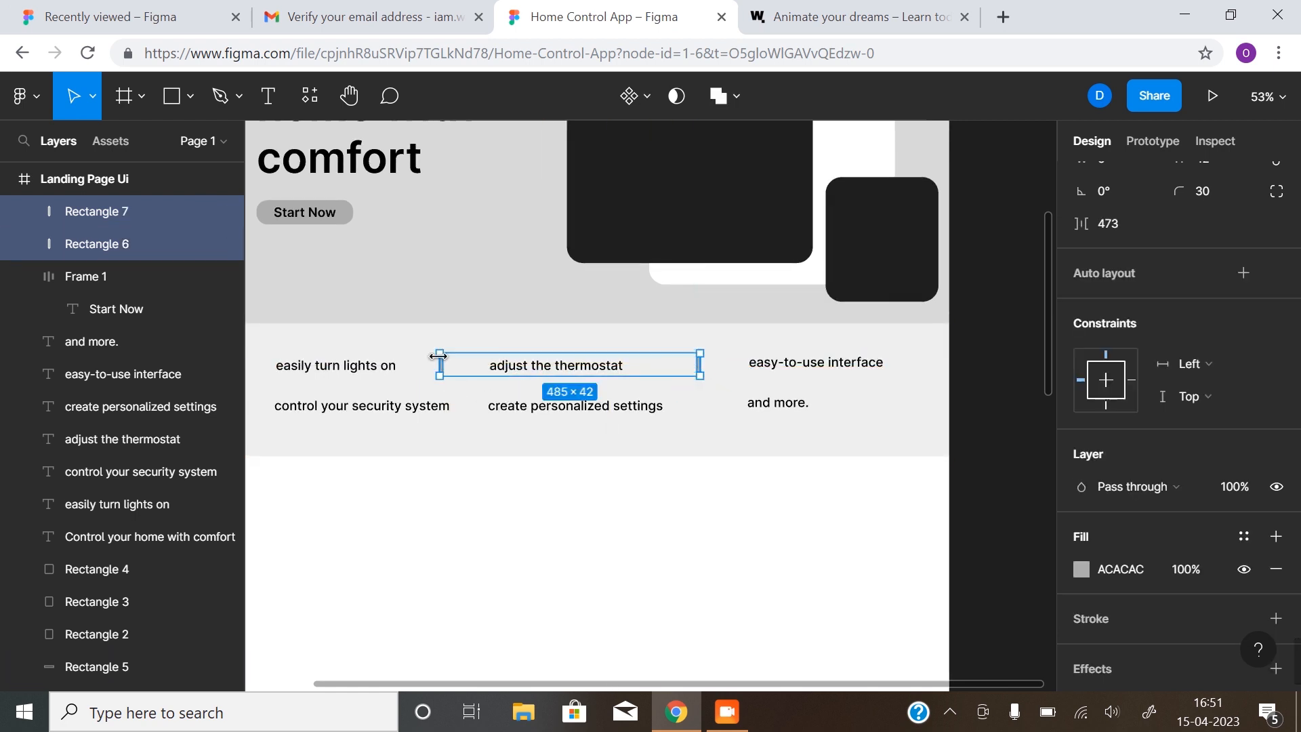
drag(452, 371, 482, 411)
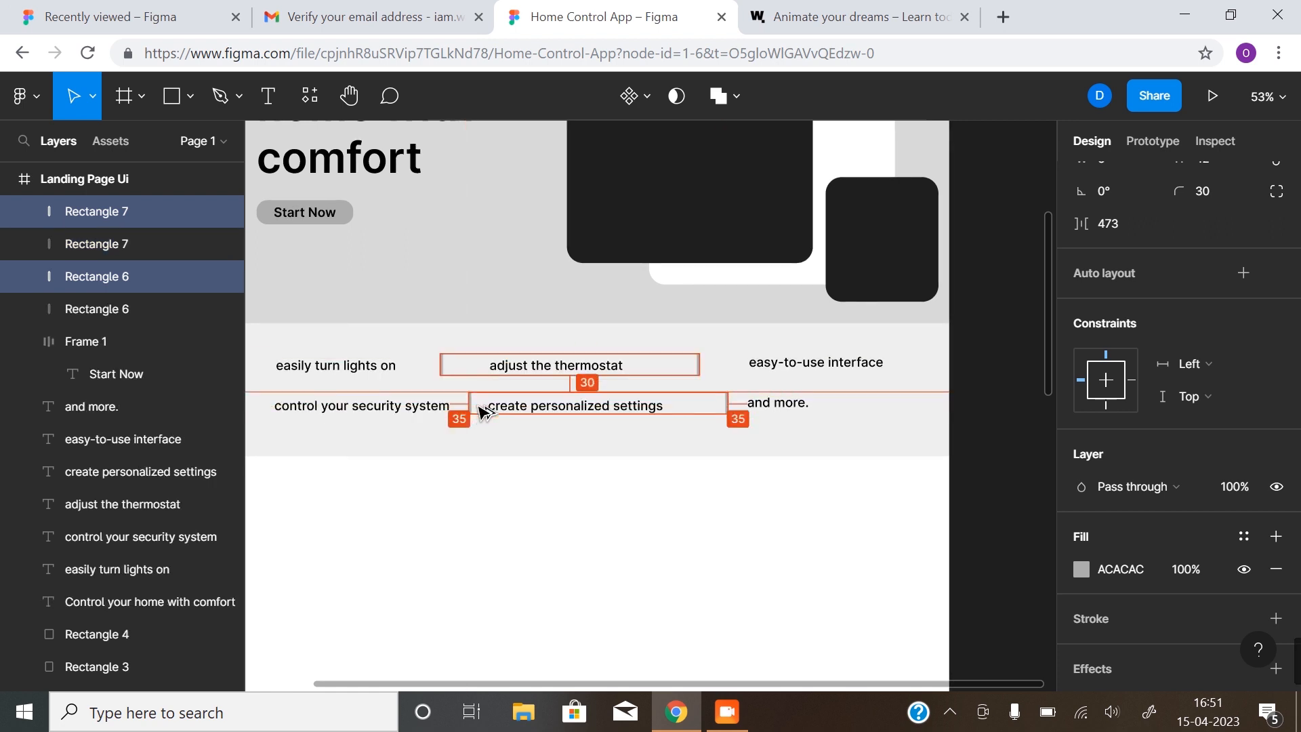
click(544, 519)
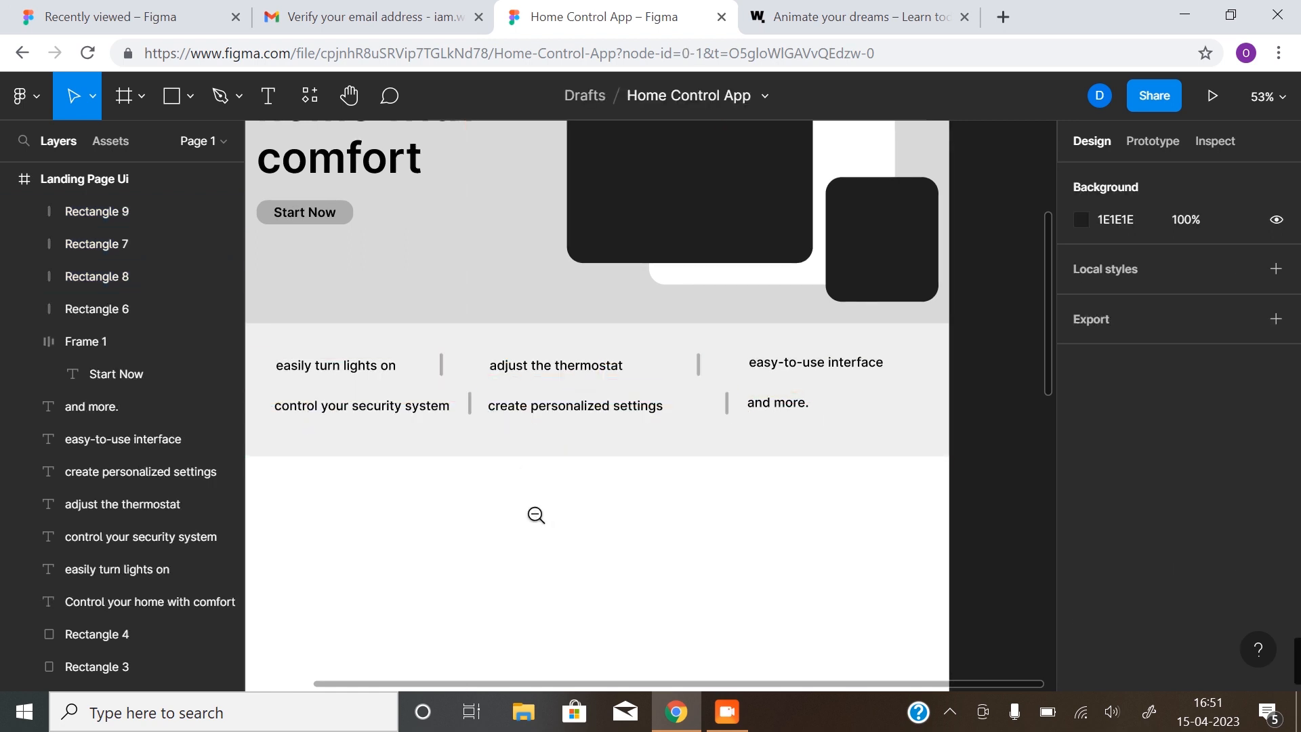
scroll(534, 514, down, 3)
scroll(531, 520, down, 1)
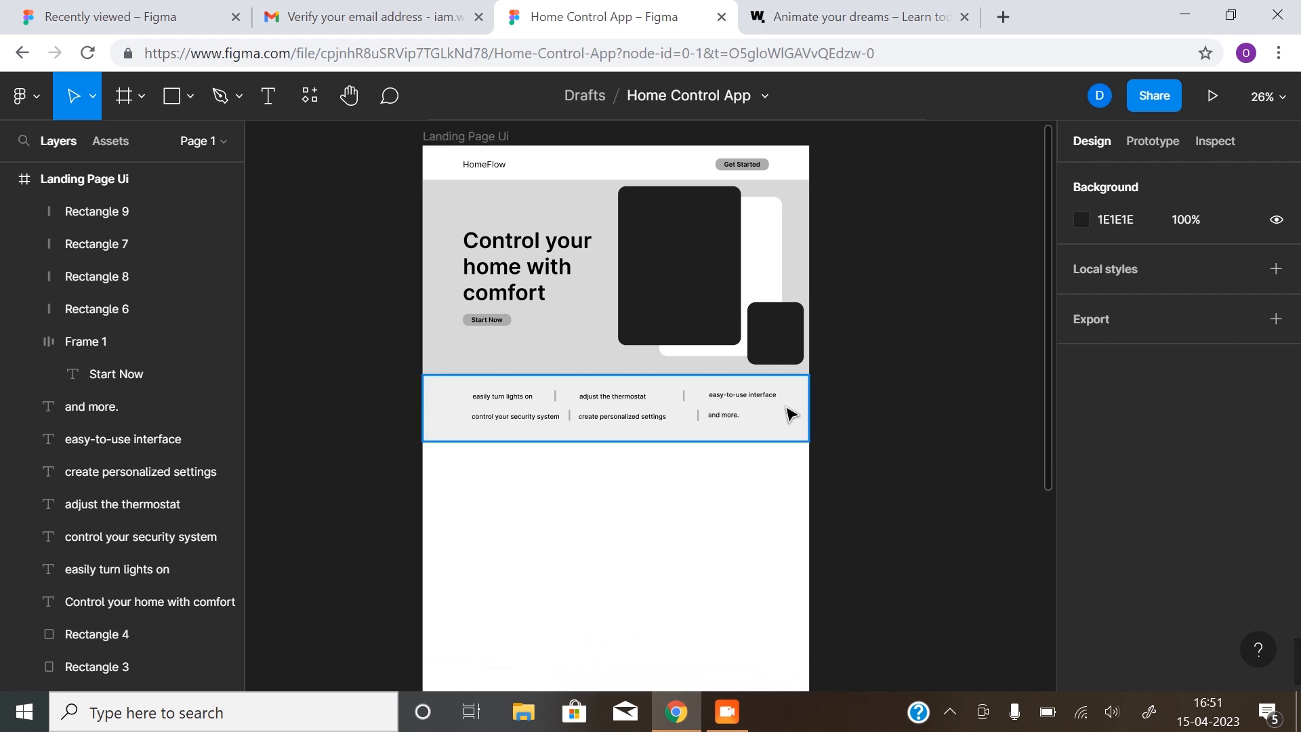
Wrap the top row's three labels and two dividers in a centered horizontal auto-layout frame
click(502, 404)
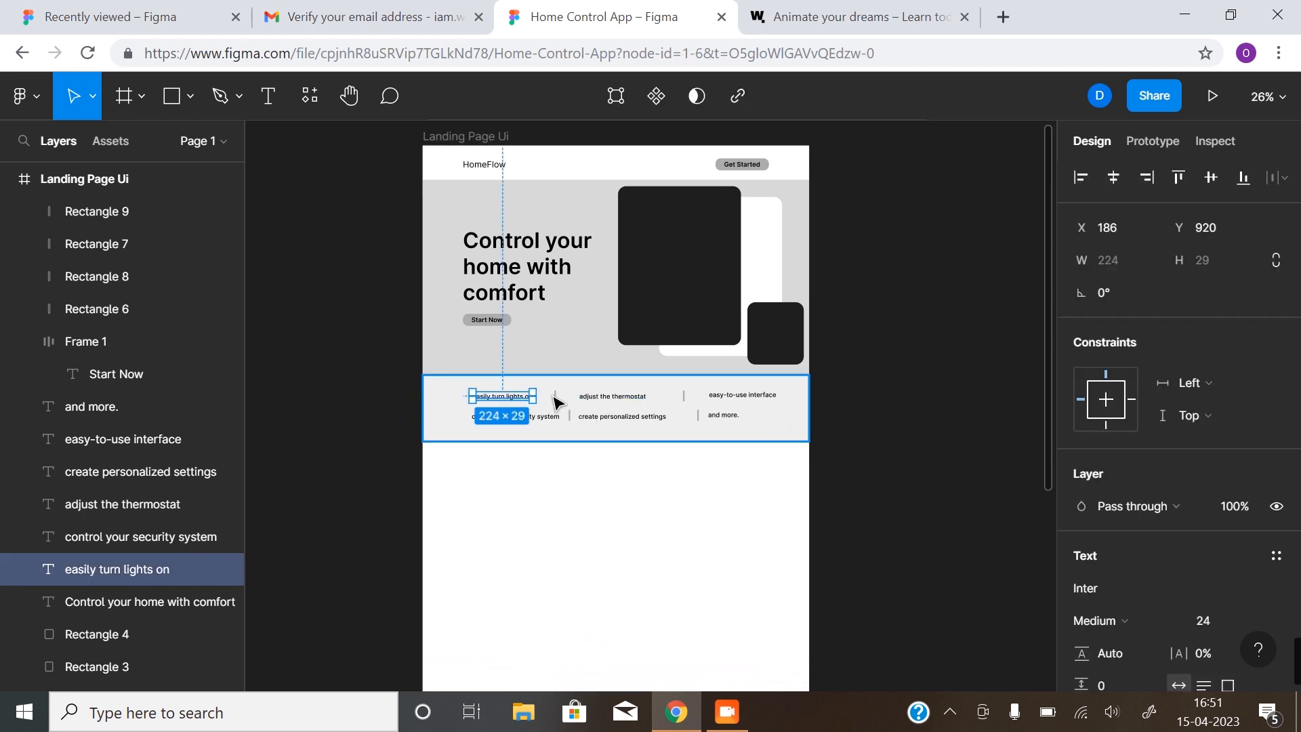
shift+click(556, 399)
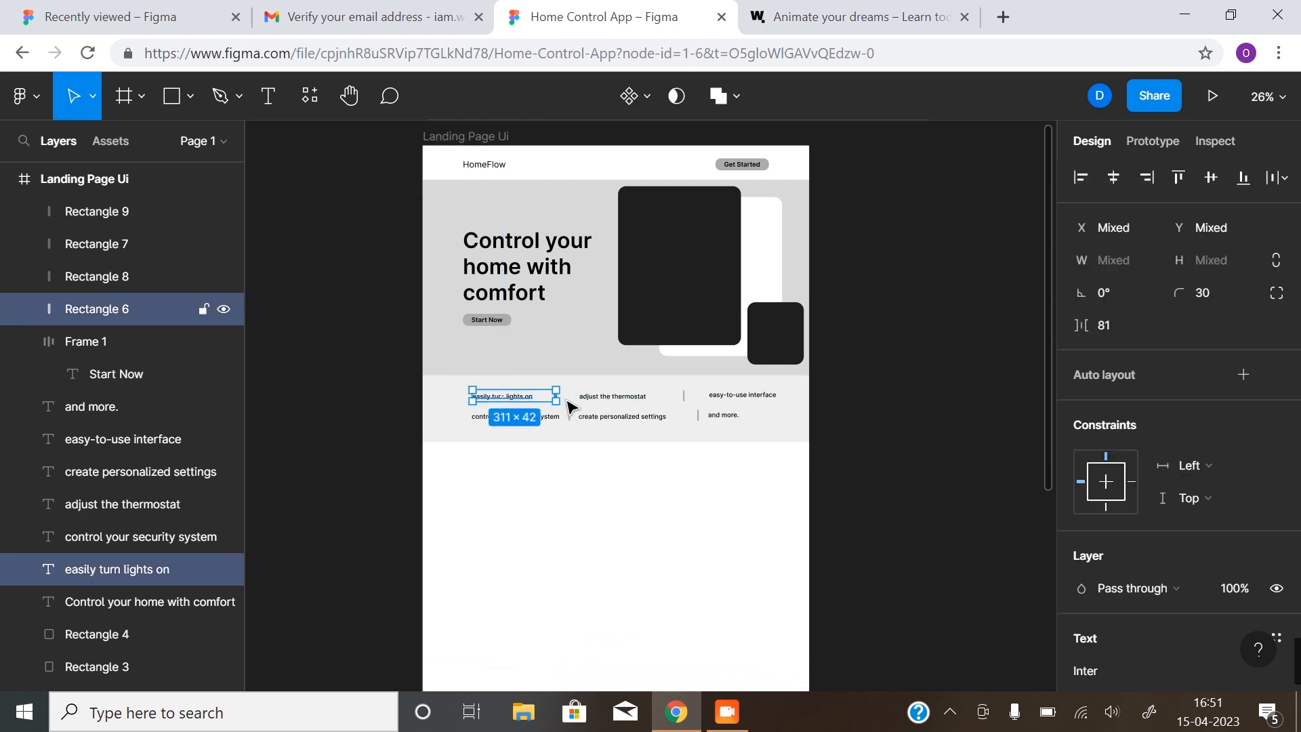
shift+click(609, 400)
shift+click(684, 397)
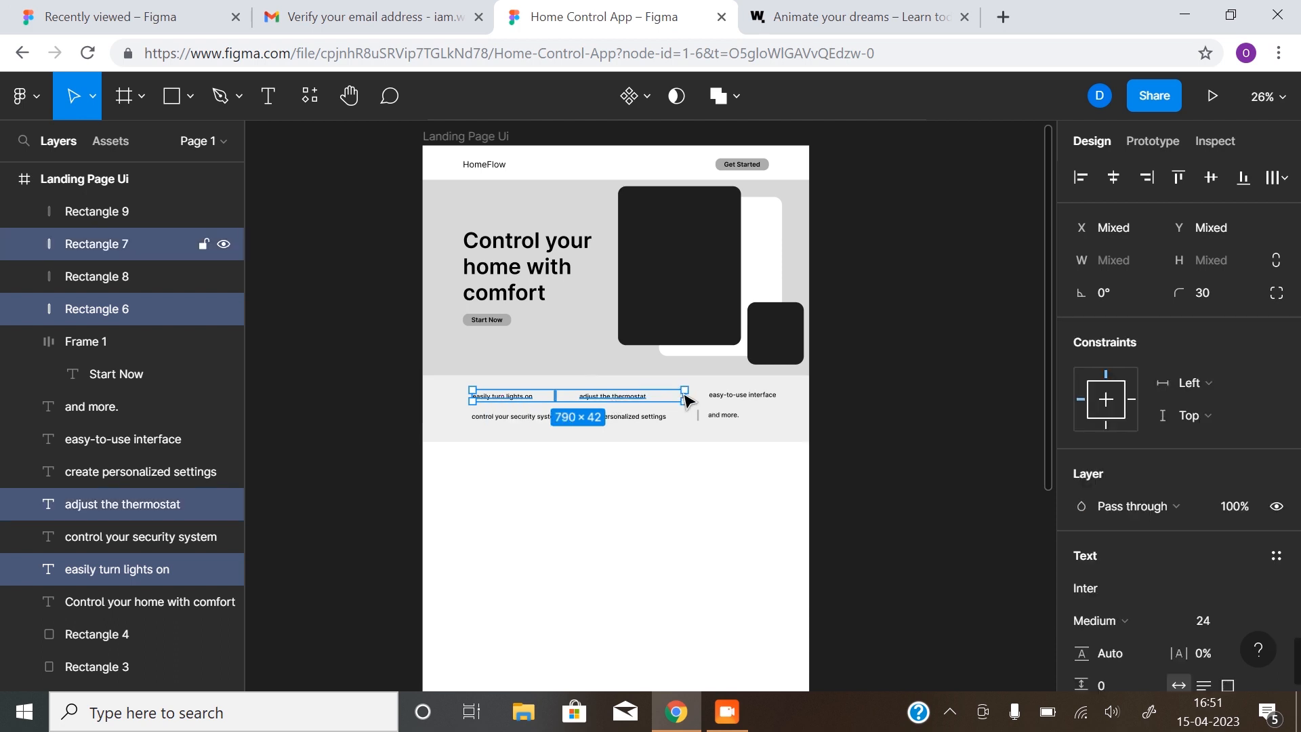
shift+click(732, 397)
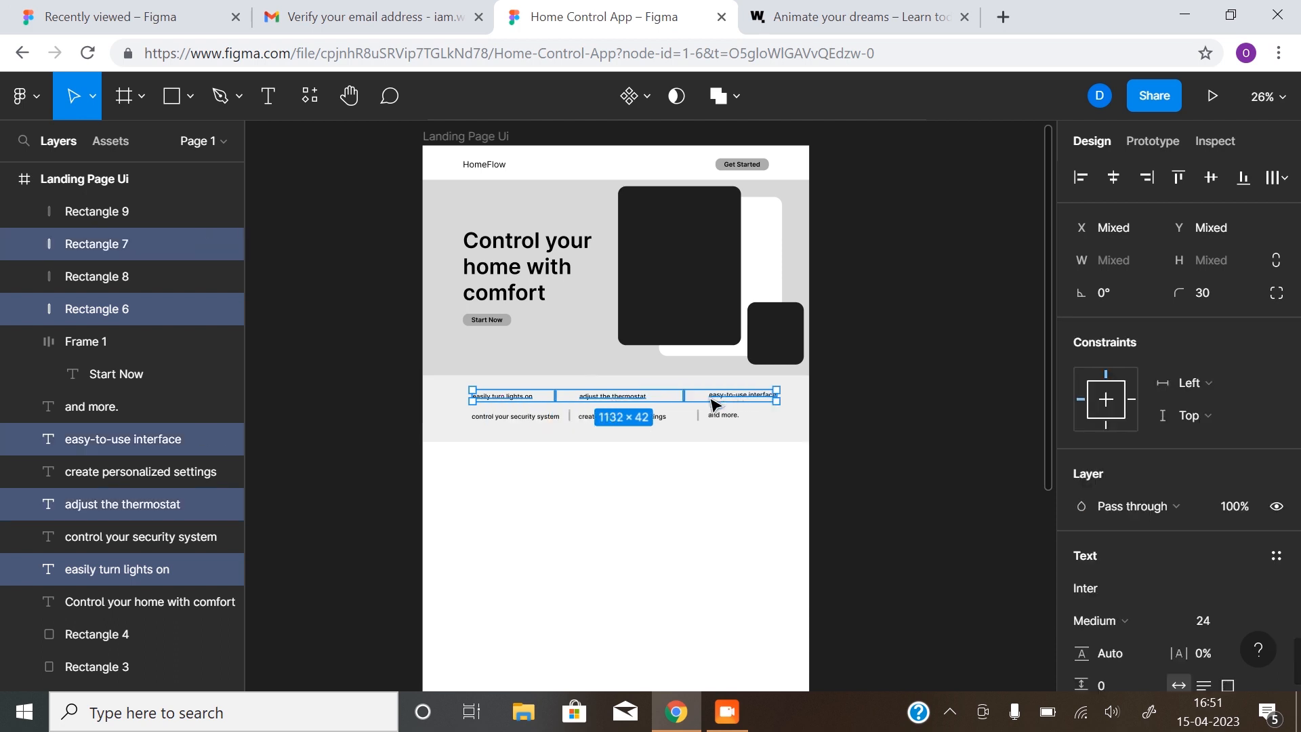
key(shift+a)
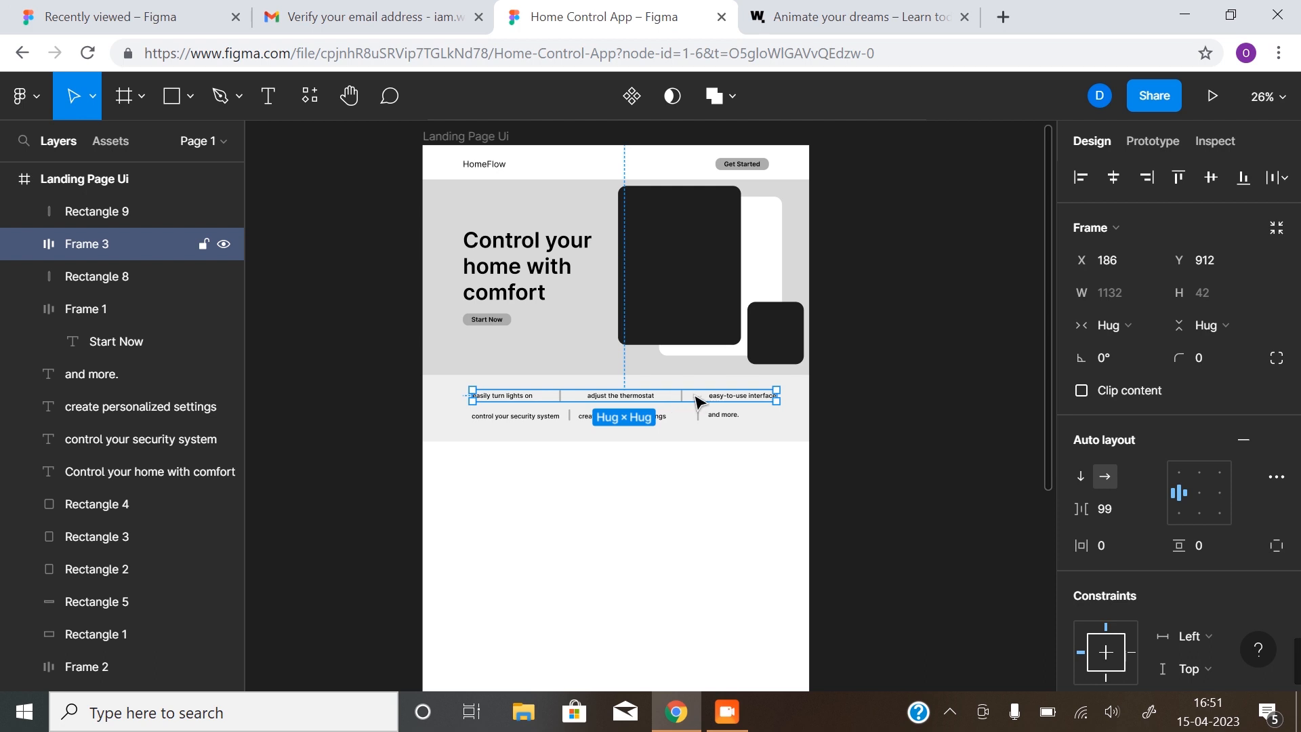
click(1199, 495)
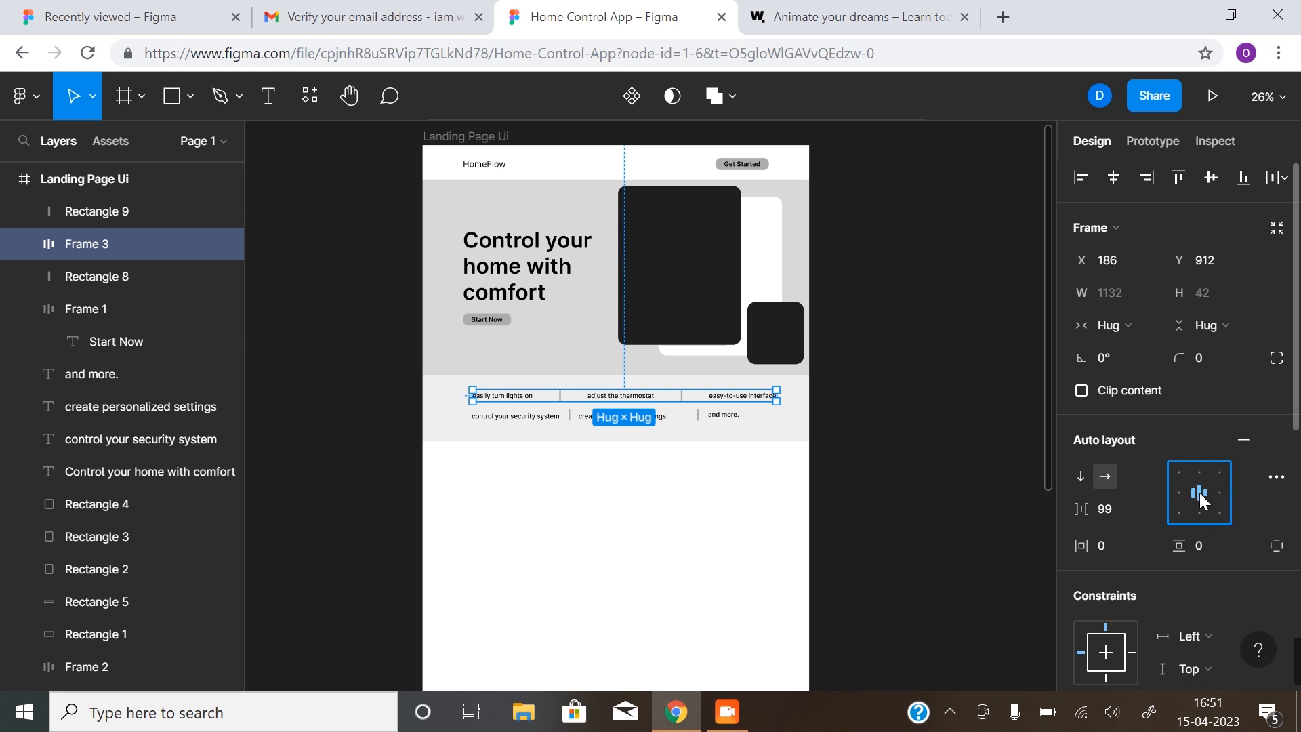
Wrap the bottom row's labels and dividers in a centered horizontal auto-layout frame
click(535, 420)
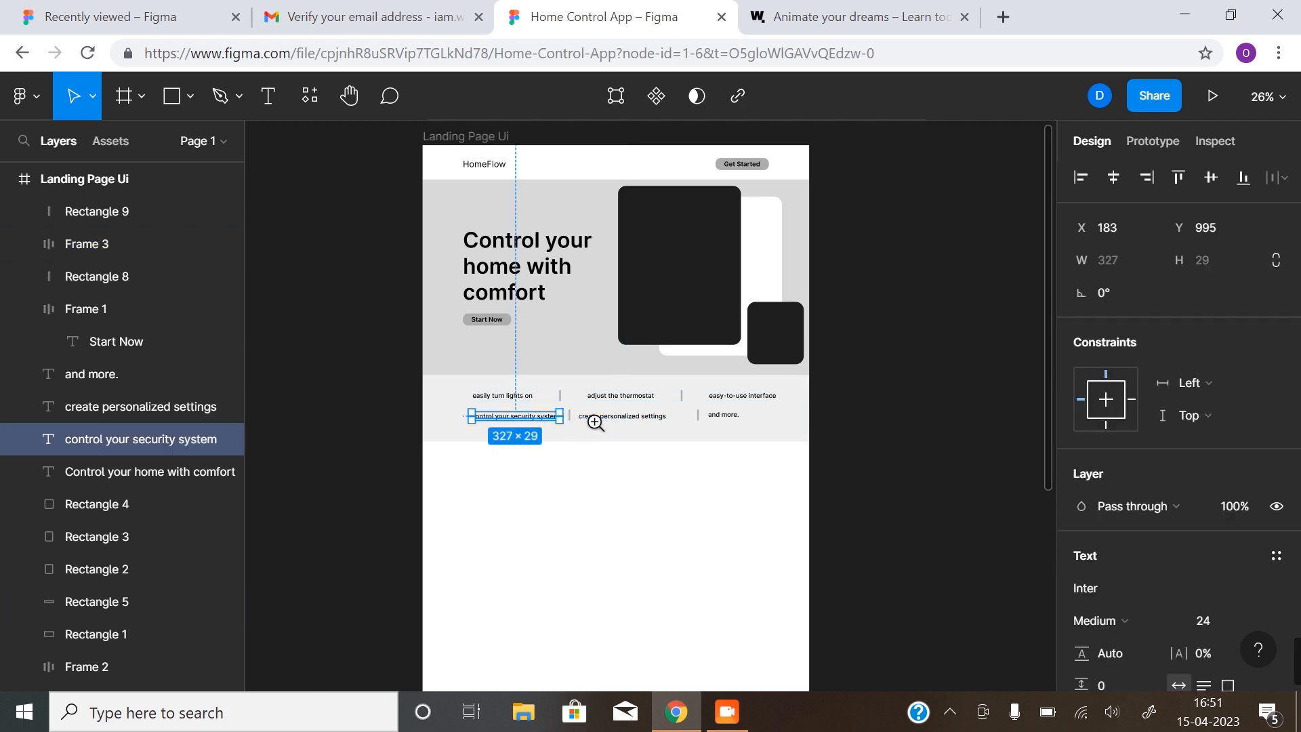
scroll(596, 421, up, 3)
shift+click(545, 409)
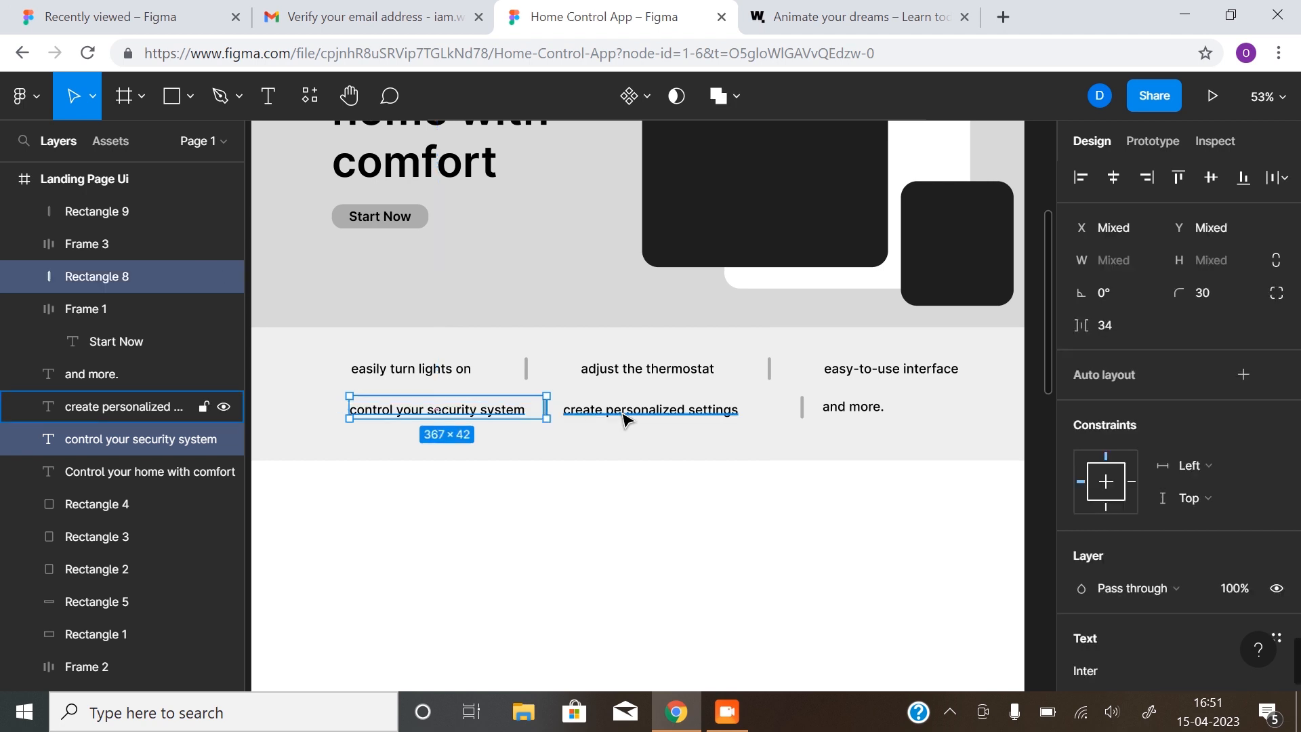
shift+click(705, 410)
shift+click(803, 409)
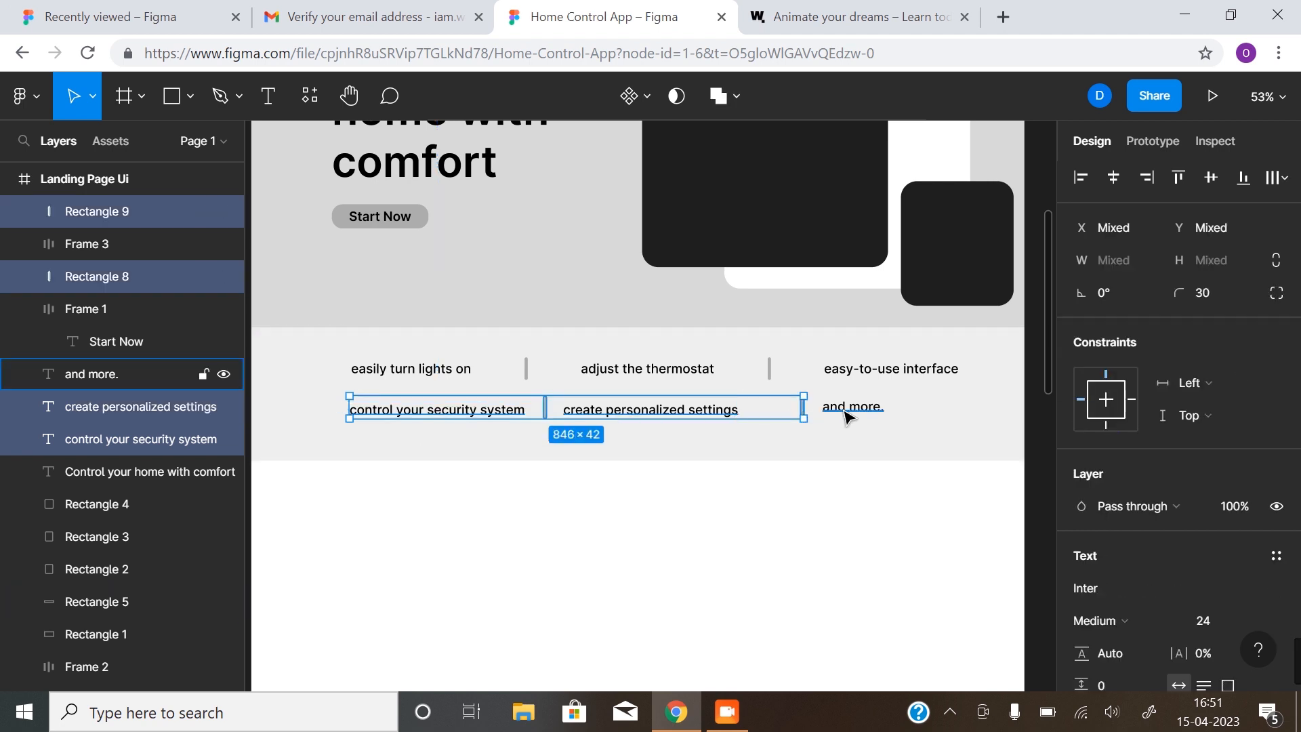
shift+click(834, 413)
key(shift+a)
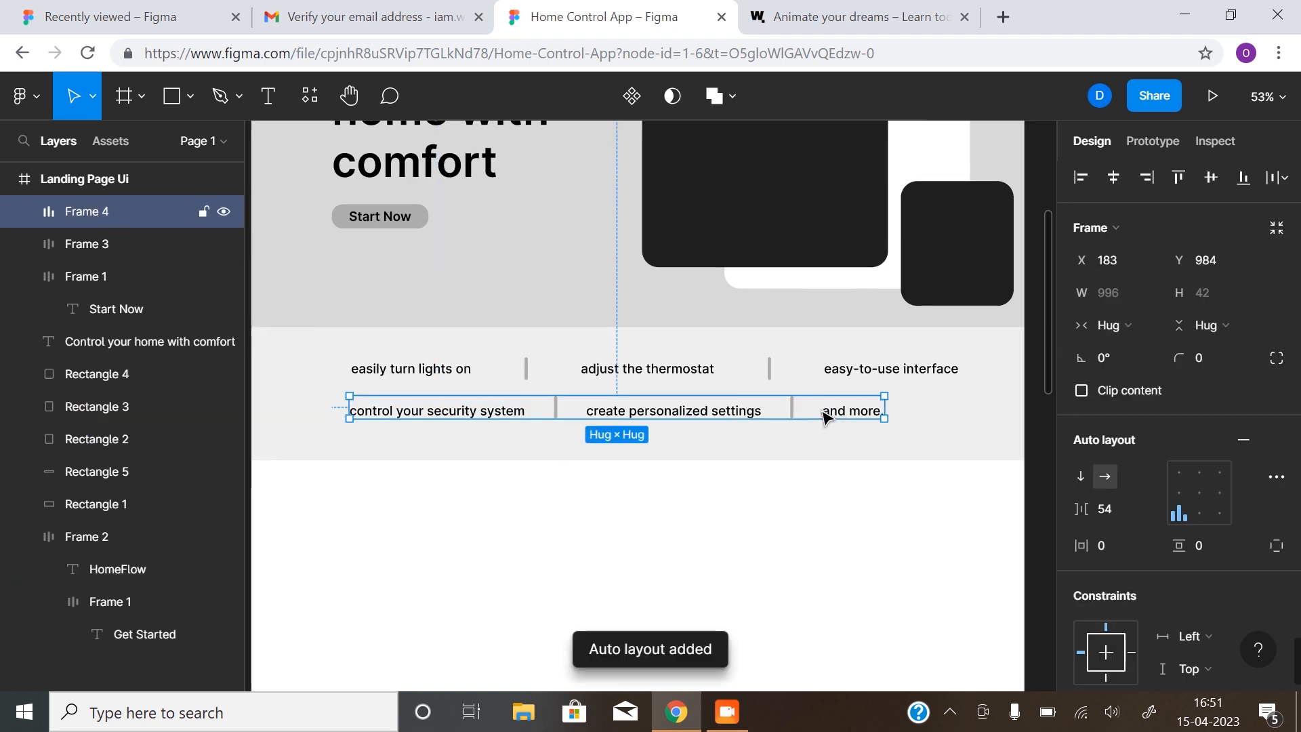
click(1197, 493)
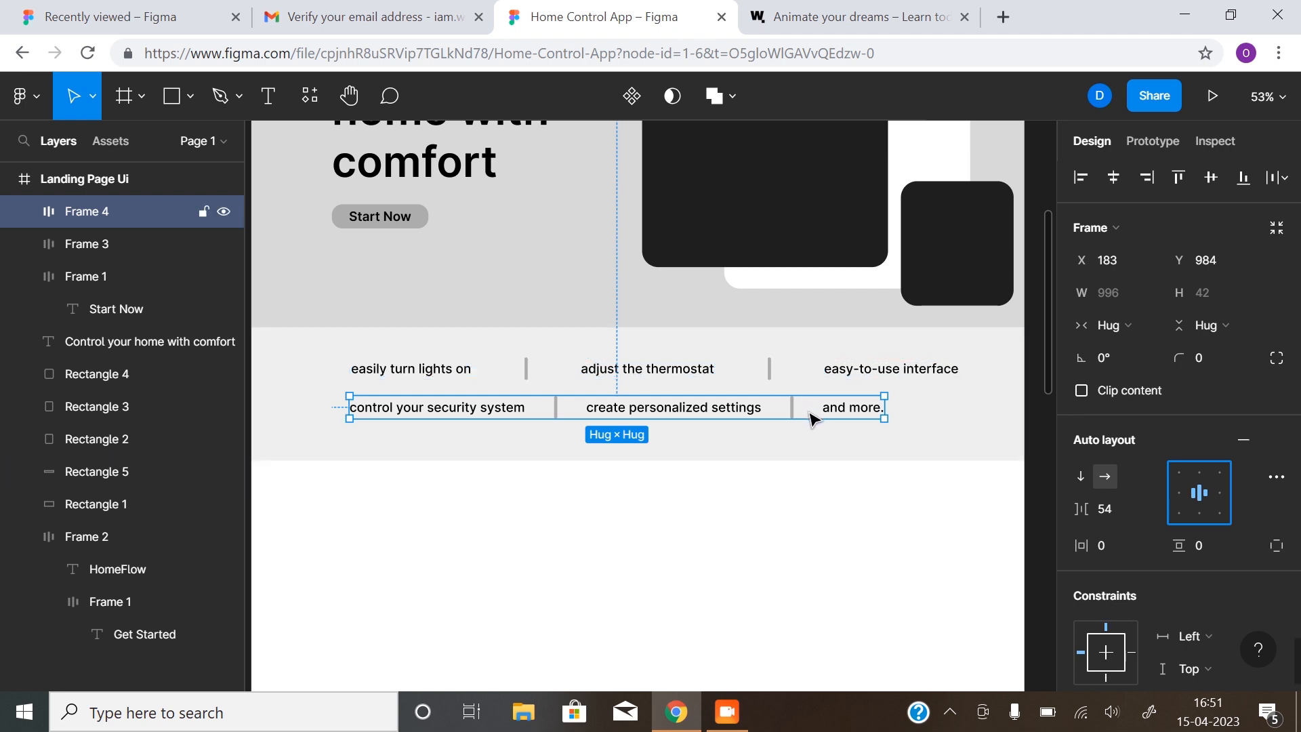
Set 88 item spacing on both row frames and stack them in a vertical auto-layout frame
click(747, 377)
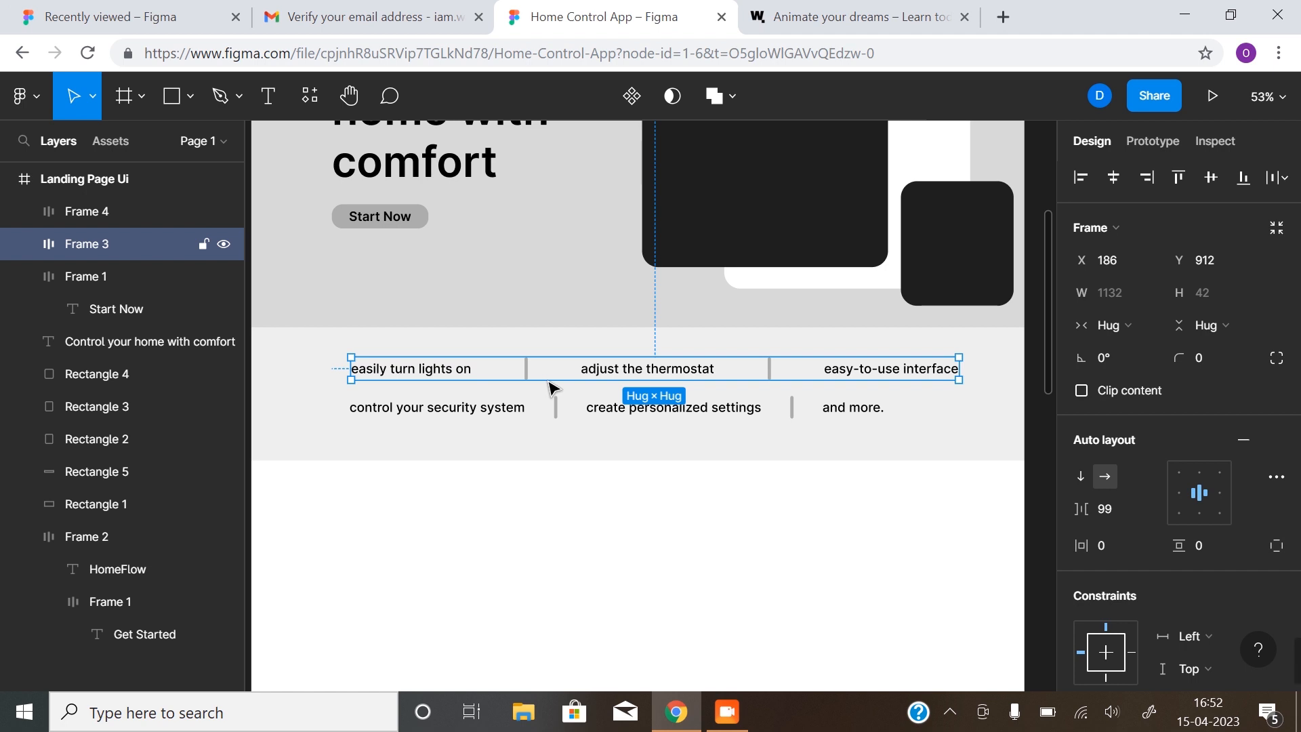
click(1107, 511)
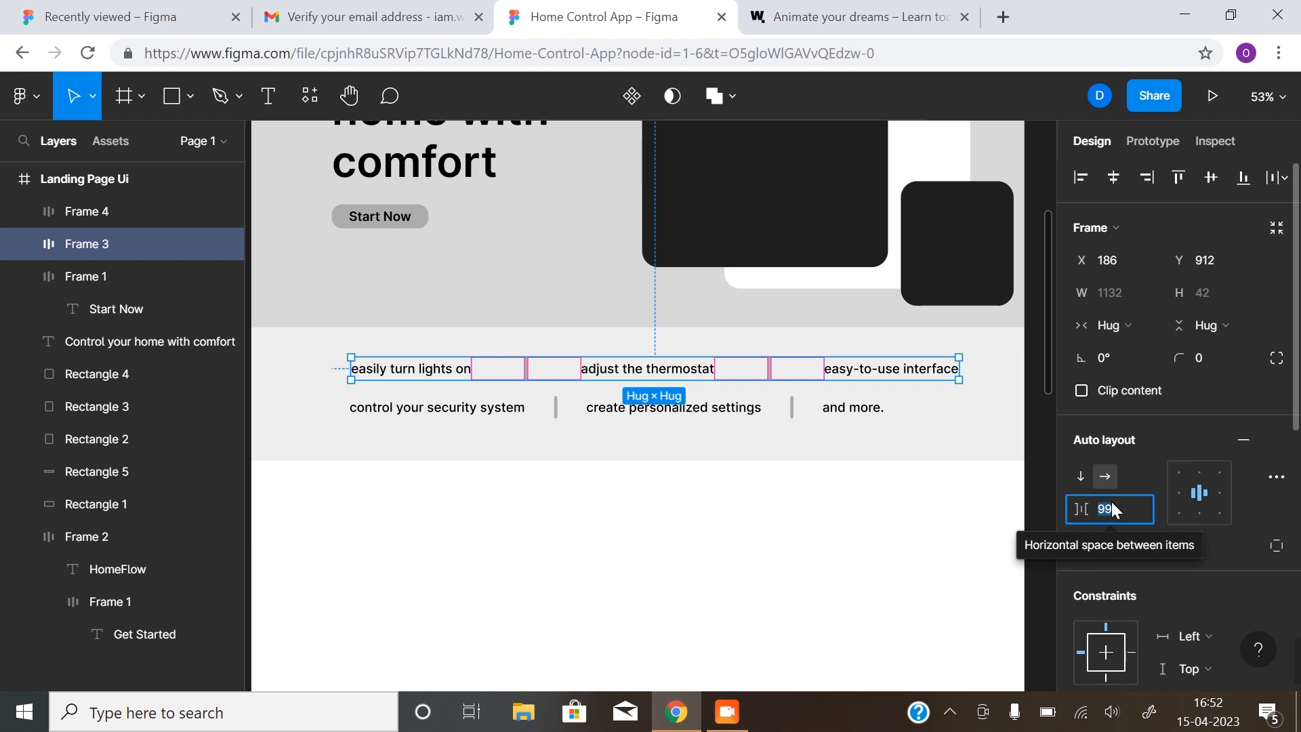
text(88)
key(Return)
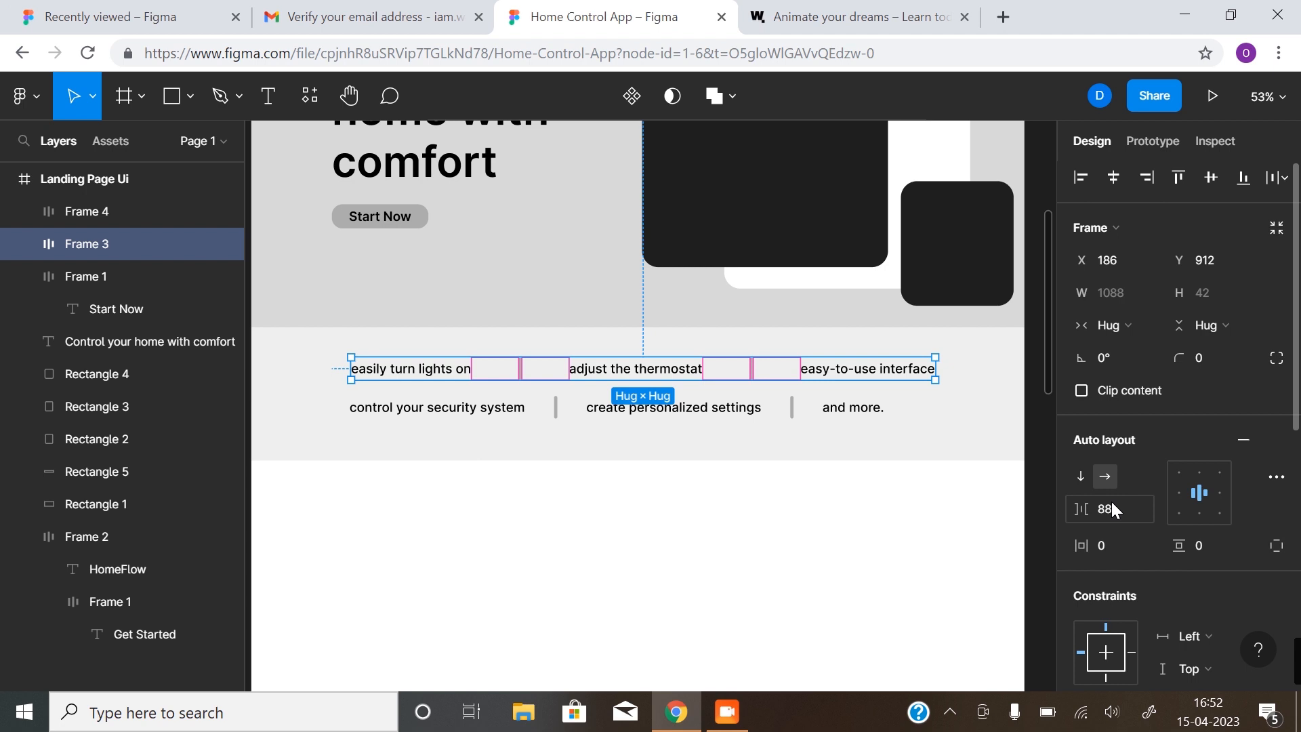
click(837, 410)
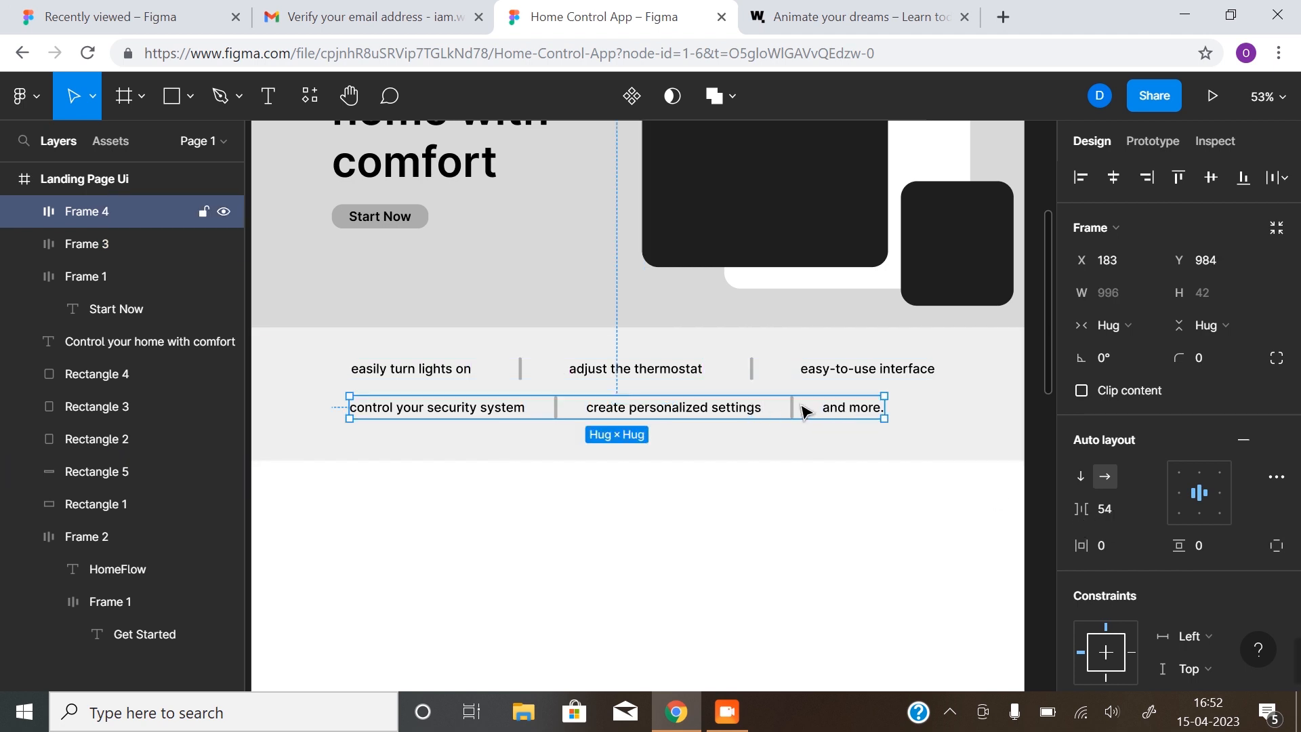
click(1104, 510)
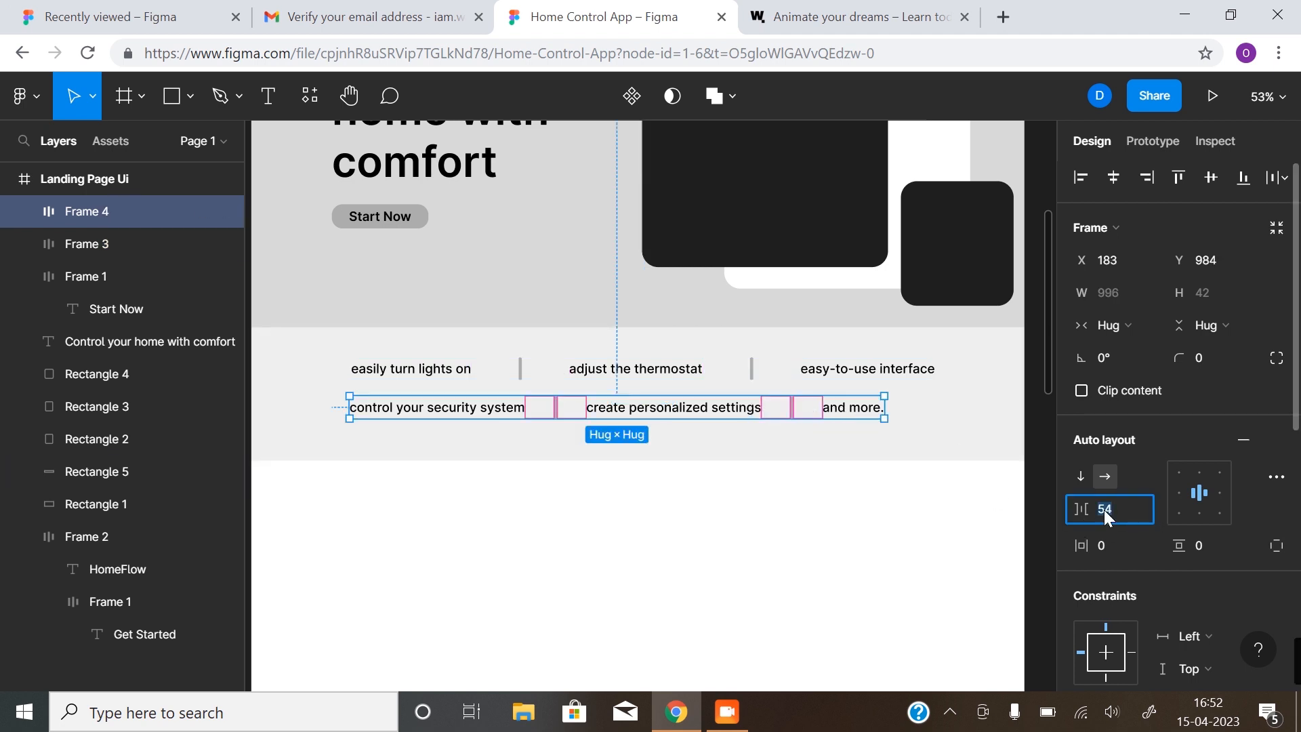
key(Return)
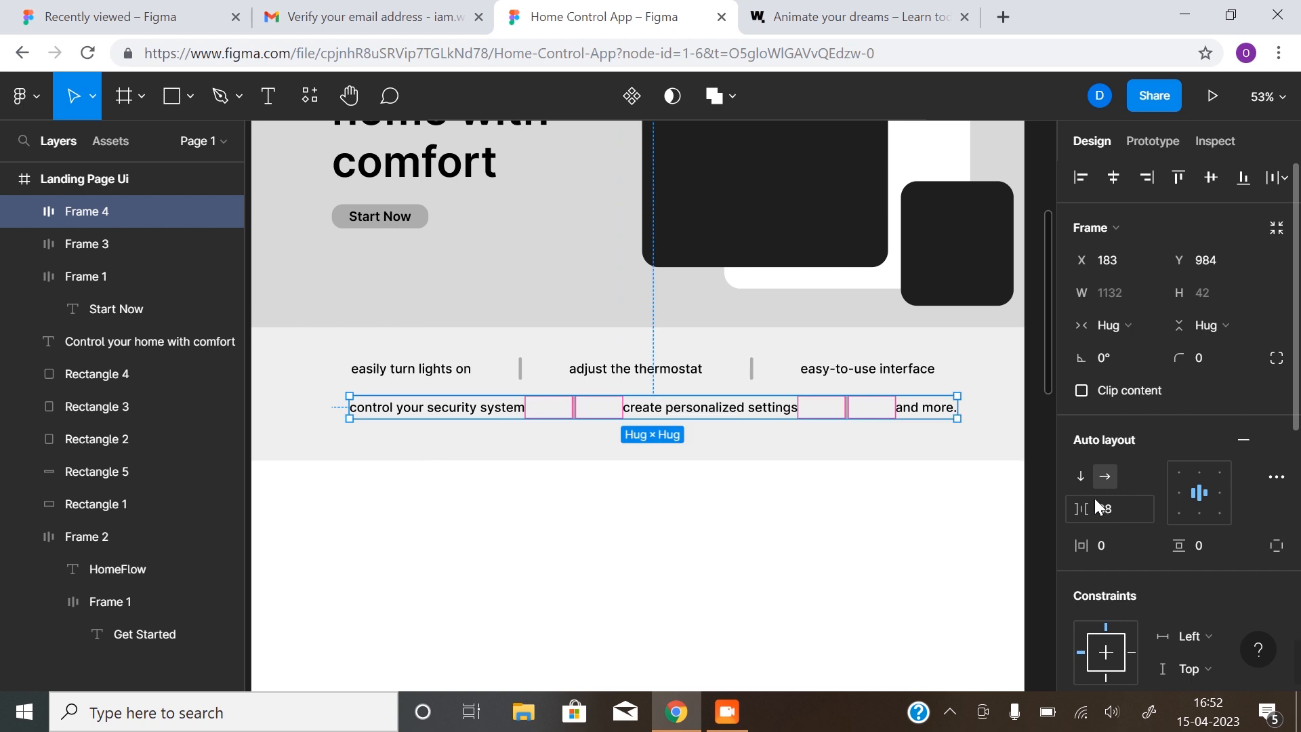
shift+click(760, 375)
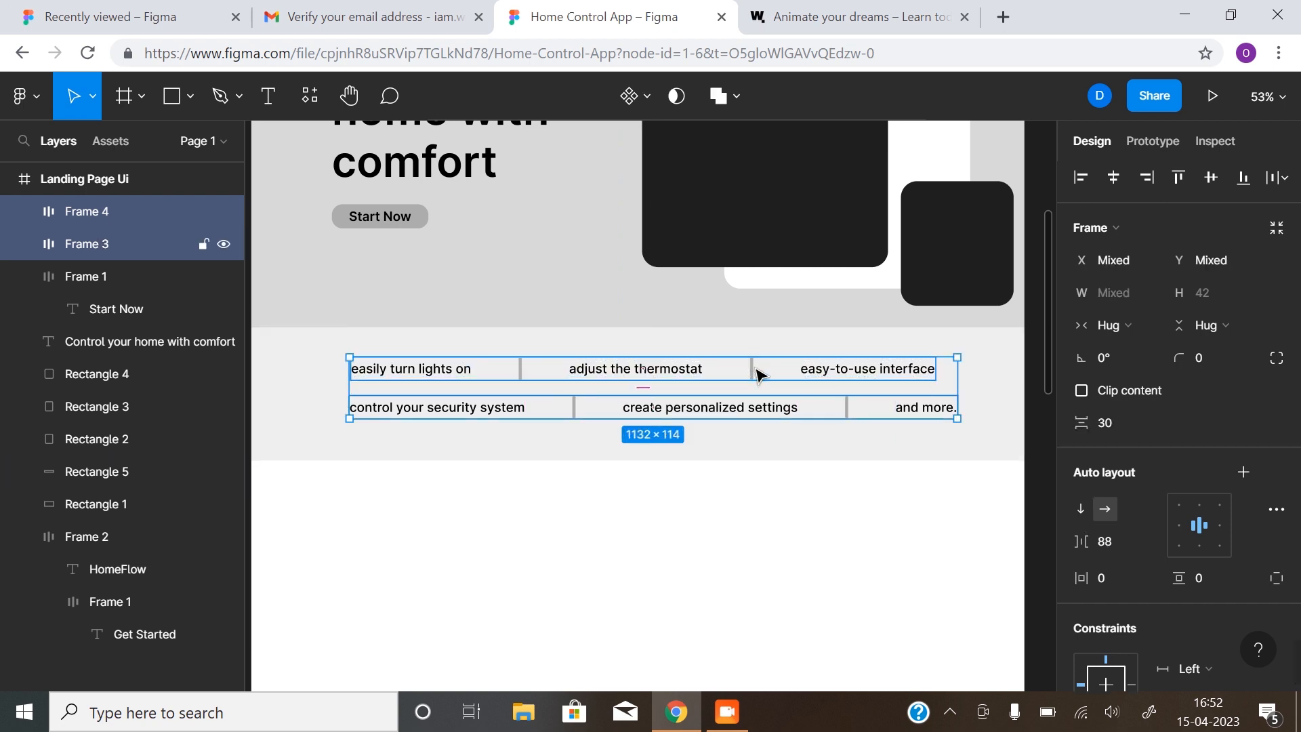
key(shift+a)
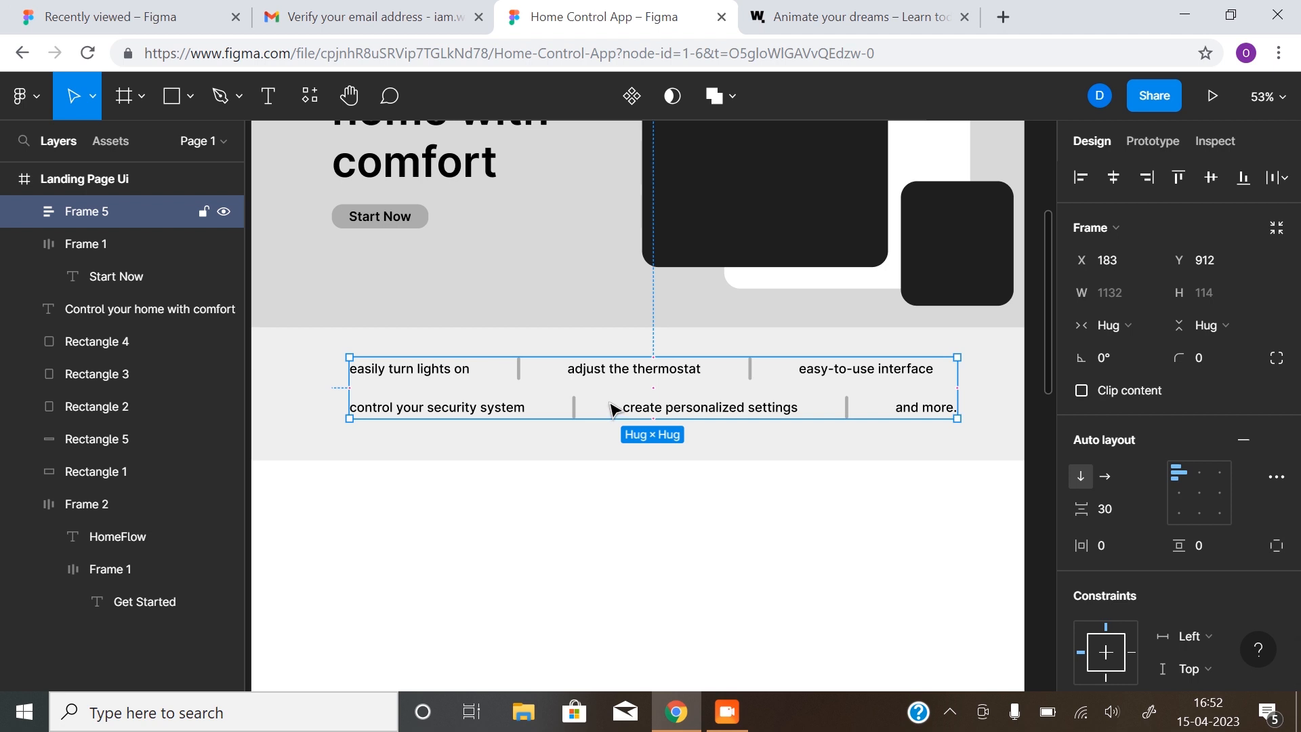
Center the rows horizontally in the stacked frame and space them 32 apart
click(1198, 491)
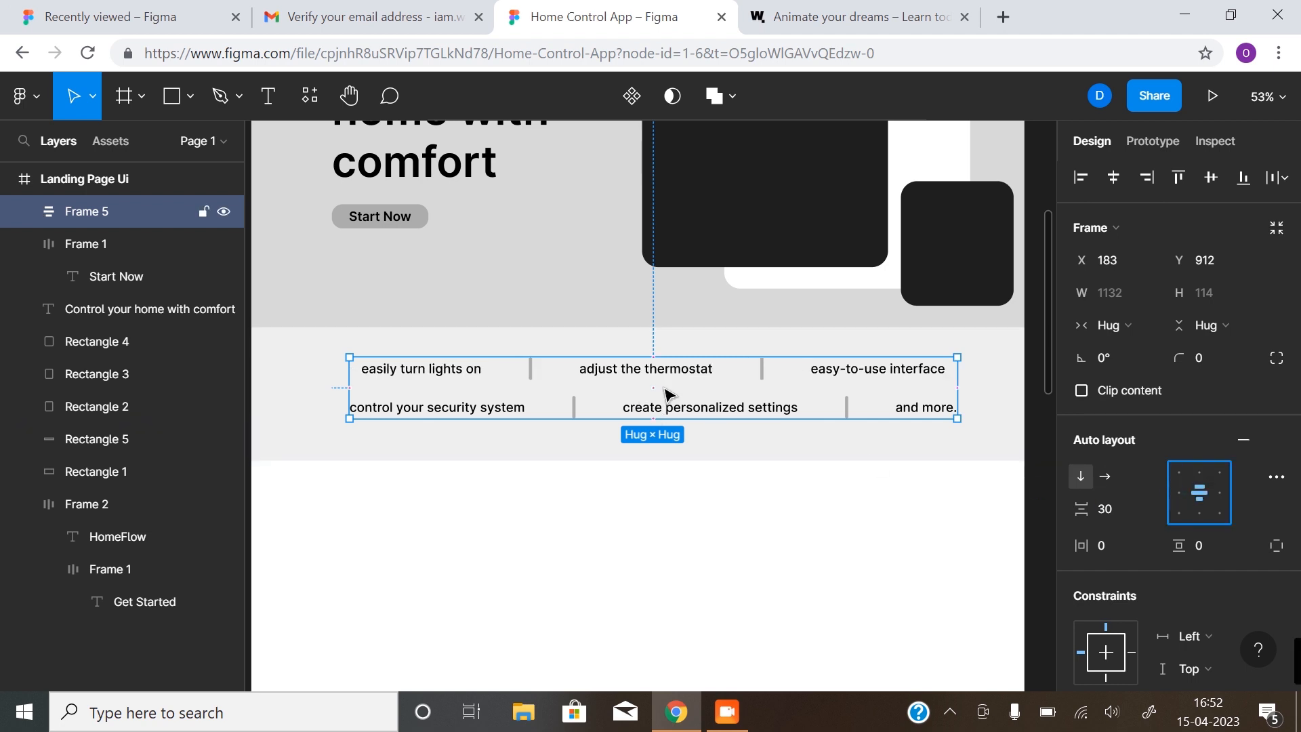
click(1111, 508)
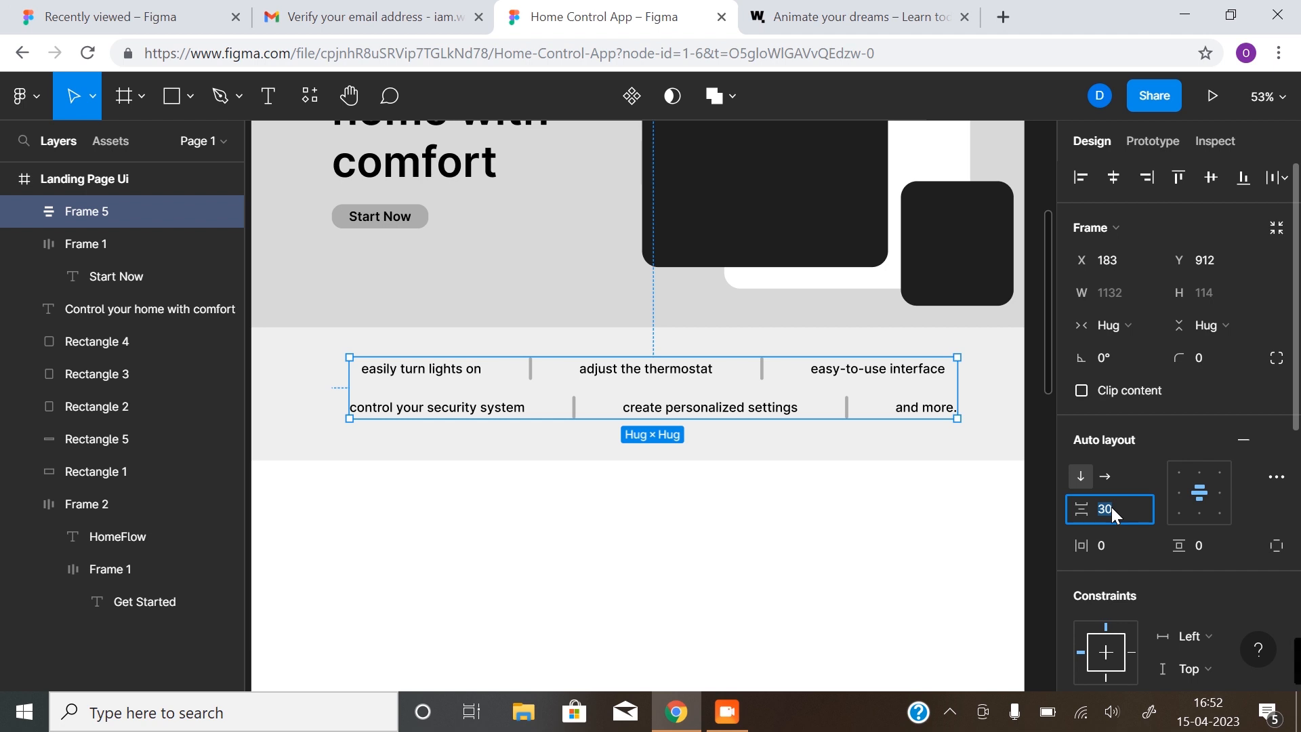
text(4)
key(Return)
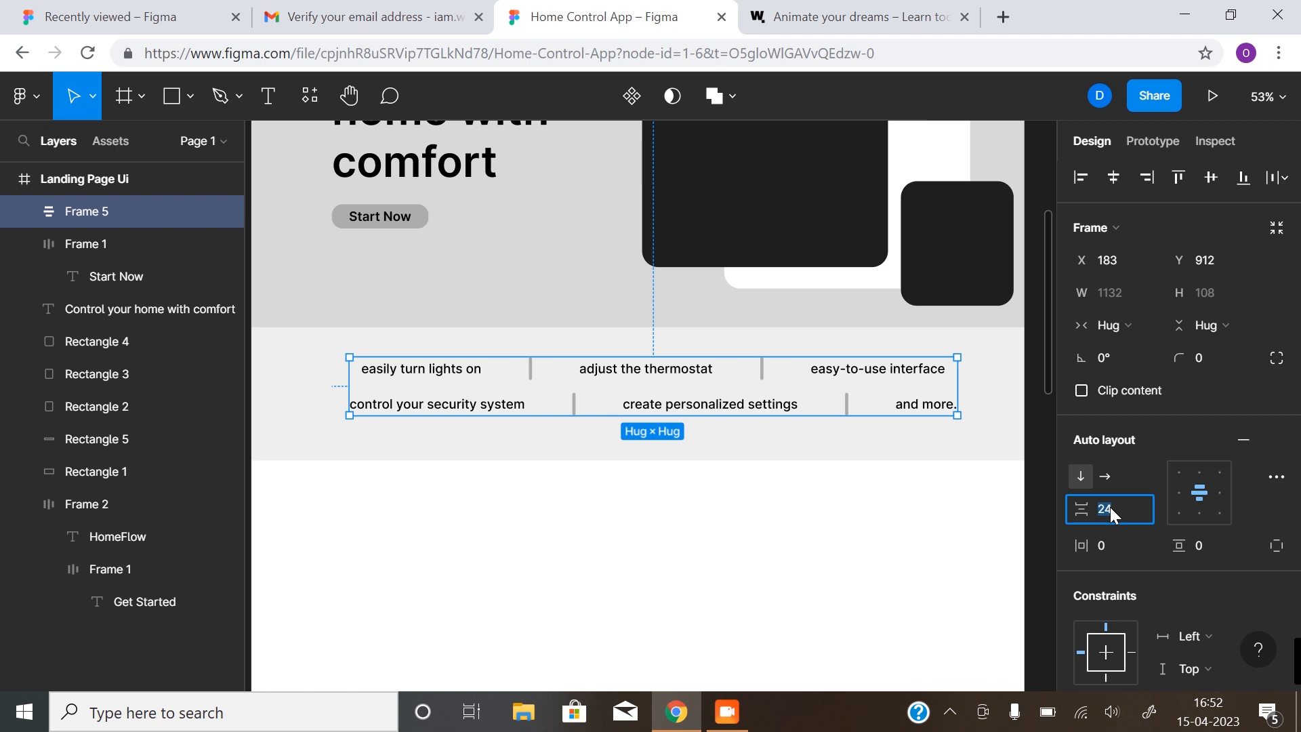
text(32)
key(Return)
key(Escape)
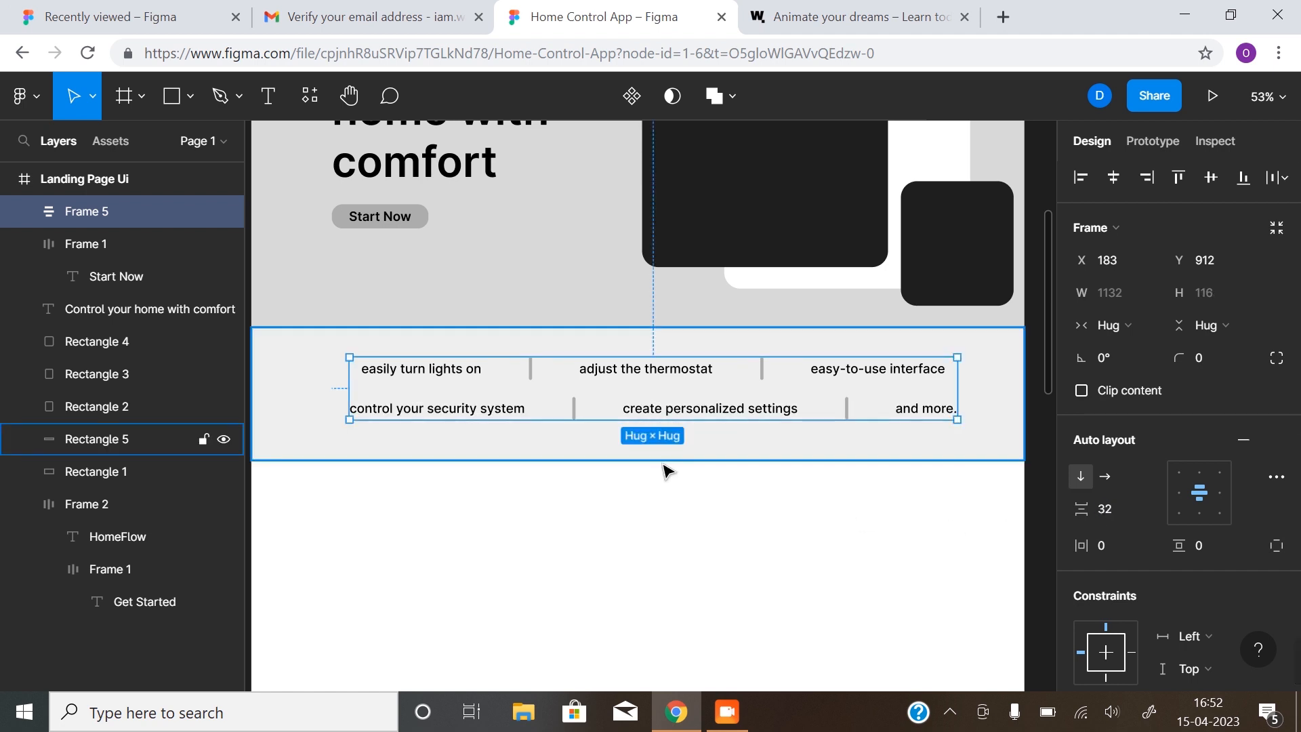
Center the feature text block horizontally and vertically within the gray 1440×248 band
scroll(662, 468, down, 1)
drag(636, 466, 644, 482)
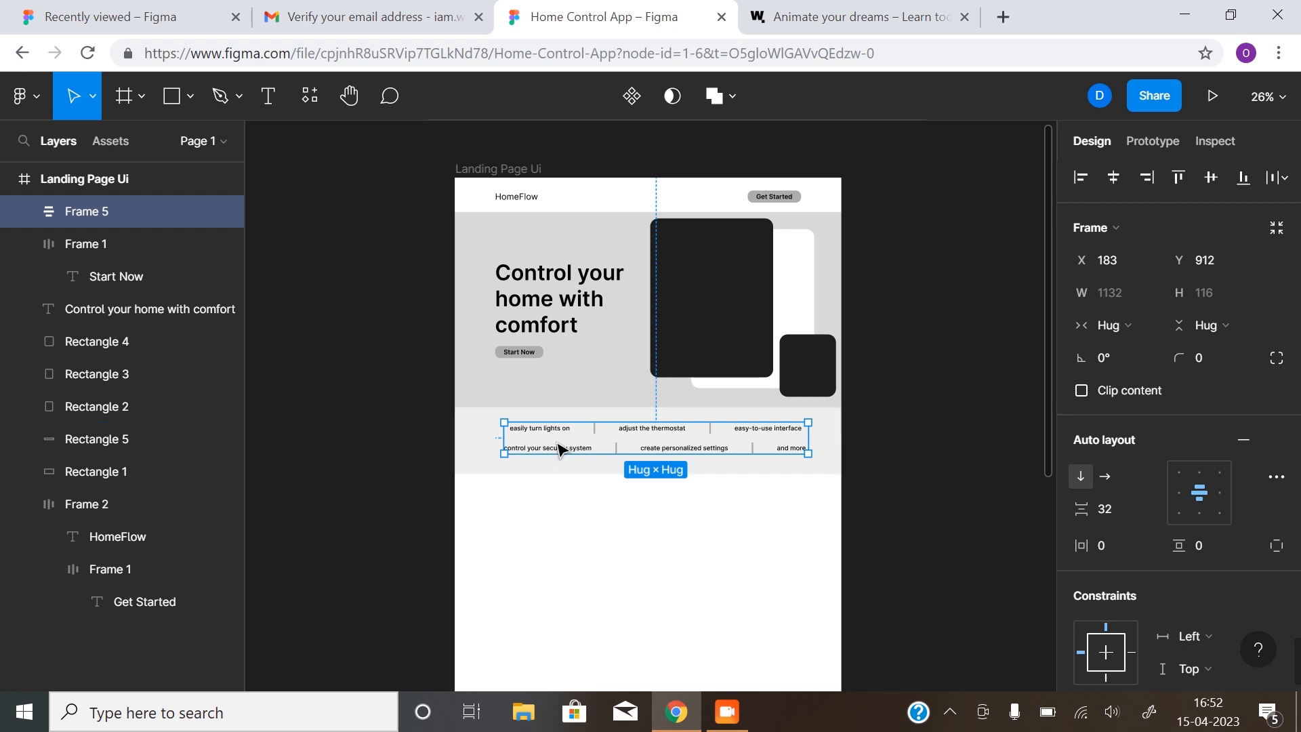
click(1113, 181)
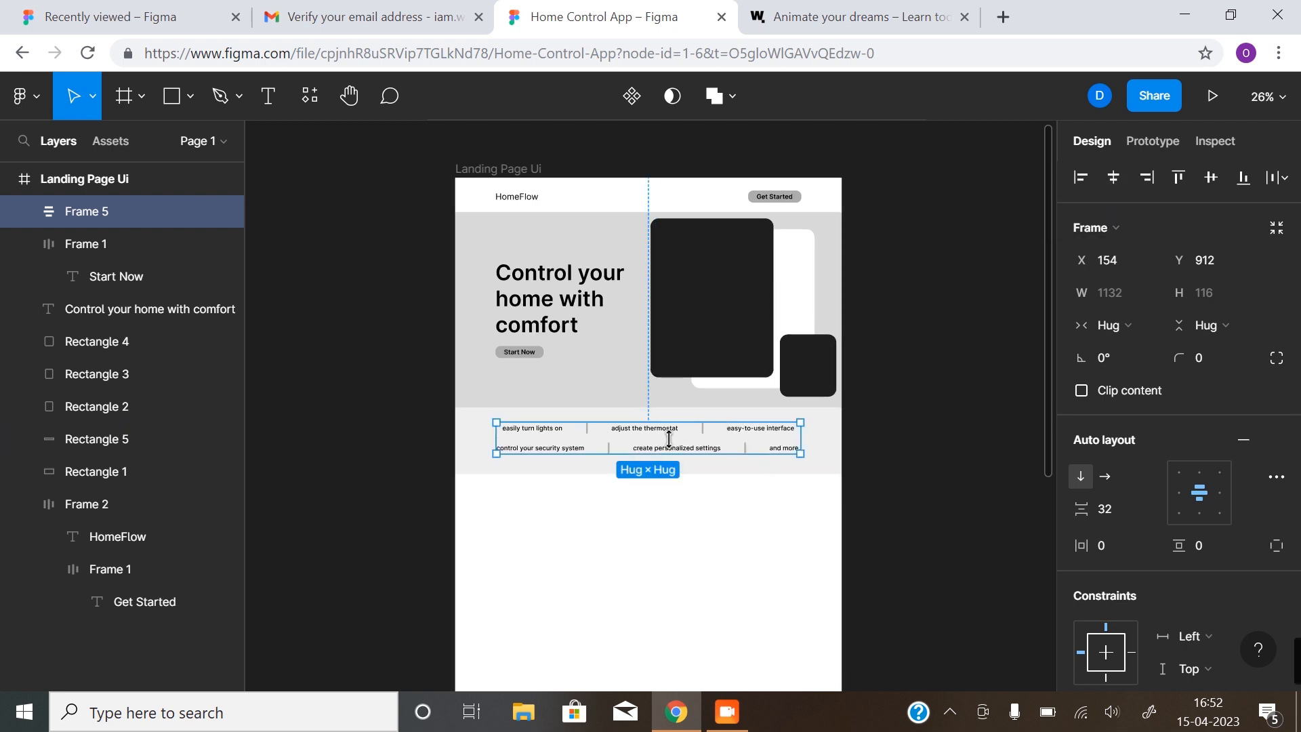
drag(666, 445, 664, 444)
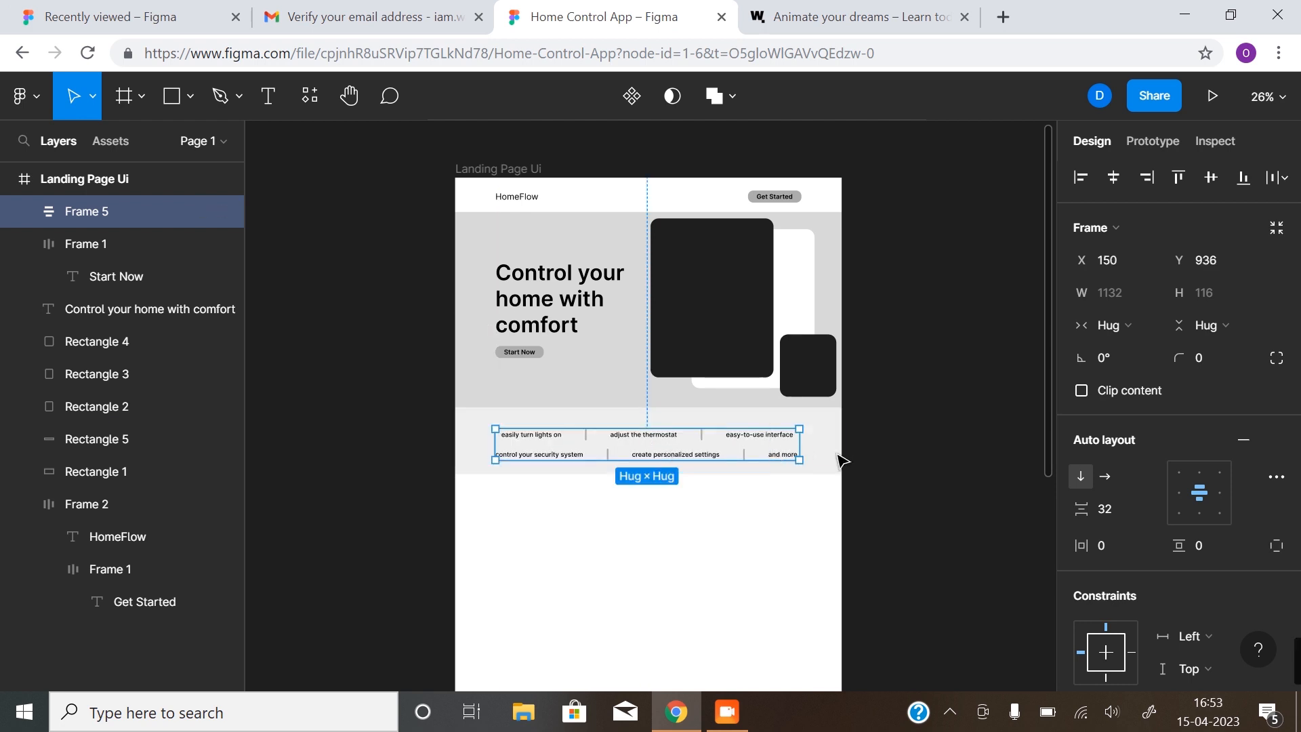
shift+click(827, 445)
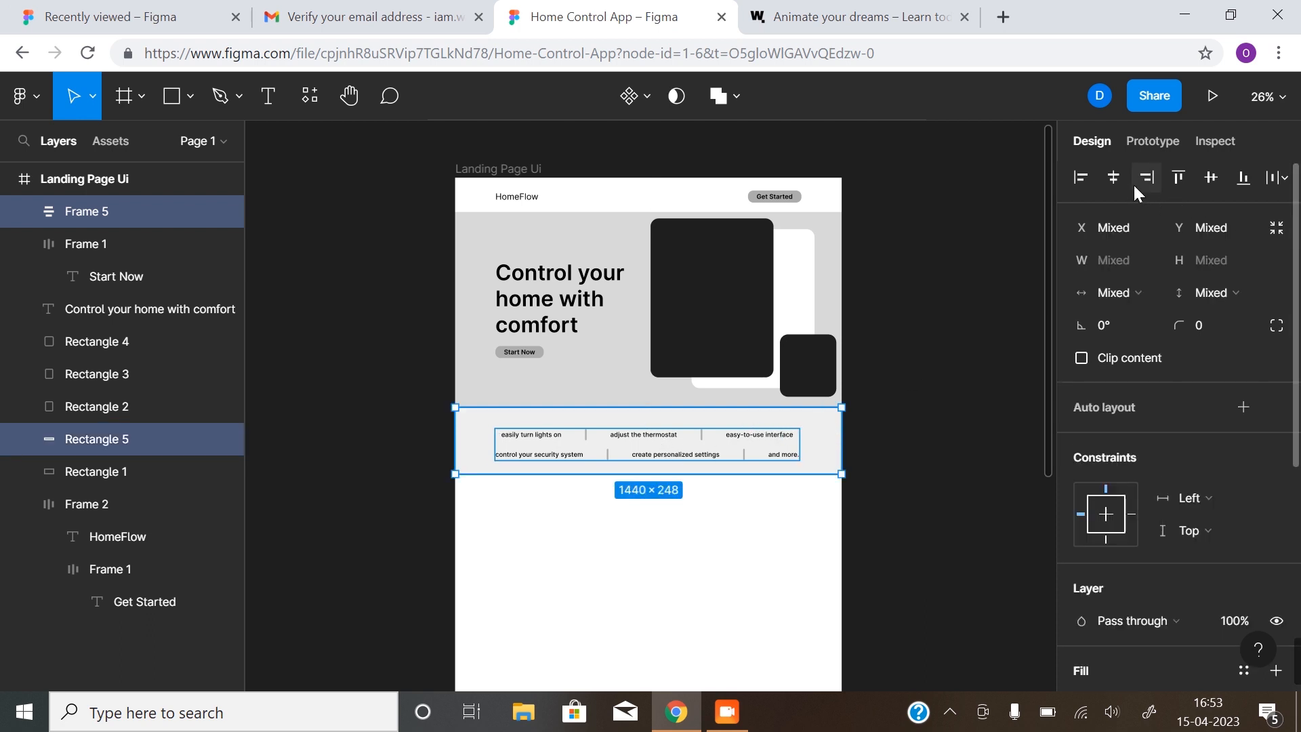
click(1212, 178)
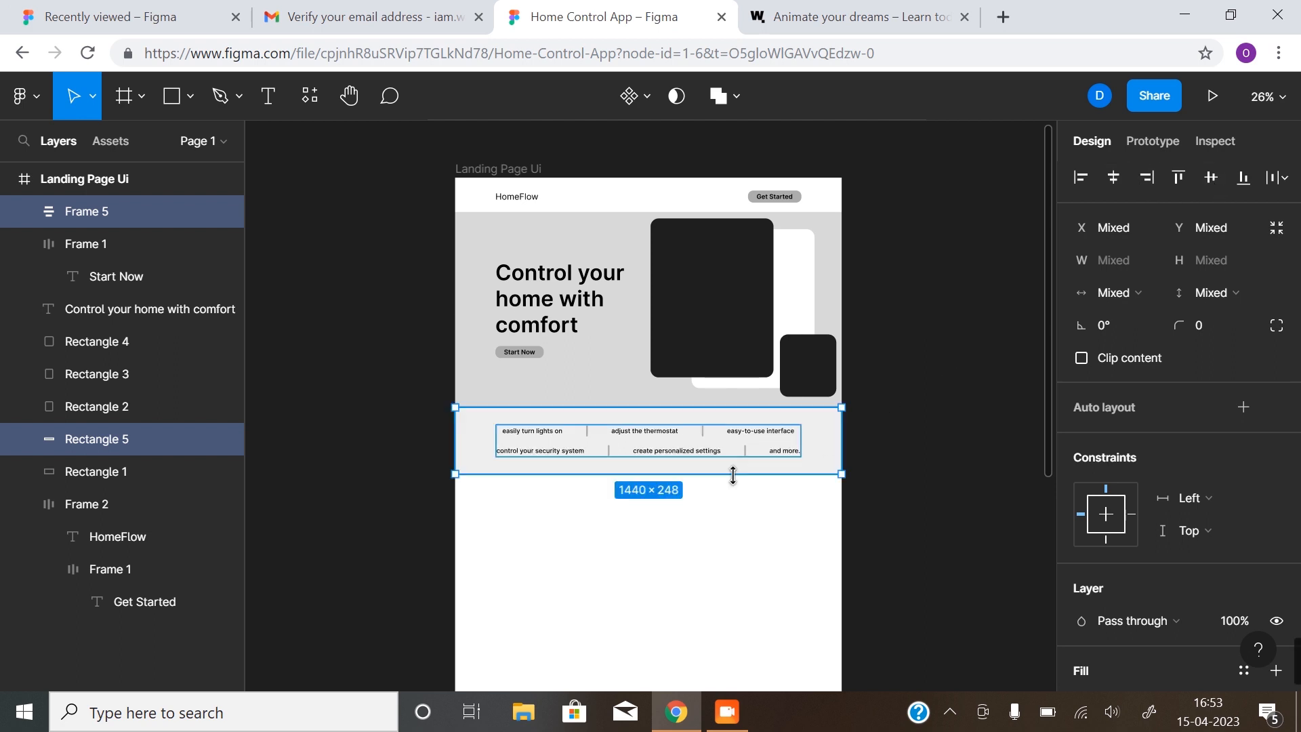
click(907, 487)
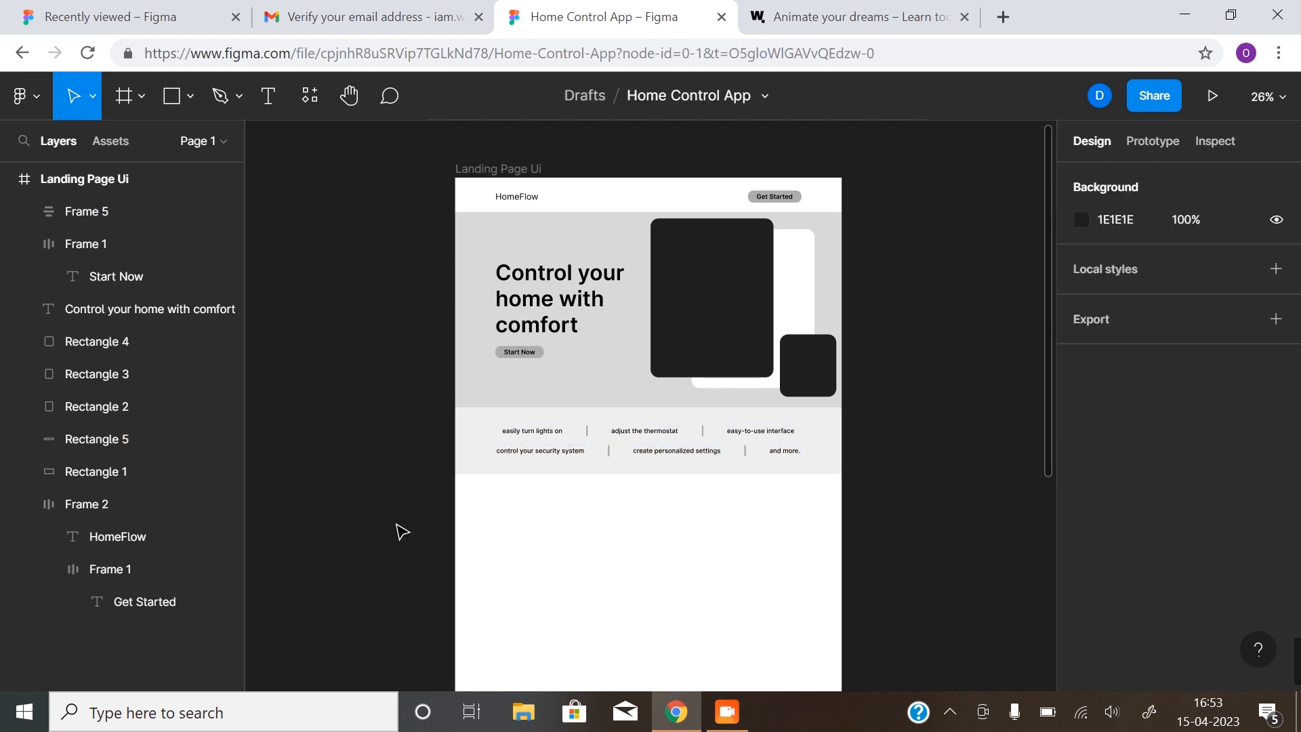
Duplicate the hero background rectangle and place the copy directly beneath the feature band
ctrl+click(697, 540)
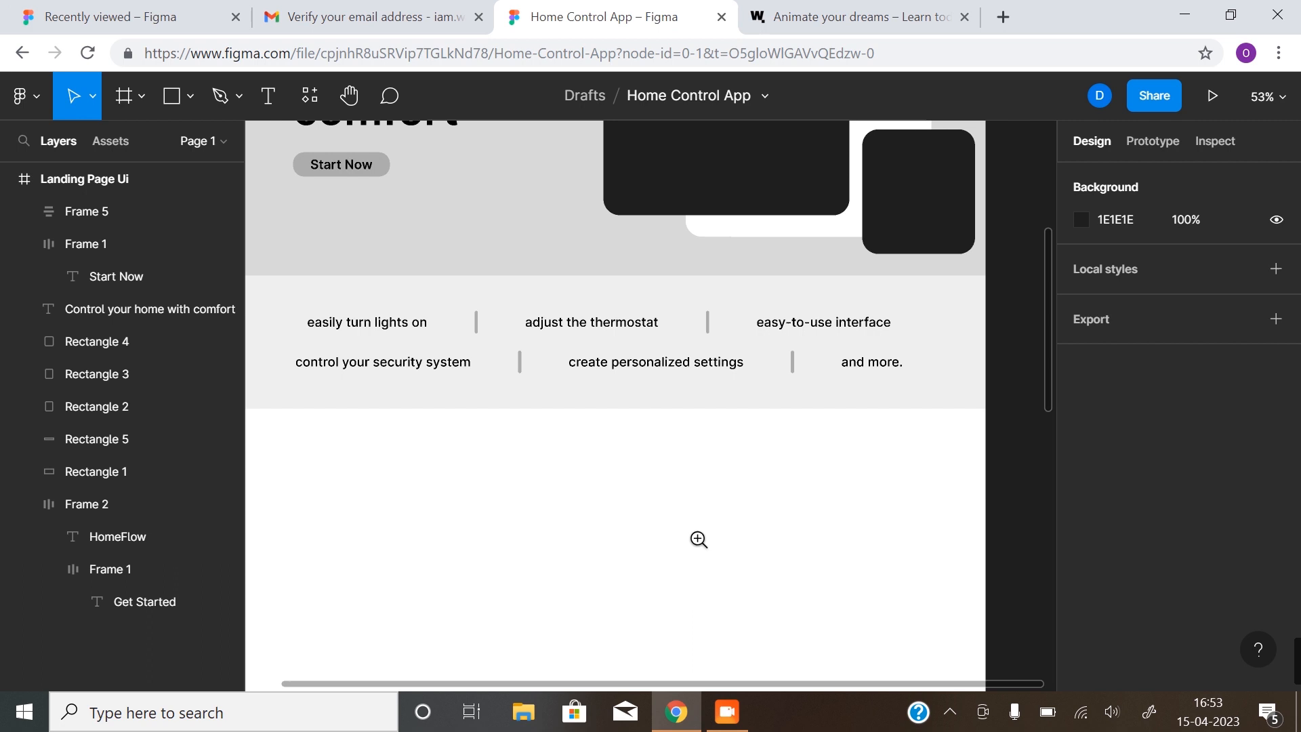
ctrl+alt+click(638, 540)
drag(639, 552, 662, 412)
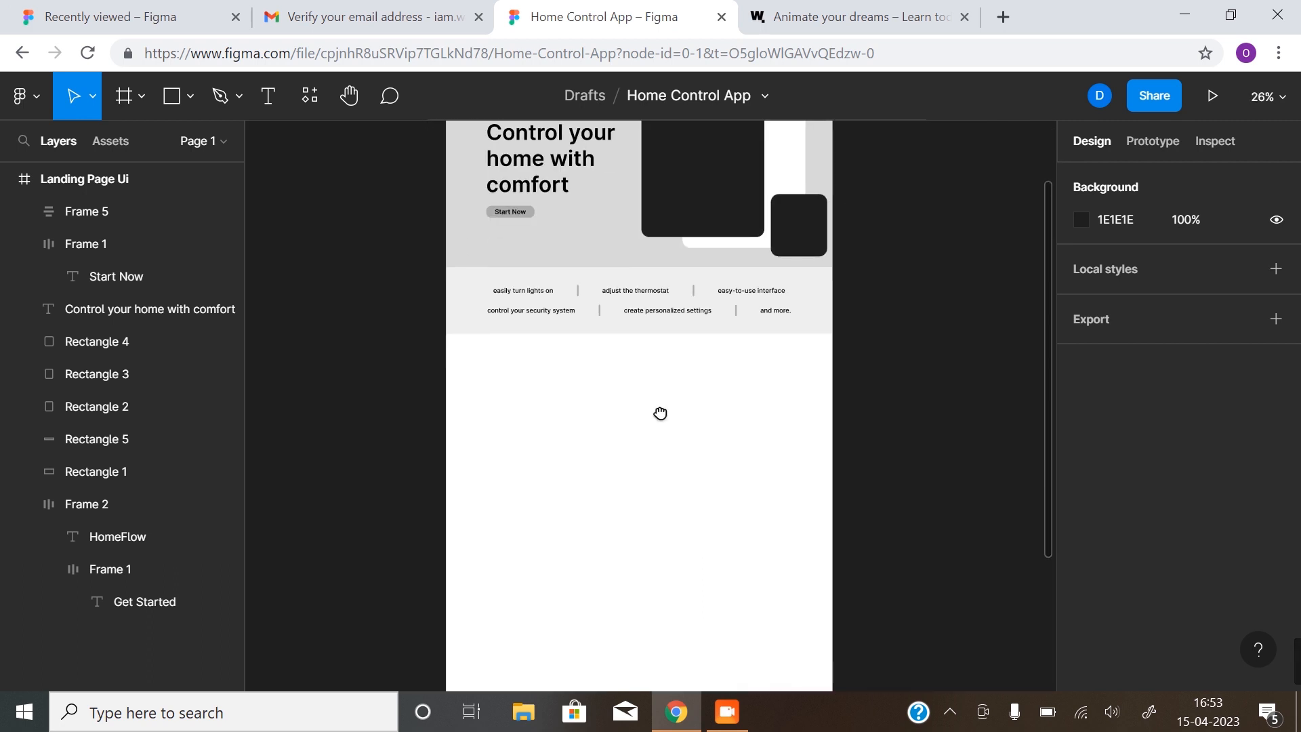
click(613, 234)
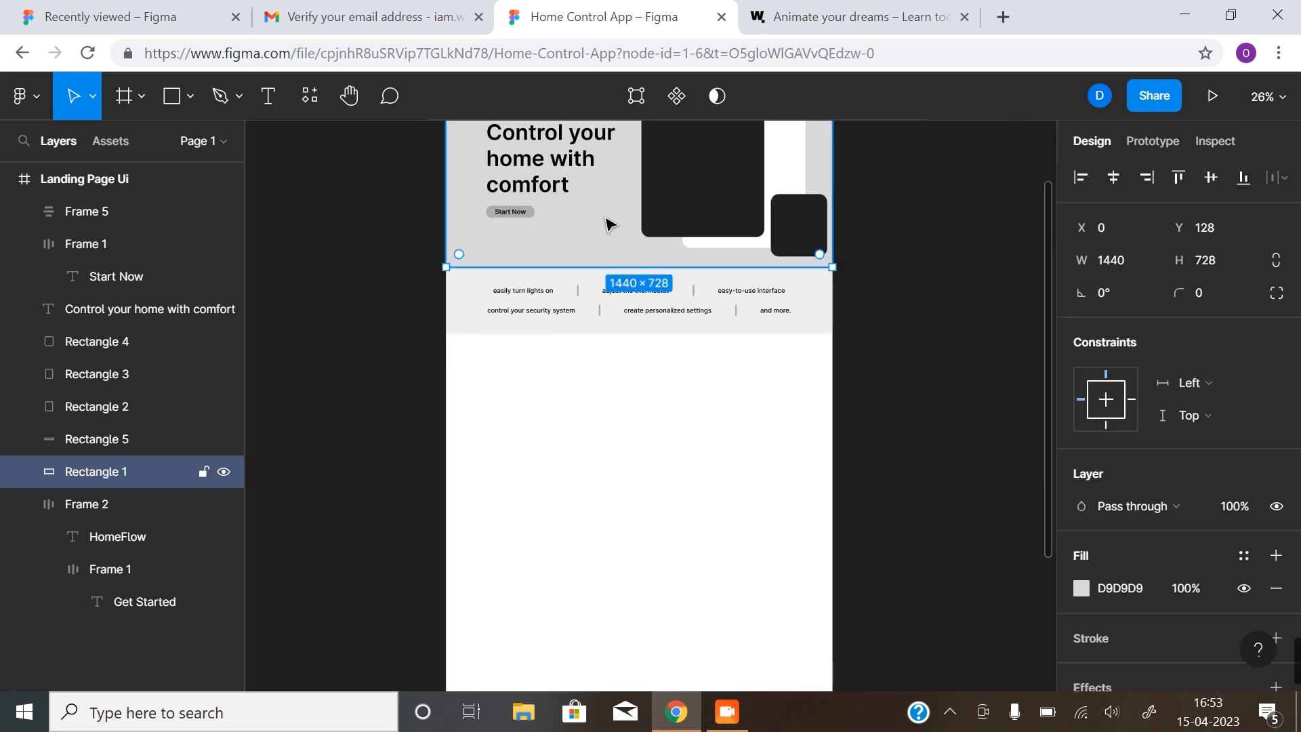
drag(609, 219, 613, 483)
scroll(645, 350, up, 4)
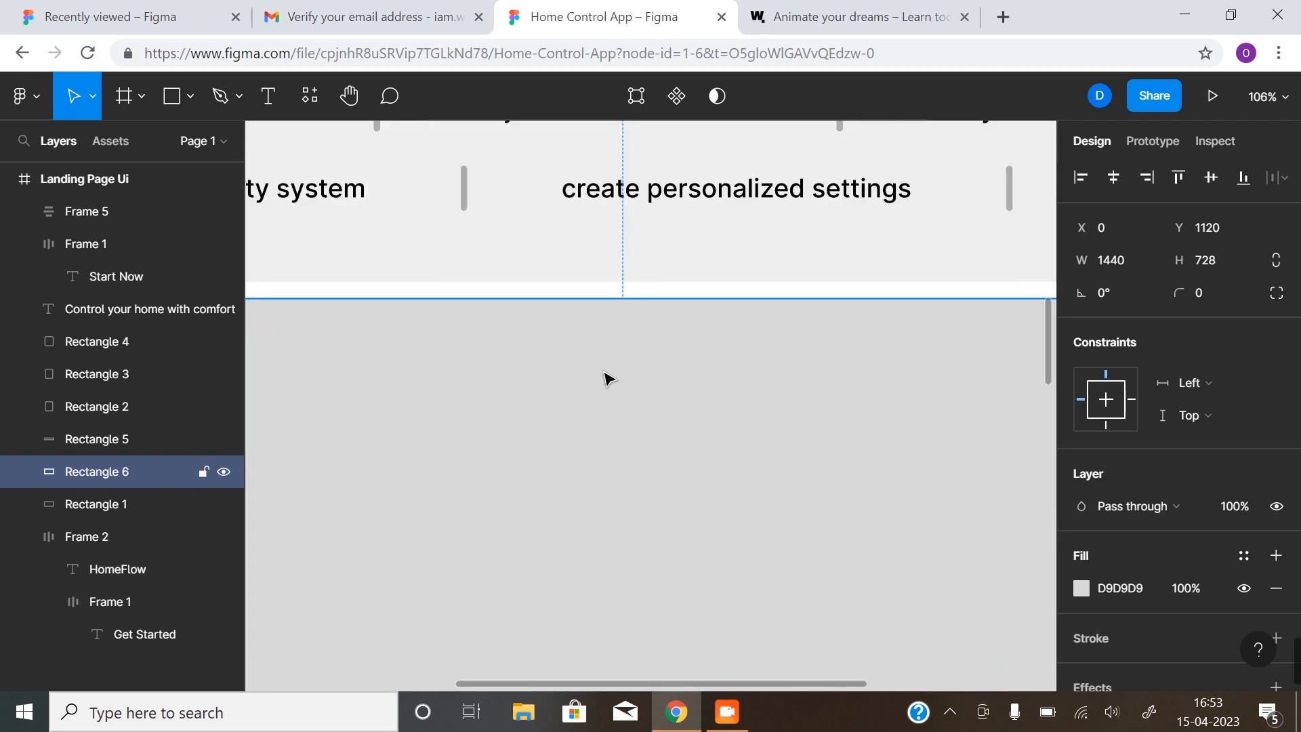
drag(603, 362, 612, 352)
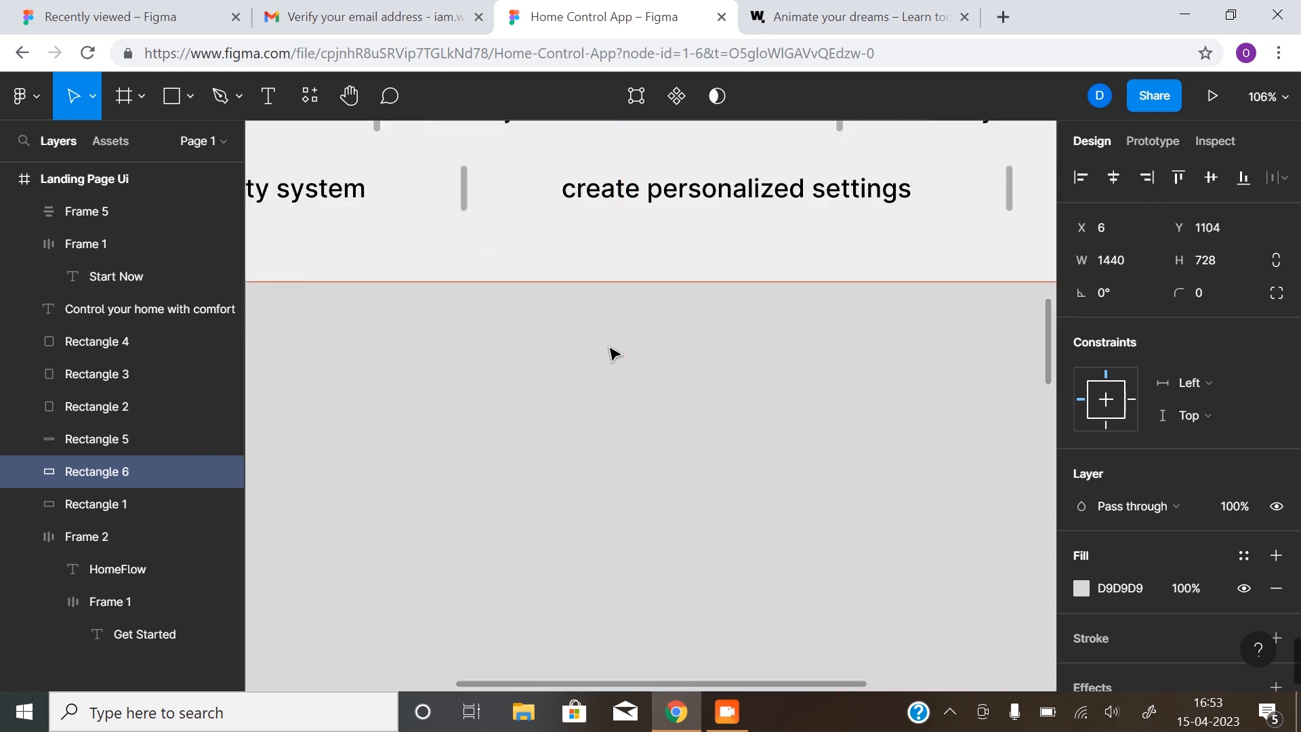
drag(613, 353, 609, 352)
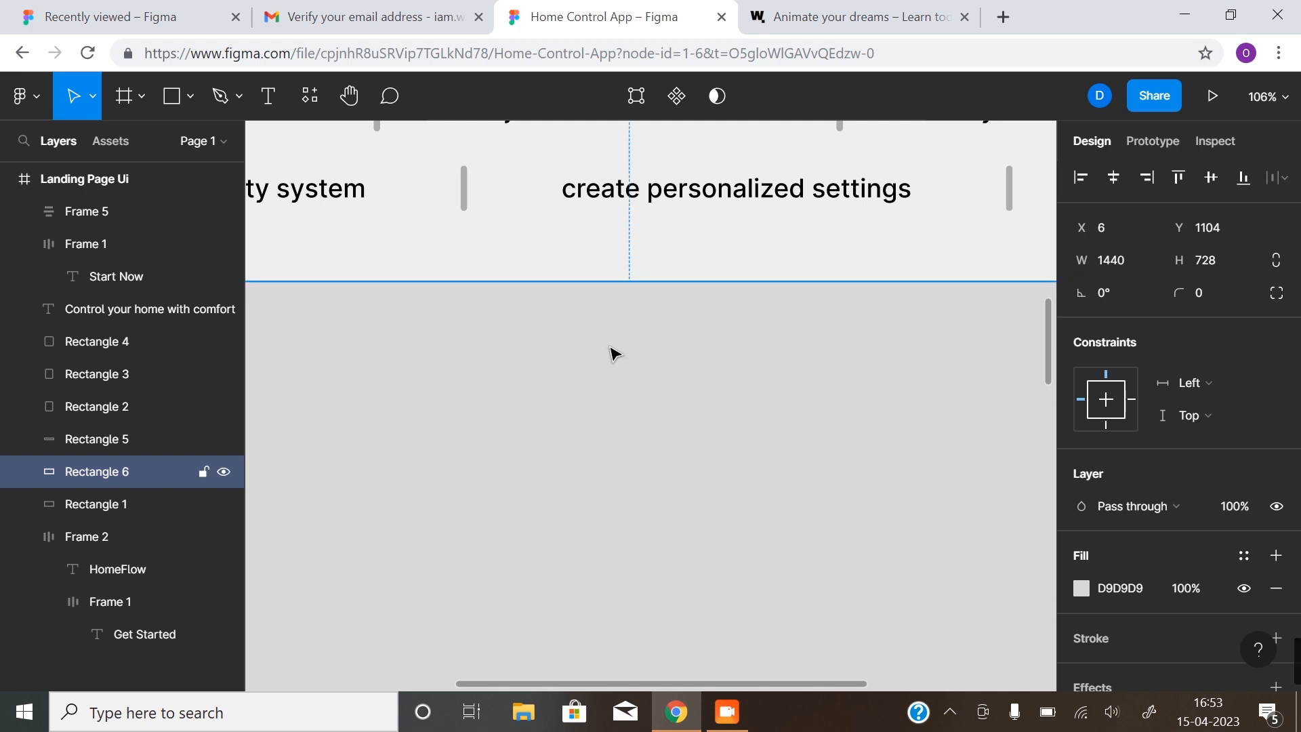
Center the gray copy horizontally and shorten it to 1440×520 at Y 1104
scroll(613, 366, down, 4)
drag(575, 450, 630, 501)
key(ctrl+z)
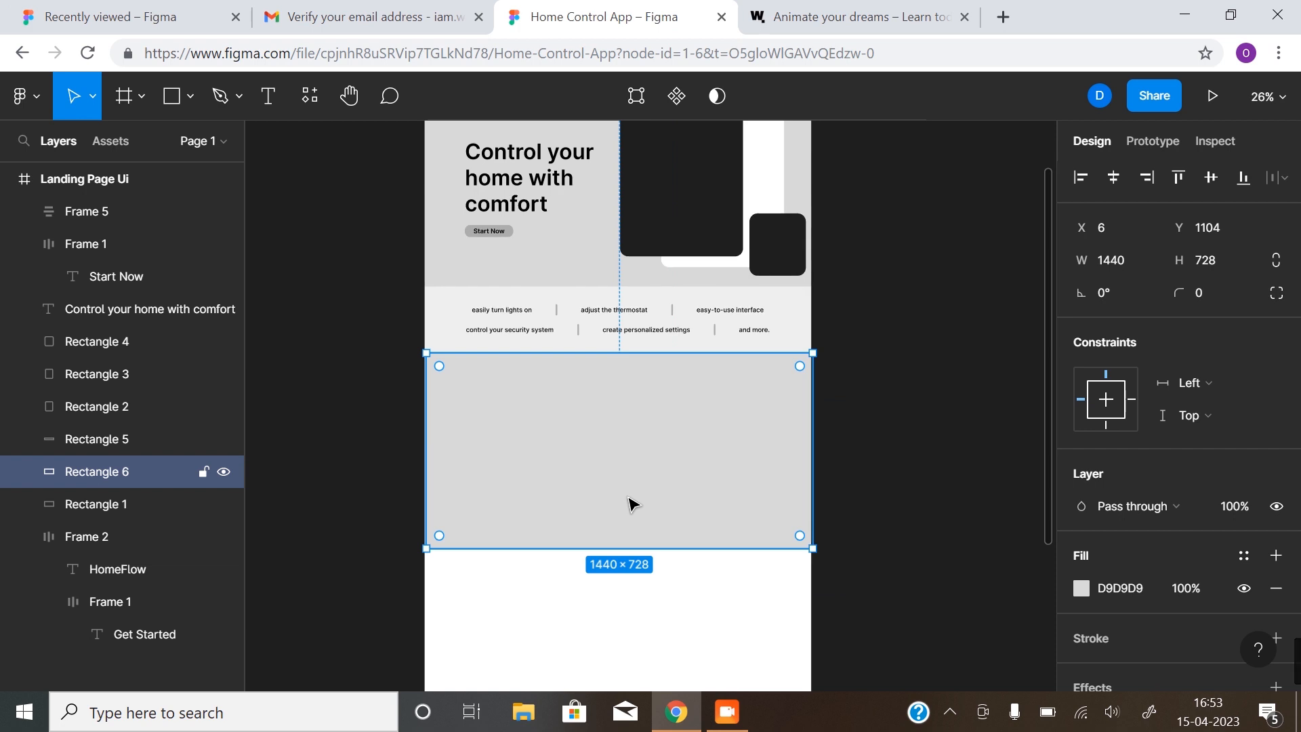
click(1119, 179)
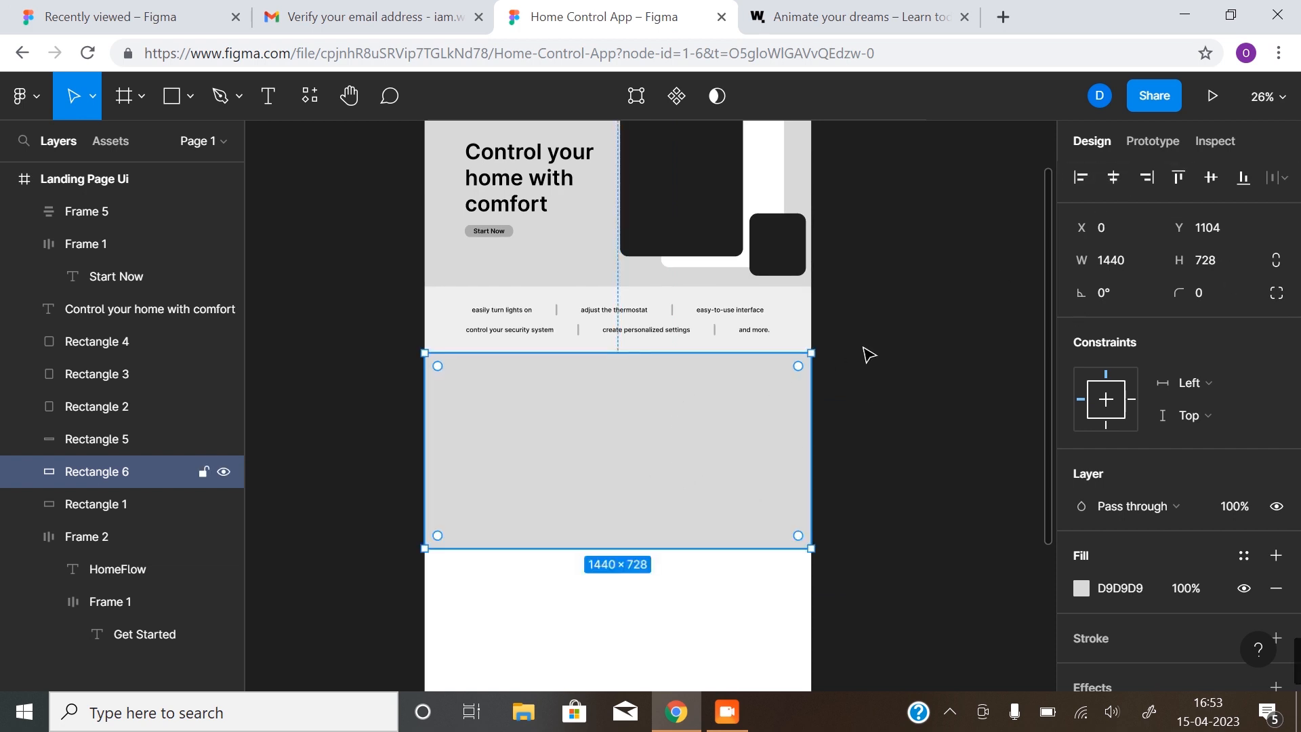
click(927, 351)
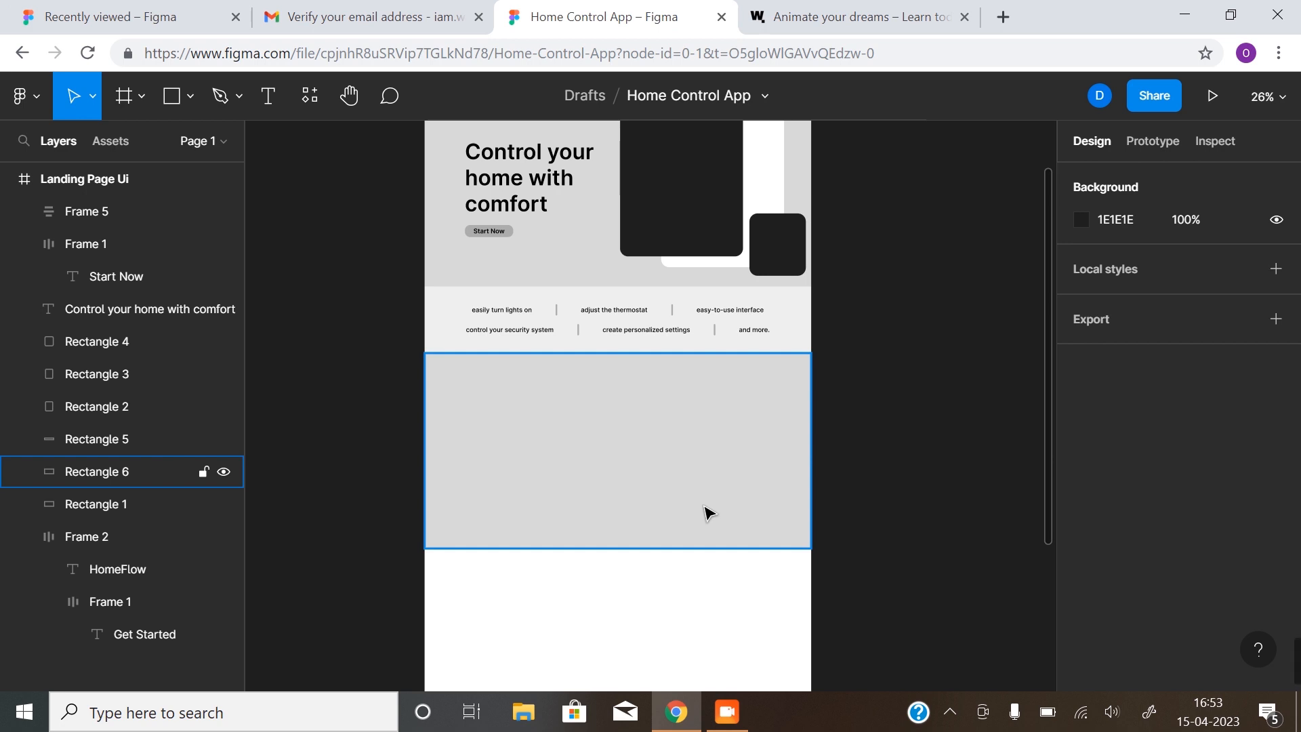
click(636, 494)
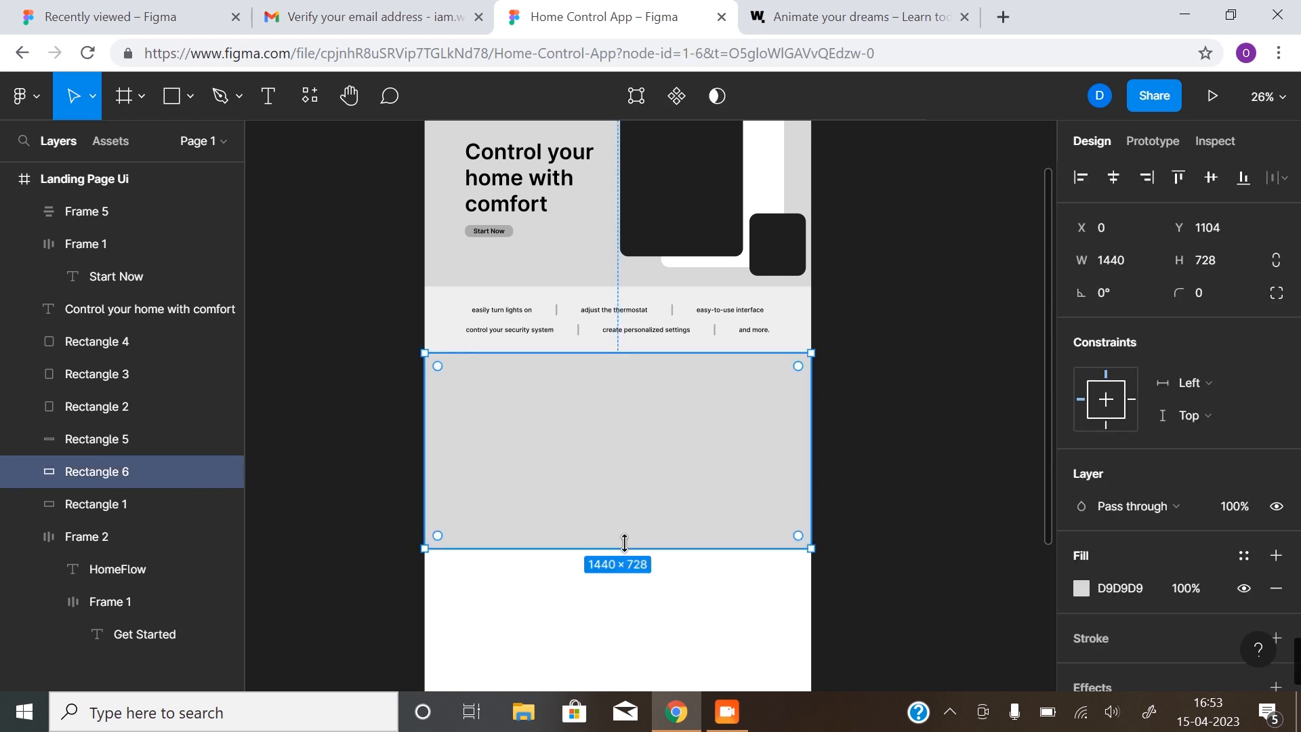
drag(624, 547, 622, 494)
scroll(610, 515, up, 5)
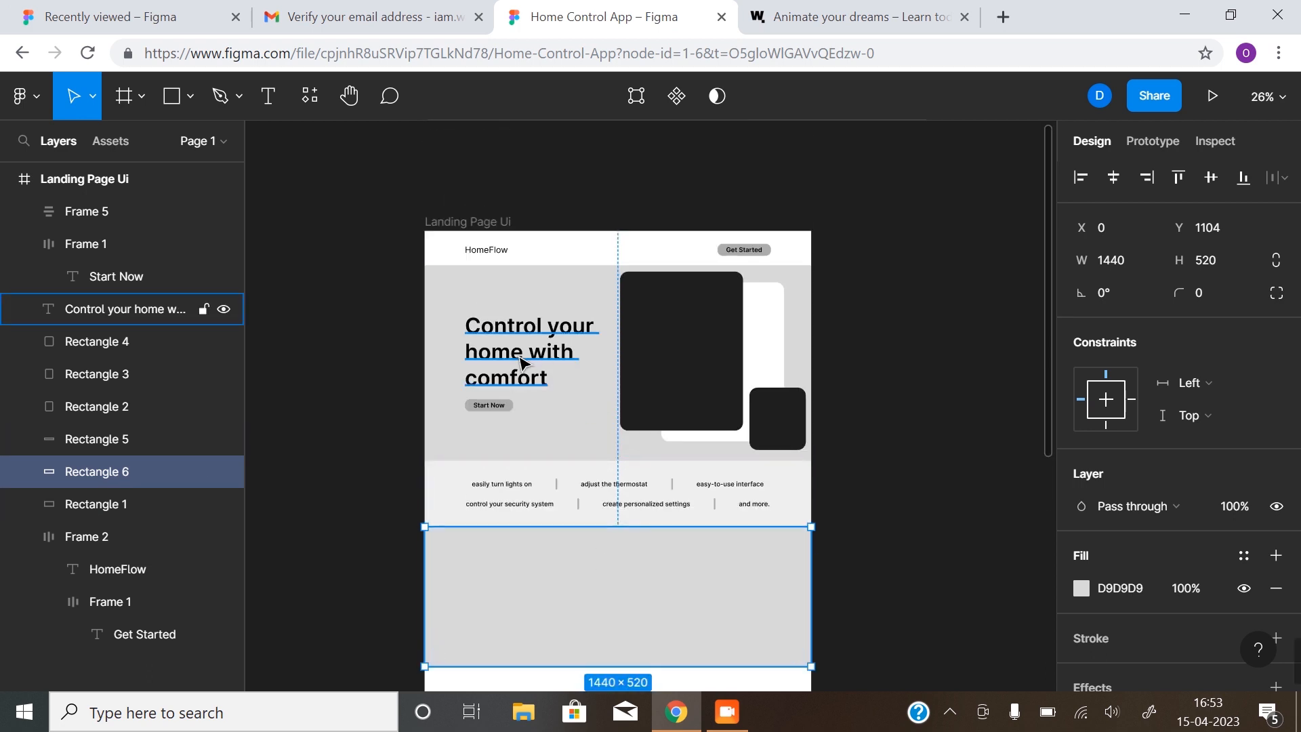
scroll(662, 456, down, 5)
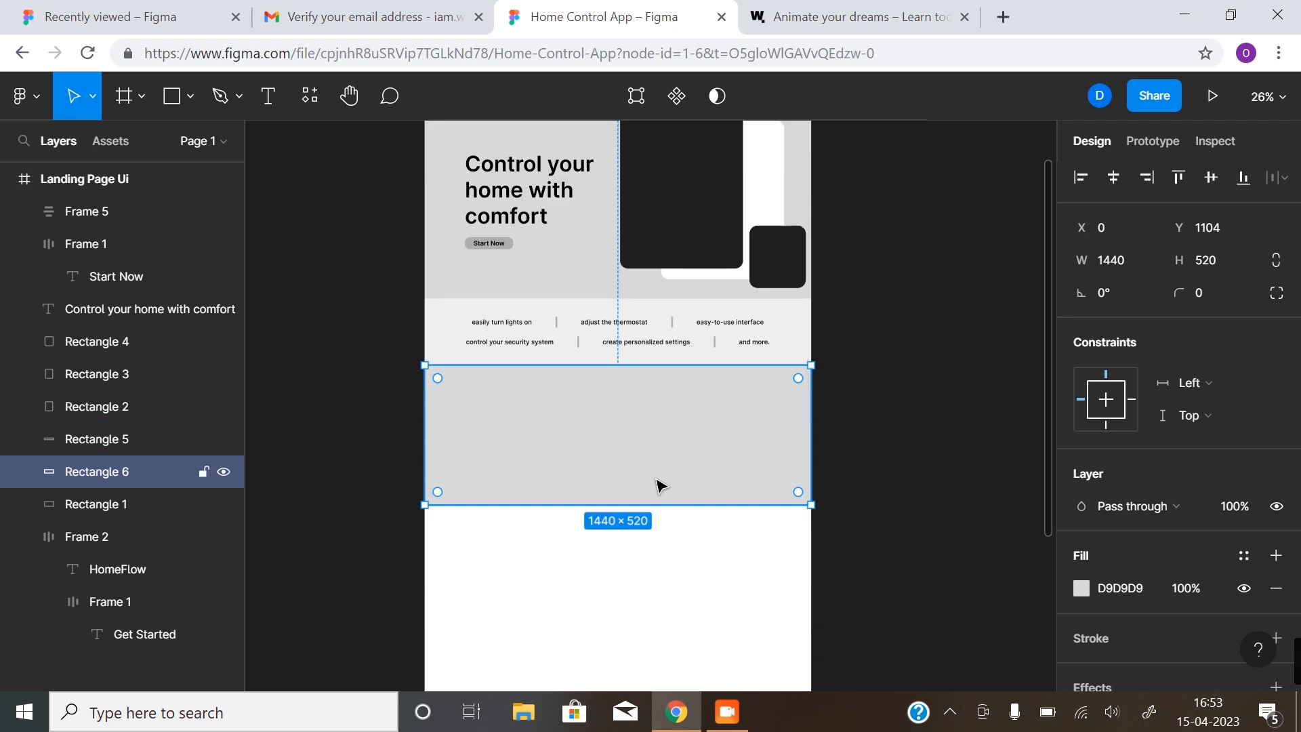
scroll(671, 407, up, 1)
click(688, 256)
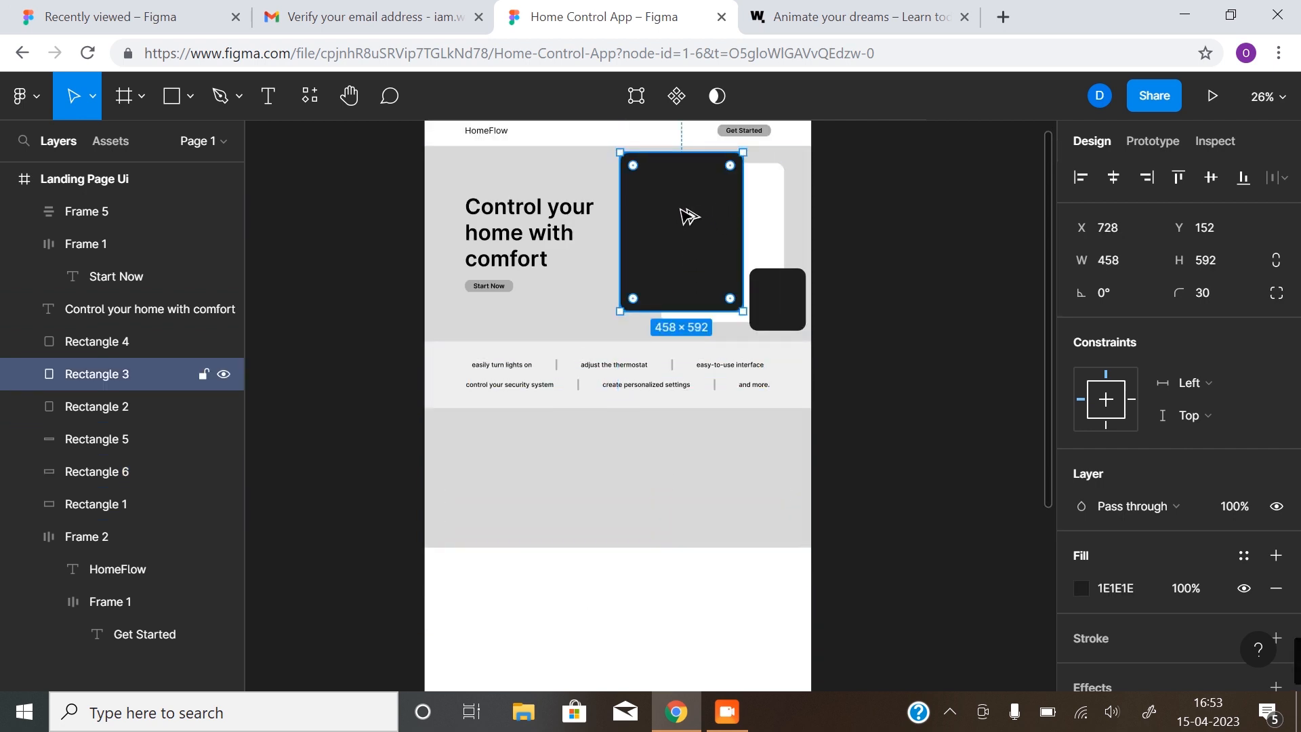
Copy the large and small dark hero cards into the gray section, filling the small one ACACAC
drag(685, 214, 544, 497)
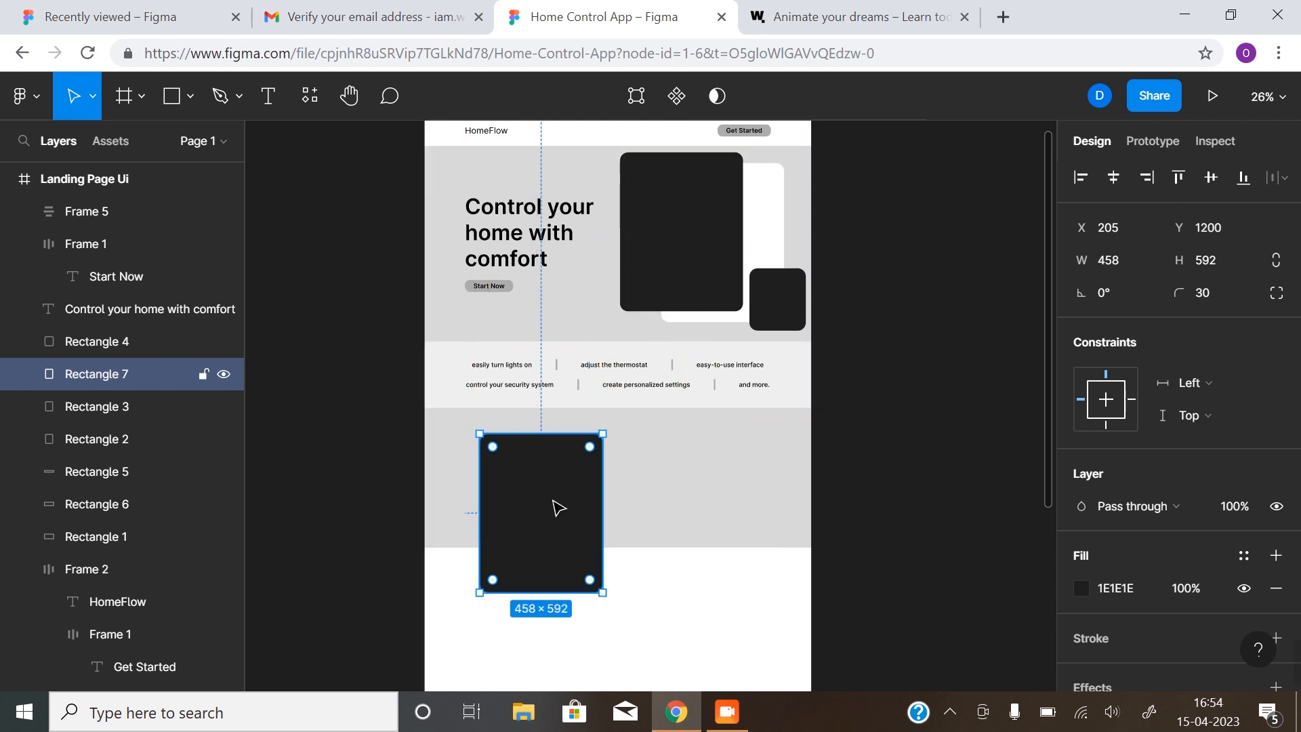
drag(554, 498, 551, 497)
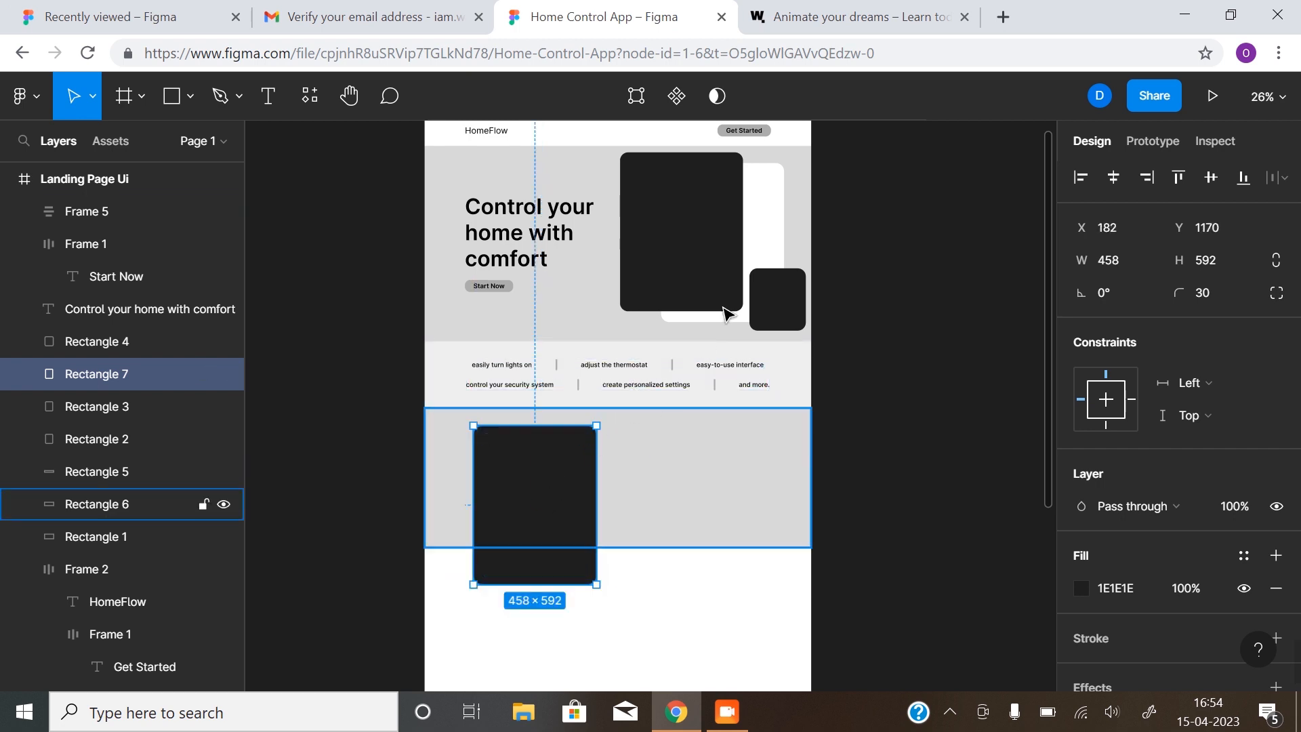
click(781, 286)
drag(773, 296, 479, 468)
click(1077, 593)
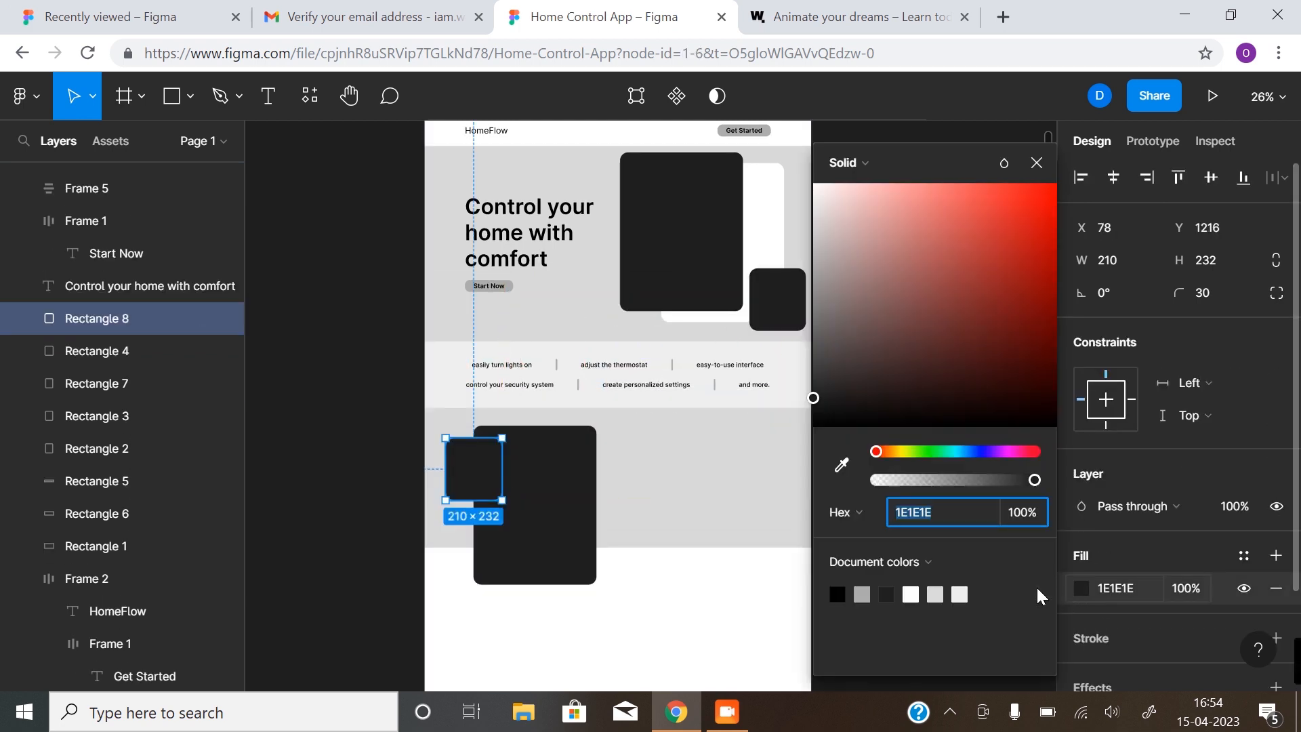
click(862, 593)
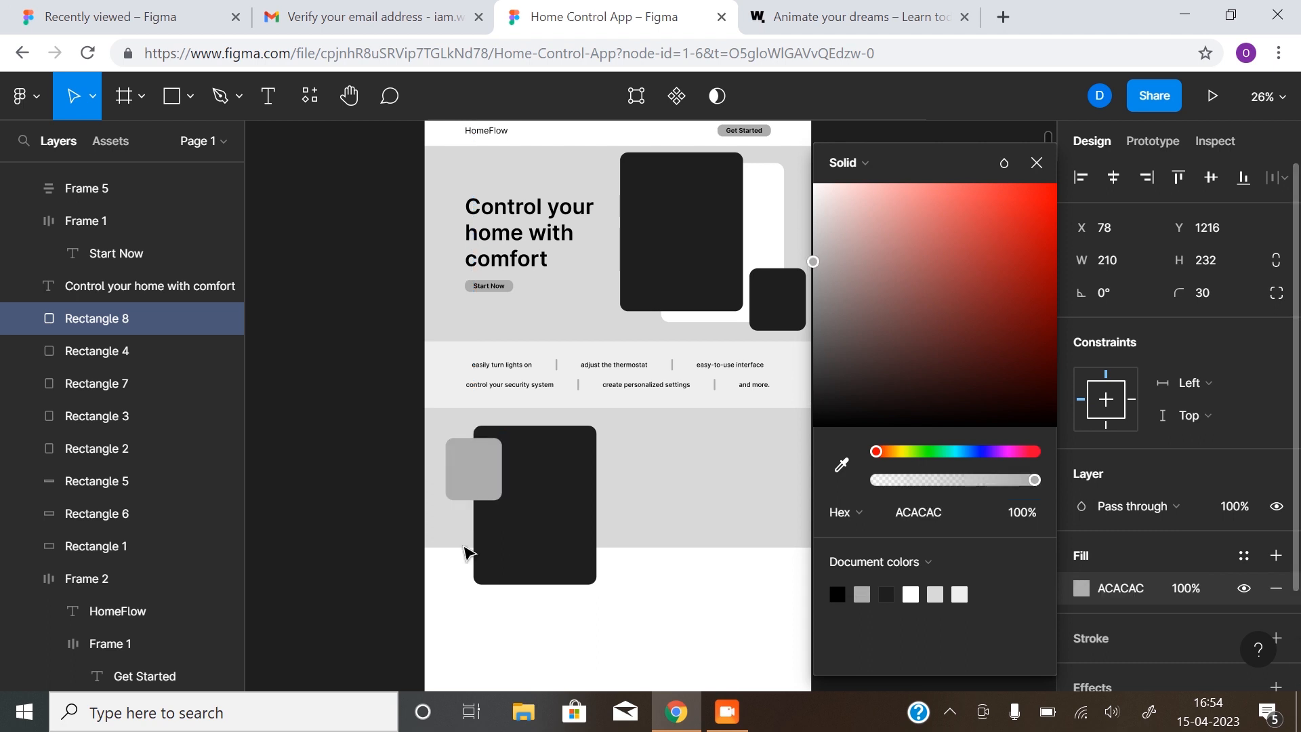
click(397, 526)
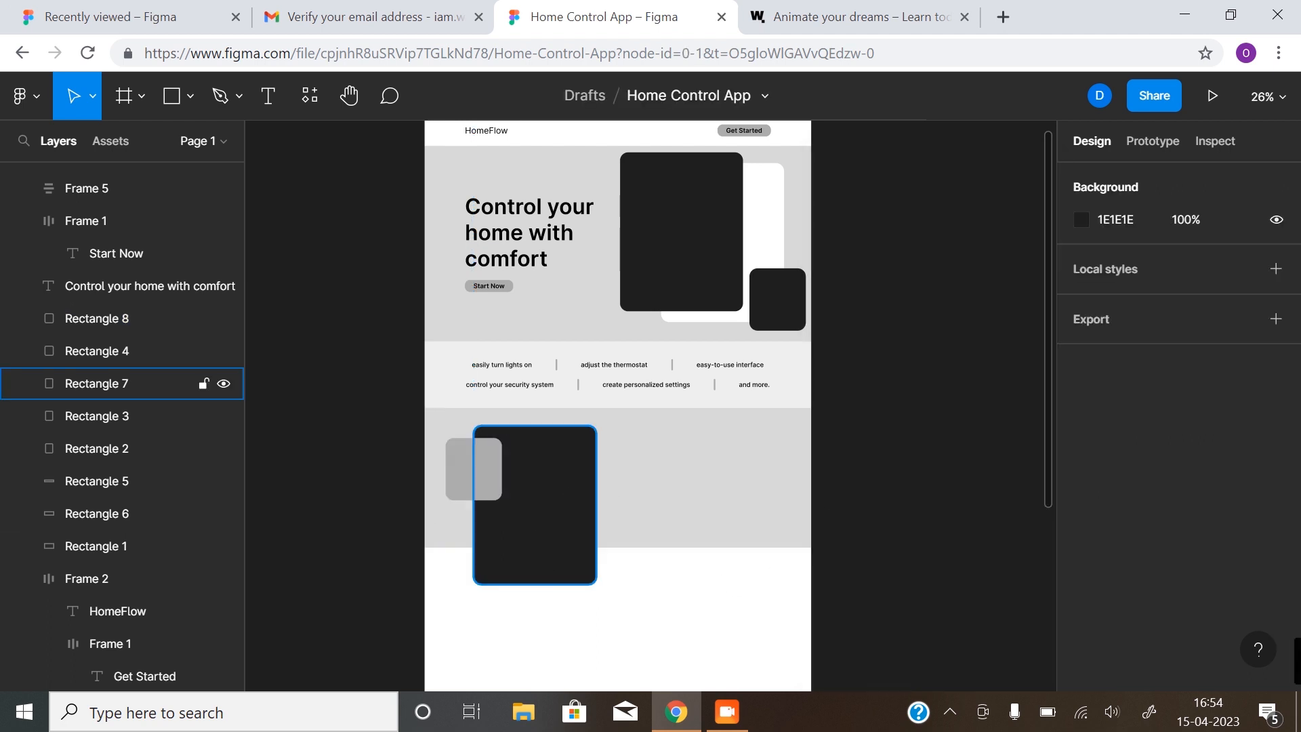
Shorten the tall dark card to 458×454 so it ends at the section's bottom
scroll(567, 575, up, 3)
scroll(600, 492, down, 2)
scroll(581, 479, down, 2)
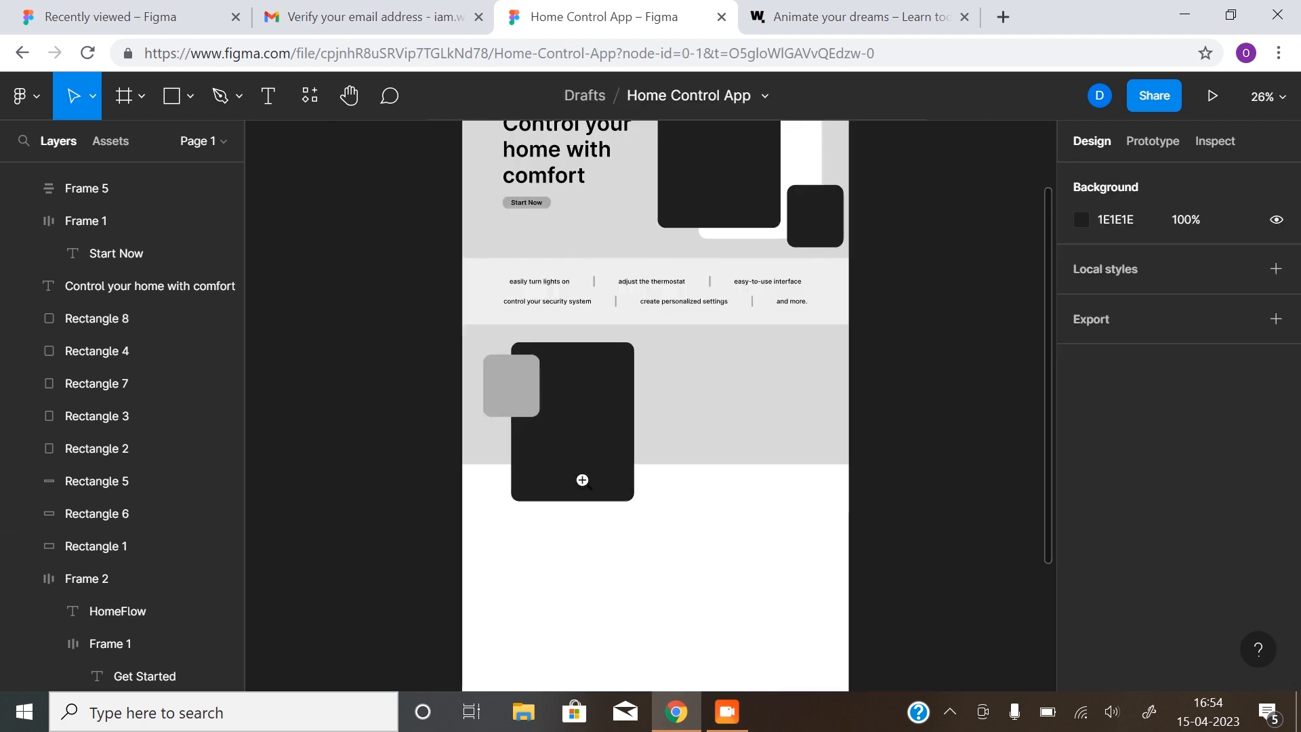
scroll(570, 479, down, 2)
scroll(569, 479, up, 4)
click(568, 480)
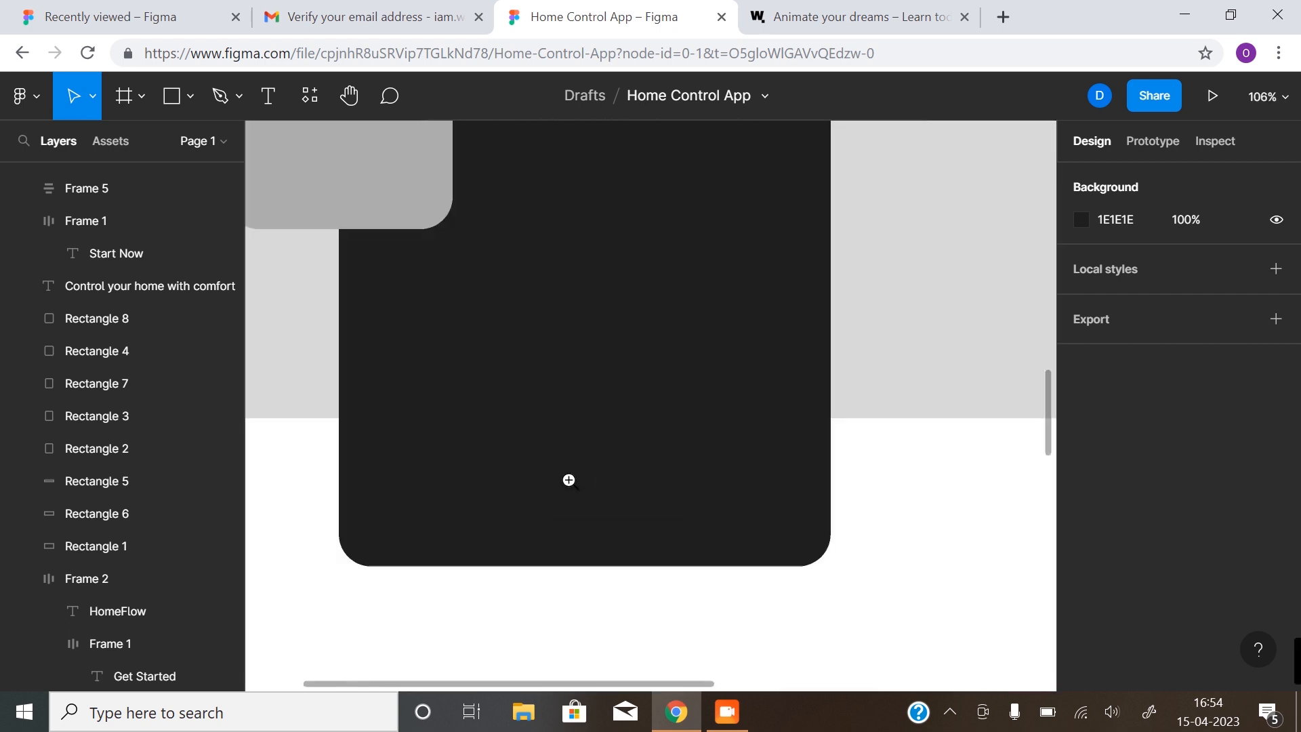
scroll(290, 490, left, 2)
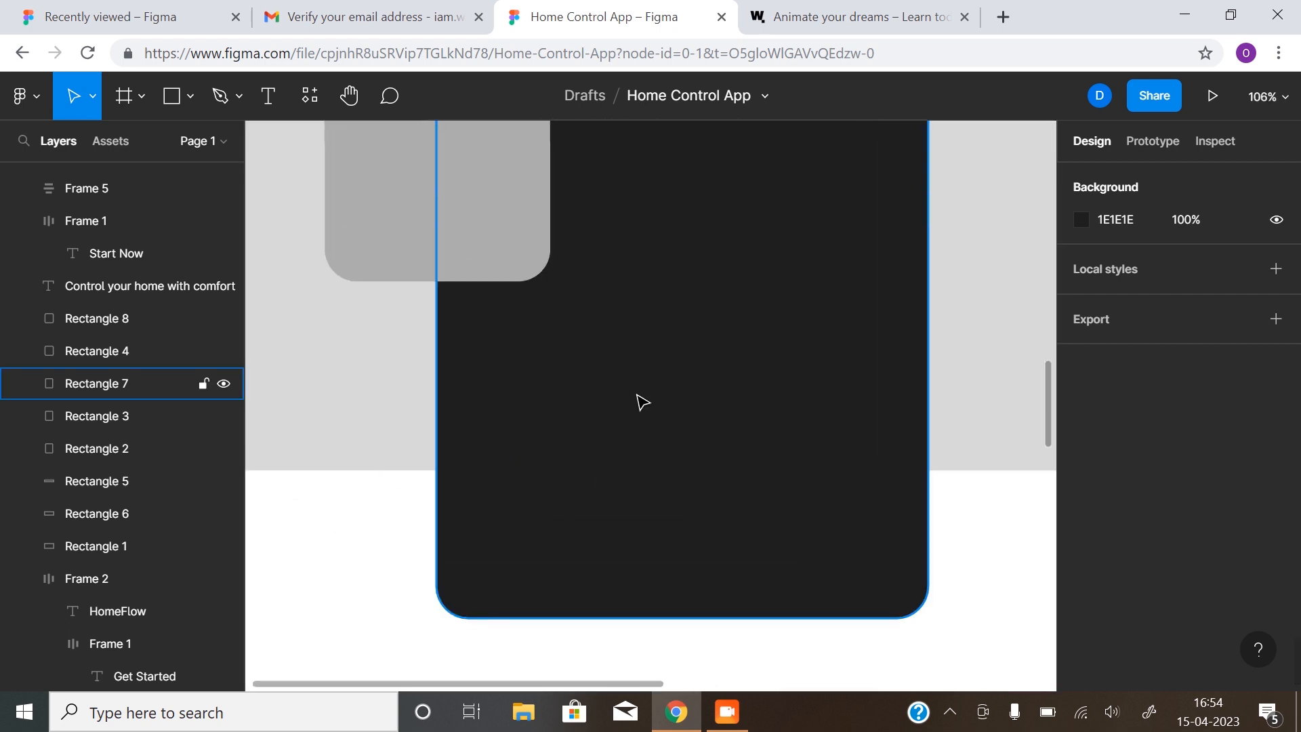
key(z)
alt+click(742, 410)
scroll(741, 410, up, 1)
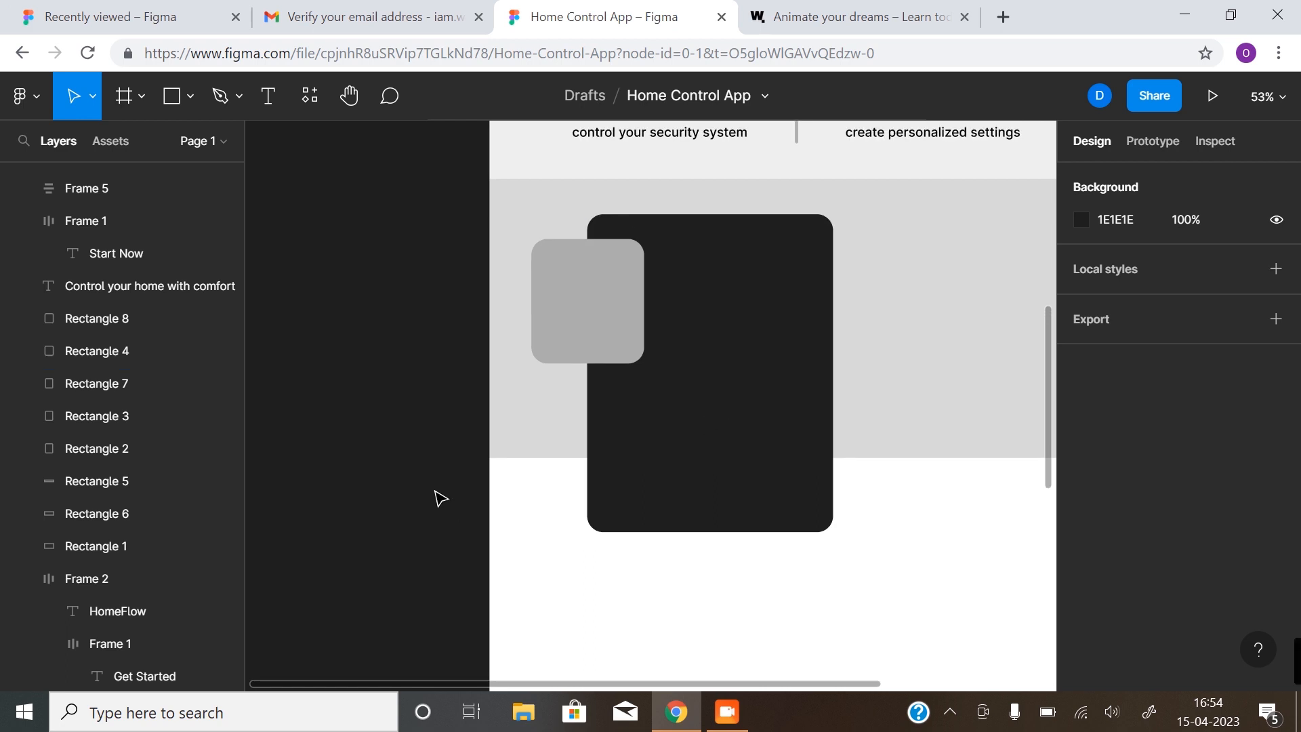
click(704, 519)
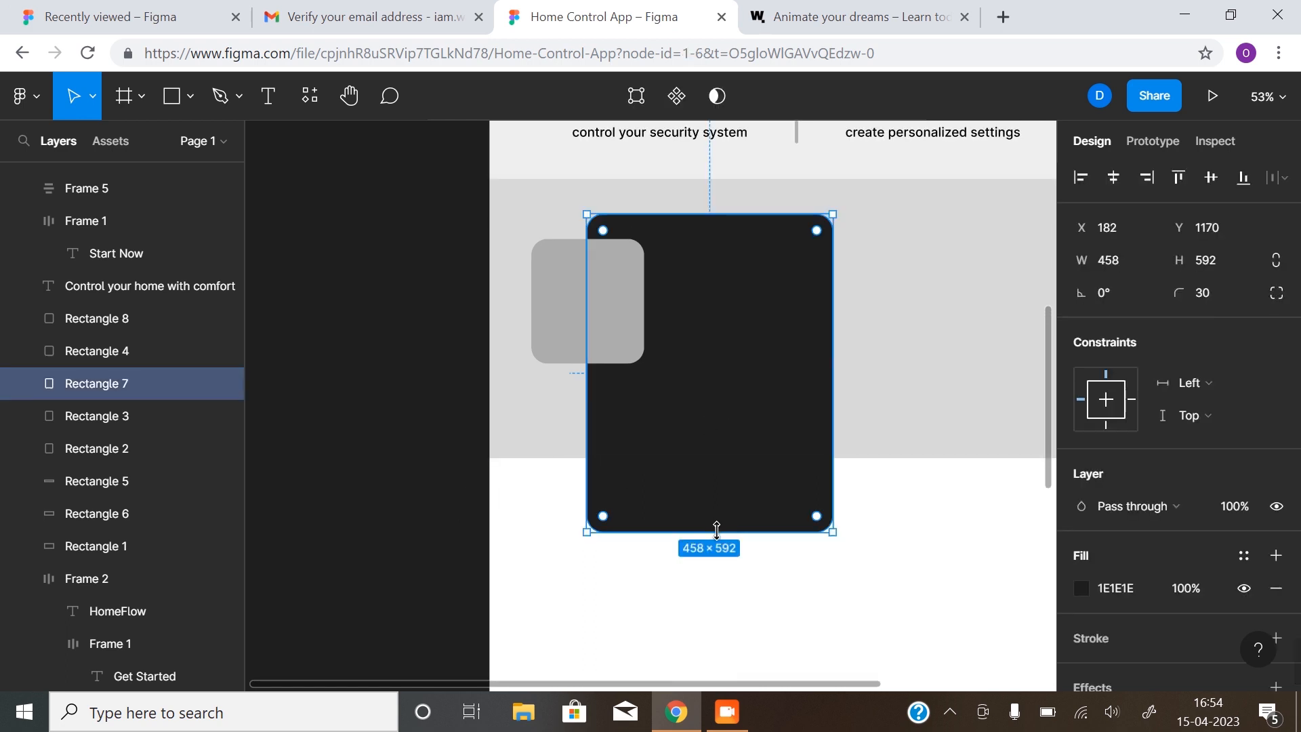
drag(713, 530, 718, 456)
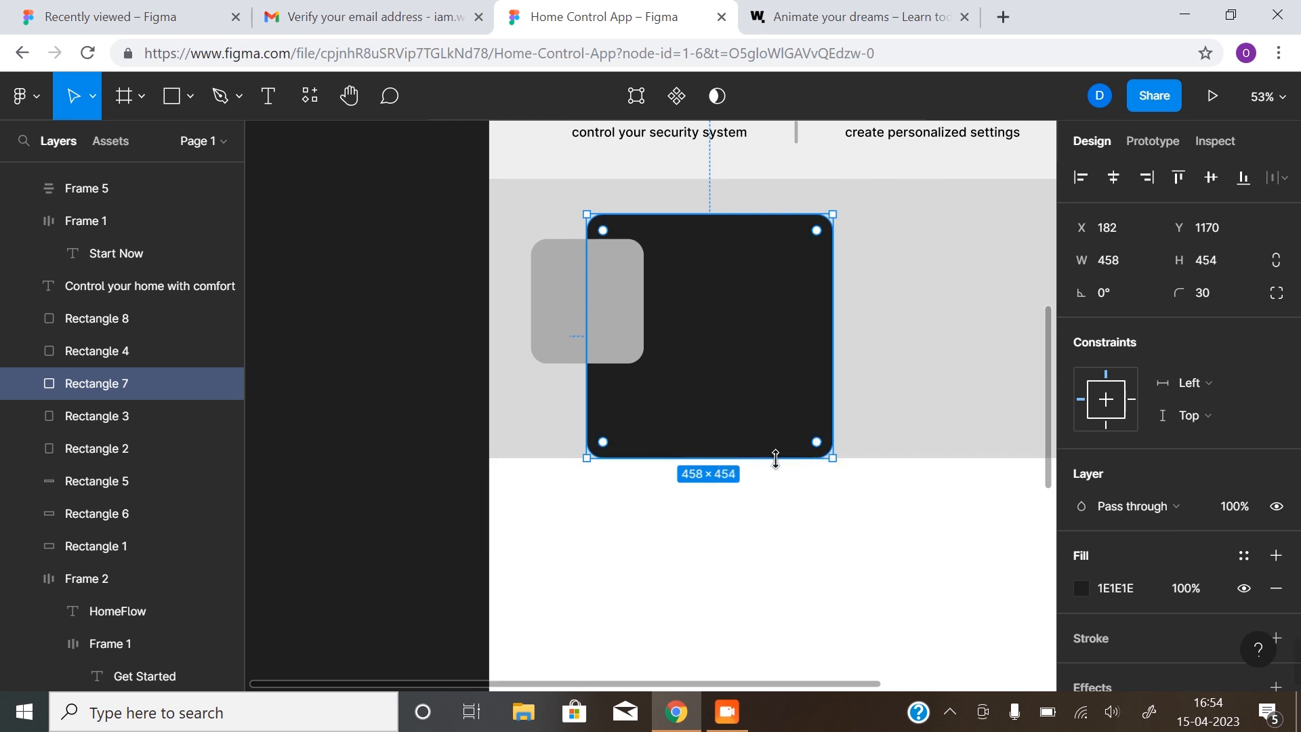
click(596, 488)
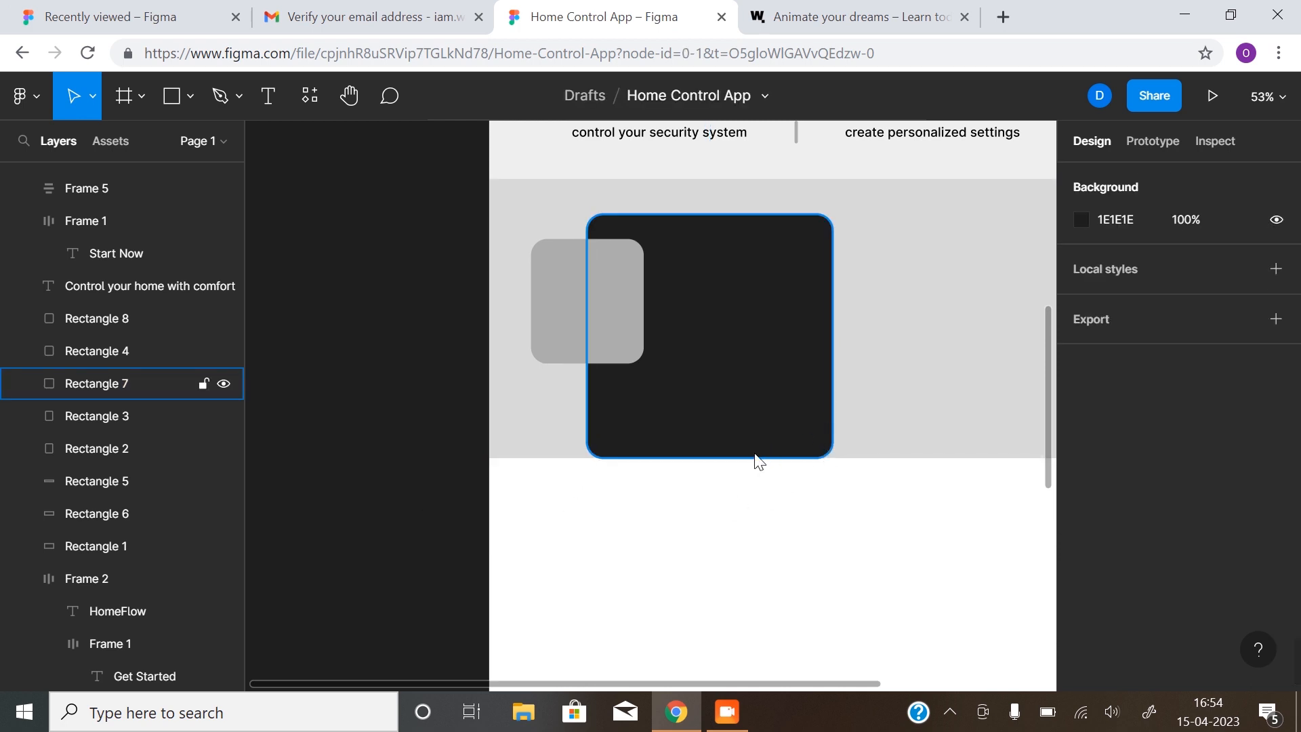
Give the dark card independent corners: bottom radii 0, top radii kept at 30
click(731, 456)
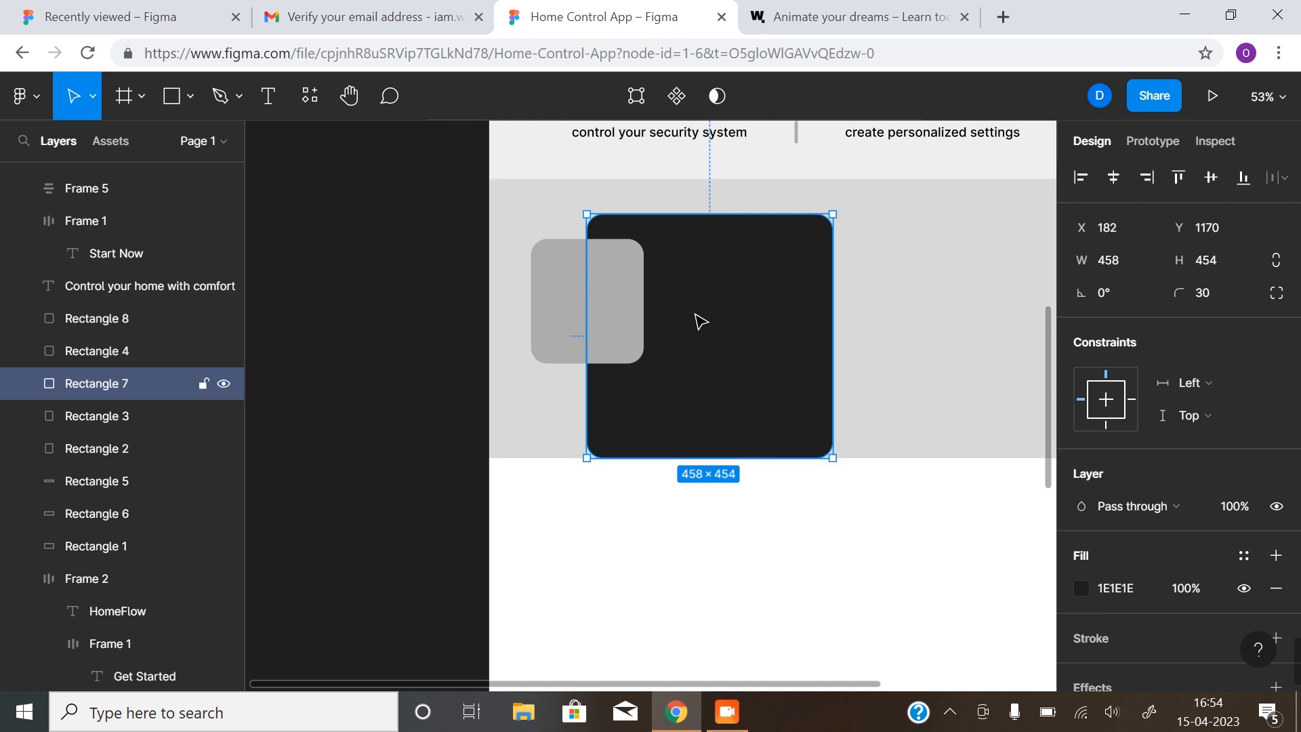
click(1198, 291)
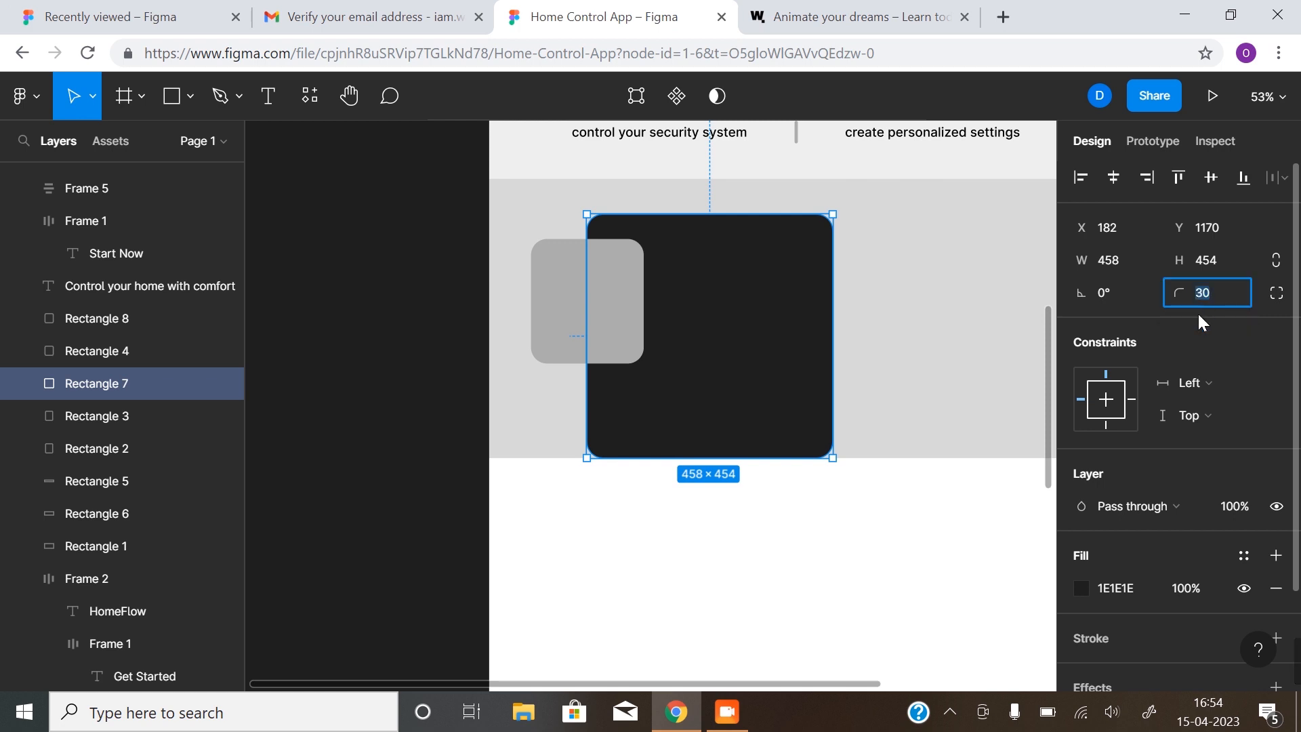
text(0)
key(Return)
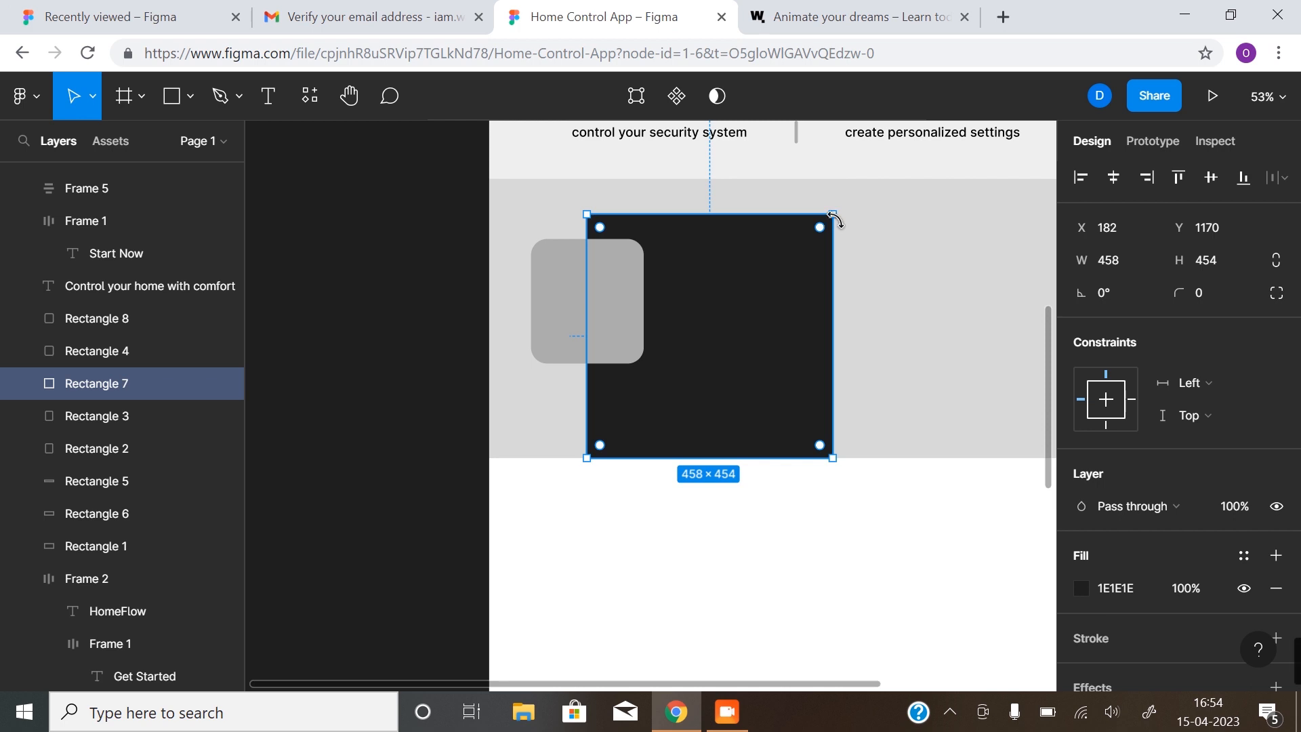
key(ctrl+z)
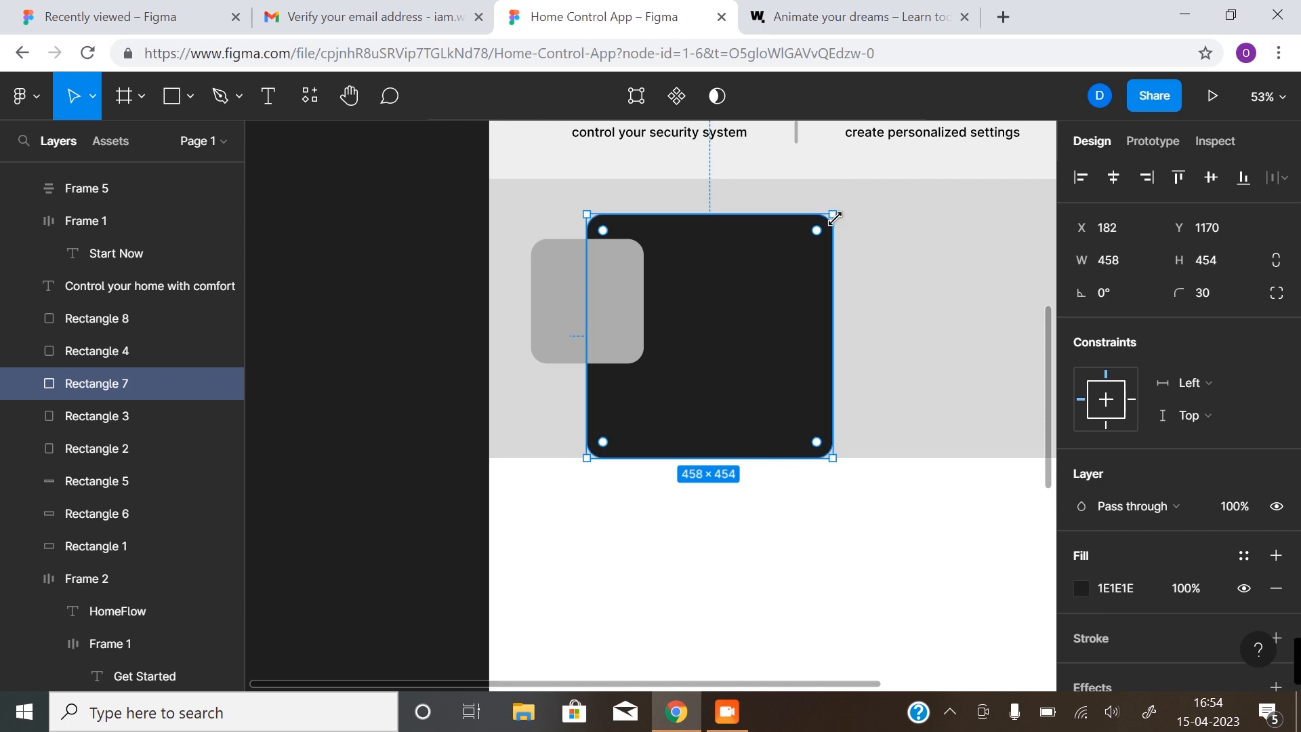
click(1277, 295)
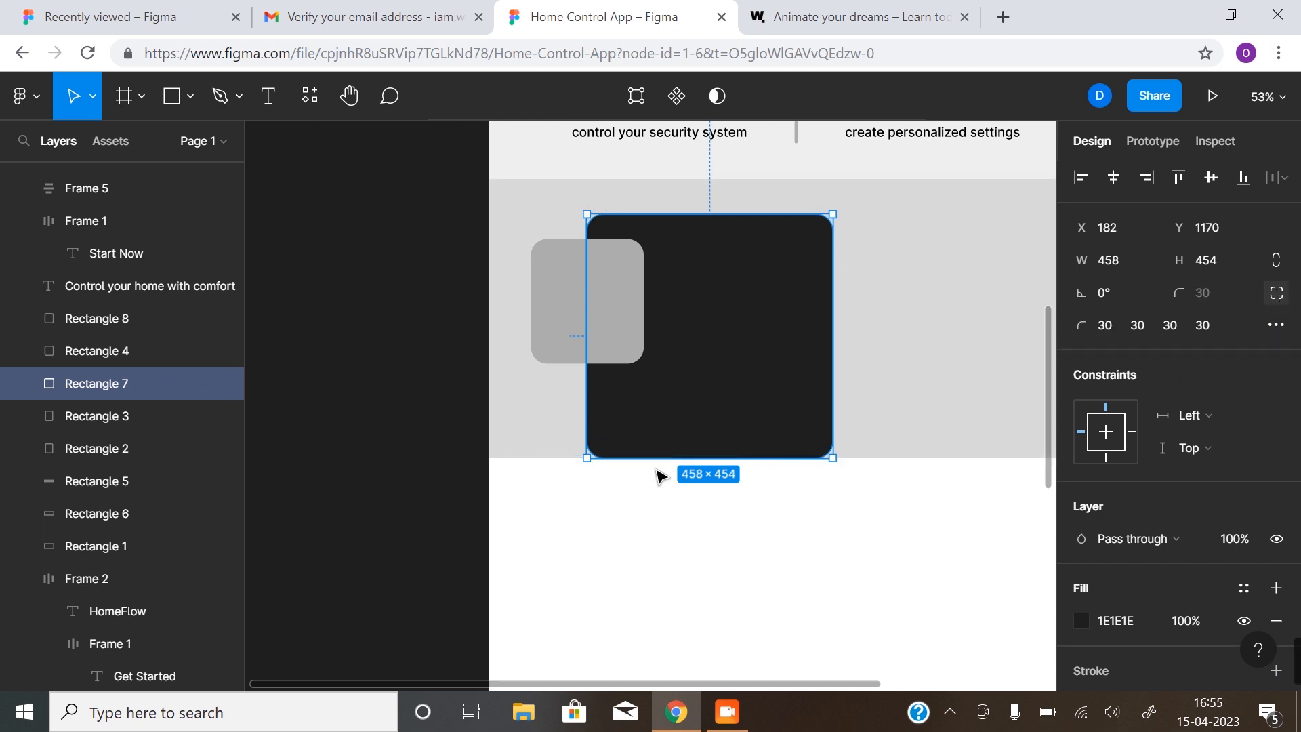
click(1169, 325)
text(0)
click(1201, 325)
text(0)
click(927, 343)
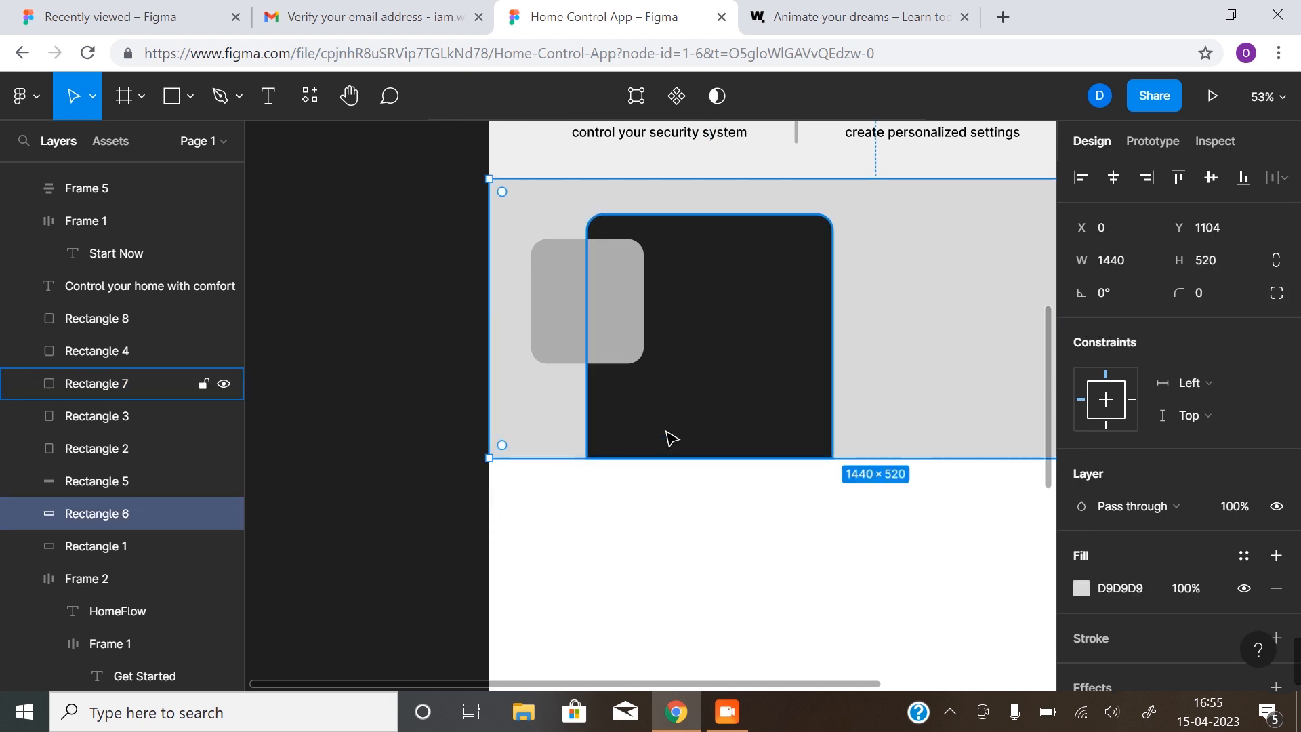
click(459, 539)
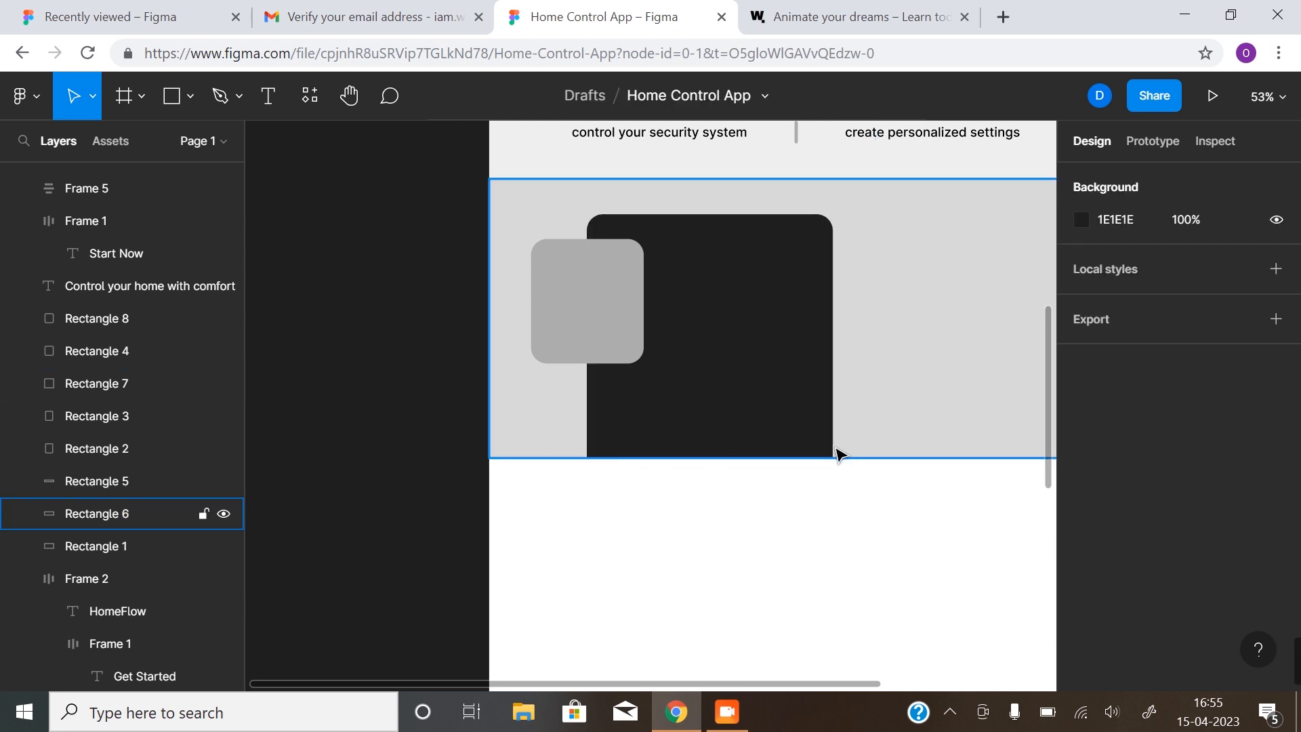
Nudge the small gray card slightly down
click(604, 267)
drag(596, 294, 589, 305)
scroll(720, 384, right, 5)
scroll(721, 384, up, 2)
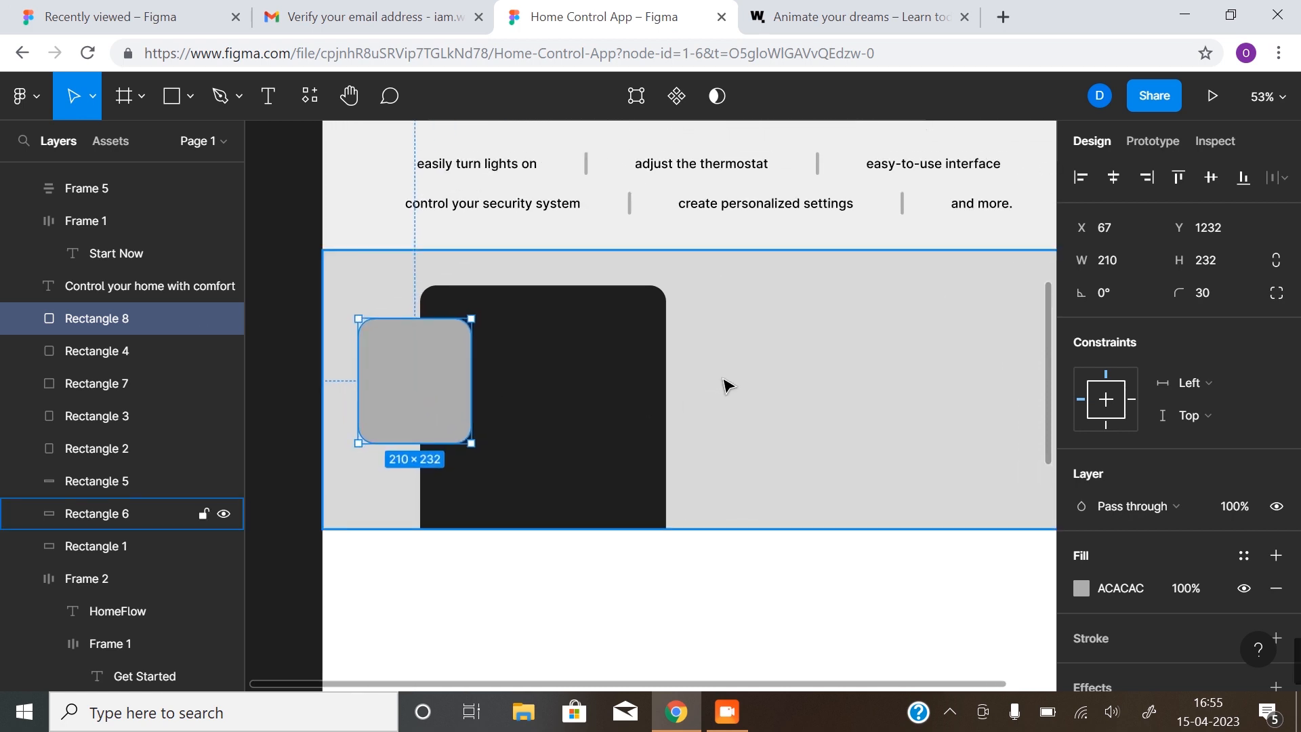
Copy the hero heading beside the dark card, then switch to the WallyMe reference tab
scroll(728, 389, down, 5)
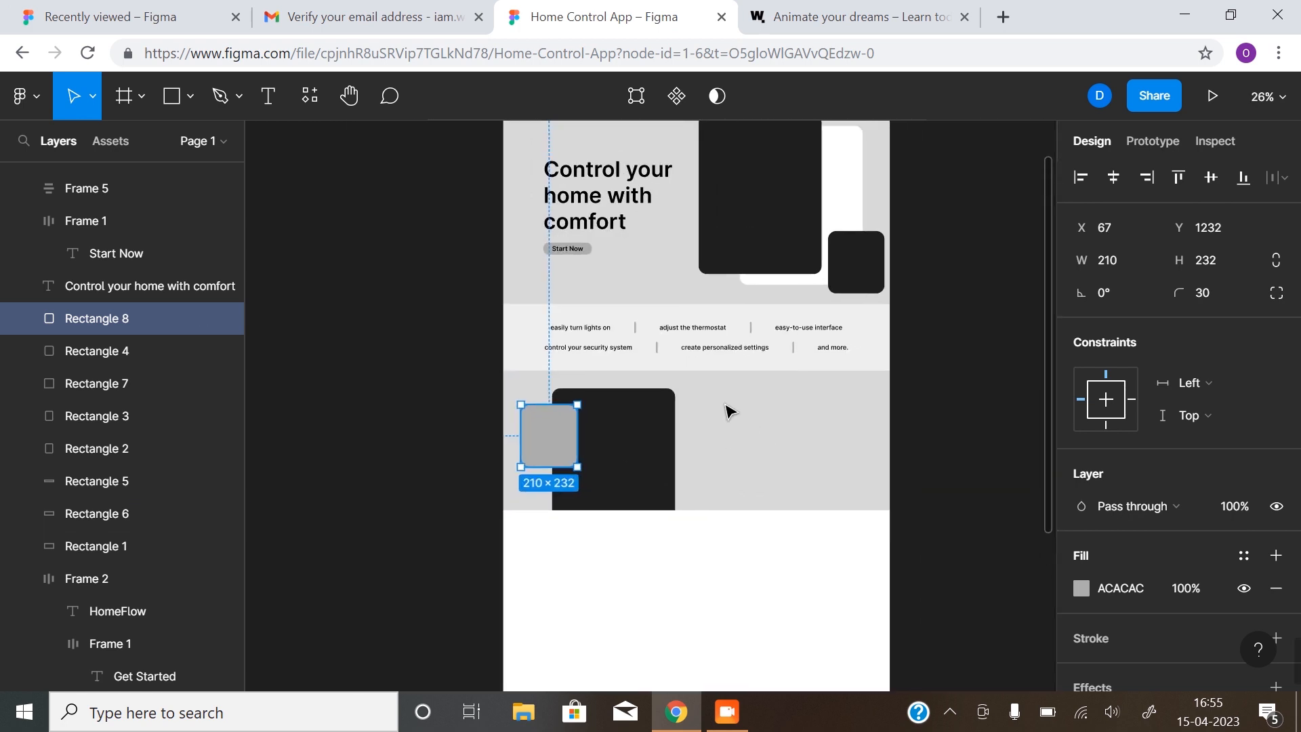
click(633, 203)
drag(630, 198, 783, 451)
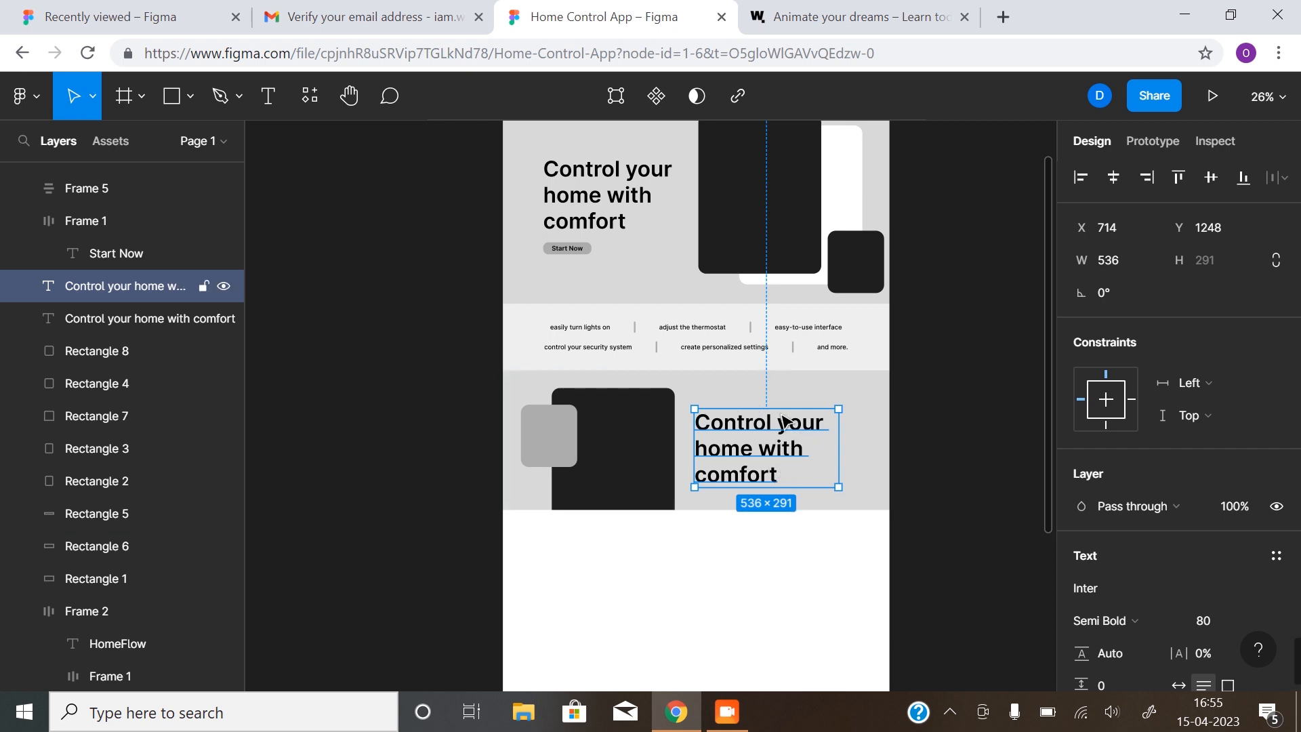
click(886, 17)
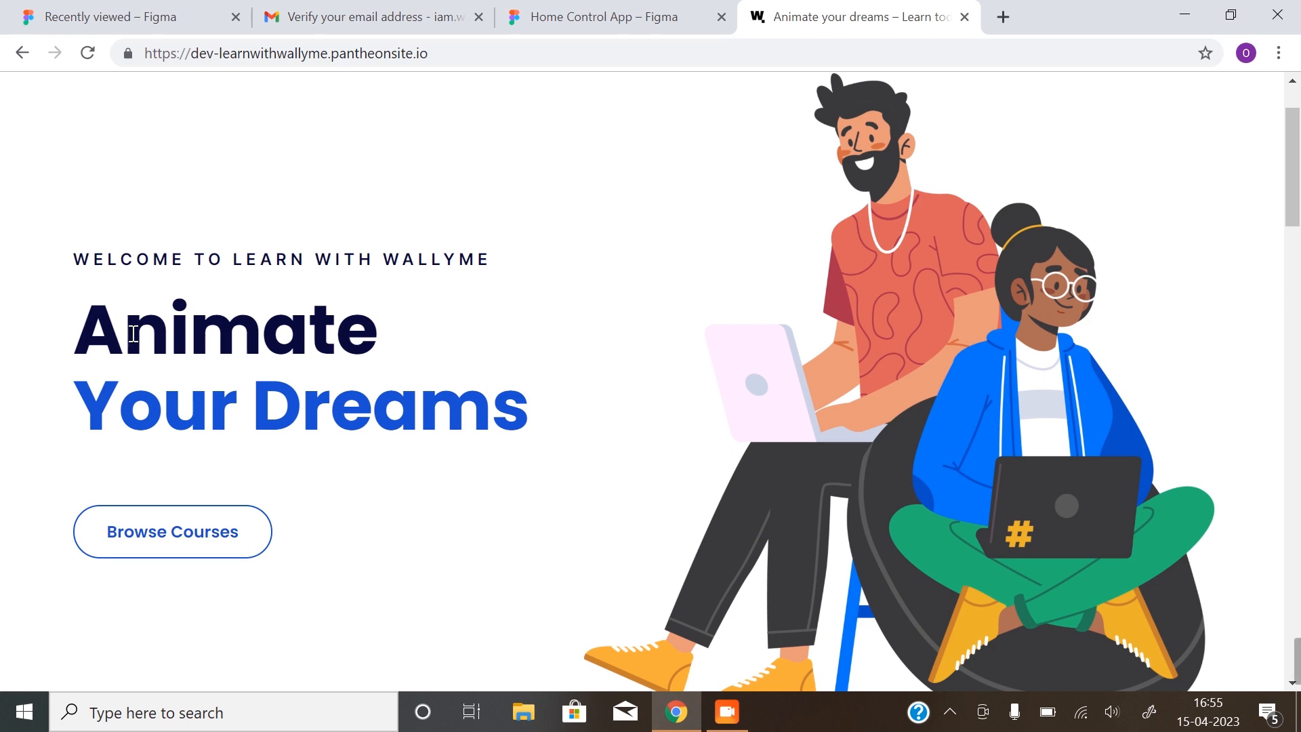
Scroll through the WallyMe landing page, then return to the Home Control App Figma tab
scroll(909, 254, down, 8)
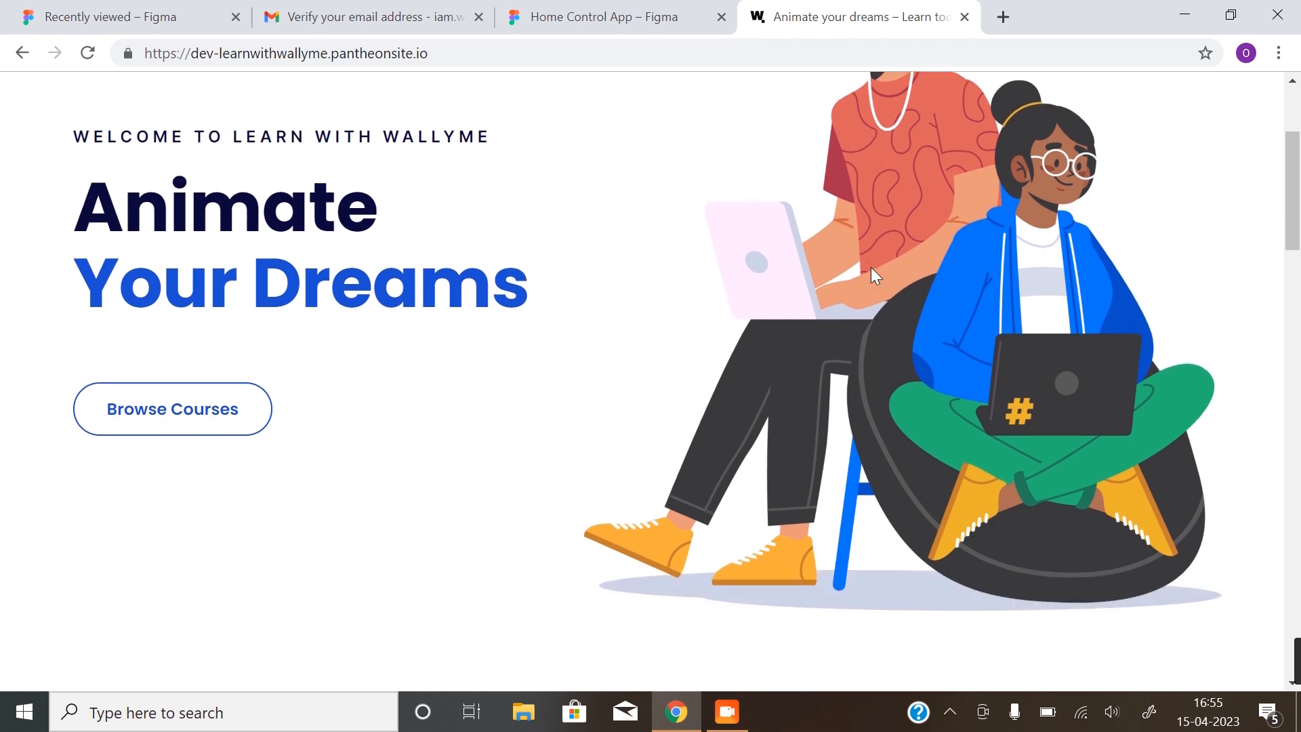
scroll(784, 237, up, 6)
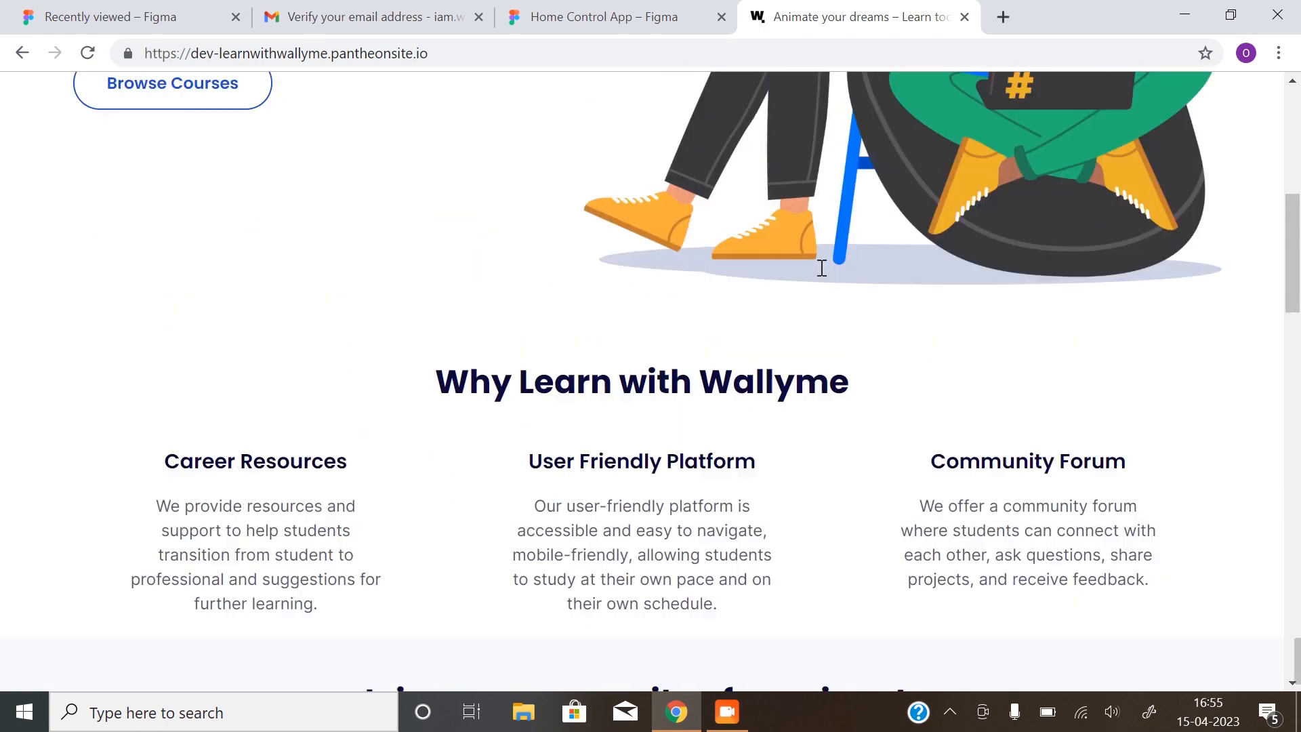
scroll(377, 302, down, 4)
scroll(651, 371, down, 15)
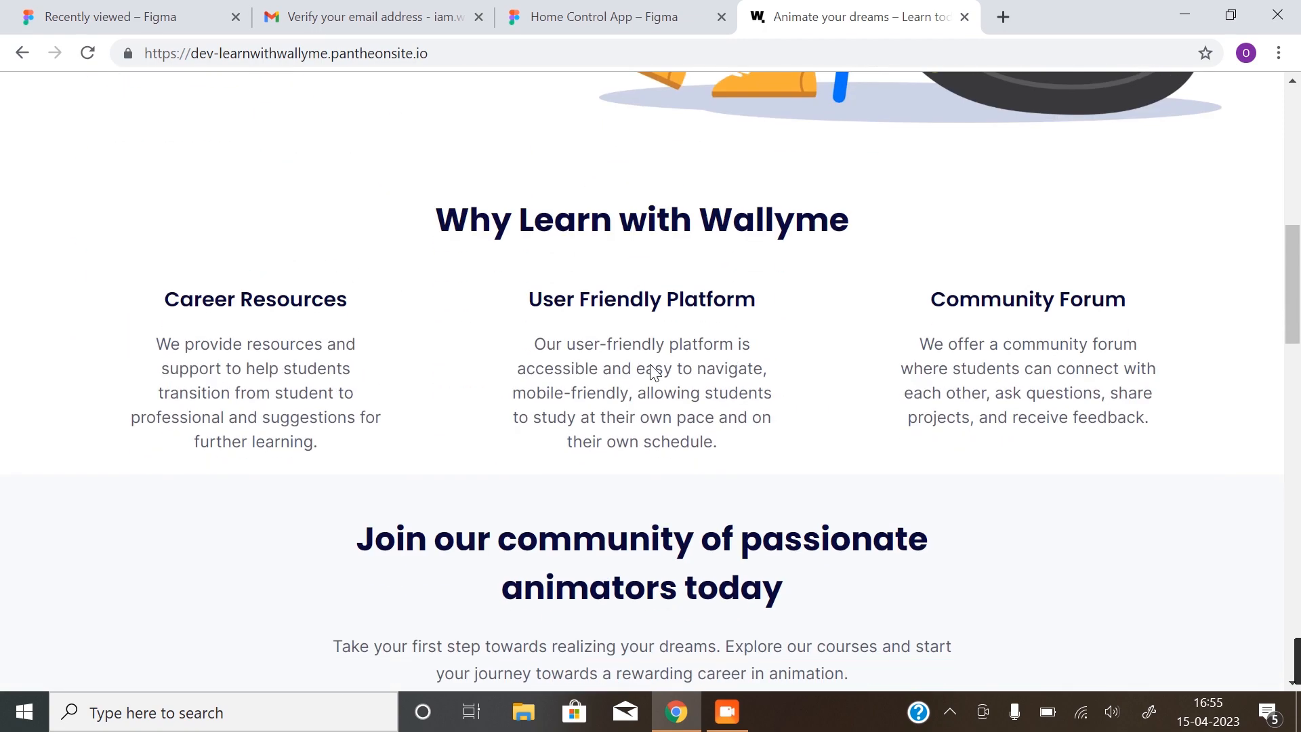
scroll(654, 448, down, 8)
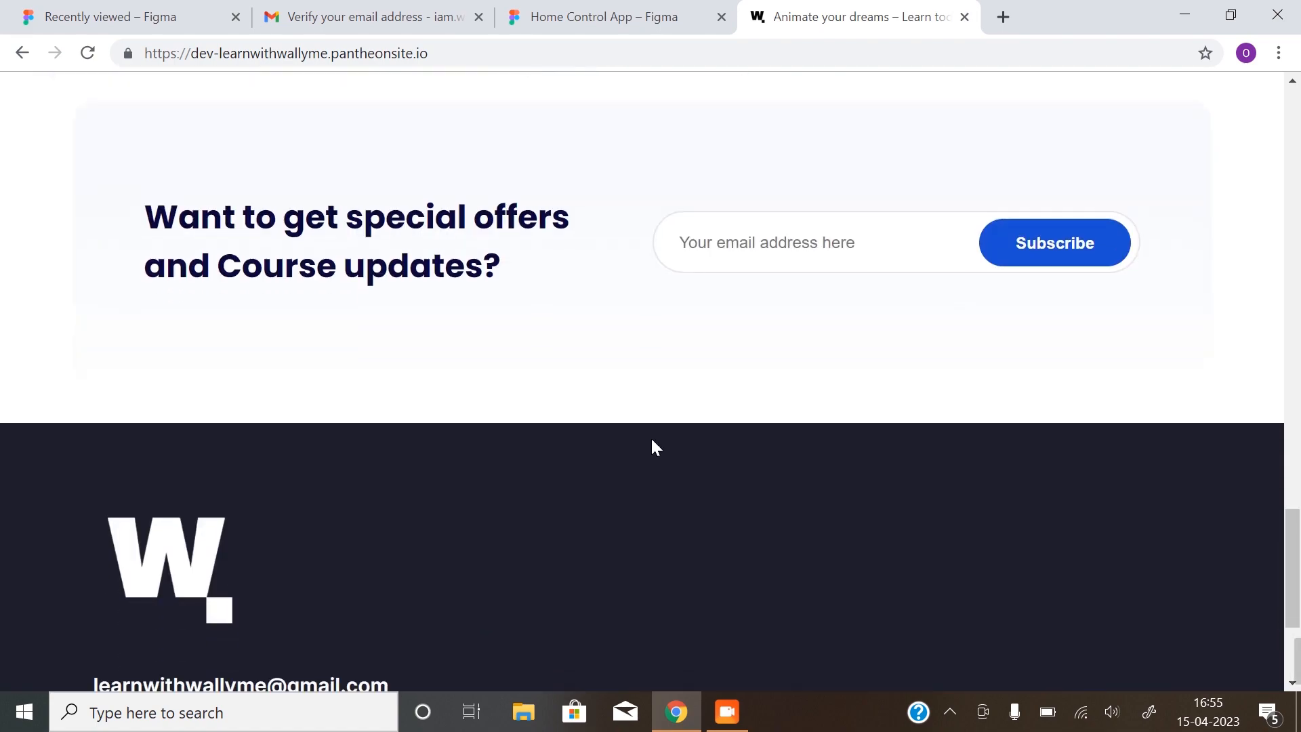
scroll(652, 445, down, 2)
scroll(651, 450, up, 20)
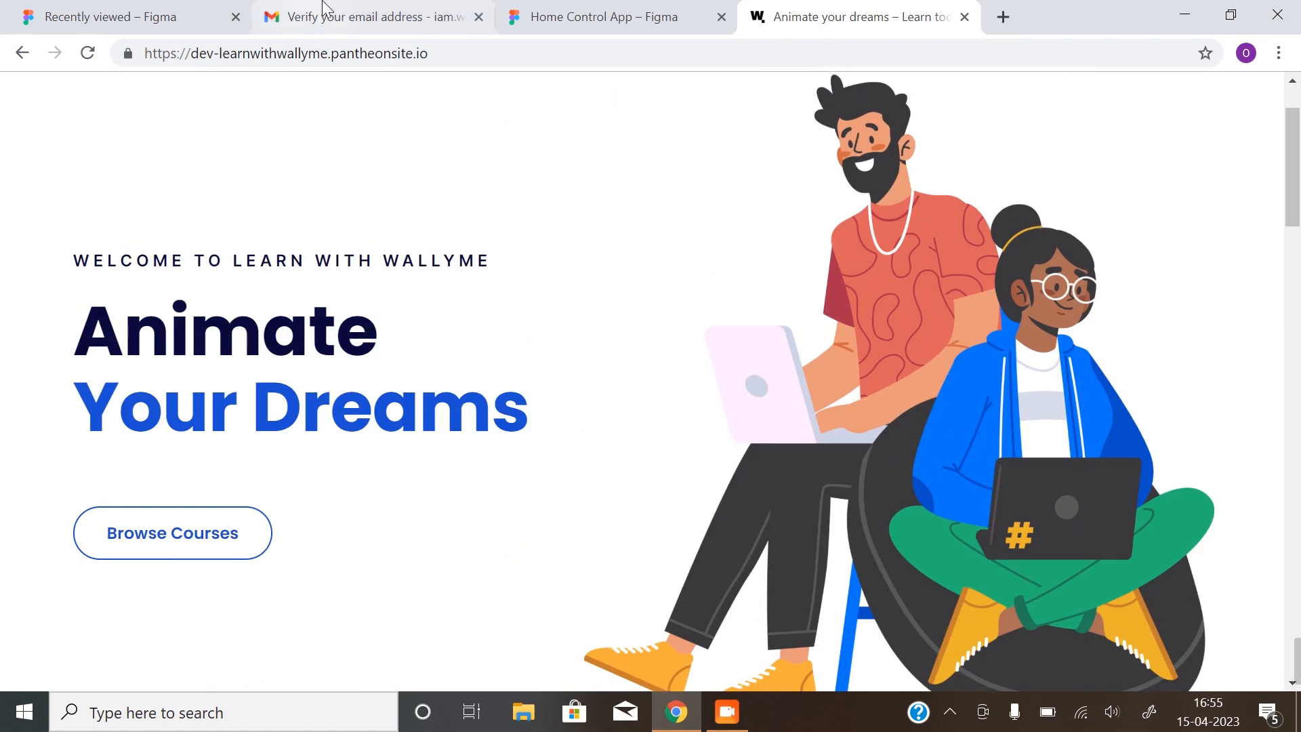
click(637, 15)
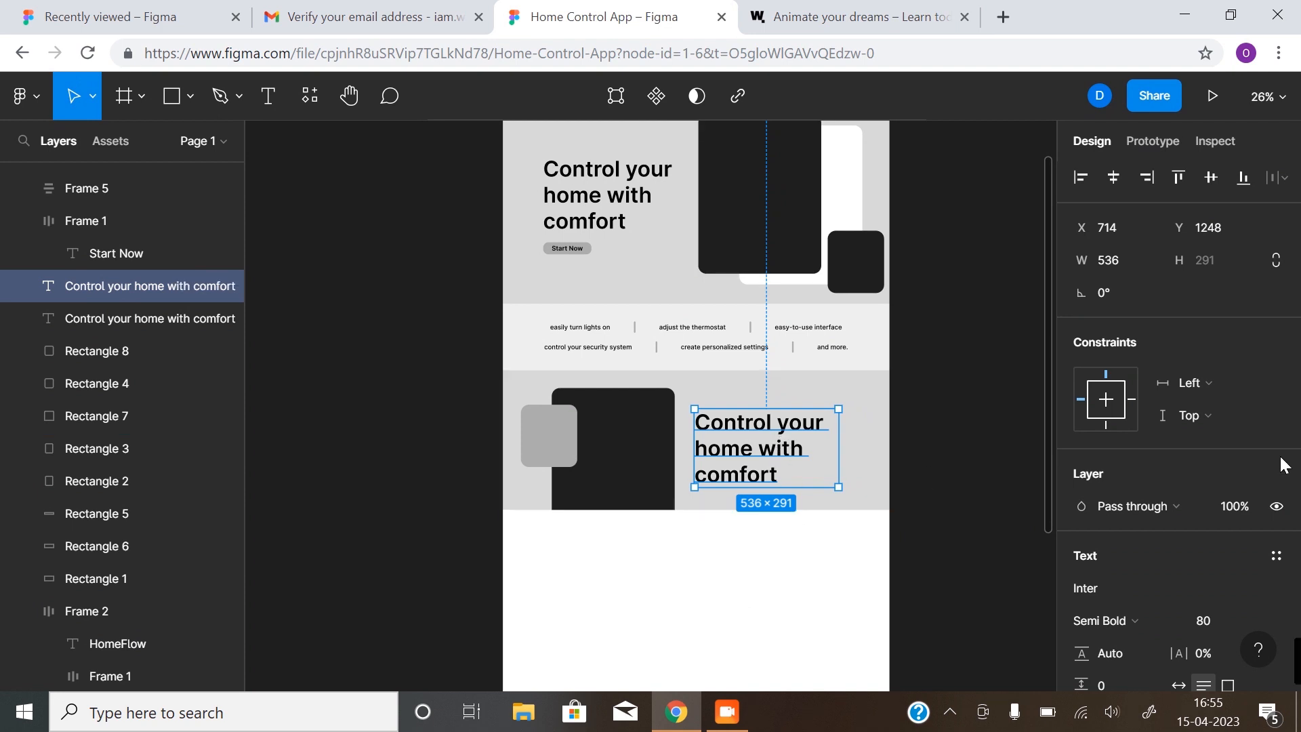
Set the copied heading's font size to 48
click(1258, 616)
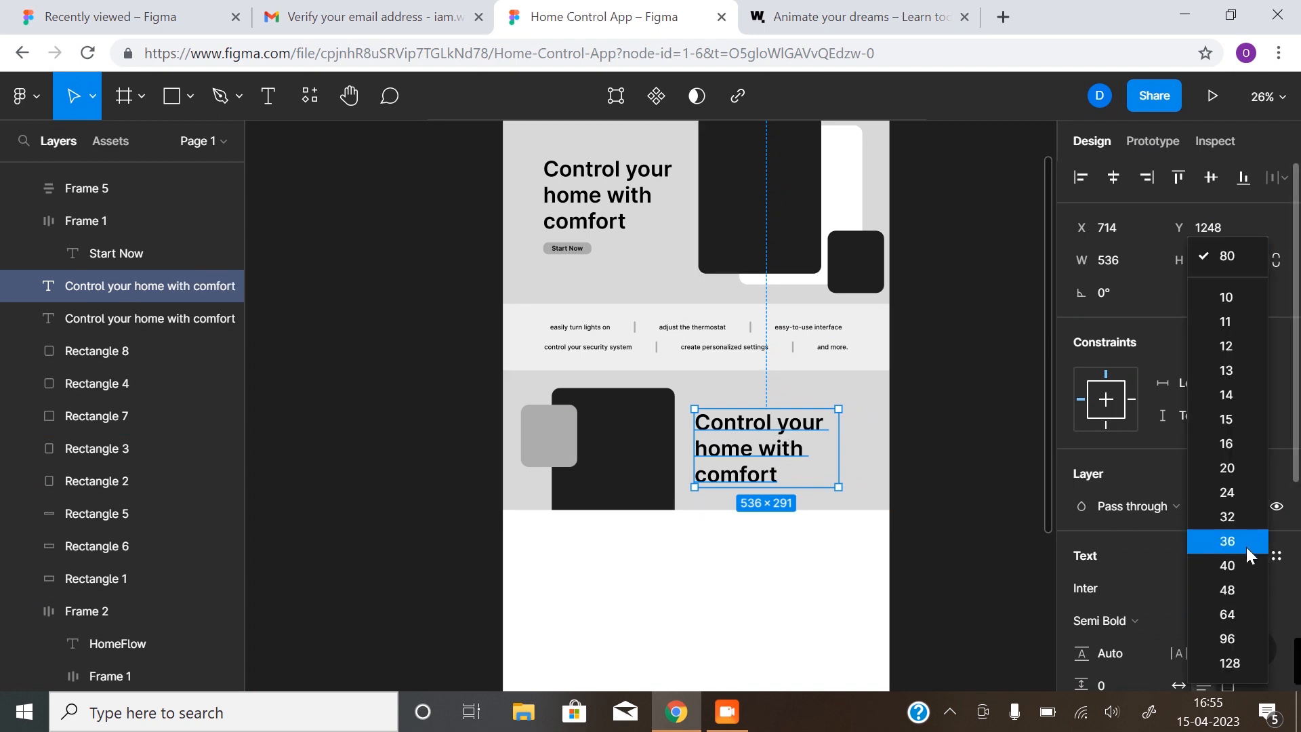
click(1238, 614)
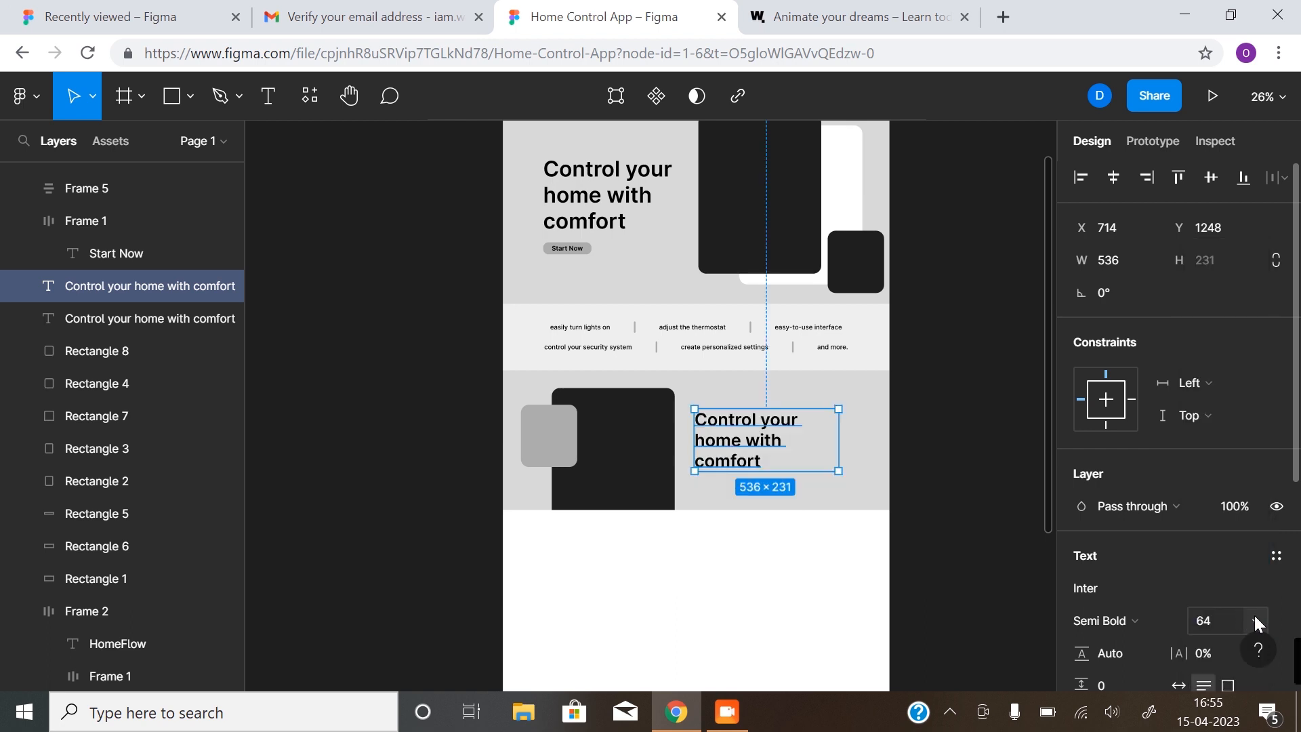
click(1253, 615)
click(1250, 614)
click(1252, 616)
click(1244, 592)
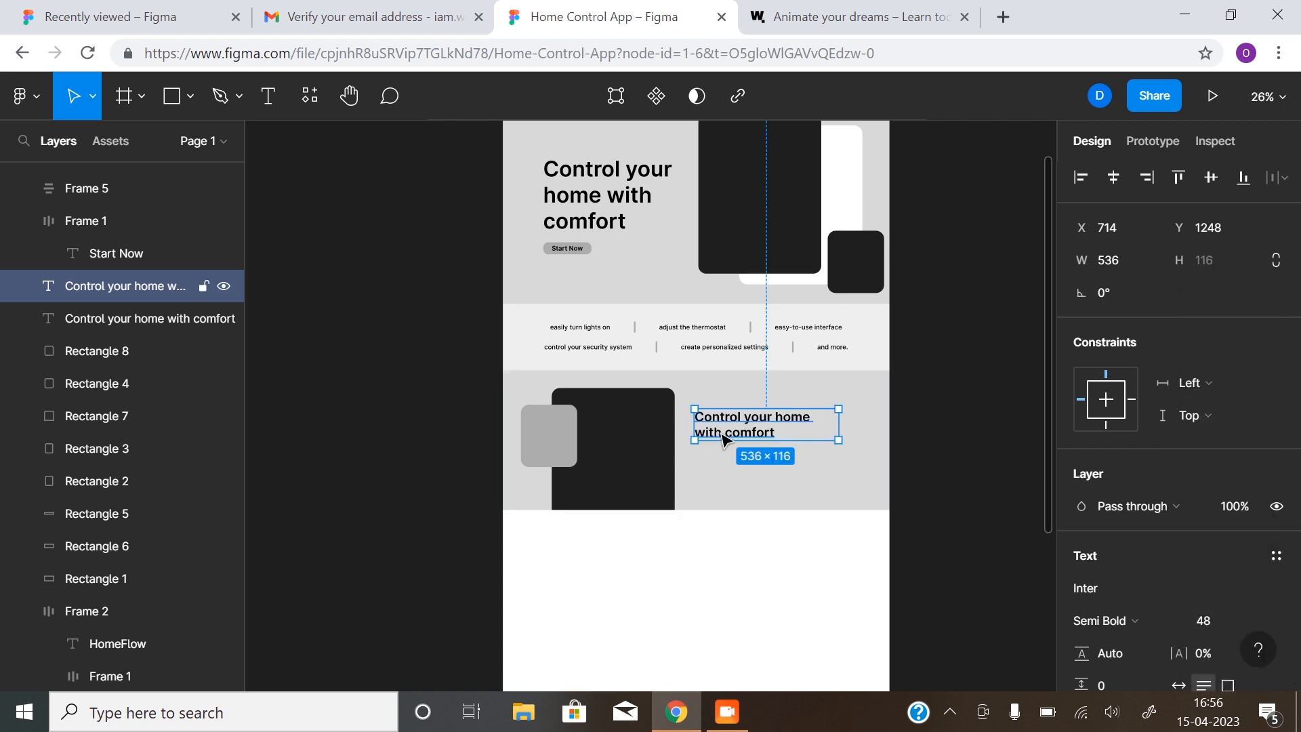
Retype the heading as 'Compatible with wide range of smart devices' and widen it to 576×116
double_click(722, 433)
text(C)
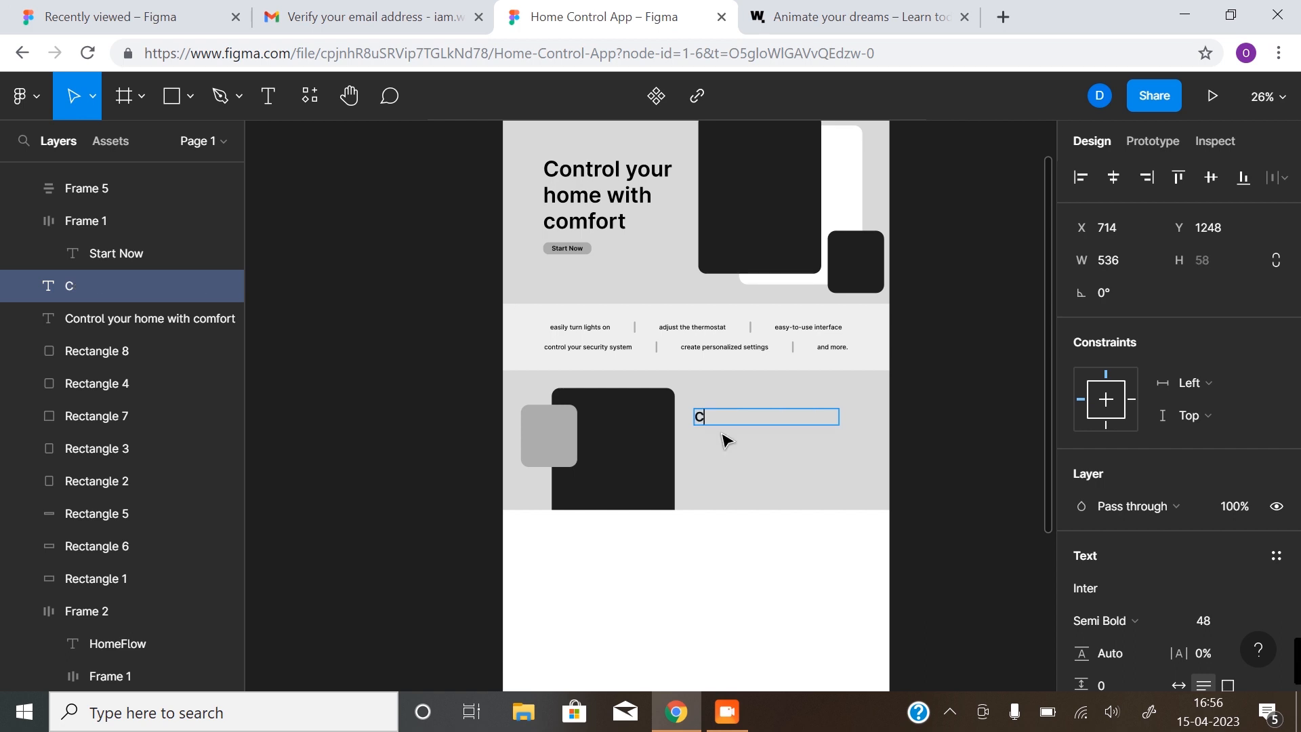
text(ompatible)
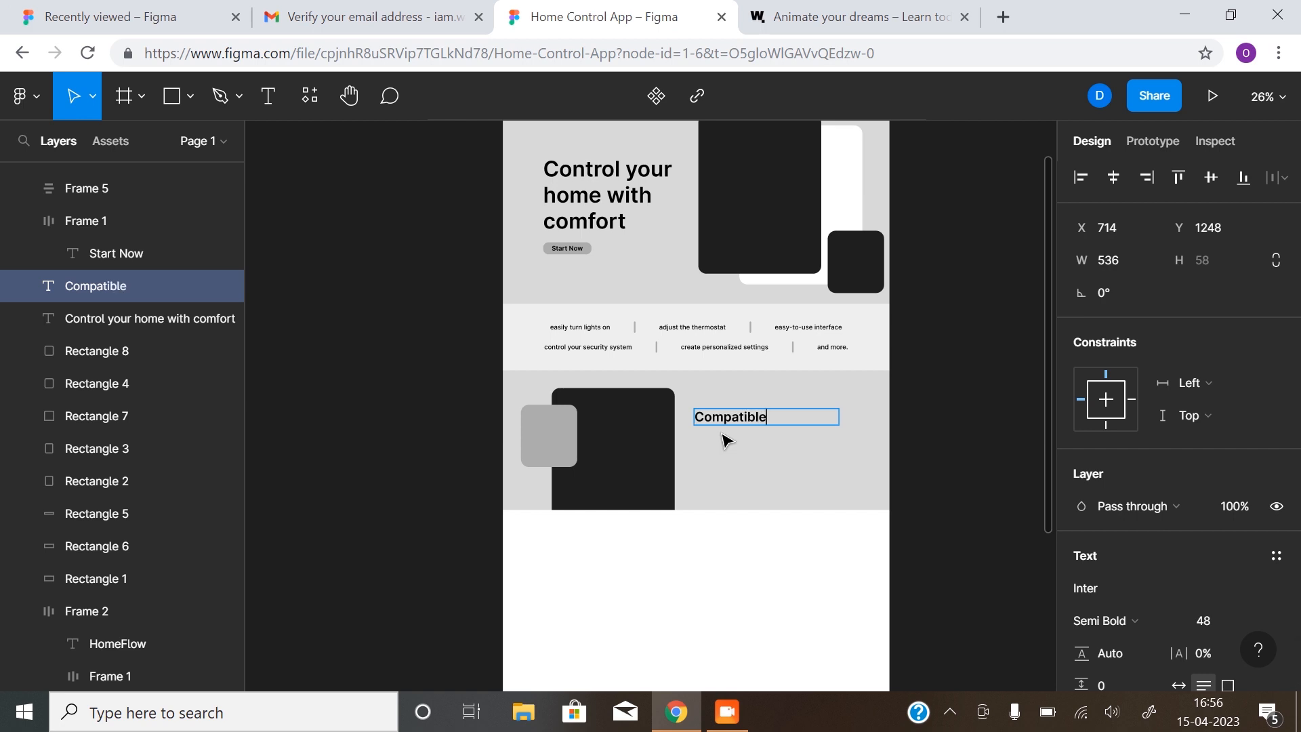
text( with wide range of sma)
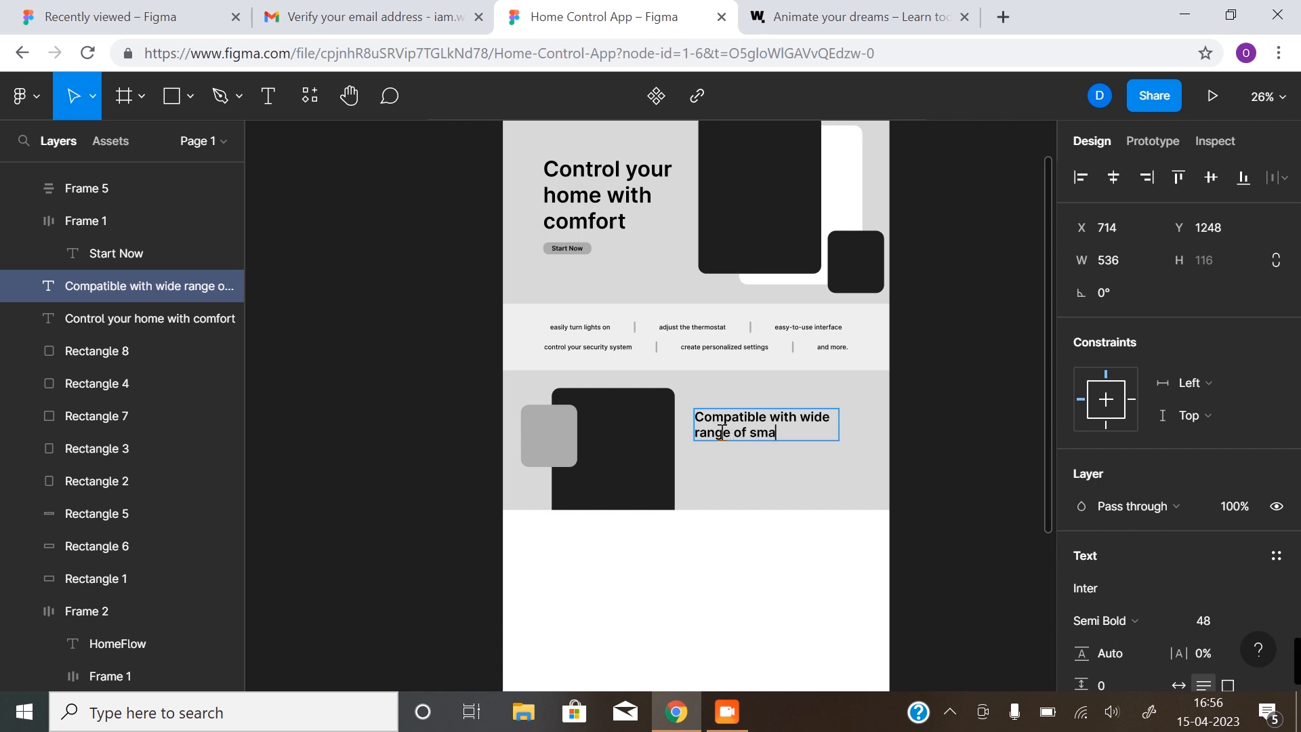
text(rt devices)
key(Escape)
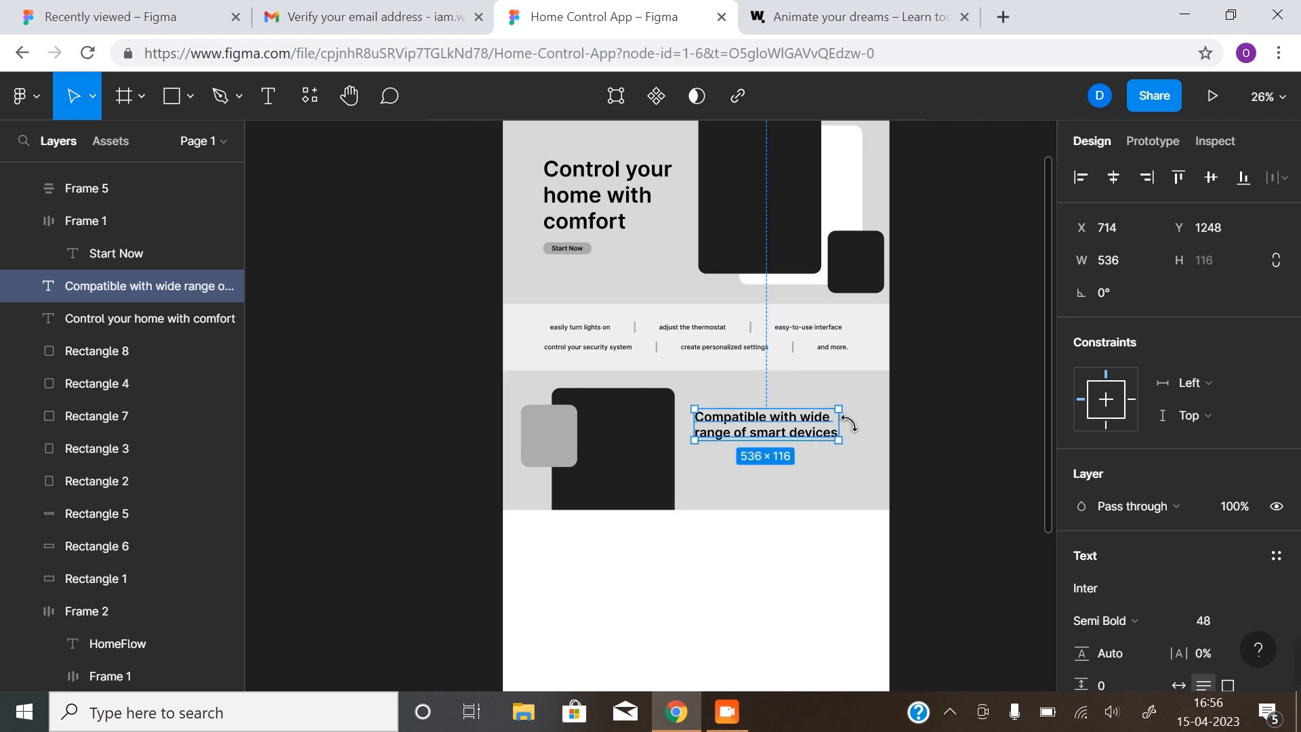
drag(839, 422, 858, 430)
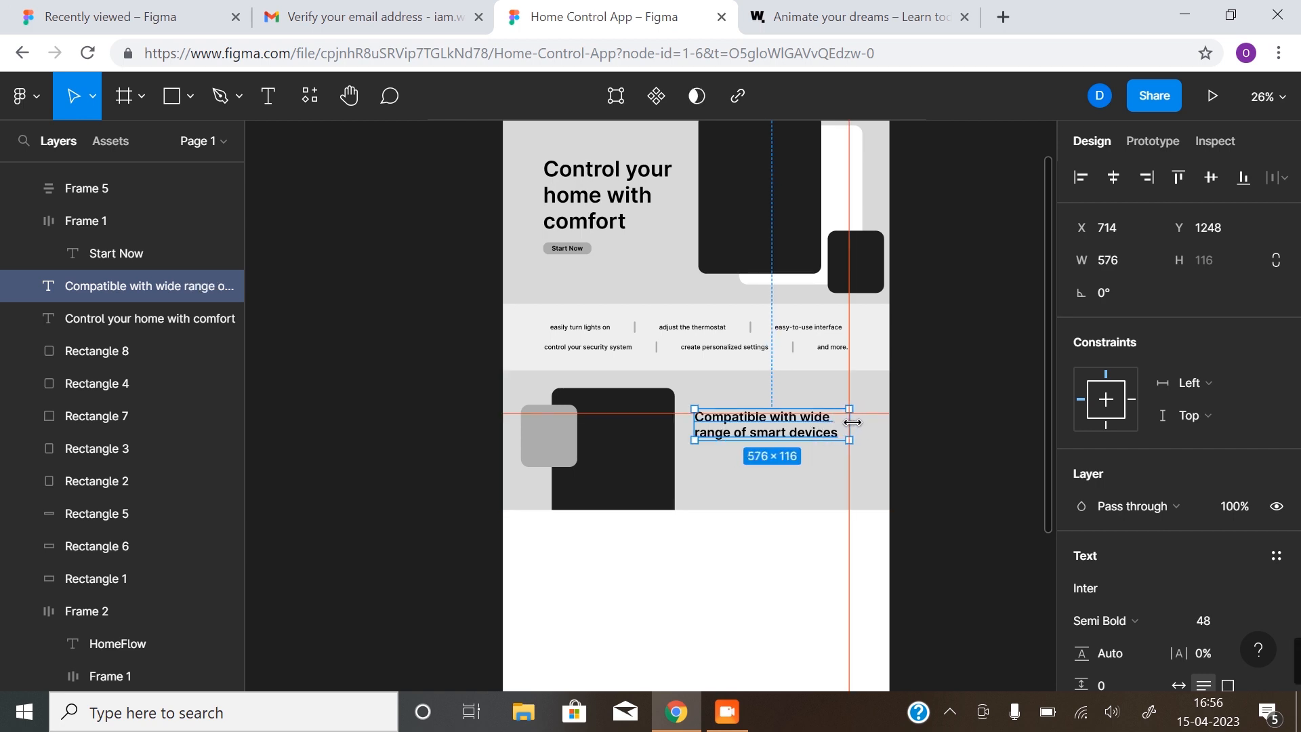
click(943, 444)
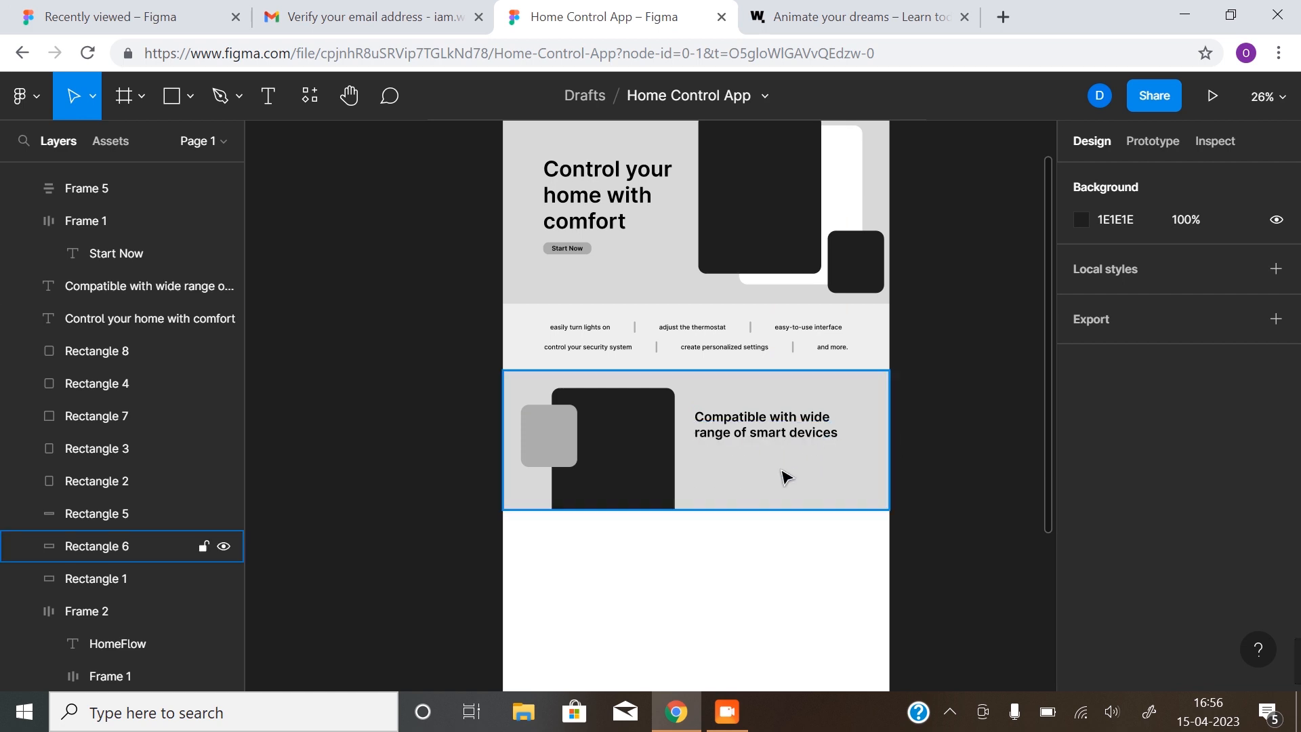
Show the layout grids over the frame
scroll(773, 495, up, 2)
scroll(776, 448, up, 1)
scroll(766, 440, down, 3)
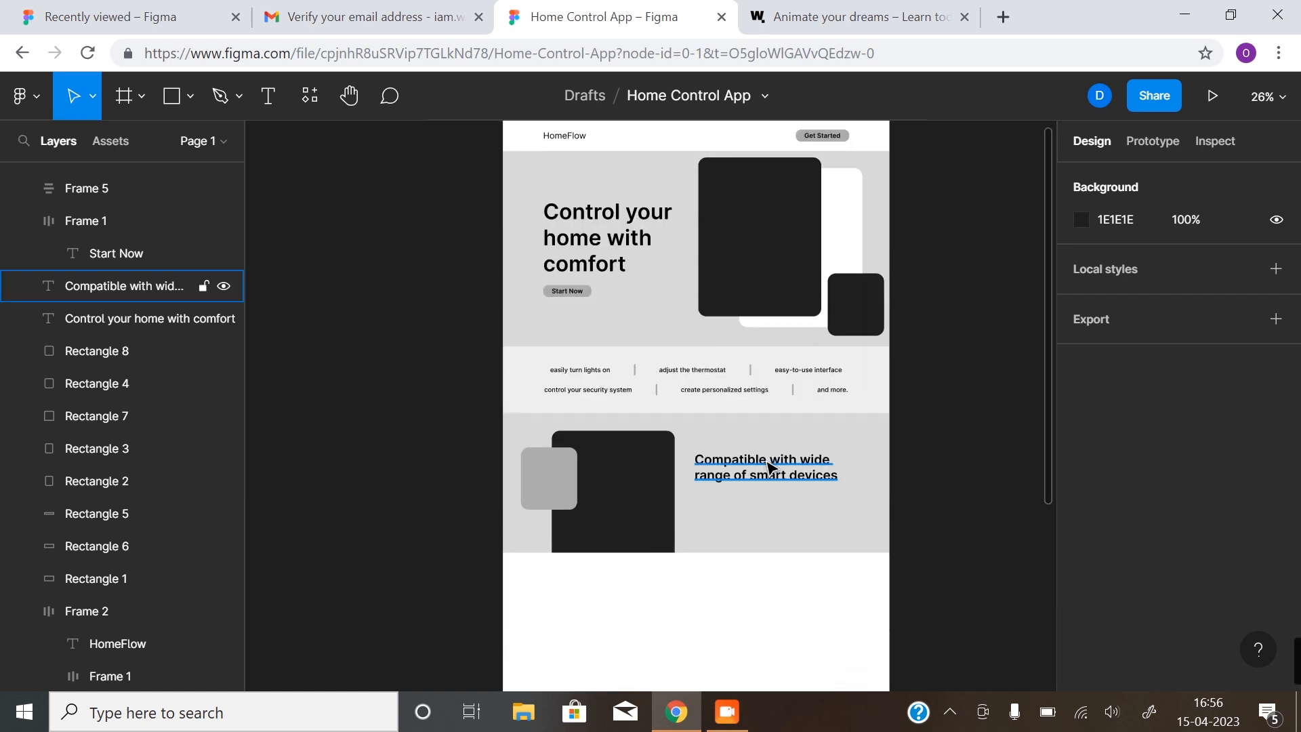
scroll(735, 434, up, 1)
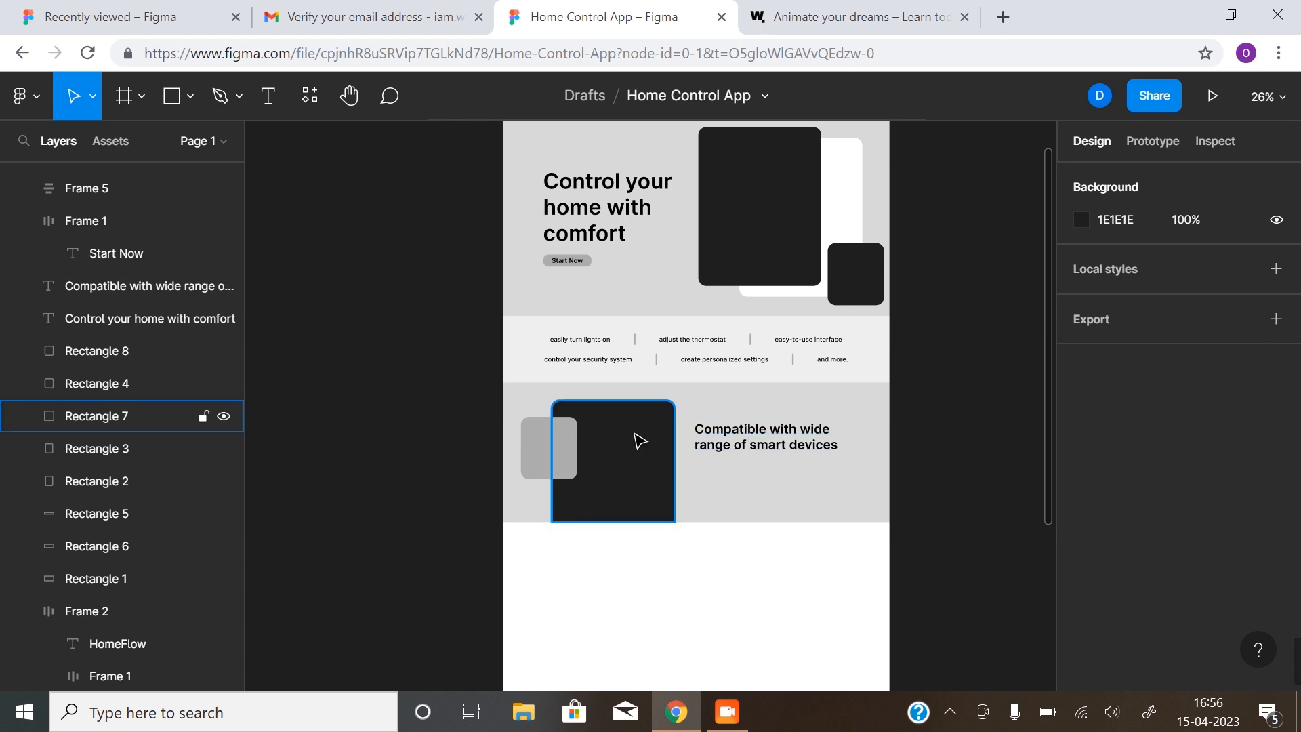
key(shift+g)
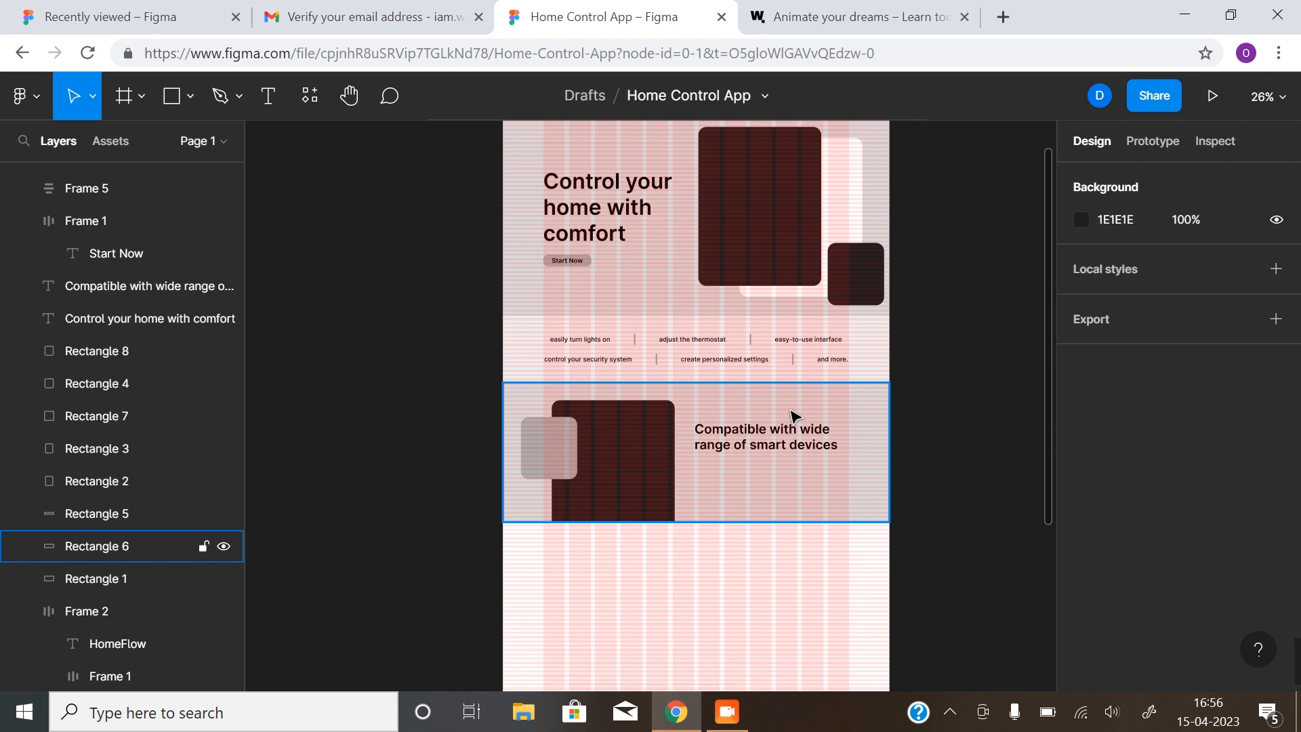
Nudge the smart-devices heading slightly right to X 728
click(711, 436)
click(712, 436)
scroll(707, 459, down, 3)
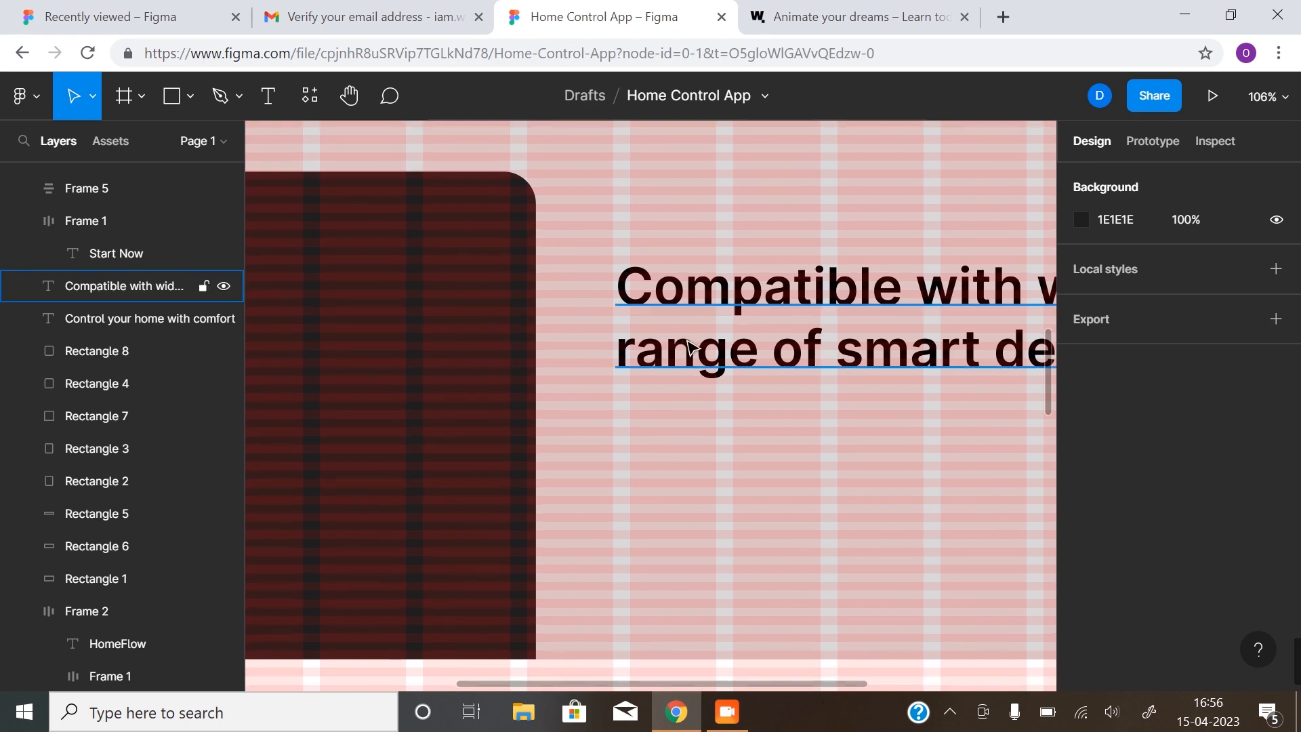
click(693, 297)
drag(693, 296, 708, 301)
scroll(696, 418, down, 1)
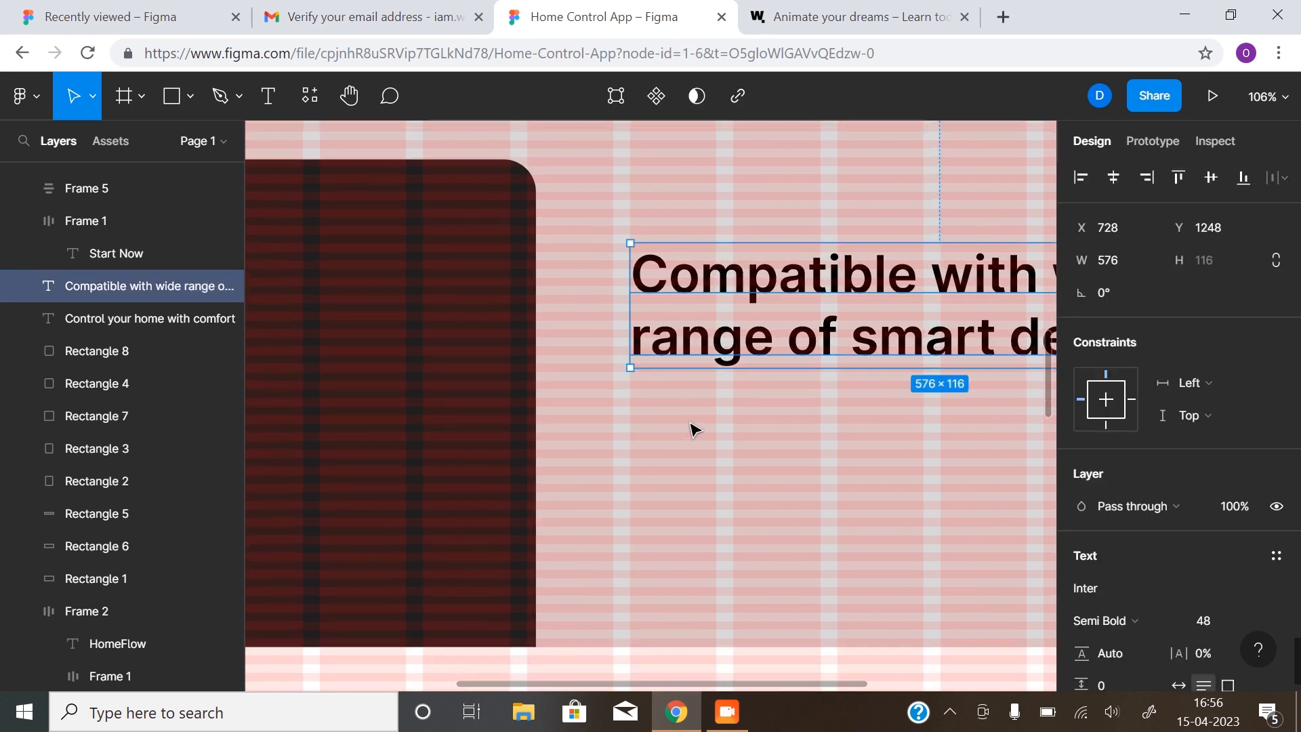
Move the small gray card and dark card together slightly right
ctrl+alt+click(620, 438)
scroll(651, 450, down, 1)
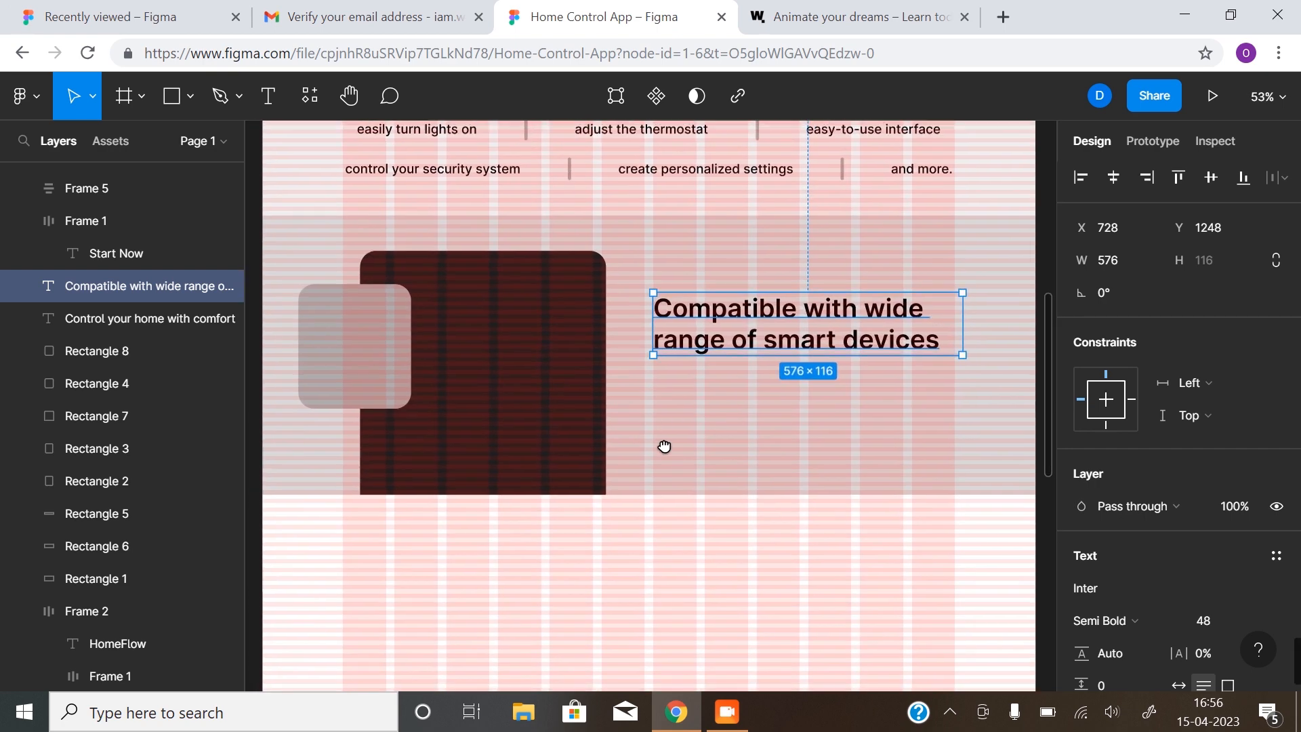
click(381, 377)
shift+click(513, 372)
drag(516, 370, 529, 366)
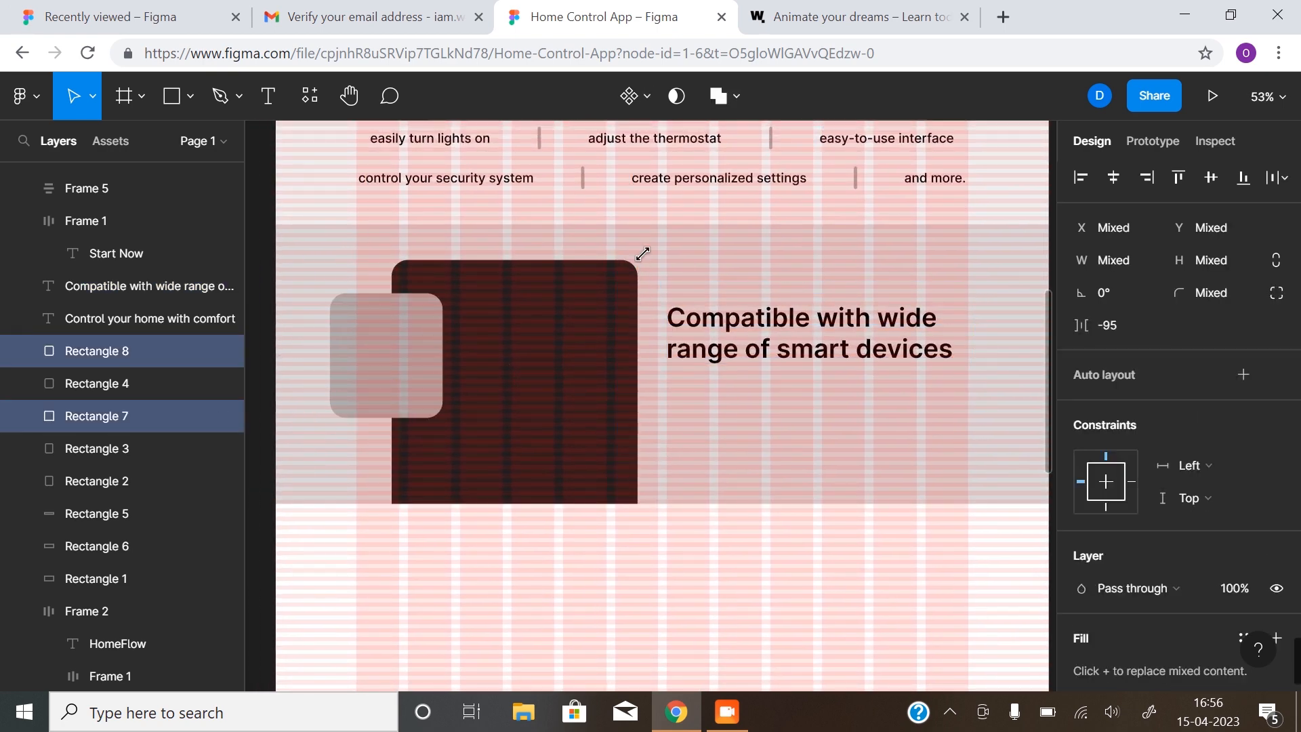
click(281, 478)
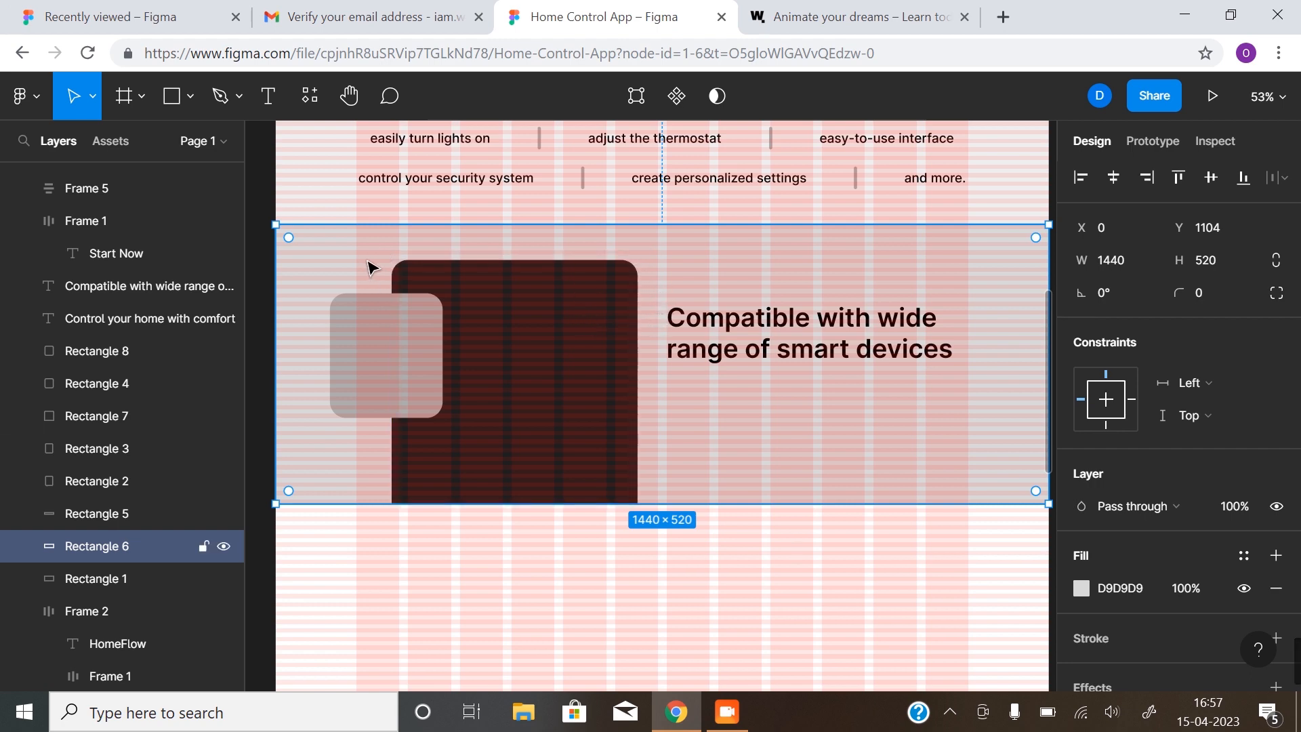
click(371, 328)
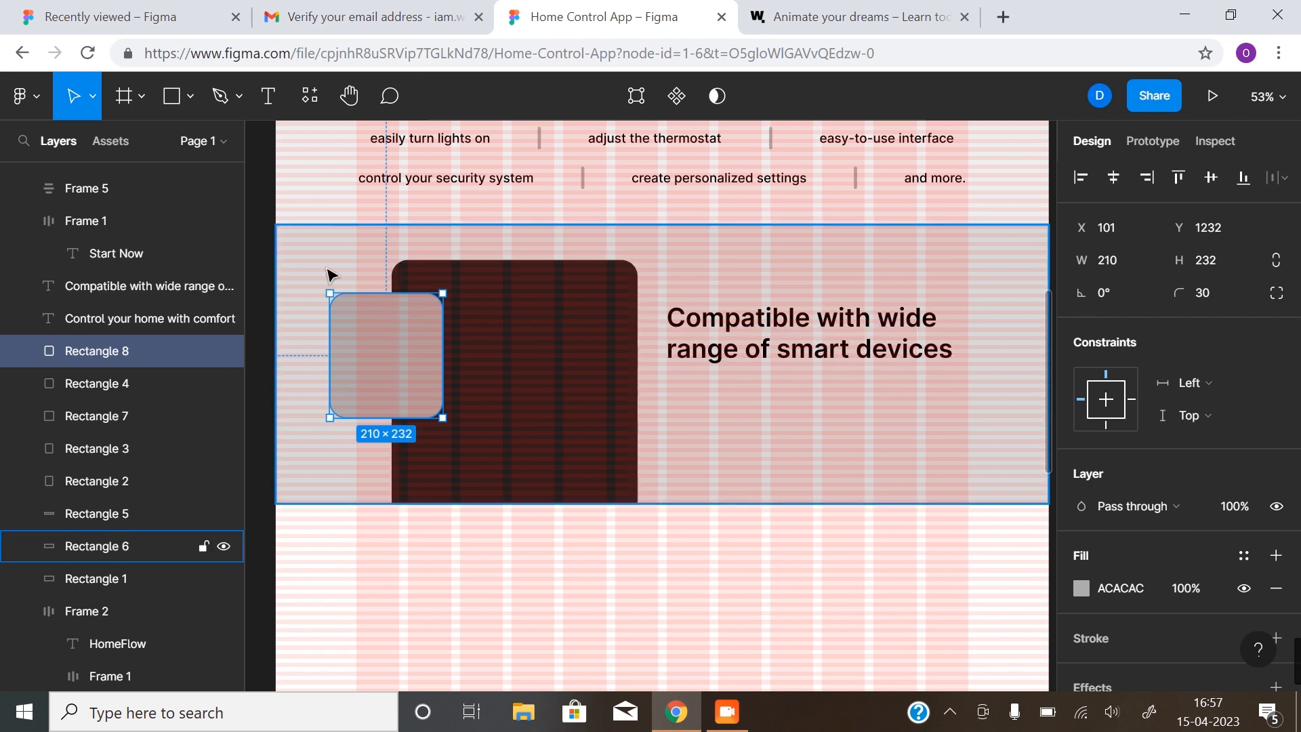
alt+click(653, 397)
drag(630, 334, 607, 441)
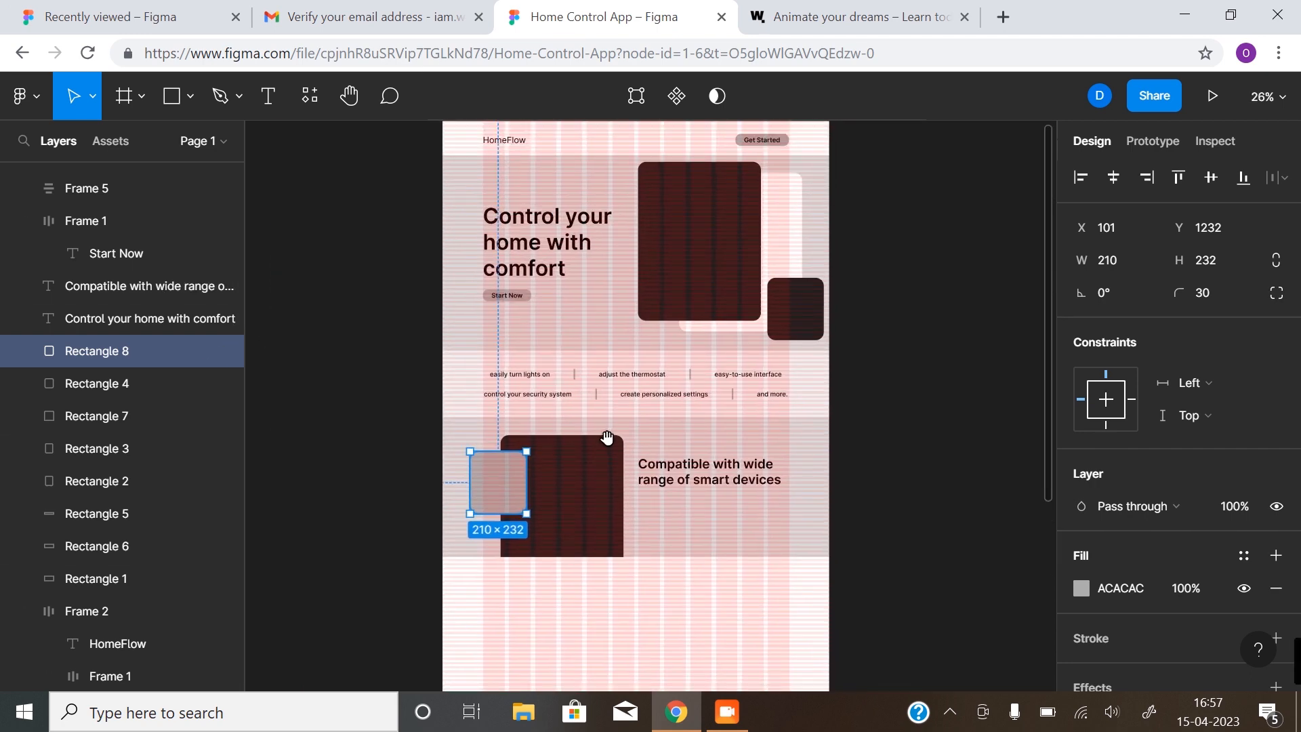
Place a copy of the Start Now button under the smart-devices heading and hide layout grids
click(515, 302)
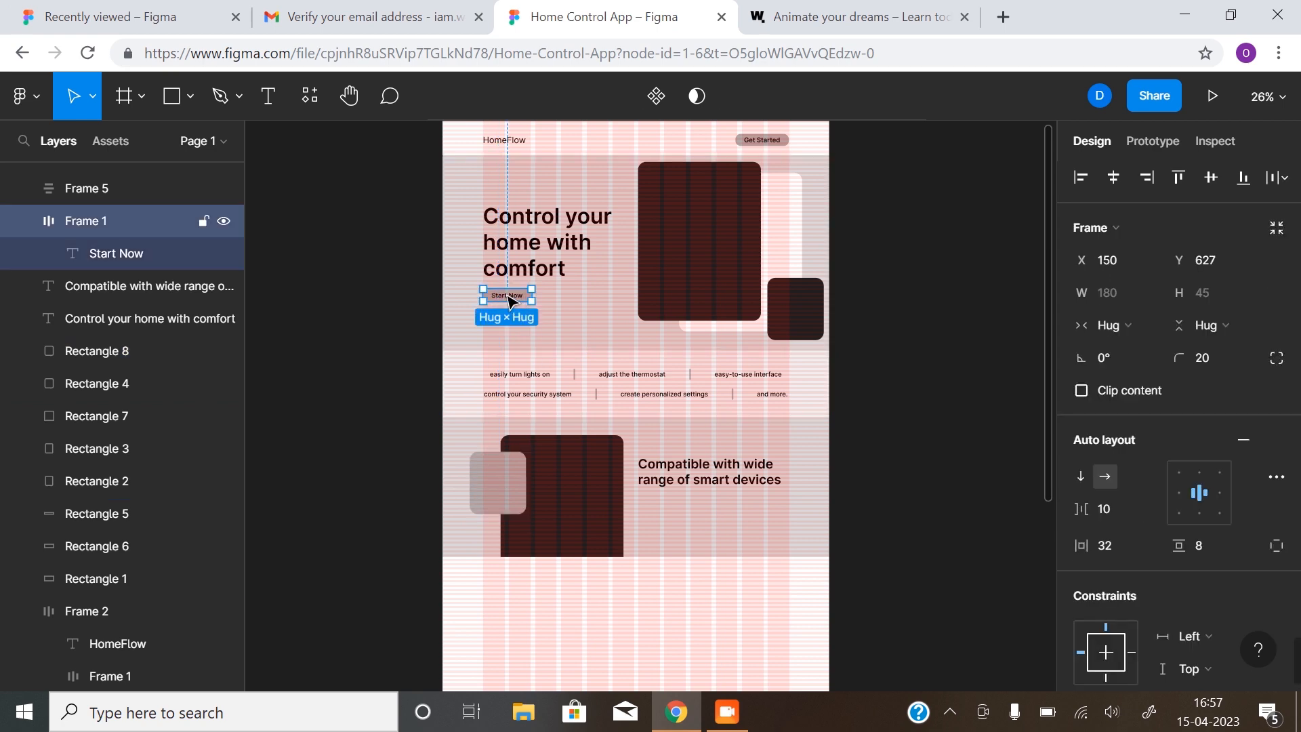
alt+drag(509, 301, 661, 502)
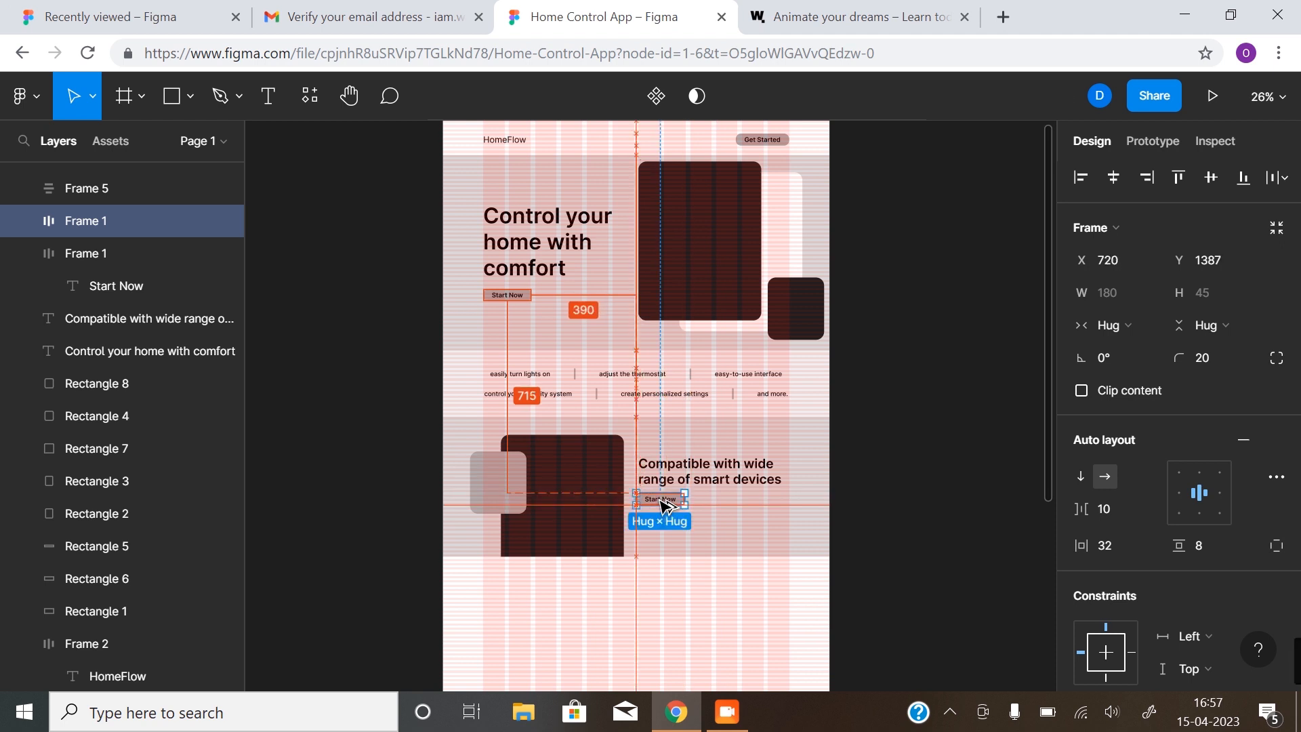
click(944, 485)
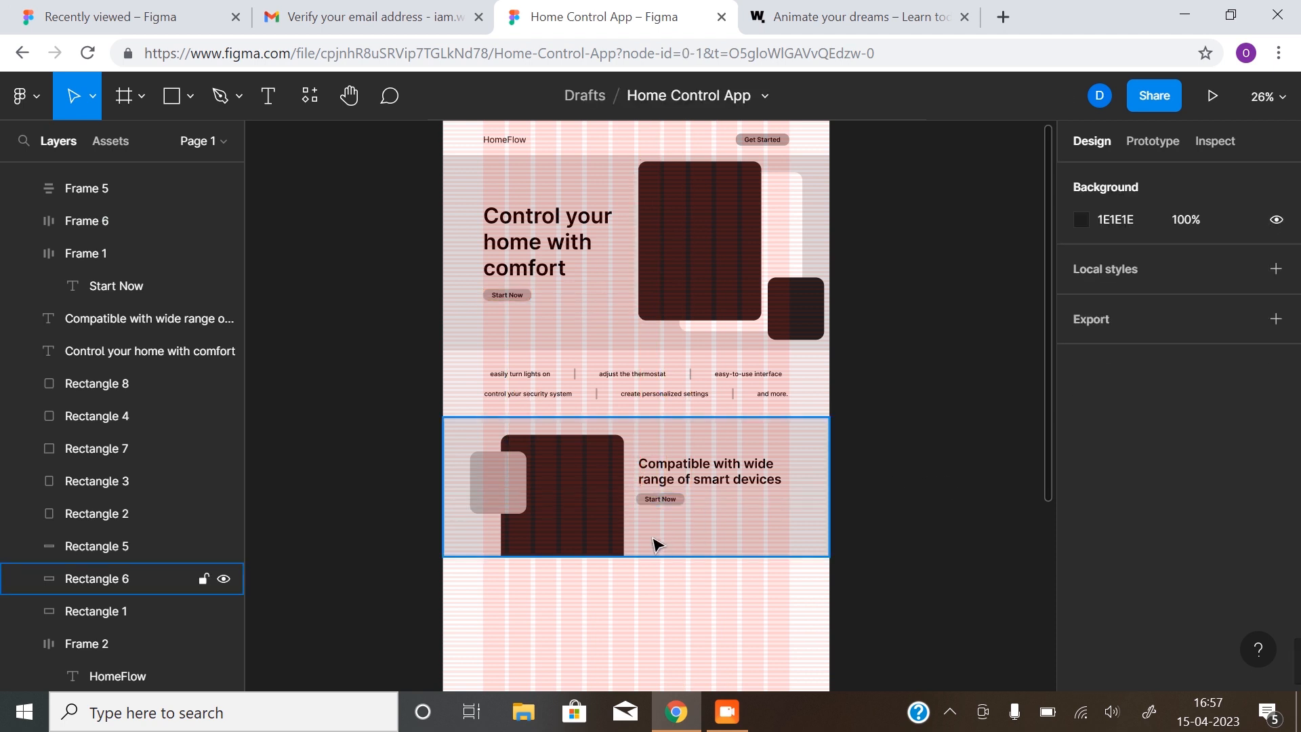
key(ctrl+shift+4)
Relabel the copied button 'Connect & Learn More'
click(662, 502)
scroll(664, 505, up, 4)
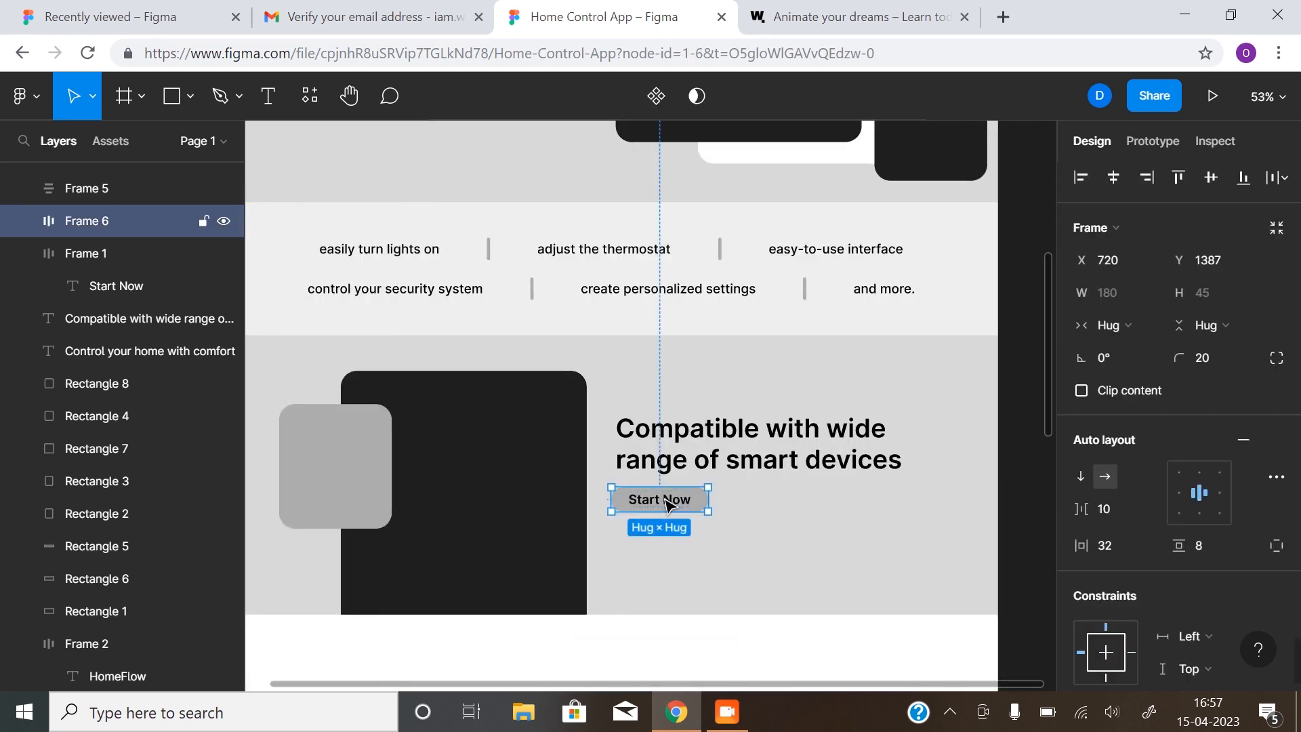
double_click(667, 504)
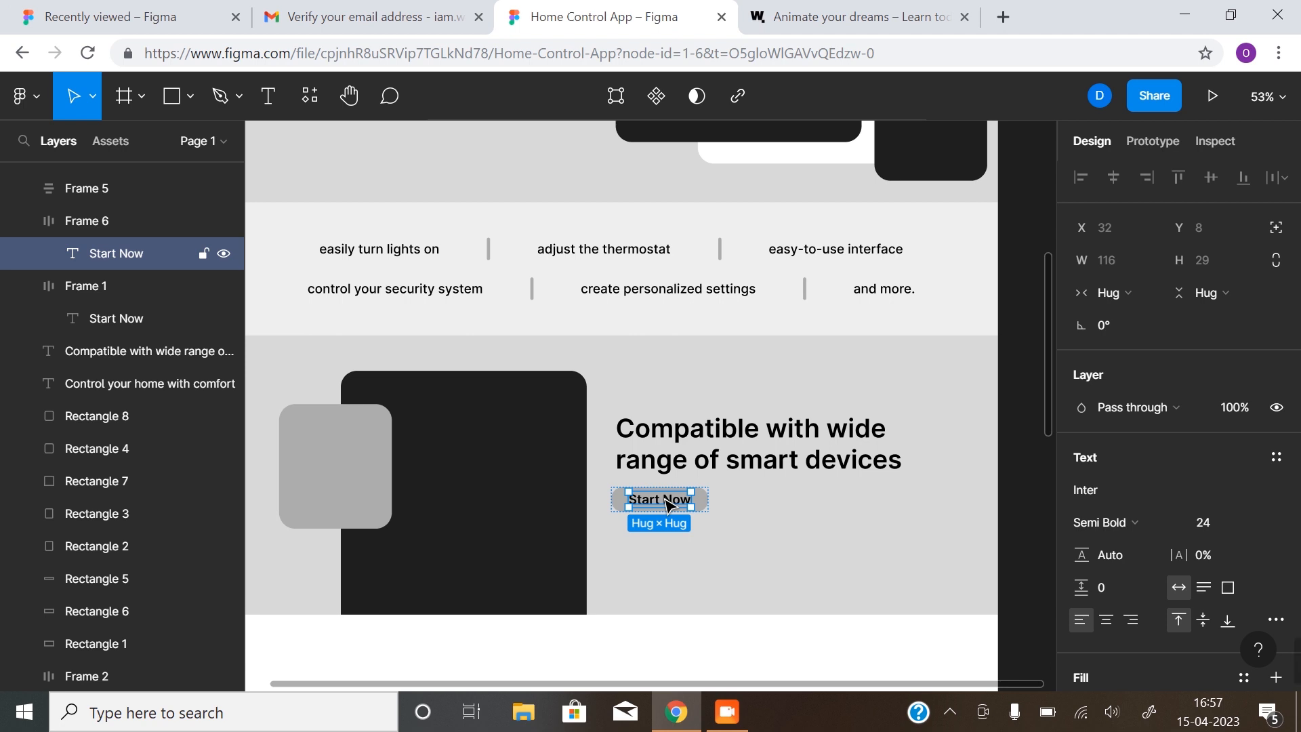
double_click(666, 502)
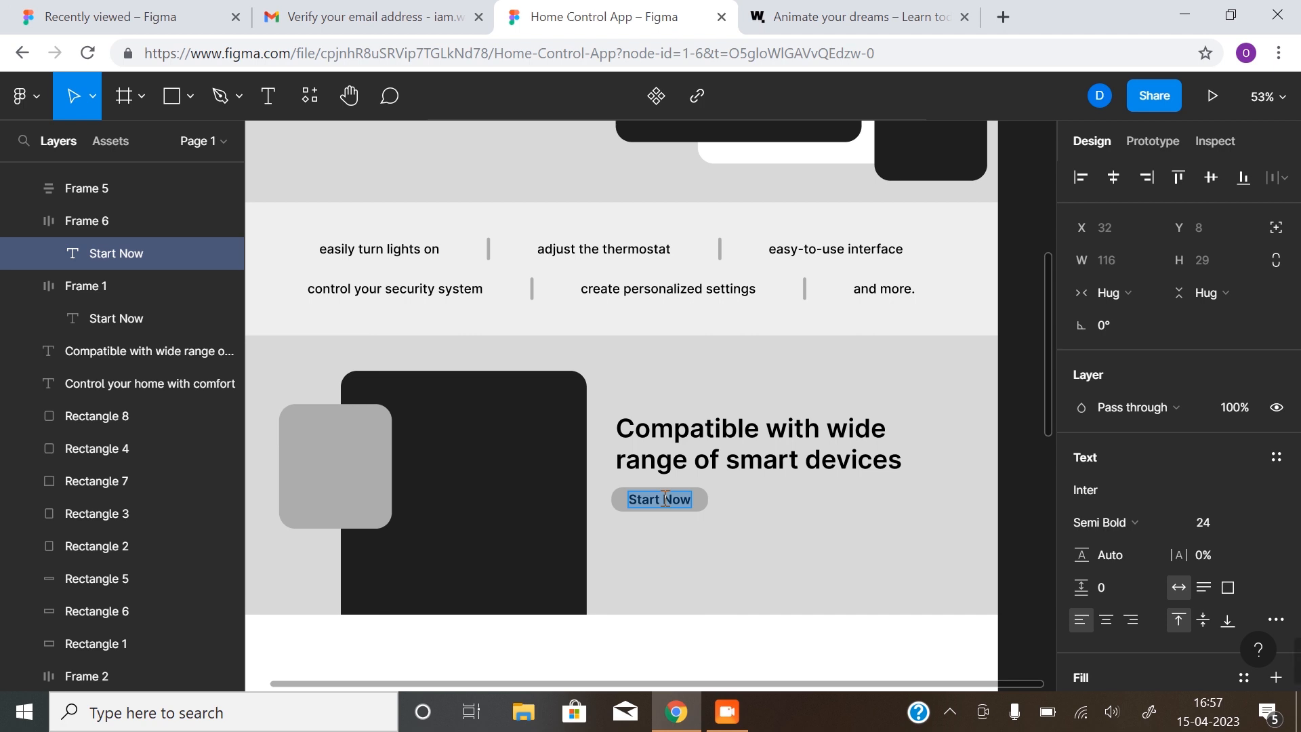
text(Connect)
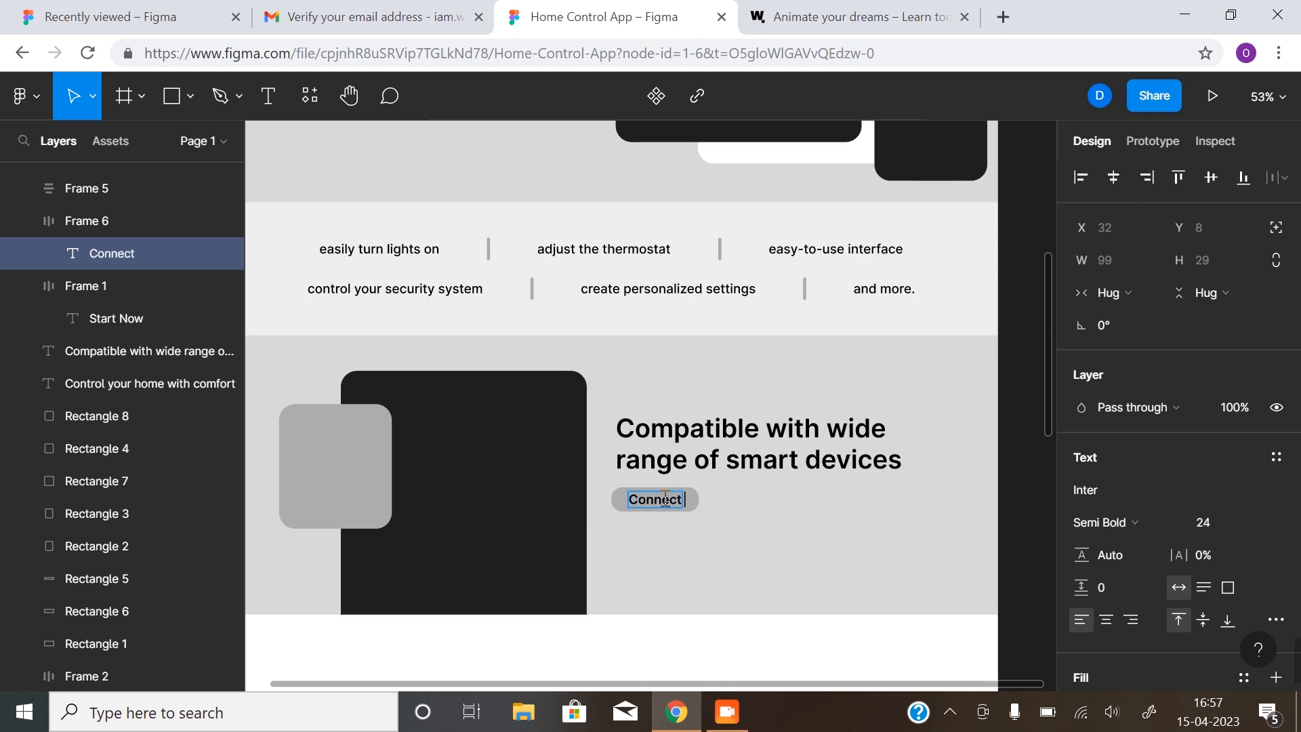
text( & Leaa)
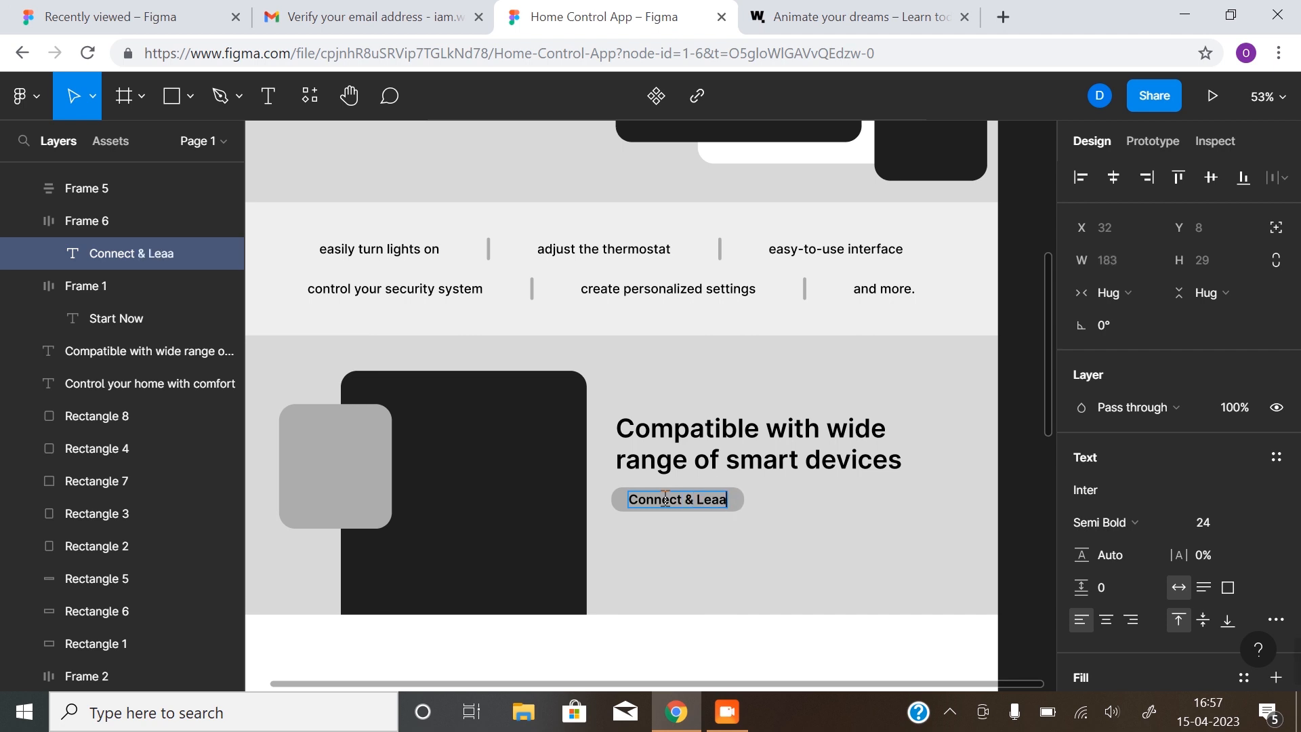
text(rn)
key(BackSpace)
key(BackSpace)
key(BackSpace)
text(rn More)
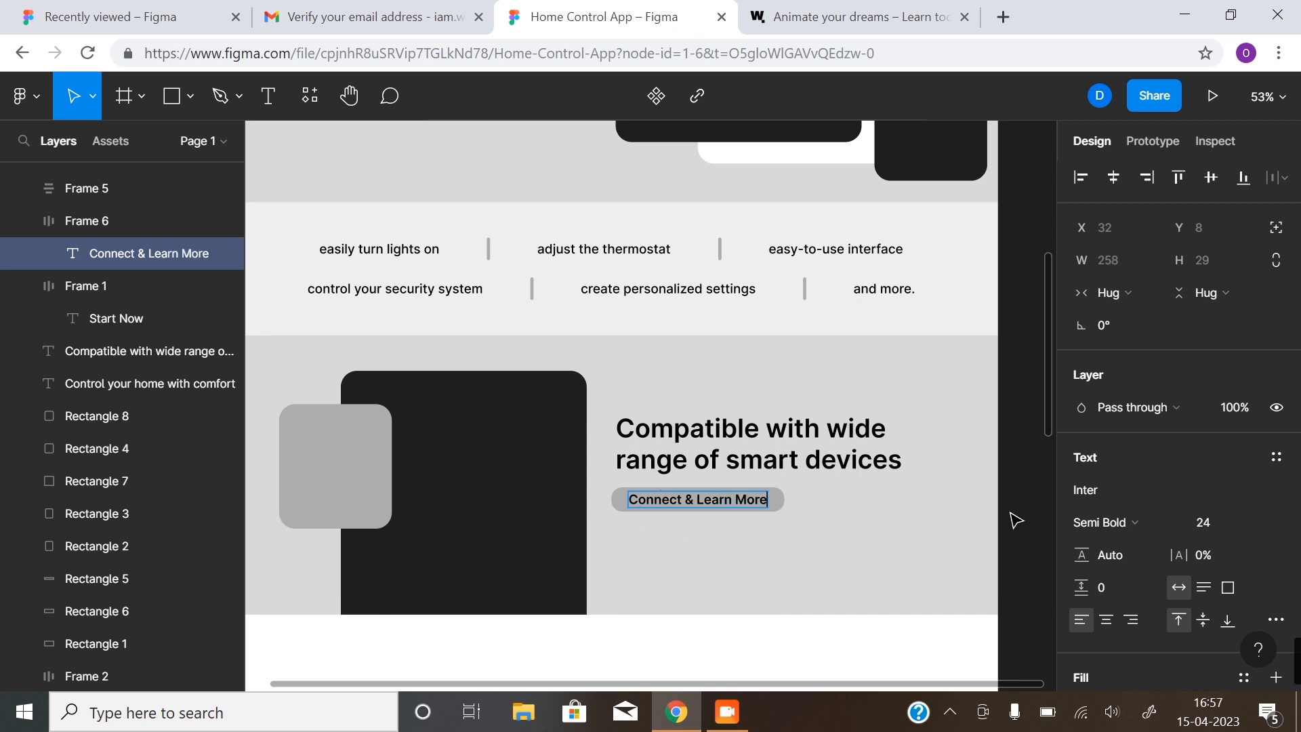
key(Escape)
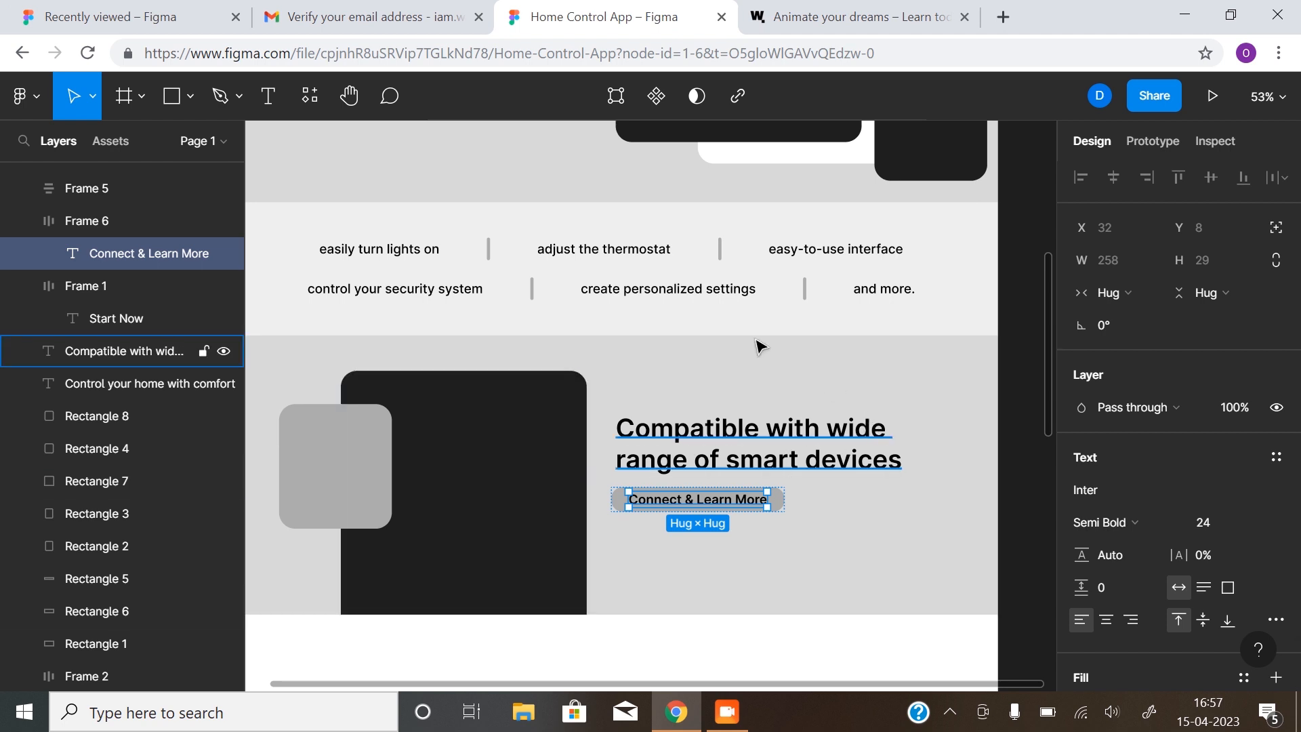
click(1007, 449)
scroll(704, 525, up, 8)
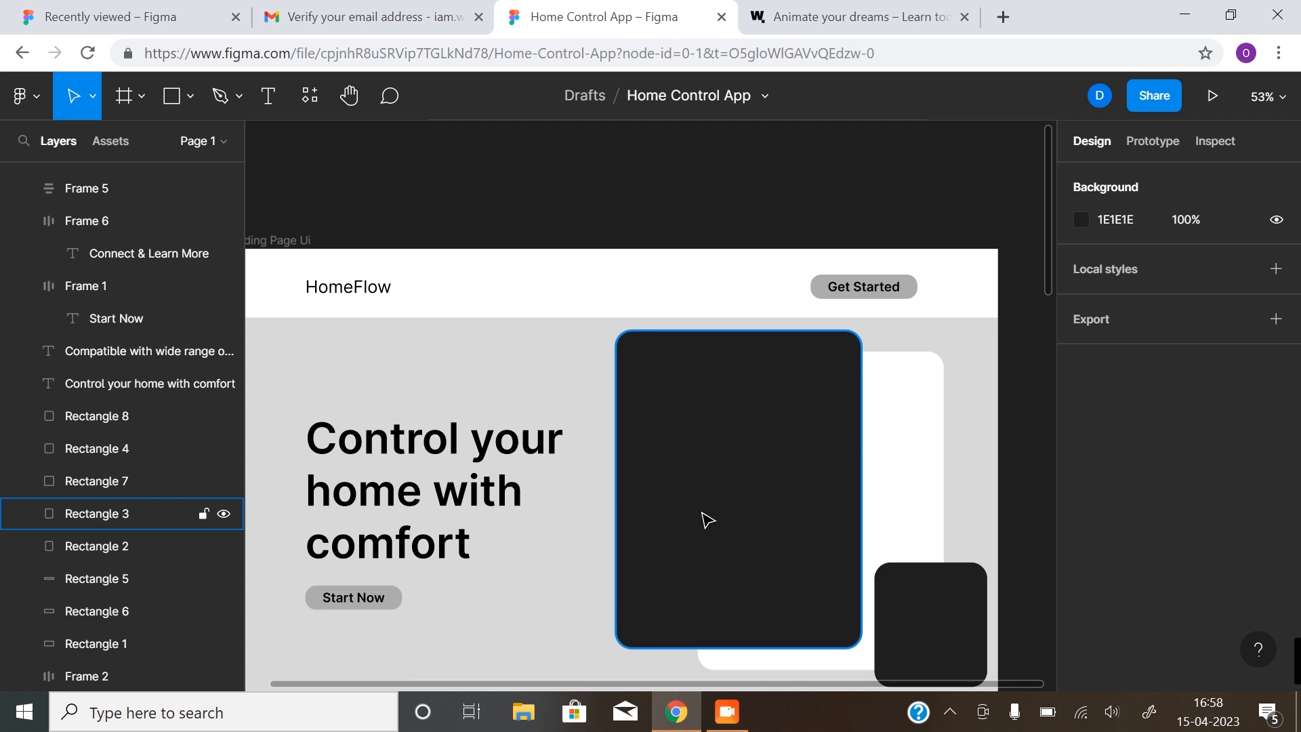
scroll(706, 521, down, 8)
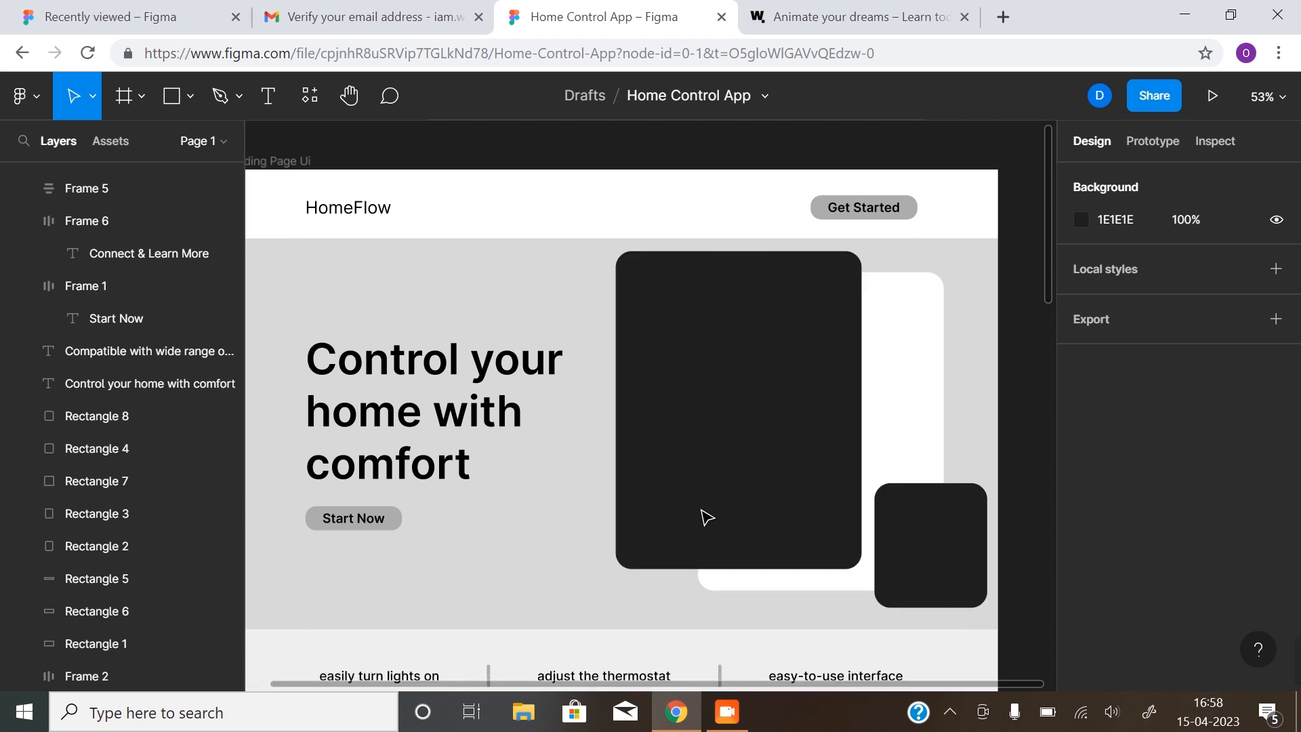
scroll(707, 521, down, 5)
scroll(707, 521, up, 5)
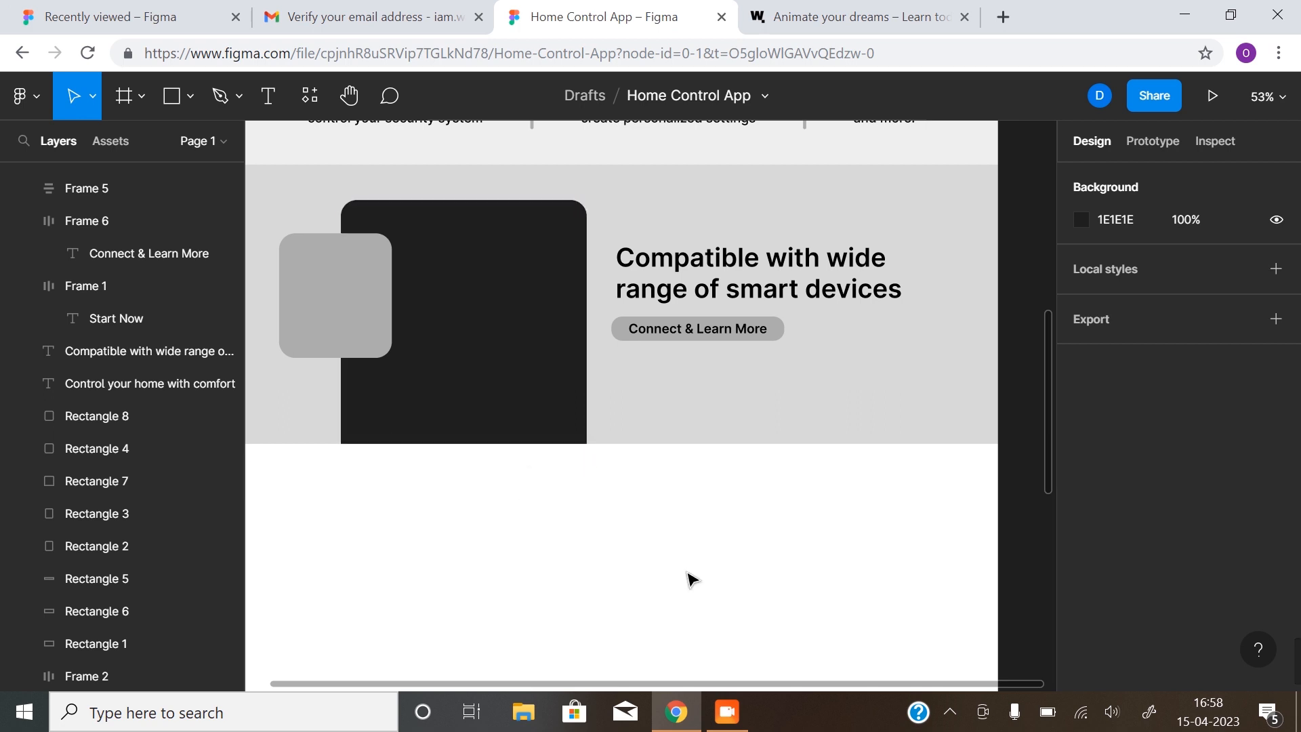
Duplicate the grey strip below the compatible-devices section, flush with its bottom edge
alt+click(672, 596)
scroll(621, 520, down, 3)
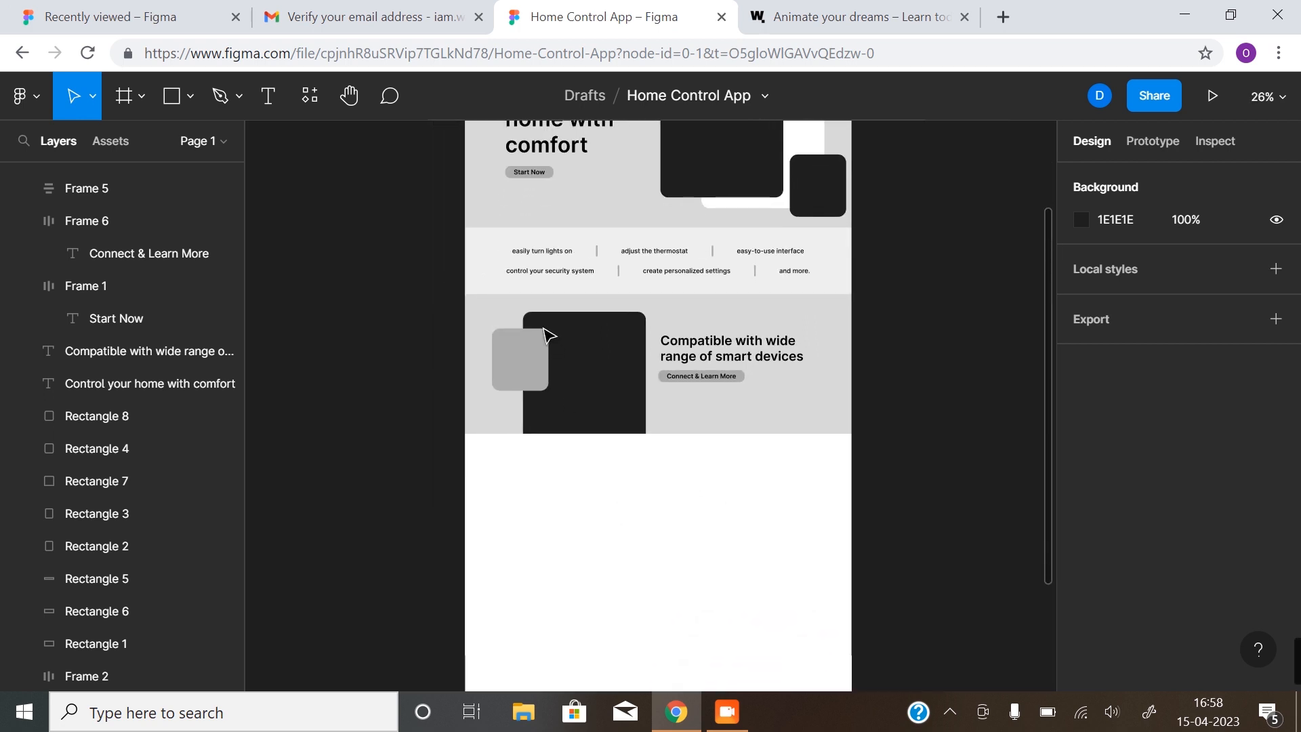
click(489, 273)
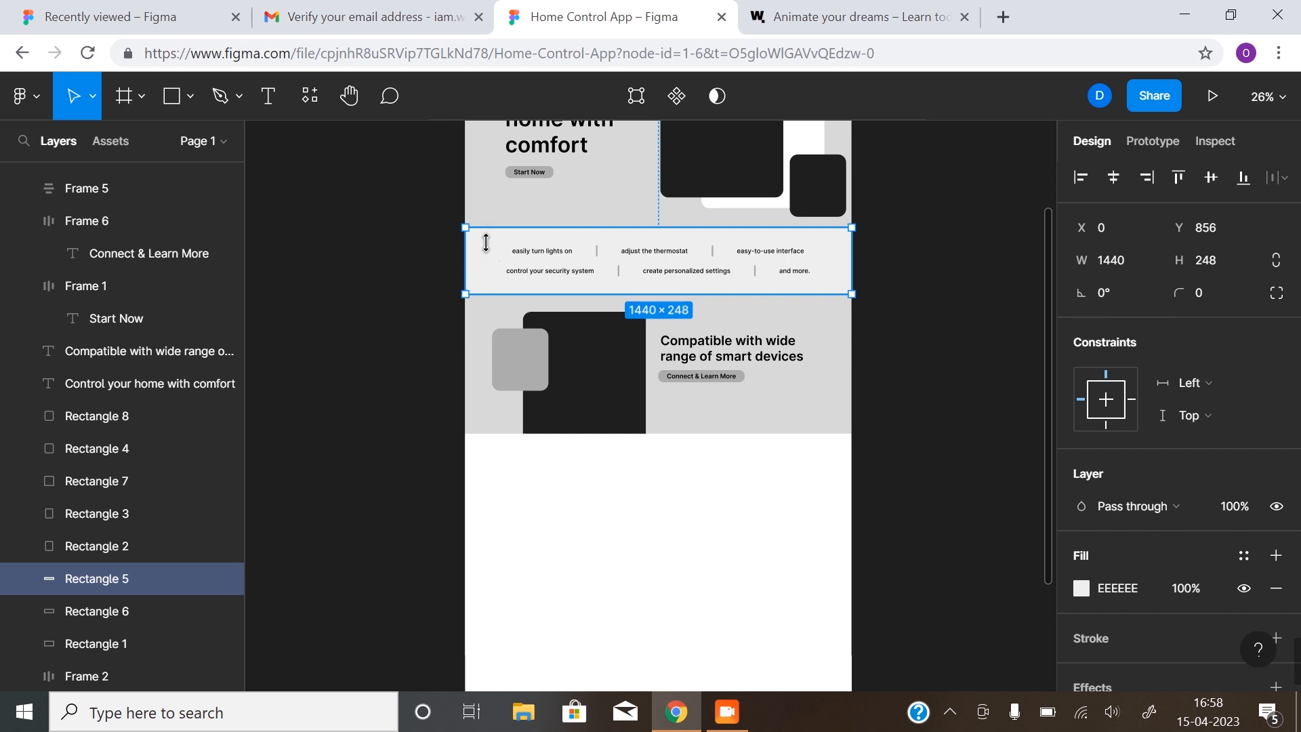
drag(495, 263, 490, 466)
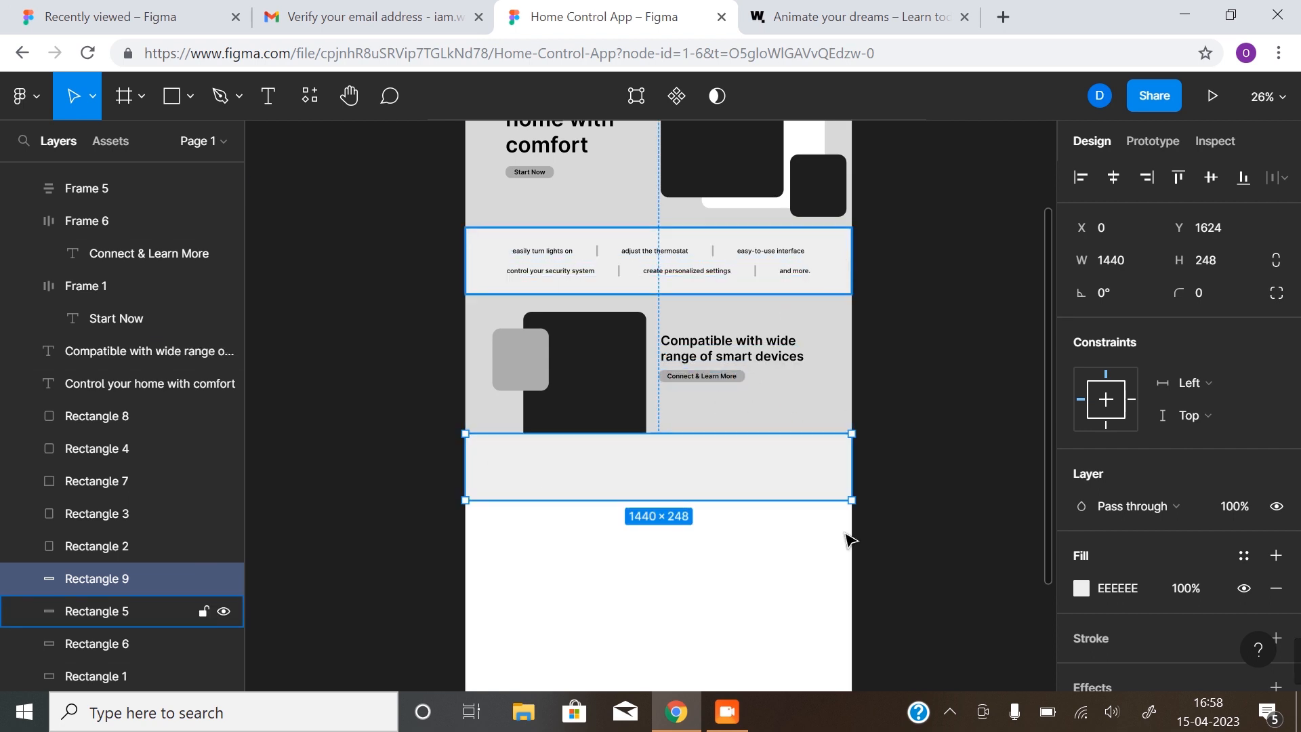
key(z)
click(647, 518)
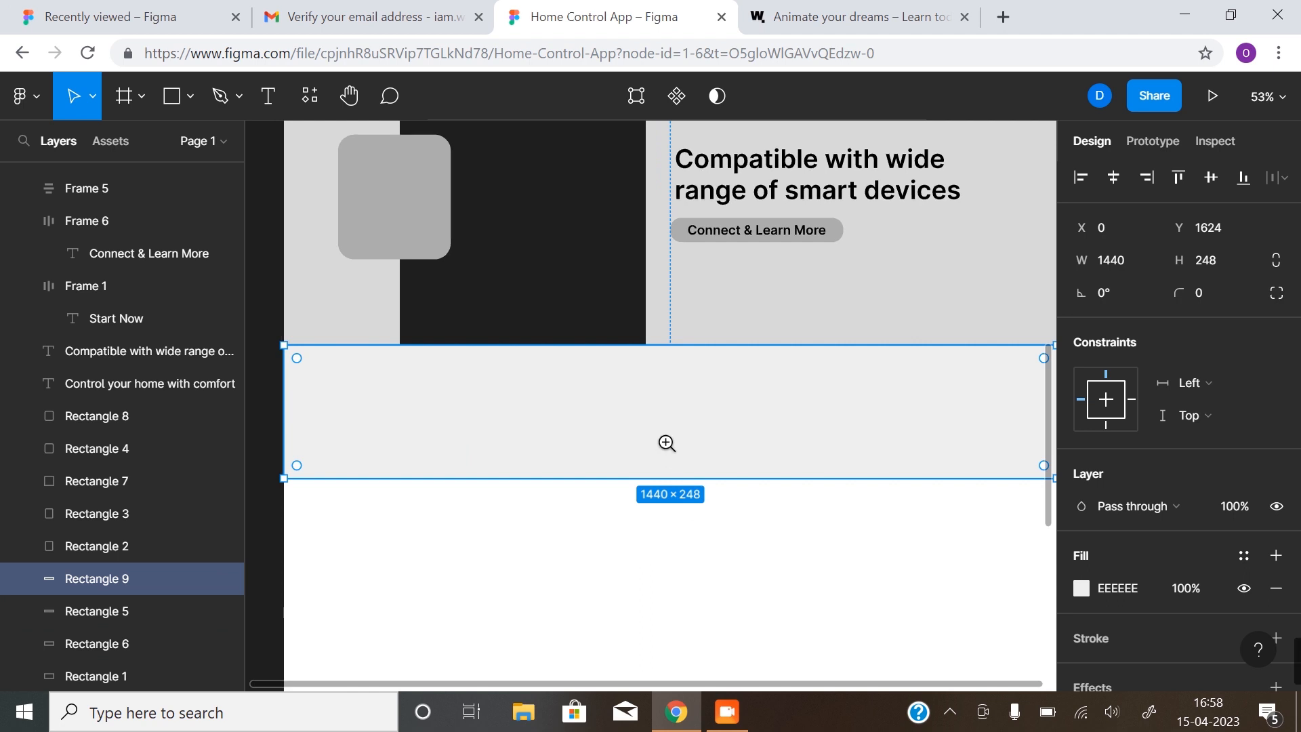
drag(671, 409, 668, 421)
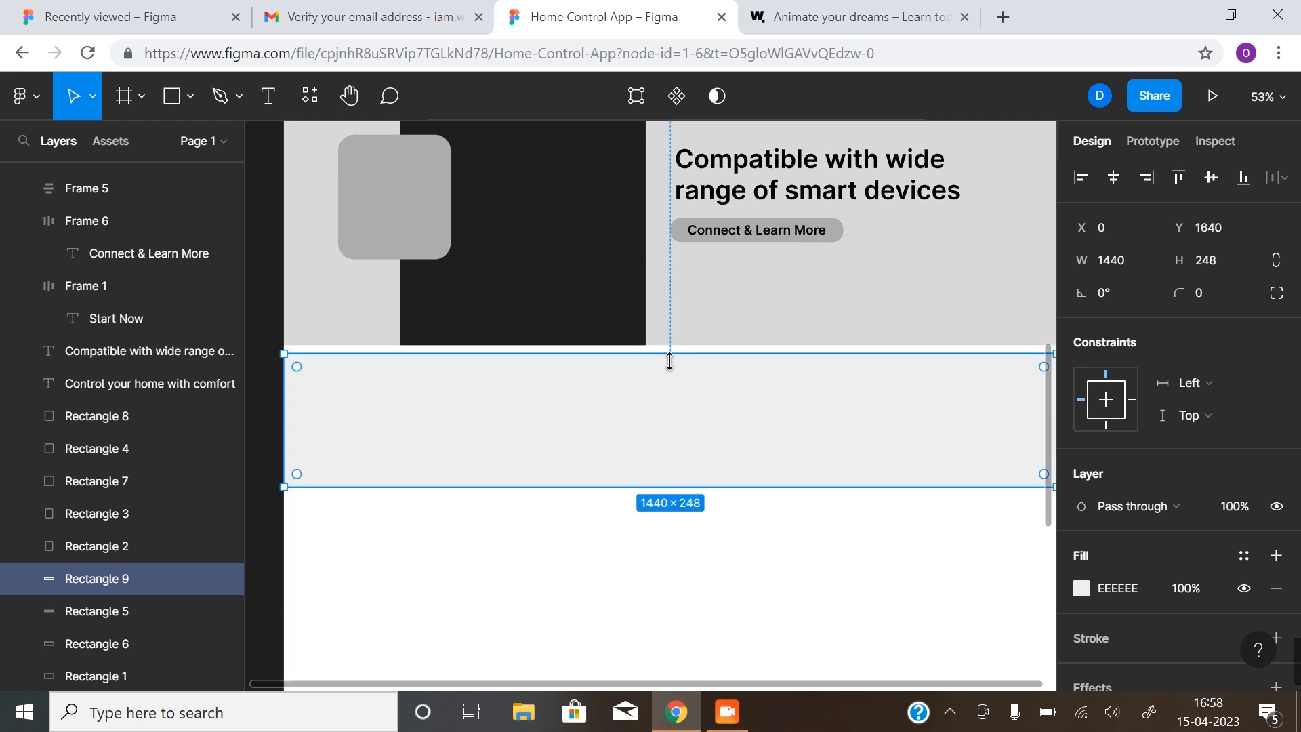
key(z)
click(671, 352)
click(670, 352)
drag(671, 386, 676, 365)
Stretch the new band to 368 tall and copy the compatible-devices heading into it
key(alt+z)
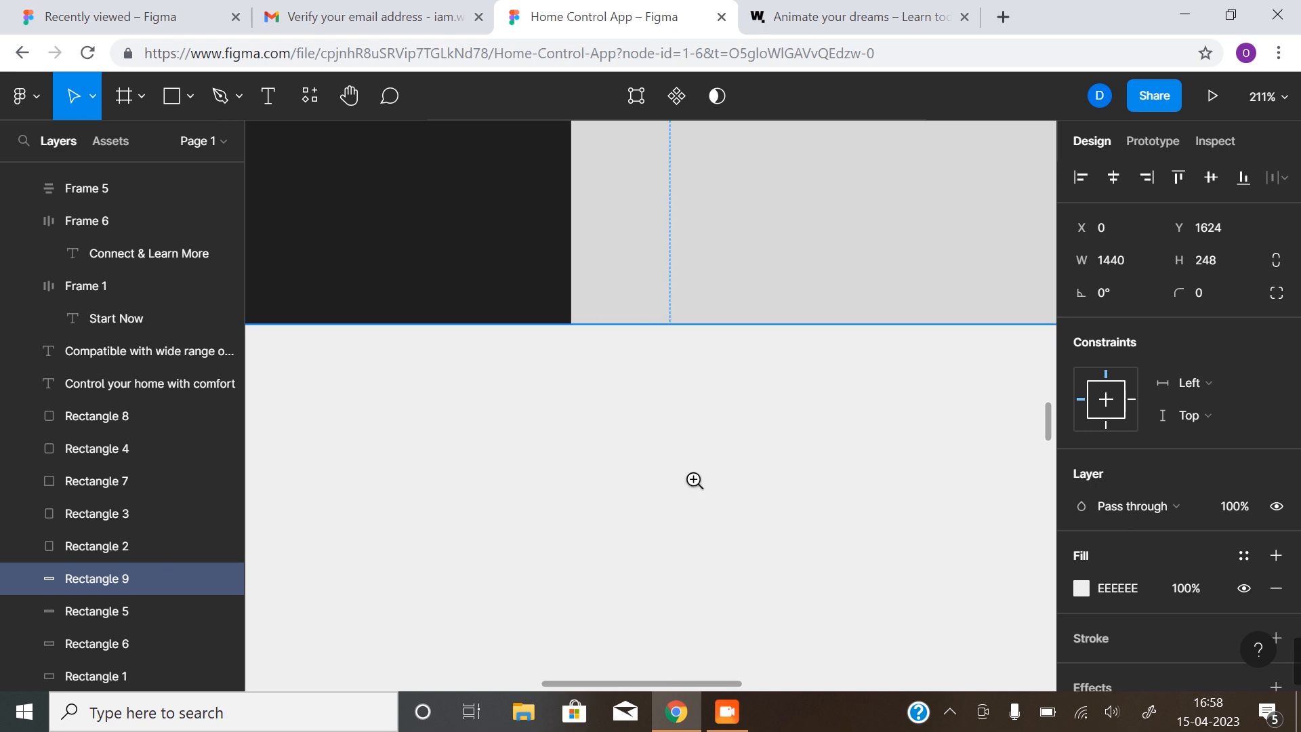
click(694, 481)
click(694, 481)
drag(729, 543, 689, 398)
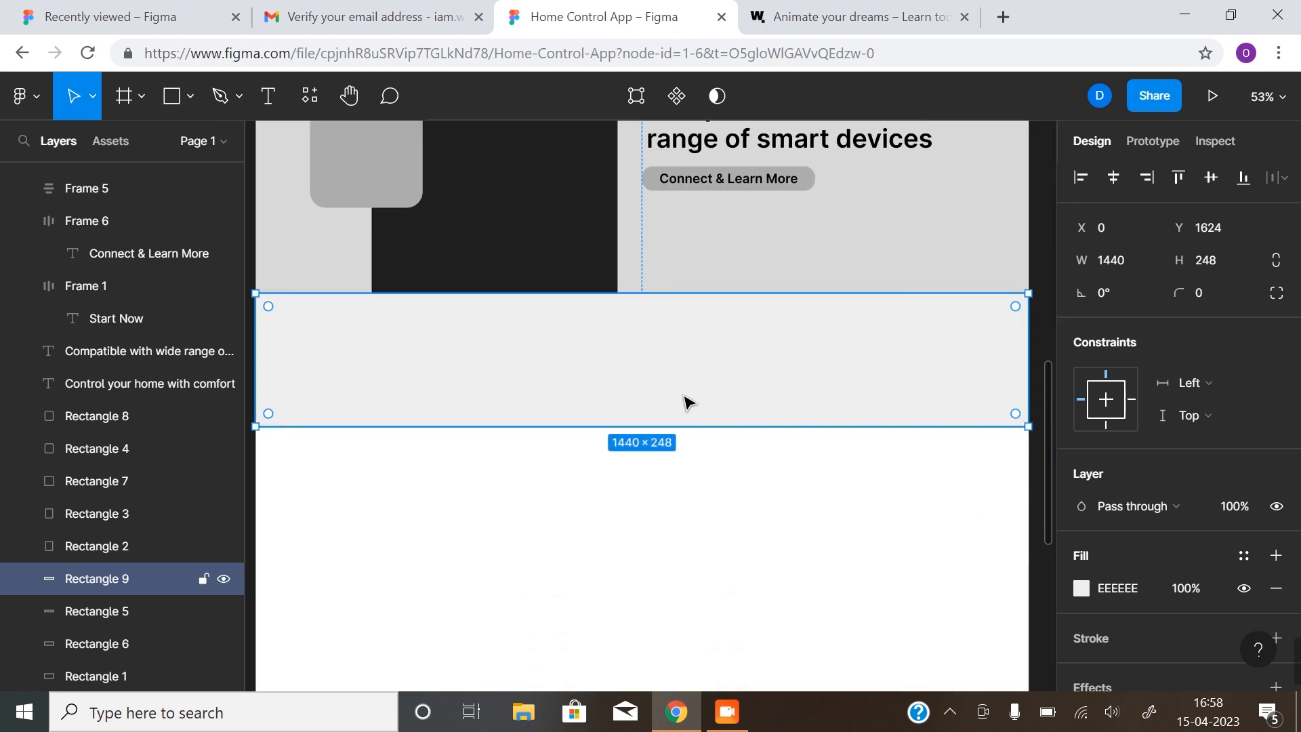
key(shift+1)
key(z)
click(658, 427)
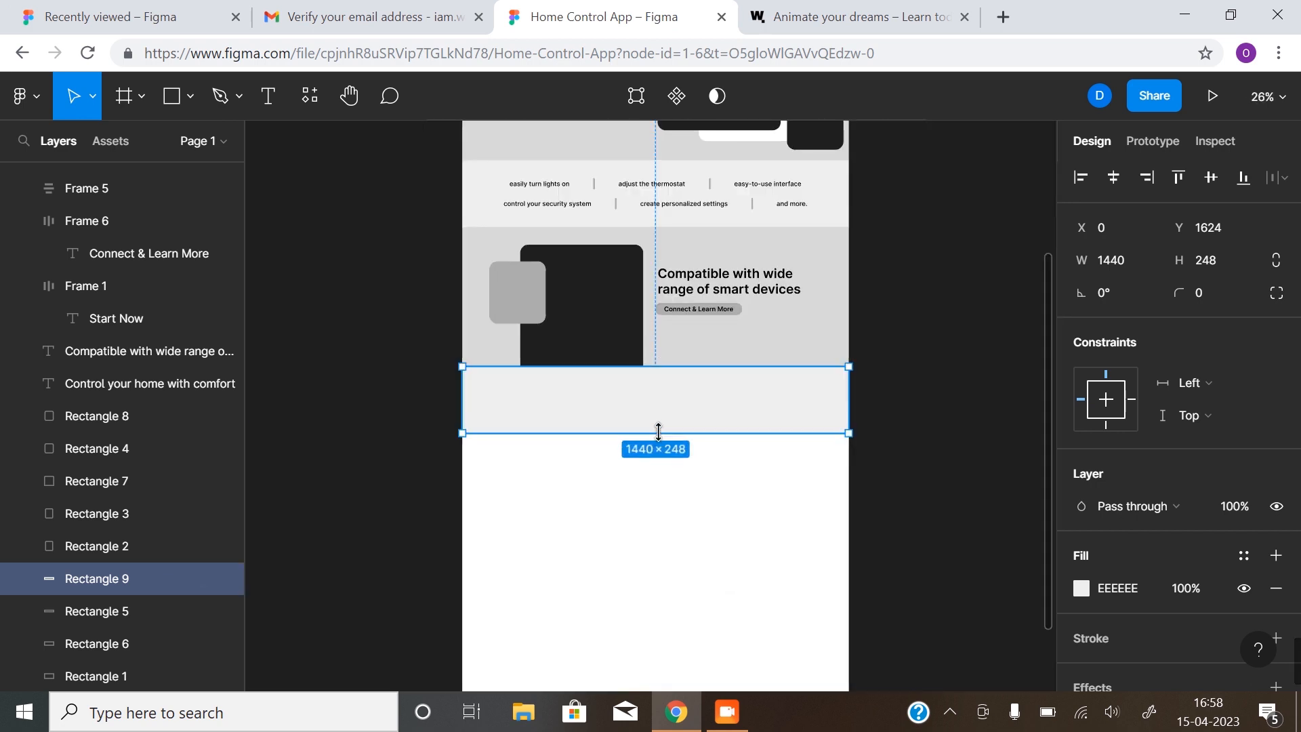
drag(658, 447, 655, 466)
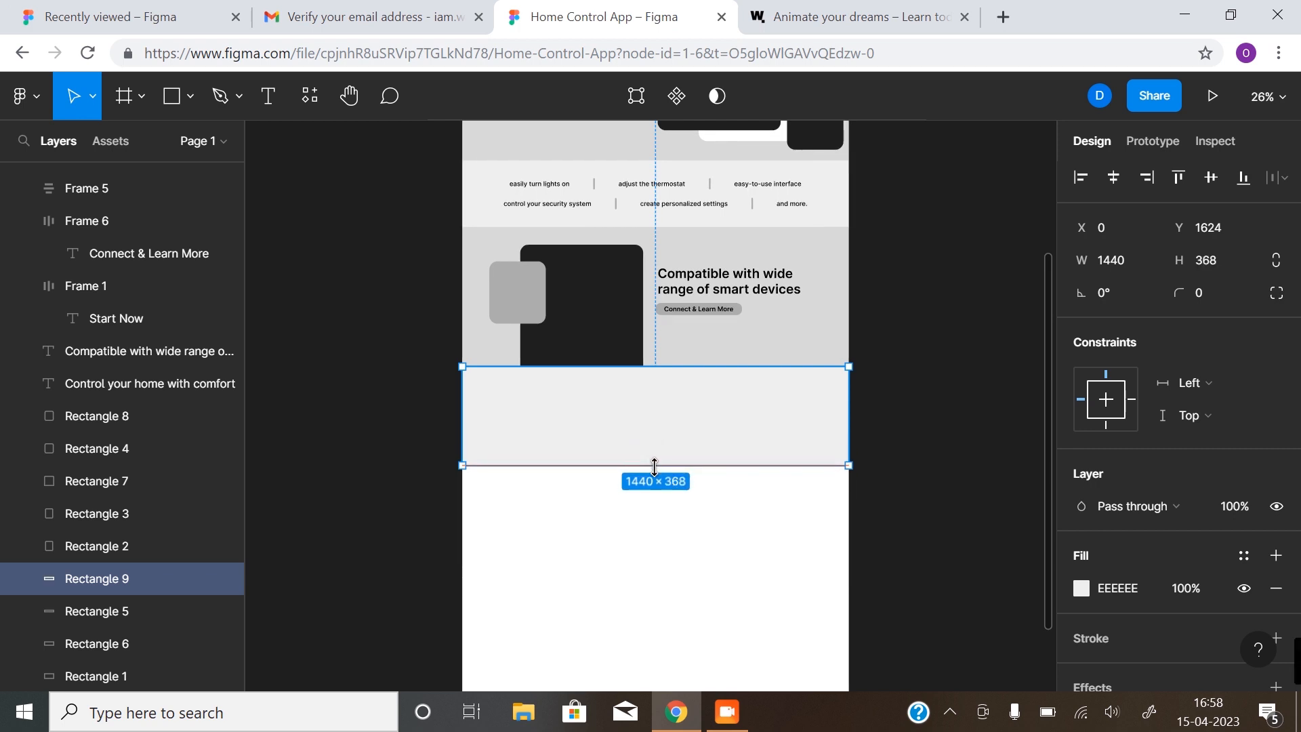
click(943, 415)
click(745, 291)
drag(745, 291, 674, 412)
Retype the copied heading as 'Get the App', narrow it to 279 wide and centre it
double_click(672, 410)
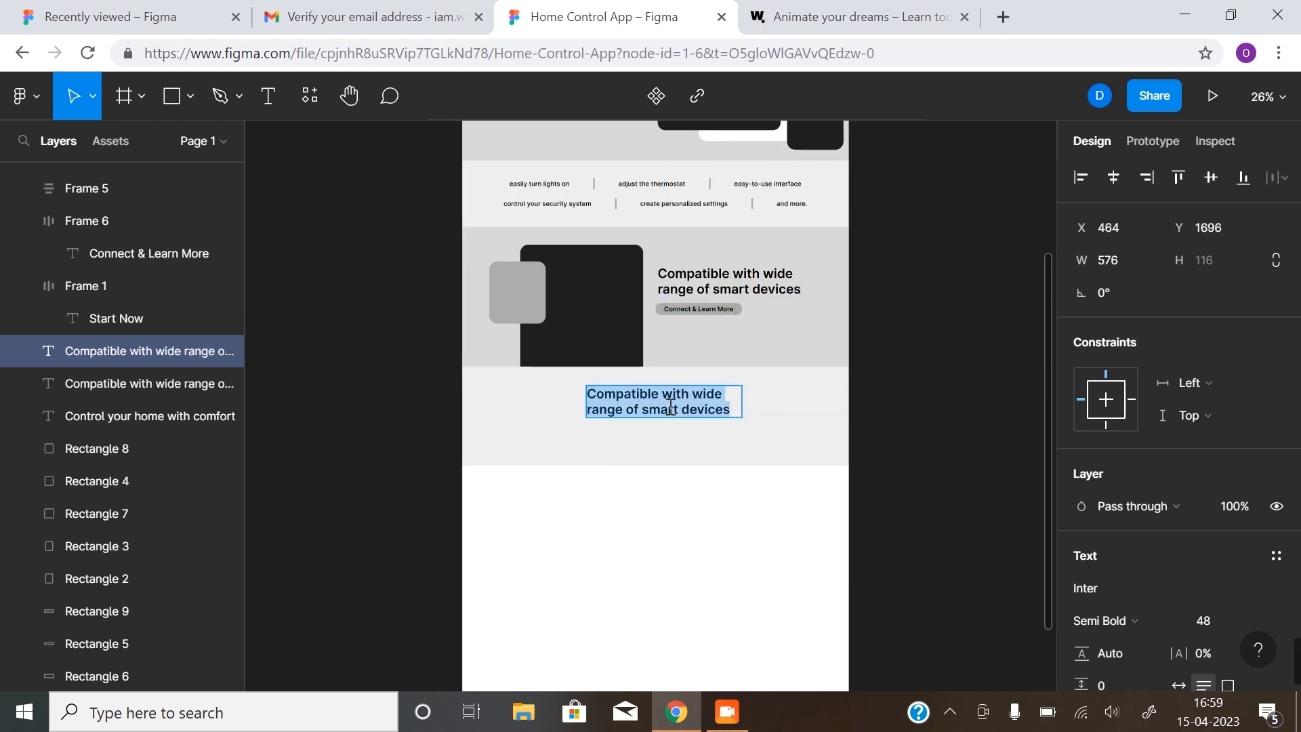
text(G)
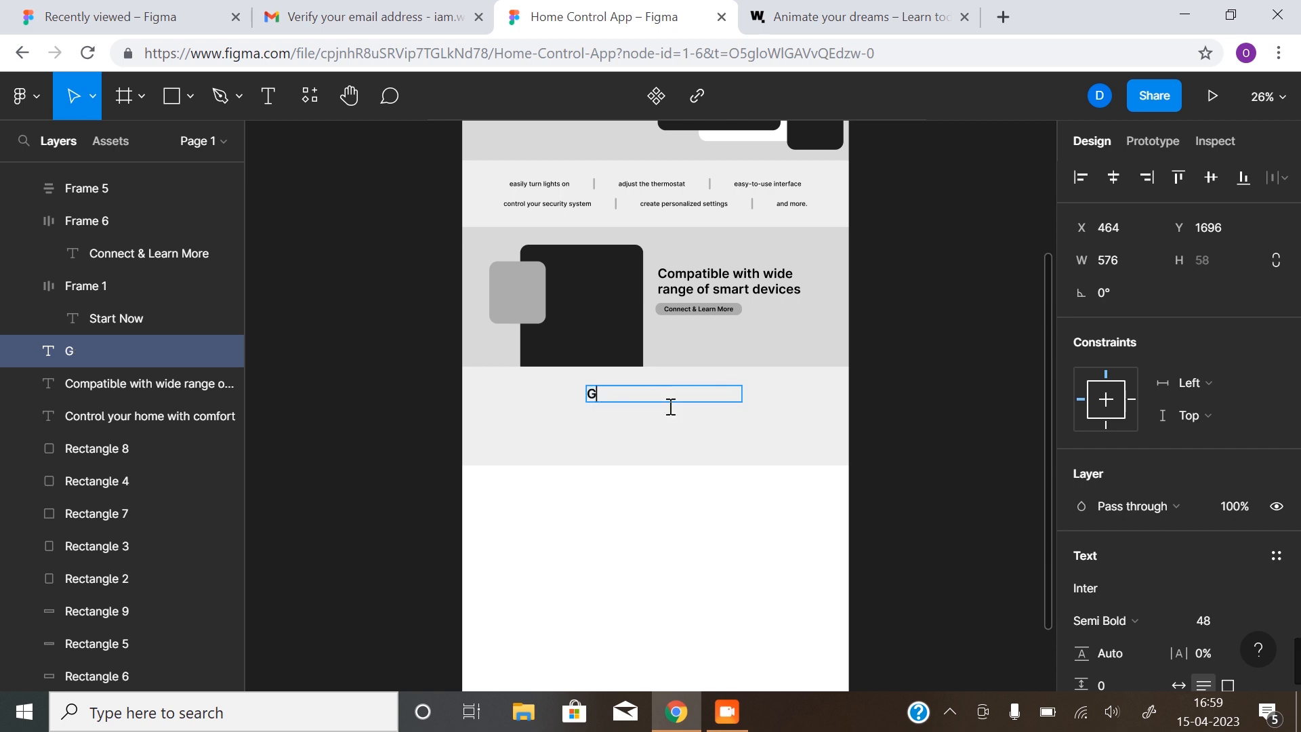
text(et the App)
key(Escape)
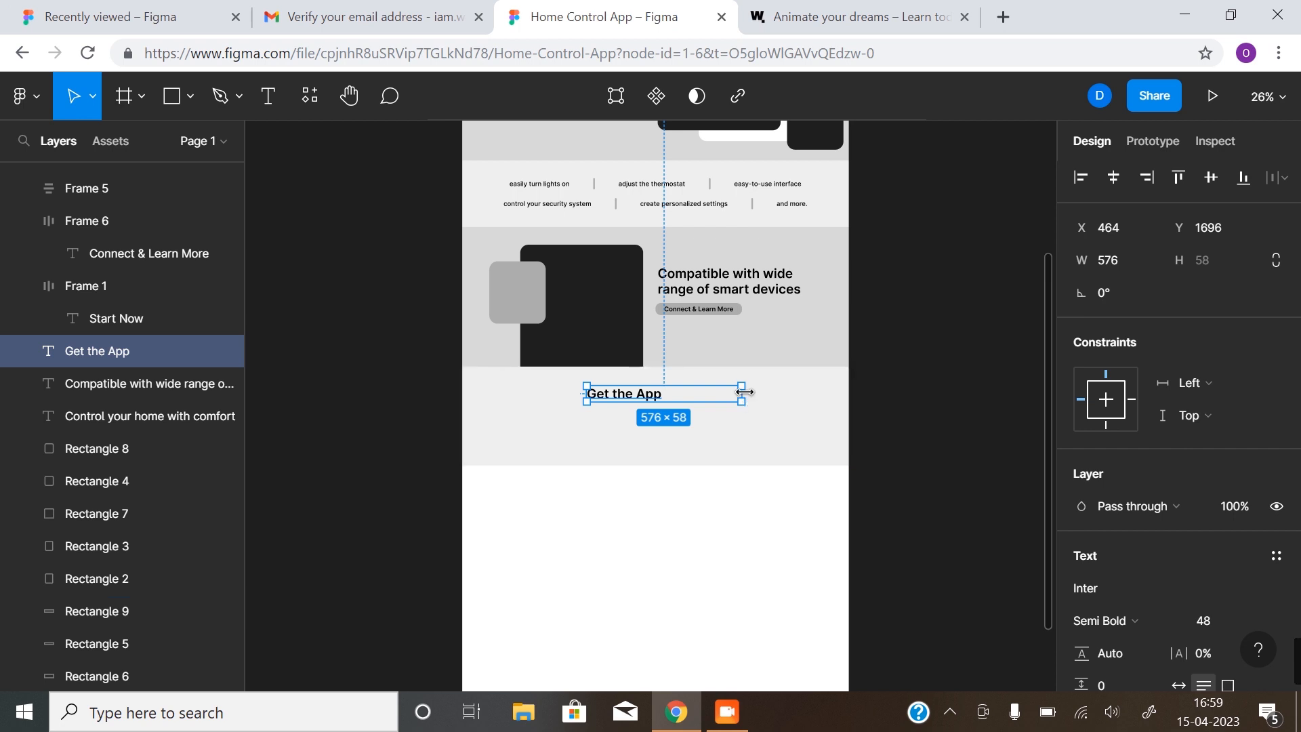
drag(748, 396, 662, 393)
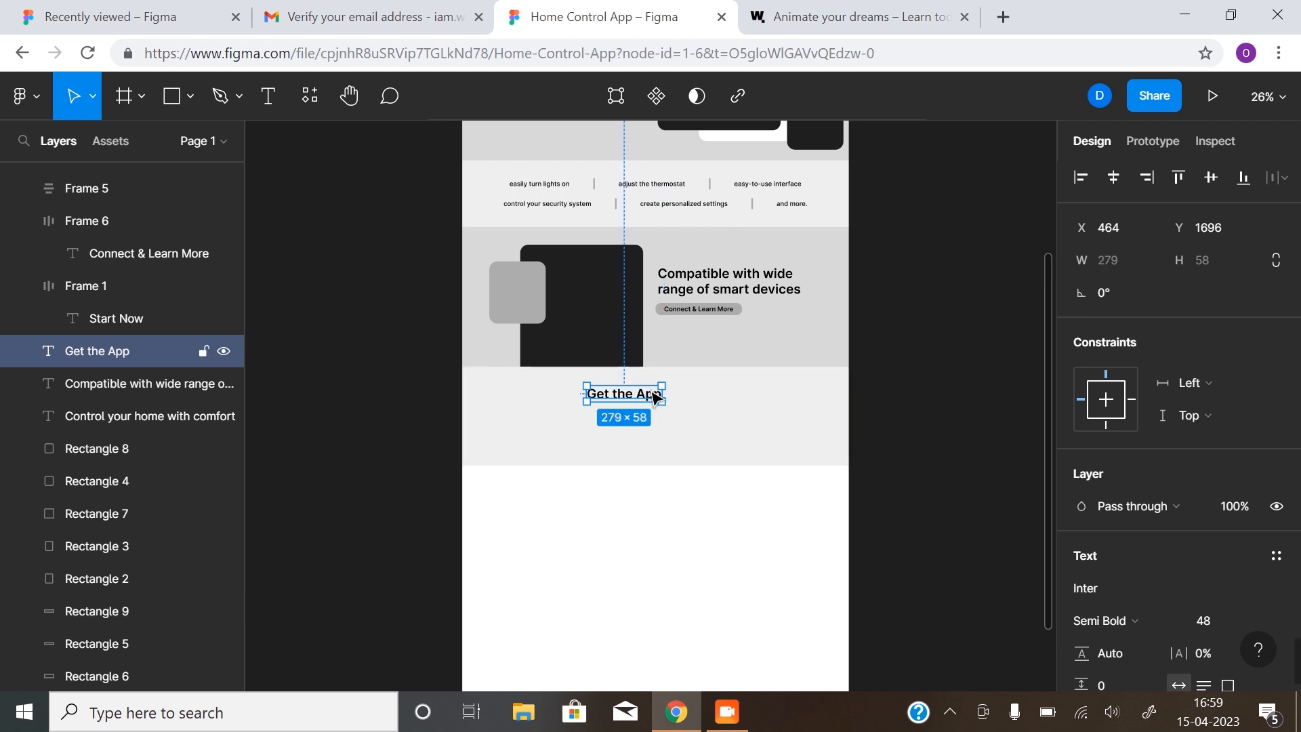
click(1122, 176)
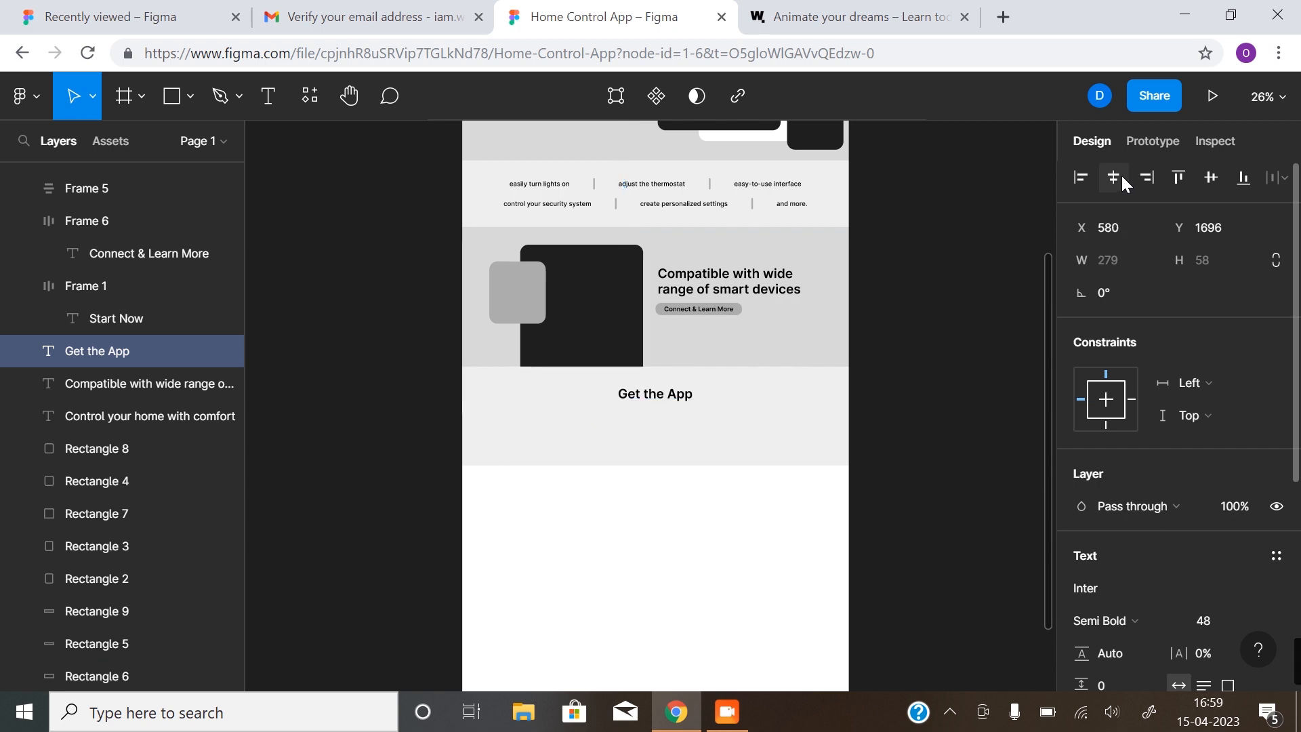
drag(621, 385, 590, 468)
Copy a body line under the title, reword it 'Our app is compatible with a wide range of devices', centred
click(520, 295)
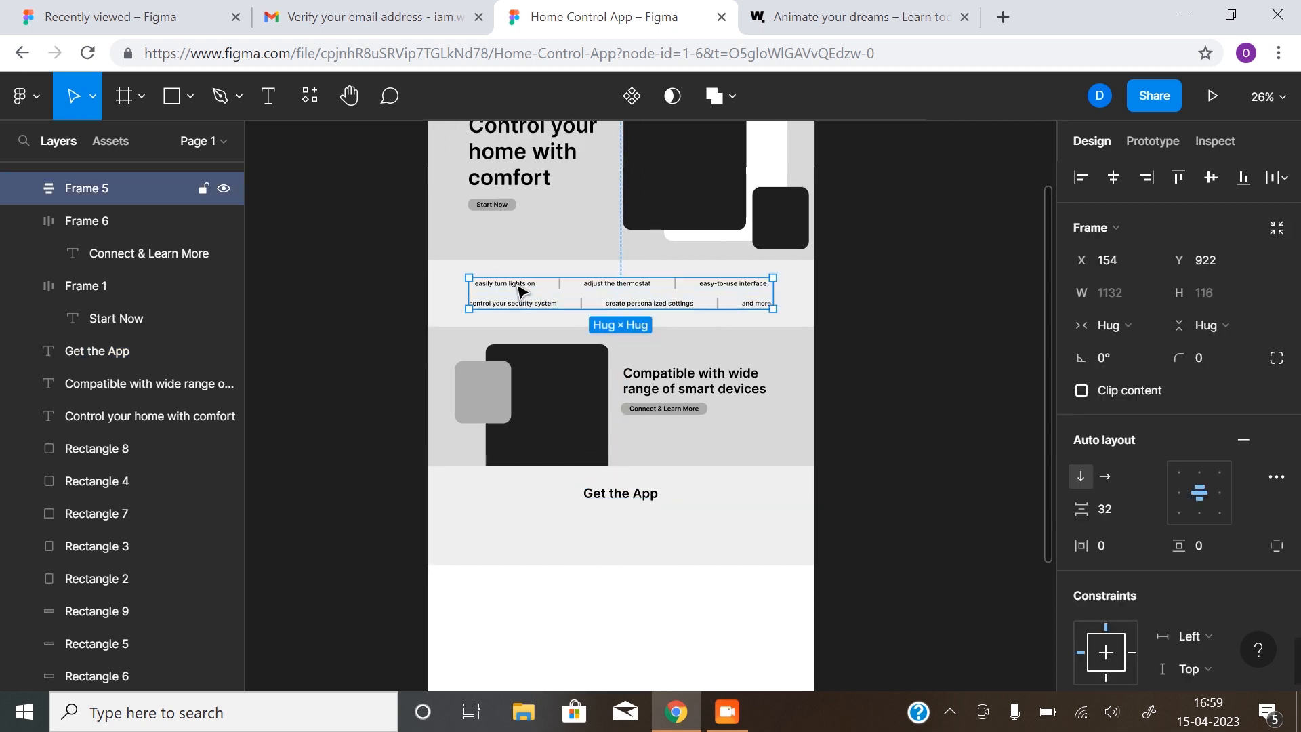
double_click(519, 292)
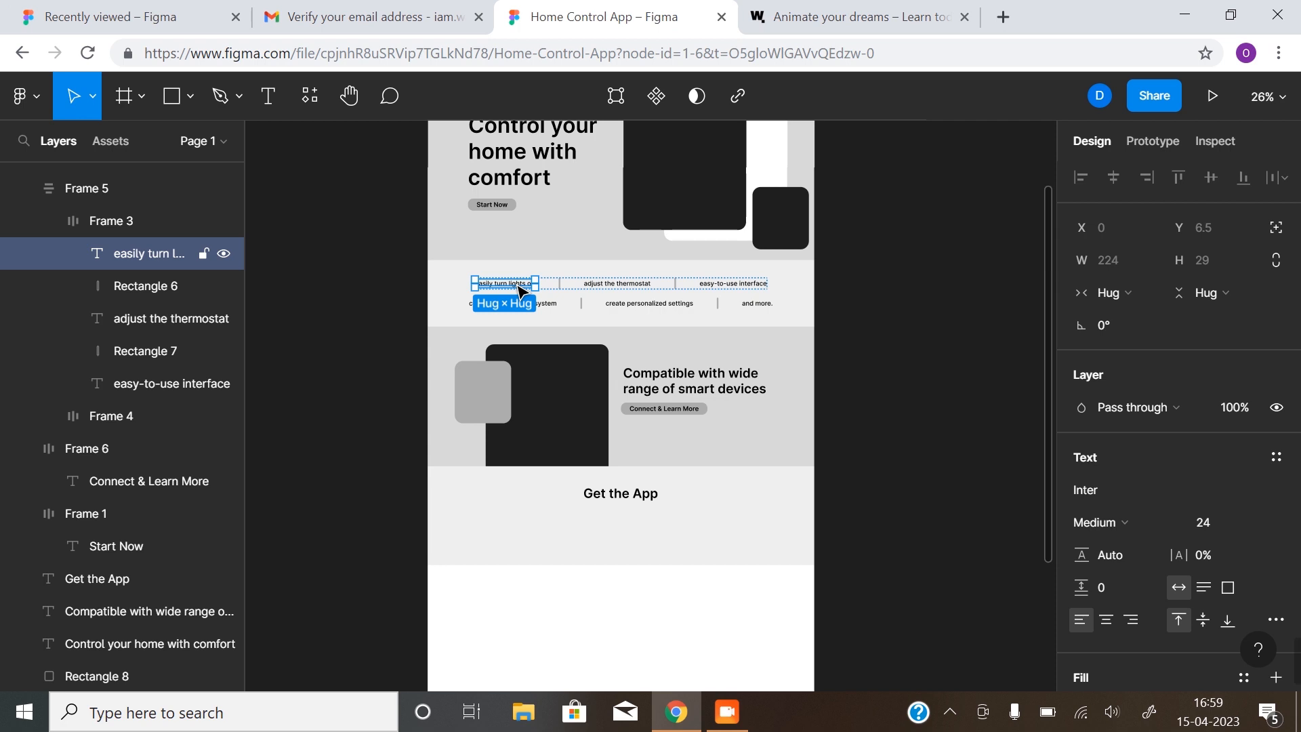
drag(519, 290, 626, 519)
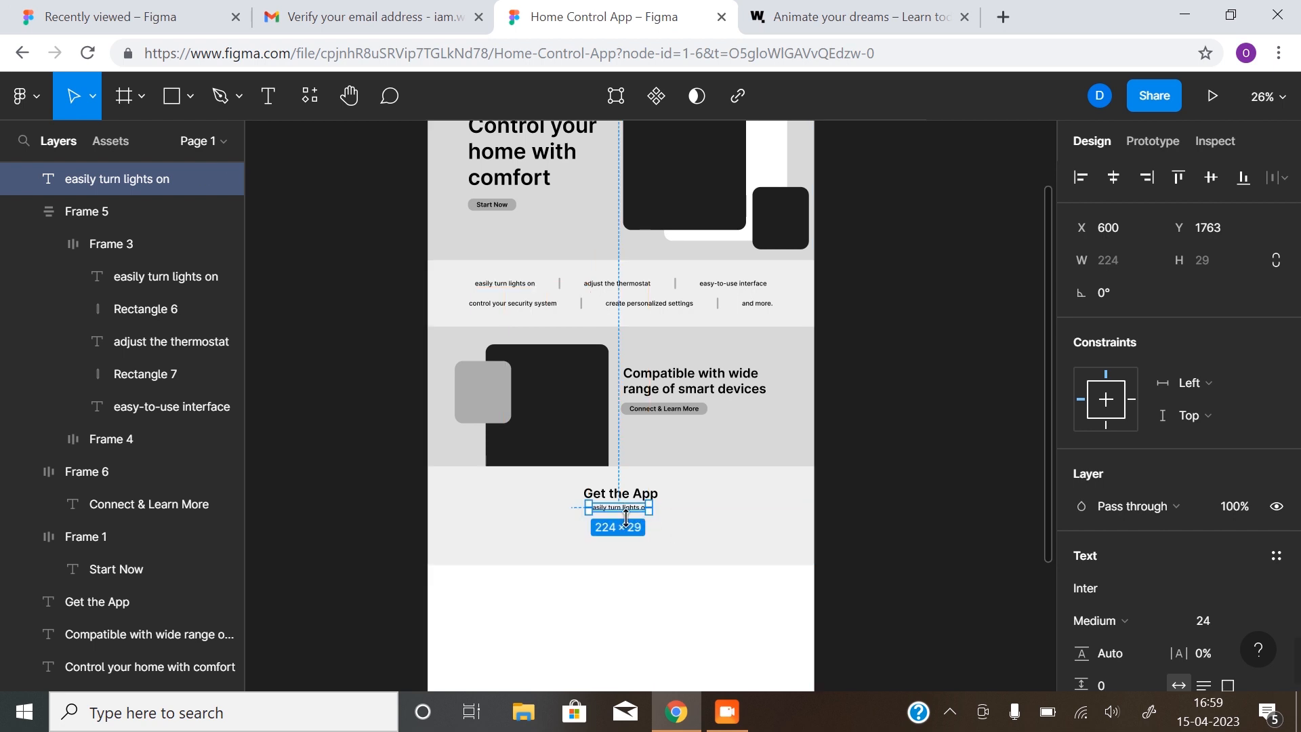
key(Down)
key(Down)
key(Down)
key(Down)
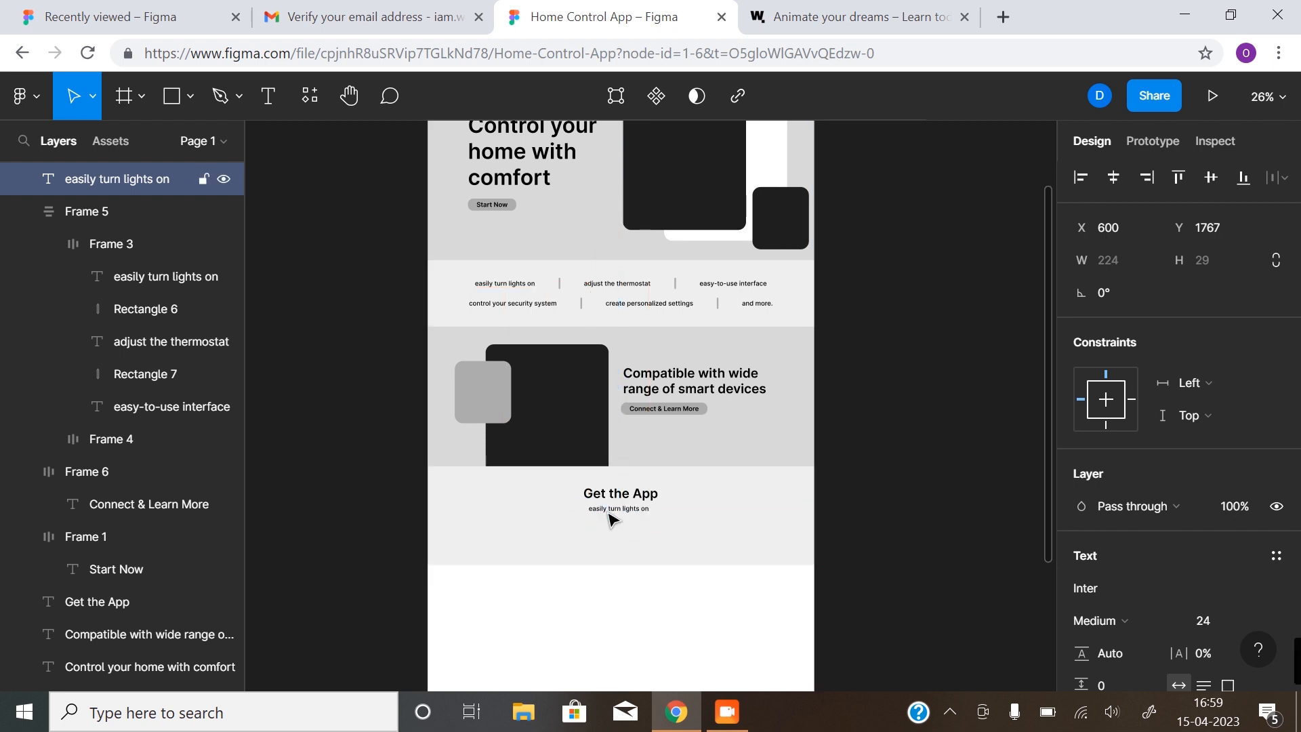
double_click(609, 509)
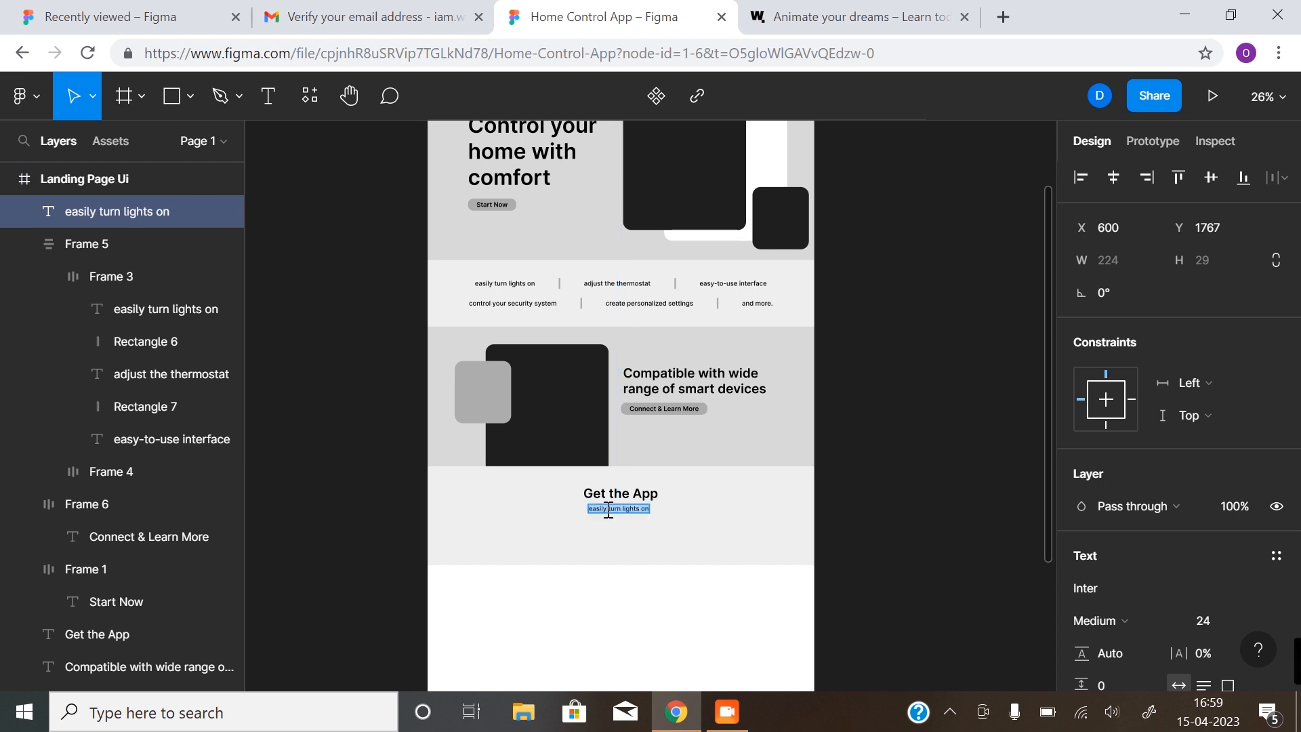
text(Our app is compatible)
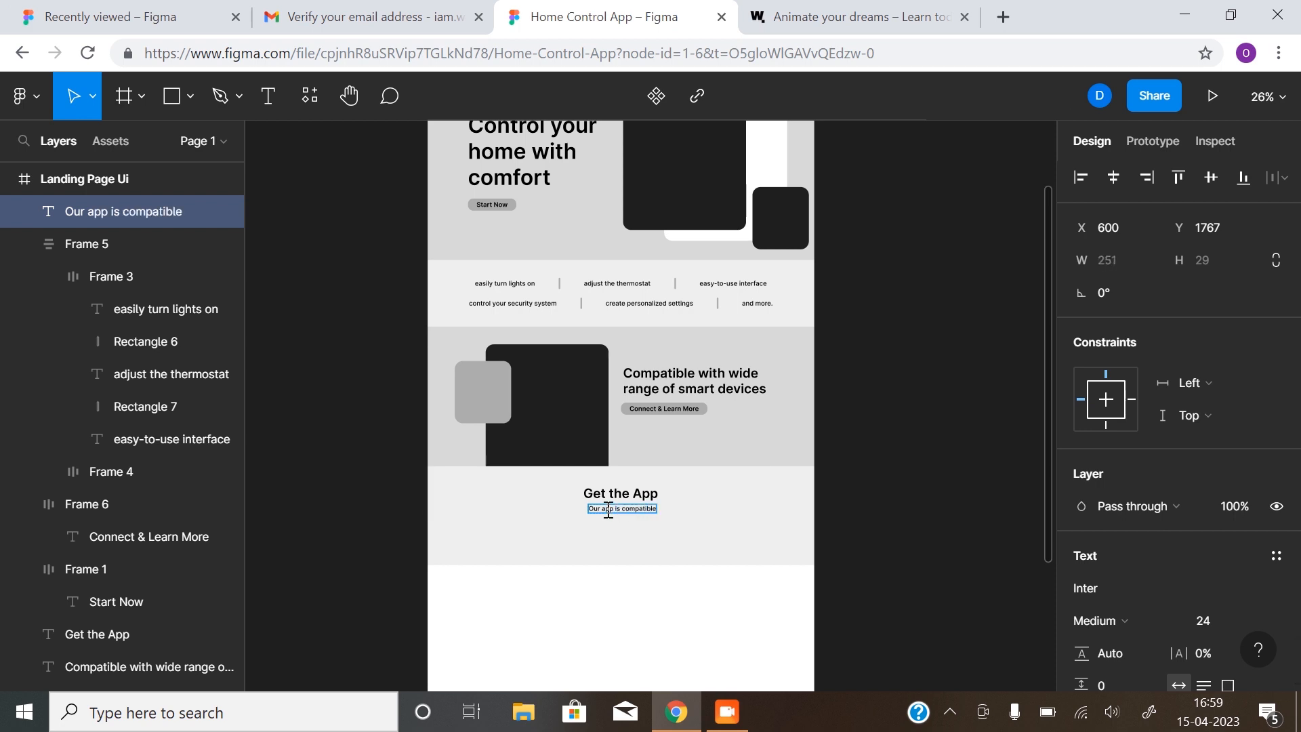
text( with a winde ra)
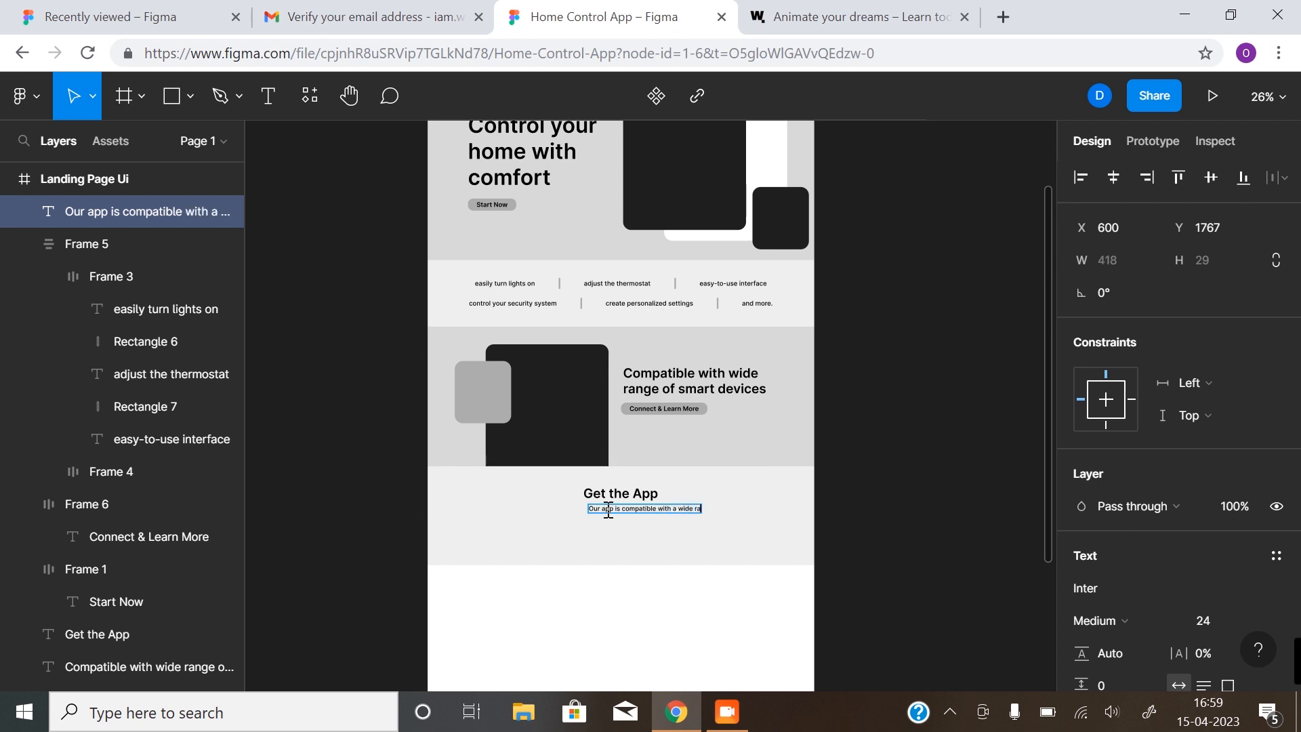
text(nge of devices)
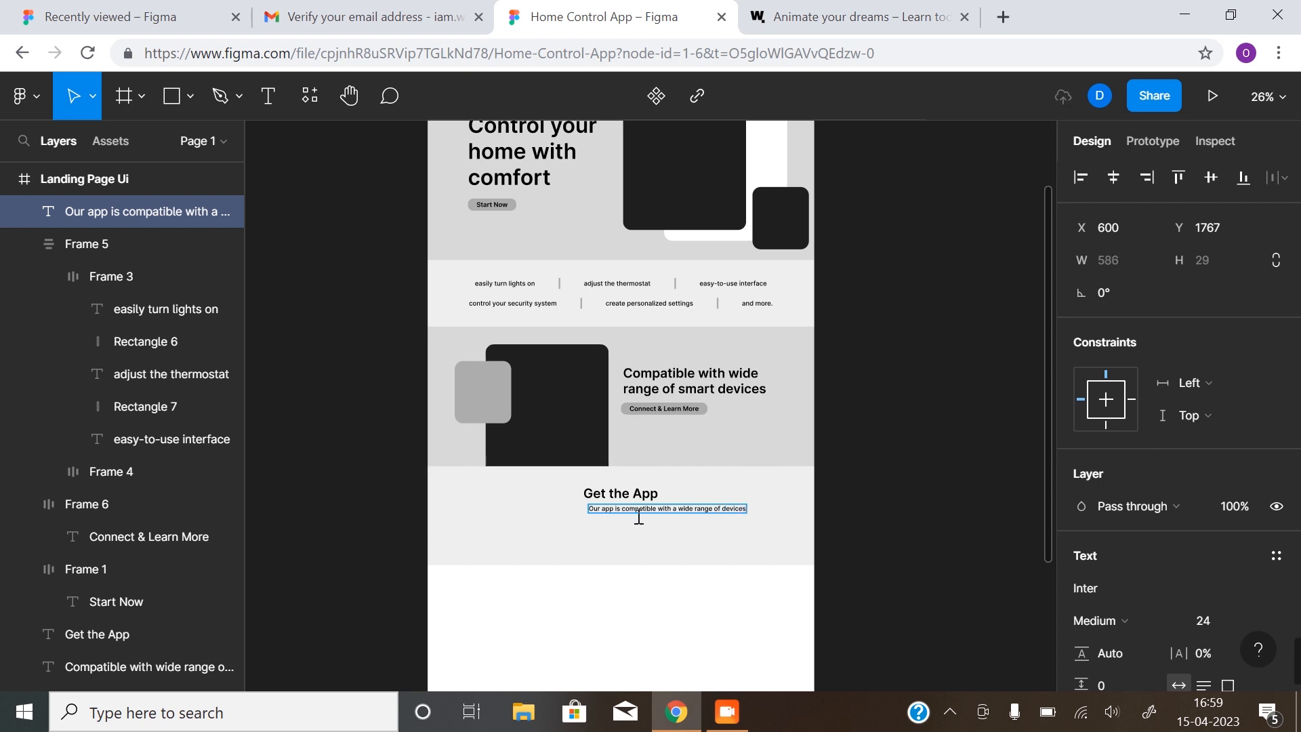
key(Escape)
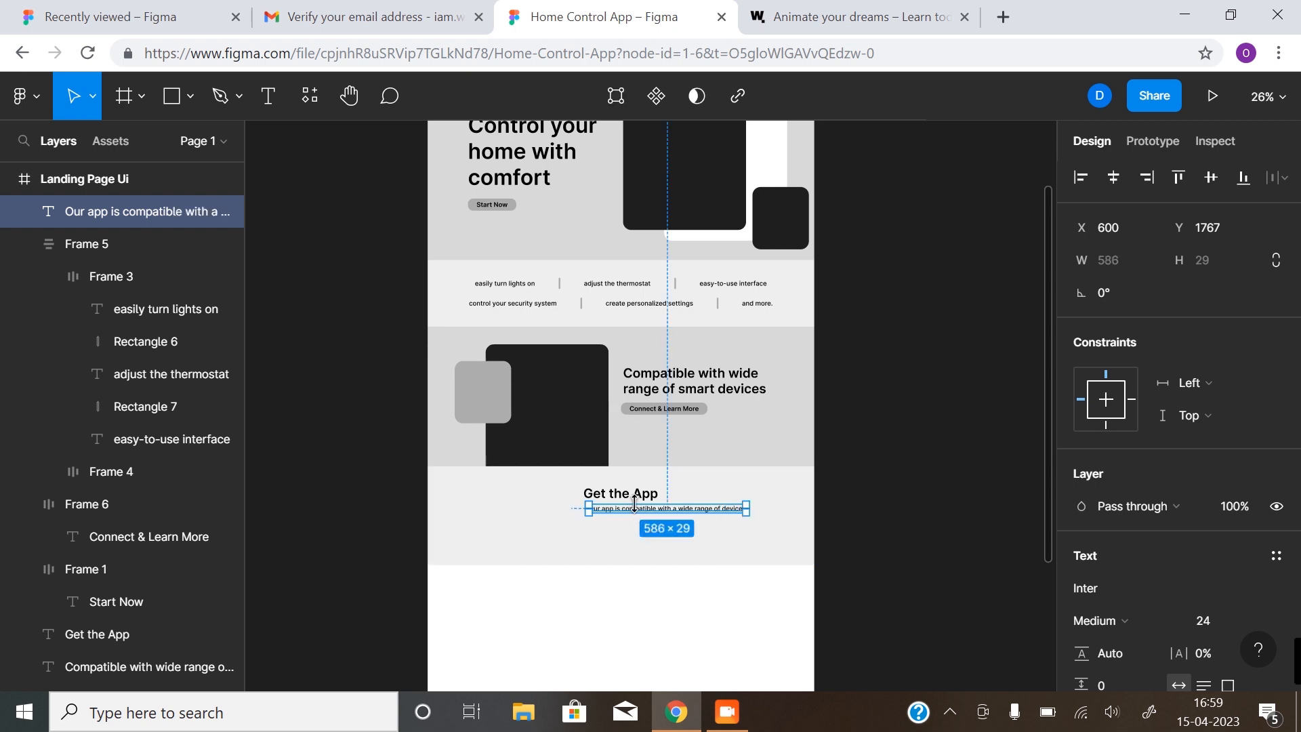
click(1116, 183)
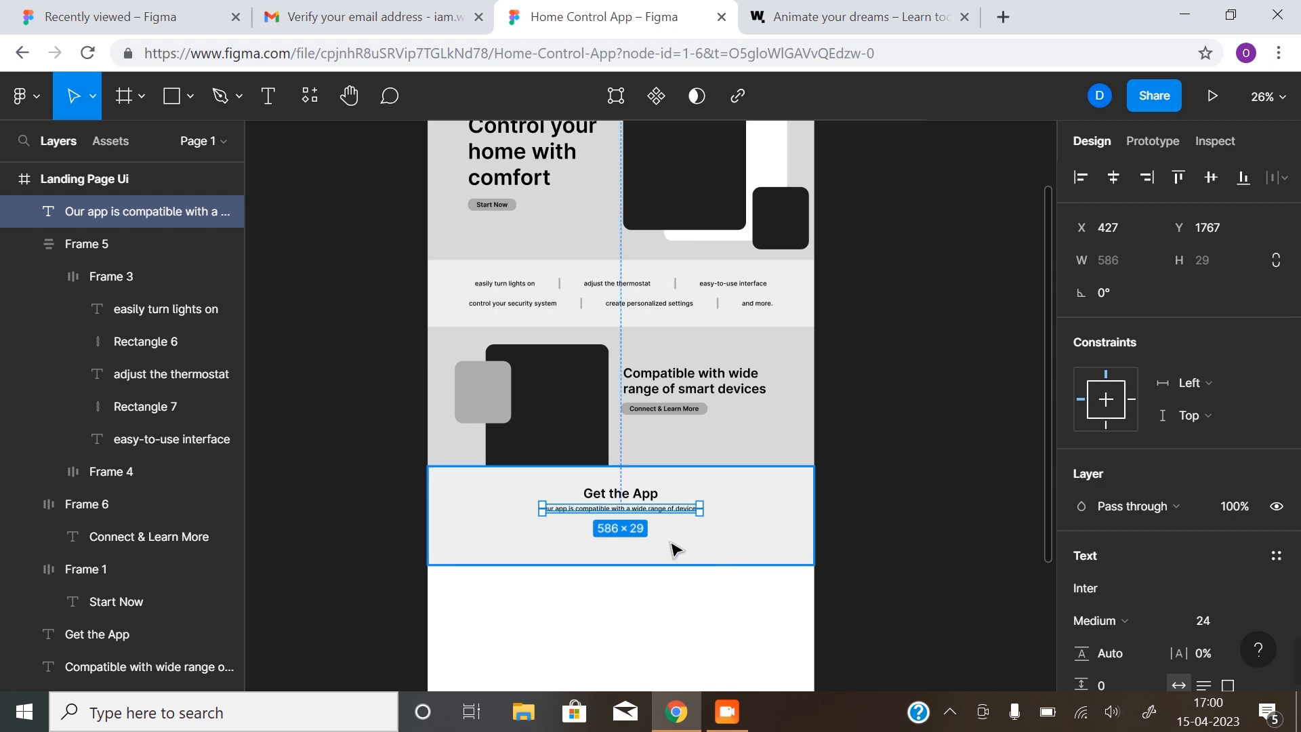
scroll(616, 522, up, 5)
scroll(620, 501, down, 1)
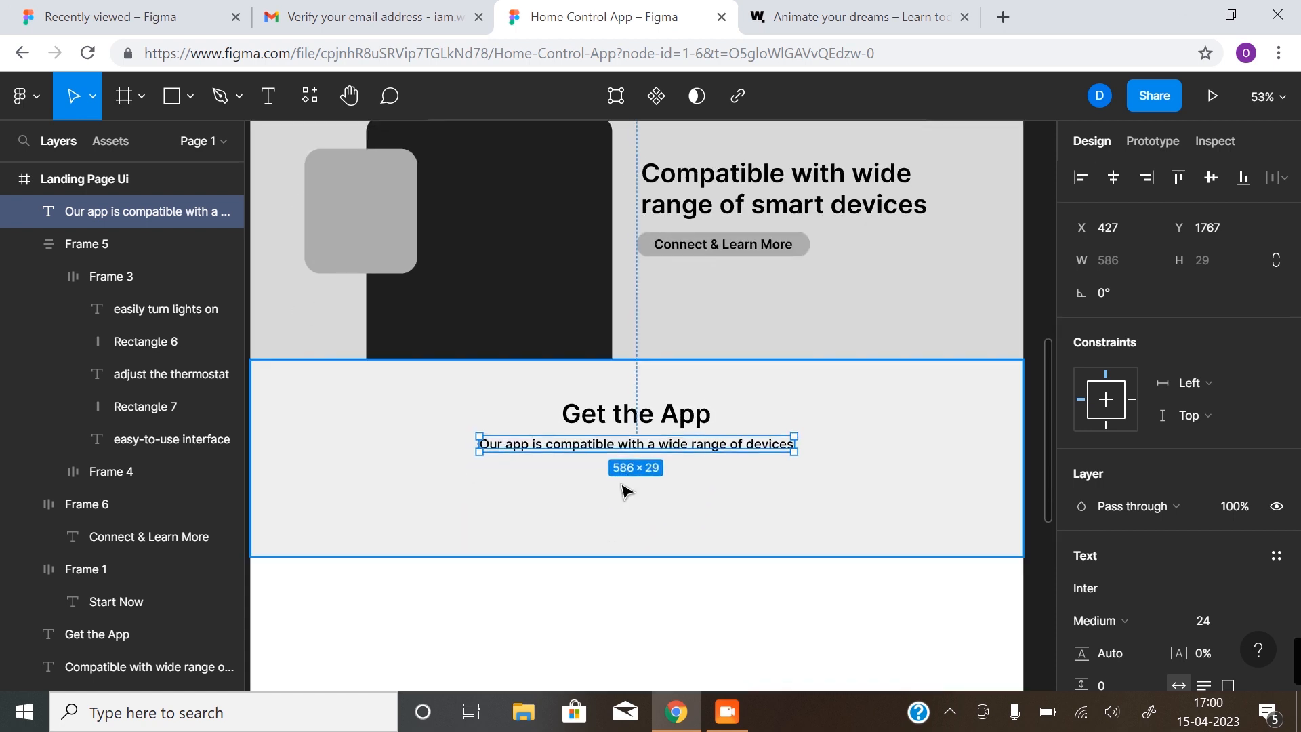
key(ctrl+shift+4)
Nudge the subtitle up toward the Get the App title and hide the layout grids
click(613, 414)
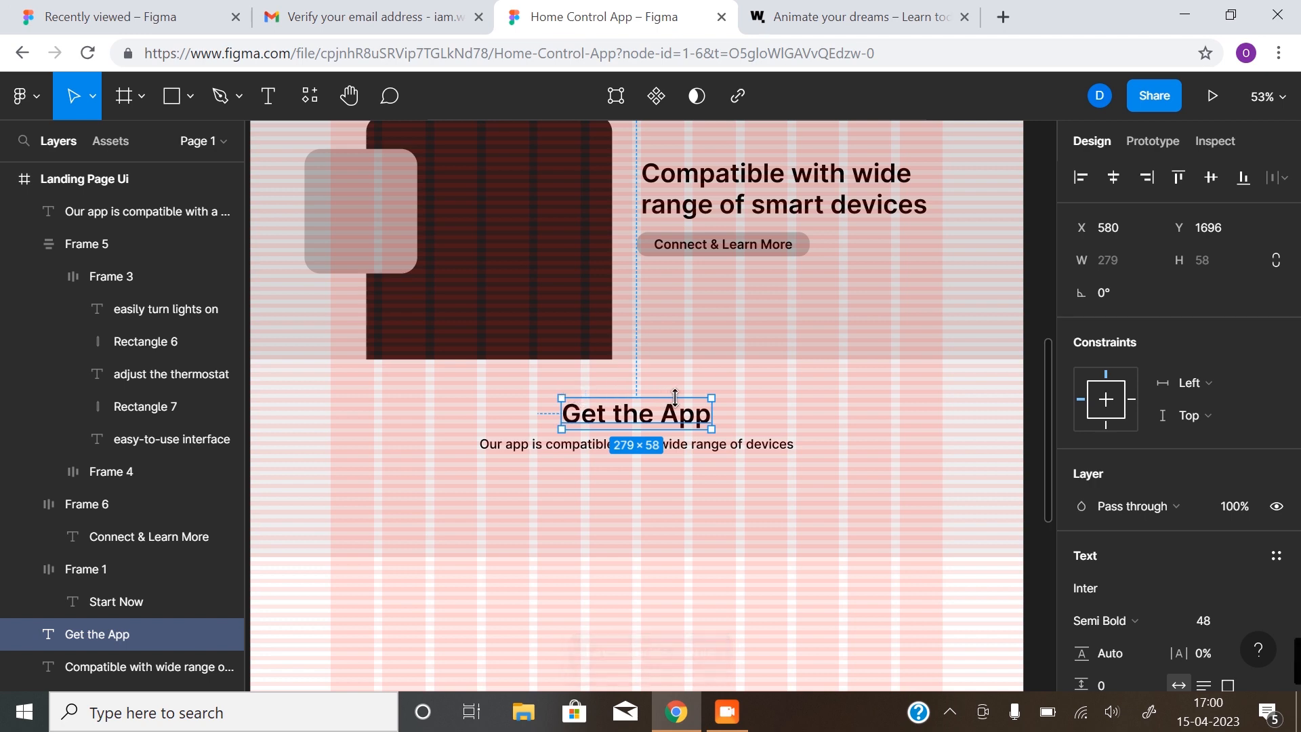
click(620, 452)
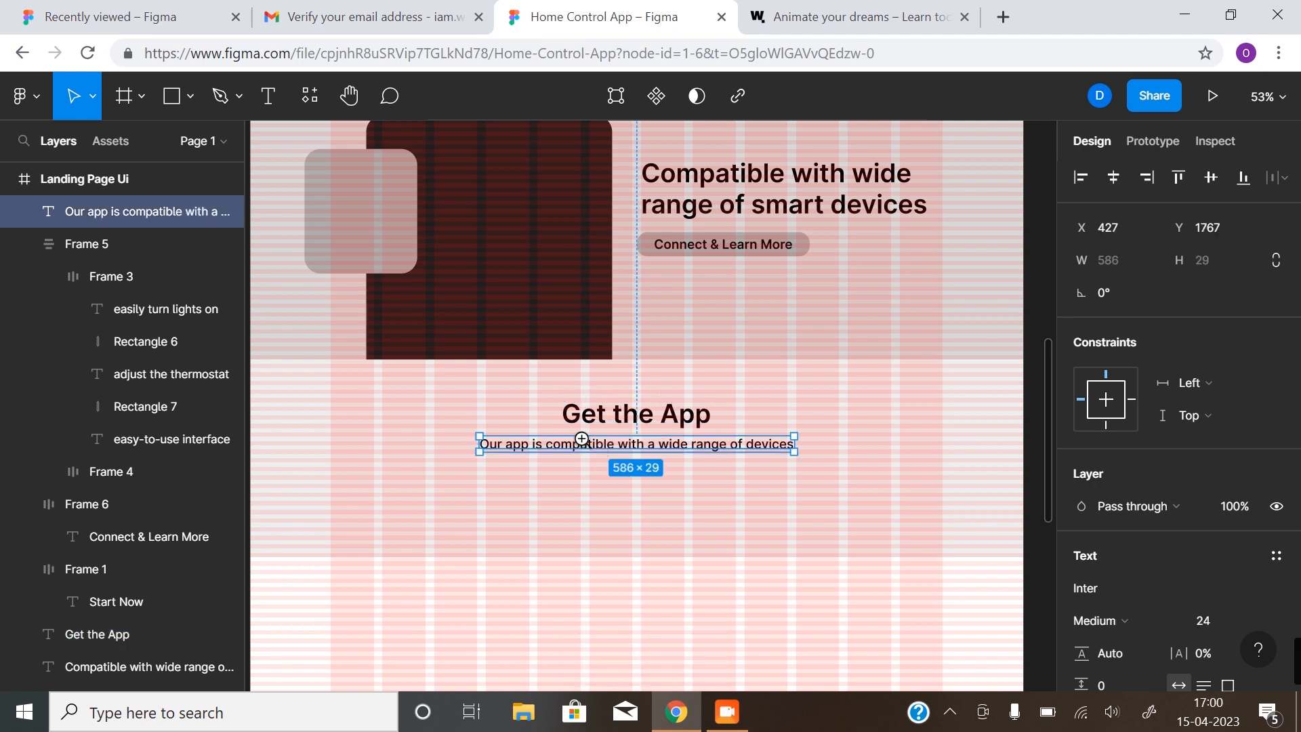
scroll(584, 449, up, 5)
drag(801, 468, 801, 448)
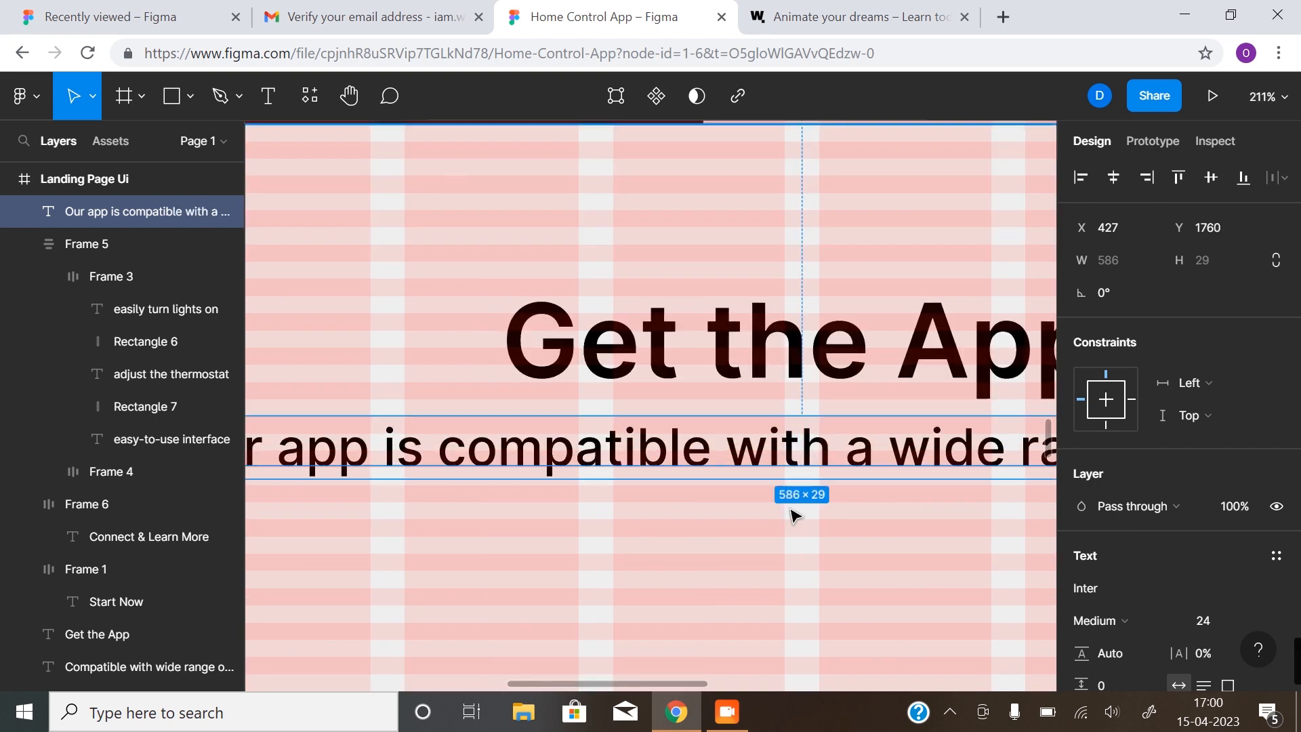
scroll(793, 516, down, 5)
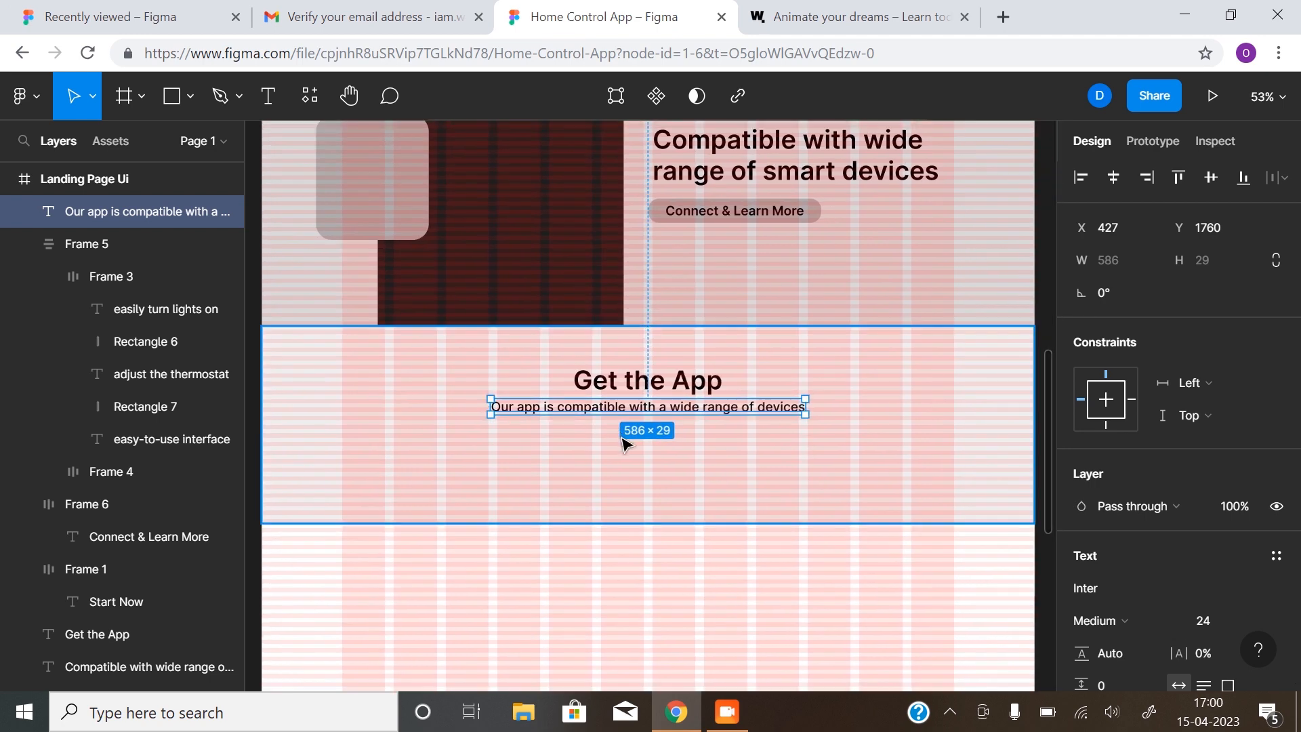
click(630, 595)
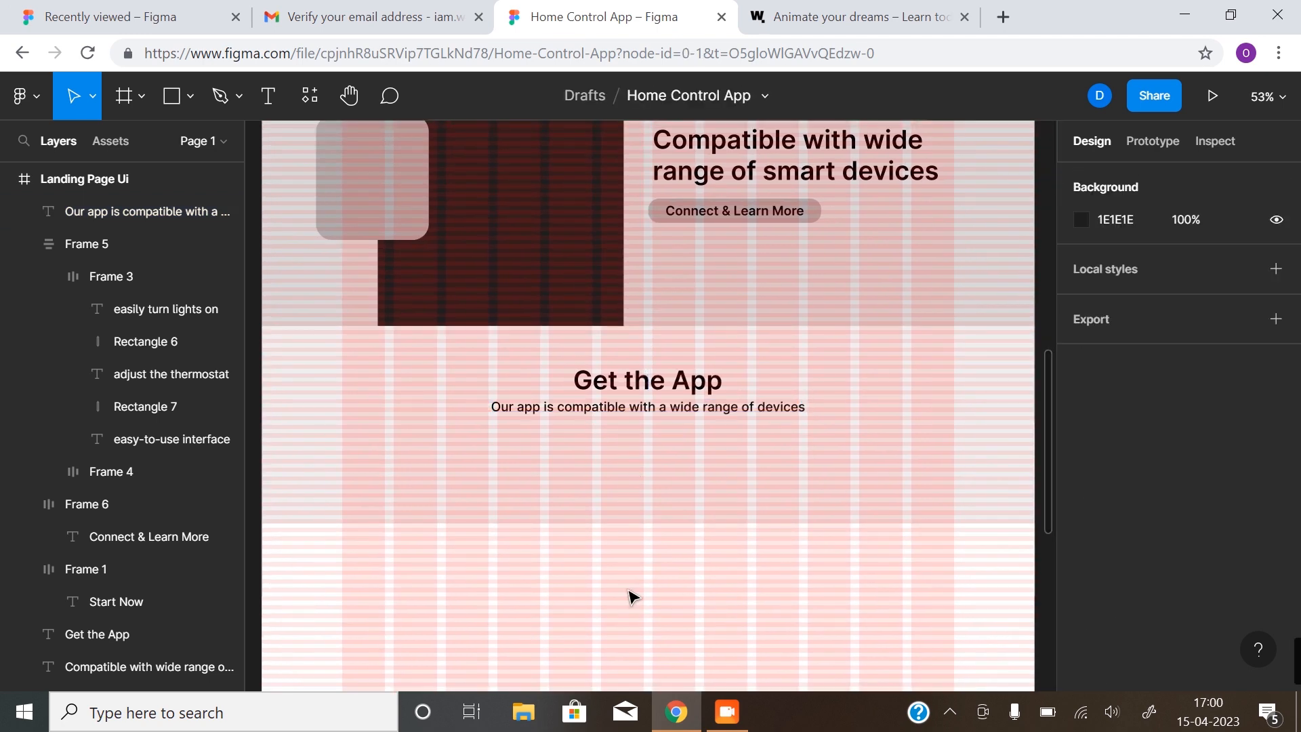
key(ctrl+shift+4)
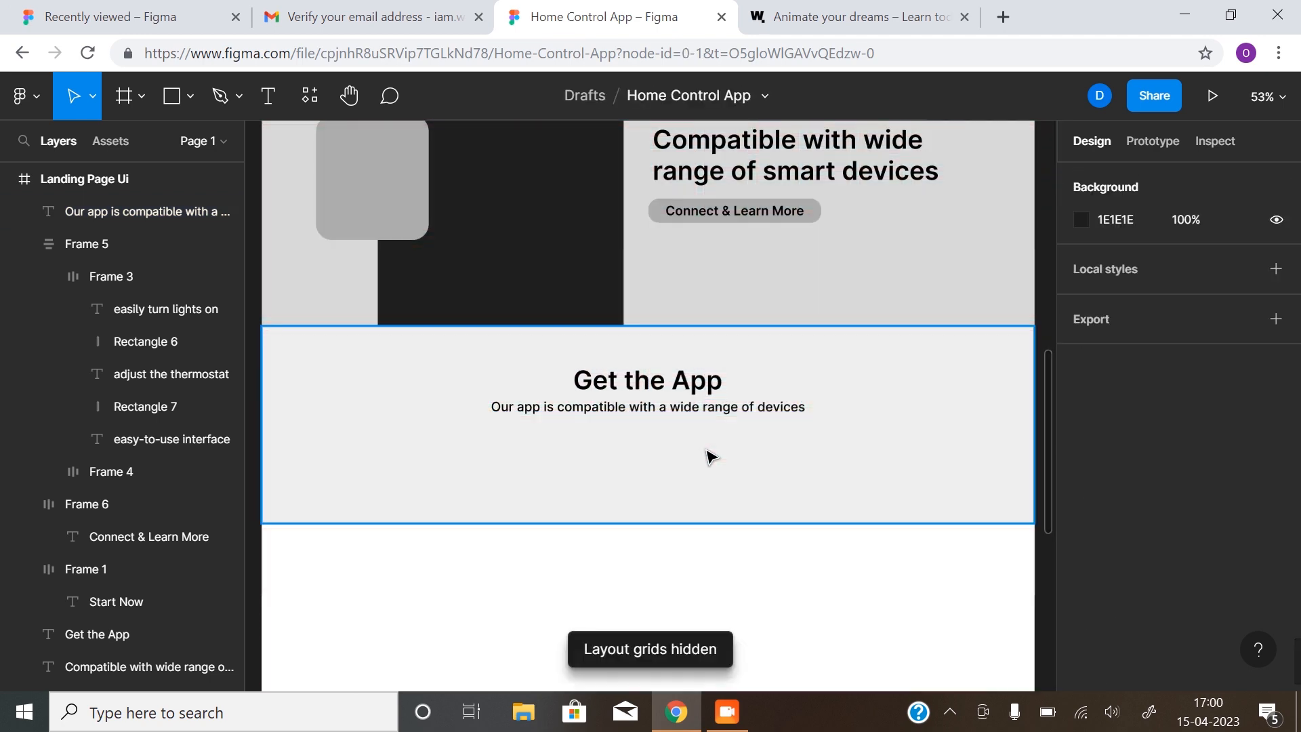
scroll(706, 457, down, 3)
drag(685, 455, 681, 386)
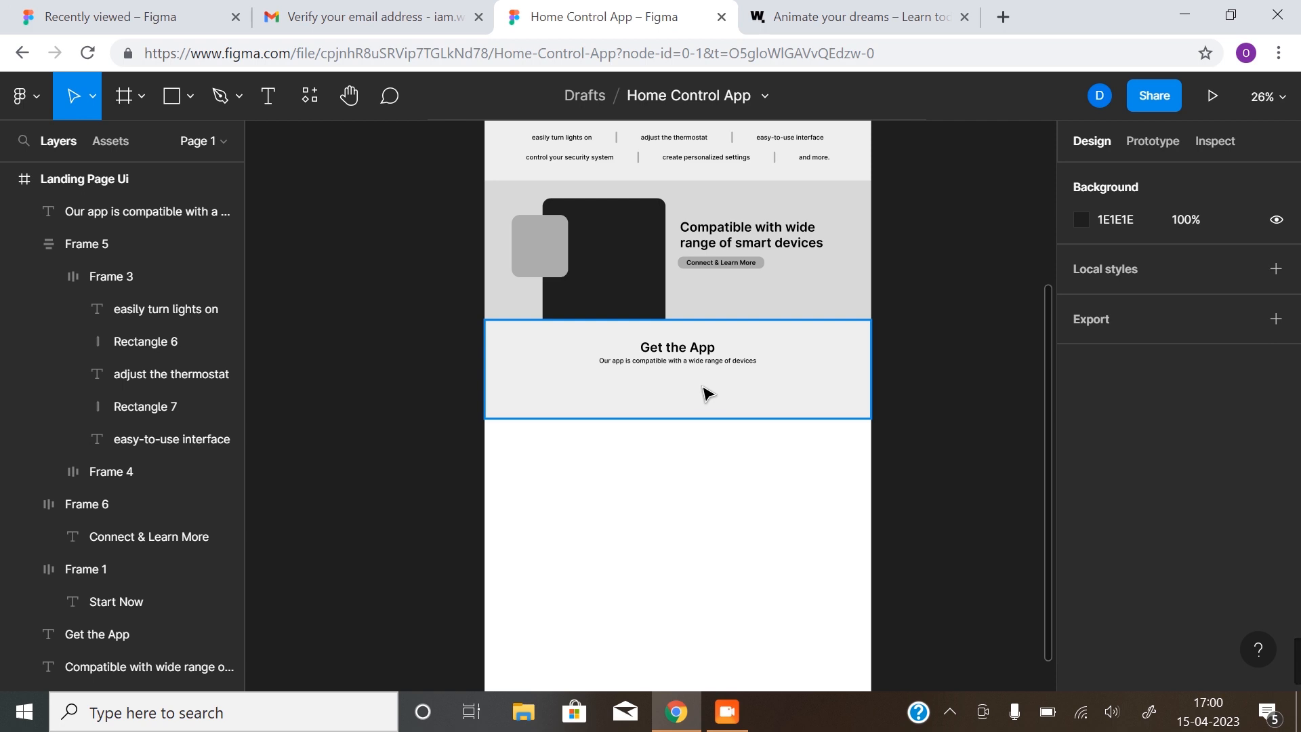
Find the Material Design Icons plugin, save it and run it
click(320, 96)
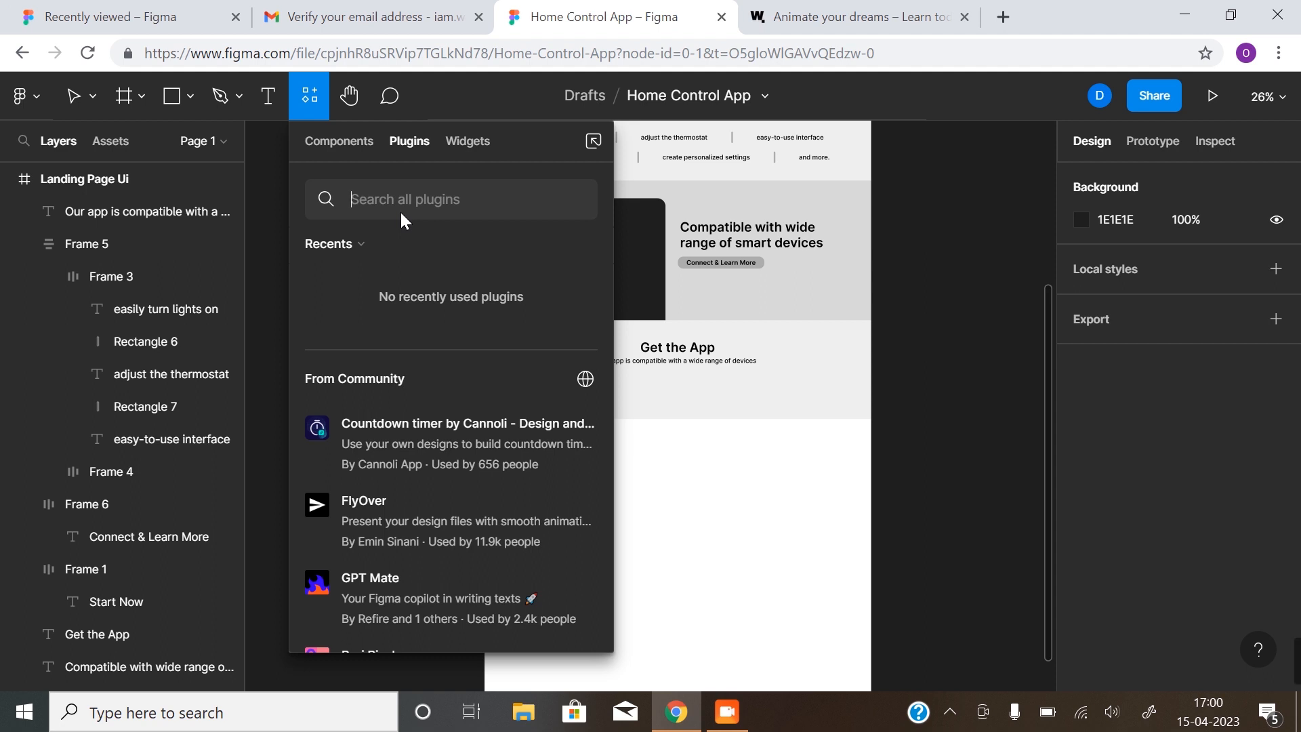
text(ma)
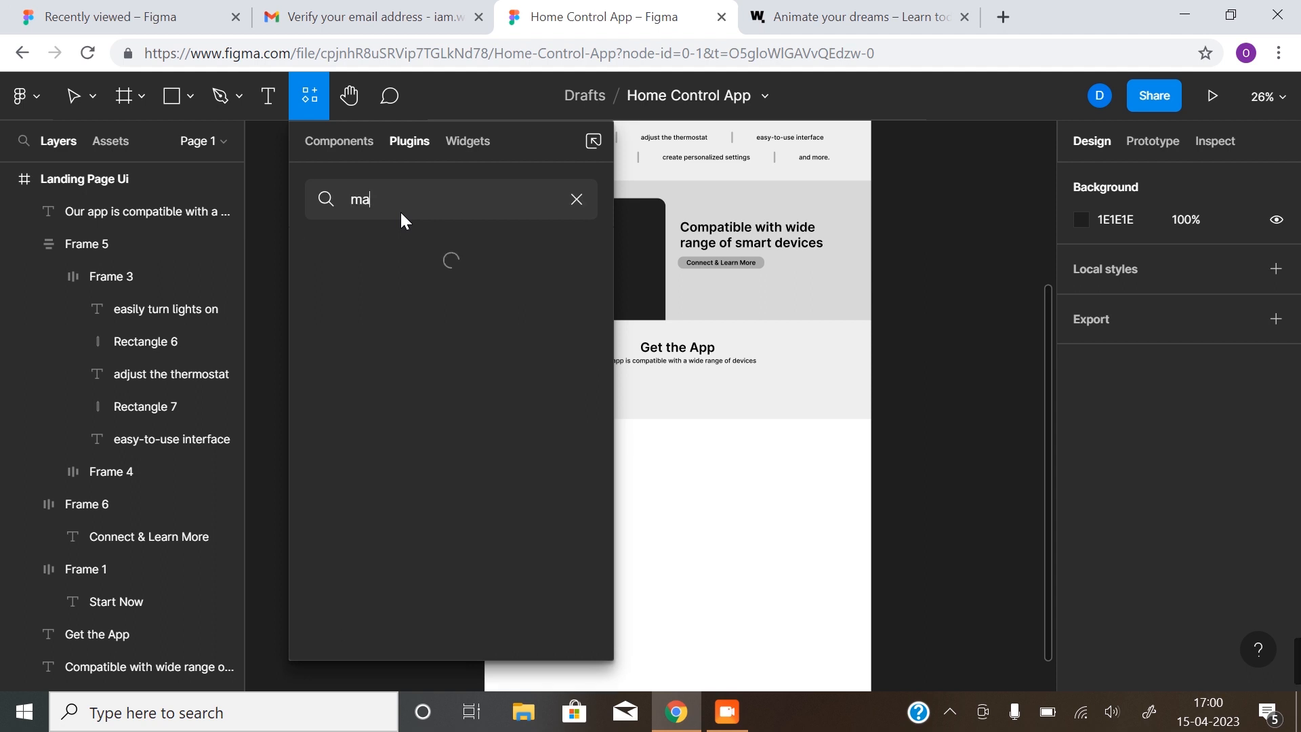
text(terial design icons)
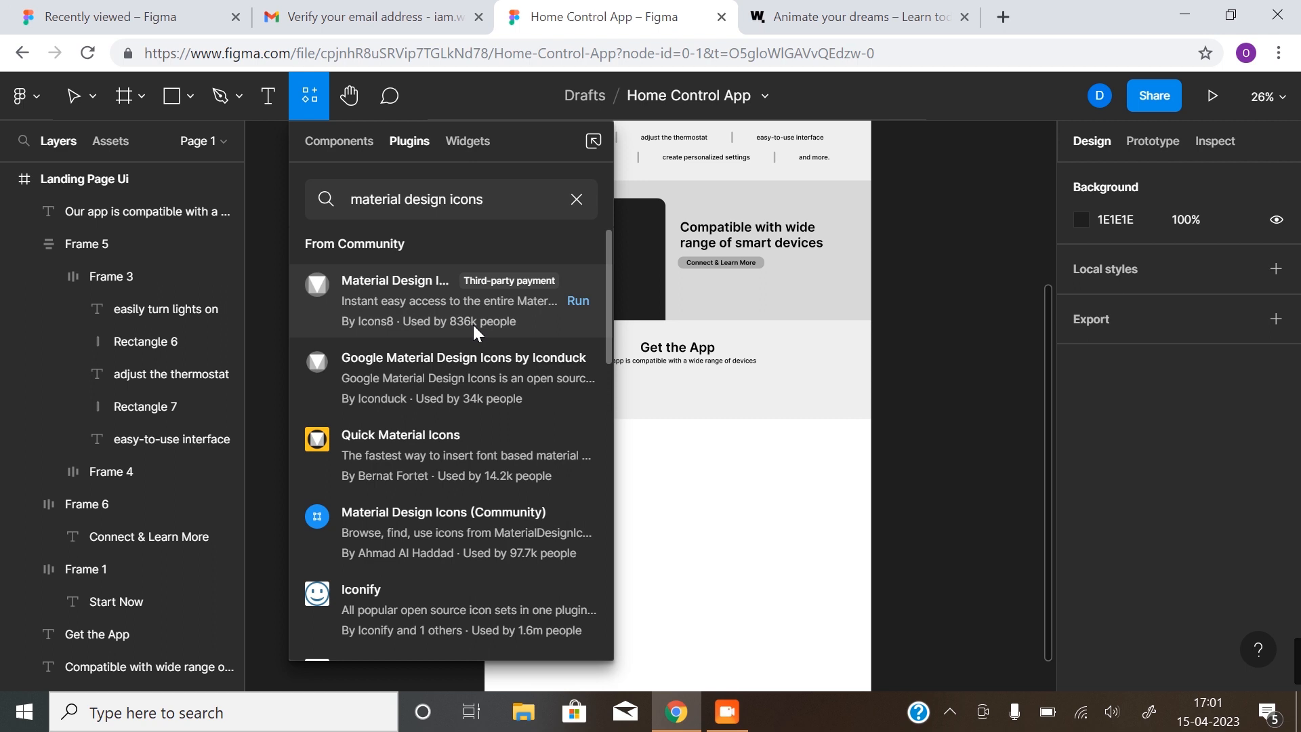
click(378, 298)
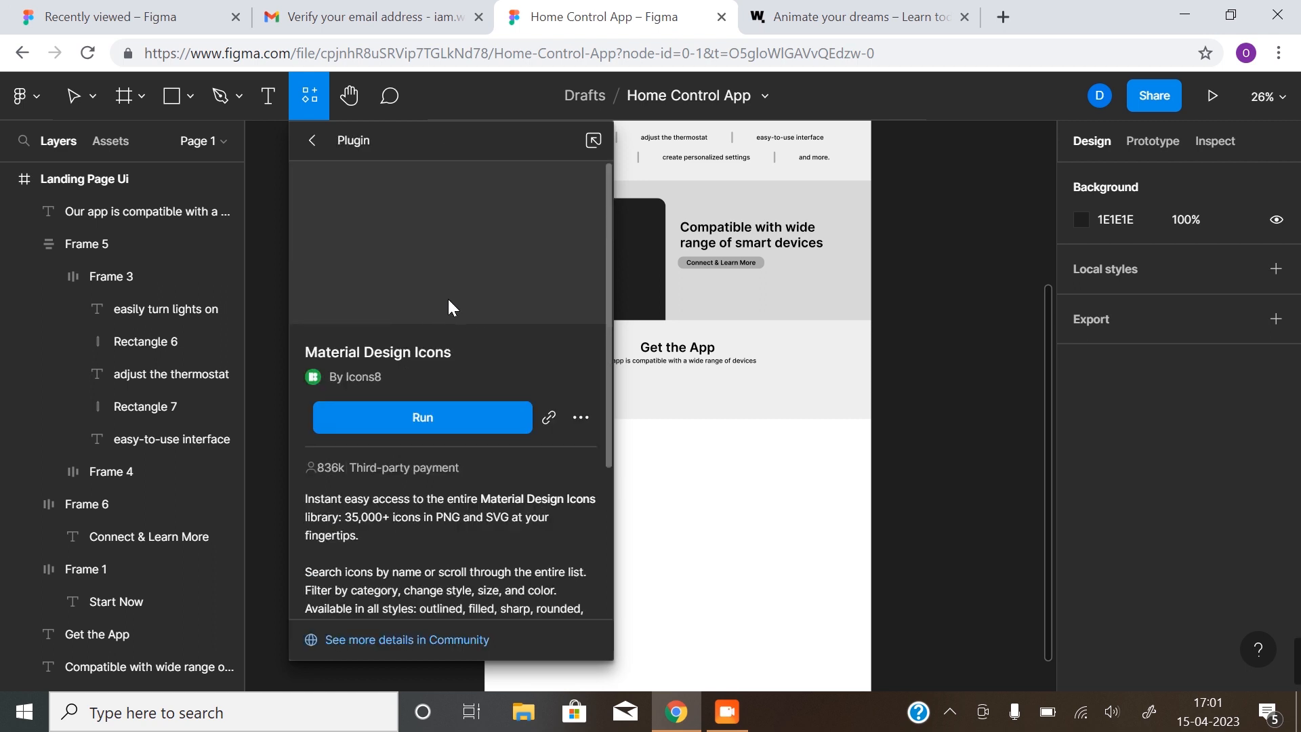
click(580, 416)
click(574, 458)
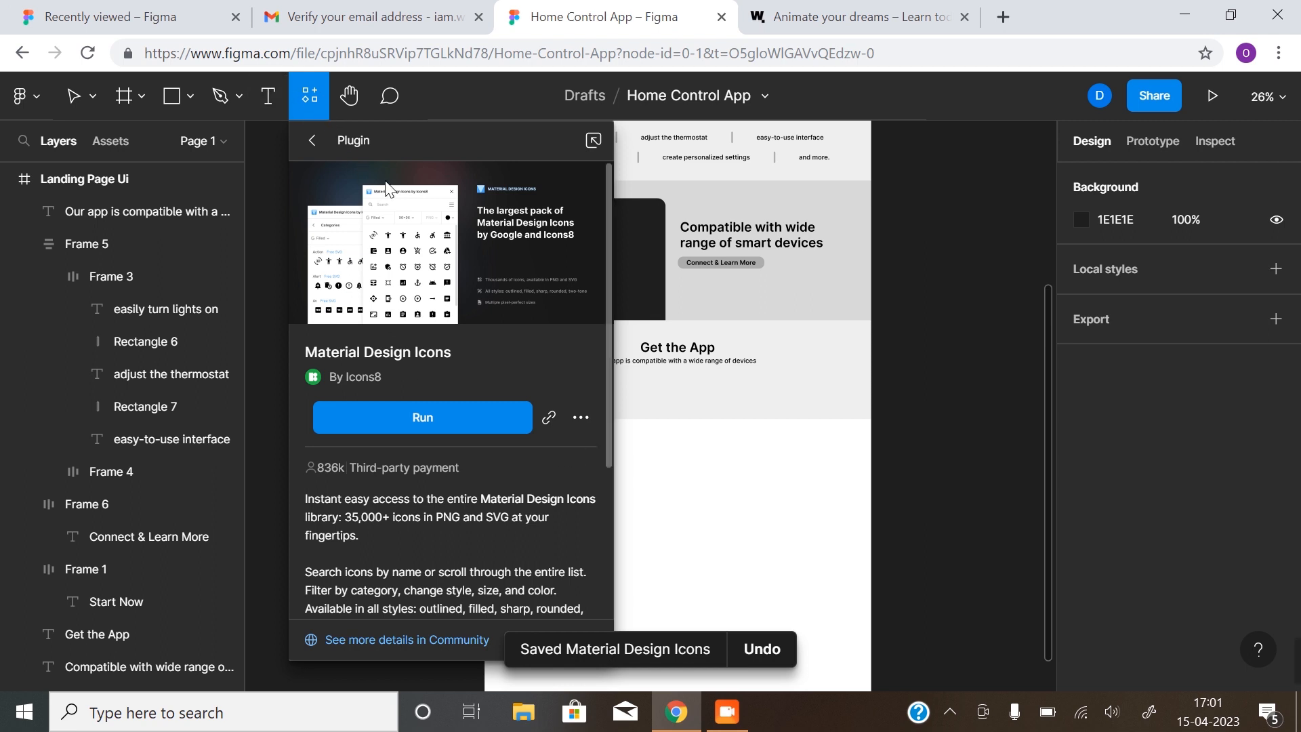
click(454, 415)
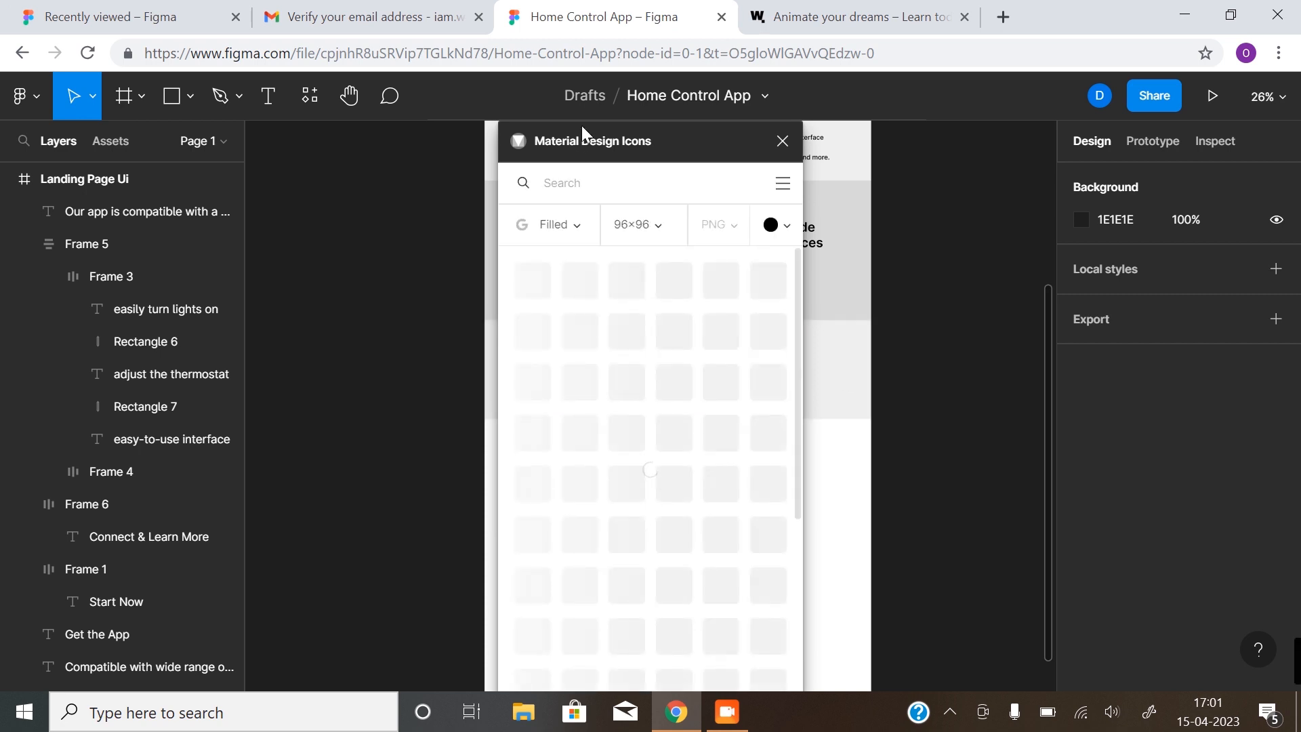
Set the plugin's icon colour to white, search for apple and drop the Apple logo into the band
drag(691, 160, 348, 159)
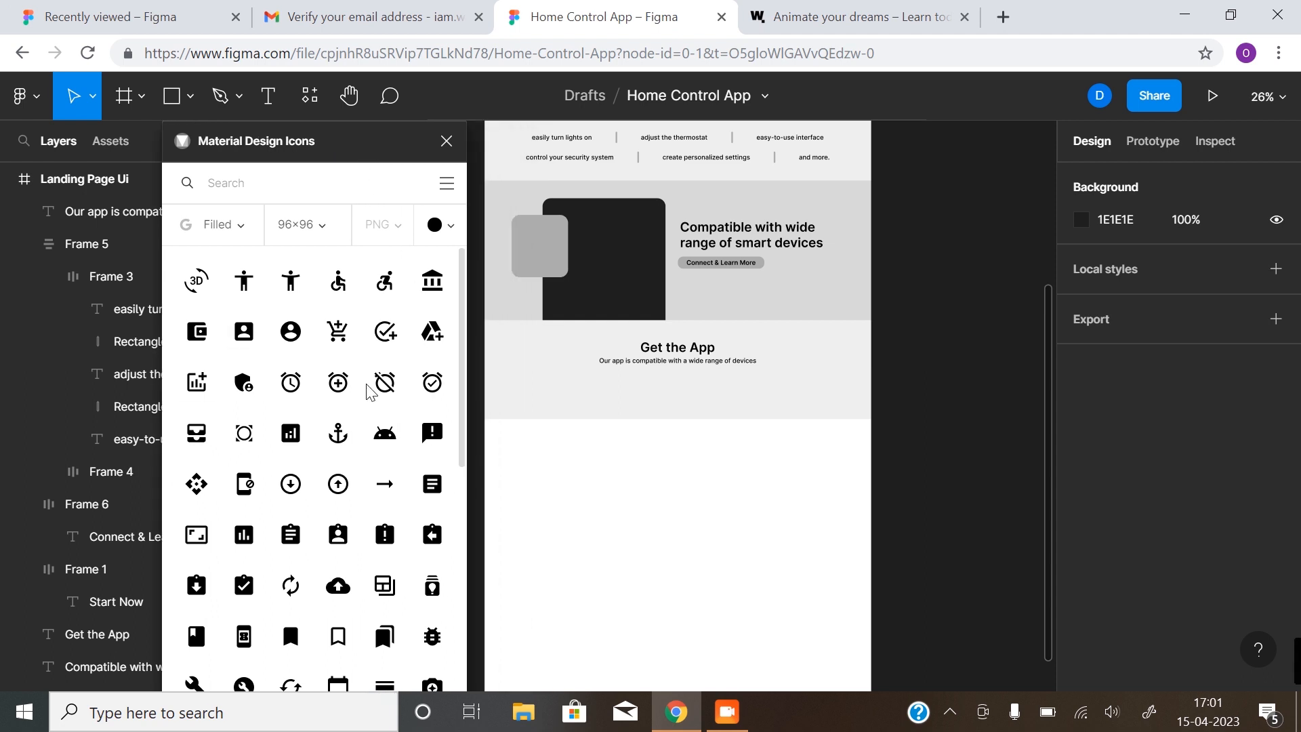
click(453, 229)
click(435, 296)
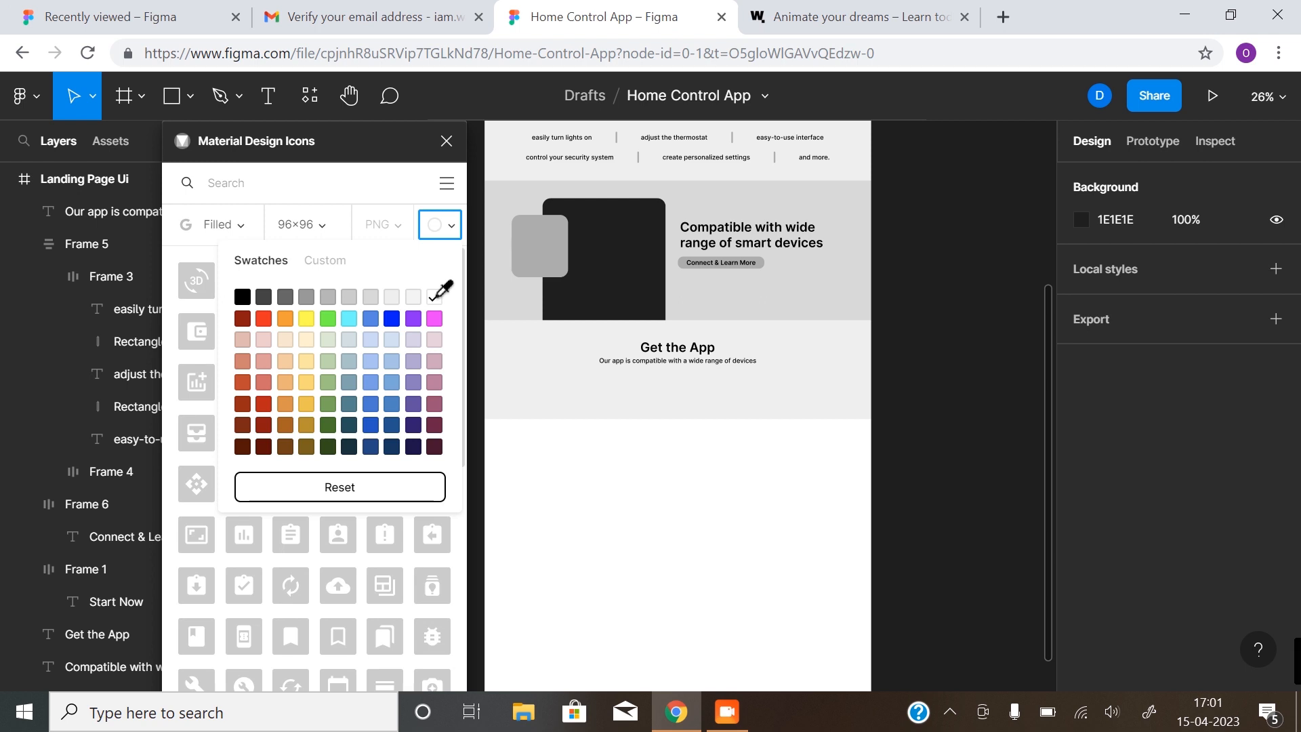
click(365, 203)
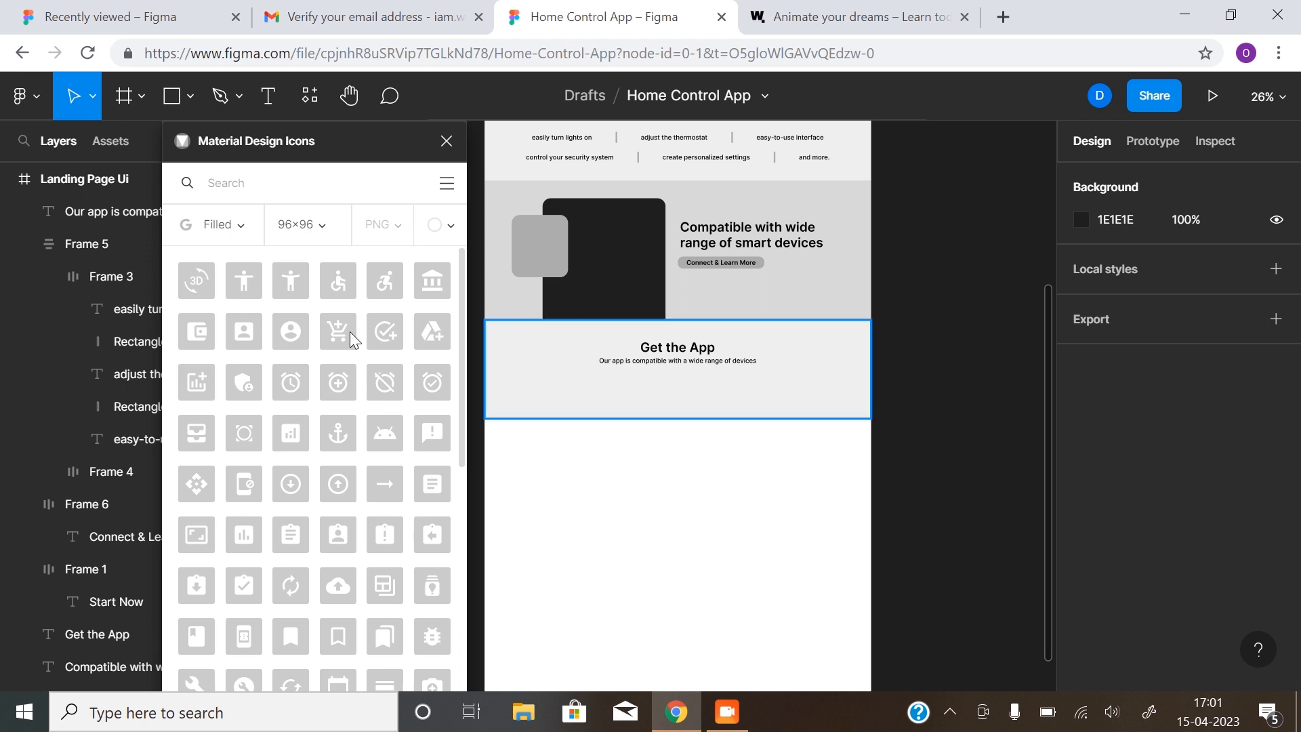
click(714, 405)
click(810, 450)
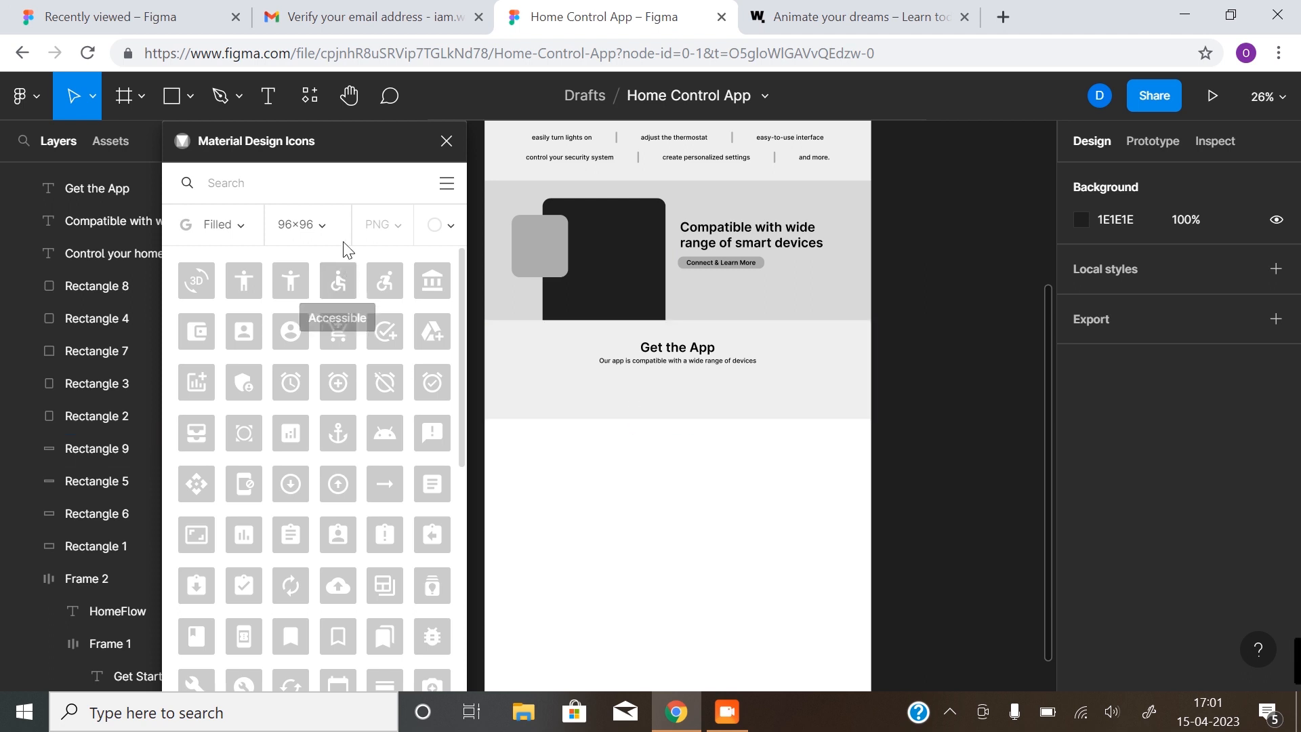
click(293, 196)
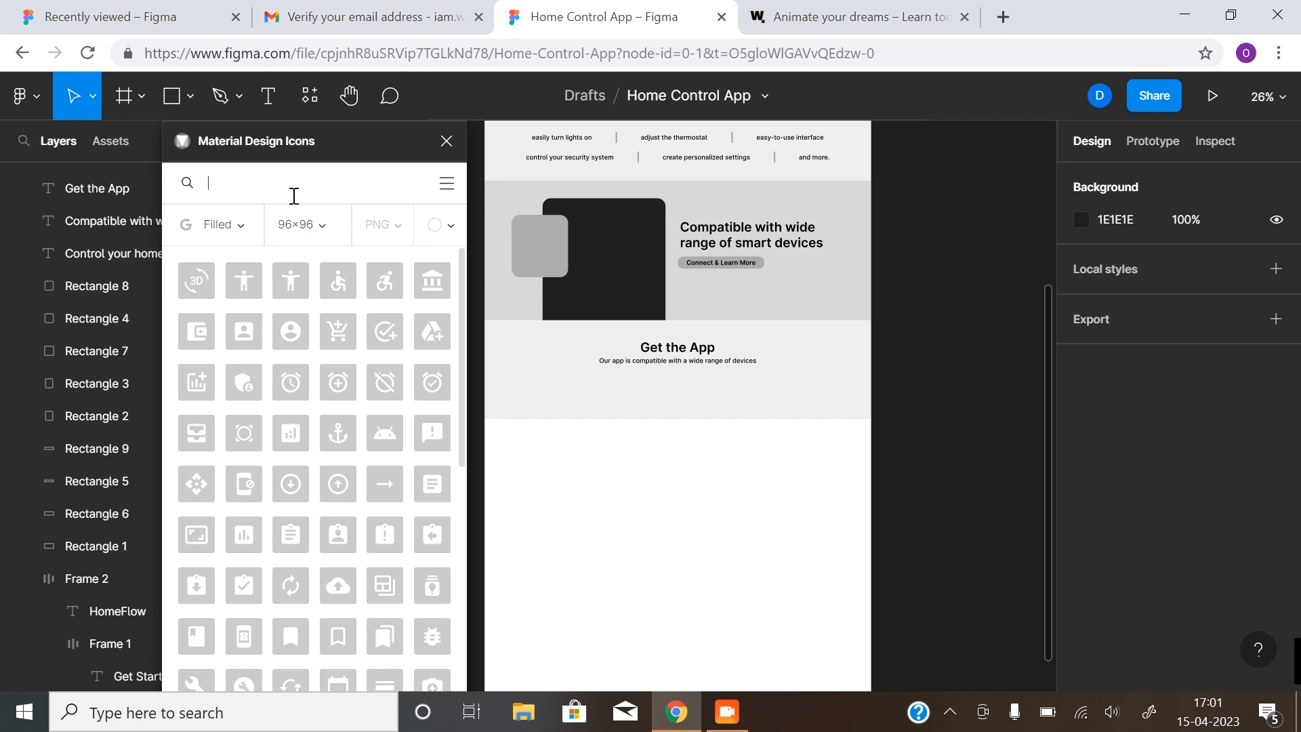
text(aa)
text(pple)
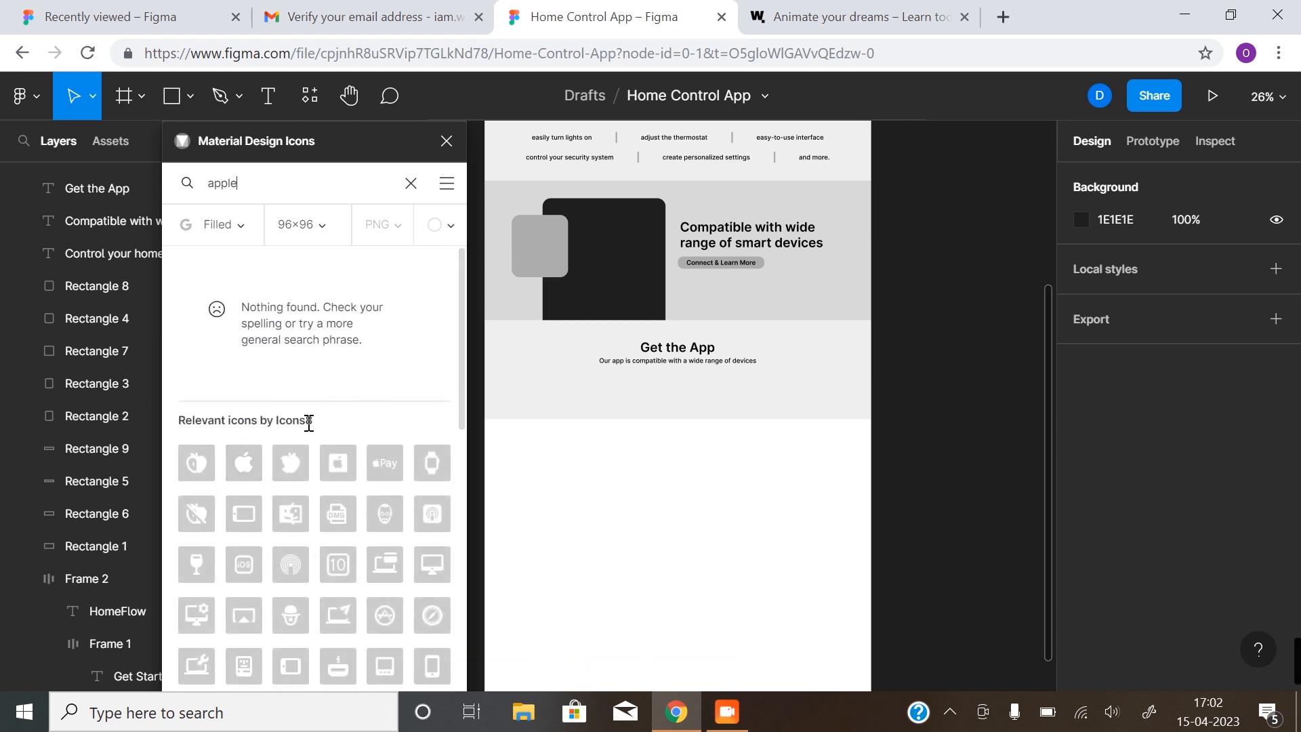
drag(239, 472, 657, 406)
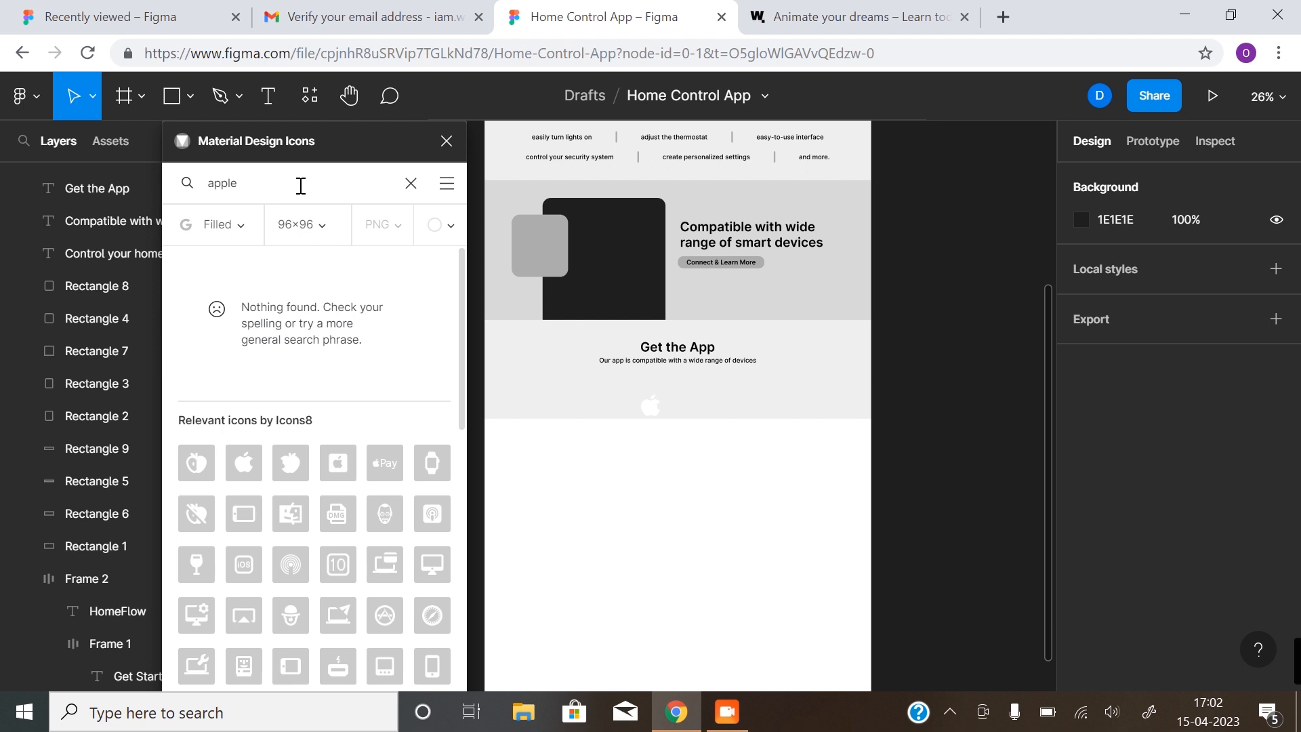
click(410, 183)
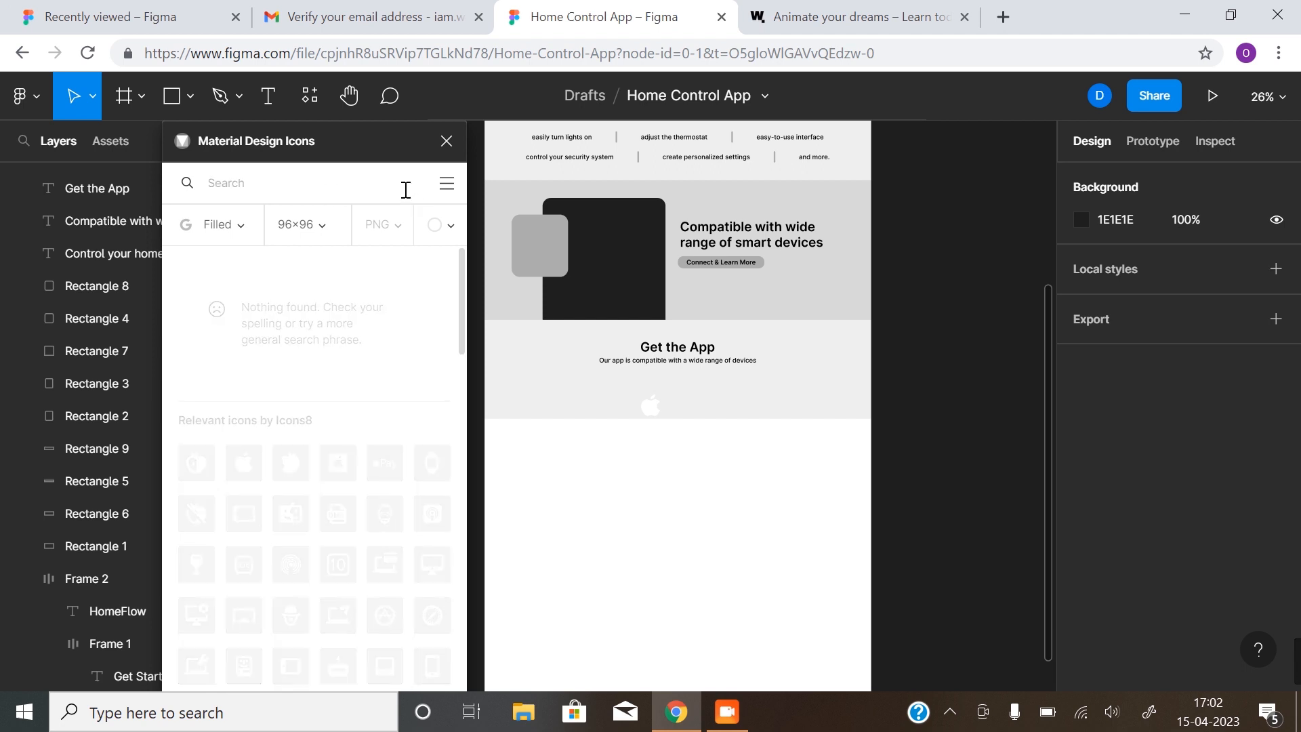
Search 'google', place the Google Play icon beside the Apple logo, then close the plugin
click(344, 190)
text(google)
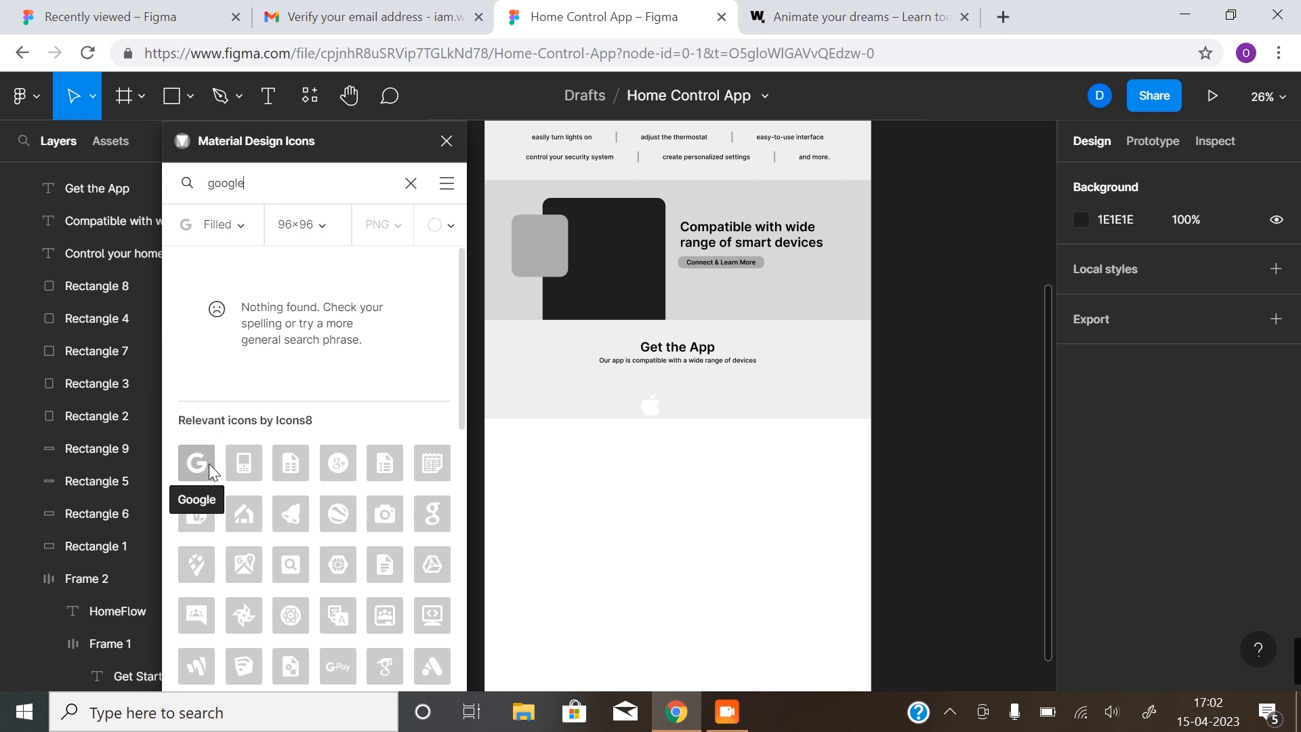
scroll(267, 476, down, 3)
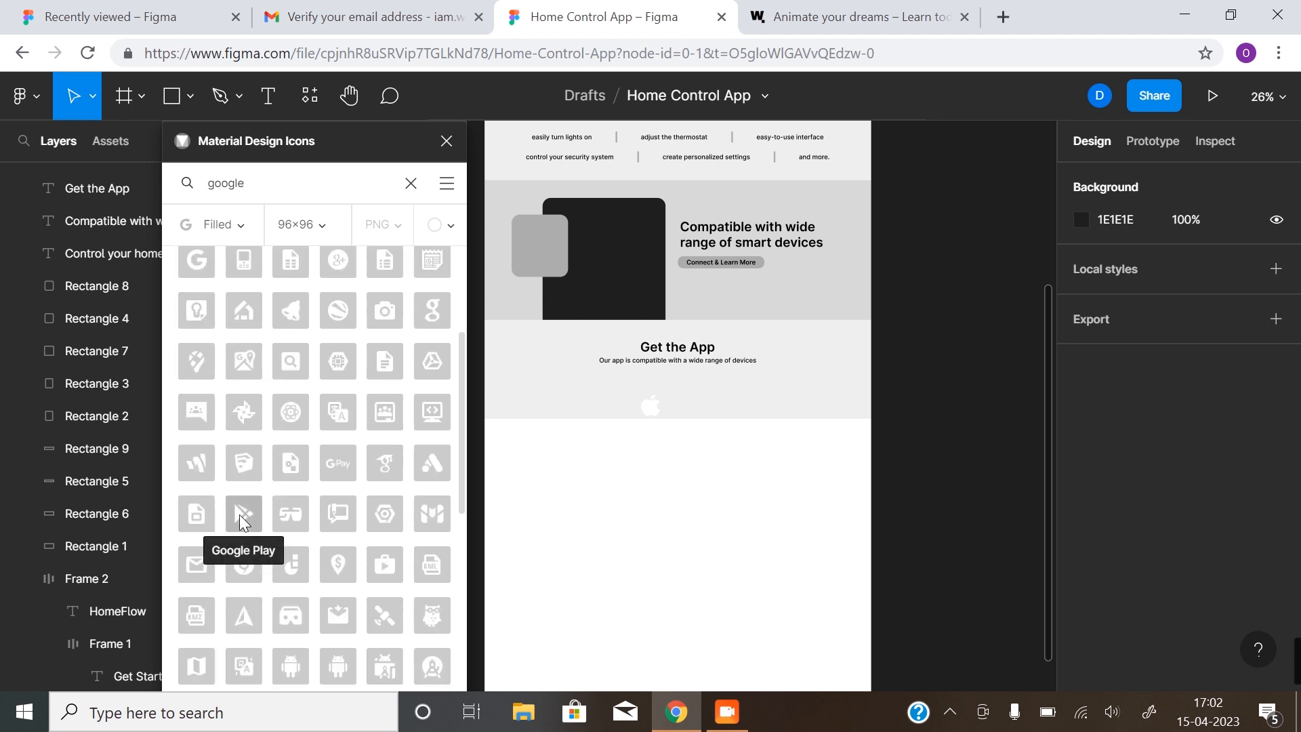
drag(238, 514, 656, 410)
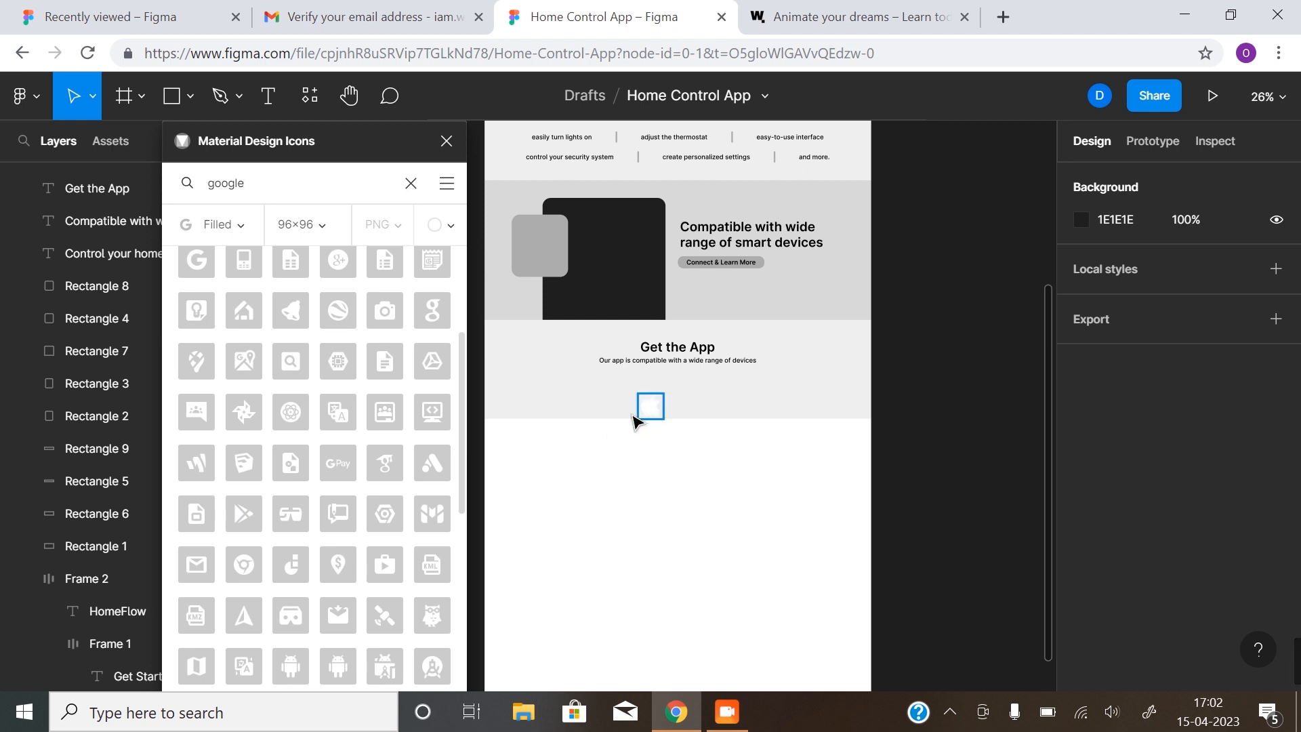
click(238, 510)
click(446, 142)
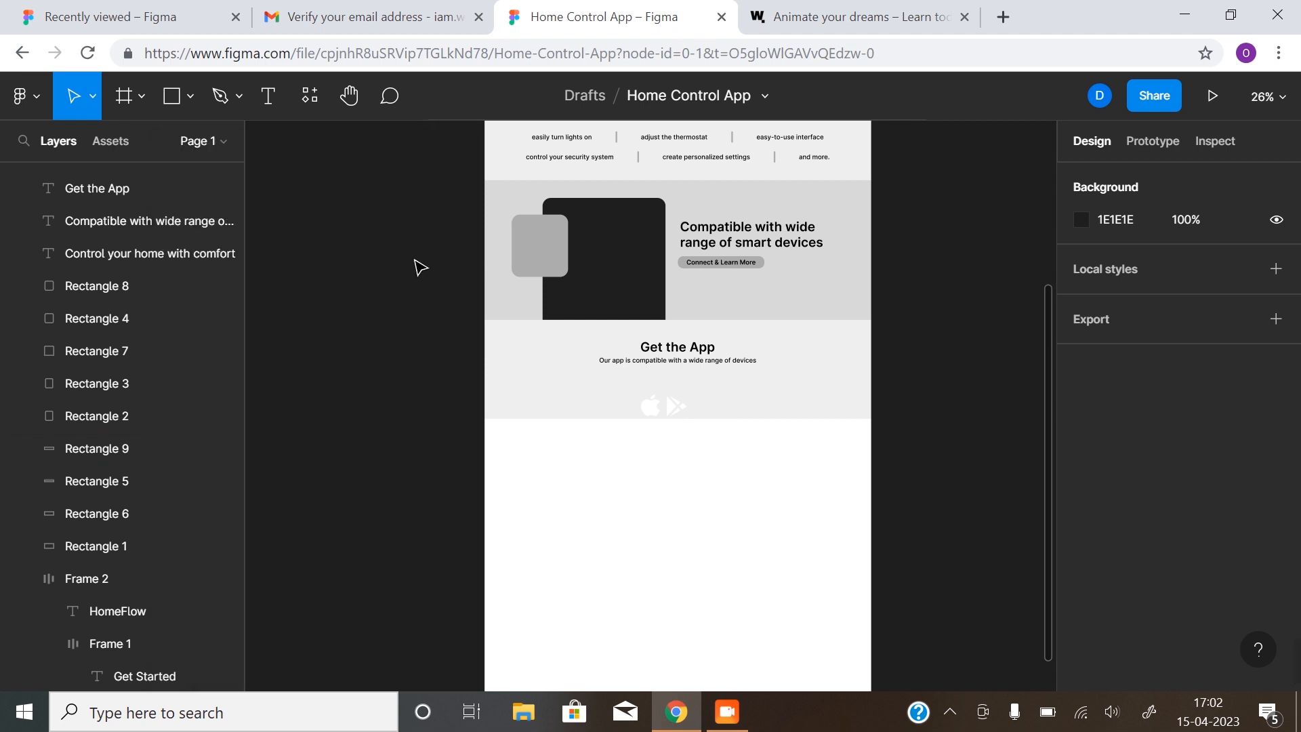
Spread the icons apart: Apple logo left and Google Play right beneath the subtitle
right_click(375, 444)
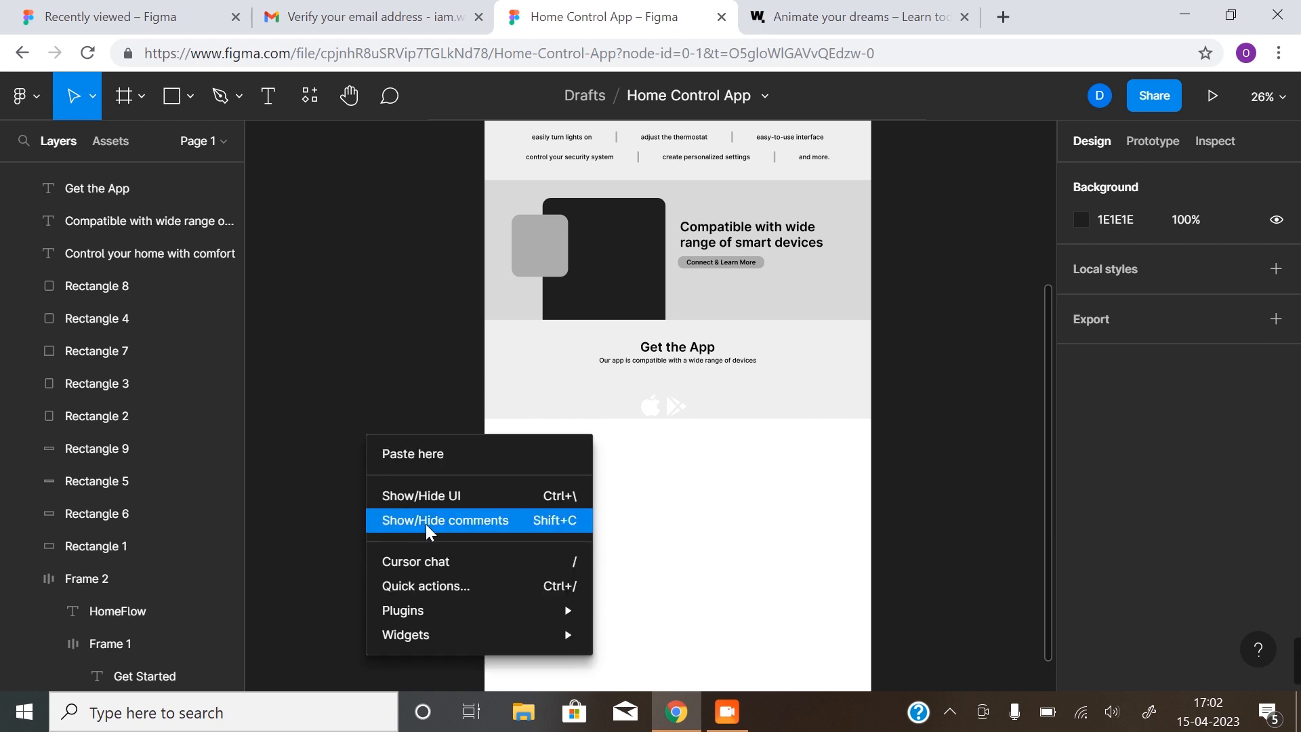
mouse_move(417, 608)
mouse_move(677, 568)
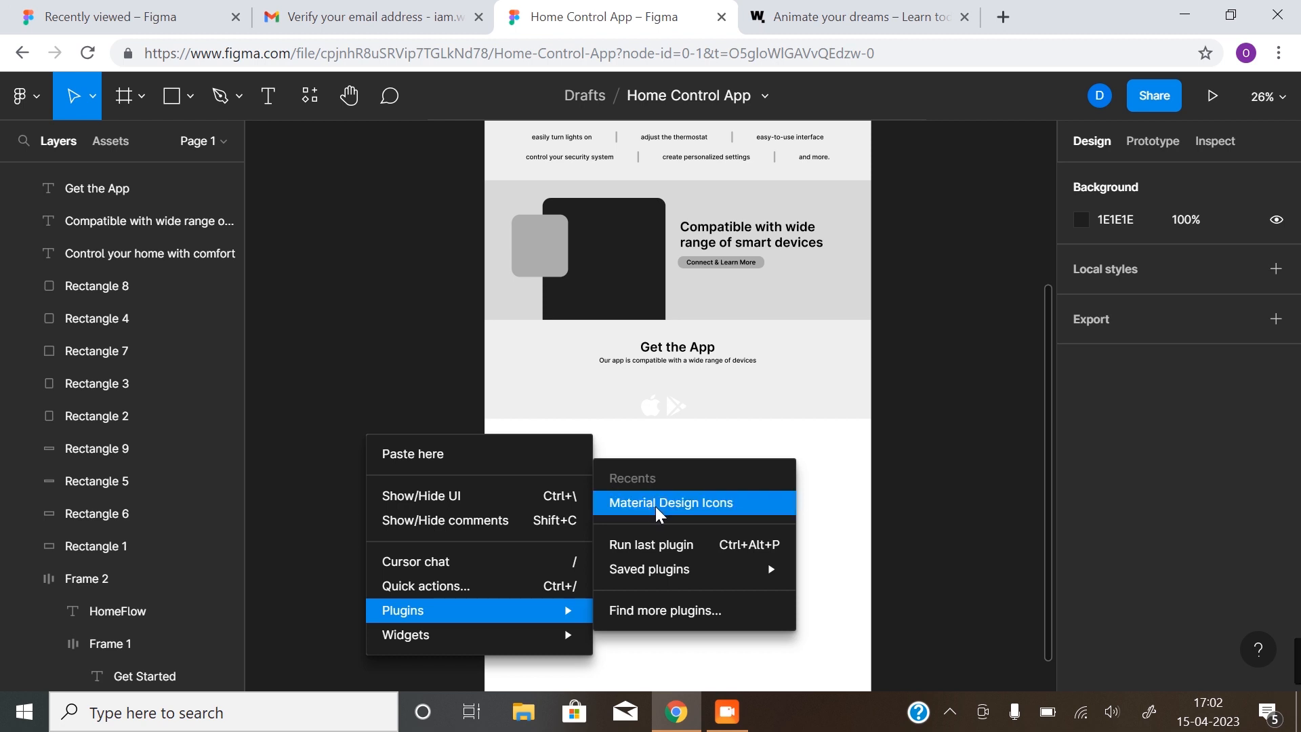
click(880, 483)
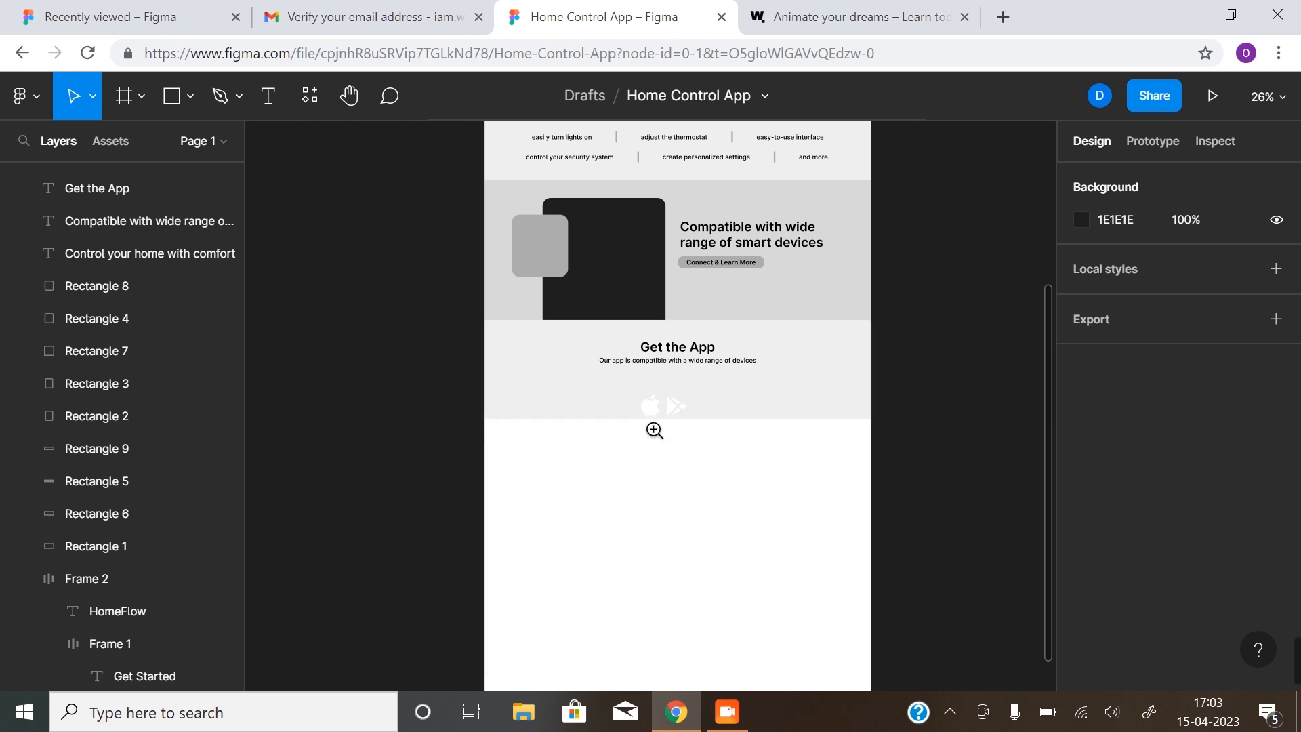
scroll(655, 430, up, 5)
click(600, 478)
drag(600, 478, 775, 407)
click(528, 478)
drag(527, 477, 370, 399)
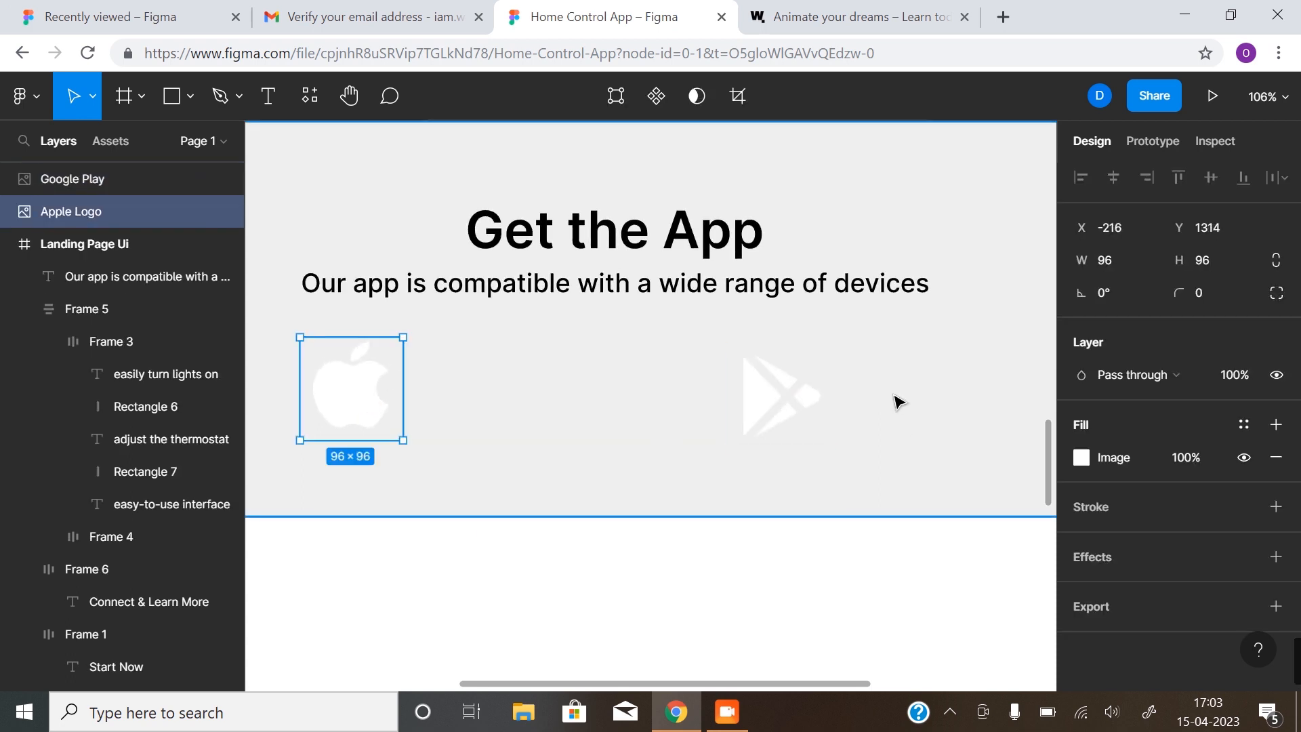
click(807, 405)
drag(824, 397, 884, 392)
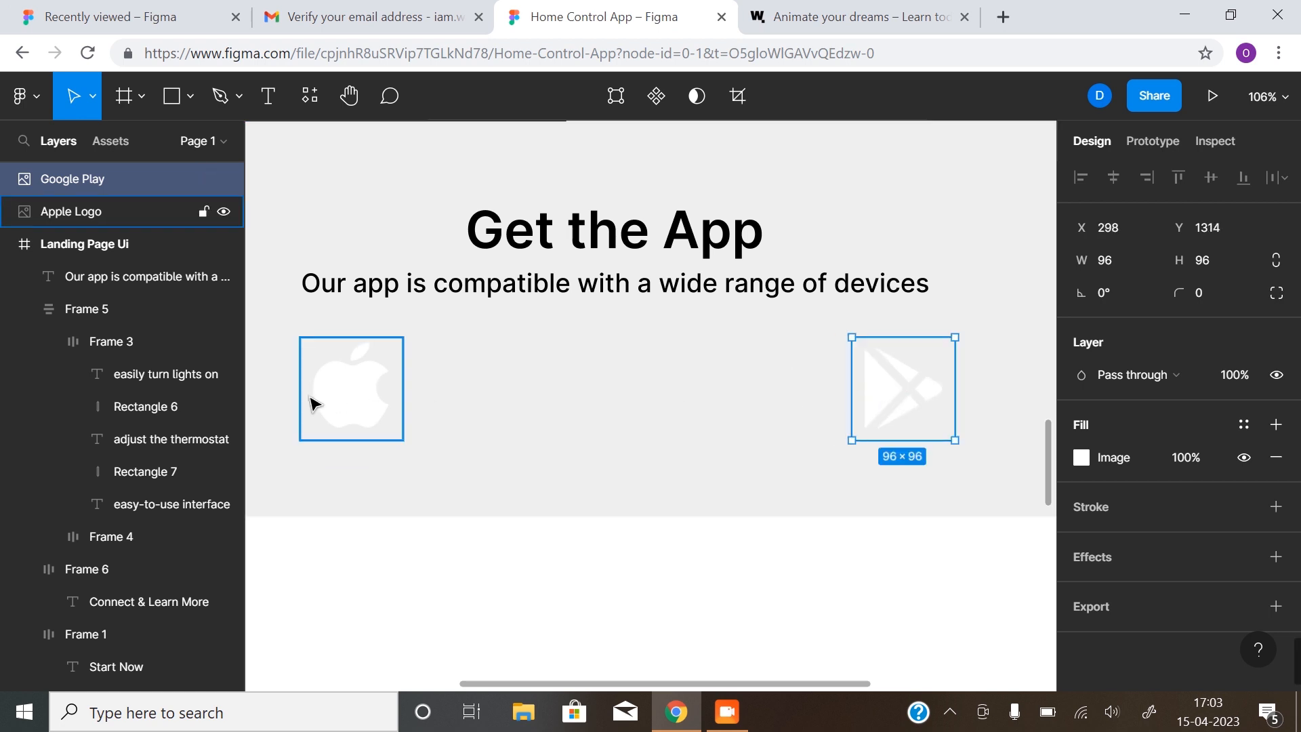
click(561, 285)
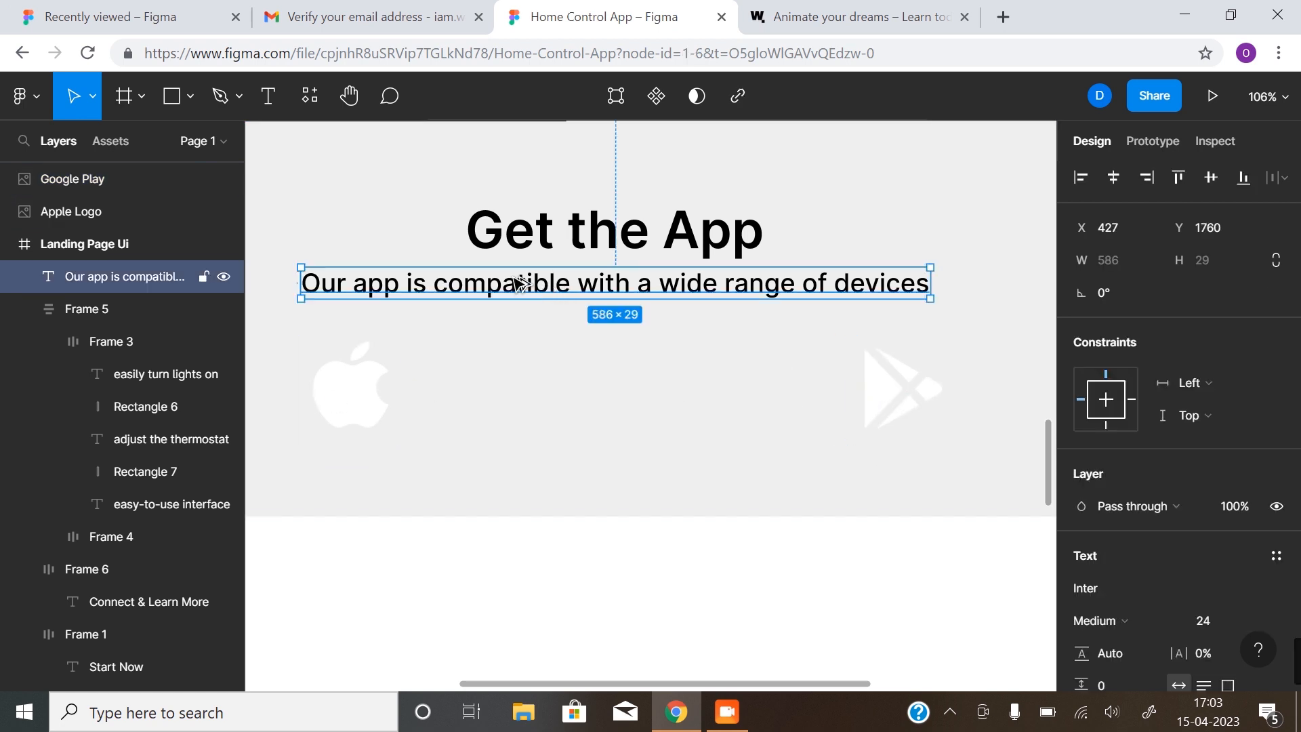
Duplicate the subtitle beside the Apple logo and retype it as 'Available on the'
drag(518, 283, 630, 361)
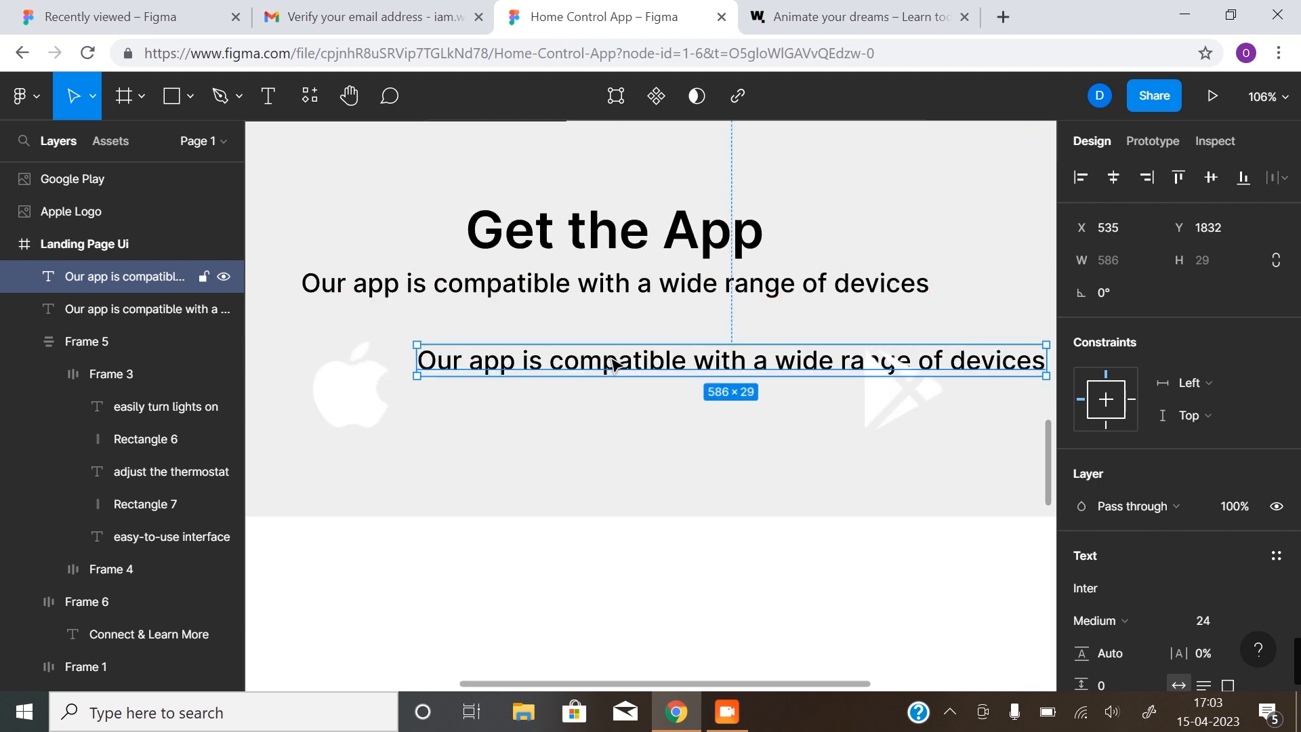
double_click(609, 361)
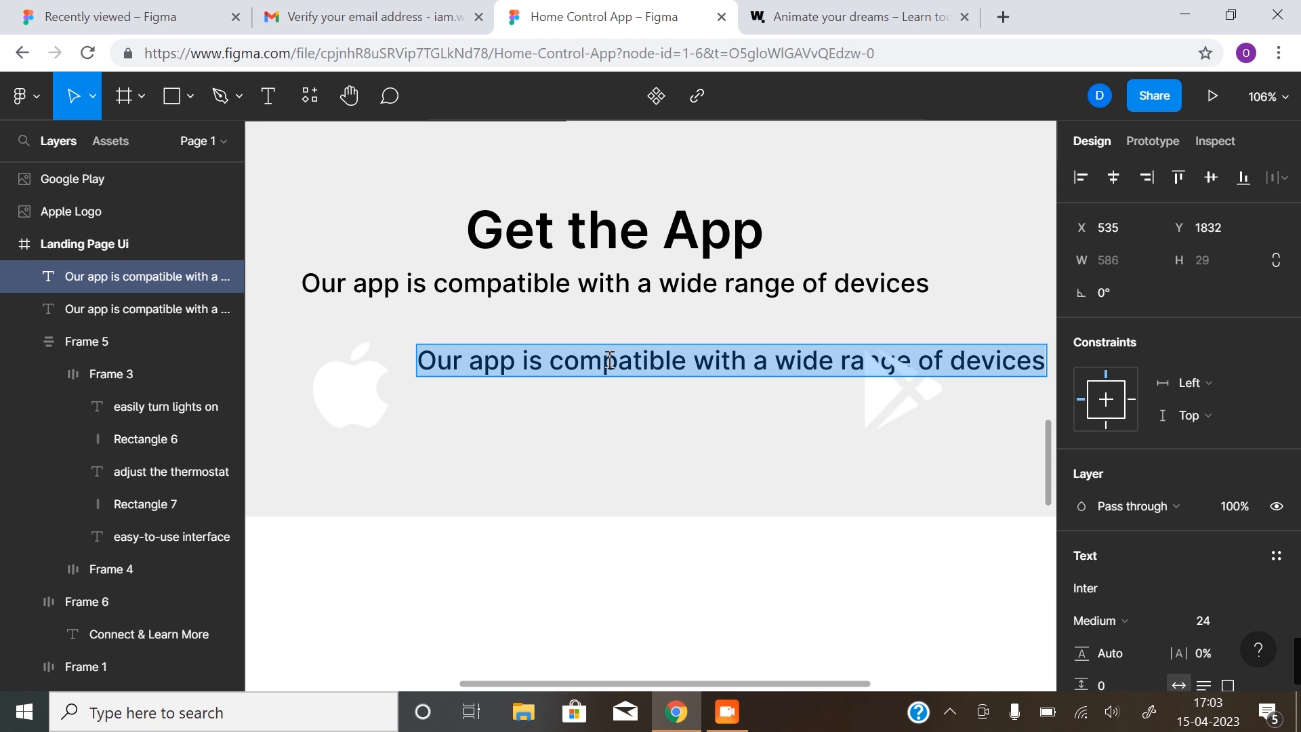
text(Available on)
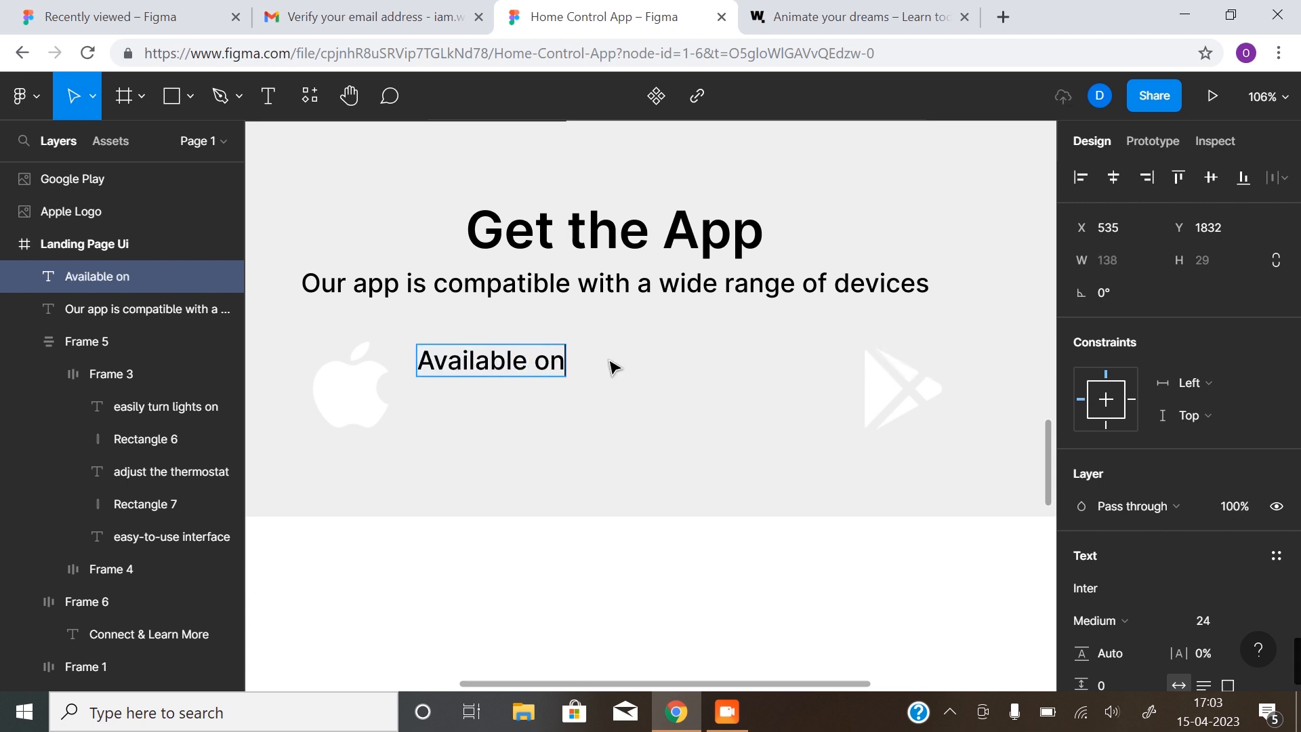
key(BackSpace)
key(BackSpace)
text(on the)
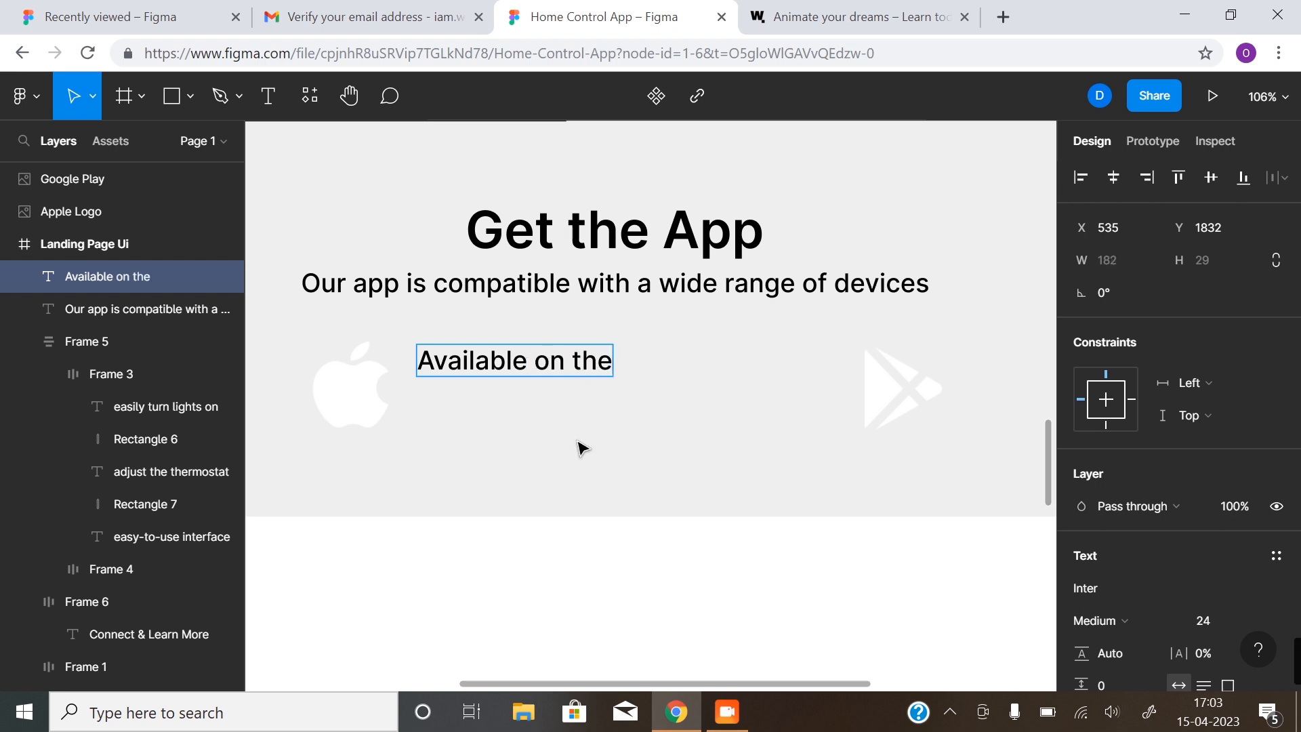
key(Escape)
Duplicate that line below and retype it as 'App Store'
drag(530, 366, 527, 405)
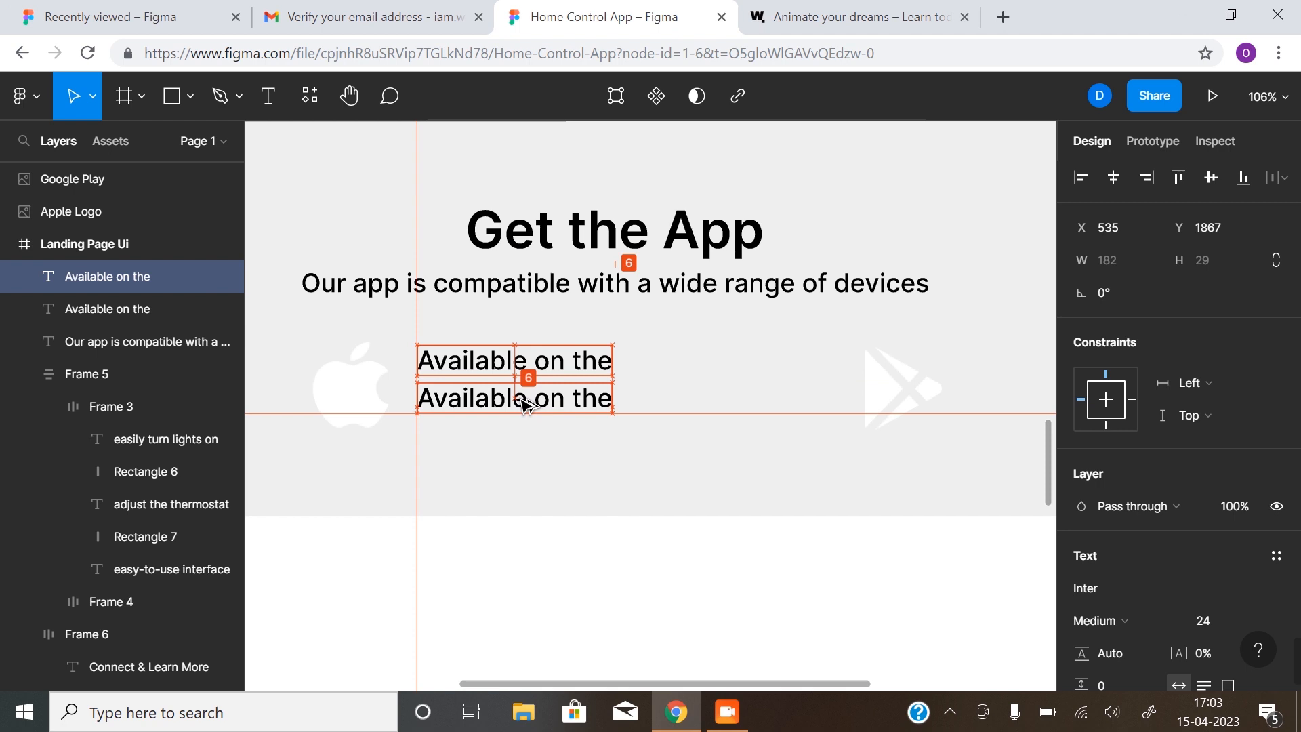
double_click(523, 405)
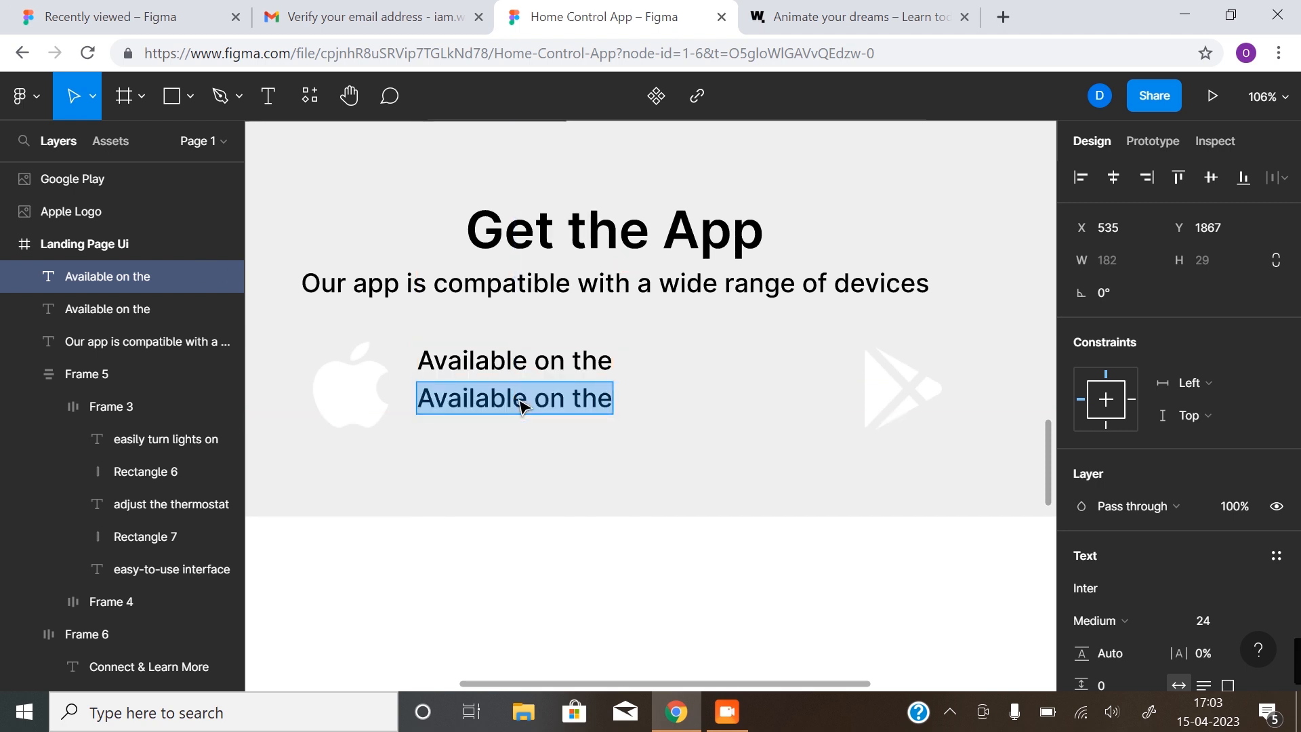
text(App Stro)
key(BackSpace)
key(BackSpace)
text(ore)
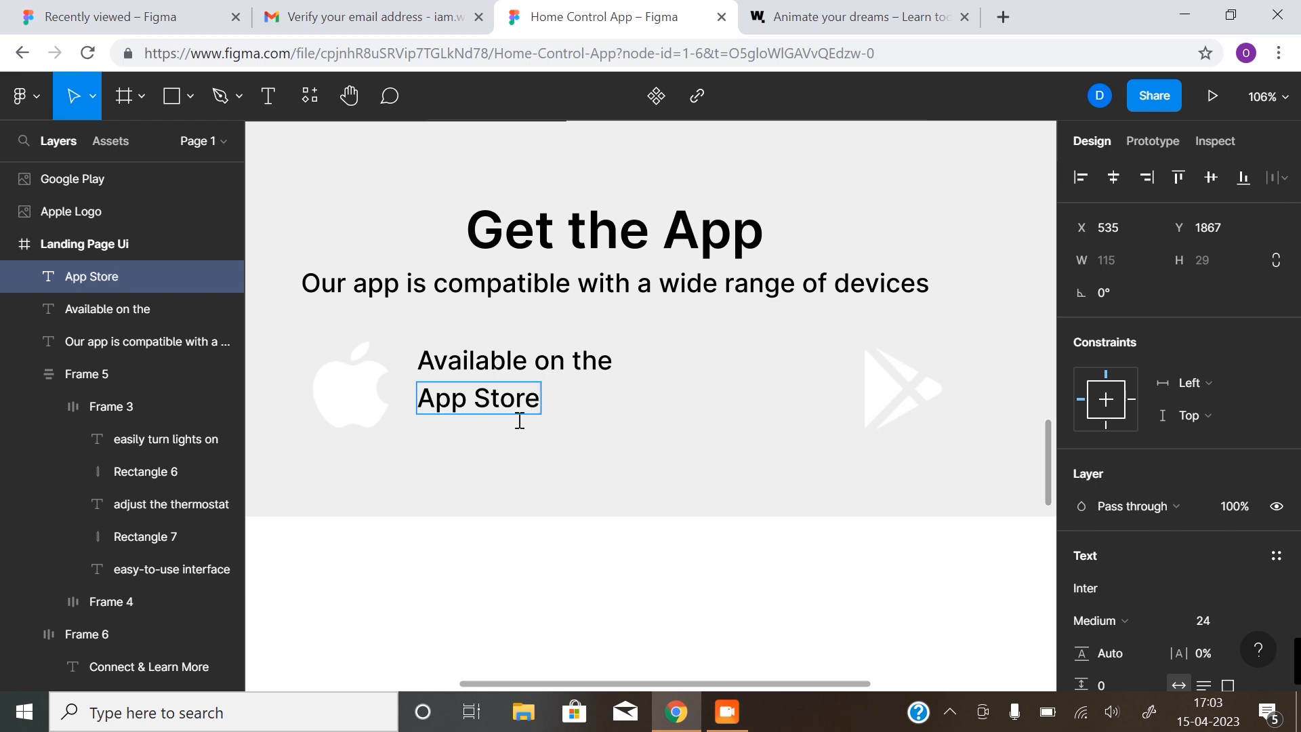
key(Escape)
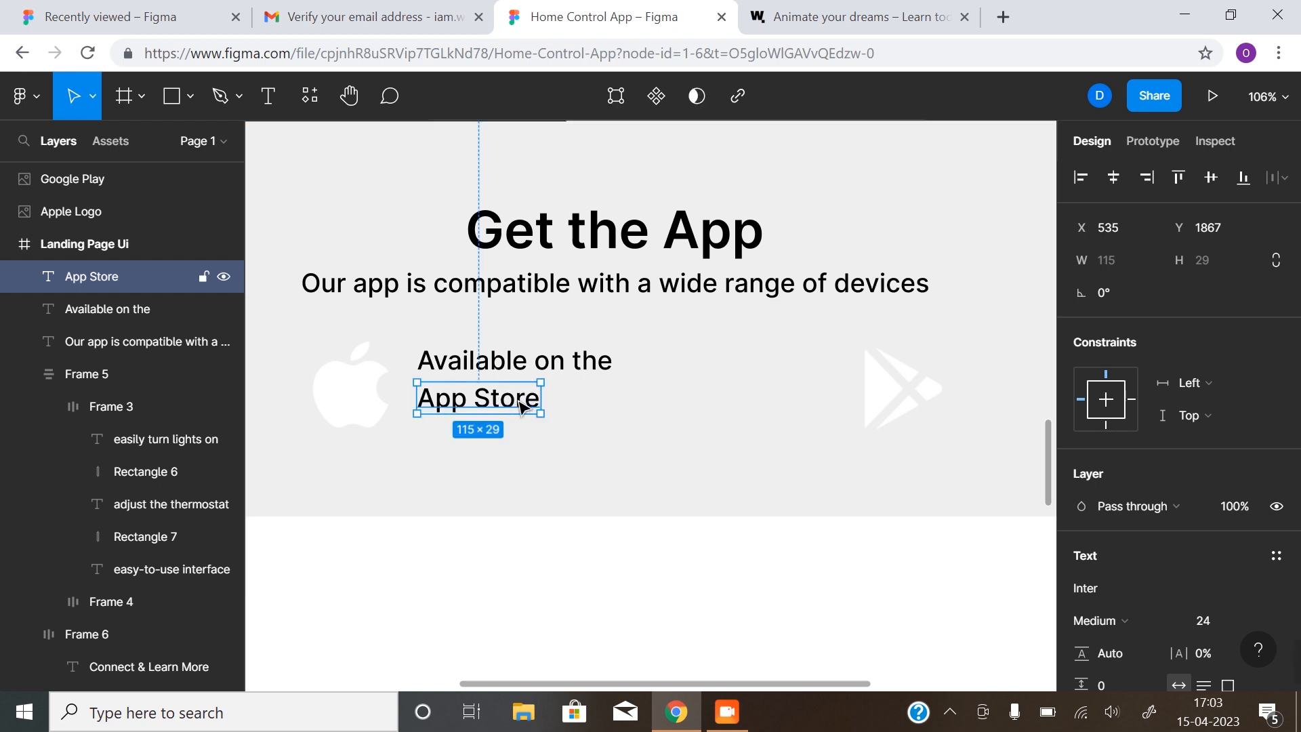
Set 'App Store' to font size 36 and Semi Bold weight
click(1269, 625)
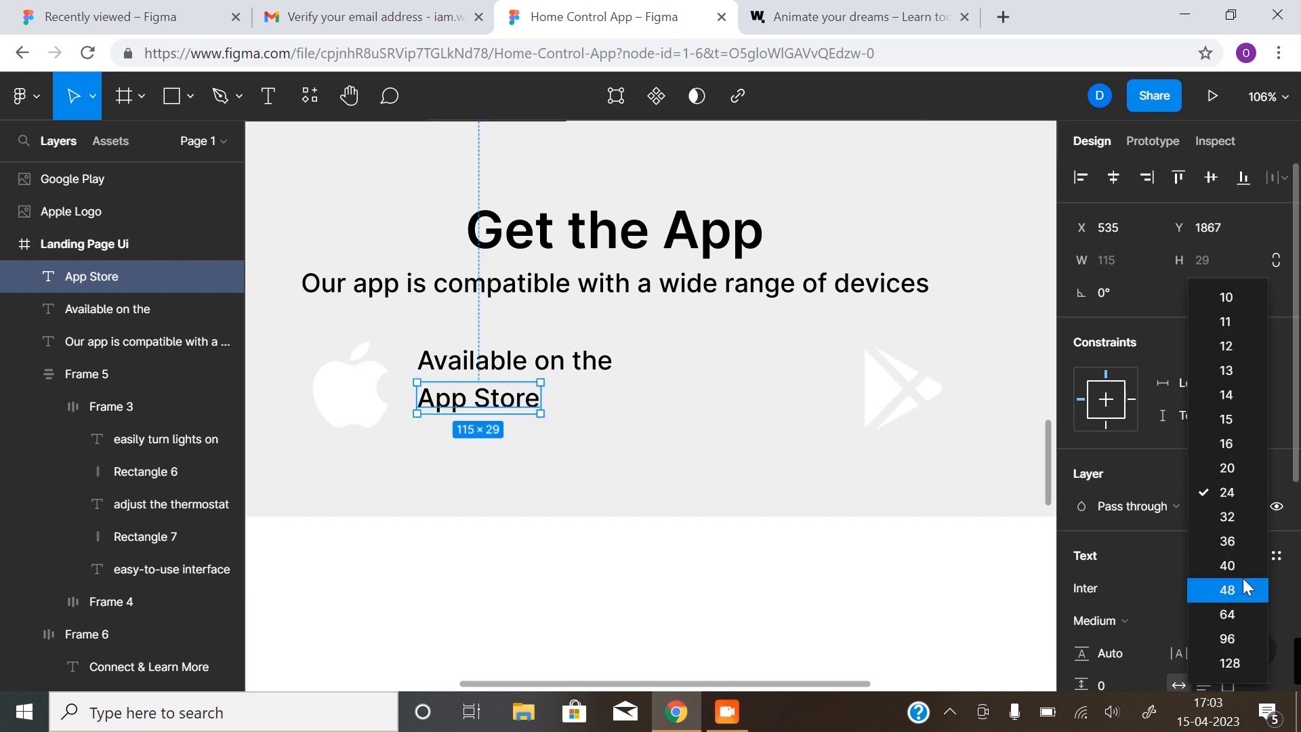
click(1242, 540)
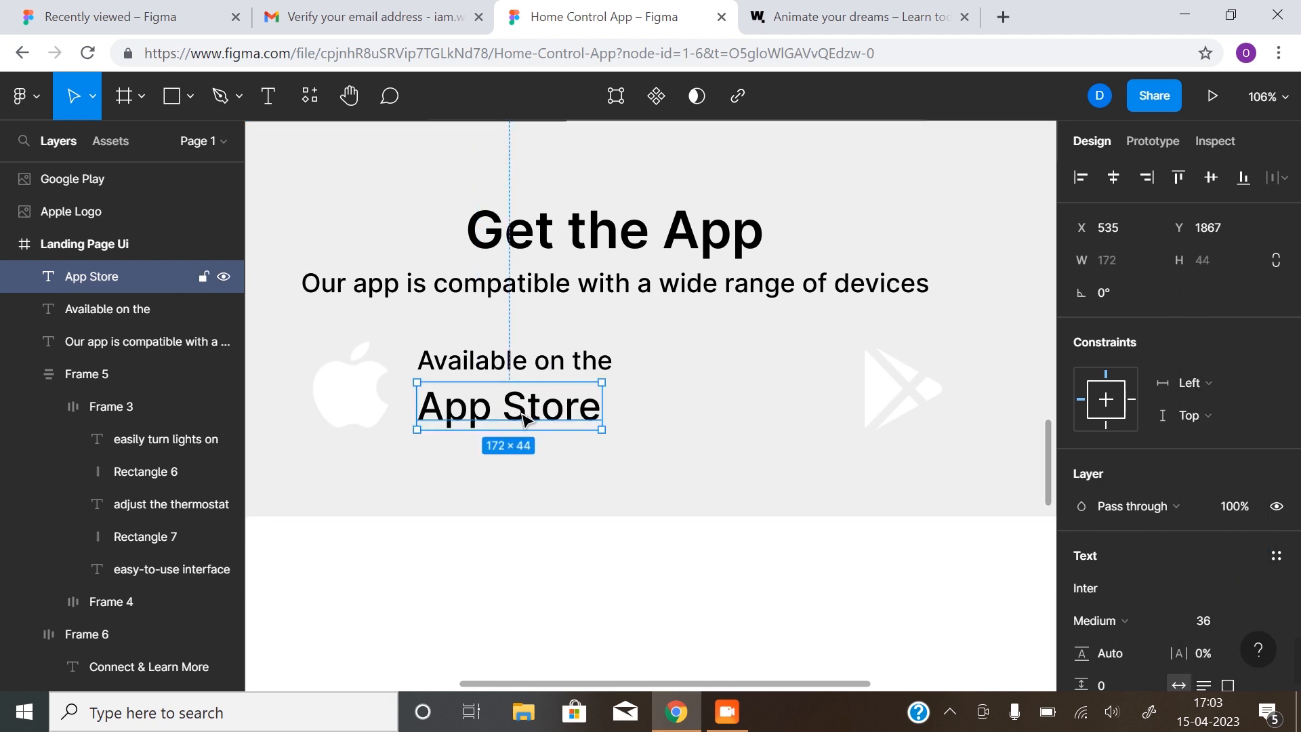
click(1174, 615)
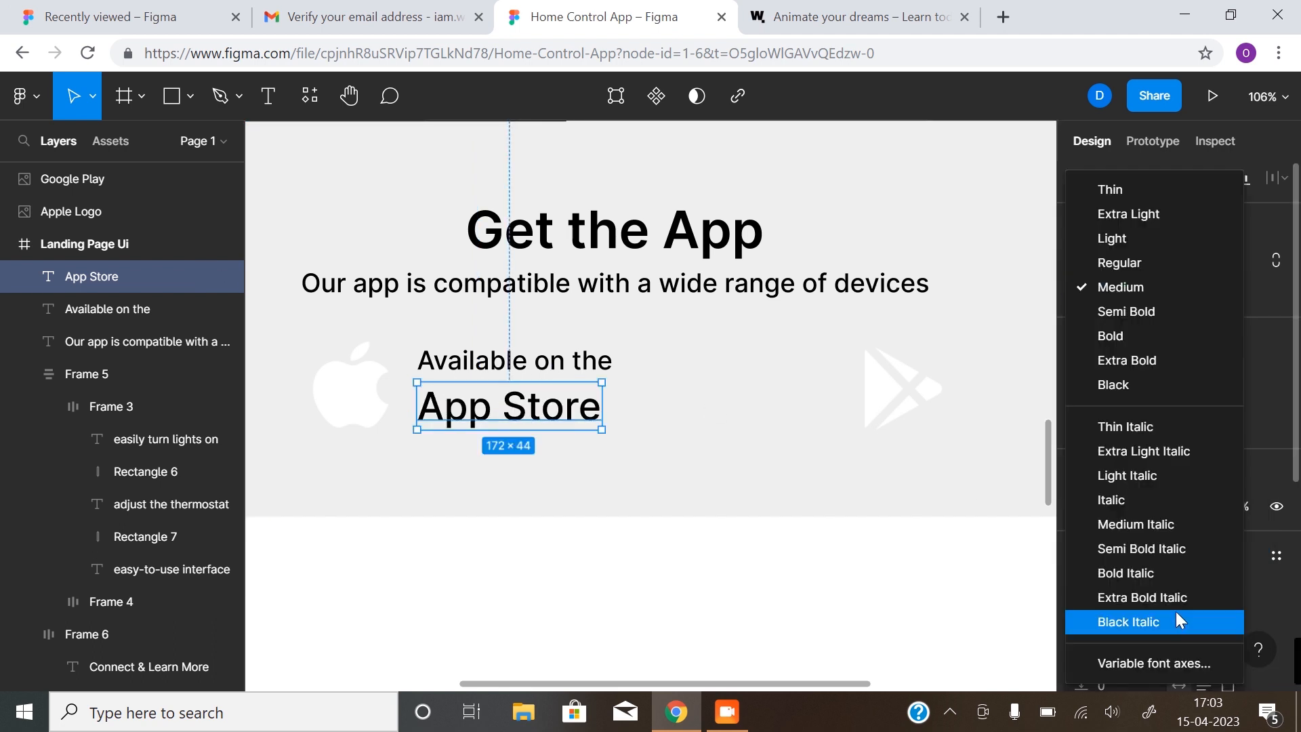
click(1148, 319)
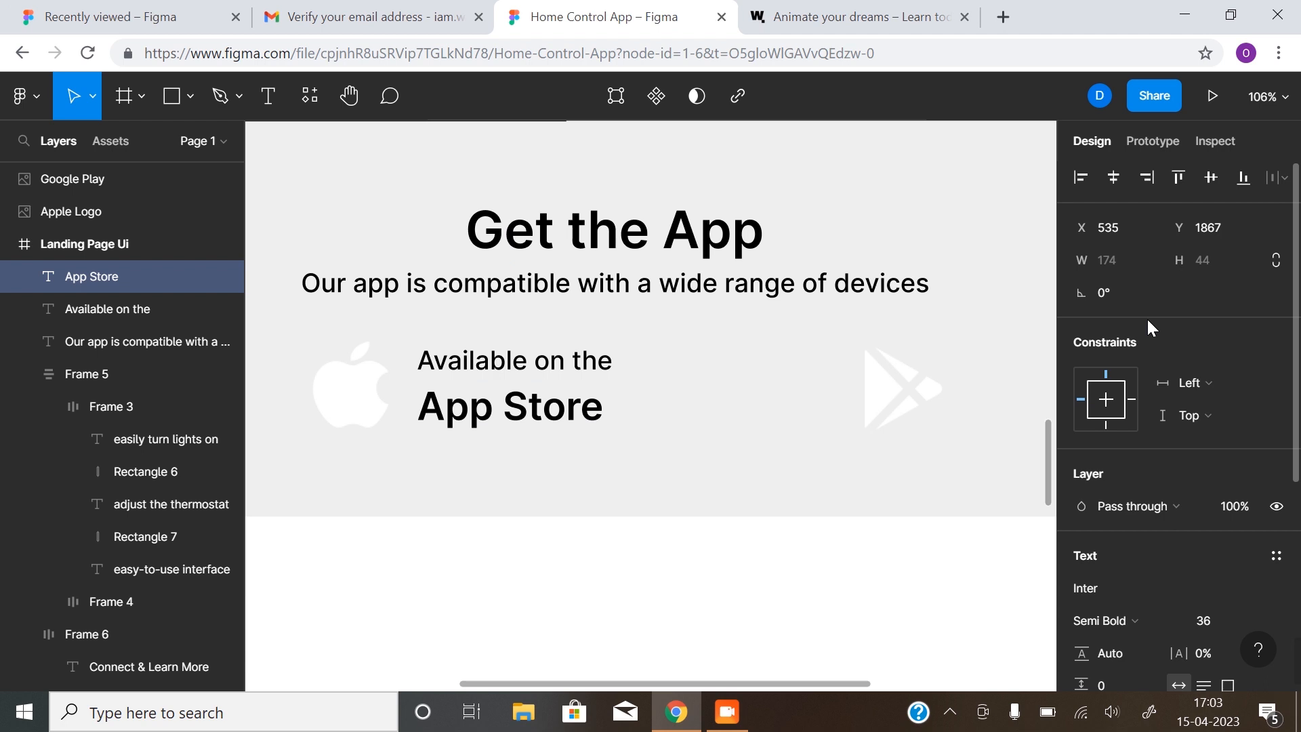
click(1140, 620)
click(713, 412)
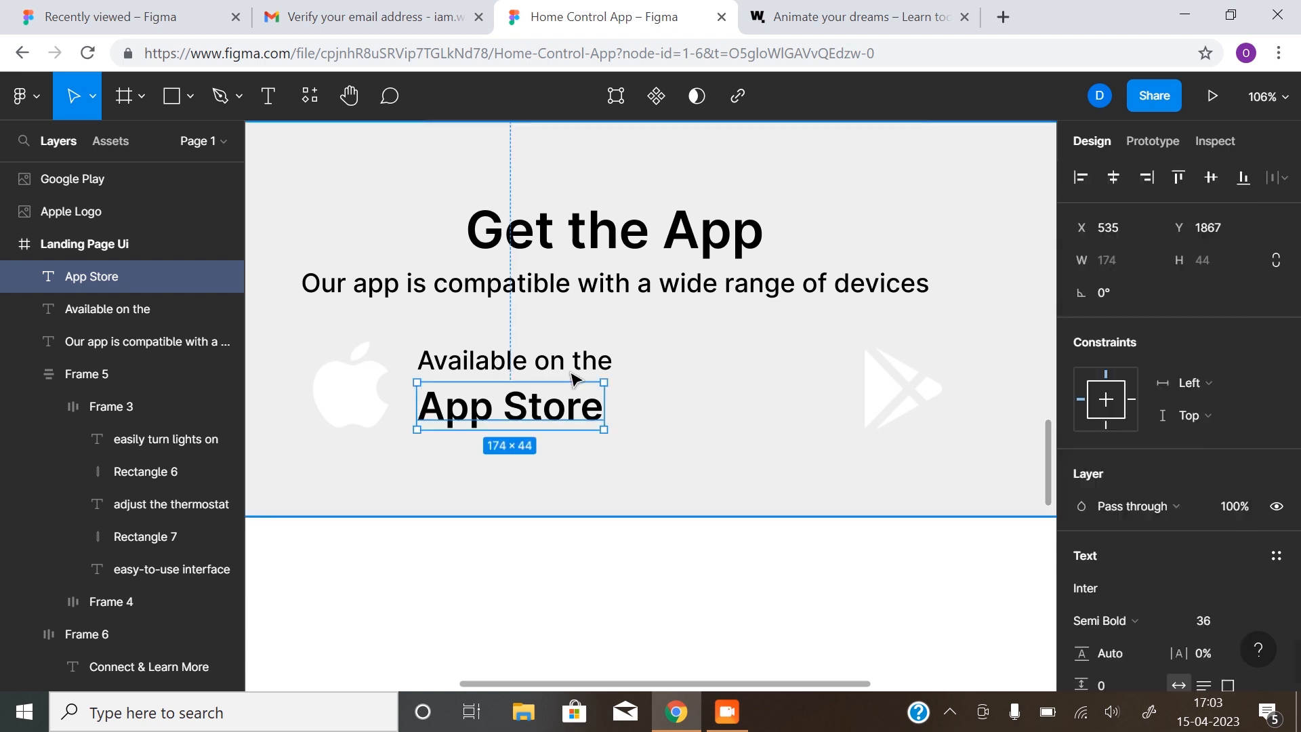
click(555, 369)
drag(683, 396, 580, 398)
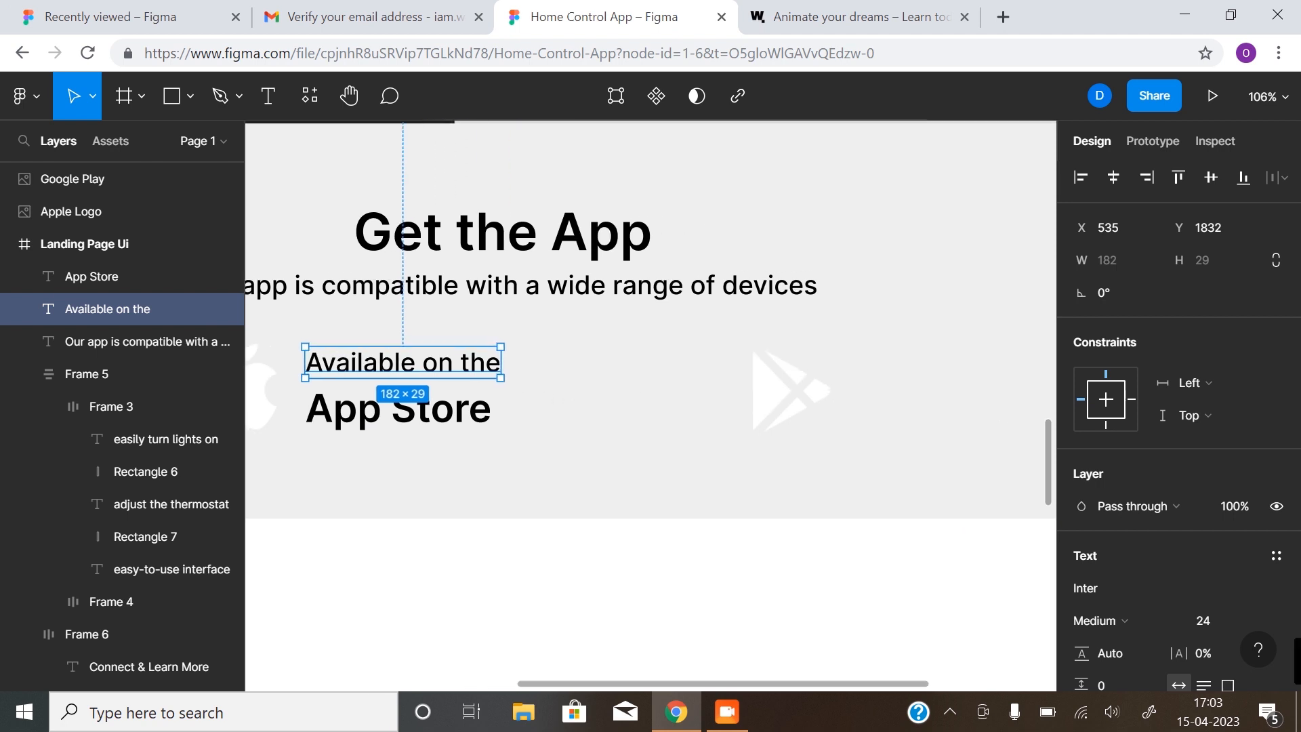
shift+click(479, 416)
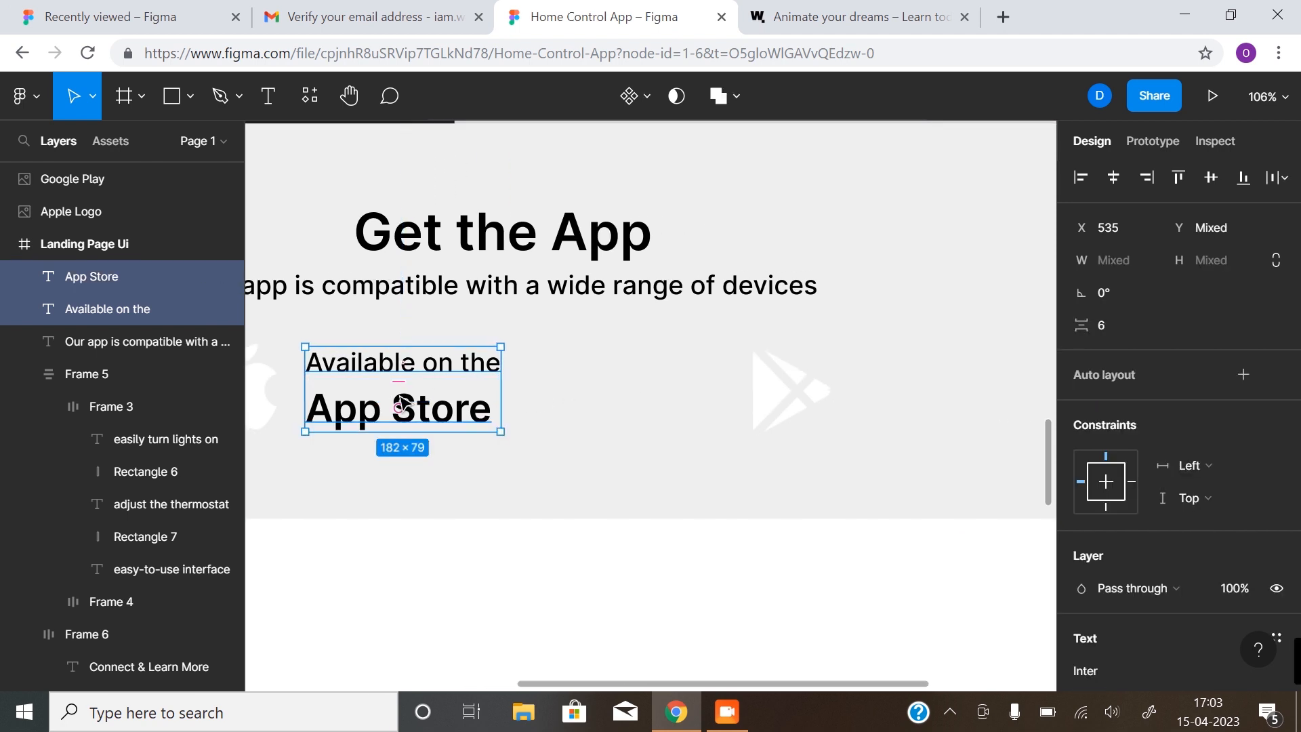
Wrap 'Available on the' and 'App Store' in a centre-aligned auto layout with 4 spacing
click(522, 377)
click(457, 371)
shift+click(457, 418)
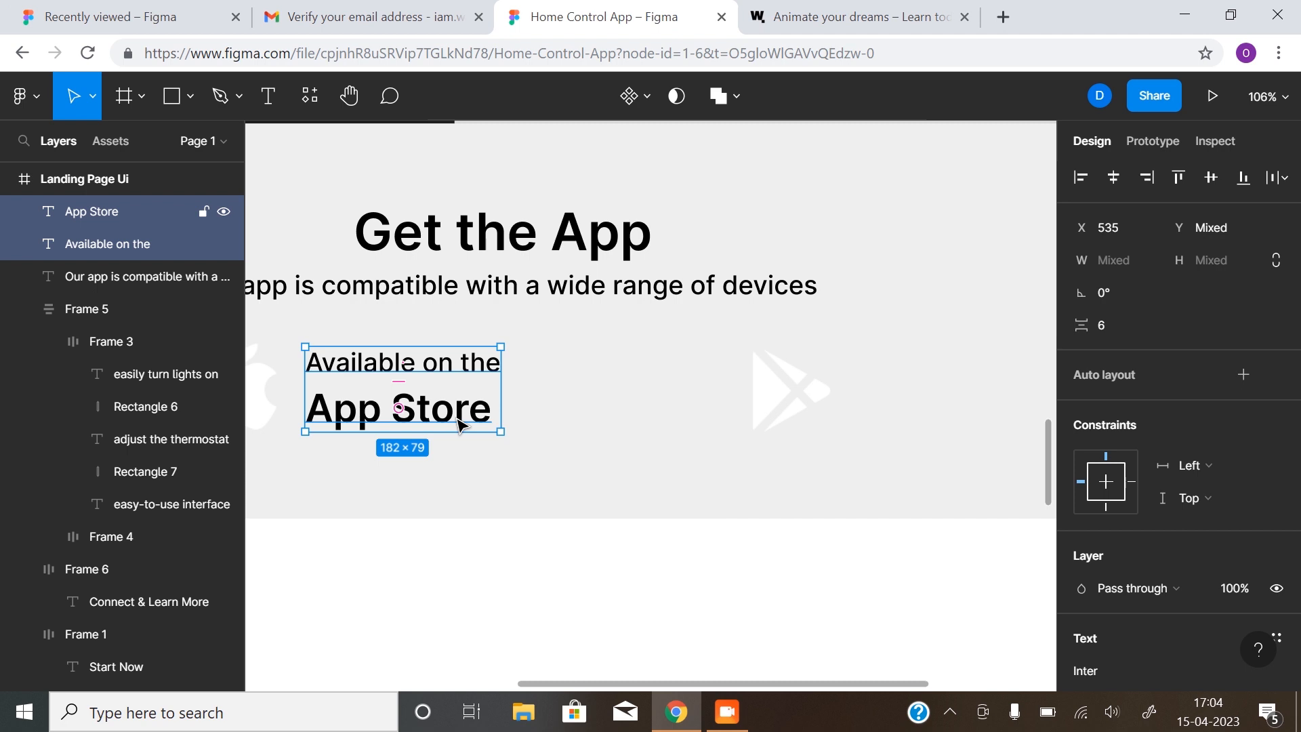
key(shift+a)
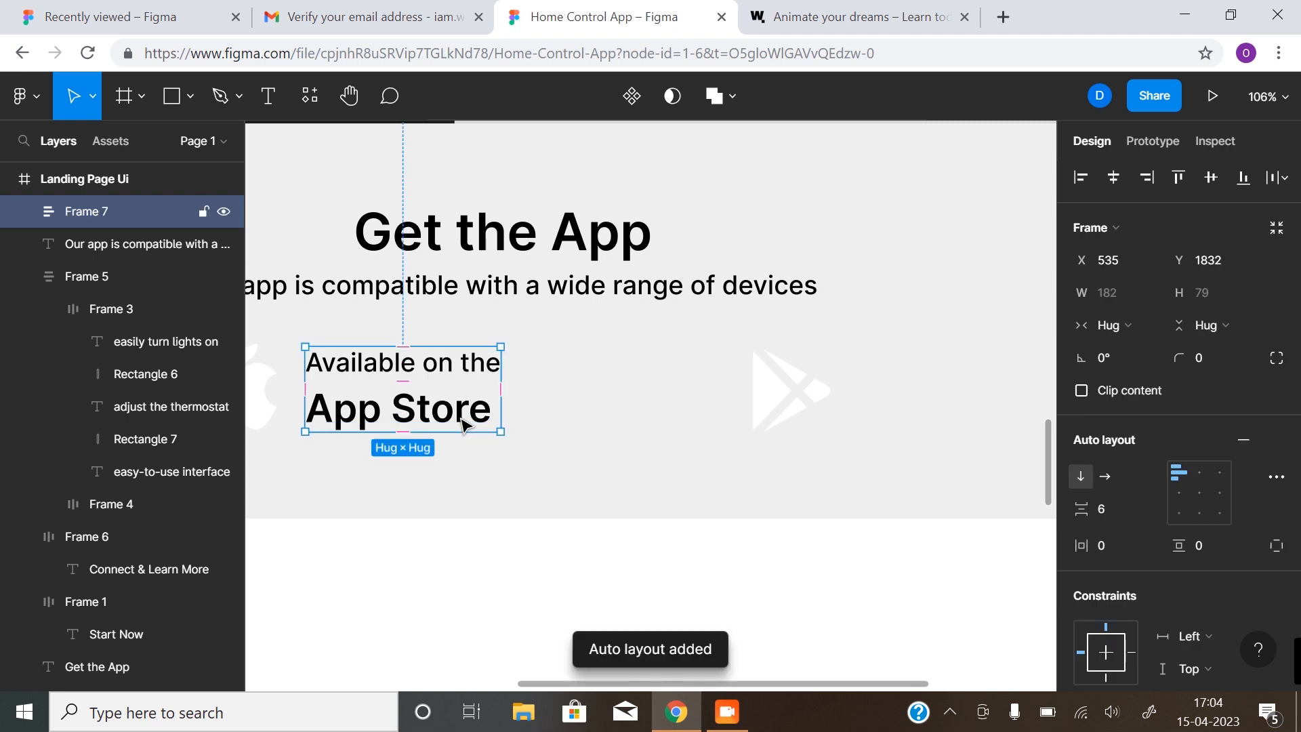
click(1197, 497)
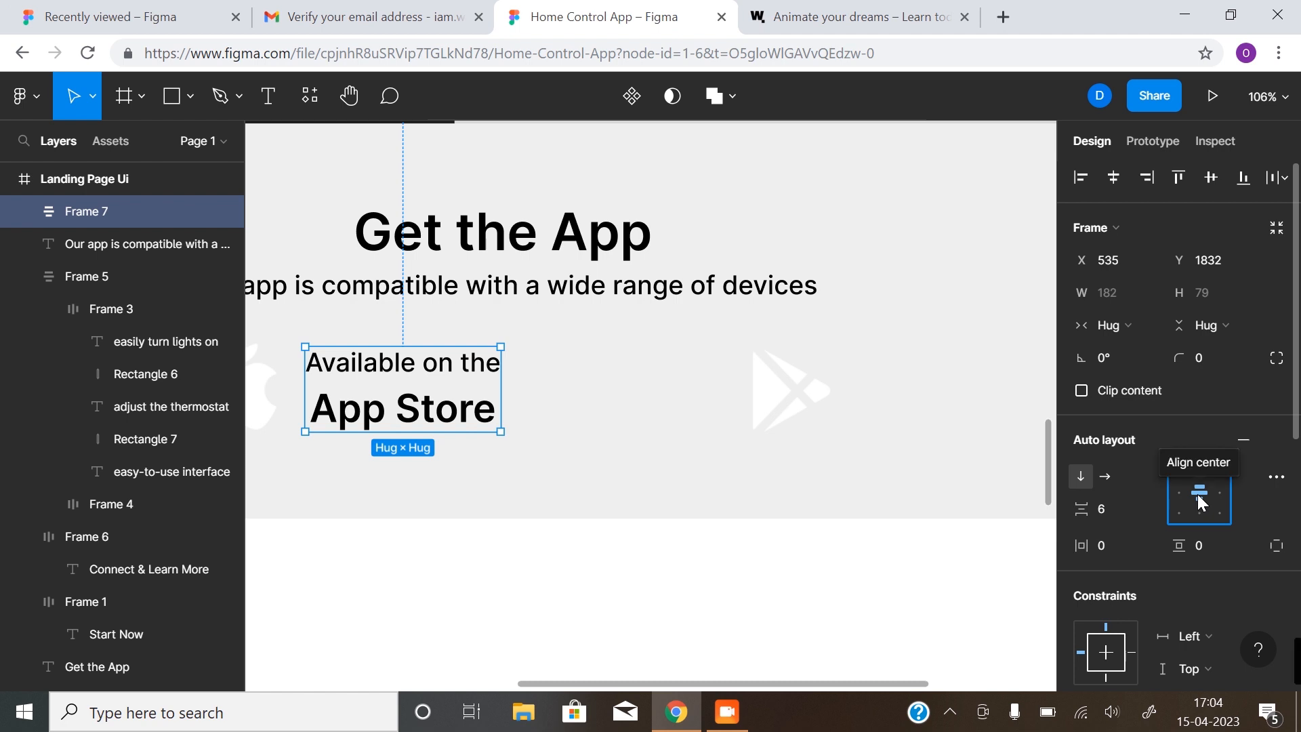
click(1099, 506)
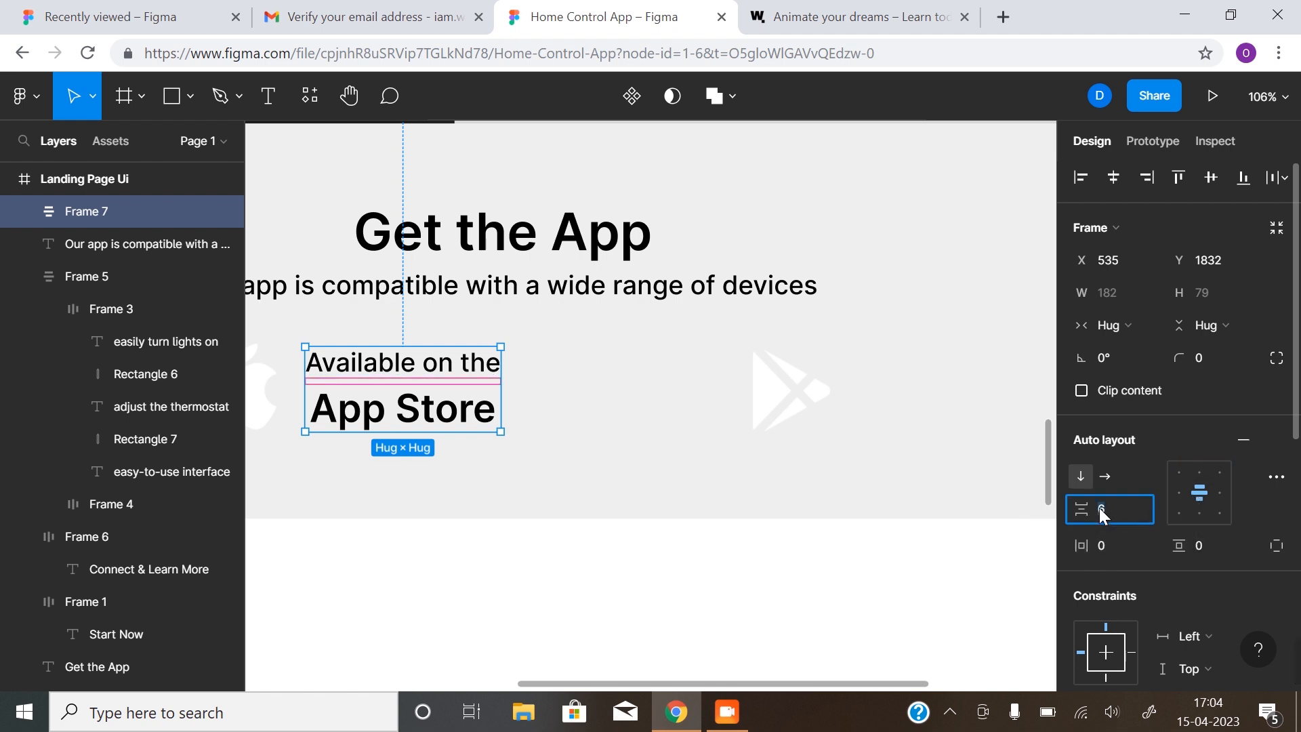
text(4)
key(Return)
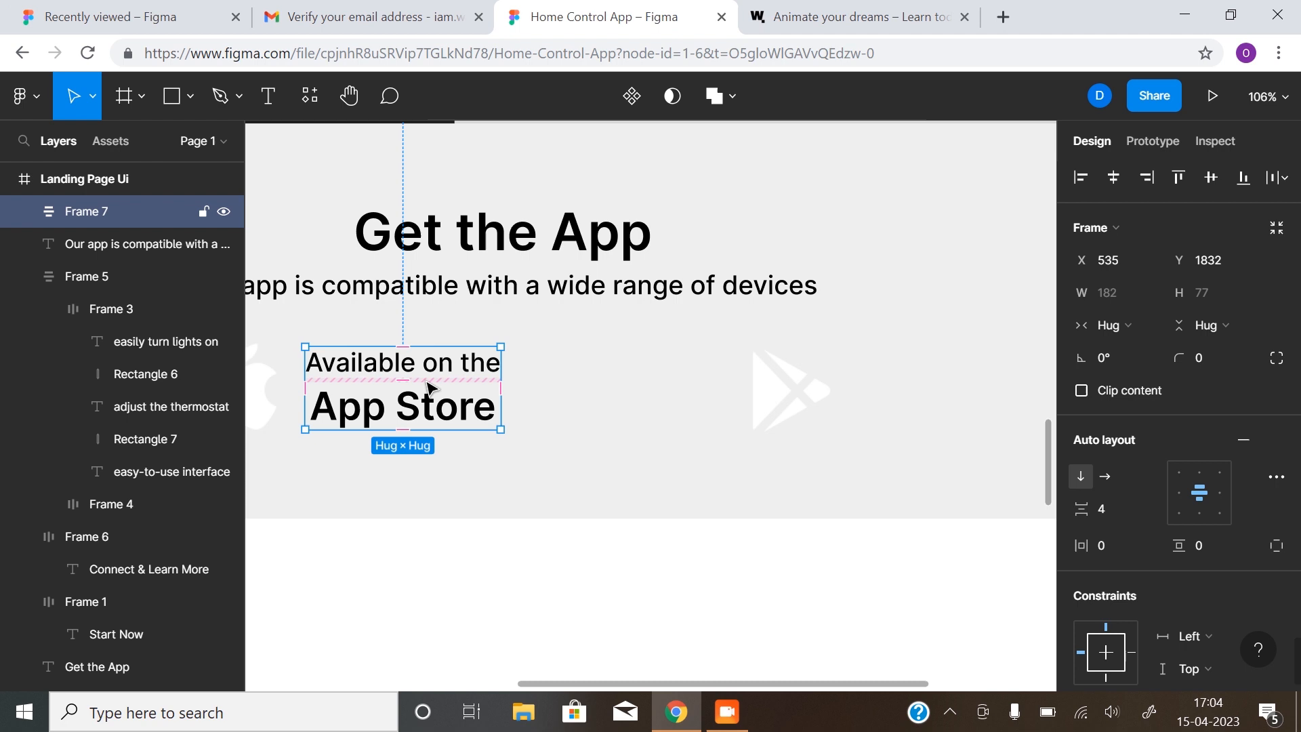
click(452, 501)
click(449, 418)
Duplicate the store label beside the Google Play logo and change its name to 'Google Play'
drag(408, 409, 947, 407)
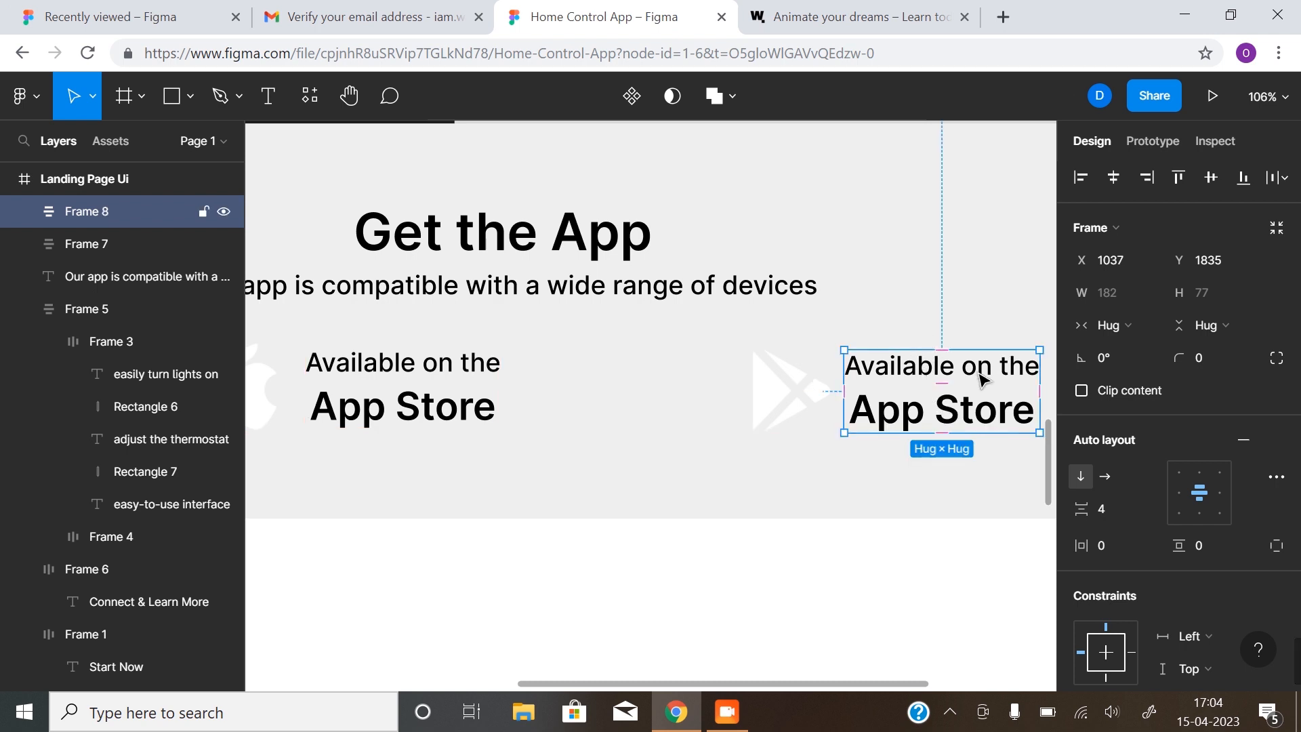
double_click(948, 415)
double_click(905, 415)
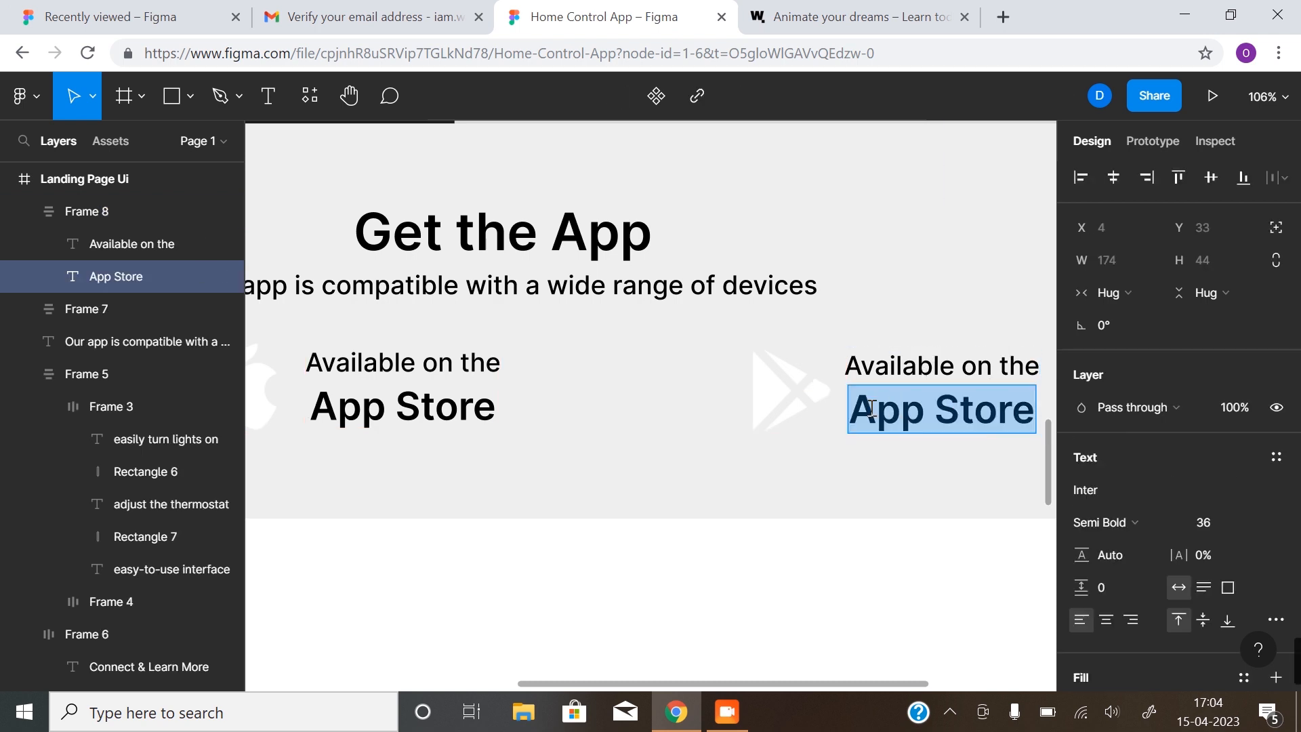
text(Go)
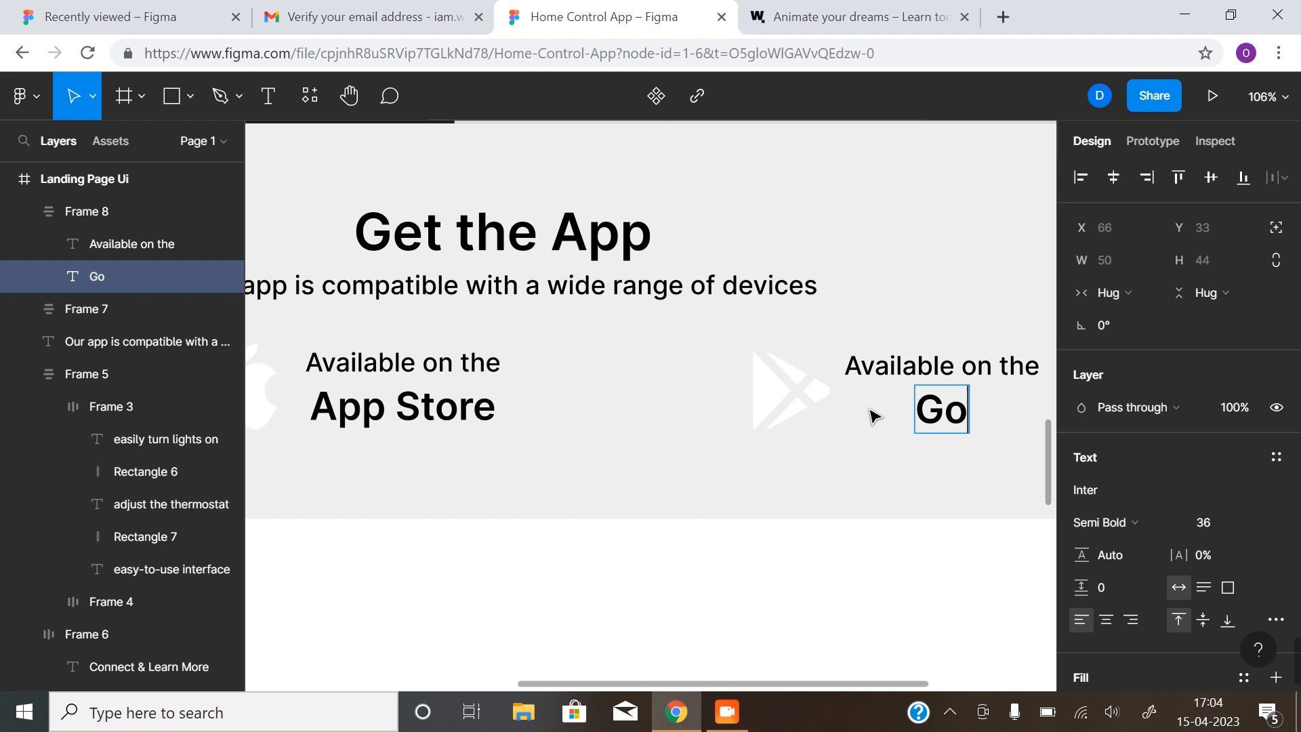
text(ogle Play)
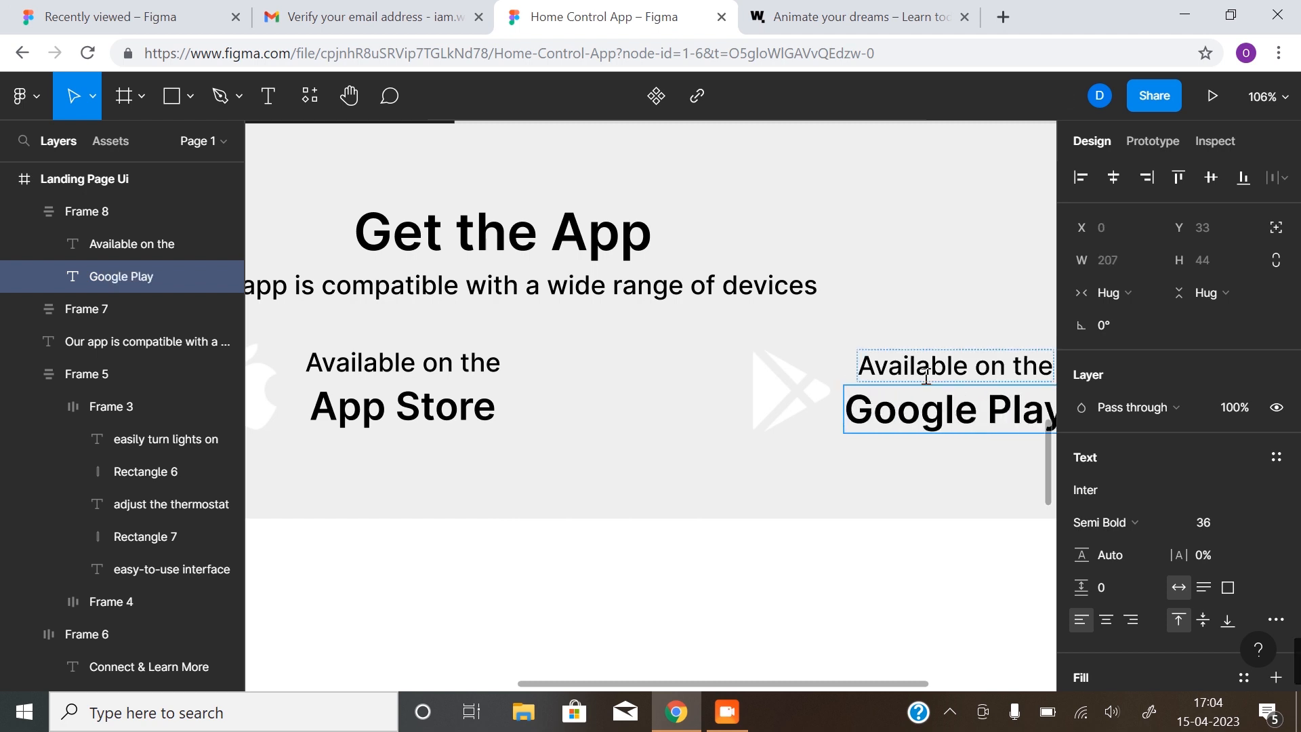
Change the copy's top line from 'Available on the' to 'Download on the'
click(973, 366)
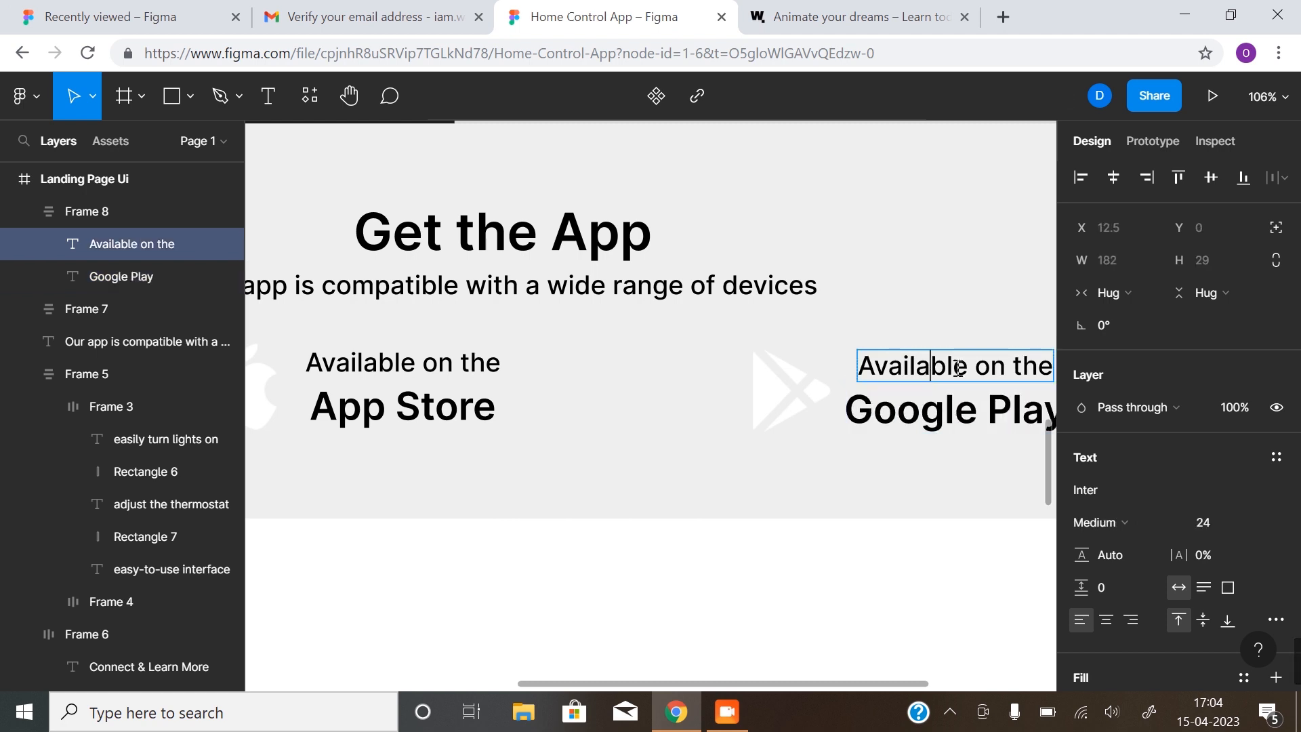
drag(973, 365, 960, 366)
double_click(961, 365)
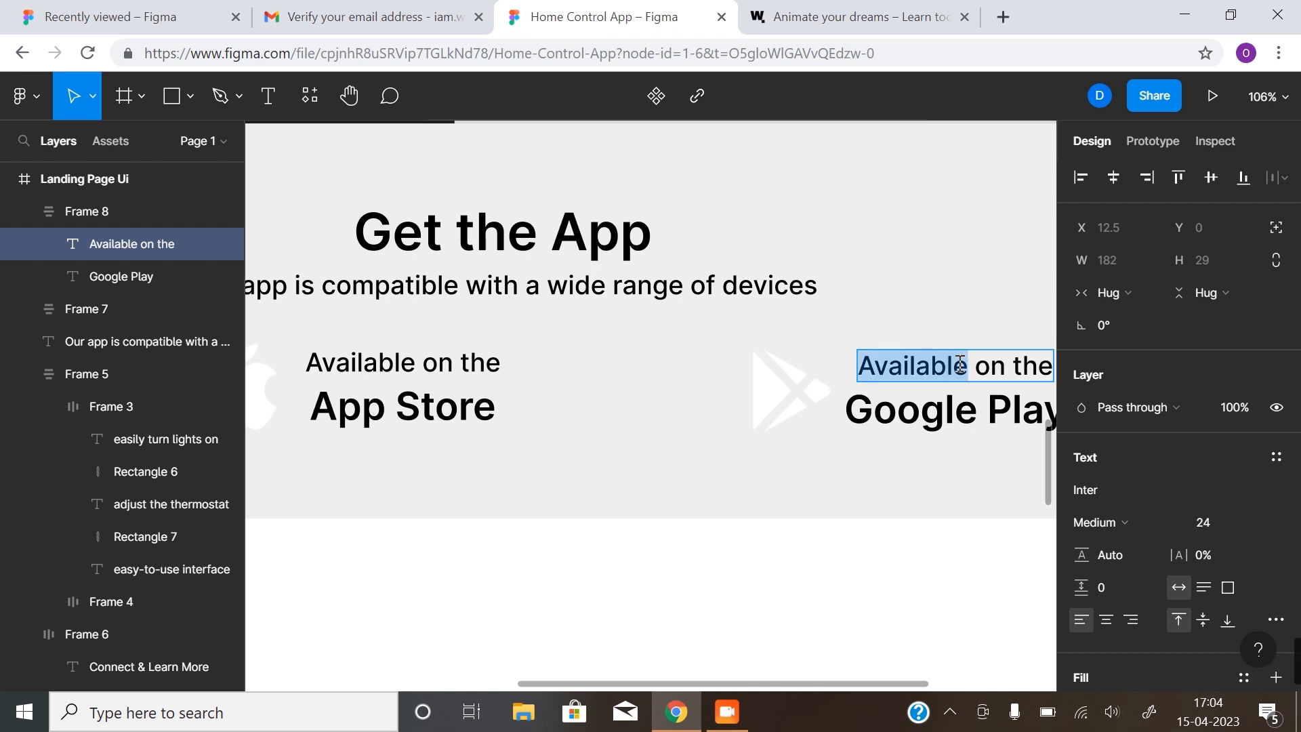
text(Downl)
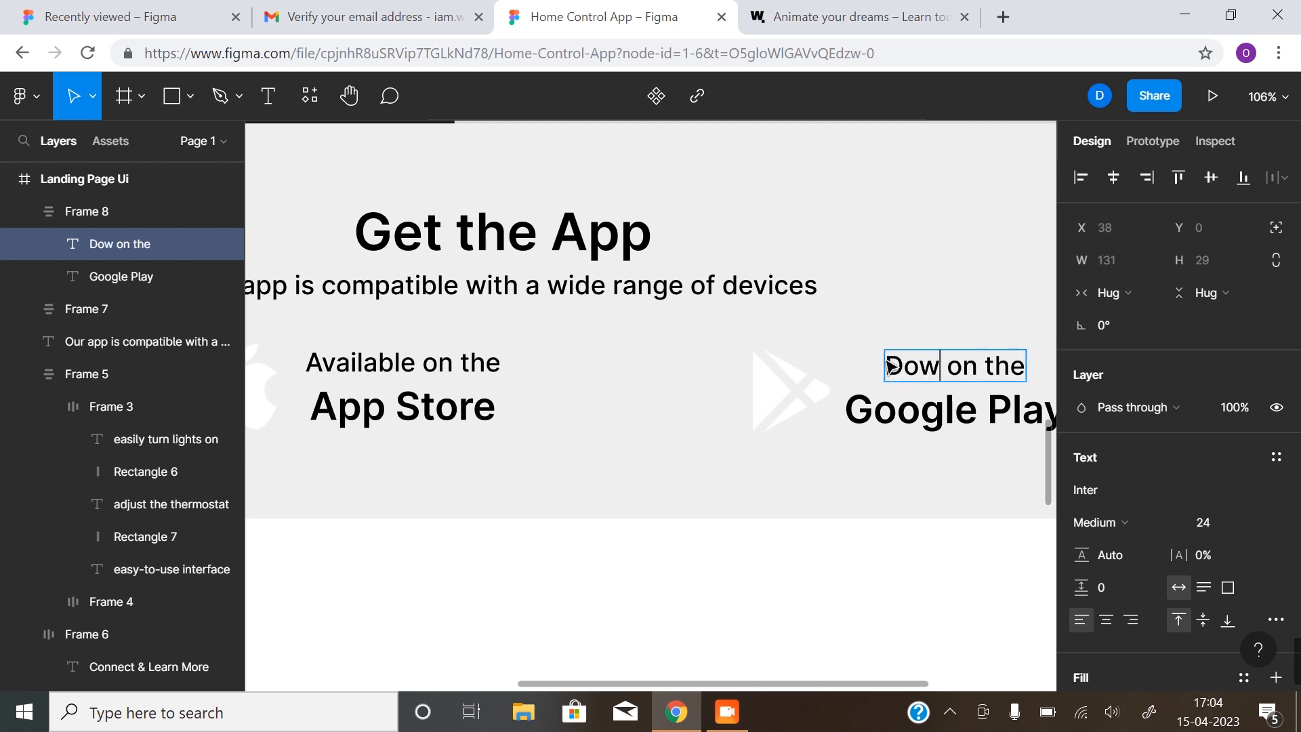
text(oad)
key(Escape)
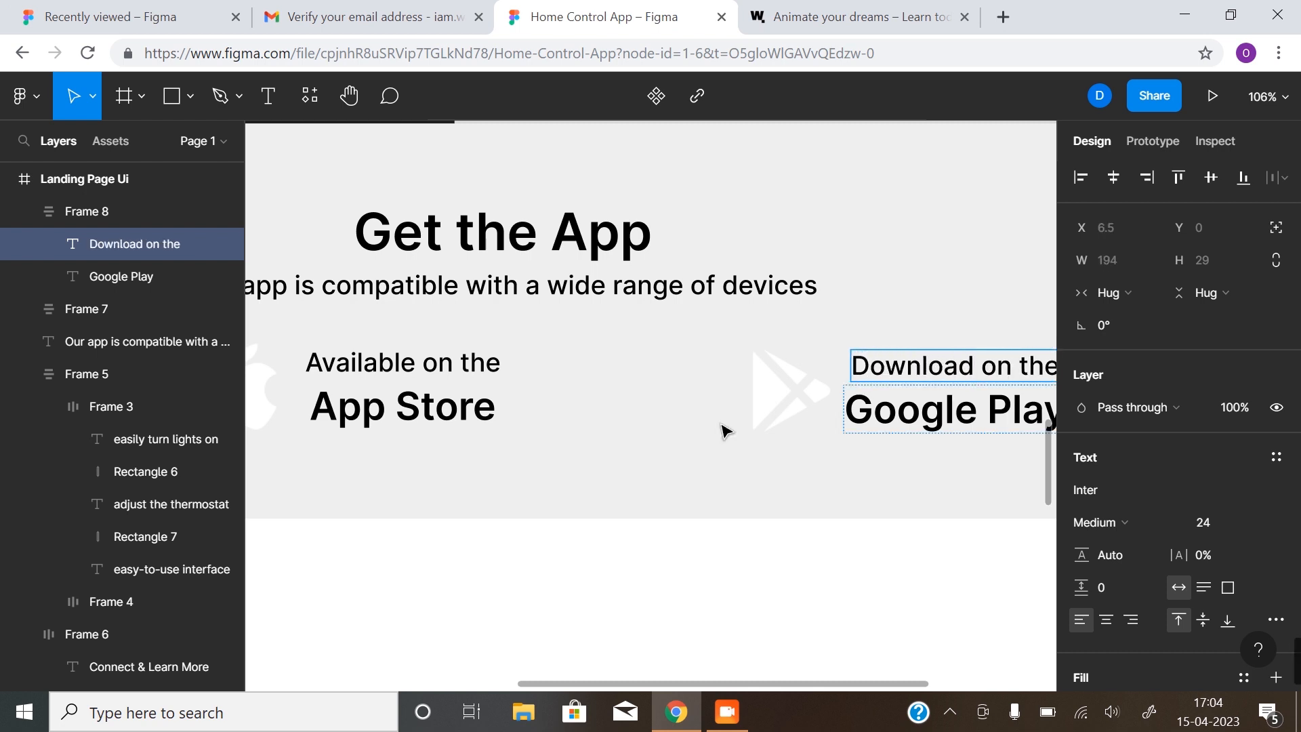
scroll(792, 482, down, 5)
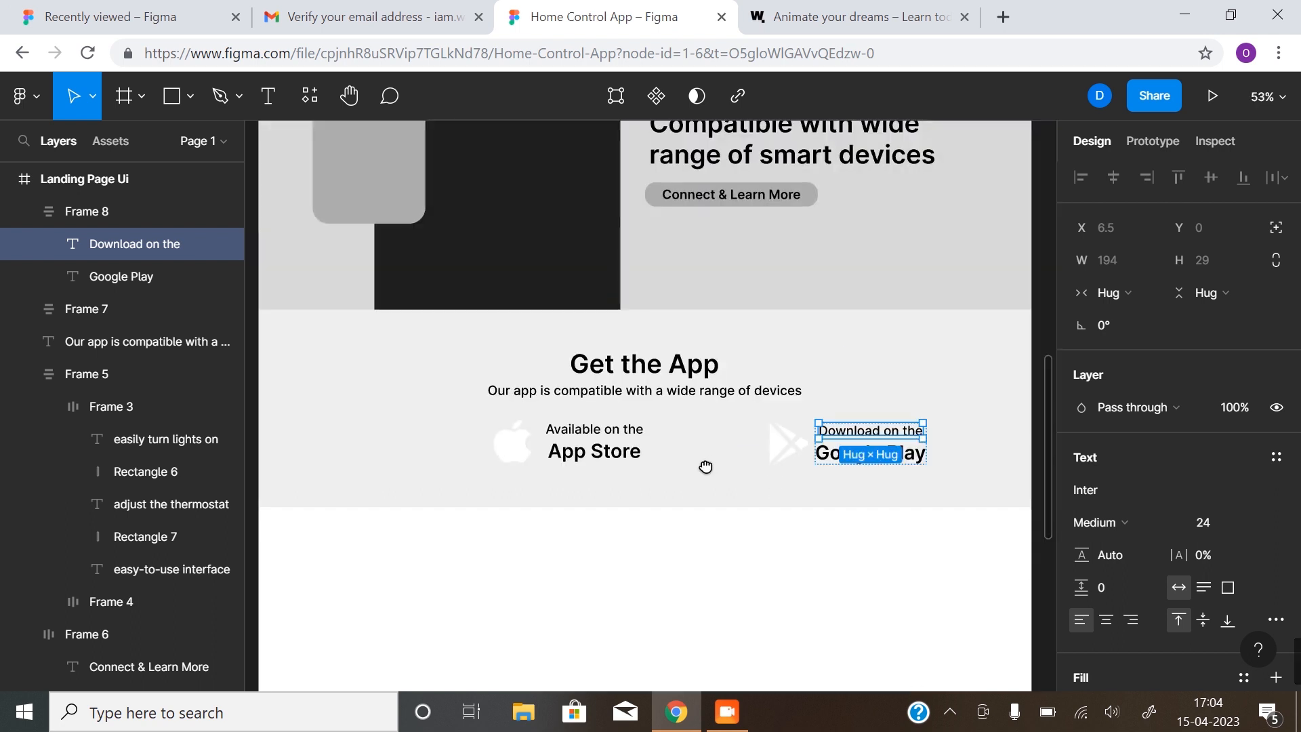
key(Escape)
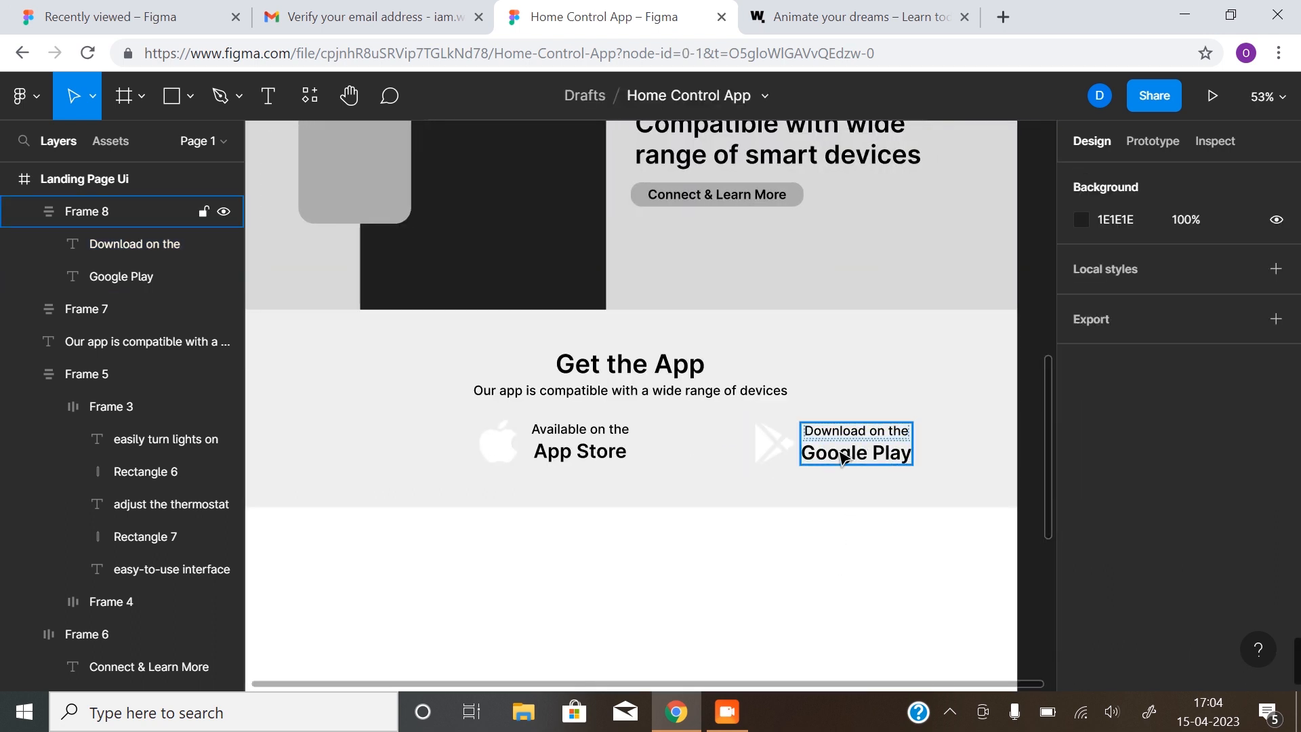
Make the 'App Store' text beside the Apple logo white (FFFFFF)
click(87, 211)
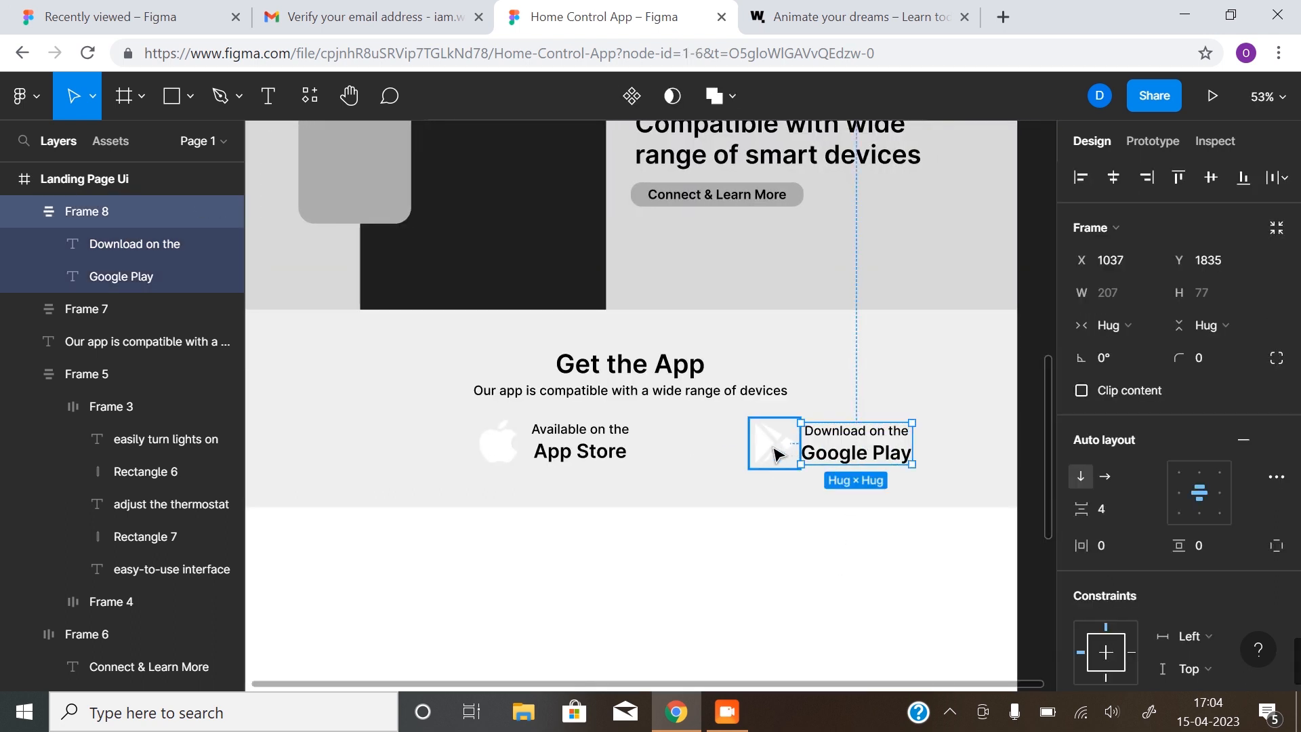
click(551, 449)
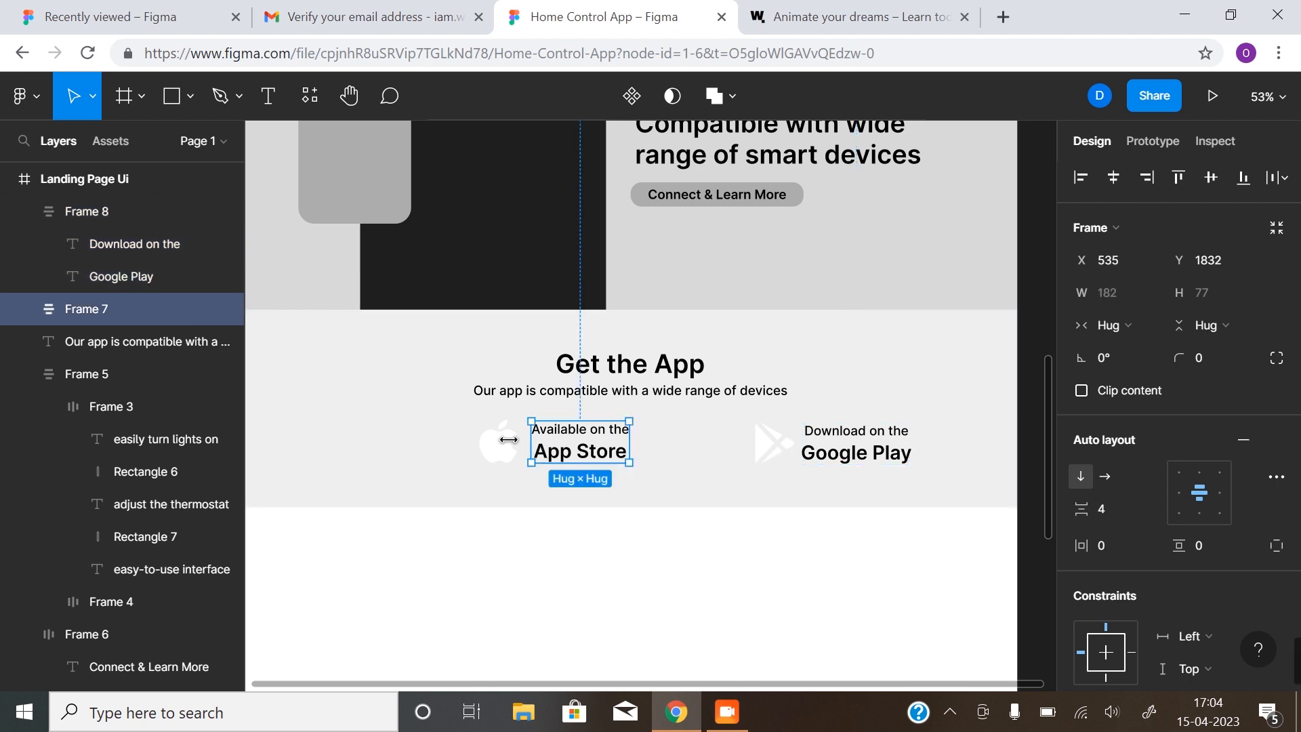
click(502, 450)
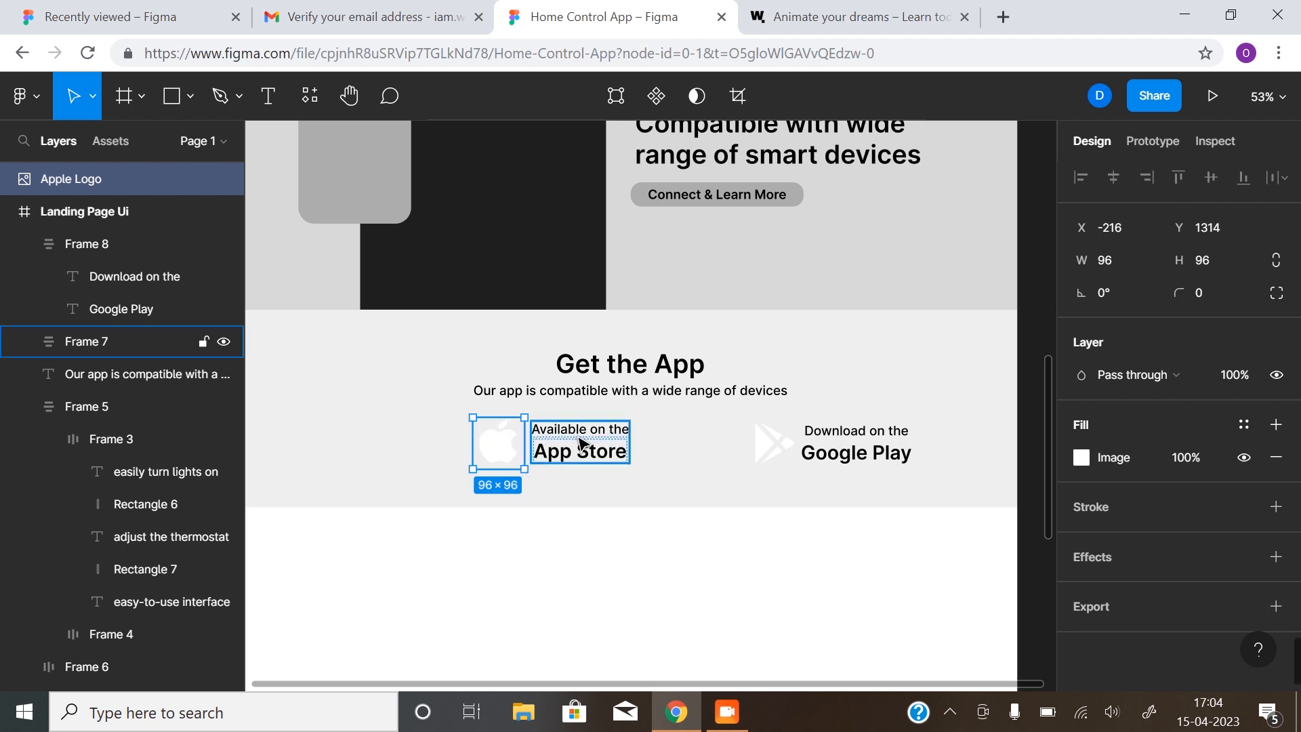
click(571, 458)
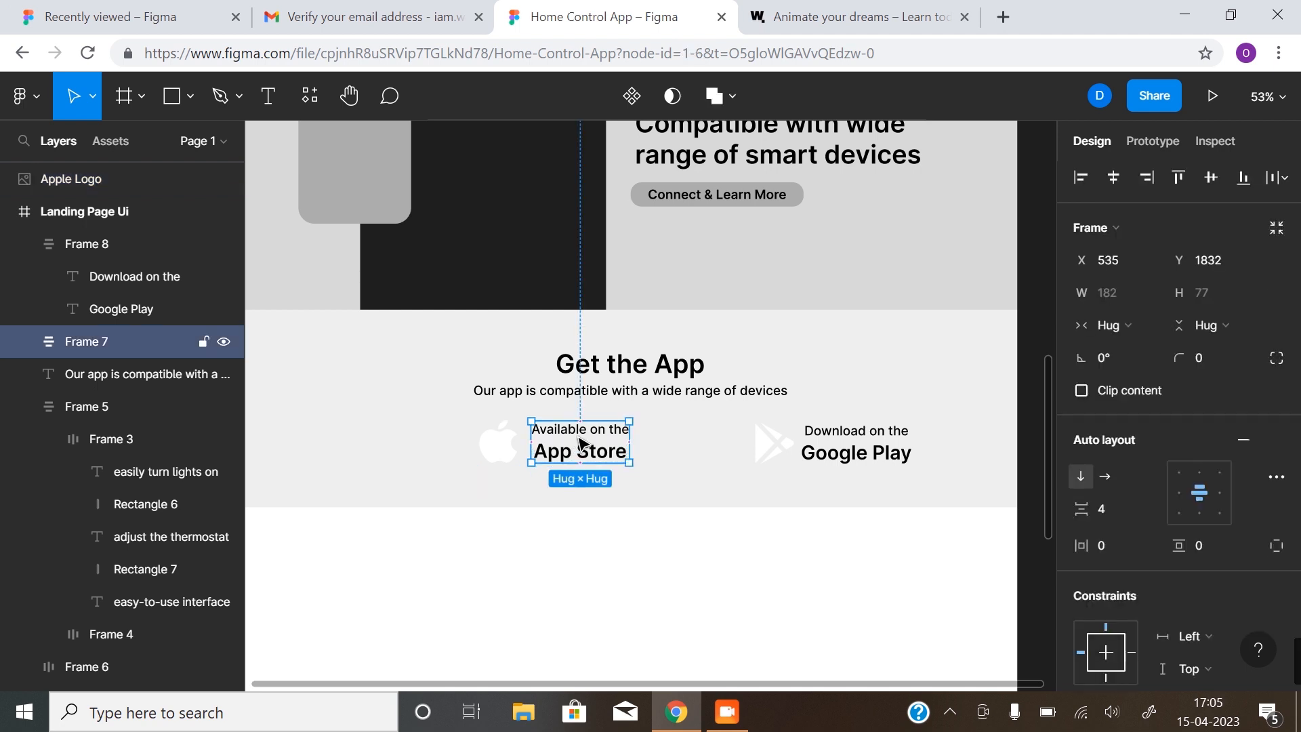
double_click(615, 458)
scroll(1127, 587, down, 4)
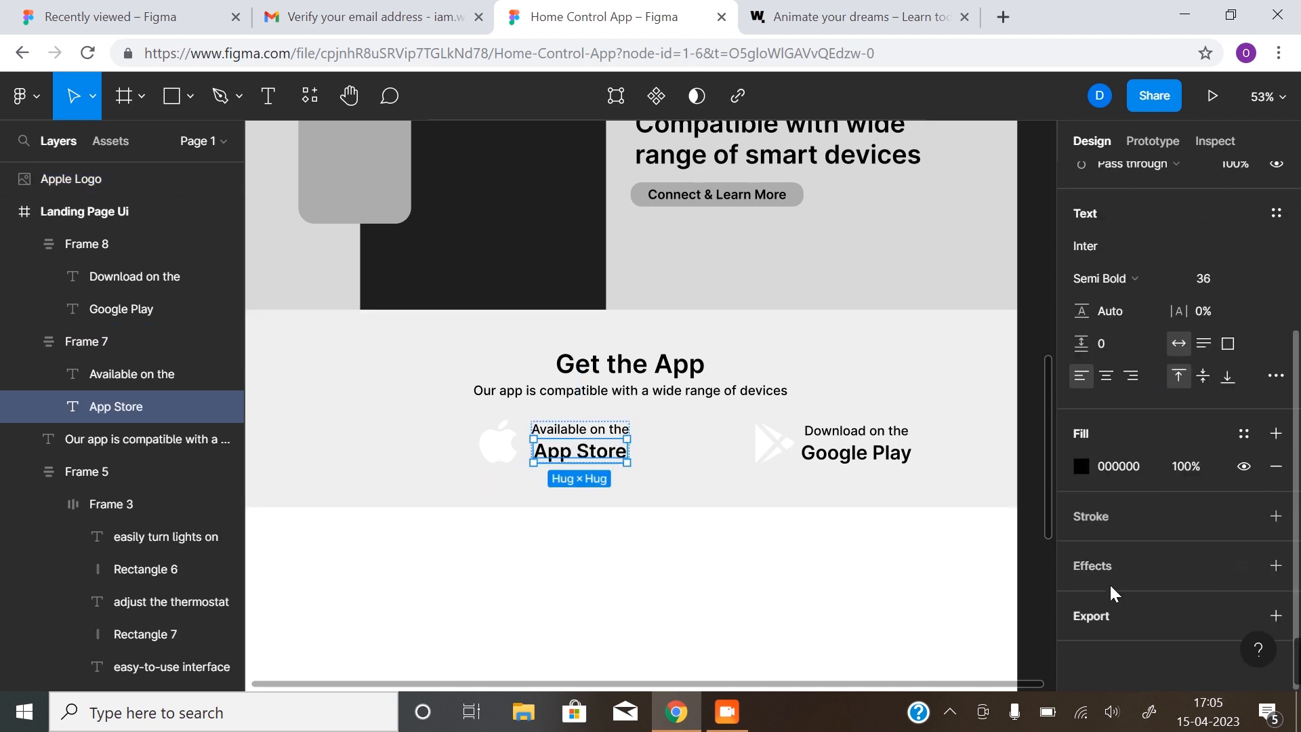
click(1080, 466)
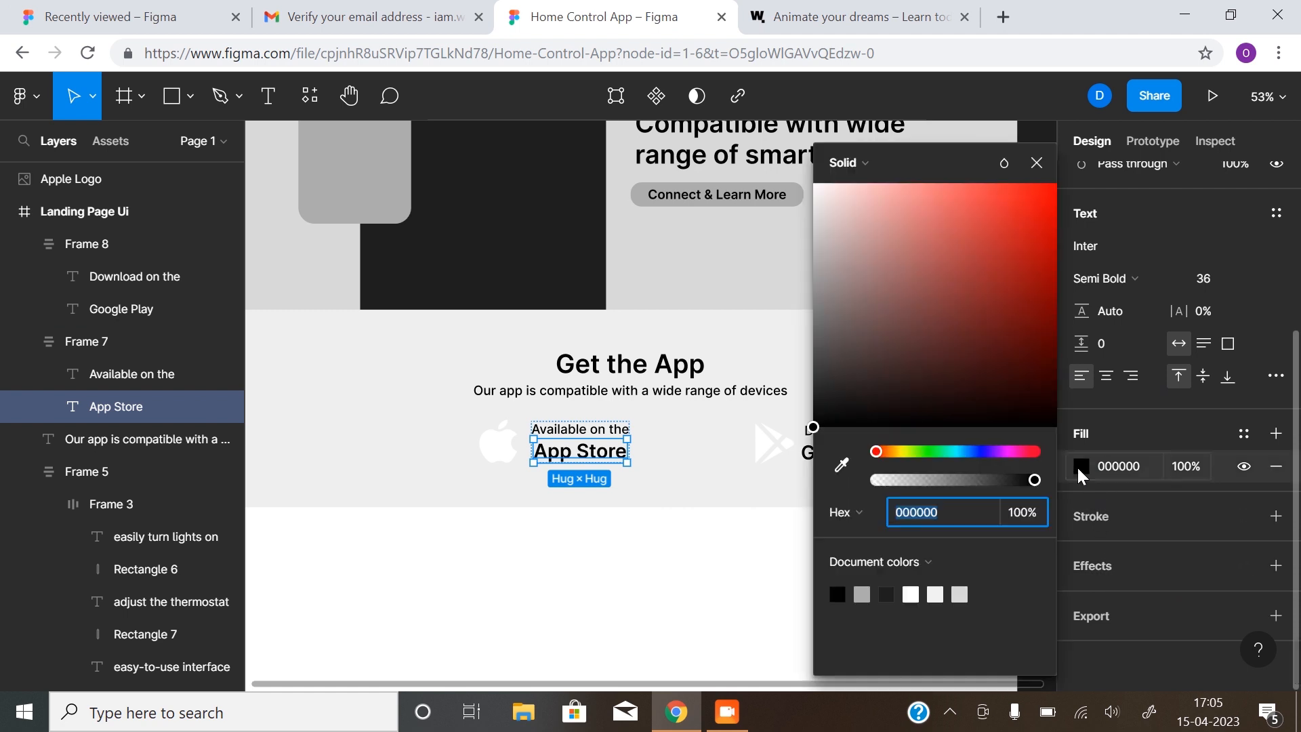
click(910, 594)
Make 'Available on the' white too, then select the Apple logo with the App Store text
click(601, 437)
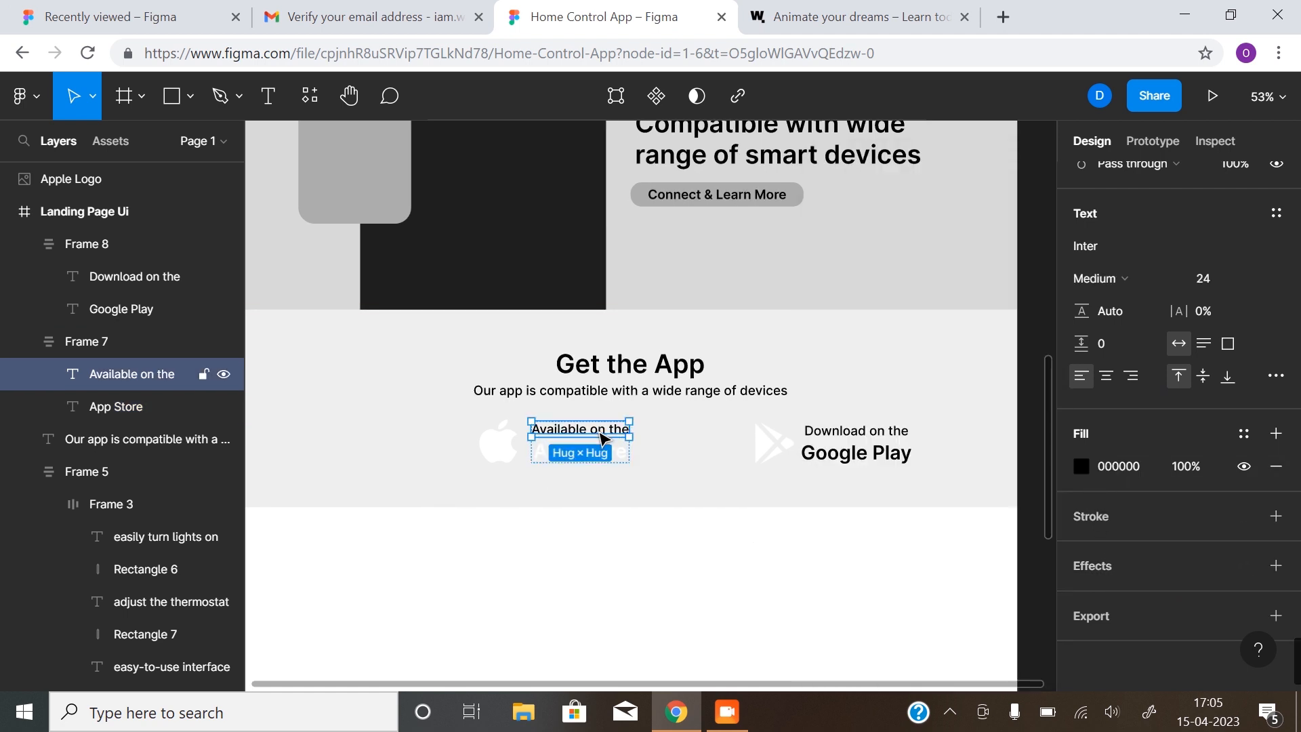
click(1080, 465)
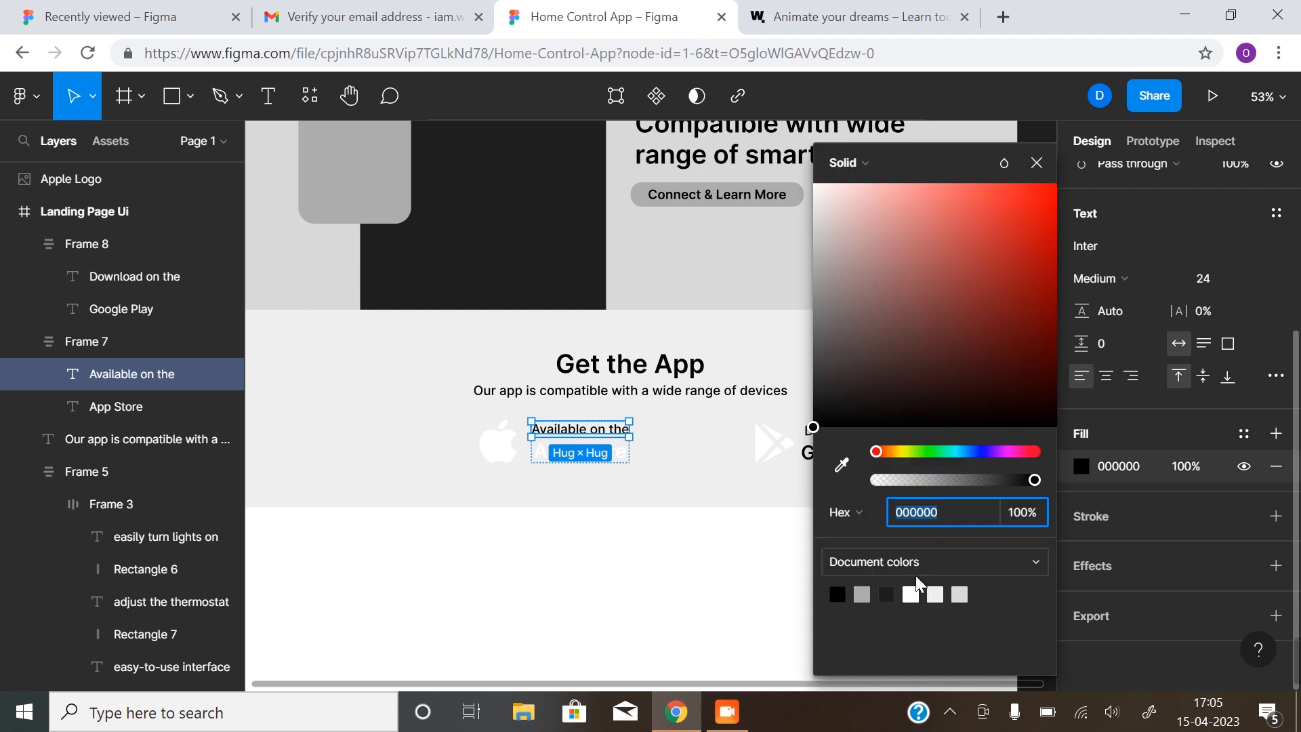
click(910, 594)
click(622, 611)
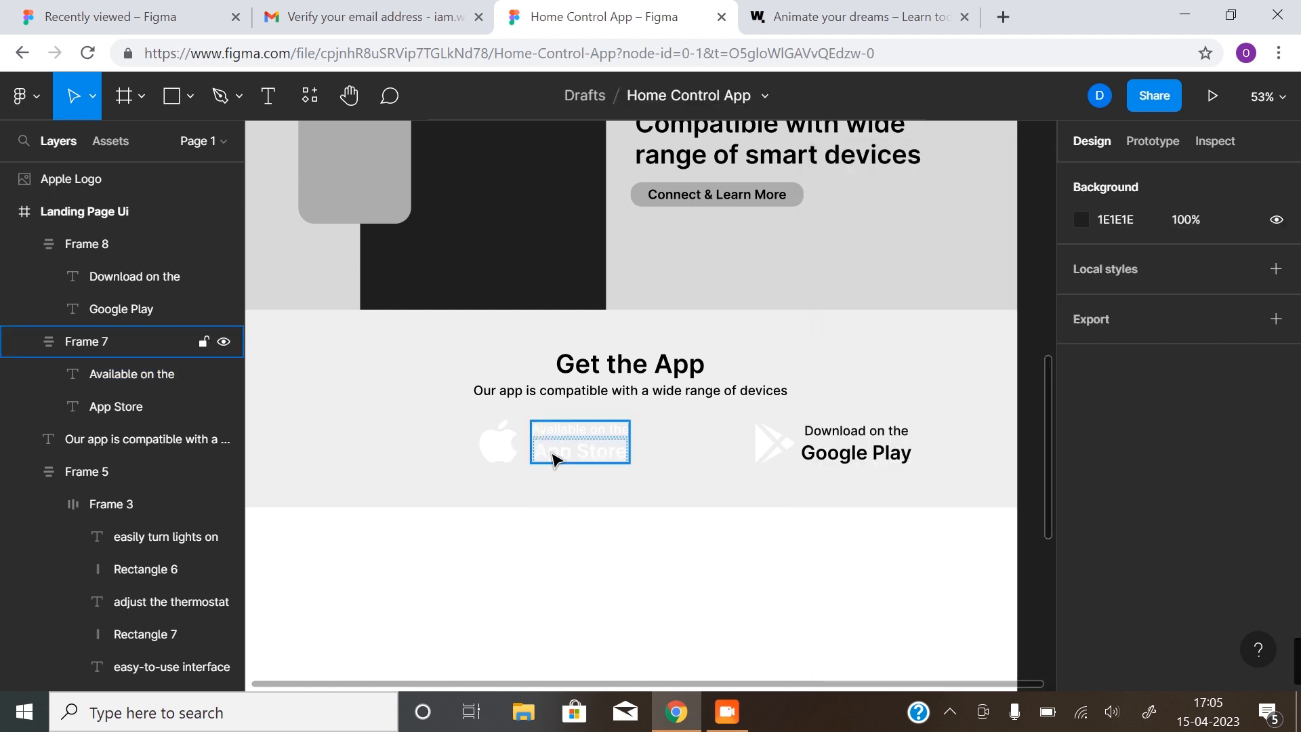
click(505, 458)
shift+click(576, 441)
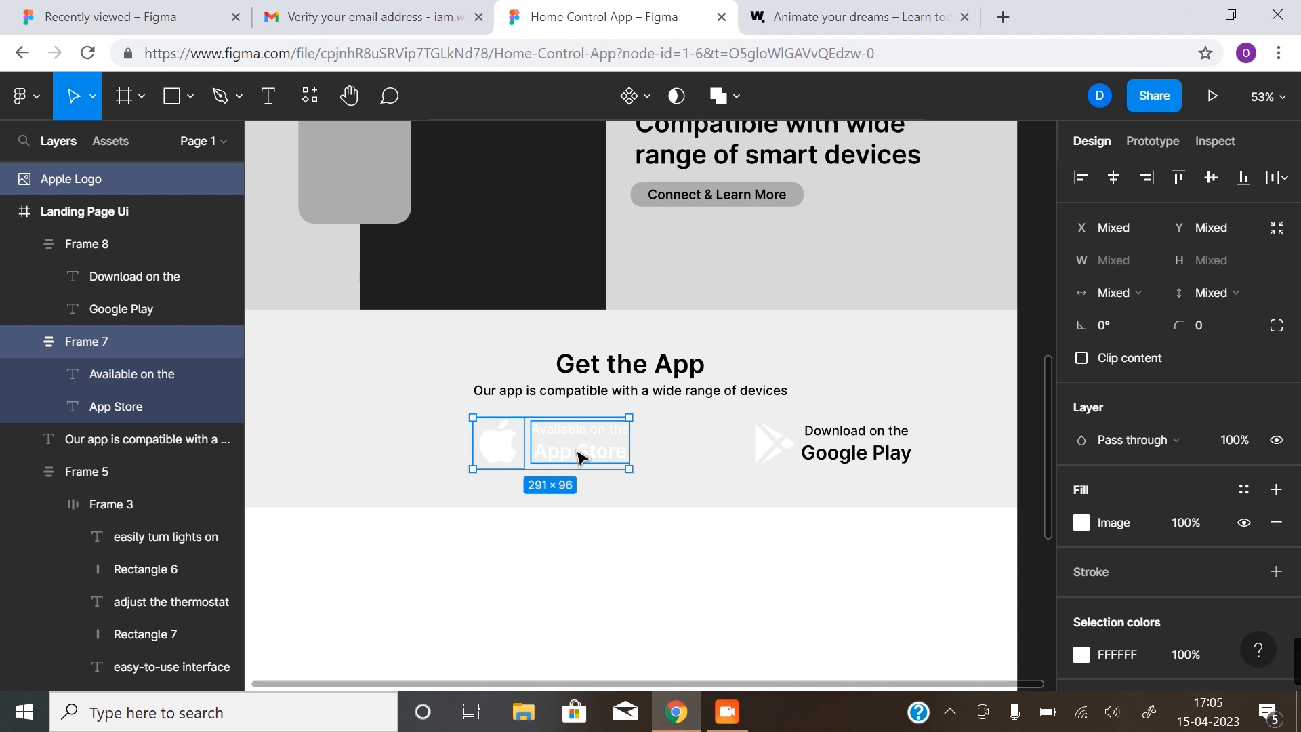
Wrap the Apple logo and App Store text in auto layout, then ungroup it again
key(shift+a)
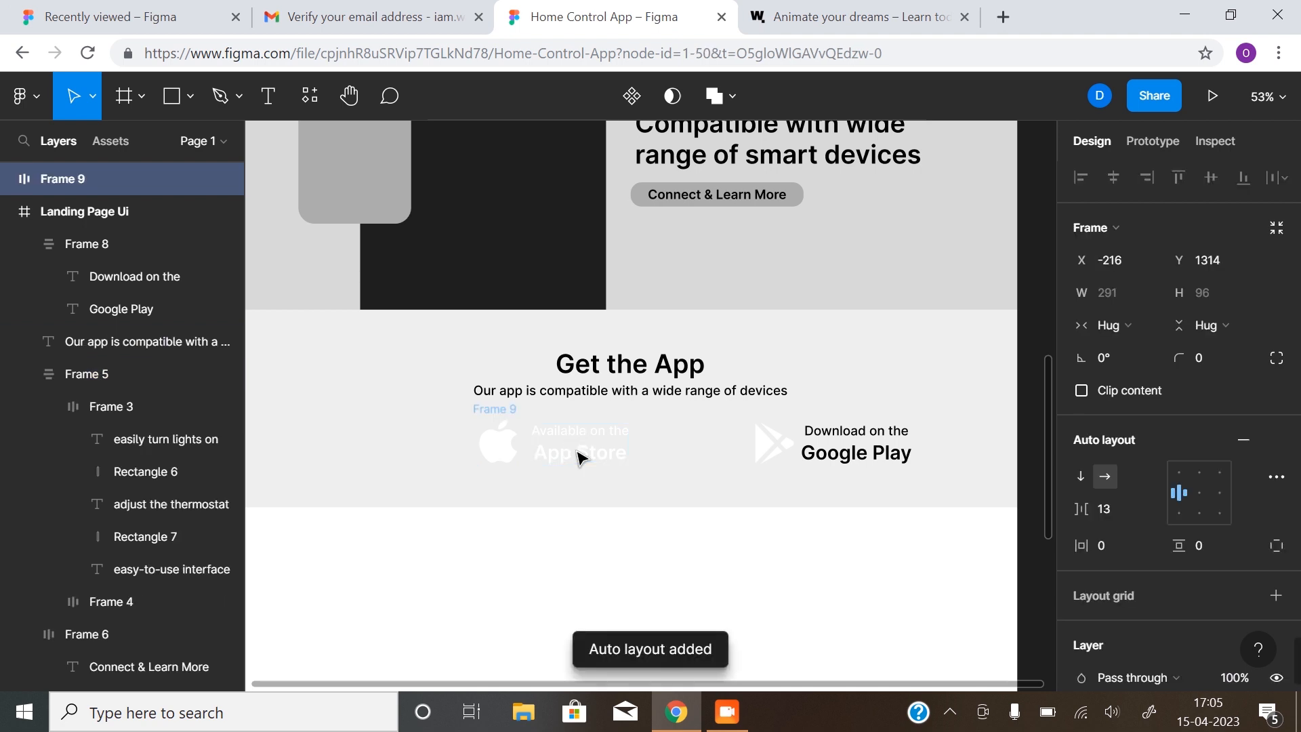
click(578, 458)
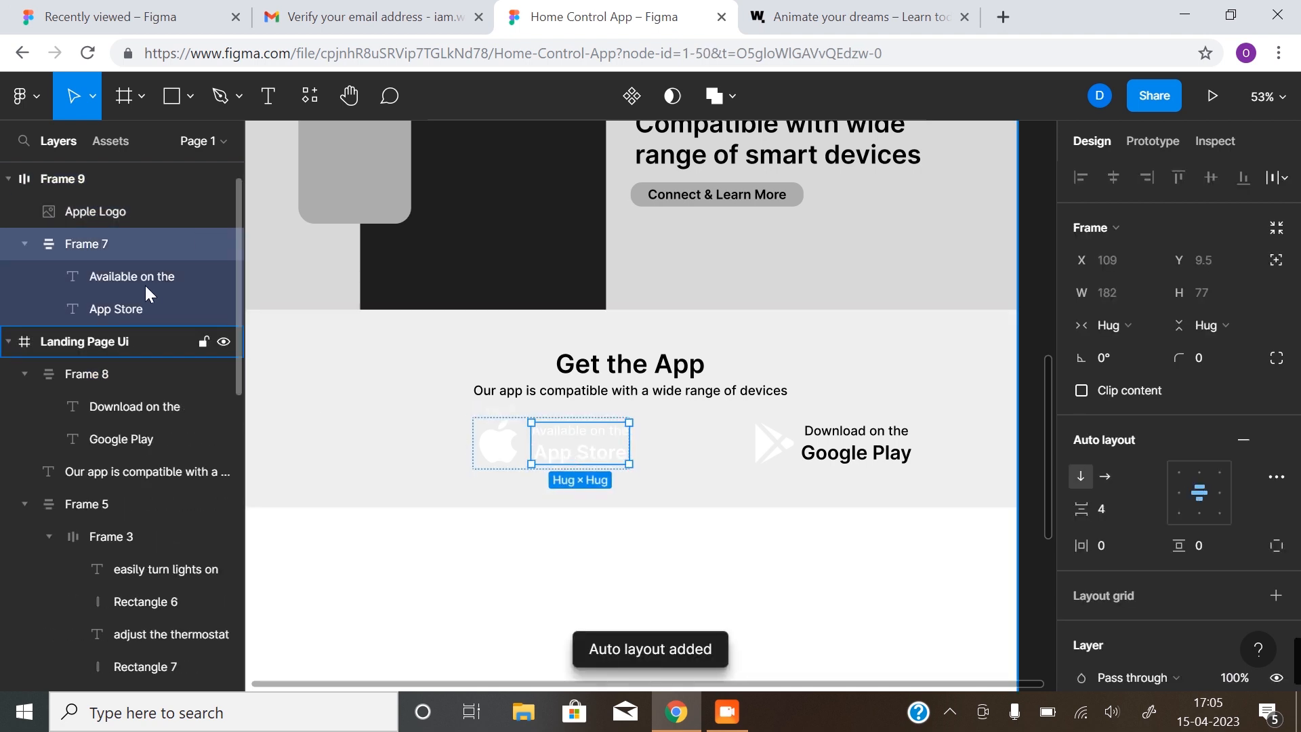
click(505, 415)
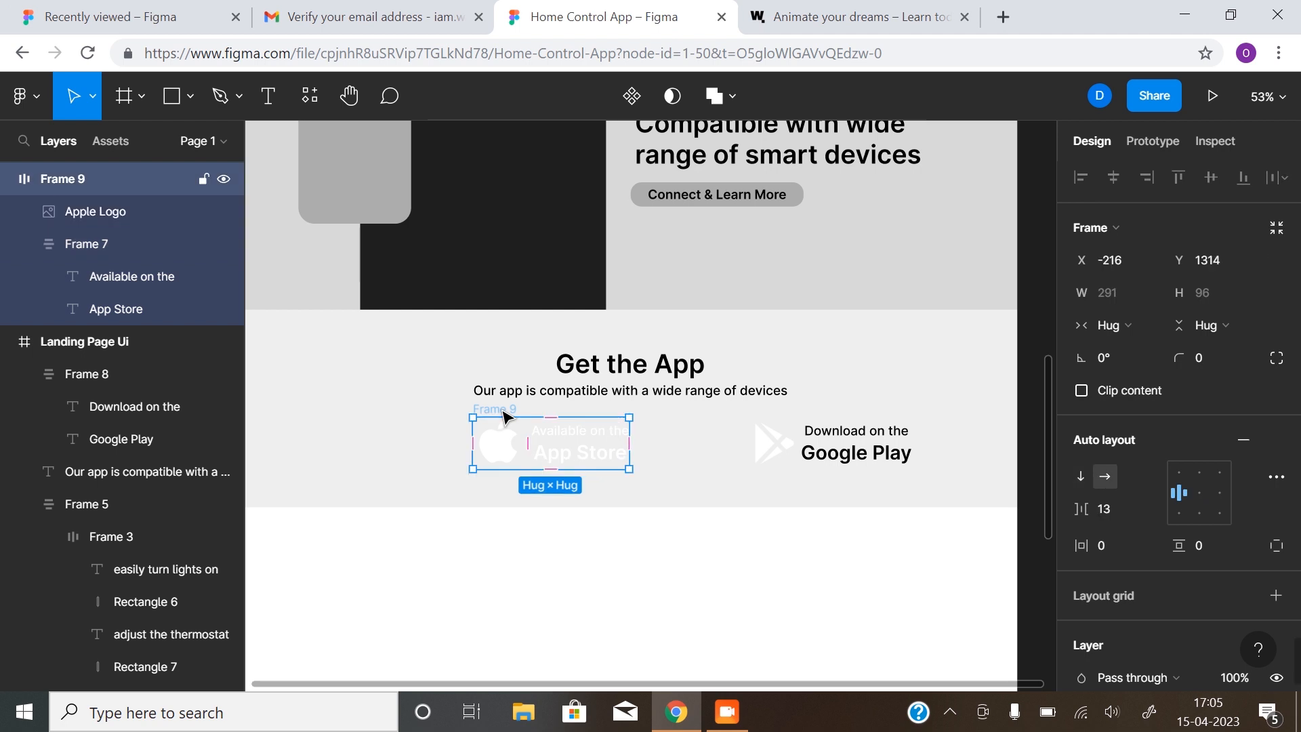
key(ctrl+shift+g)
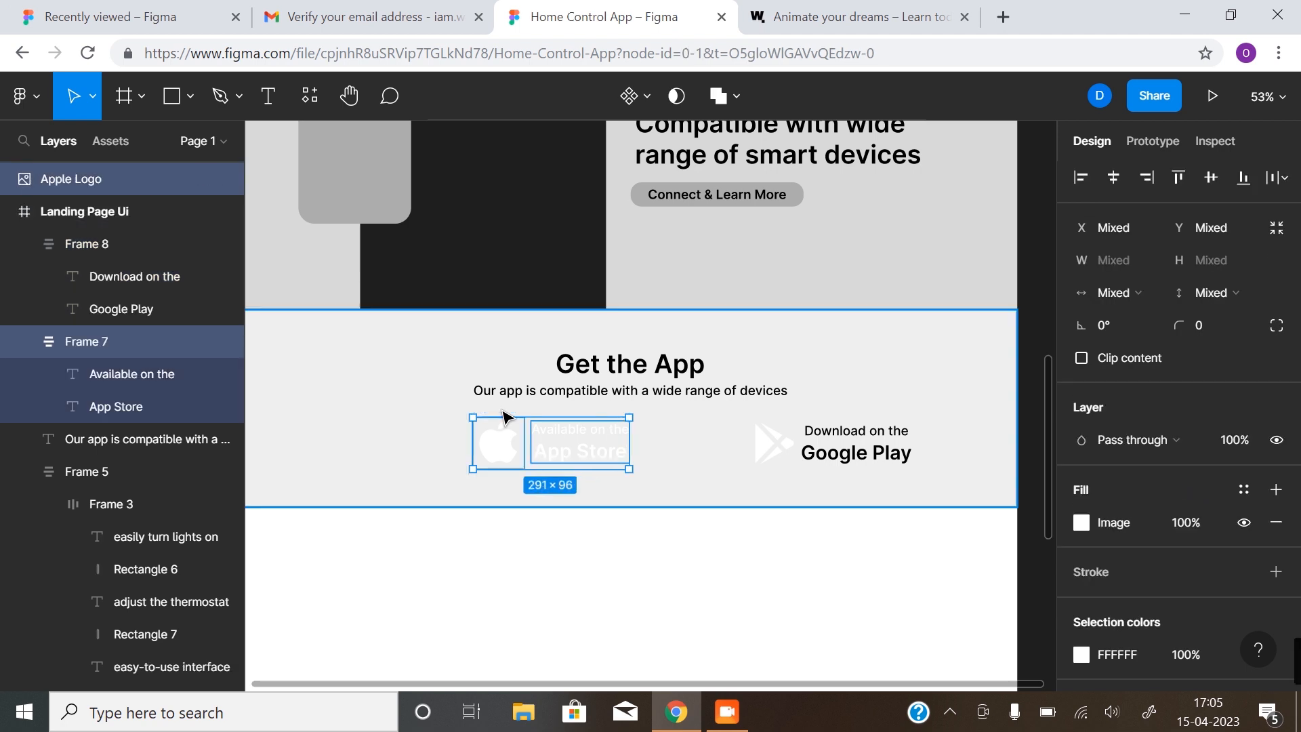
click(552, 572)
Move the Apple Logo and Google Play layers into the Landing Page Ui frame
scroll(156, 301, up, 1)
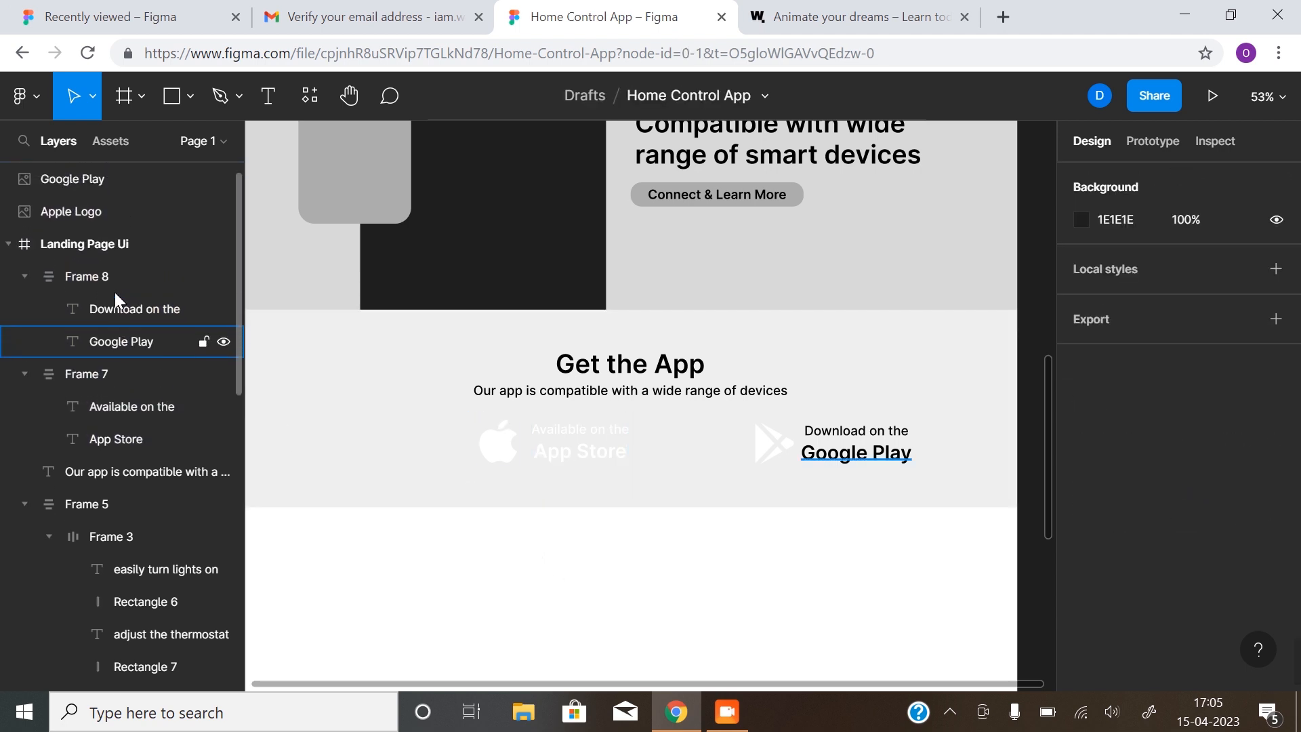
click(62, 197)
shift+click(75, 180)
drag(78, 180, 92, 263)
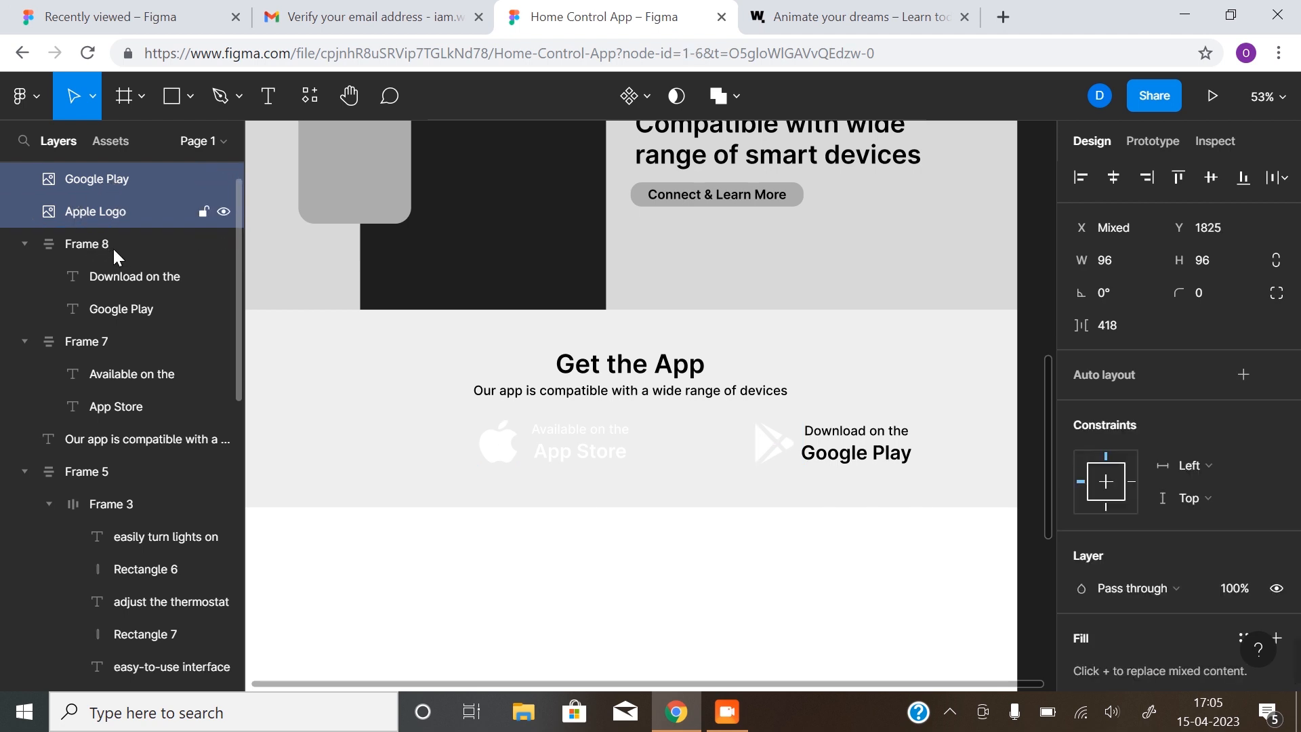
Select the Apple logo and App Store text and wrap them in a horizontal auto-layout frame
scroll(108, 230, up, 1)
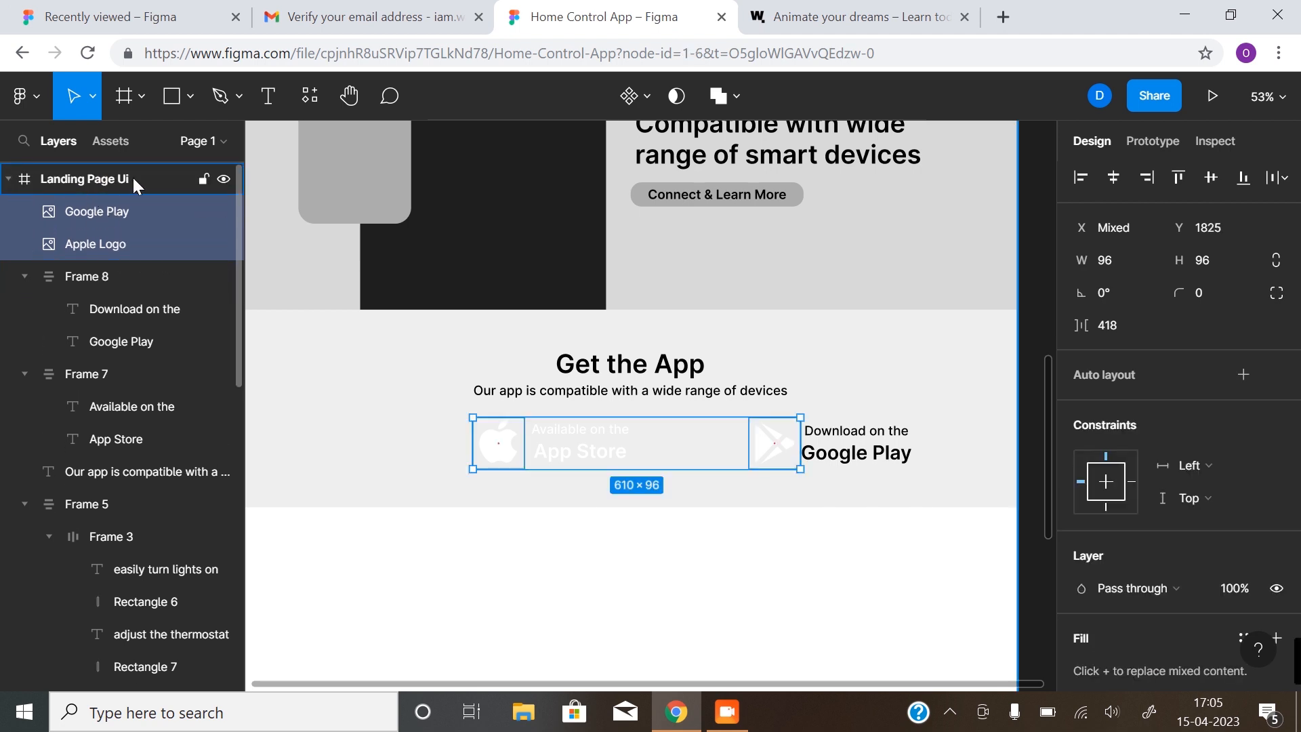
click(615, 515)
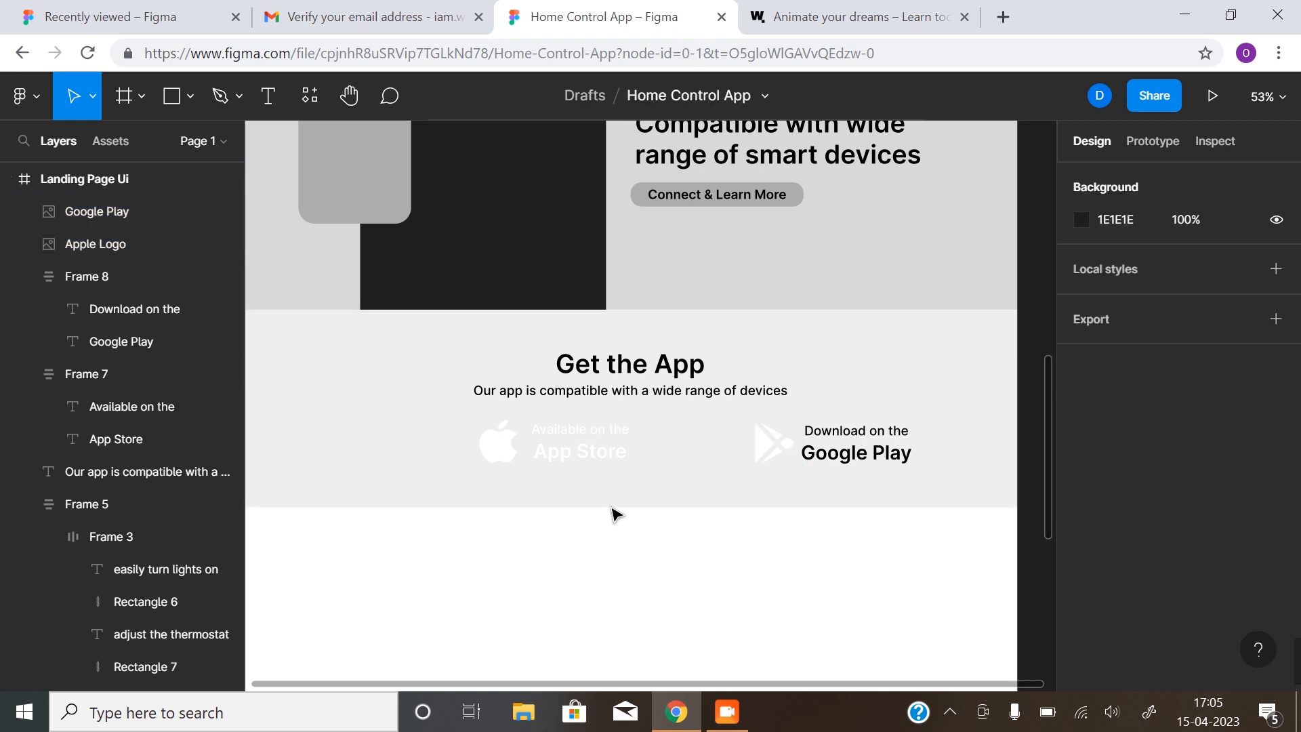
click(517, 443)
shift+click(613, 449)
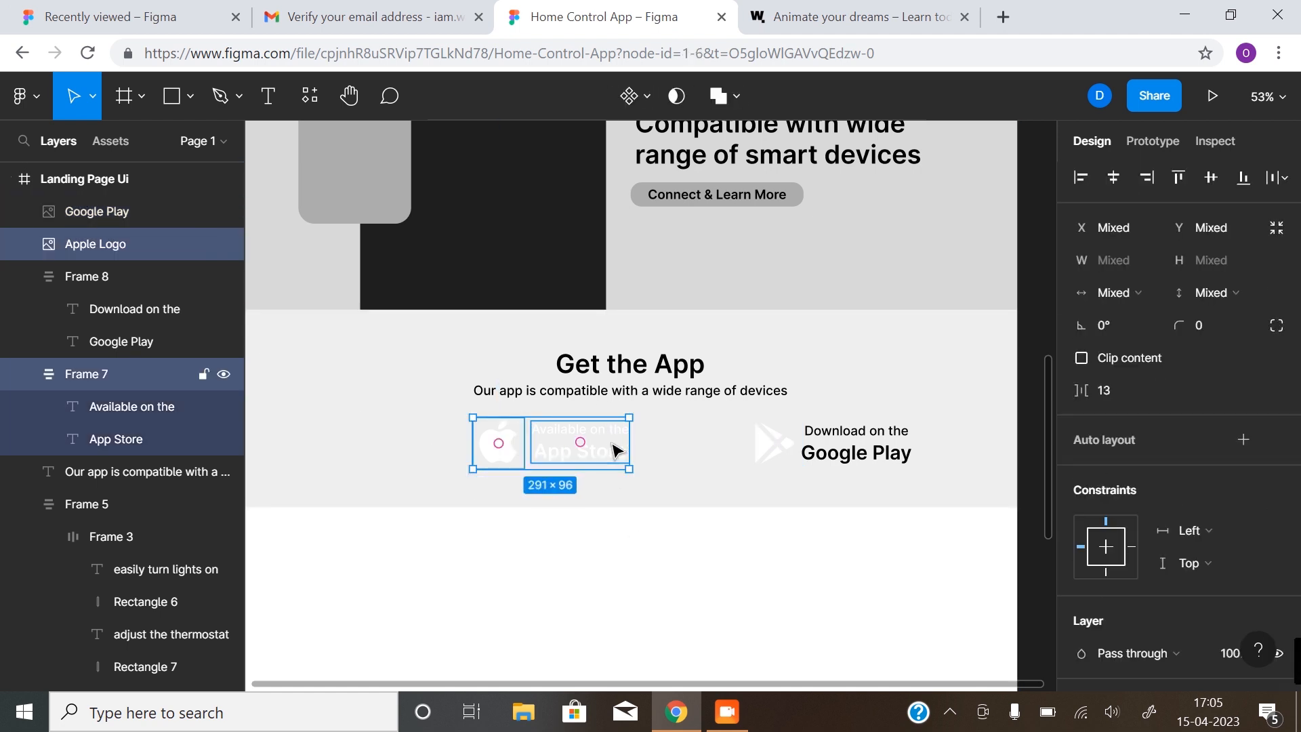
key(shift+a)
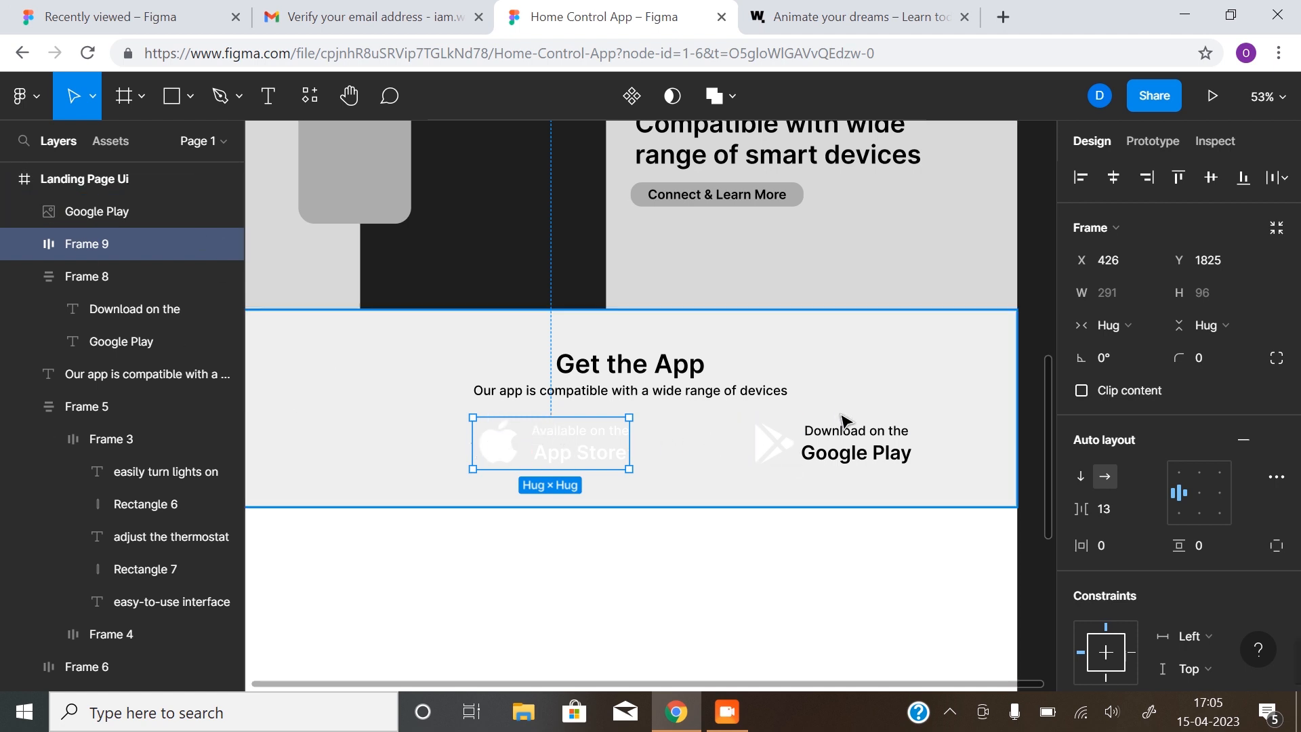
Fill the Apple logo and App Store frame with black 000000 to form a dark badge
scroll(1185, 531, down, 5)
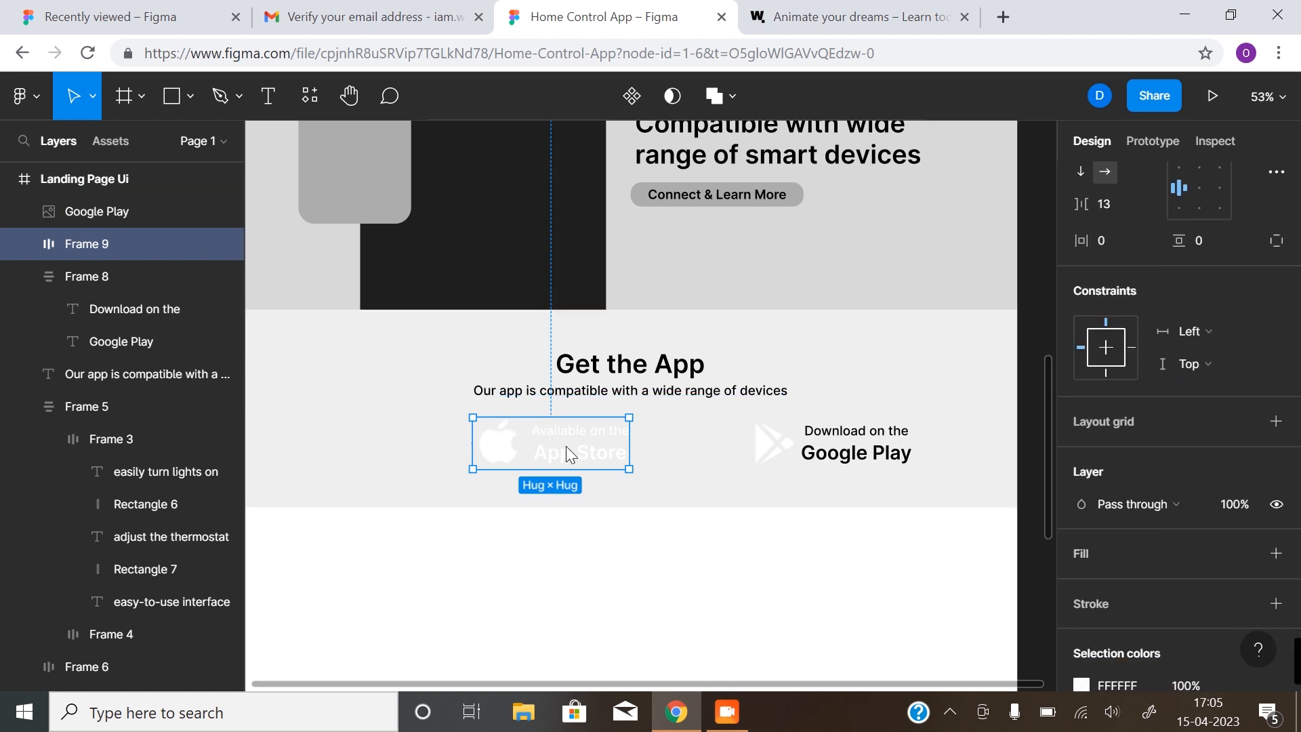
scroll(1184, 495, down, 3)
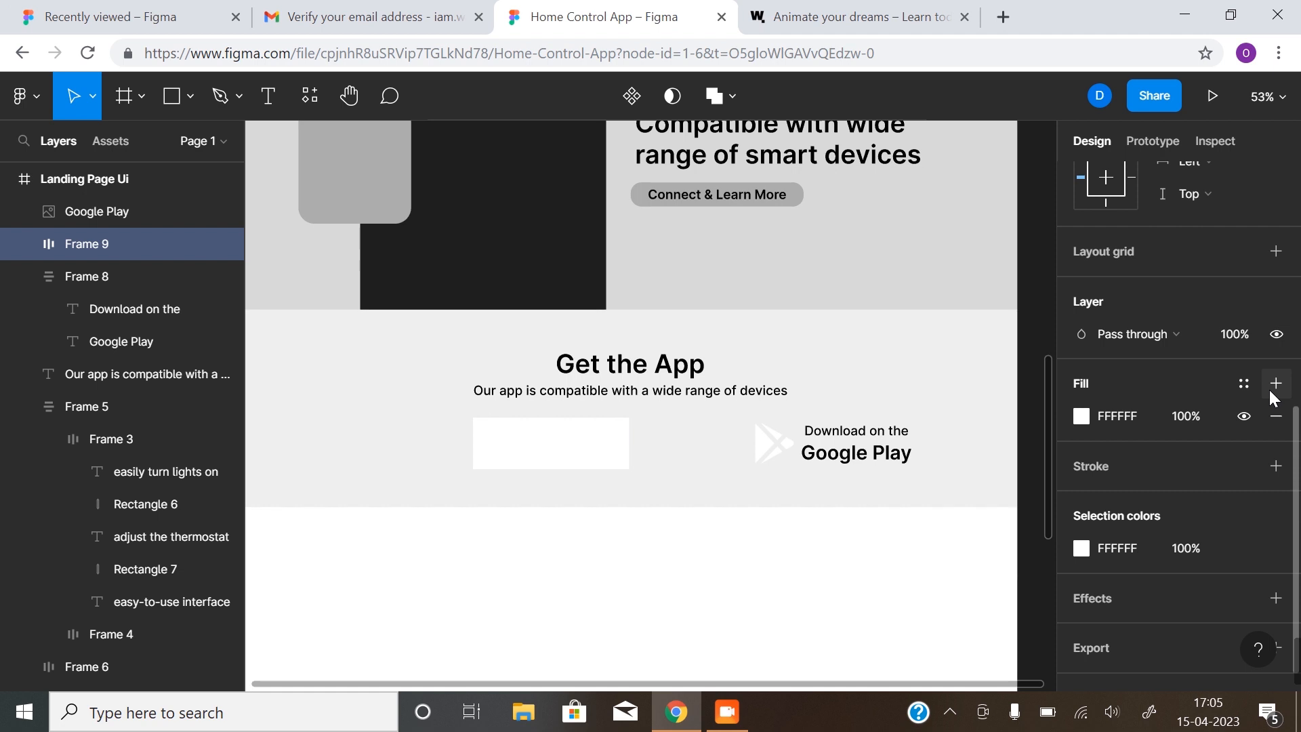
click(1080, 417)
click(838, 594)
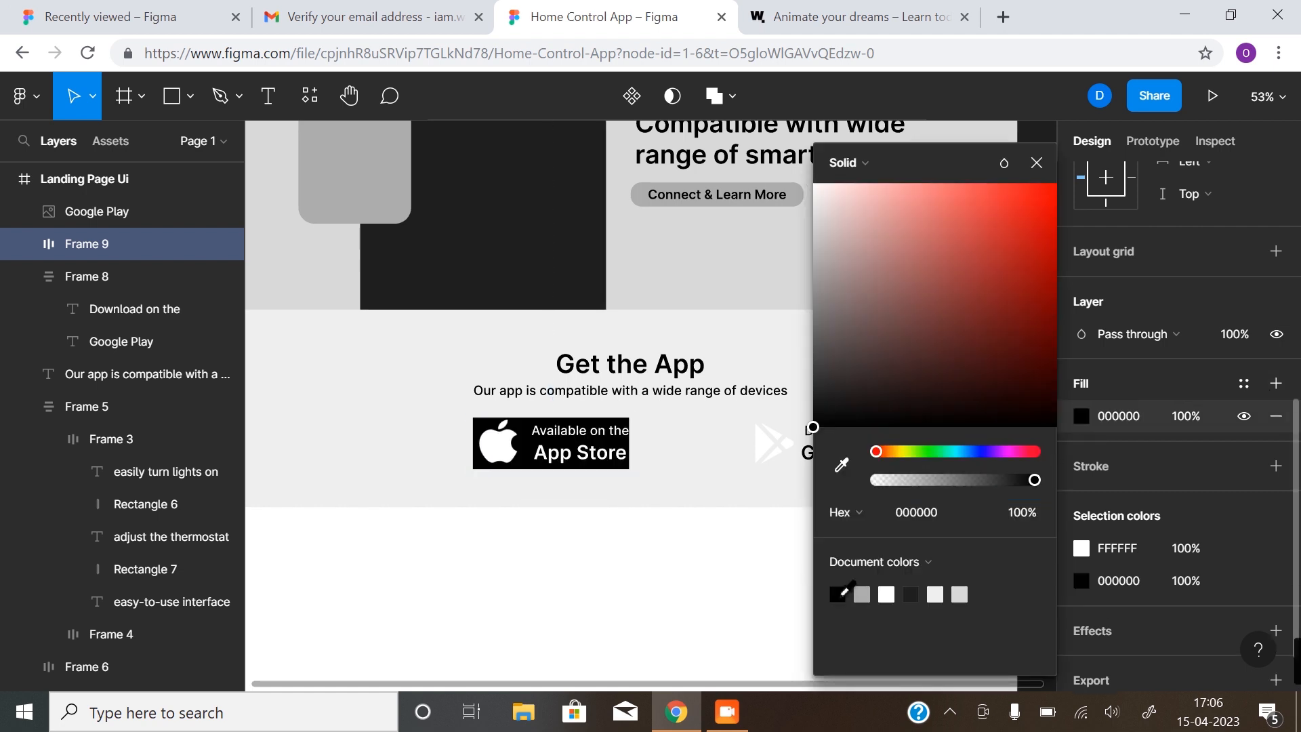
click(1034, 165)
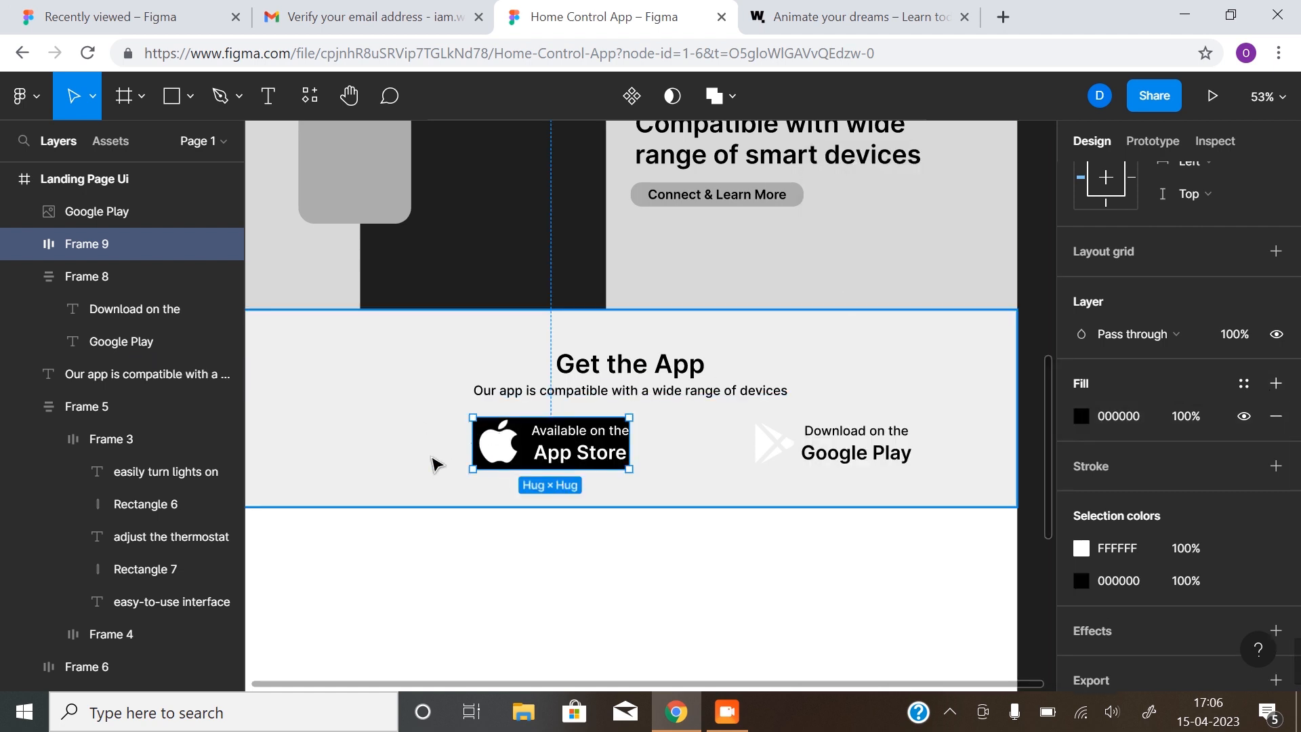
scroll(1114, 407, up, 5)
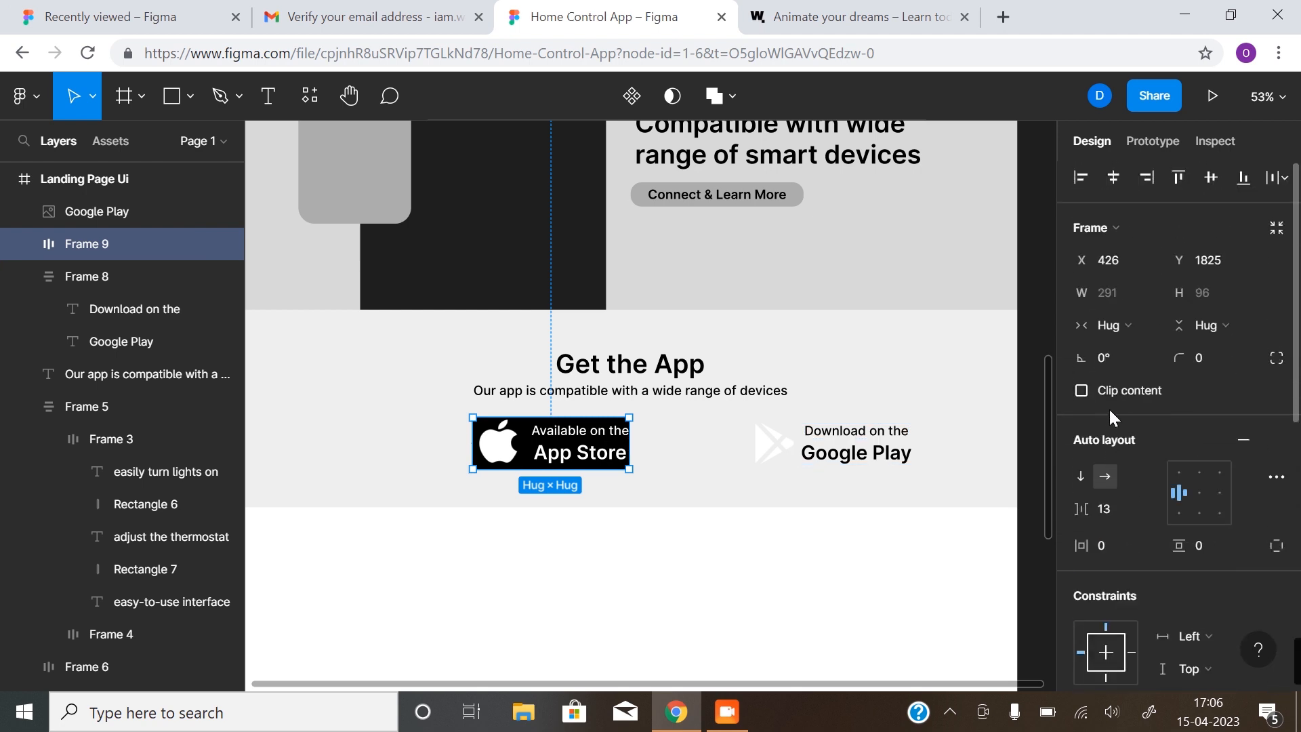
click(600, 645)
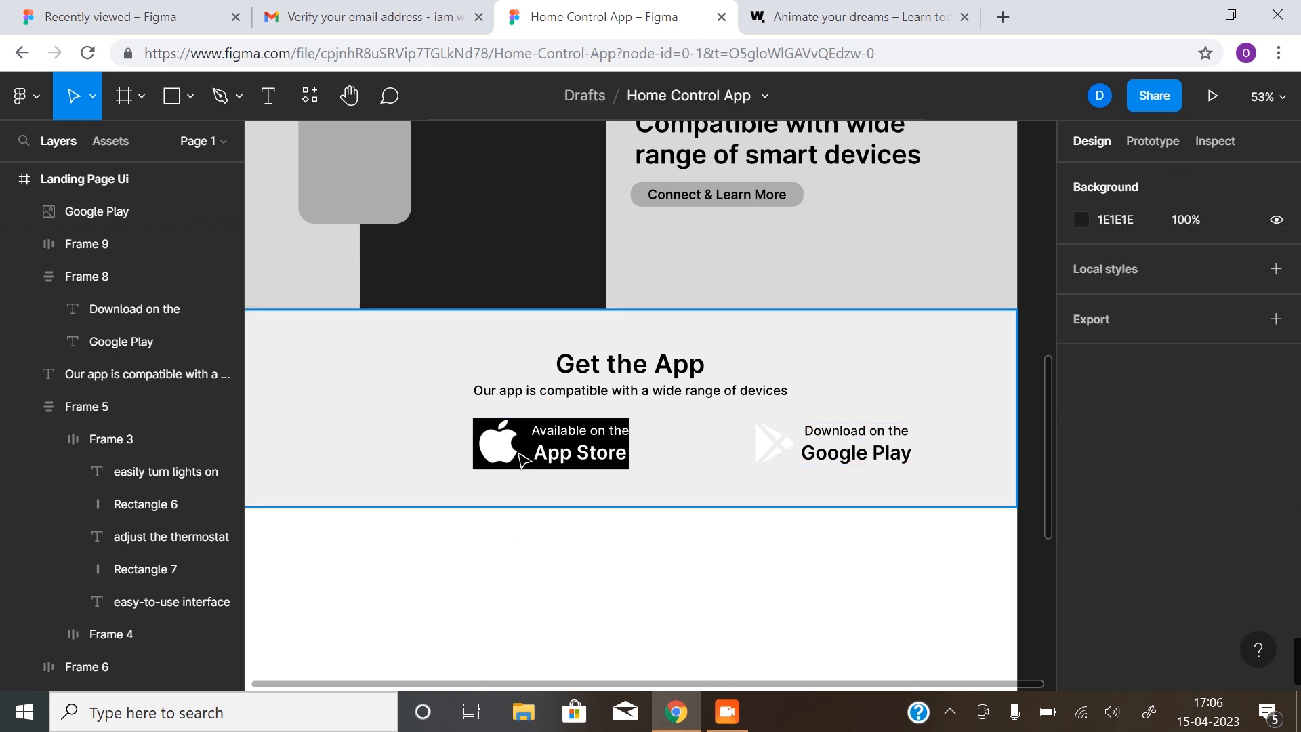
Set the App Store badge's padding to 8 vertical and 16 horizontal
click(593, 457)
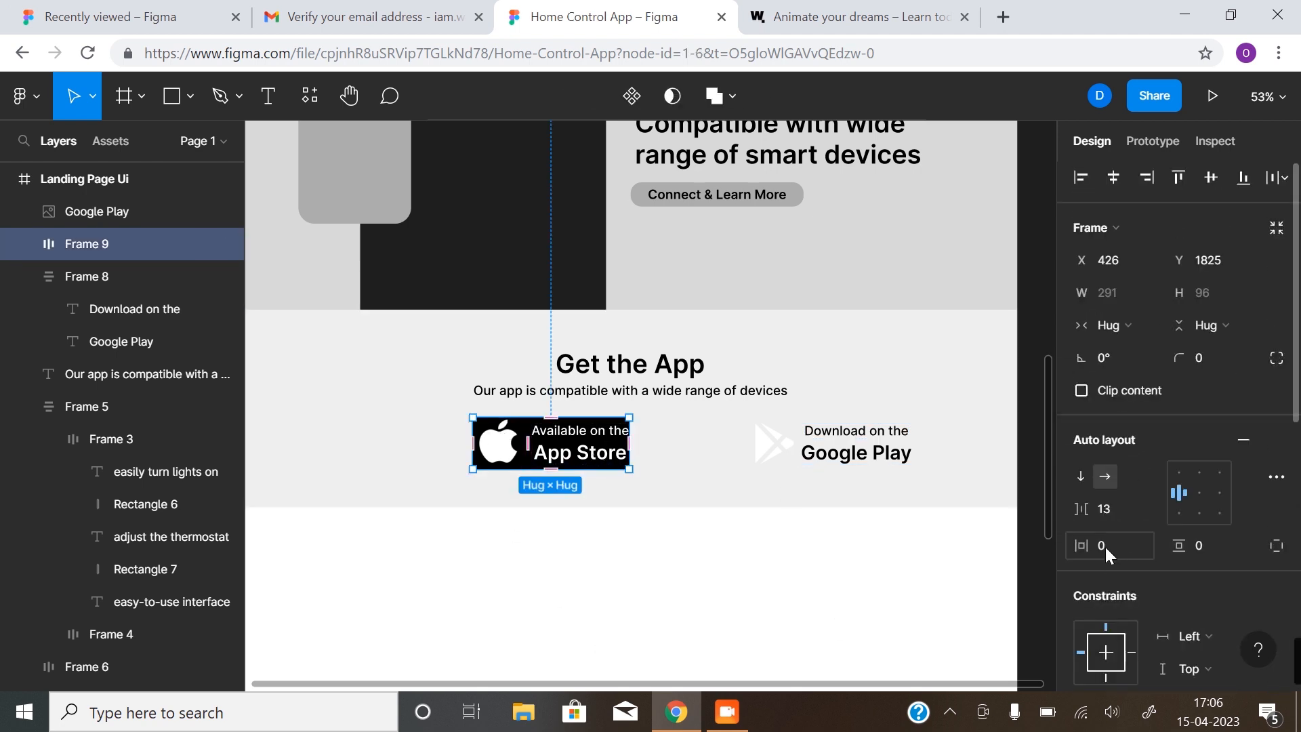
click(1197, 546)
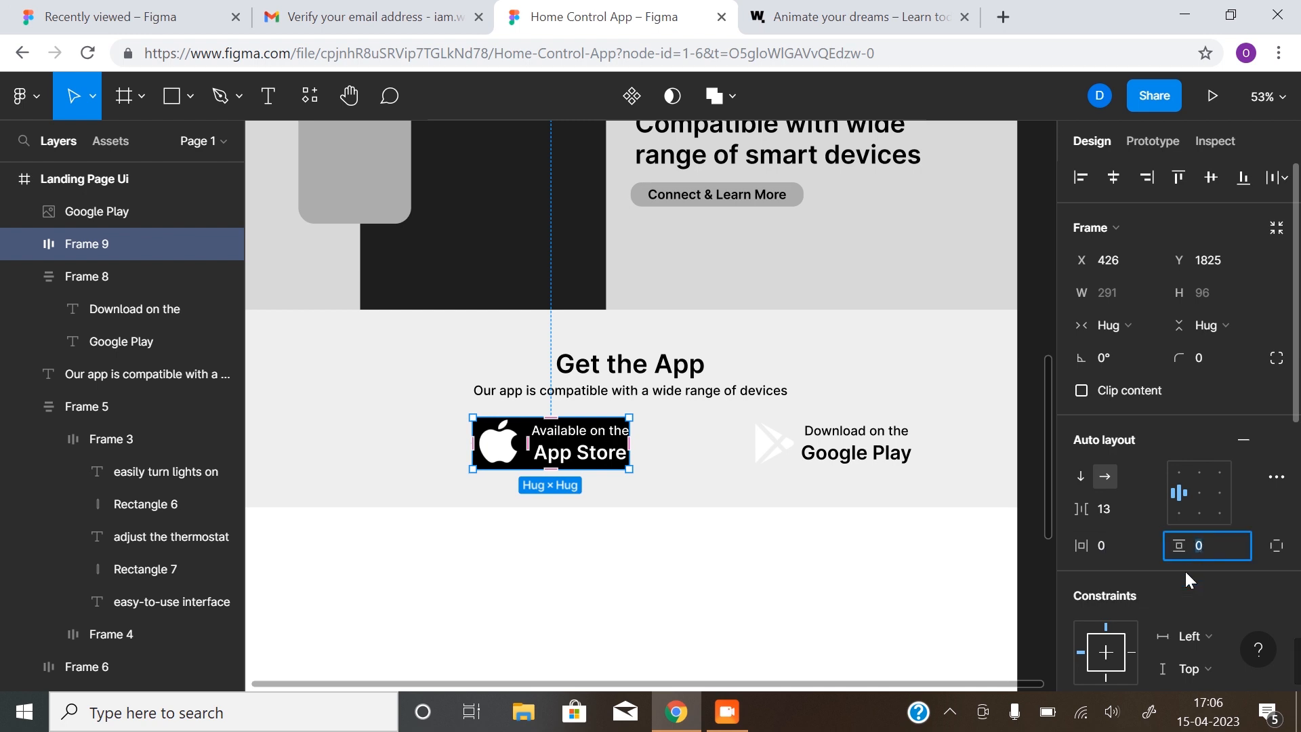
text(8)
click(1102, 552)
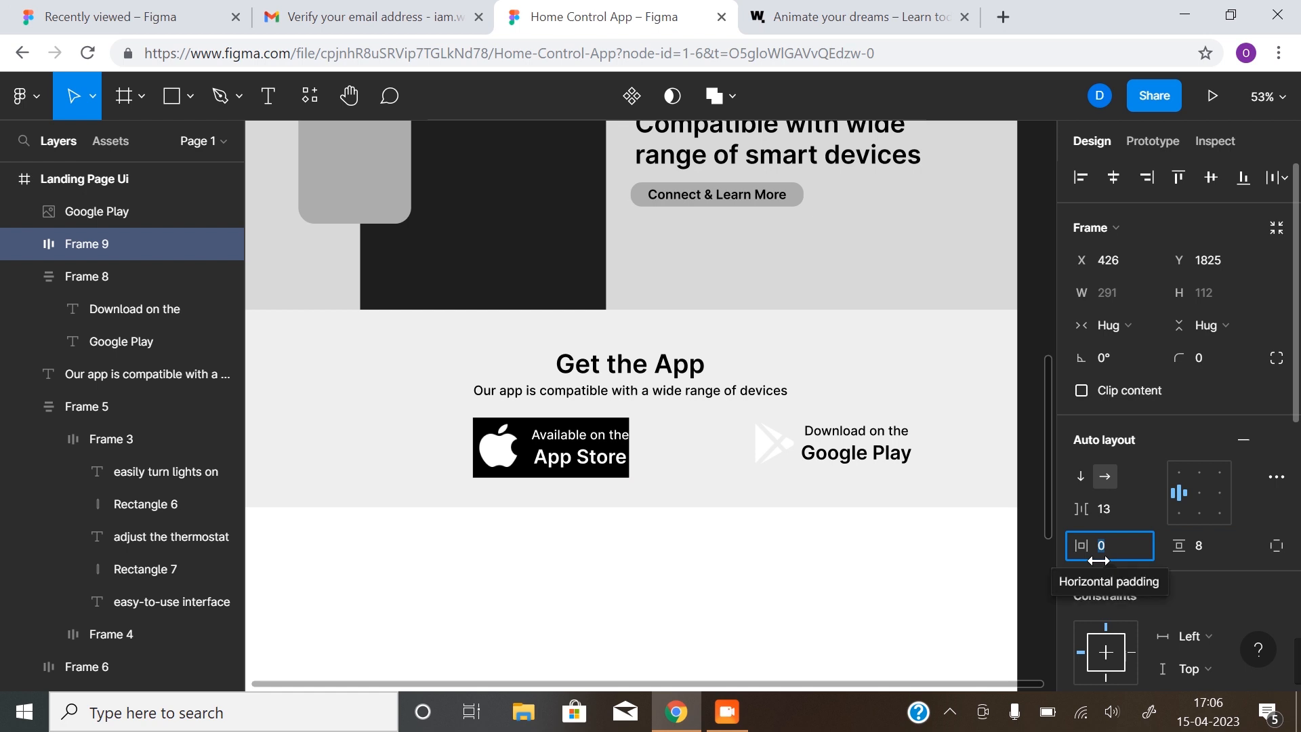
text(1)
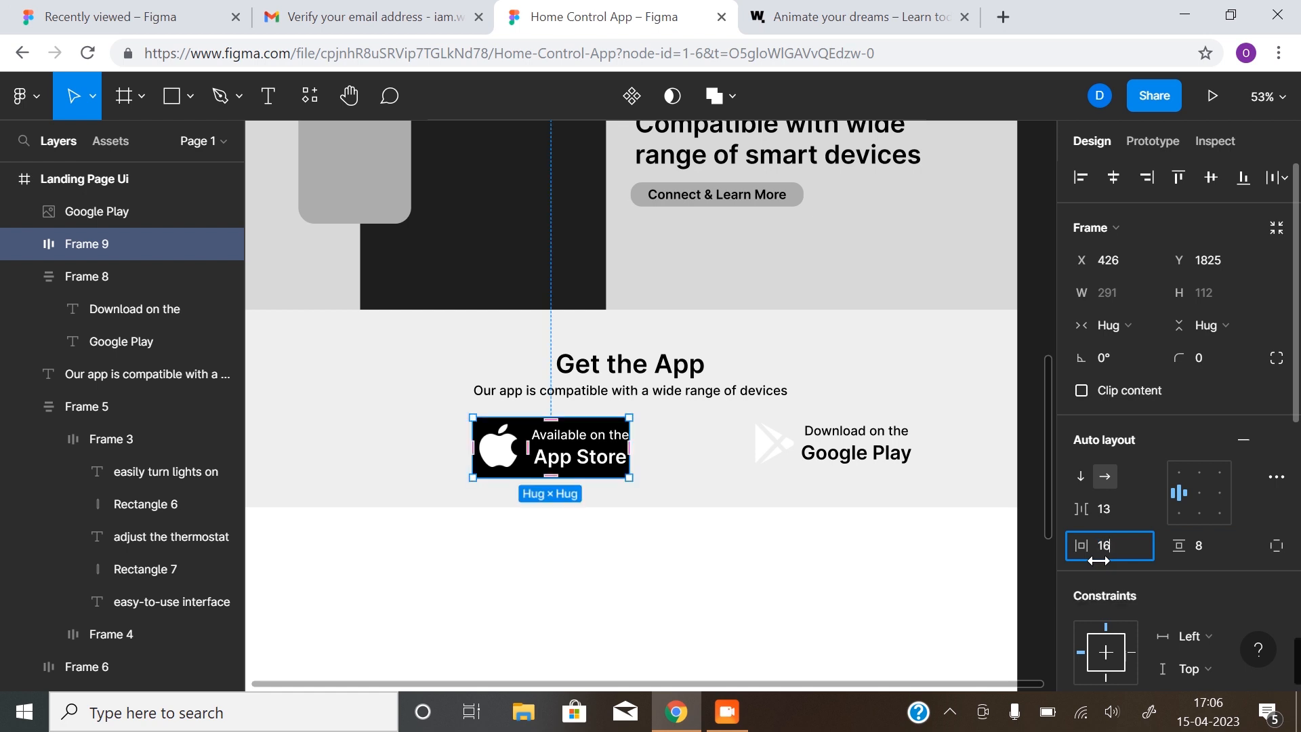
text(6)
key(Return)
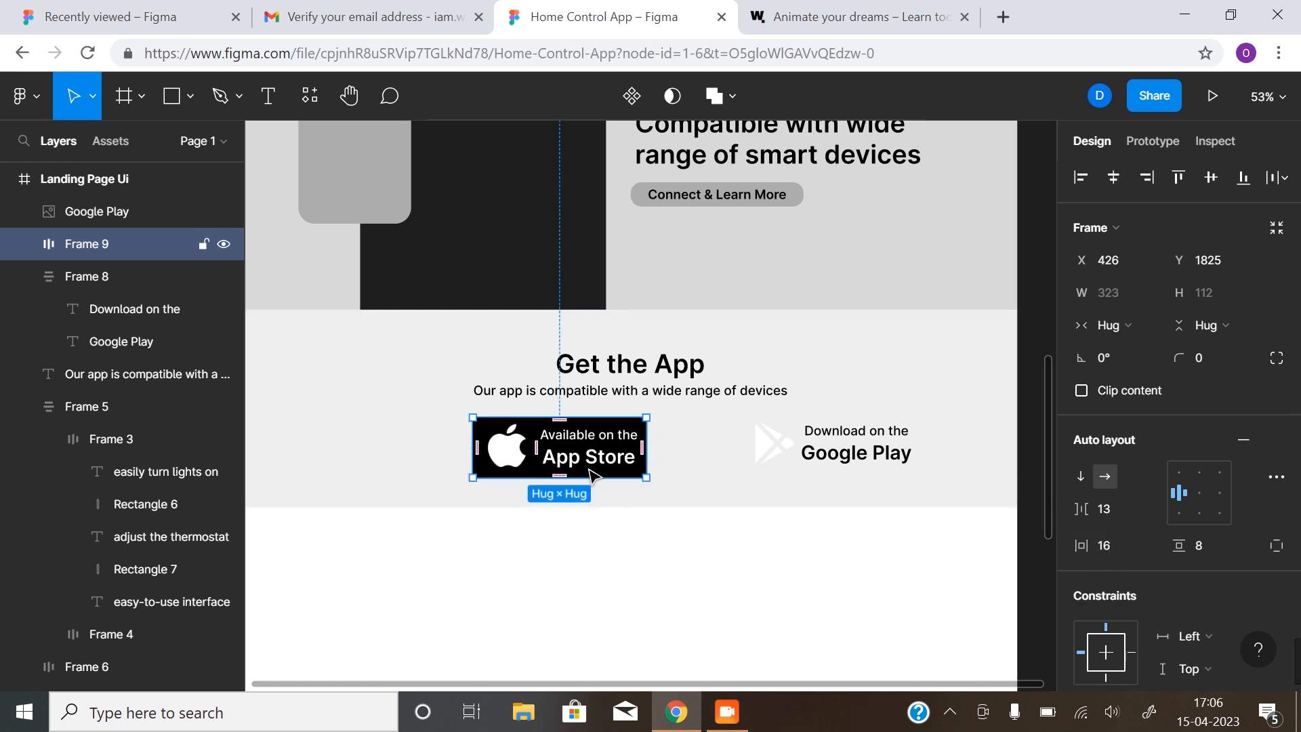
Round the App Store badge's corners with a radius of 30
click(1197, 358)
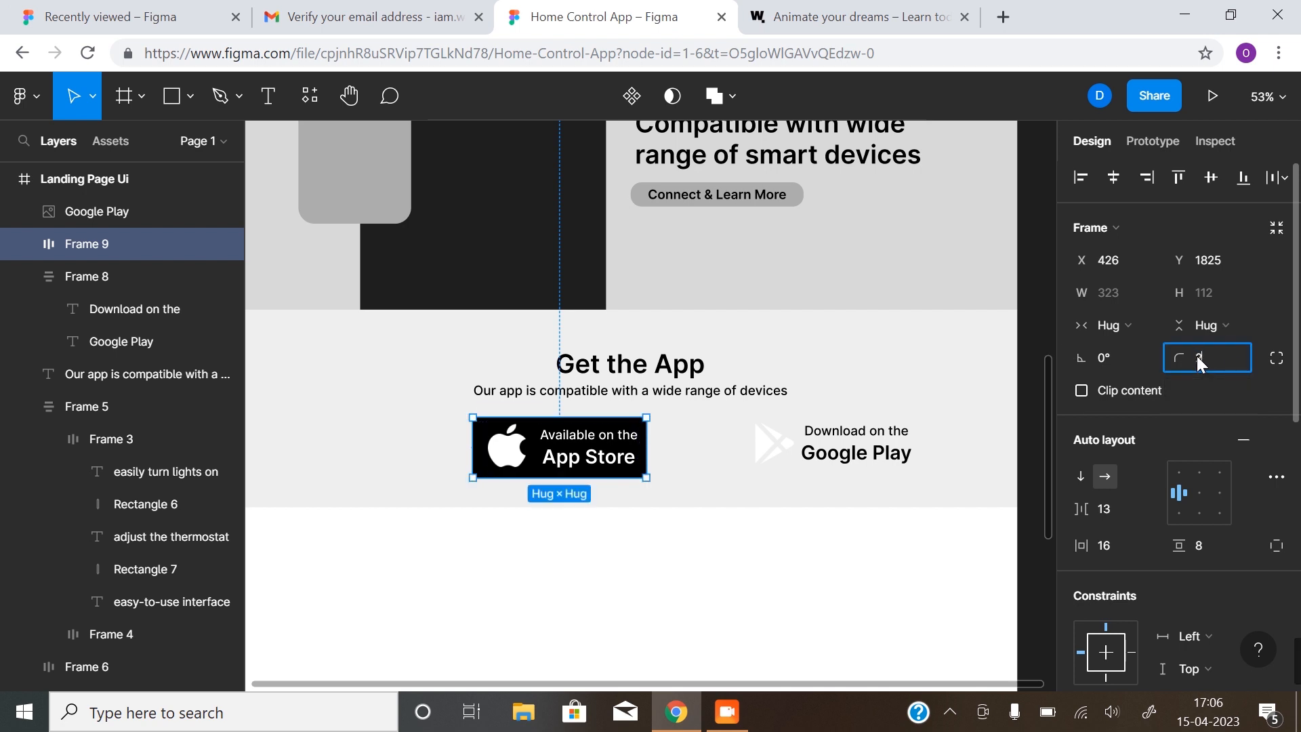
click(766, 572)
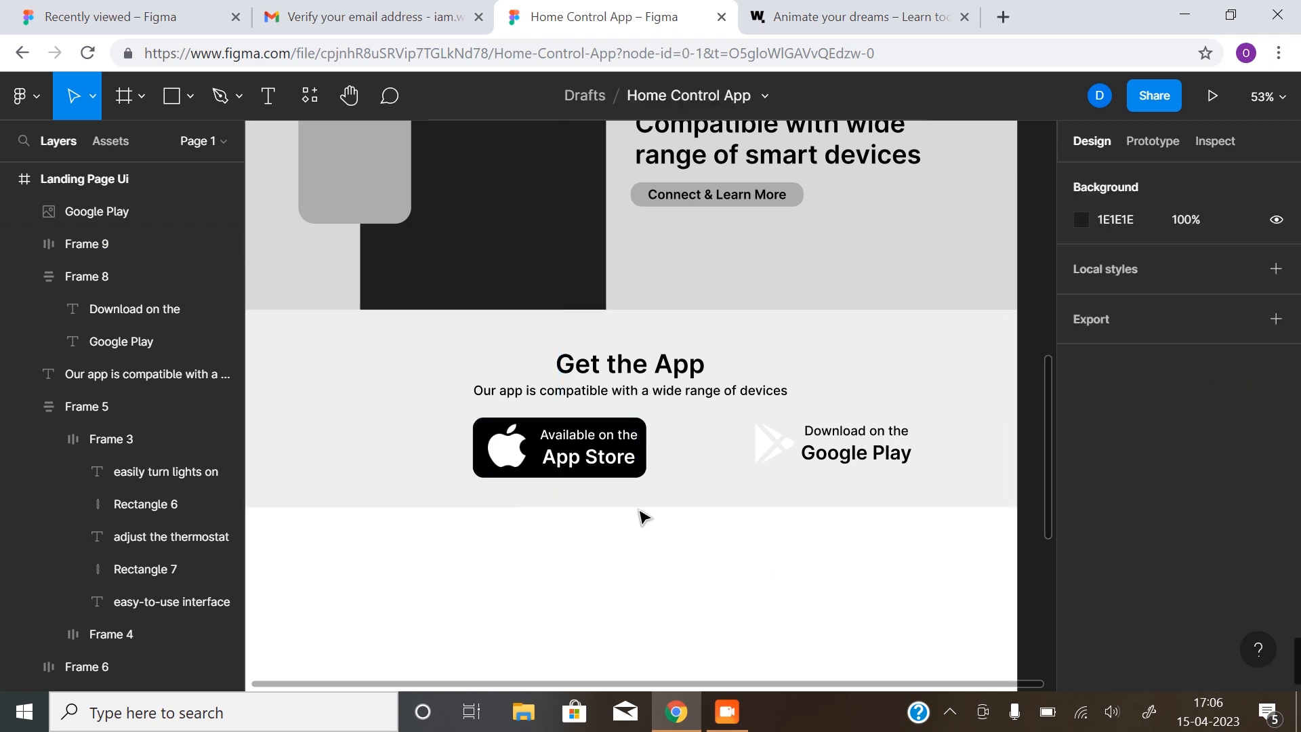
click(637, 471)
click(1206, 369)
text(30)
key(Return)
click(852, 588)
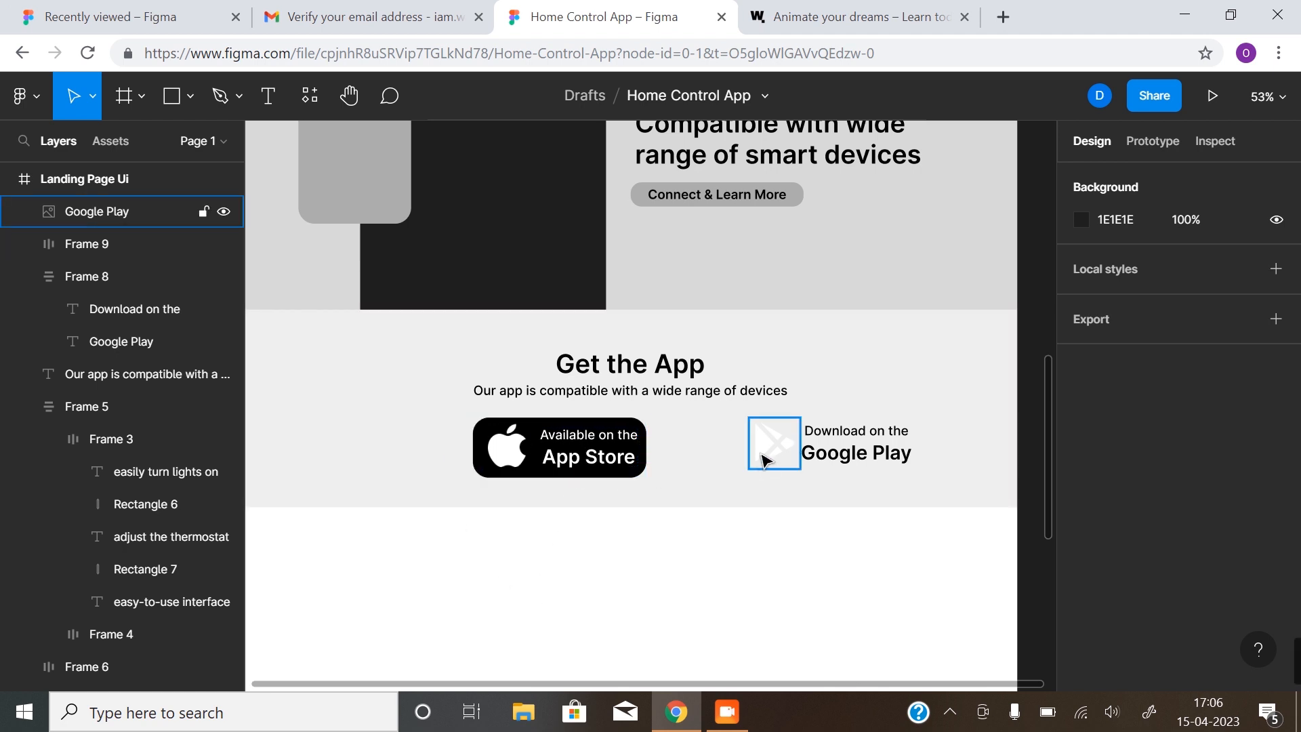
Make the 'Google Play' text white
click(846, 455)
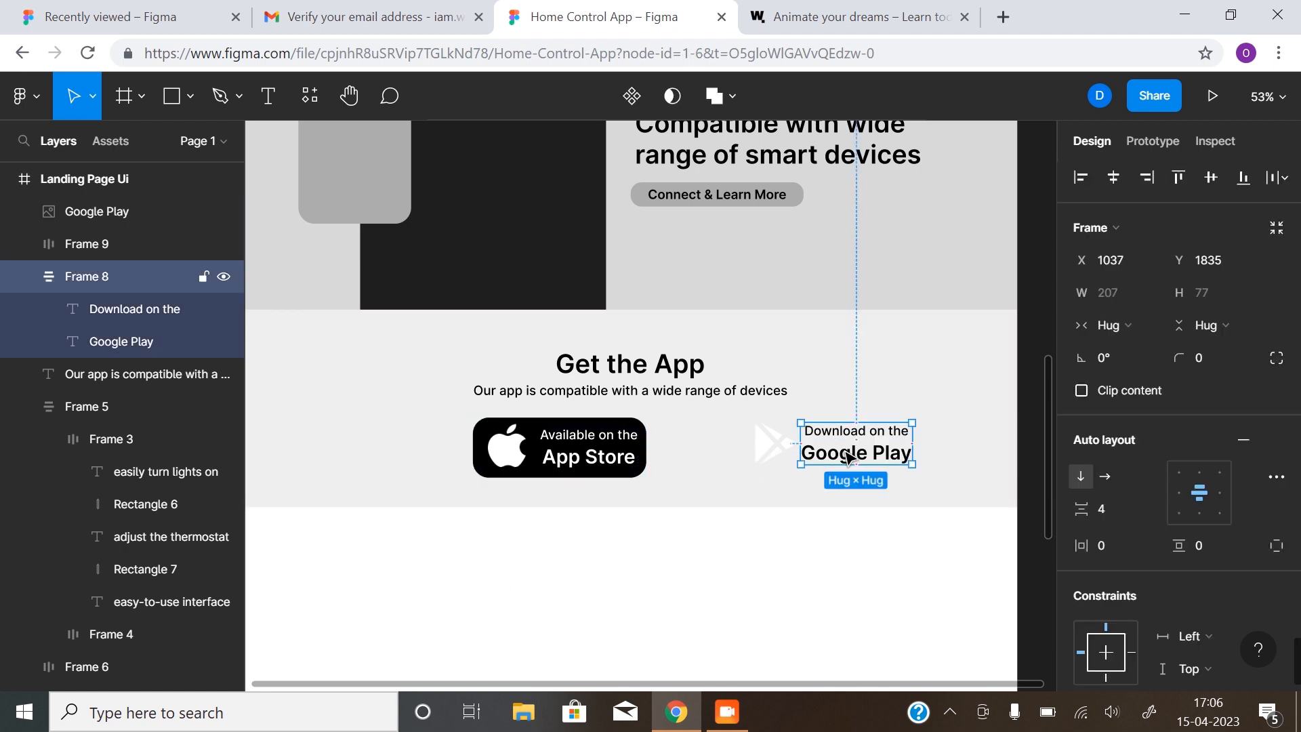
double_click(848, 456)
scroll(1143, 586, down, 4)
click(1081, 466)
click(886, 594)
click(880, 576)
Make the 'Download on the' text white as well
click(846, 433)
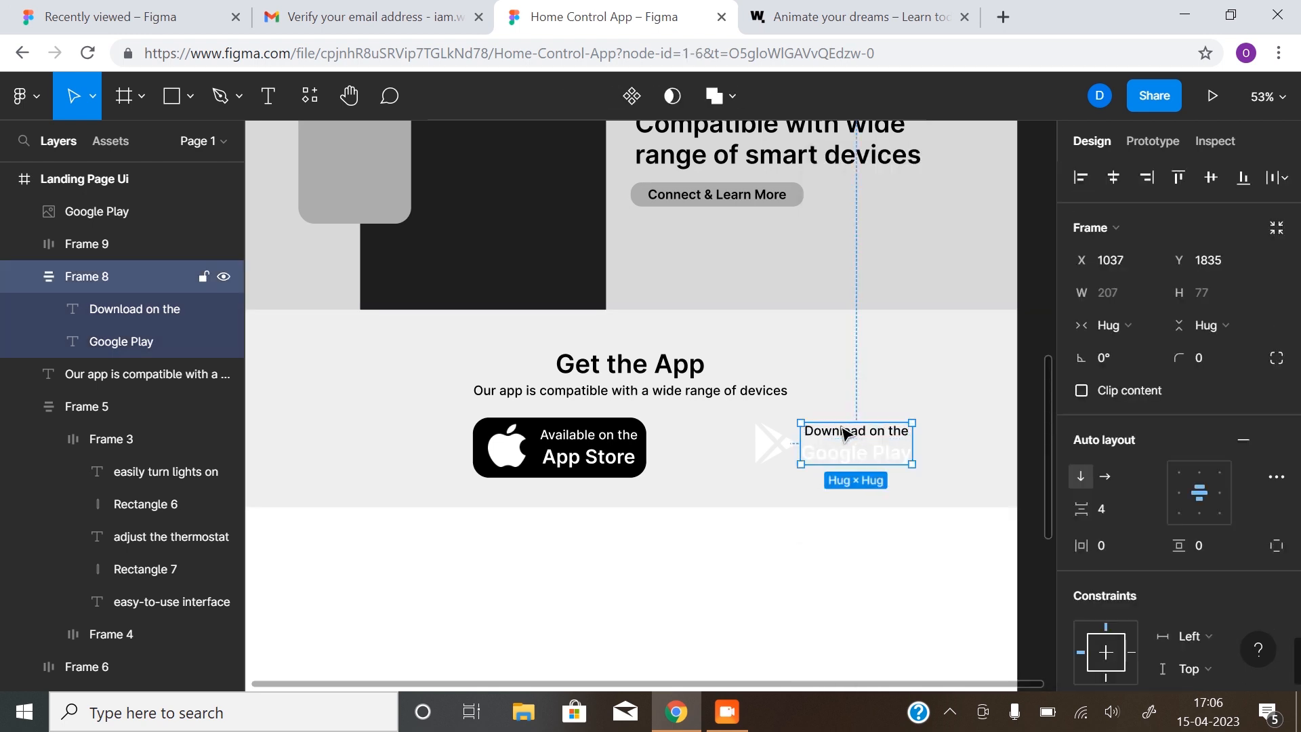
click(845, 434)
scroll(1104, 631, down, 4)
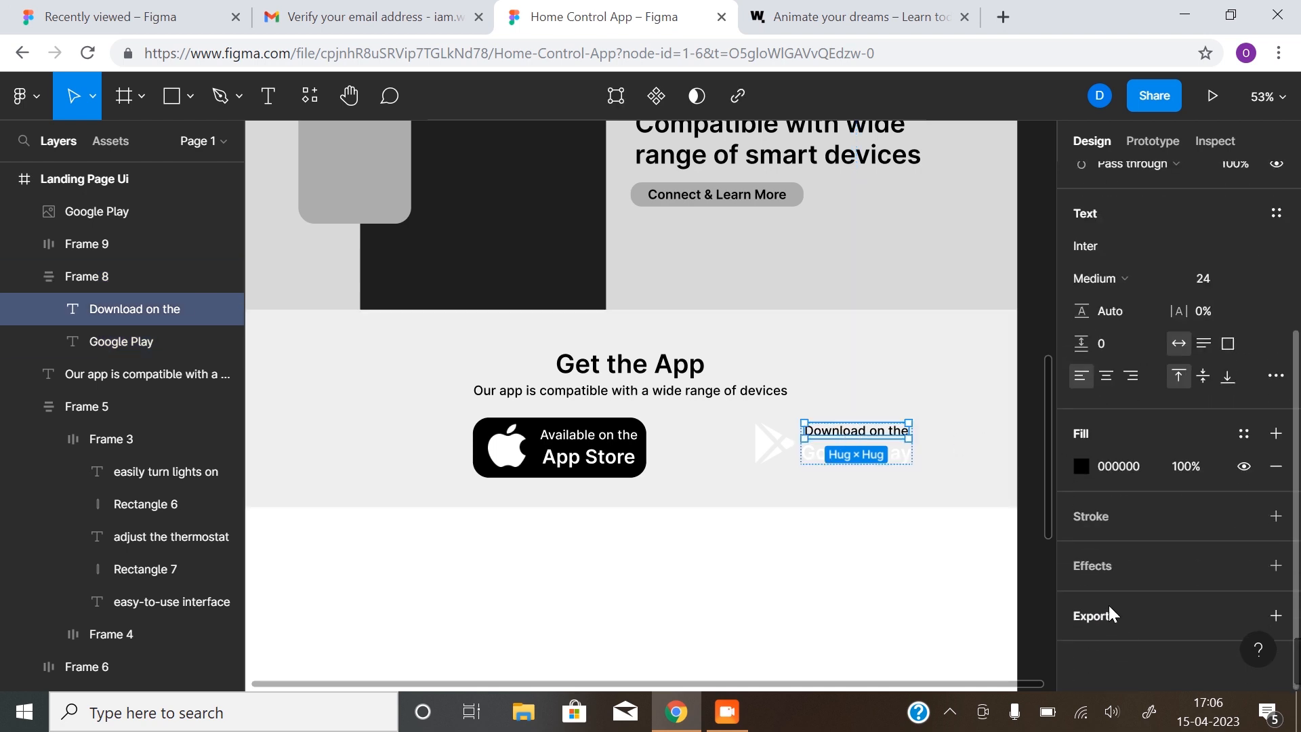
click(1080, 466)
click(886, 594)
Wrap the Google Play icon and its text in an auto-layout frame
click(740, 508)
click(778, 450)
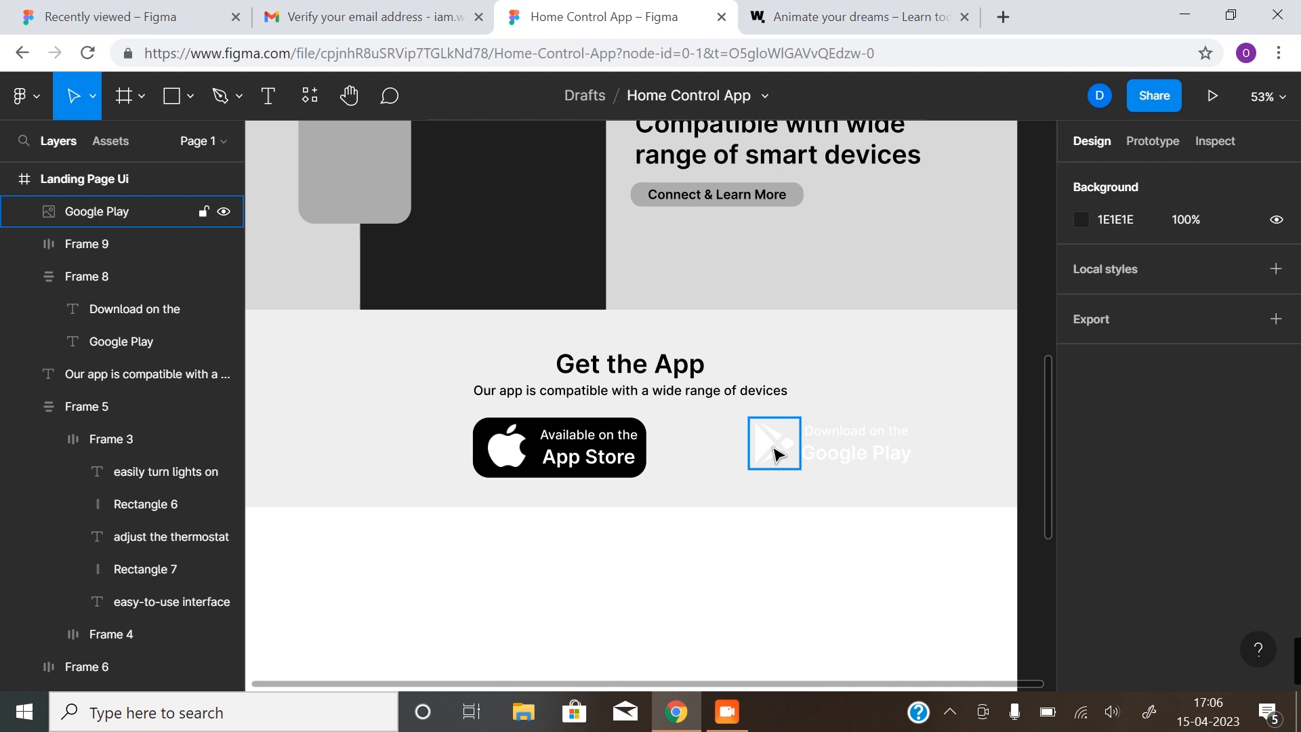
shift+click(850, 458)
key(shift+a)
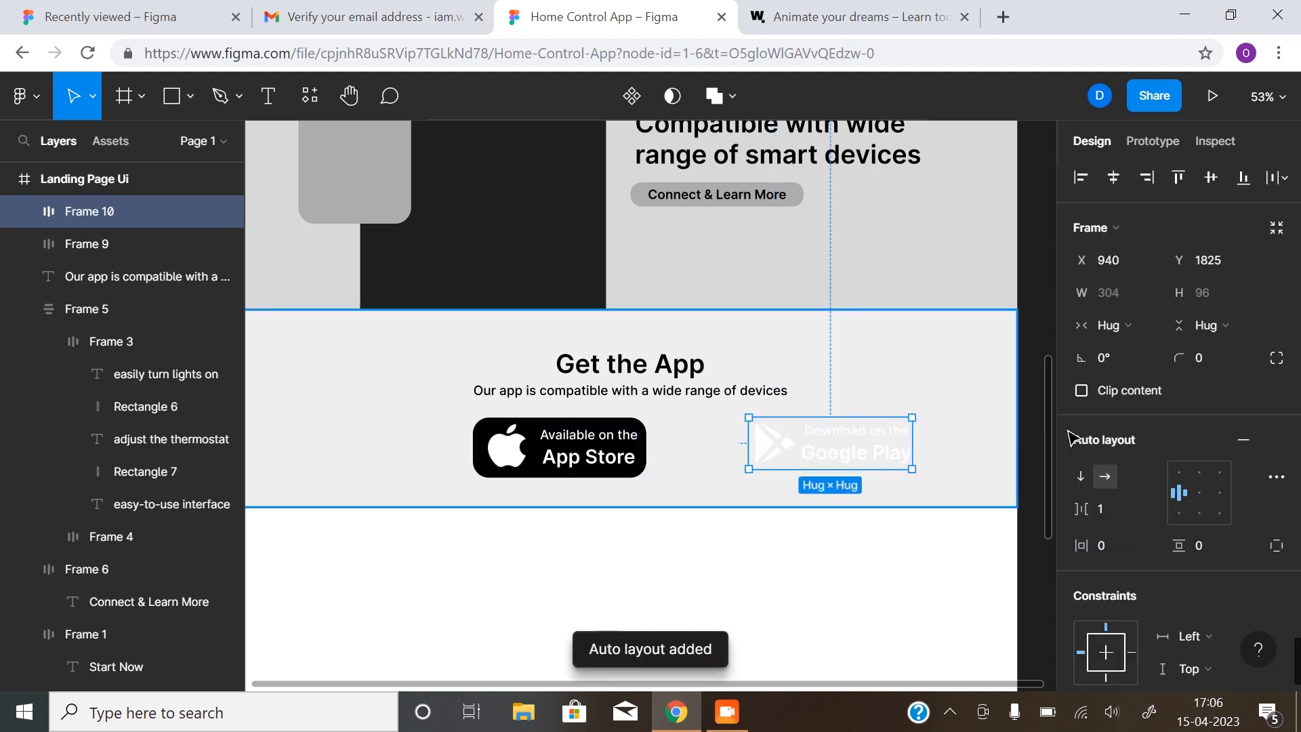
Set item spacing to 8 on both the App Store and Google Play badges
click(626, 465)
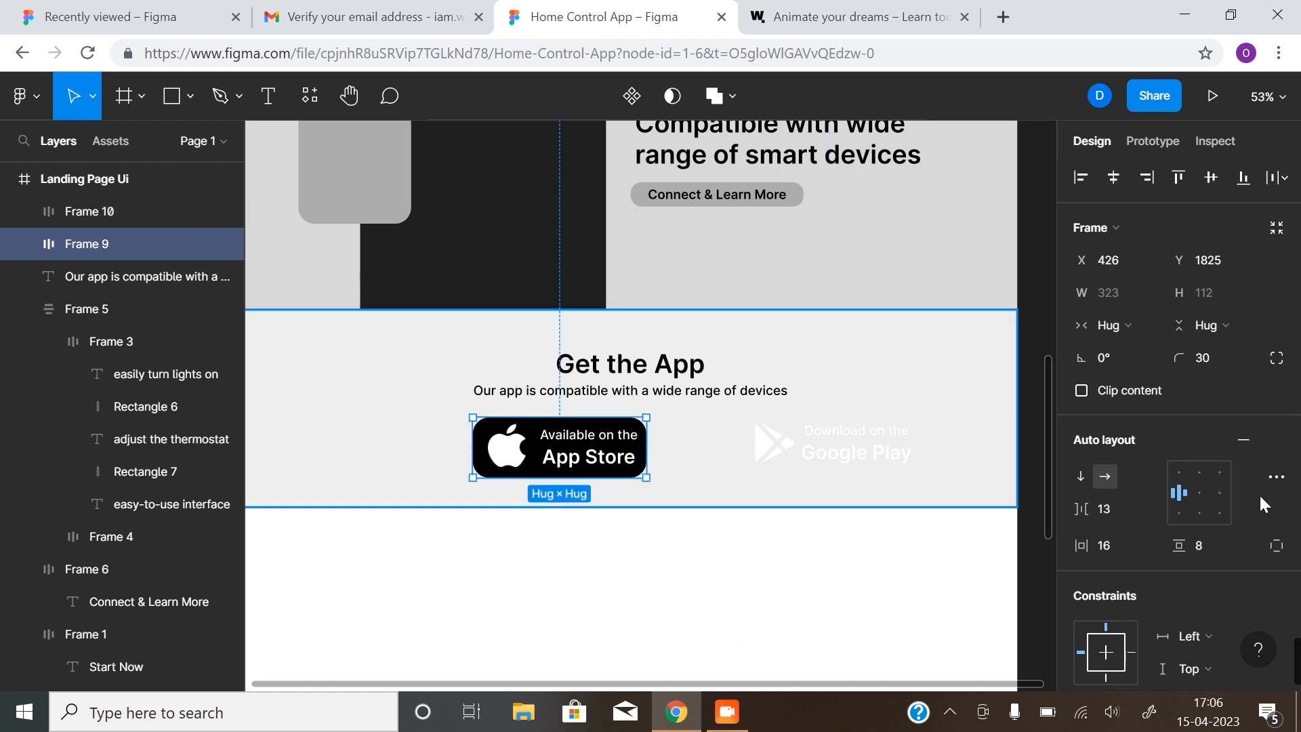
click(1105, 509)
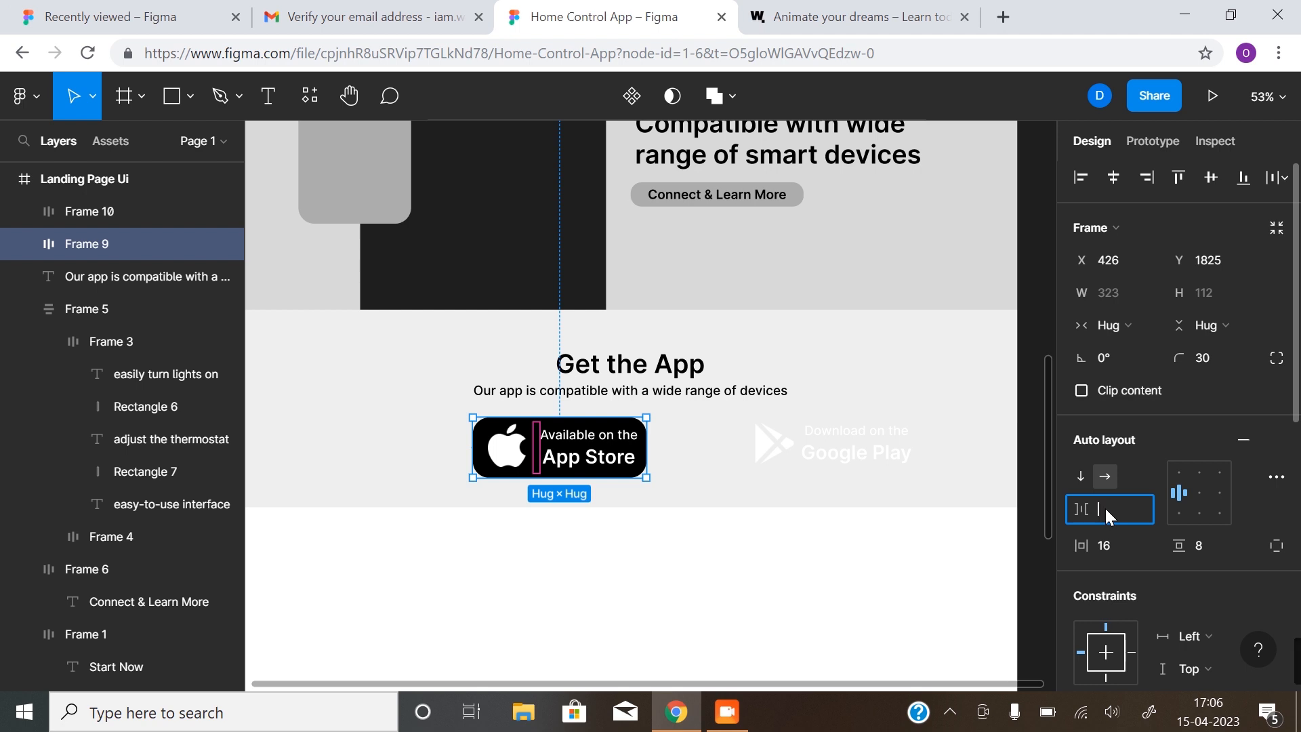
text(8)
key(Return)
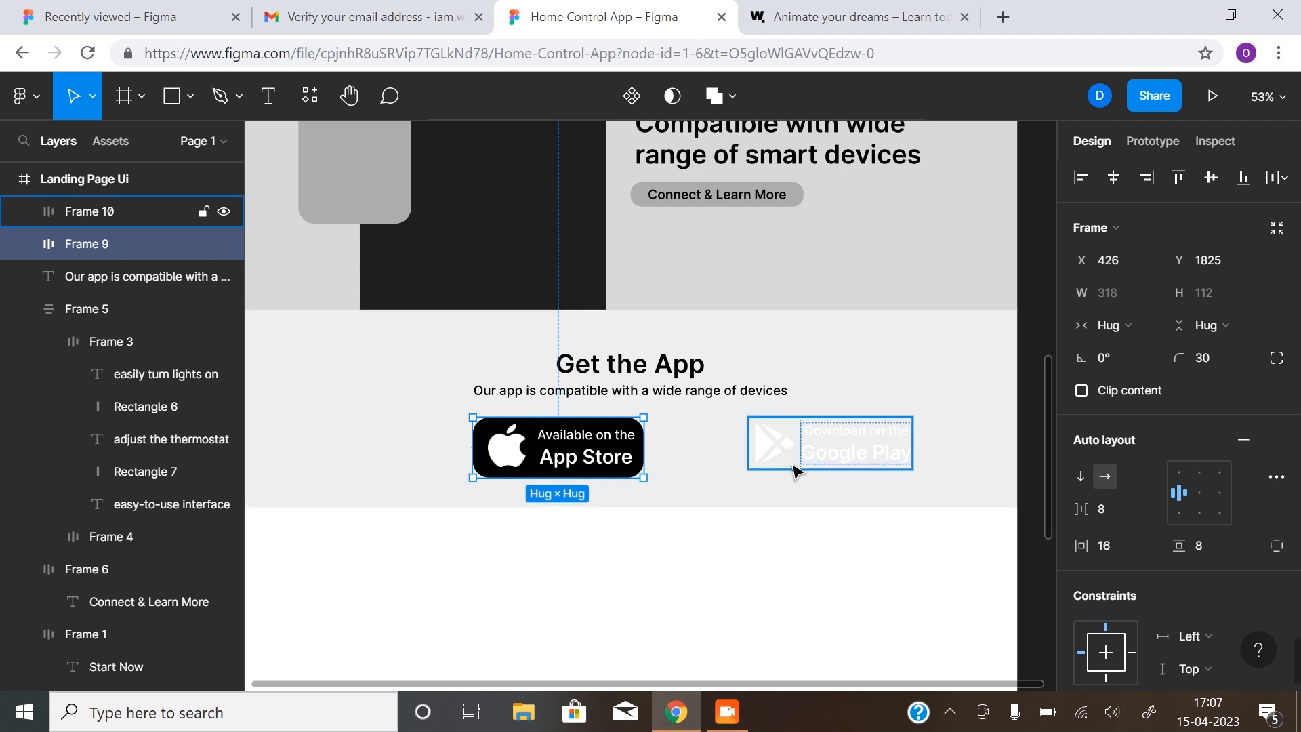
click(793, 465)
click(1099, 510)
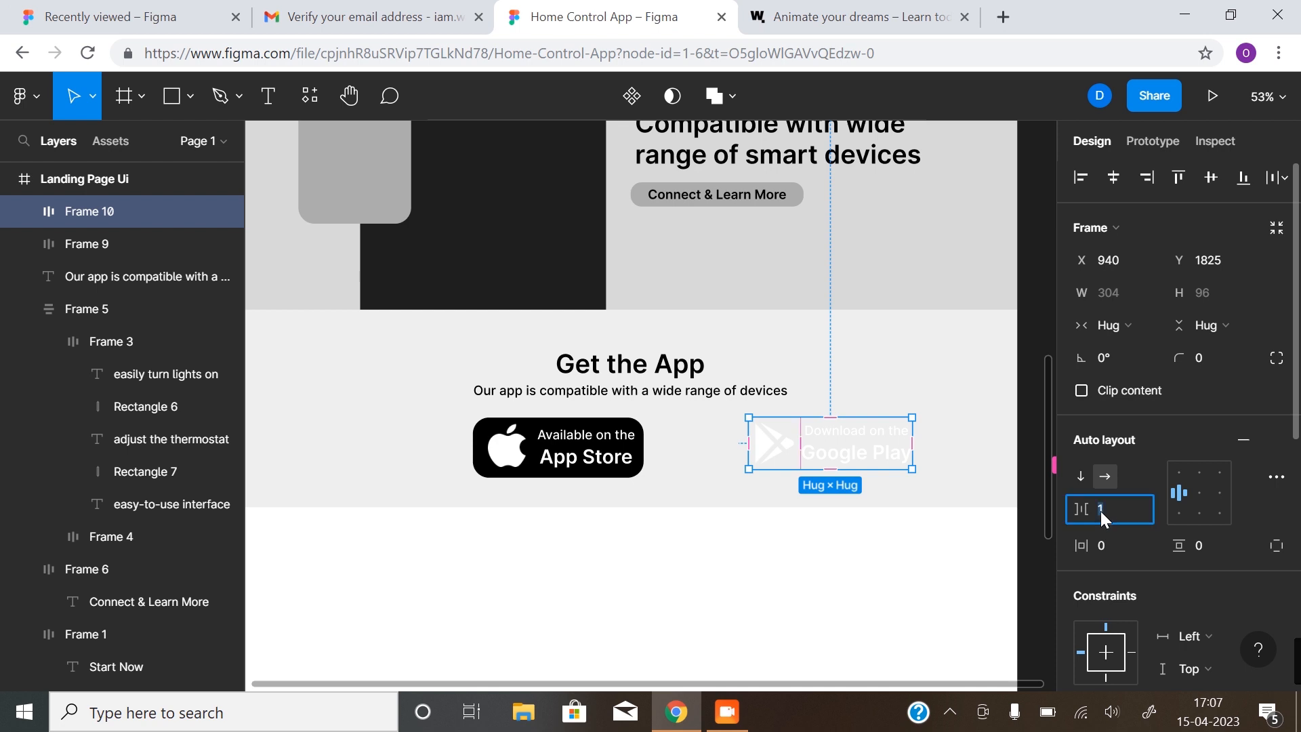
key(Return)
Give the Google Play badge 16 horizontal and 8 vertical padding
click(1099, 546)
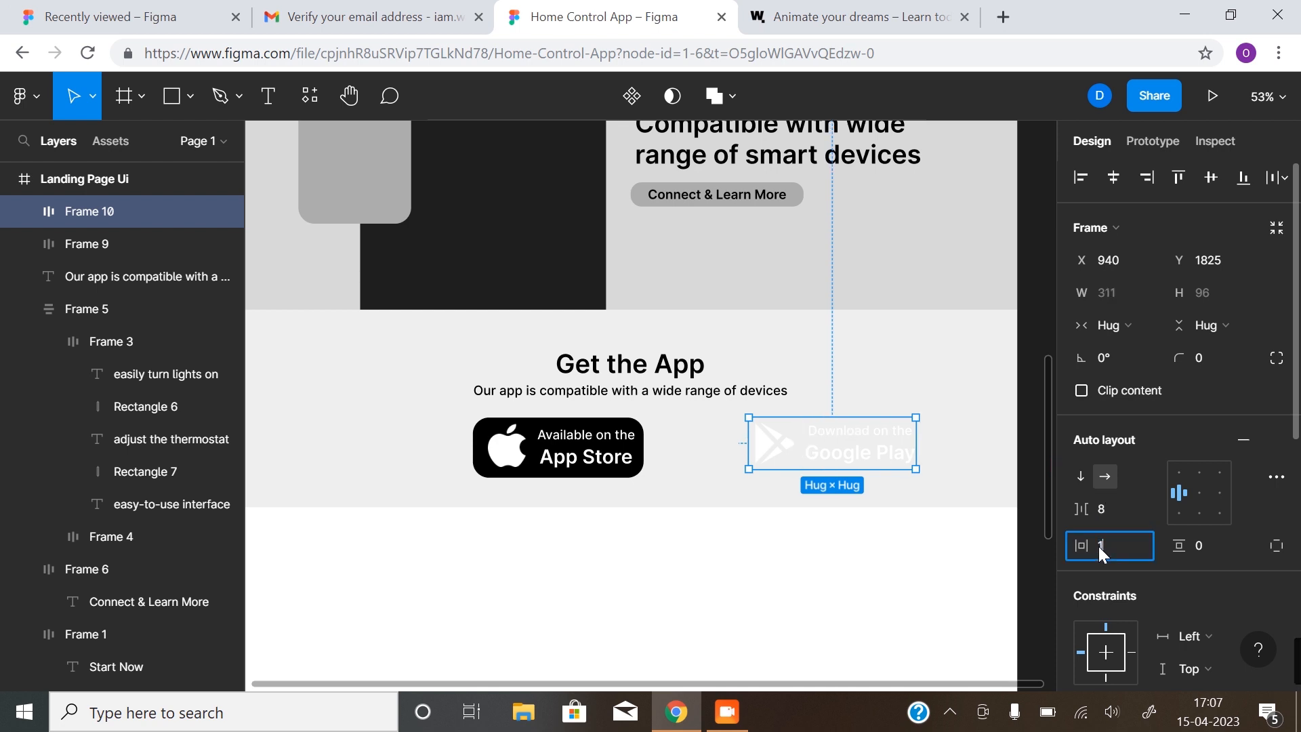
click(1199, 549)
text(8)
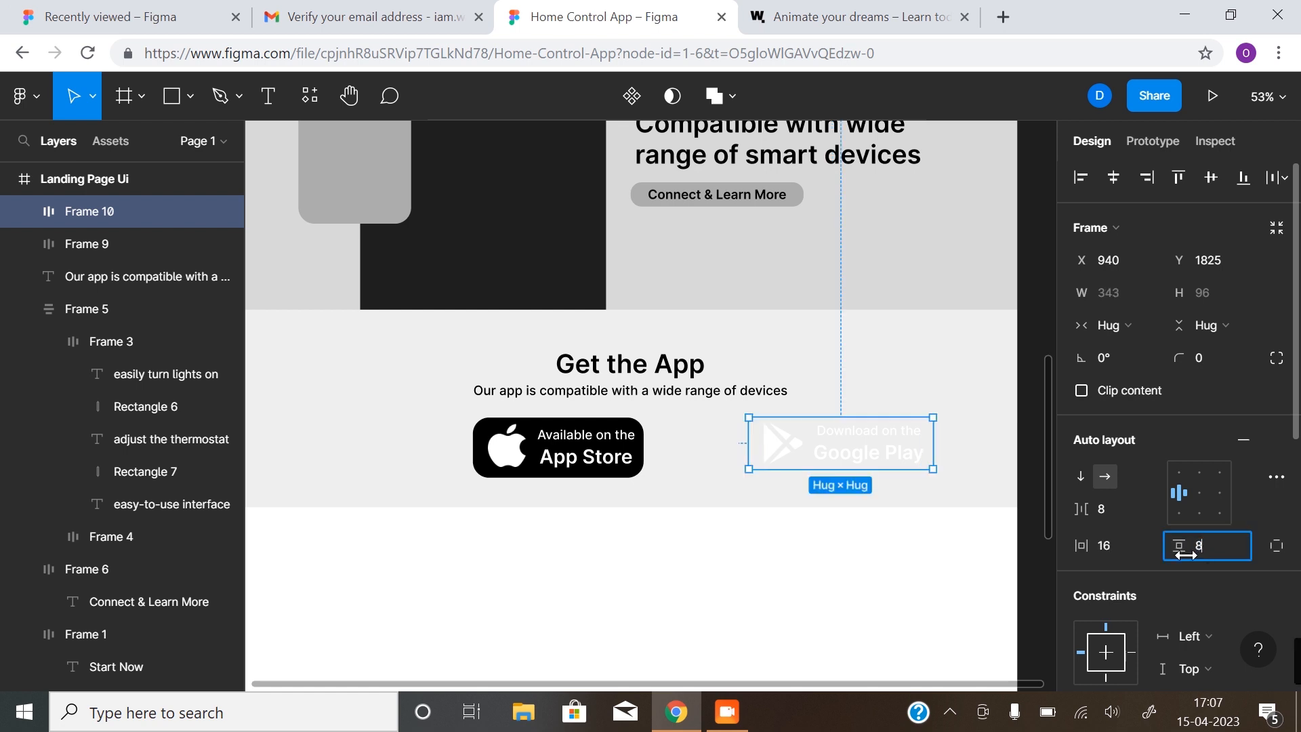
key(Return)
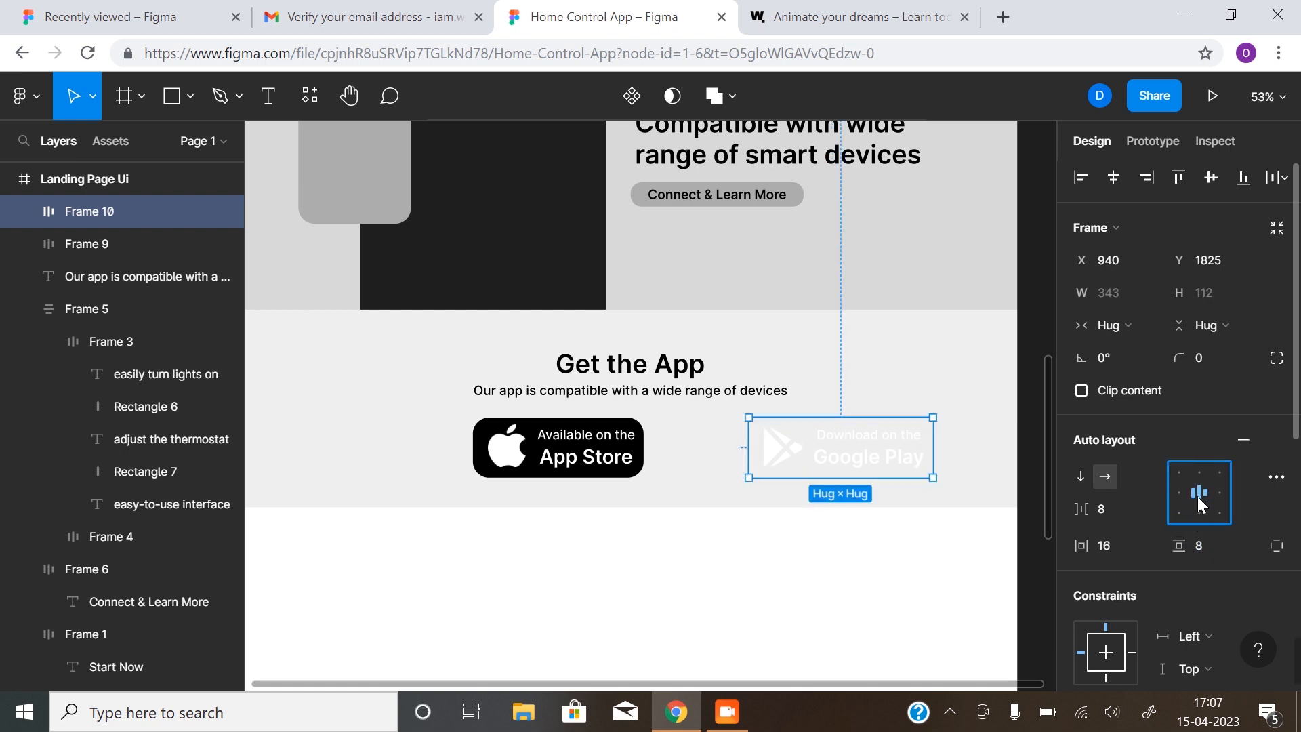
Centre-align the App Store badge's icon and text, then select the Google Play badge
click(577, 447)
click(1199, 492)
click(810, 467)
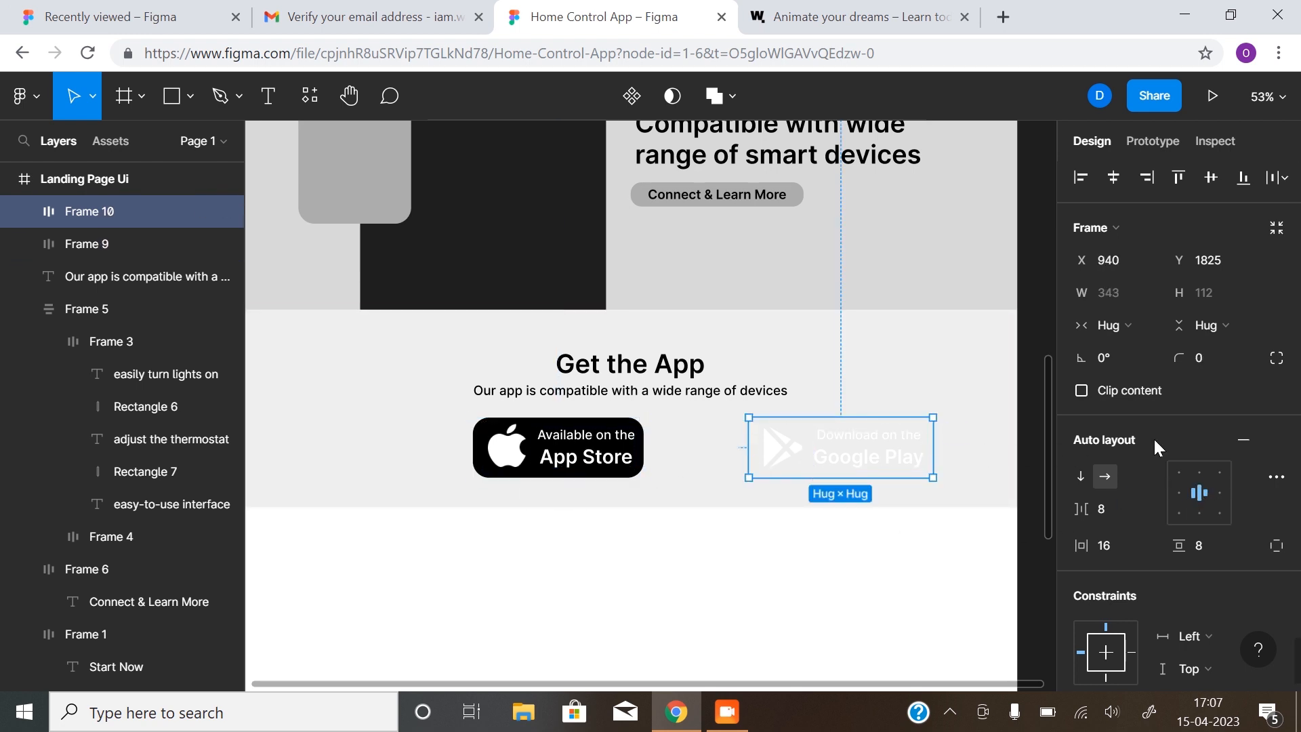
scroll(1128, 607, down, 5)
scroll(1121, 583, down, 2)
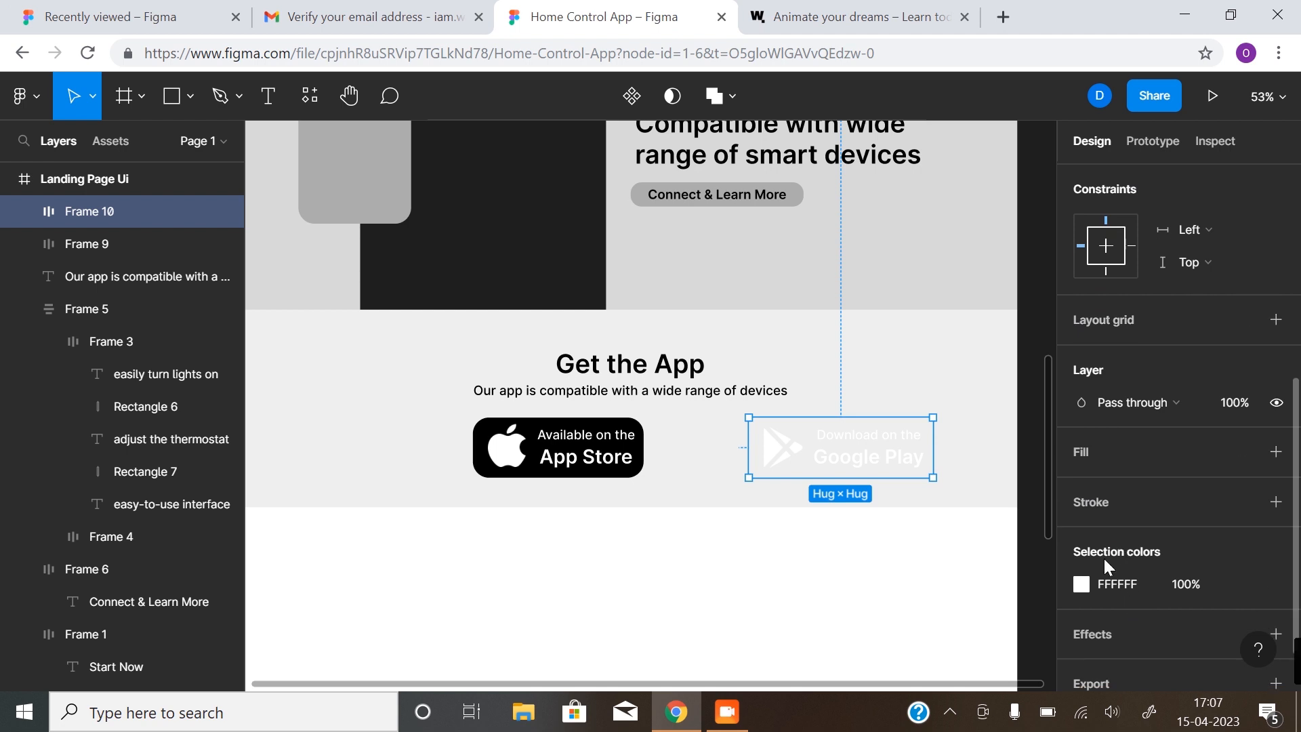
Add a black fill to the Google Play badge
click(1275, 451)
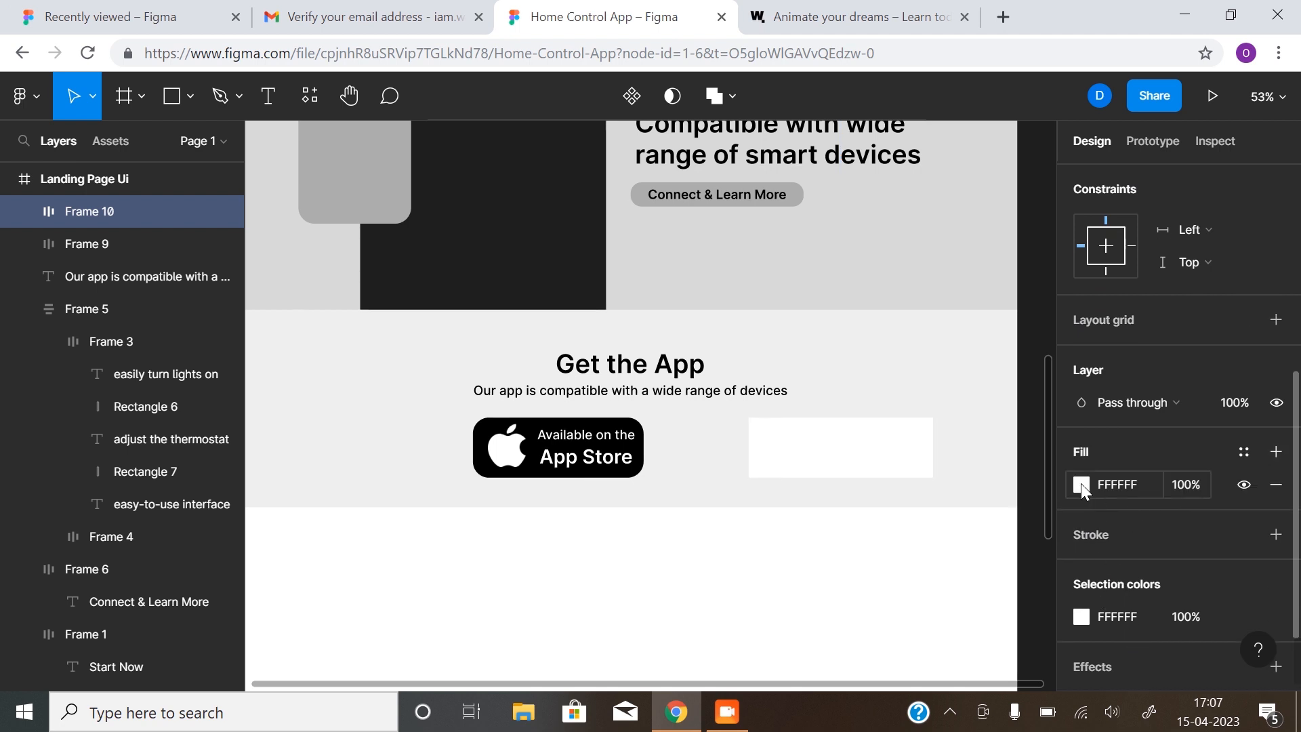
click(1081, 483)
click(838, 593)
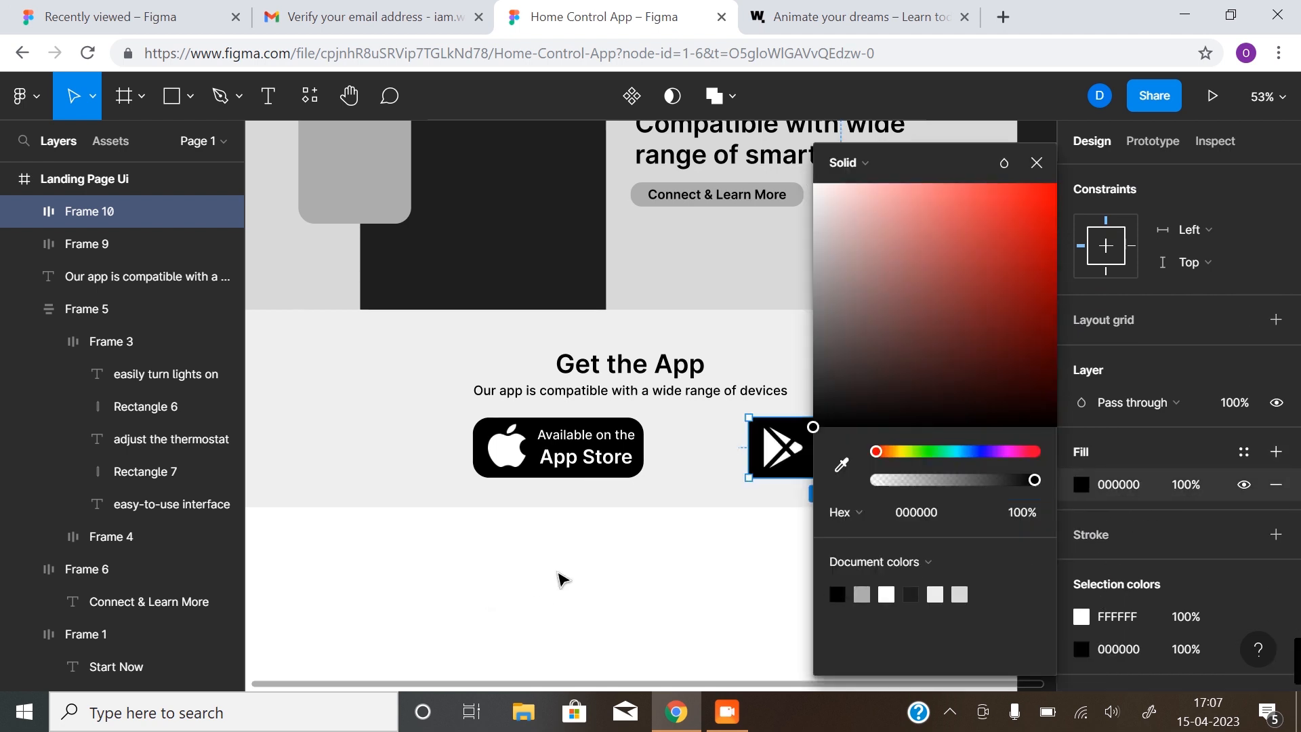
click(569, 579)
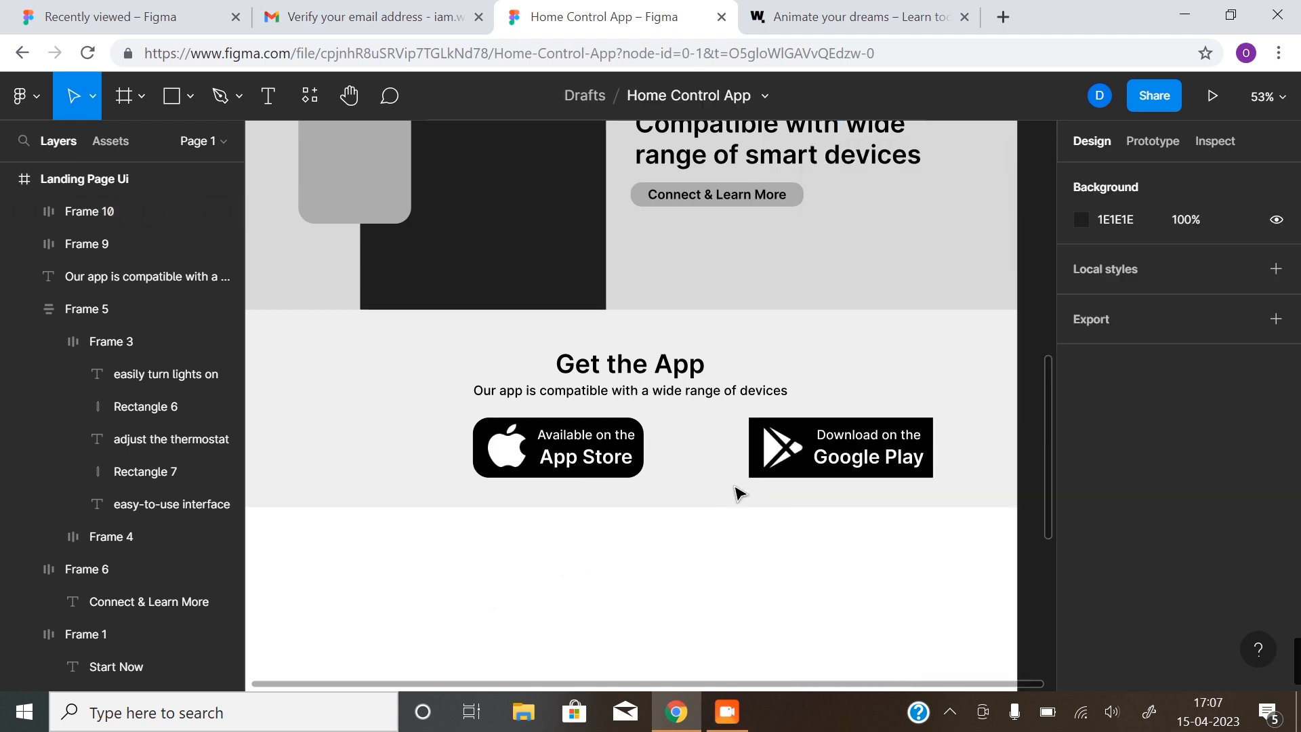
Round the Google Play badge's corners to 30, then select it together with the App Store badge
click(759, 430)
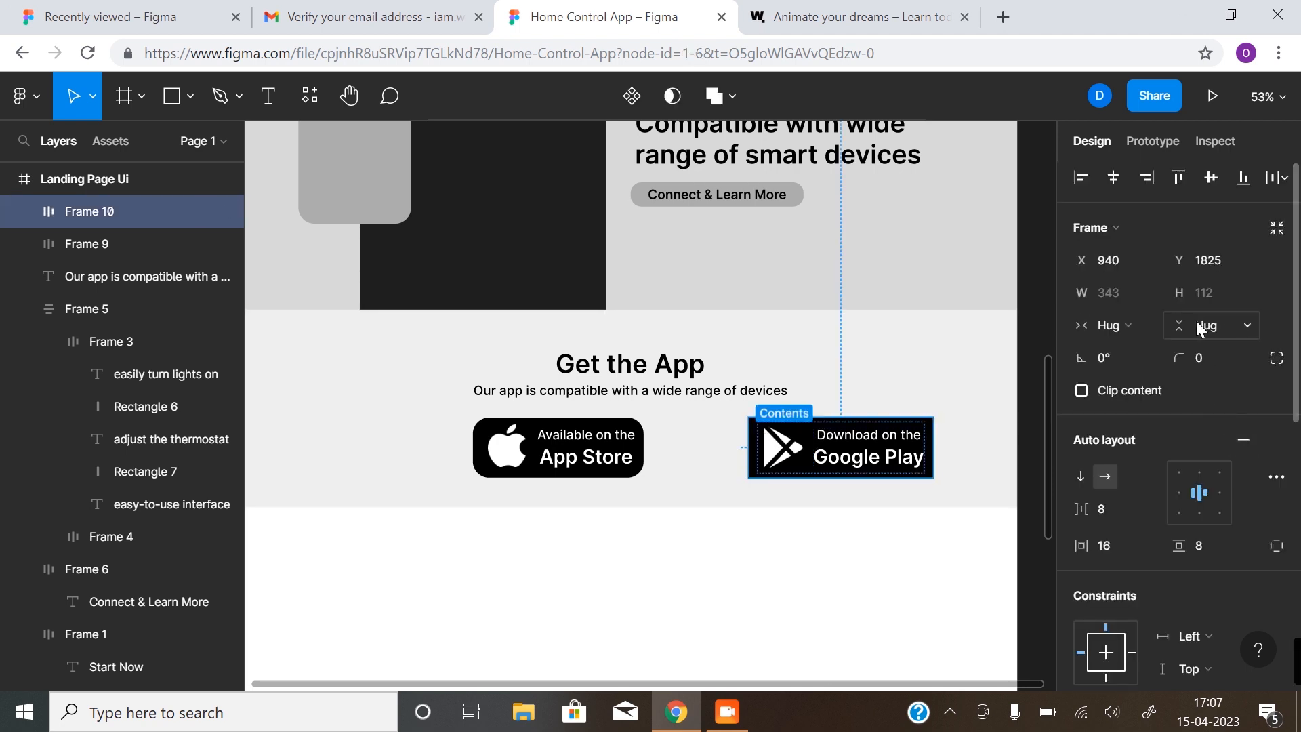
click(1193, 372)
text(30)
key(Return)
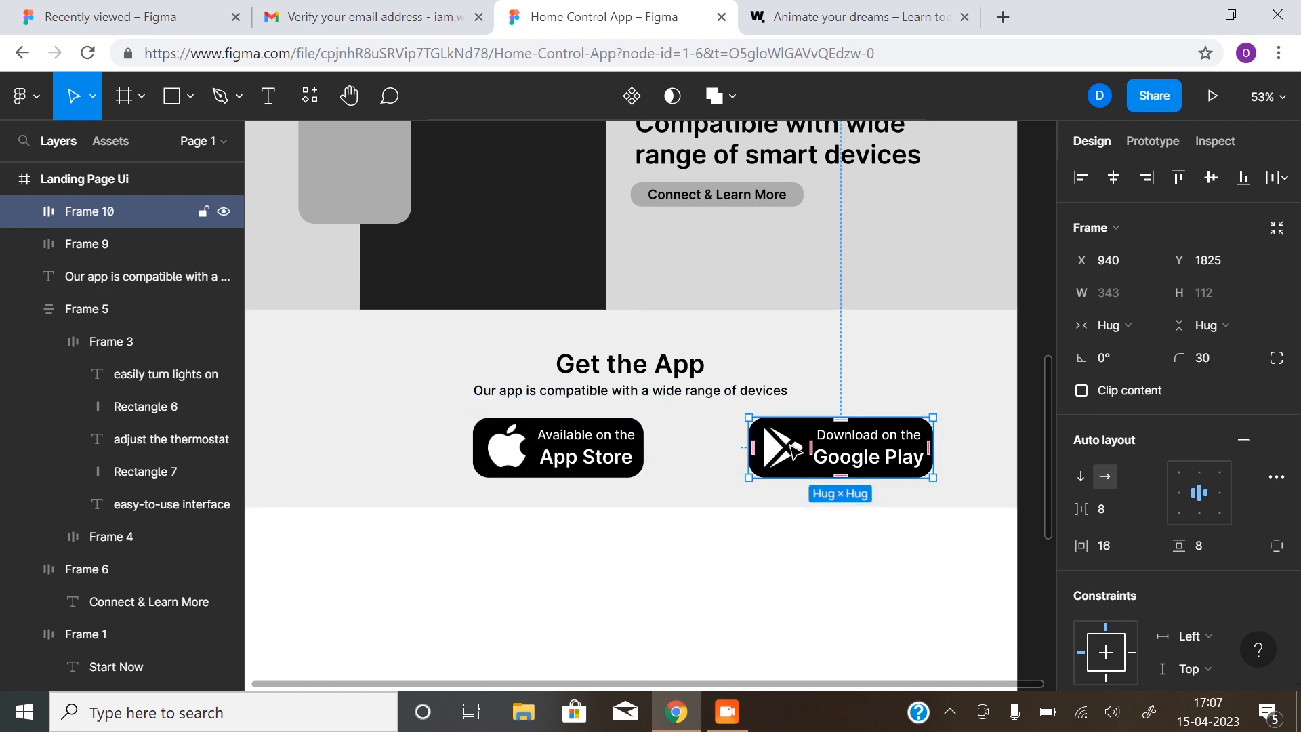
click(772, 569)
click(821, 456)
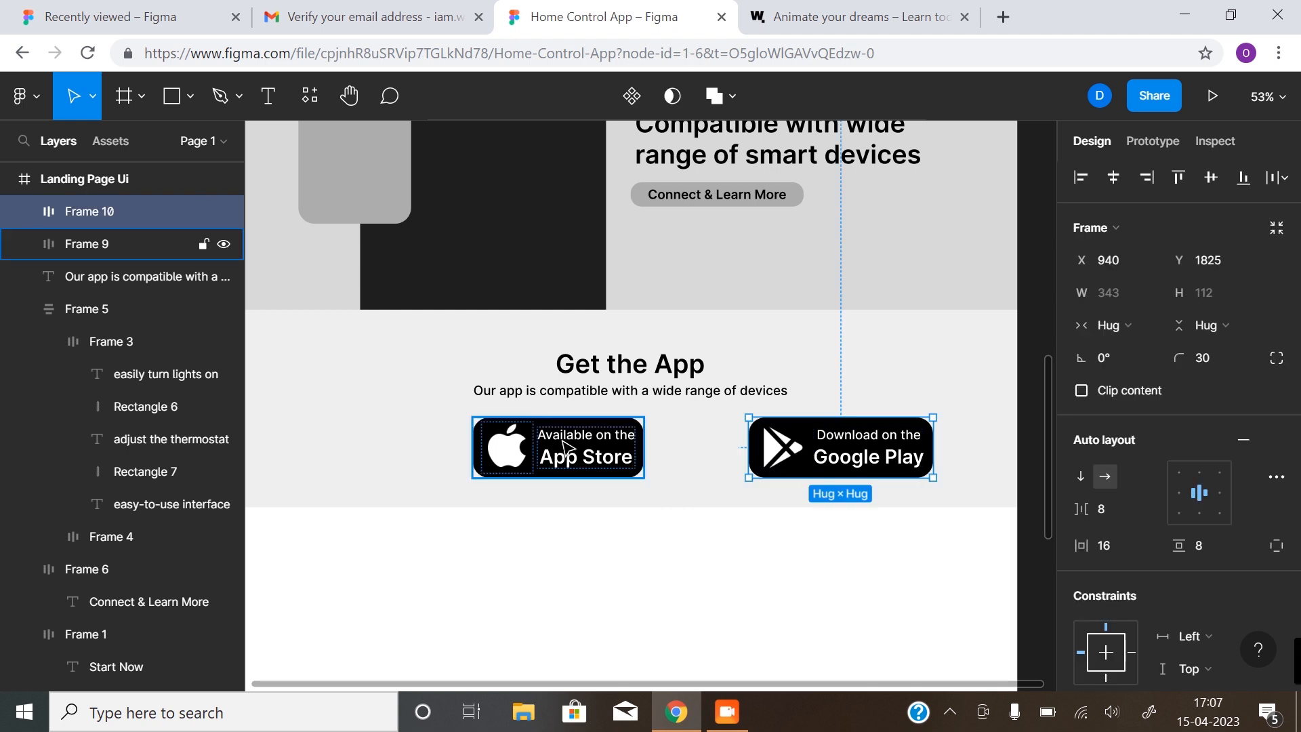
shift+click(566, 447)
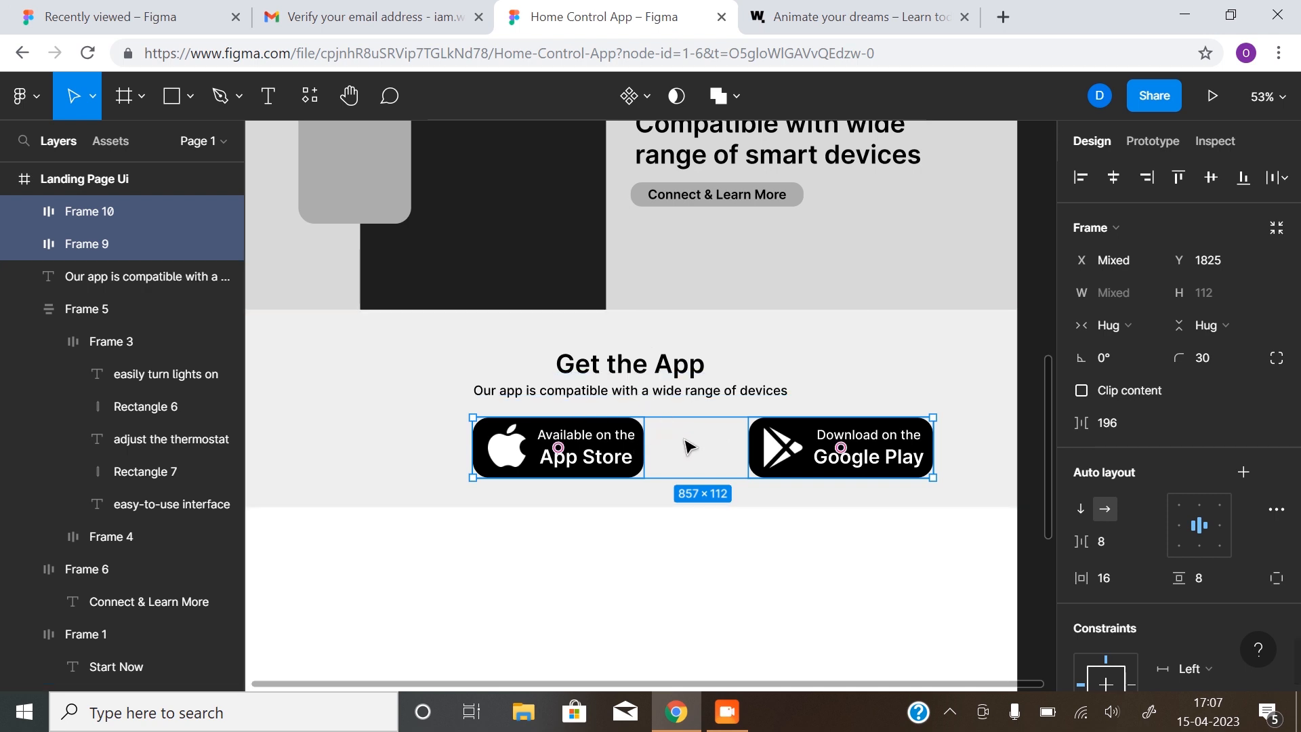
Wrap both store badges in a horizontal auto-layout row, trying gaps of 160 then 80
key(shift+a)
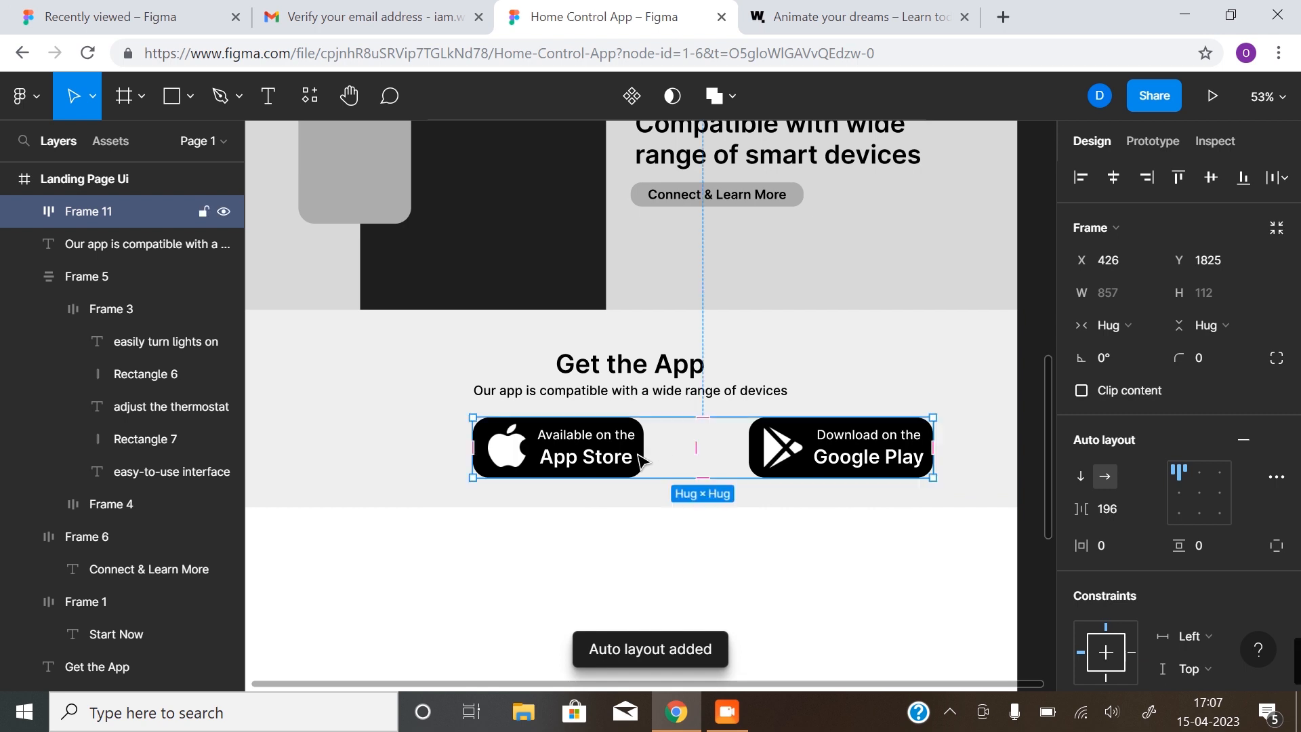
click(1107, 511)
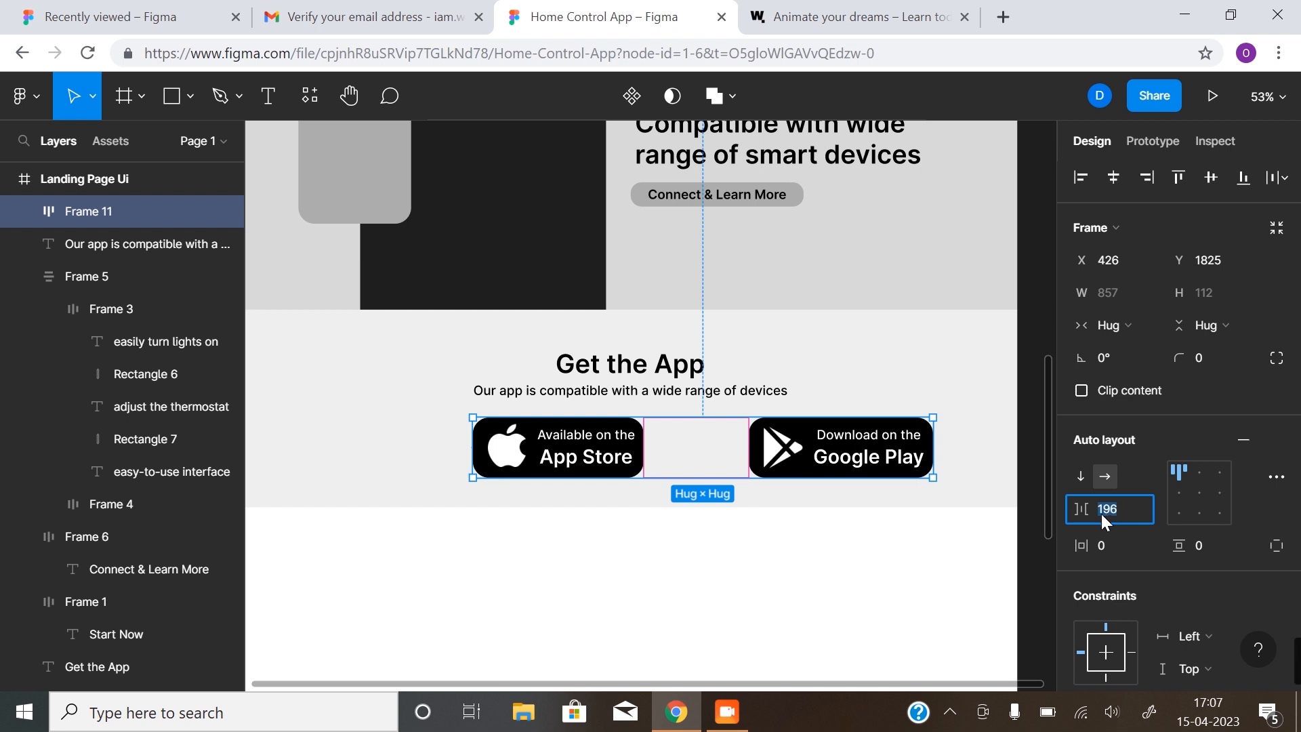
text(160)
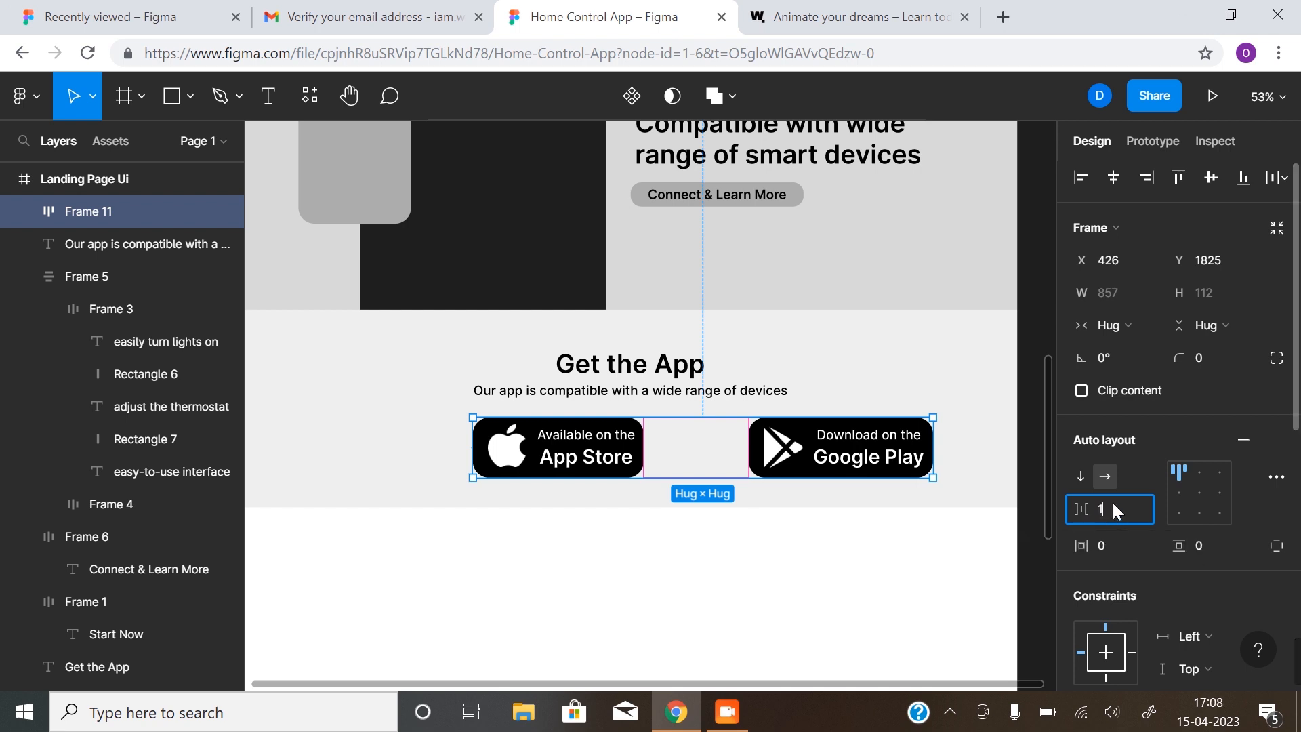
key(Return)
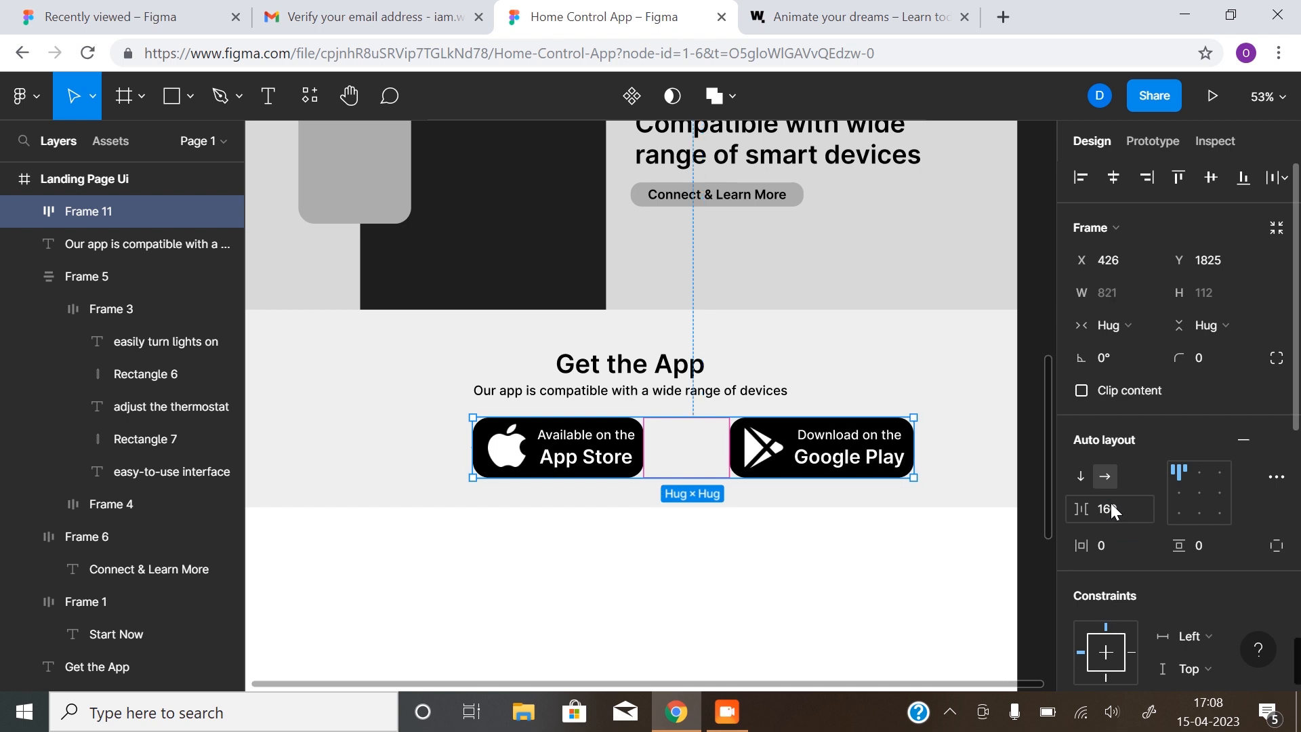
click(1101, 514)
text(80)
key(Return)
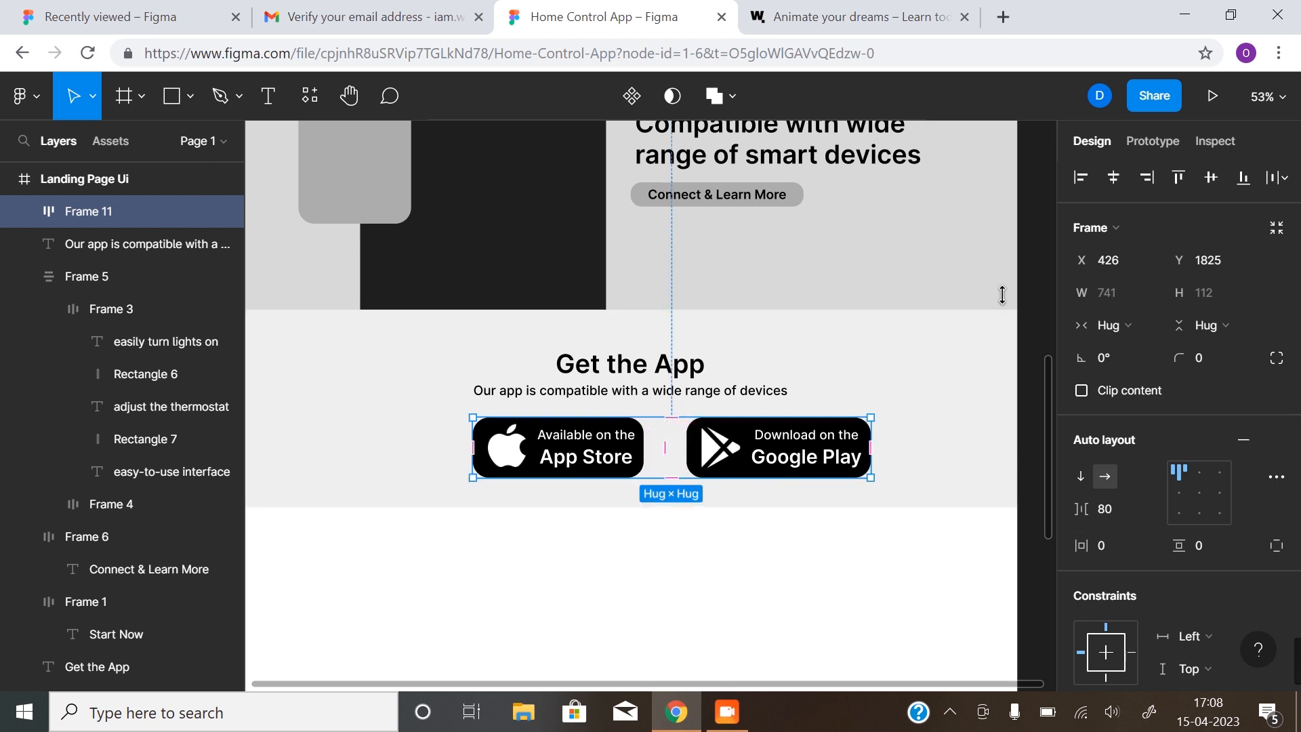
Centre the badge row horizontally and set the gap between badges to 40
click(1112, 180)
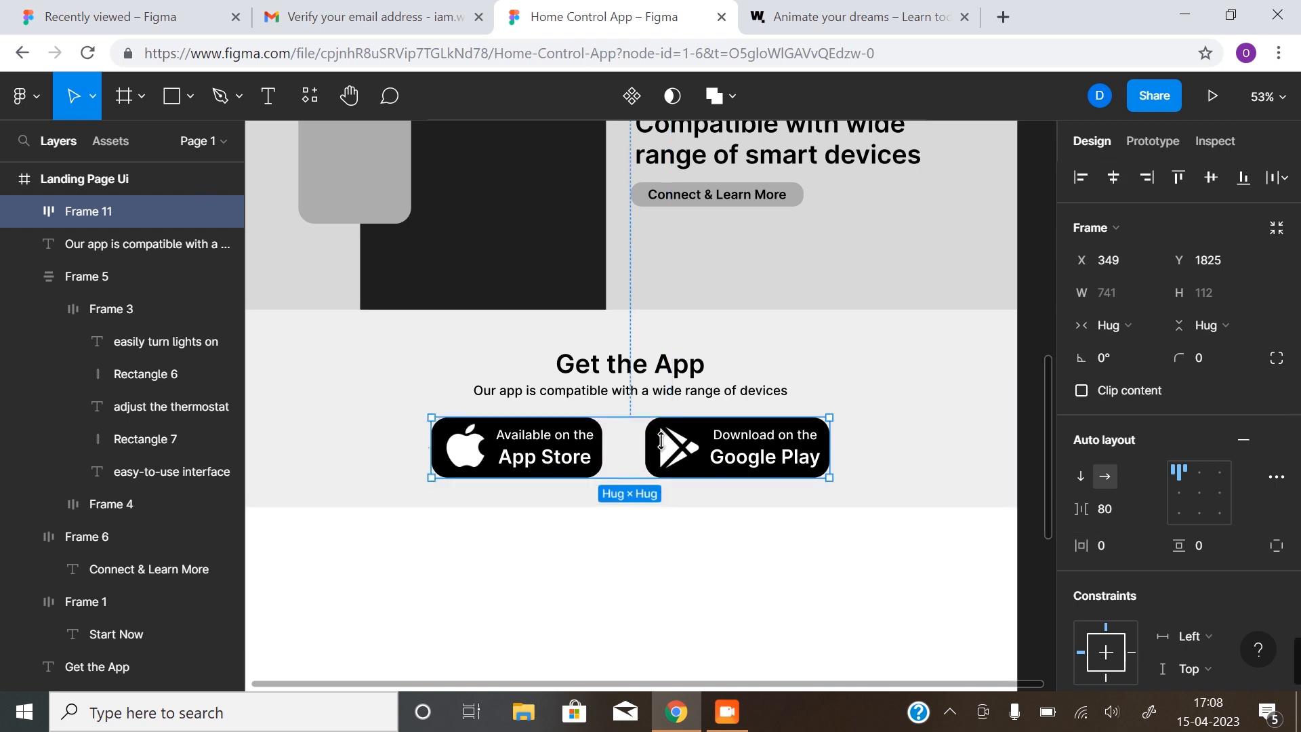
click(691, 530)
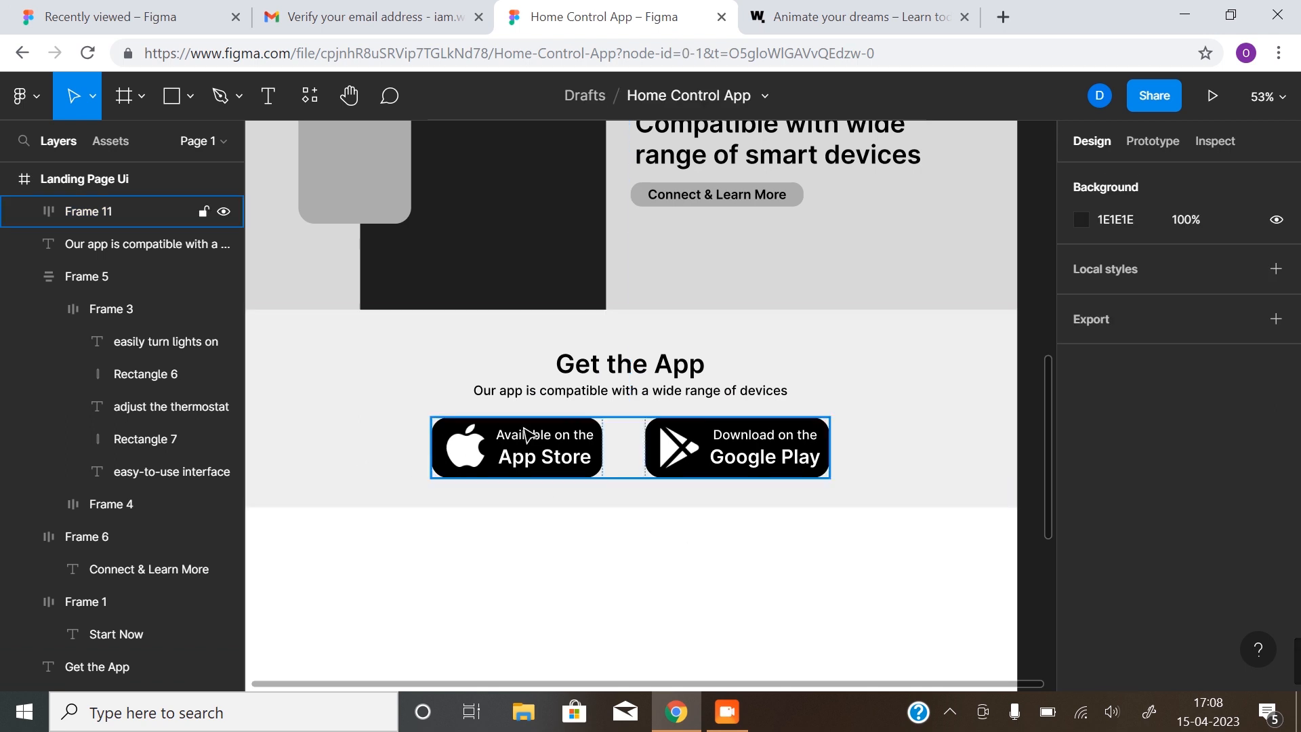
click(559, 433)
click(1106, 508)
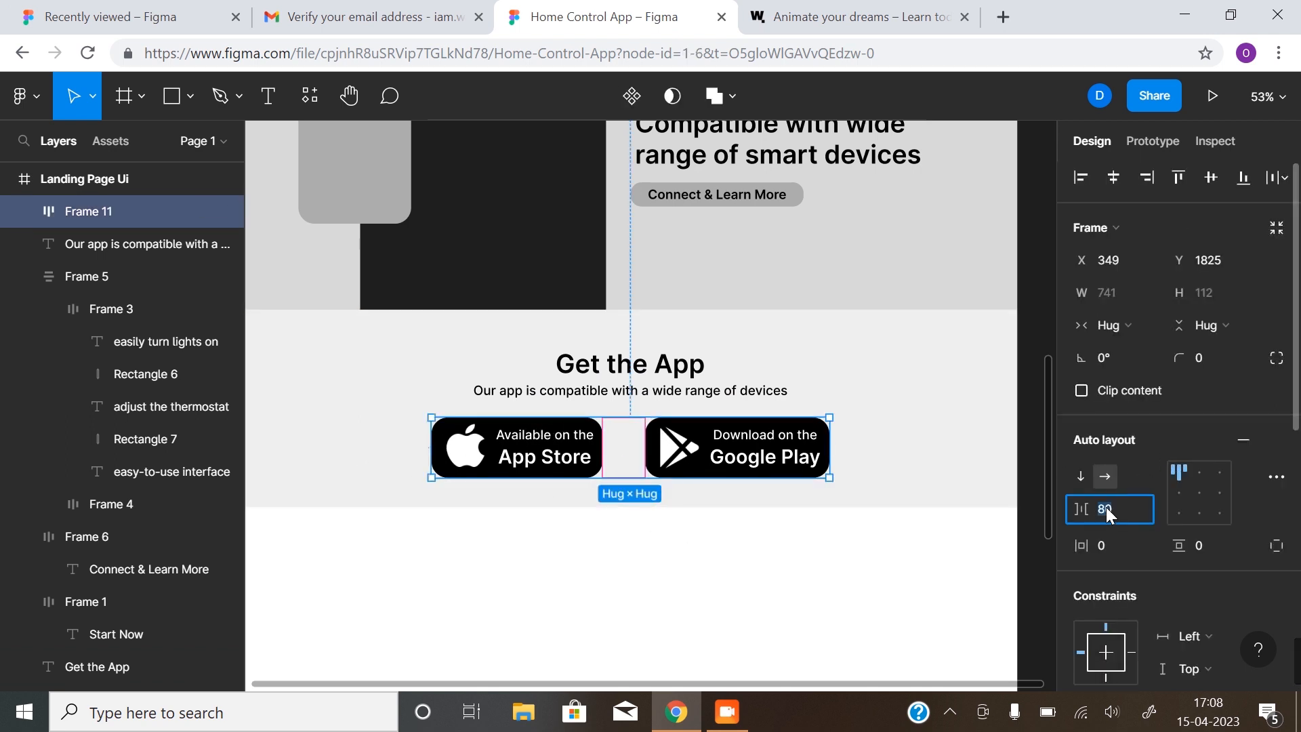
key(Return)
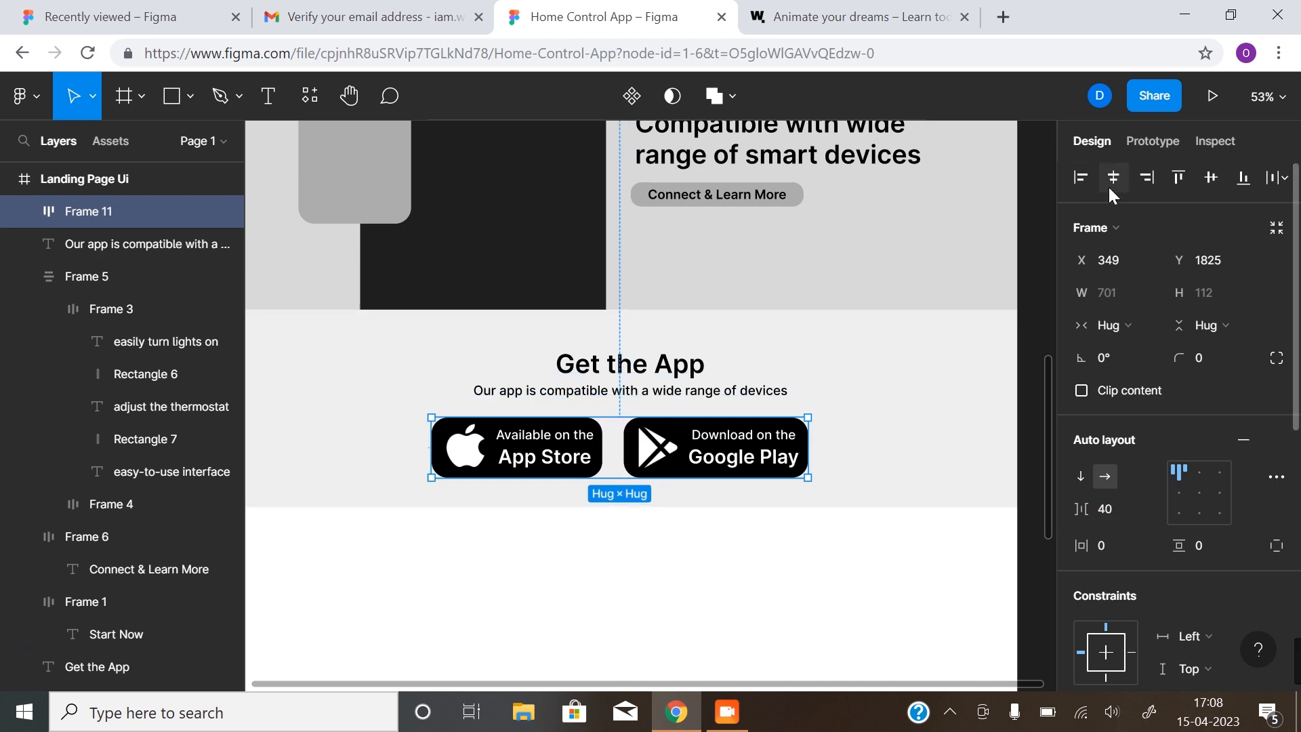
Select the grey Get the App band and drag its bottom edge down to lengthen it
click(683, 594)
scroll(683, 593, down, 3)
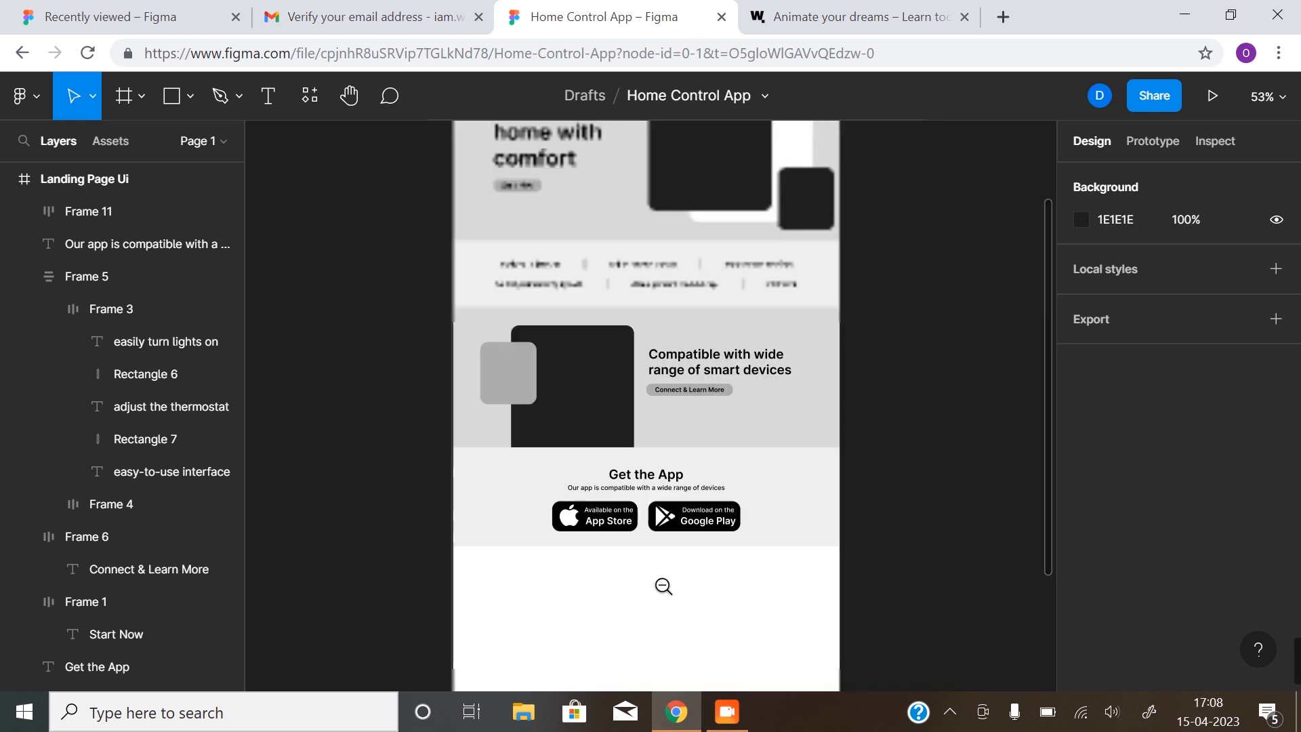
scroll(603, 485, down, 1)
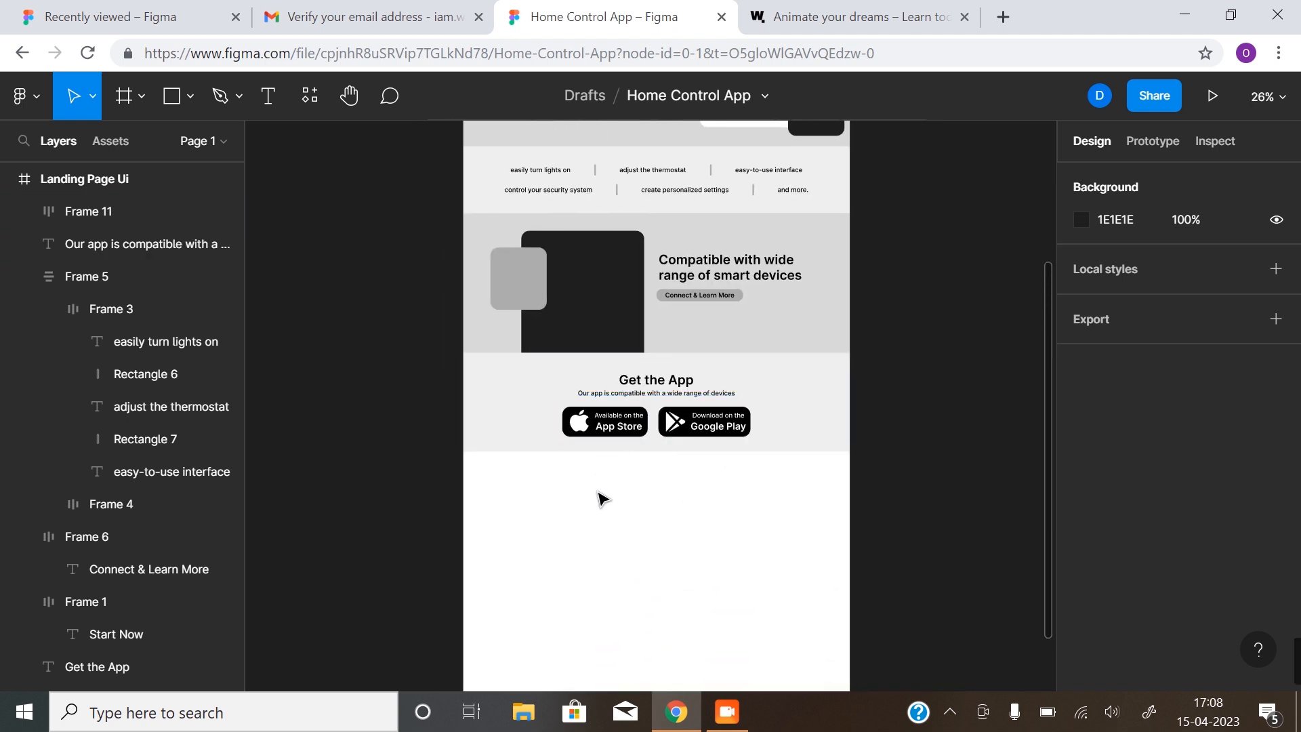
click(670, 421)
shift+click(669, 394)
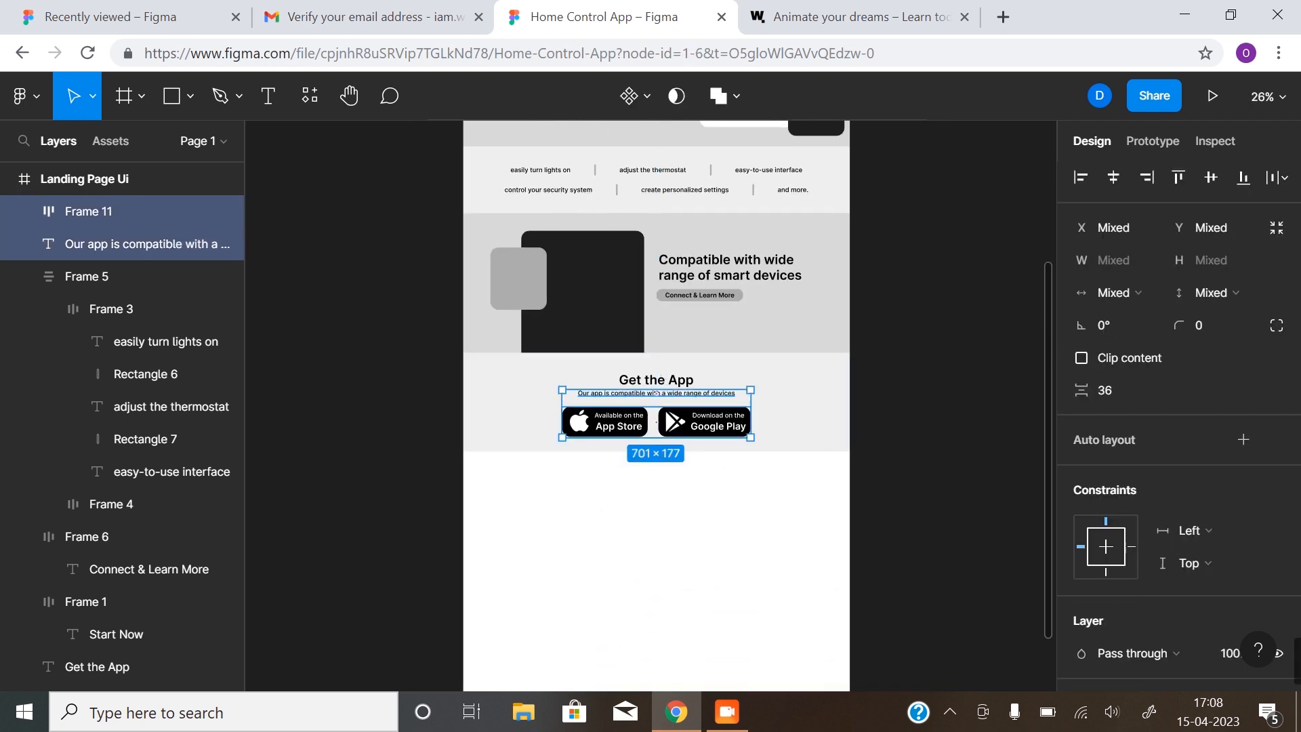
shift+click(662, 380)
click(897, 407)
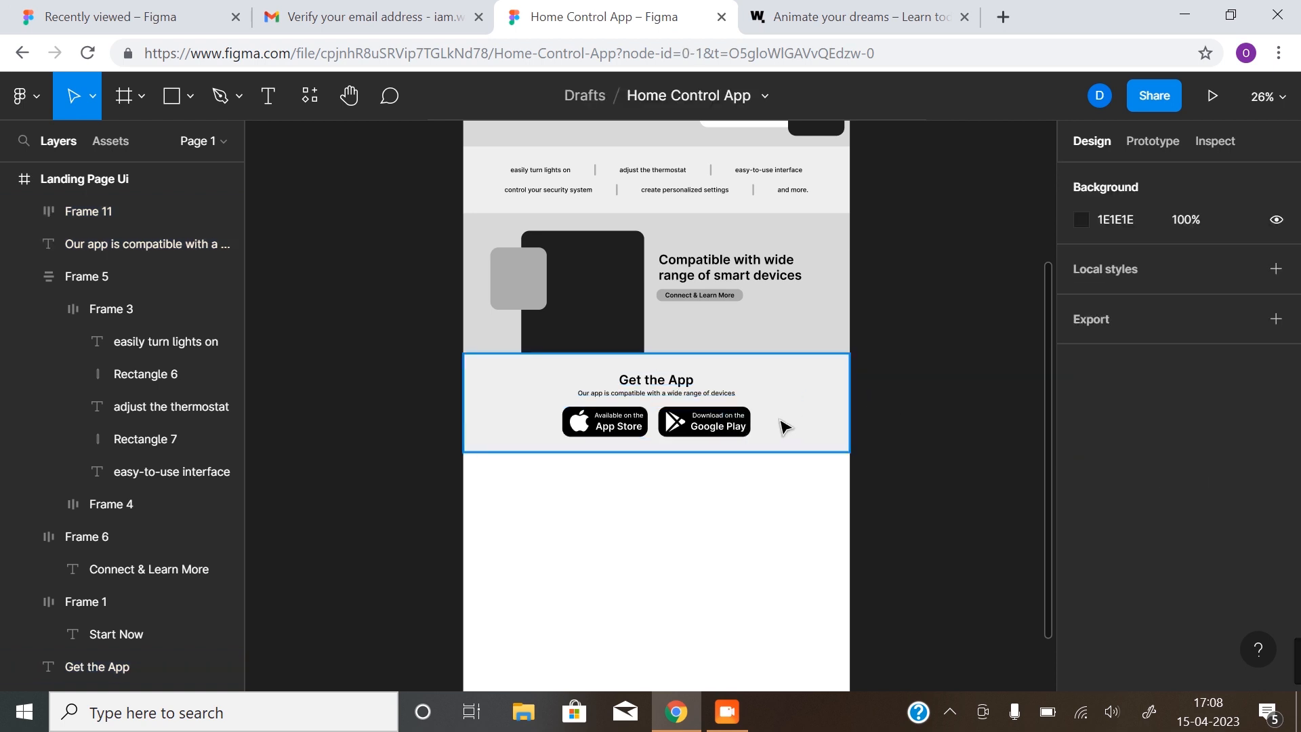
click(688, 451)
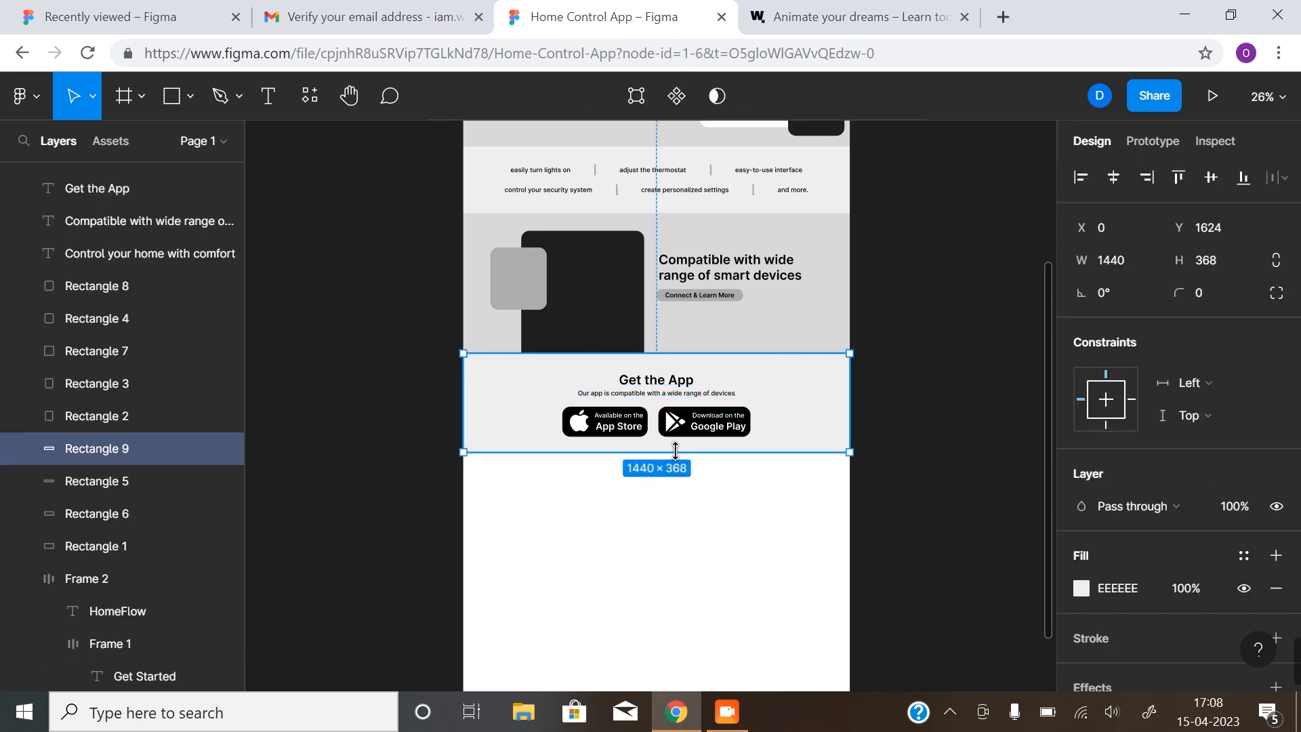
drag(674, 451, 676, 459)
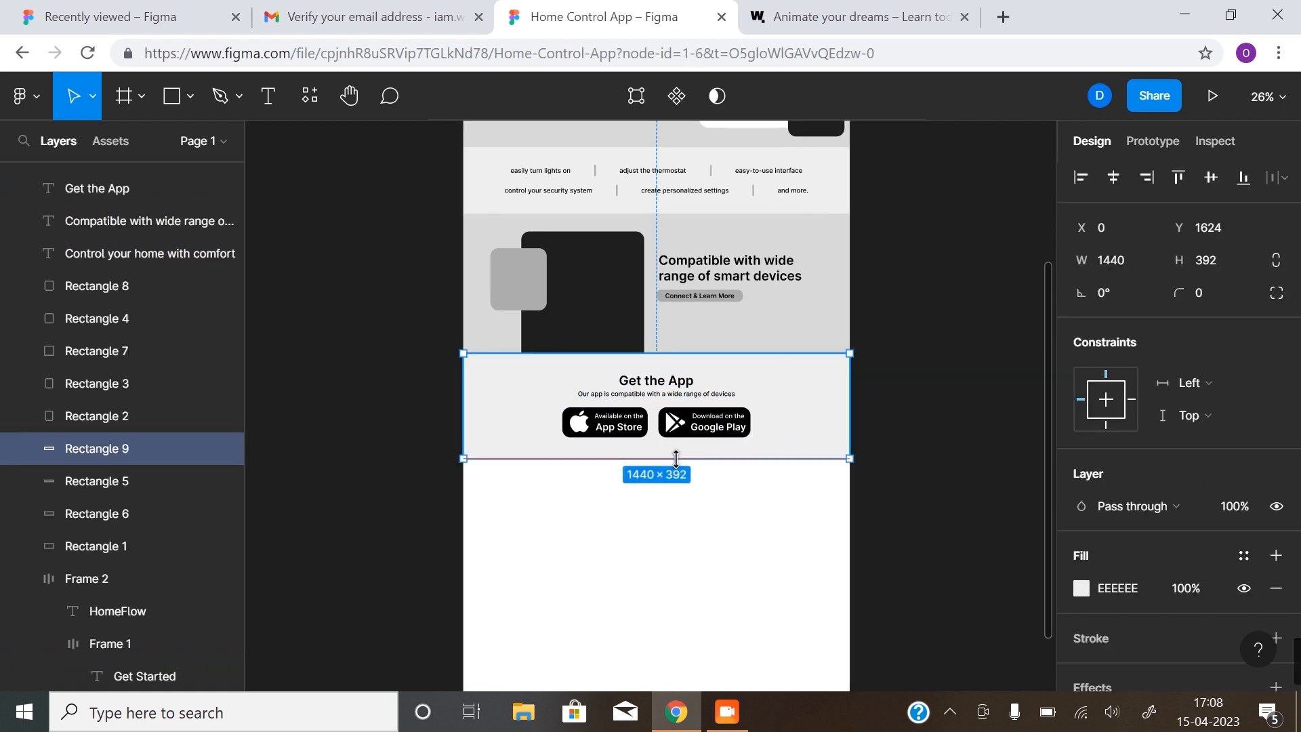
With layout grids shown, fine-tune the band to 384 px high, then hide the grids
key(ctrl+shift+4)
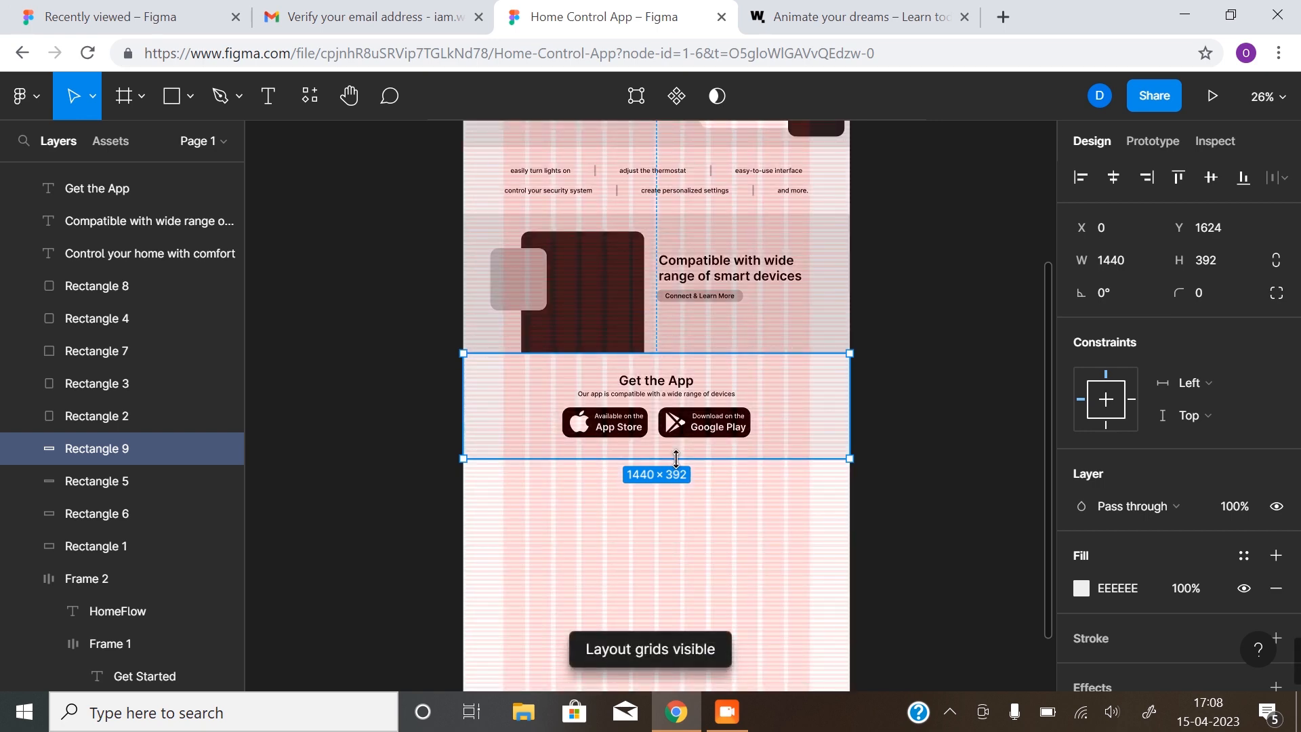
scroll(675, 459, up, 10)
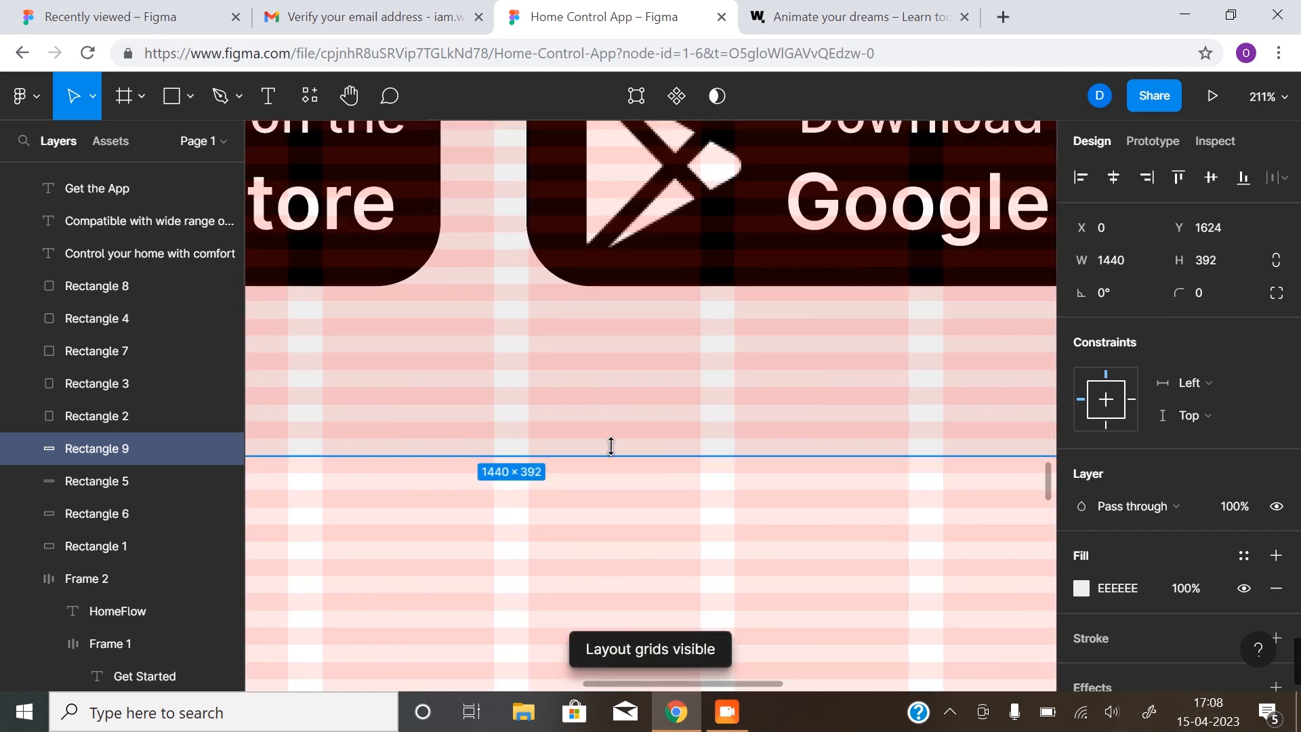
drag(611, 446, 610, 441)
scroll(624, 483, down, 4)
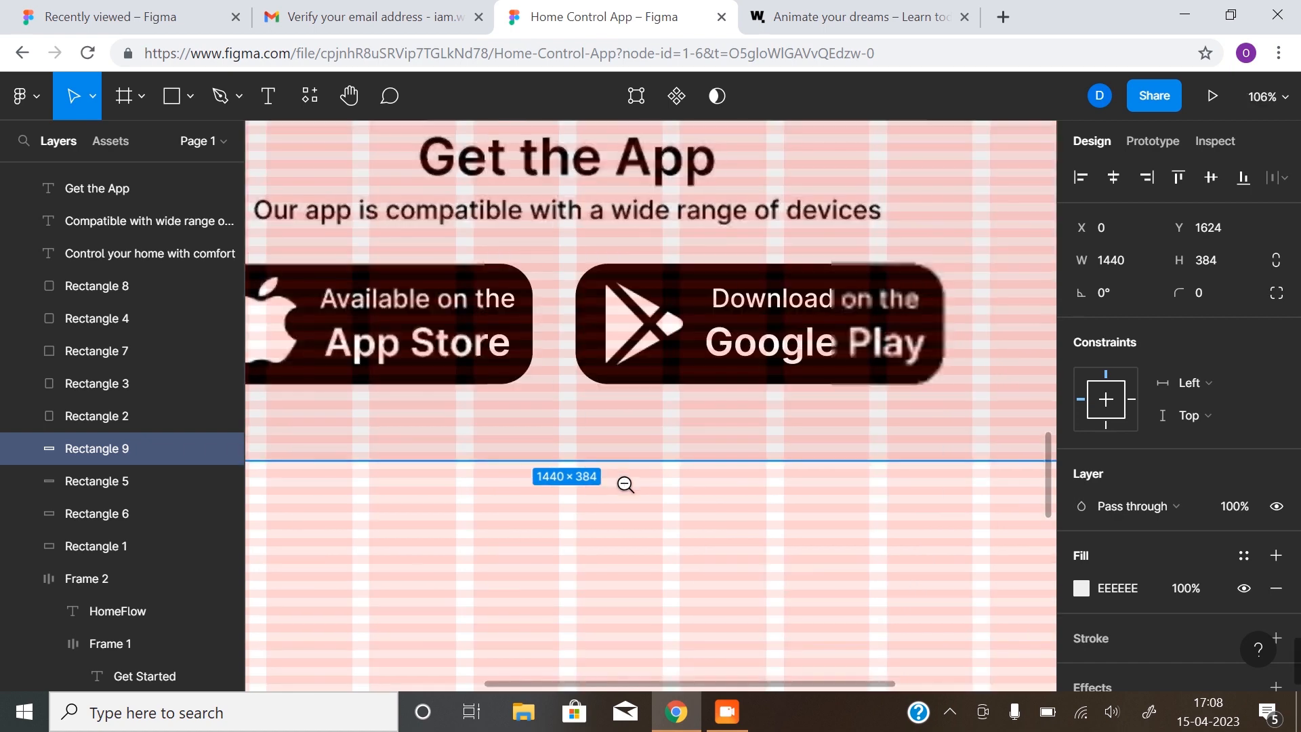
scroll(624, 483, down, 6)
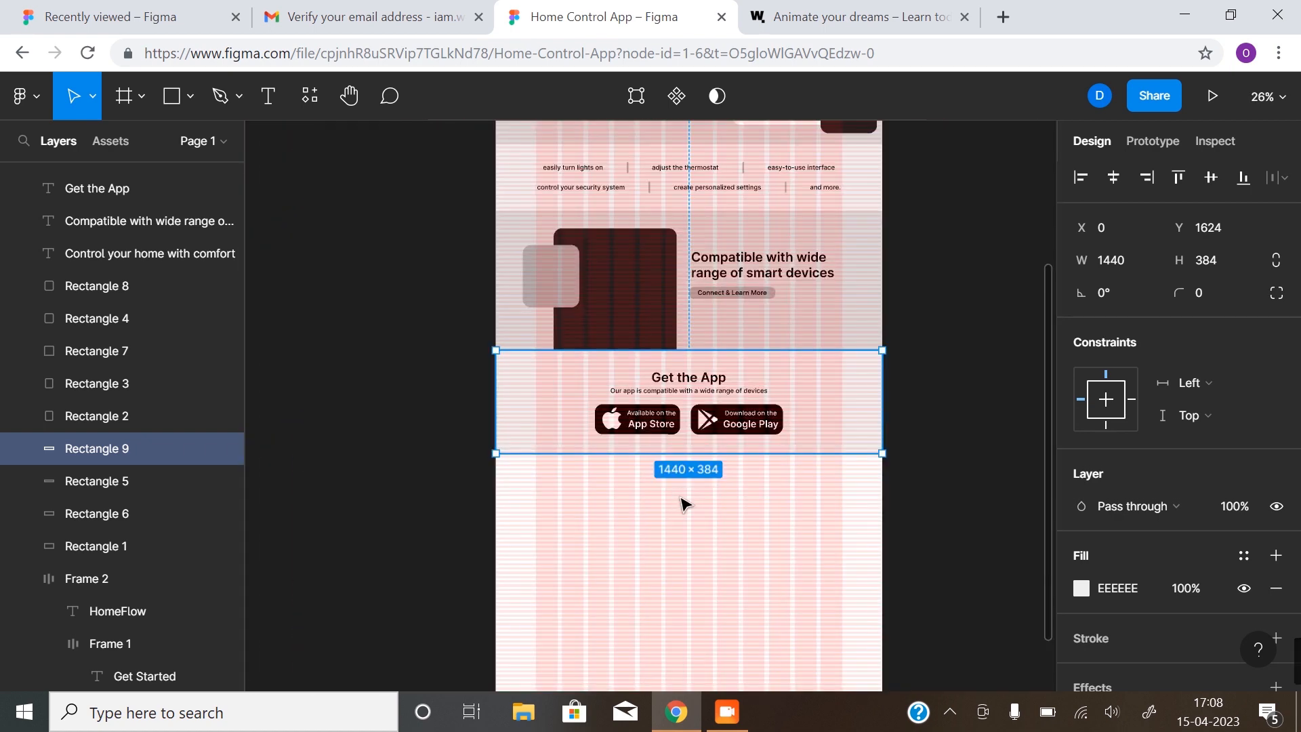
key(Escape)
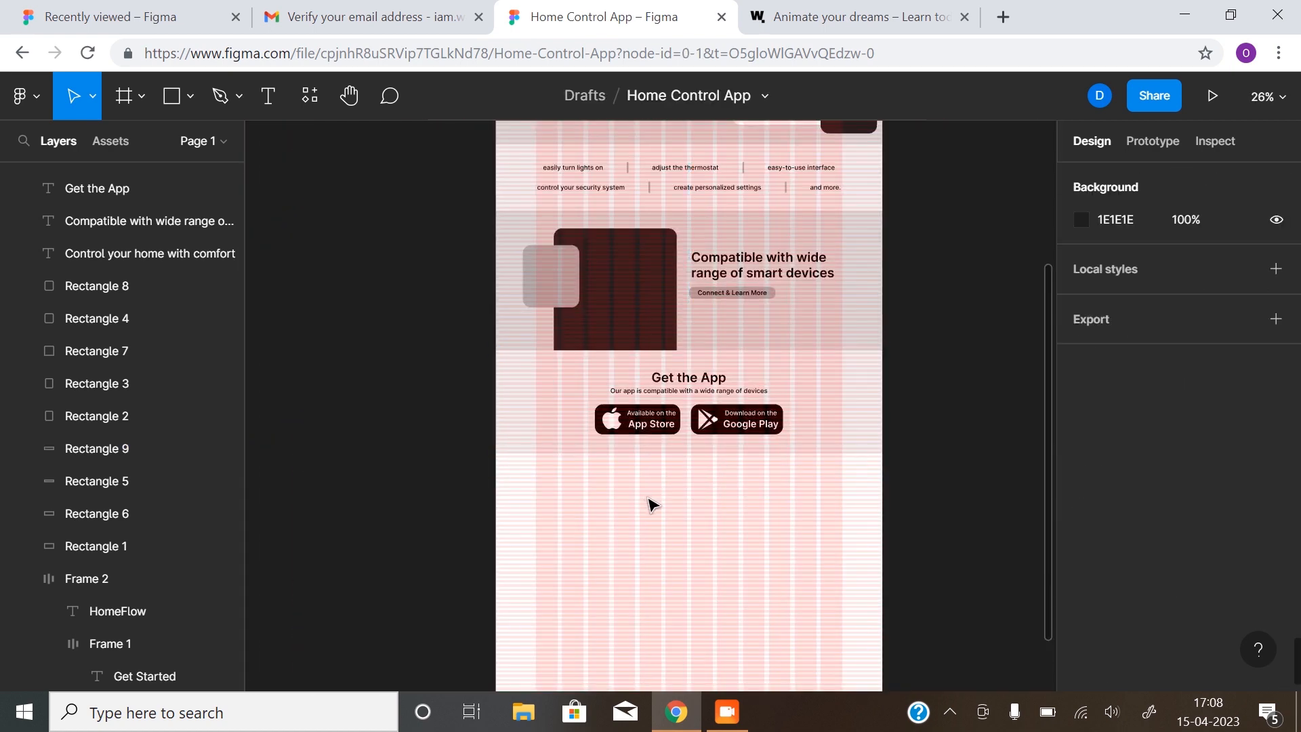
key(ctrl+shift+4)
scroll(650, 474, up, 2)
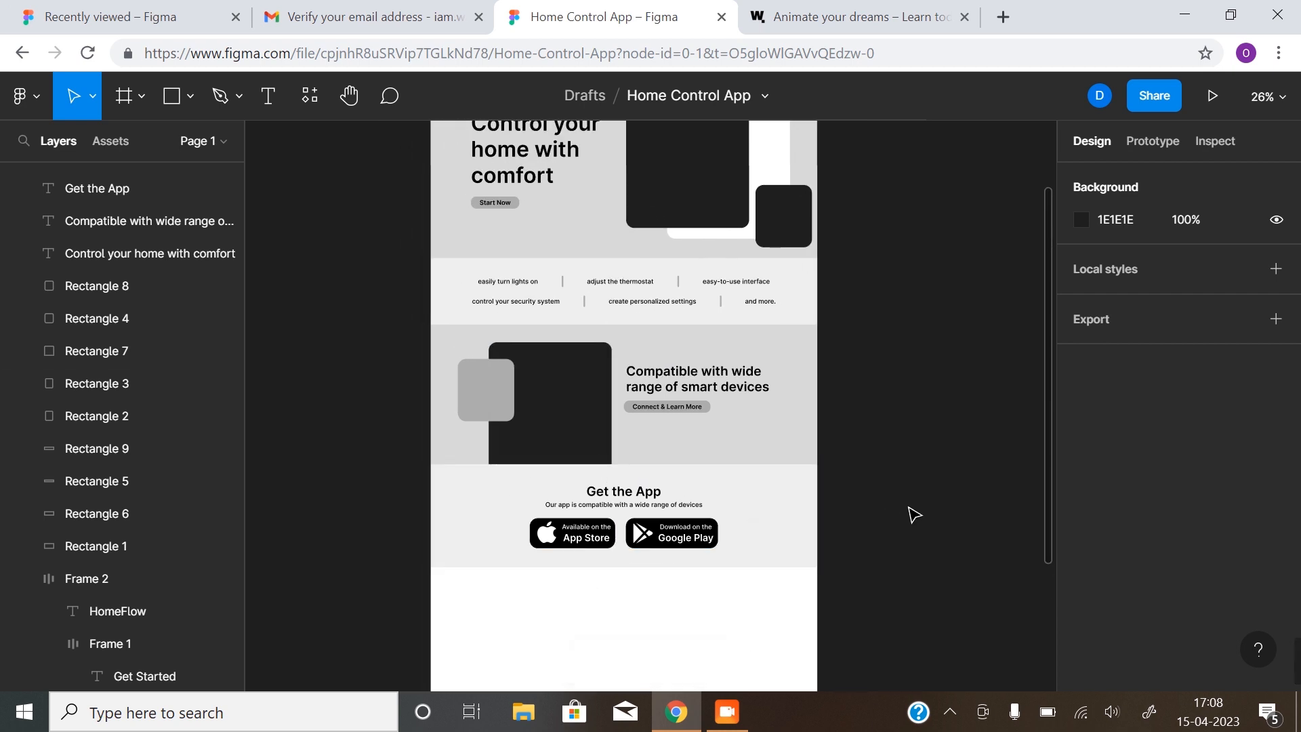
scroll(779, 351, up, 2)
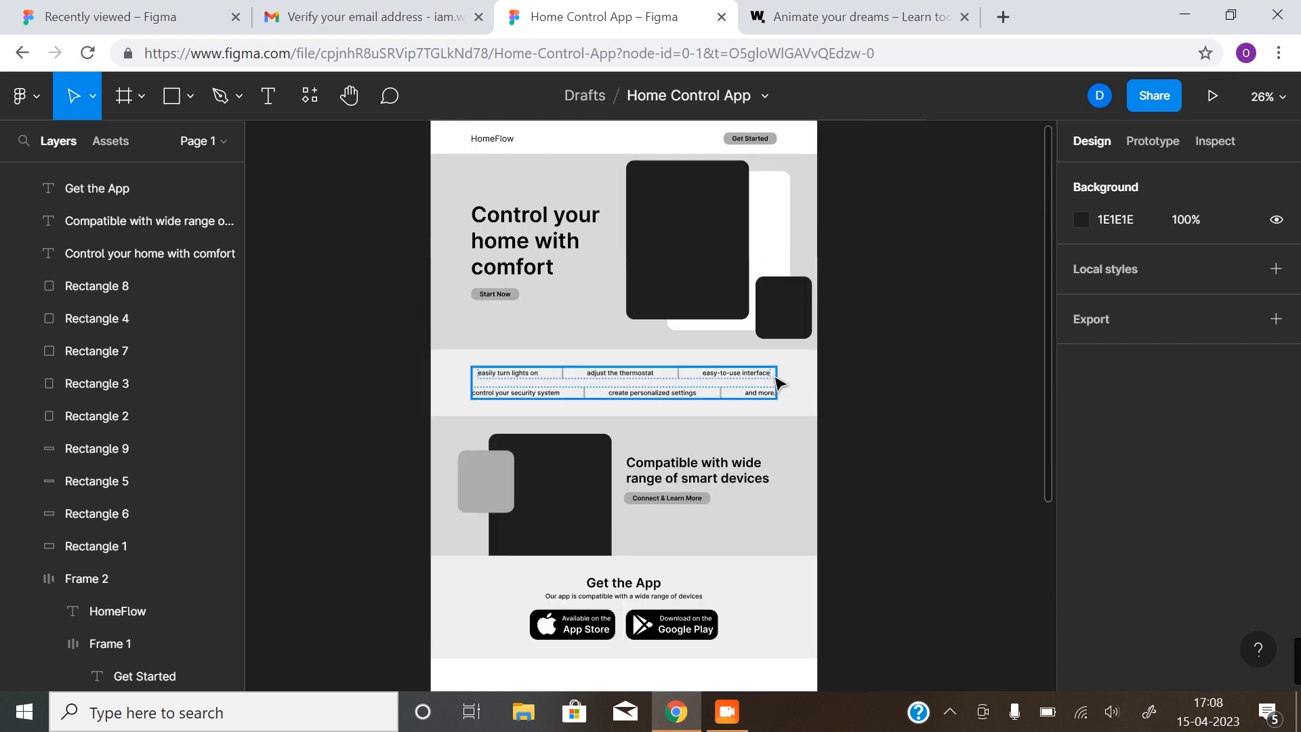
scroll(778, 383, down, 1)
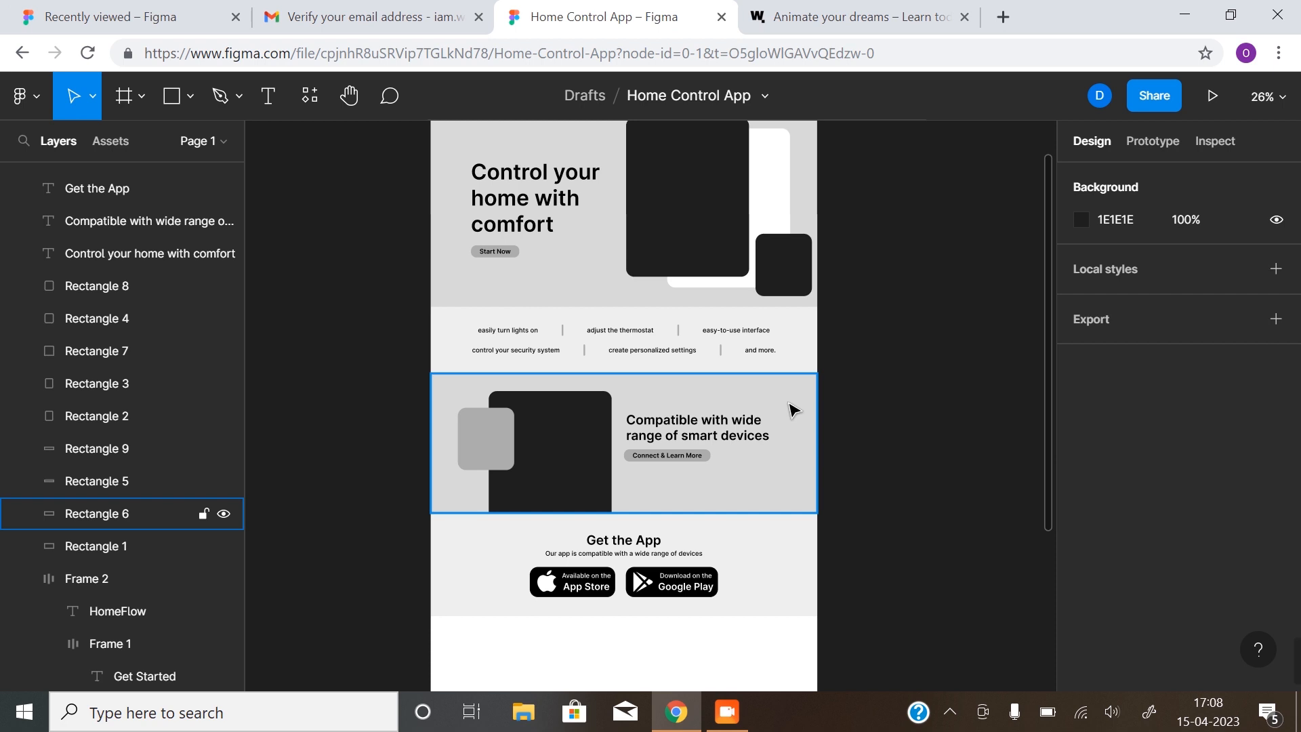
Select Rectangle 6, the grey 'Compatible with wide range of smart devices' band
scroll(792, 408, down, 1)
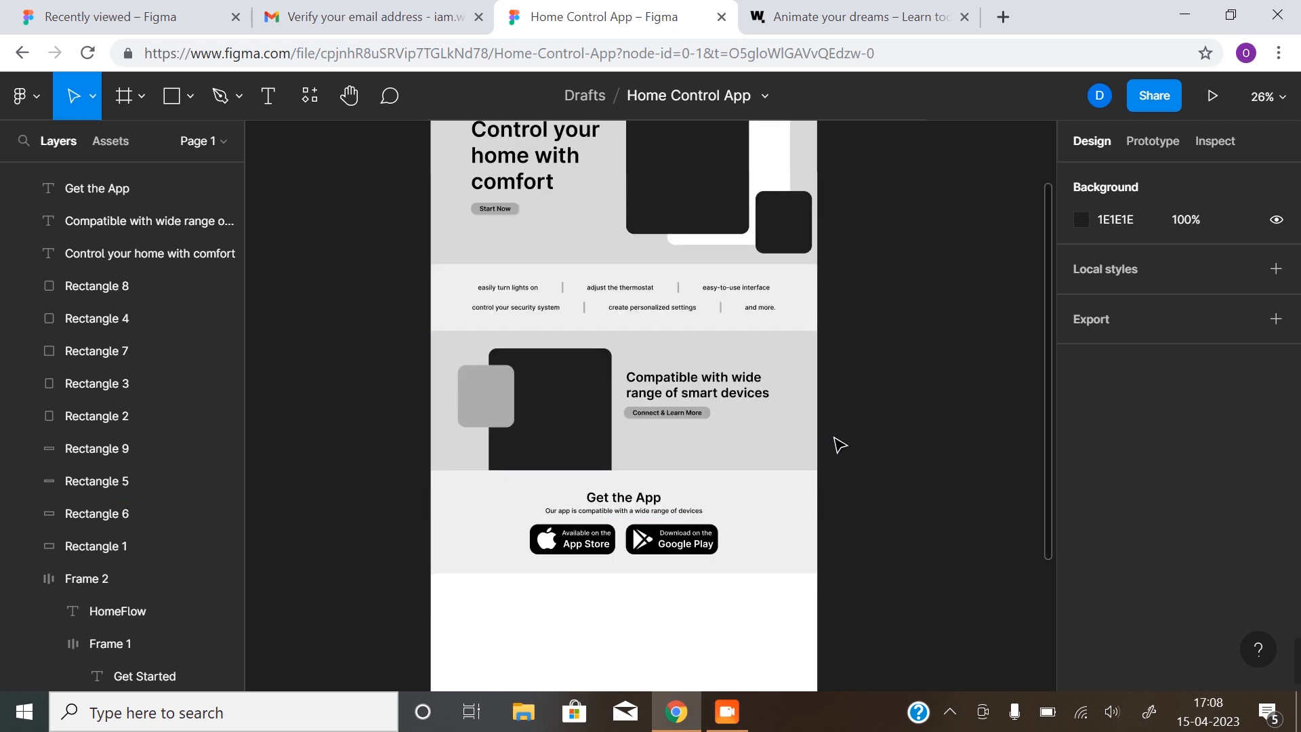
scroll(823, 454, down, 2)
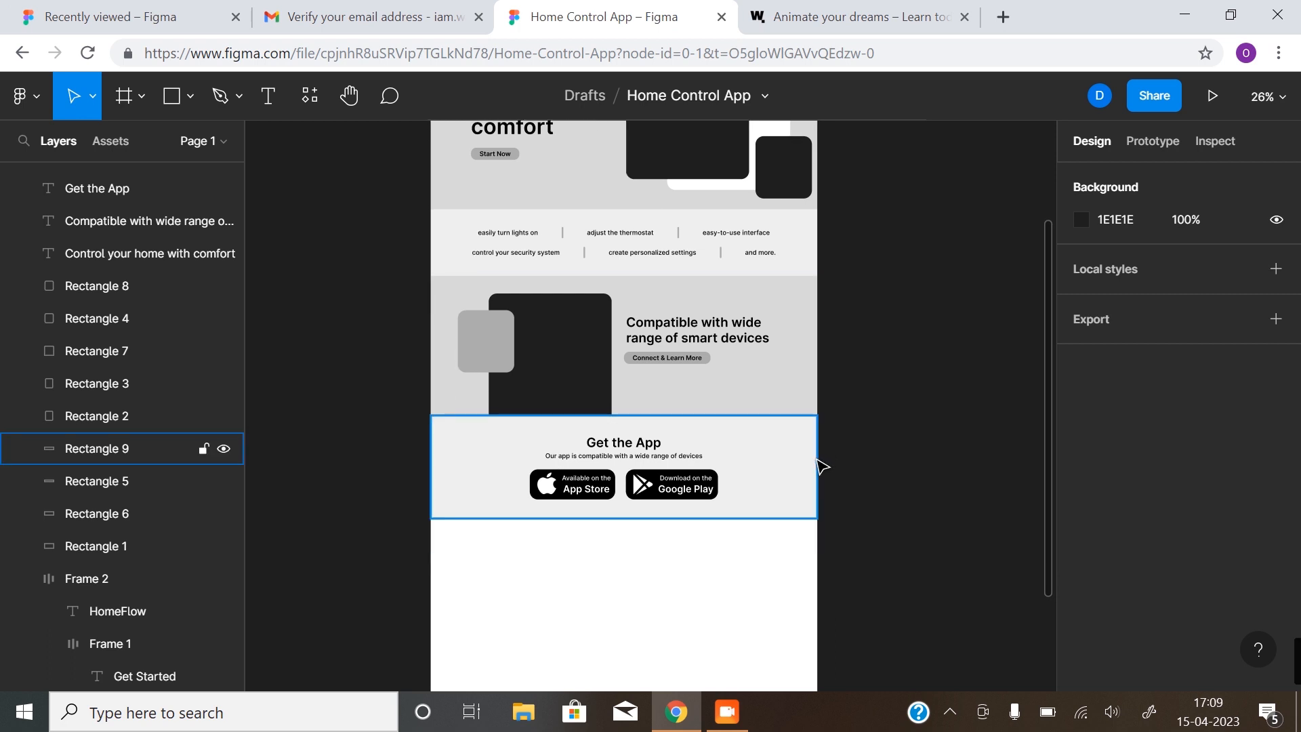
click(736, 370)
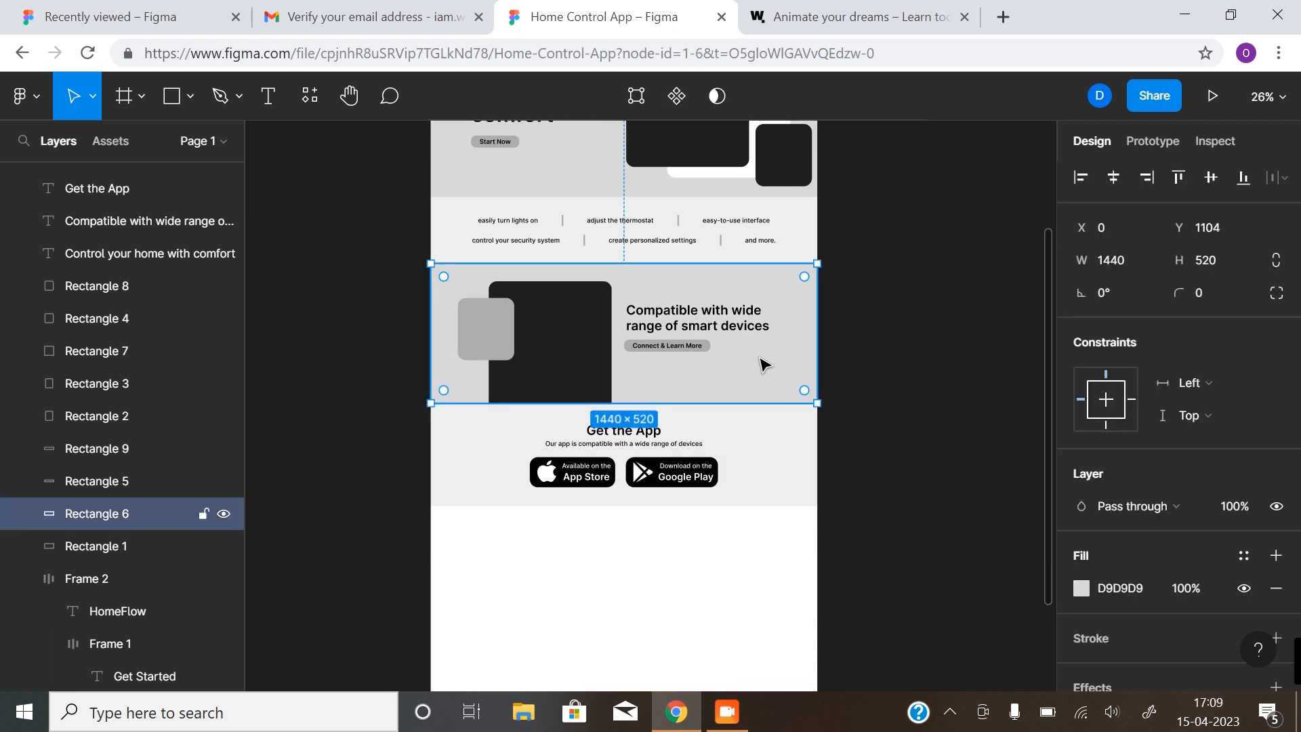
Duplicate the Compatible band and snap the copy beneath the Get the App section at Y 2008
drag(760, 374, 760, 621)
key(z)
click(635, 534)
click(635, 535)
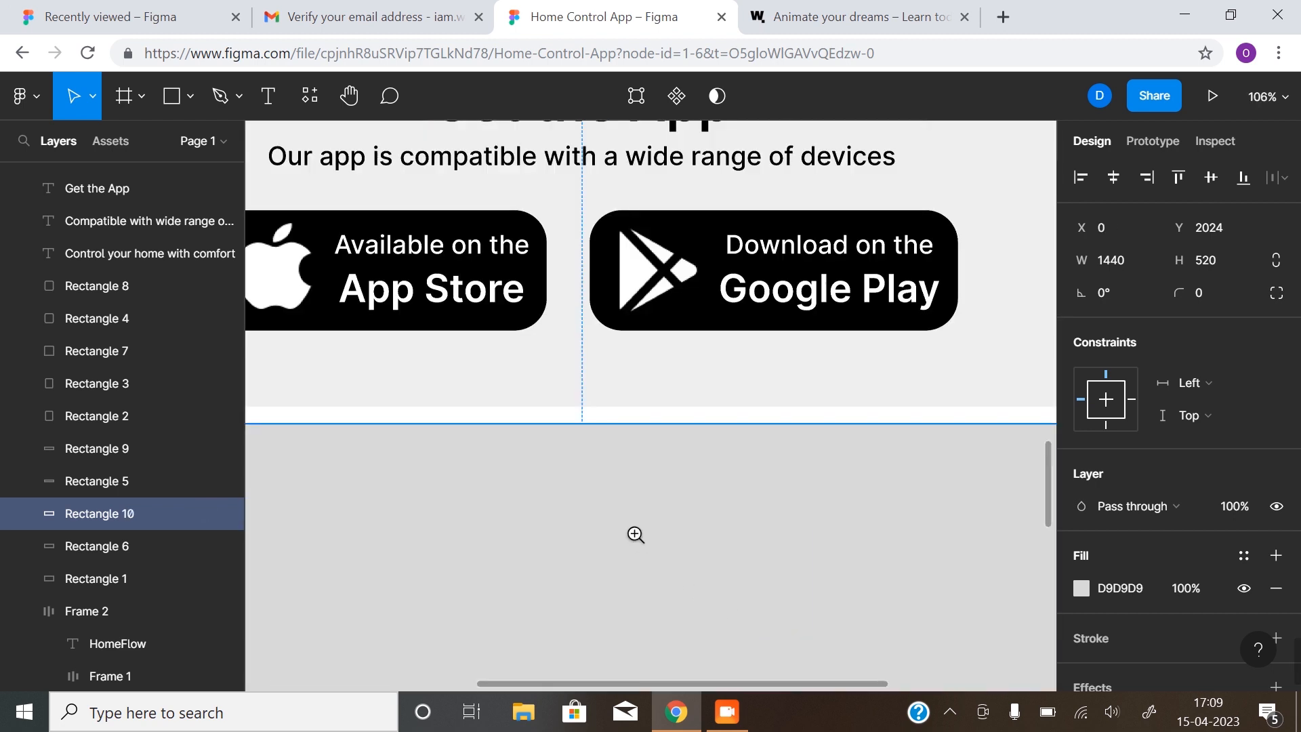
click(585, 505)
drag(582, 456, 588, 433)
Shorten the duplicated band to a 1440×168 grey footer strip
scroll(630, 480, down, 2)
drag(621, 494, 635, 279)
scroll(624, 369, down, 1)
scroll(603, 393, up, 2)
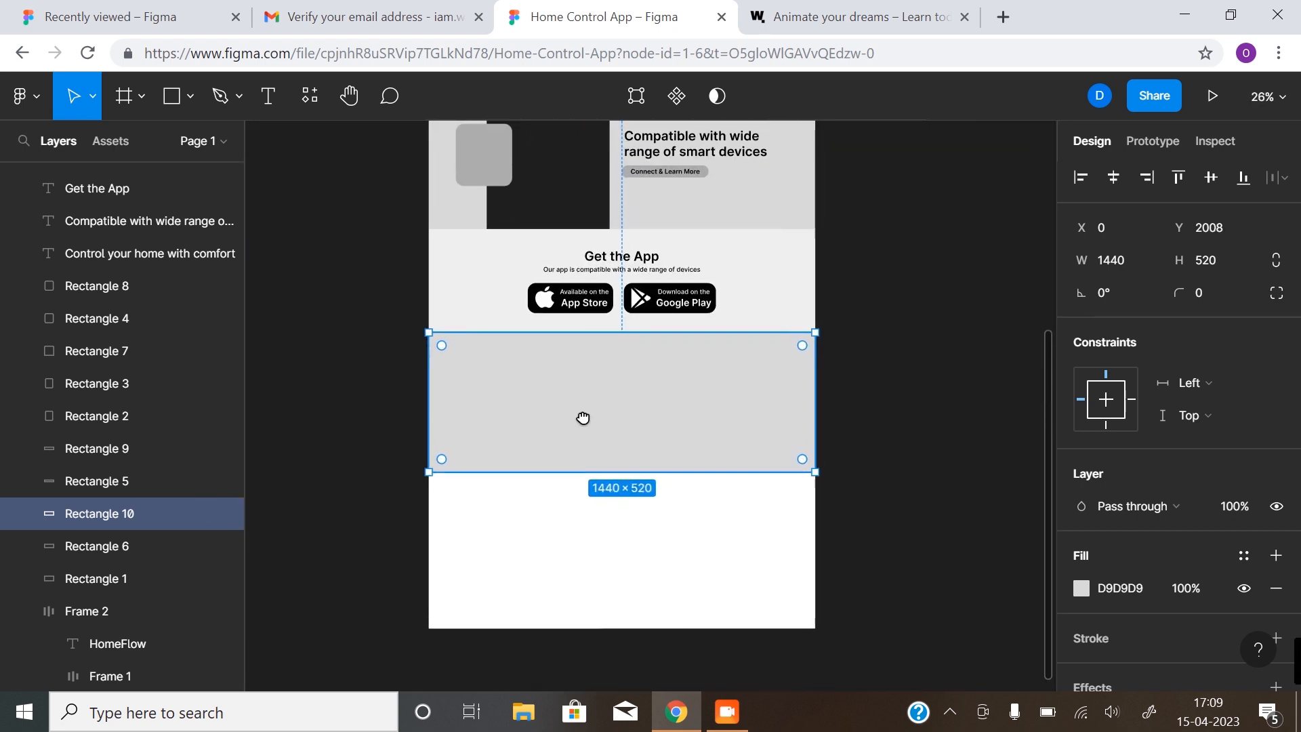
drag(624, 480, 620, 388)
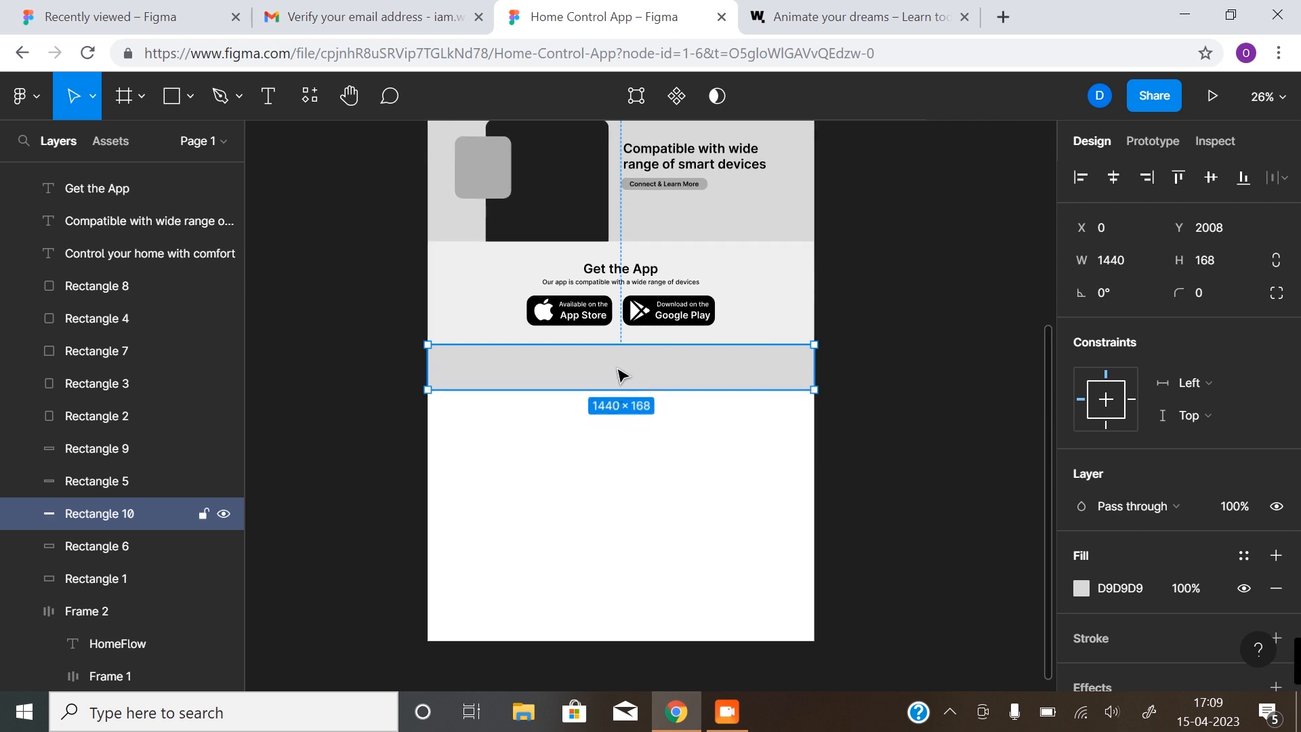
click(855, 399)
scroll(684, 373, up, 1)
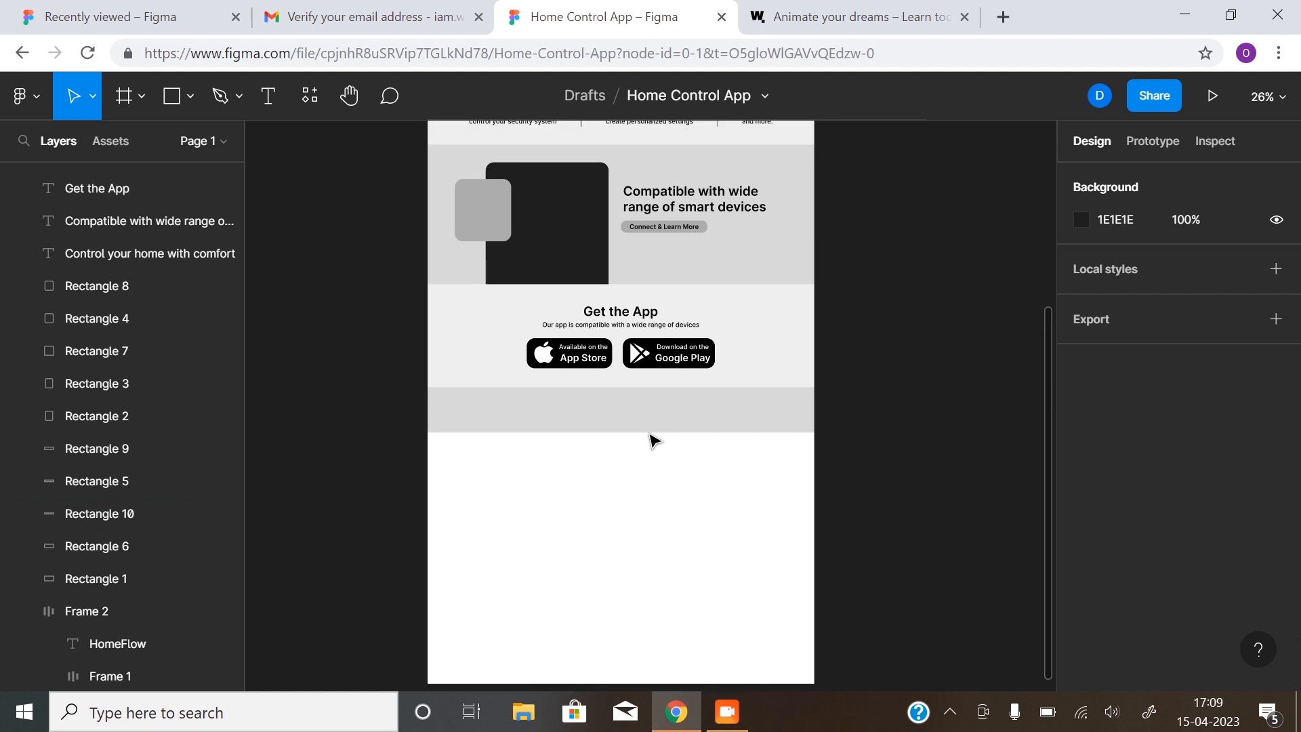
click(585, 327)
Copy the subtitle into the footer and retype it as 'All rights Reserved. 2023'
drag(586, 329, 511, 419)
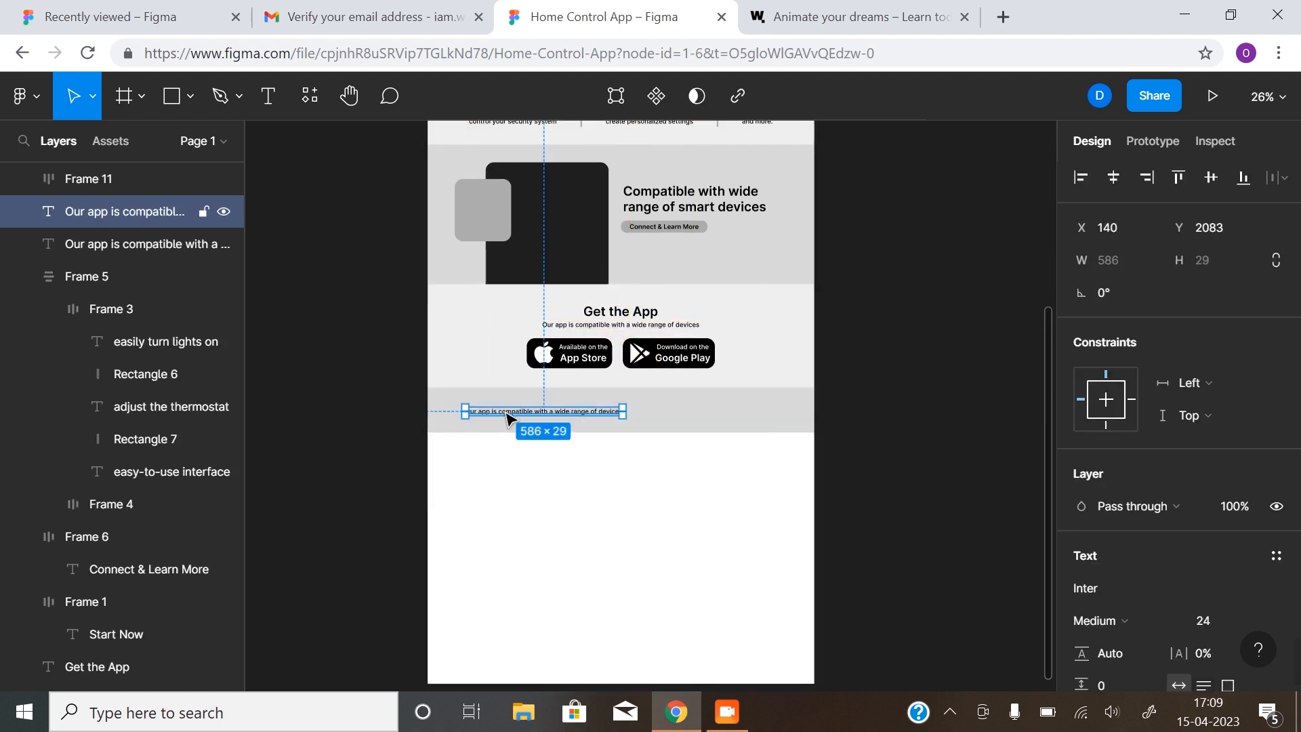
double_click(530, 414)
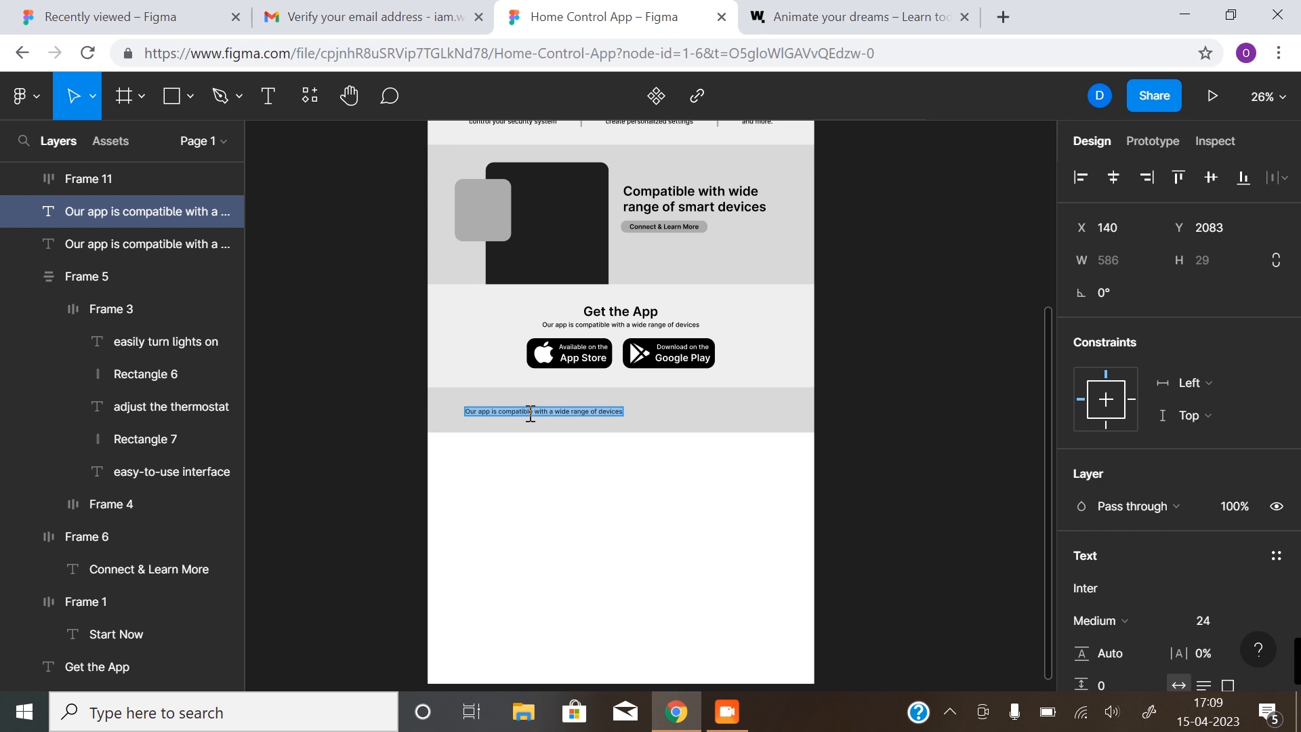
text(All rights Re)
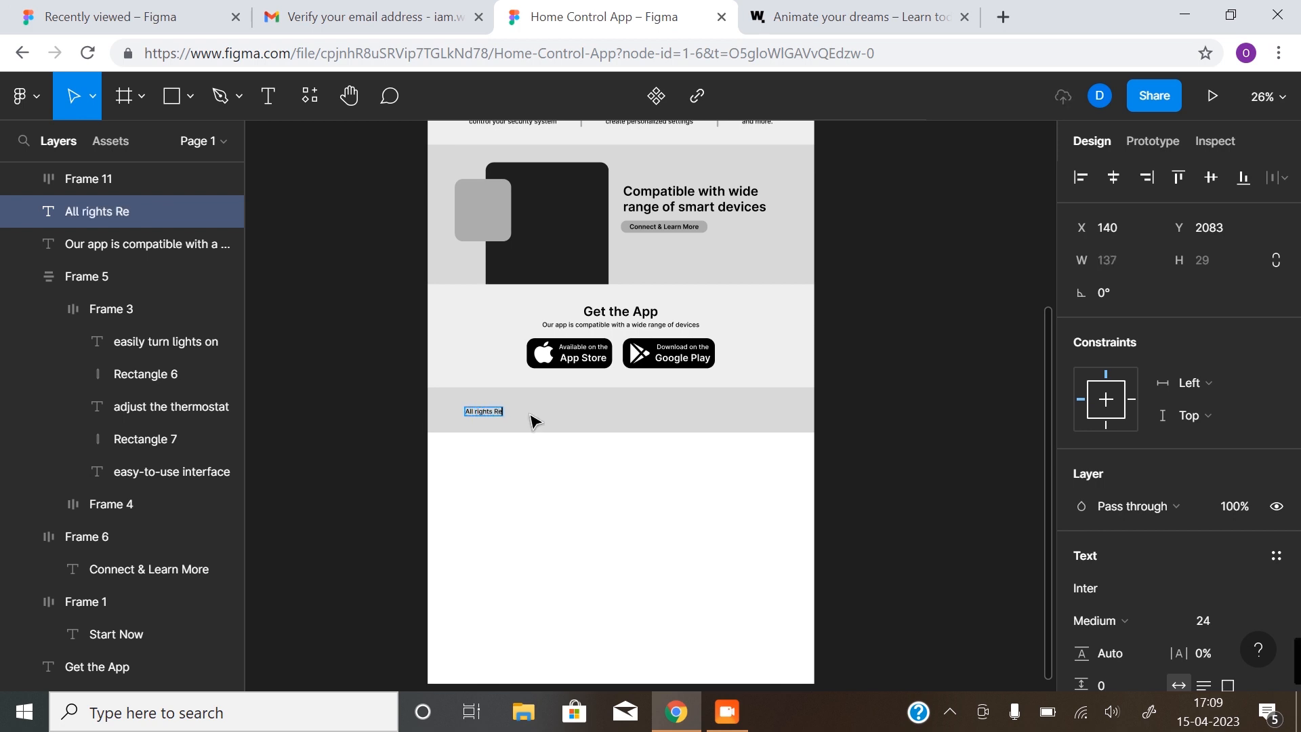
text(served. 202)
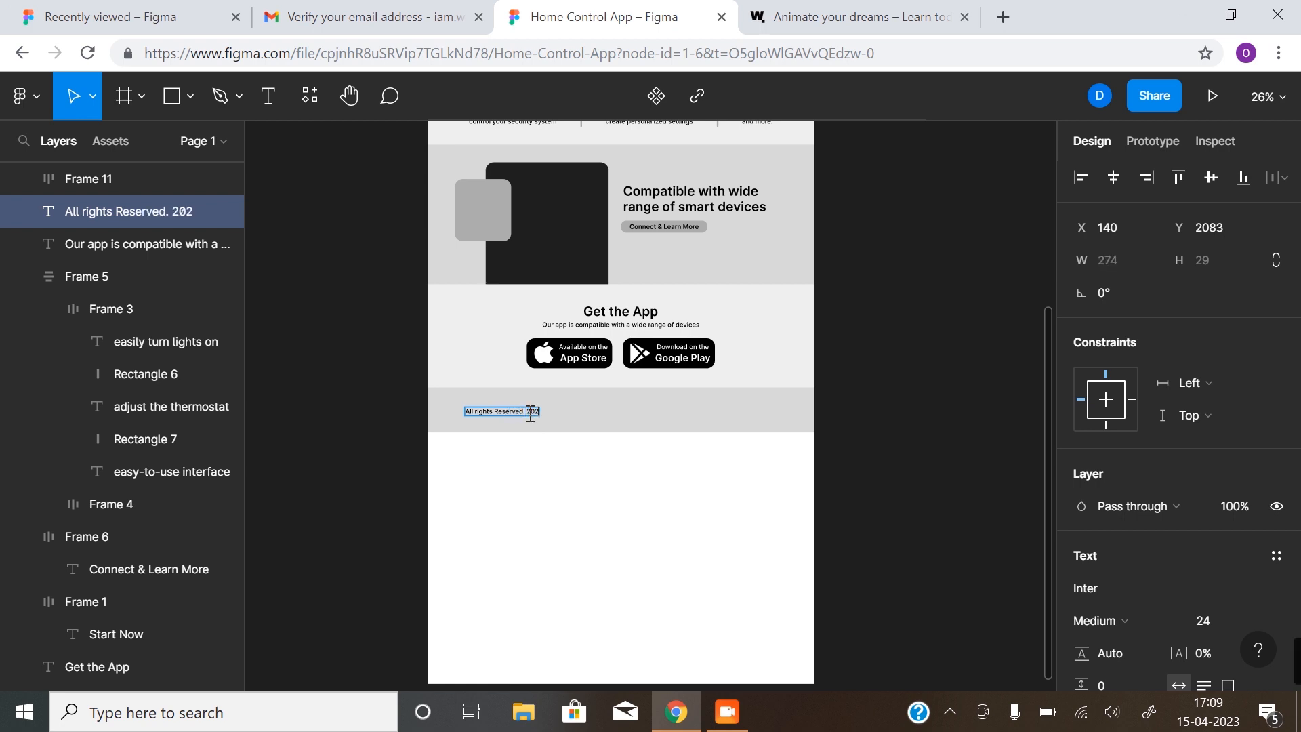
key(Escape)
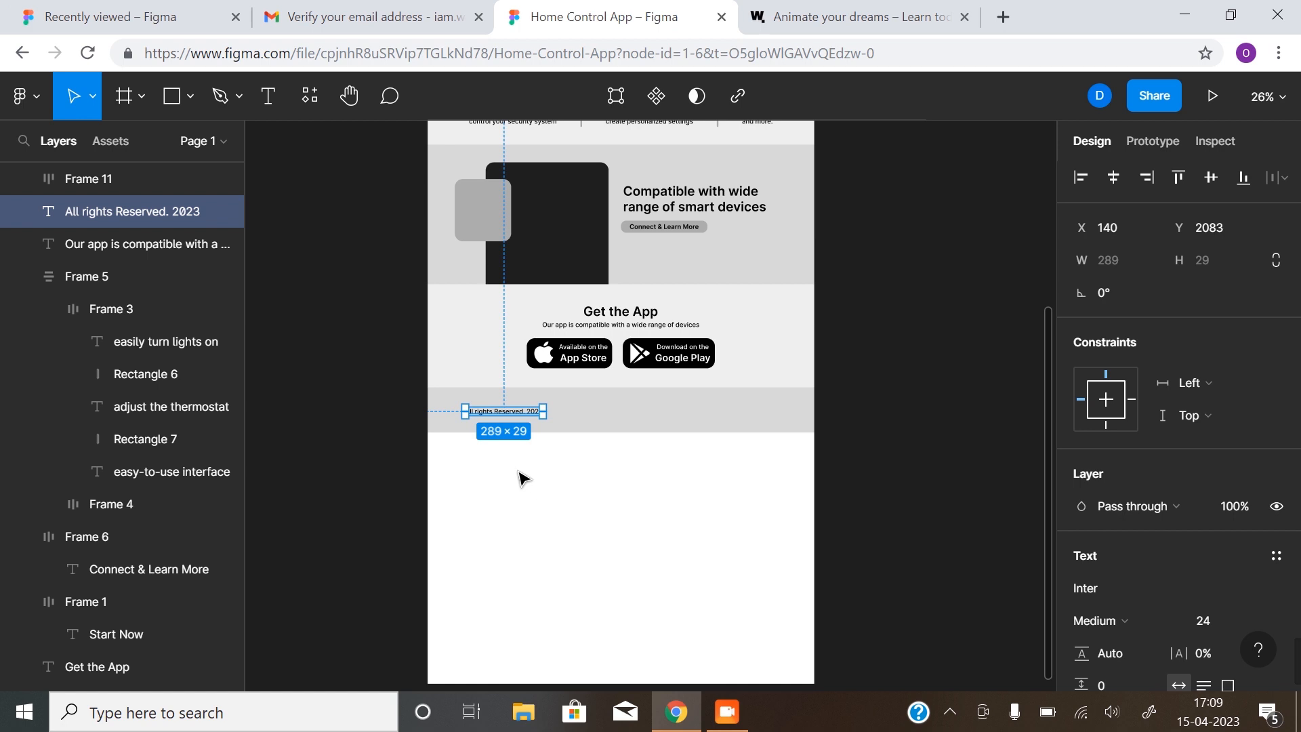
Show the layout grid and align the copyright text to its left column
ctrl+scroll(502, 427, up, 3)
drag(562, 413, 505, 461)
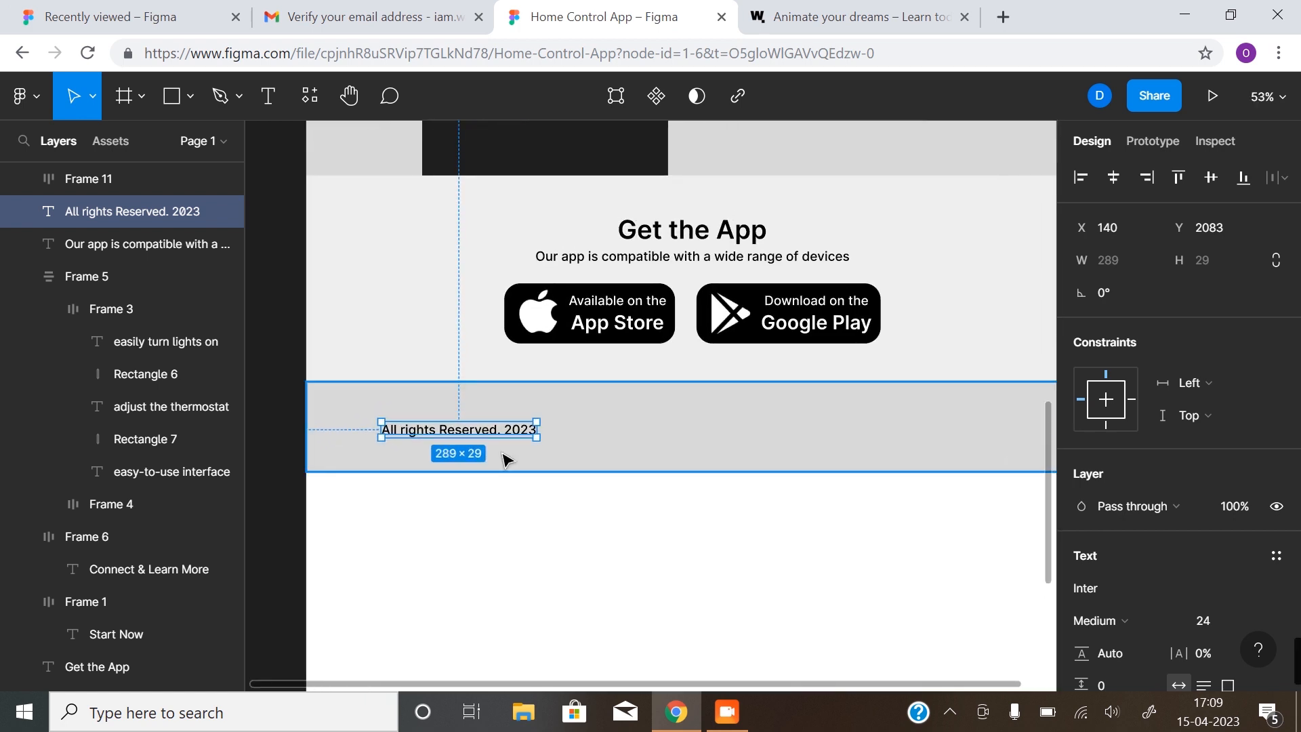
key(ctrl+shift+4)
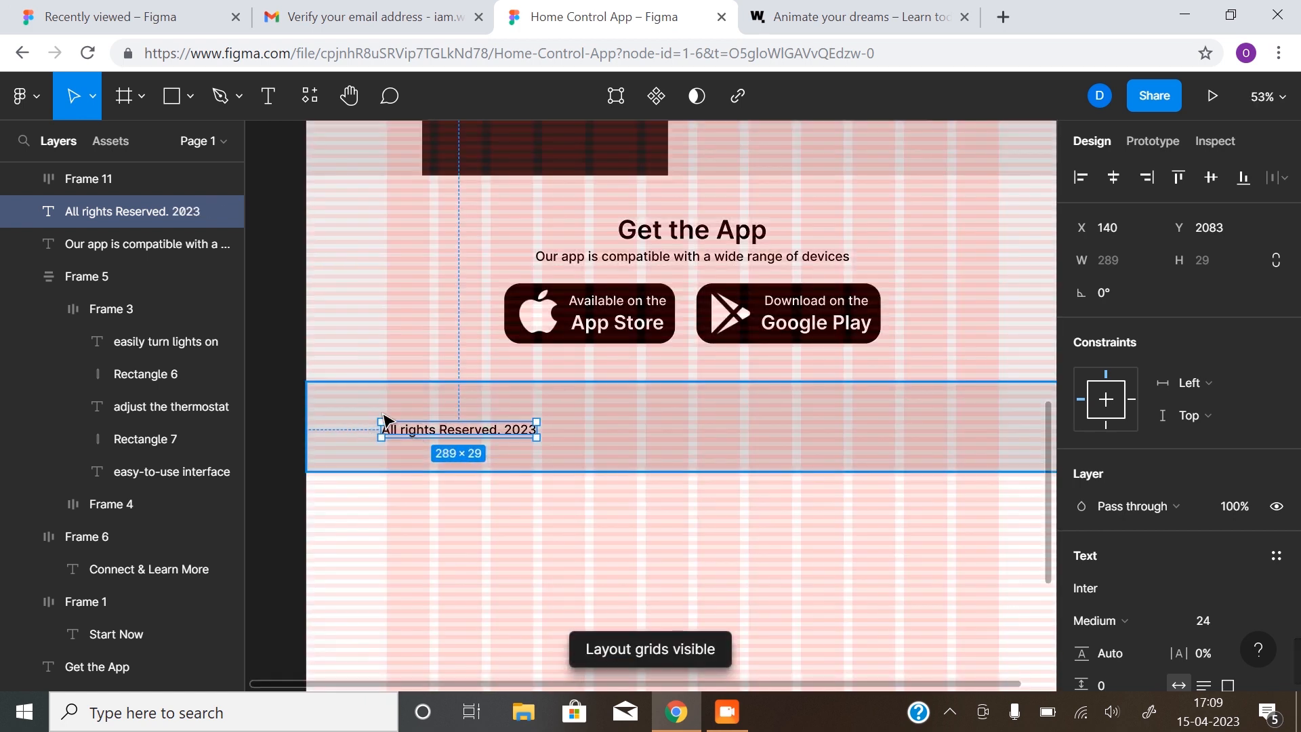
mouse_move(409, 427)
mouse_down()
mouse_move(428, 425)
mouse_move(418, 432)
mouse_up()
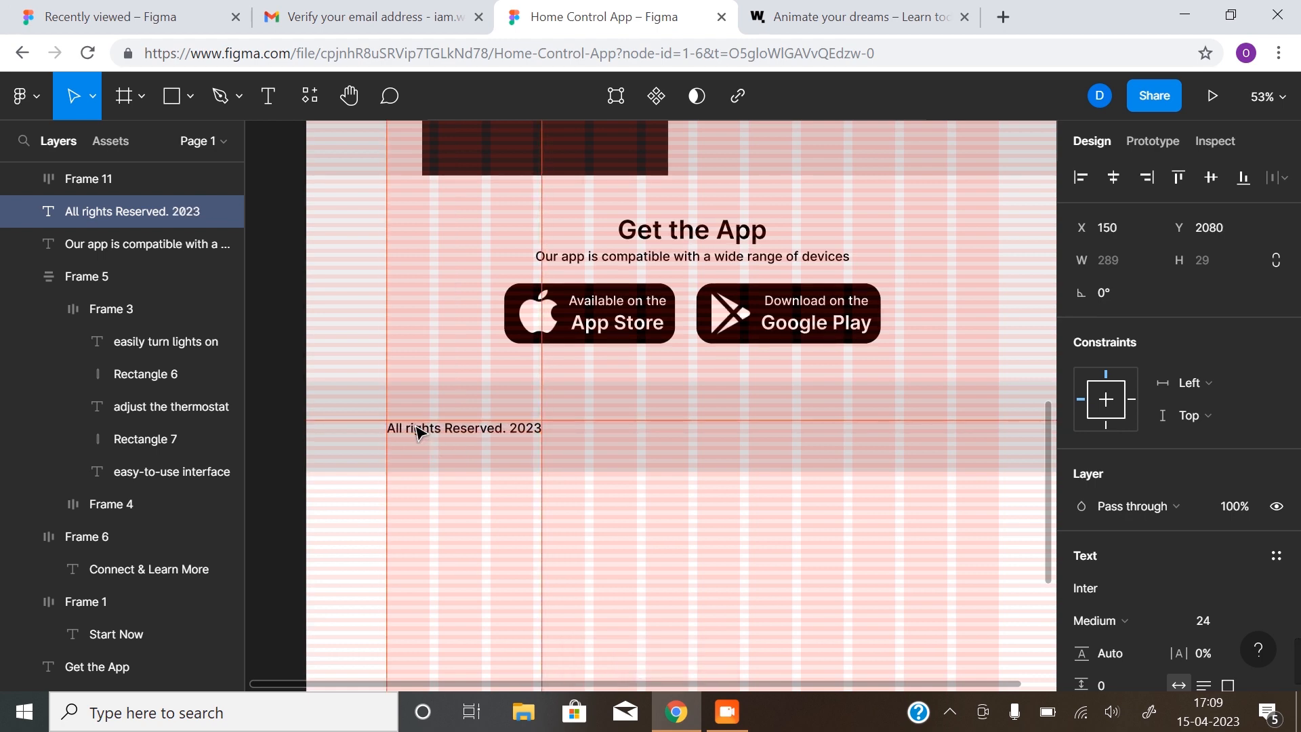
click(679, 514)
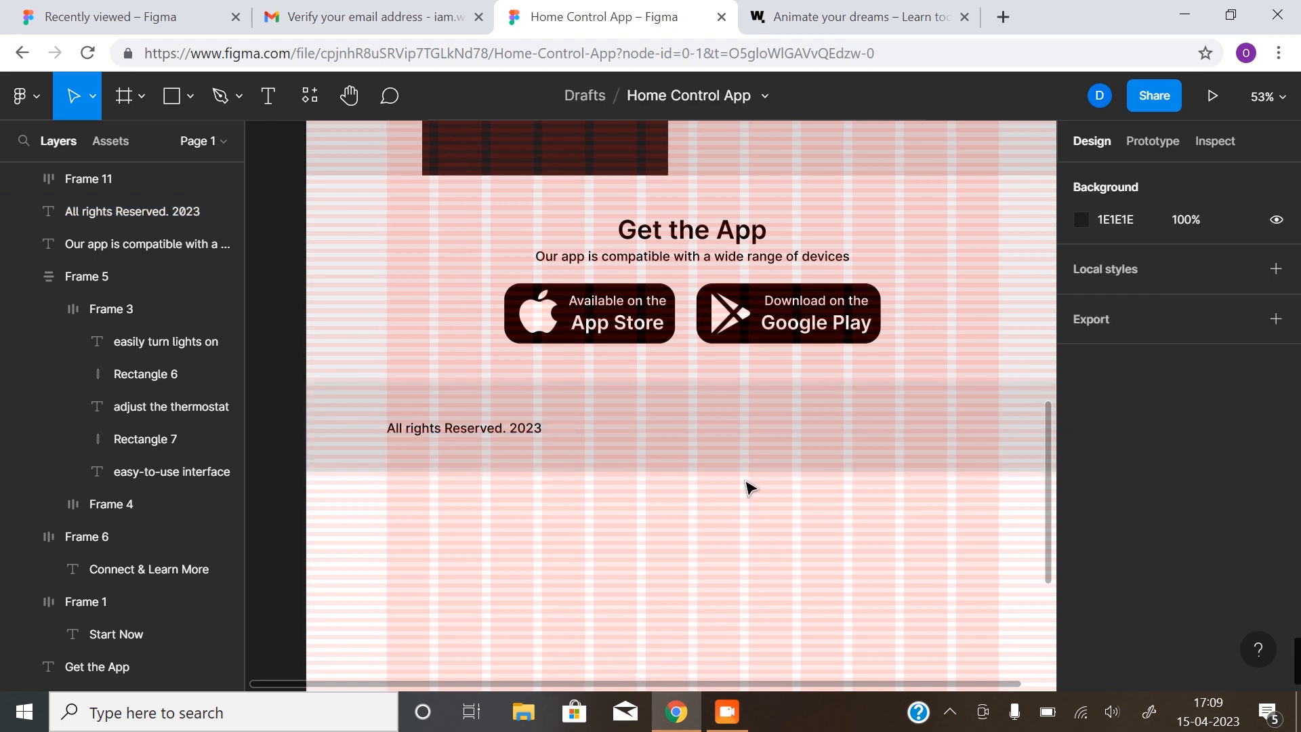
Trim the grey footer strip to 1440×160 and hide the layout grid overlay
click(695, 461)
drag(716, 466, 718, 463)
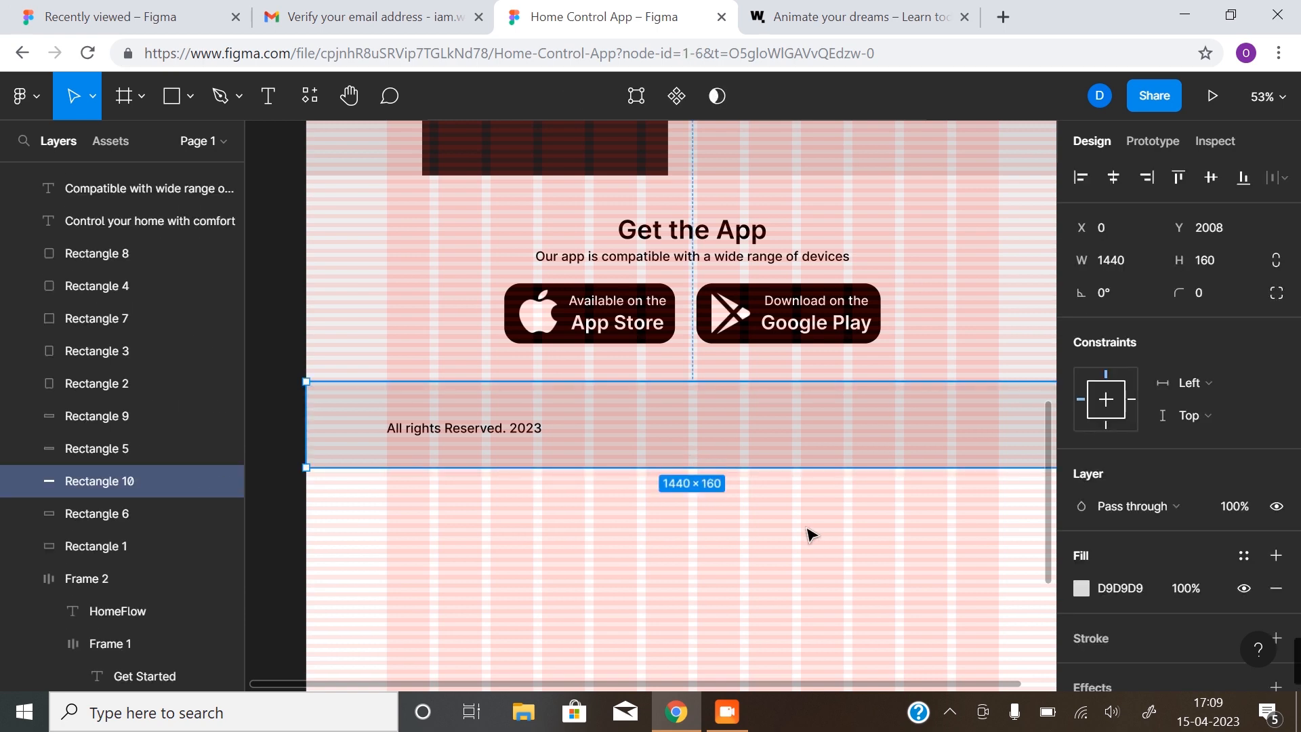
scroll(807, 528, down, 5)
scroll(704, 510, up, 5)
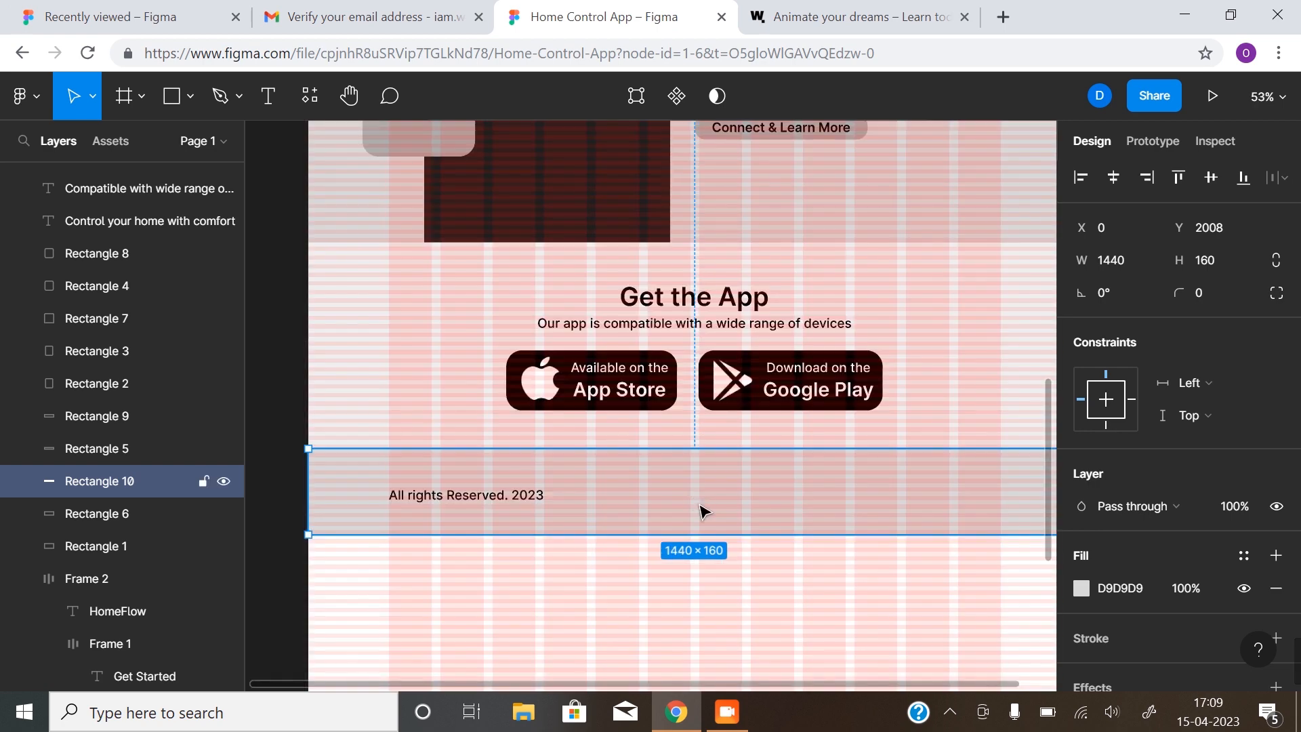
scroll(697, 502, right, 2)
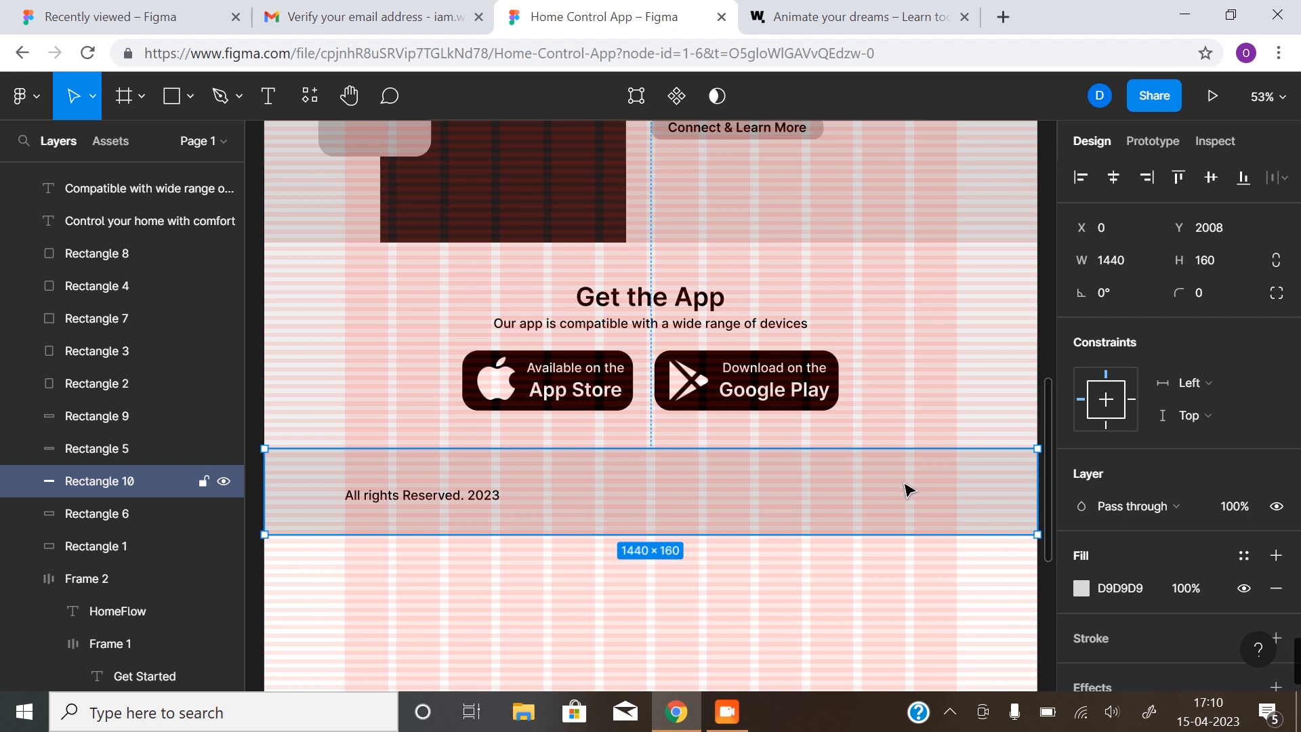
key(ctrl+shift+4)
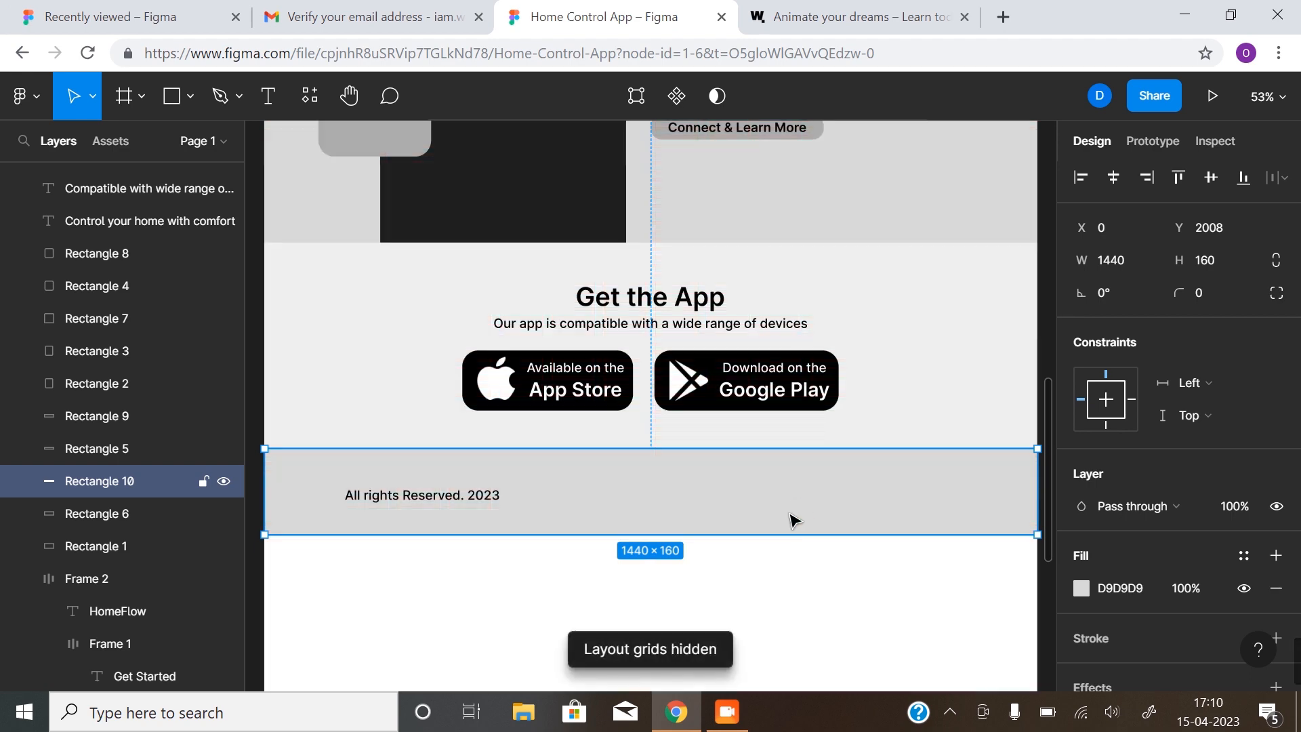
click(534, 560)
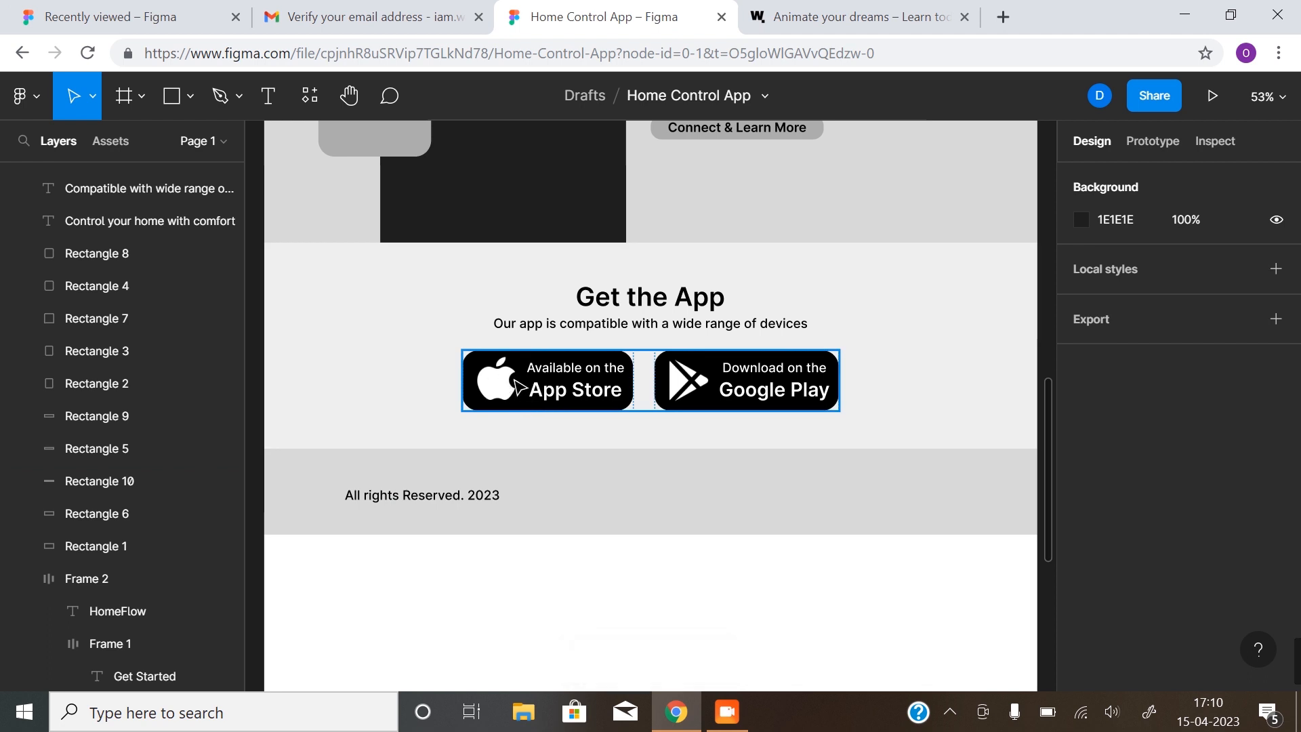
Launch the Material Design Icons plugin and search its library for 'soci'
right_click(527, 612)
mouse_move(604, 517)
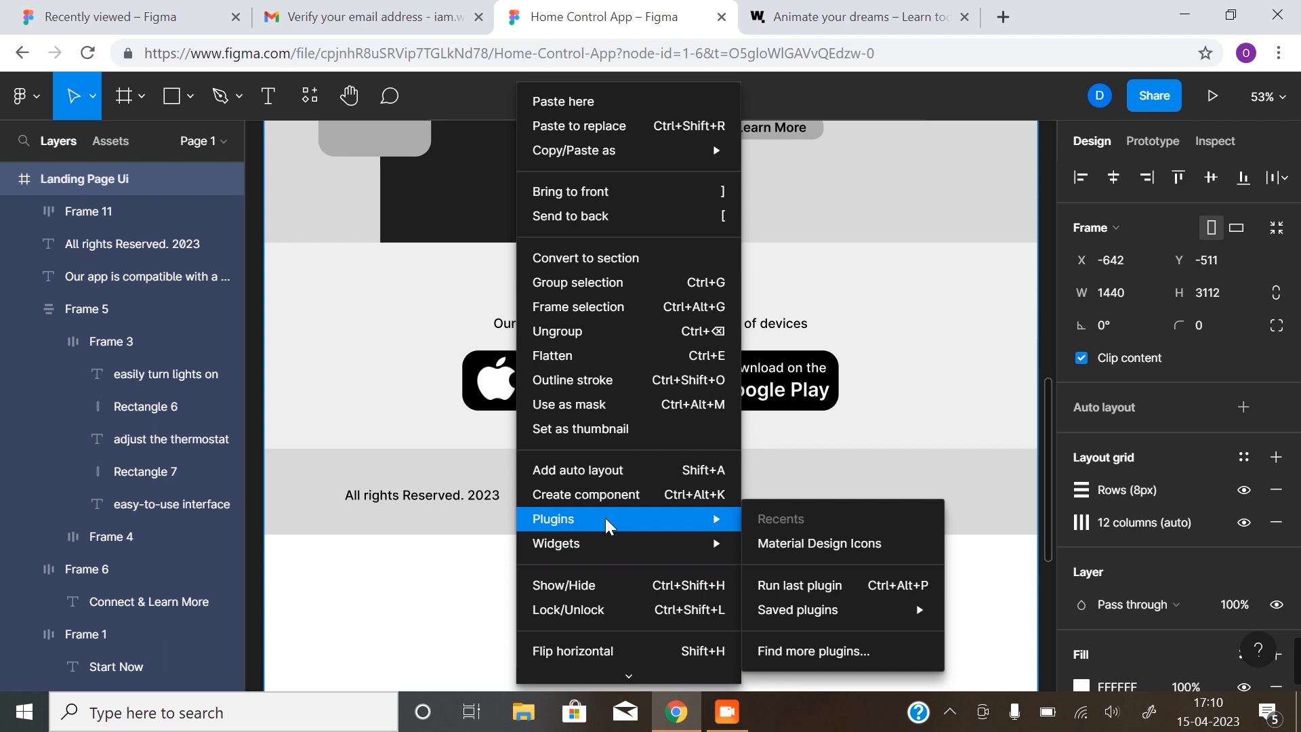
click(824, 542)
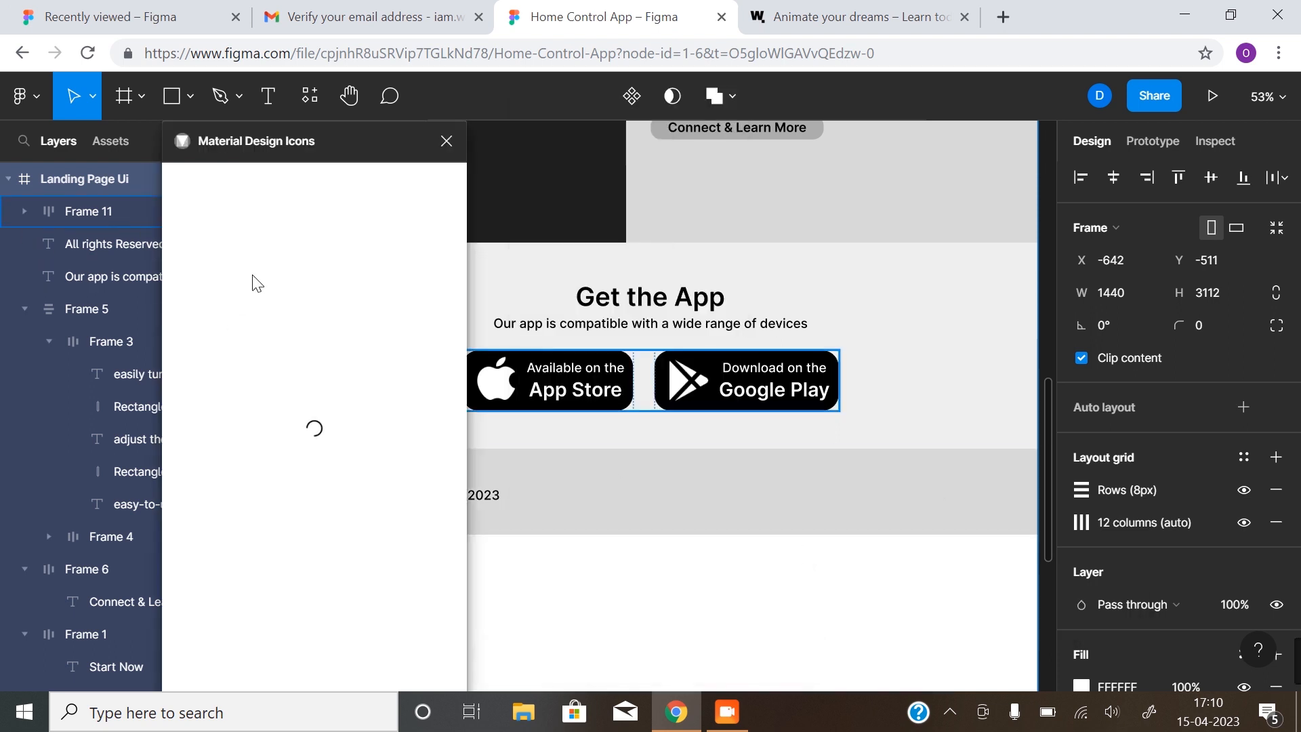
click(654, 575)
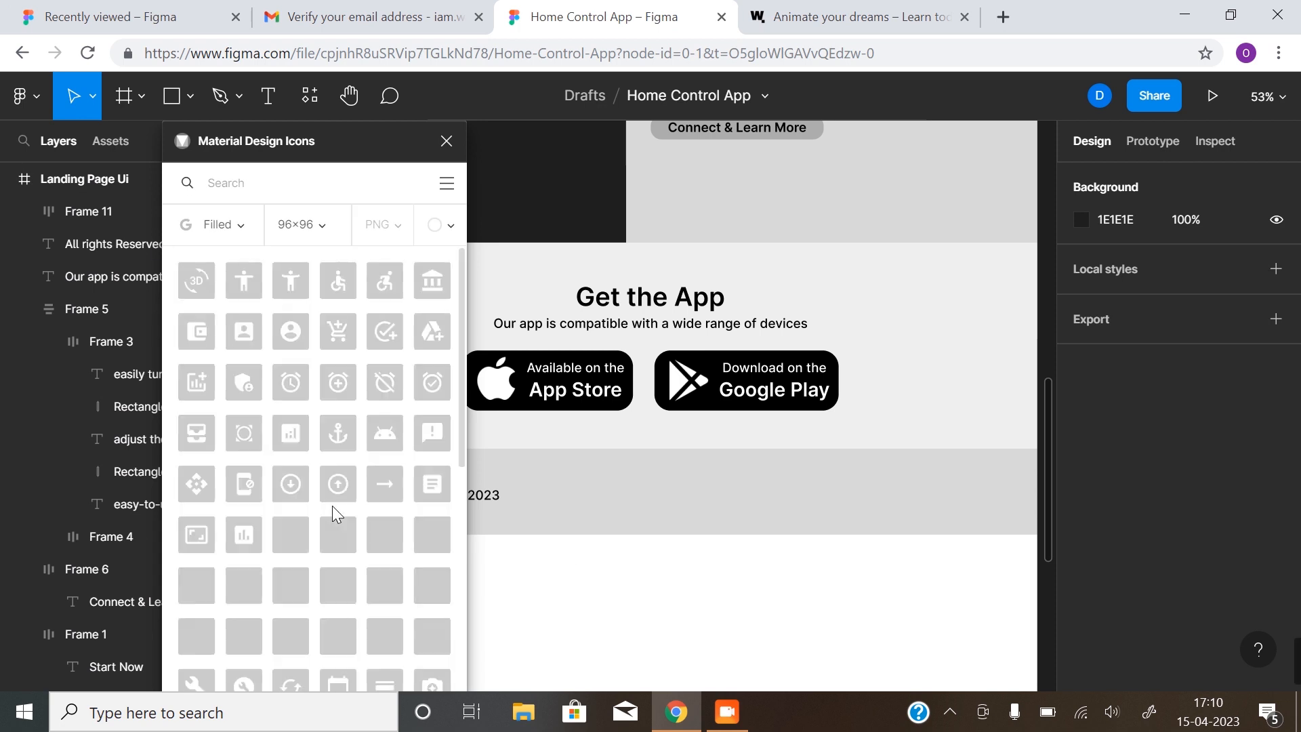
click(301, 187)
text(social)
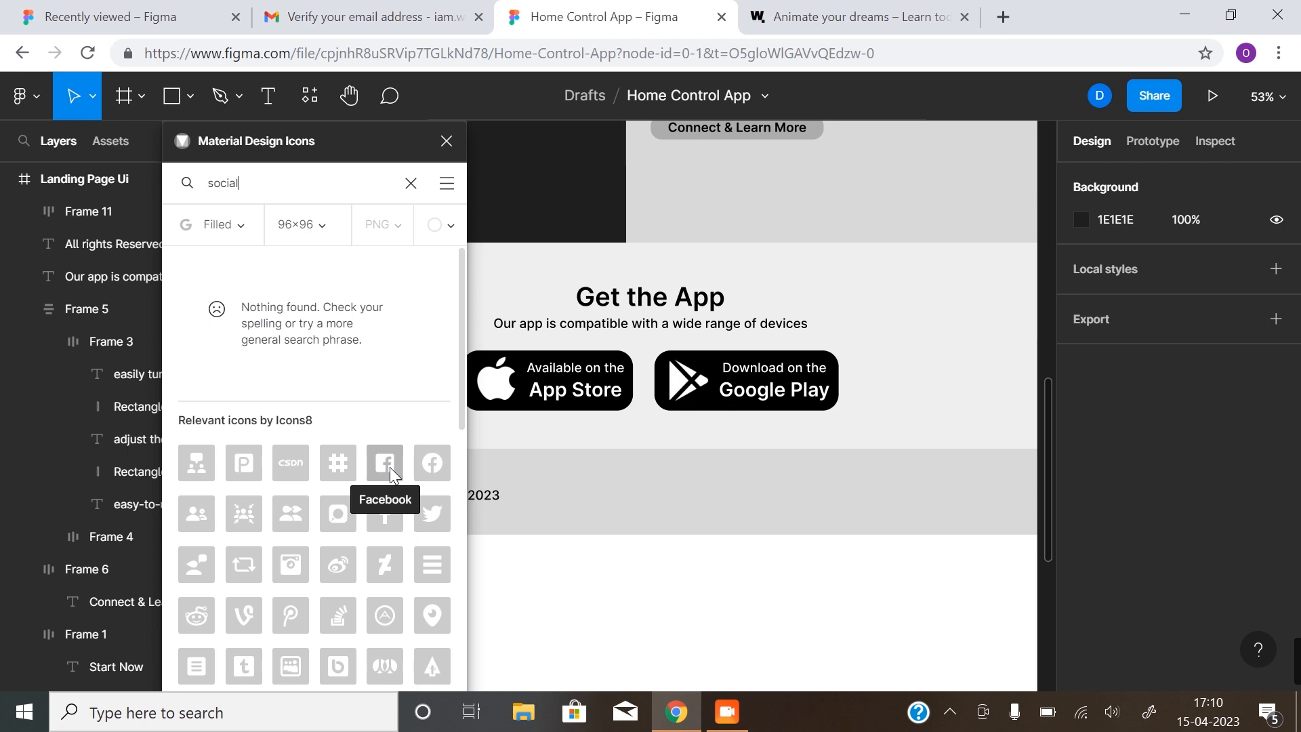
scroll(368, 595, down, 3)
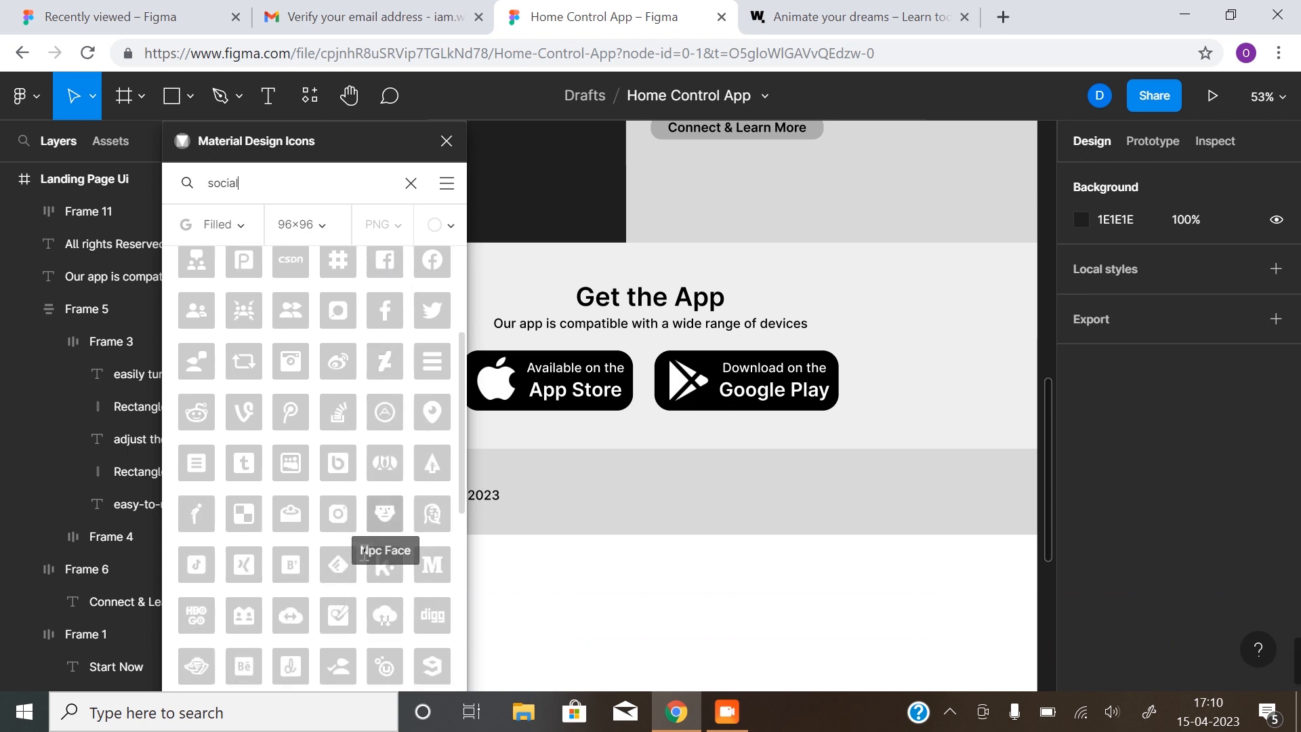
scroll(365, 554, up, 3)
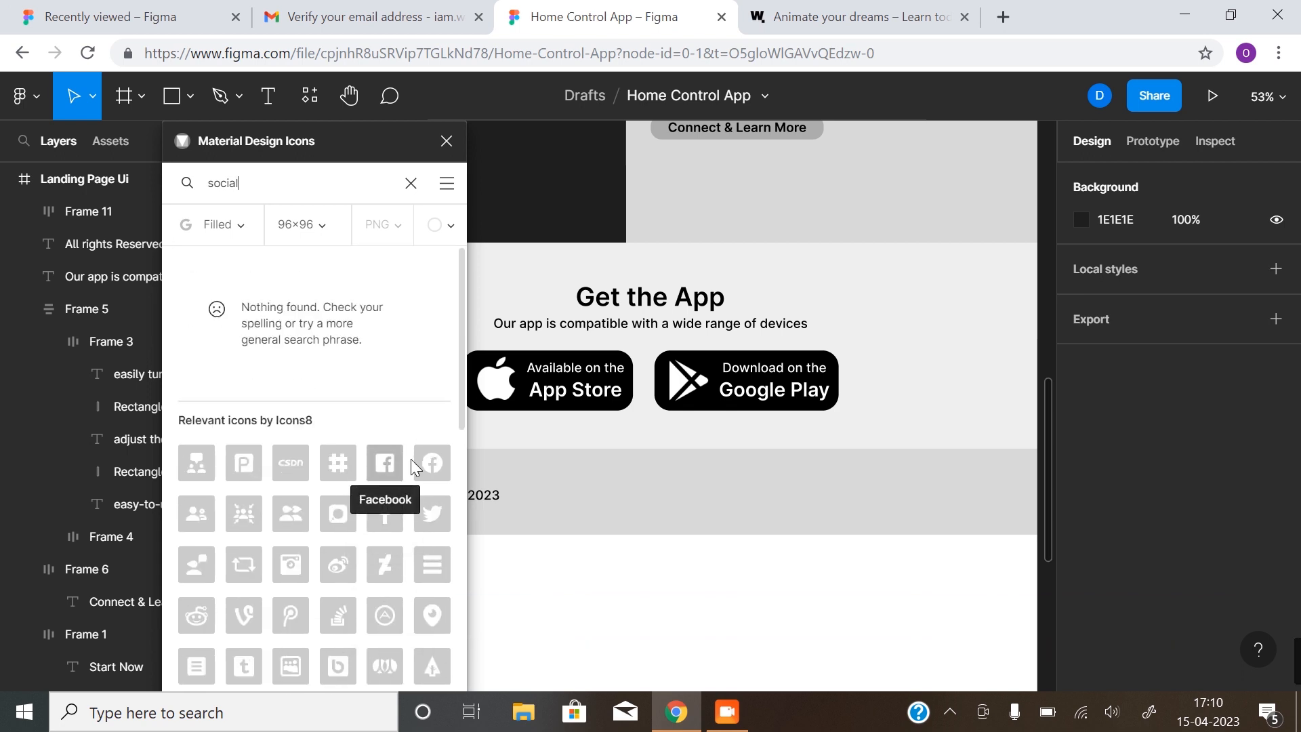
Add 24×24 Facebook, Twitter and Instagram icons just below the store buttons
drag(437, 466, 696, 407)
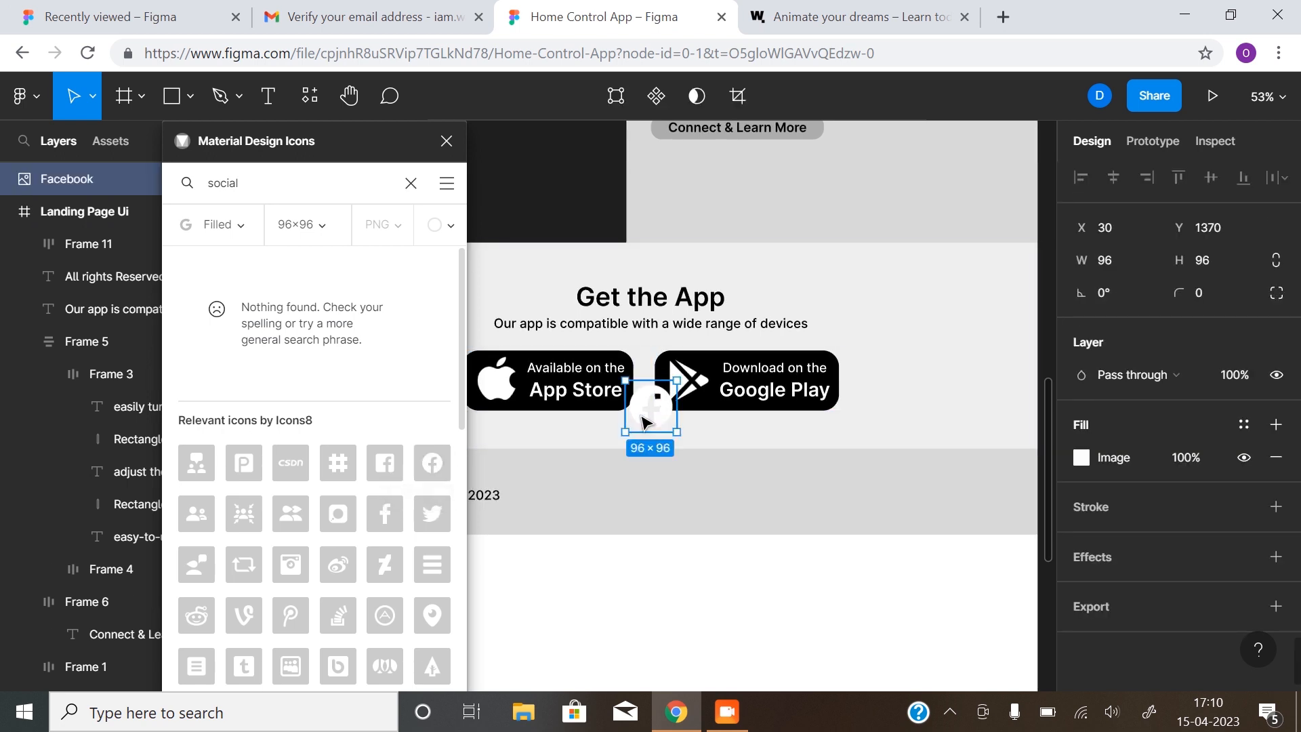
key(Delete)
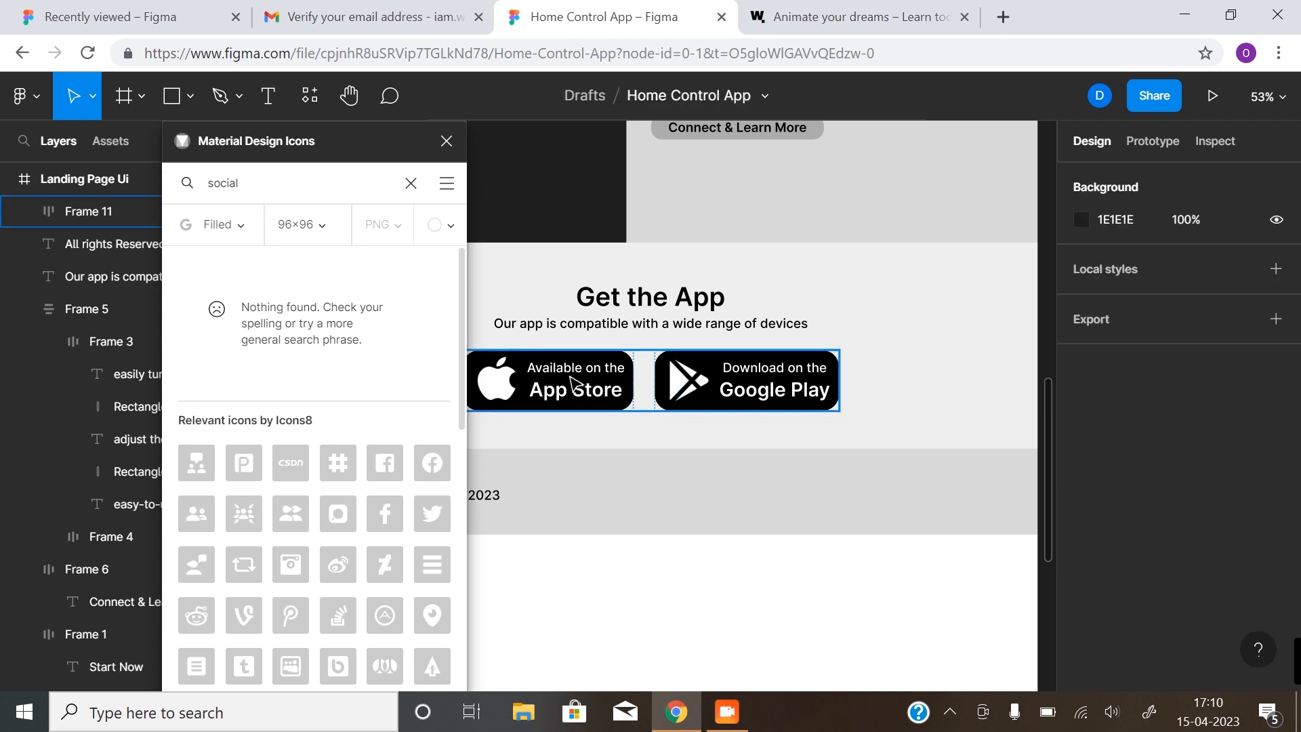
click(326, 225)
click(326, 266)
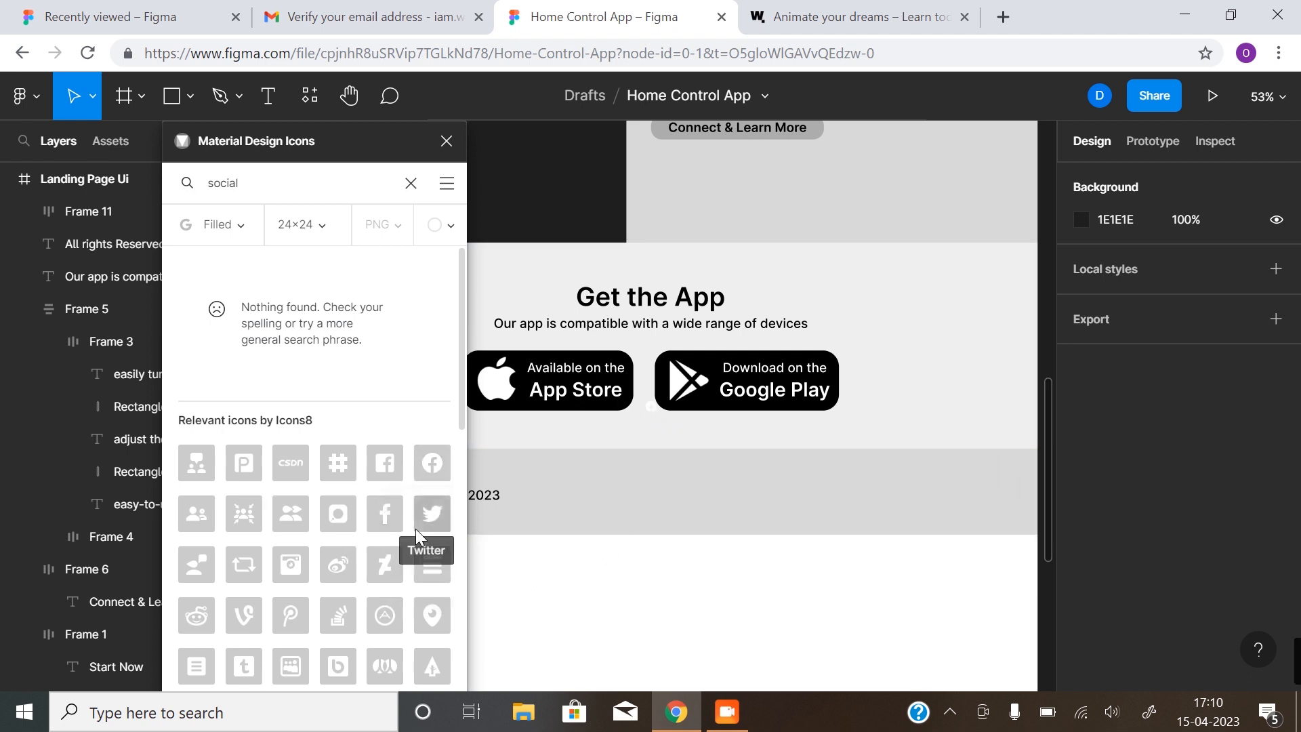
drag(426, 515, 662, 403)
scroll(367, 522, down, 5)
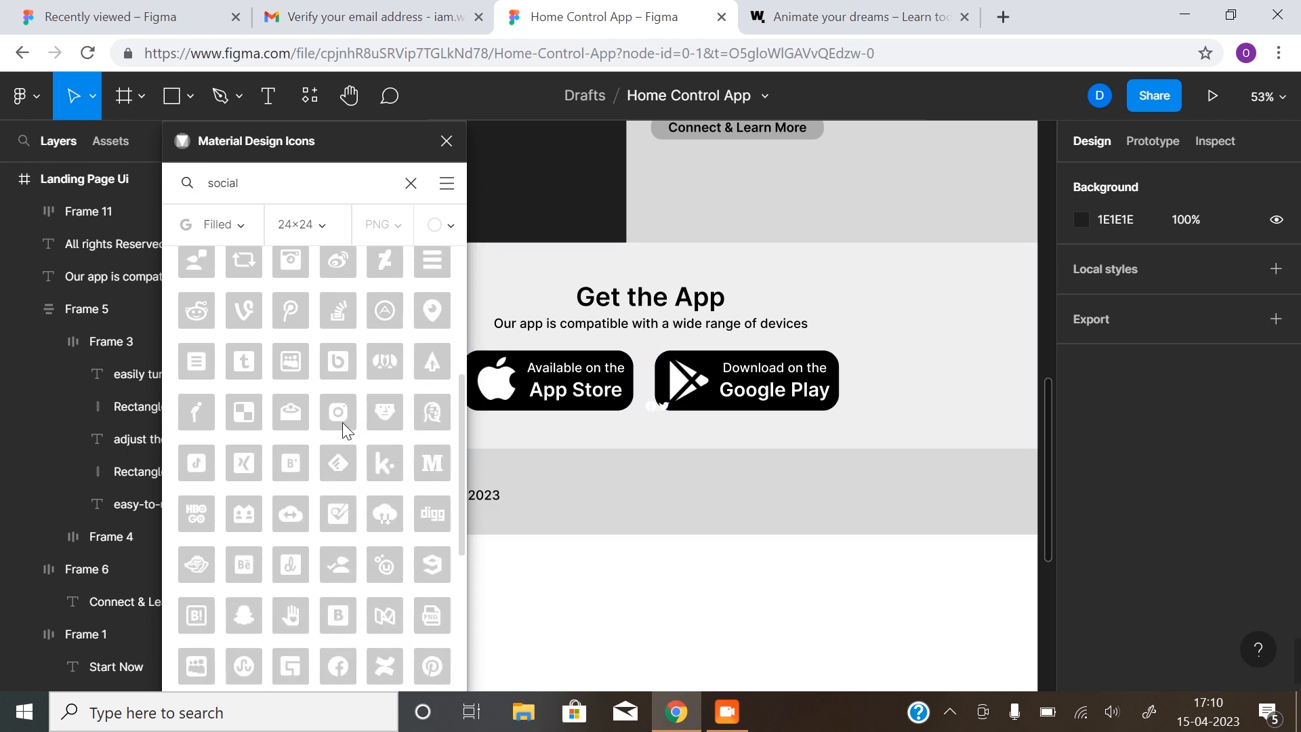
drag(338, 414, 675, 410)
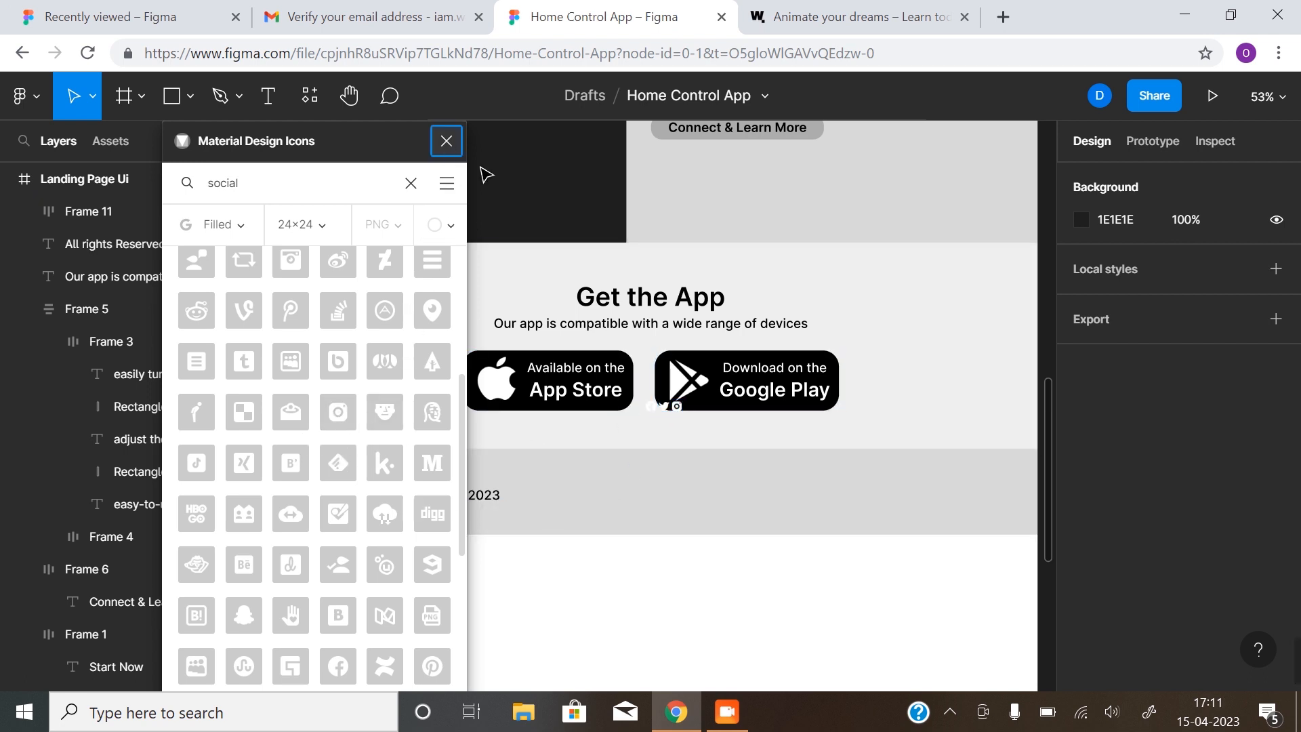
Move the Facebook, Twitter and Instagram icons inside the Landing Page Ui frame
click(446, 140)
scroll(687, 439, up, 3)
scroll(593, 466, right, 1)
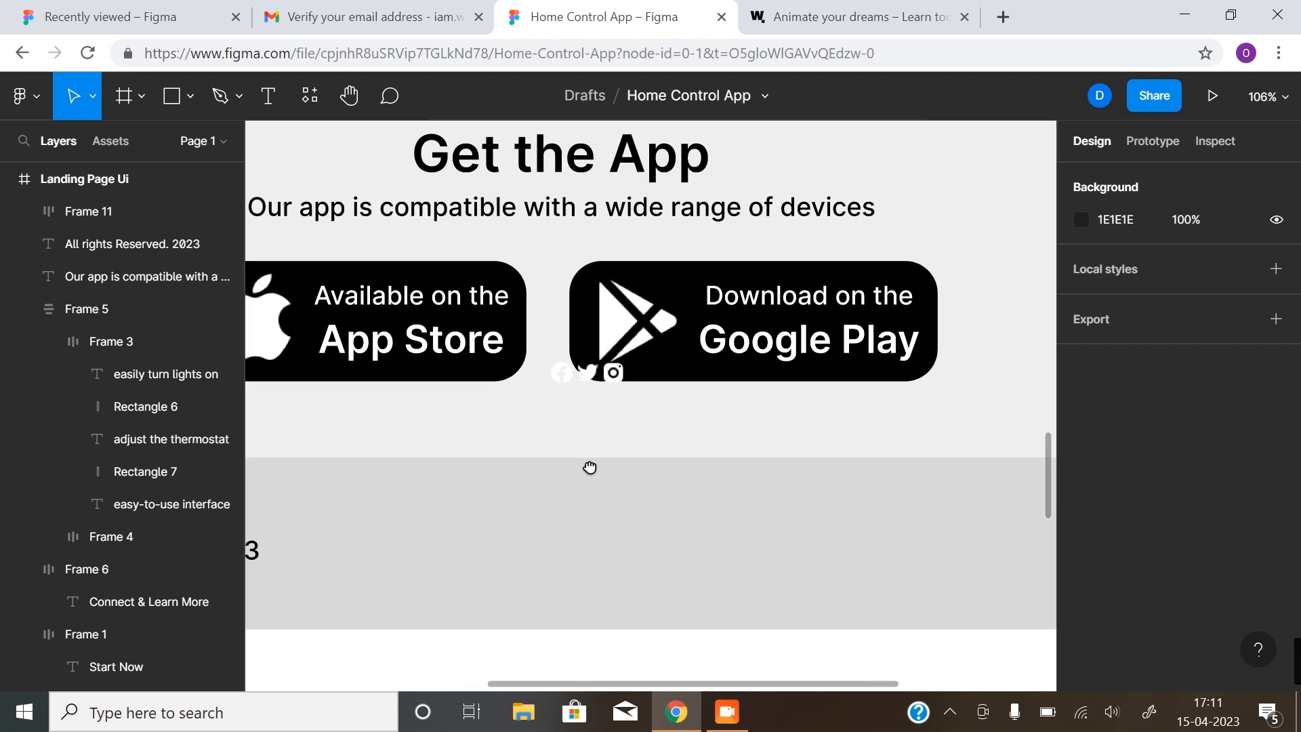
click(535, 369)
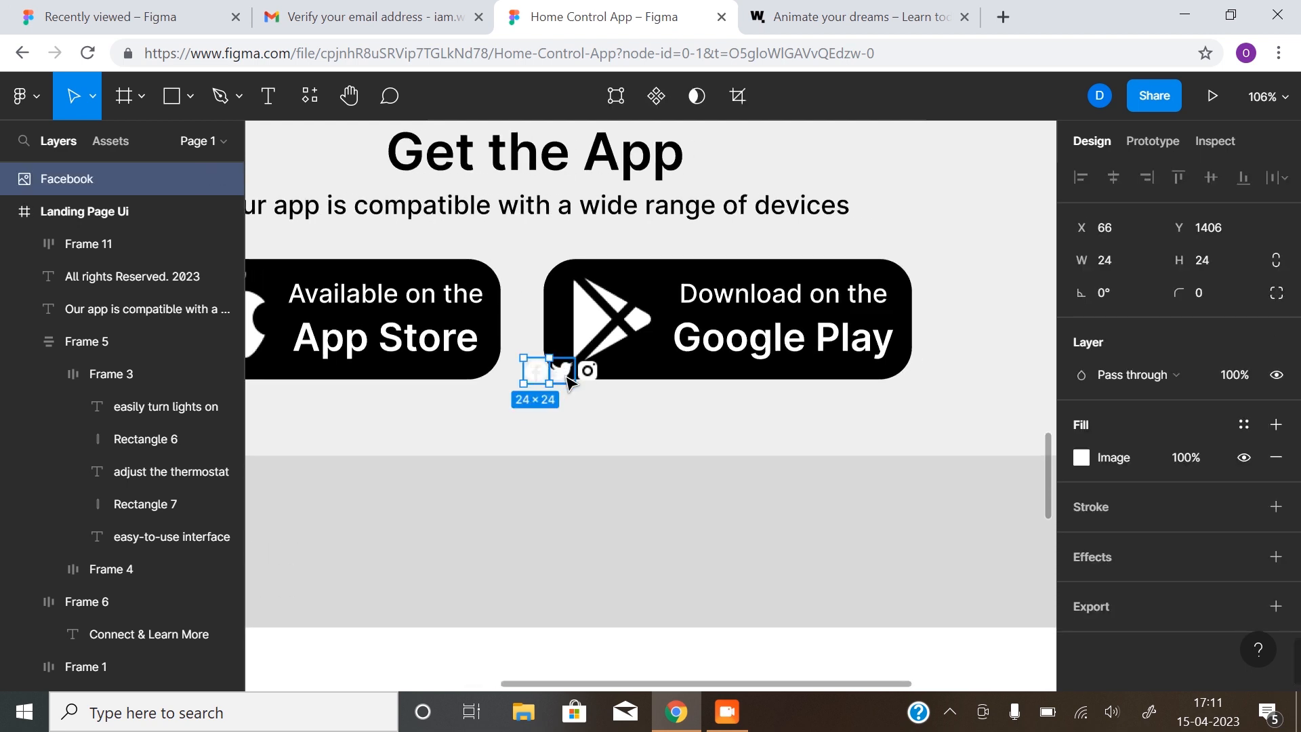
shift+click(566, 375)
shift+click(587, 373)
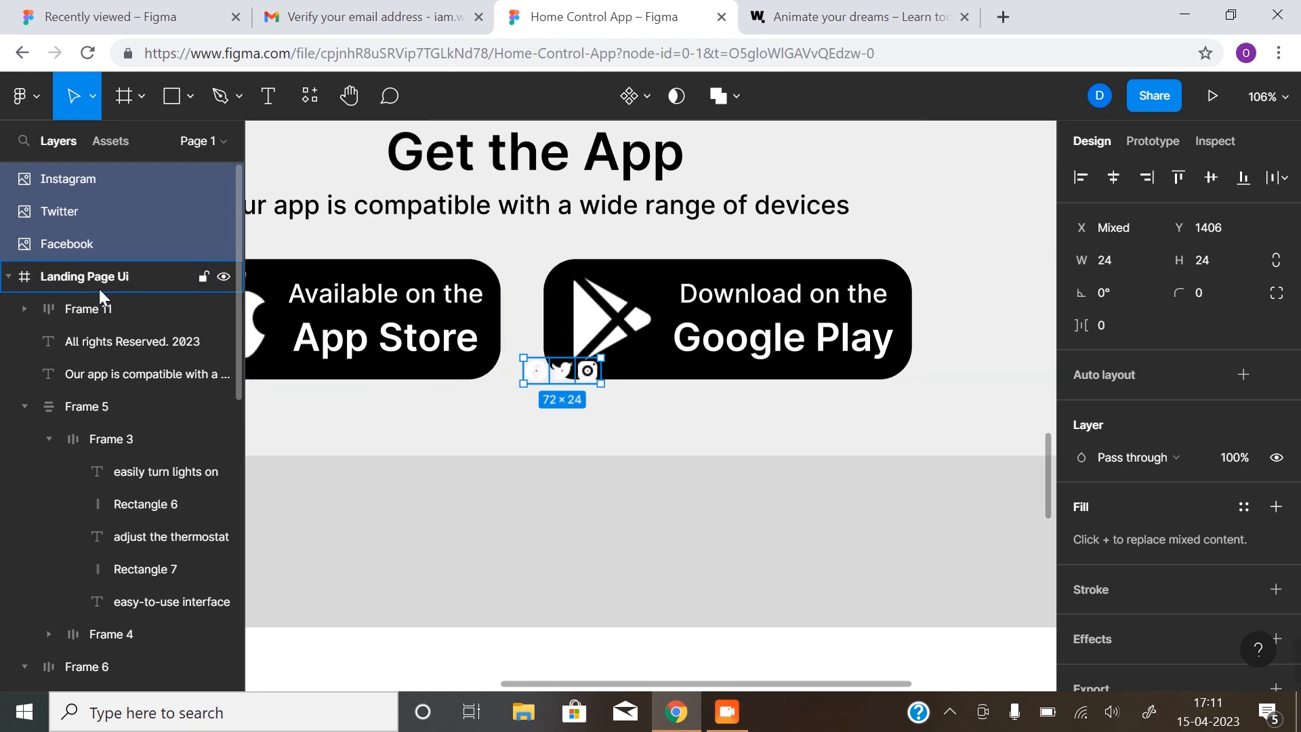
drag(99, 239, 112, 288)
scroll(598, 458, down, 2)
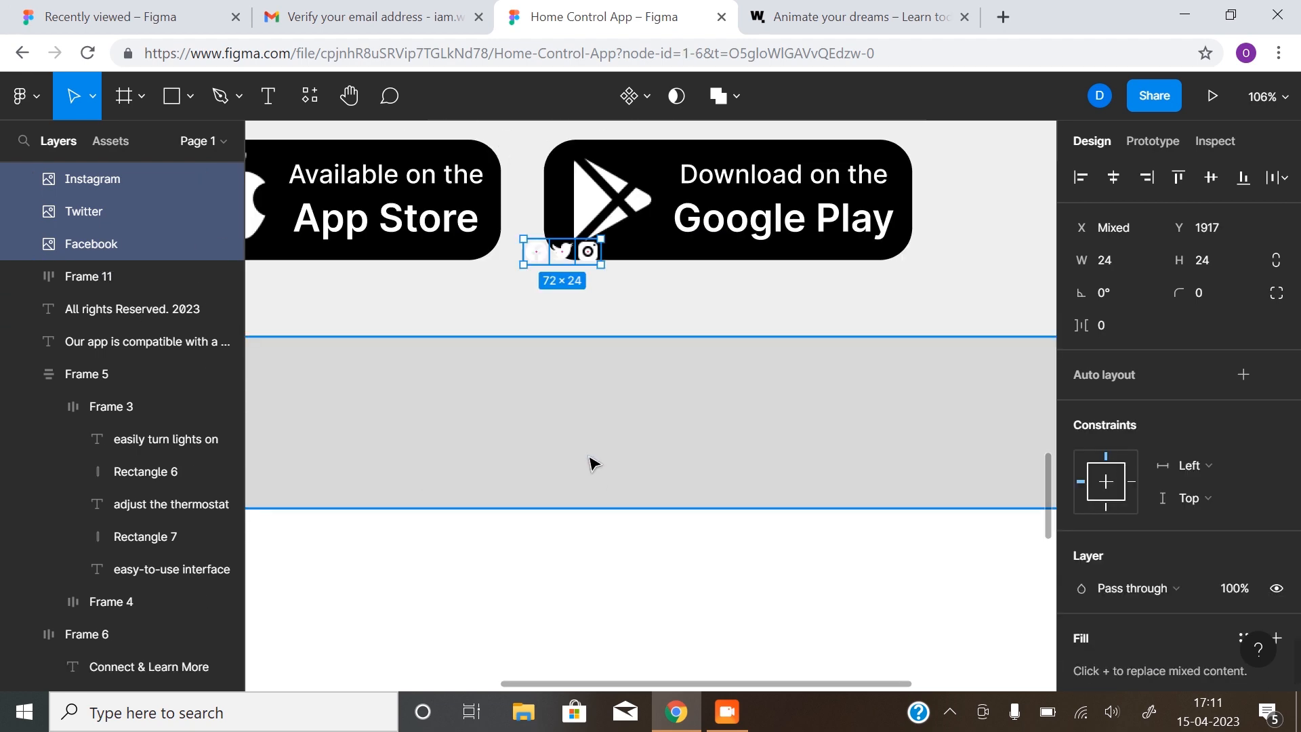
scroll(589, 470, up, 2)
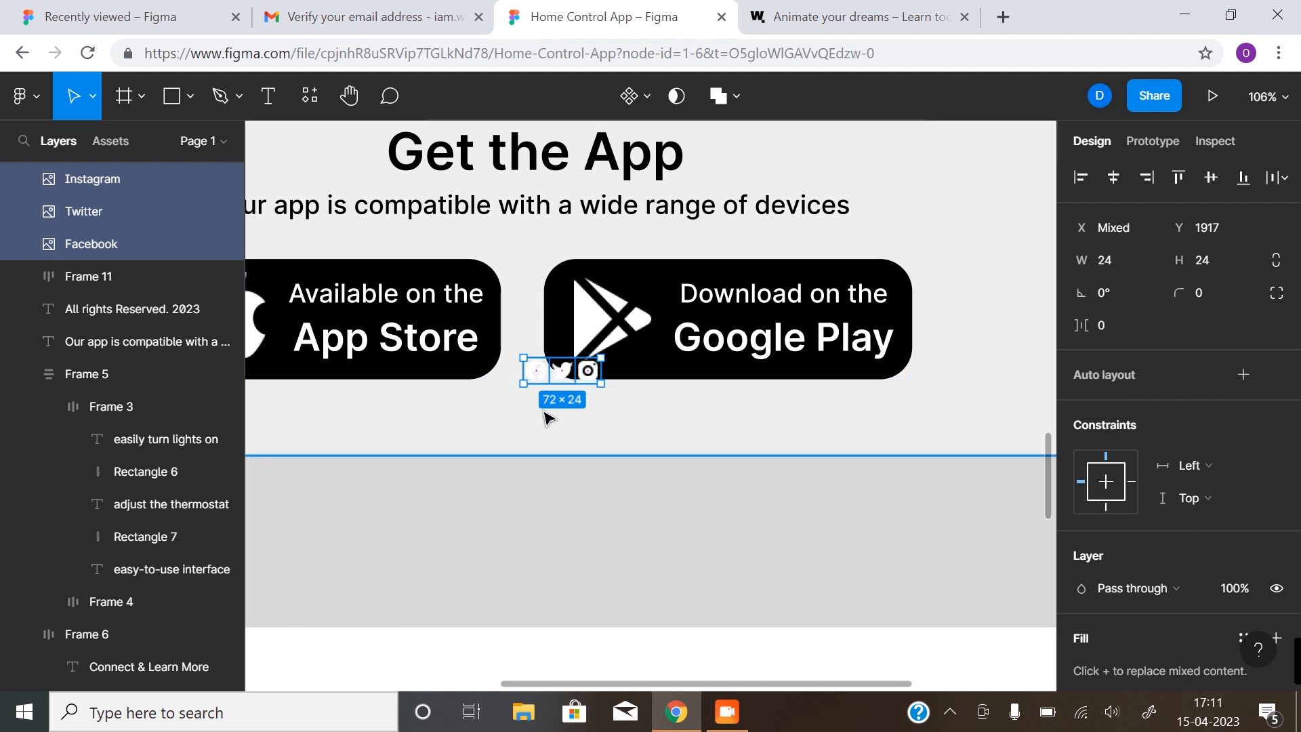
Wrap the three icons in an auto-layout row with 32 item spacing
key(shift+a)
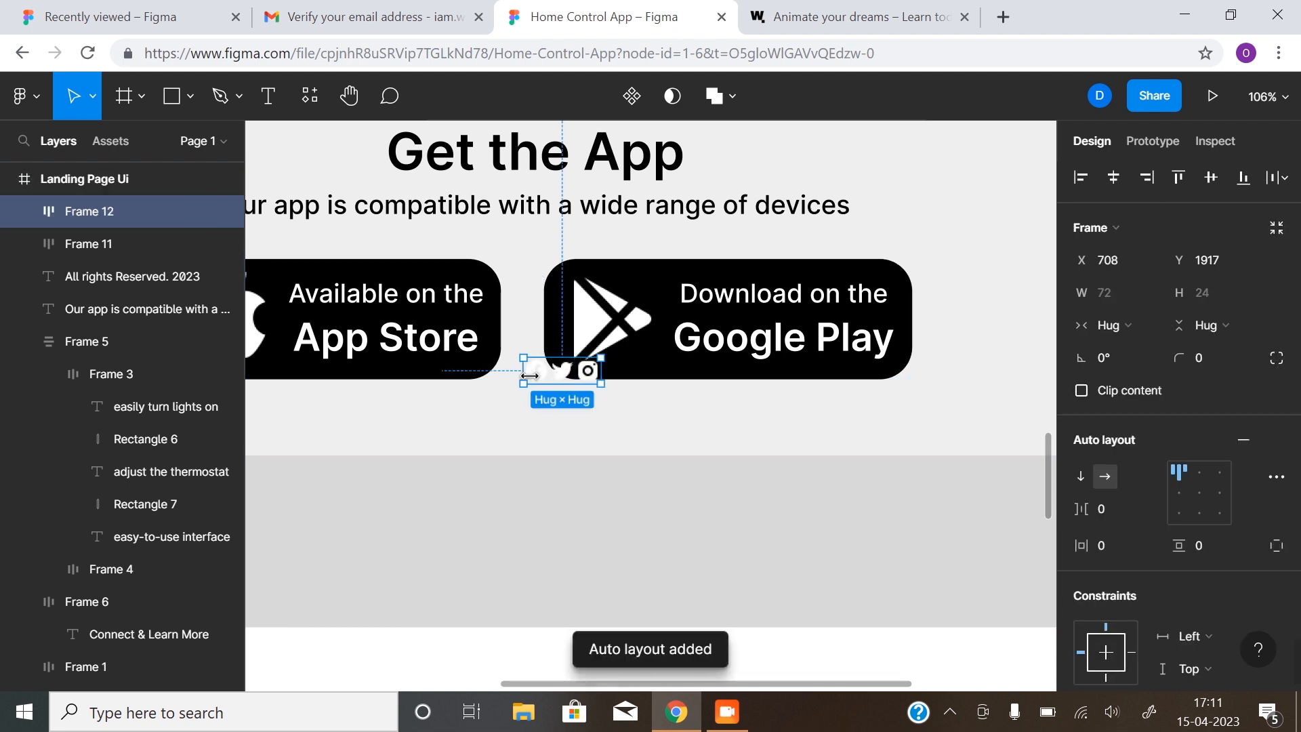
click(1098, 507)
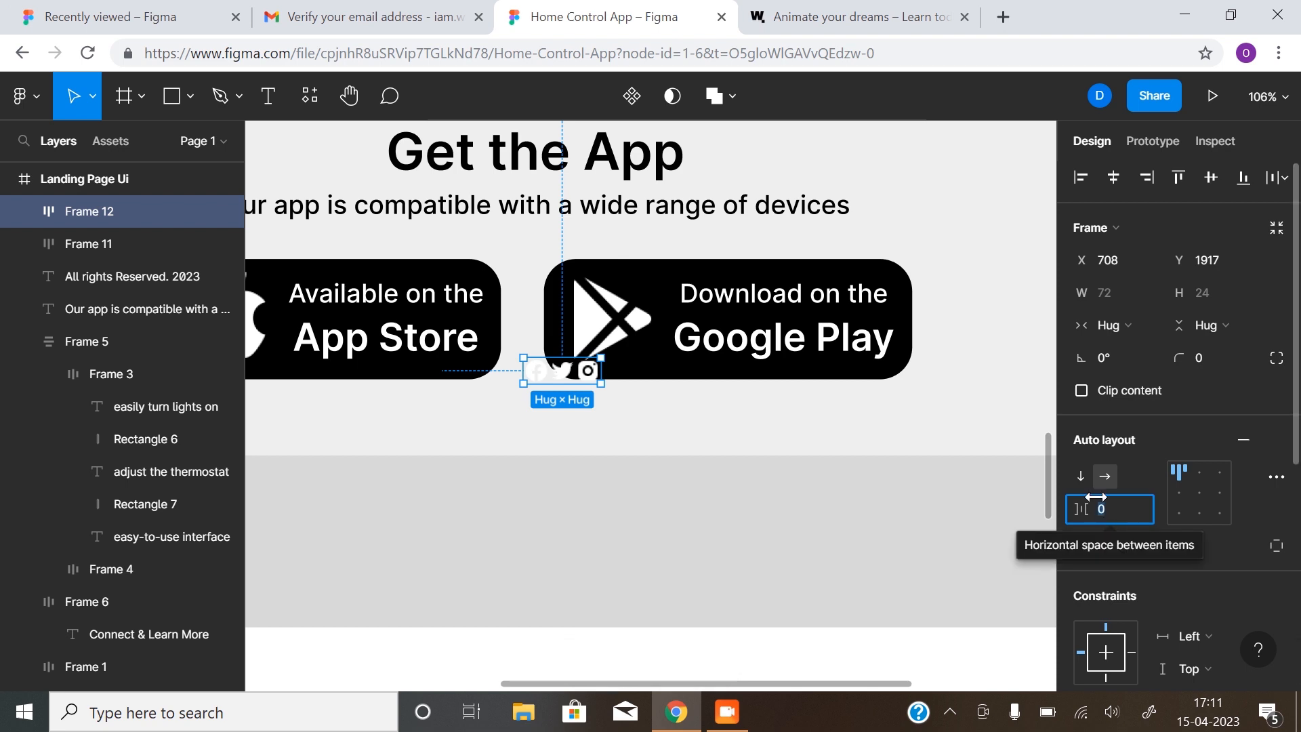
text(32)
key(Return)
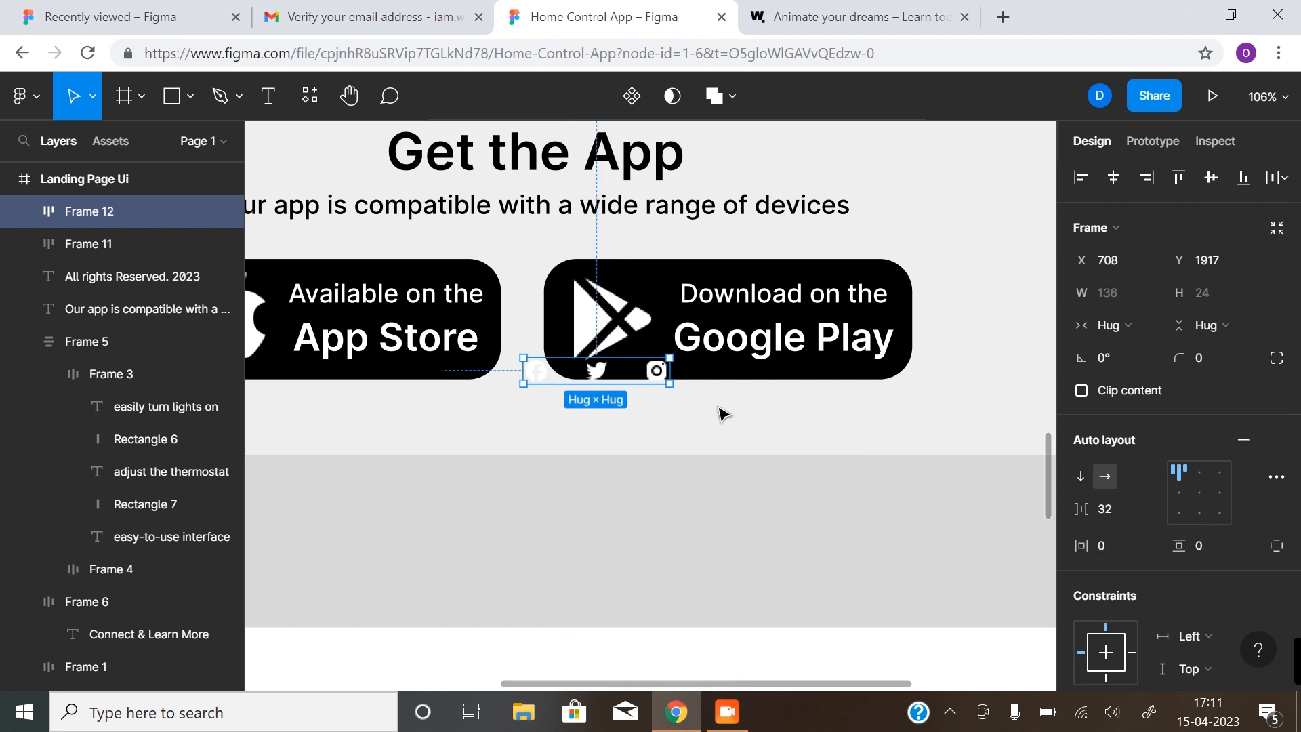
Position the icon row at the footer's right side, level with the copyright line
drag(596, 371, 777, 539)
scroll(751, 565, down, 3)
scroll(744, 566, right, 3)
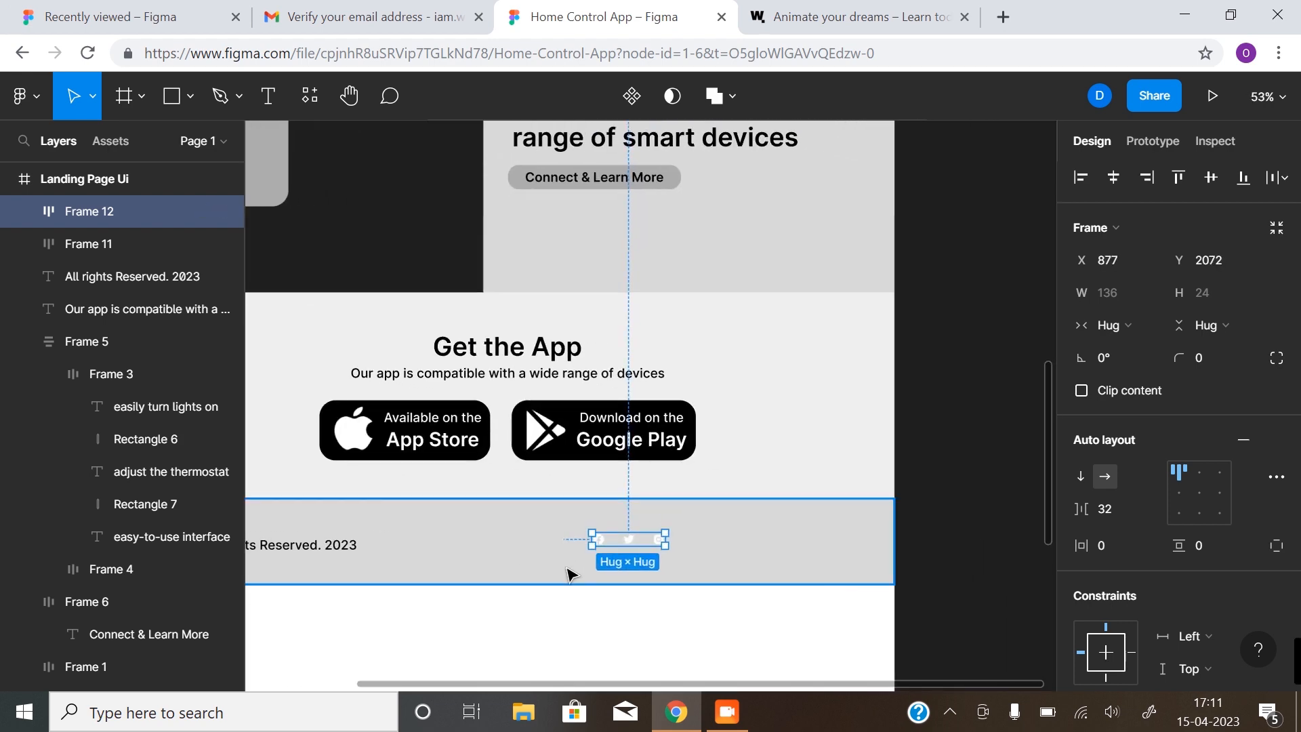
click(648, 571)
key(ctrl+z)
drag(540, 605, 676, 589)
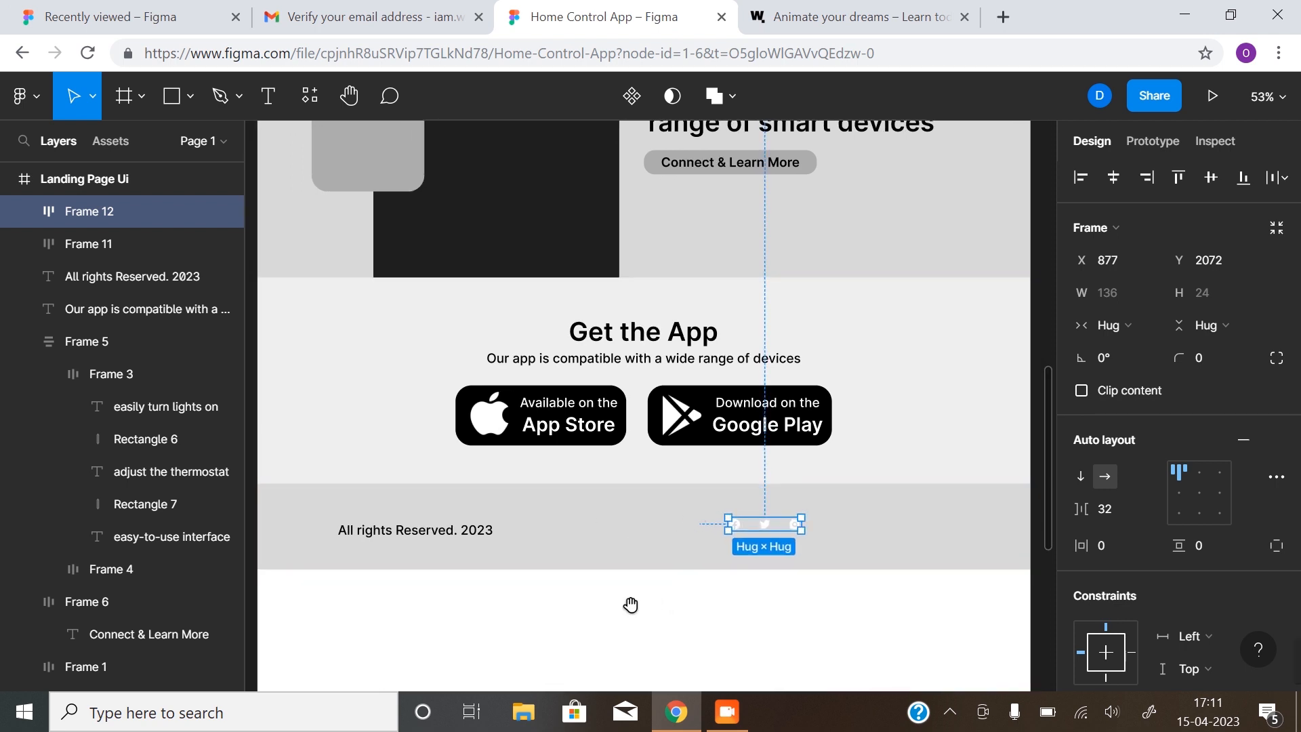
click(712, 613)
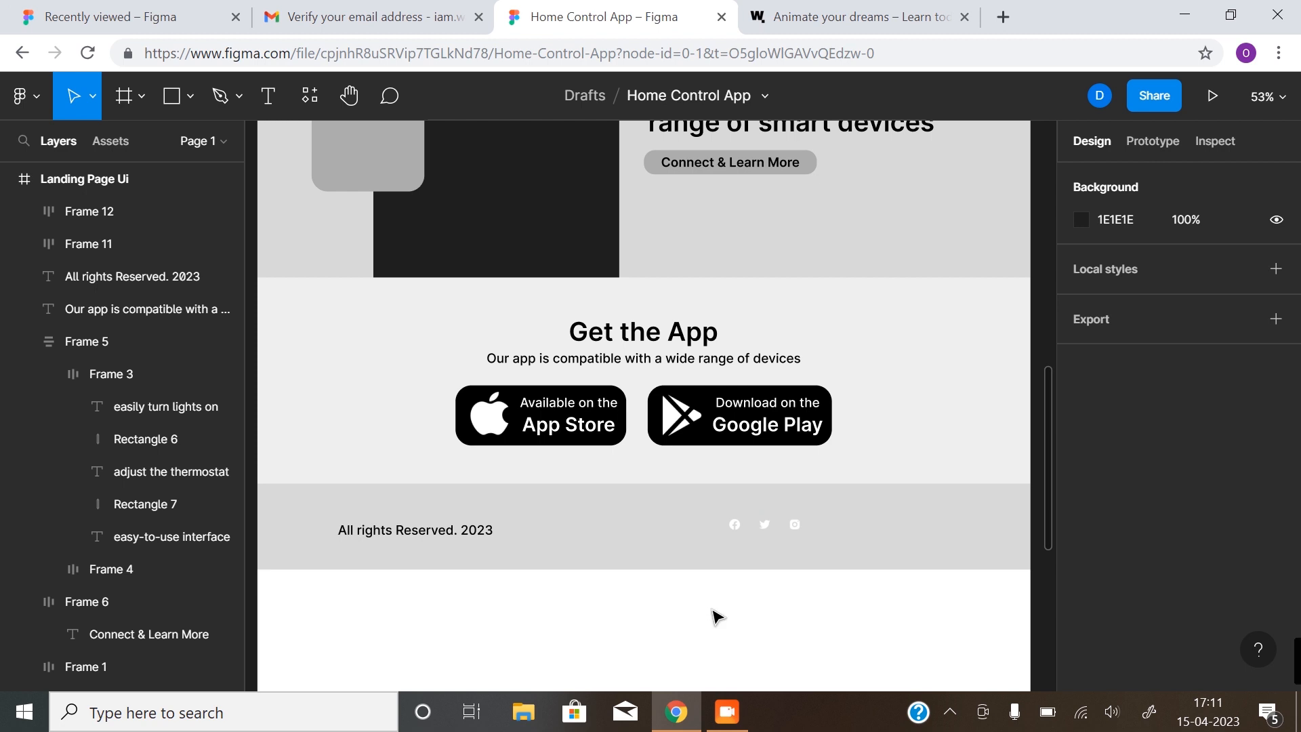
scroll(711, 613, right, 2)
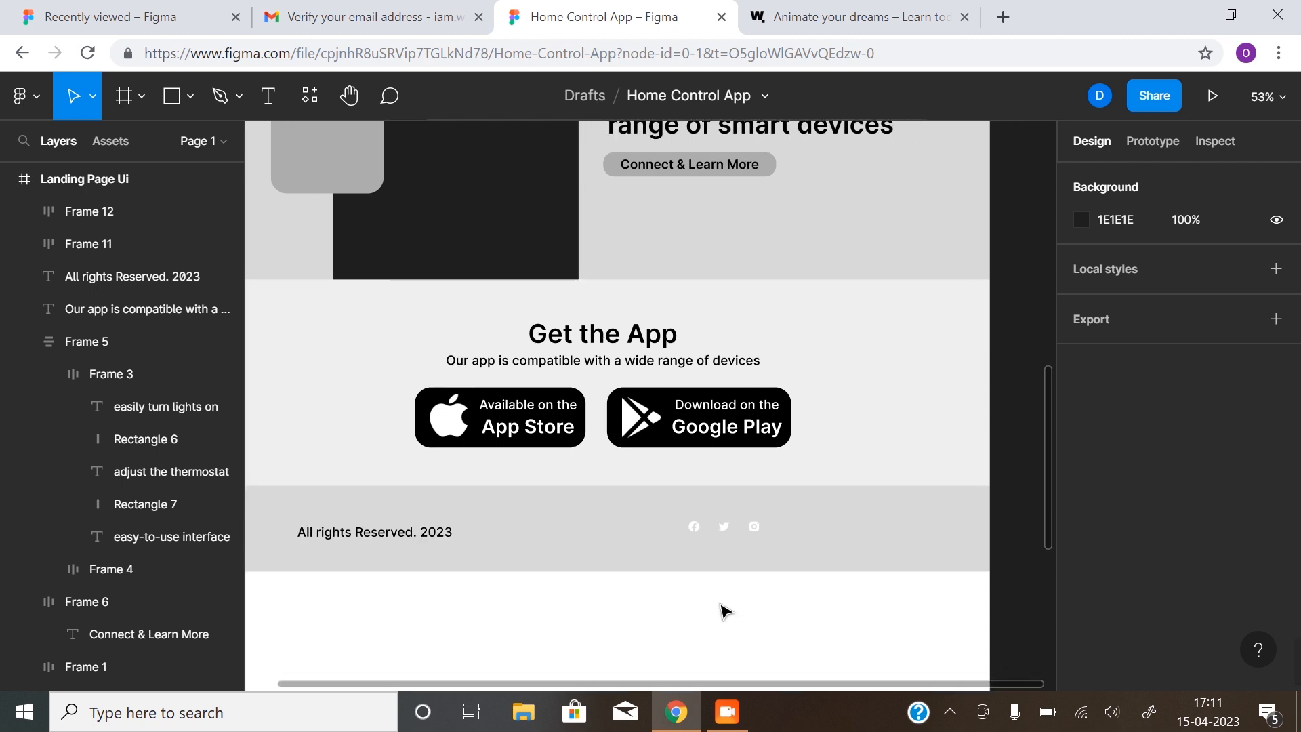
key(ctrl+shift+4)
click(723, 539)
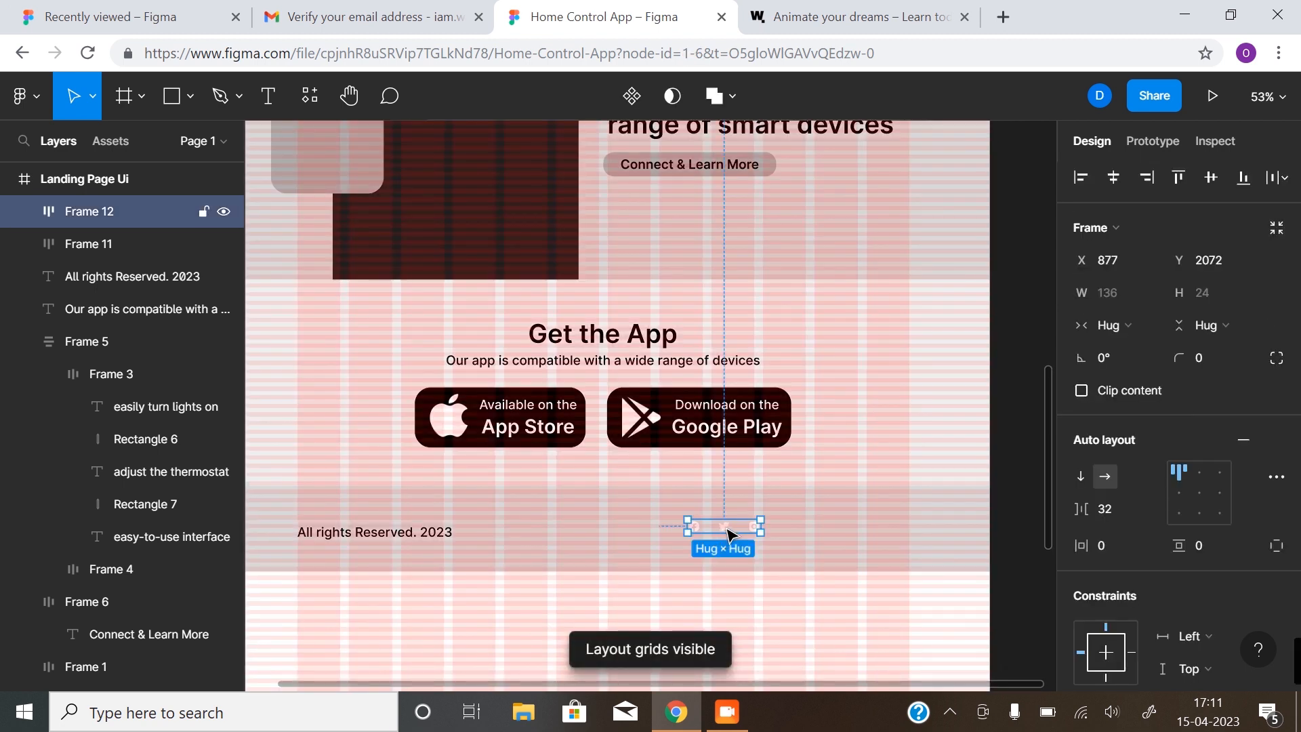
drag(756, 532, 872, 537)
shift+click(426, 532)
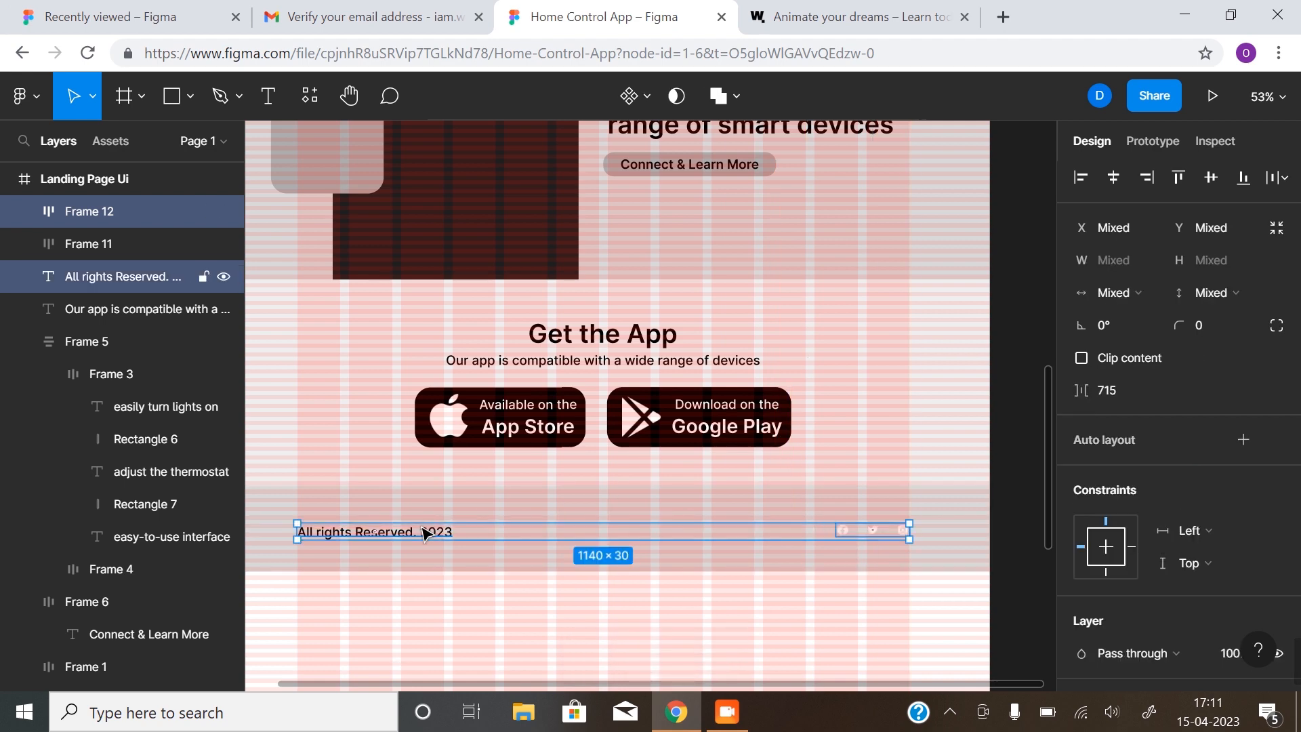
Combine copyright text and icons into one auto-layout row and make the text white FFFFFF
key(shift+a)
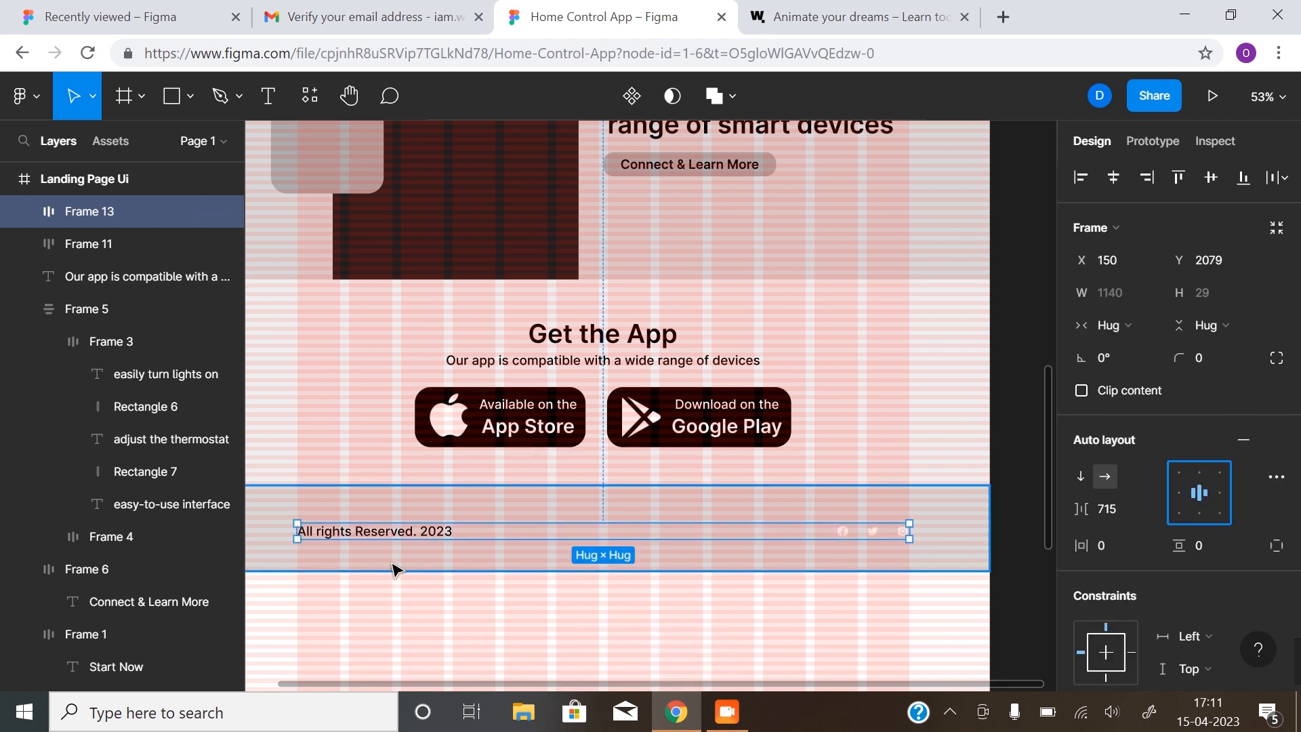
double_click(406, 535)
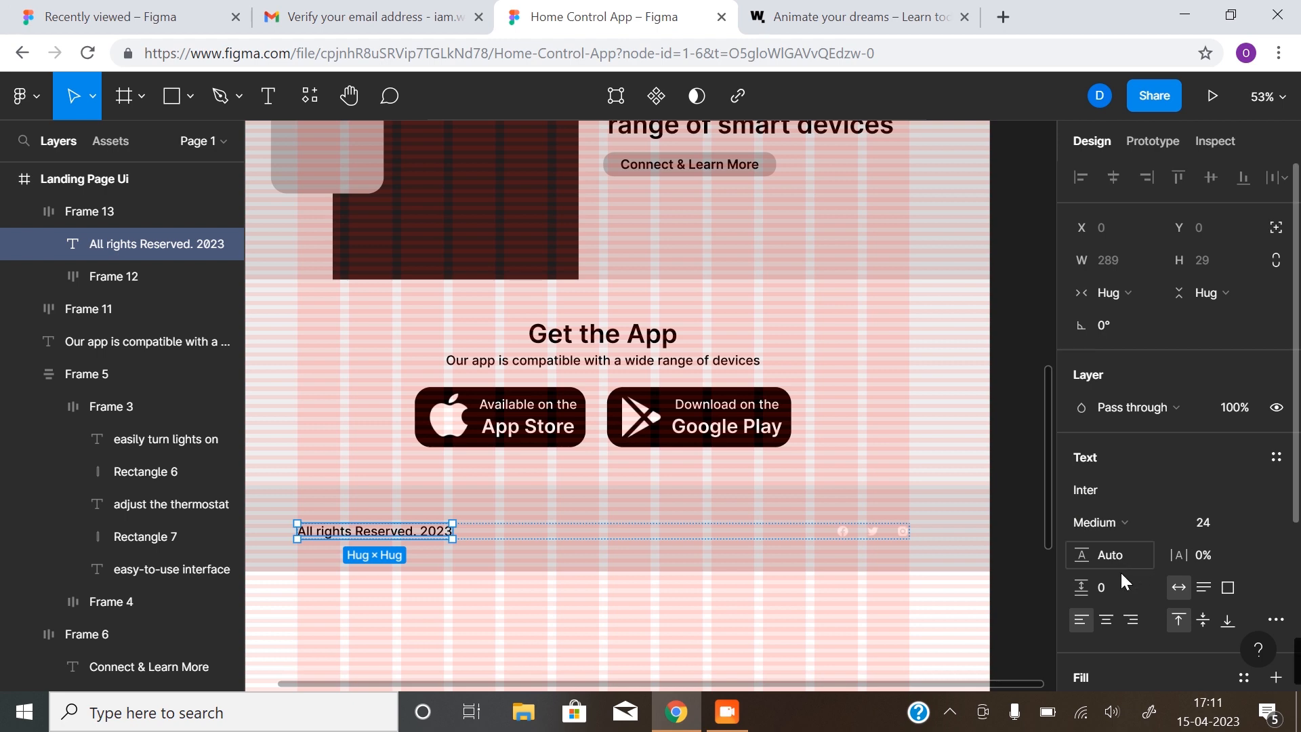
scroll(1111, 568, down, 4)
click(1081, 466)
click(927, 516)
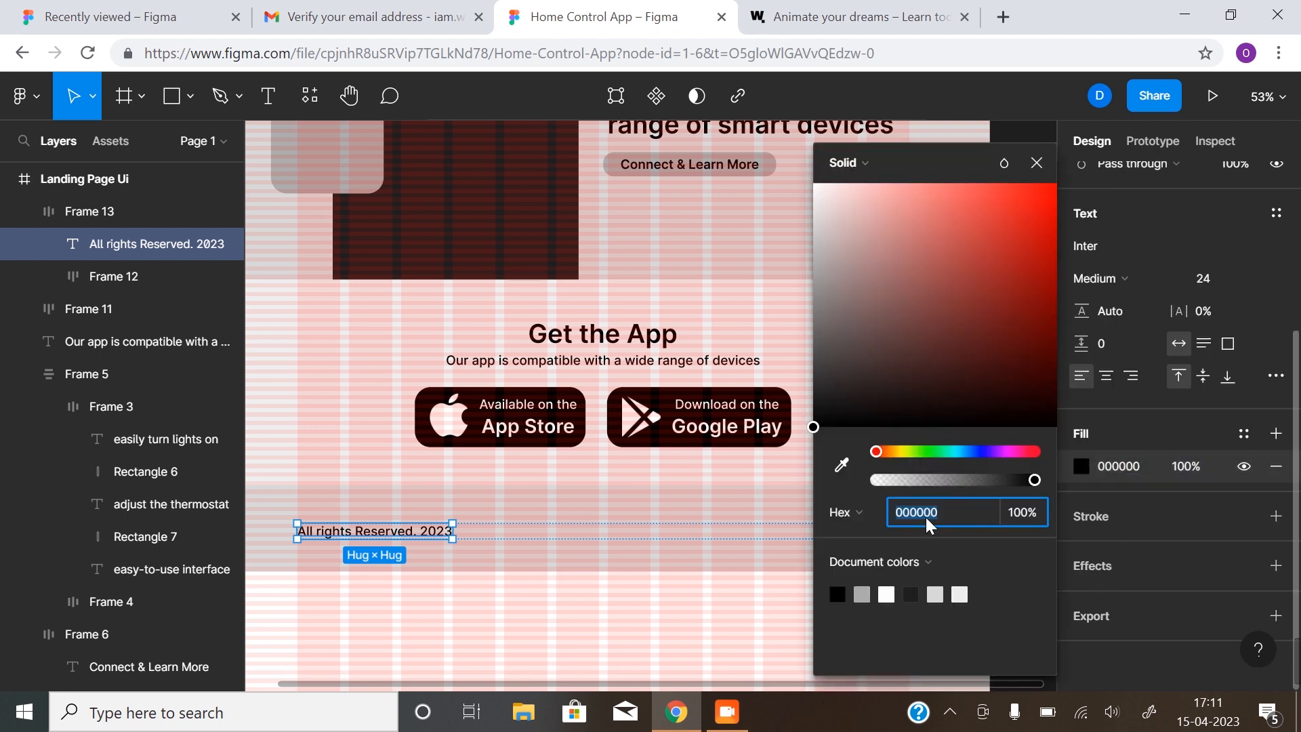
click(886, 595)
click(605, 638)
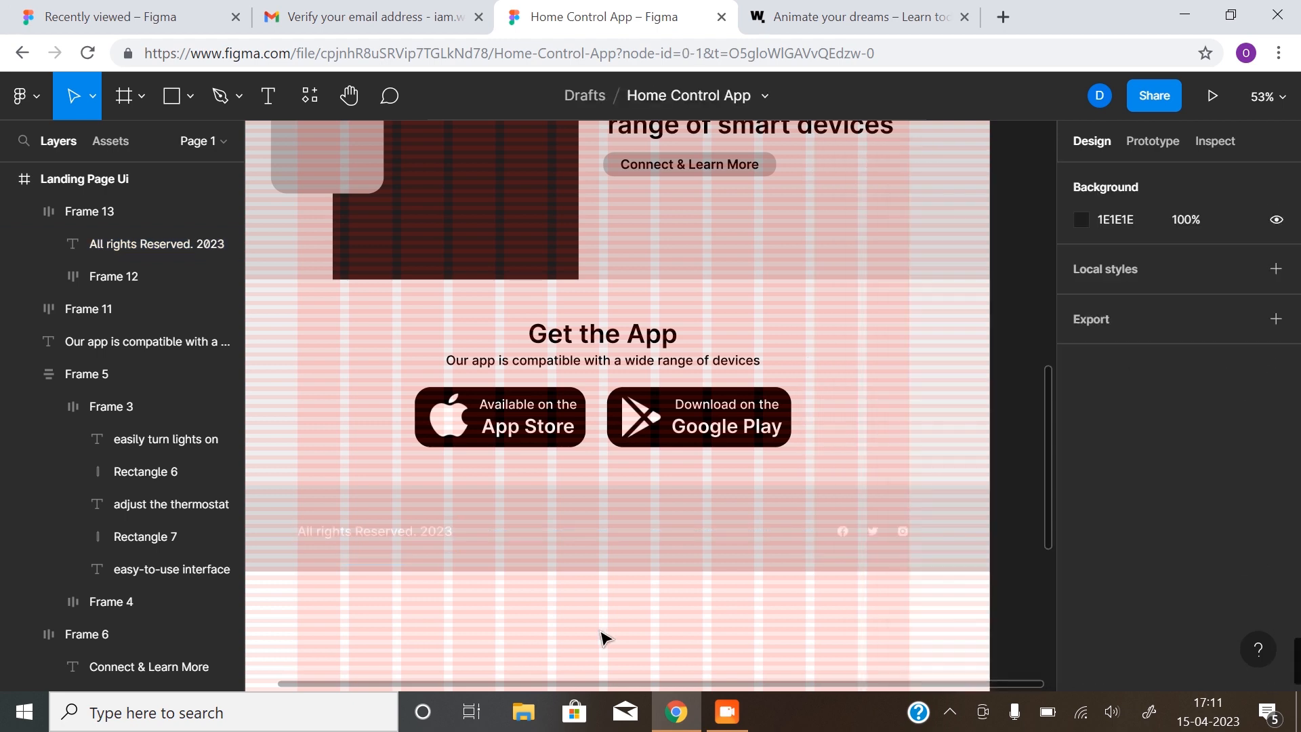
Hide the layout grids and zoom out to view more of the page
key(ctrl+g)
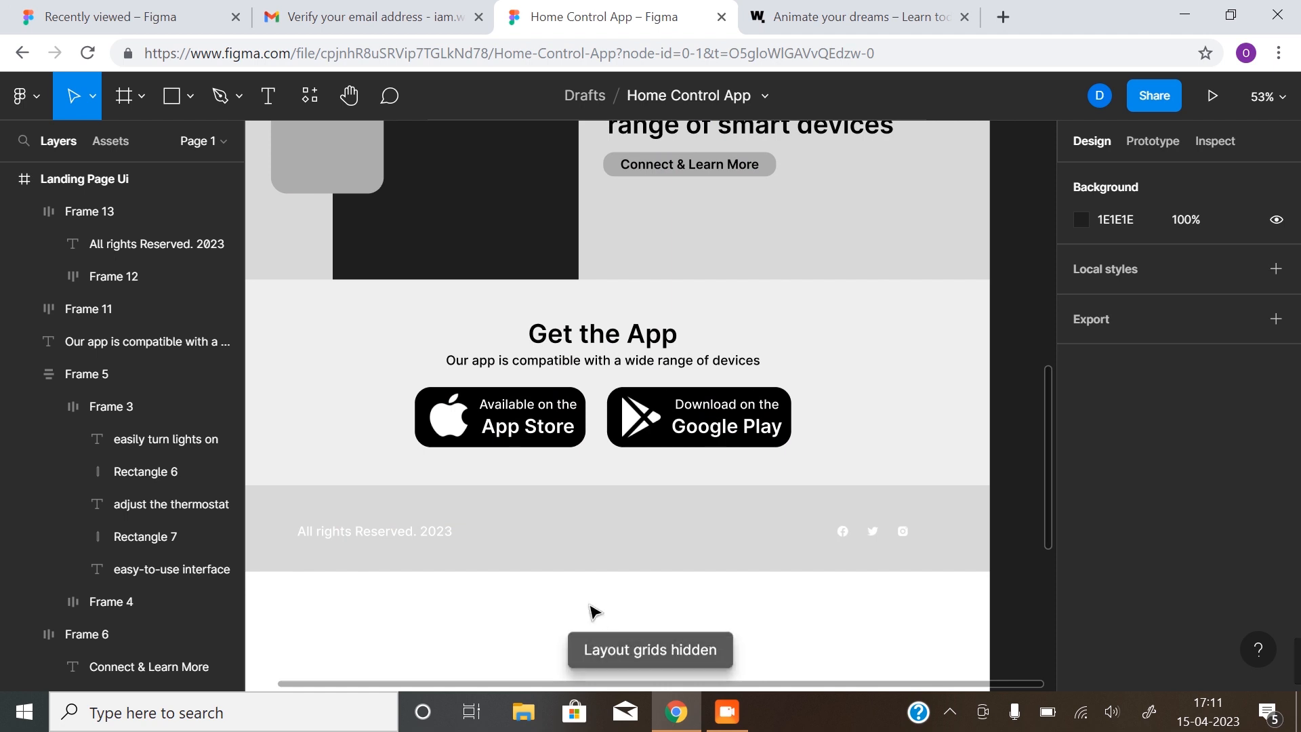
key(z)
alt+click(586, 580)
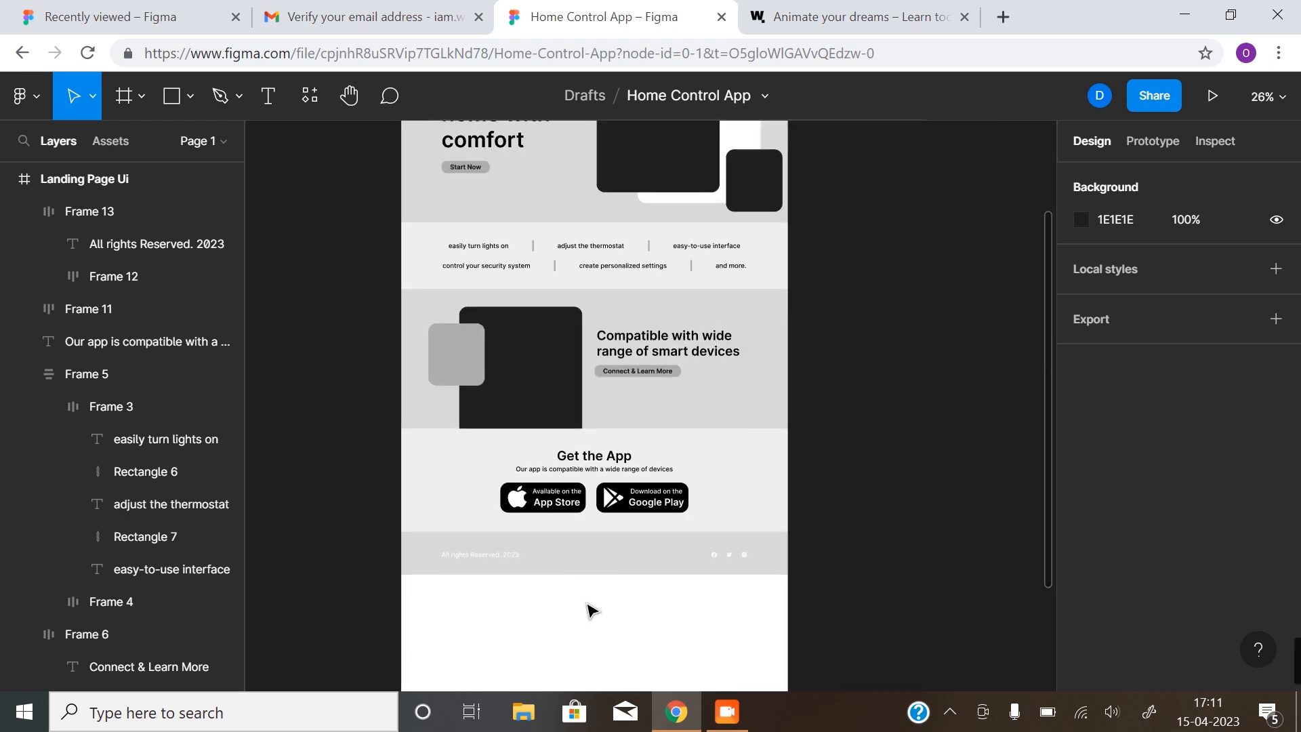
Shrink the Landing Page Ui frame to 1440×2168 so it ends flush with the footer
key(z)
alt+click(584, 605)
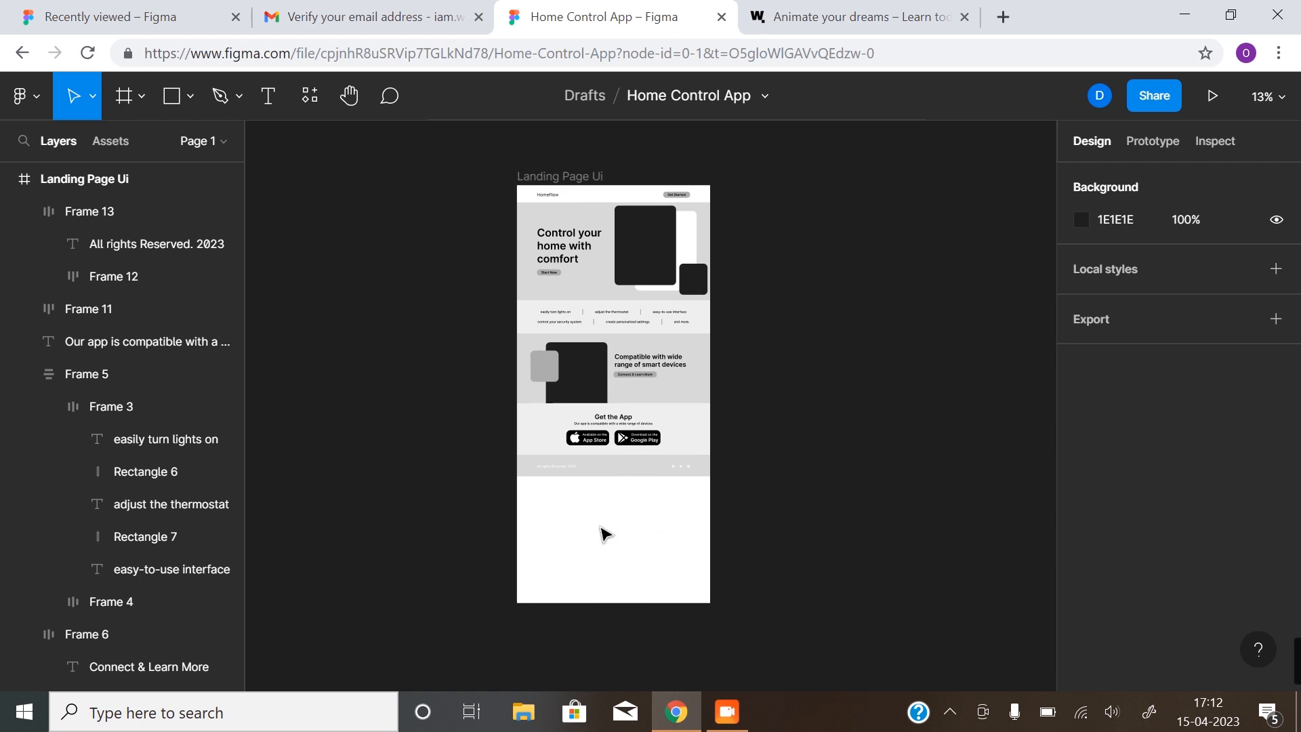
click(580, 177)
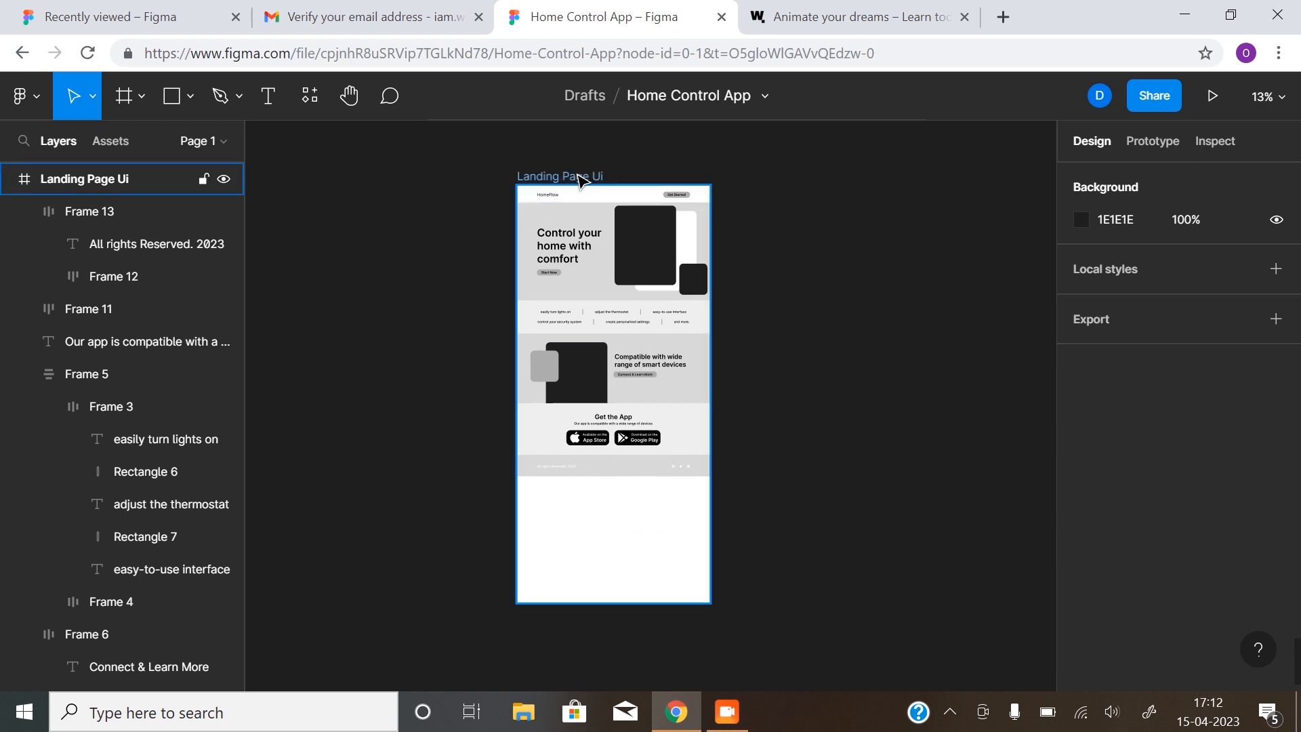
click(580, 178)
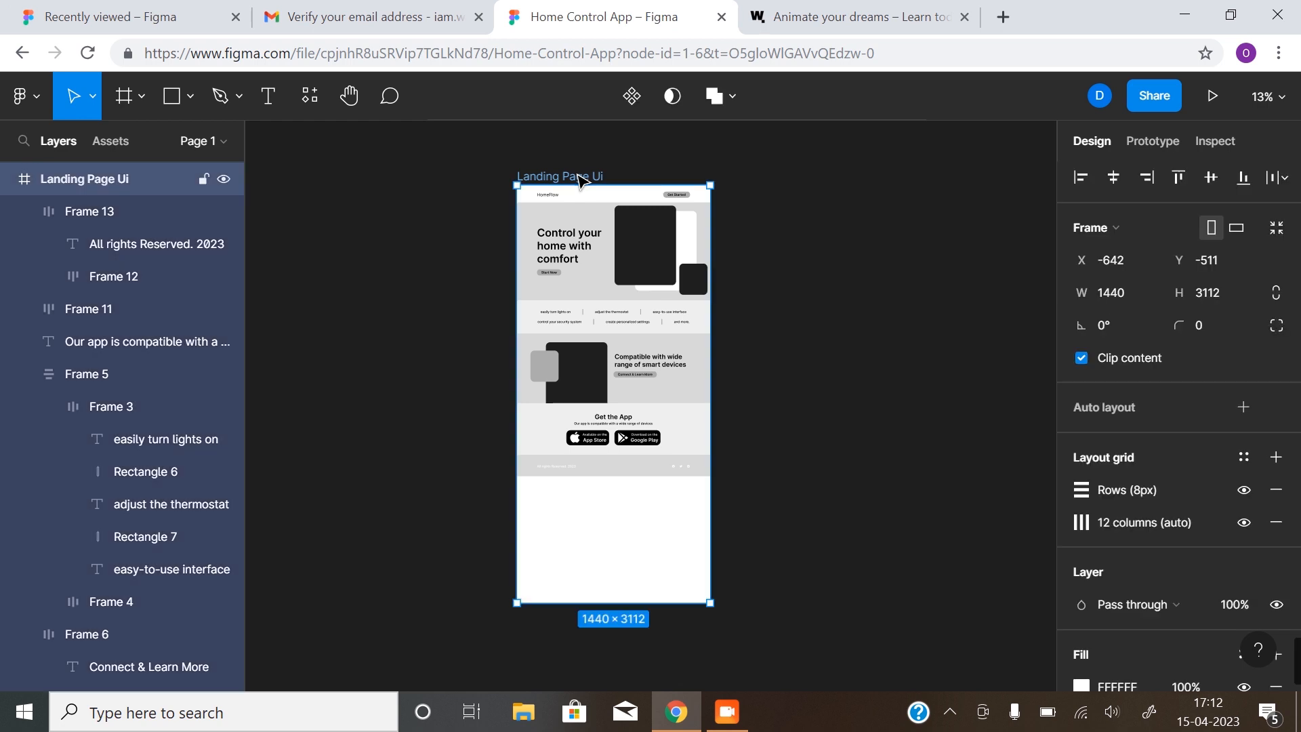
drag(653, 600, 655, 474)
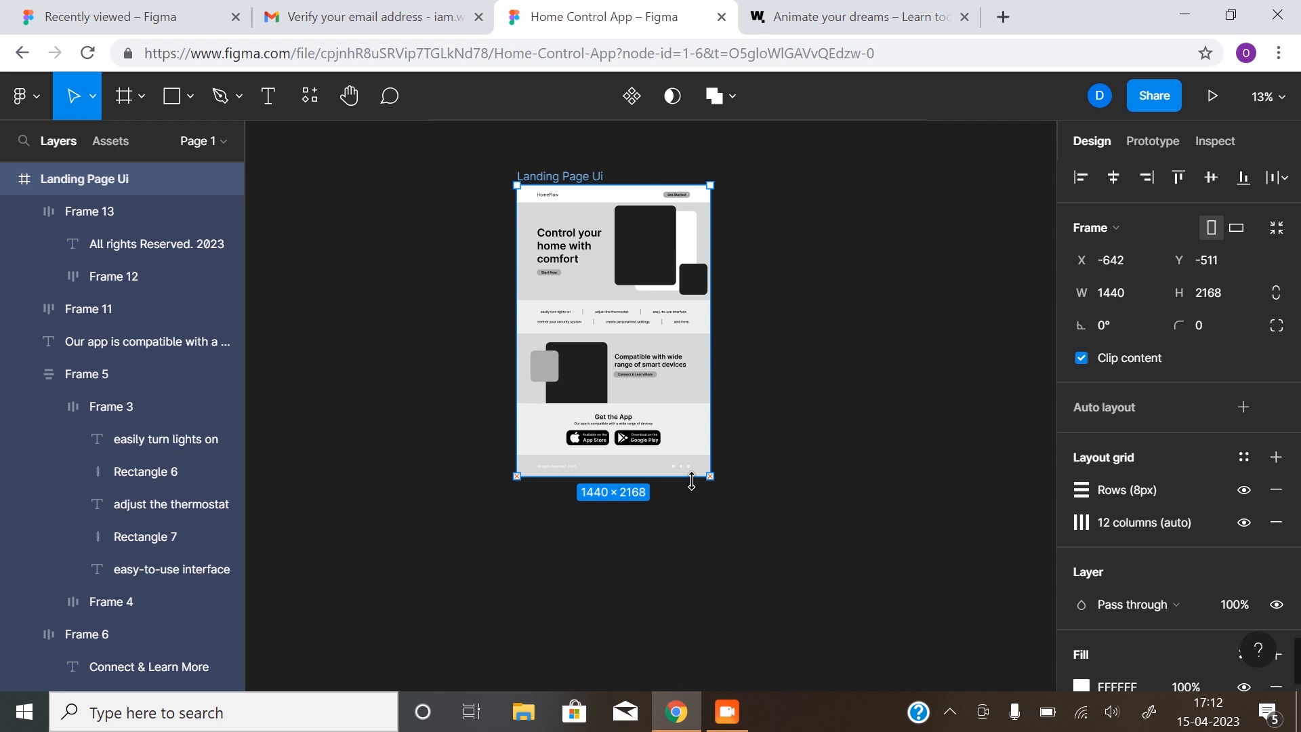
click(799, 420)
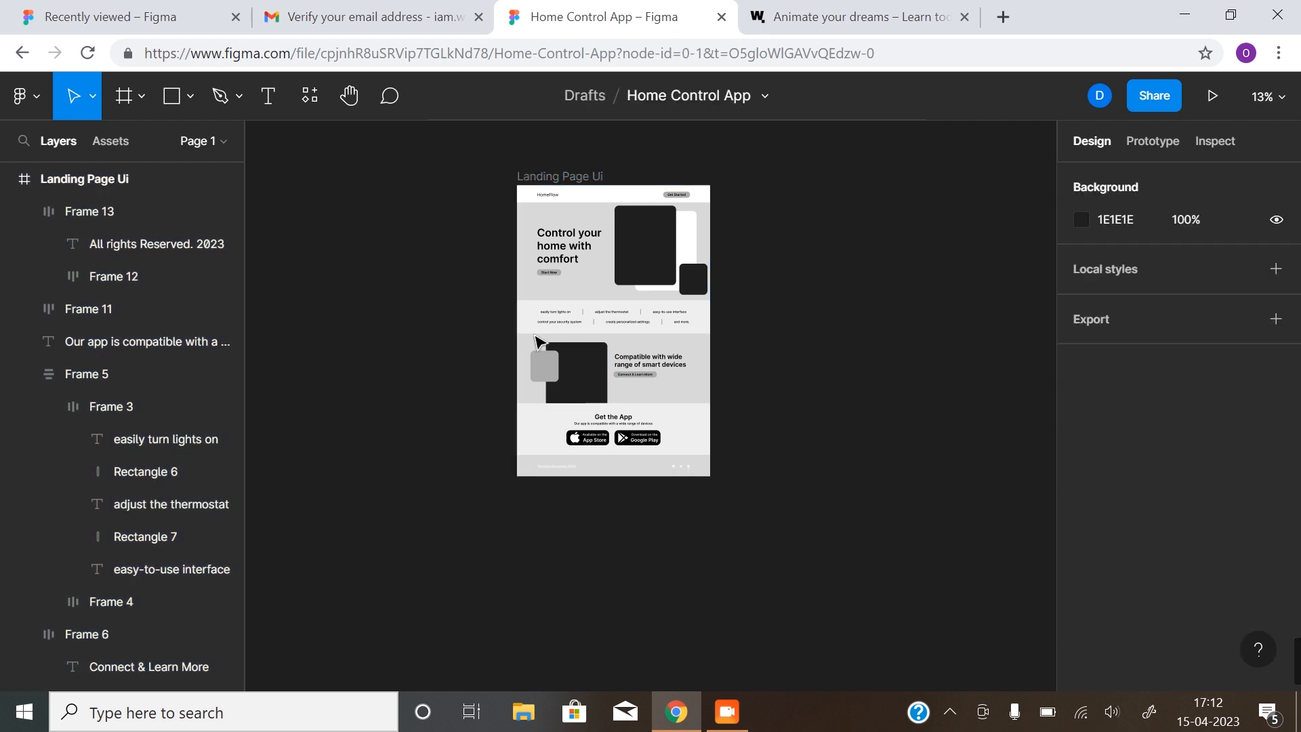
scroll(640, 316, up, 3)
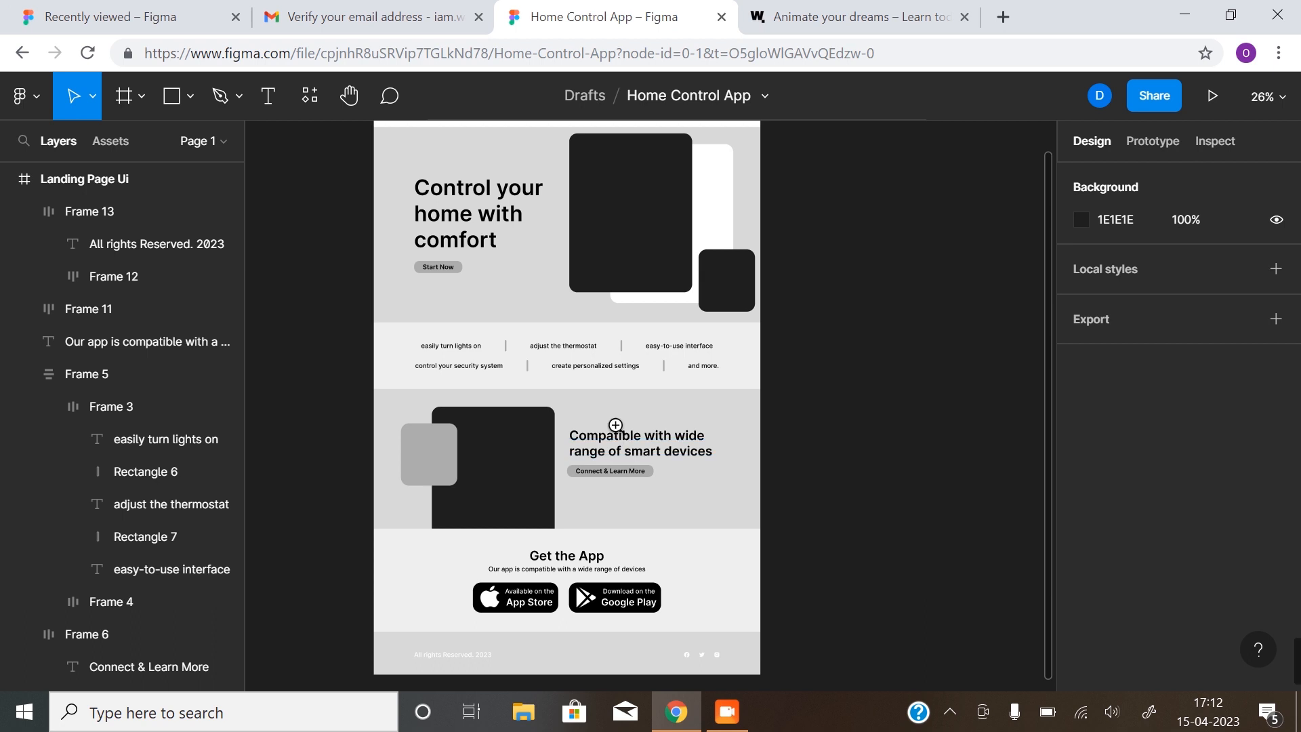
scroll(623, 416, down, 3)
scroll(623, 416, right, 1)
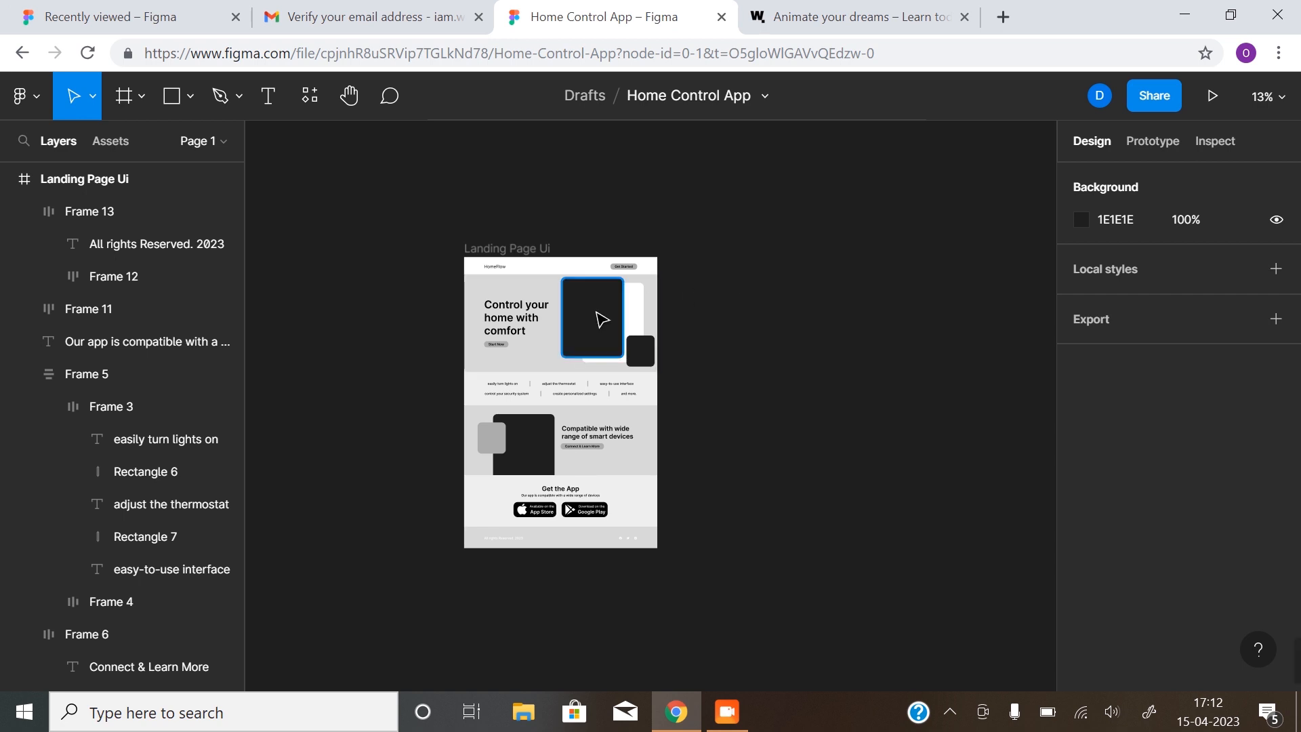
click(564, 269)
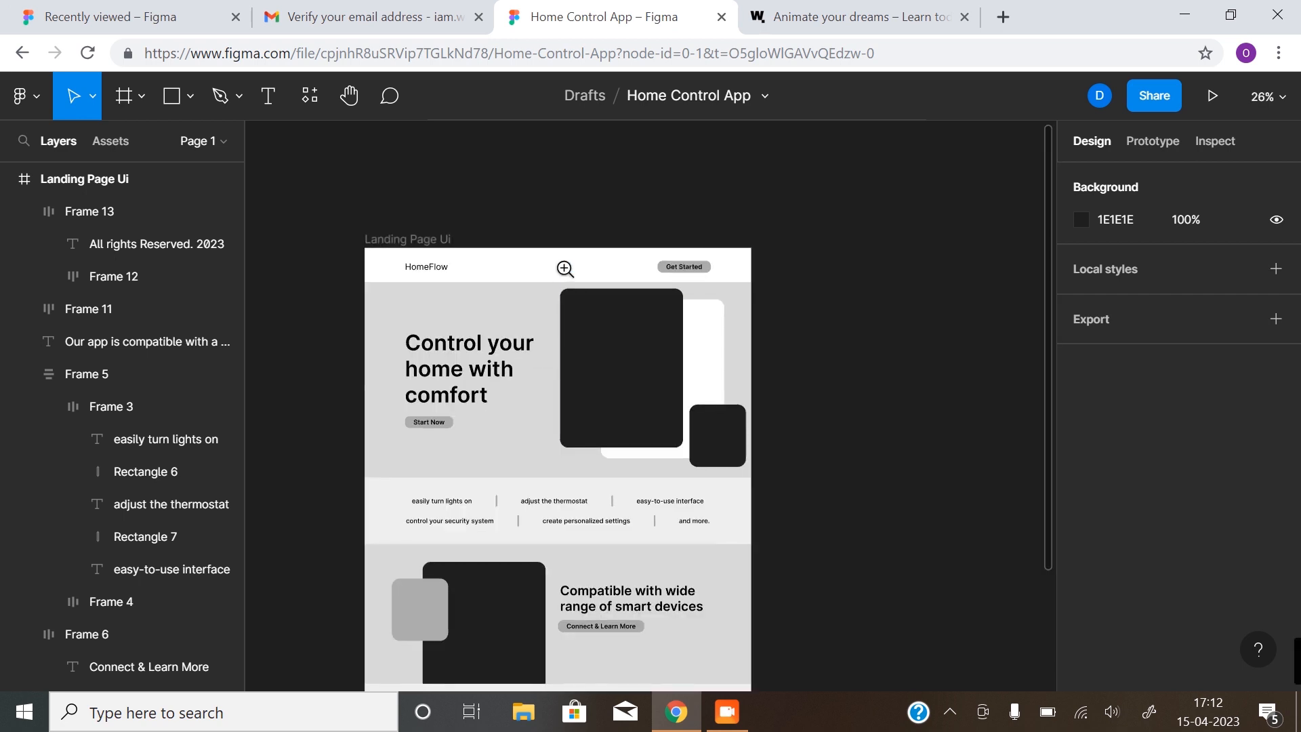
Zoom to the page header and start editing the HomeFlow logo text
click(564, 269)
drag(490, 277, 604, 271)
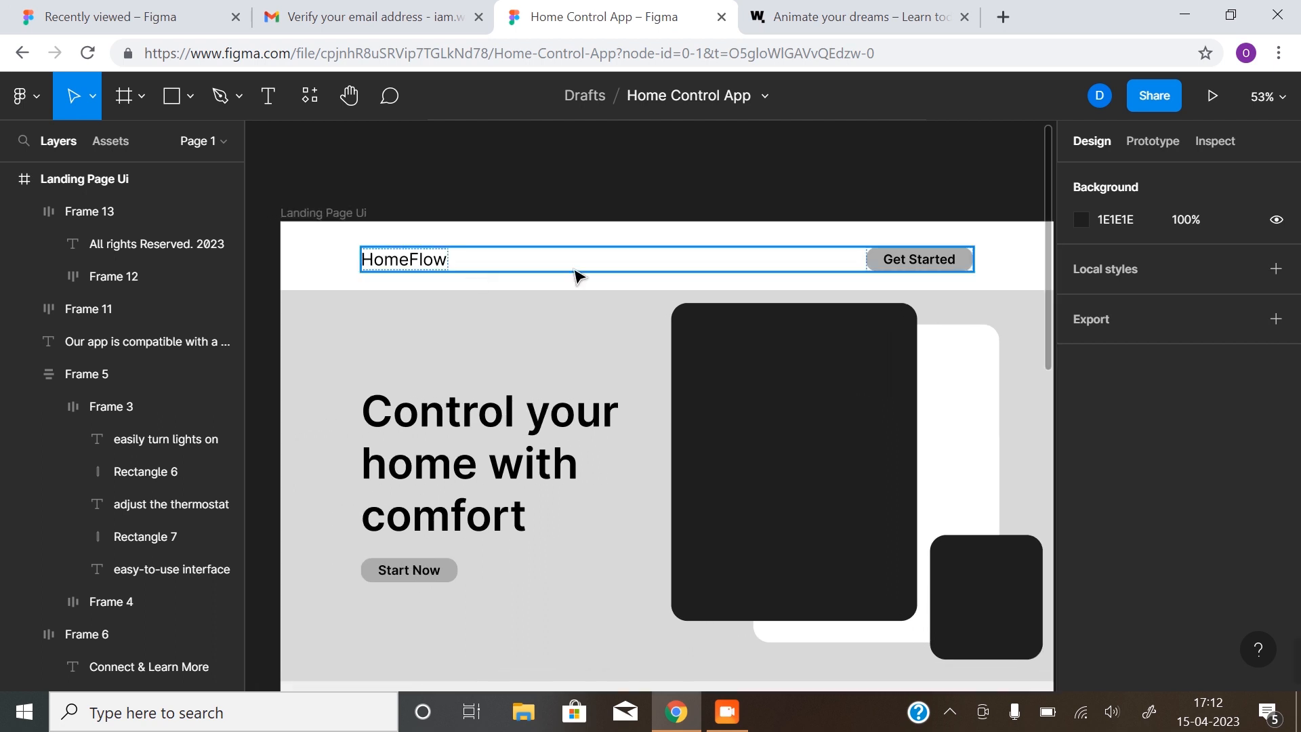
click(444, 266)
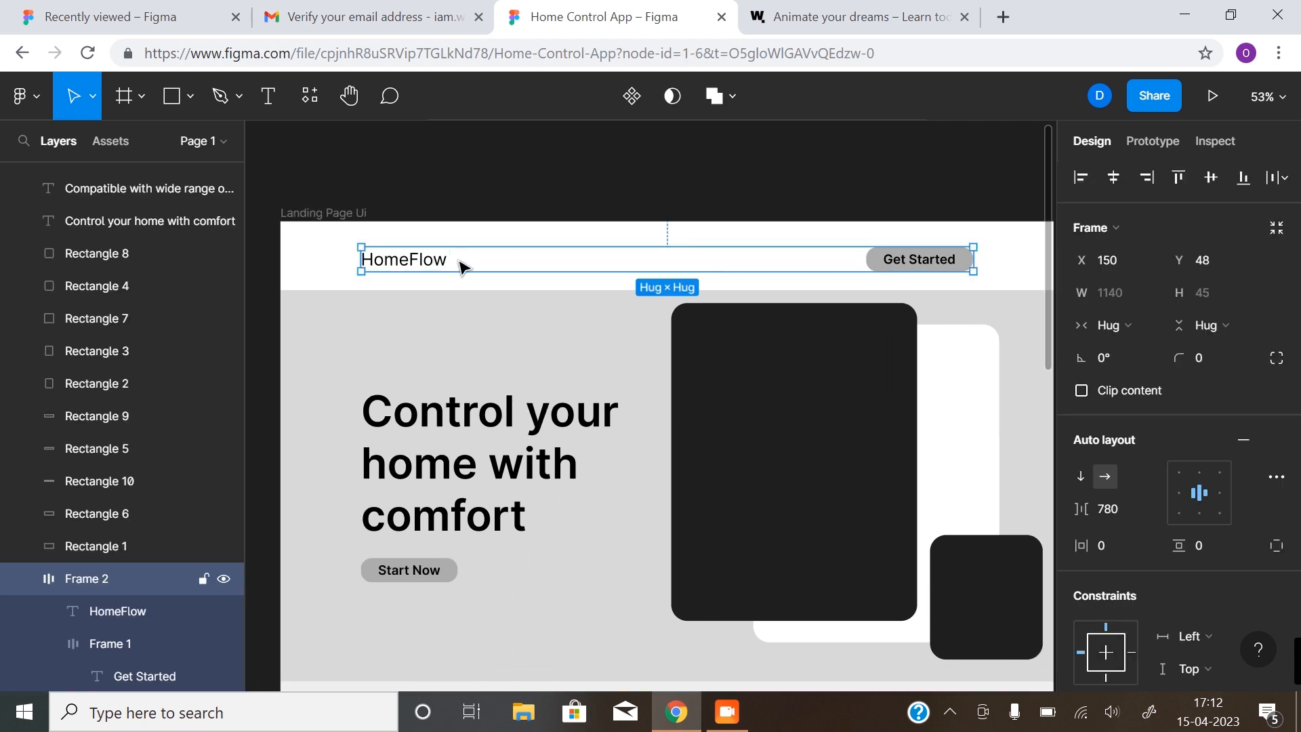
click(479, 174)
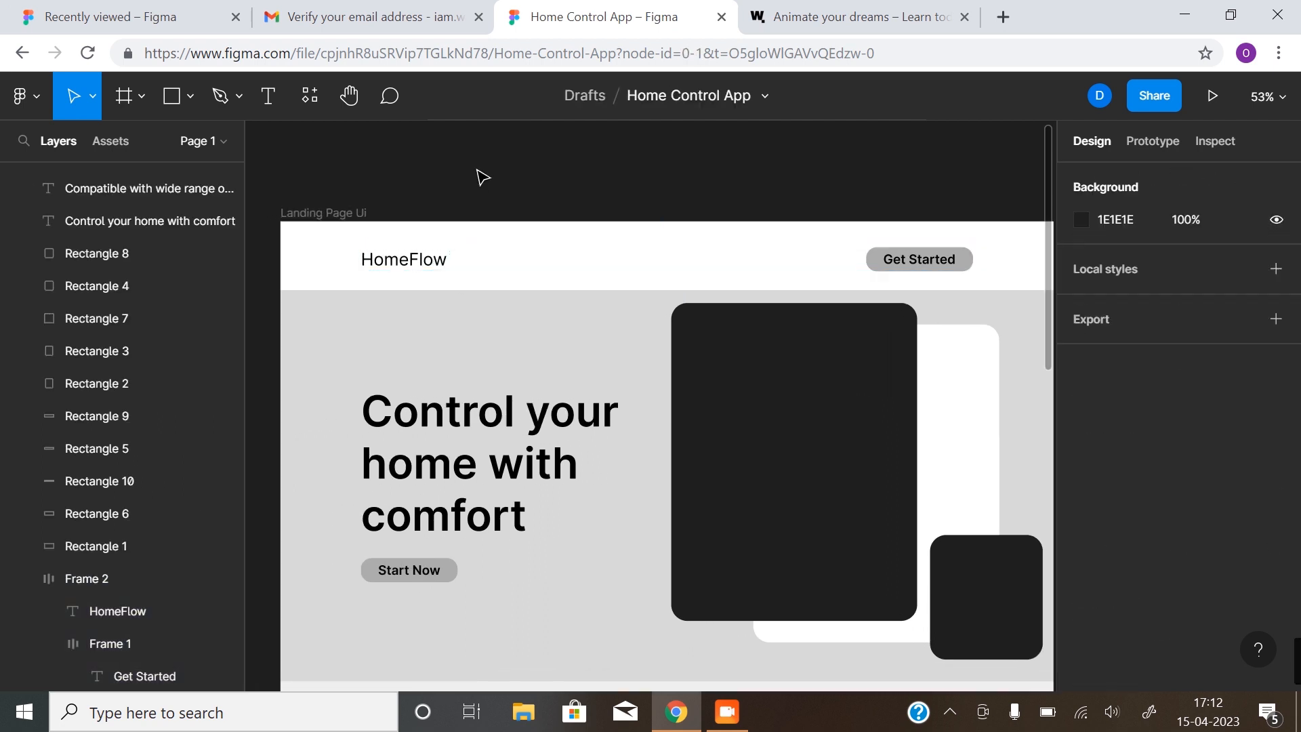
double_click(419, 261)
click(437, 224)
click(439, 266)
click(435, 265)
double_click(434, 265)
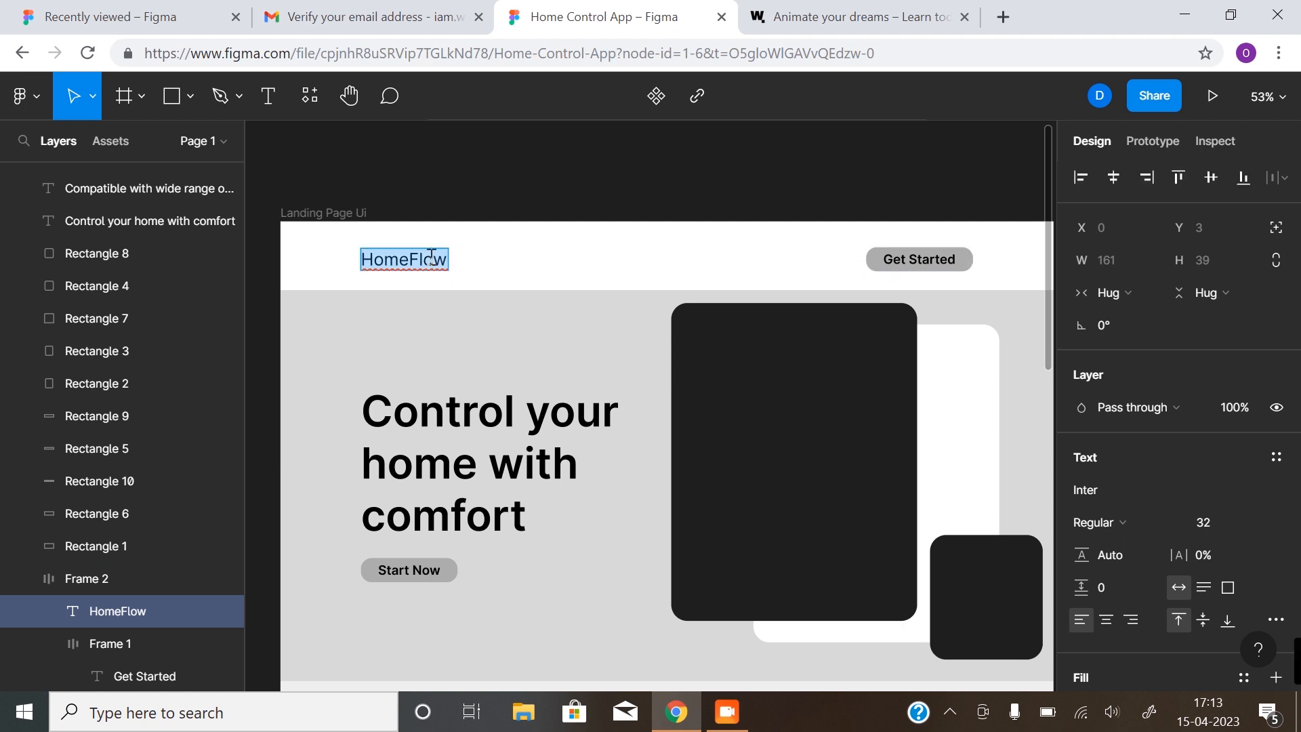
click(408, 260)
Set the word 'Home' to Inter Bold, leaving 'Flow' regular
drag(409, 259, 345, 261)
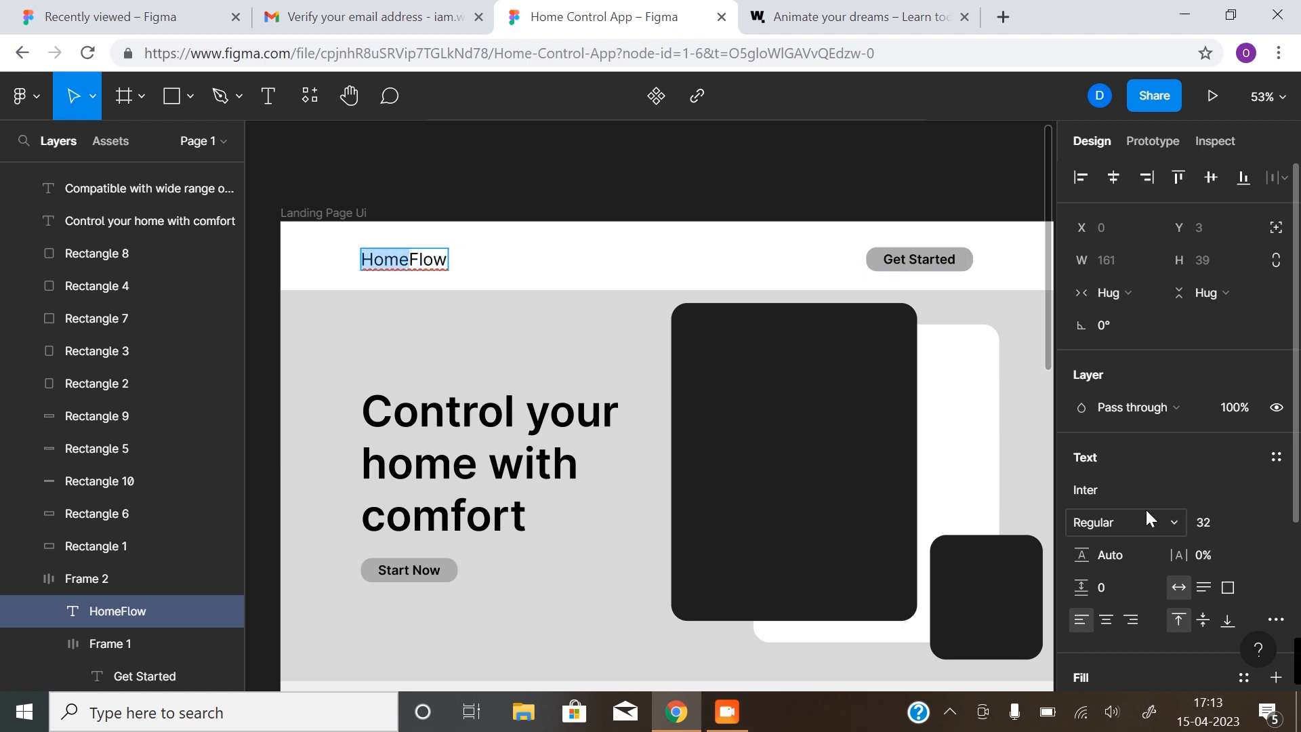
click(1162, 522)
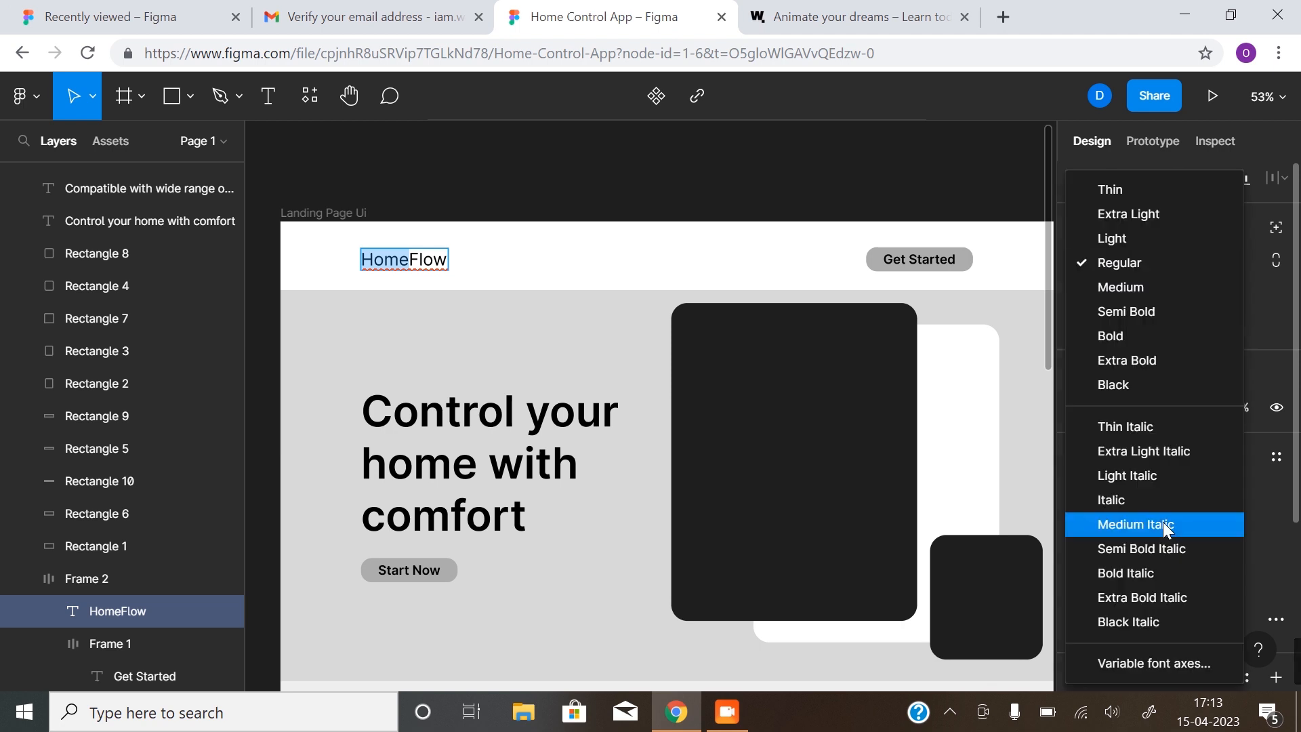
click(1160, 343)
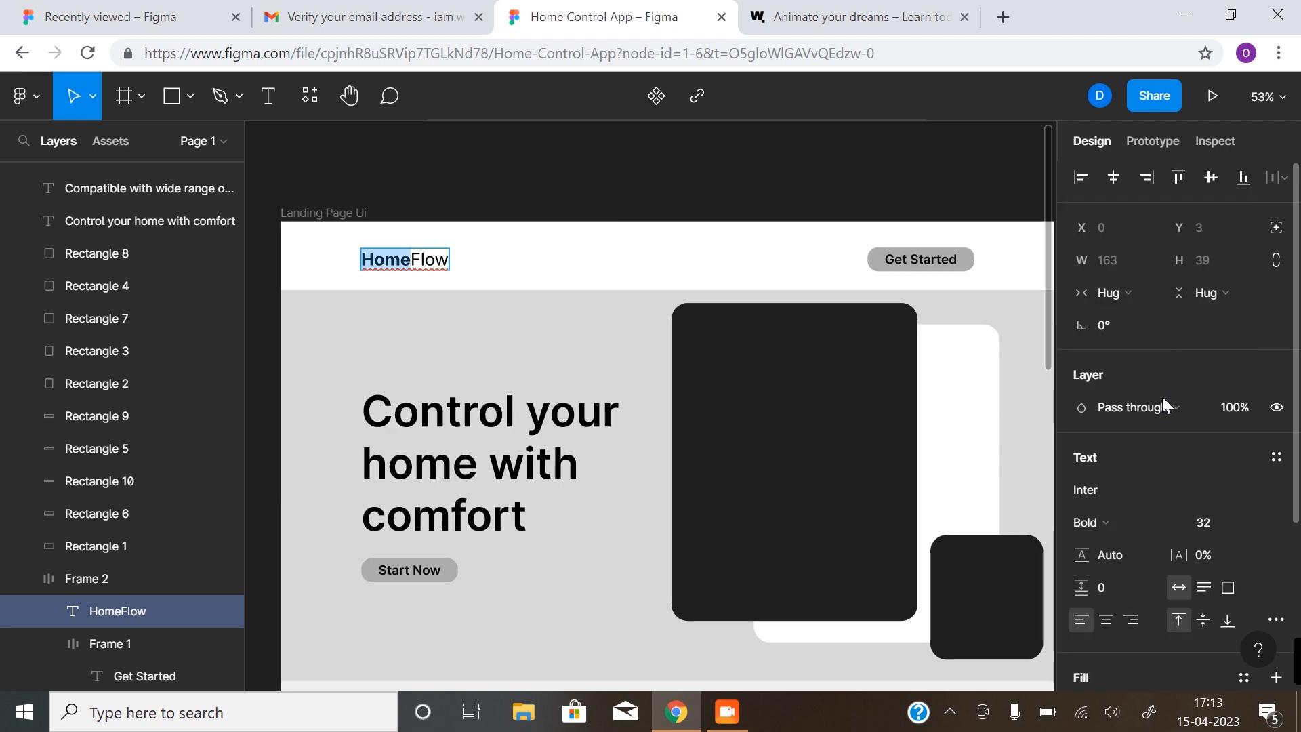
scroll(1212, 522, down, 3)
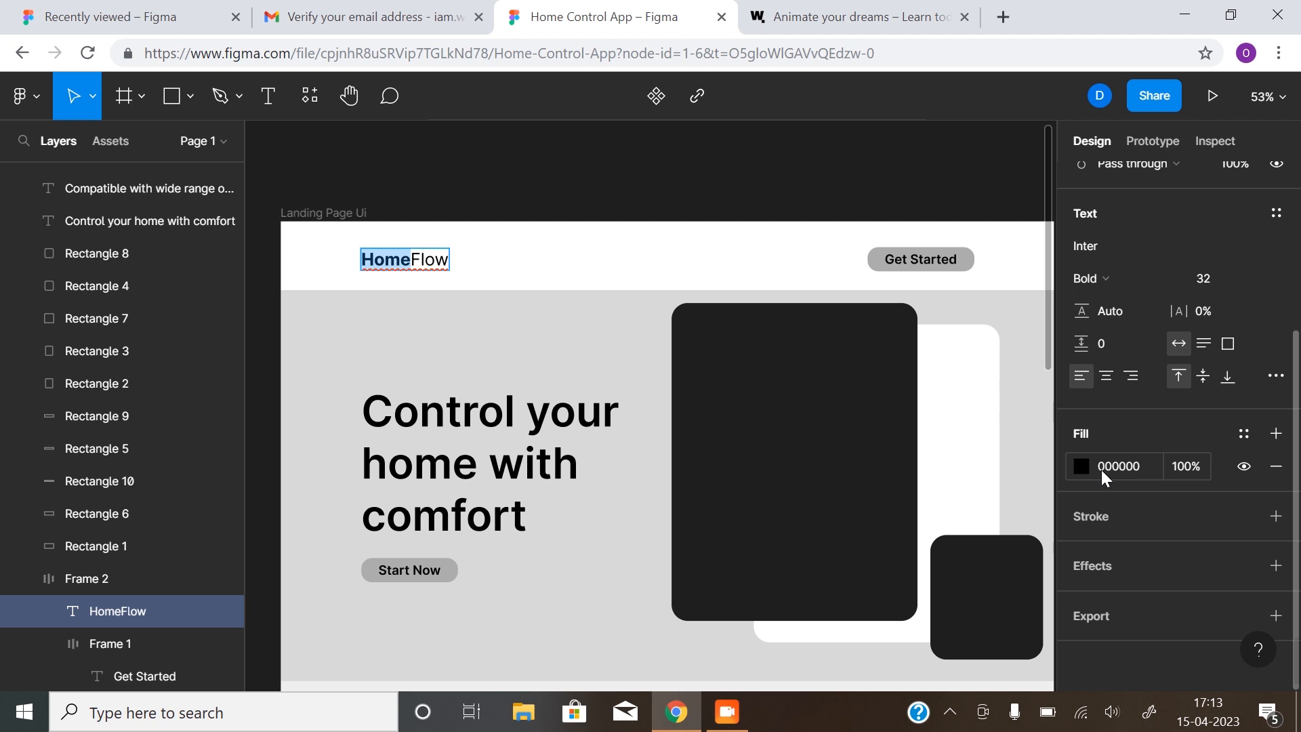
Colour the word 'Home' in the logo green, 41AF59
click(1082, 466)
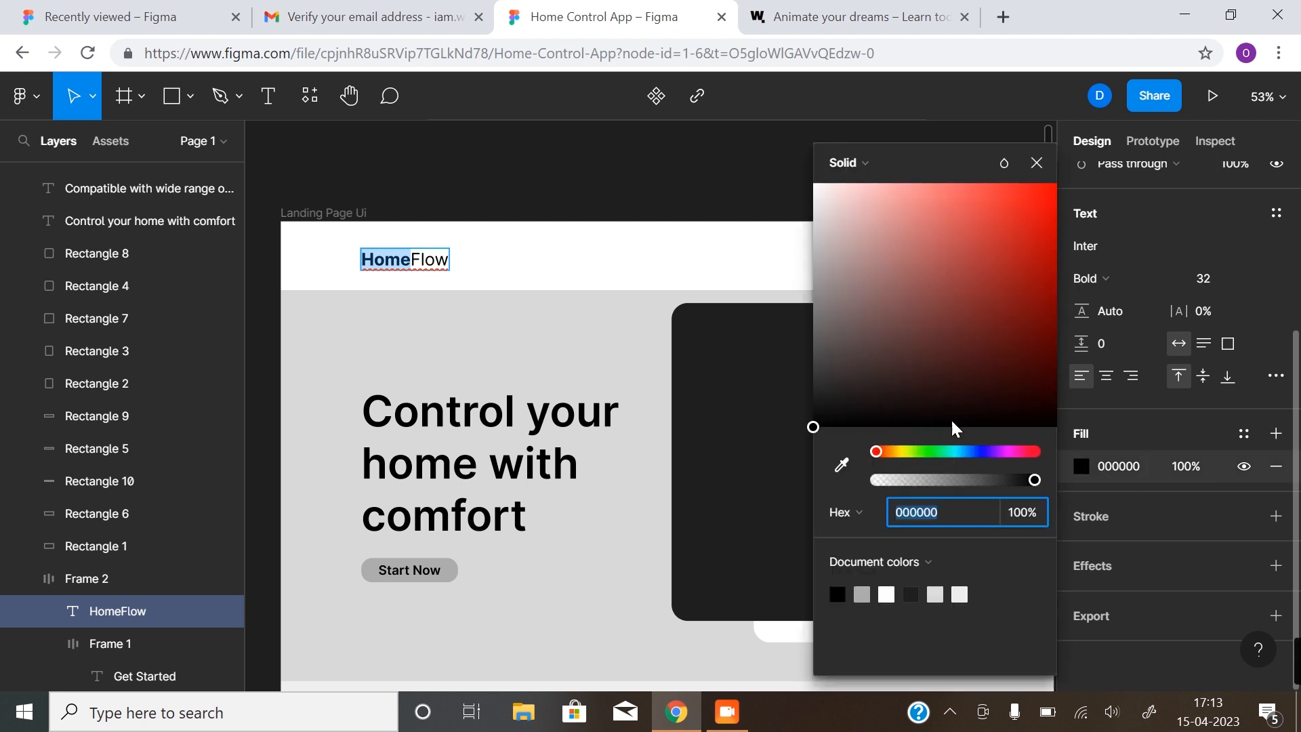
drag(923, 451, 934, 452)
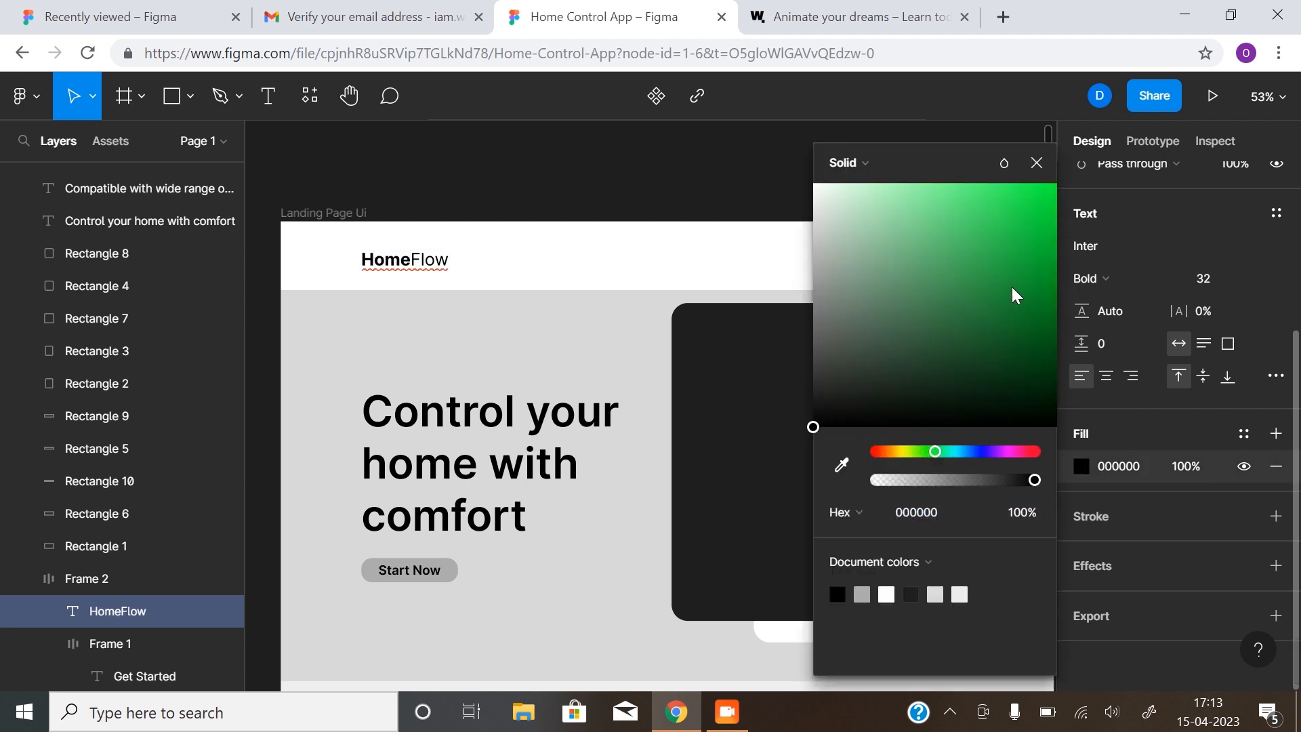
click(987, 269)
mouse_move(981, 273)
mouse_down()
mouse_move(940, 252)
mouse_move(967, 265)
mouse_up()
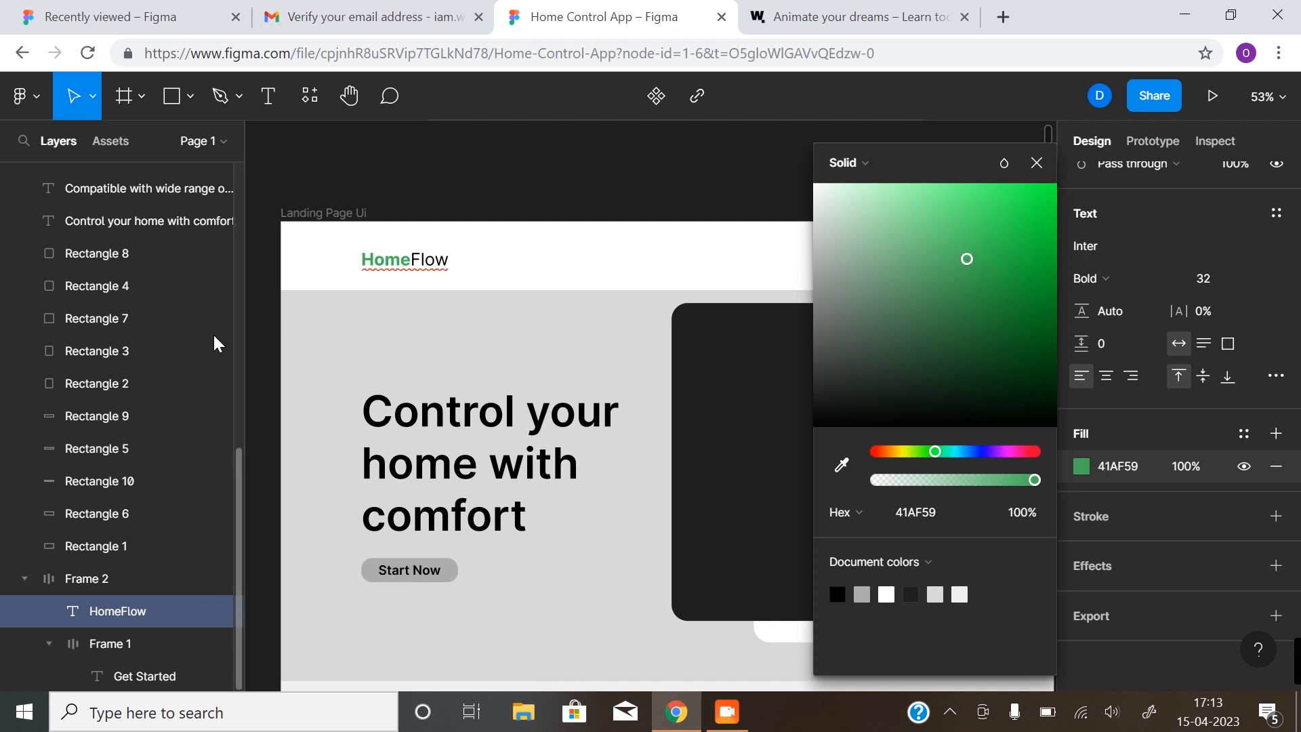
click(411, 260)
Colour the word 'Flow' orange, E9A92F, and finish editing the logo
drag(411, 260, 452, 259)
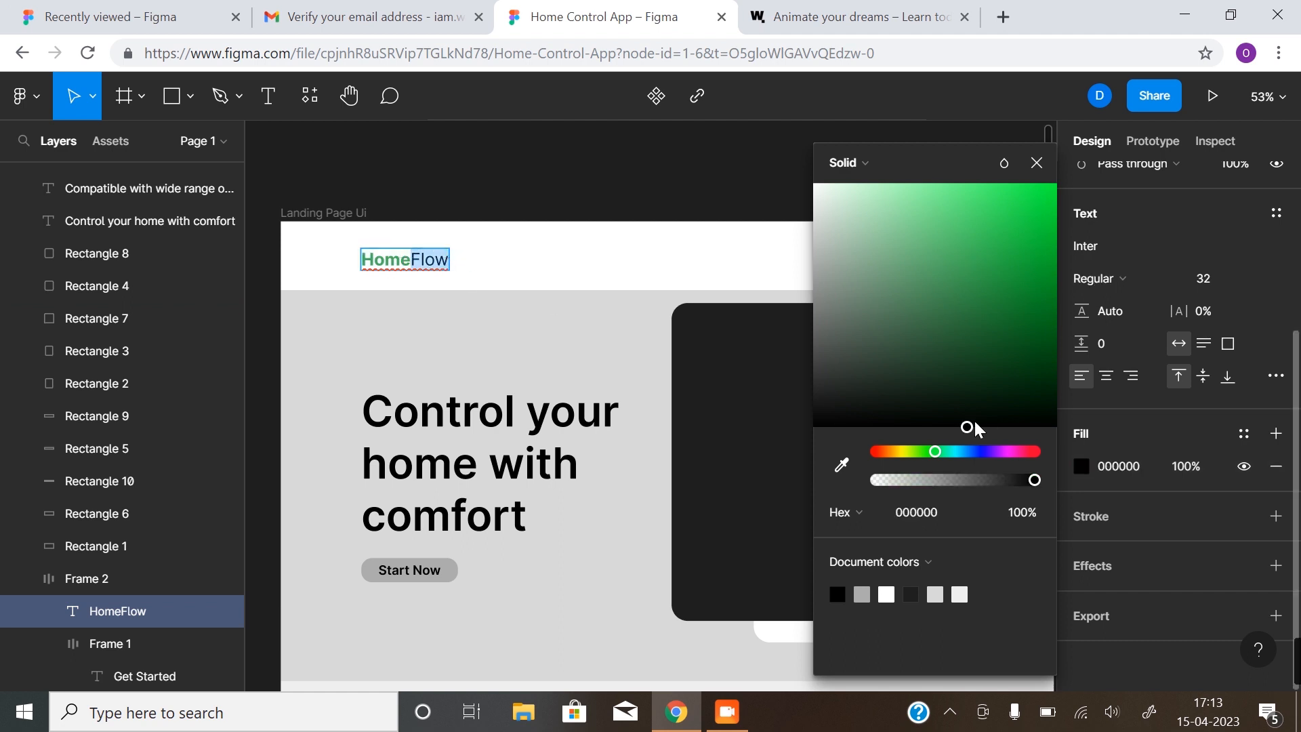
drag(933, 450, 893, 453)
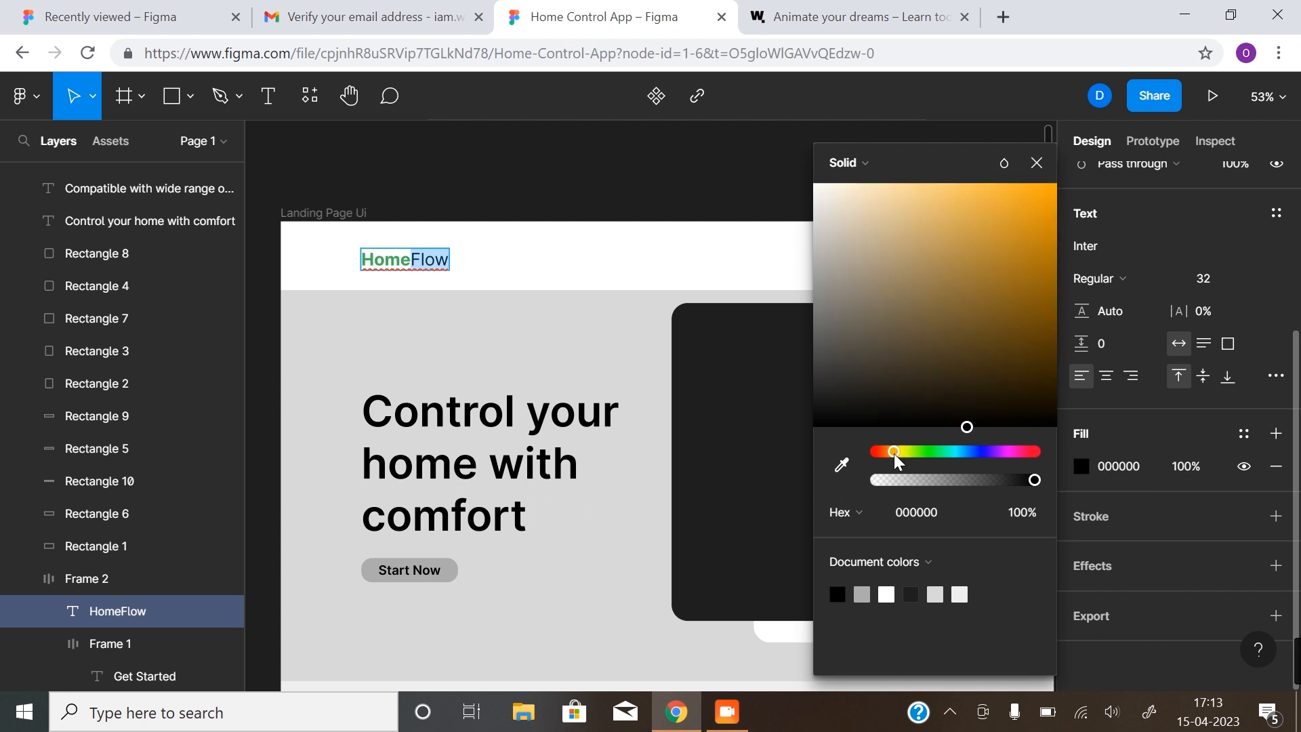
drag(1027, 265, 1009, 212)
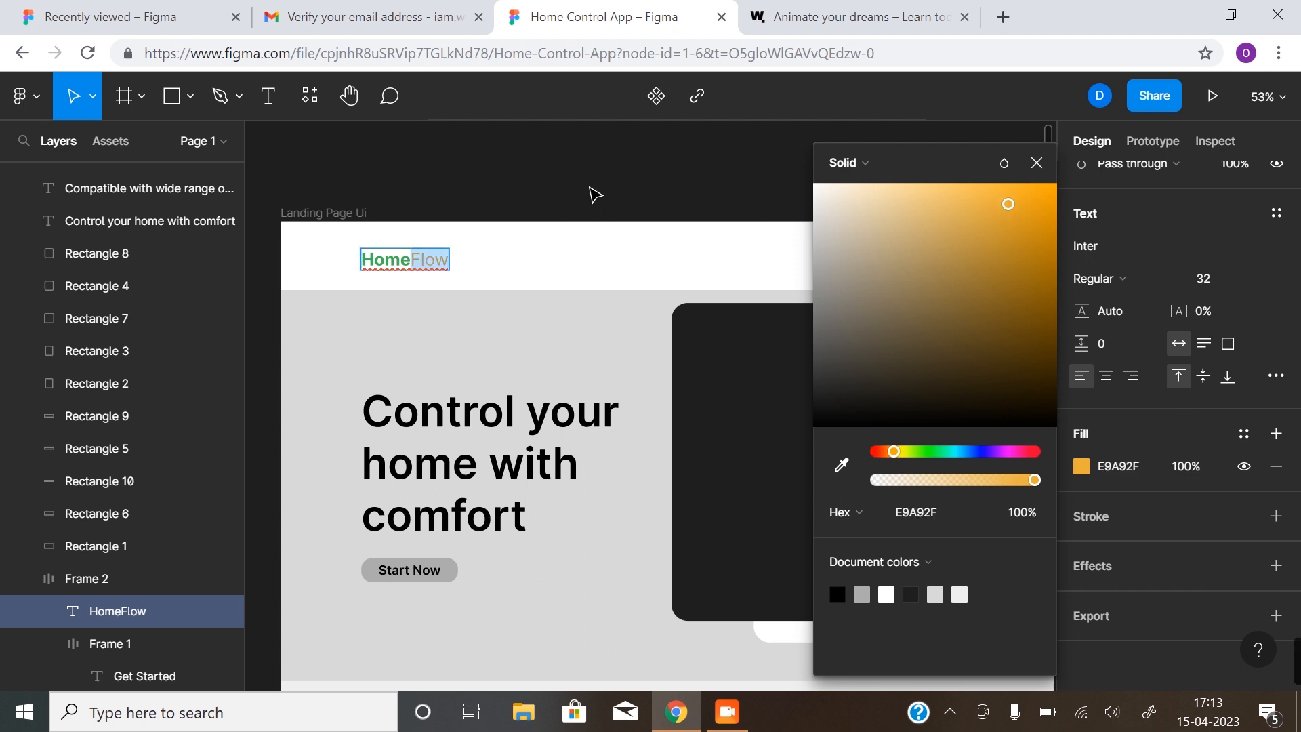
click(1037, 163)
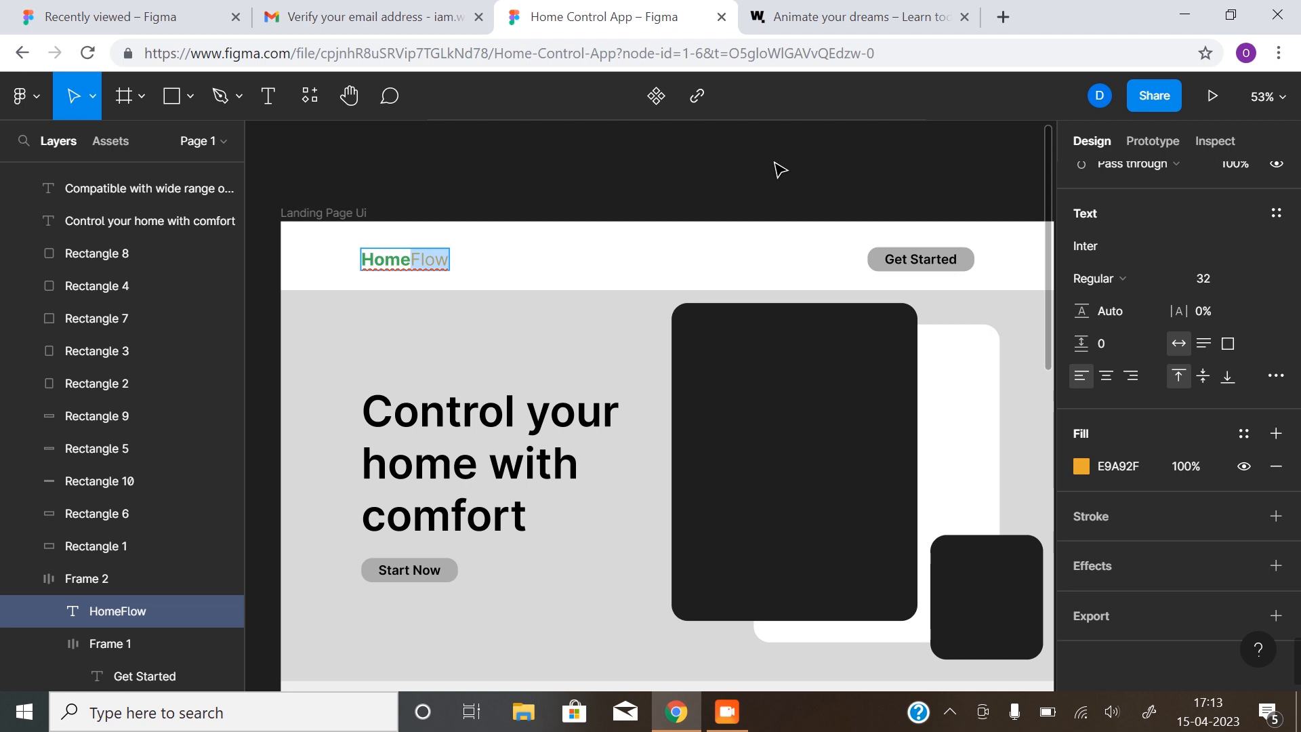
key(Escape)
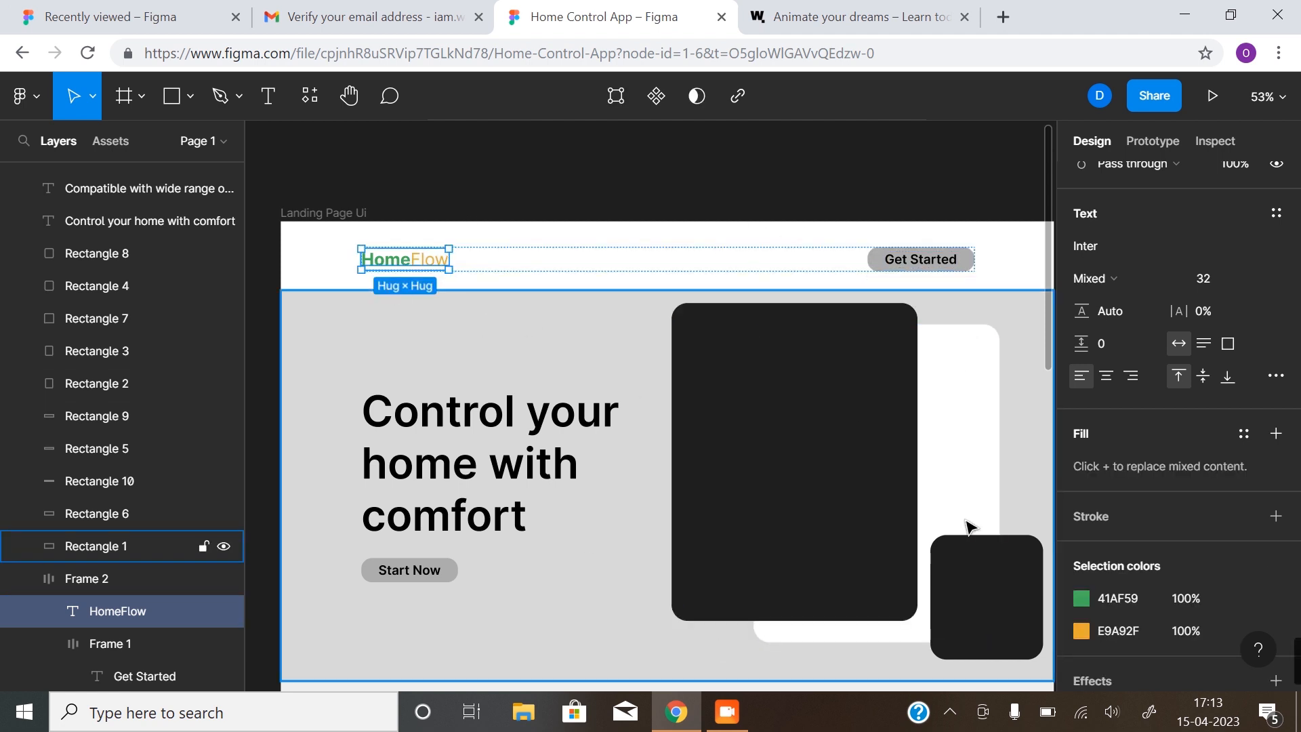
click(635, 154)
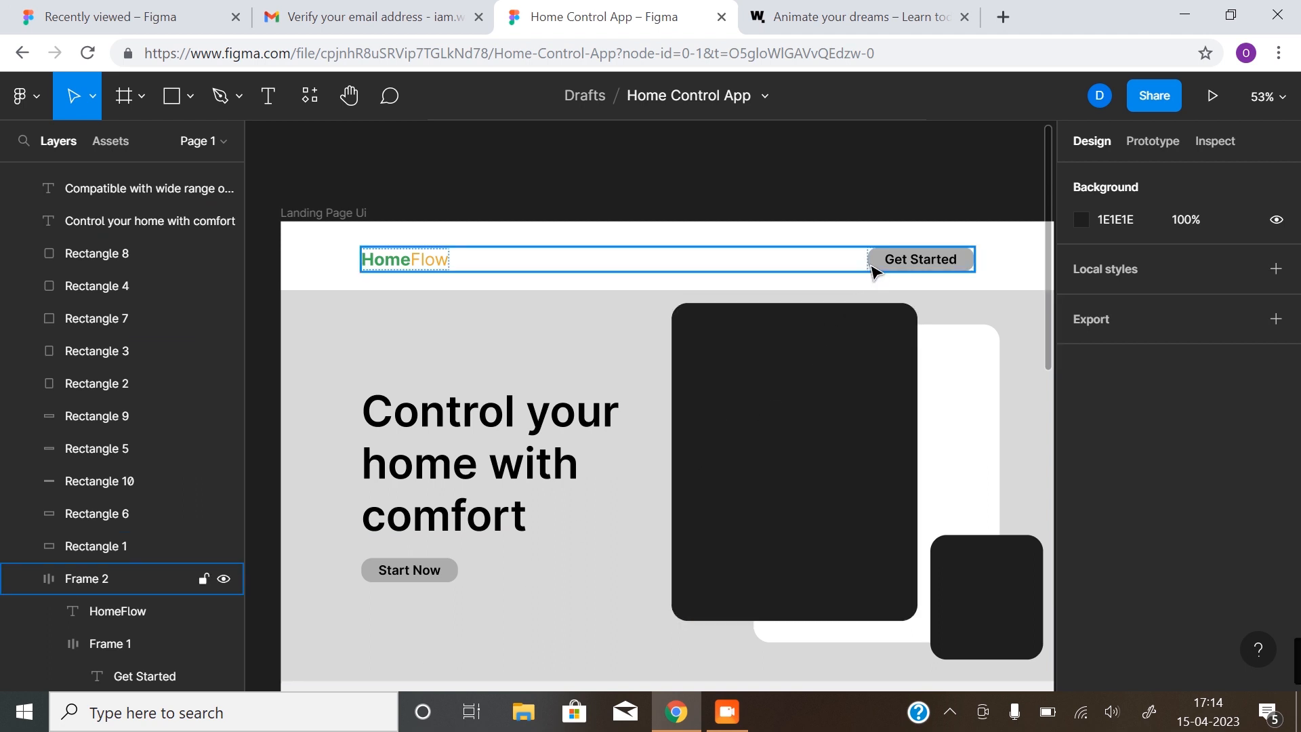
Fill the Get Started button frame with the document green 41AF59
double_click(874, 269)
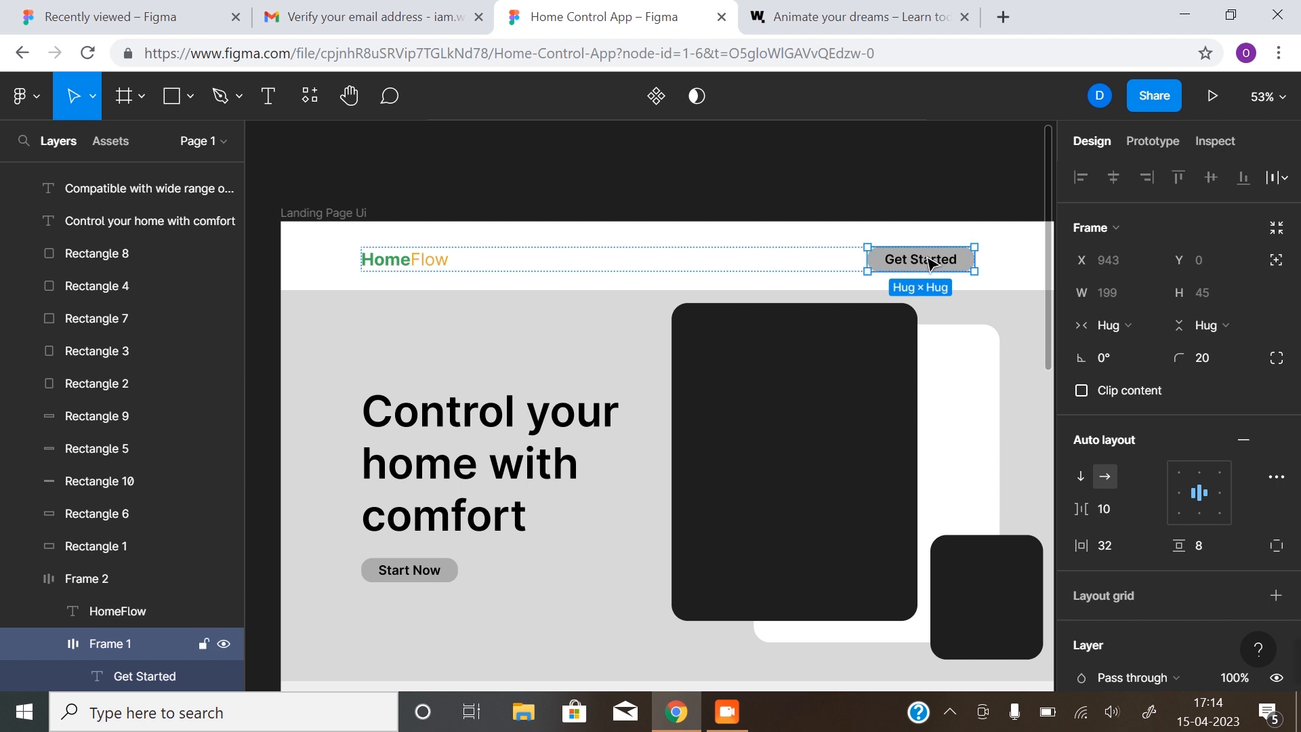
scroll(1103, 434, down, 5)
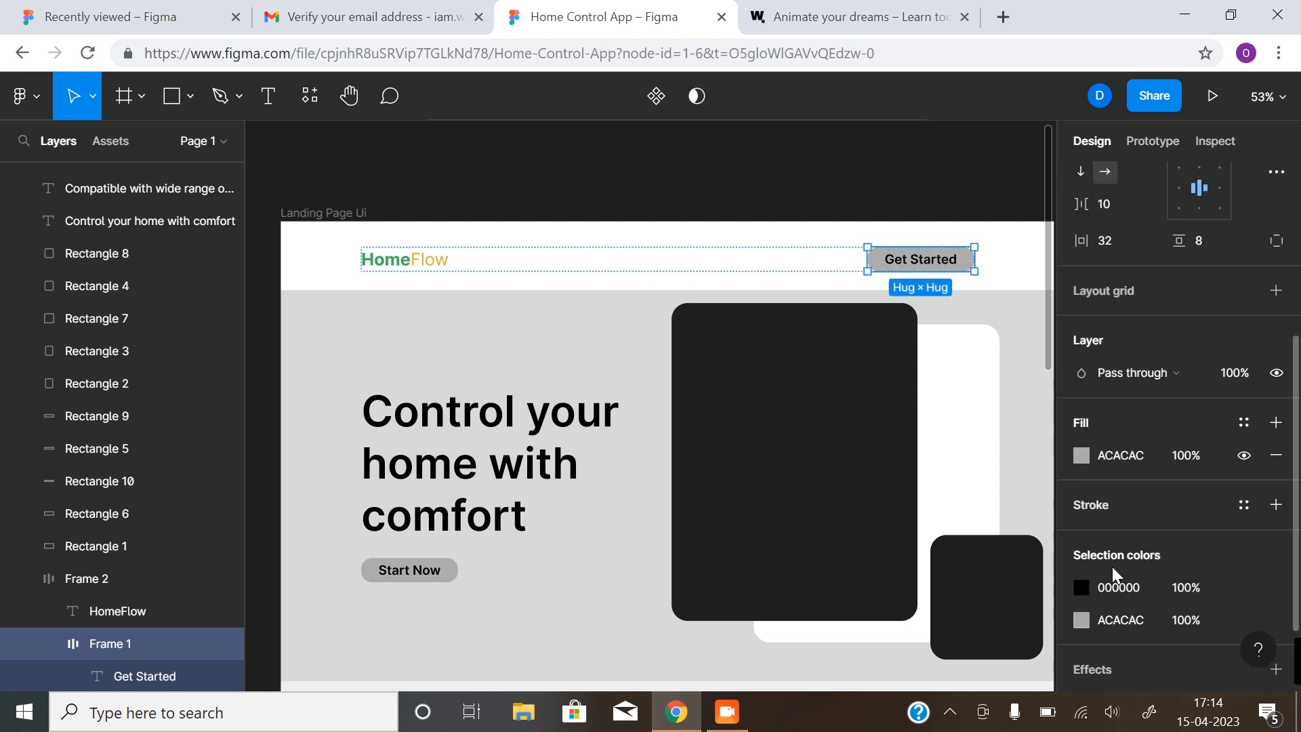
click(1082, 457)
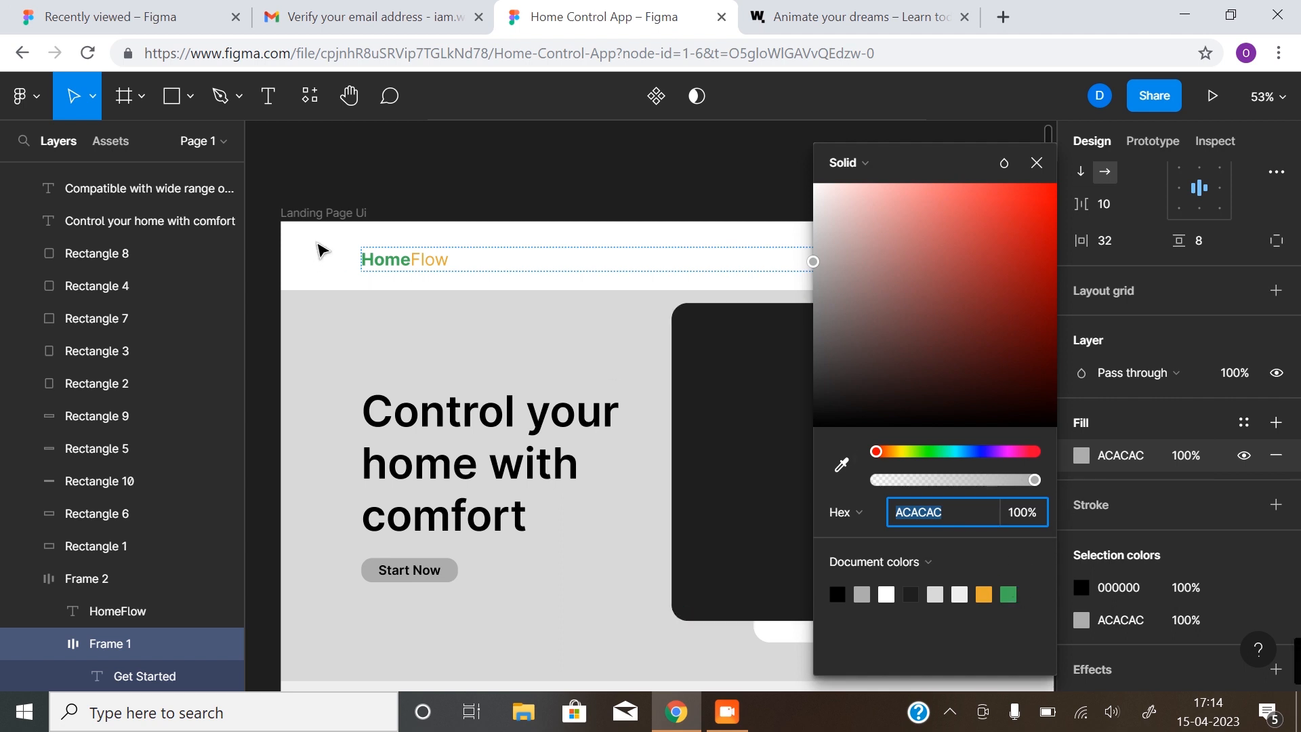
click(928, 452)
click(1009, 214)
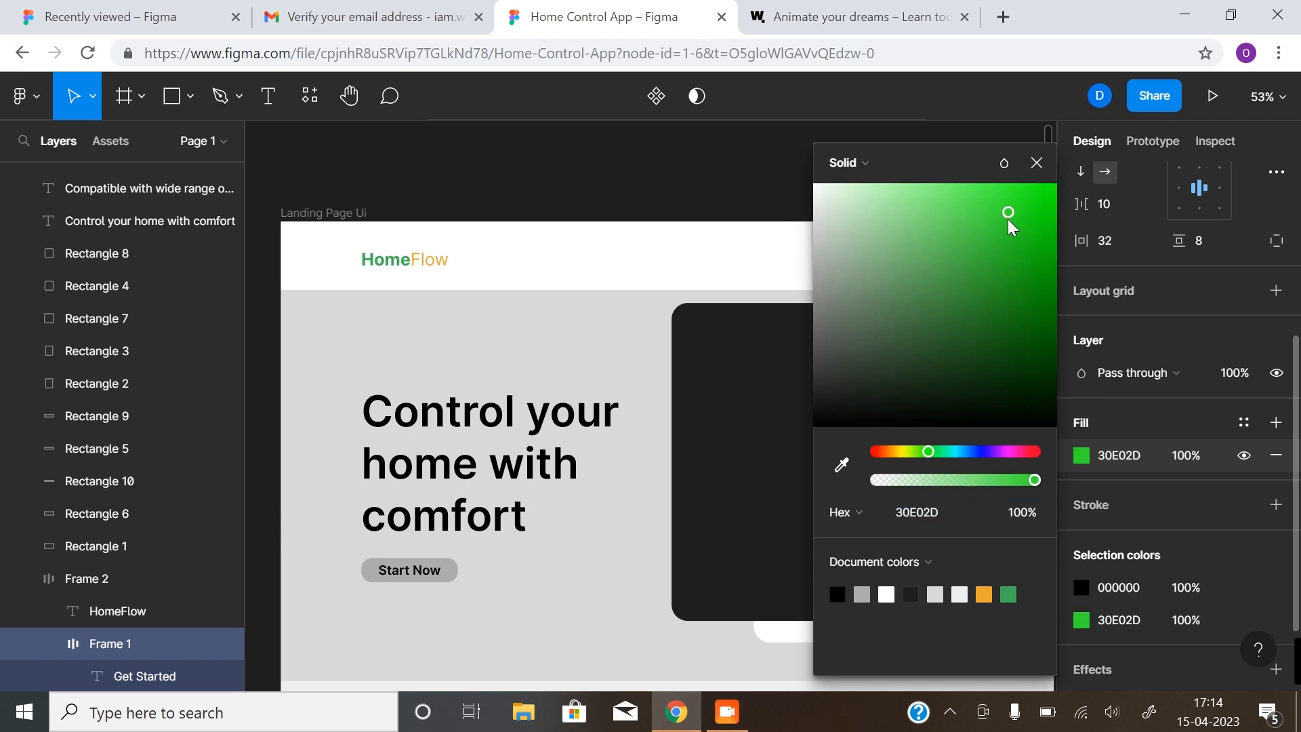
click(1010, 594)
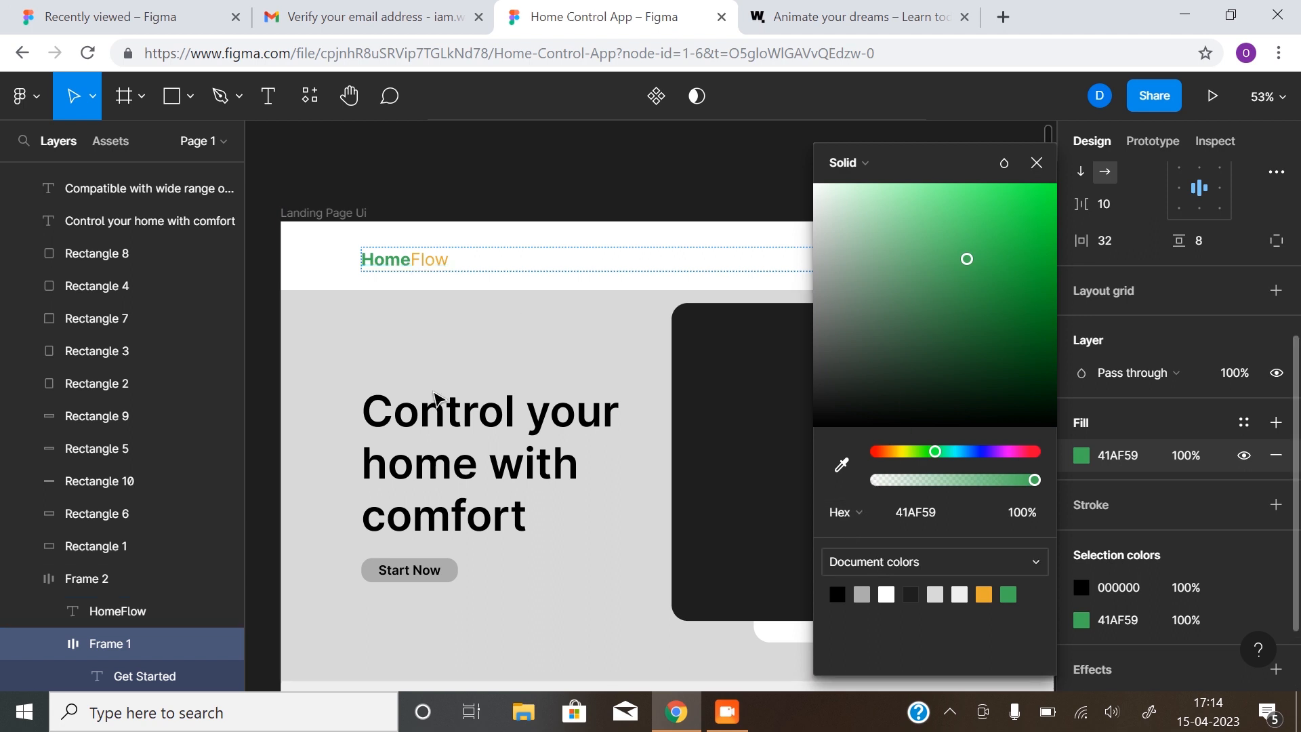
click(1036, 162)
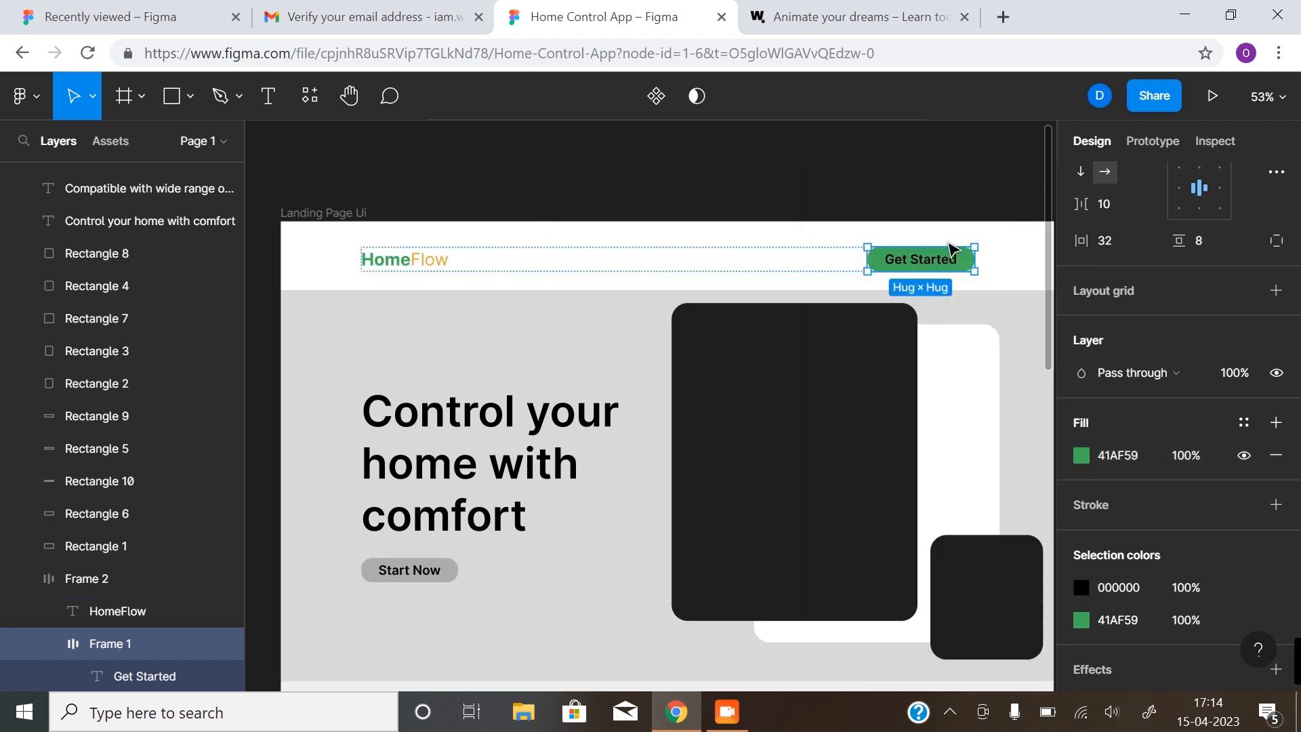
Make the Get Started label text white, FFFFFF
double_click(919, 266)
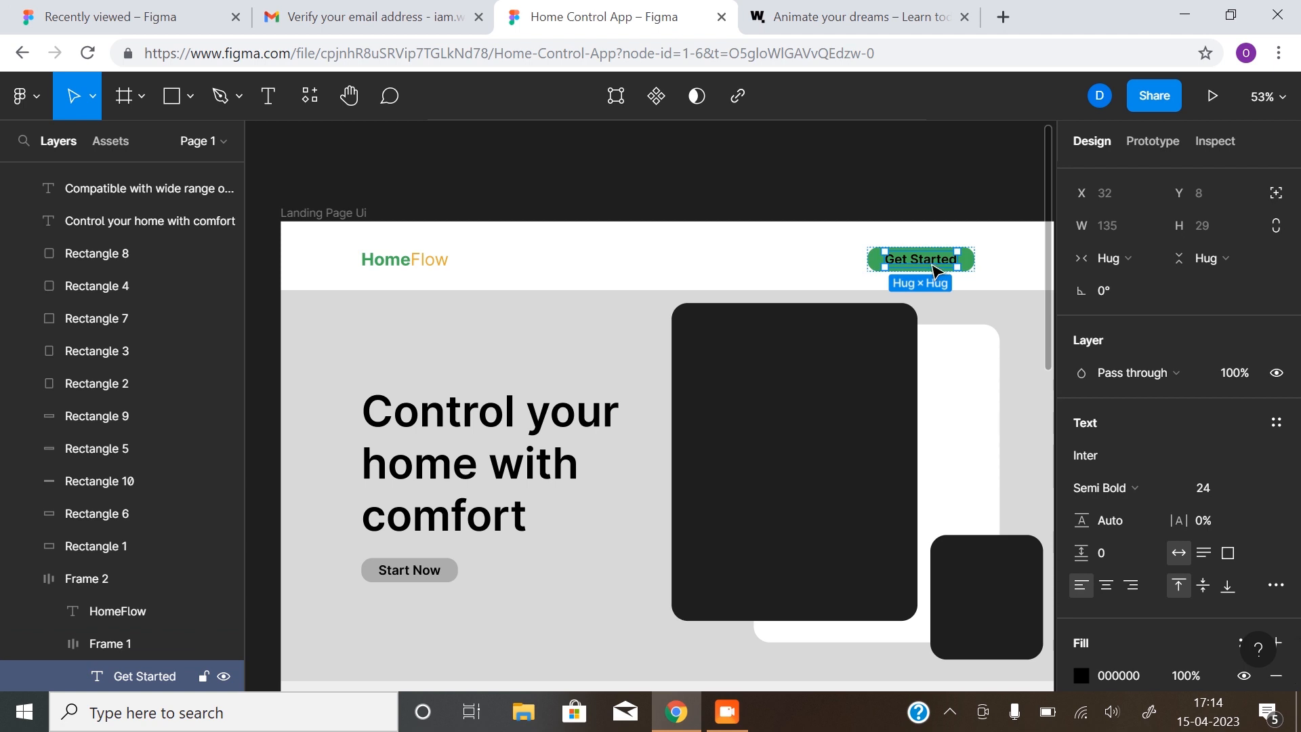
scroll(1092, 576, down, 3)
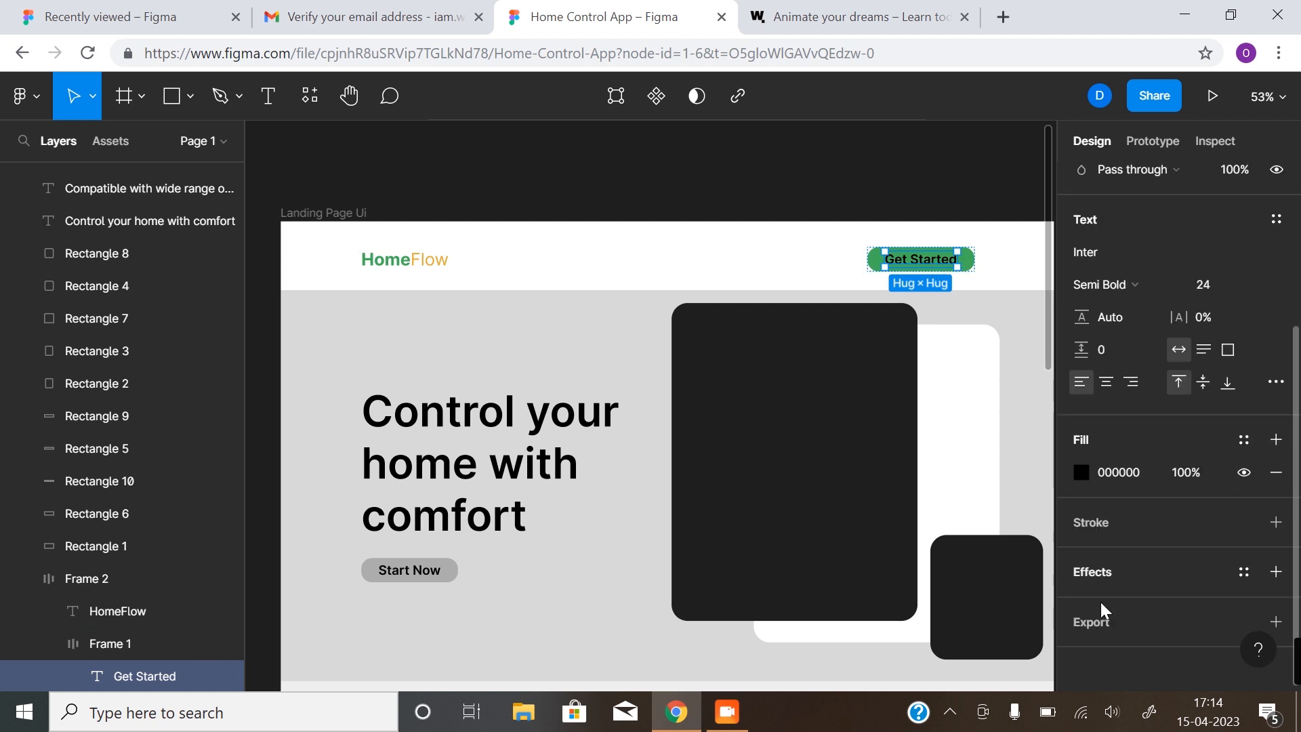
click(1084, 475)
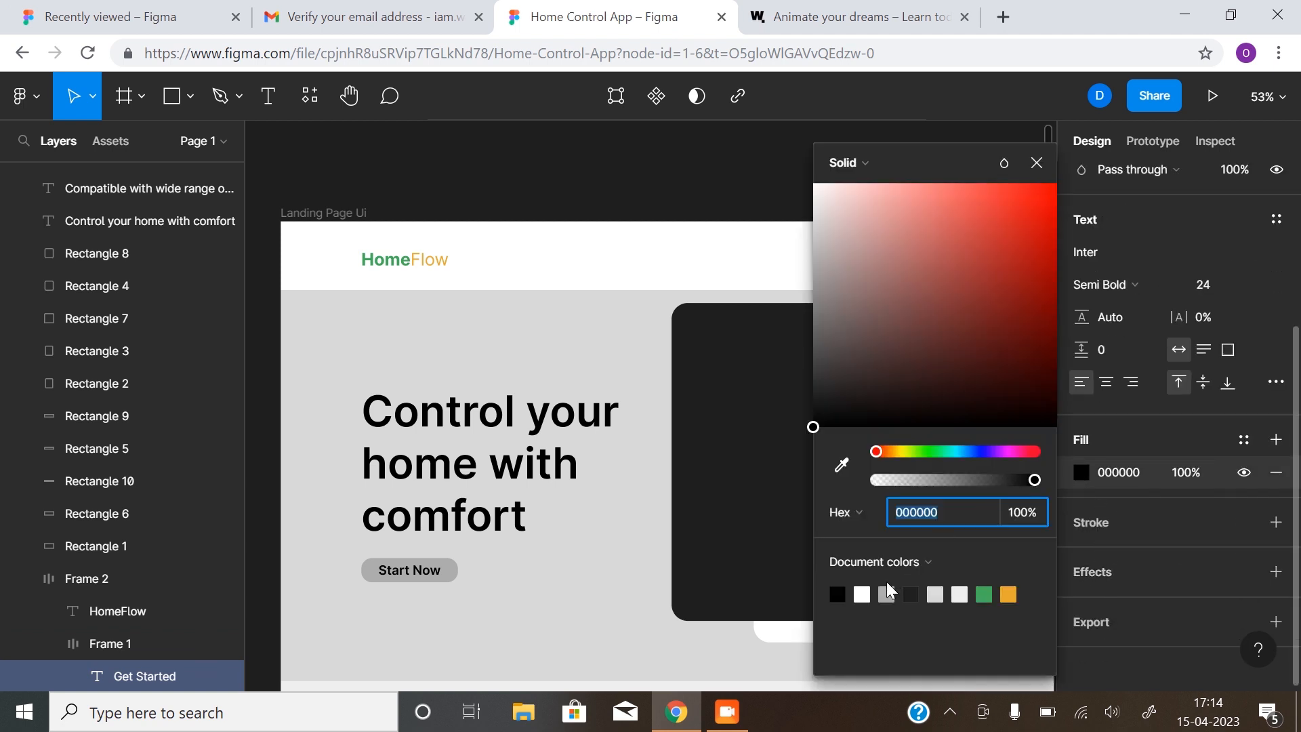
click(863, 593)
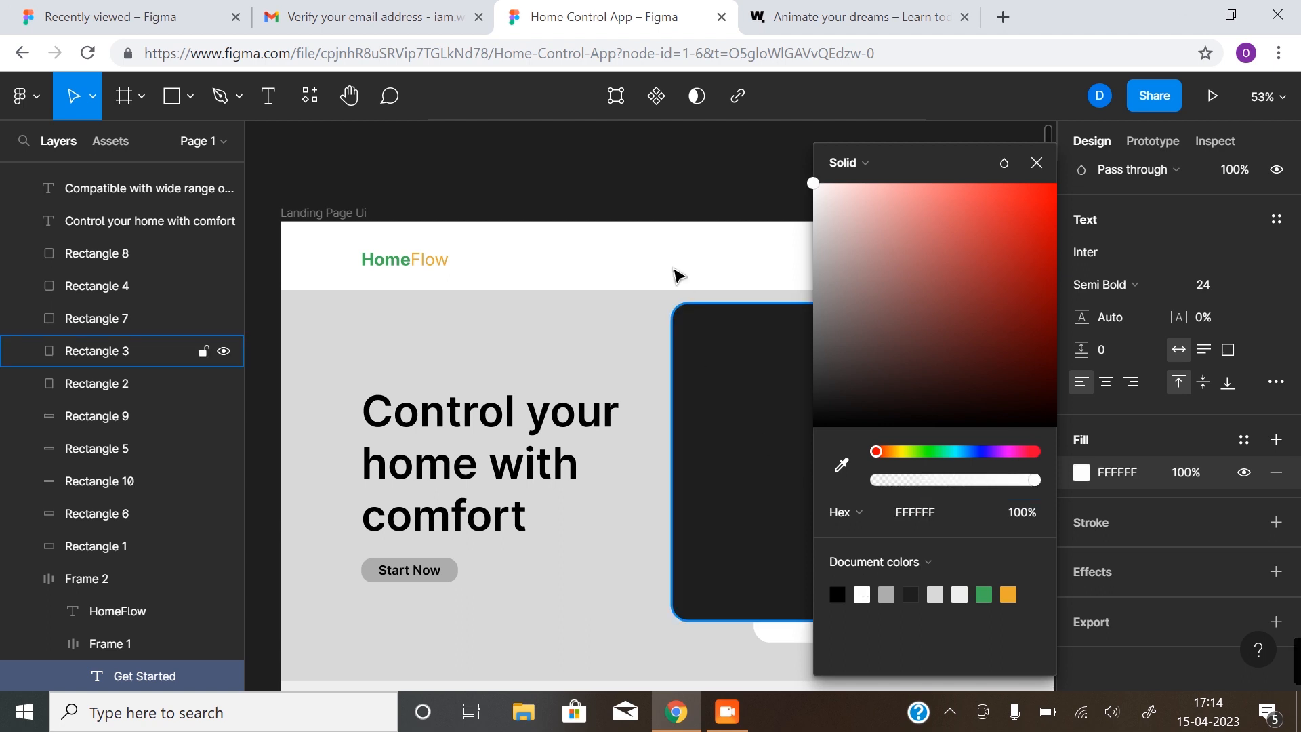
click(680, 194)
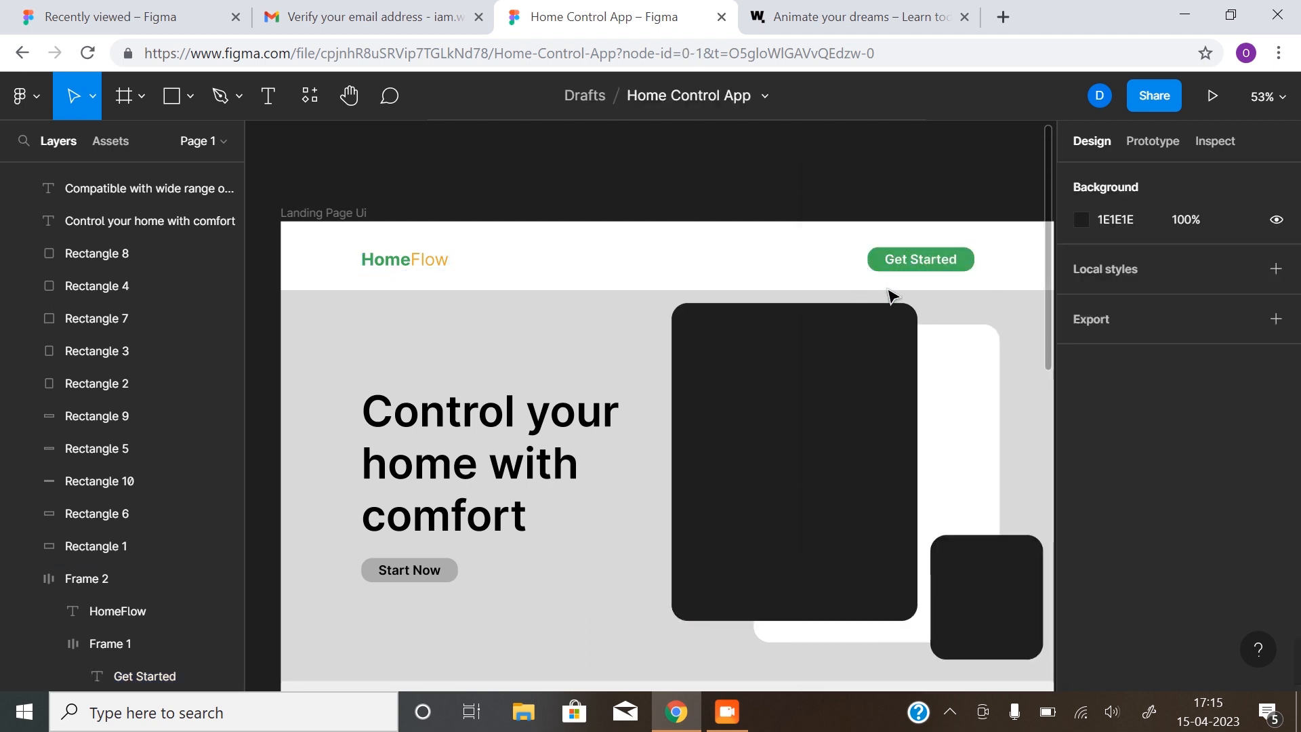
Make the Start Now button green 41AF59 with white FFFFFF text
scroll(465, 487, down, 1)
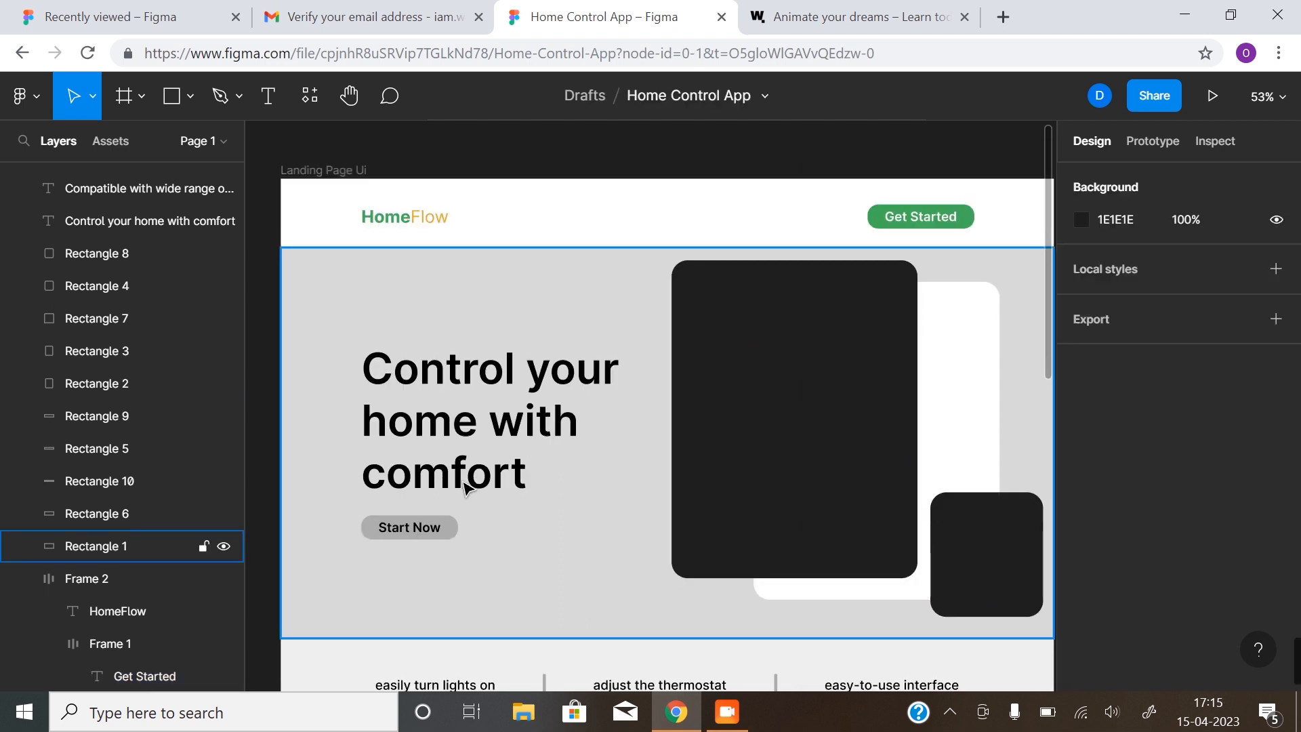
click(410, 527)
scroll(1123, 590, down, 4)
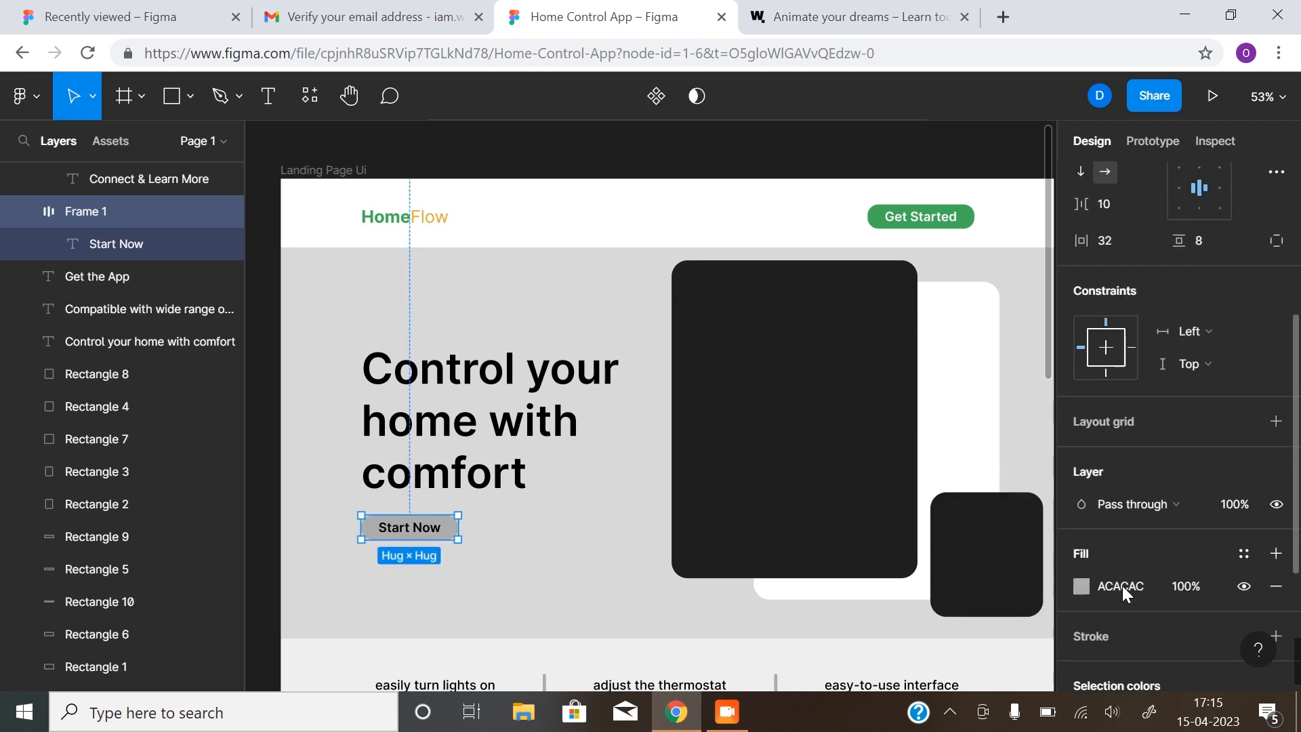
click(1081, 586)
click(983, 594)
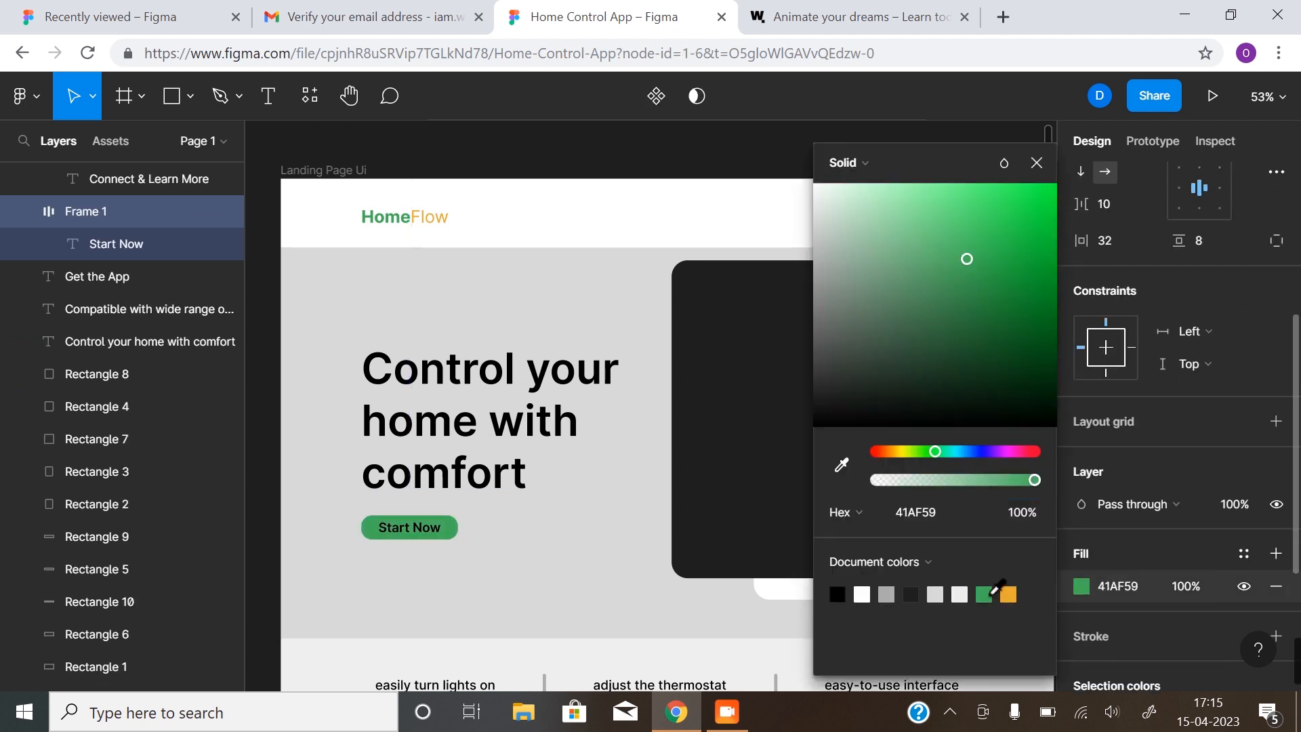
double_click(421, 533)
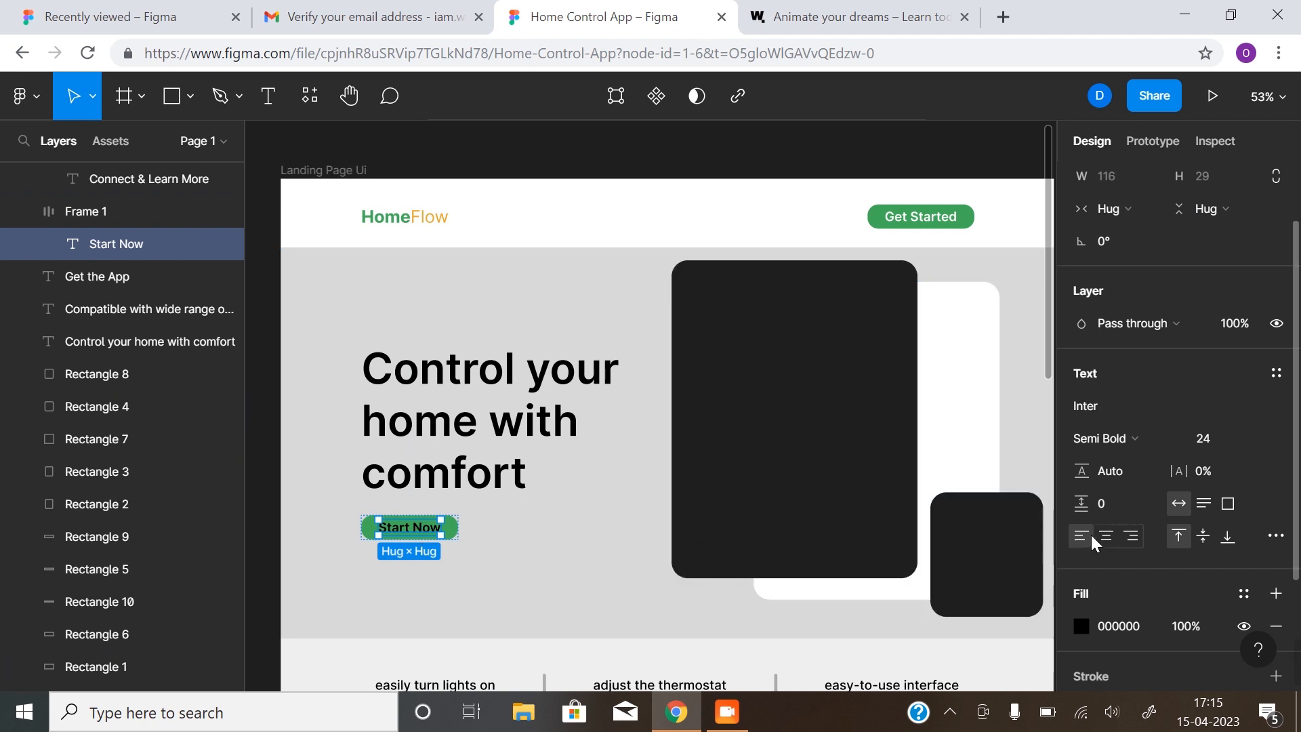
click(1081, 625)
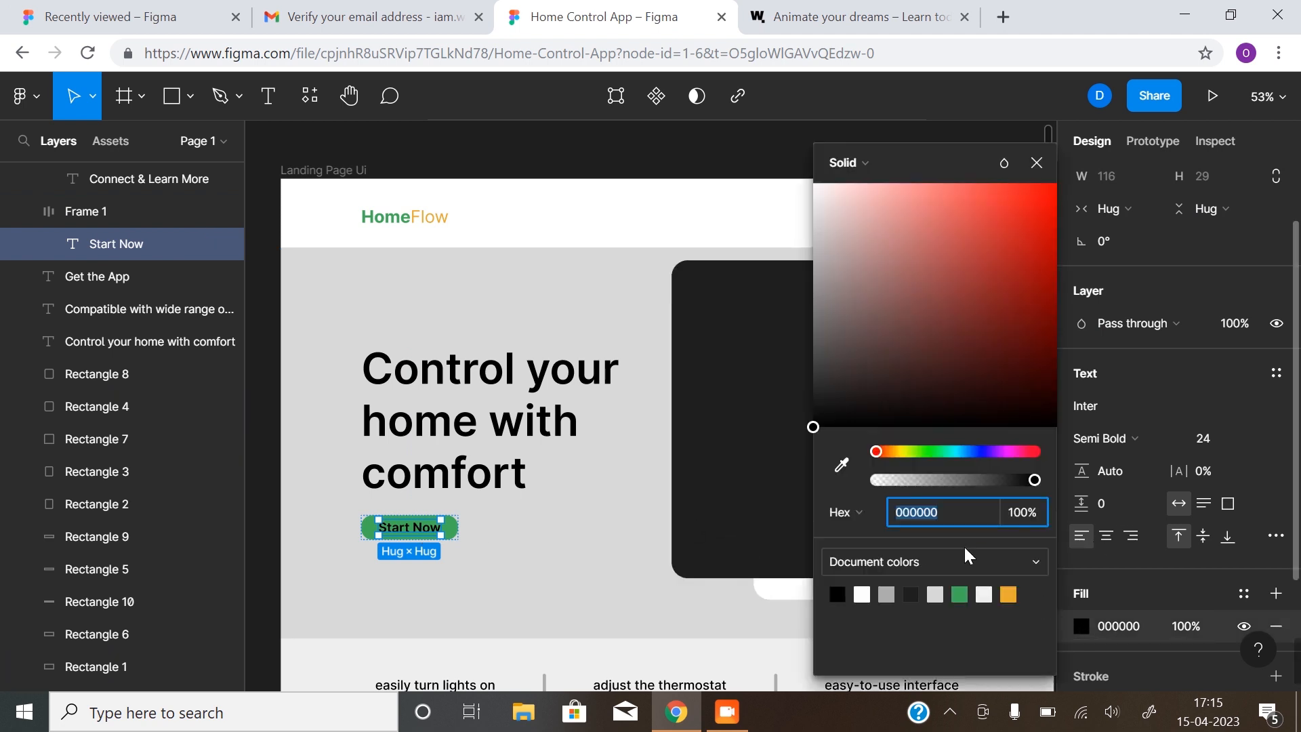
click(862, 594)
Make the Connect & Learn More button green 41AF59 with white FFFFFF text
scroll(569, 562, down, 1)
scroll(579, 548, down, 6)
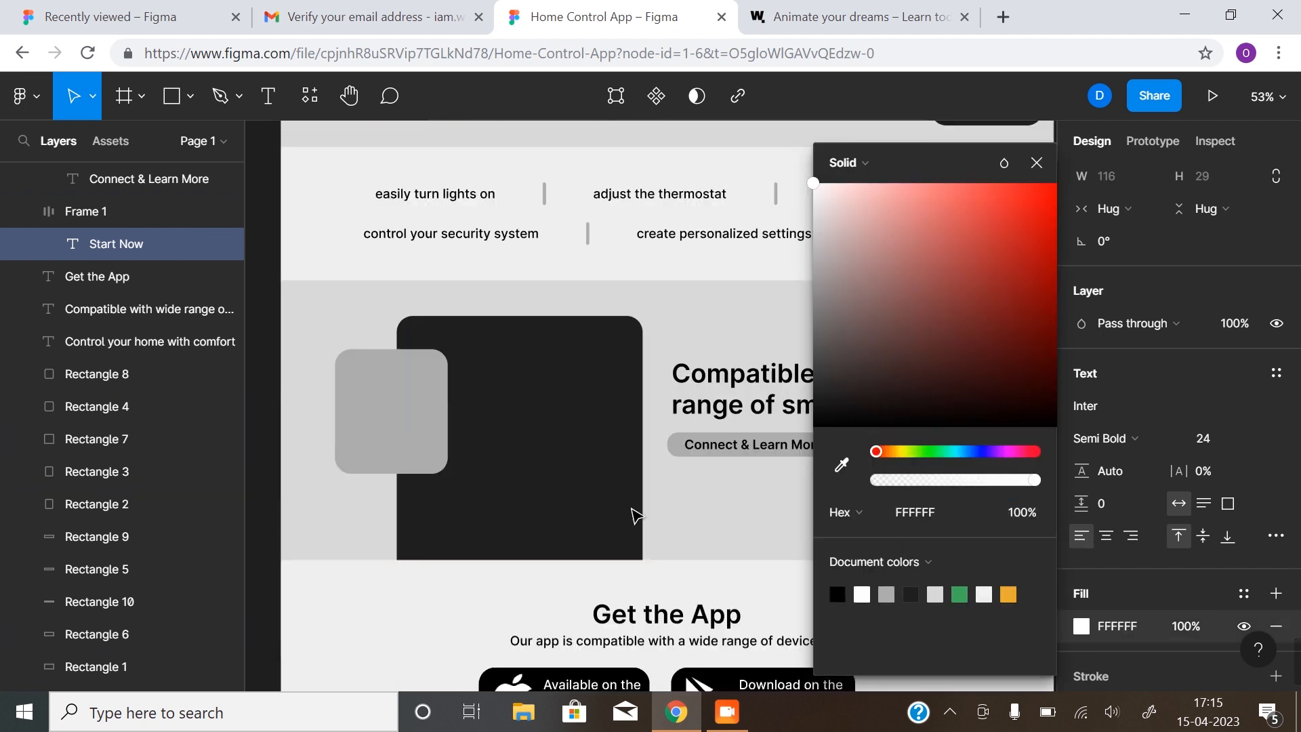
click(693, 452)
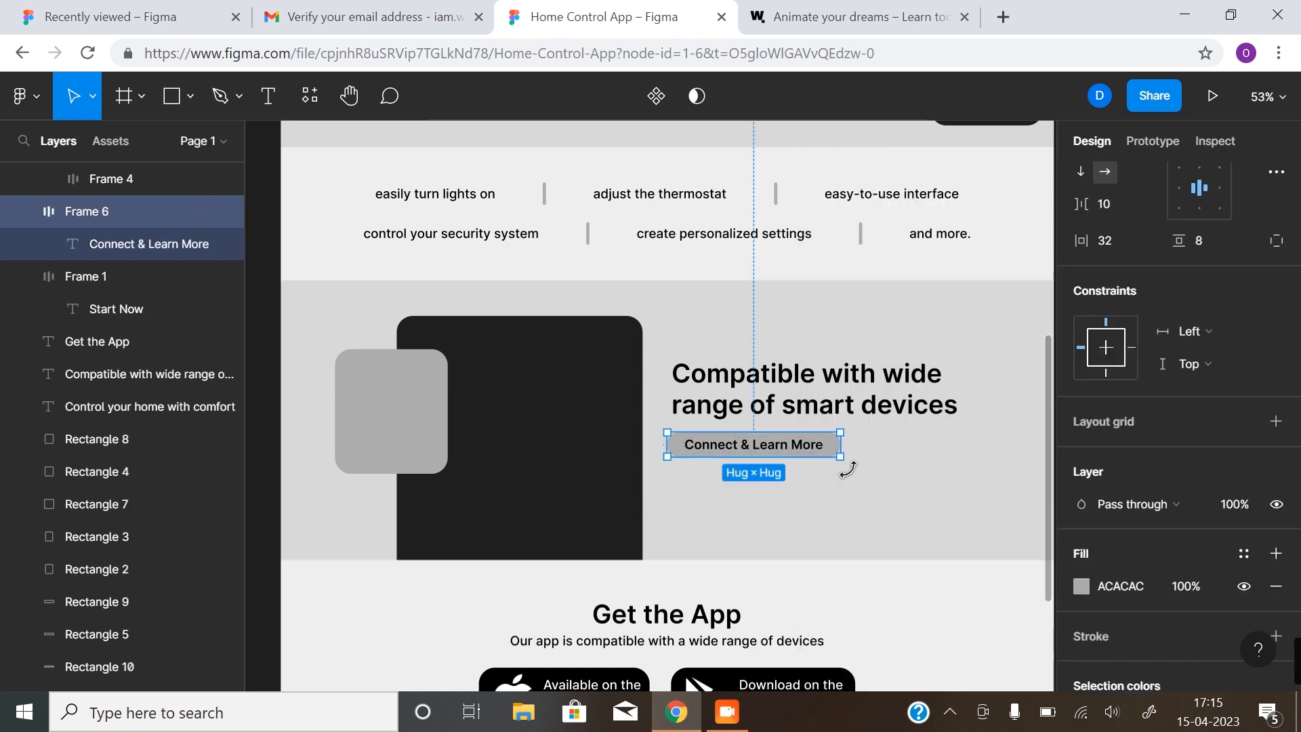
click(1081, 586)
click(961, 594)
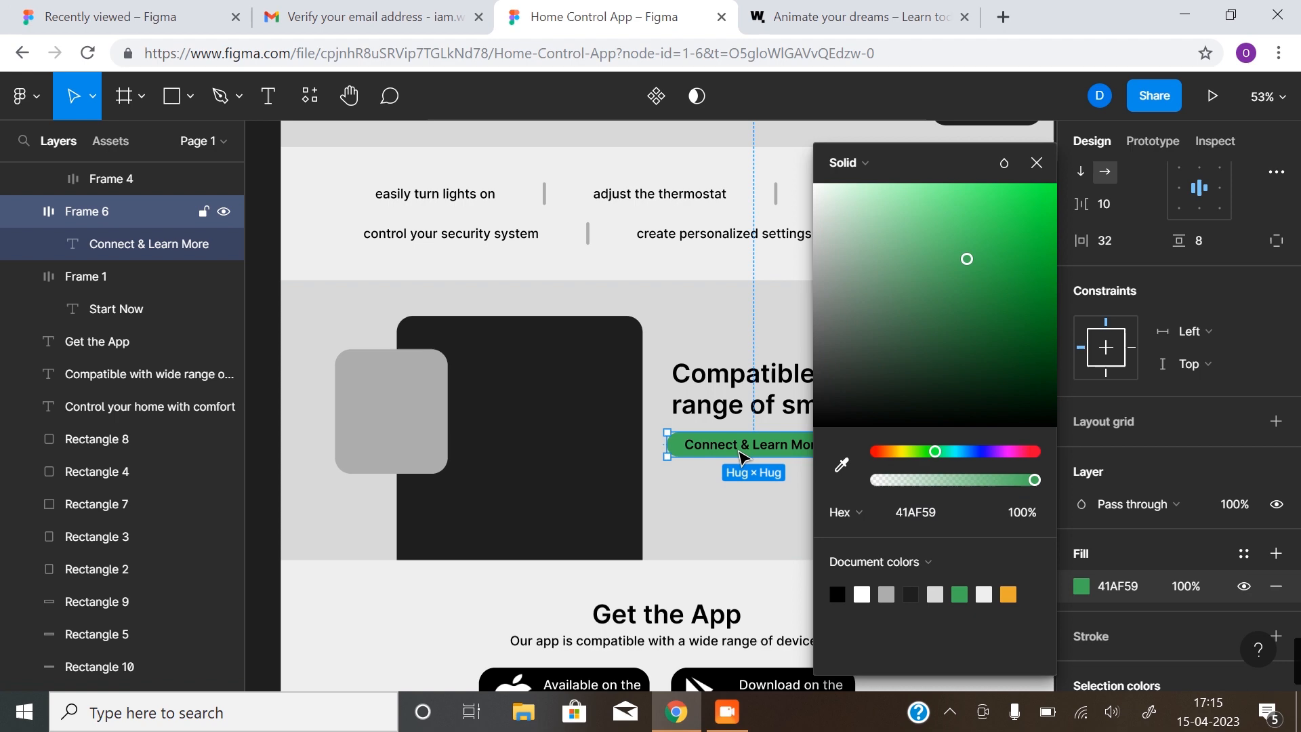
key(Return)
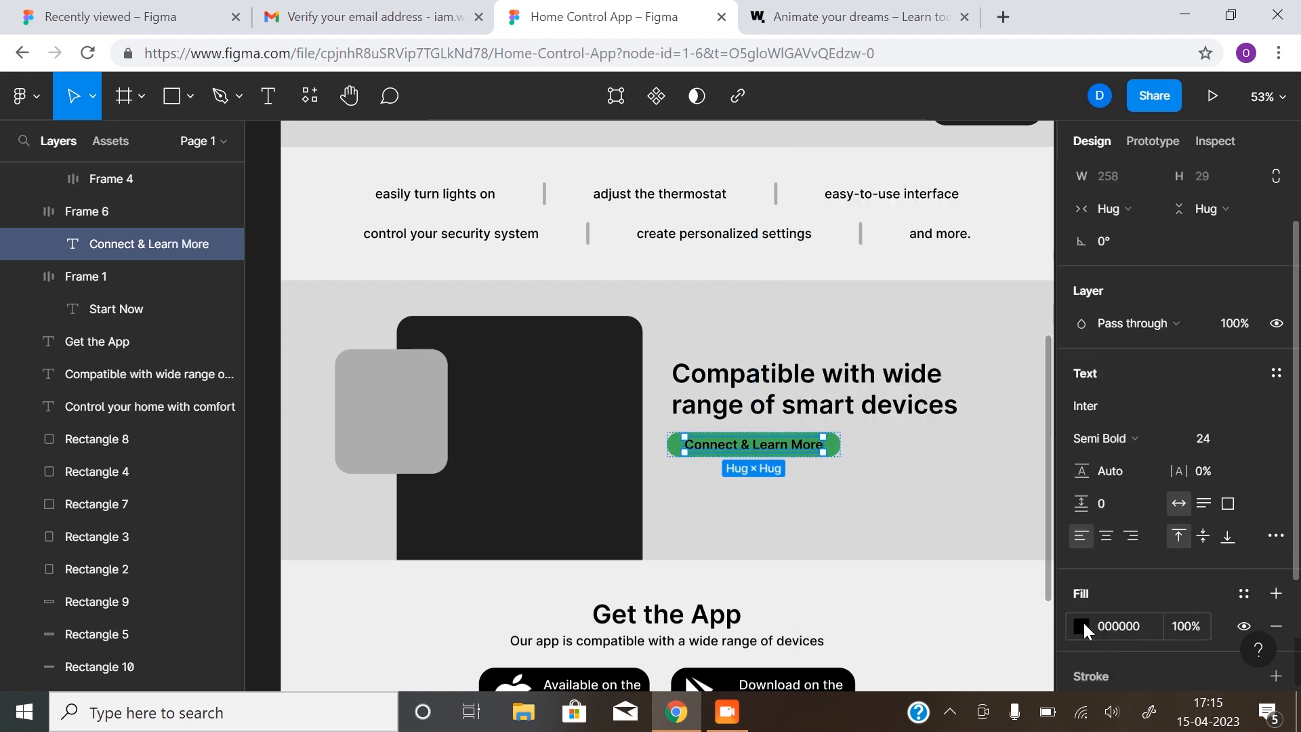
click(1081, 625)
click(861, 594)
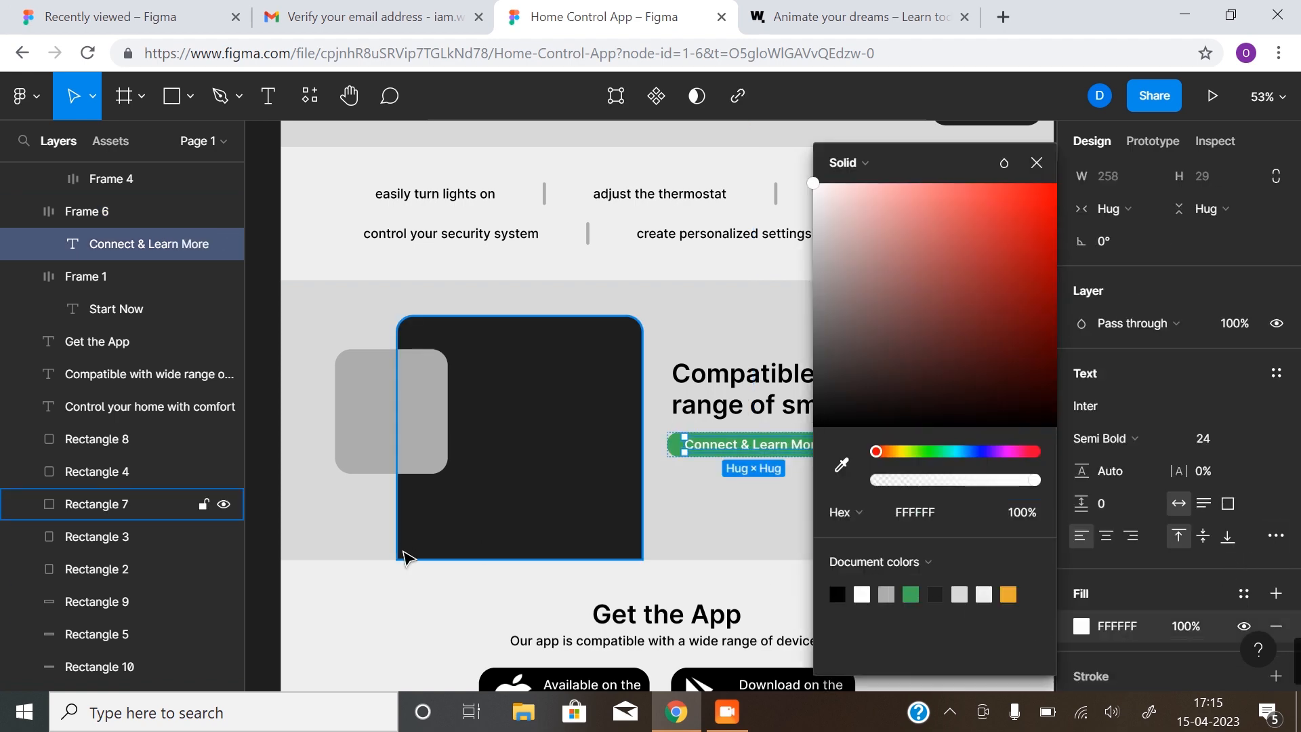
click(407, 590)
scroll(830, 467, down, 5)
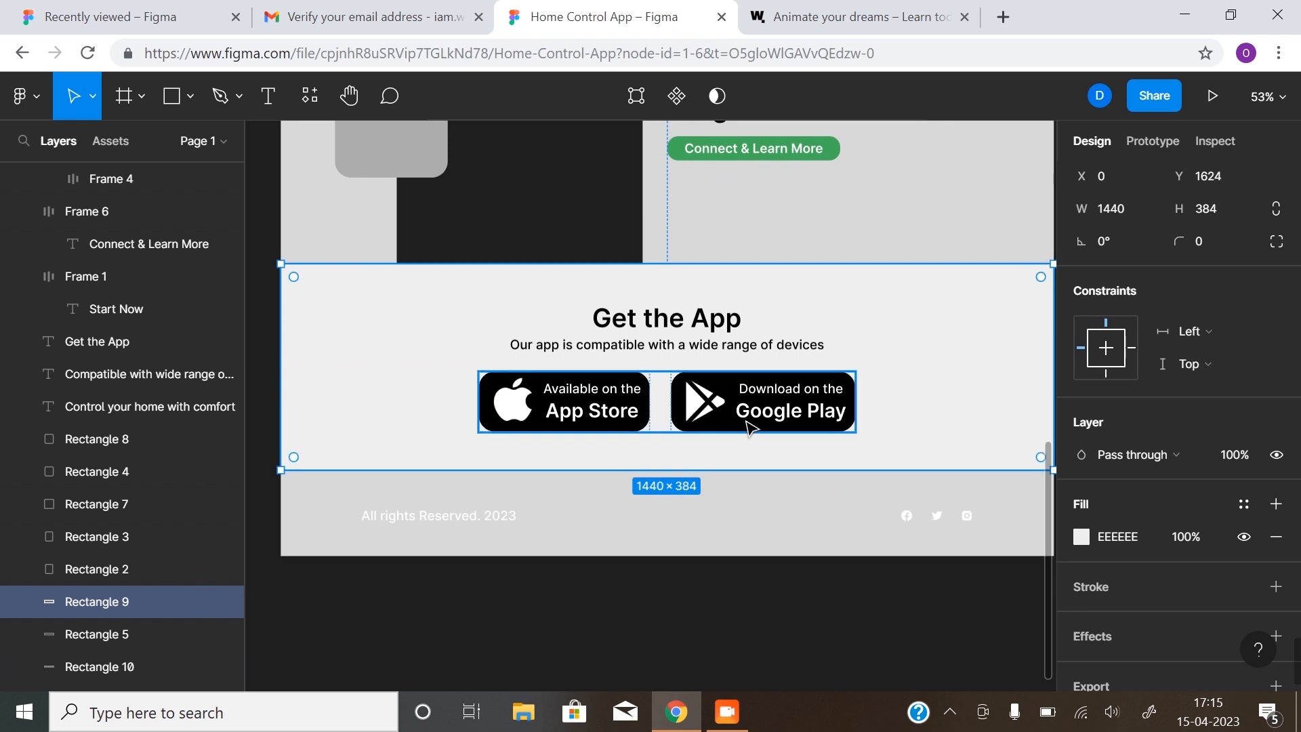
Nudge the footer's copyright and icons row (Frame 13) up about 22 px
click(540, 523)
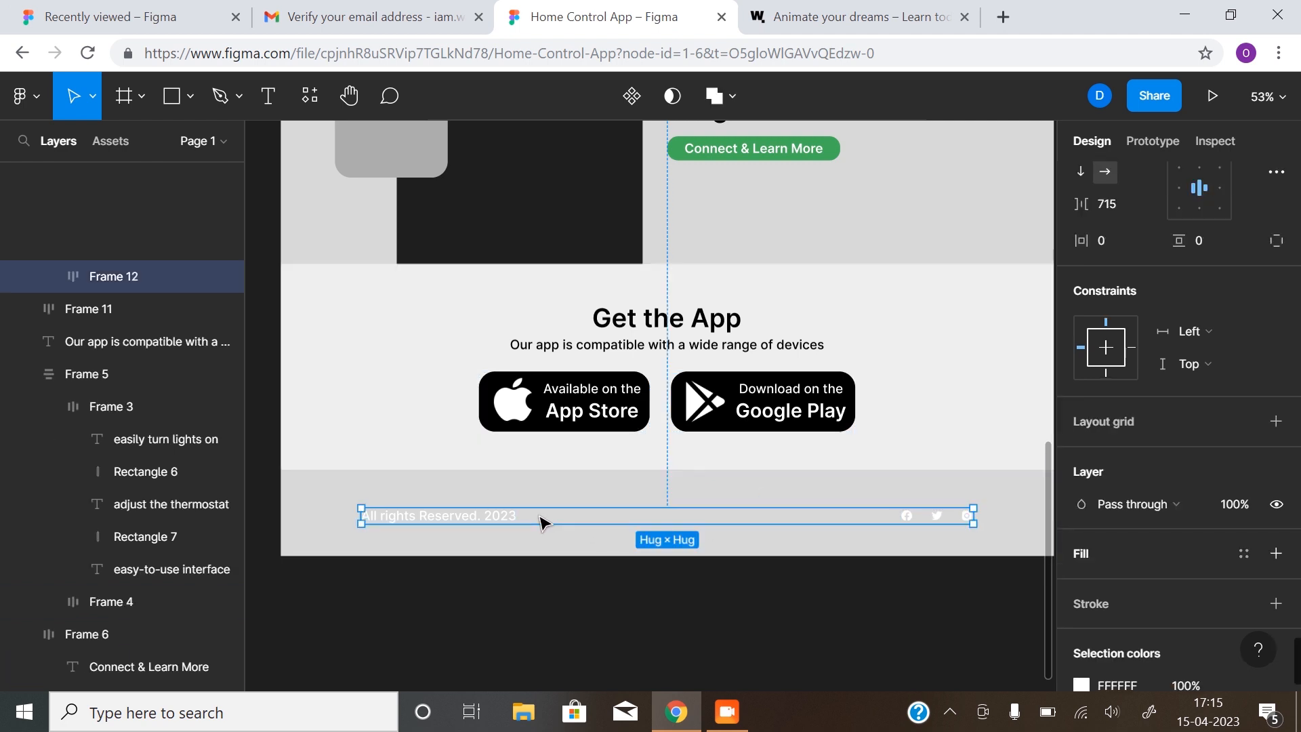
drag(579, 518, 580, 507)
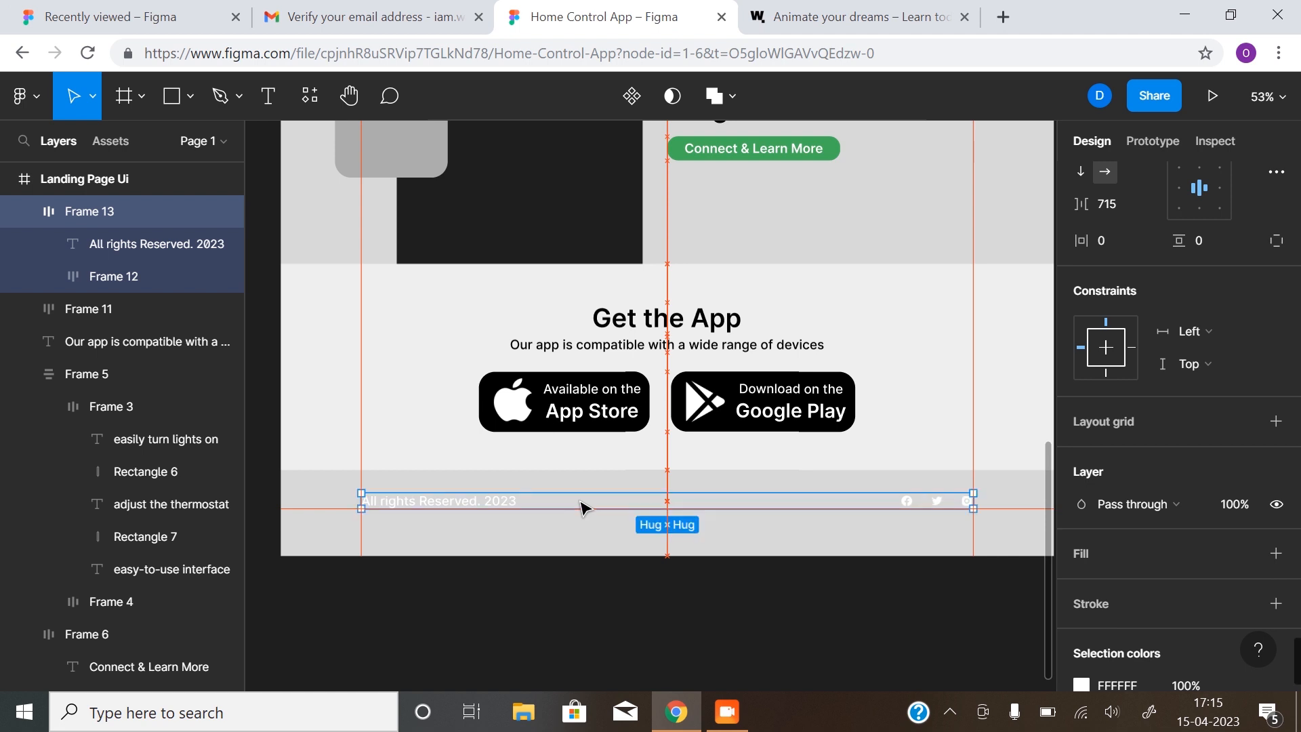
click(586, 594)
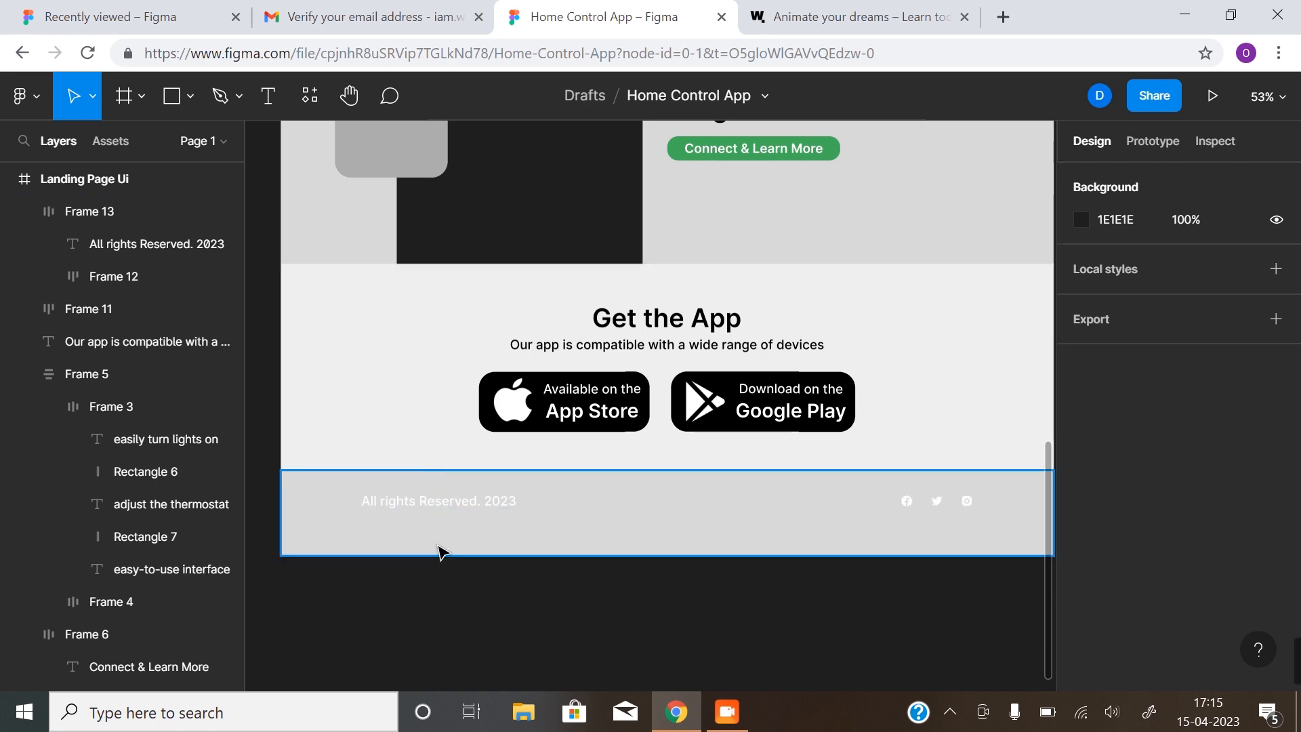
scroll(784, 543, up, 15)
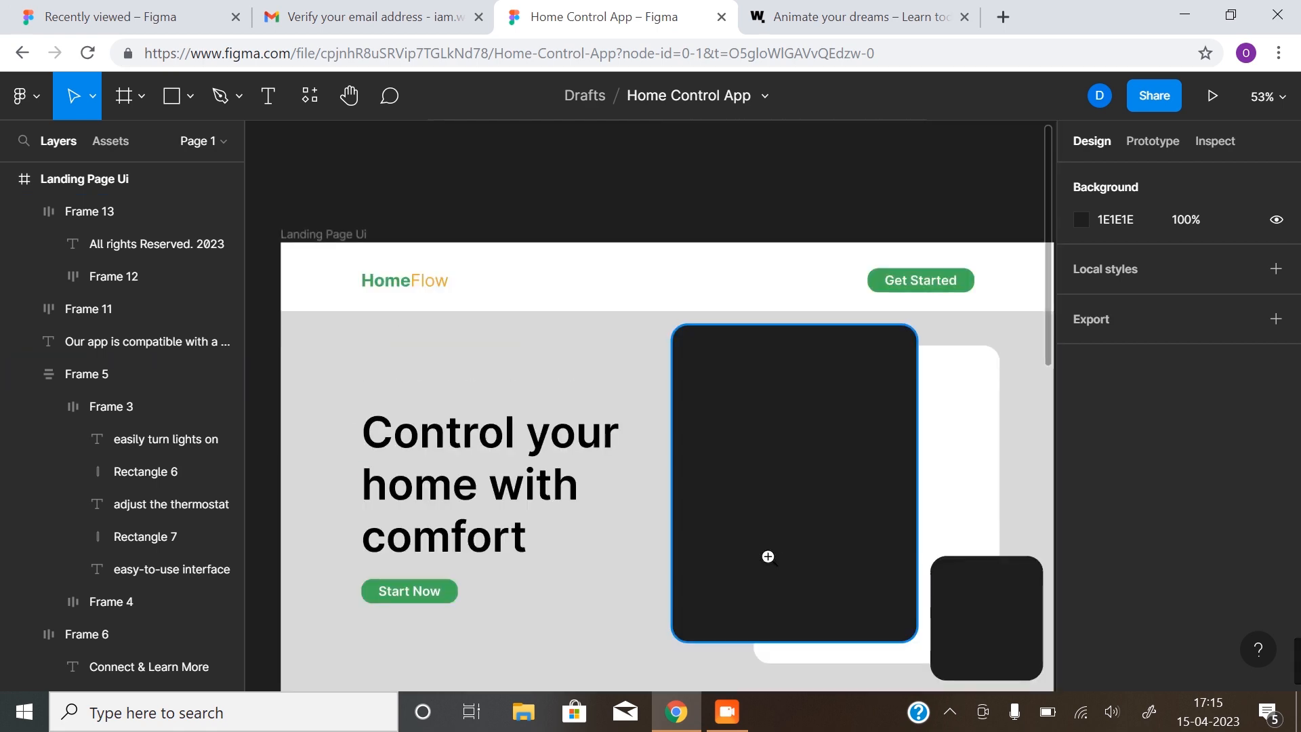
Lighten the hero section's grey background slightly
alt+click(767, 556)
drag(766, 557, 676, 319)
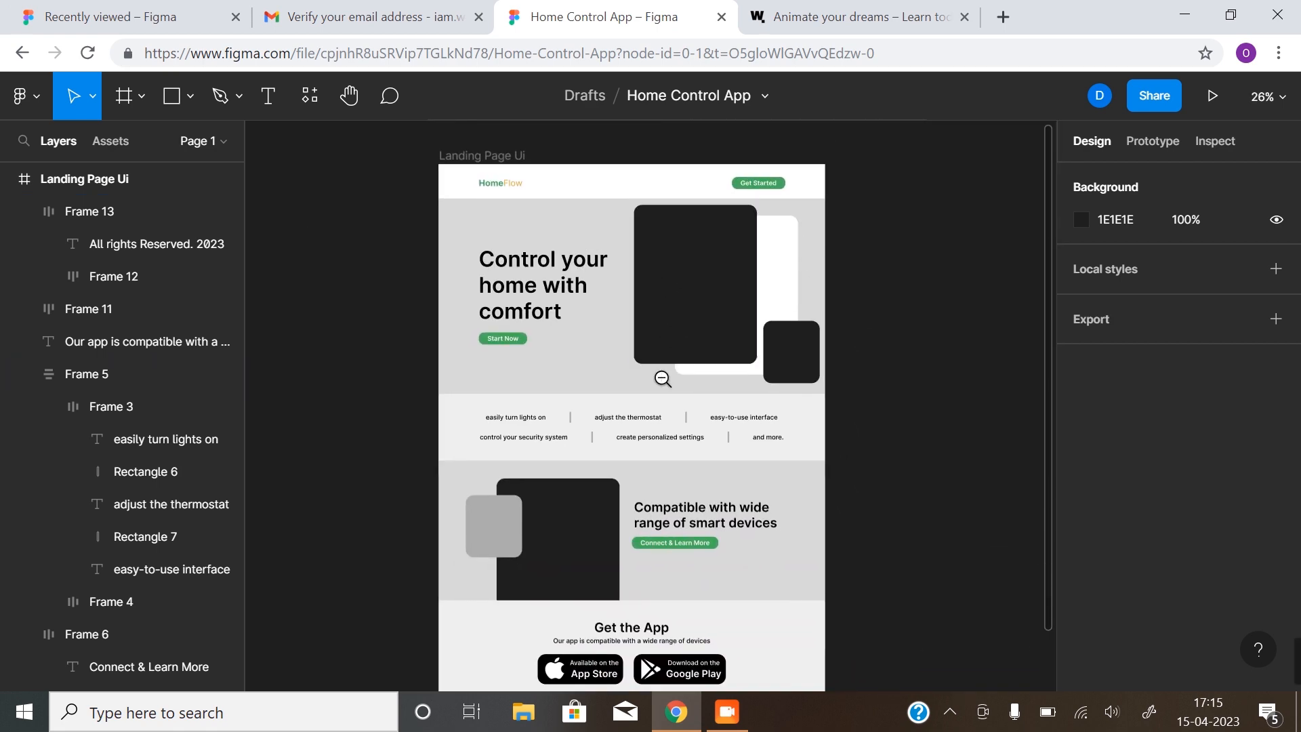
alt+click(661, 378)
click(663, 356)
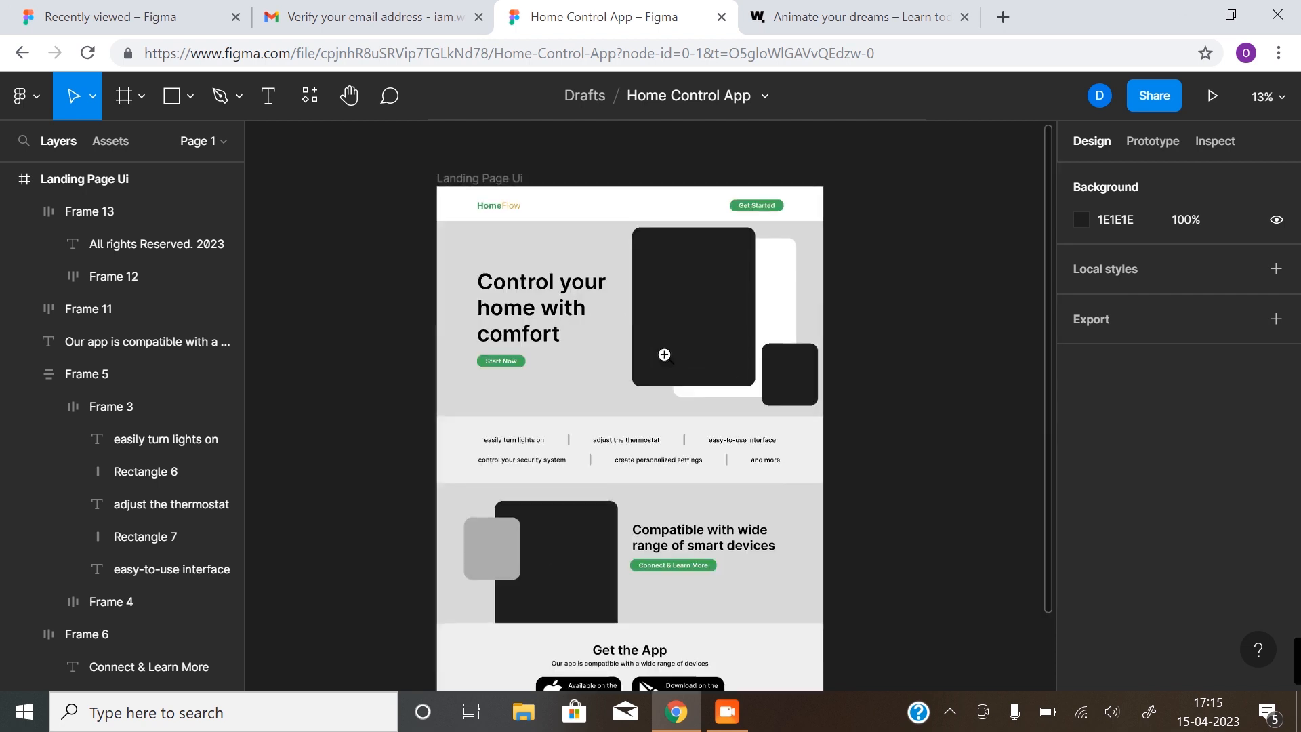
click(581, 401)
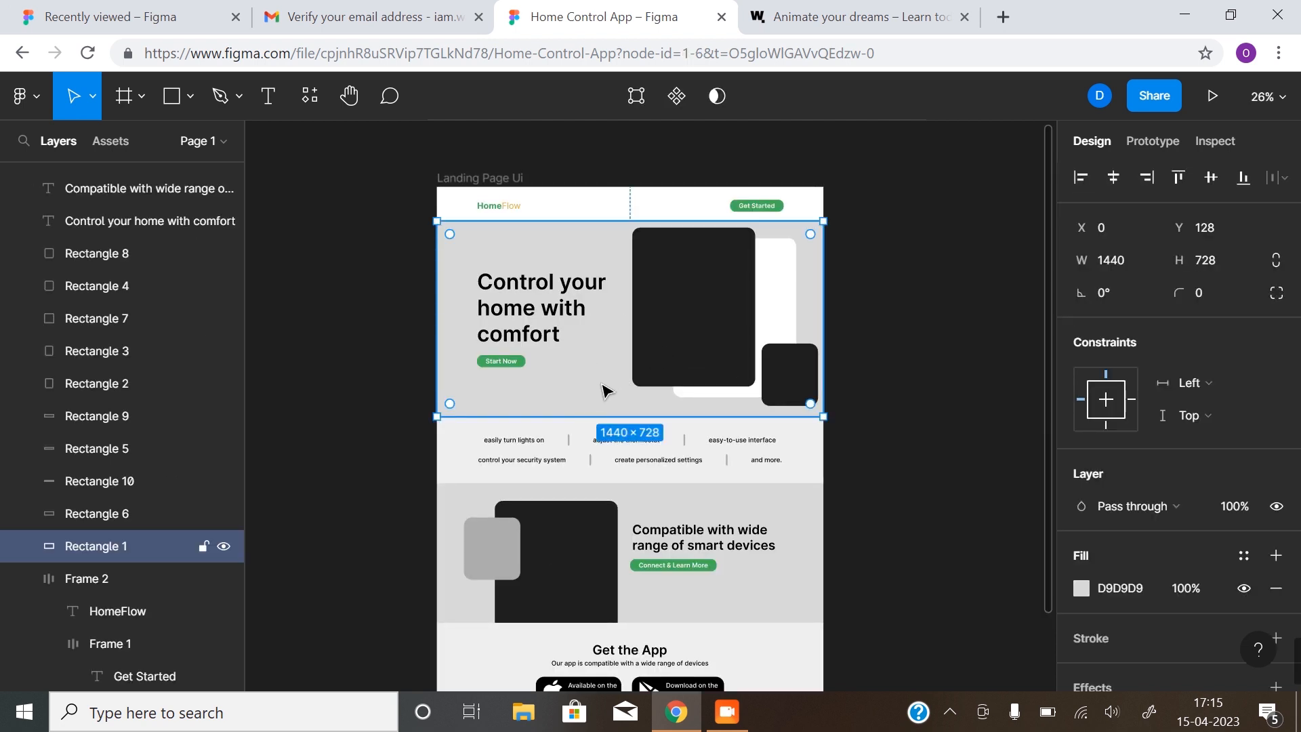
click(1080, 587)
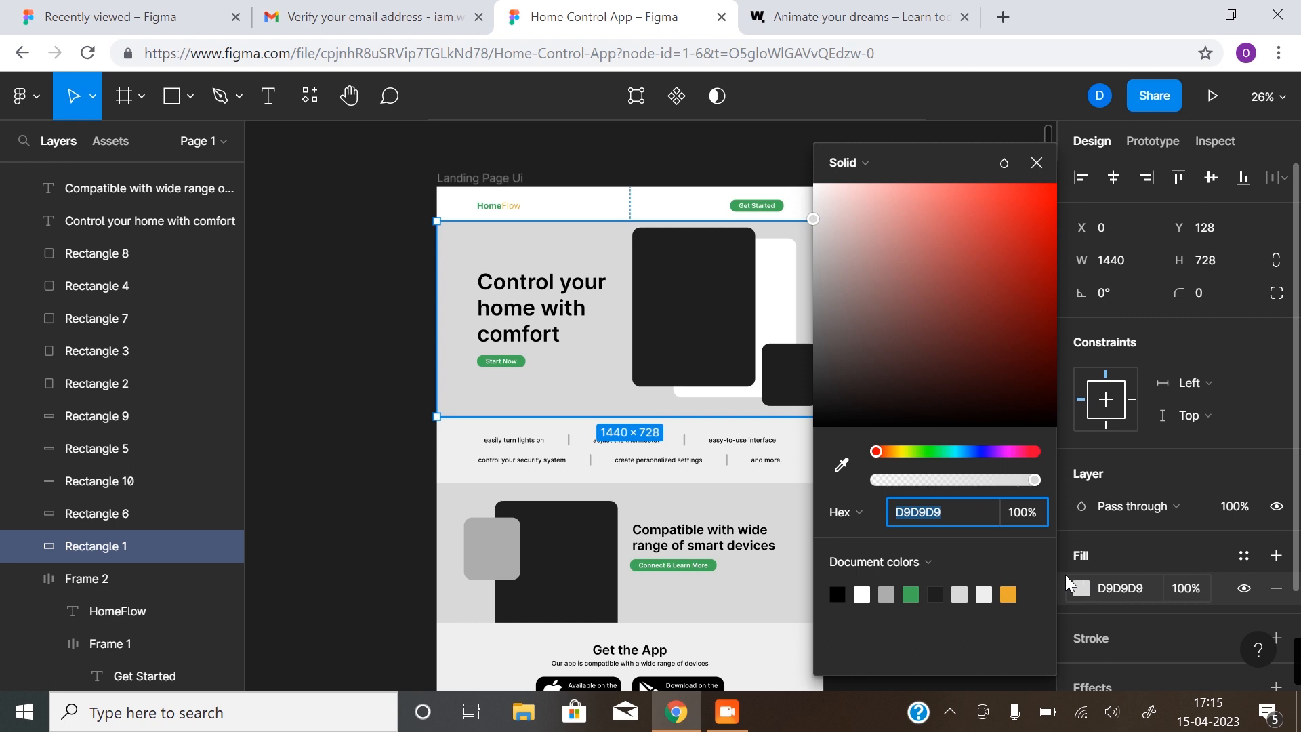
click(811, 217)
drag(814, 214, 814, 208)
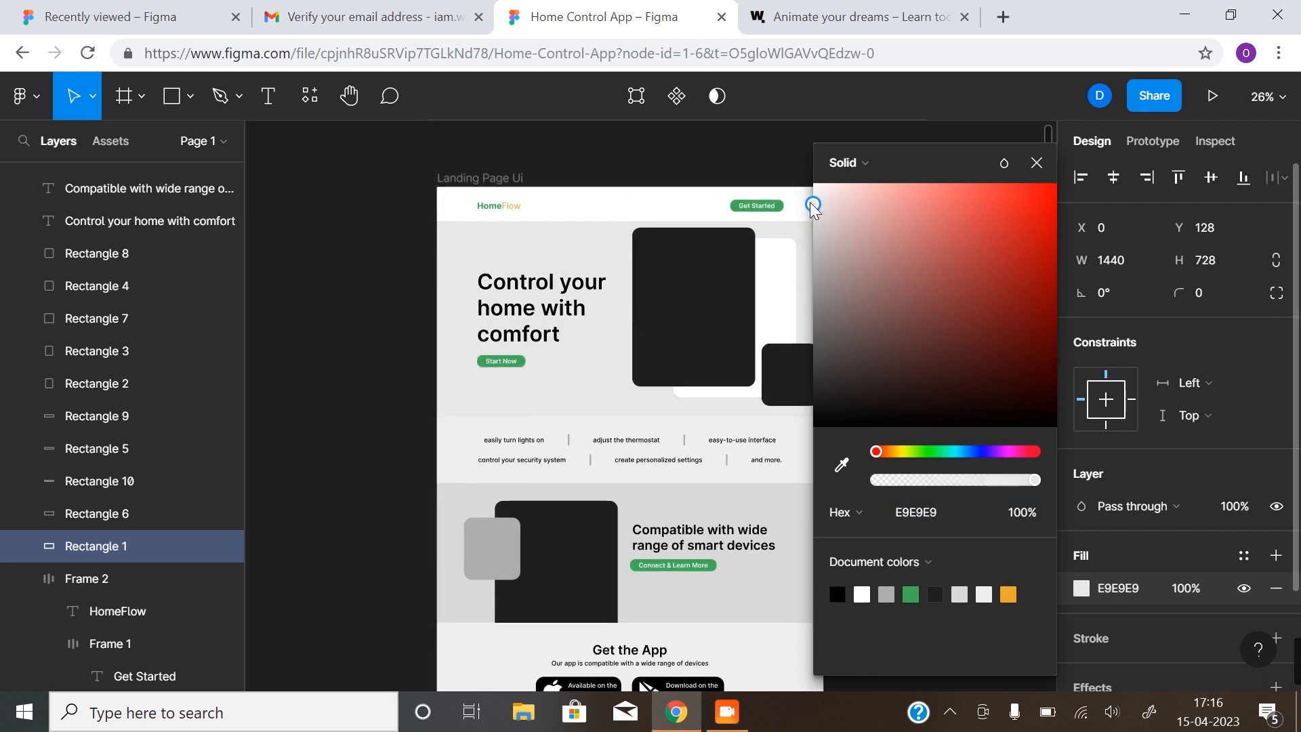
click(372, 388)
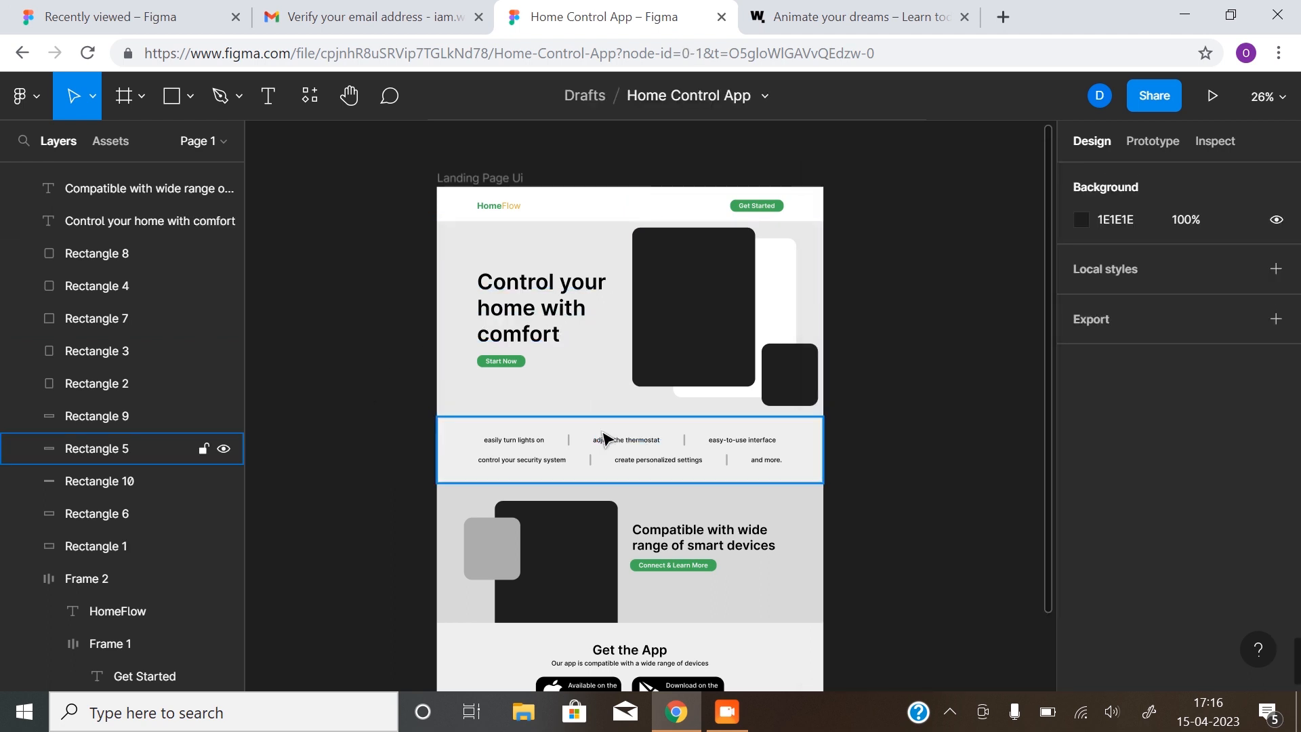
Fill Rectangle 2 behind the hero cards with green
click(779, 266)
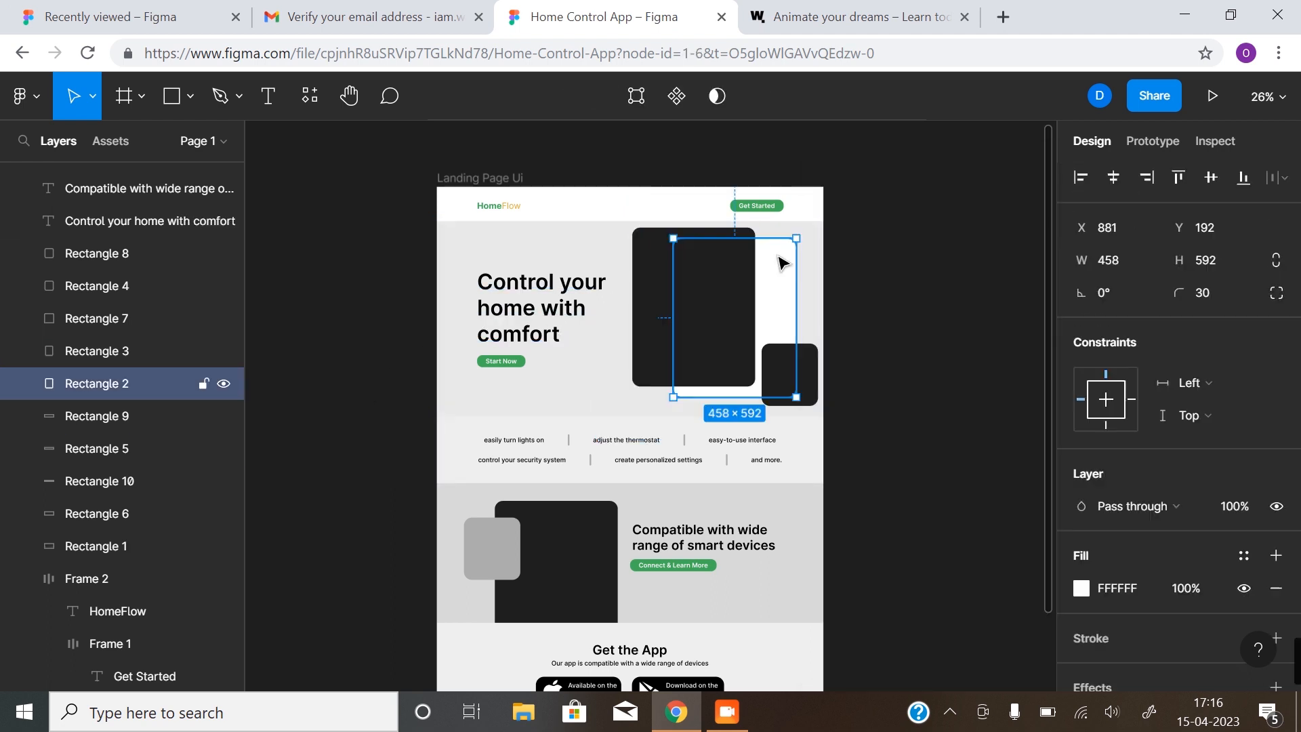
click(1078, 590)
click(911, 594)
click(368, 446)
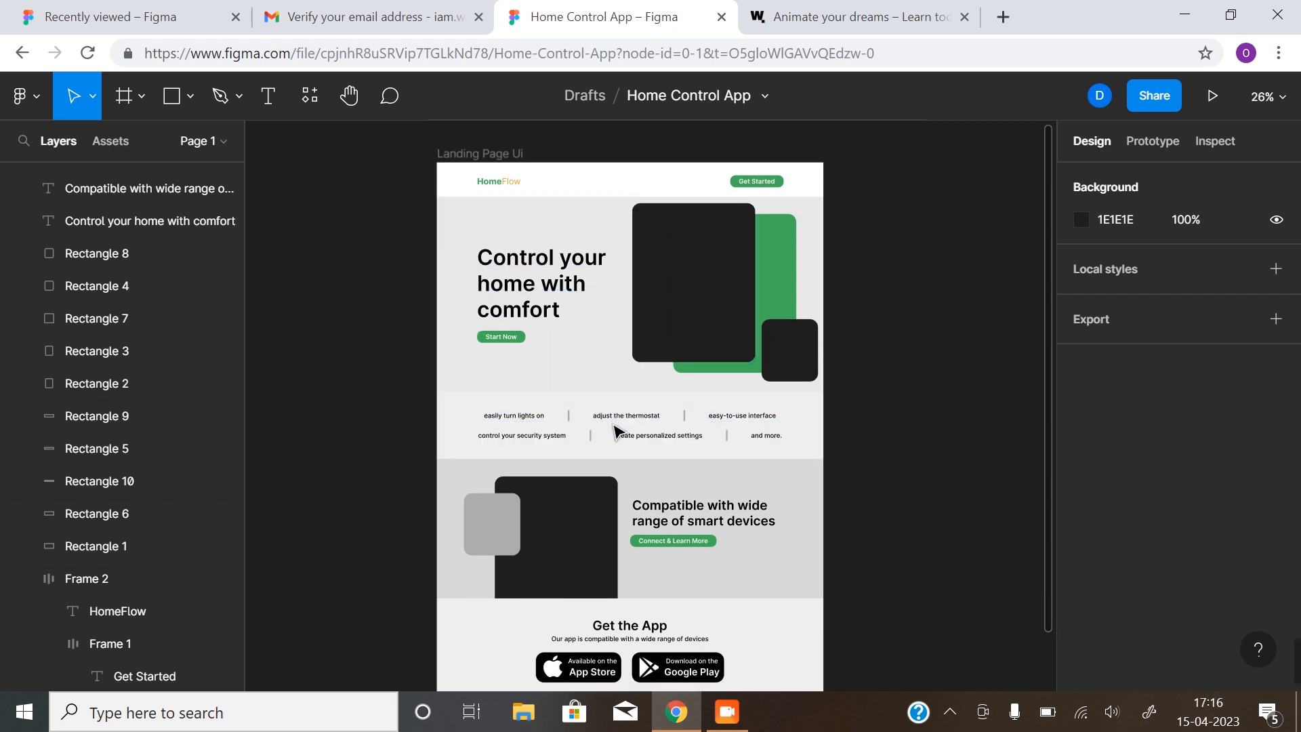
Make the feature strip and device section backgrounds (Rectangles 5 and 6) white
scroll(615, 433, down, 2)
click(729, 242)
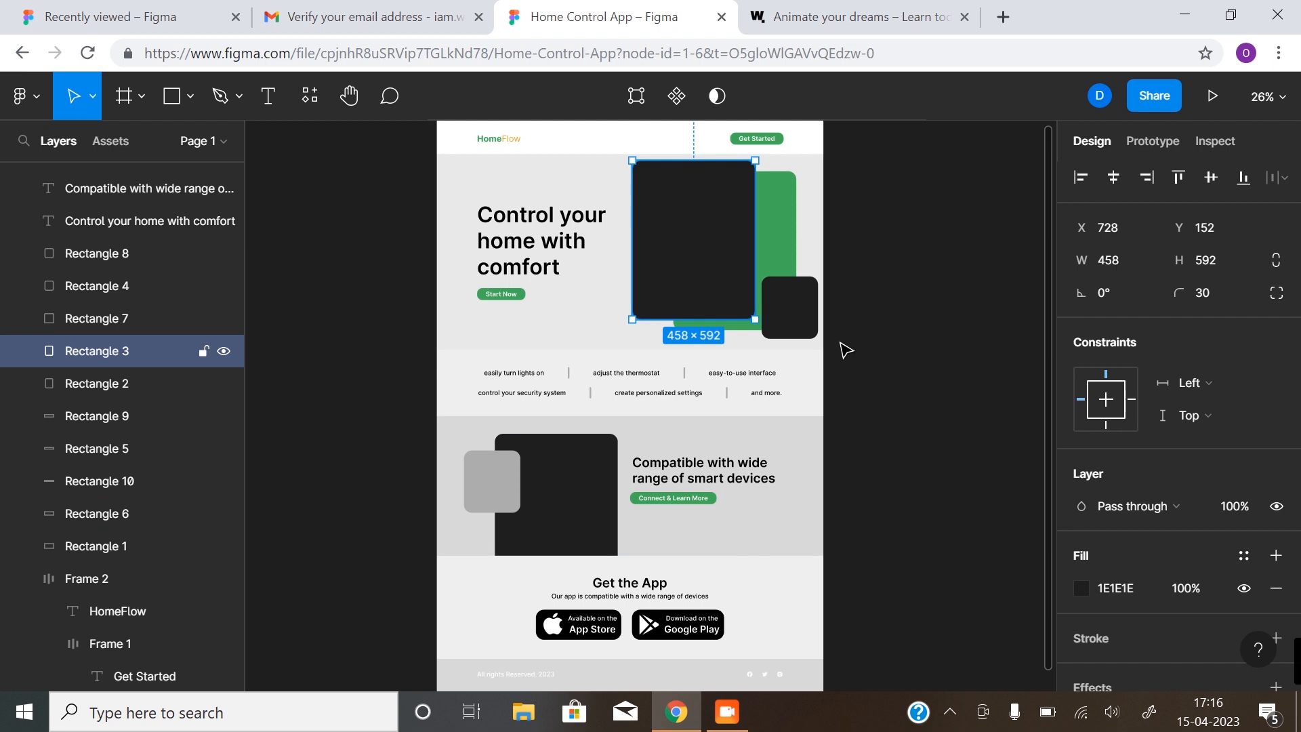
click(806, 321)
click(566, 522)
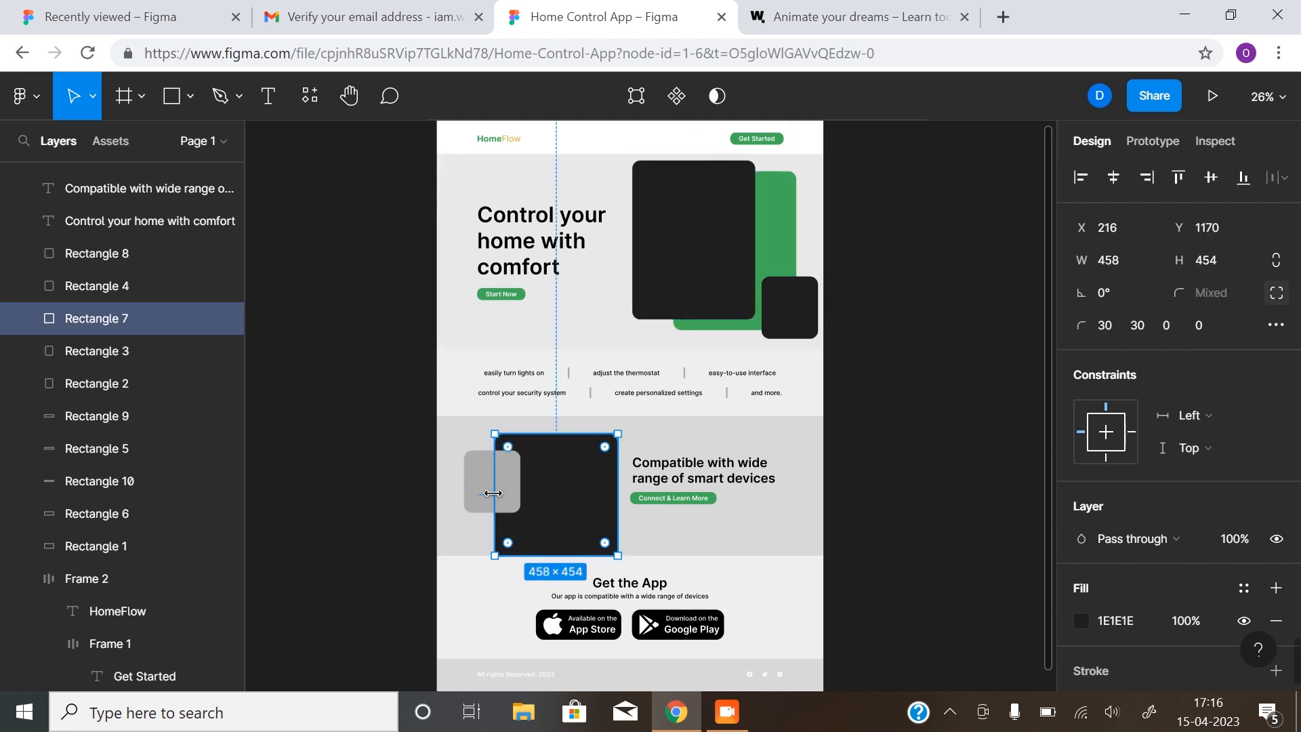
click(807, 384)
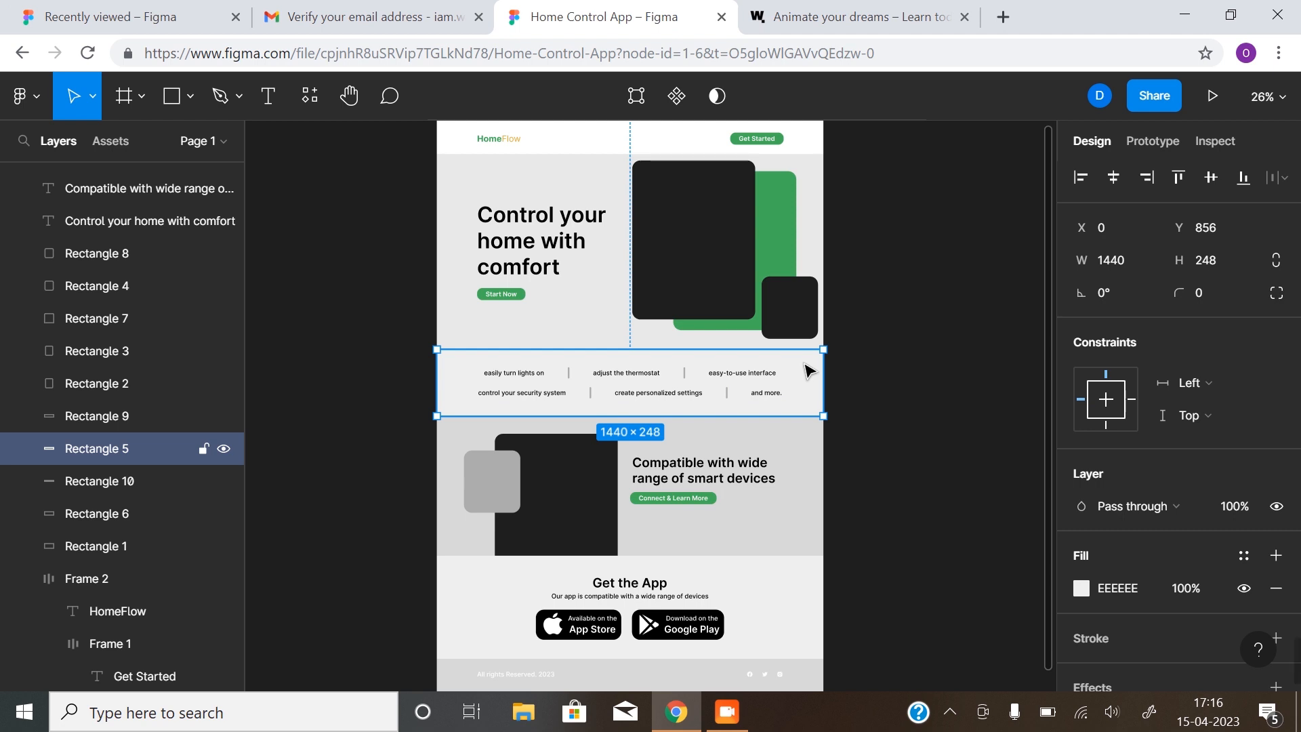
click(1081, 588)
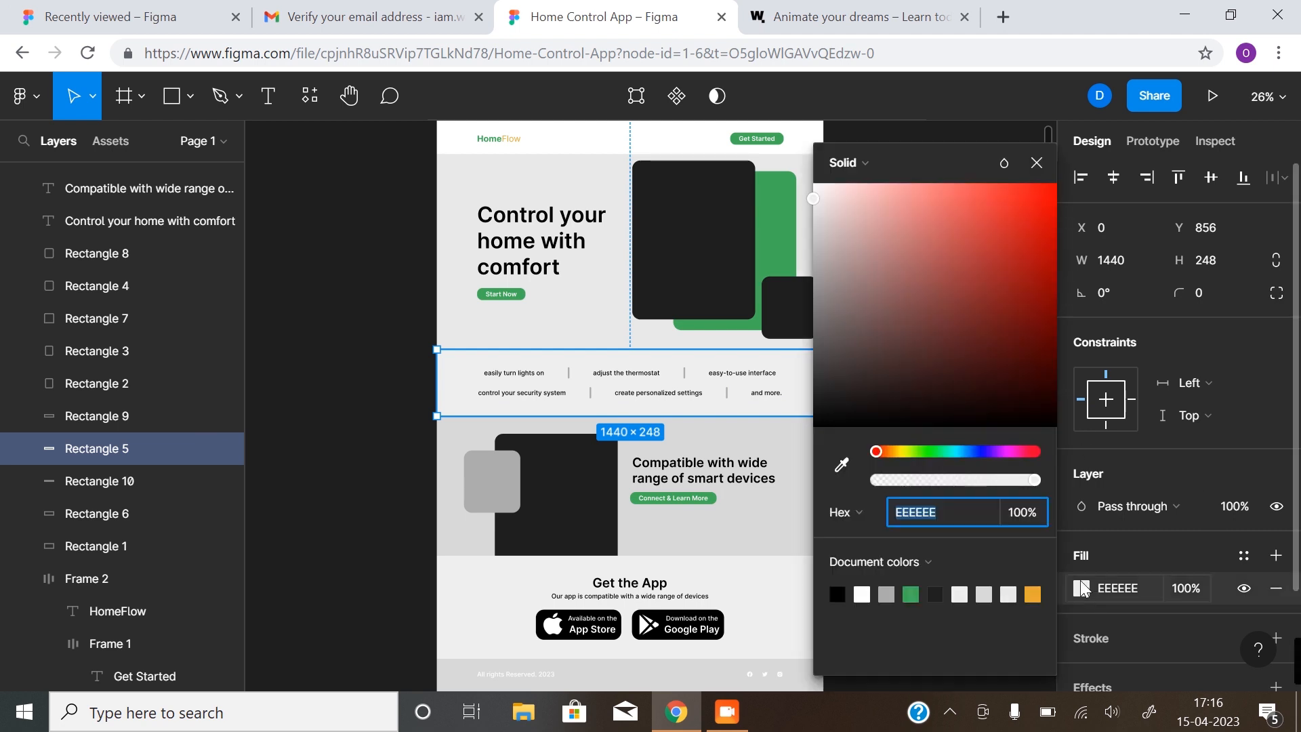
click(866, 594)
click(334, 455)
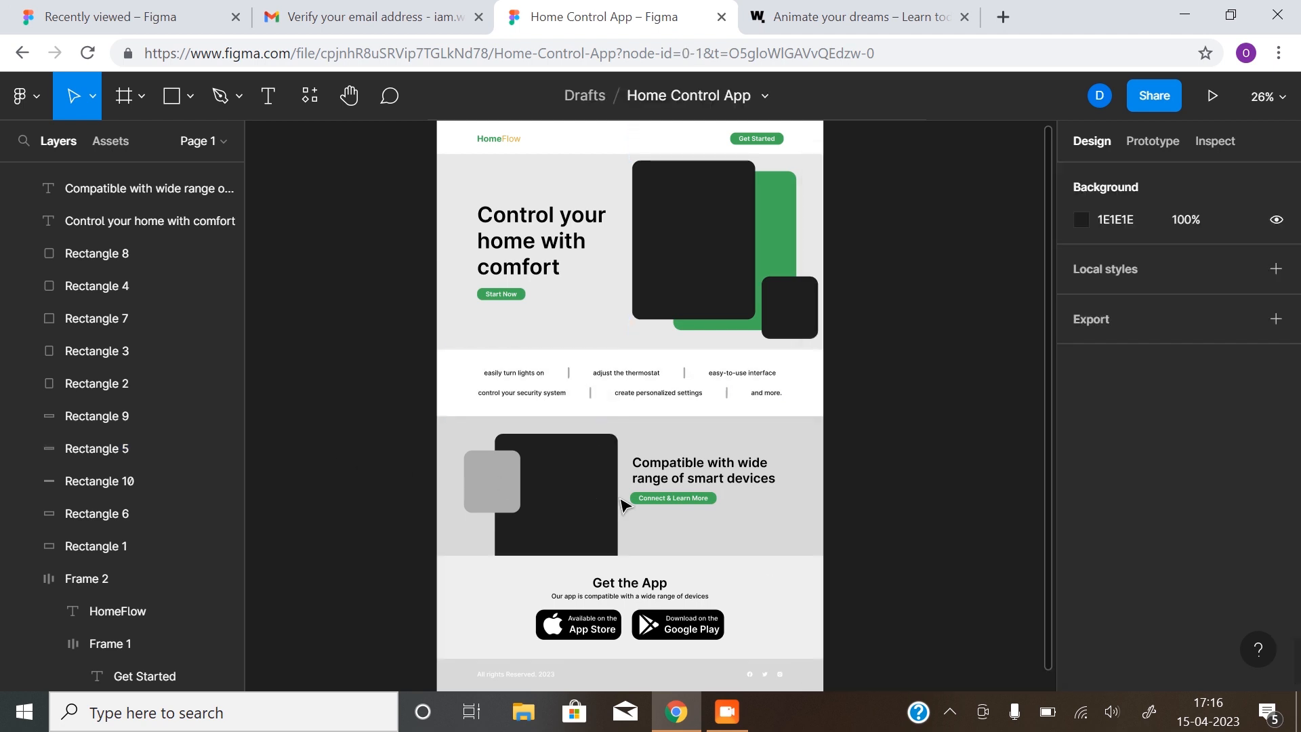
click(788, 504)
click(1081, 588)
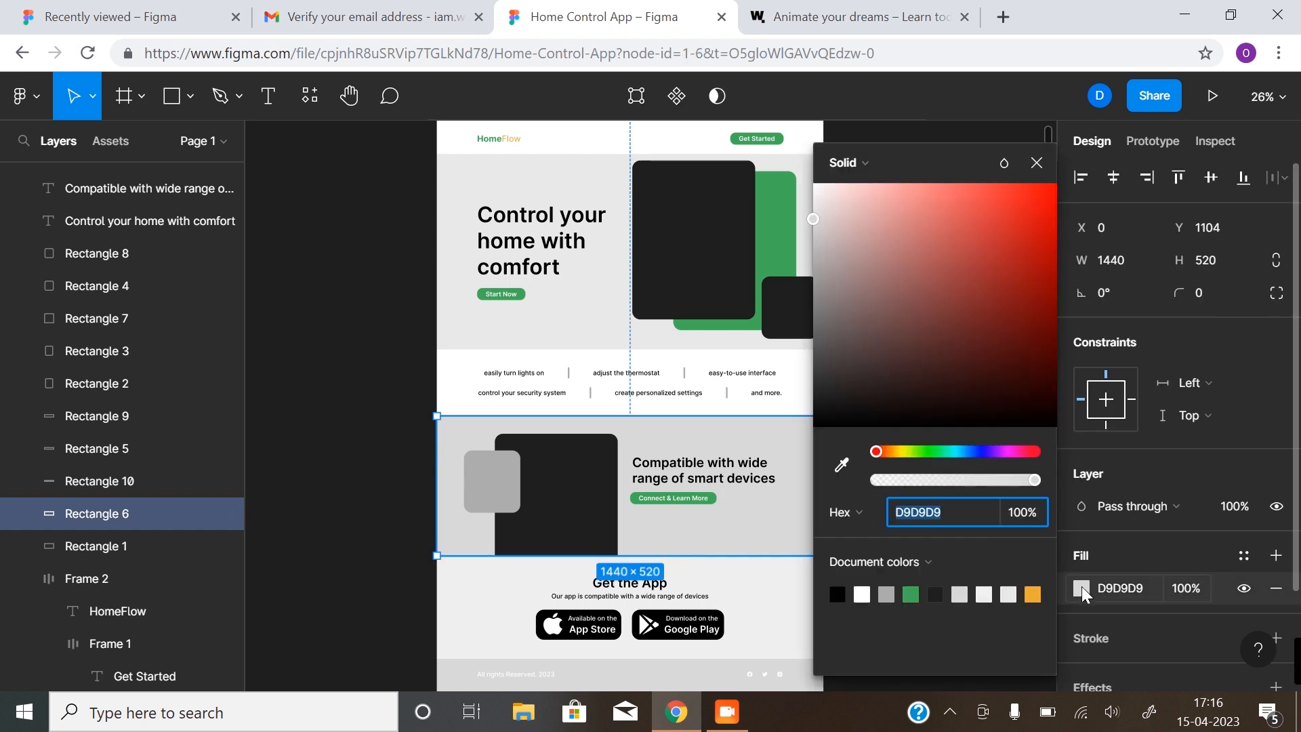
click(862, 594)
click(360, 573)
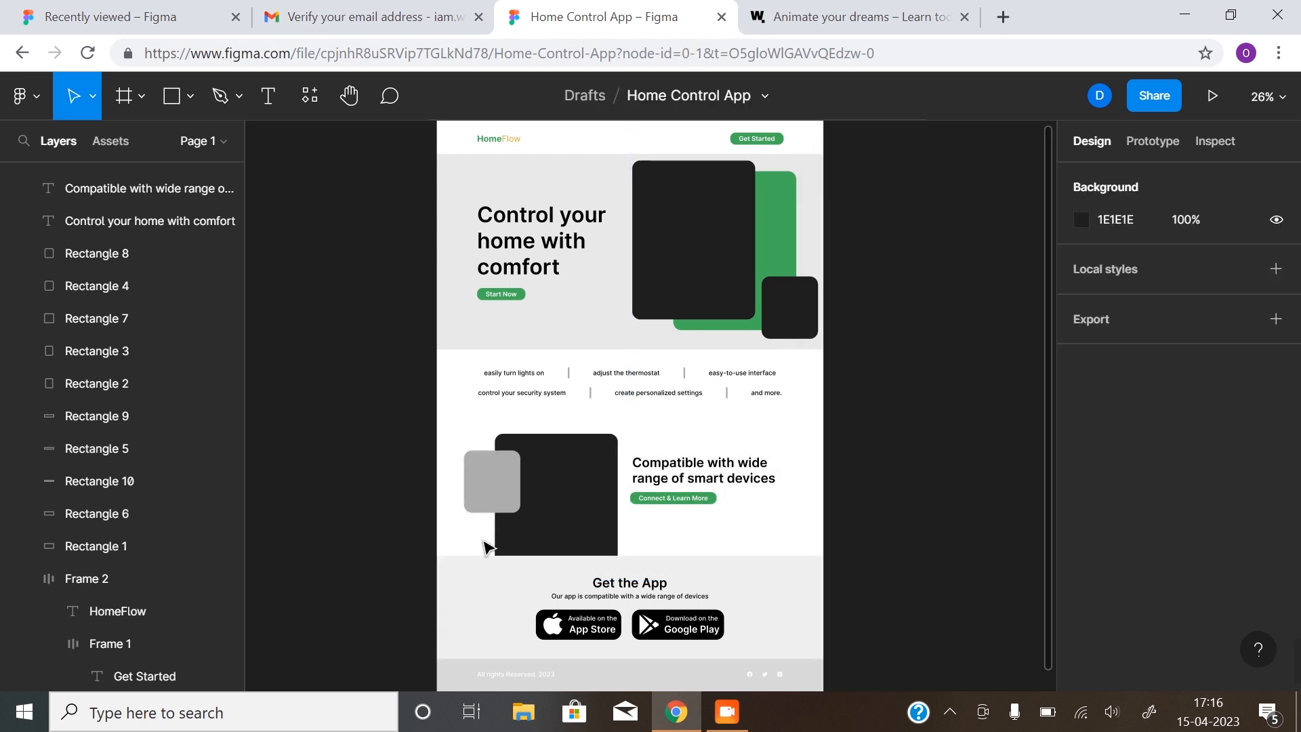
Eyedrop the hero's light grey E9E9E9 into the Get the App section fill
scroll(487, 546, down, 1)
click(755, 542)
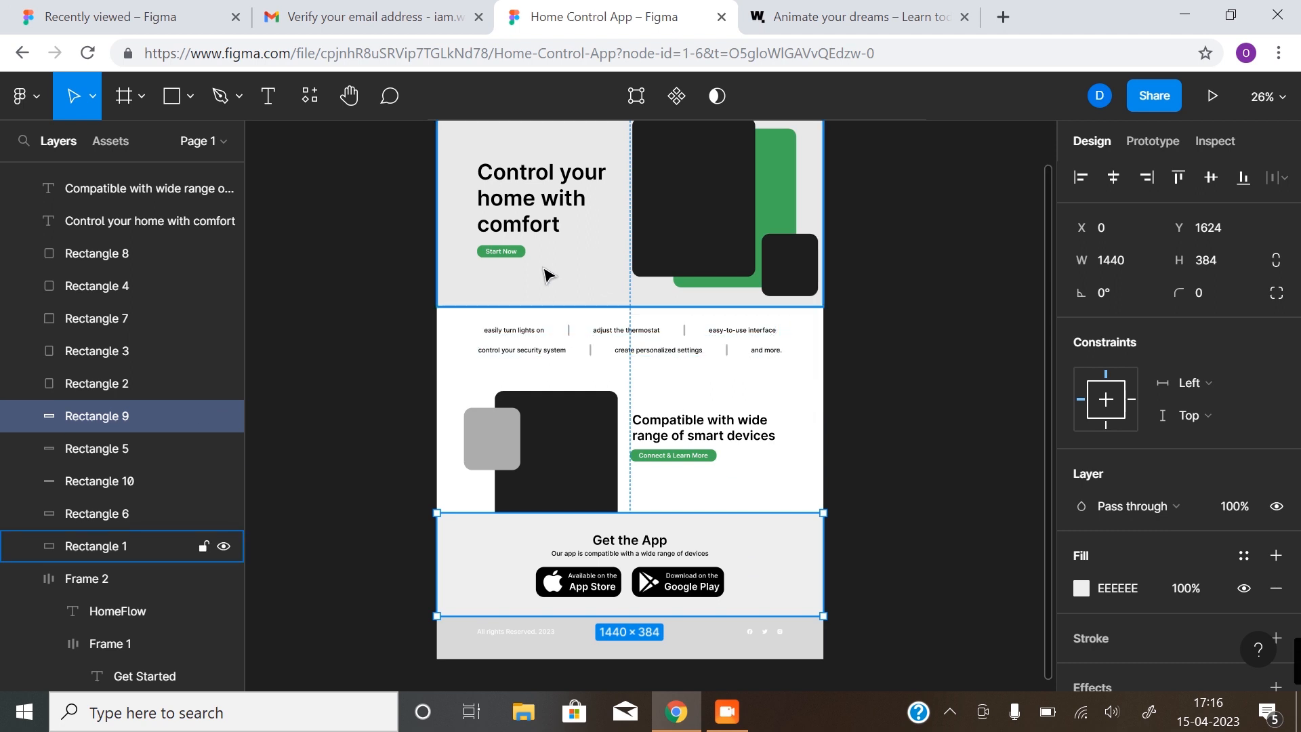
click(1083, 588)
click(841, 465)
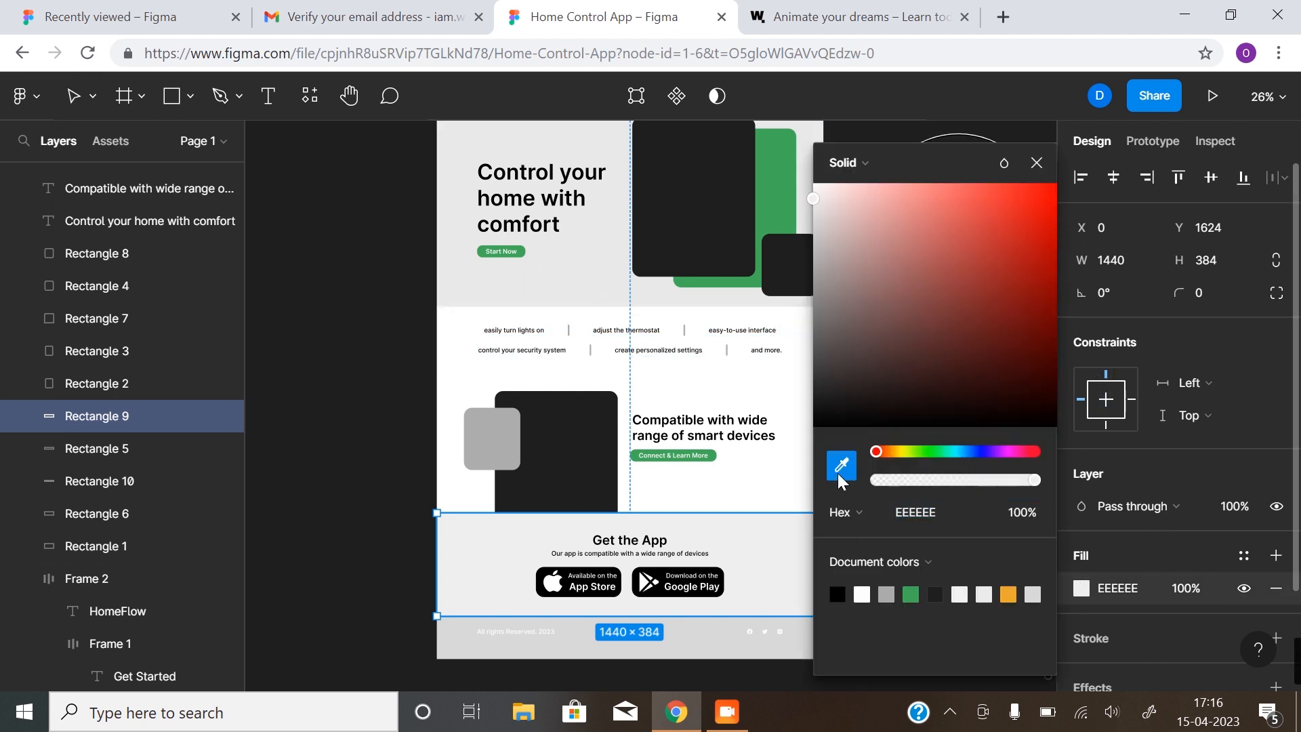
click(609, 281)
click(1035, 163)
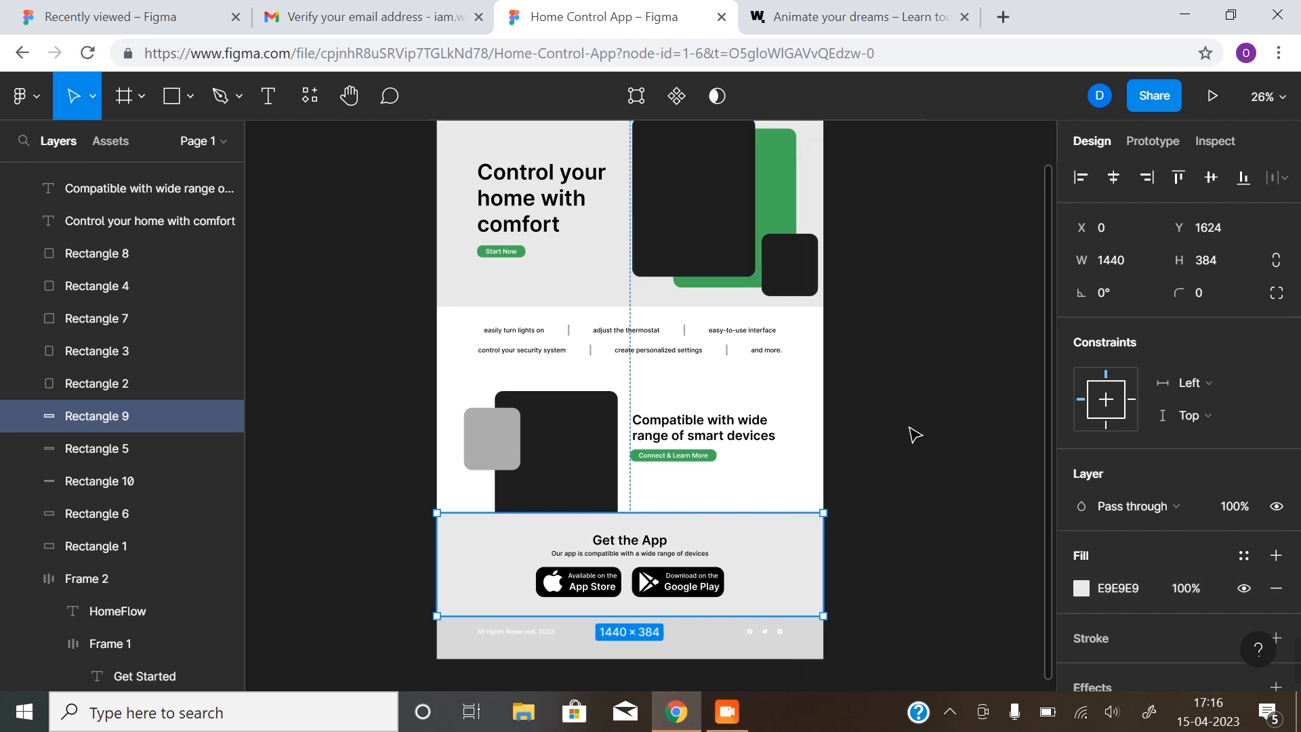
click(915, 433)
scroll(926, 574, up, 3)
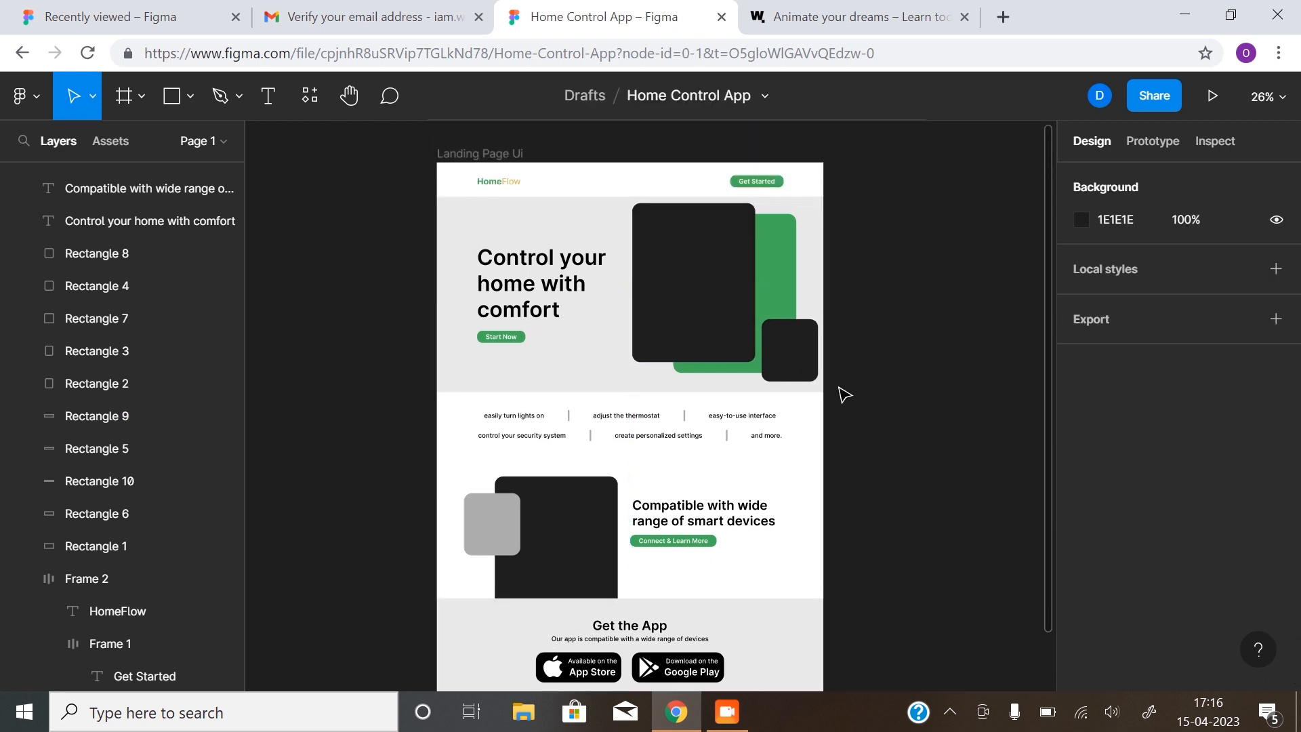
scroll(837, 392, down, 10)
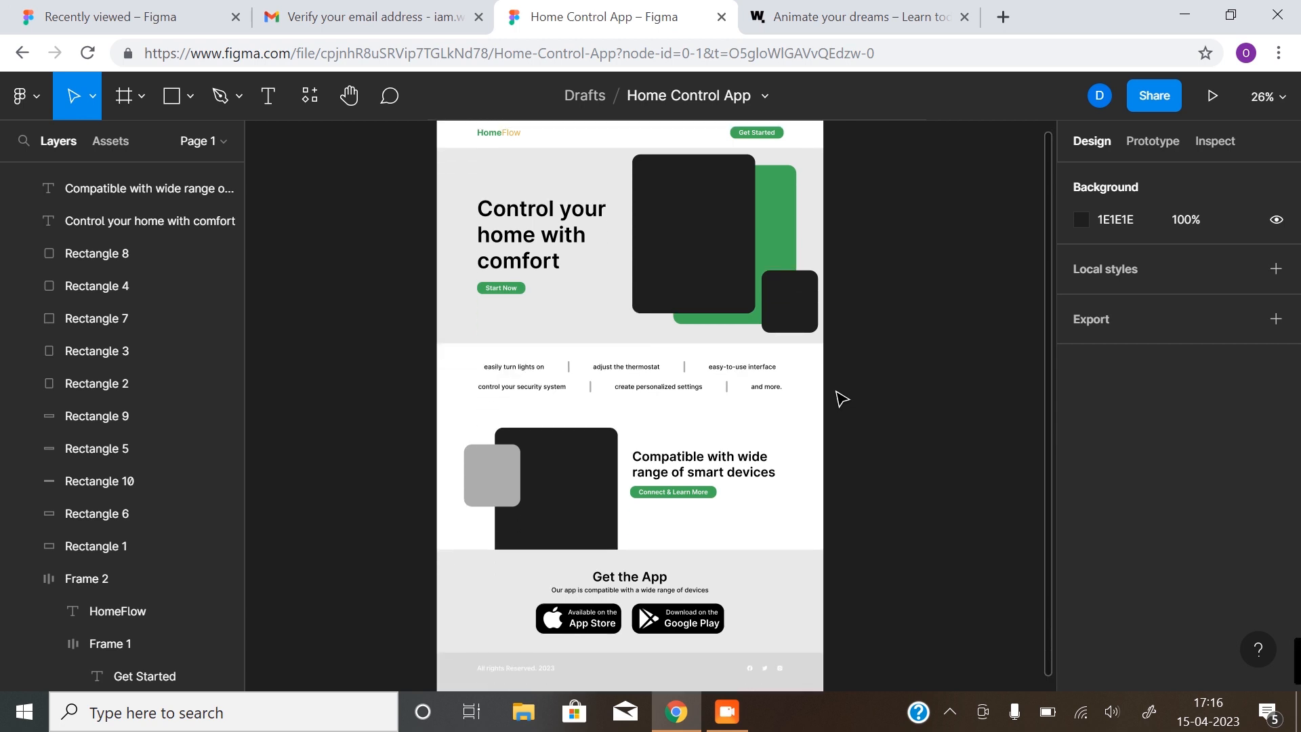
Change the footer strip's fill from D9D9D9 to orange E9A92F
click(729, 359)
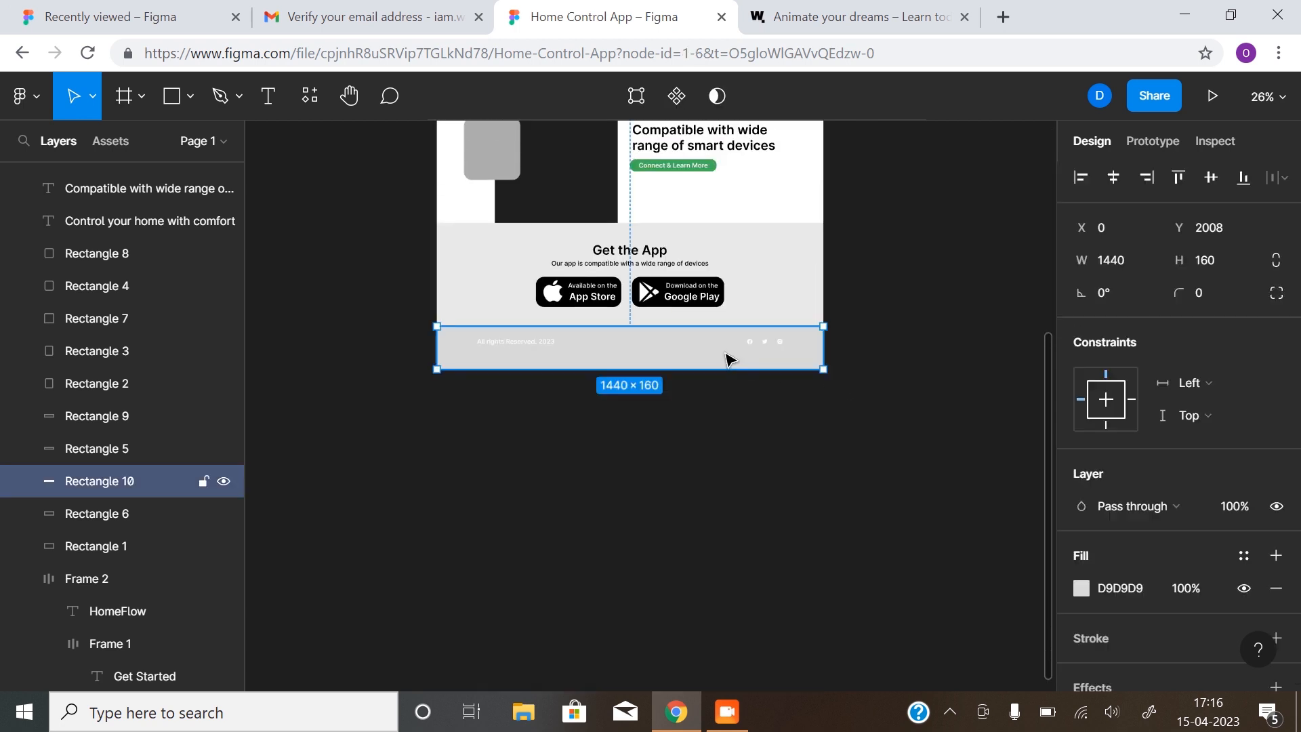
scroll(953, 427, up, 14)
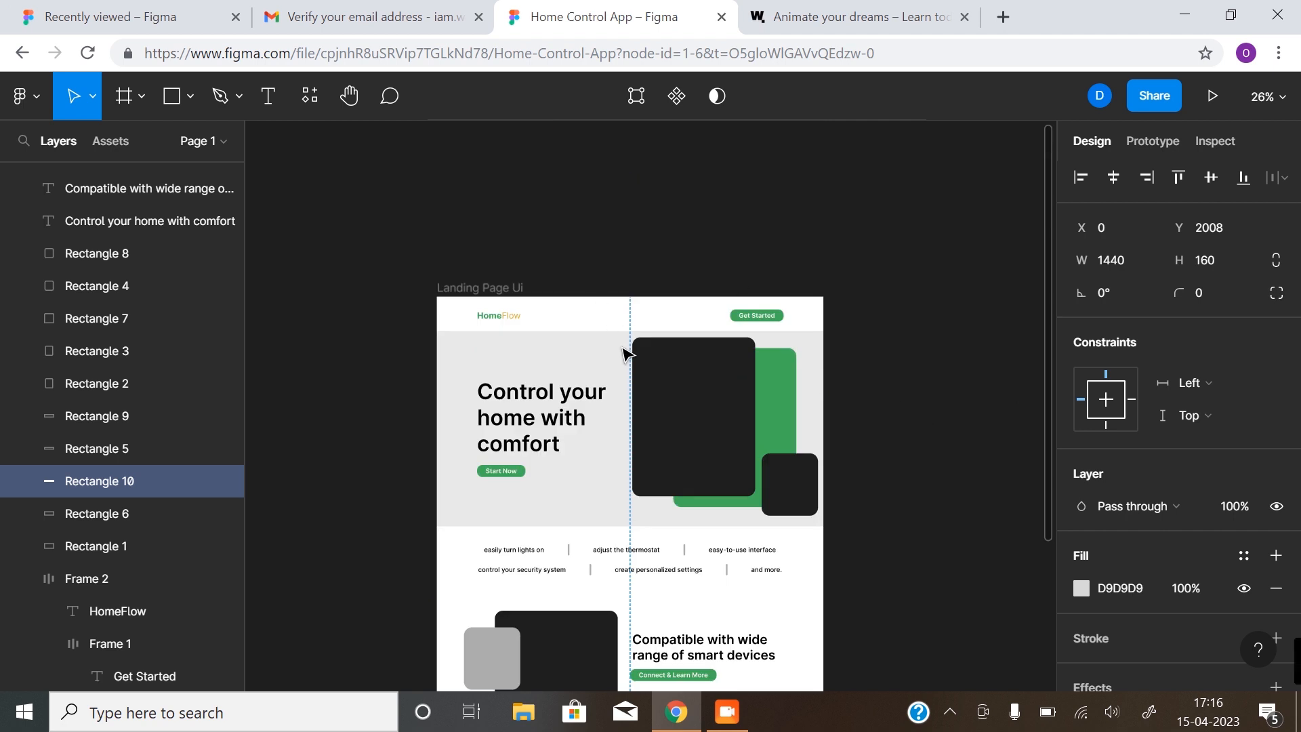
scroll(649, 426, down, 1)
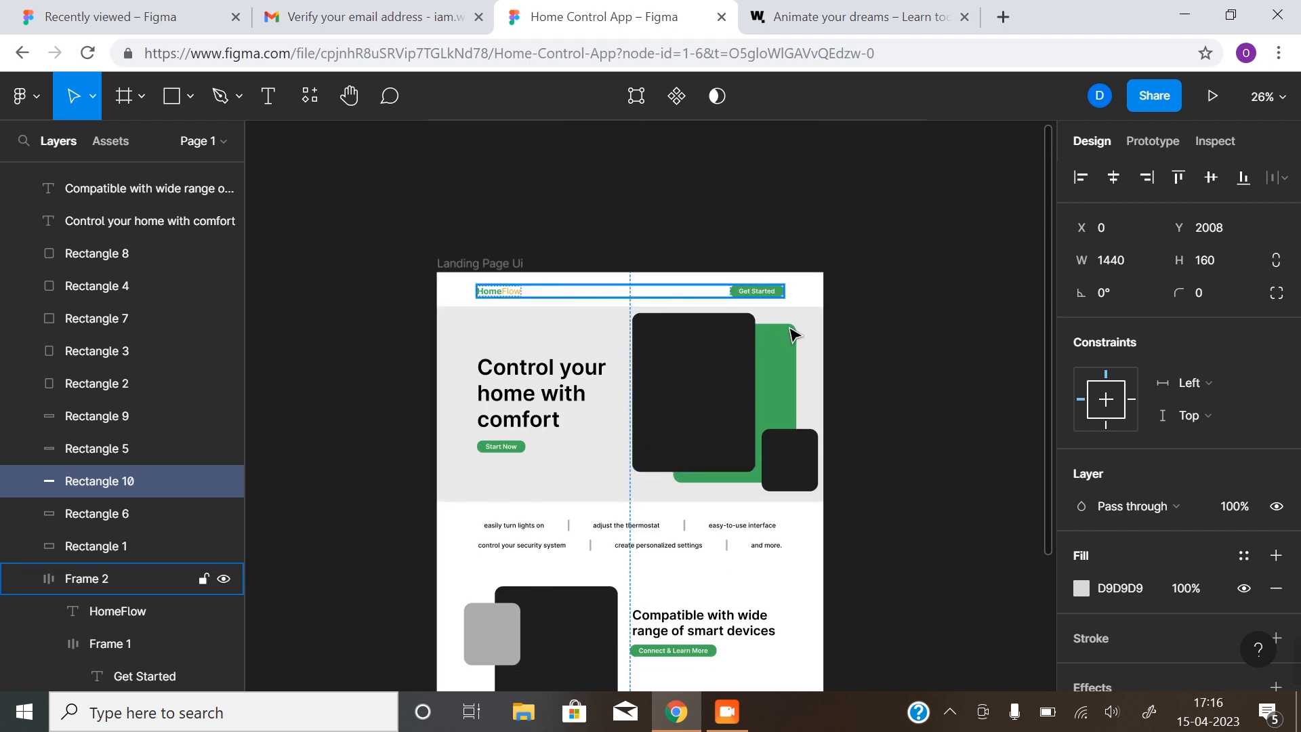
scroll(763, 420, down, 4)
scroll(763, 420, down, 3)
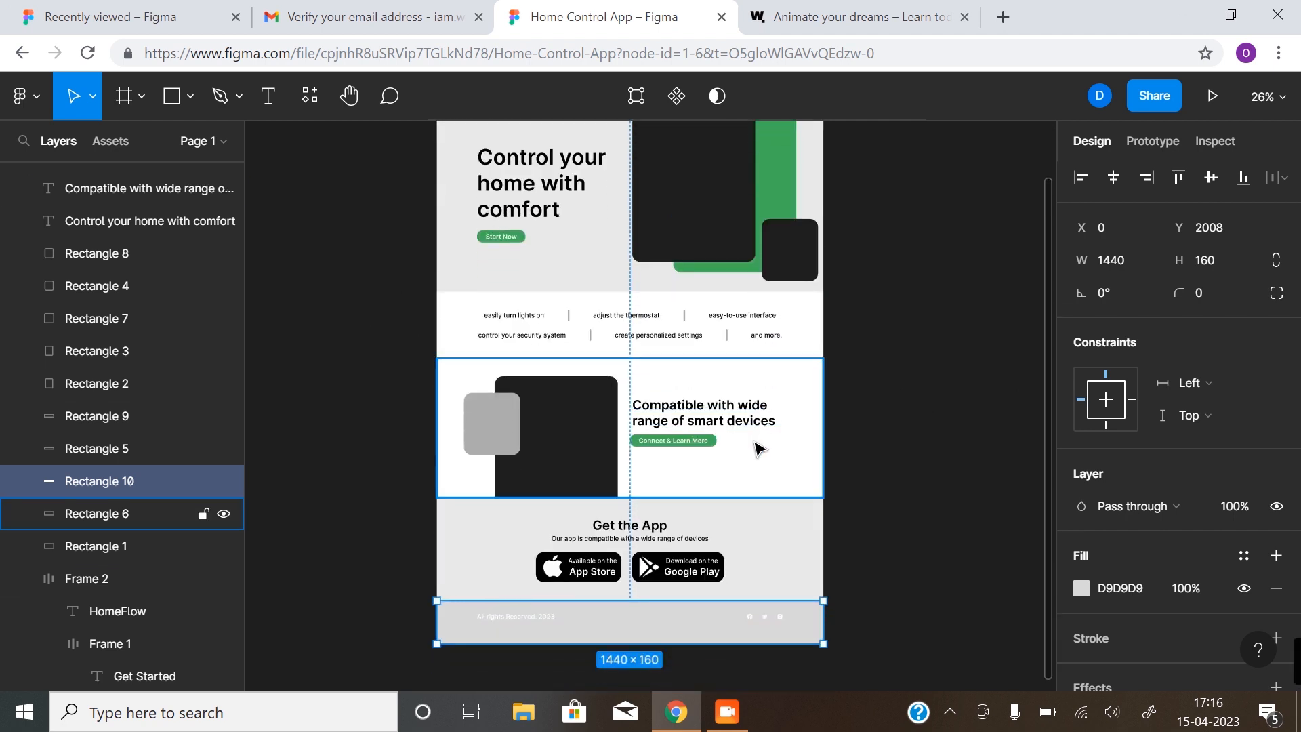
scroll(757, 455, down, 1)
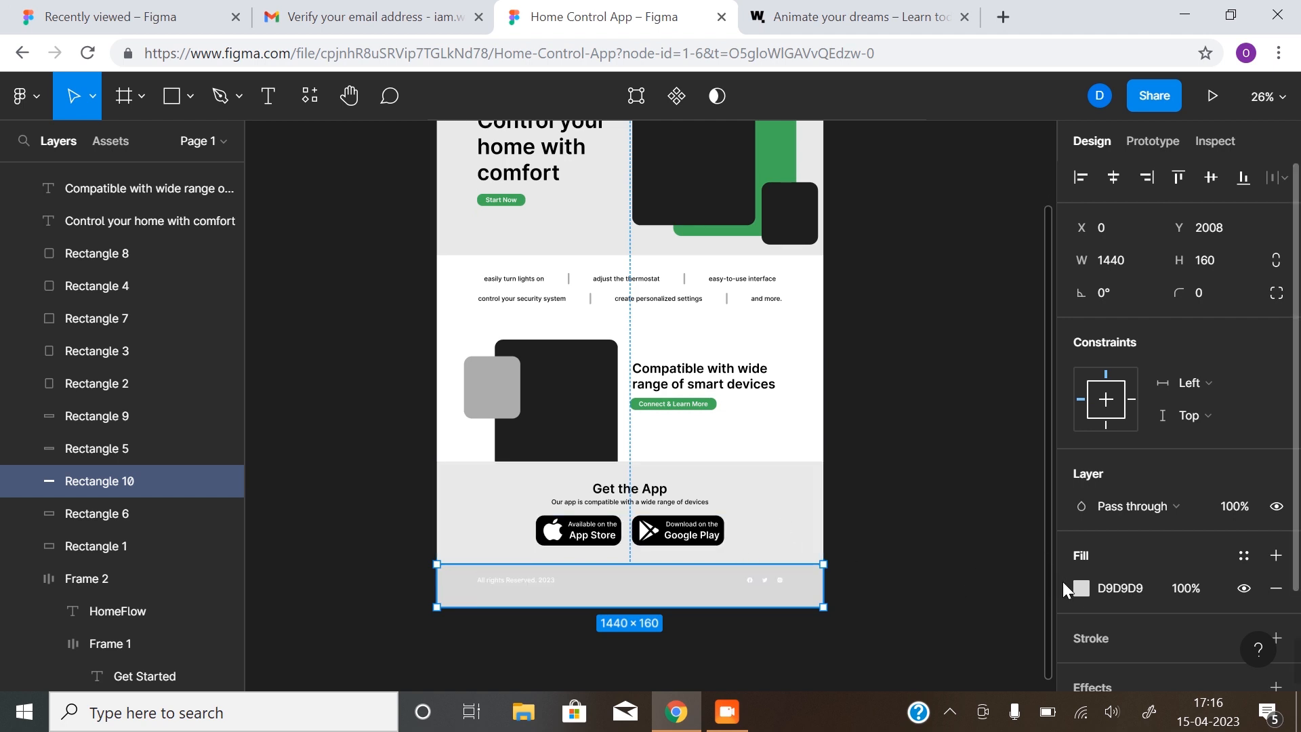
click(1080, 587)
click(984, 594)
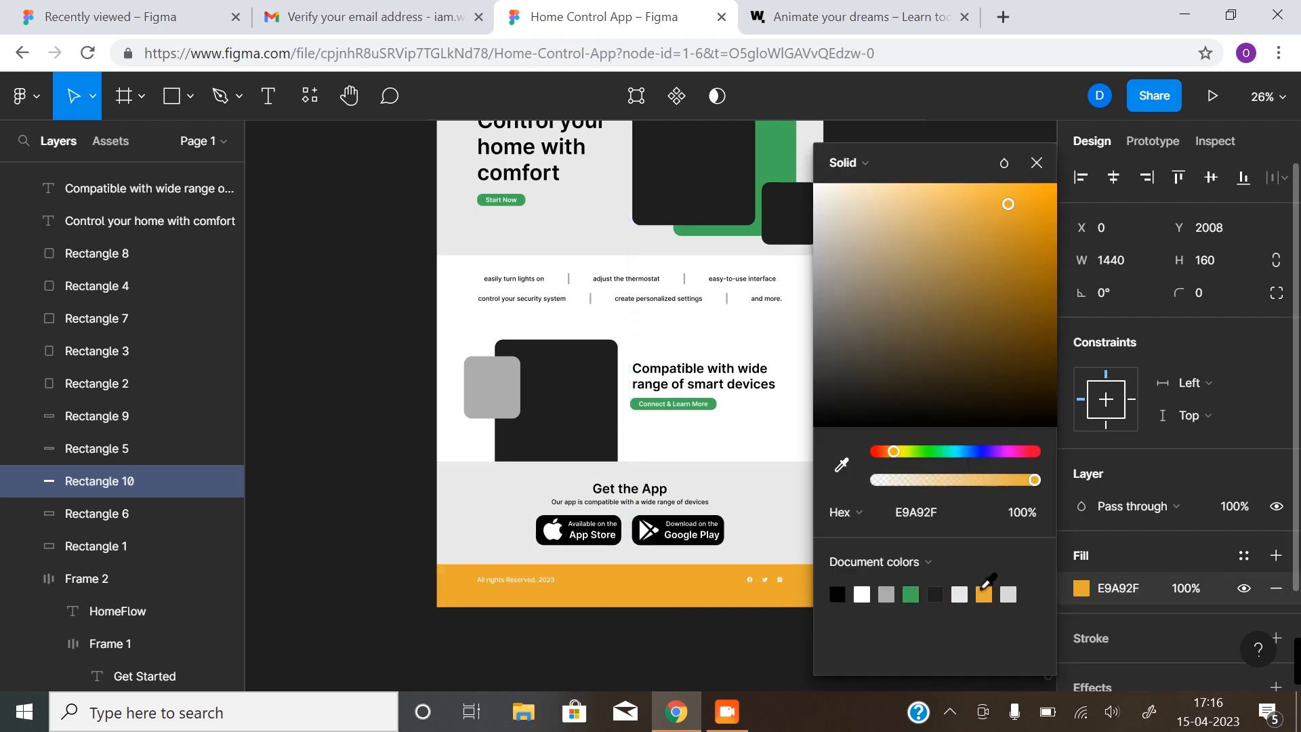
click(398, 522)
scroll(899, 508, up, 3)
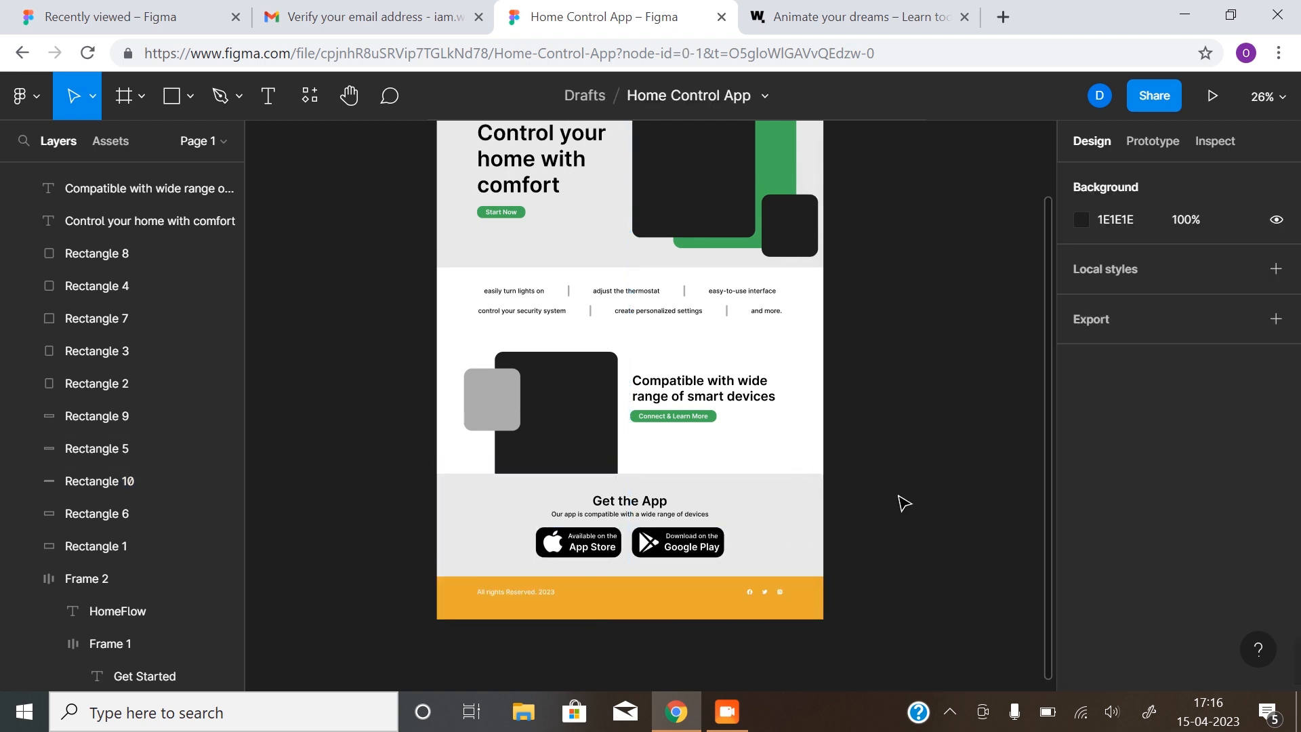
scroll(904, 501, up, 1)
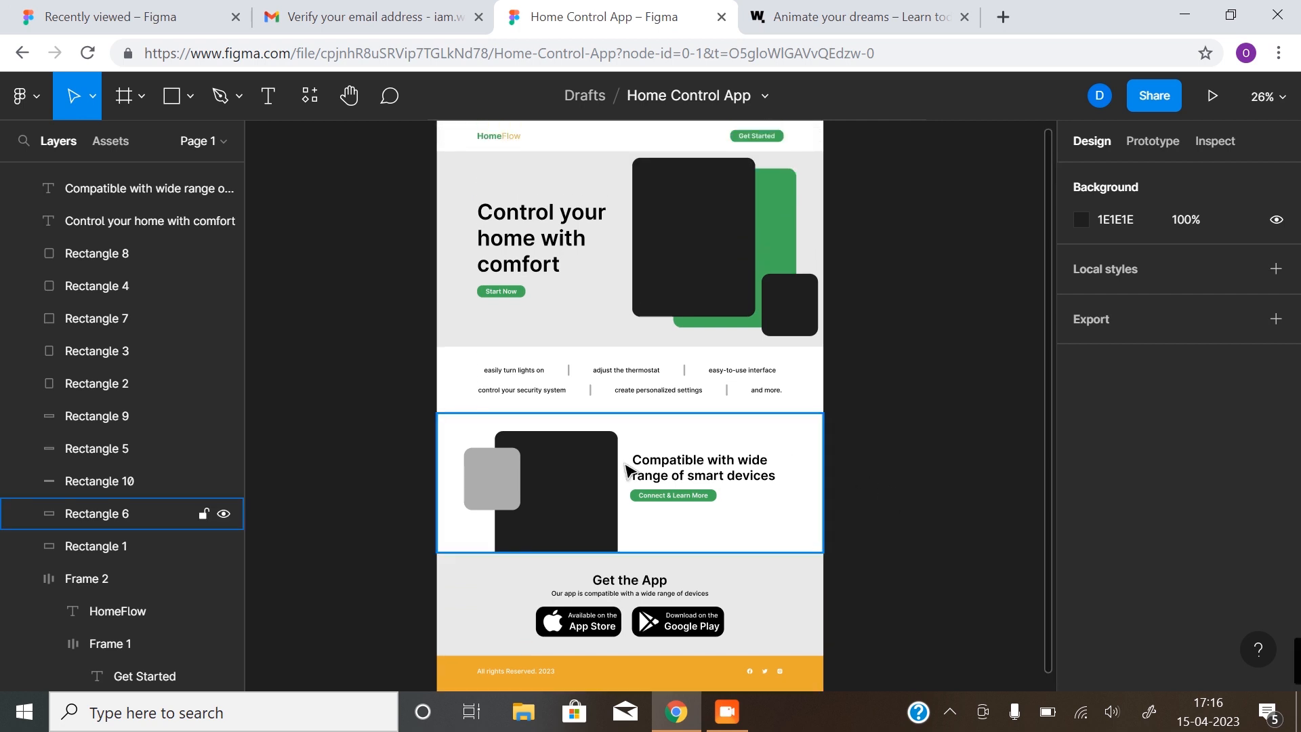
scroll(487, 335, up, 1)
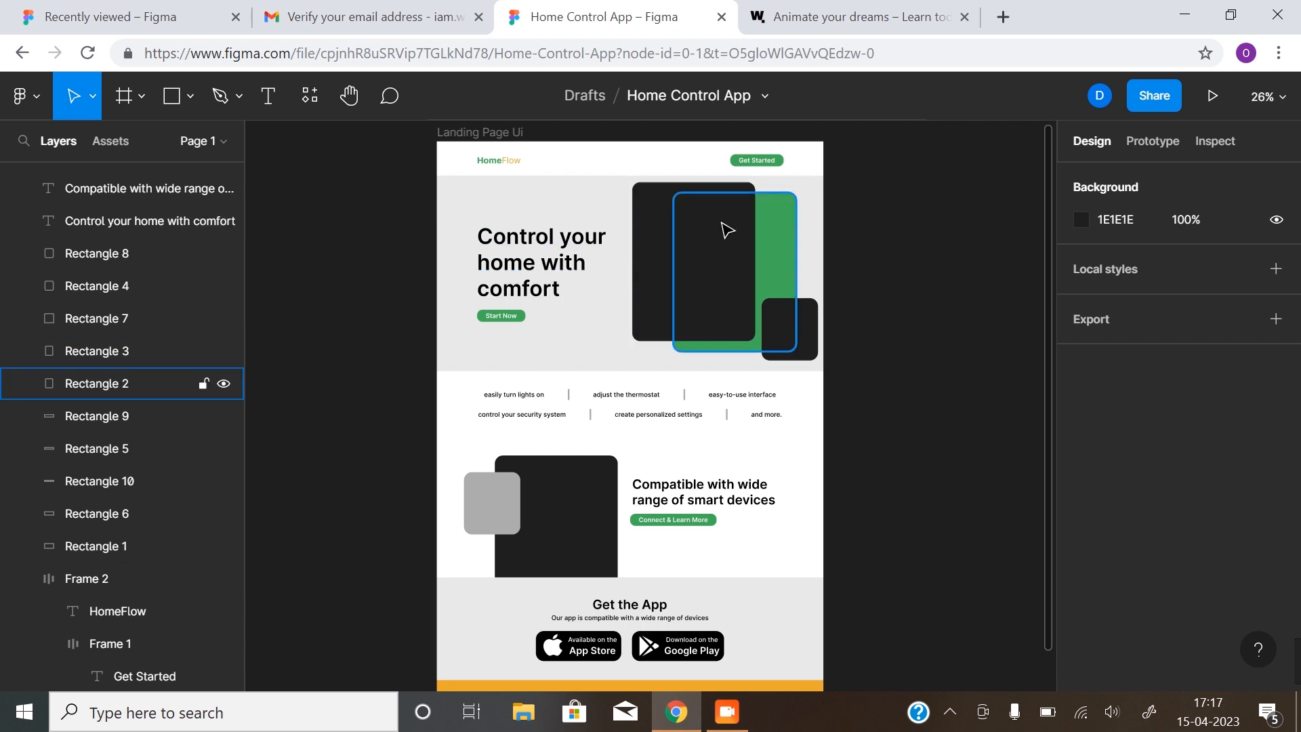
Draw an orange E9A92F rectangle under the word 'comfort' in the hero headline
scroll(547, 303, up, 5)
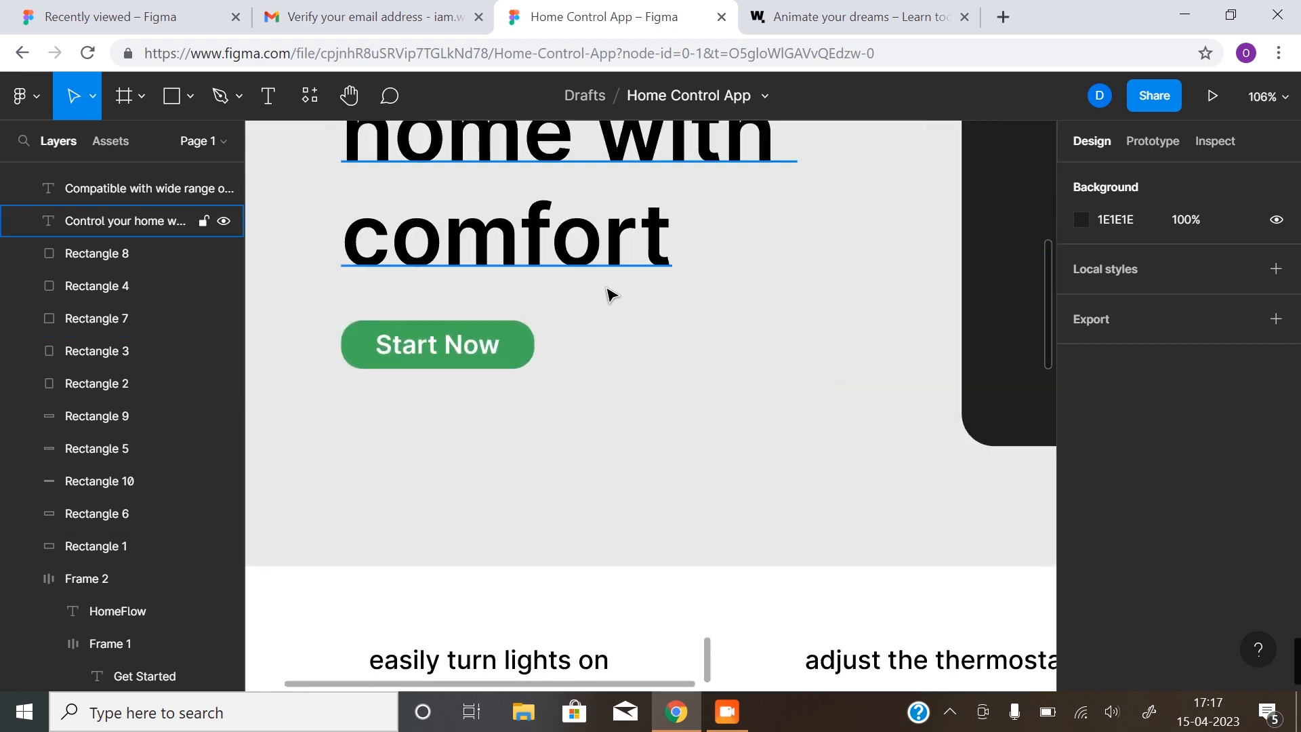
scroll(563, 302, right, 3)
scroll(563, 302, up, 1)
key(r)
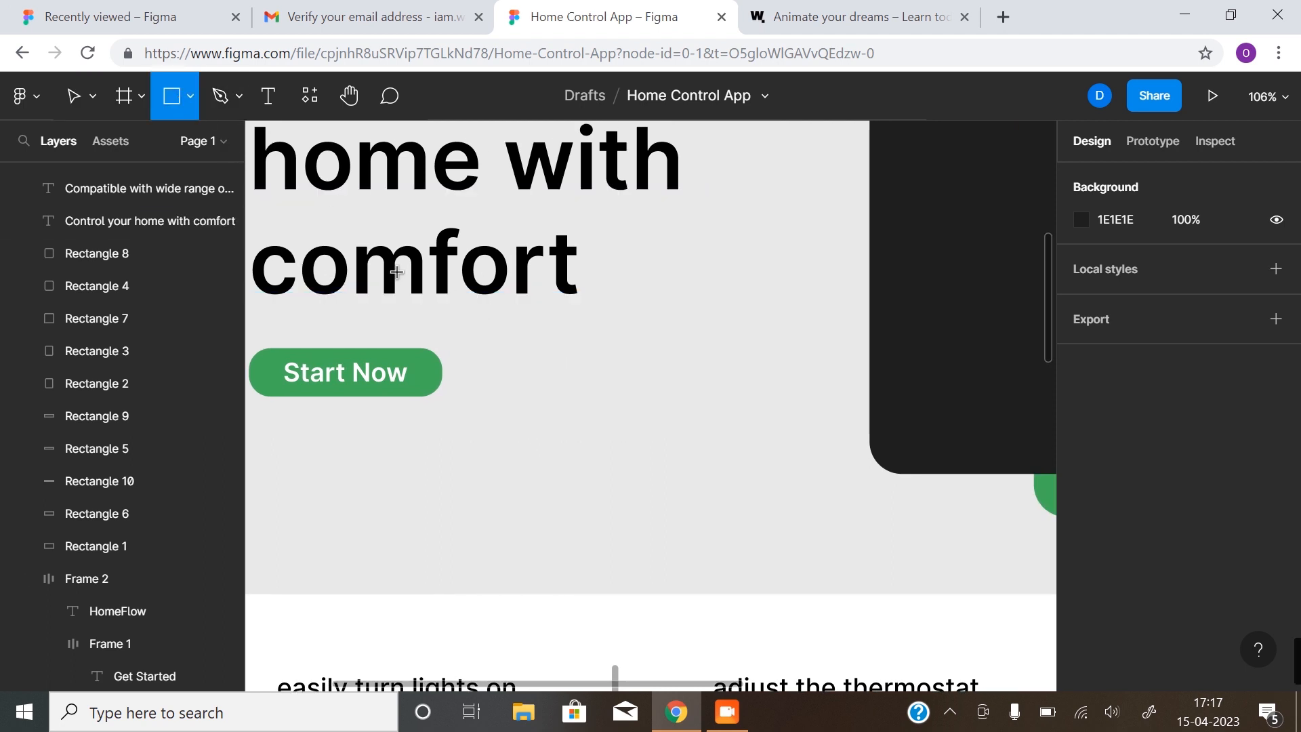
drag(397, 269, 622, 322)
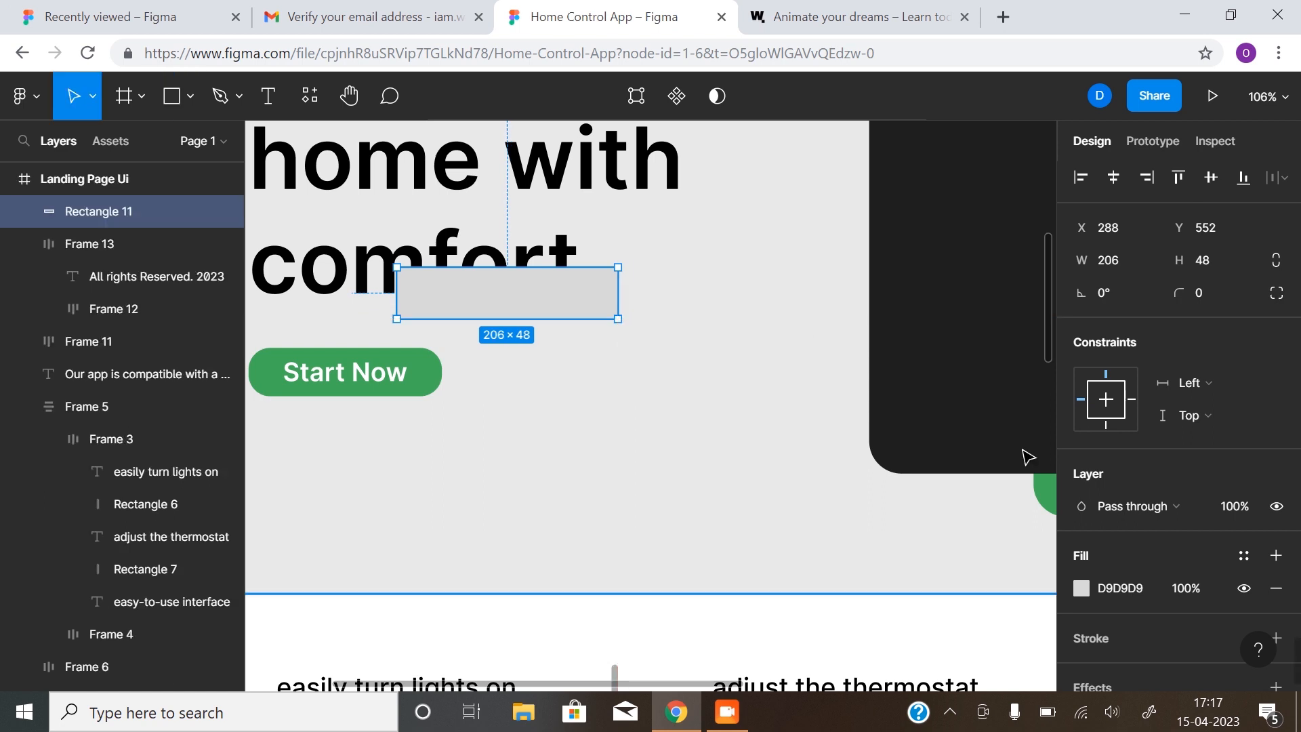
click(1082, 589)
click(984, 594)
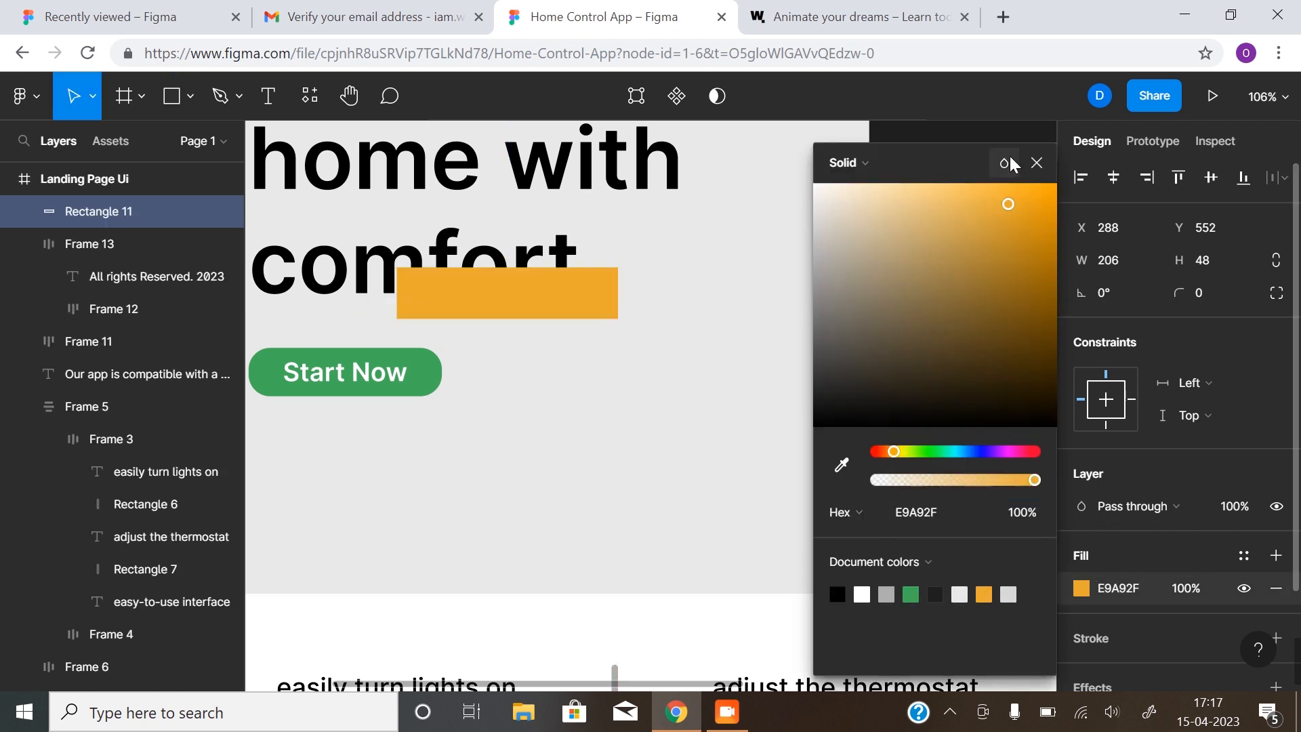
click(1036, 163)
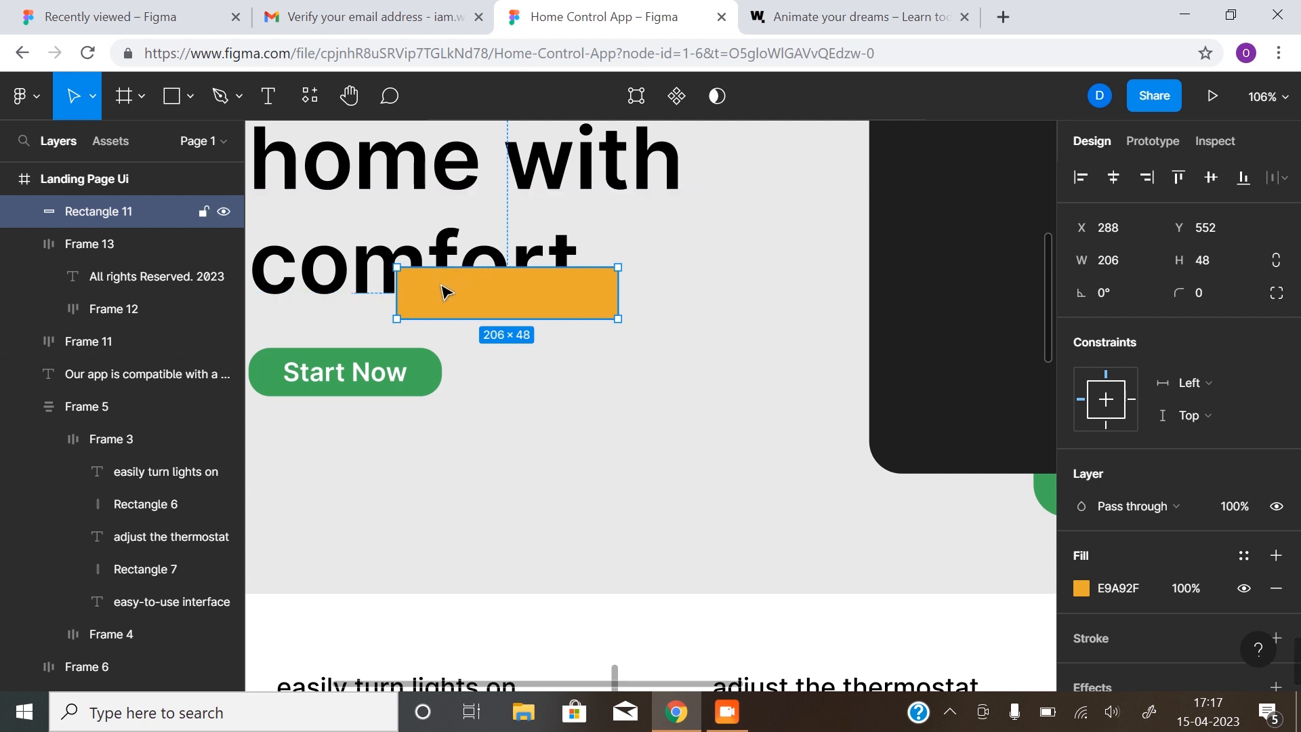
Move Rectangle 11 below the heading text layers, between Rectangle 8 and Rectangle 4
right_click(145, 212)
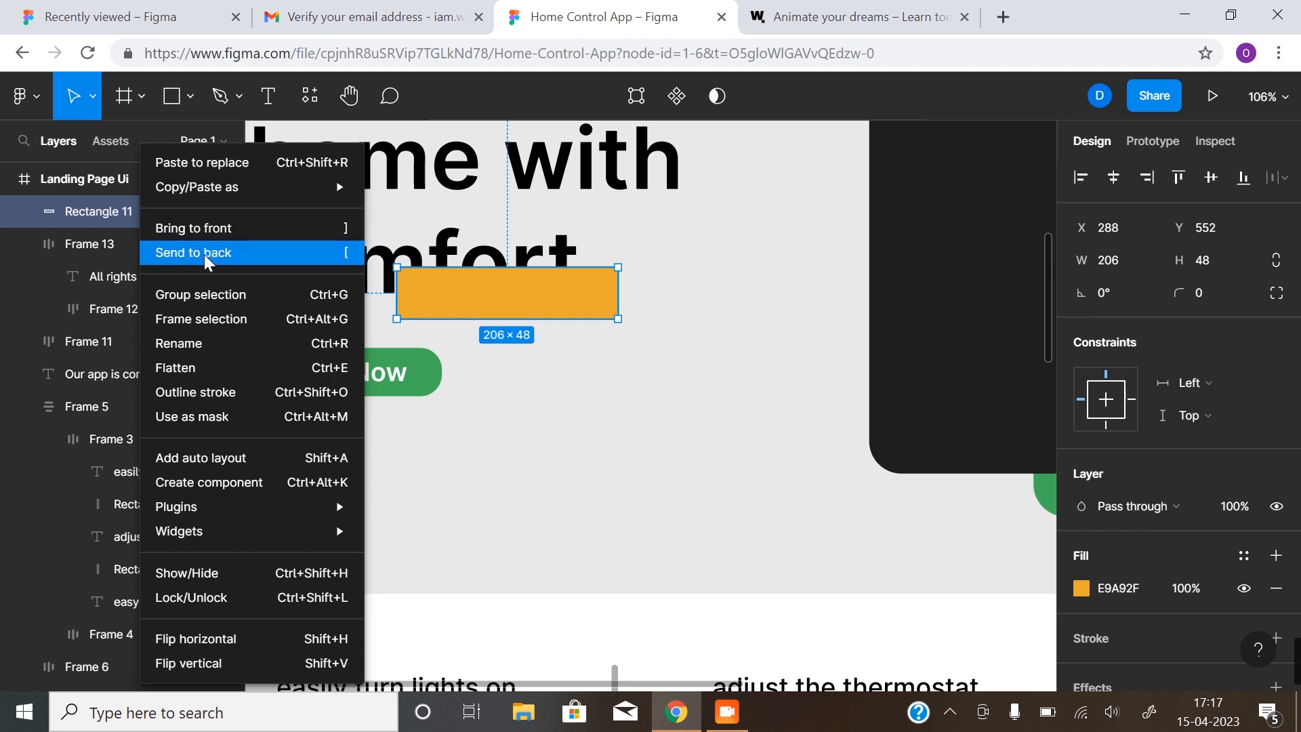
click(686, 474)
click(703, 473)
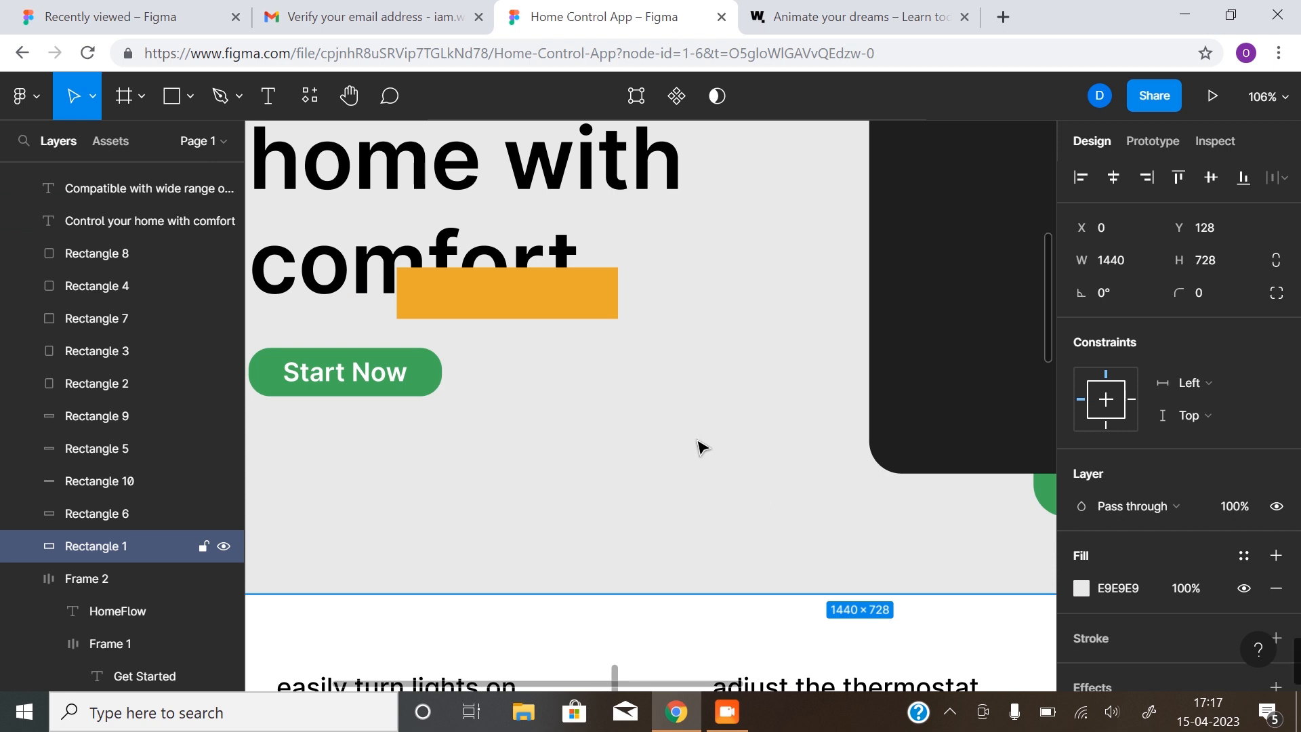
click(557, 321)
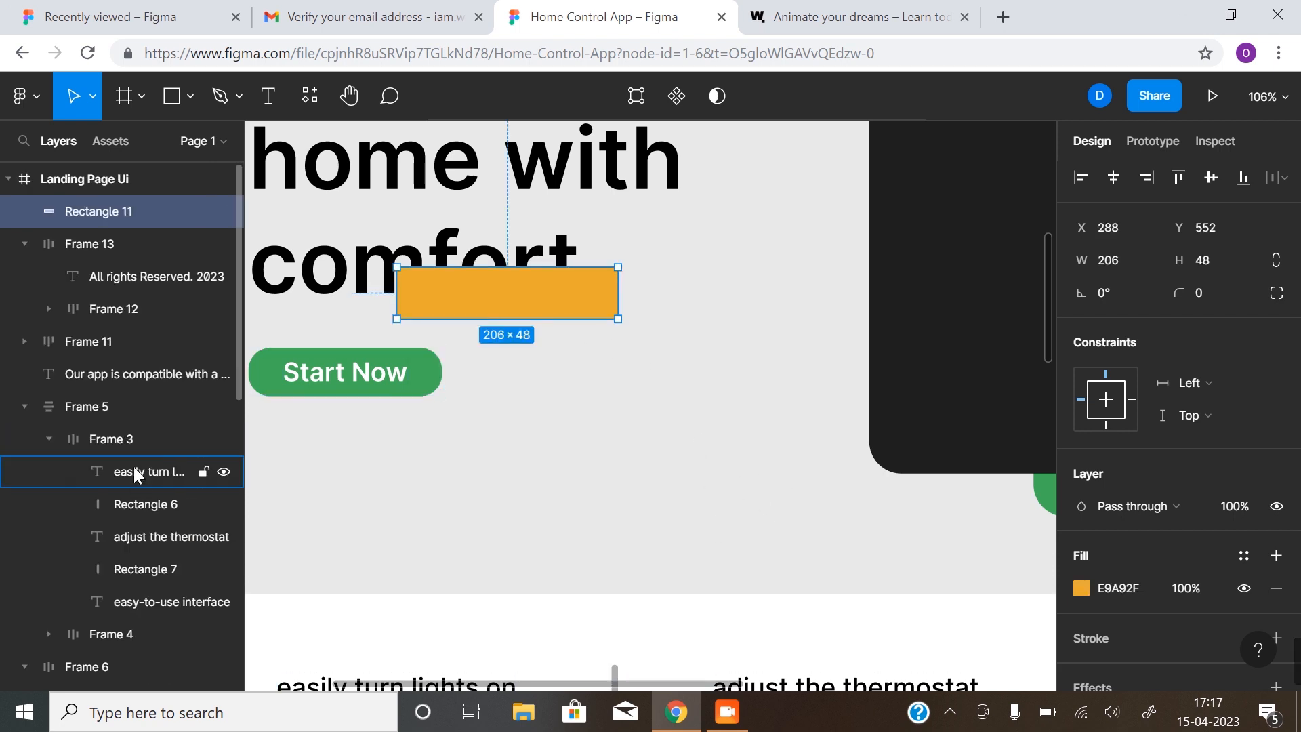
scroll(133, 474, down, 6)
scroll(124, 573, up, 8)
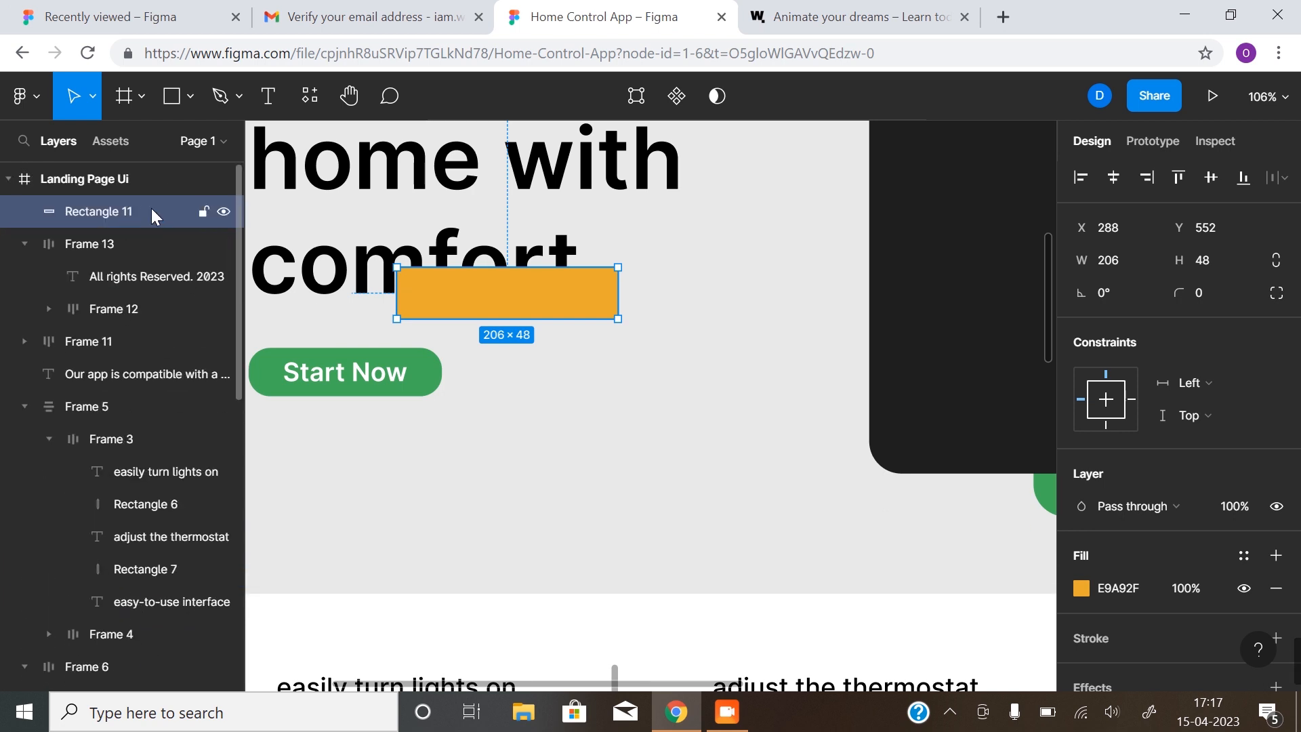
scroll(505, 278, down, 5)
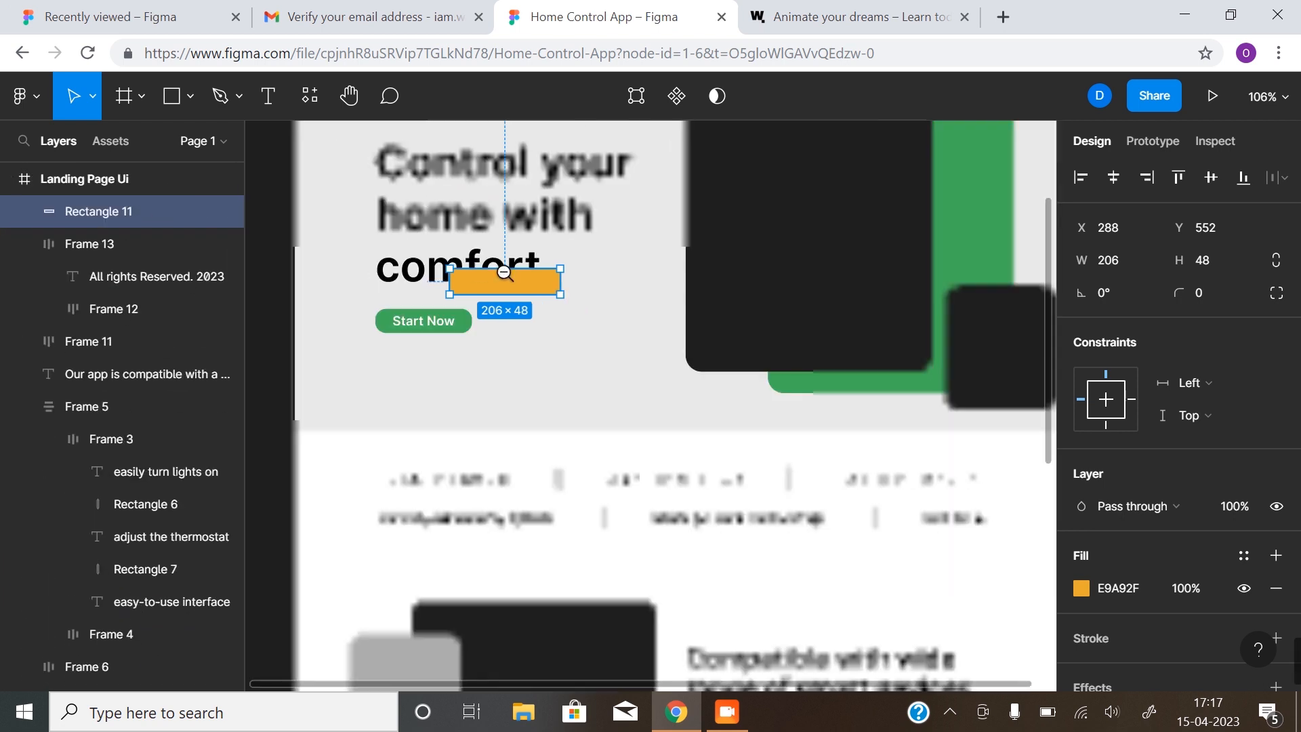
drag(461, 288, 494, 327)
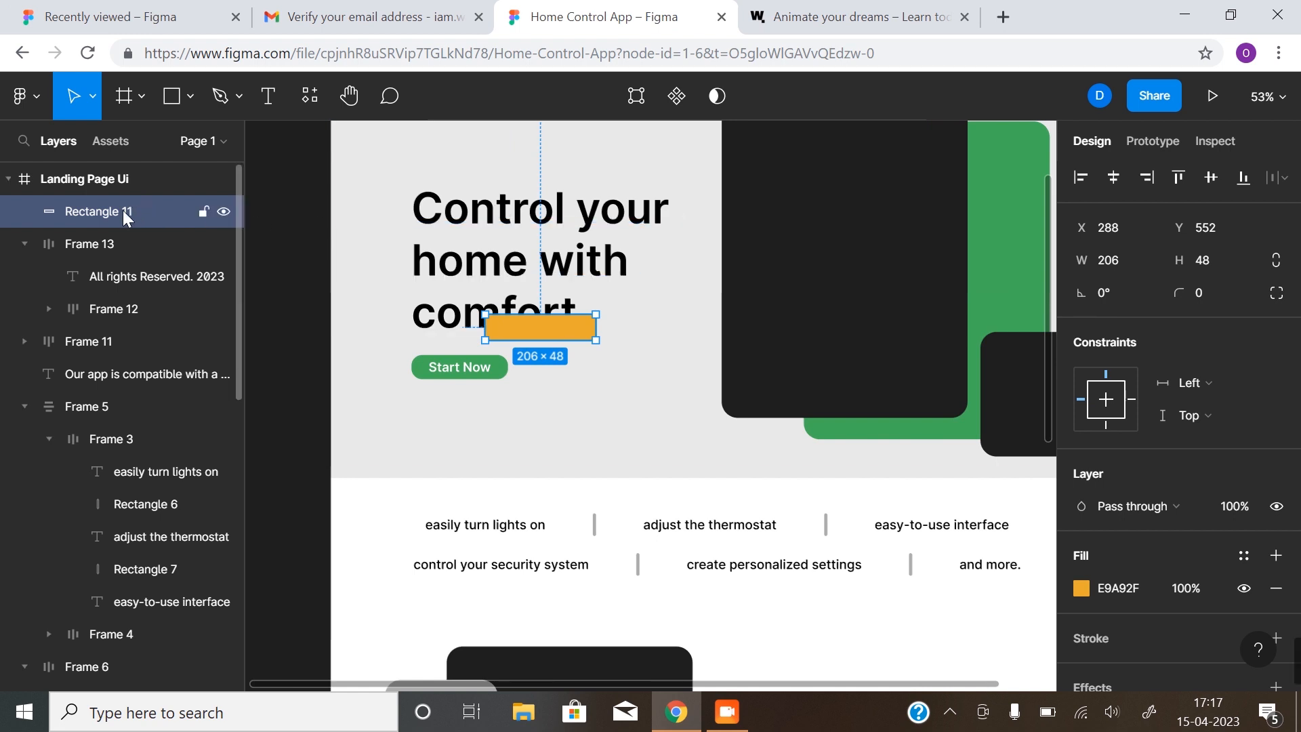
drag(103, 682, 43, 644)
scroll(96, 382, down, 6)
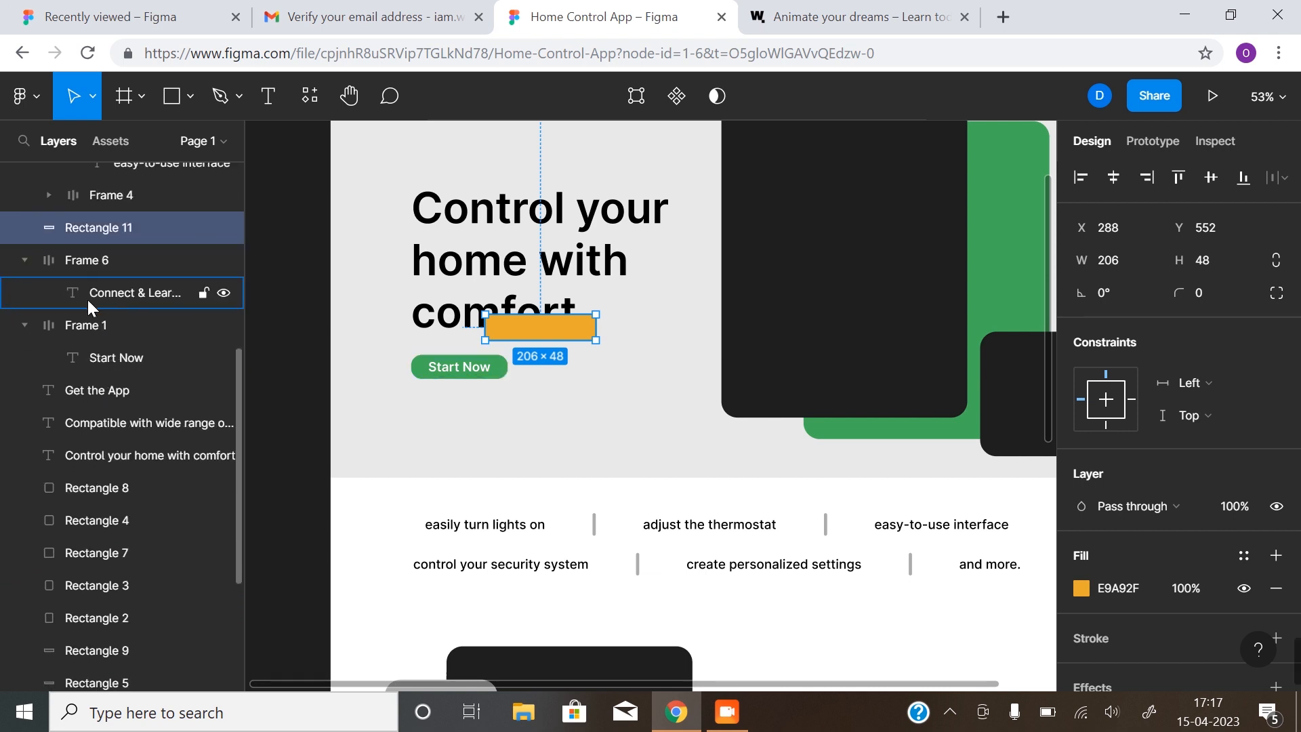
drag(114, 229, 99, 471)
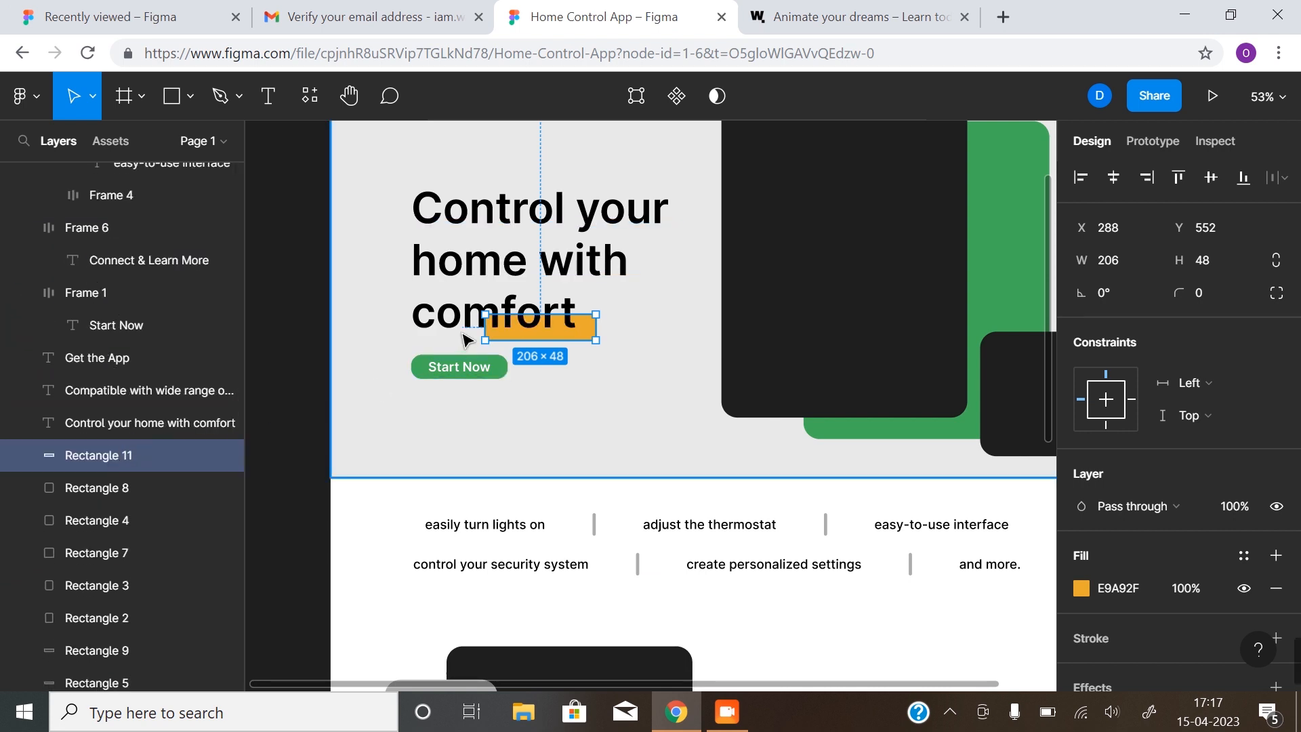
click(300, 404)
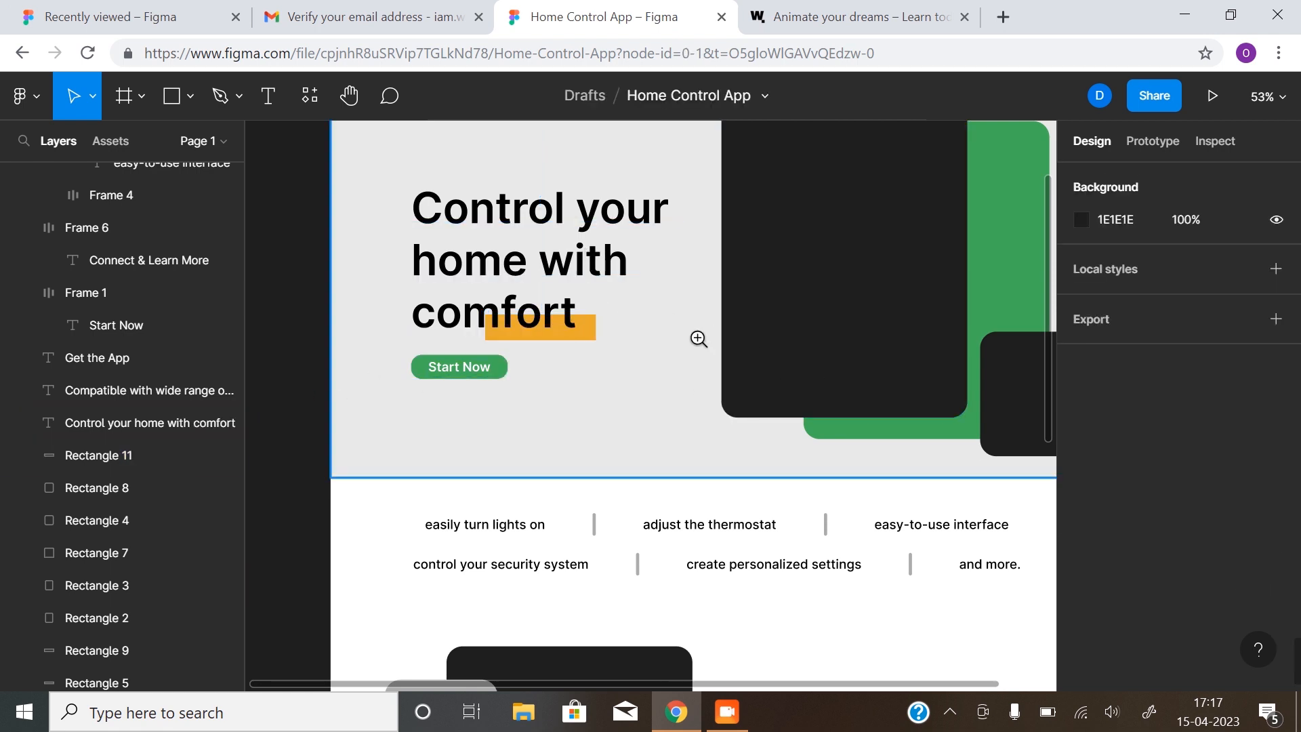
Zoom the canvas to 50%, then use Zoom to fit to show the whole landing page
scroll(698, 339, down, 2)
drag(714, 377, 633, 348)
scroll(637, 479, down, 2)
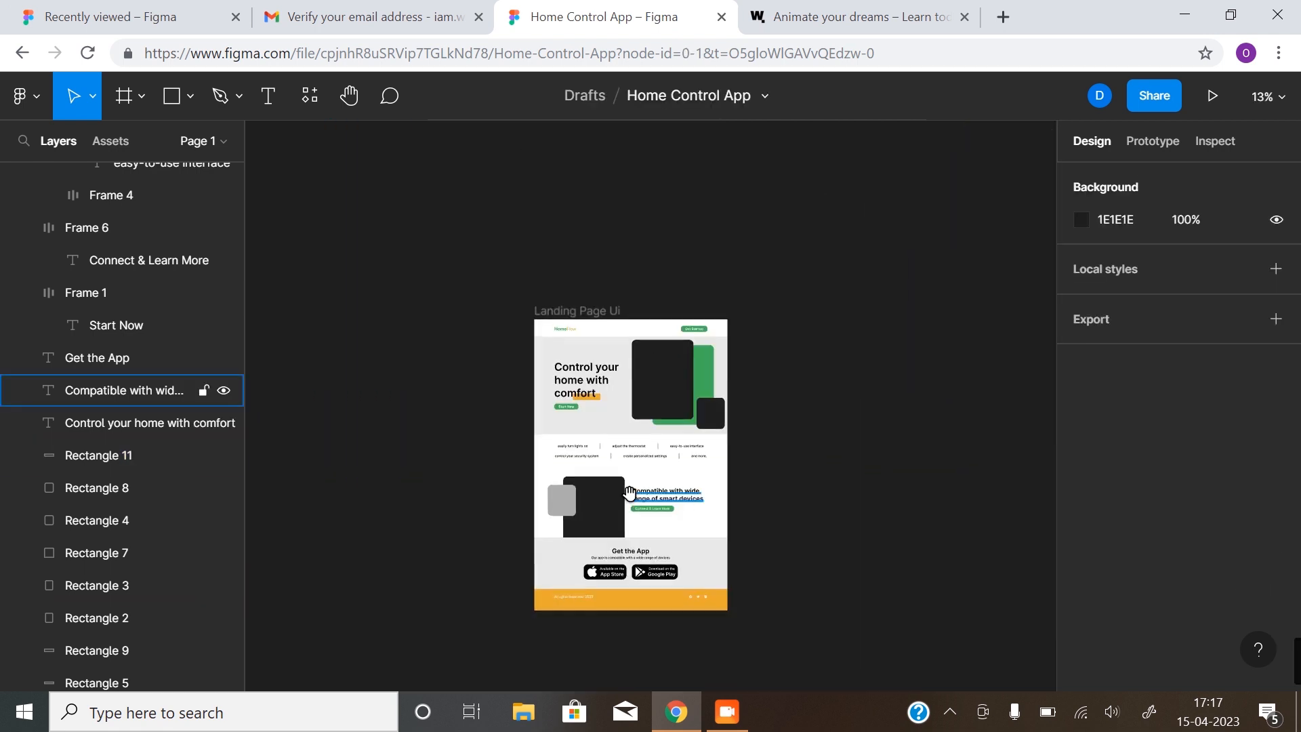
drag(629, 492, 614, 480)
scroll(610, 452, up, 2)
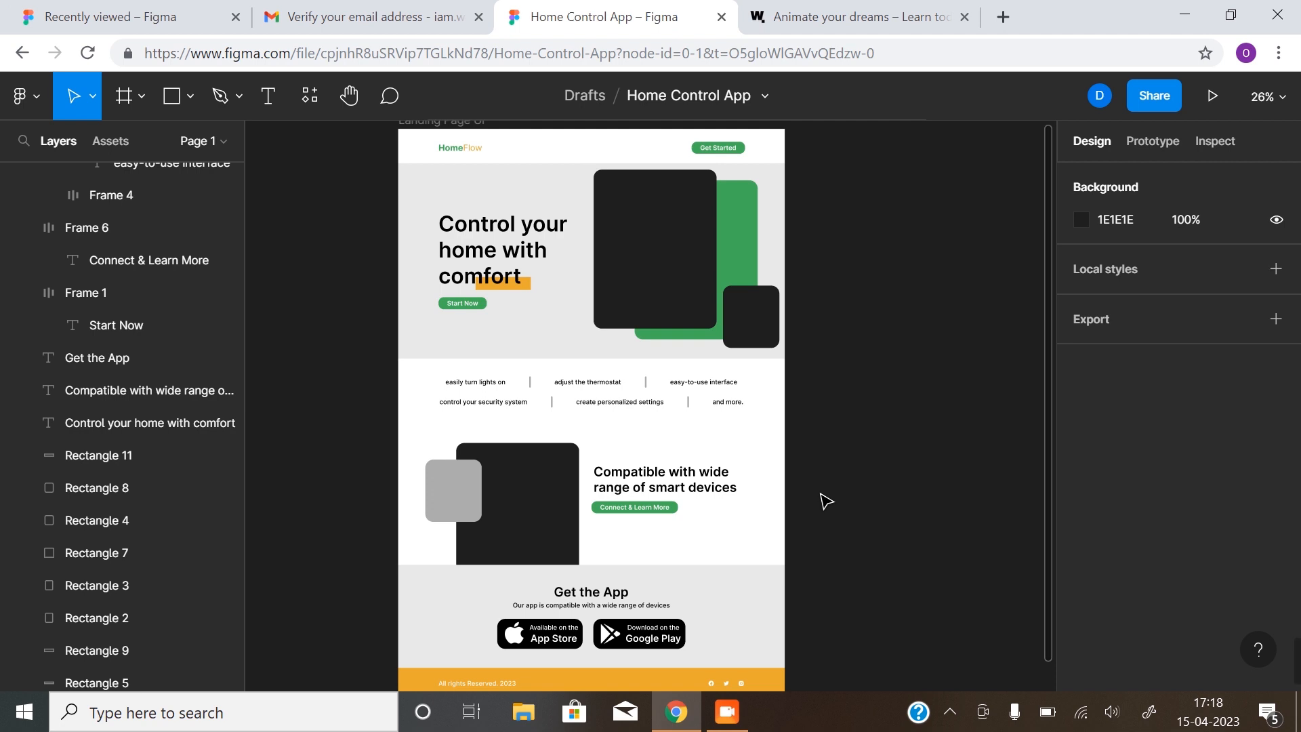
scroll(670, 488, up, 10)
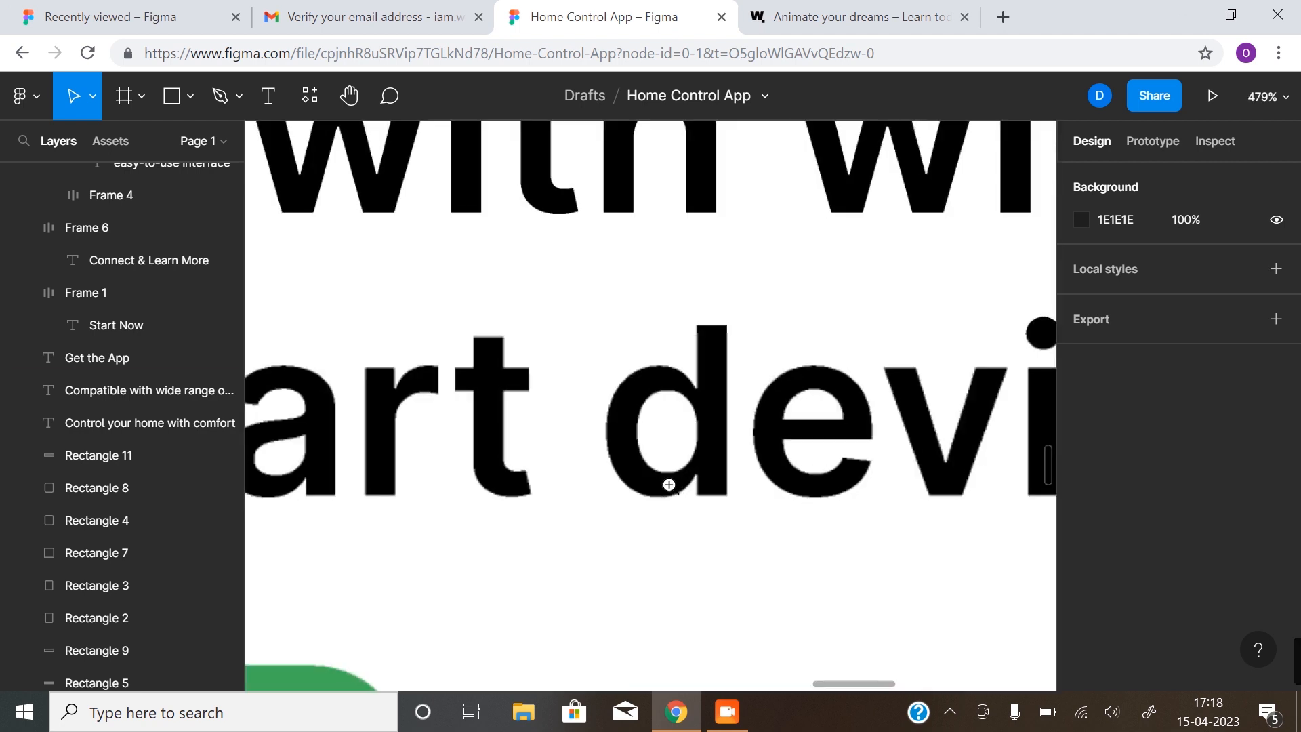
scroll(689, 497, down, 5)
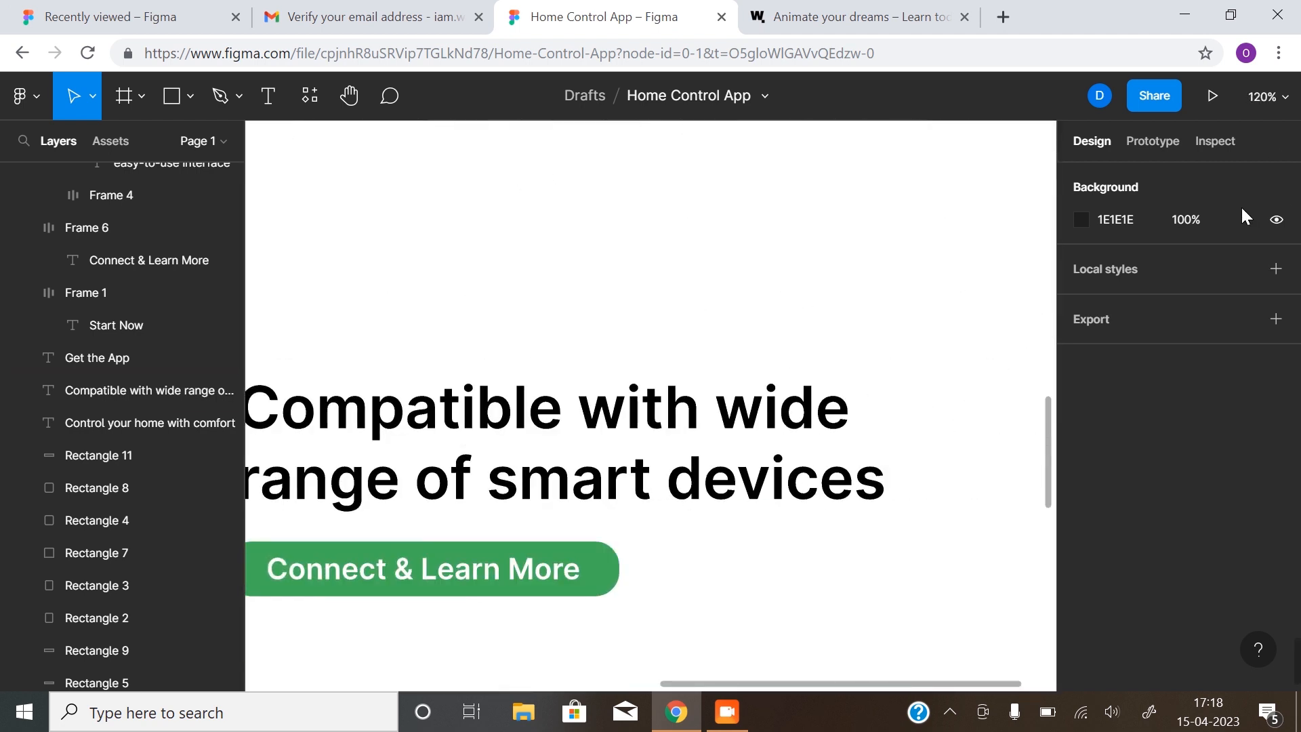
click(1276, 106)
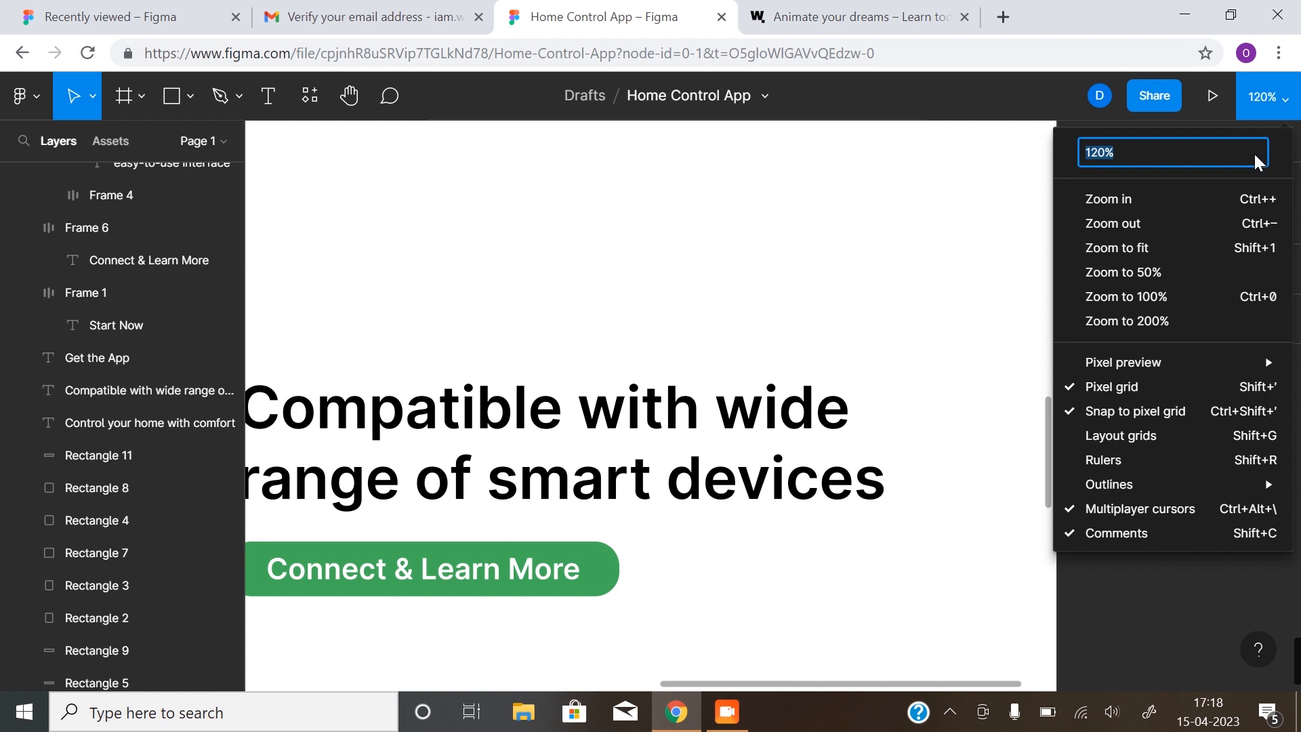
click(1173, 270)
click(1276, 97)
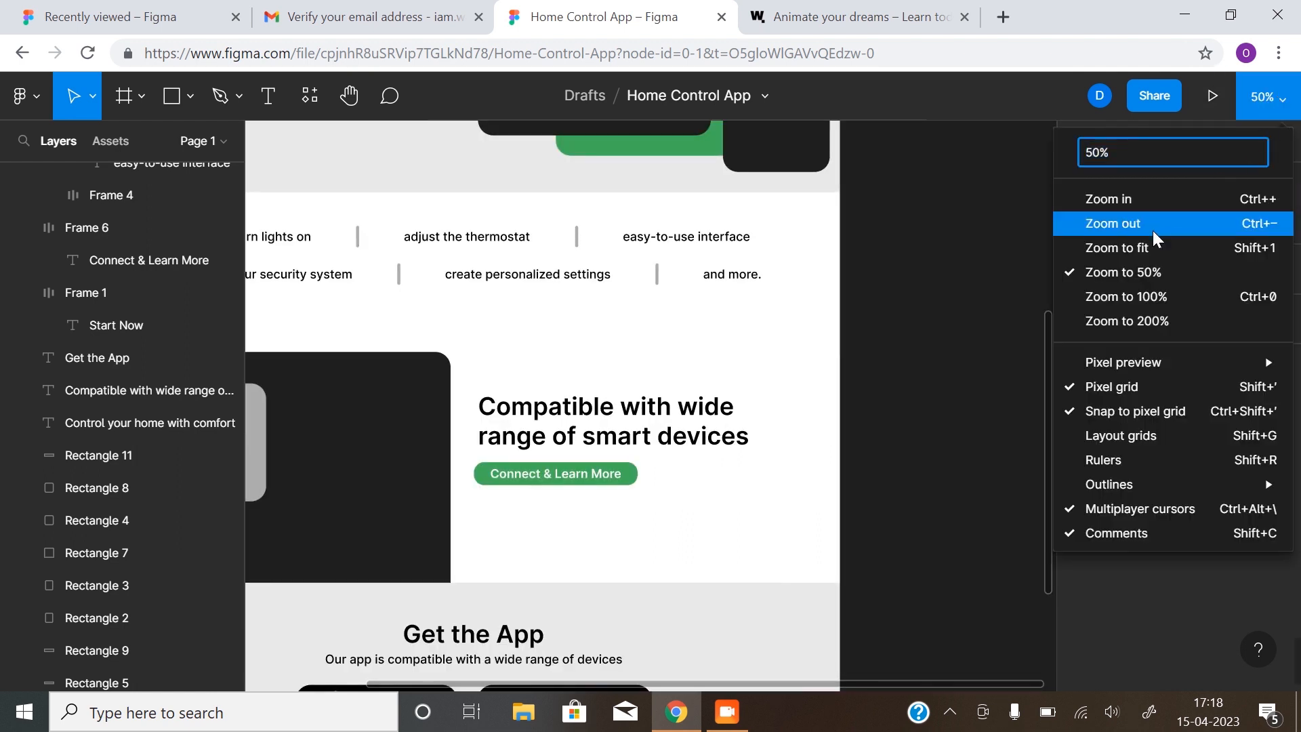
click(1136, 249)
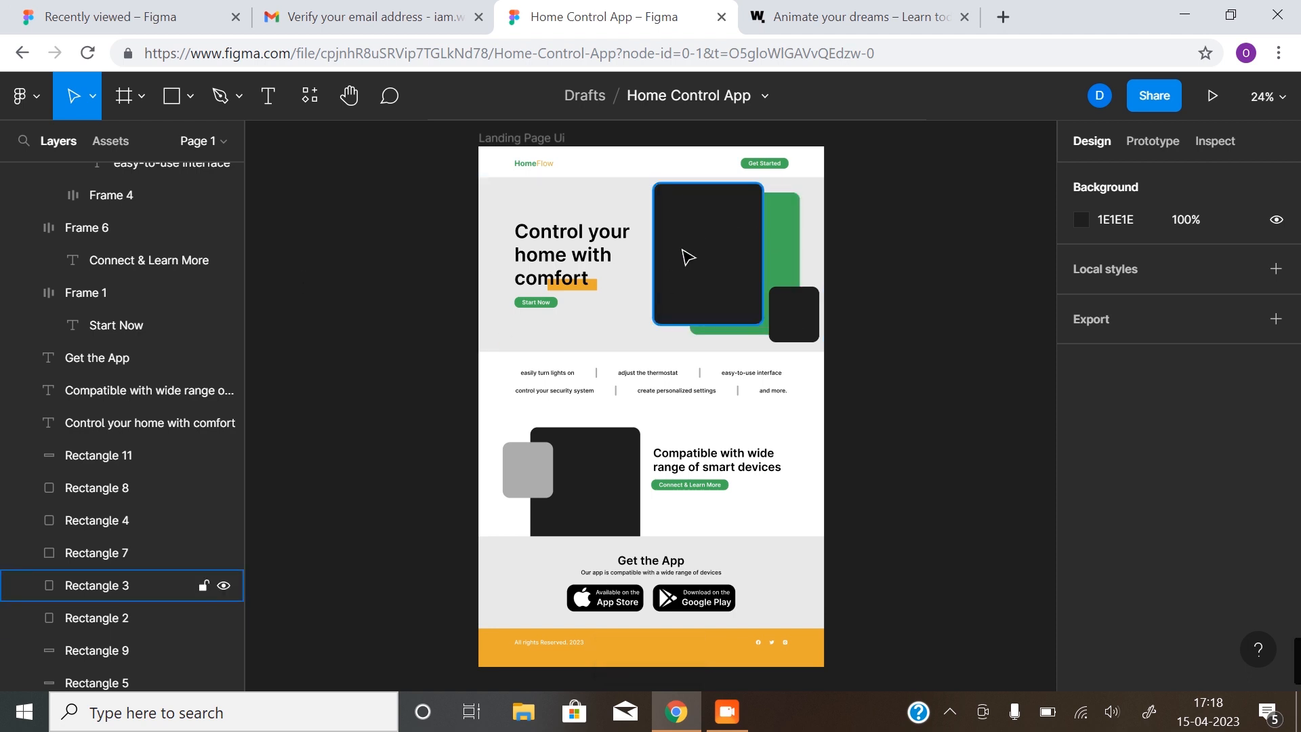
Find the Pexels plugin by searching 'pexels', save it and run it
click(296, 100)
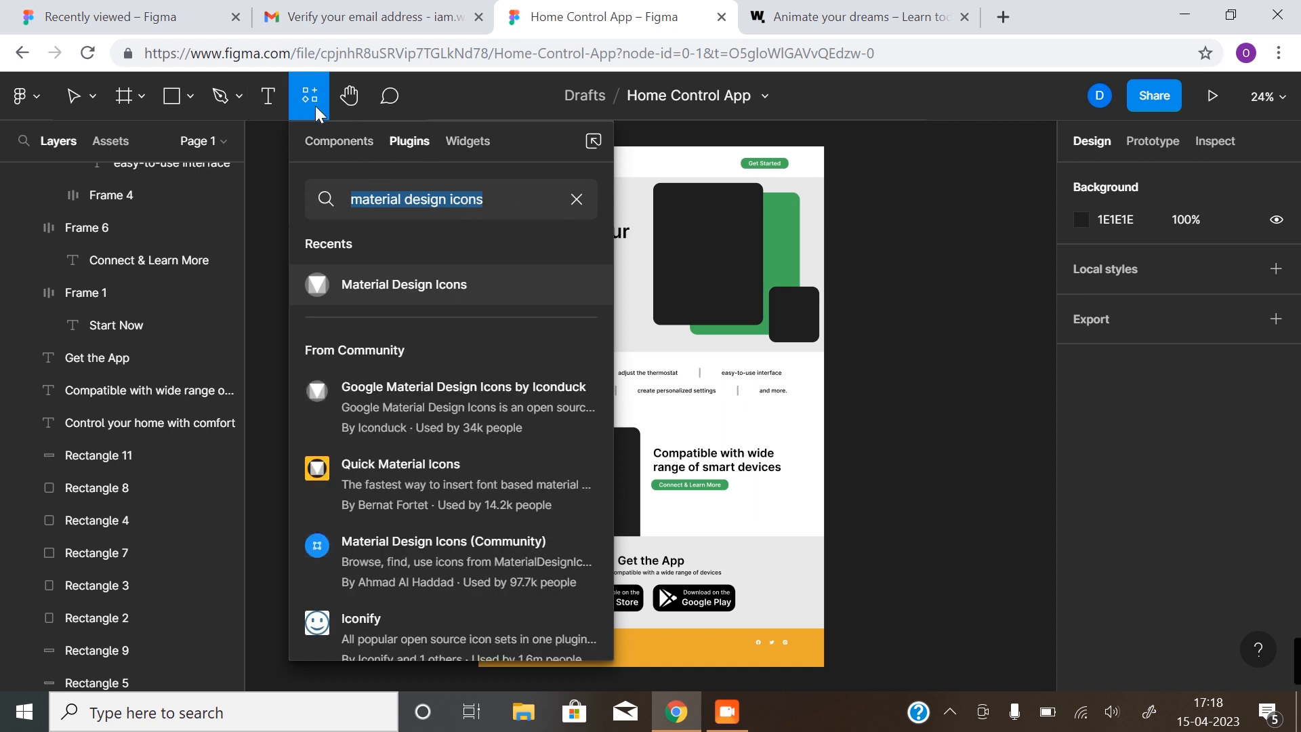
text(pe)
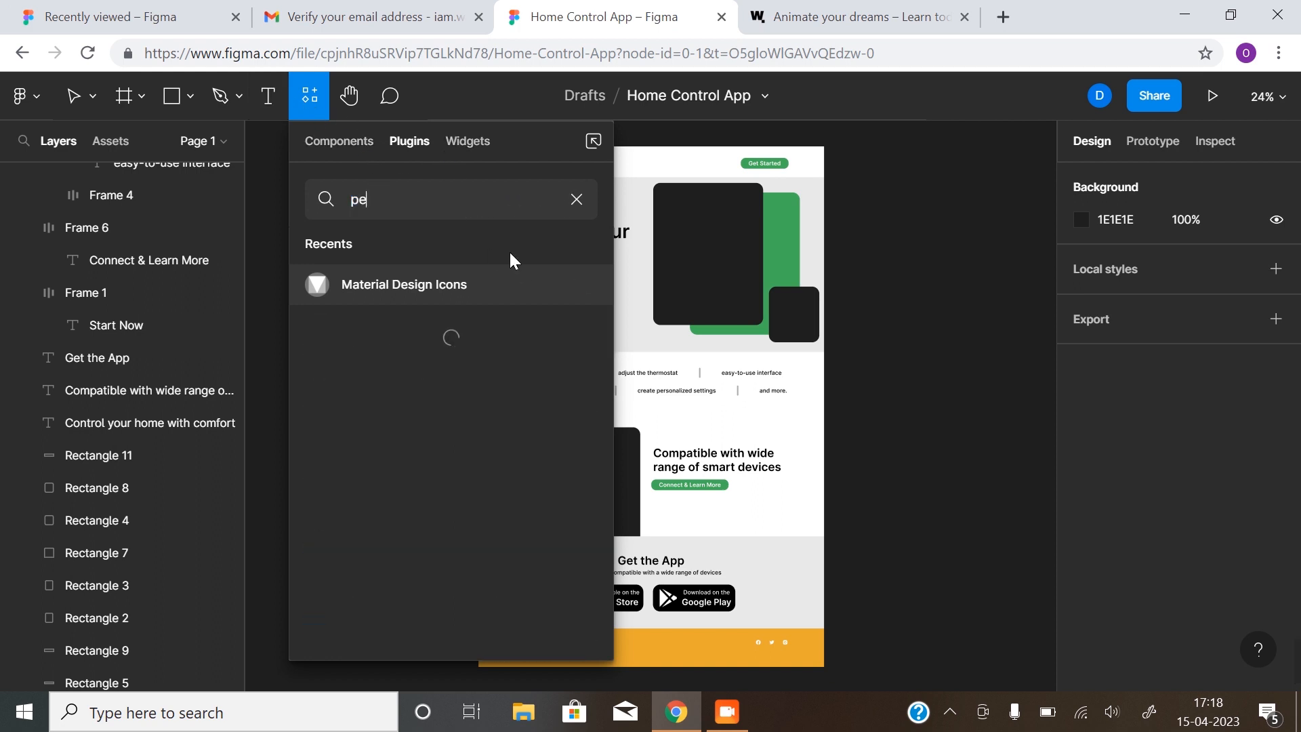
text(xels)
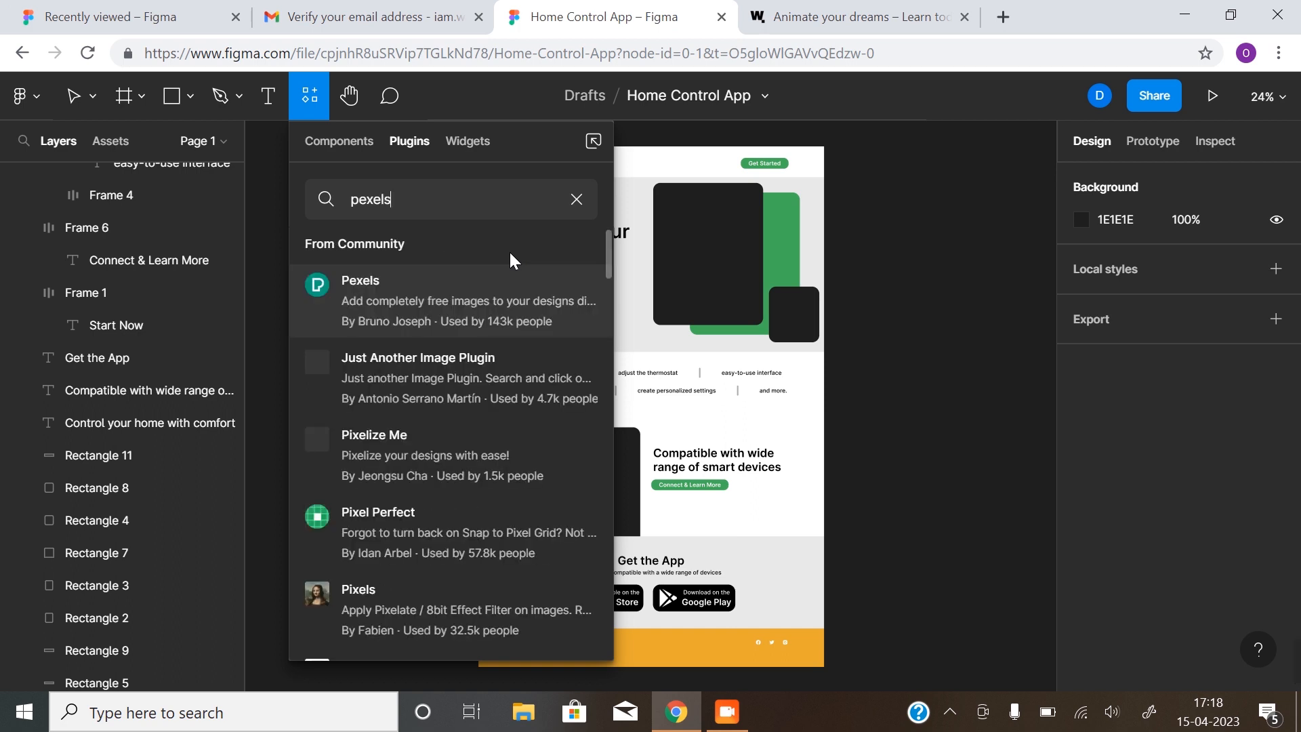
mouse_move(455, 273)
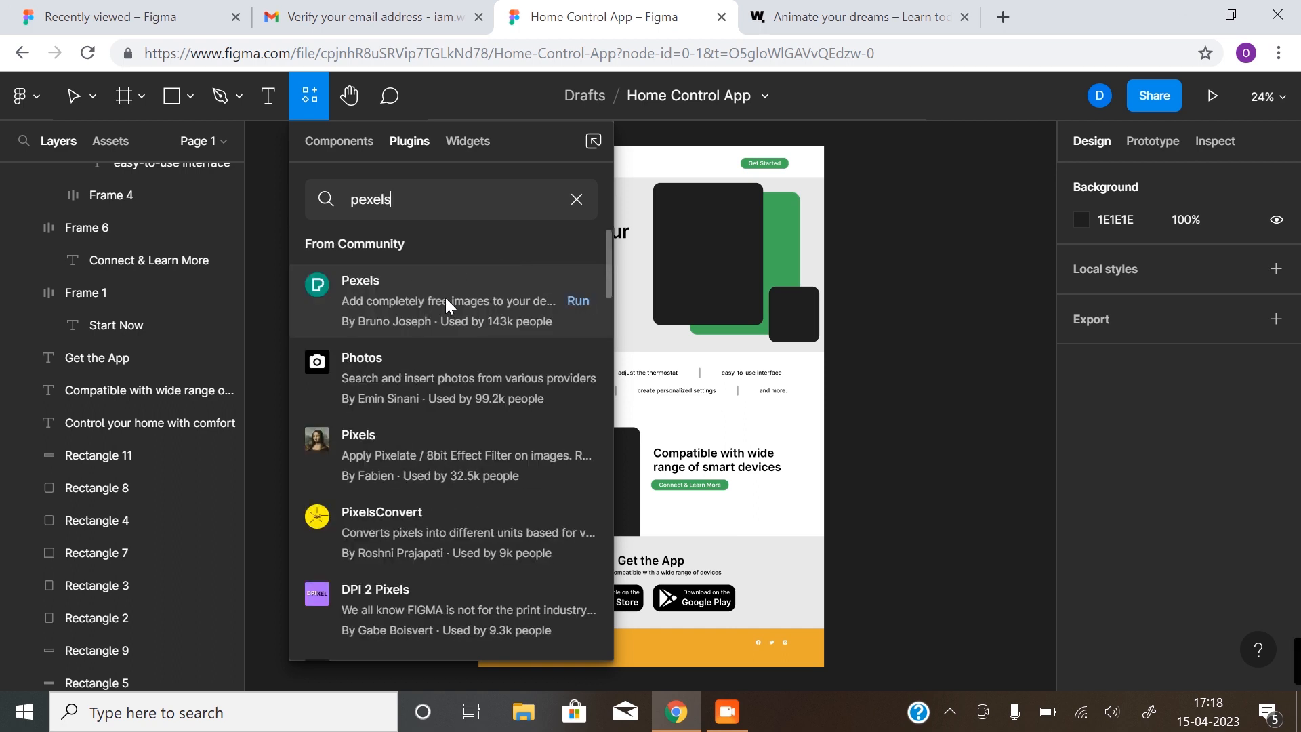
click(445, 298)
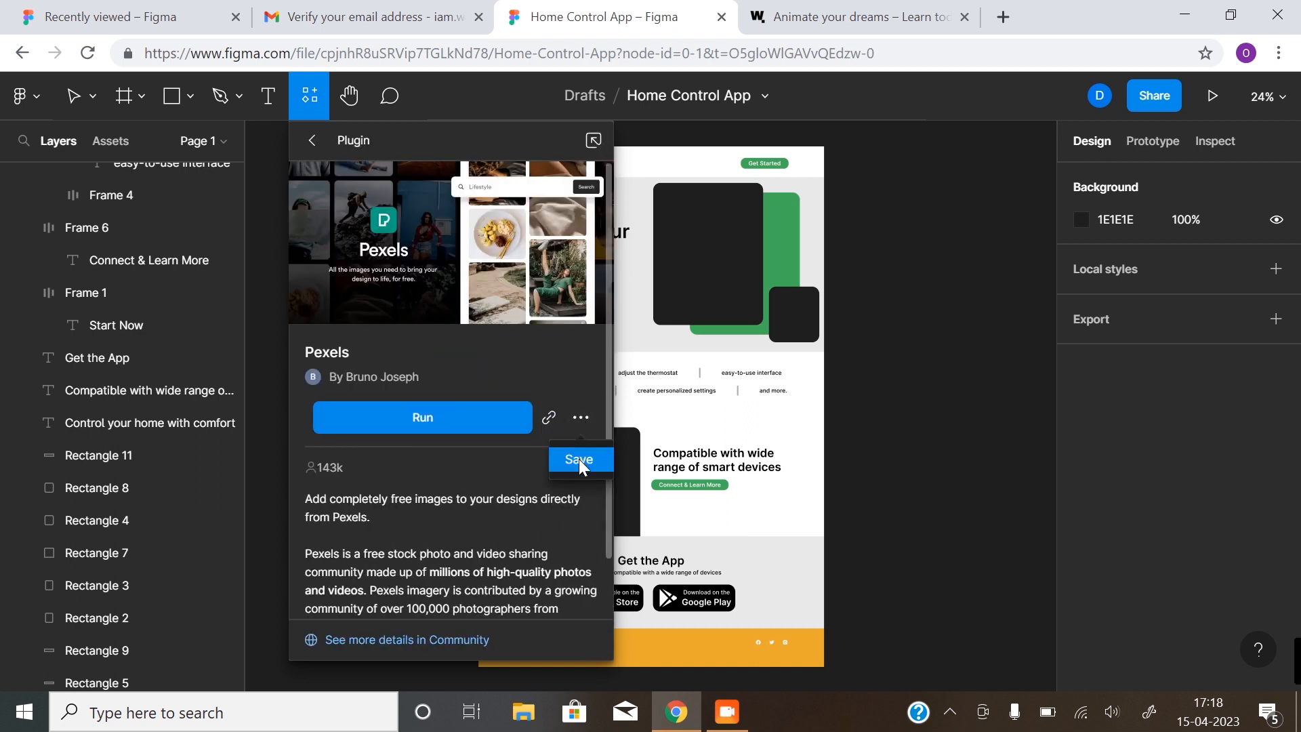
click(579, 460)
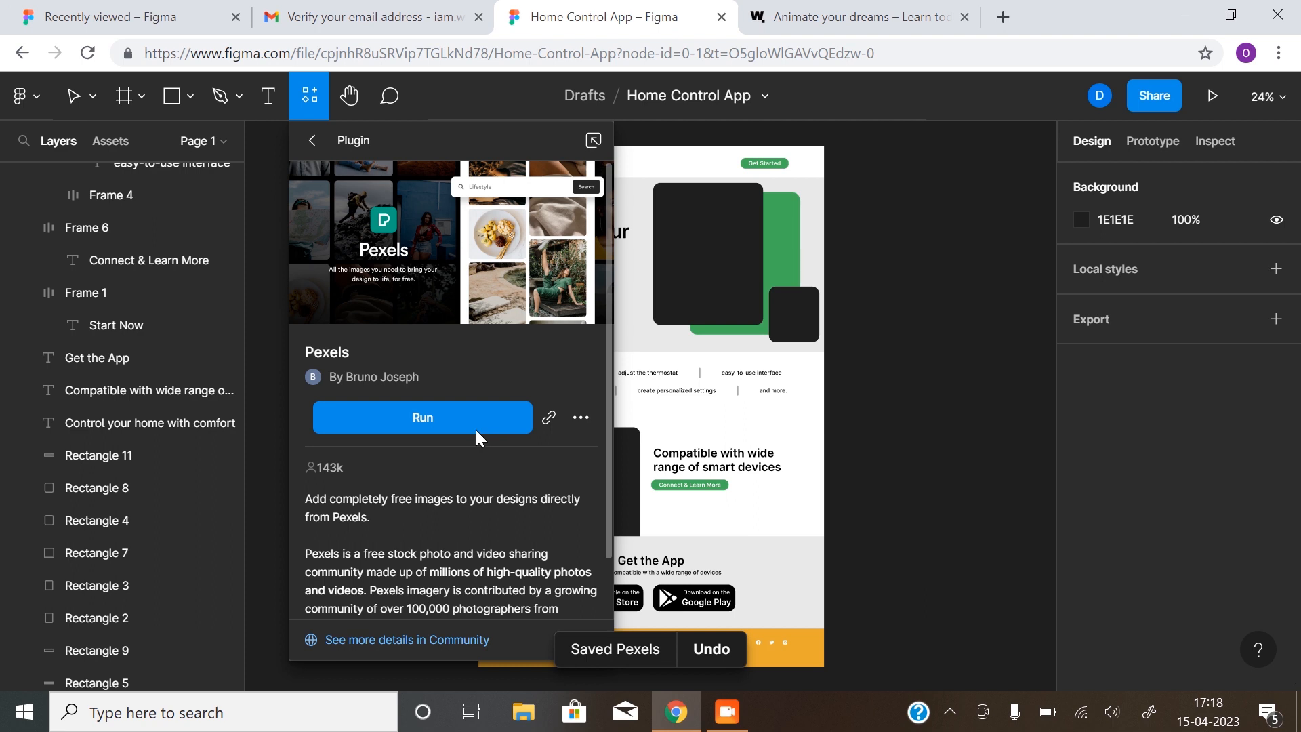
click(477, 430)
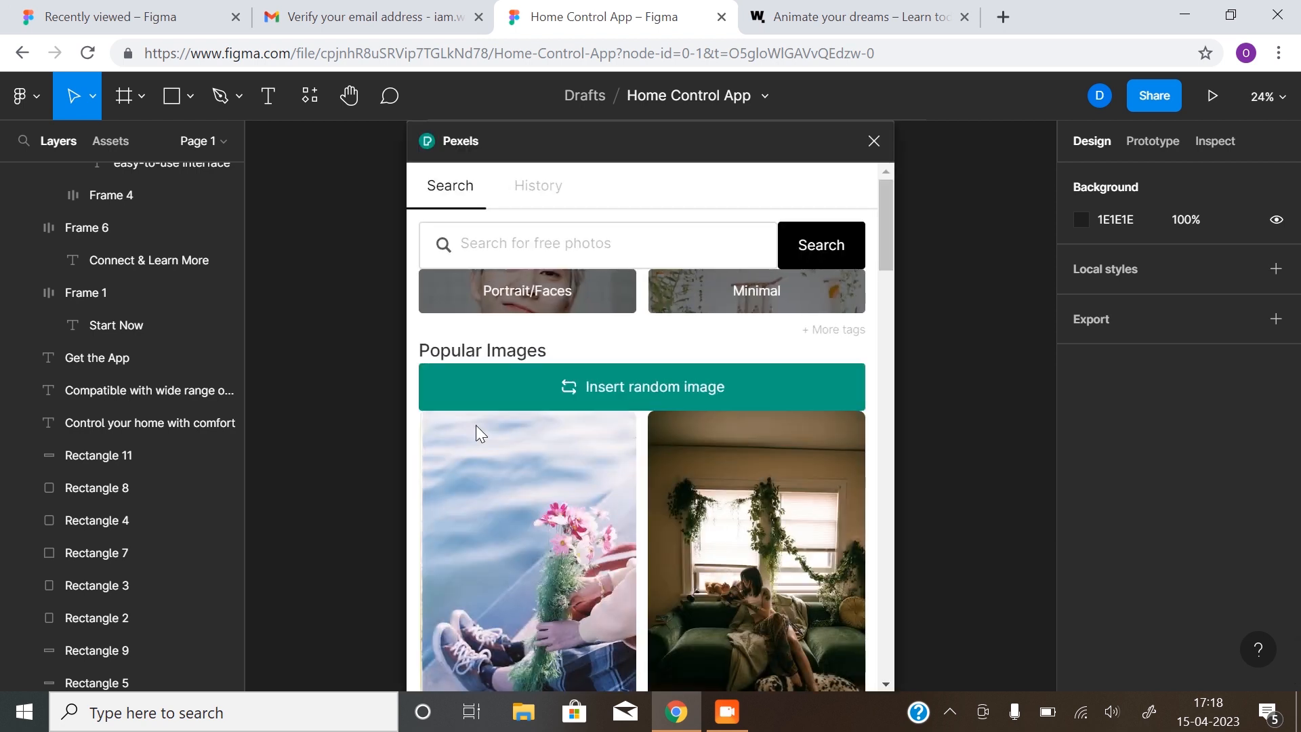
Place the Pexels window beside the landing page and select the large hero rectangle (Rectangle 3)
drag(597, 150, 1007, 128)
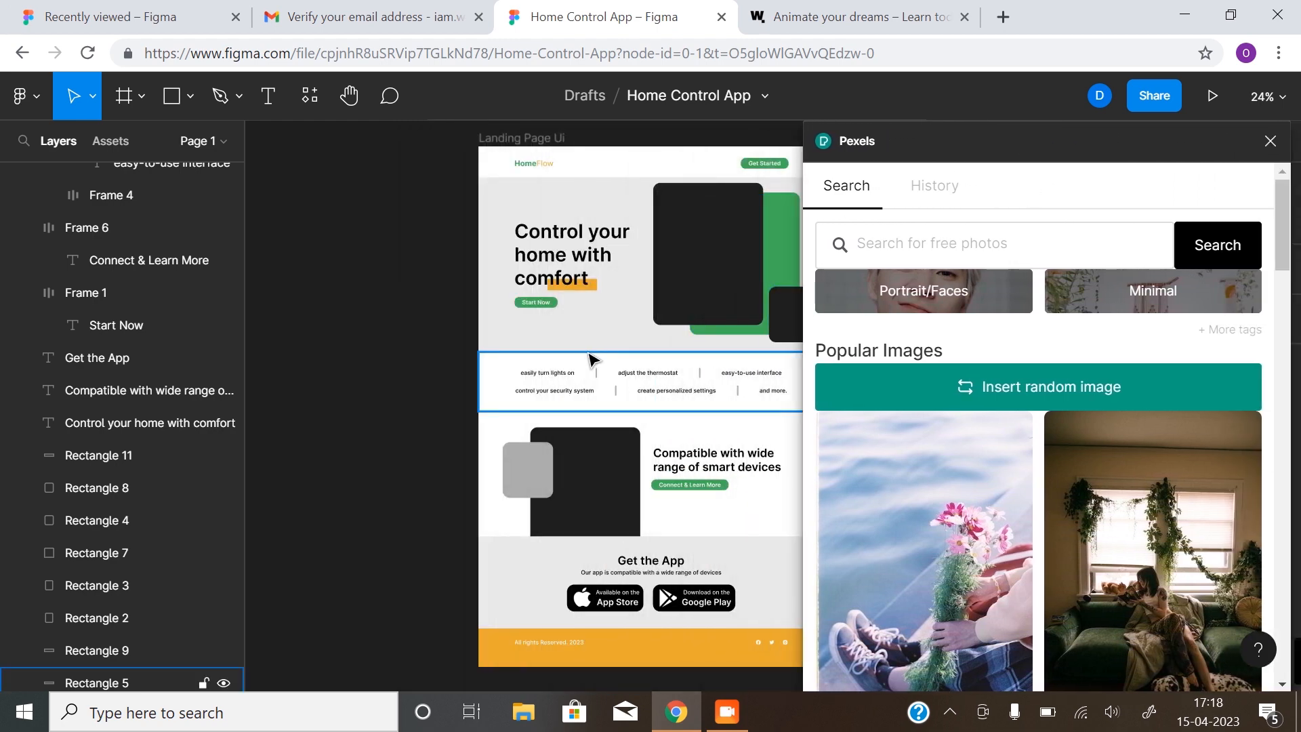
drag(423, 319, 252, 320)
drag(1031, 153, 958, 144)
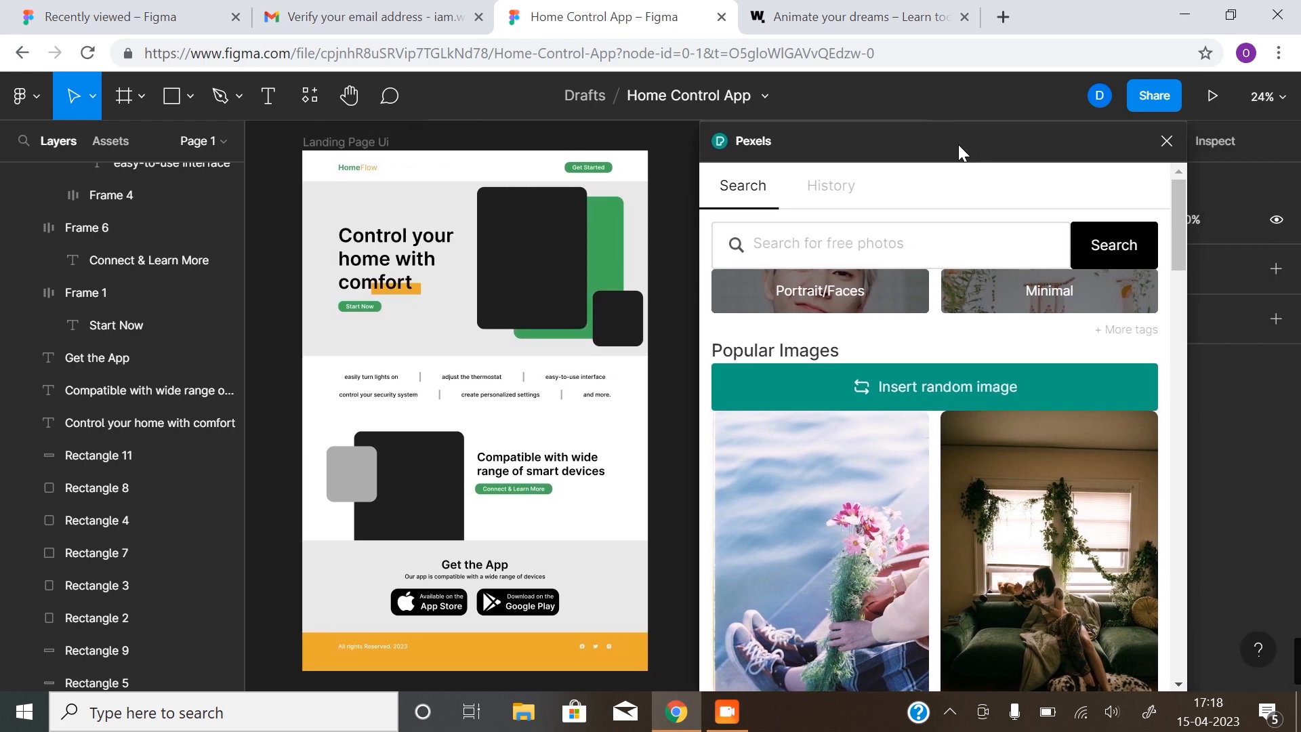
click(552, 280)
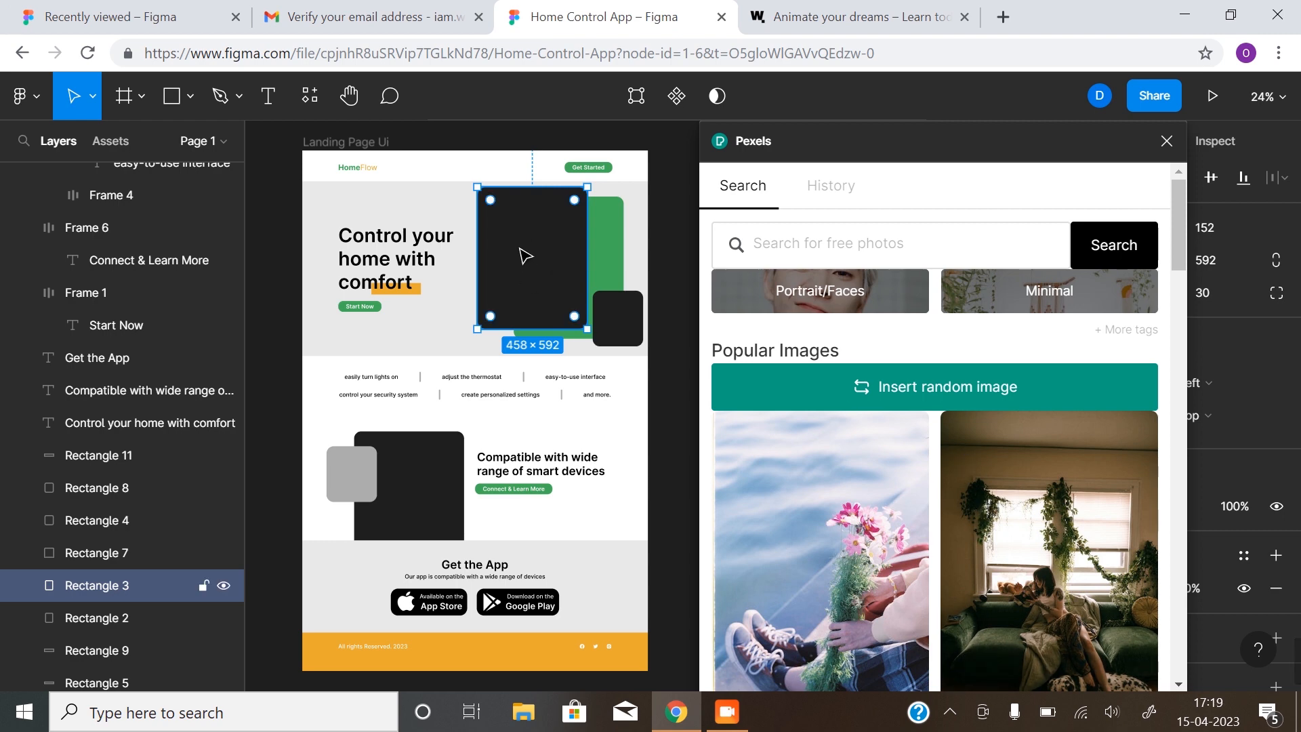
Search Pexels for 'ho' and fill the large hero rectangle with an overhead living-room photo
click(813, 248)
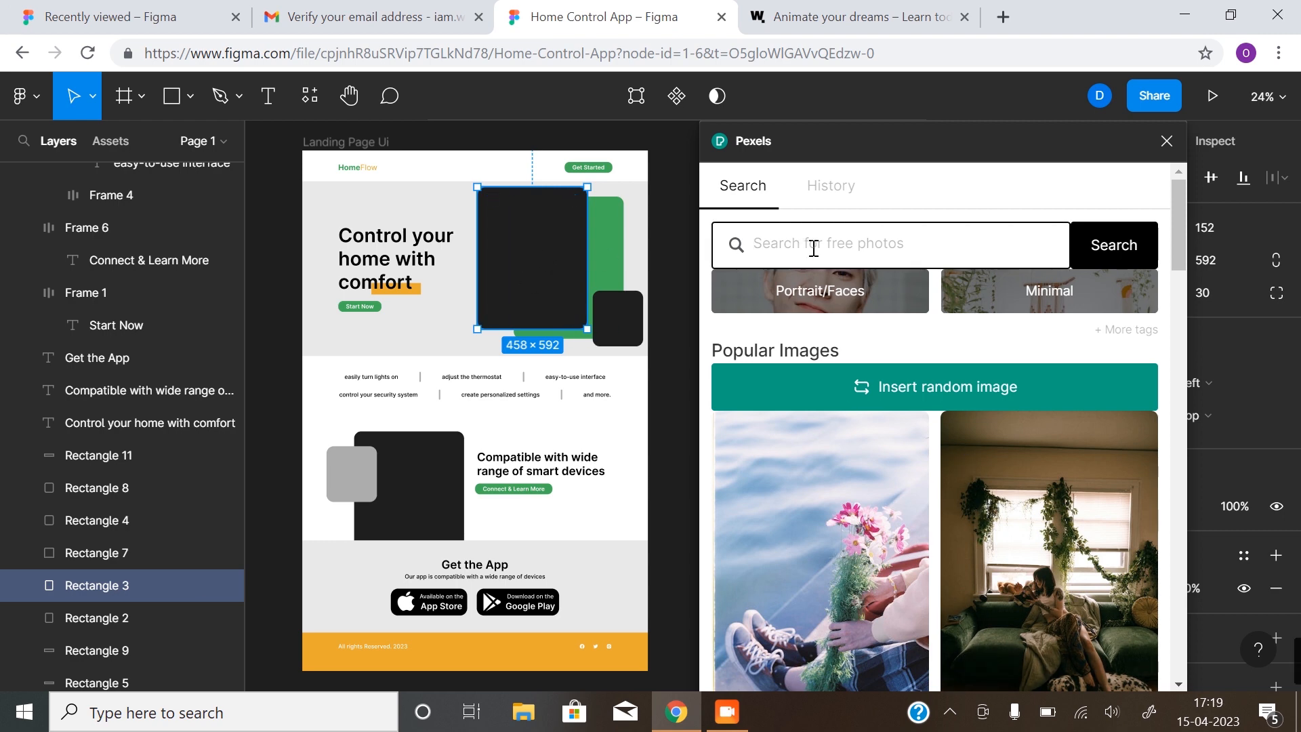
text(ho)
key(Return)
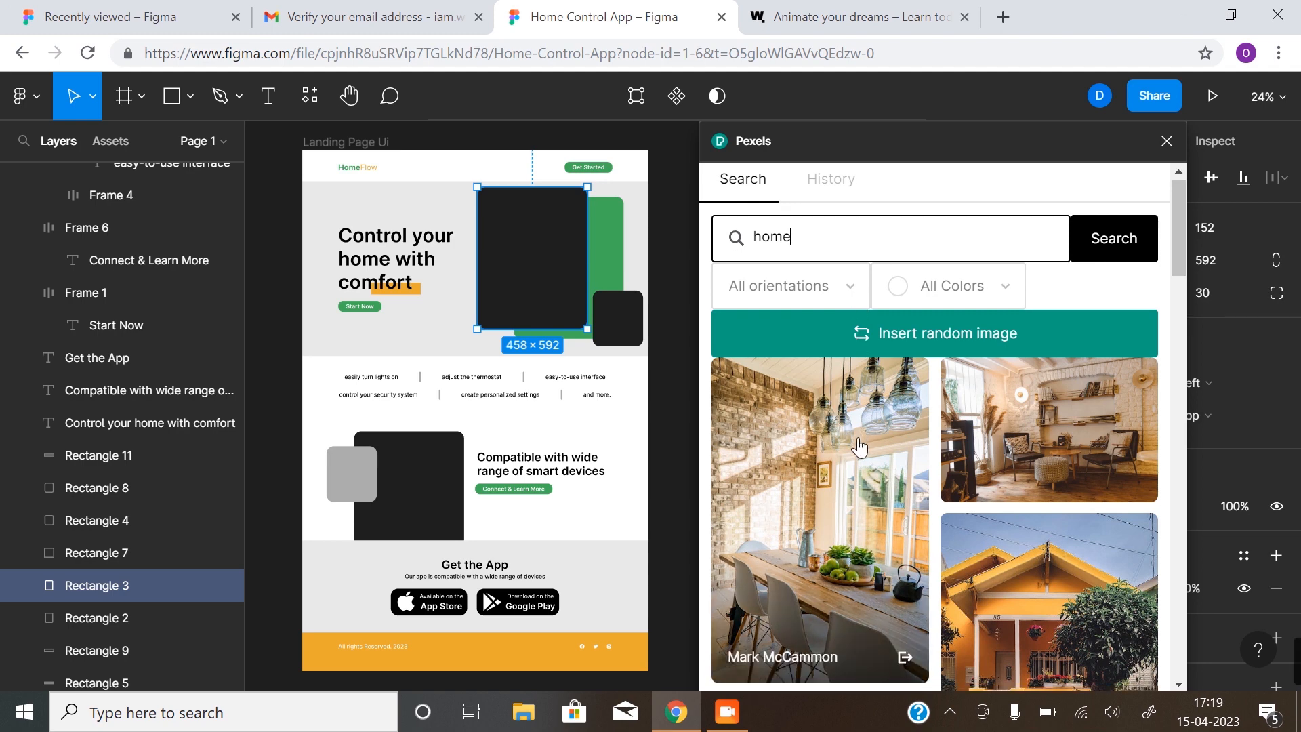
scroll(948, 379, down, 3)
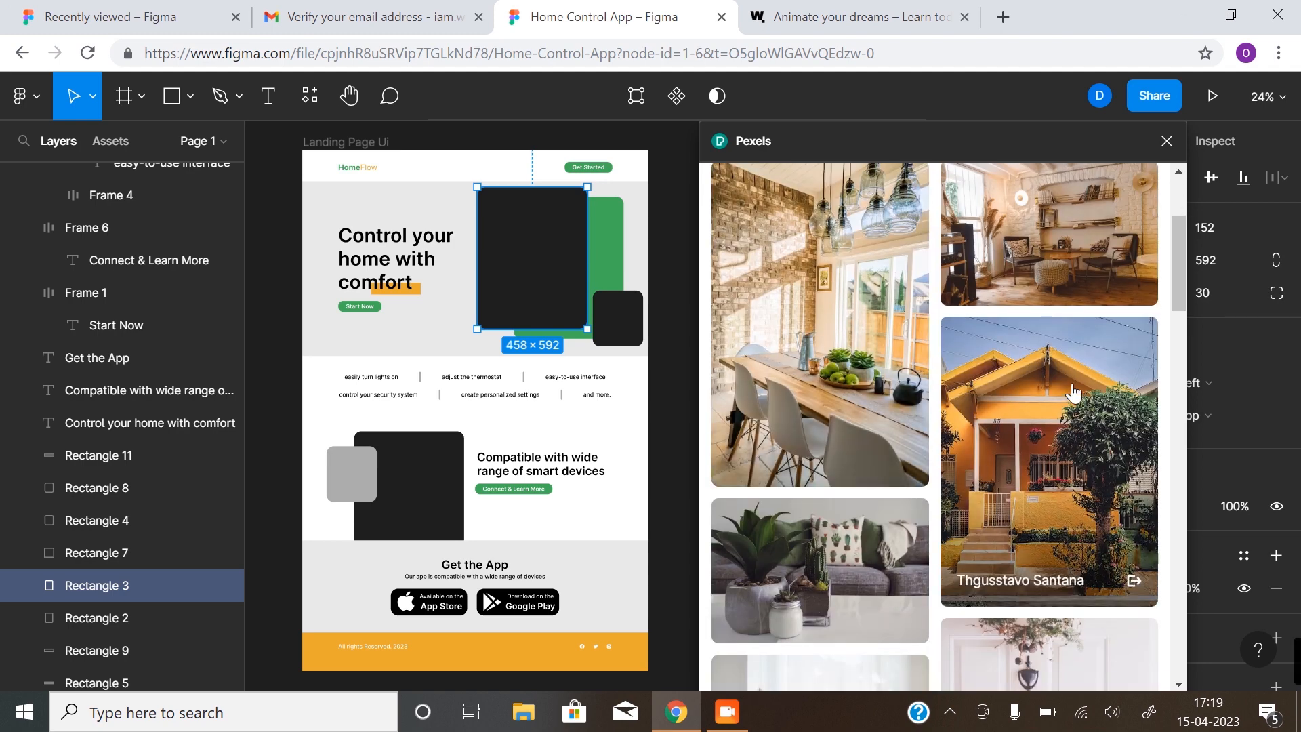
click(849, 341)
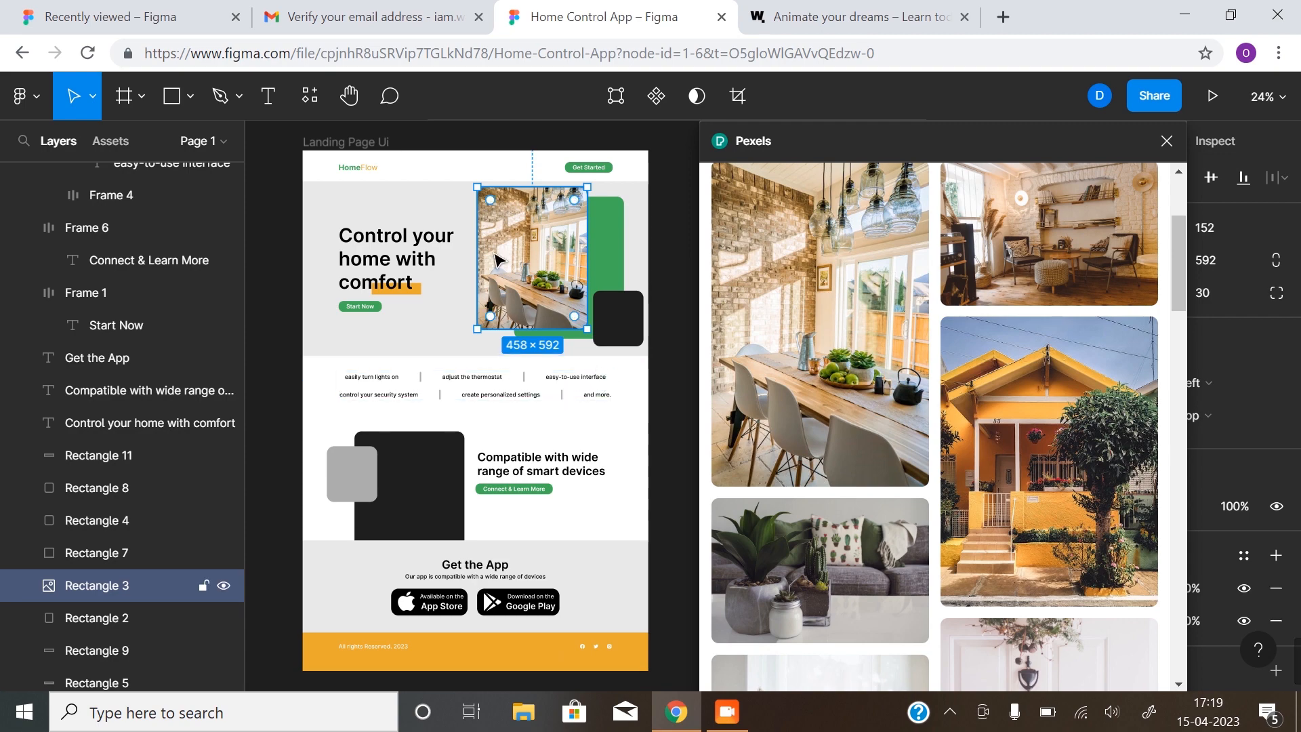
scroll(881, 352, down, 10)
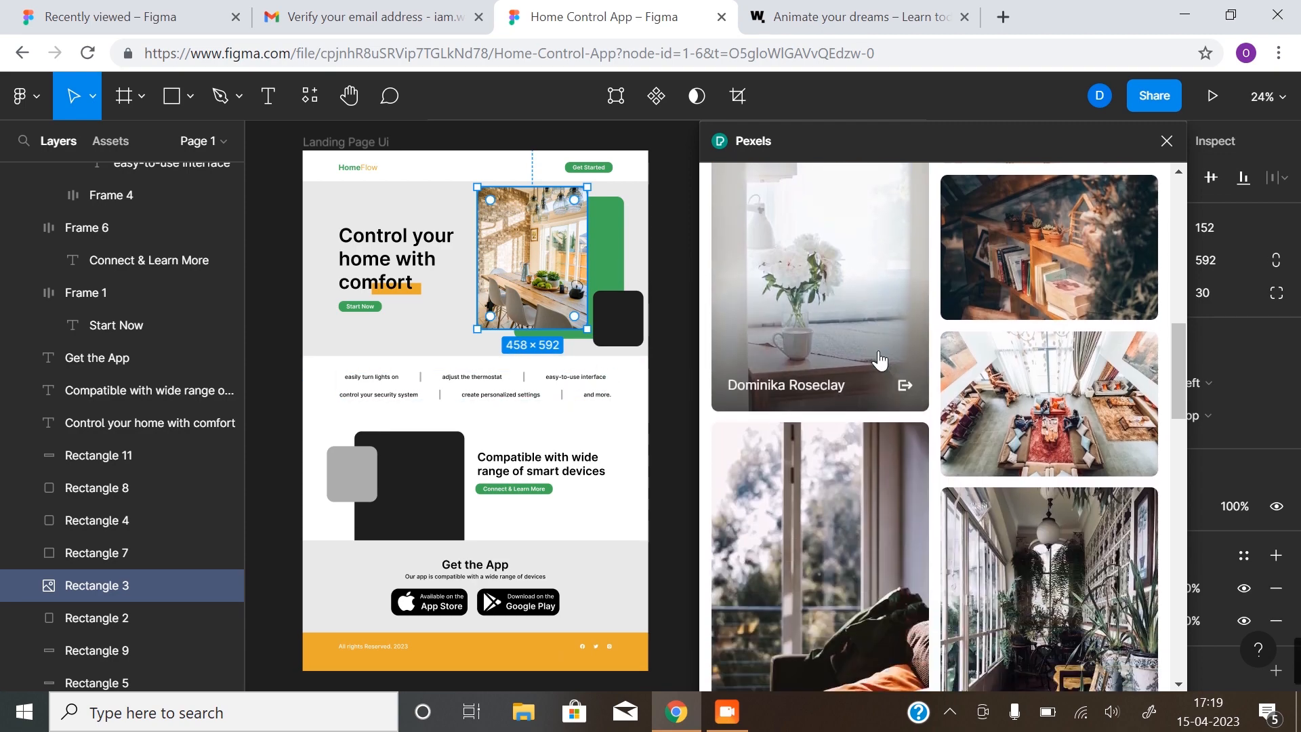
click(1082, 388)
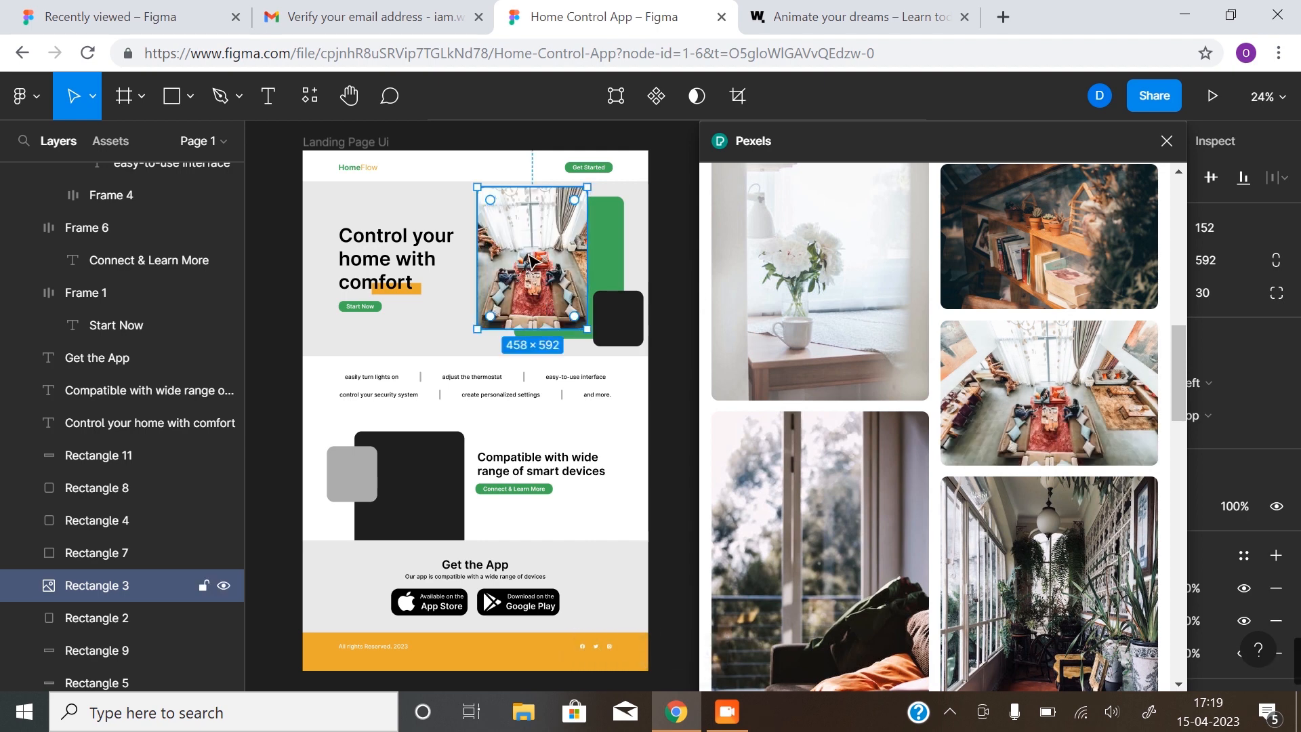
Fill the small square (Rectangle 4) beside the hero with a Pexels living-room photo
click(615, 311)
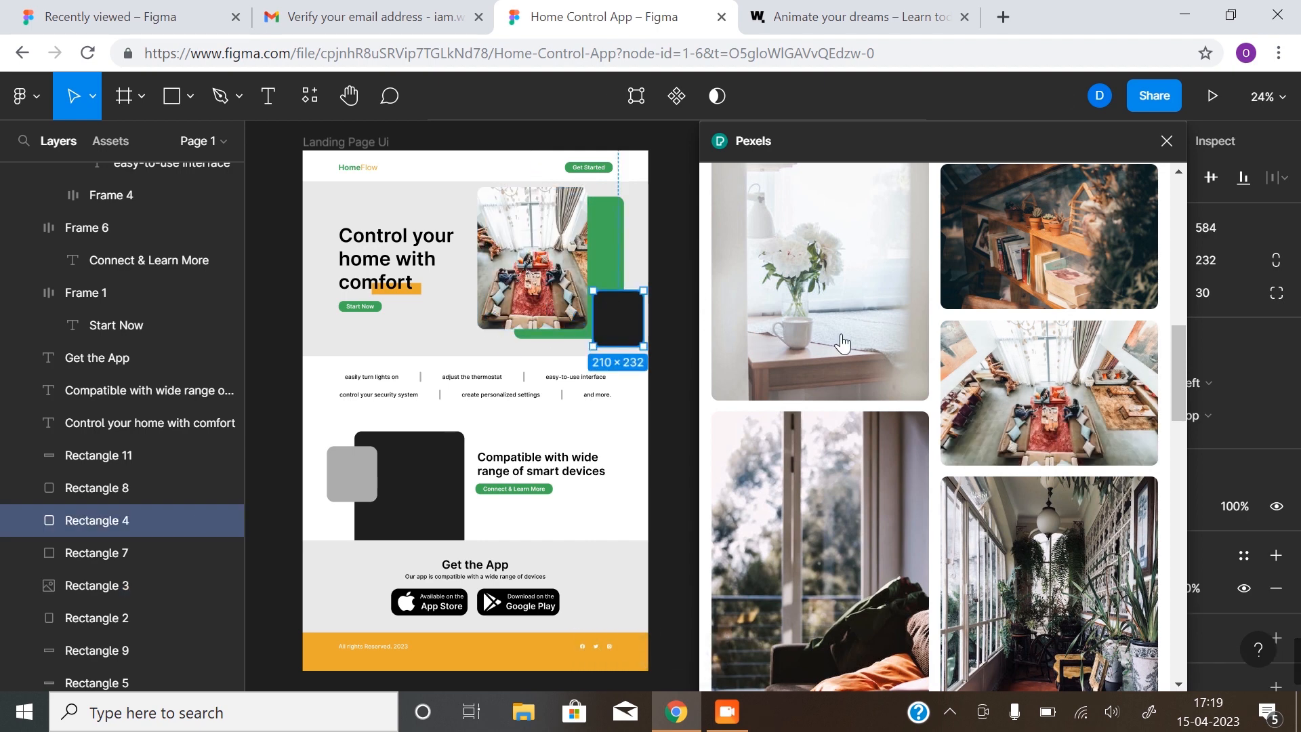
scroll(973, 358, down, 3)
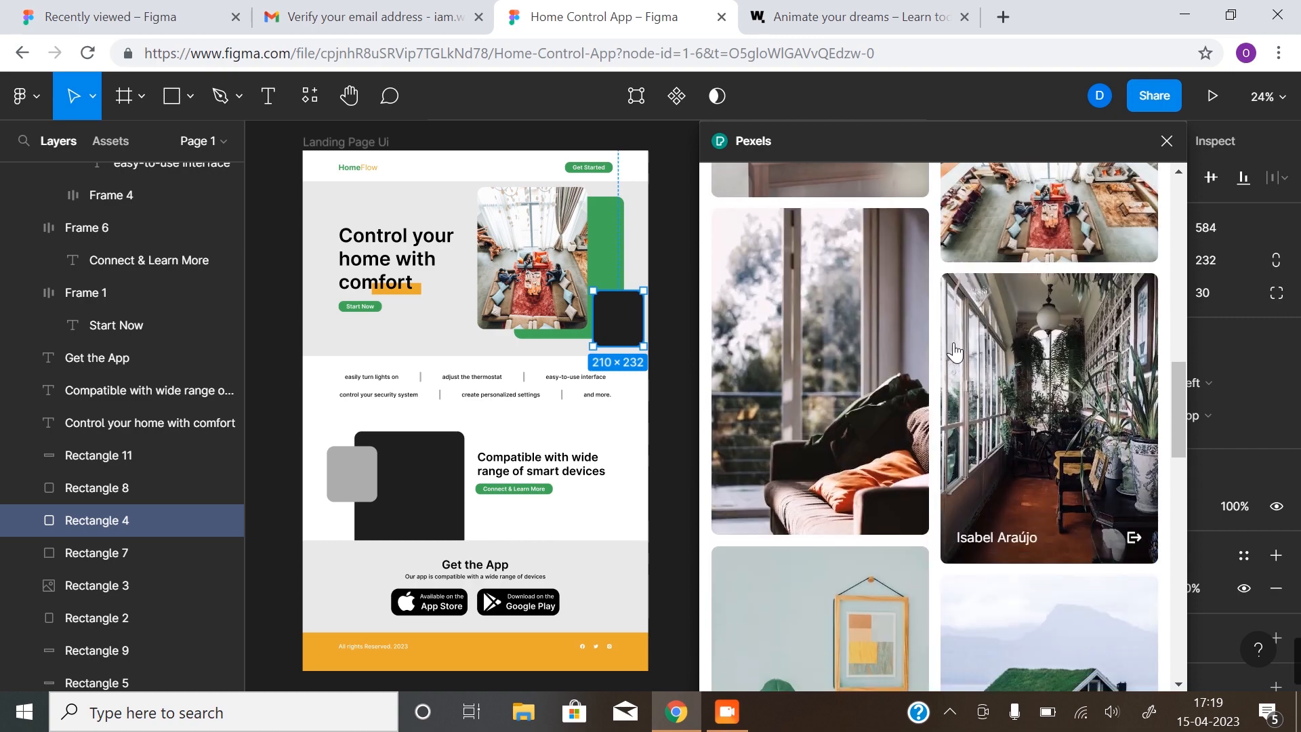
scroll(950, 357, down, 2)
scroll(950, 357, down, 6)
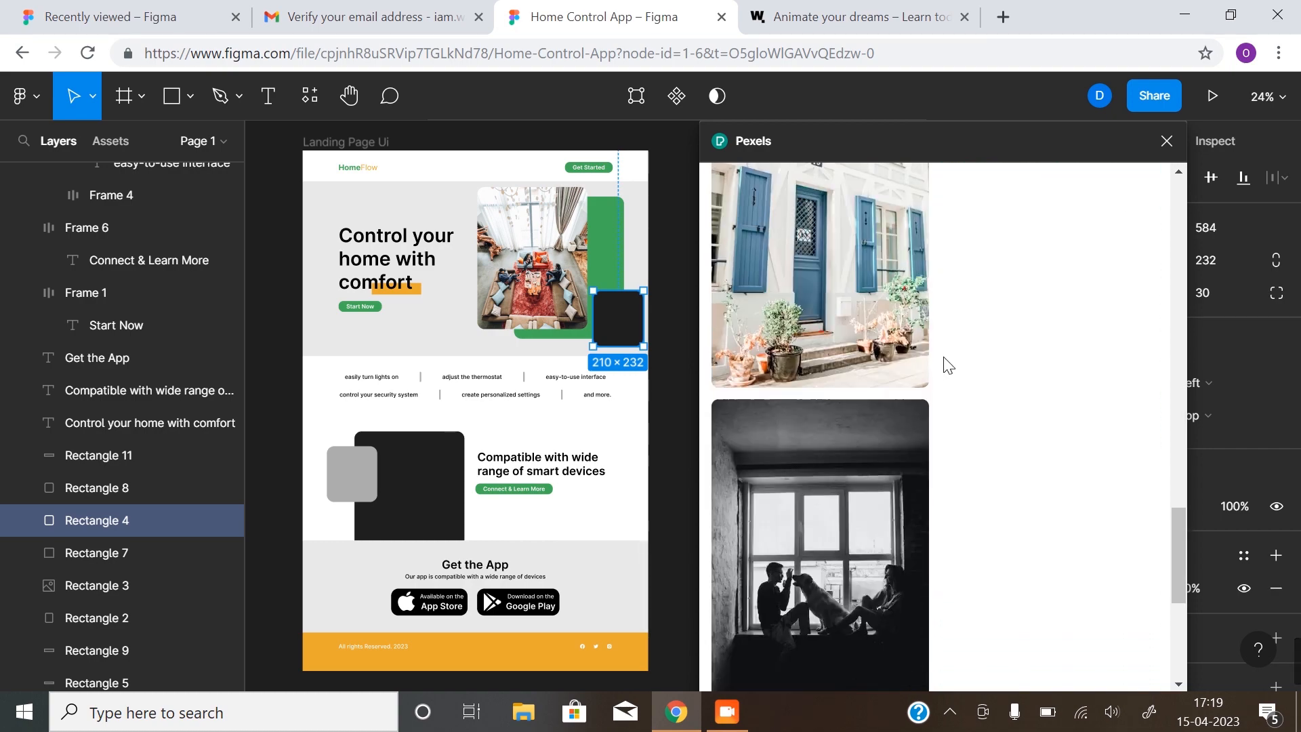
scroll(946, 366, down, 4)
scroll(907, 339, down, 3)
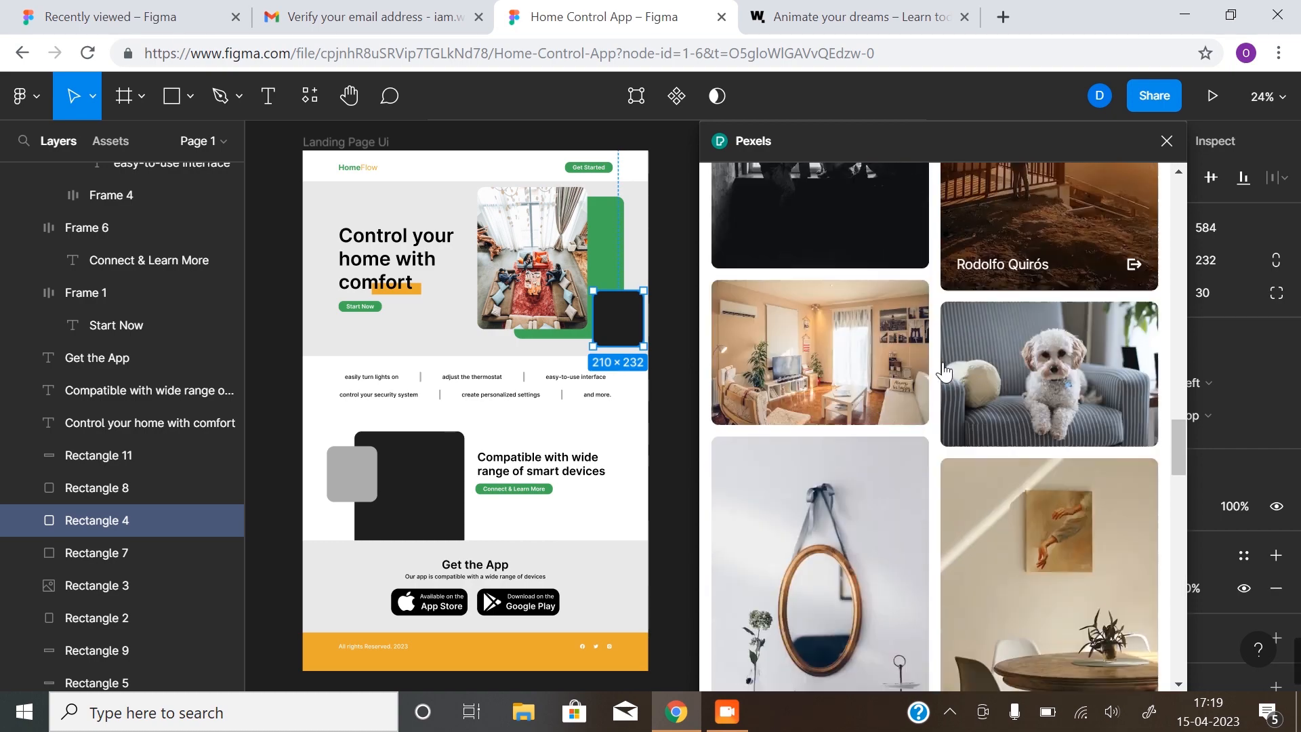
click(804, 306)
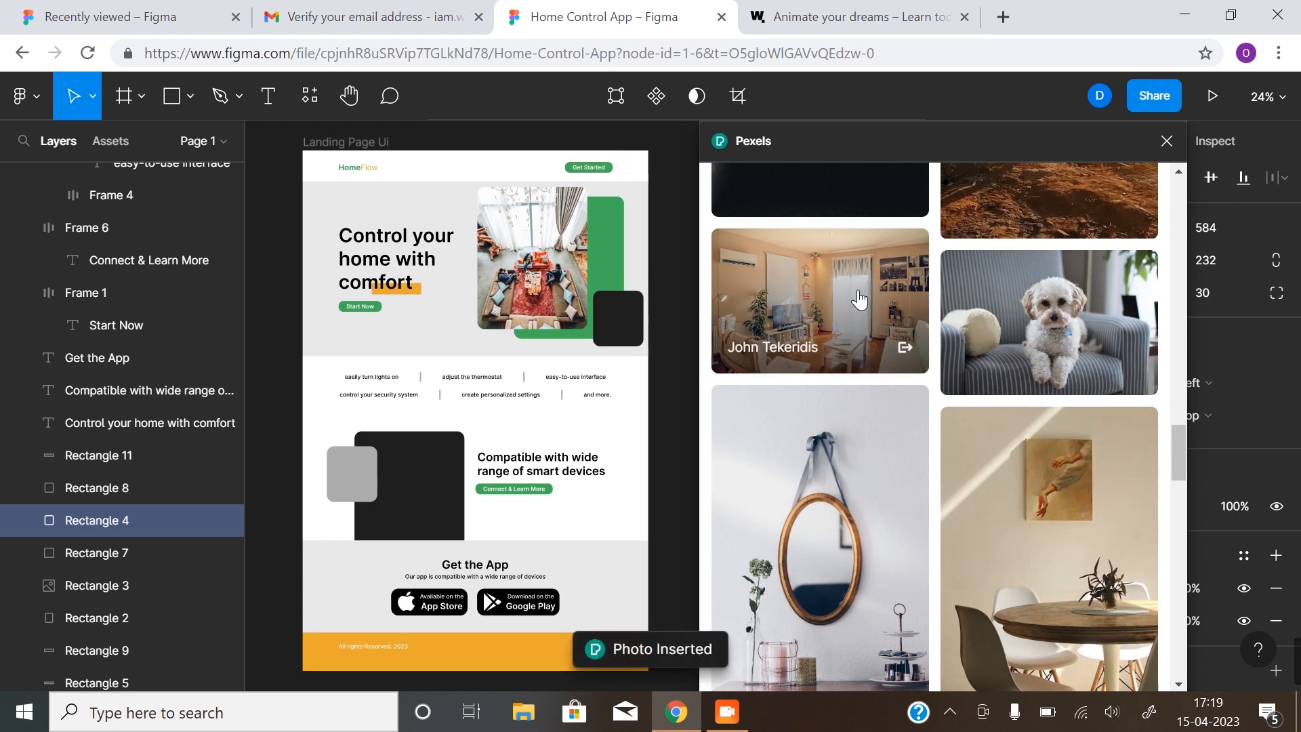
click(432, 470)
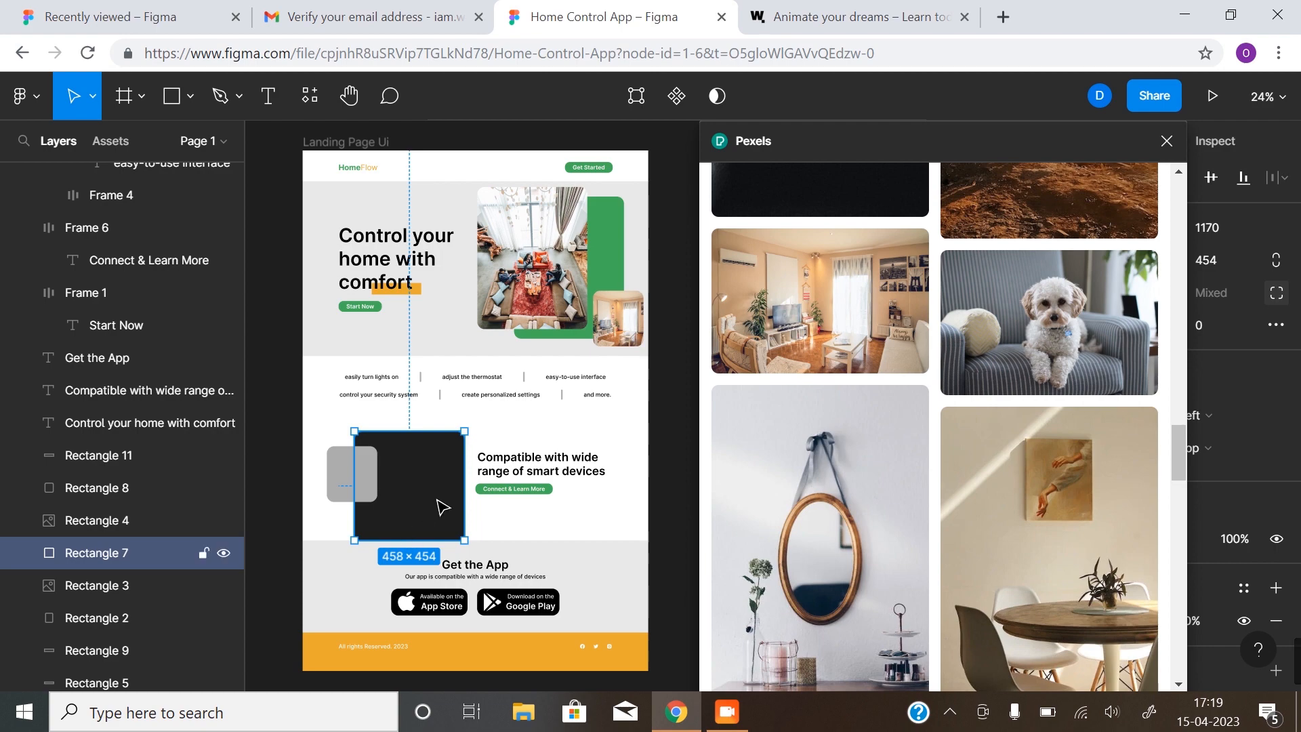
Fill the large devices-section square with the lamp-lit living-room Pexels photo
scroll(1001, 449, up, 3)
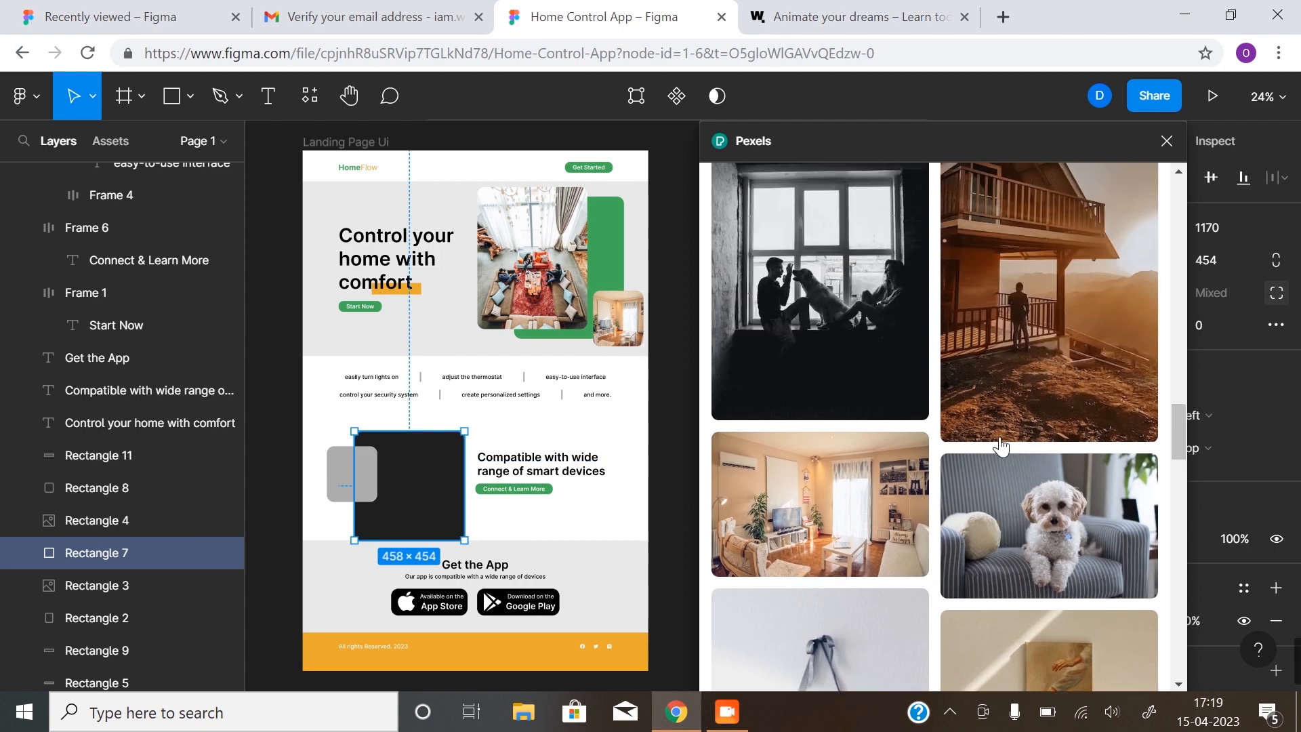
scroll(1002, 448, down, 10)
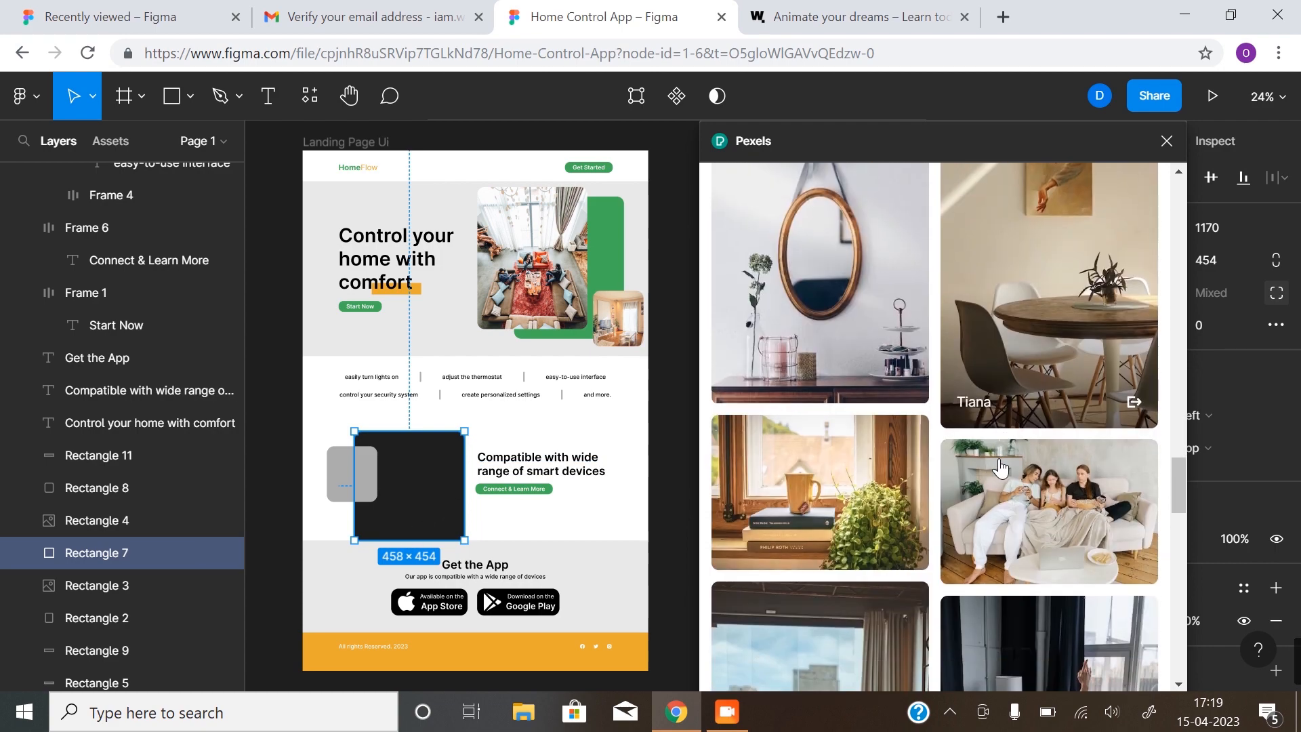
scroll(1014, 460, down, 10)
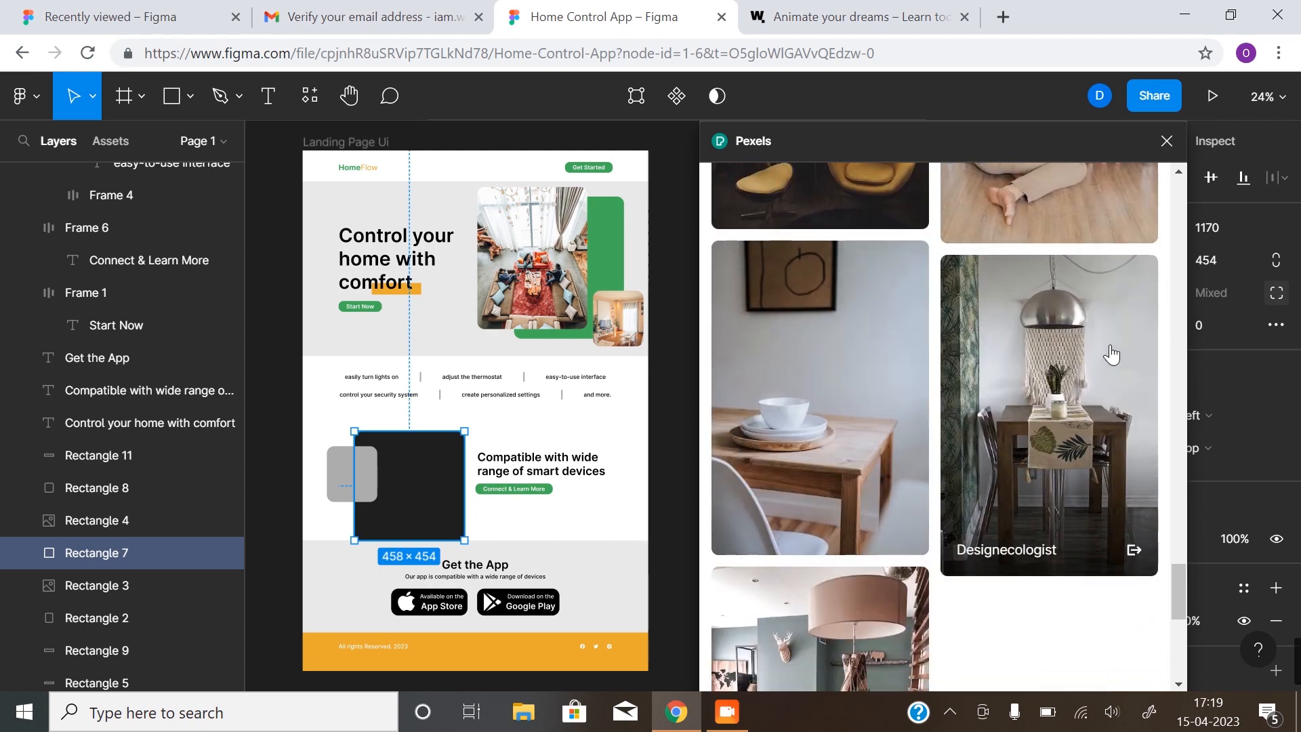
scroll(1110, 354, down, 3)
mouse_move(840, 531)
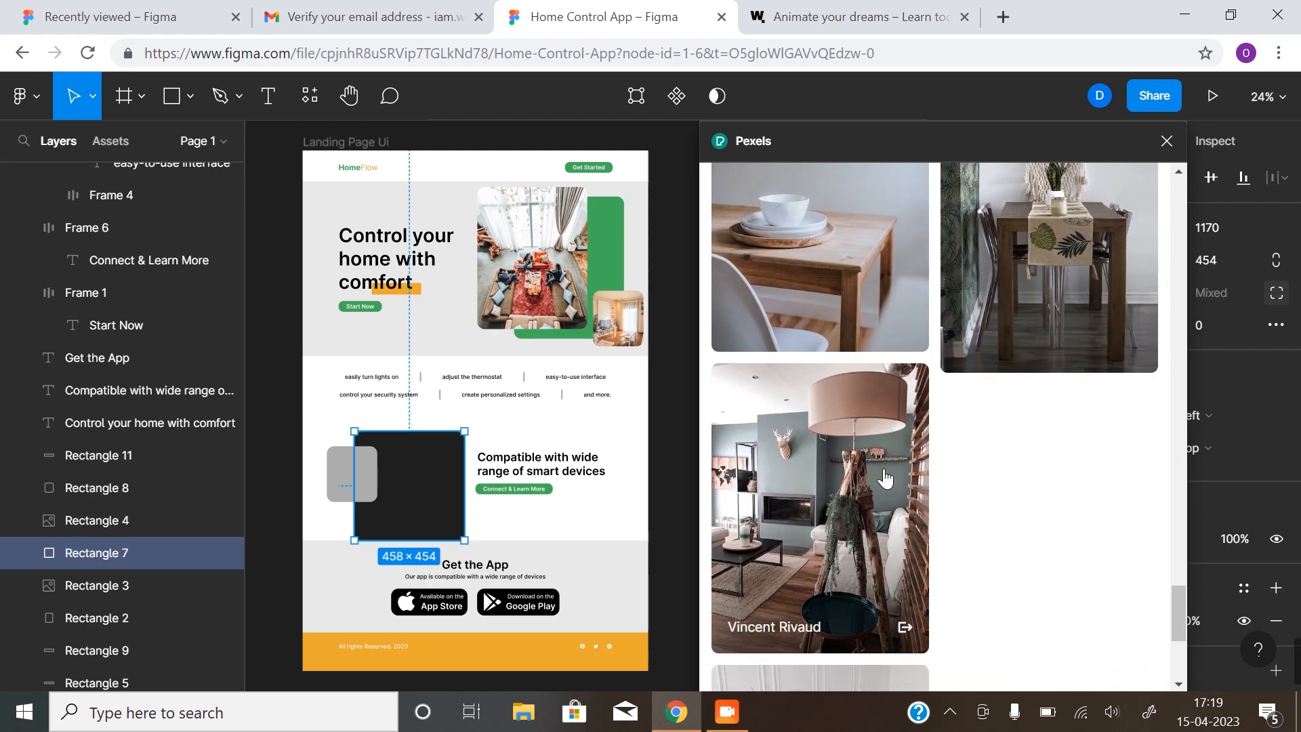
click(838, 486)
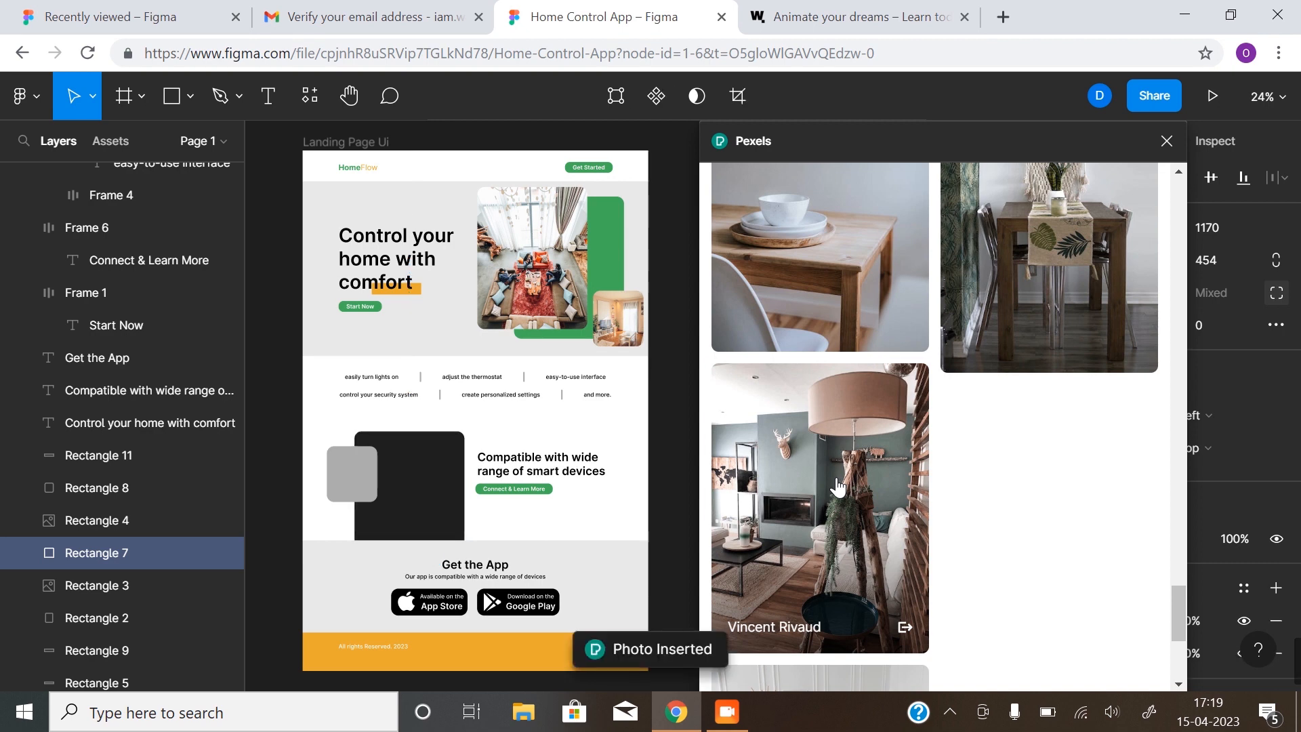
Swap the large square to the bright bedroom photo and fill the small square with the plant-wall photo
click(346, 484)
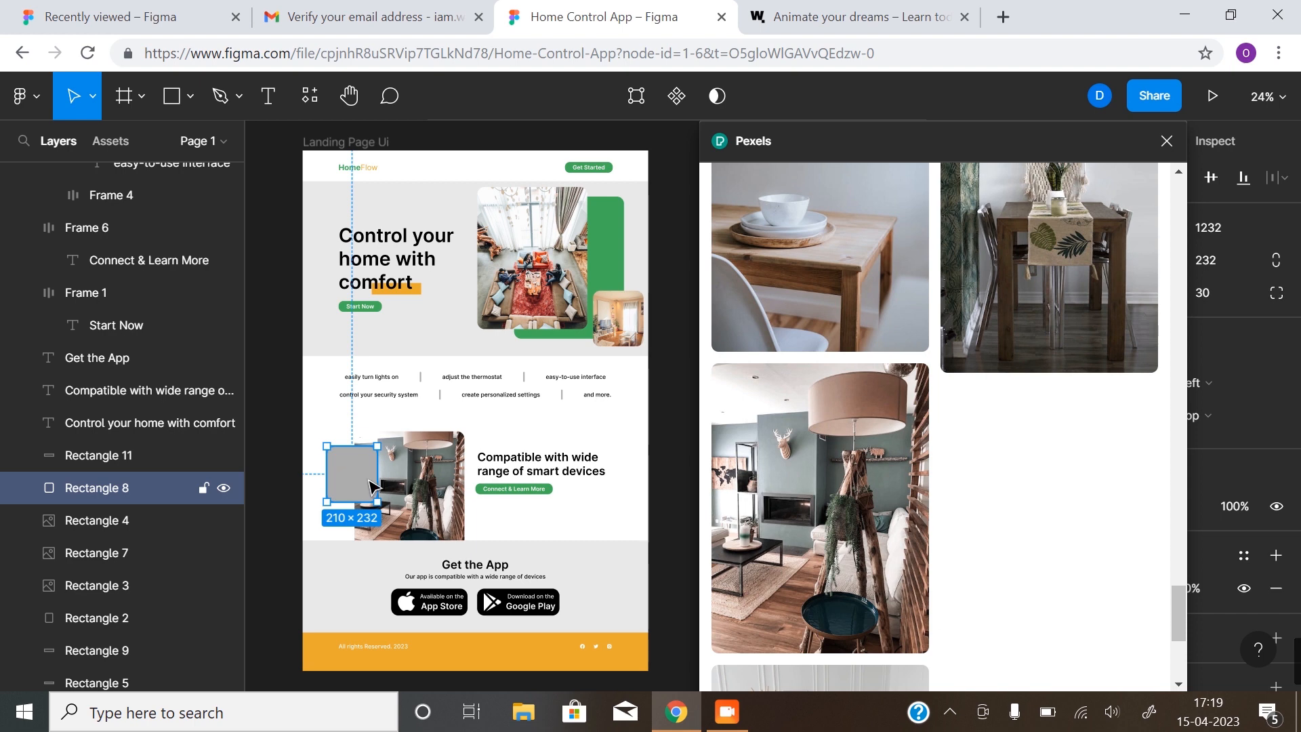
scroll(859, 318, down, 5)
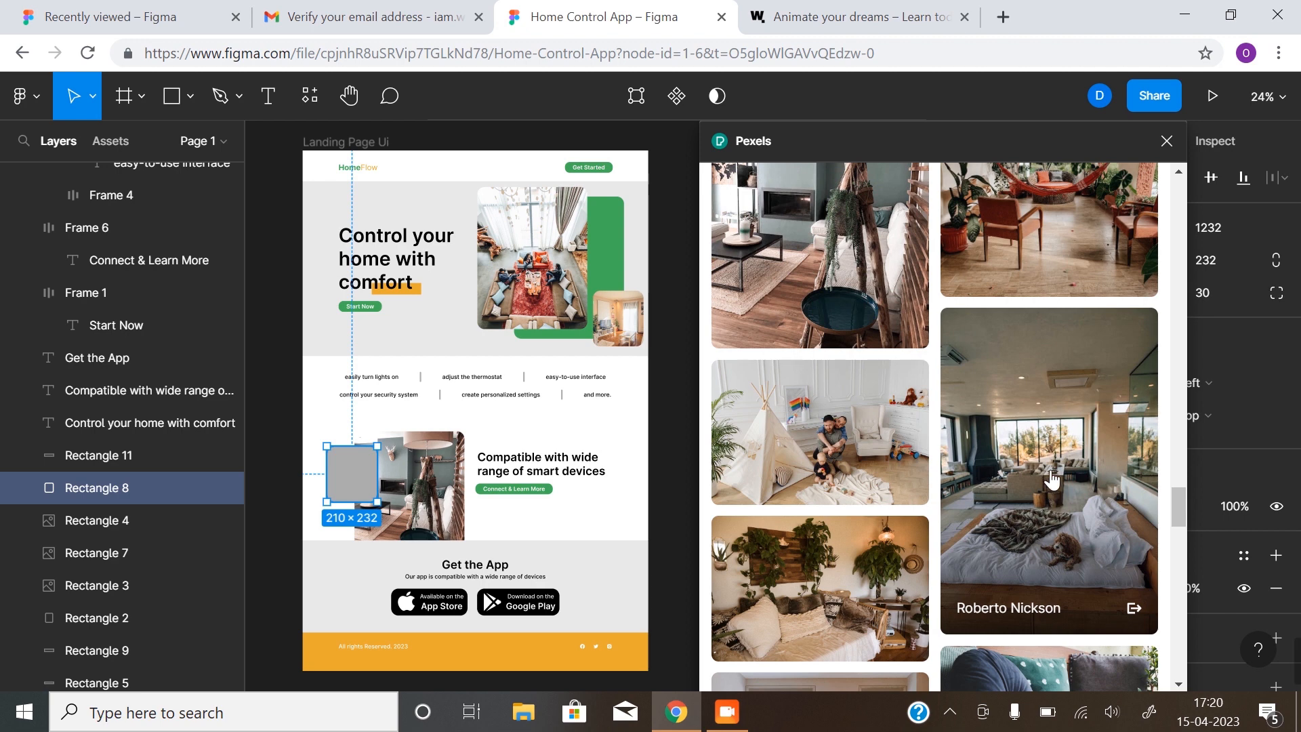
click(458, 453)
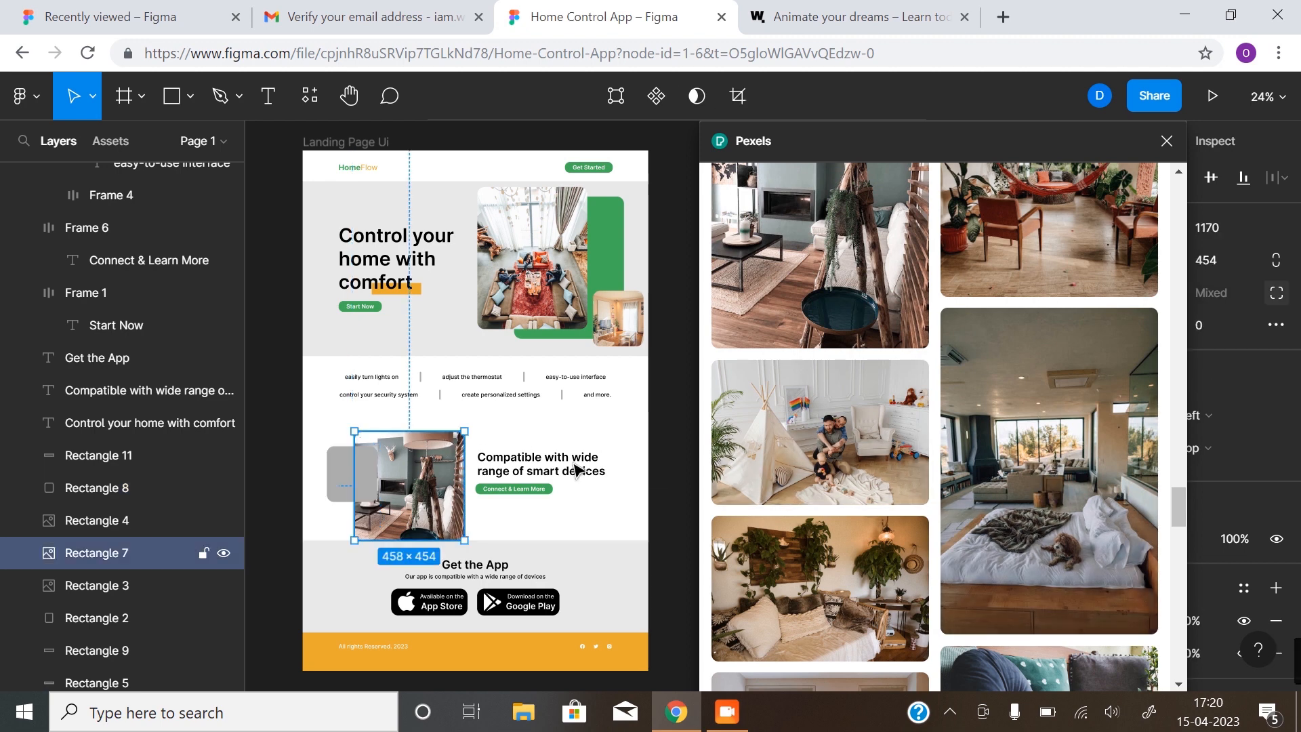
click(1081, 495)
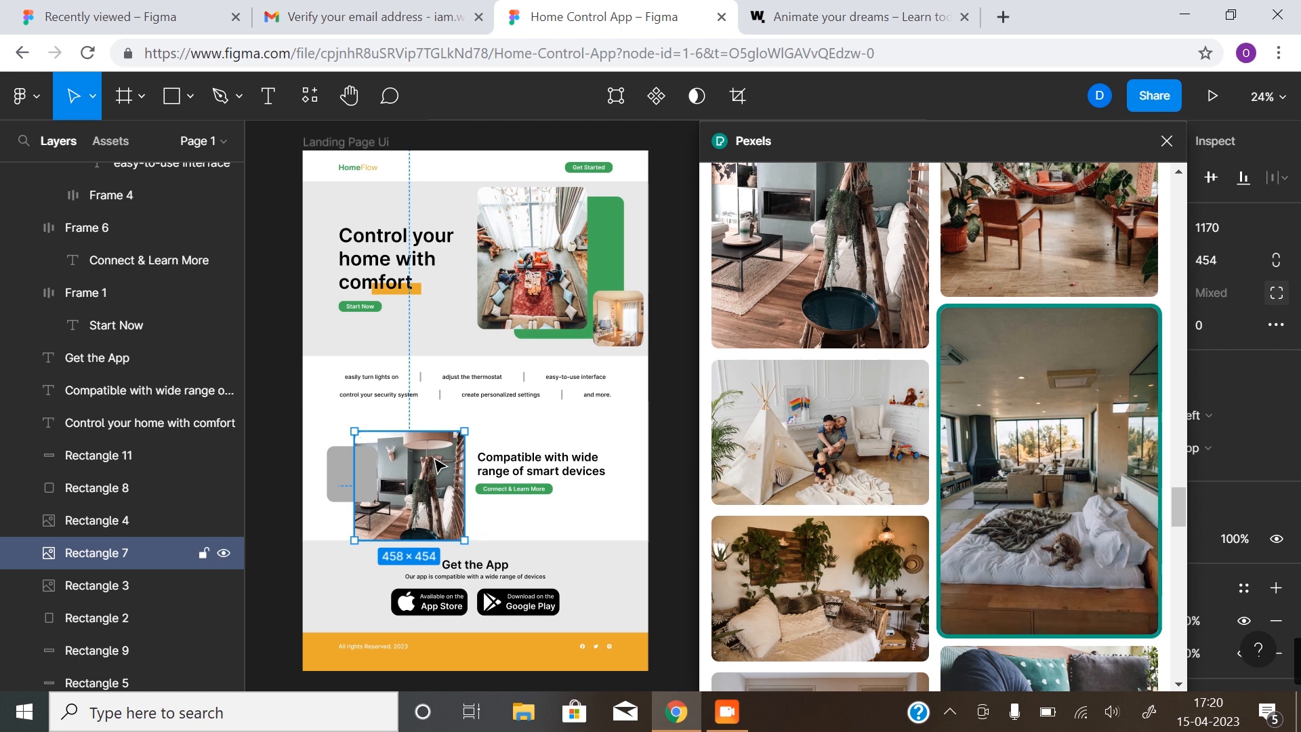
click(980, 416)
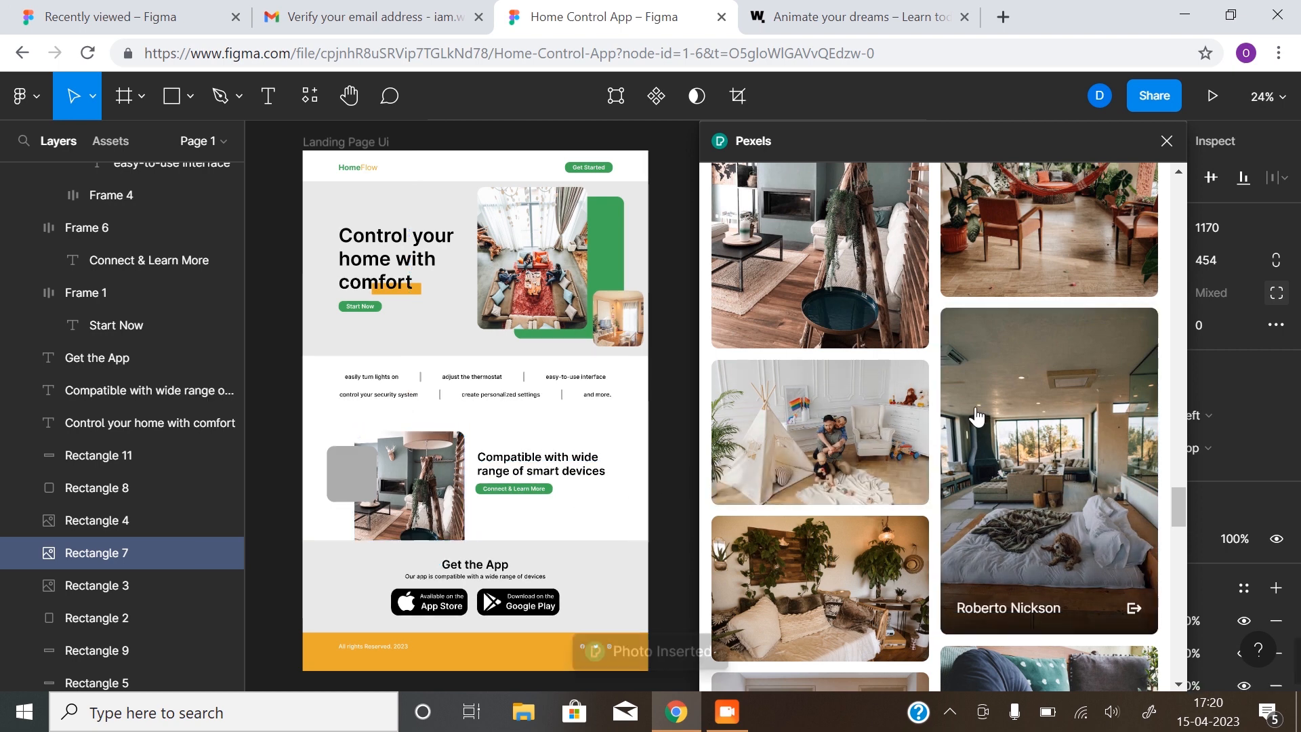
click(352, 474)
scroll(816, 399, down, 3)
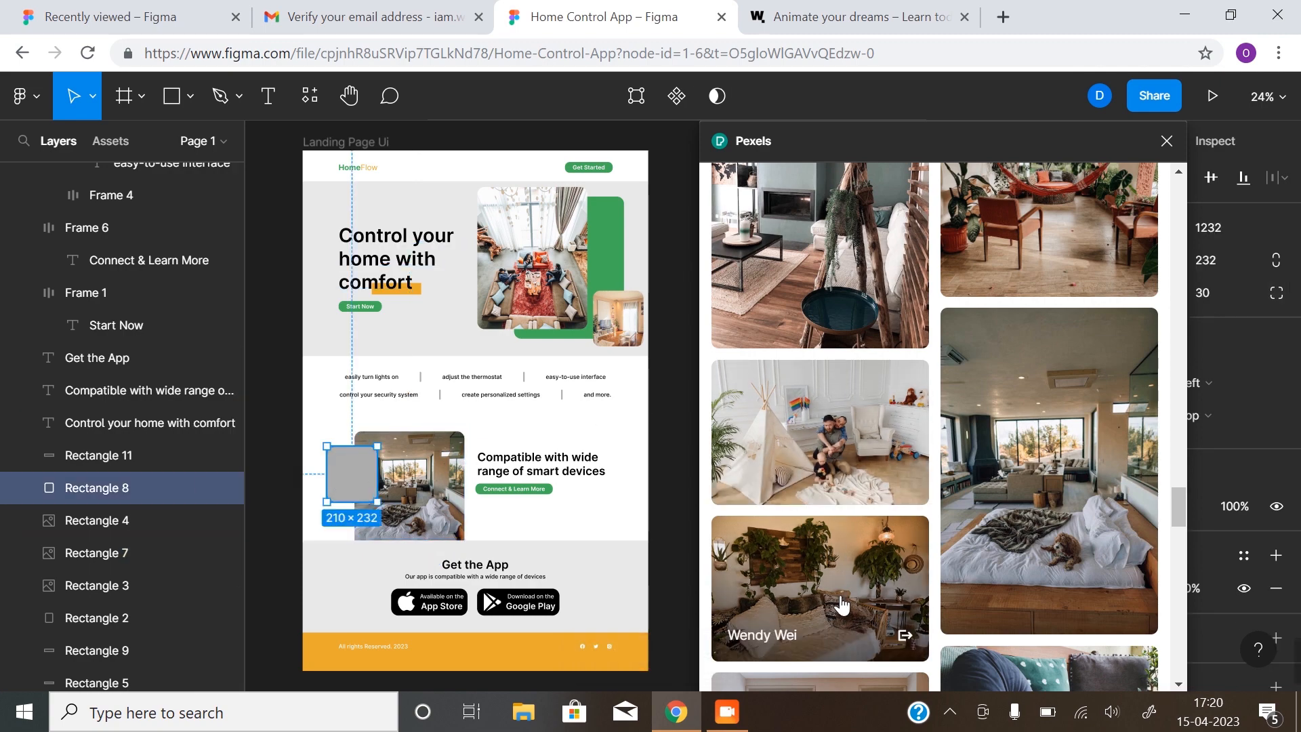
click(836, 377)
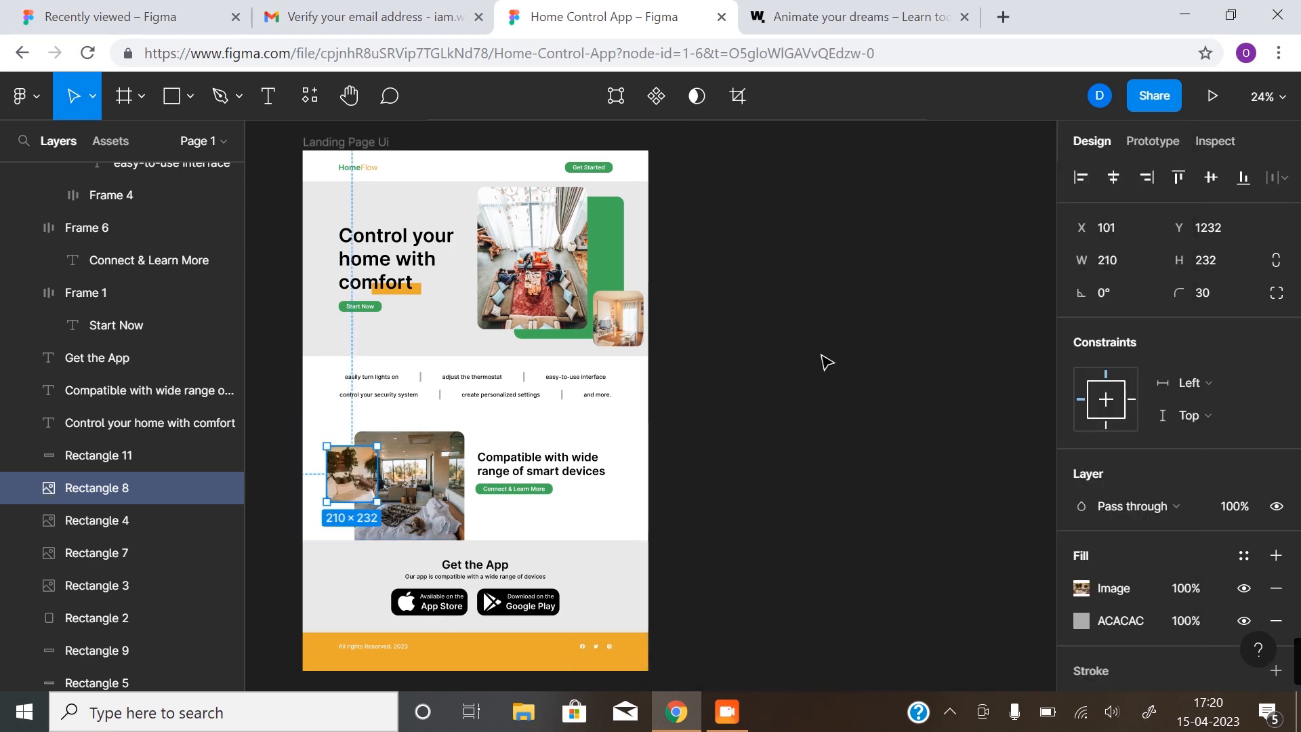
Close the Pexels panel and select the whole 'Landing Page Ui' frame
click(821, 354)
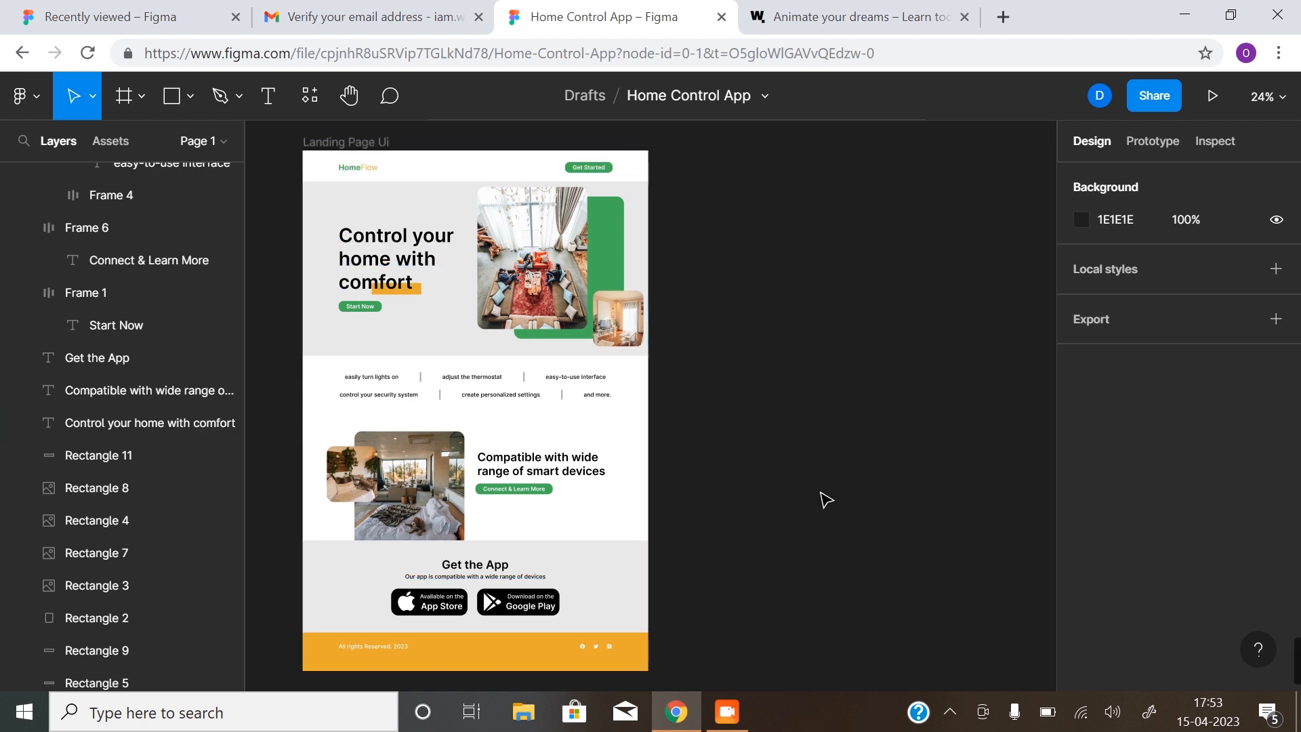
click(372, 146)
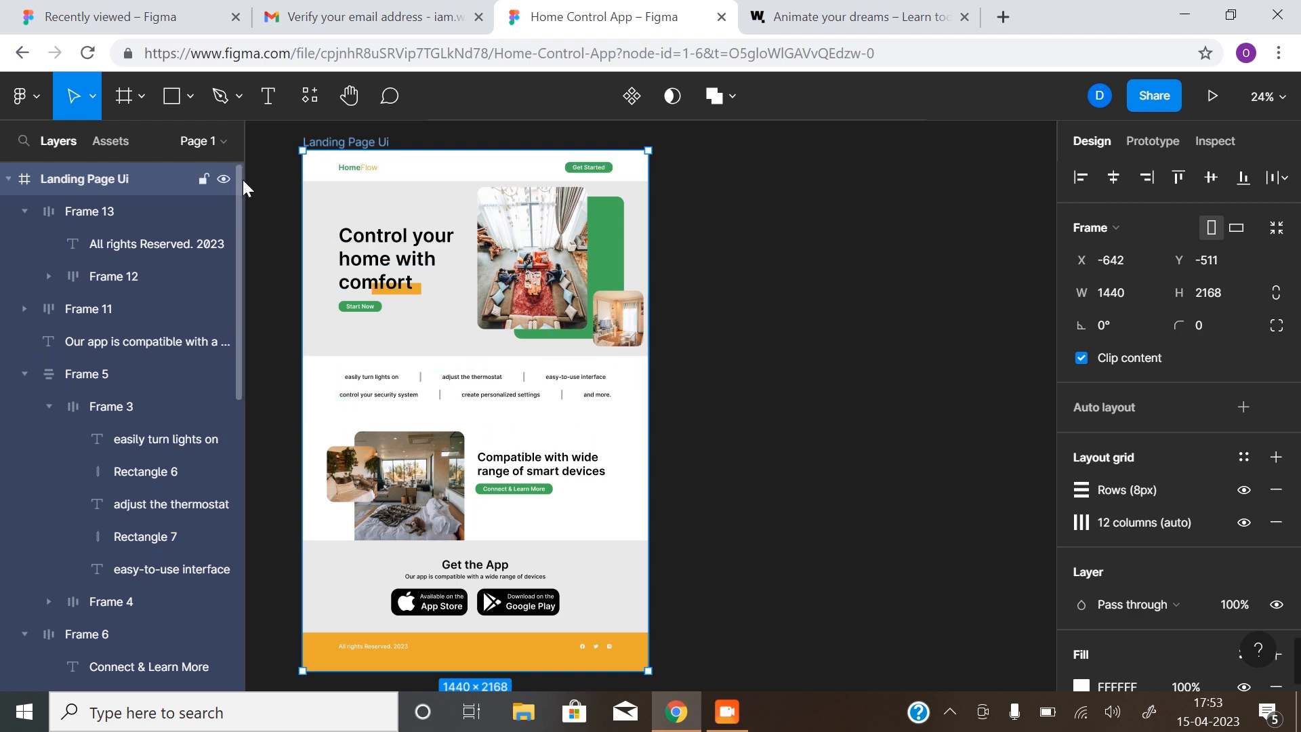
Add an export setting at 2x scale in JPG format and export the 'Landing Page Ui' frame
scroll(1144, 250, down, 5)
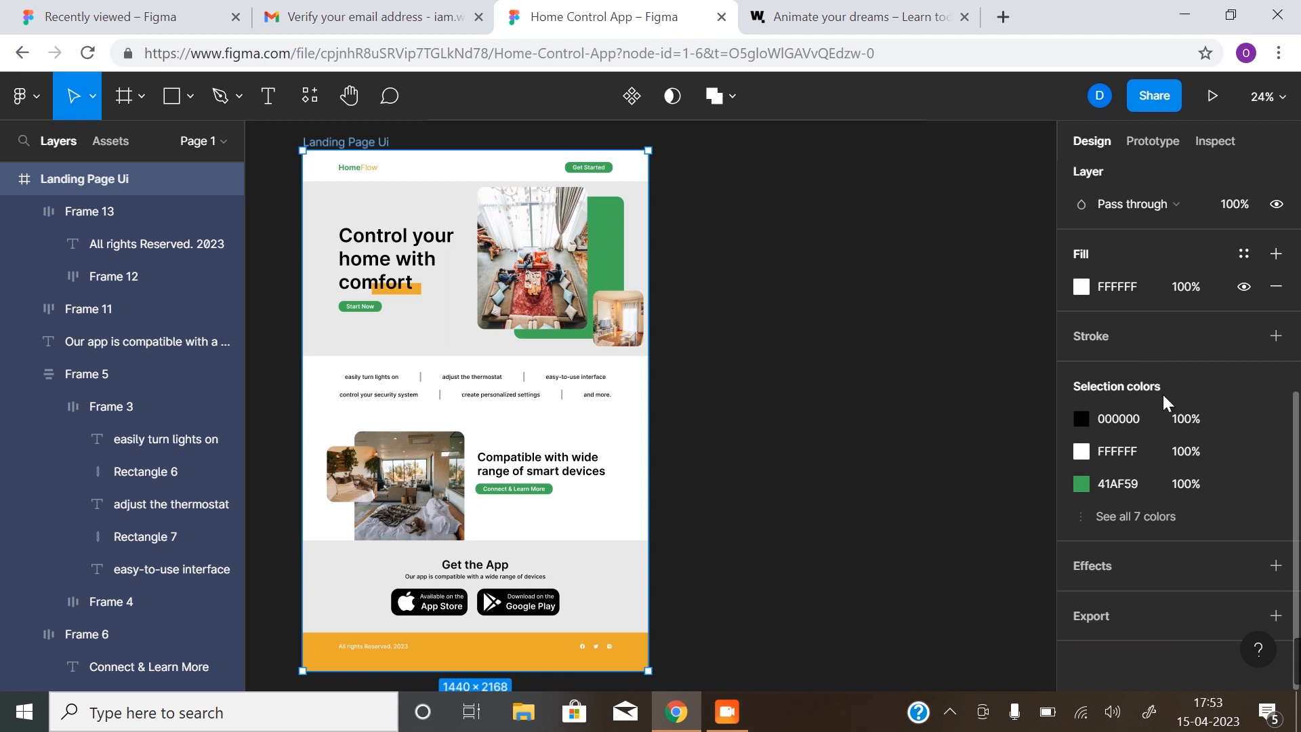
click(1276, 615)
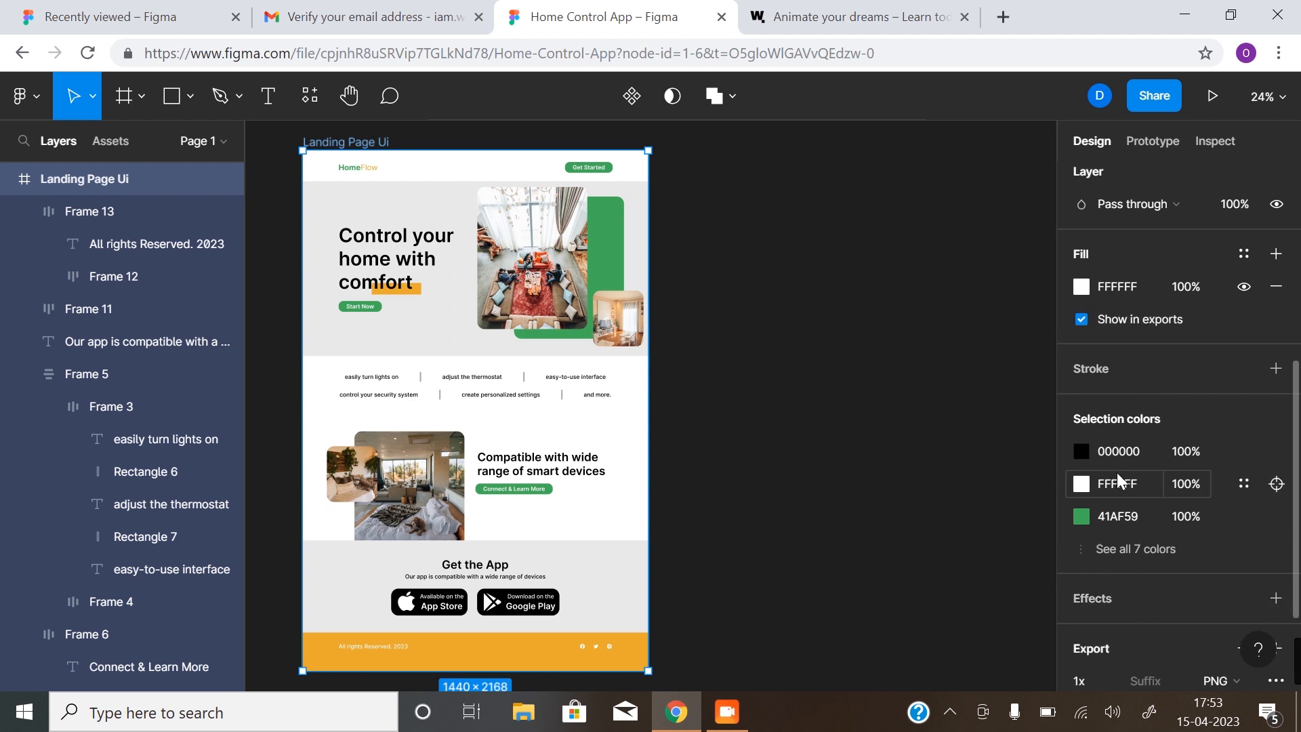
scroll(1116, 477, down, 3)
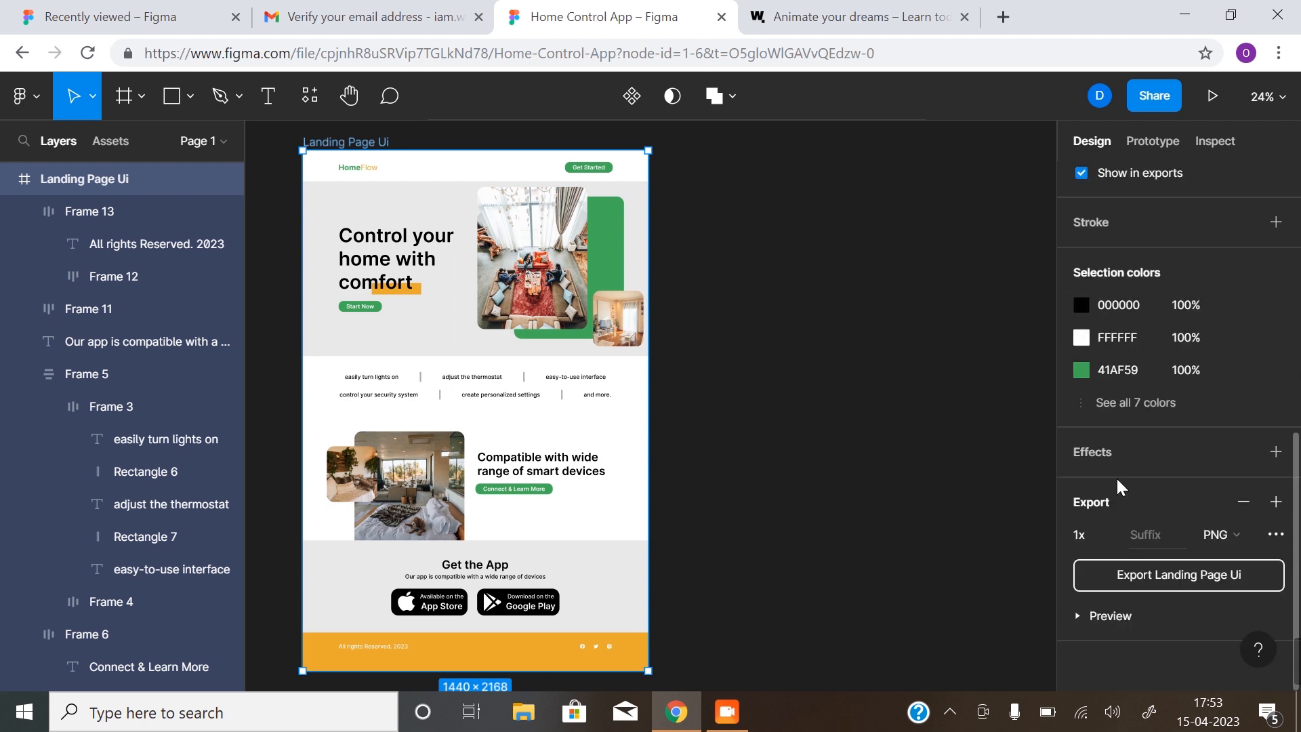
click(1109, 537)
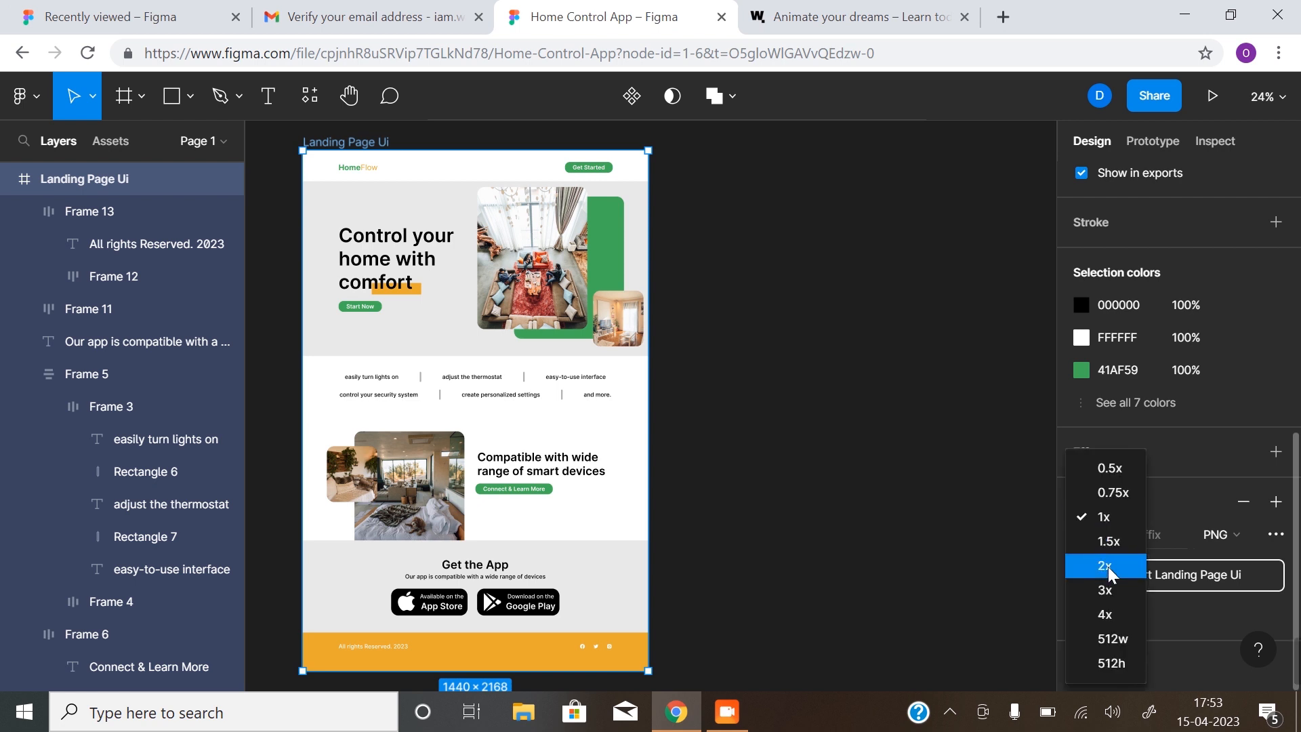
click(1107, 566)
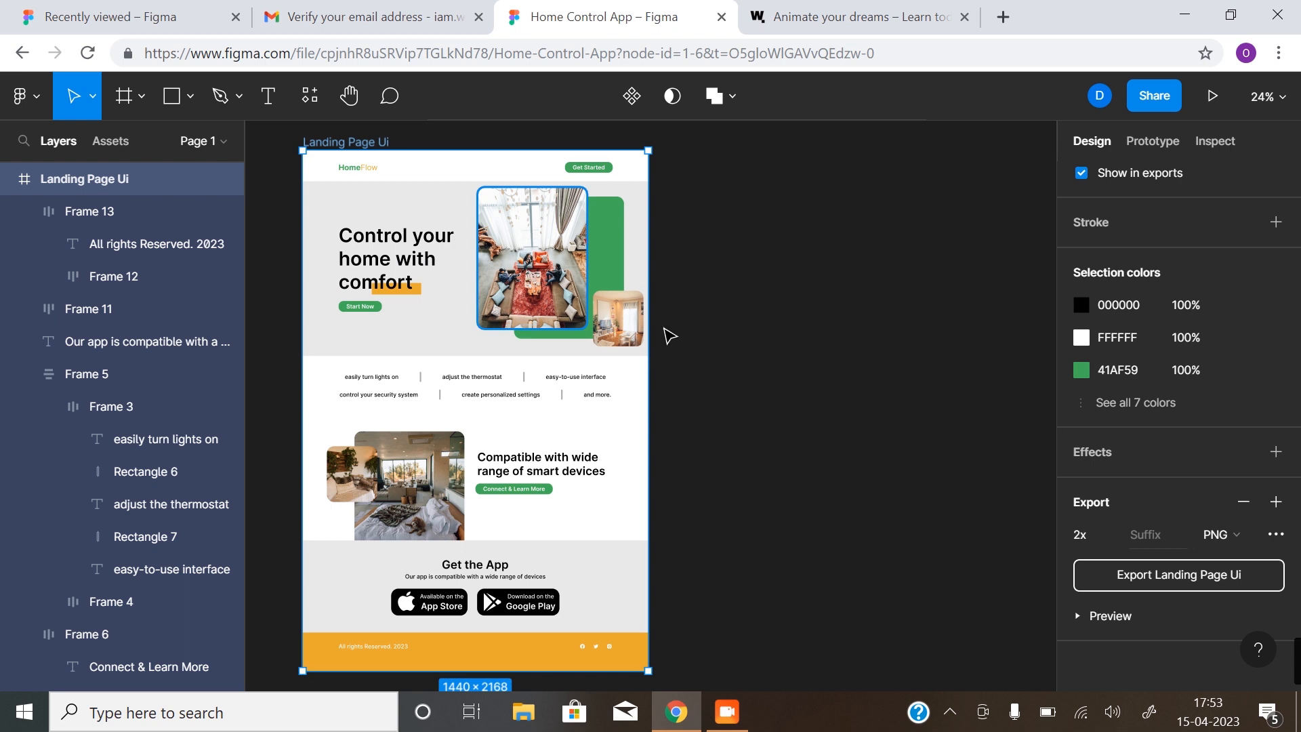
click(1237, 532)
click(1246, 562)
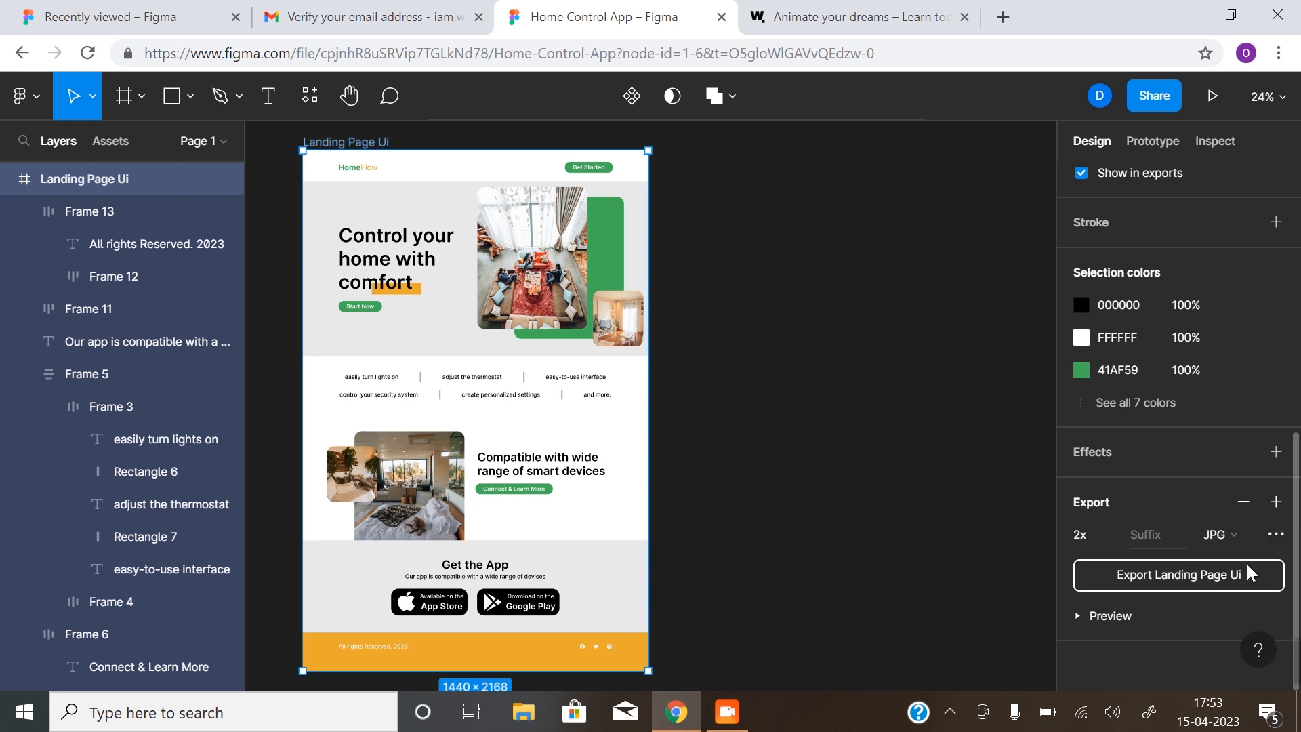
click(1124, 575)
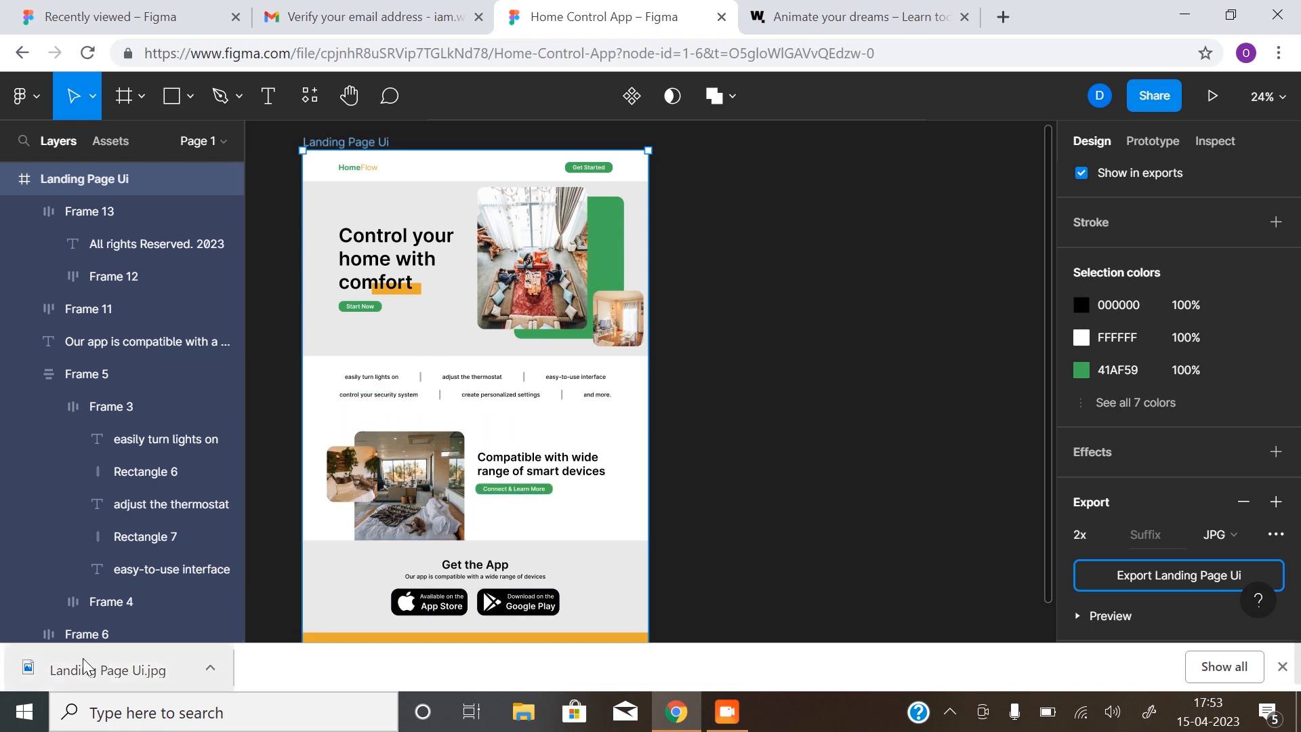
click(211, 670)
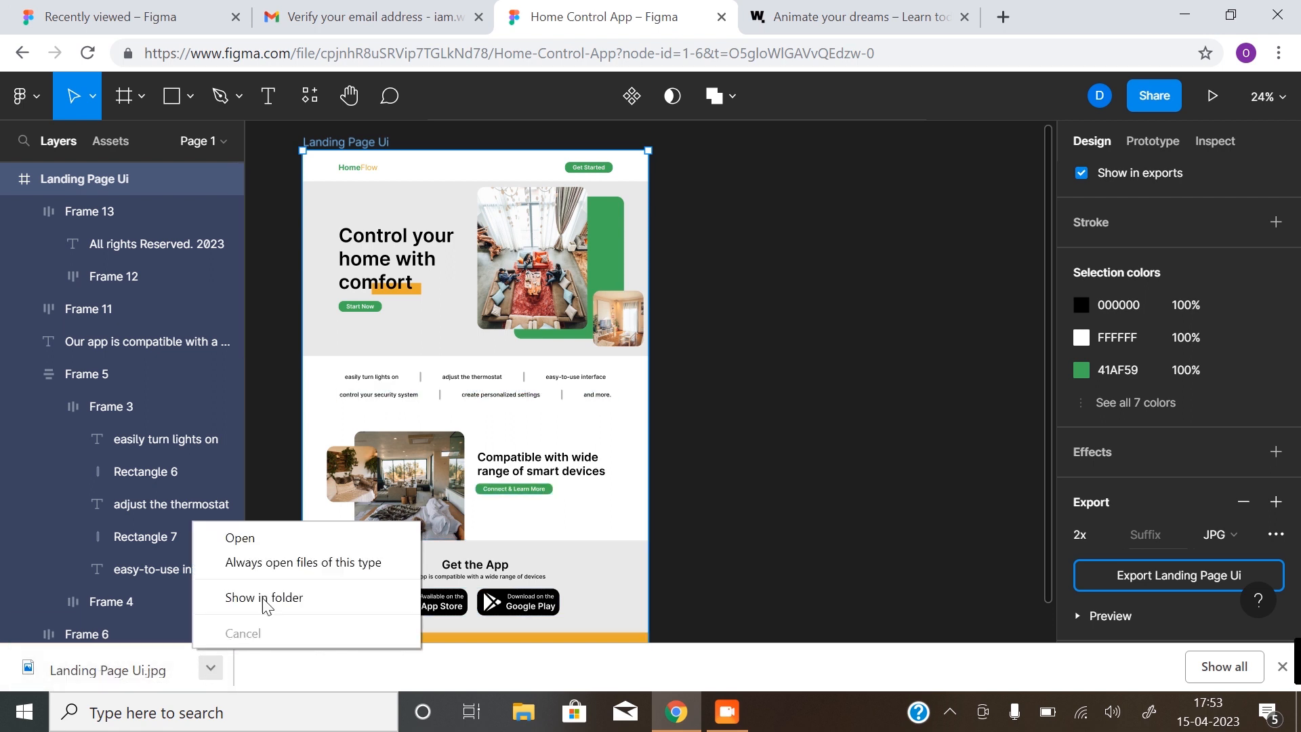
click(291, 538)
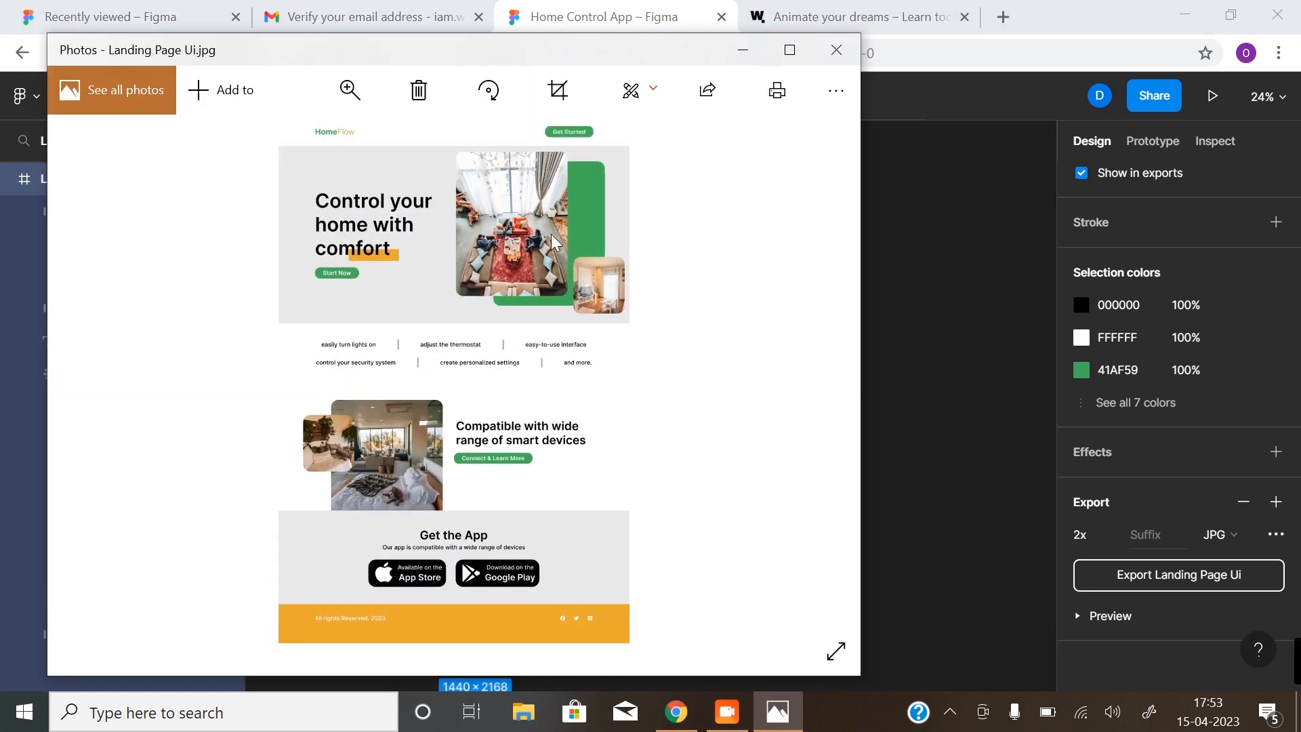
scroll(392, 425, up, 3)
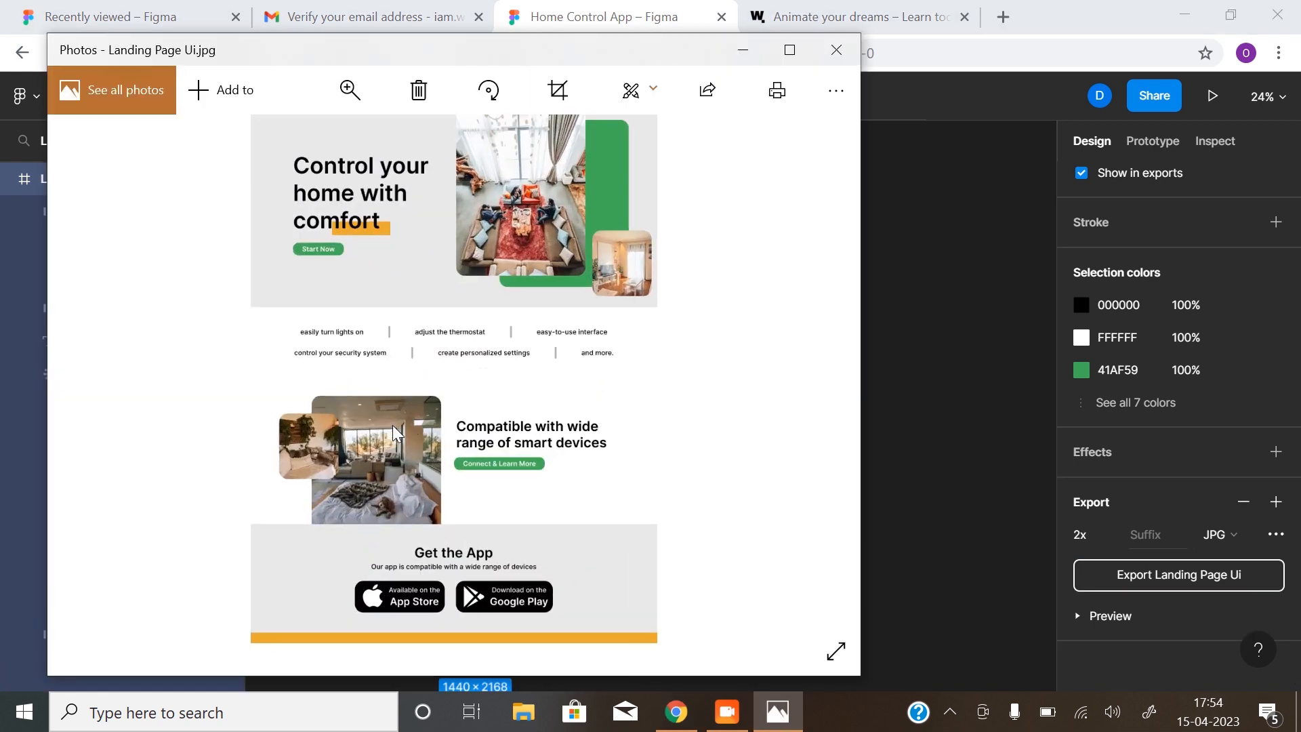
drag(455, 214, 479, 340)
scroll(479, 339, down, 6)
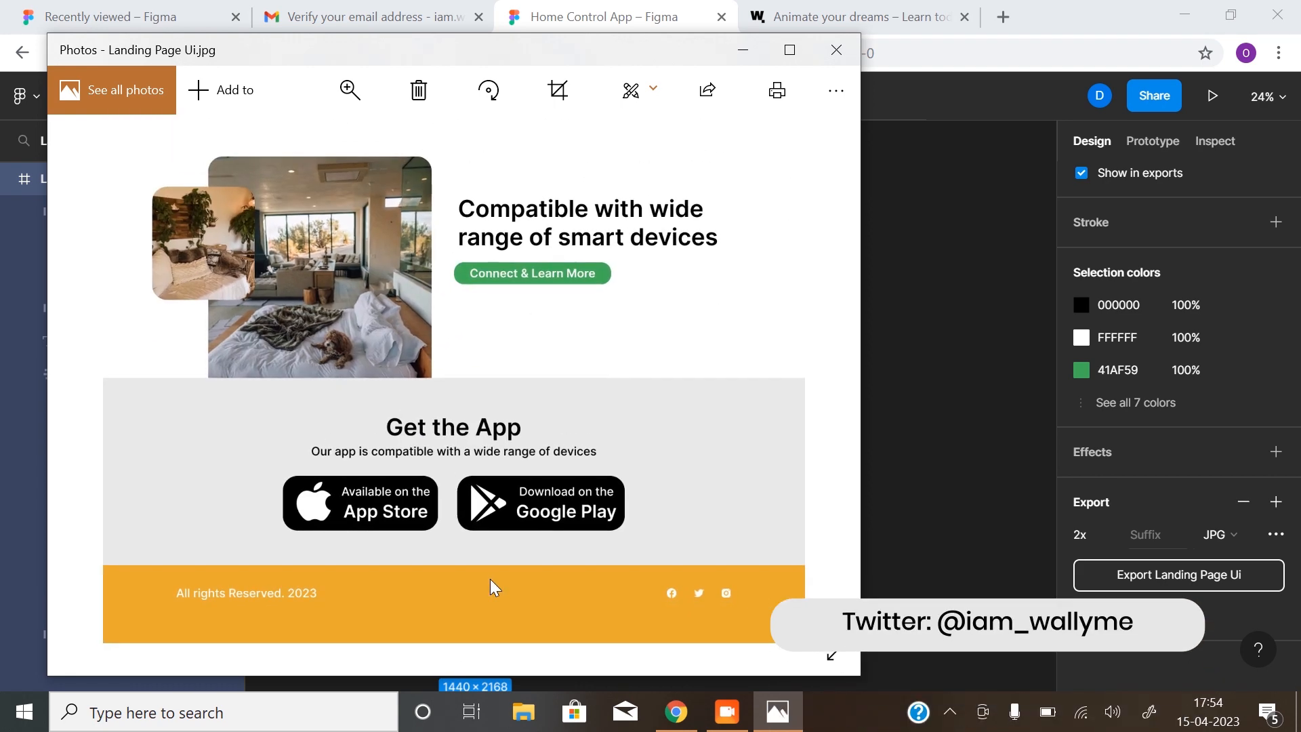
click(838, 50)
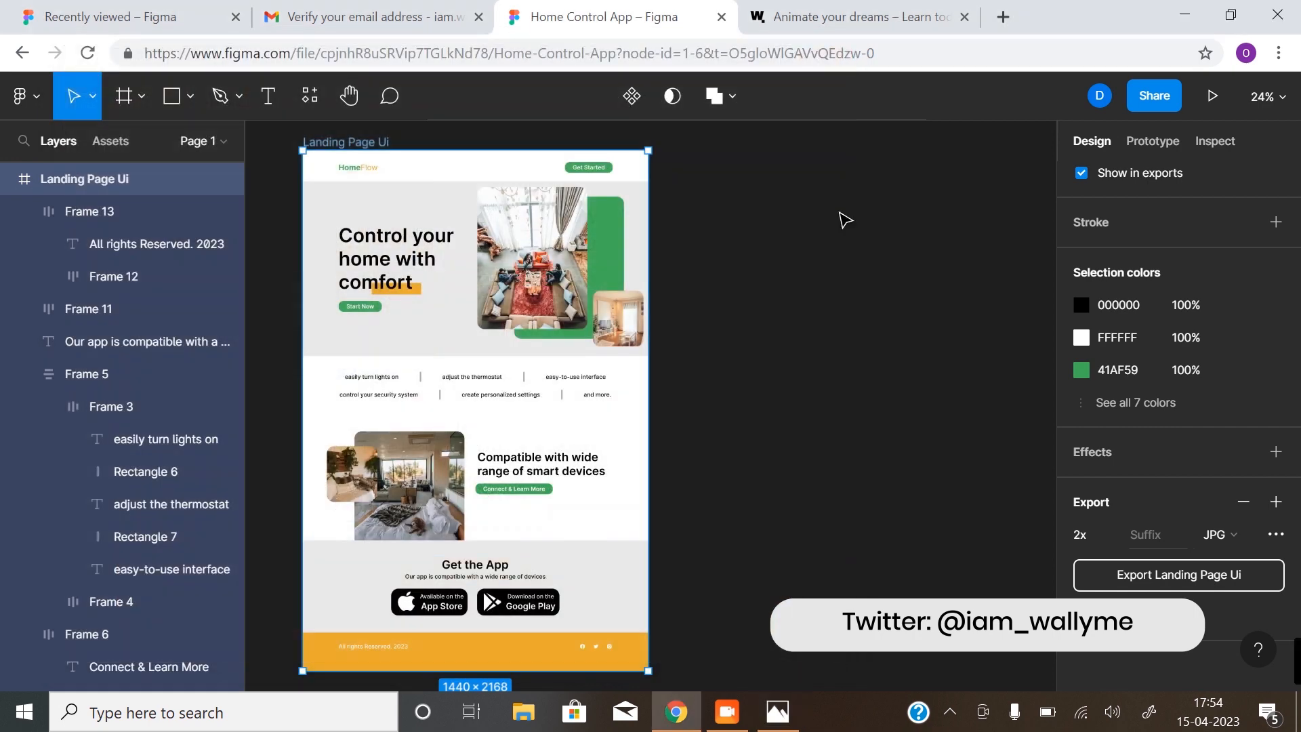